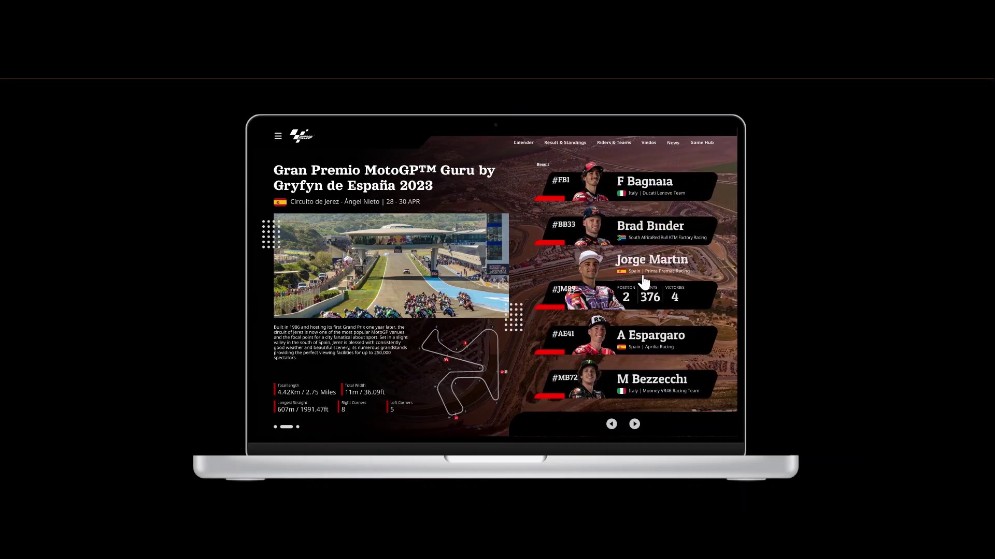
Preview the hero carousel's slides: Americas, Indonesia, Spanish and the following grand prix
{"action": "left_click", "coordinate": [634, 425]}
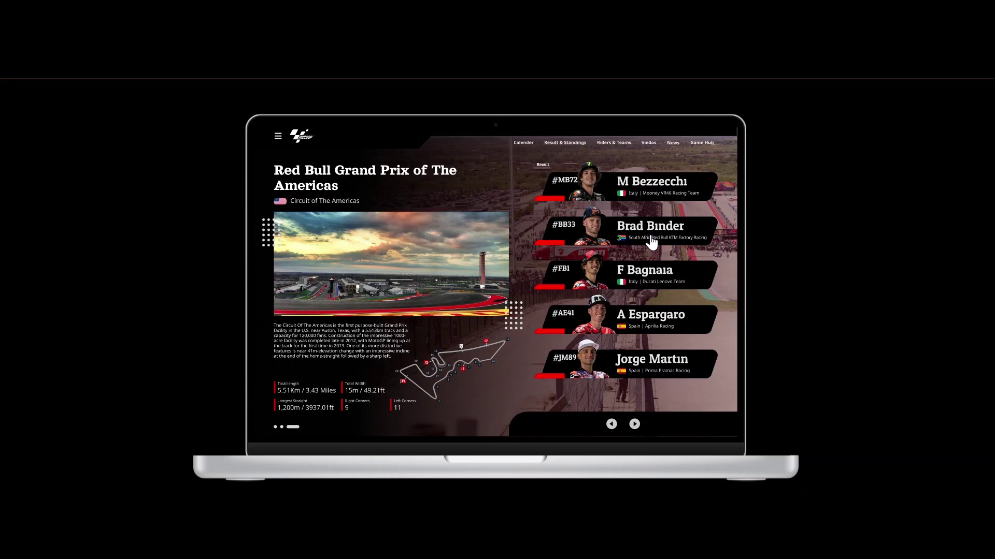
{"action": "left_click", "coordinate": [634, 424]}
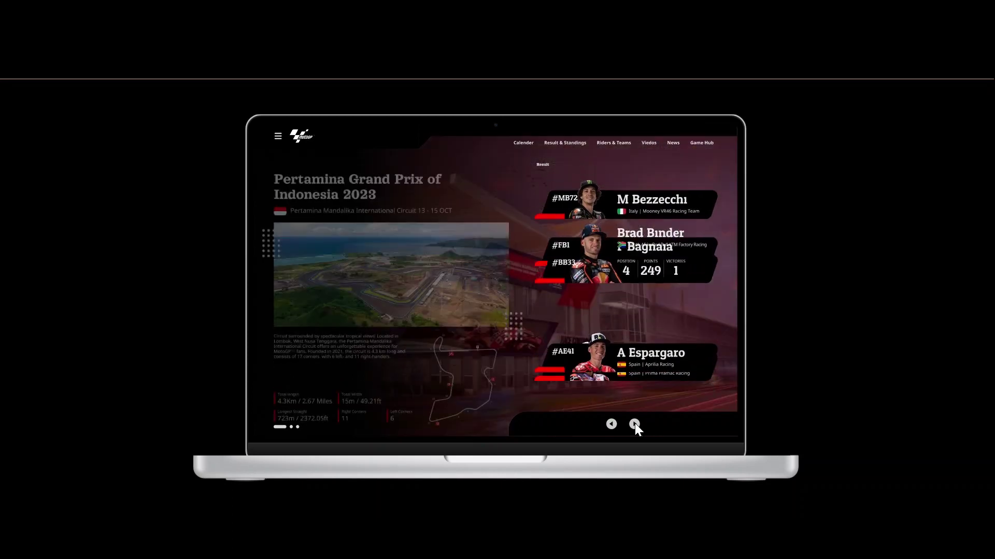
{"action": "left_click", "coordinate": [635, 424]}
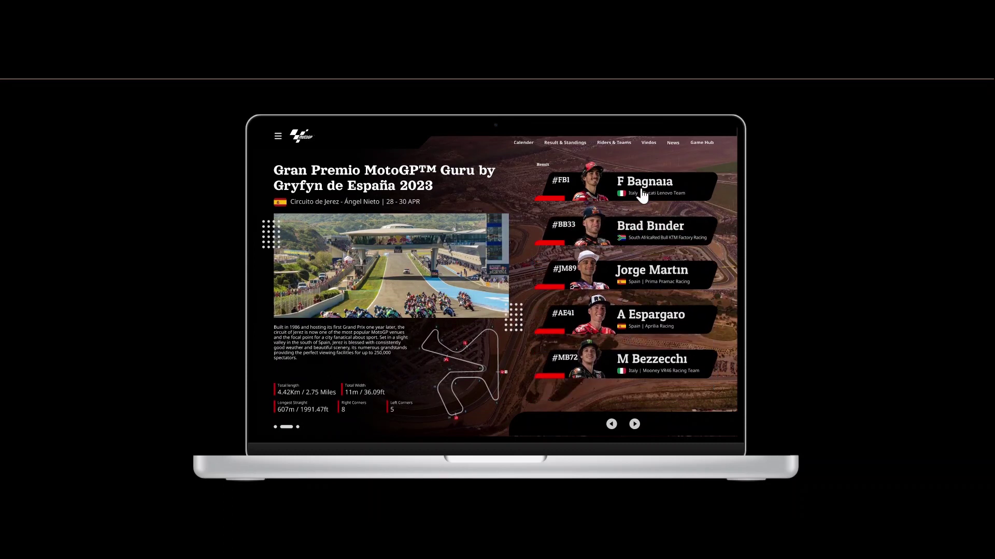
{"action": "left_click", "coordinate": [636, 423]}
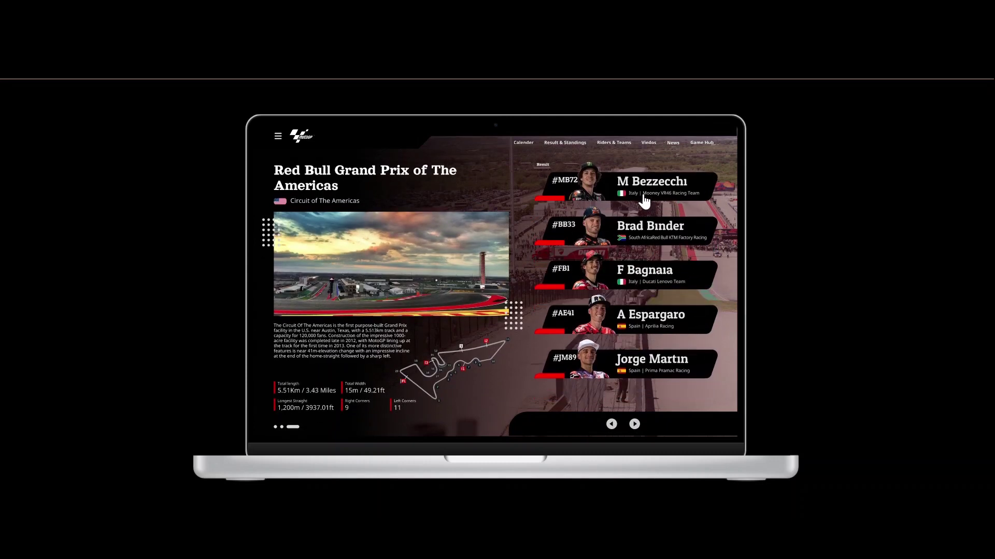
{"action": "left_click", "coordinate": [633, 424]}
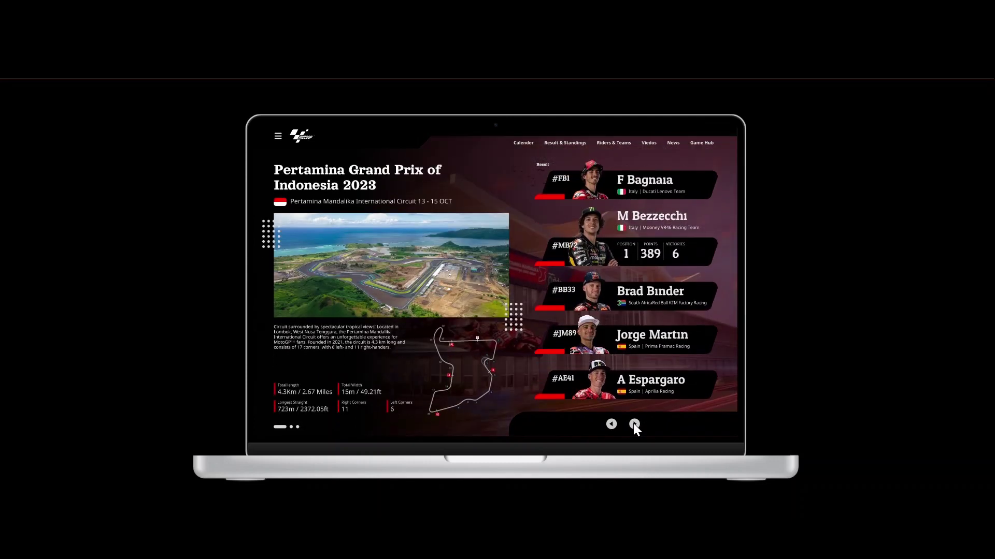
{"action": "left_click", "coordinate": [633, 424]}
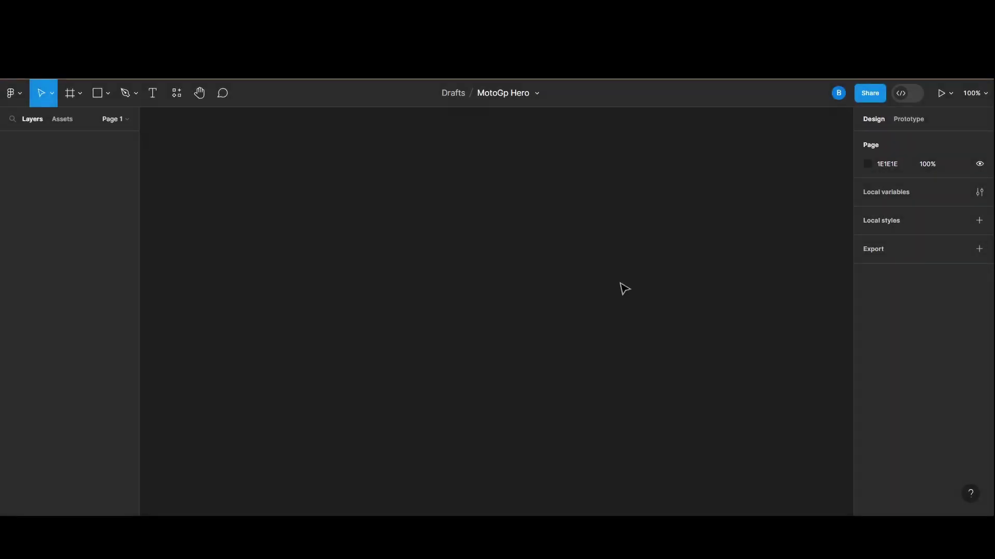
Set the page background to EEEEEE and add a 1512×982 MacBook Pro 14" frame
{"action": "left_click", "coordinate": [885, 167]}
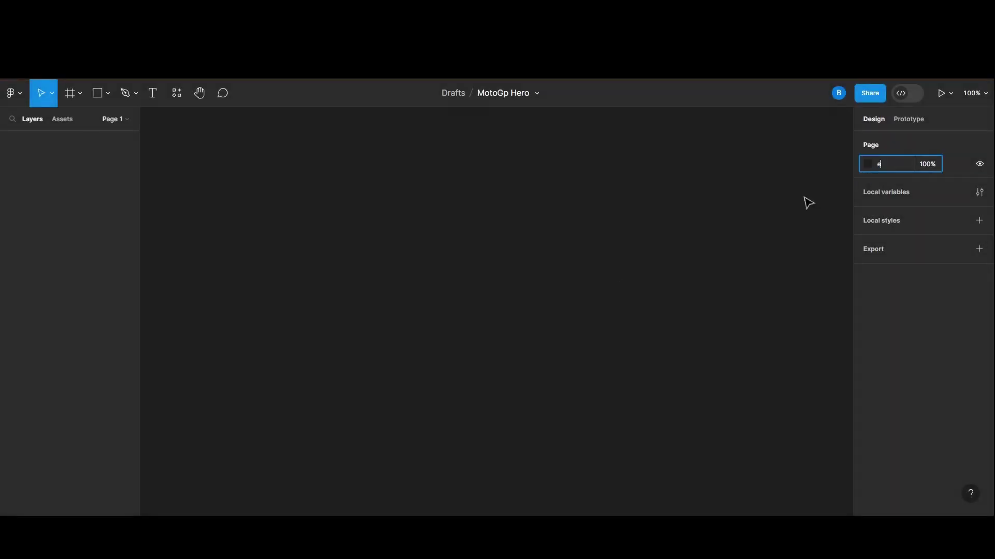
{"action": "key", "text": "Return"}
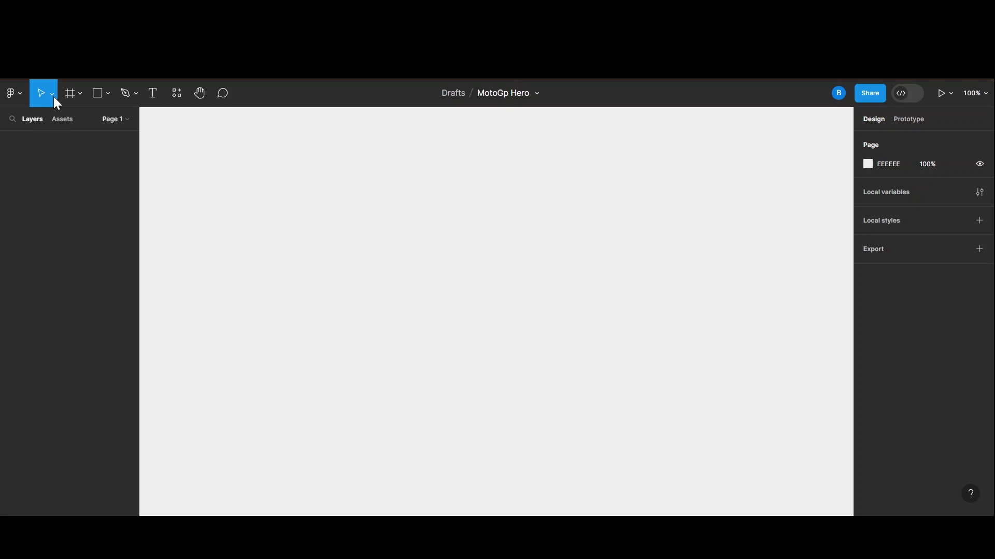
{"action": "left_click", "coordinate": [83, 97]}
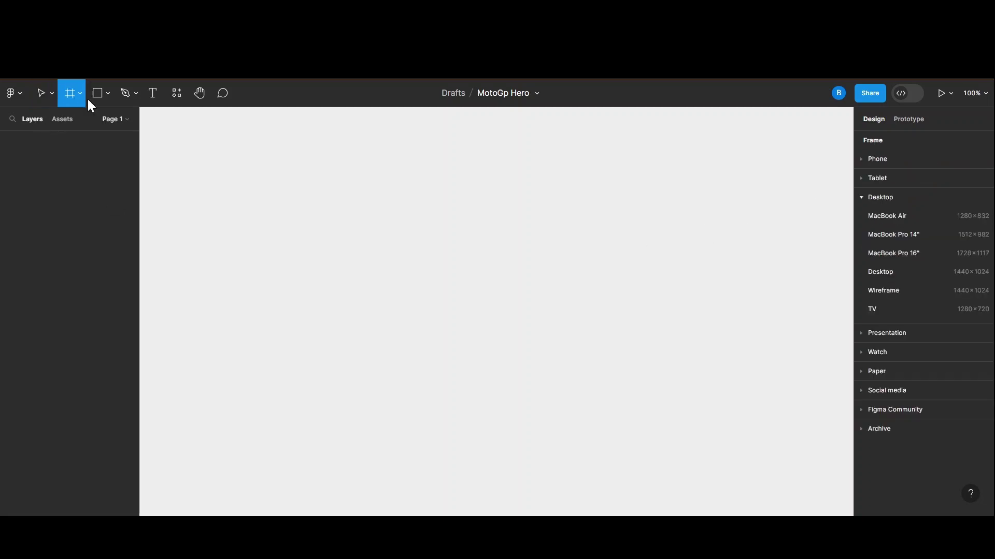
{"action": "left_click", "coordinate": [882, 235]}
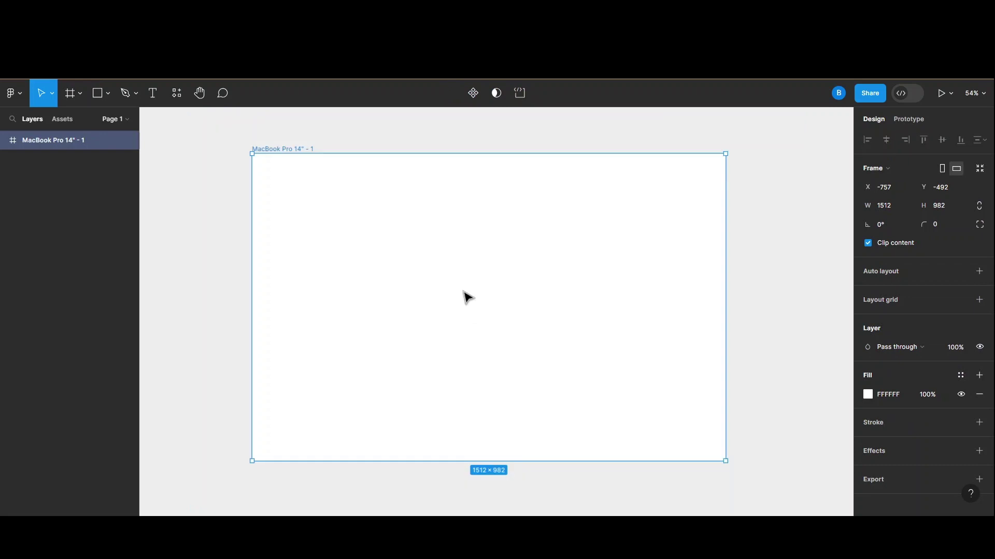
Rename the new frame to 'Main'
{"action": "scroll", "coordinate": [468, 297], "scroll_direction": "down", "scroll_amount": 3}
{"action": "left_click", "coordinate": [326, 154]}
{"action": "double_click", "coordinate": [325, 179]}
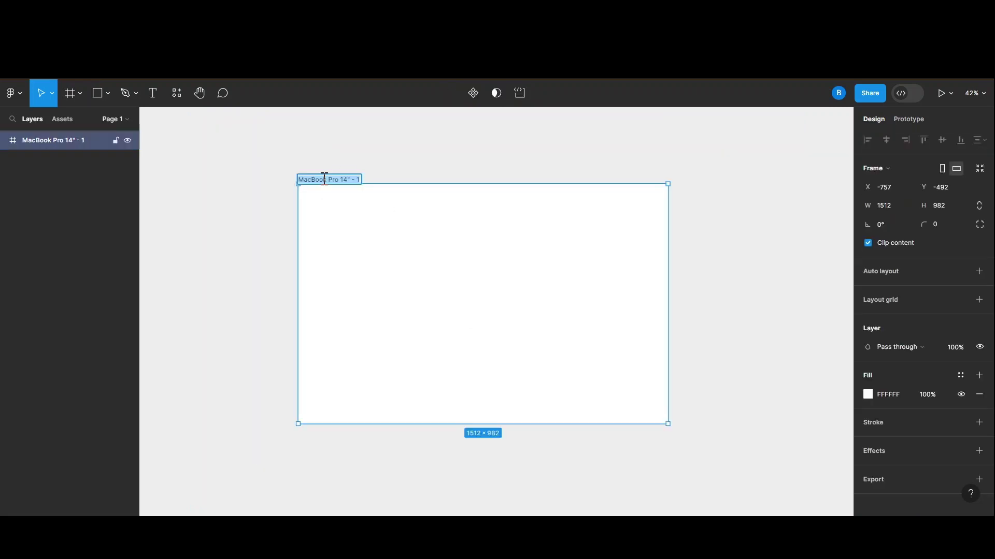
{"action": "type", "text": "Main"}
{"action": "key", "text": "Return"}
{"action": "key", "text": "Escape"}
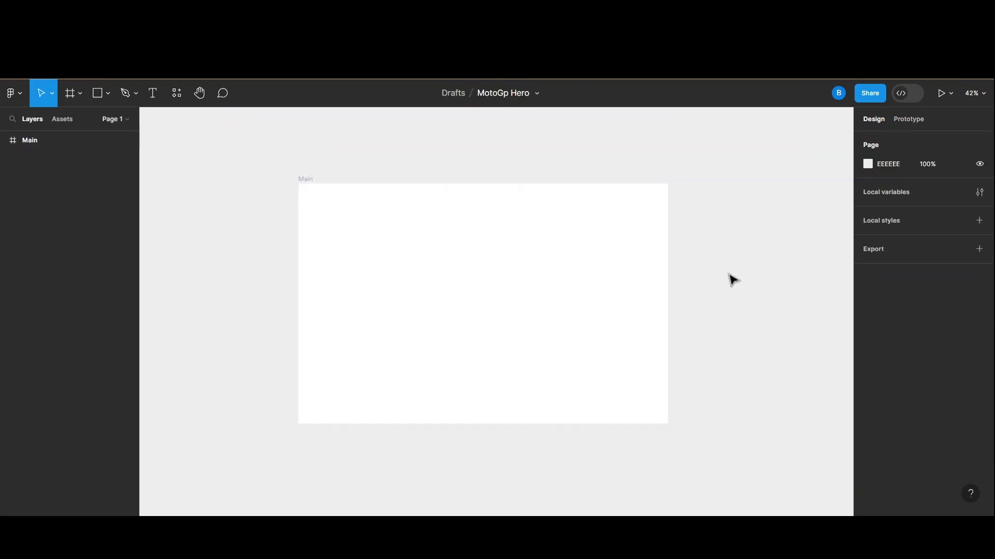
Add a 12-column layout grid to the Main frame
{"action": "left_click", "coordinate": [304, 195]}
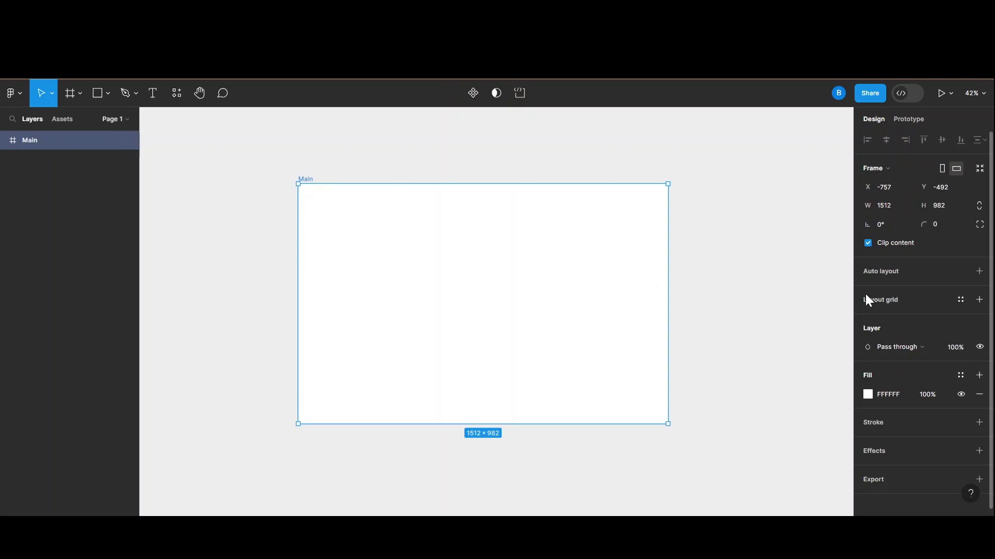
{"action": "left_click", "coordinate": [870, 297]}
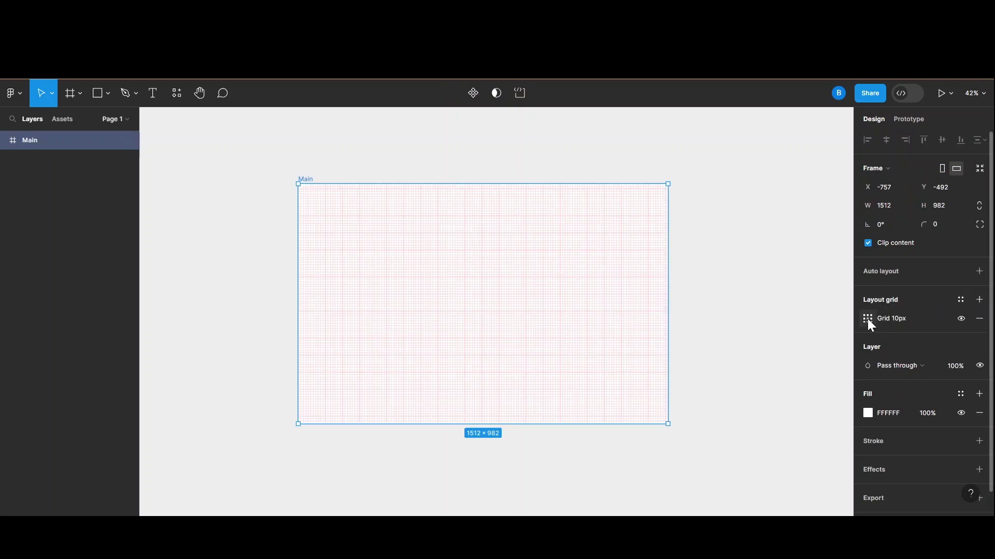
{"action": "left_click", "coordinate": [867, 318]}
{"action": "left_click", "coordinate": [731, 321]}
{"action": "left_click", "coordinate": [745, 332]}
{"action": "type", "text": "12"}
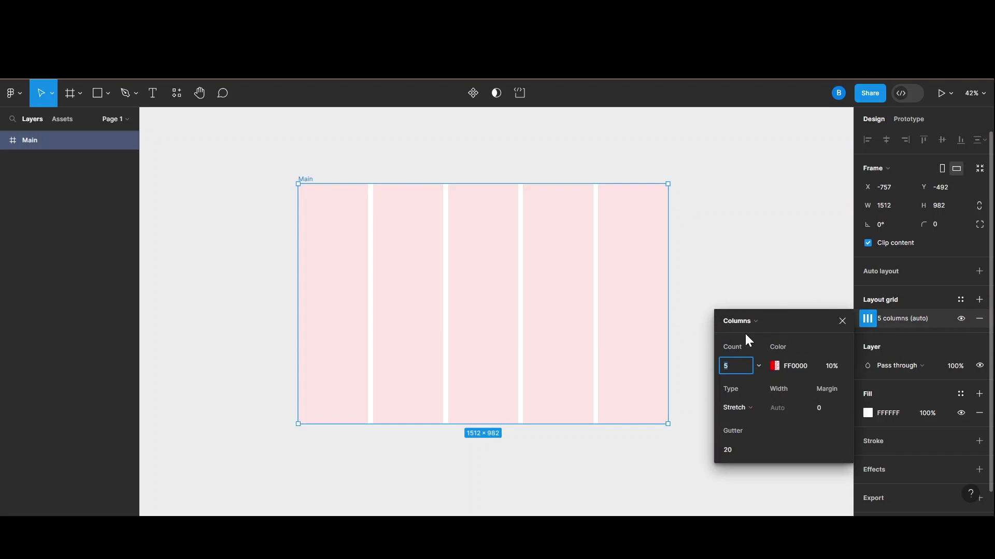
{"action": "left_click", "coordinate": [833, 366]}
Set the column grid to 3% opacity, 60 margin and 18 gutter
{"action": "type", "text": "3"}
{"action": "key", "text": "Return"}
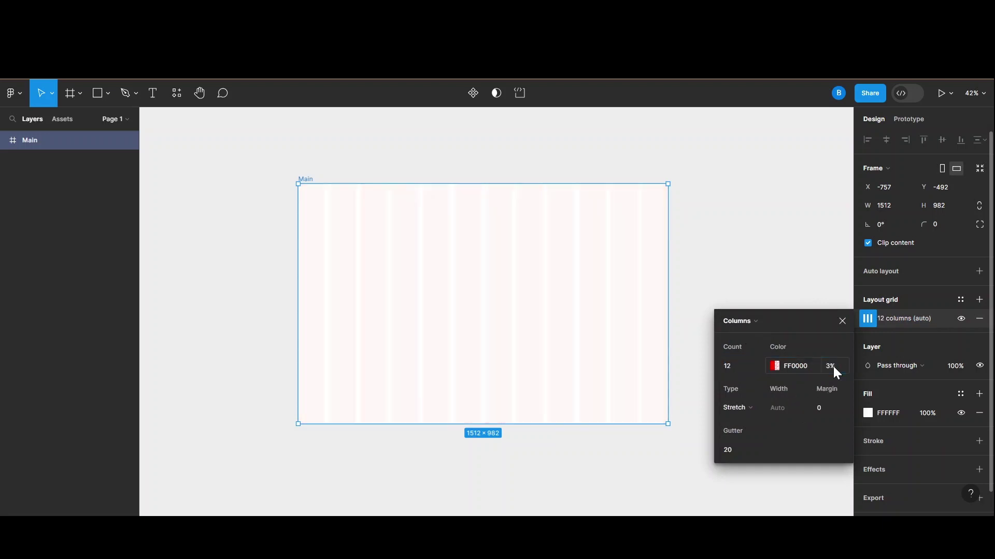
{"action": "type", "text": "40"}
{"action": "key", "text": "Return"}
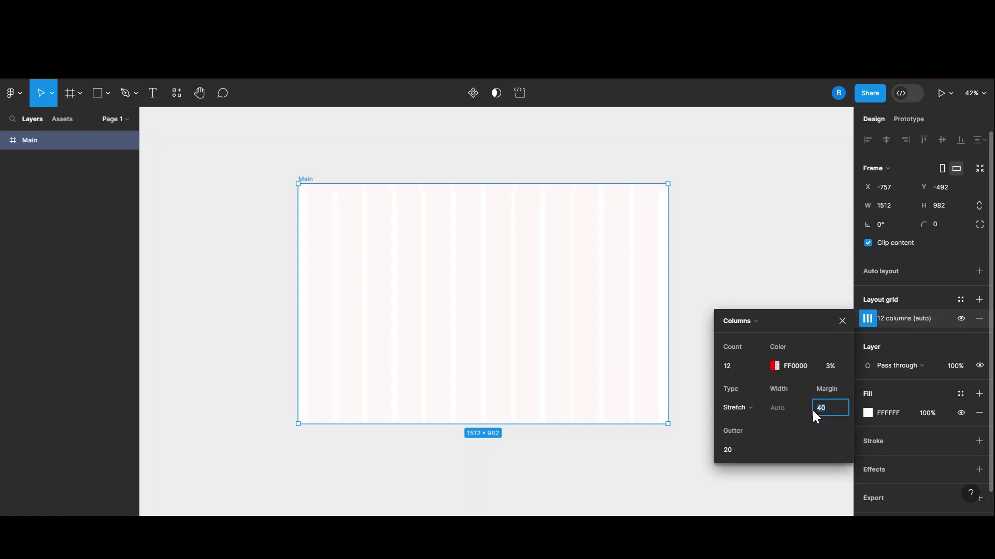
{"action": "type", "text": "60"}
{"action": "key", "text": "Return"}
{"action": "type", "text": "8"}
{"action": "key", "text": "Return"}
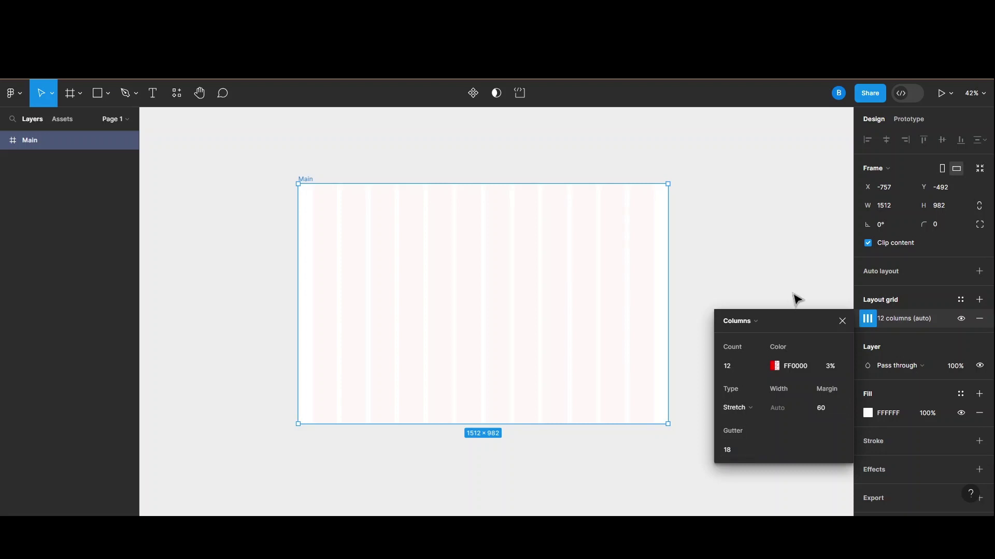
Paste the MotoGP logo image and move it above the Main frame
{"action": "left_click", "coordinate": [787, 246]}
{"action": "scroll", "coordinate": [442, 244], "scroll_direction": "up", "scroll_amount": 5}
{"action": "scroll", "coordinate": [443, 244], "scroll_direction": "down", "scroll_amount": 5}
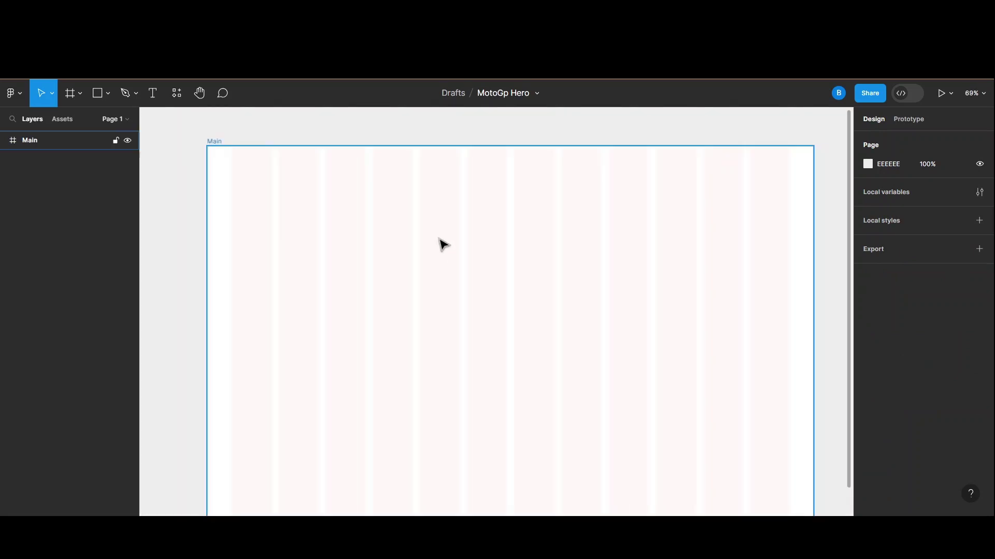
{"action": "left_click_drag", "start_coordinate": [692, 298], "coordinate": [688, 311]}
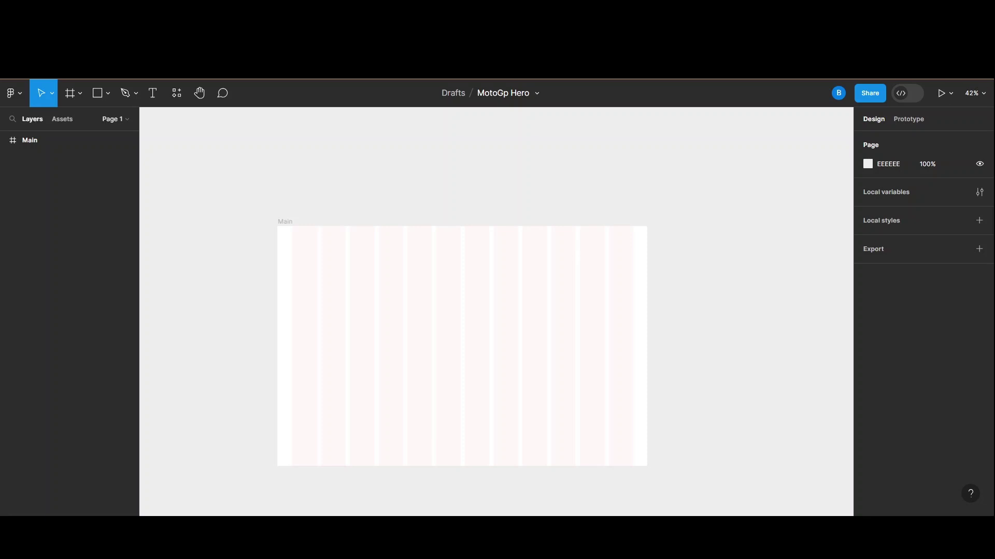
{"action": "key", "text": "ctrl+v"}
{"action": "left_click_drag", "start_coordinate": [663, 293], "coordinate": [422, 361]}
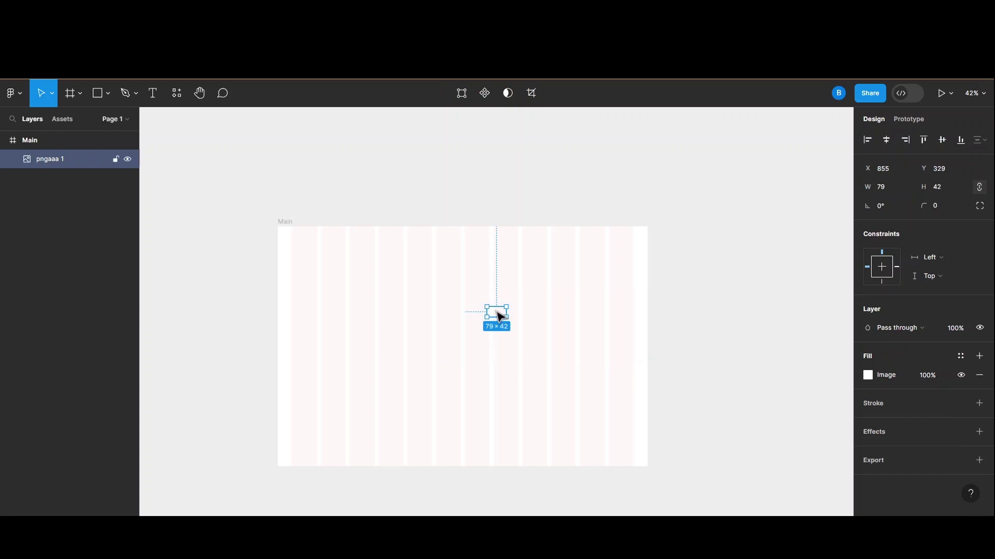
{"action": "left_click_drag", "start_coordinate": [499, 318], "coordinate": [496, 197]}
{"action": "left_click", "coordinate": [539, 200]}
{"action": "scroll", "coordinate": [487, 193], "scroll_direction": "up", "scroll_amount": 5}
{"action": "scroll", "coordinate": [641, 201], "scroll_direction": "down", "scroll_amount": 3}
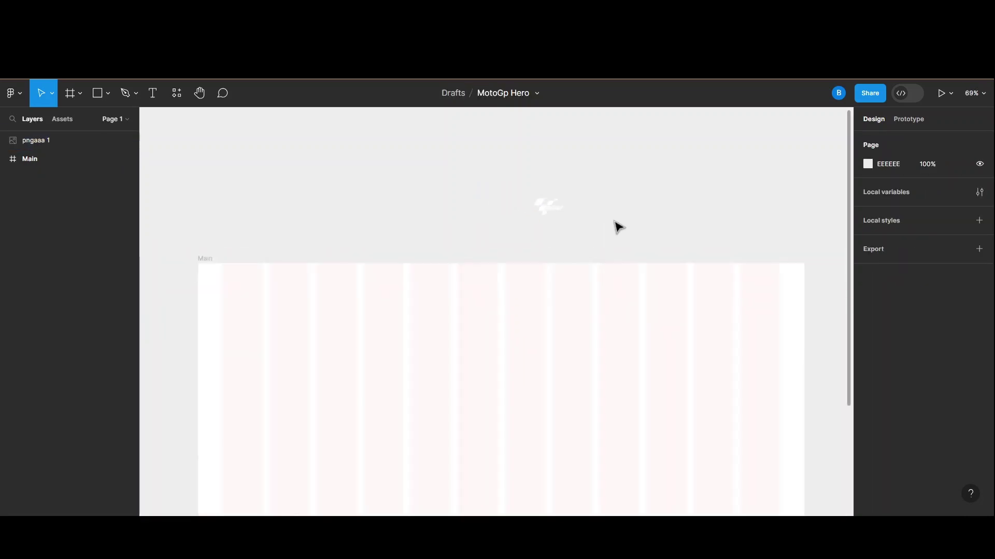
Import the mingcute:menu-fill hamburger icon using the Iconify plugin
{"action": "right_click", "coordinate": [616, 220]}
{"action": "mouse_move", "coordinate": [669, 317]}
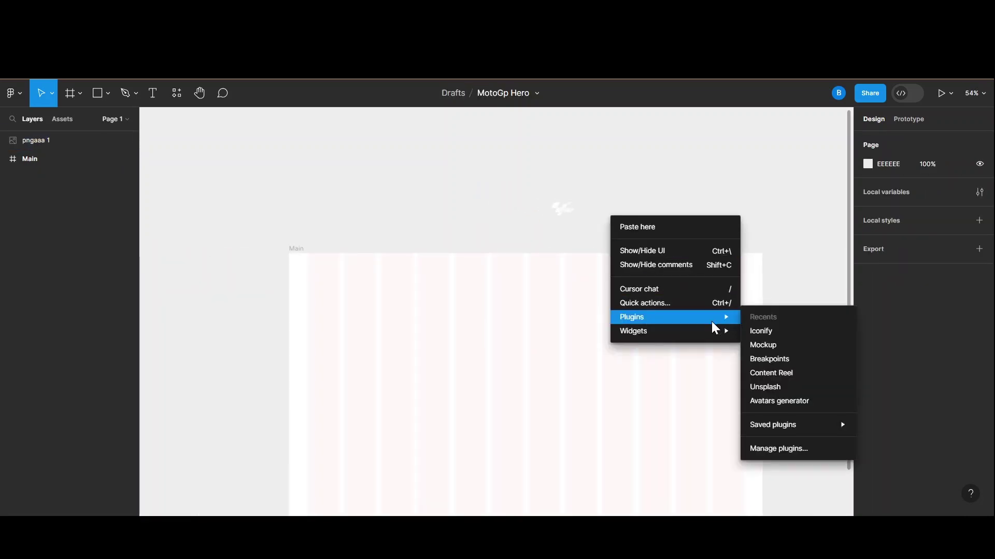
{"action": "left_click", "coordinate": [766, 332]}
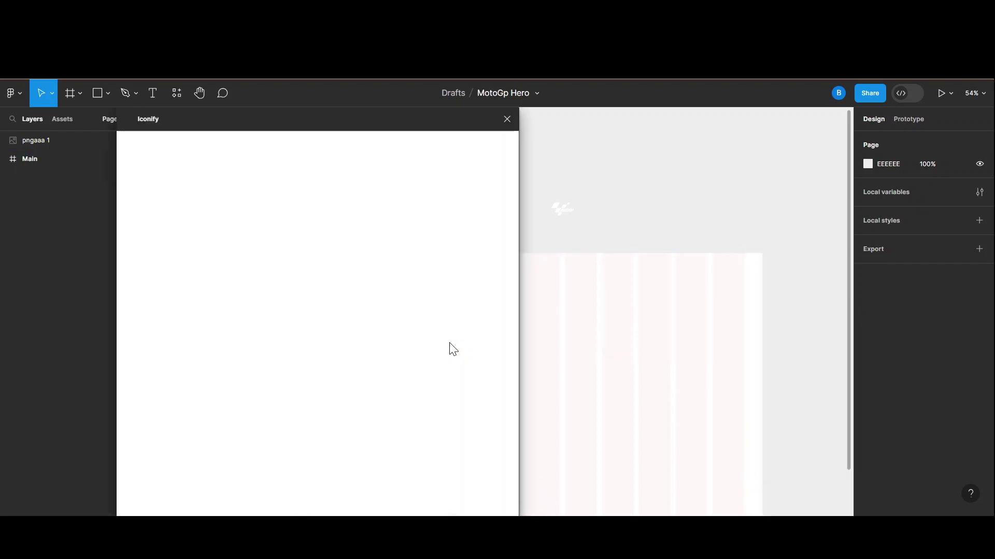
{"action": "scroll", "coordinate": [332, 316], "scroll_direction": "down", "scroll_amount": 3}
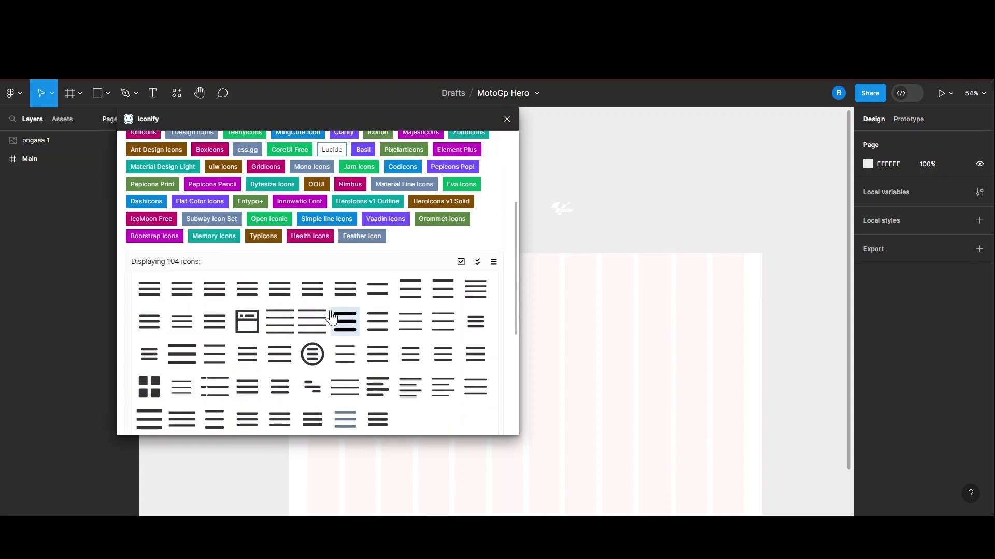
{"action": "left_click", "coordinate": [346, 324]}
{"action": "scroll", "coordinate": [355, 335], "scroll_direction": "down", "scroll_amount": 2}
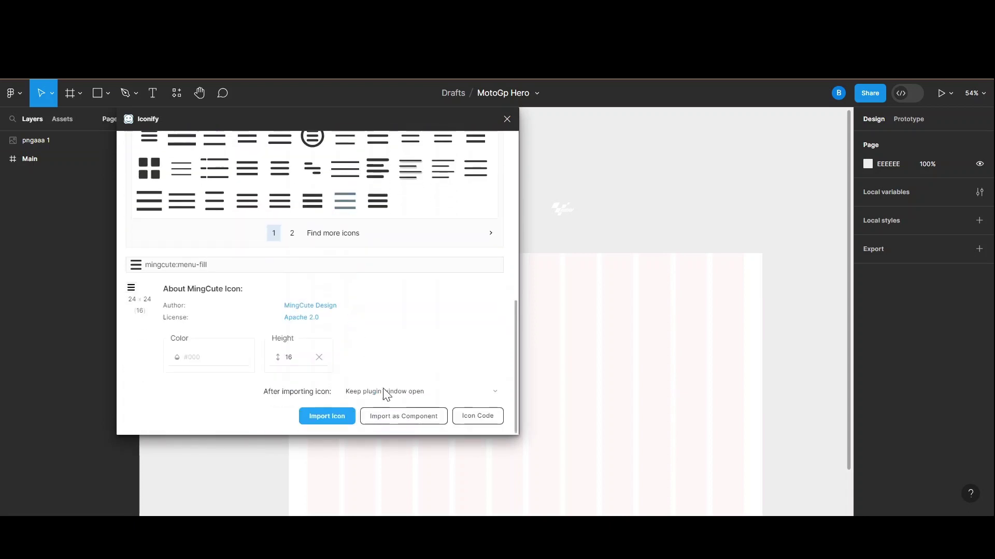
{"action": "left_click", "coordinate": [325, 416]}
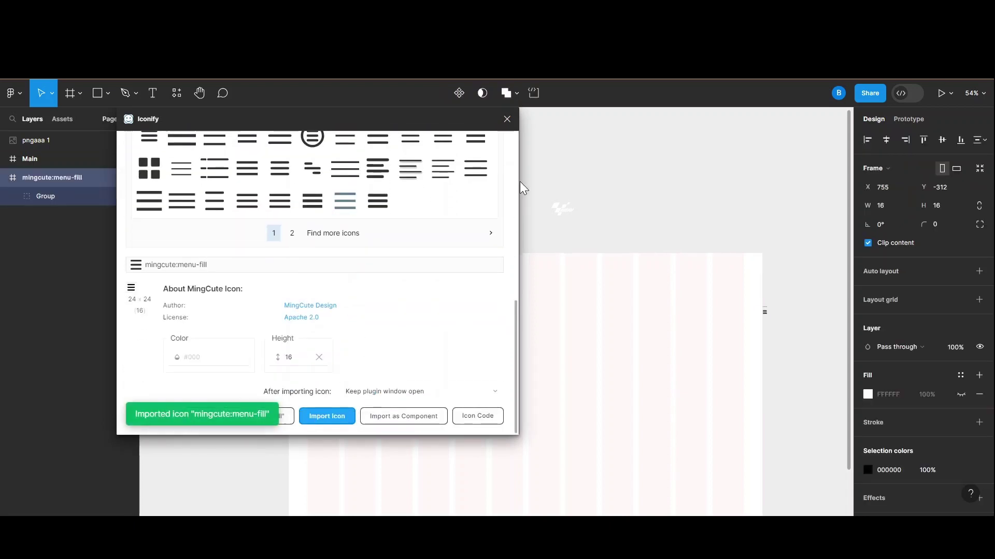
{"action": "left_click", "coordinate": [507, 119]}
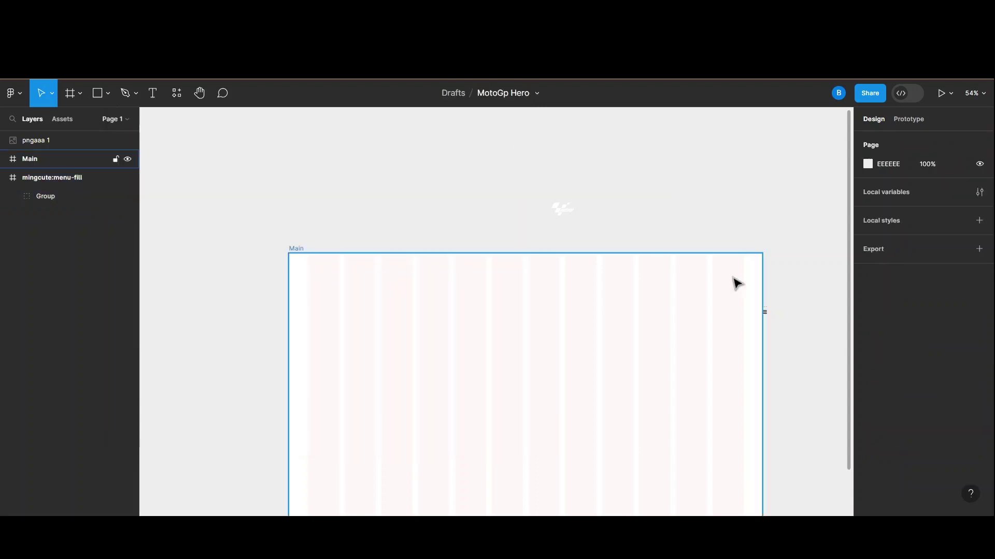
Move the menu icon near the logo and resize it to 32×32 with locked proportions
{"action": "left_click", "coordinate": [768, 310]}
{"action": "scroll", "coordinate": [780, 311], "scroll_direction": "up", "scroll_amount": 5}
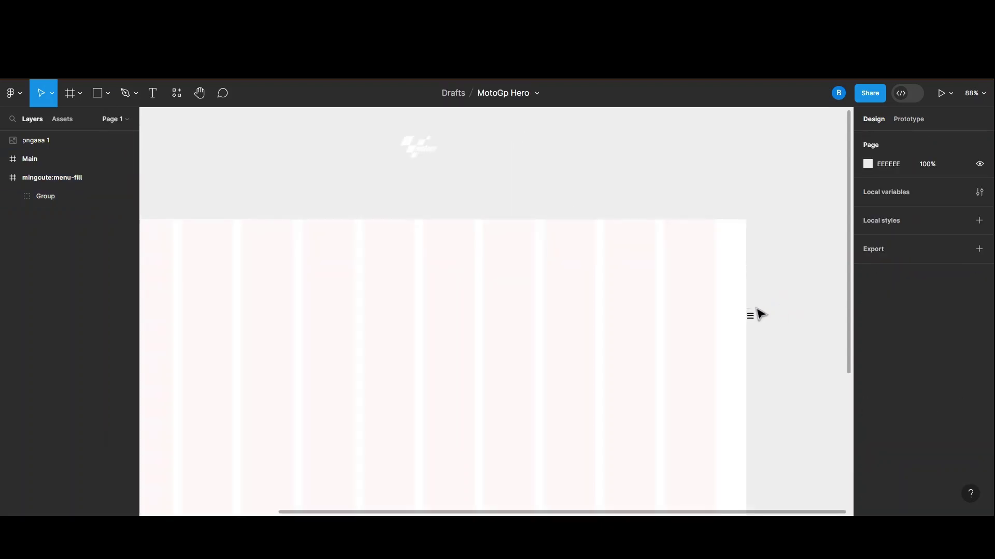
{"action": "left_click", "coordinate": [755, 314]}
{"action": "left_click_drag", "start_coordinate": [756, 314], "coordinate": [373, 162]}
{"action": "left_click", "coordinate": [373, 171]}
{"action": "scroll", "coordinate": [373, 171], "scroll_direction": "up", "scroll_amount": 5}
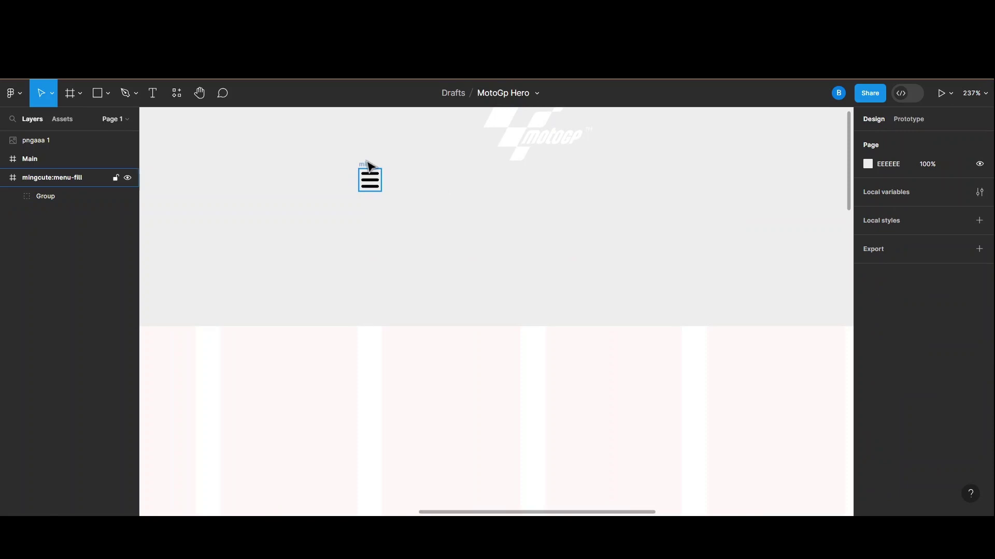
{"action": "left_click", "coordinate": [370, 180]}
{"action": "scroll", "coordinate": [409, 217], "scroll_direction": "up", "scroll_amount": 3}
{"action": "scroll", "coordinate": [406, 236], "scroll_direction": "up", "scroll_amount": 2}
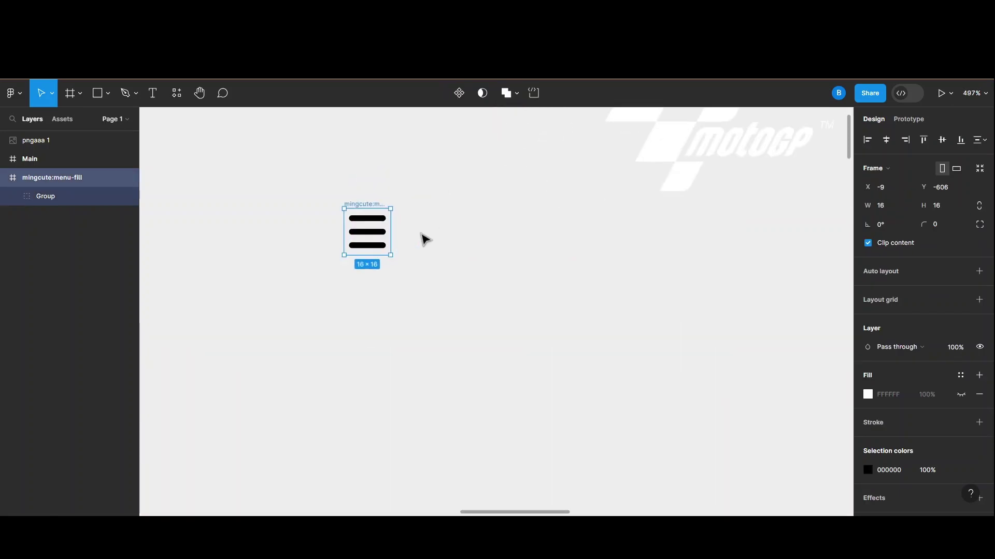
{"action": "left_click", "coordinate": [979, 206]}
{"action": "left_click", "coordinate": [868, 205]}
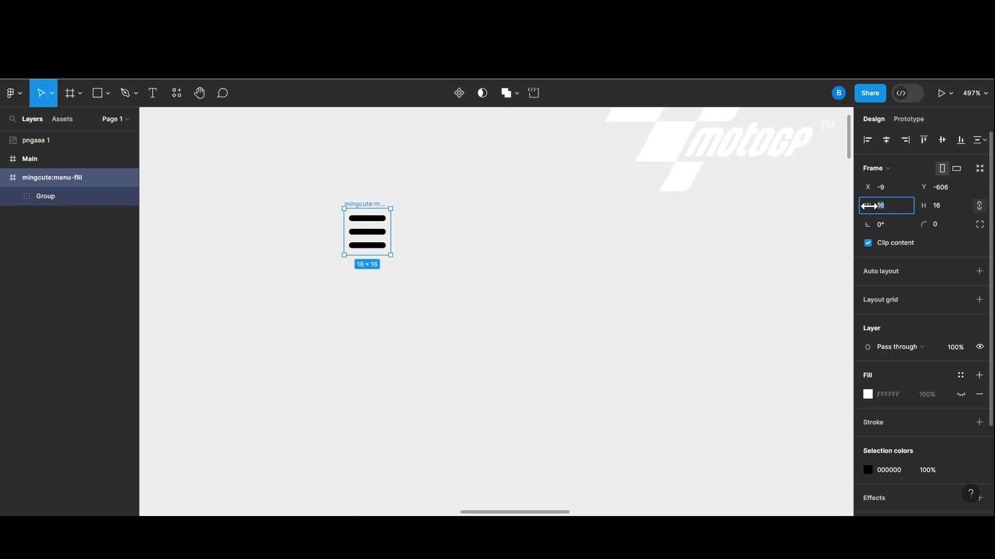
{"action": "type", "text": "2"}
{"action": "key", "text": "Return"}
Wrap the menu icon and MotoGP logo in an auto-layout row with a 22 gap
{"action": "left_click", "coordinate": [652, 321]}
{"action": "scroll", "coordinate": [586, 308], "scroll_direction": "down", "scroll_amount": 5}
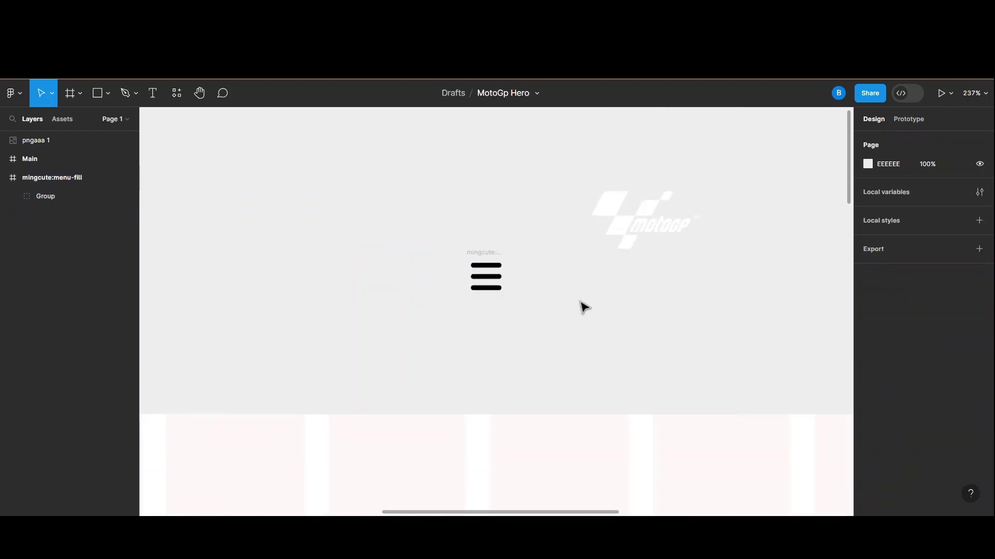
{"action": "left_click_drag", "start_coordinate": [633, 249], "coordinate": [586, 289]}
{"action": "left_click", "coordinate": [506, 281]}
{"action": "left_click", "coordinate": [621, 277], "text": "shift"}
{"action": "key", "text": "shift+a"}
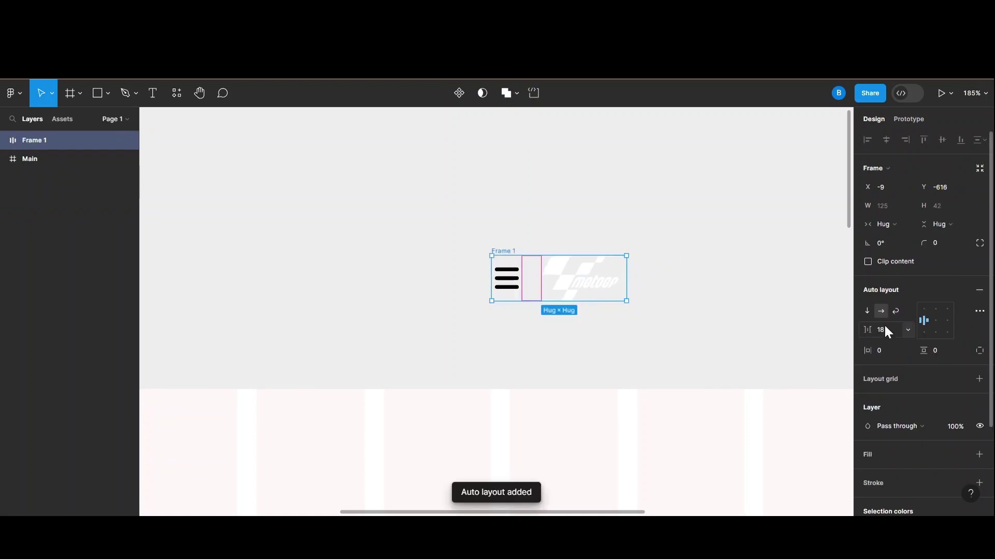
{"action": "left_click", "coordinate": [868, 330]}
{"action": "left_click_drag", "start_coordinate": [868, 330], "coordinate": [870, 330]}
{"action": "left_click", "coordinate": [697, 315]}
Change the icon and logo colour in Frame 1 to white
{"action": "scroll", "coordinate": [694, 290], "scroll_direction": "down", "scroll_amount": 5}
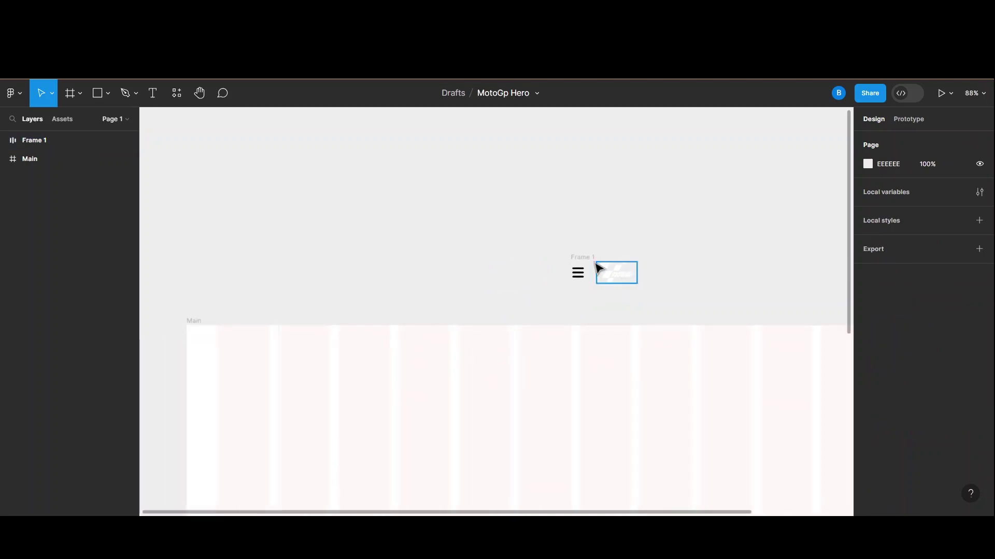
{"action": "left_click", "coordinate": [614, 268]}
{"action": "left_click", "coordinate": [867, 415]}
{"action": "left_click", "coordinate": [923, 421]}
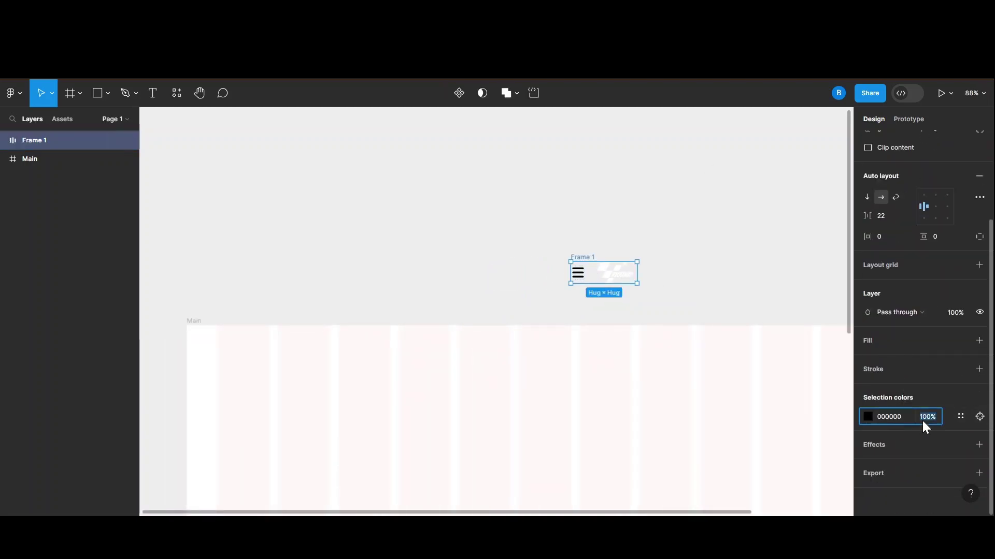
{"action": "left_click", "coordinate": [887, 420]}
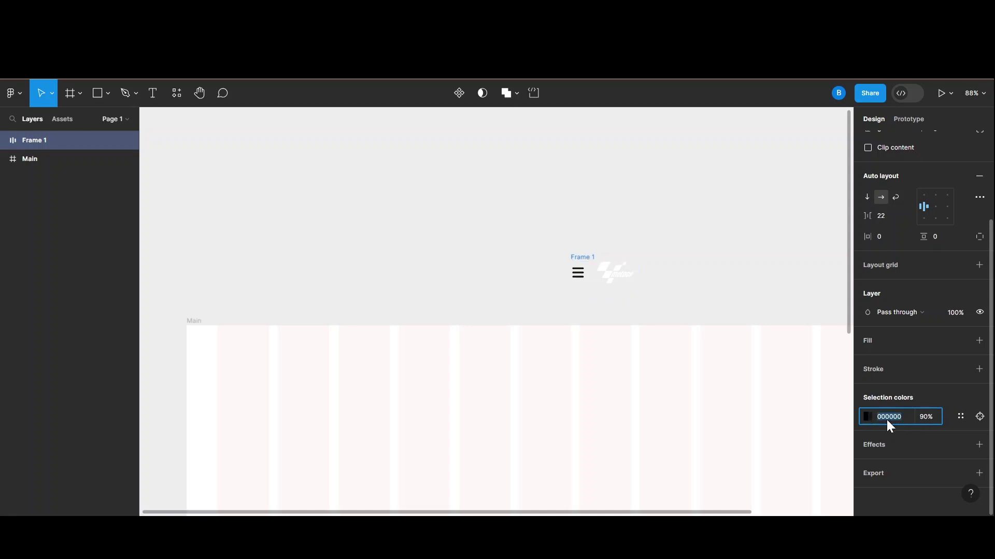
{"action": "type", "text": "white"}
{"action": "key", "text": "Return"}
{"action": "left_click", "coordinate": [704, 280]}
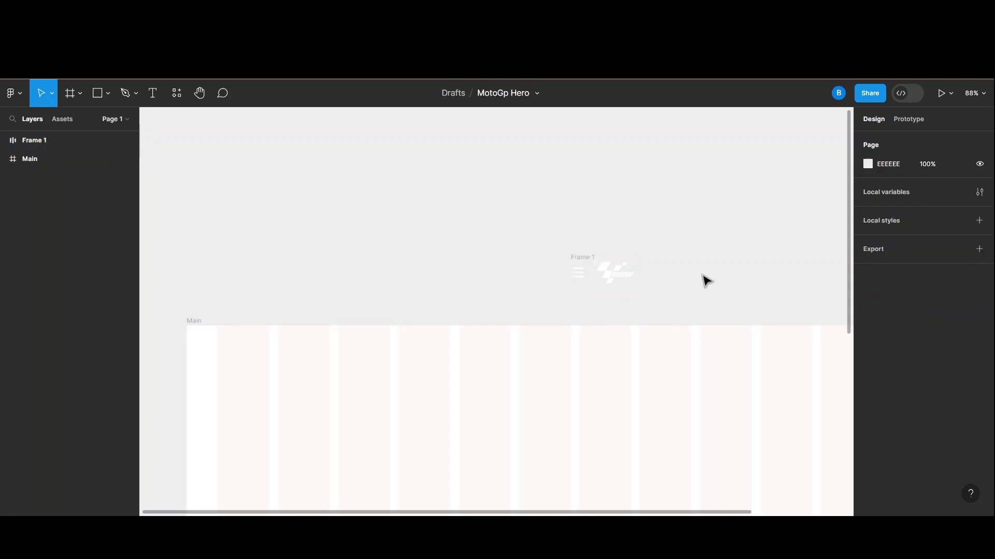
Give Frame 1 a black 000000 fill and resize it to about 246 wide by 80 high
{"action": "left_click", "coordinate": [580, 261]}
{"action": "scroll", "coordinate": [885, 426], "scroll_direction": "down", "scroll_amount": 3}
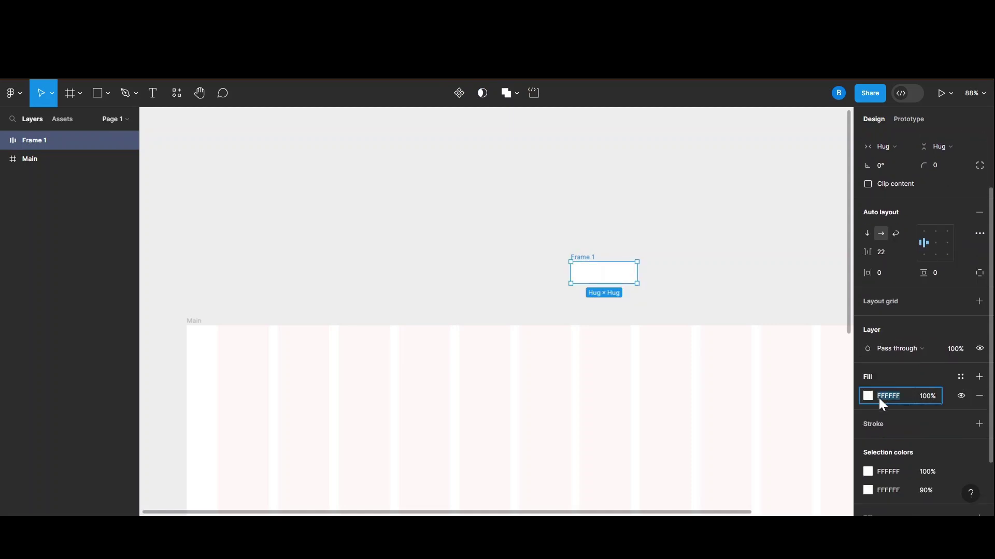
{"action": "left_click", "coordinate": [765, 310]}
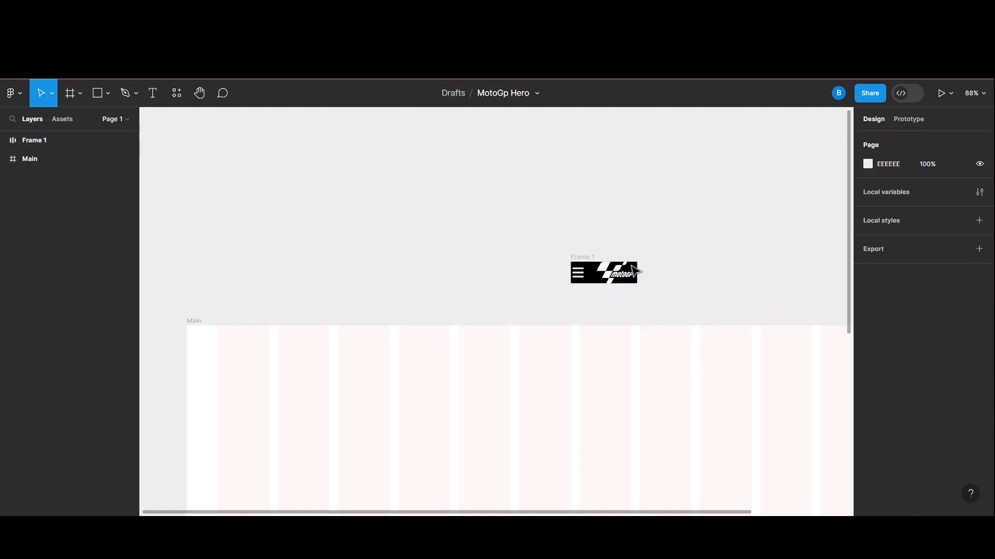
{"action": "left_click", "coordinate": [589, 258]}
{"action": "left_click_drag", "start_coordinate": [571, 283], "coordinate": [510, 303]}
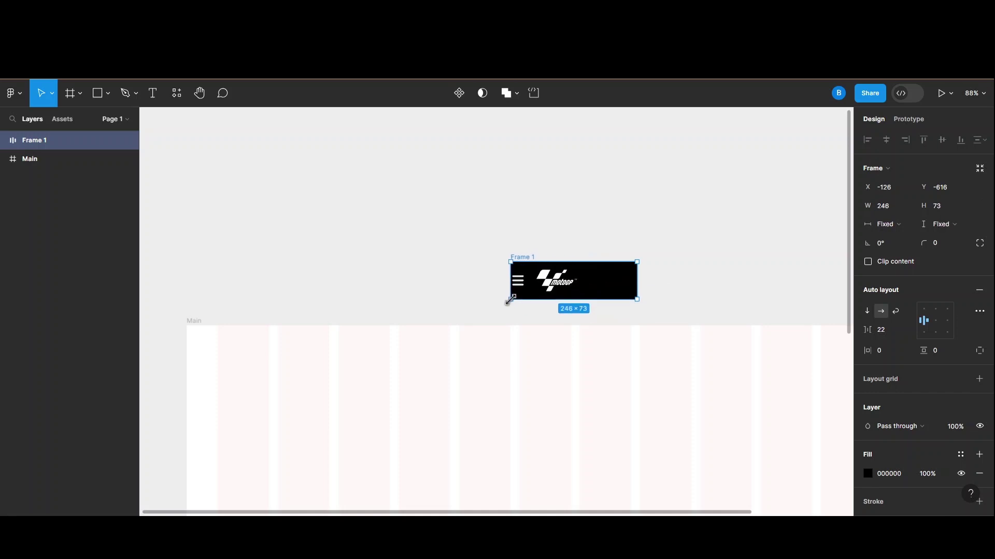
{"action": "left_click", "coordinate": [663, 260]}
{"action": "scroll", "coordinate": [570, 233], "scroll_direction": "down", "scroll_amount": 2}
{"action": "left_click", "coordinate": [513, 222]}
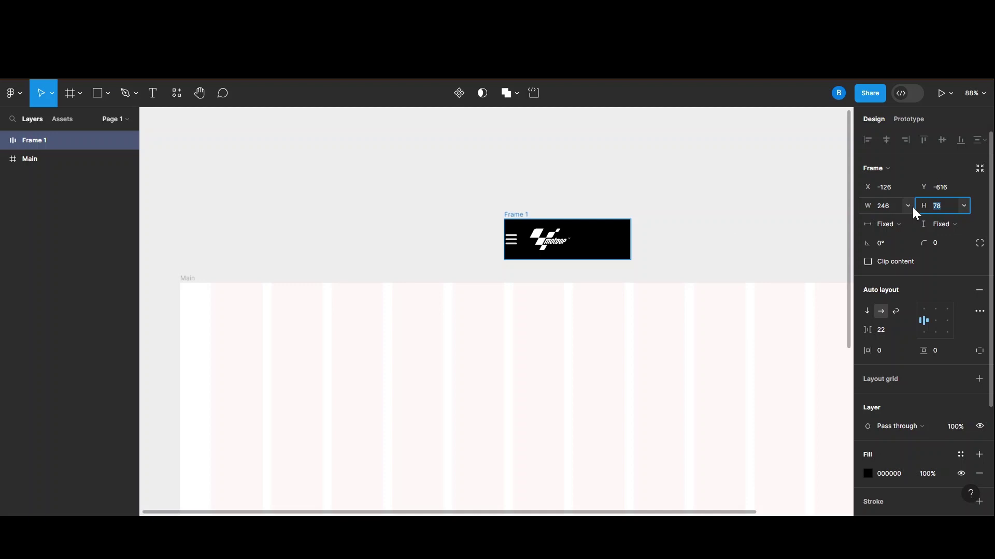
{"action": "type", "text": "80"}
{"action": "key", "text": "Return"}
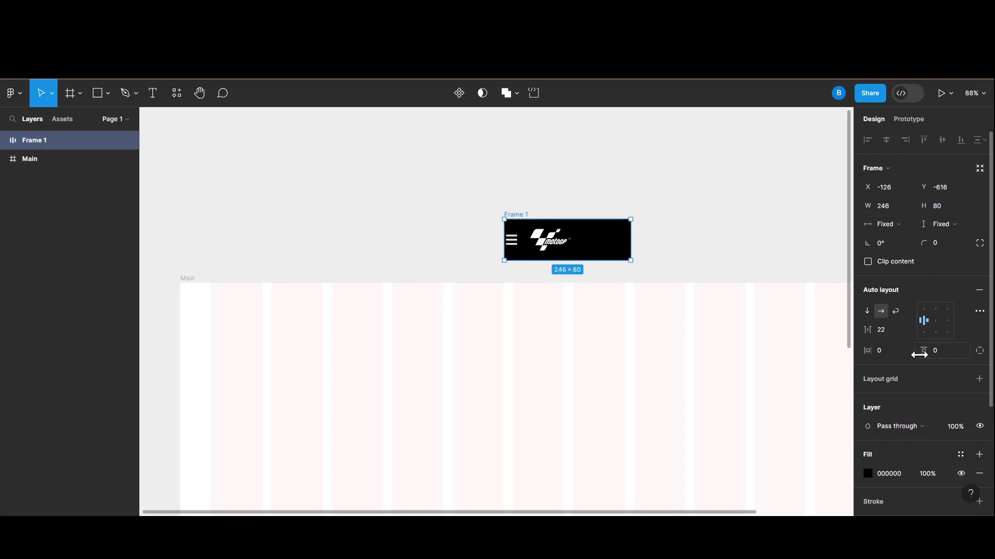
Set Frame 1's left padding to 40 and place it at Main's top-left corner
{"action": "left_click", "coordinate": [980, 351]}
{"action": "left_click", "coordinate": [896, 372]}
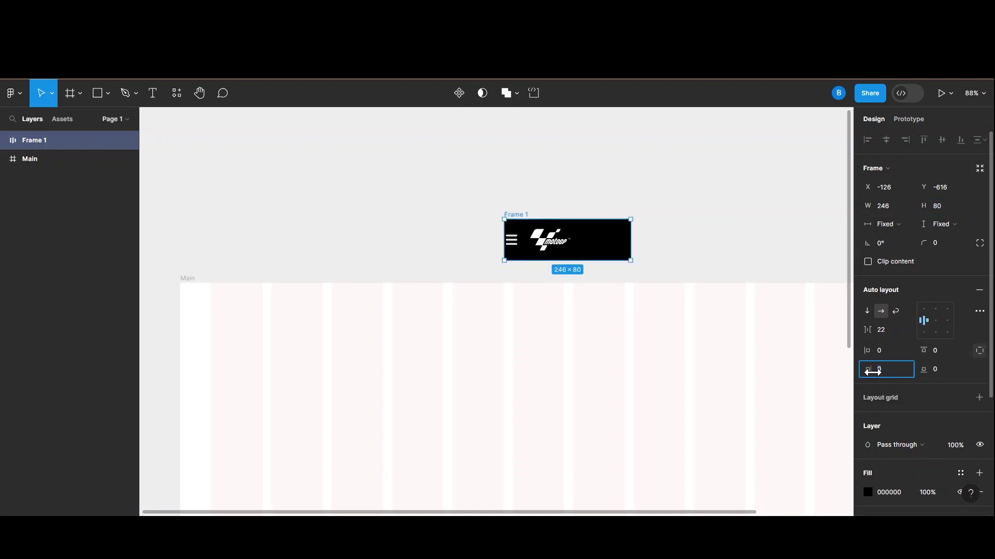
{"action": "left_click", "coordinate": [866, 354]}
{"action": "type", "text": "0"}
{"action": "key", "text": "Return"}
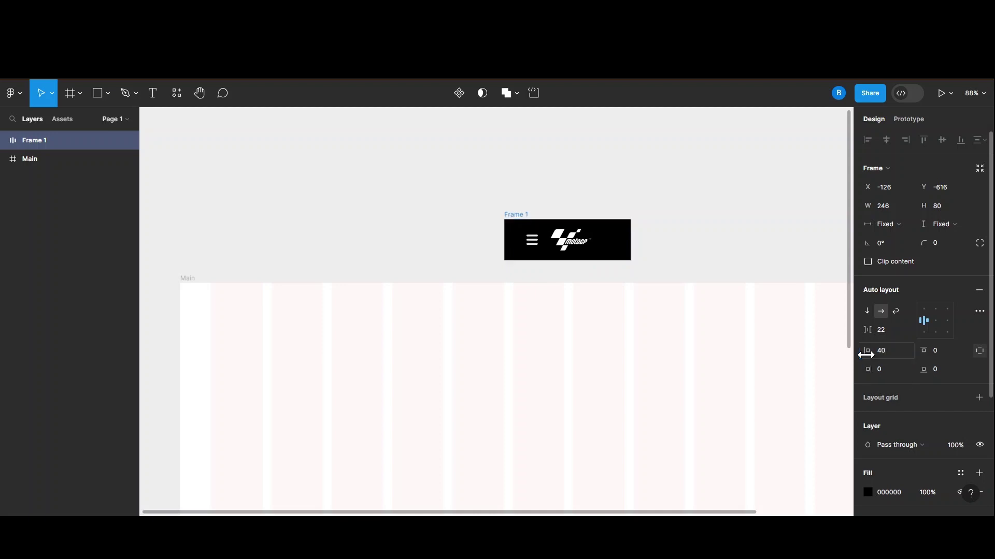
{"action": "left_click", "coordinate": [613, 180]}
{"action": "scroll", "coordinate": [639, 186], "scroll_direction": "left", "scroll_amount": 5}
{"action": "left_click_drag", "start_coordinate": [611, 221], "coordinate": [285, 282]}
Change the left padding to 60 and stretch Frame 1 into a 508-wide bar
{"action": "left_click", "coordinate": [396, 264]}
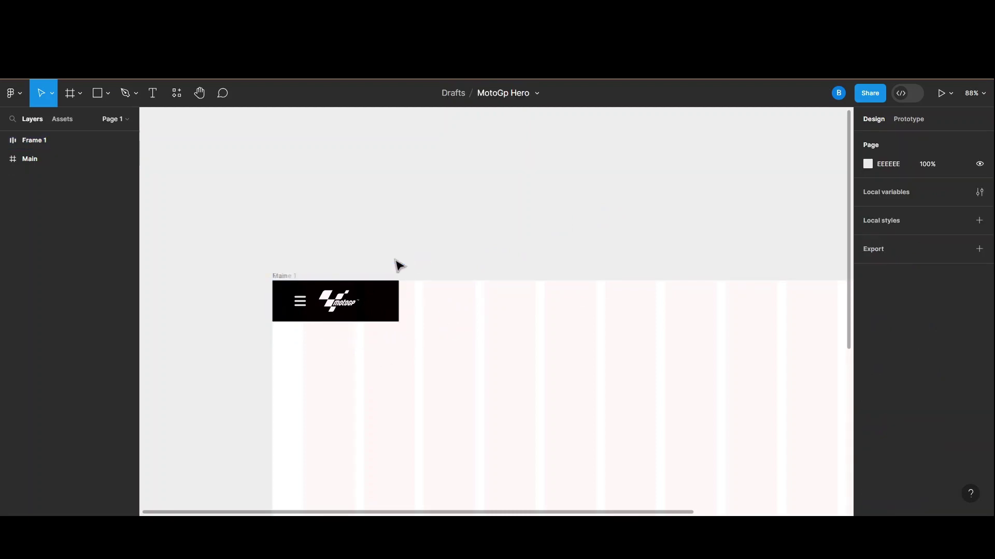
{"action": "left_click", "coordinate": [290, 315]}
{"action": "left_click", "coordinate": [861, 351]}
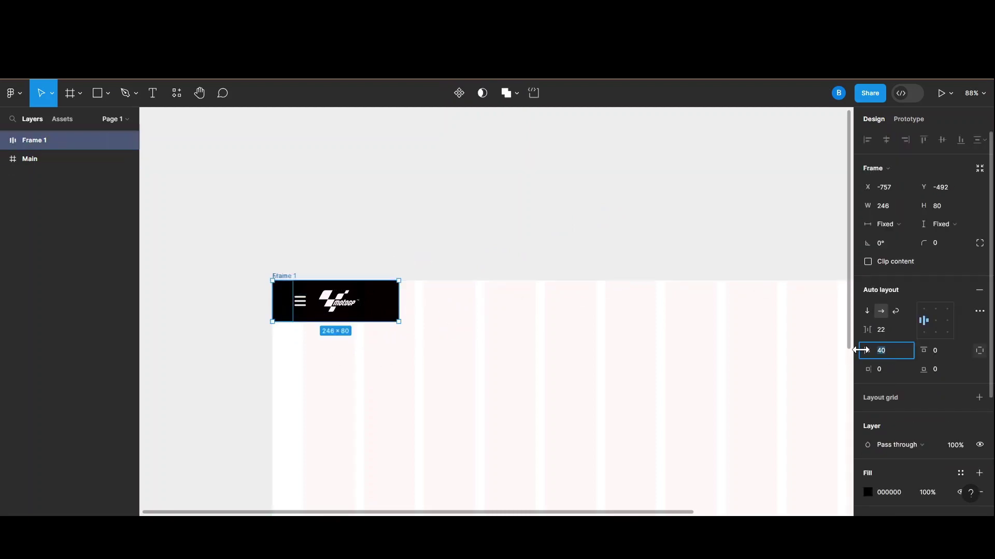
{"action": "type", "text": "60"}
{"action": "key", "text": "Return"}
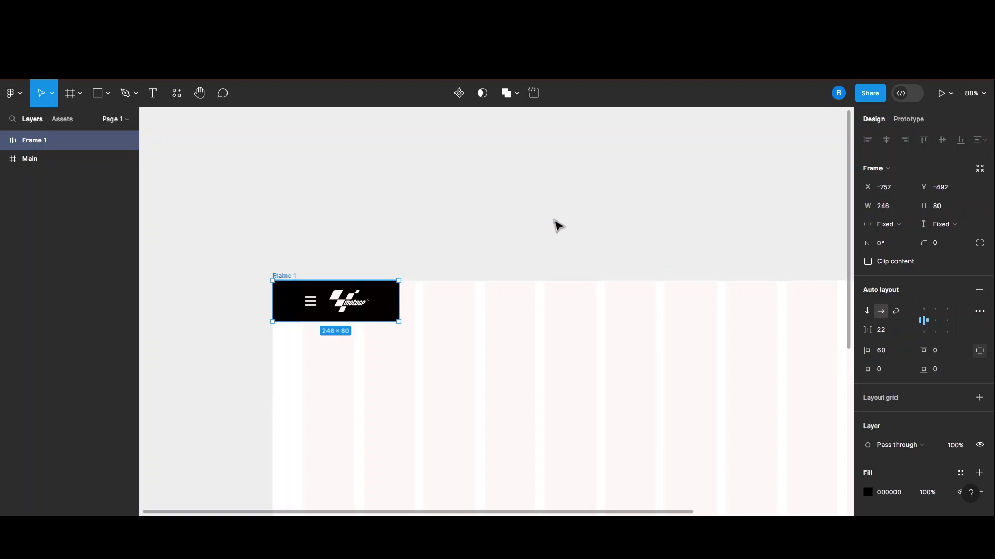
{"action": "left_click", "coordinate": [554, 226]}
{"action": "scroll", "coordinate": [540, 211], "scroll_direction": "down", "scroll_amount": 3}
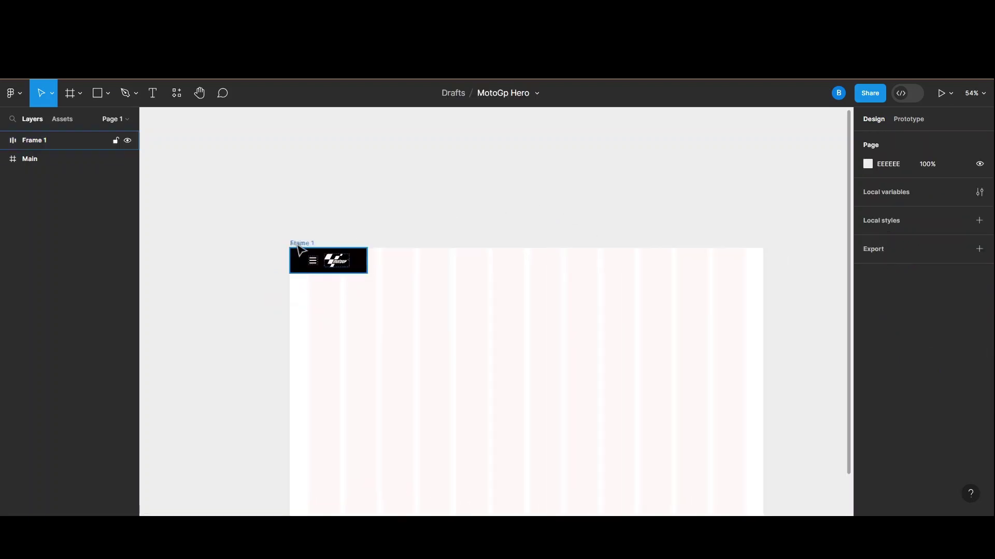
{"action": "left_click", "coordinate": [299, 250]}
{"action": "left_click_drag", "start_coordinate": [368, 266], "coordinate": [449, 270]}
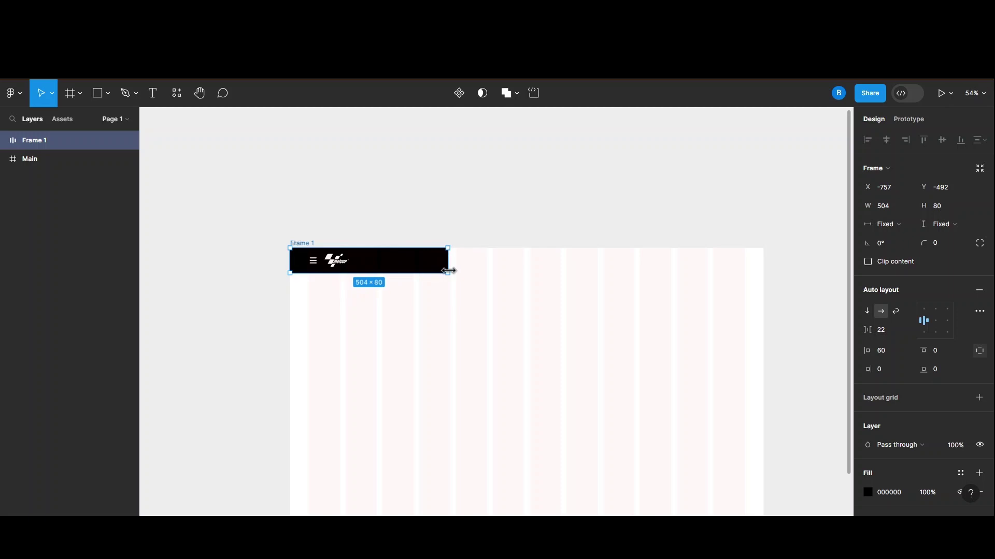
{"action": "left_click", "coordinate": [474, 214]}
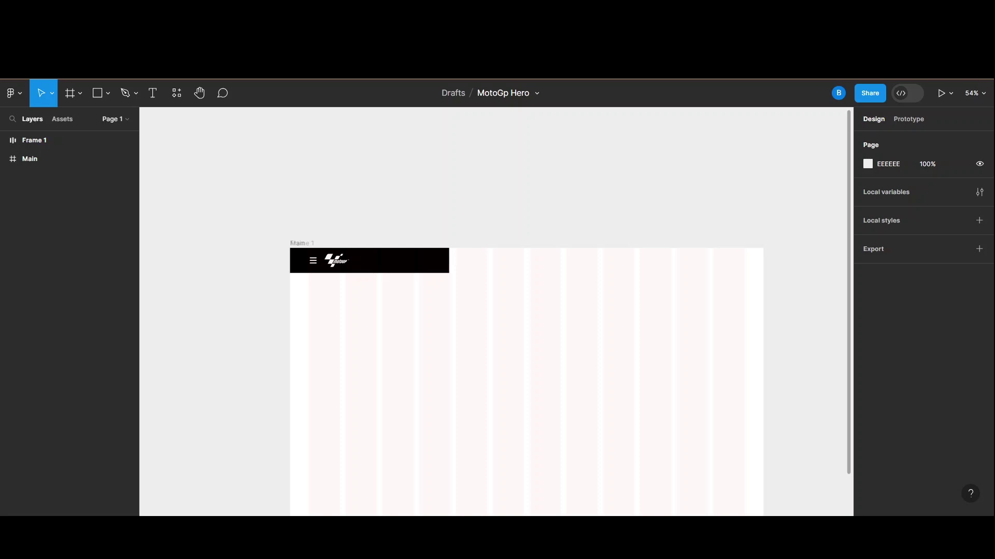
Add a 'Calender' text label above Main in the Nokora font
{"action": "key", "text": "t"}
{"action": "left_click", "coordinate": [509, 202]}
{"action": "type", "text": "Ca"}
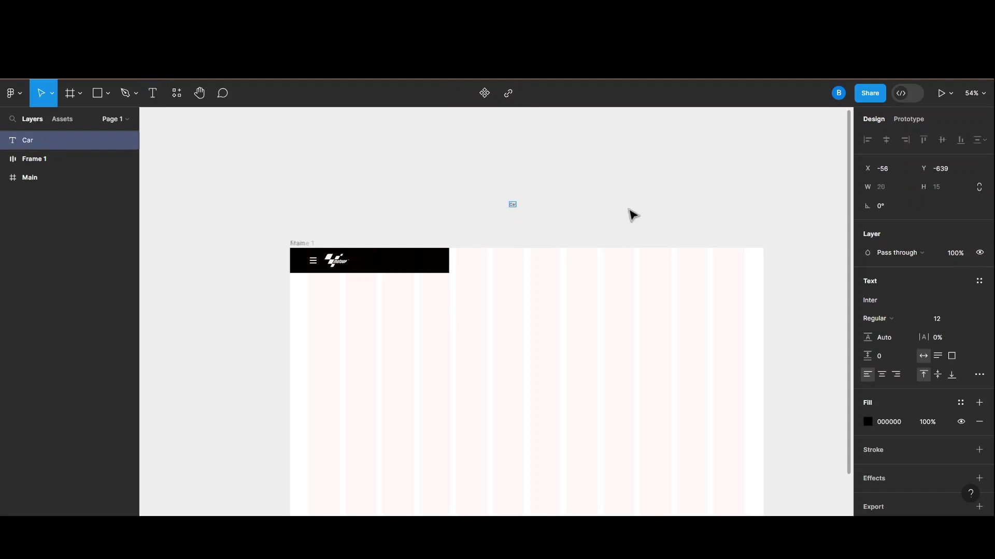
{"action": "type", "text": "r"}
{"action": "key", "text": "Escape"}
{"action": "key", "text": "Escape"}
{"action": "scroll", "coordinate": [580, 230], "scroll_direction": "up", "scroll_amount": 3}
{"action": "left_click", "coordinate": [492, 191]}
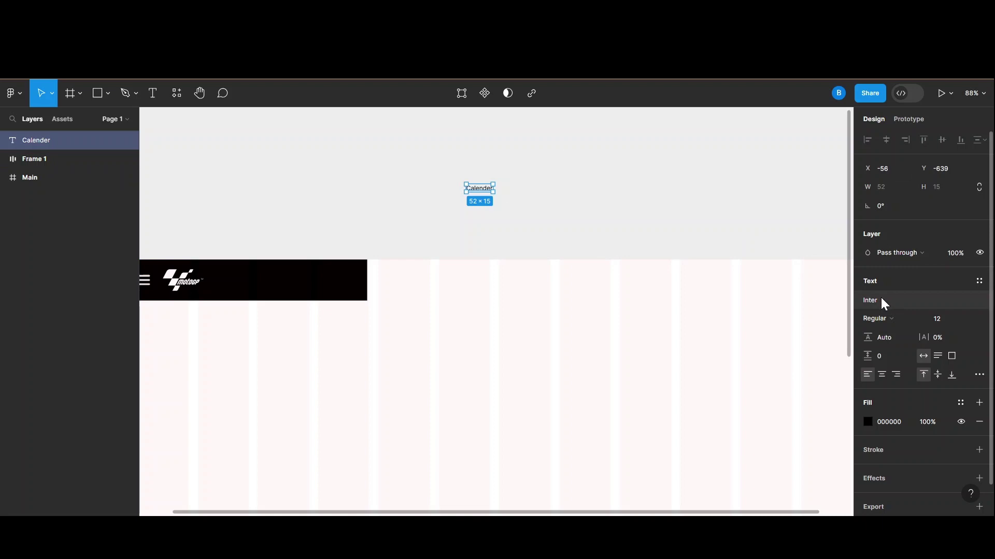
{"action": "left_click", "coordinate": [880, 299]}
{"action": "type", "text": "nok"}
{"action": "key", "text": "Escape"}
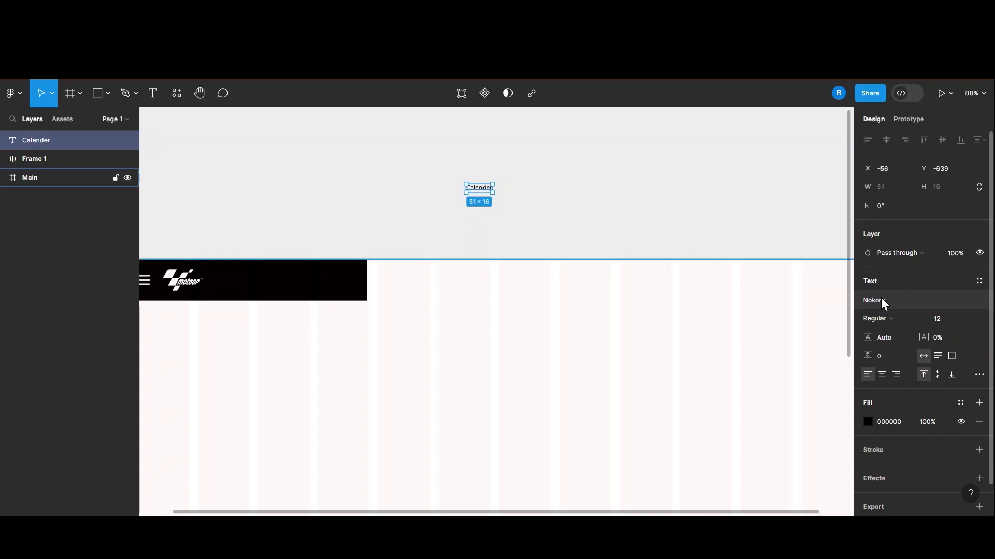
Make the Calender text bold, size 14 and centre-aligned
{"action": "left_click", "coordinate": [633, 239]}
{"action": "left_click", "coordinate": [479, 190]}
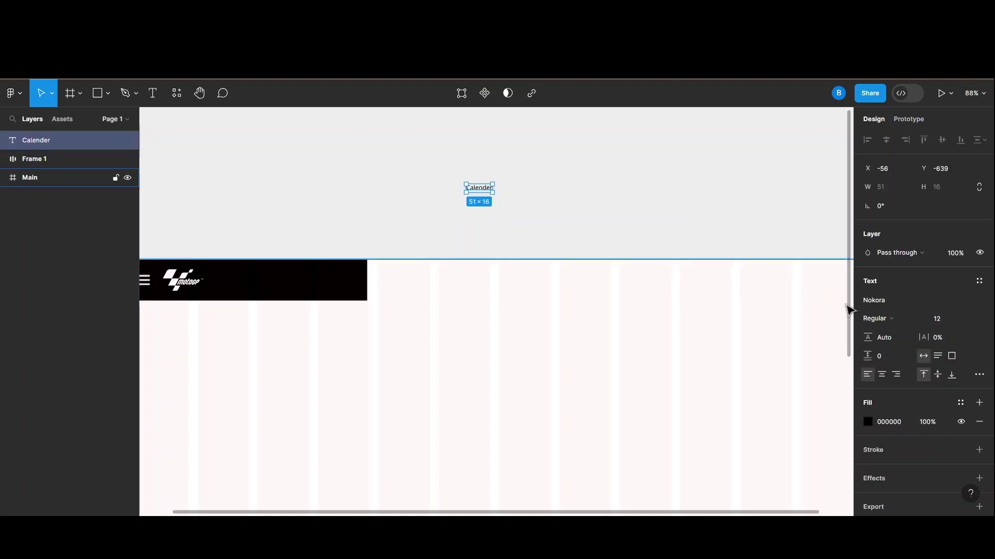
{"action": "left_click", "coordinate": [918, 319]}
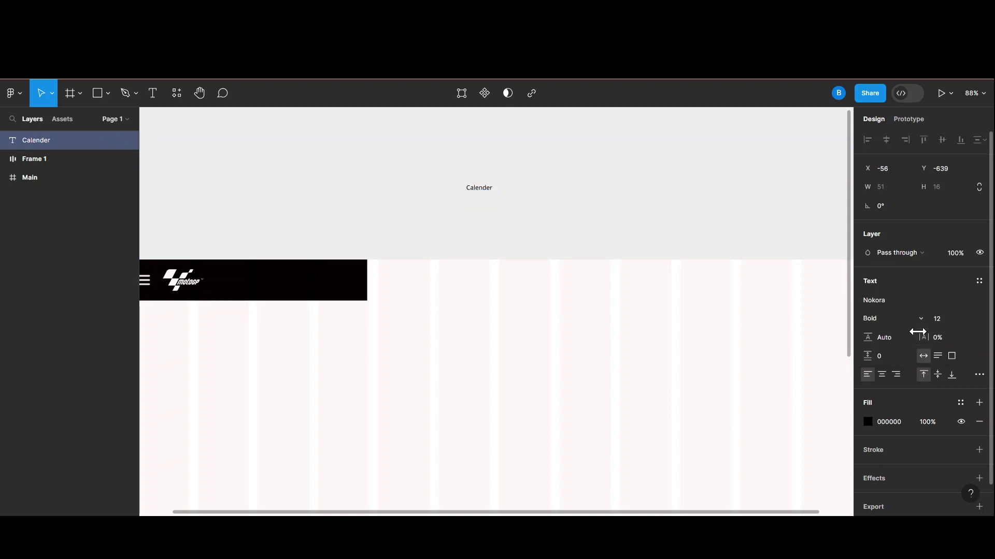
{"action": "left_click", "coordinate": [966, 320]}
{"action": "left_click", "coordinate": [952, 343]}
{"action": "left_click", "coordinate": [499, 197]}
{"action": "left_click", "coordinate": [544, 213]}
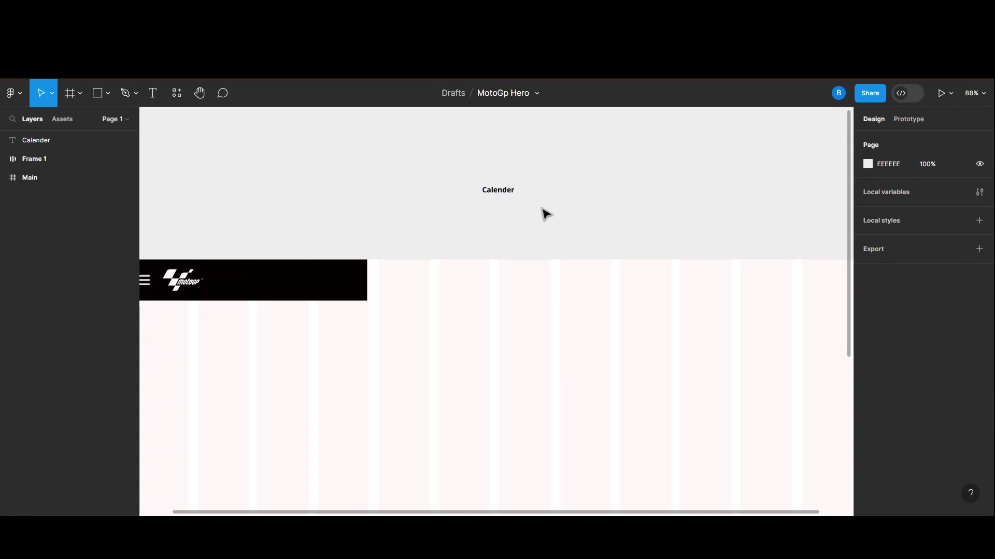
{"action": "scroll", "coordinate": [513, 197], "scroll_direction": "up", "scroll_amount": 3}
{"action": "left_click", "coordinate": [508, 191]}
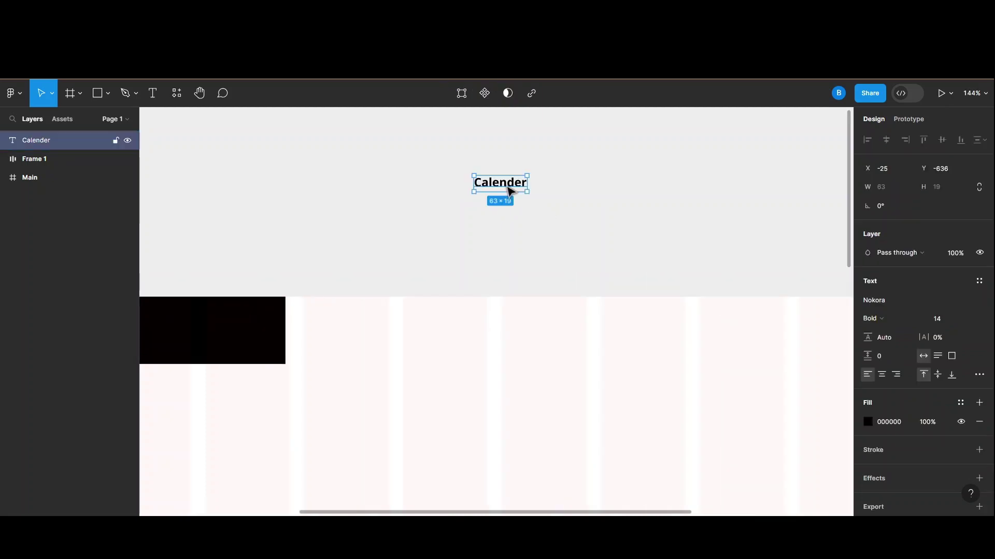
{"action": "left_click", "coordinate": [884, 376]}
Stack the two Calender labels and wrap the upper one in an auto-layout frame
{"action": "left_click", "coordinate": [529, 197]}
{"action": "mouse_move", "coordinate": [515, 190]}
{"action": "left_mouse_down"}
{"action": "mouse_move", "coordinate": [487, 188]}
{"action": "mouse_move", "coordinate": [498, 218]}
{"action": "left_mouse_up"}
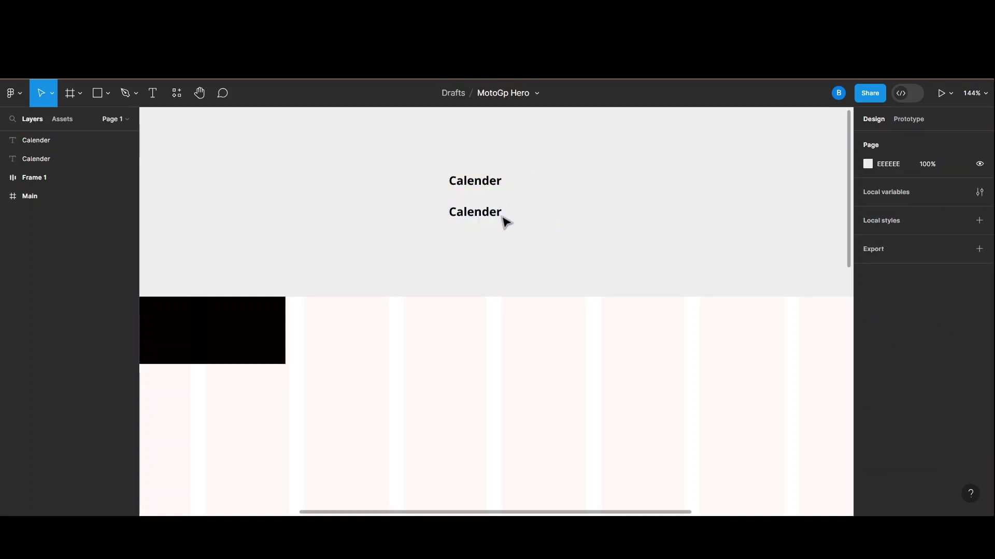
{"action": "scroll", "coordinate": [549, 222], "scroll_direction": "up", "scroll_amount": 3}
{"action": "left_click_drag", "start_coordinate": [507, 259], "coordinate": [511, 237]}
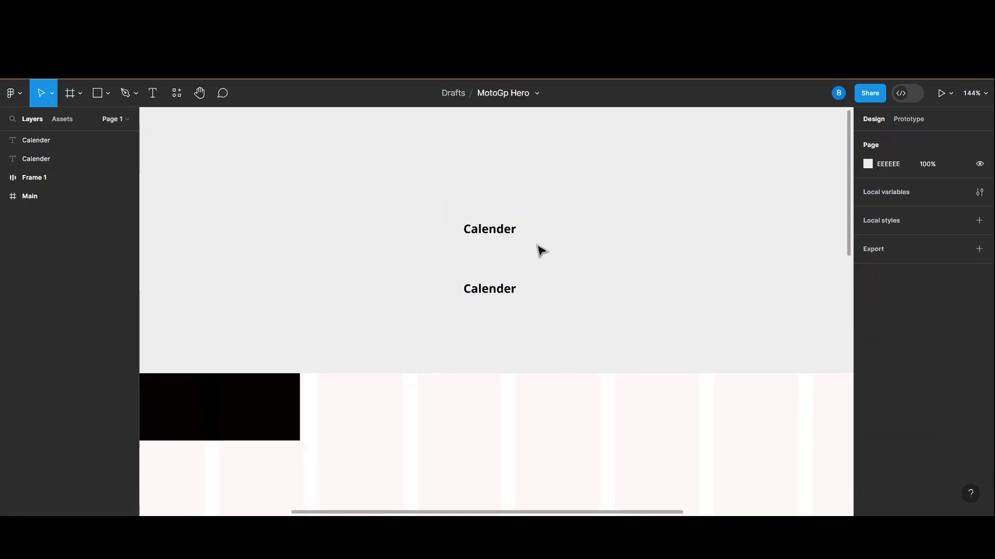
{"action": "key", "text": "shift+a"}
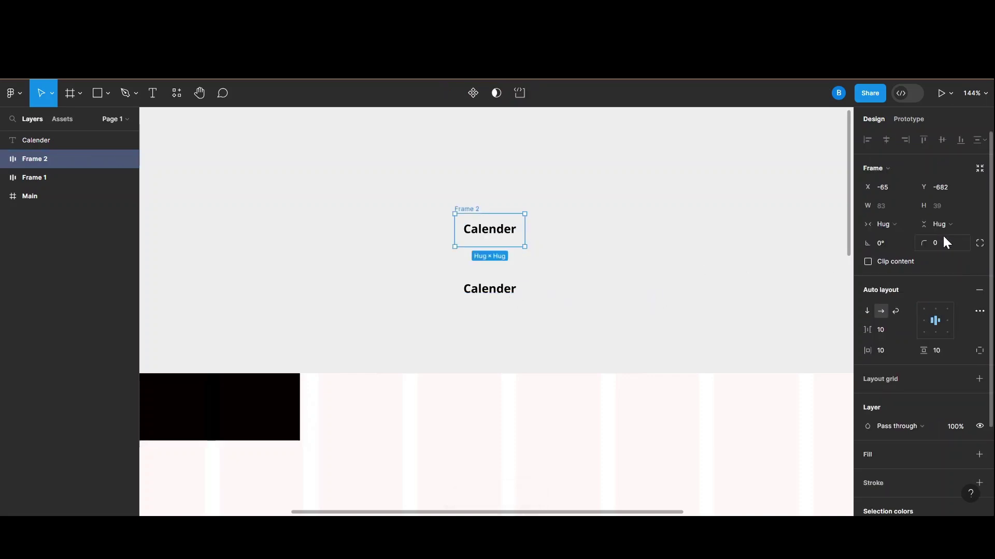
Give the Calender pill padding of 12 horizontal and 8 vertical
{"action": "left_click", "coordinate": [873, 357]}
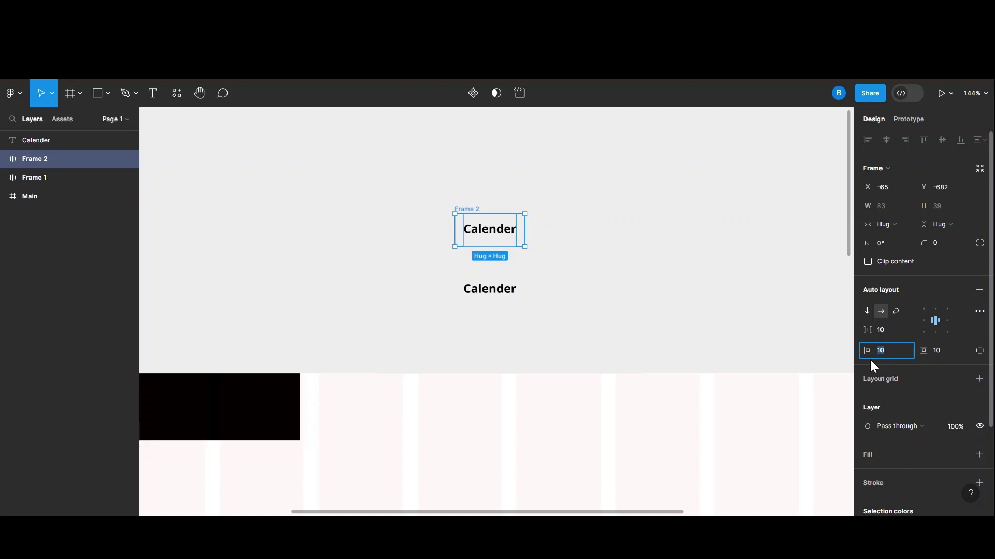
{"action": "type", "text": "12"}
{"action": "left_click", "coordinate": [935, 354]}
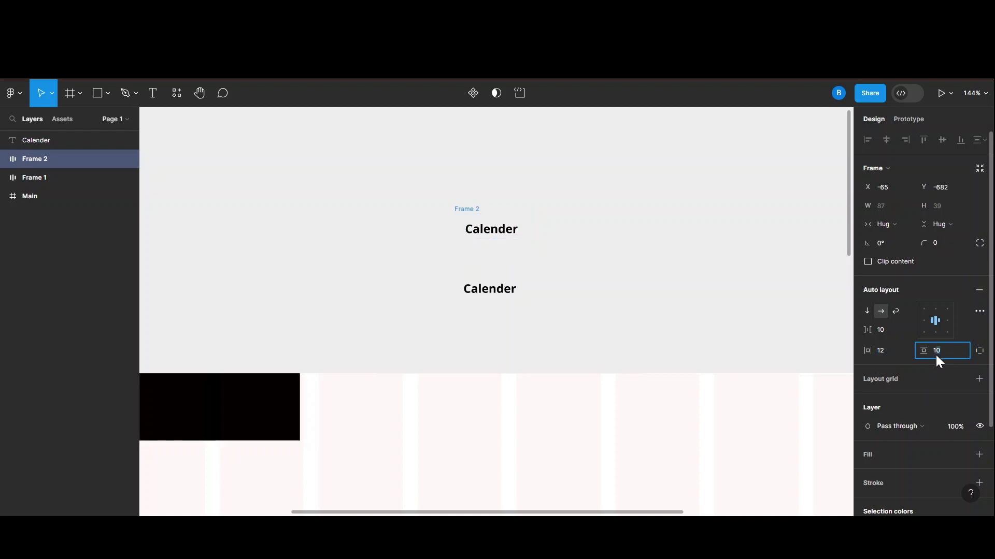
{"action": "type", "text": "1"}
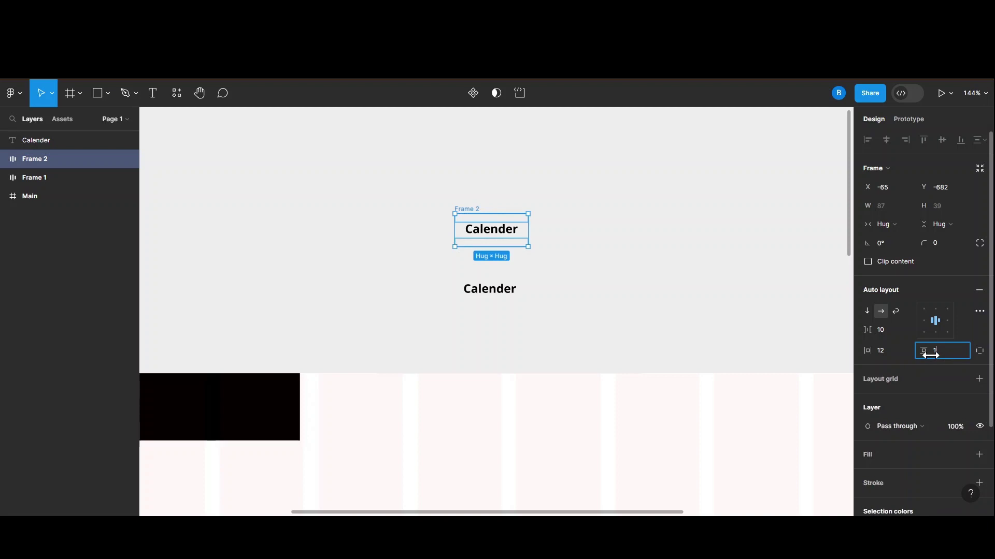
{"action": "type", "text": "8"}
{"action": "key", "text": "Return"}
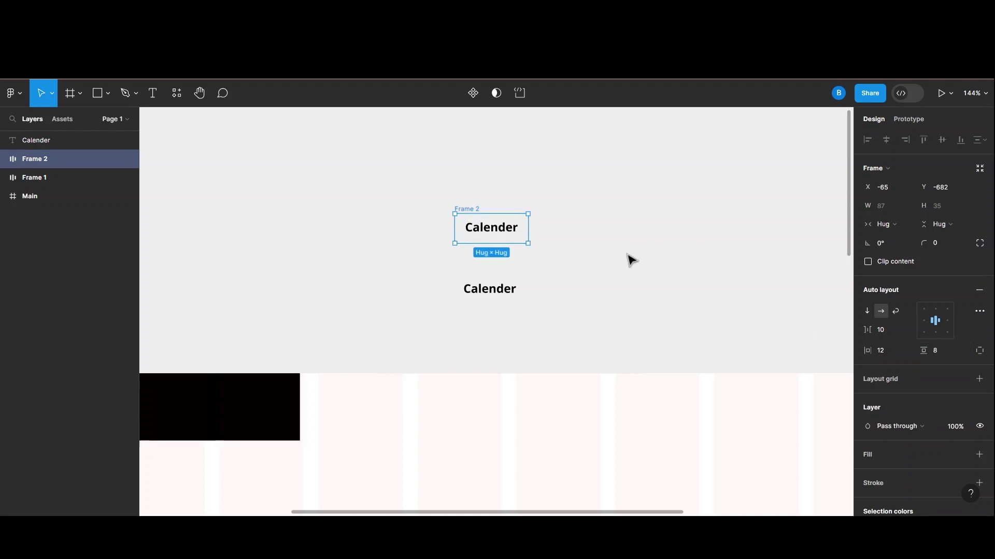
Add a black 000000 background fill to the Calender frame
{"action": "scroll", "coordinate": [883, 396], "scroll_direction": "down", "scroll_amount": 3}
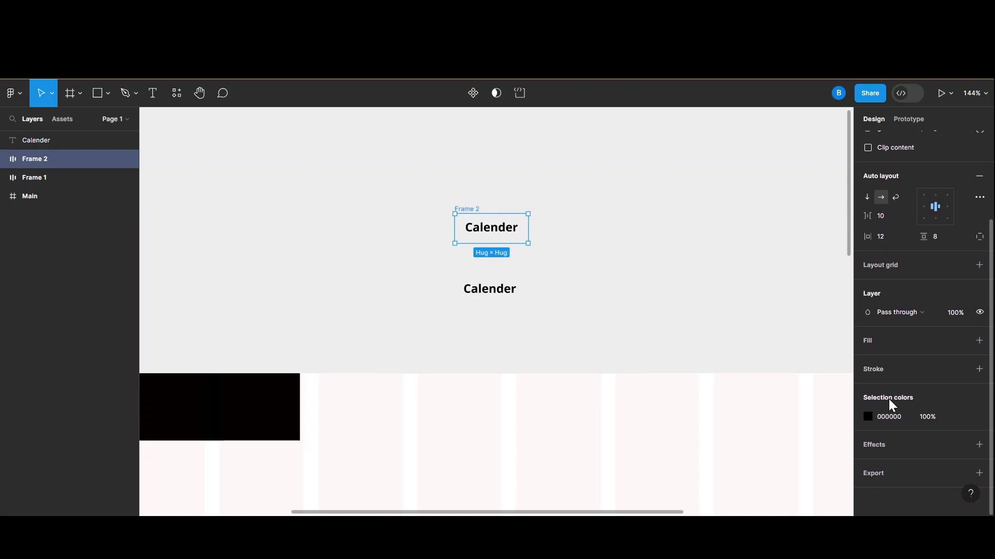
{"action": "left_click", "coordinate": [869, 340]}
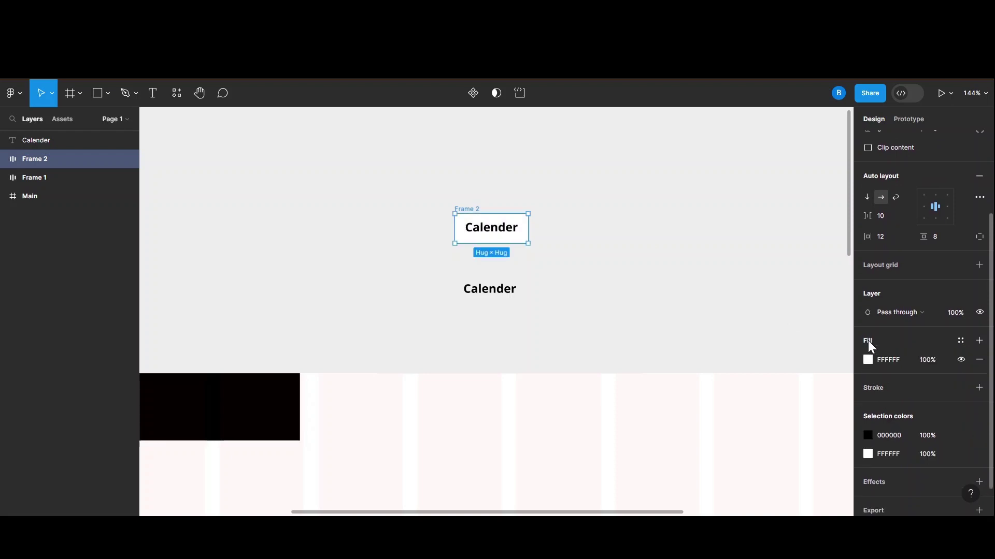
{"action": "left_click", "coordinate": [884, 454]}
{"action": "type", "text": "000000"}
{"action": "key", "text": "Return"}
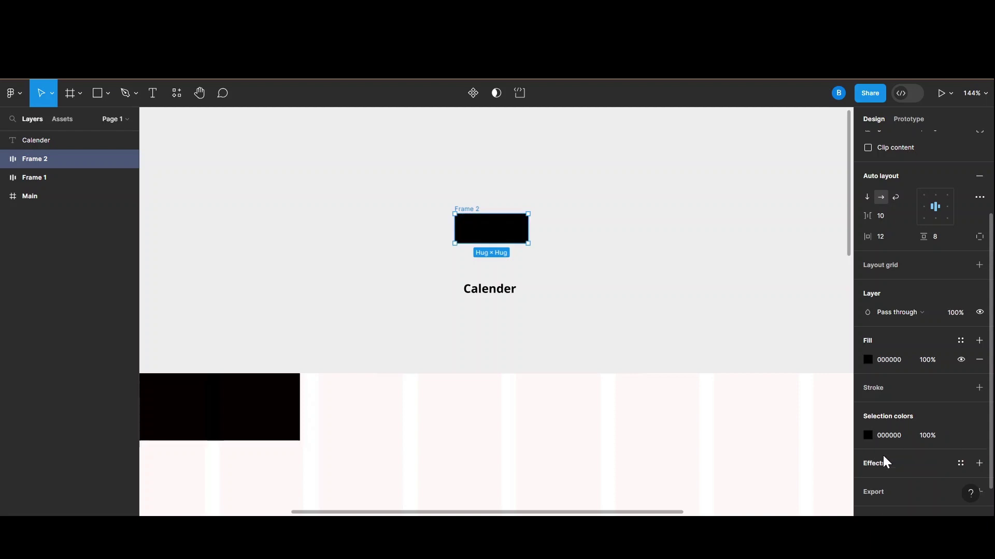
Make the Calender text white at 90% opacity
{"action": "left_click", "coordinate": [496, 236]}
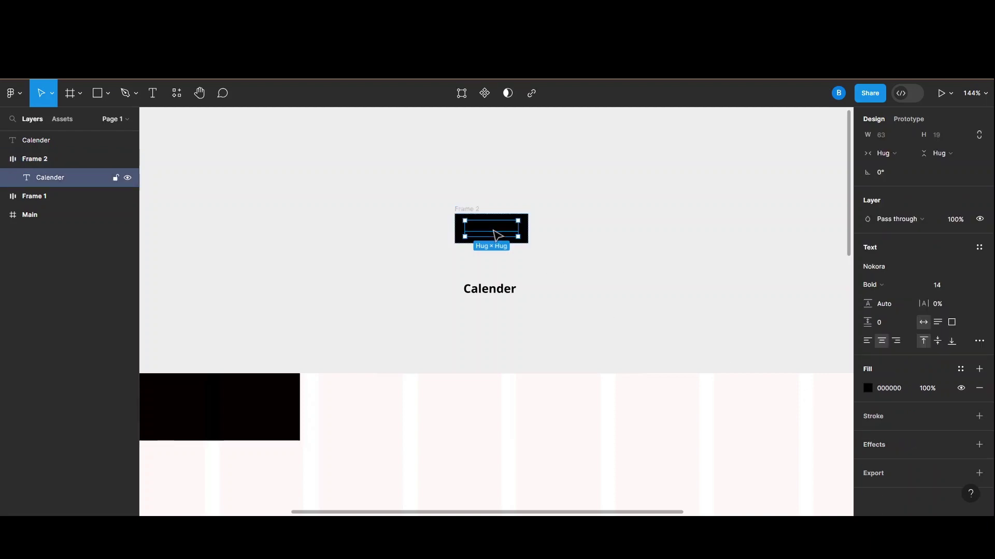
{"action": "type", "text": "white"}
{"action": "key", "text": "Return"}
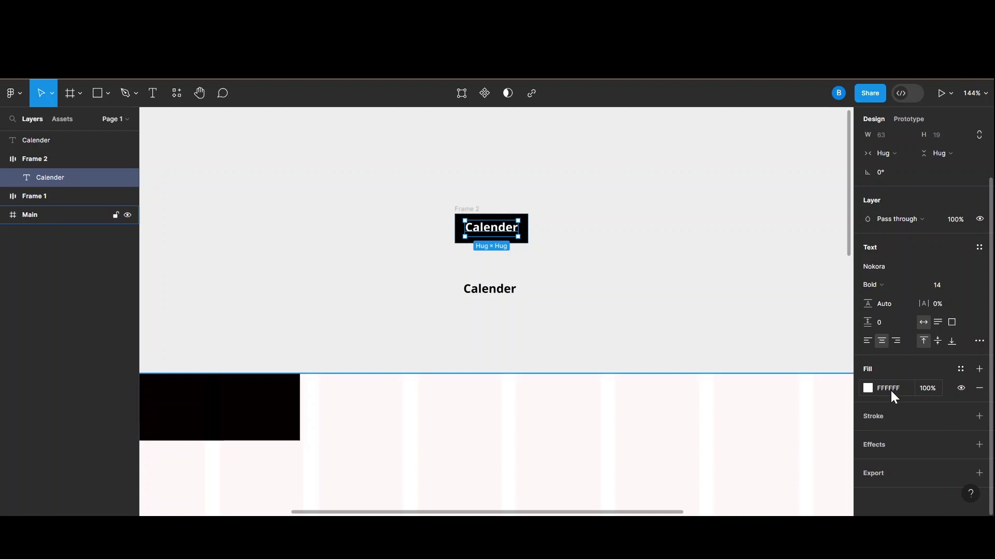
{"action": "left_click", "coordinate": [931, 388]}
{"action": "type", "text": "90"}
{"action": "key", "text": "Escape"}
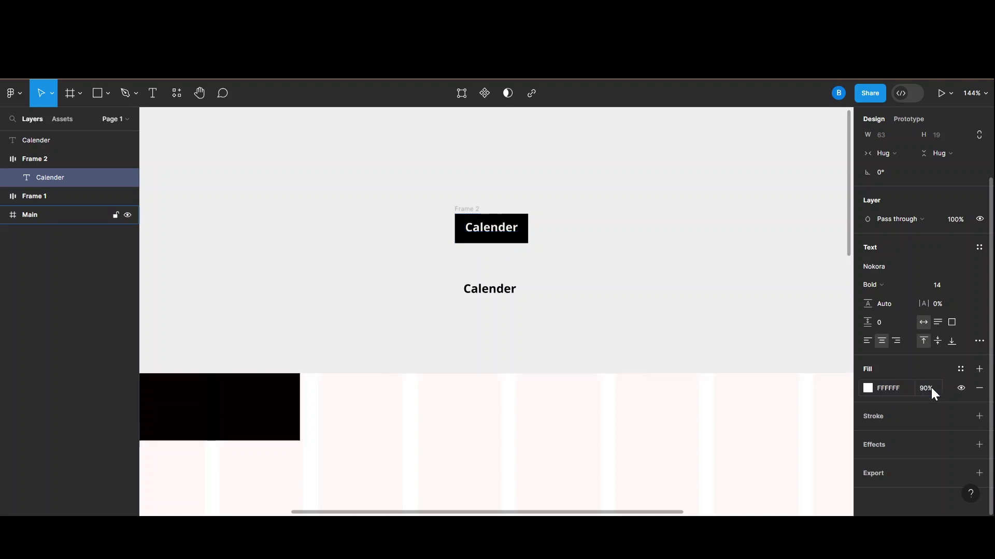
{"action": "key", "text": "Escape"}
Round the pill's corners, then select the loose Calender text below it
{"action": "left_click", "coordinate": [927, 242]}
{"action": "type", "text": "8"}
{"action": "key", "text": "Return"}
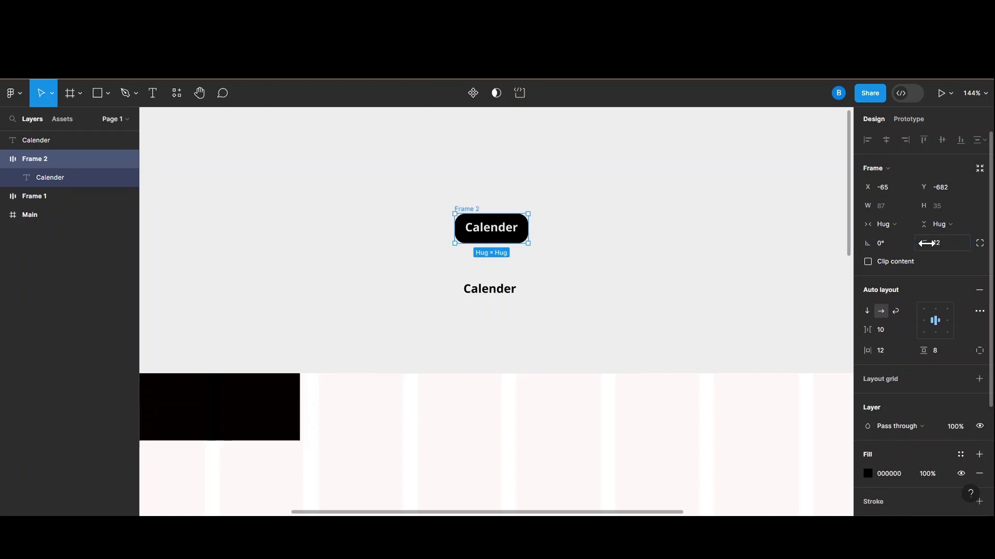
{"action": "left_click", "coordinate": [574, 245]}
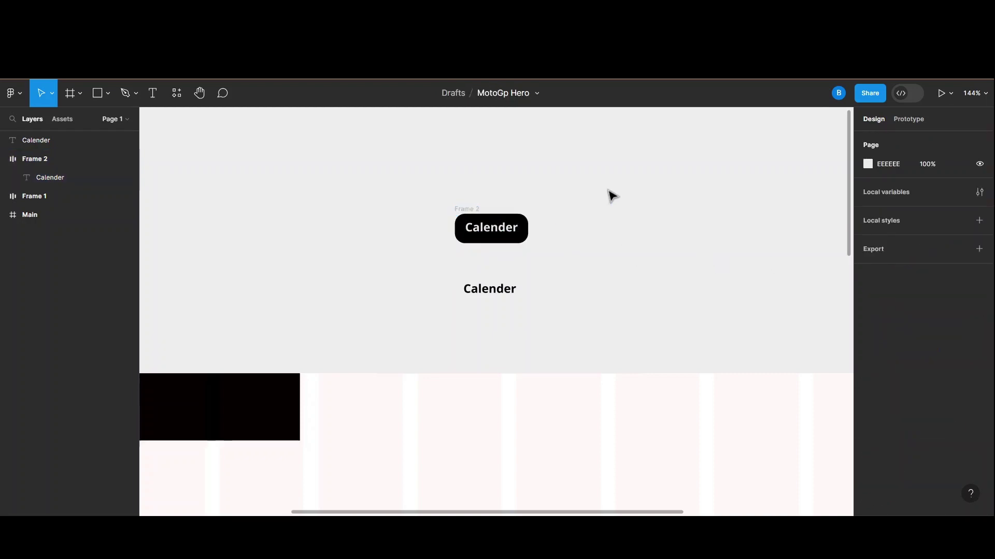
{"action": "left_click_drag", "start_coordinate": [612, 196], "coordinate": [614, 243]}
{"action": "left_click", "coordinate": [522, 339]}
Delete the loose Calender text and duplicate the black pill just above the original
{"action": "key", "text": "Delete"}
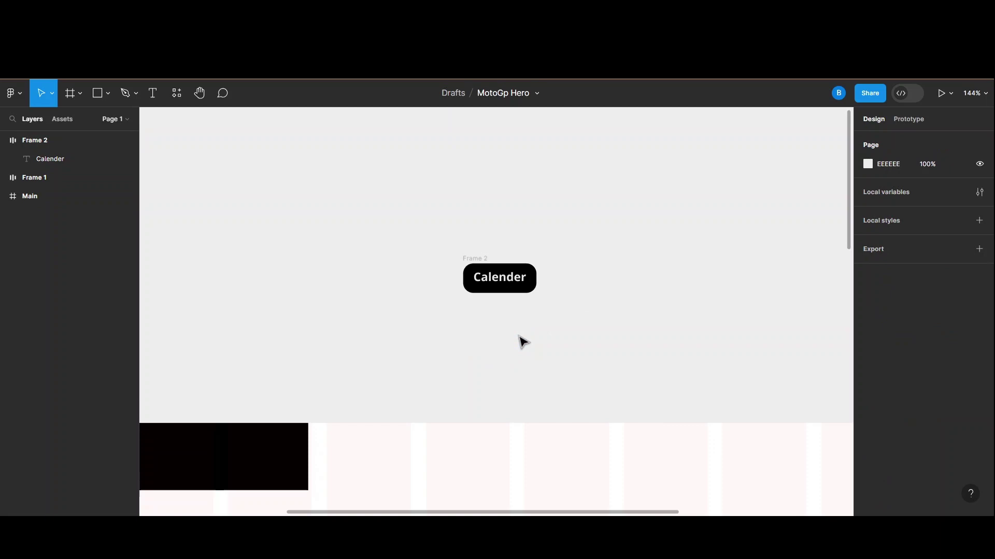
{"action": "left_click", "coordinate": [471, 262]}
{"action": "left_click_drag", "start_coordinate": [470, 262], "coordinate": [471, 217], "text": "alt"}
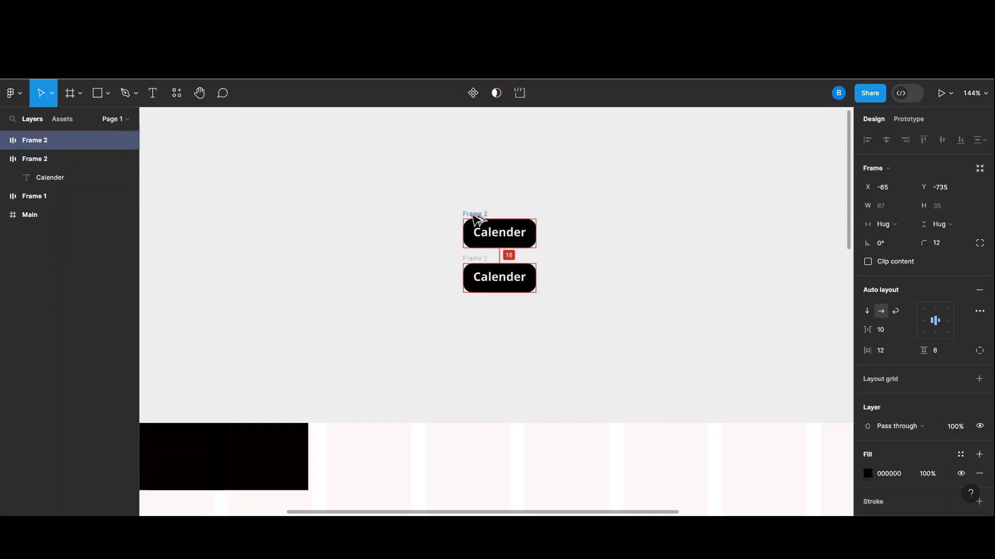
{"action": "left_click", "coordinate": [605, 251]}
{"action": "left_click", "coordinate": [469, 222]}
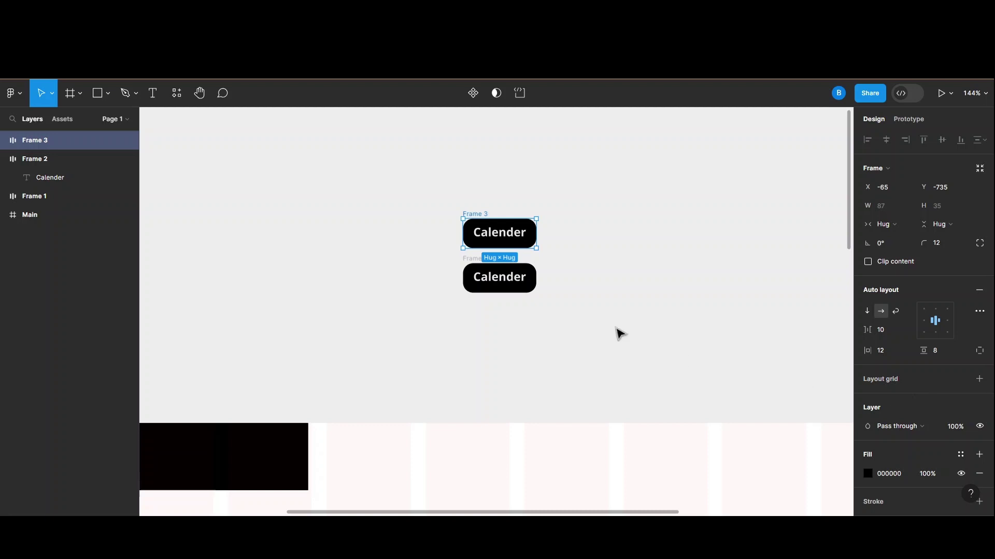
Change the lower pill's fill to red
{"action": "left_click", "coordinate": [533, 289]}
{"action": "scroll", "coordinate": [871, 399], "scroll_direction": "down", "scroll_amount": 3}
{"action": "left_click", "coordinate": [897, 397]}
{"action": "type", "text": "d"}
{"action": "key", "text": "Return"}
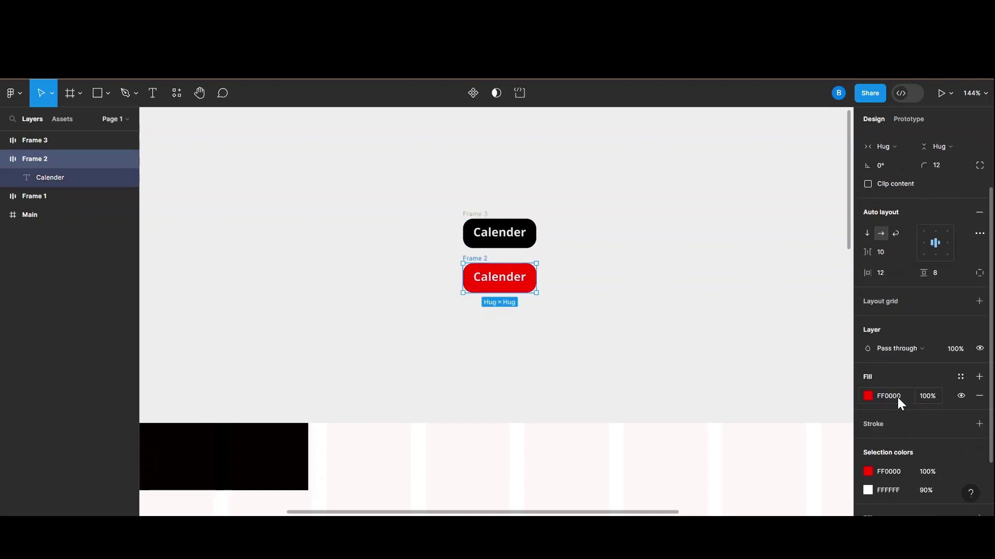
Remove the black fill from the upper pill
{"action": "left_click", "coordinate": [490, 218]}
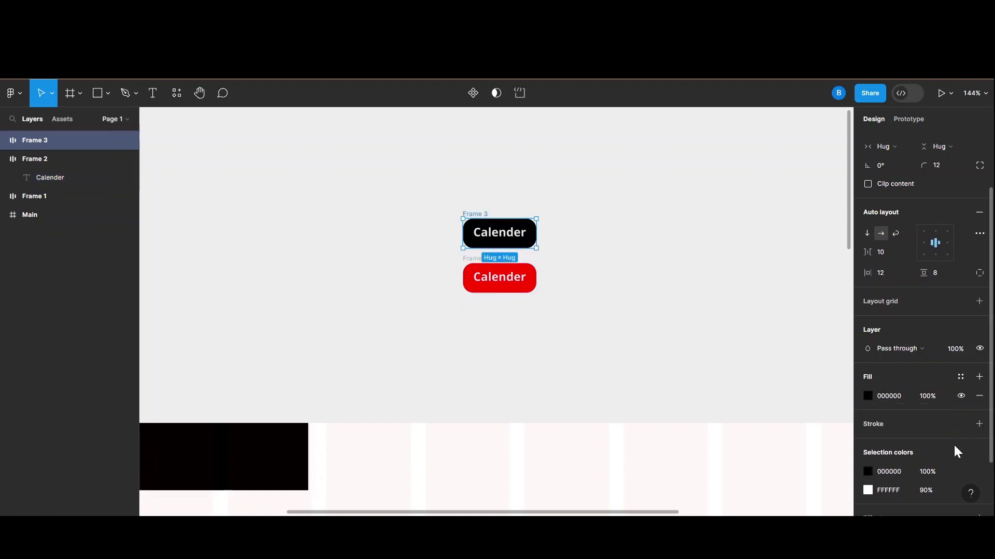
{"action": "left_click", "coordinate": [979, 396]}
{"action": "left_click", "coordinate": [615, 273]}
{"action": "left_click", "coordinate": [483, 220]}
Rename the pills Menu/default and Menu/hover
{"action": "double_click", "coordinate": [478, 214]}
{"action": "type", "text": "Menu/default"}
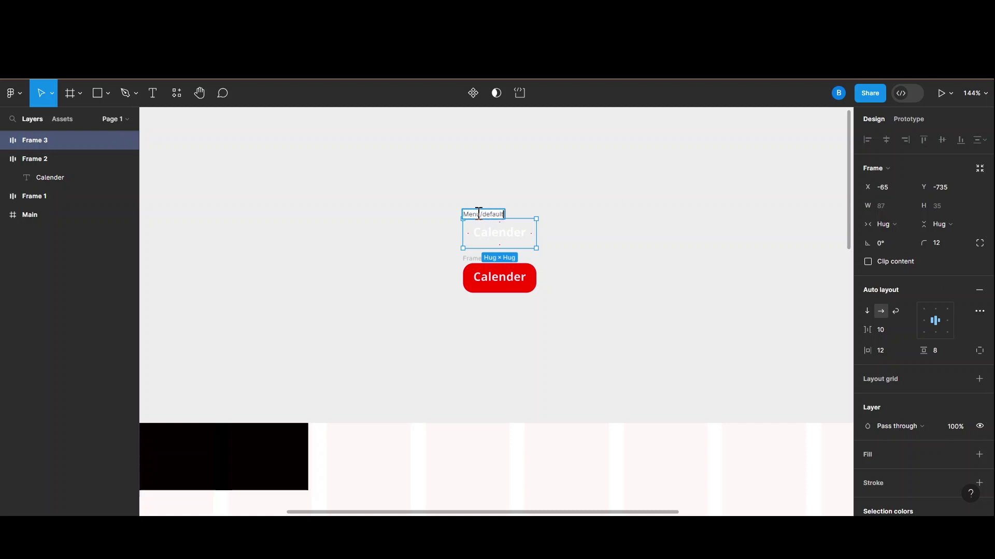
{"action": "left_click", "coordinate": [482, 255]}
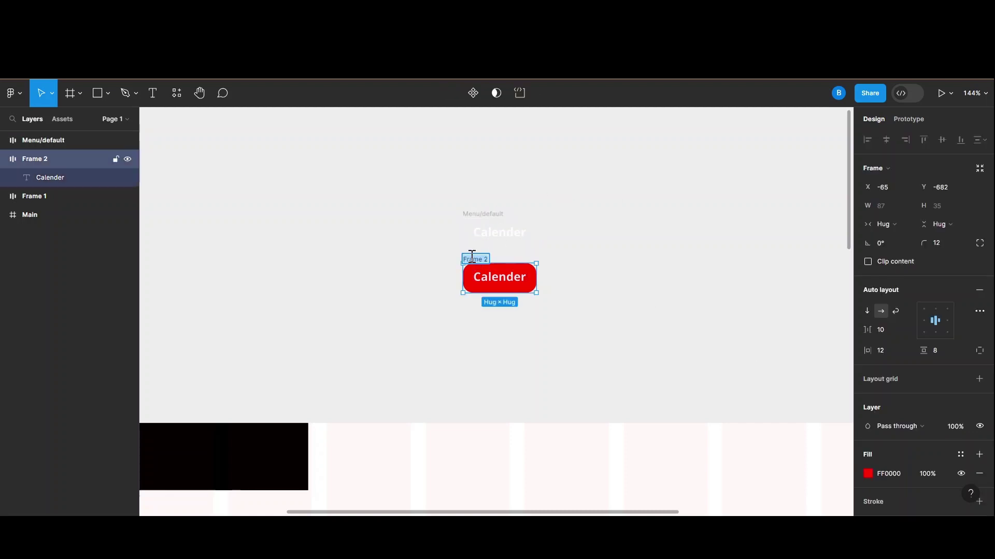
{"action": "type", "text": "Menu/ho"}
{"action": "type", "text": "ver"}
{"action": "key", "text": "Return"}
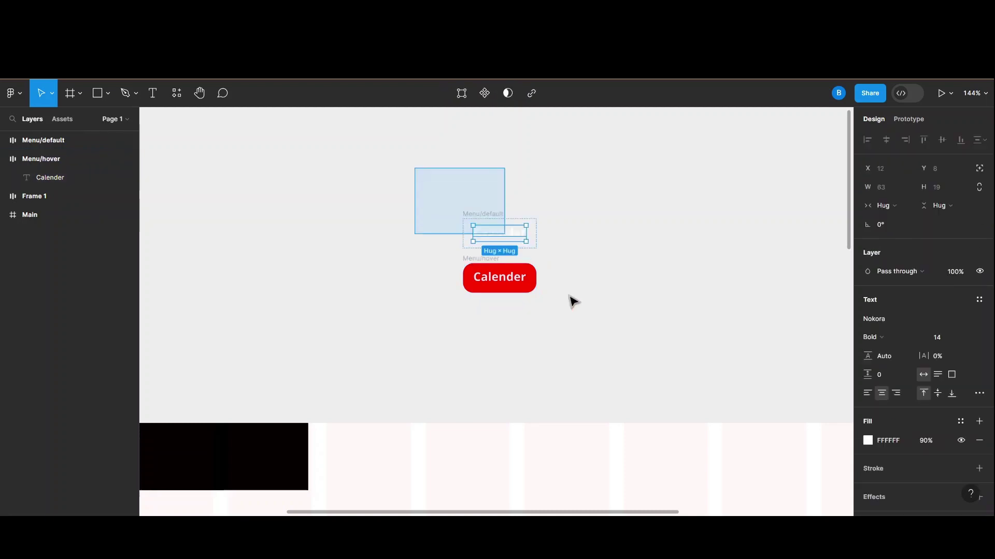
Combine both pills into a Menu component set
{"action": "left_click_drag", "start_coordinate": [413, 168], "coordinate": [601, 325]}
{"action": "left_click", "coordinate": [478, 94]}
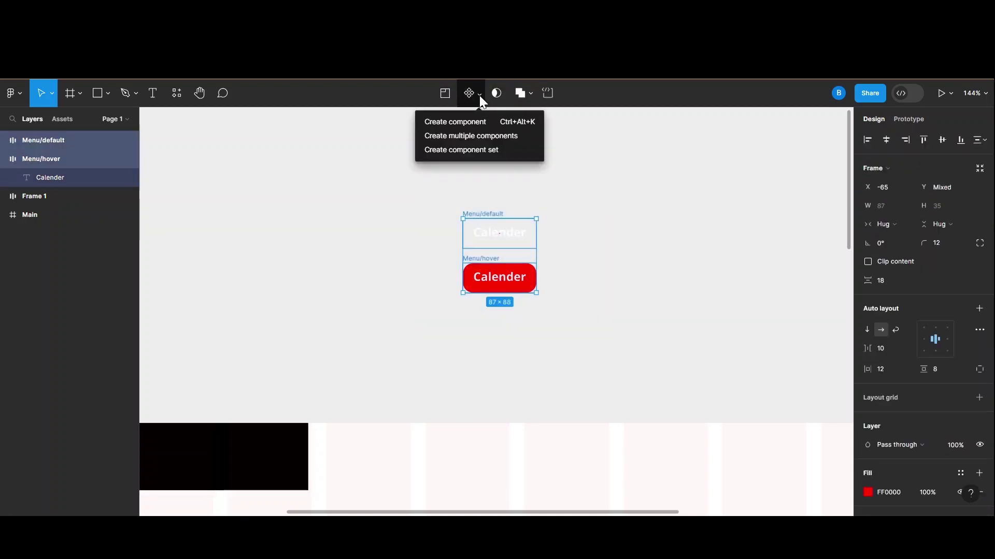
{"action": "left_click", "coordinate": [493, 151]}
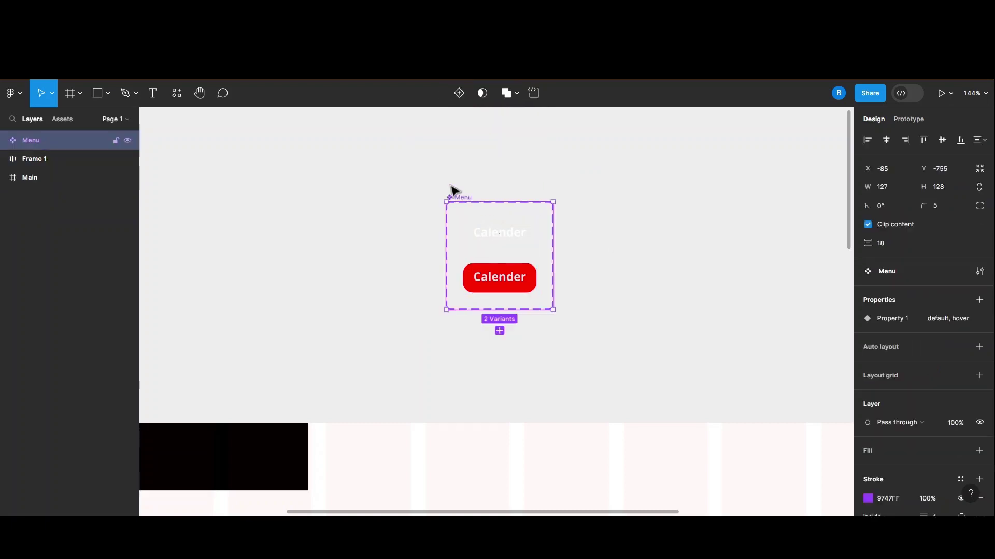
Place a default Menu instance outside the set and duplicate it to the right
{"action": "left_click", "coordinate": [555, 211]}
{"action": "left_click_drag", "start_coordinate": [435, 200], "coordinate": [637, 324]}
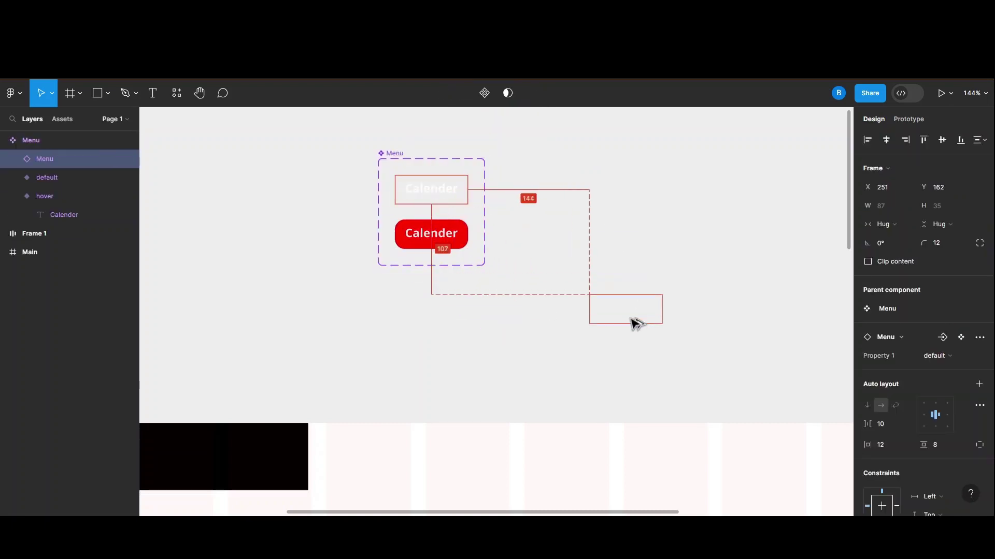
{"action": "scroll", "coordinate": [682, 357], "scroll_direction": "right", "scroll_amount": 5}
{"action": "left_click_drag", "start_coordinate": [477, 322], "coordinate": [562, 325]}
{"action": "left_click", "coordinate": [550, 349]}
{"action": "left_click", "coordinate": [525, 320]}
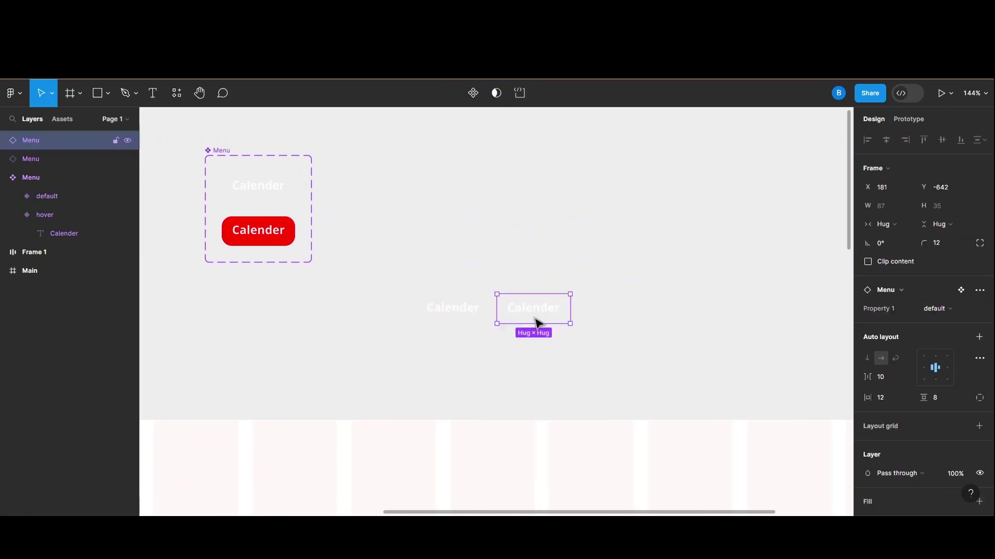
Relabel the second instance 'Result & Standings'
{"action": "double_click", "coordinate": [534, 315]}
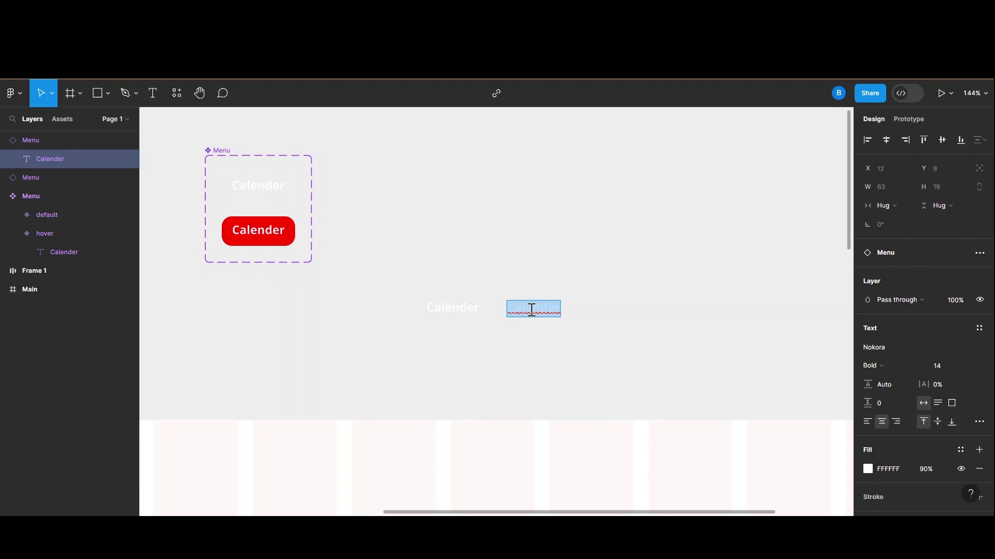
{"action": "type", "text": "Rese"}
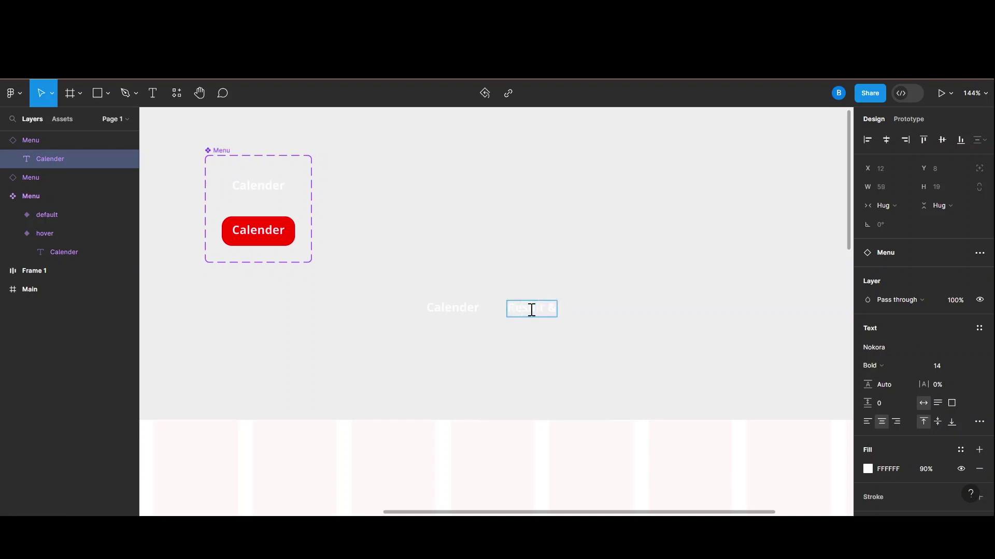
{"action": "key", "text": "Escape"}
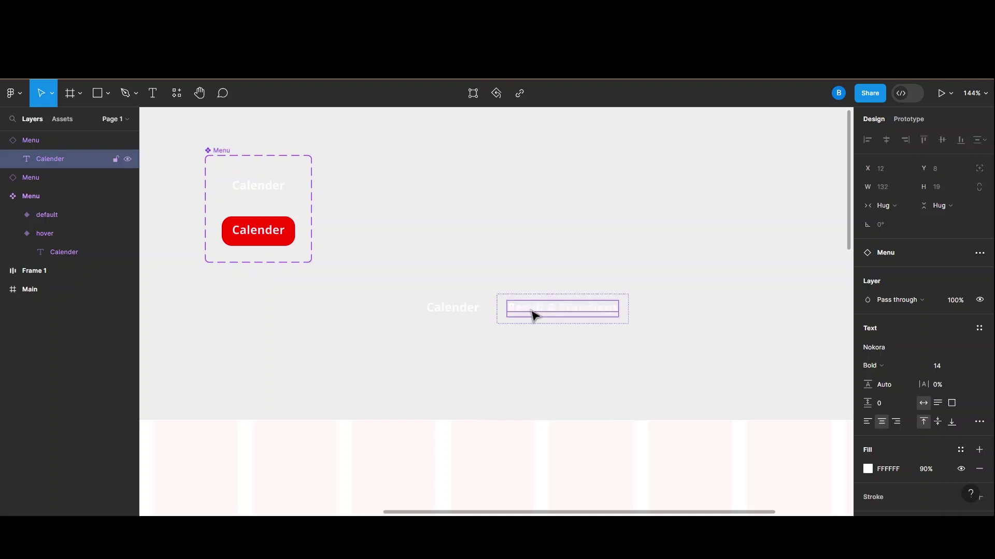
Wrap both Menu instances in a horizontal auto-layout frame
{"action": "left_click_drag", "start_coordinate": [704, 258], "coordinate": [399, 373]}
{"action": "key", "text": "shift+a"}
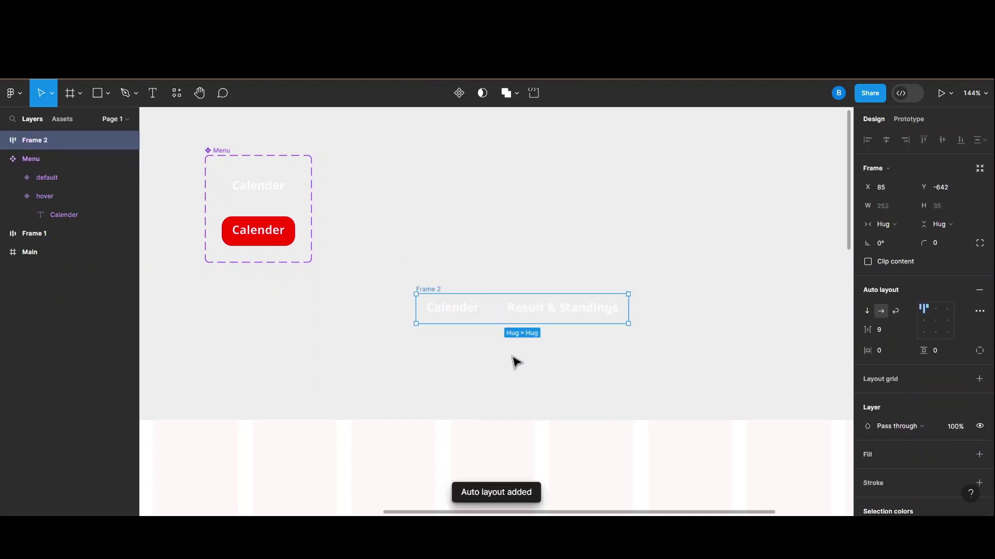
{"action": "left_click_drag", "start_coordinate": [529, 368], "coordinate": [538, 351]}
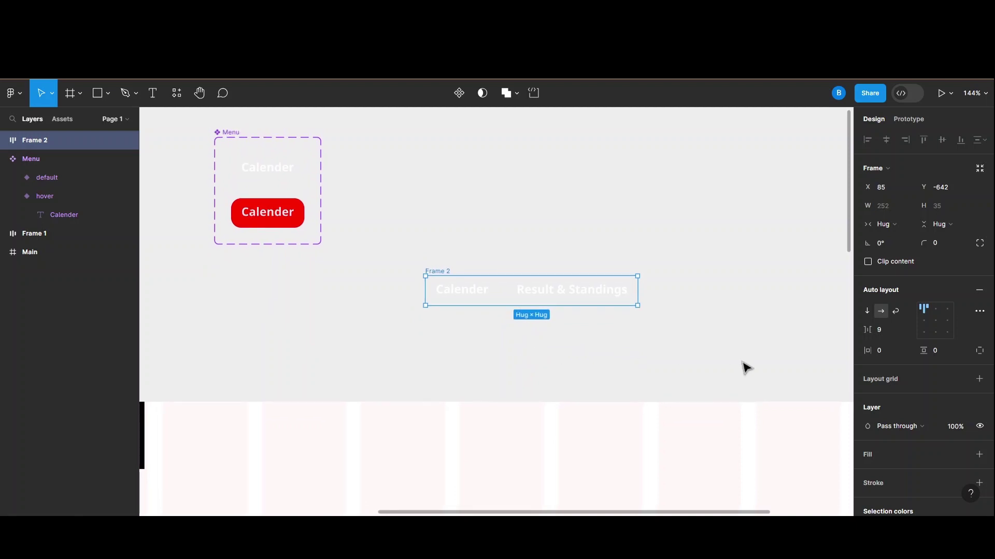
{"action": "left_click", "coordinate": [550, 349]}
{"action": "scroll", "coordinate": [550, 336], "scroll_direction": "left", "scroll_amount": 2}
{"action": "scroll", "coordinate": [550, 337], "scroll_direction": "down", "scroll_amount": 1}
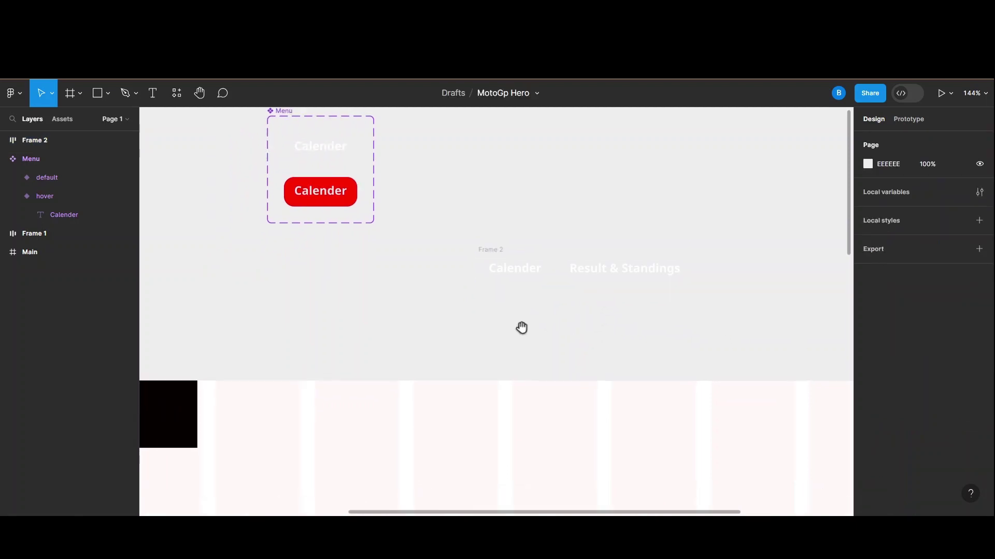
{"action": "scroll", "coordinate": [507, 317], "scroll_direction": "down", "scroll_amount": 1}
{"action": "scroll", "coordinate": [506, 317], "scroll_direction": "down", "scroll_amount": 3, "text": "ctrl"}
{"action": "scroll", "coordinate": [507, 318], "scroll_direction": "down", "scroll_amount": 3, "text": "ctrl"}
{"action": "scroll", "coordinate": [507, 319], "scroll_direction": "down", "scroll_amount": 2, "text": "ctrl"}
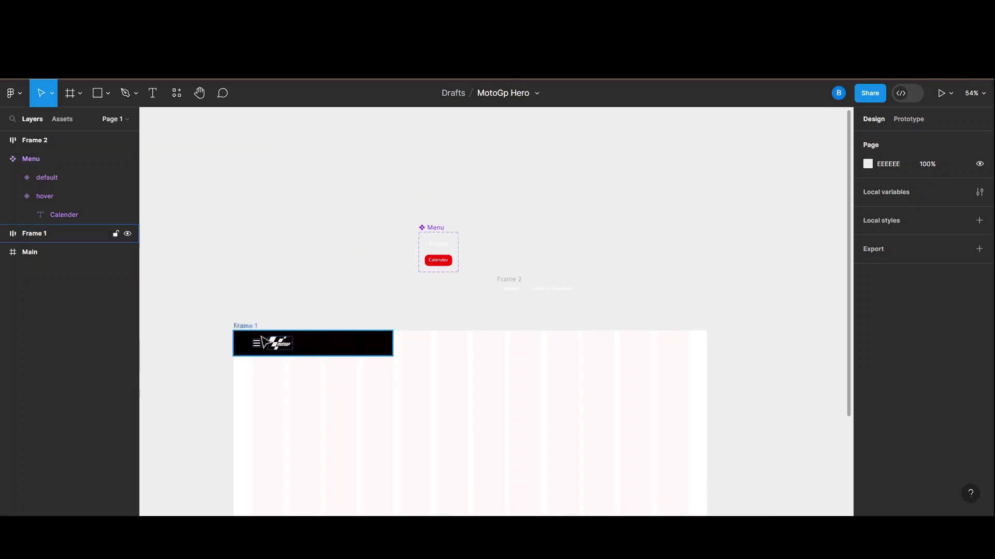
{"action": "left_click", "coordinate": [257, 332]}
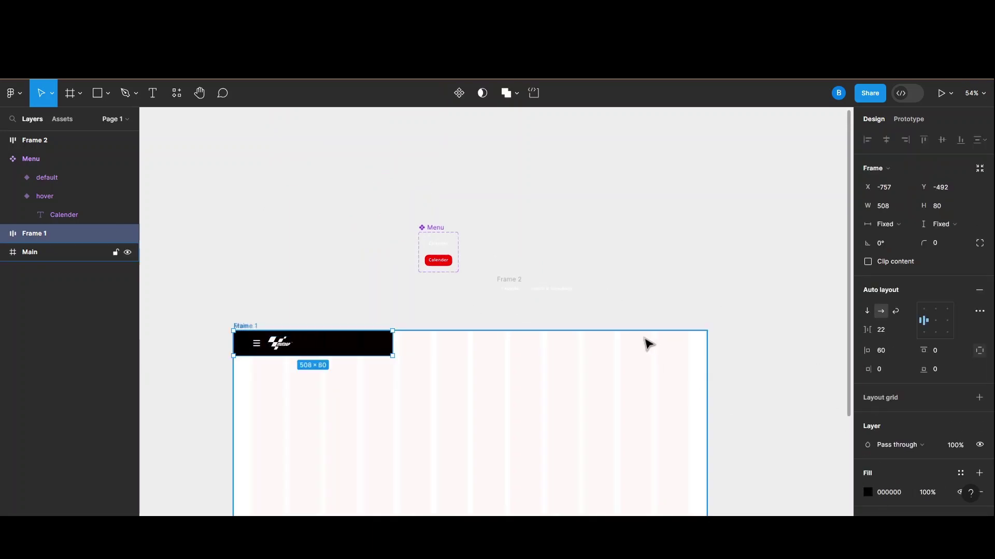
Give the Main frame a black fill at 10% opacity
{"action": "left_click", "coordinate": [734, 380]}
{"action": "left_click", "coordinate": [700, 389]}
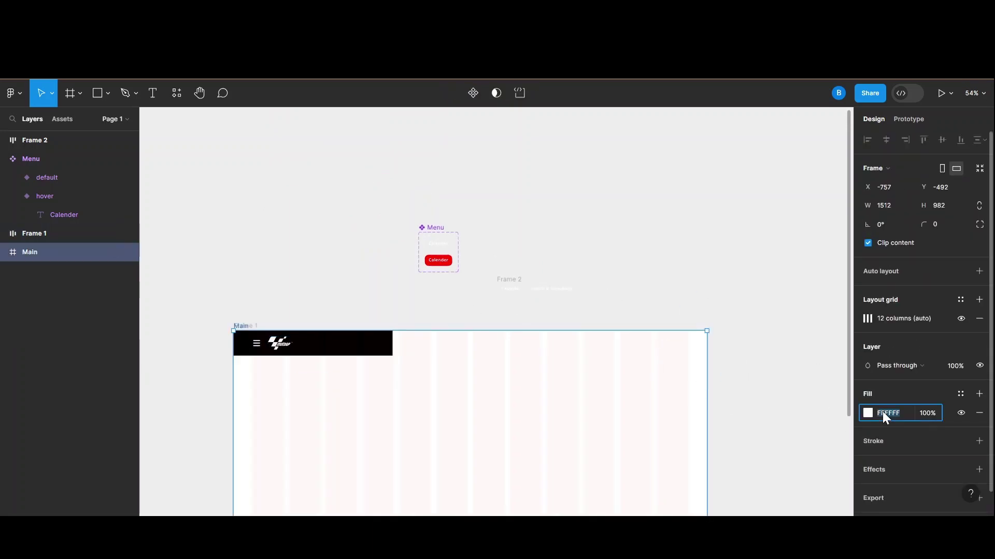
{"action": "left_click", "coordinate": [929, 413]}
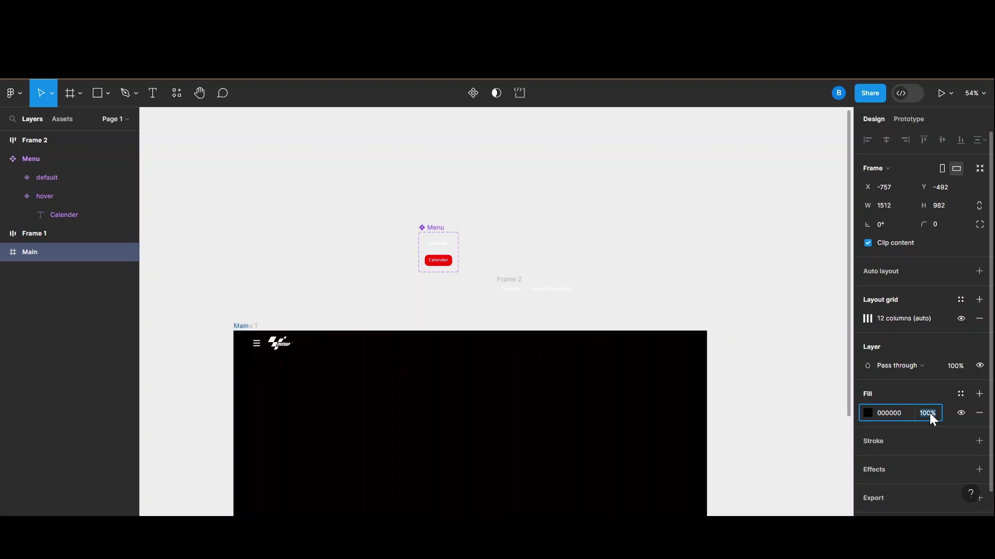
{"action": "type", "text": "10"}
{"action": "key", "text": "Return"}
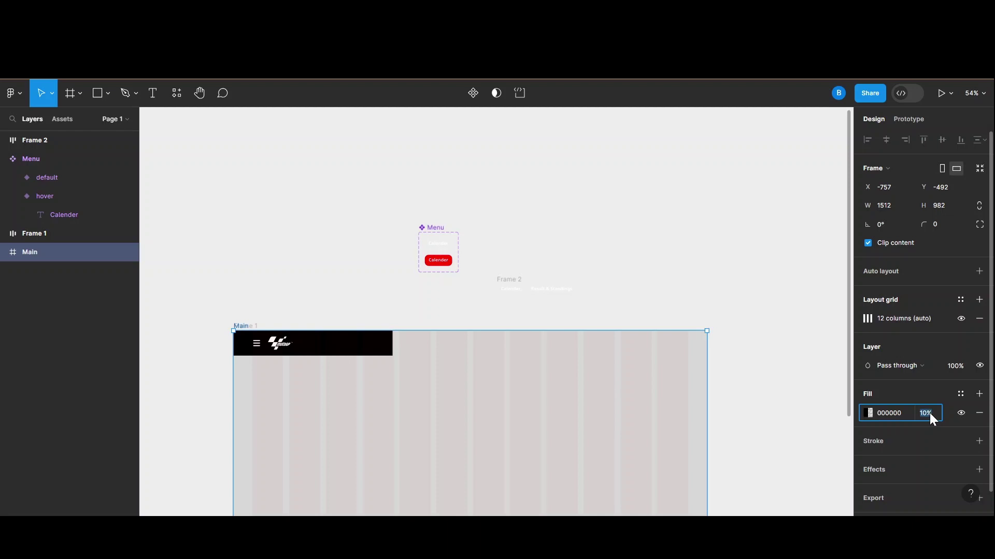
Move the Frame 2 nav links group into the Main frame
{"action": "left_click", "coordinate": [660, 266]}
{"action": "mouse_move", "coordinate": [640, 263]}
{"action": "left_mouse_down"}
{"action": "mouse_move", "coordinate": [523, 286]}
{"action": "mouse_move", "coordinate": [488, 346]}
{"action": "left_mouse_up"}
{"action": "left_click", "coordinate": [536, 299]}
{"action": "scroll", "coordinate": [508, 374], "scroll_direction": "up", "scroll_amount": 2}
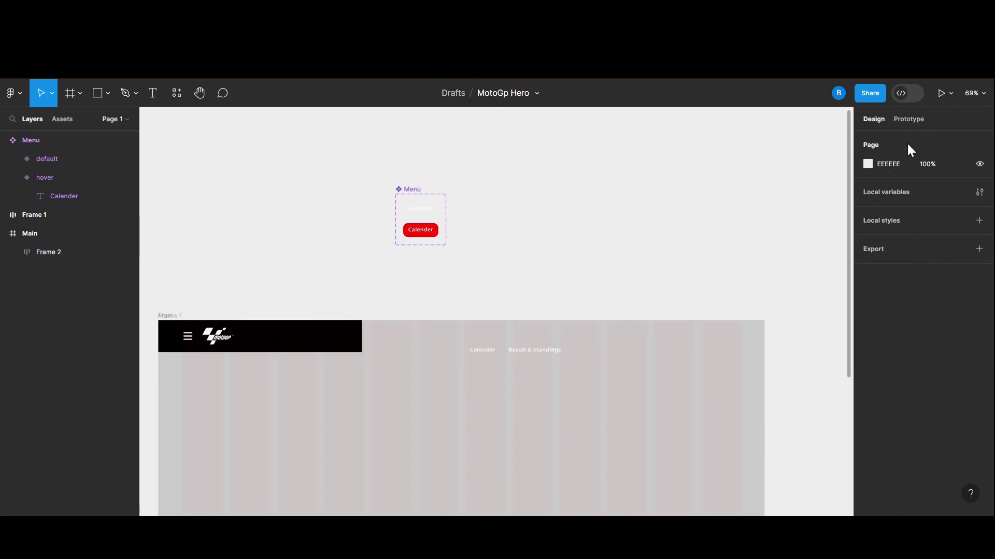
{"action": "scroll", "coordinate": [444, 231], "scroll_direction": "up", "scroll_amount": 3}
Link Menu/default to Menu/hover with a While hovering, Smart animate, Ease in and out interaction
{"action": "left_click", "coordinate": [413, 188]}
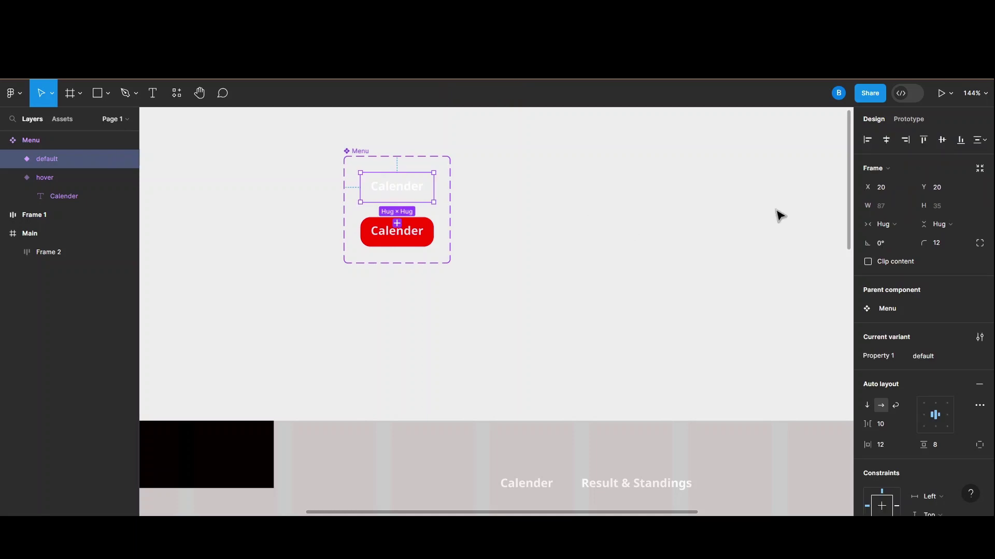
{"action": "left_click", "coordinate": [908, 119]}
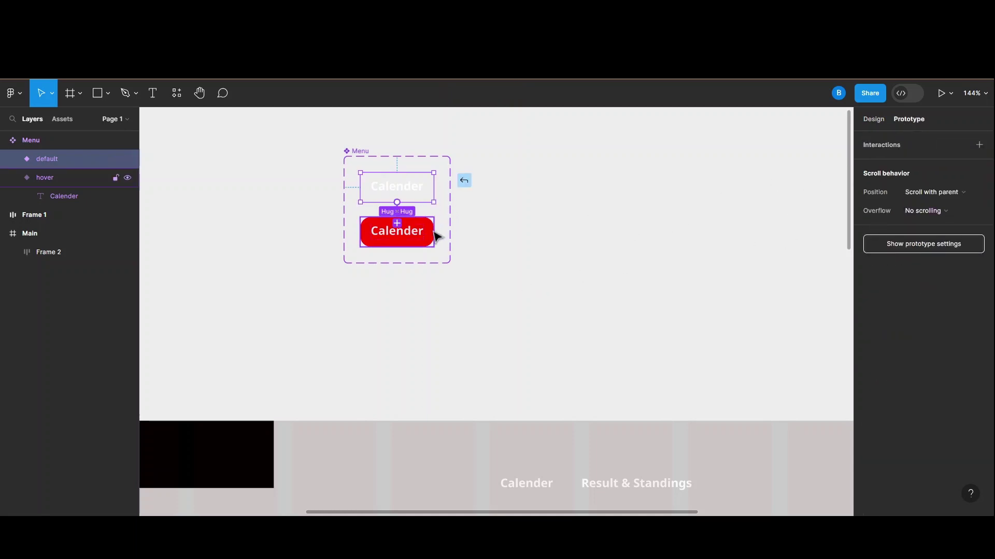
{"action": "left_click_drag", "start_coordinate": [396, 202], "coordinate": [437, 237]}
{"action": "left_click", "coordinate": [352, 271]}
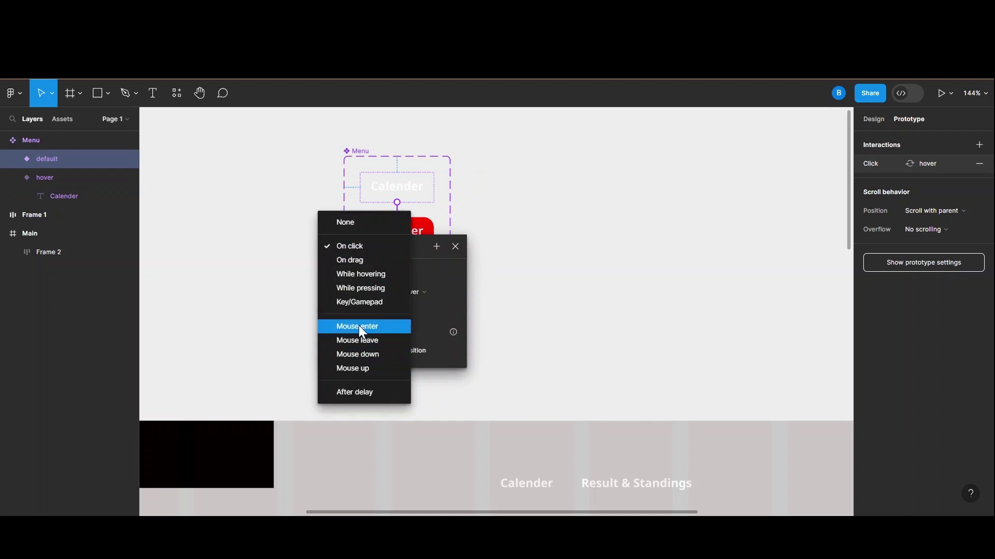
{"action": "left_click", "coordinate": [359, 274]}
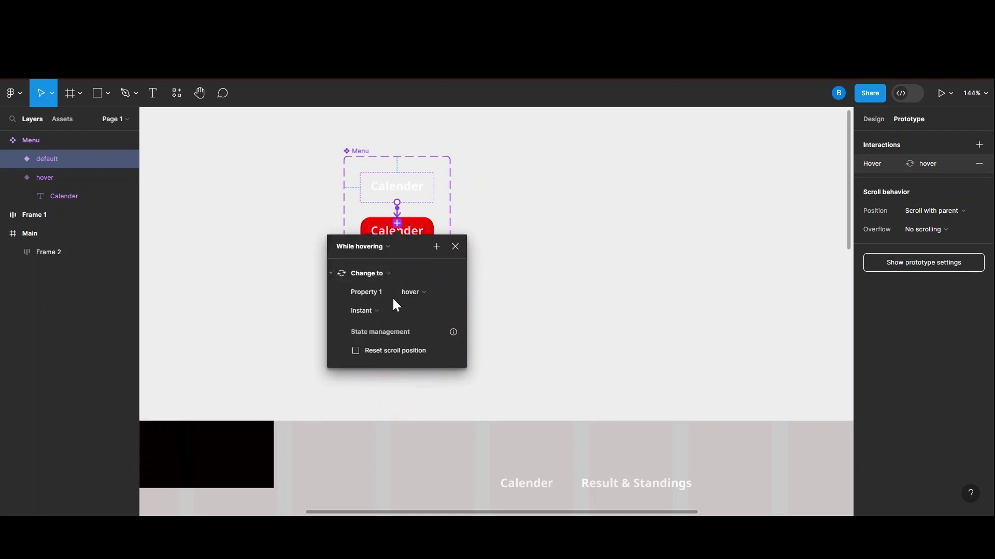
{"action": "left_click", "coordinate": [369, 313]}
{"action": "left_click", "coordinate": [370, 334]}
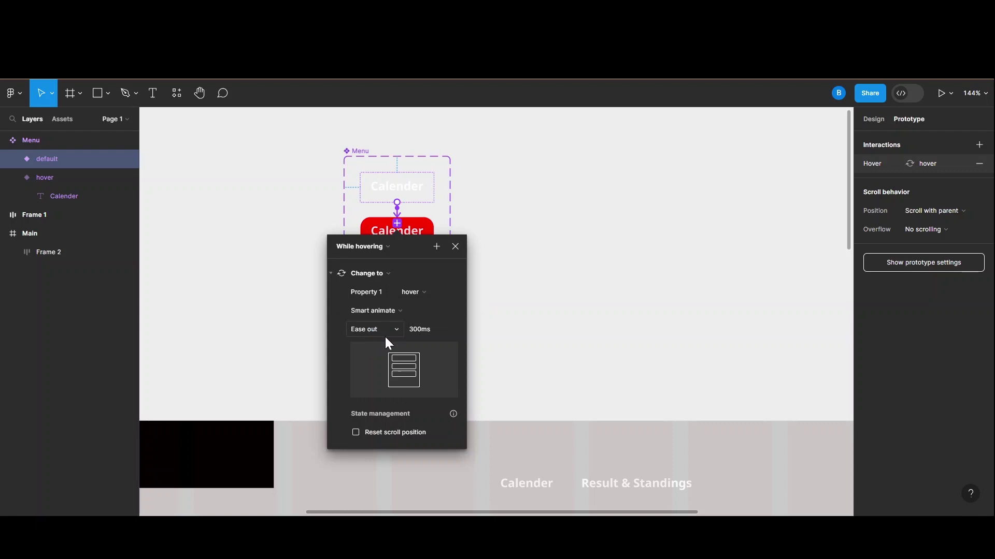
{"action": "left_click", "coordinate": [379, 333]}
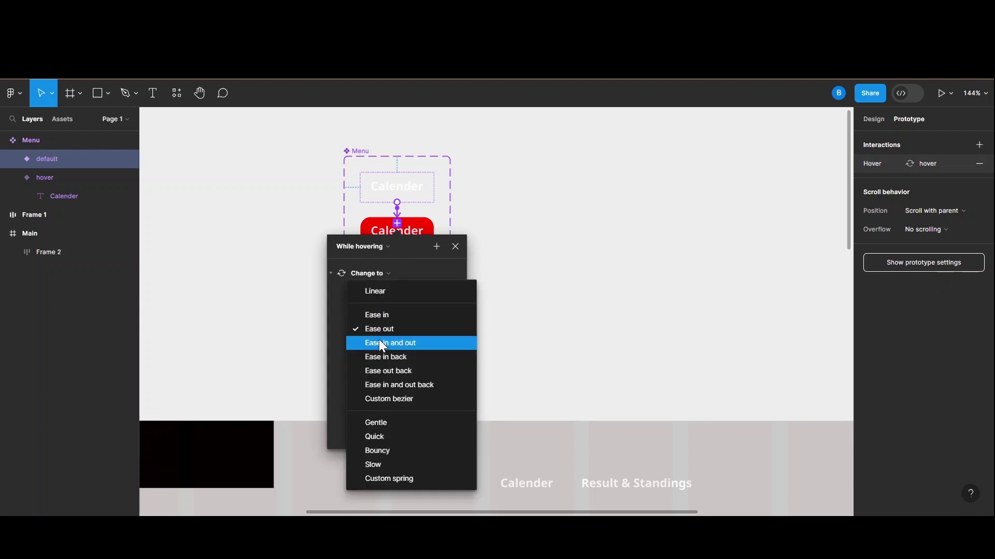
{"action": "left_click", "coordinate": [378, 340]}
{"action": "left_click", "coordinate": [591, 282]}
{"action": "scroll", "coordinate": [532, 317], "scroll_direction": "down", "scroll_amount": 5, "text": "ctrl"}
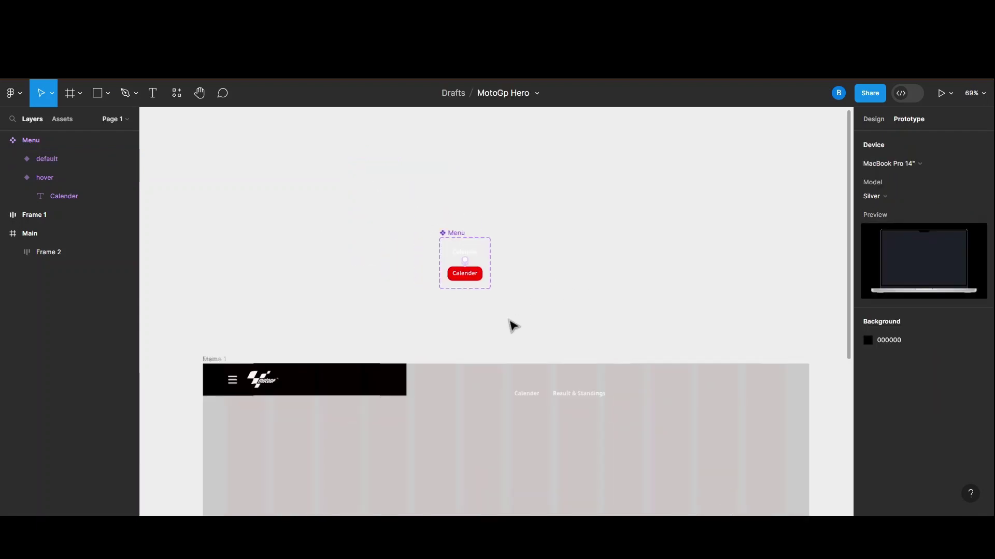
Preview the Frame 1 logo bar as a prototype, then close the preview
{"action": "left_click", "coordinate": [246, 366]}
{"action": "key", "text": "shift+space"}
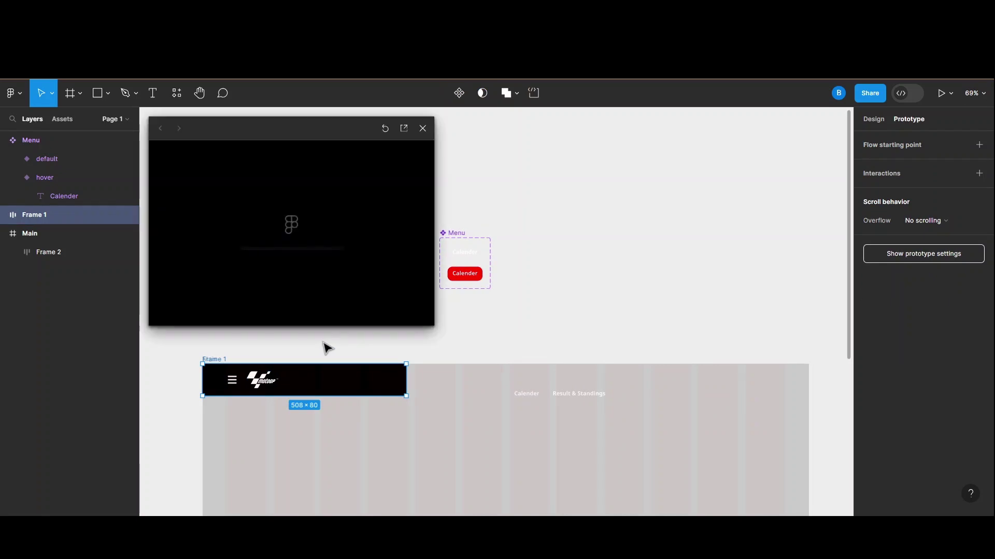
{"action": "left_click_drag", "start_coordinate": [302, 136], "coordinate": [282, 136]}
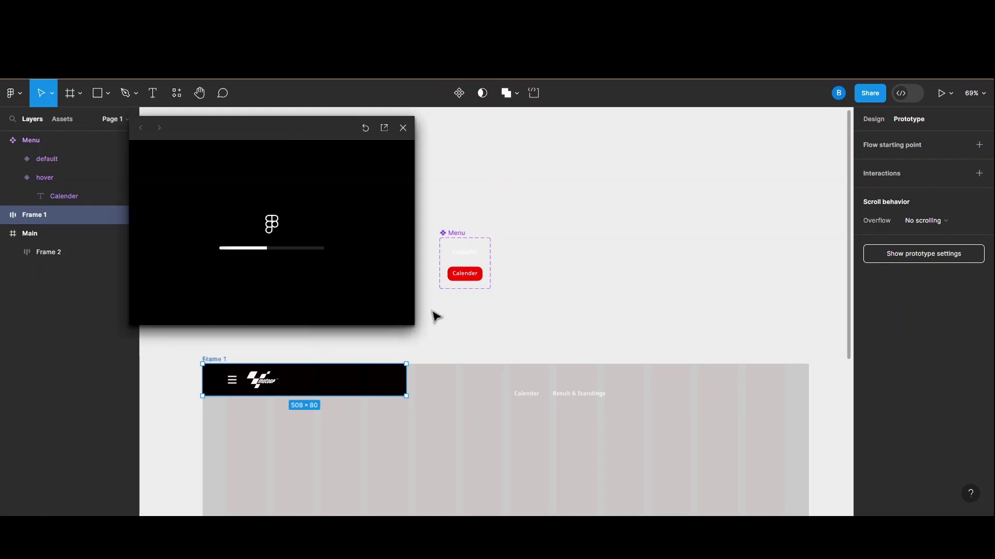
{"action": "left_click_drag", "start_coordinate": [412, 324], "coordinate": [467, 381]}
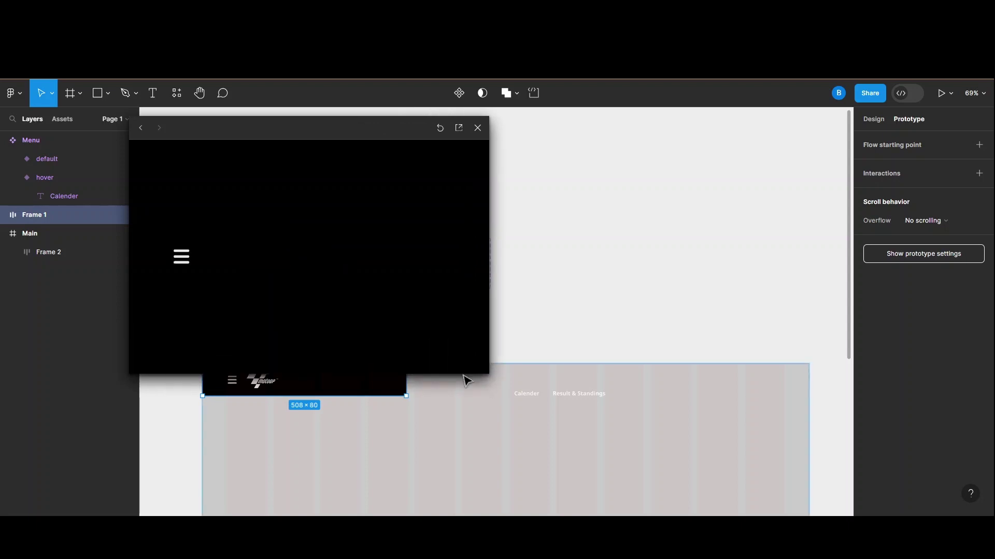
{"action": "left_click_drag", "start_coordinate": [332, 134], "coordinate": [266, 129]}
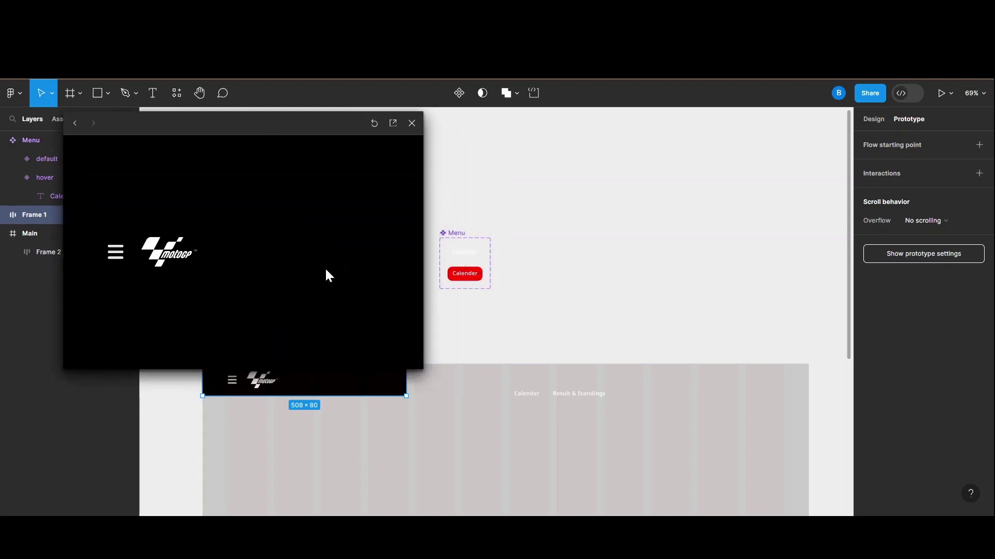
{"action": "left_click", "coordinate": [528, 314]}
Nest Frame 1 inside the Main frame in the Layers panel
{"action": "left_click", "coordinate": [411, 122]}
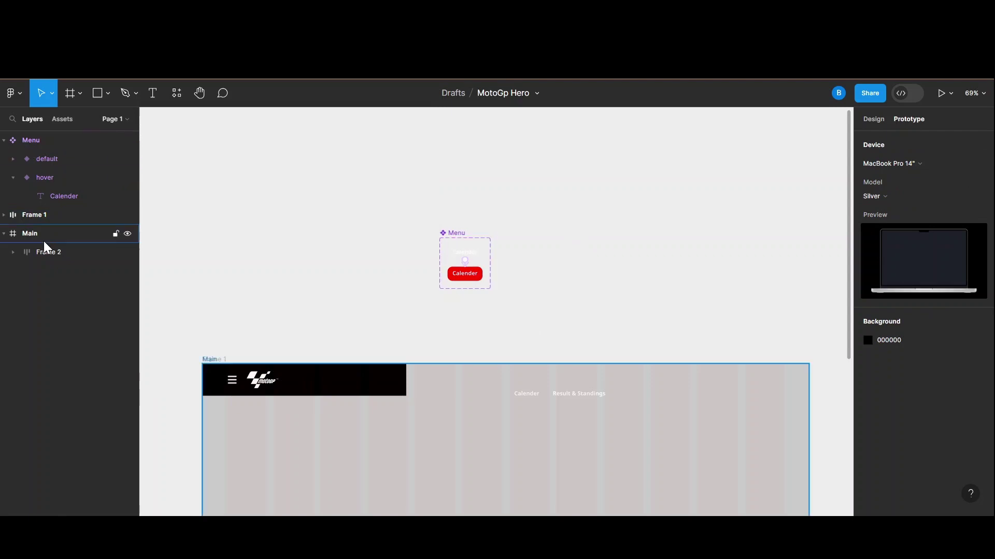
{"action": "left_click", "coordinate": [61, 217]}
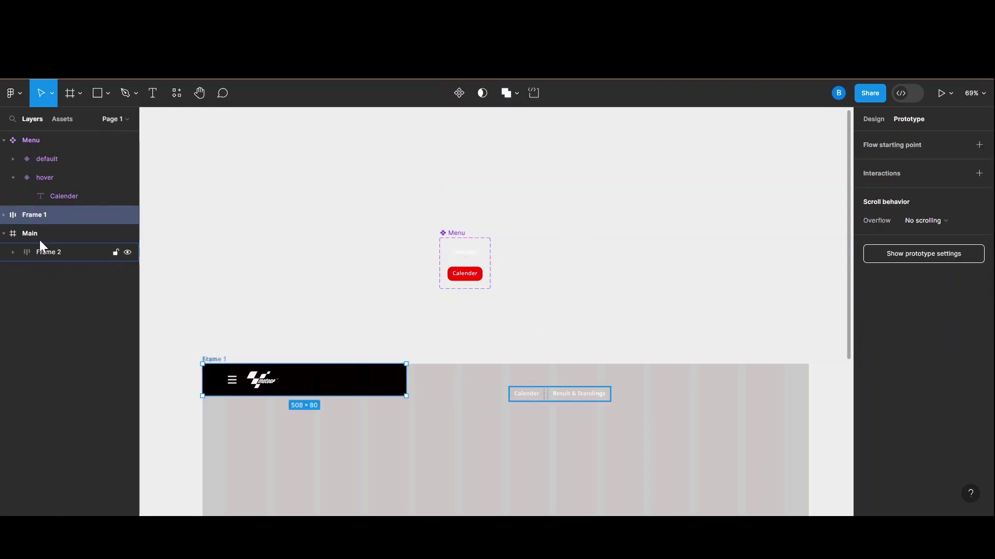
{"action": "left_click", "coordinate": [23, 231]}
{"action": "left_click", "coordinate": [47, 218]}
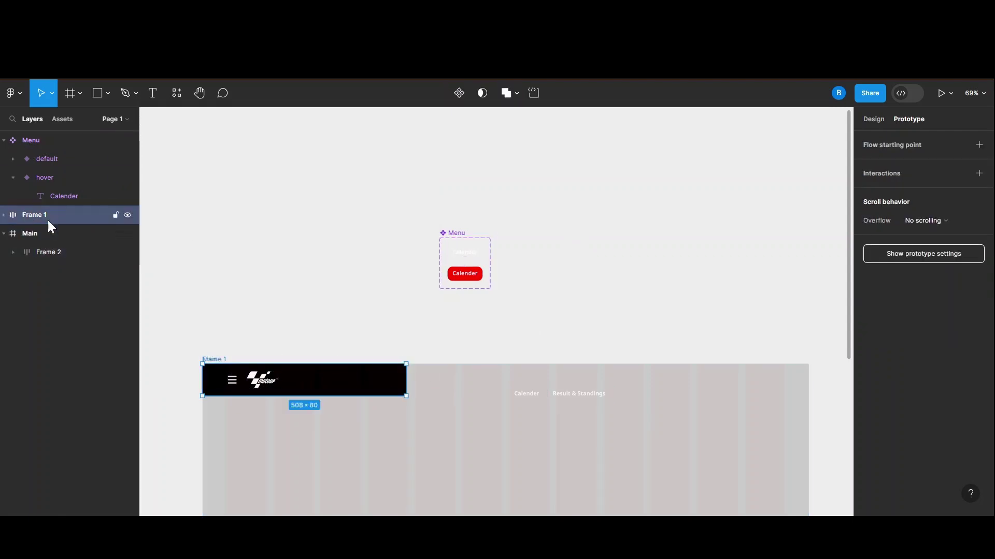
{"action": "left_click", "coordinate": [289, 346]}
{"action": "left_click_drag", "start_coordinate": [41, 219], "coordinate": [46, 241]}
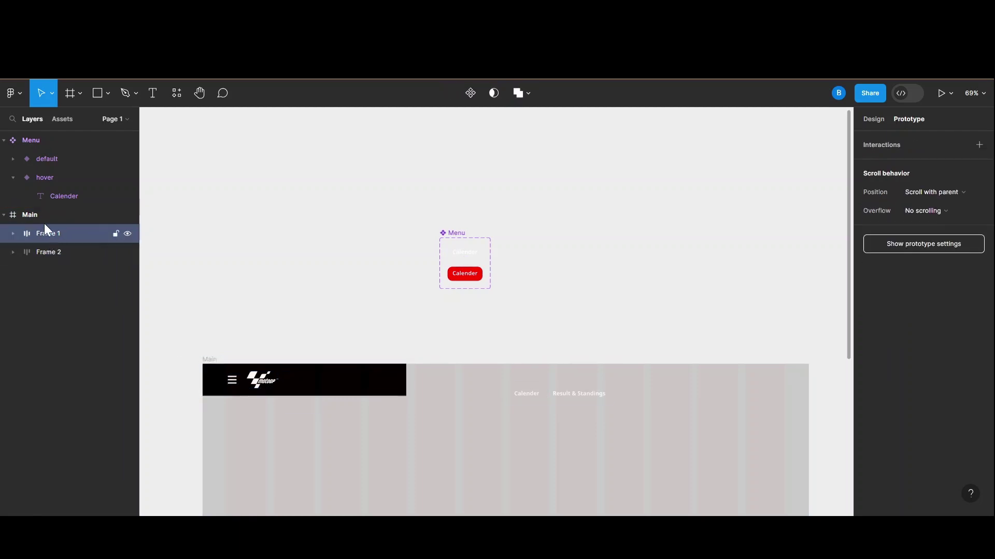
Preview the Main frame as a prototype and close the preview
{"action": "left_click", "coordinate": [36, 215]}
{"action": "left_click", "coordinate": [596, 394]}
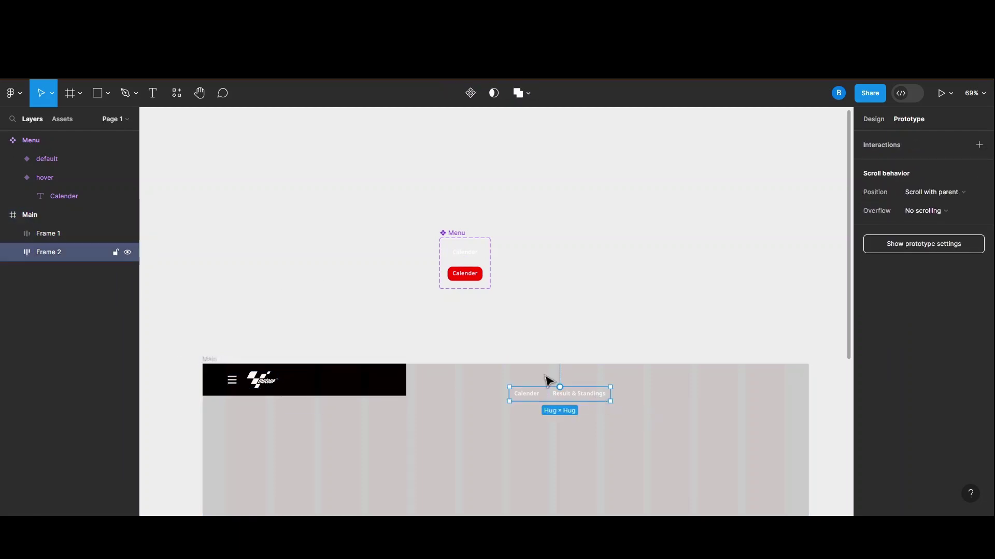
{"action": "left_click", "coordinate": [42, 215]}
{"action": "key", "text": "shift+space"}
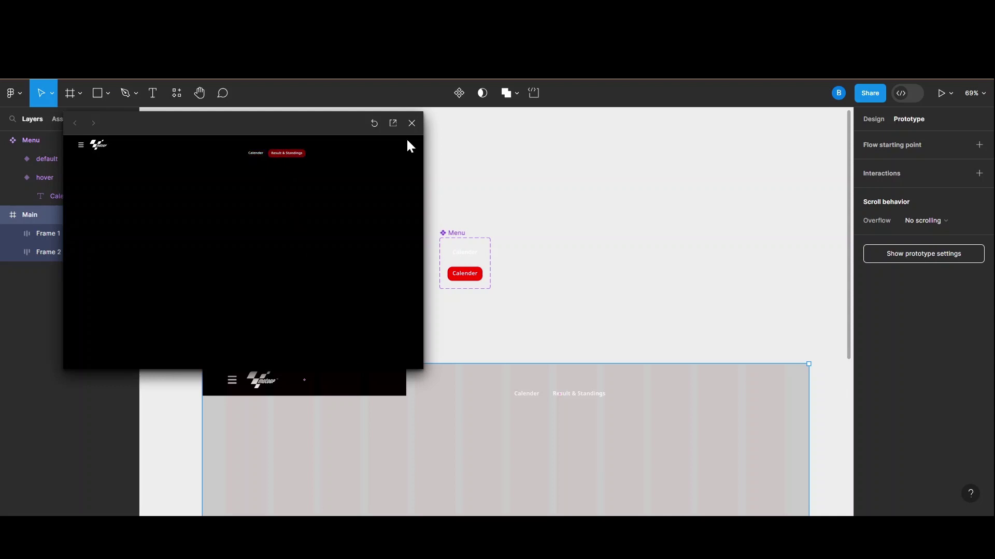
{"action": "left_click", "coordinate": [412, 123]}
{"action": "scroll", "coordinate": [595, 231], "scroll_direction": "down", "scroll_amount": 2}
{"action": "mouse_move", "coordinate": [573, 222]}
{"action": "left_mouse_down"}
{"action": "mouse_move", "coordinate": [587, 181]}
{"action": "mouse_move", "coordinate": [589, 224]}
{"action": "left_mouse_up"}
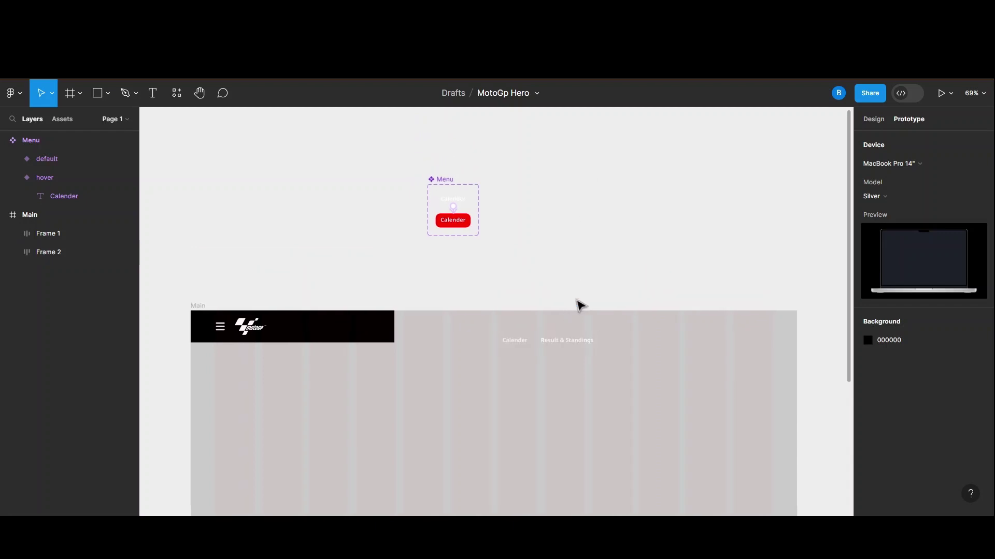
Draw a thin black bar above the Main frame and copy it just below
{"action": "left_click", "coordinate": [875, 119]}
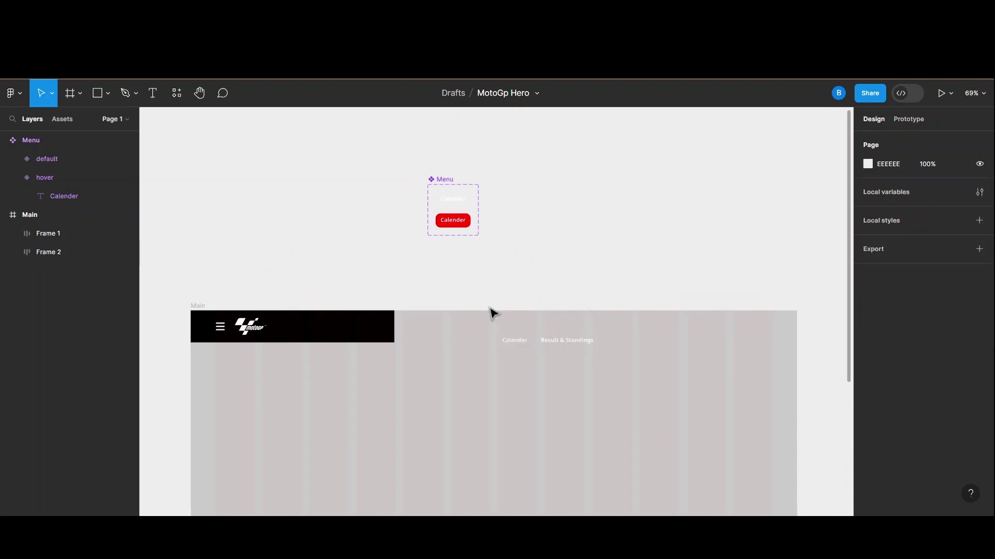
{"action": "scroll", "coordinate": [493, 312], "scroll_direction": "up", "scroll_amount": 3}
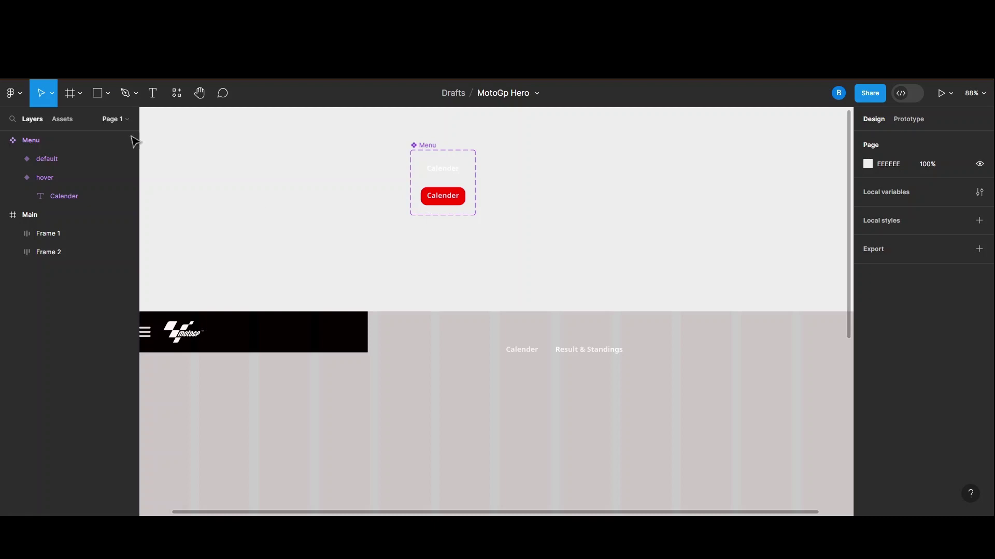
{"action": "key", "text": "r"}
{"action": "left_click_drag", "start_coordinate": [541, 241], "coordinate": [645, 252]}
{"action": "key", "text": "i"}
{"action": "left_click", "coordinate": [365, 316]}
{"action": "left_click", "coordinate": [455, 281]}
{"action": "left_click_drag", "start_coordinate": [570, 247], "coordinate": [564, 278]}
{"action": "left_click", "coordinate": [580, 304]}
Duplicate the Result & Standings menu item to add more nav items
{"action": "left_click", "coordinate": [601, 358]}
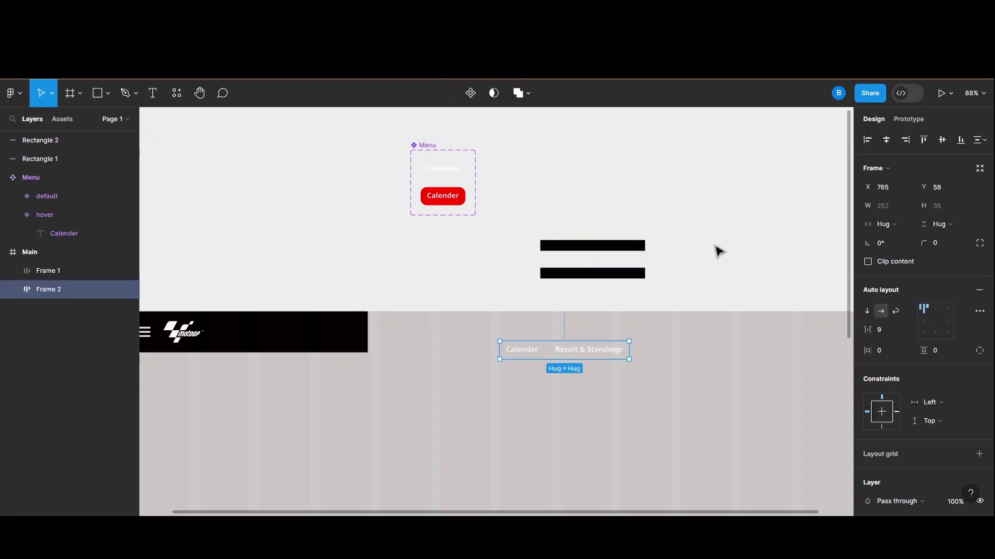
{"action": "left_click", "coordinate": [717, 251]}
{"action": "scroll", "coordinate": [611, 311], "scroll_direction": "right", "scroll_amount": 4}
{"action": "left_click", "coordinate": [492, 381]}
{"action": "double_click", "coordinate": [495, 380]}
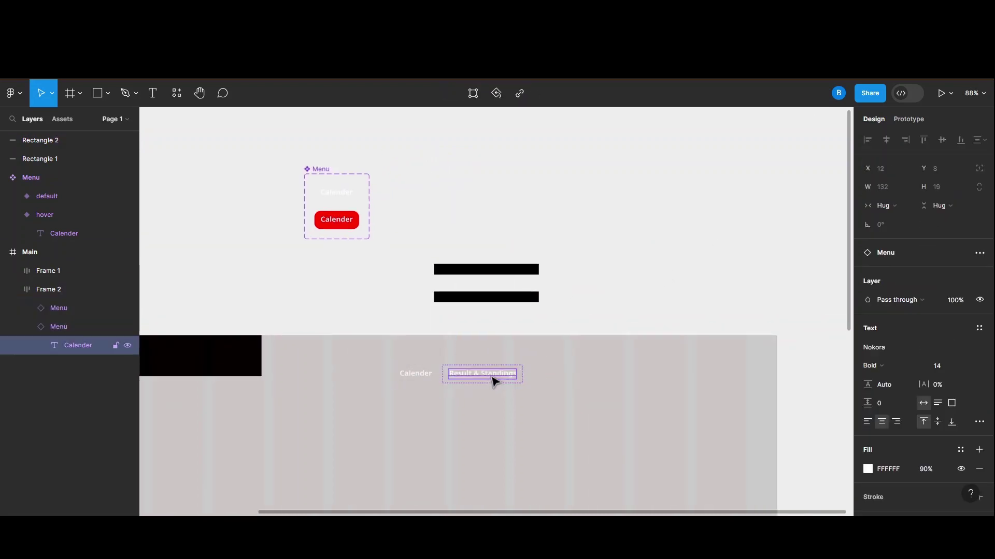
{"action": "left_click", "coordinate": [60, 327]}
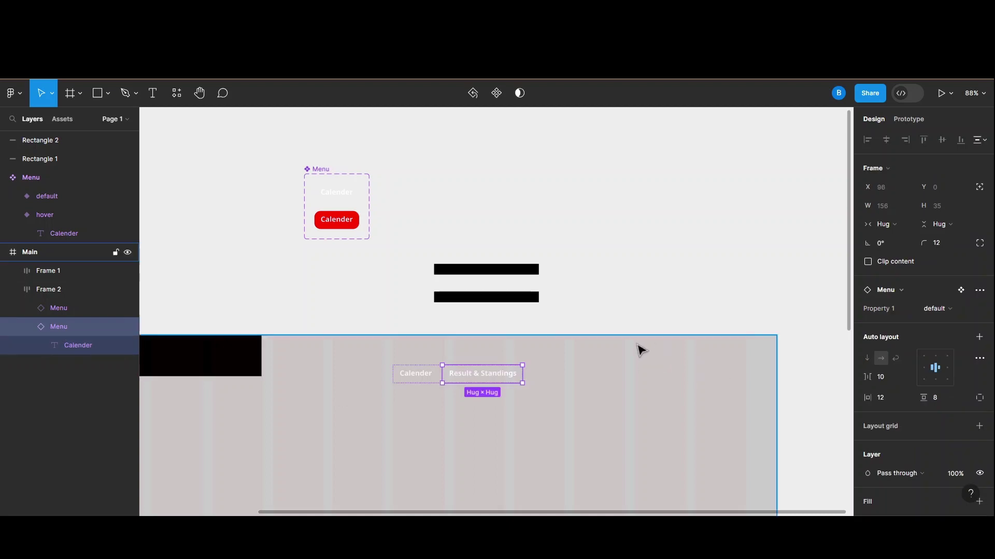
{"action": "key", "text": "ctrl+d"}
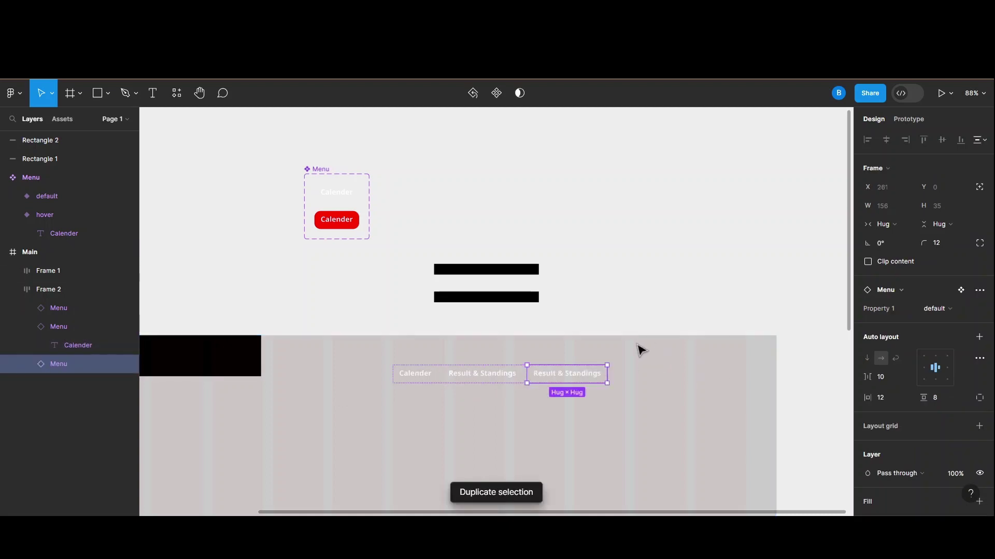
{"action": "key", "text": "ctrl+d"}
{"action": "key", "text": "ctrl+d"}
{"action": "key", "text": "ctrl+d"}
Label the new menu items 'Riders & Teams', 'Viedos' and 'News'
{"action": "left_click", "coordinate": [578, 376]}
{"action": "key", "text": "t"}
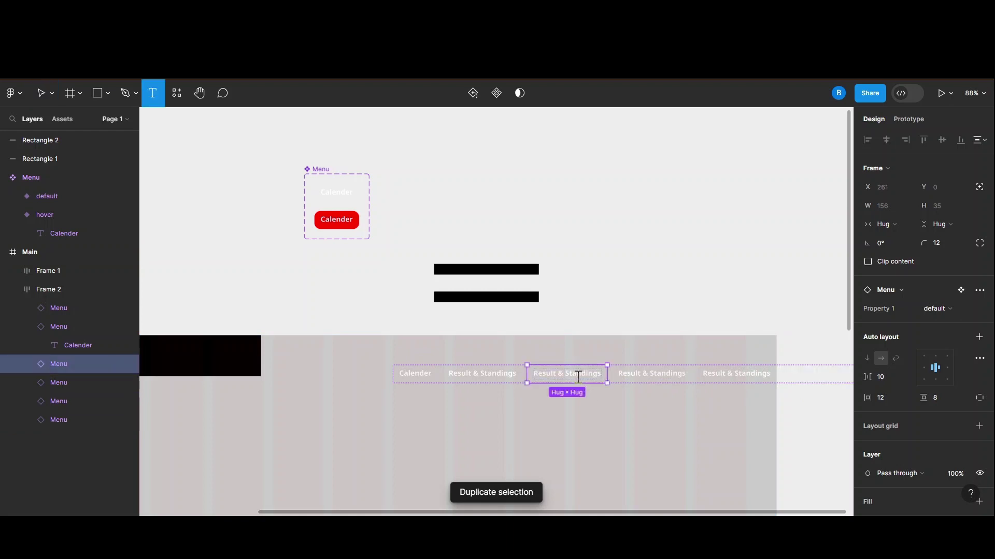
{"action": "type", "text": "Riders & Teams"}
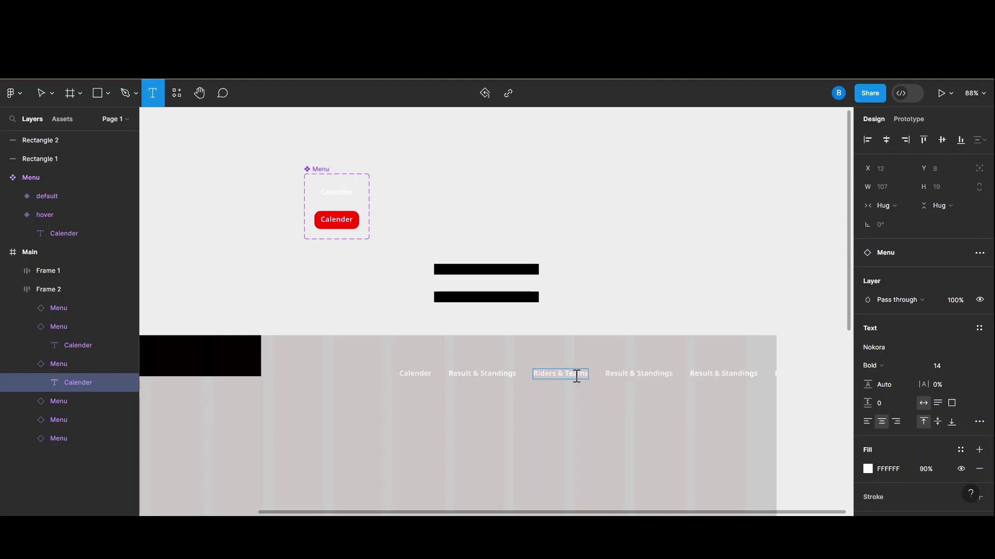
{"action": "left_click", "coordinate": [646, 377]}
{"action": "type", "text": "Viedos"}
{"action": "left_click", "coordinate": [700, 376]}
{"action": "type", "text": "News"}
Rename the last menu item to 'Game Hub'
{"action": "left_click", "coordinate": [703, 373]}
{"action": "key", "text": "ctrl+a"}
{"action": "type", "text": "G"}
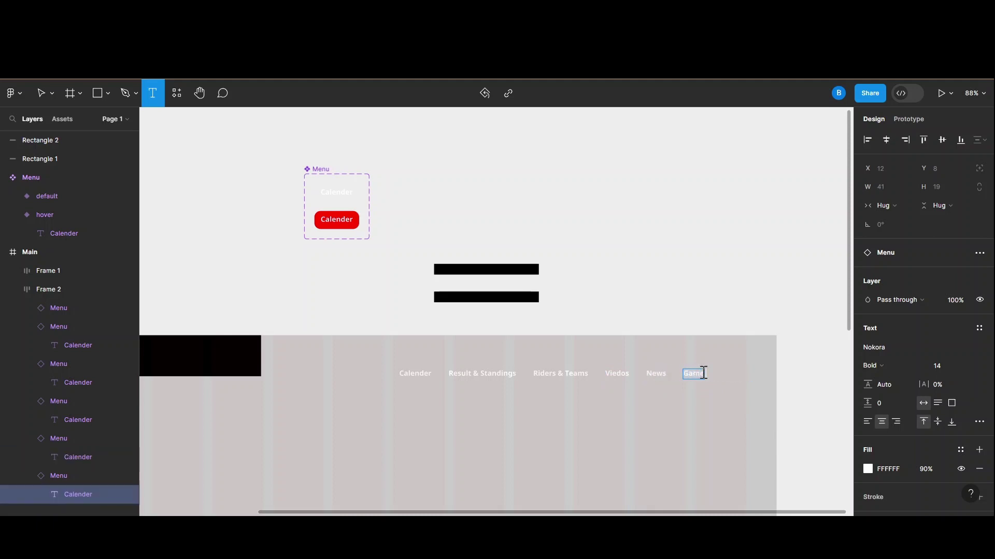
{"action": "type", "text": "Hub"}
{"action": "left_click", "coordinate": [718, 273]}
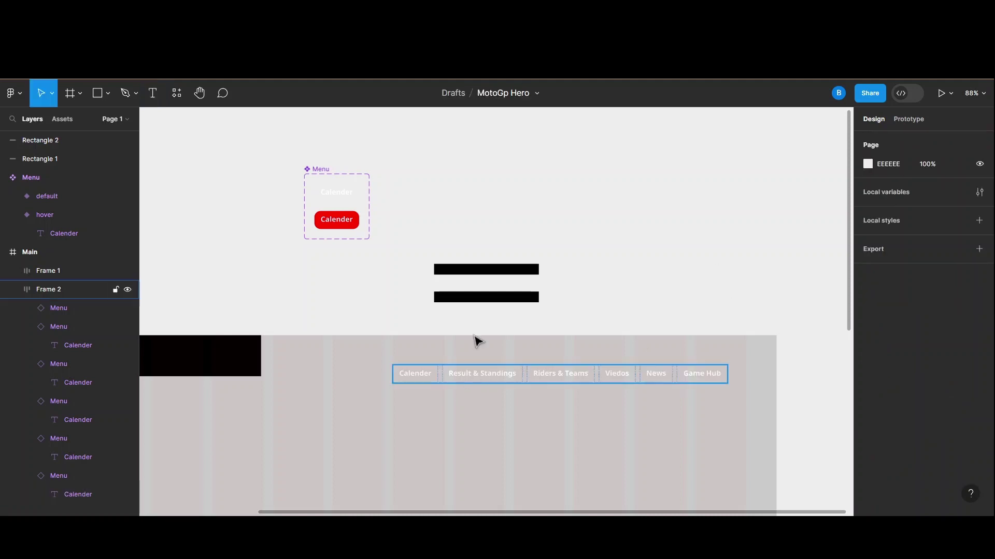
{"action": "left_click", "coordinate": [525, 300]}
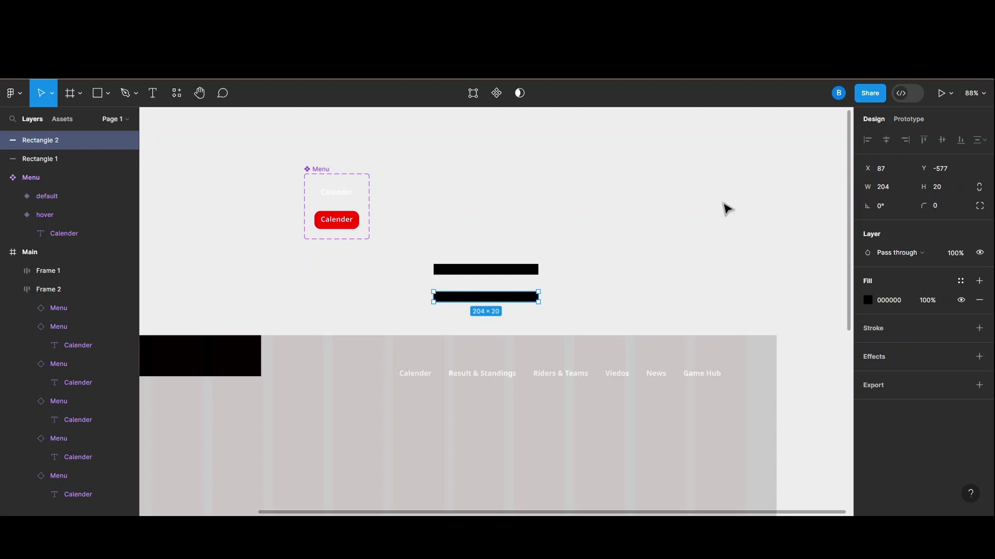
Make the lower black bar 40 tall, delete the upper bar, and Alt-drag a duplicate
{"action": "left_click", "coordinate": [650, 228]}
{"action": "scroll", "coordinate": [711, 246], "scroll_direction": "left", "scroll_amount": 3}
{"action": "scroll", "coordinate": [711, 246], "scroll_direction": "left", "scroll_amount": 3}
{"action": "left_click", "coordinate": [701, 284]}
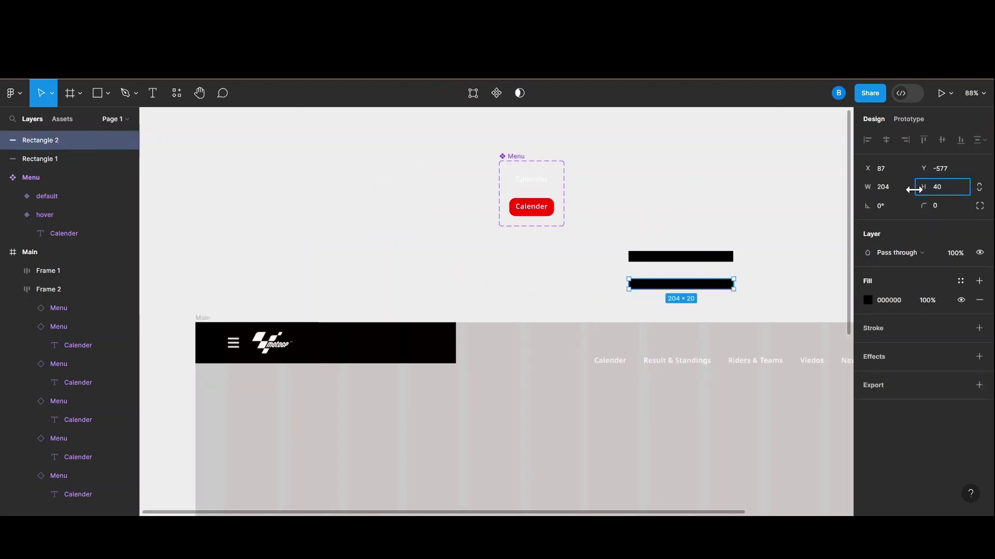
{"action": "key", "text": "Return"}
{"action": "left_click", "coordinate": [656, 258]}
{"action": "key", "text": "Delete"}
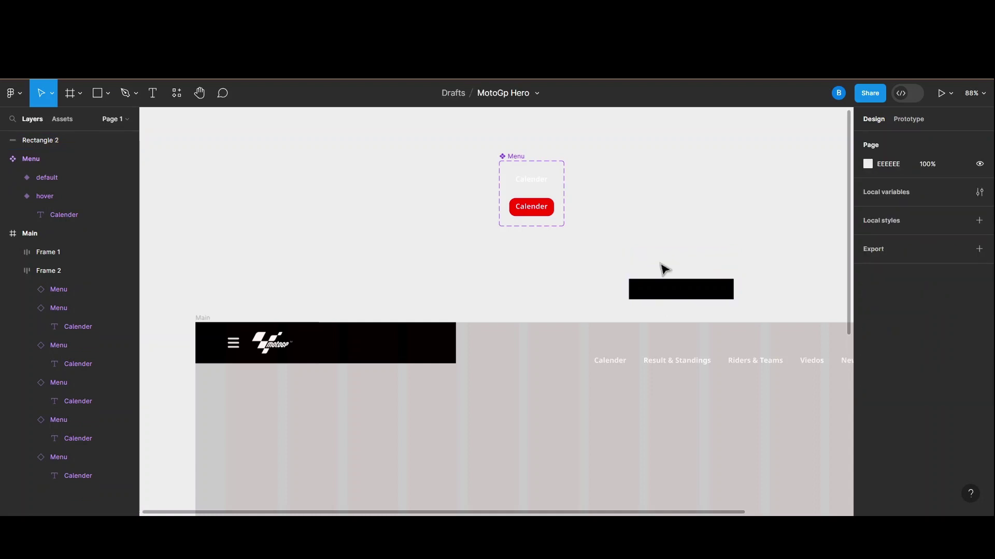
{"action": "left_click_drag", "start_coordinate": [679, 289], "coordinate": [685, 258]}
Shrink the duplicated black bar into a 40×40 square
{"action": "left_click", "coordinate": [771, 264]}
{"action": "left_click", "coordinate": [722, 287]}
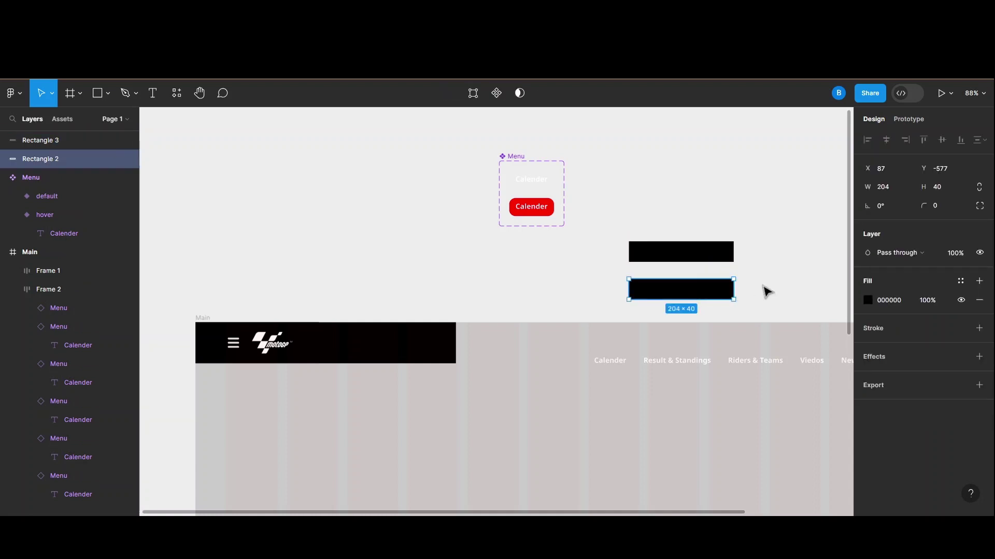
{"action": "left_click", "coordinate": [767, 292]}
{"action": "scroll", "coordinate": [767, 292], "scroll_direction": "up", "scroll_amount": 5}
{"action": "left_click", "coordinate": [720, 290]}
{"action": "left_click_drag", "start_coordinate": [732, 283], "coordinate": [596, 288]}
{"action": "left_click", "coordinate": [125, 93]}
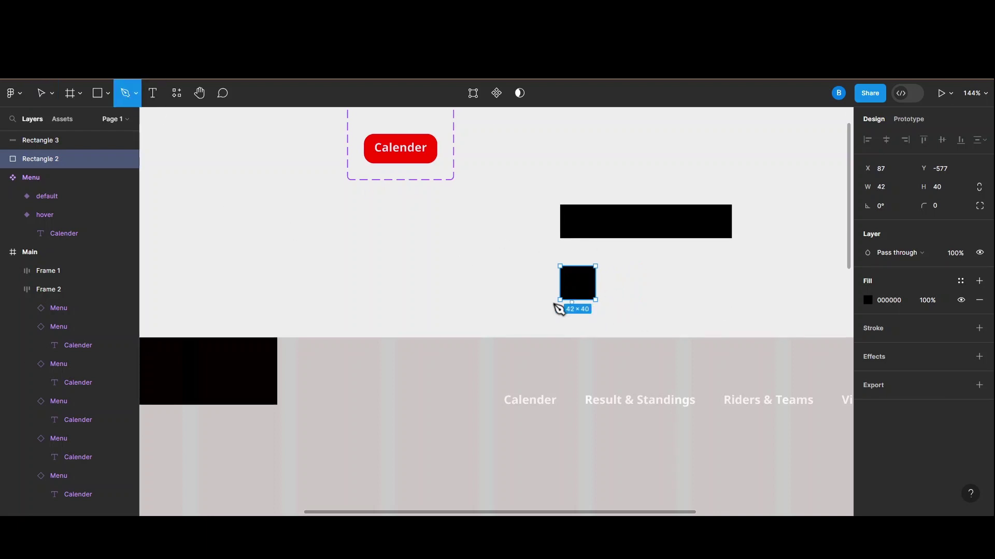
{"action": "left_click", "coordinate": [611, 314]}
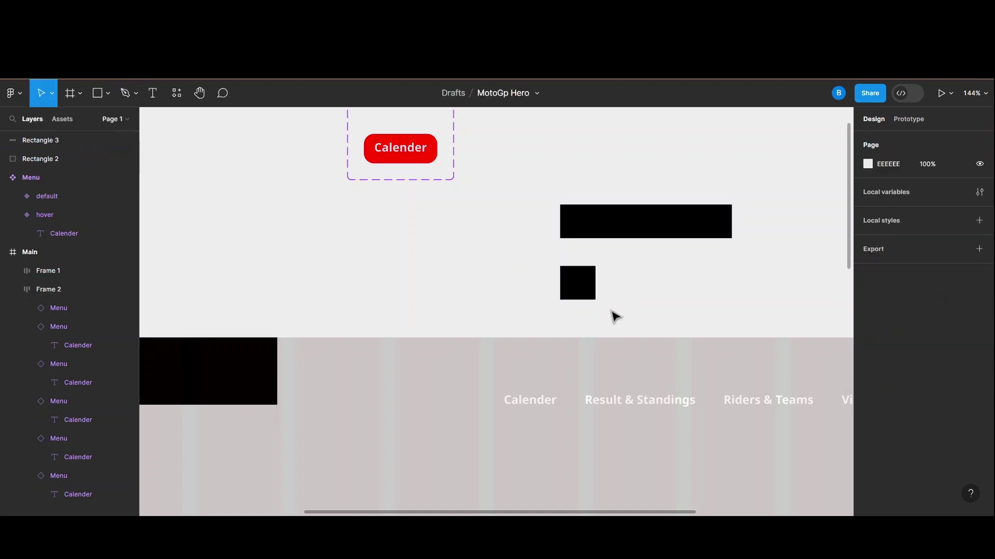
{"action": "scroll", "coordinate": [610, 313], "scroll_direction": "up", "scroll_amount": 5}
{"action": "left_click", "coordinate": [576, 254]}
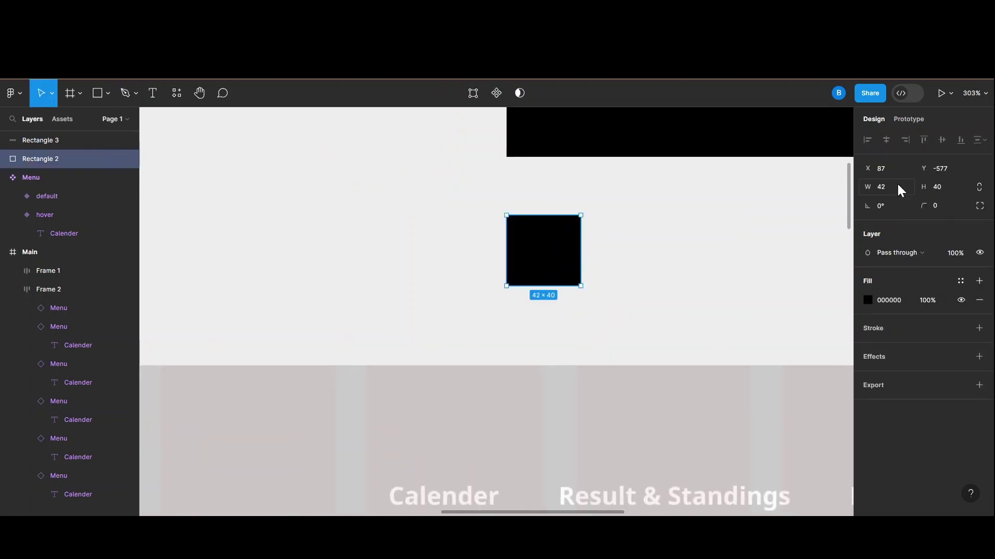
{"action": "type", "text": "40"}
{"action": "key", "text": "Return"}
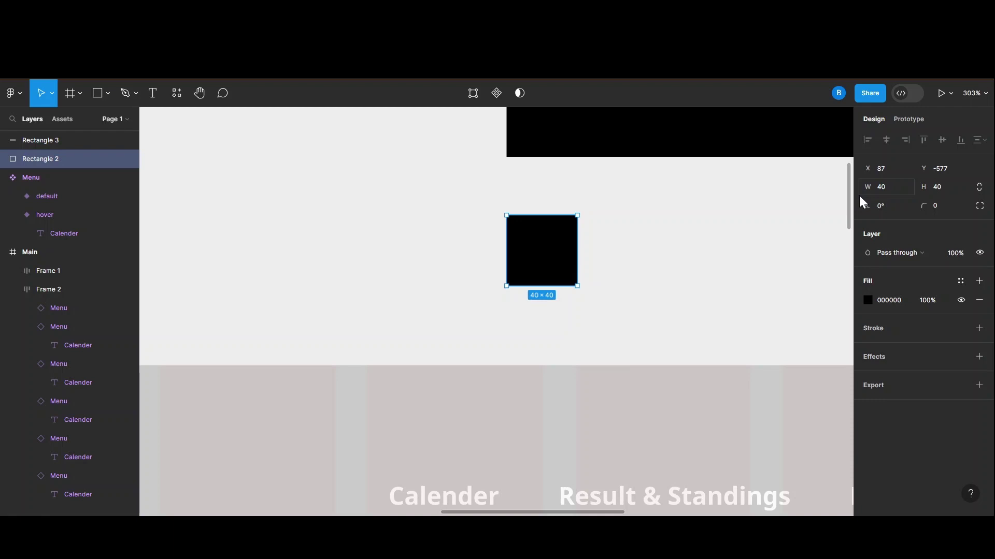
Delete the square's bottom-right vertex to turn it into a triangle
{"action": "double_click", "coordinate": [550, 262]}
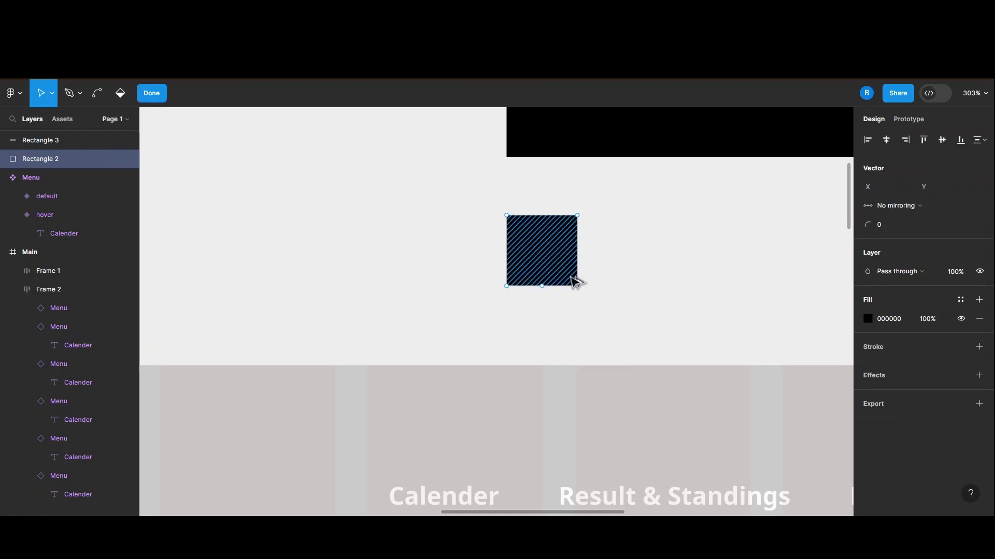
{"action": "left_click", "coordinate": [83, 98]}
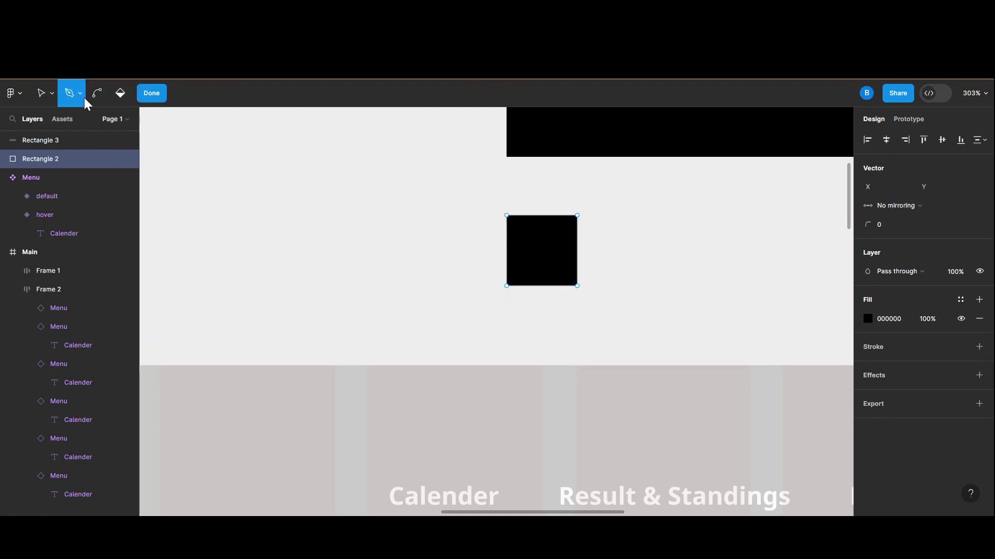
{"action": "left_click", "coordinate": [577, 286]}
{"action": "key", "text": "Delete"}
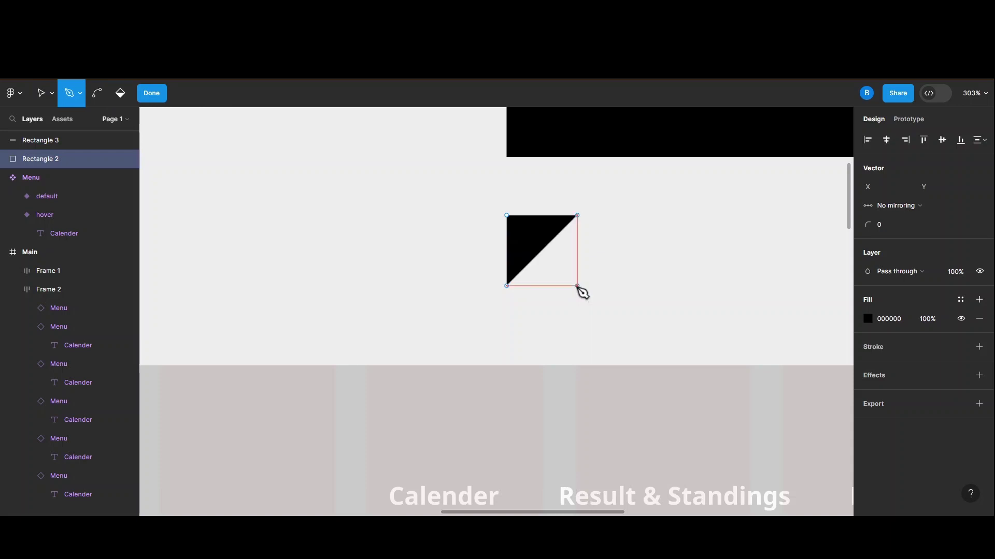
{"action": "left_click", "coordinate": [152, 96]}
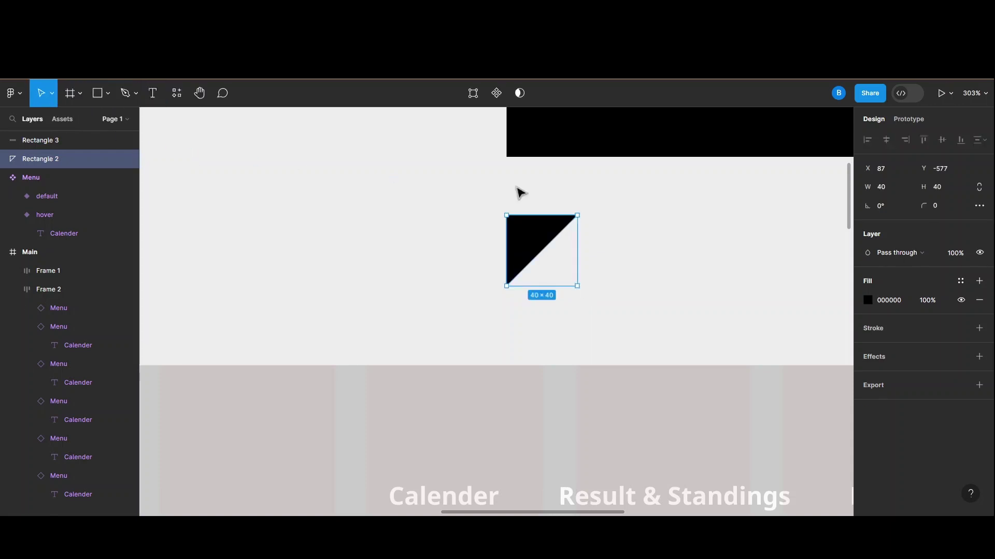
Move the navigation menu row beside the triangle and select both
{"action": "left_click", "coordinate": [619, 259]}
{"action": "scroll", "coordinate": [619, 259], "scroll_direction": "down", "scroll_amount": 5}
{"action": "left_click_drag", "start_coordinate": [620, 335], "coordinate": [677, 269]}
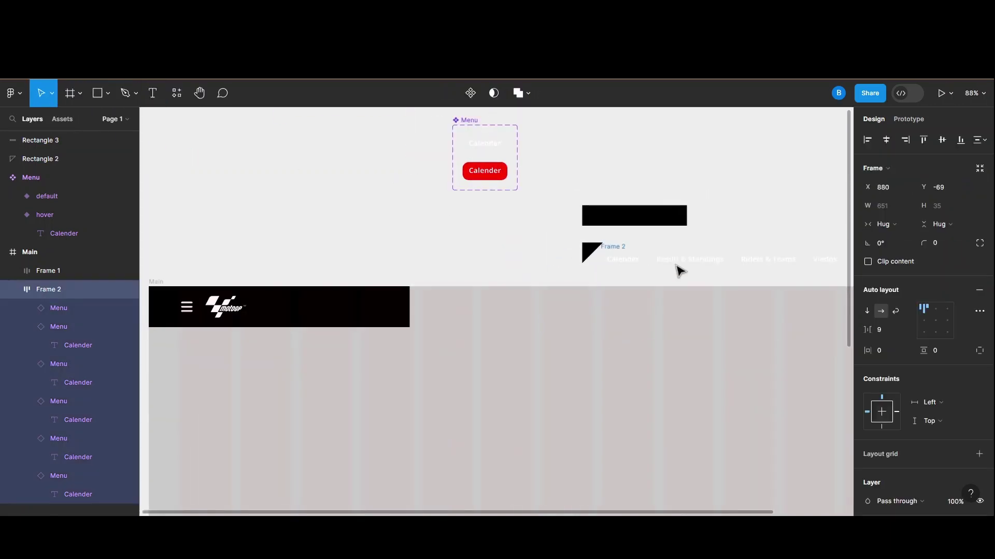
{"action": "left_click", "coordinate": [590, 252], "text": "shift"}
{"action": "scroll", "coordinate": [424, 282], "scroll_direction": "right", "scroll_amount": 3}
{"action": "scroll", "coordinate": [423, 282], "scroll_direction": "up", "scroll_amount": 1}
Wrap the triangle and menu row in auto layout, centred vertically
{"action": "key", "text": "shift+a"}
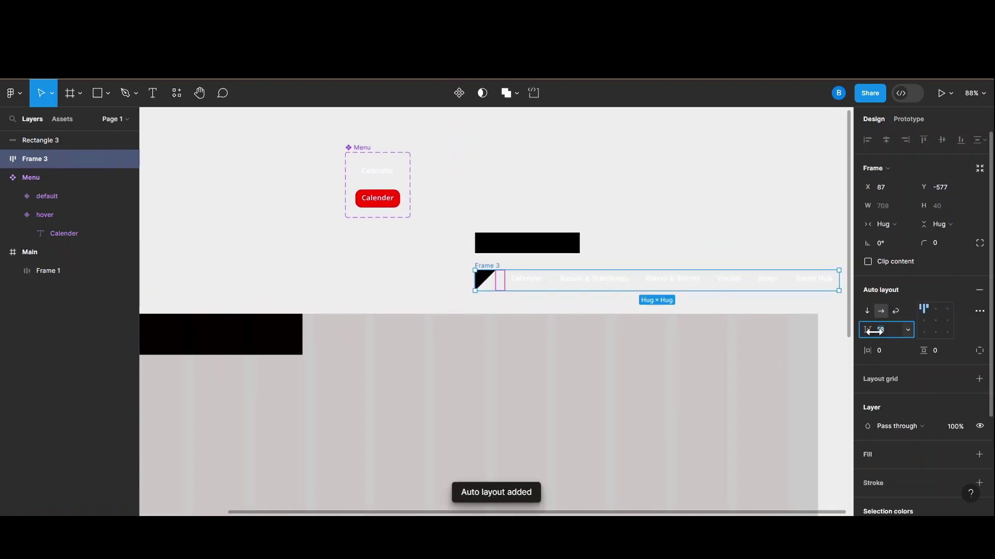
{"action": "key", "text": "BackSpace"}
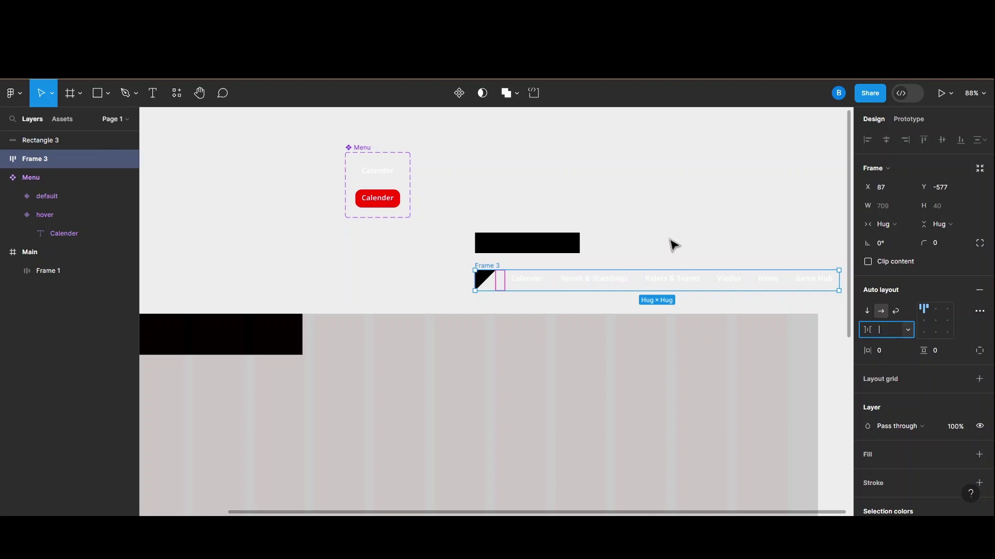
{"action": "left_click", "coordinate": [580, 249]}
{"action": "left_click", "coordinate": [661, 226]}
{"action": "scroll", "coordinate": [570, 259], "scroll_direction": "right", "scroll_amount": 1}
{"action": "left_click", "coordinate": [493, 291]}
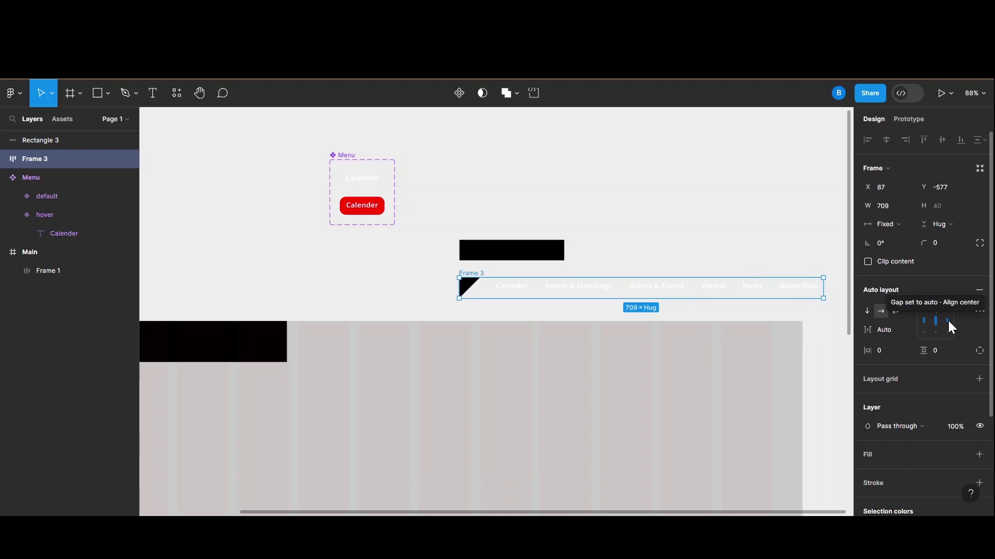
{"action": "key", "text": "Escape"}
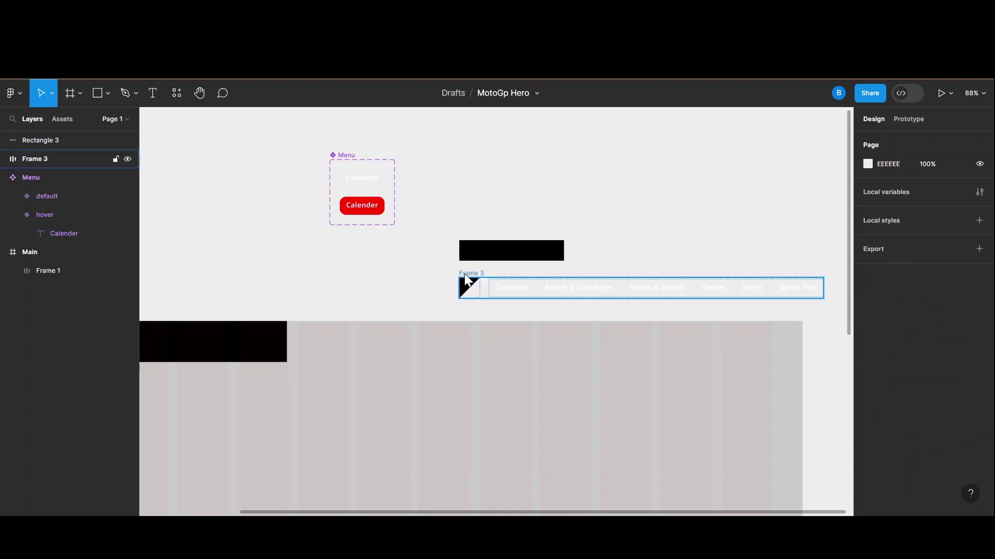
{"action": "left_click_drag", "start_coordinate": [467, 280], "coordinate": [421, 288]}
Make the menu row Fill container and widen the combined row to 848
{"action": "left_click", "coordinate": [487, 307]}
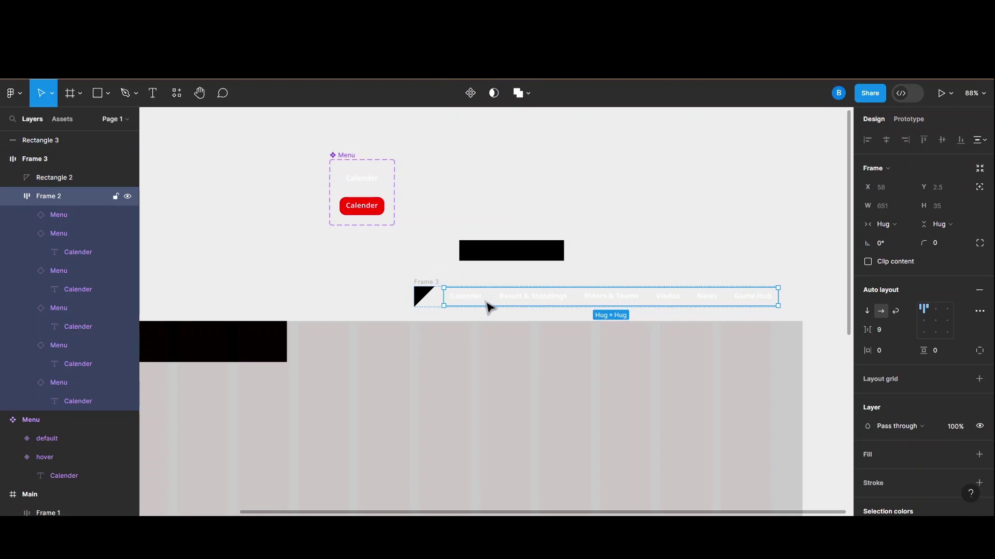
{"action": "left_click", "coordinate": [909, 232]}
{"action": "left_click", "coordinate": [903, 237]}
{"action": "left_click", "coordinate": [764, 244]}
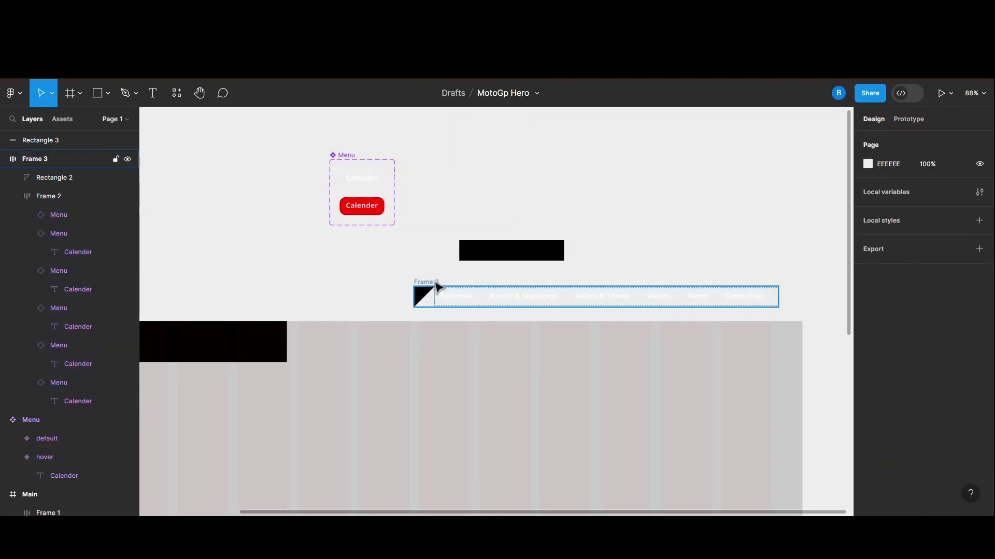
{"action": "left_click", "coordinate": [436, 286]}
{"action": "left_click_drag", "start_coordinate": [699, 303], "coordinate": [766, 302]}
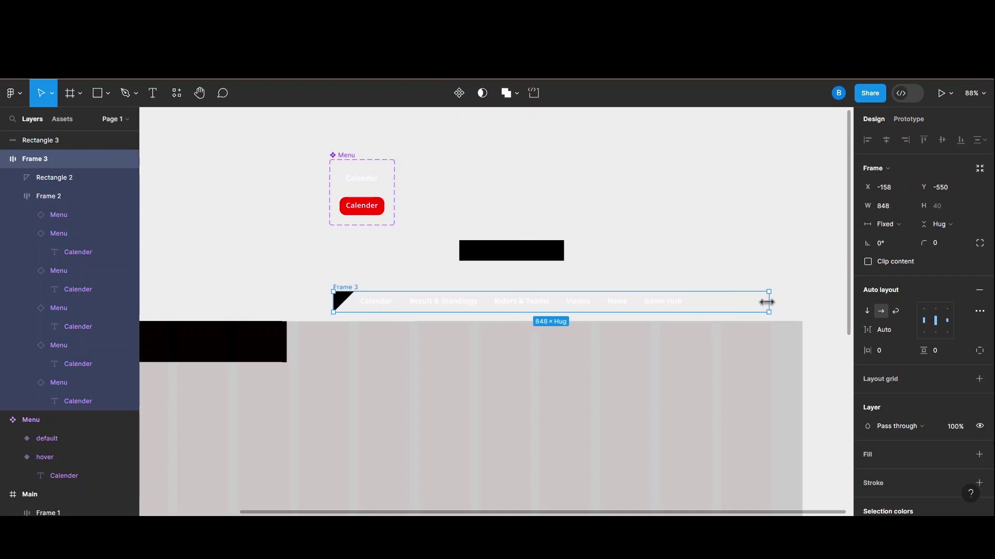
{"action": "left_click", "coordinate": [644, 310]}
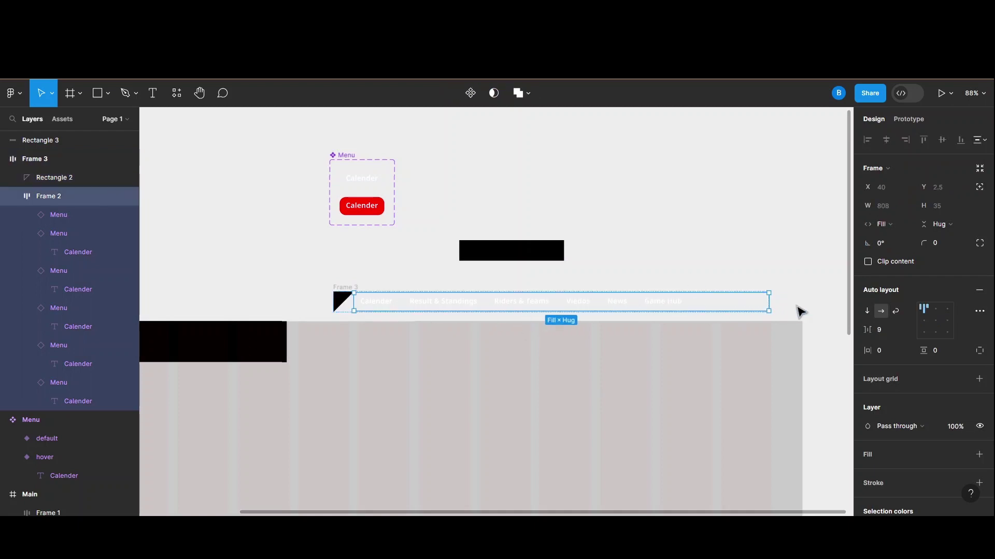
{"action": "left_click", "coordinate": [350, 290]}
Set item spacing to 8 and right-align both the row and the menu items
{"action": "left_click", "coordinate": [883, 331]}
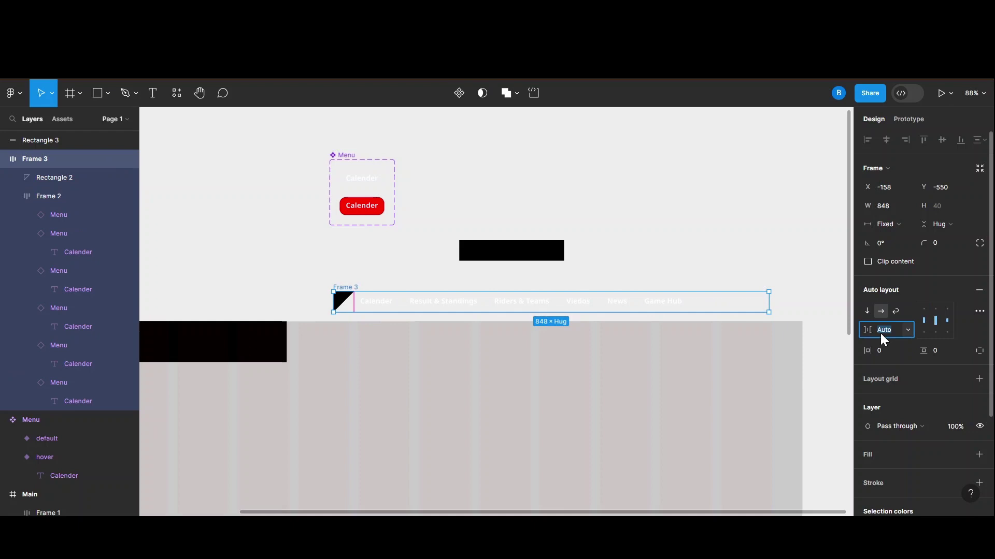
{"action": "type", "text": "8"}
{"action": "key", "text": "Return"}
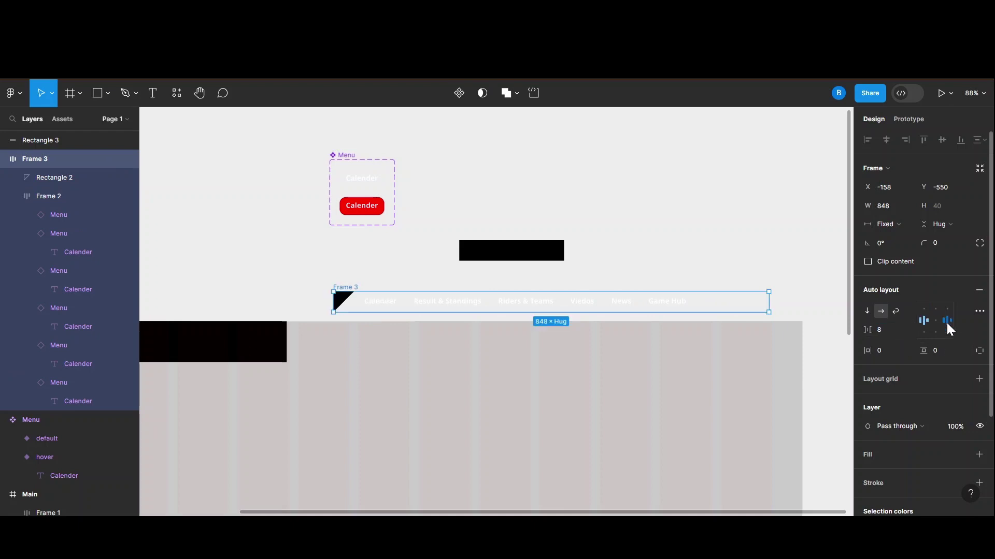
{"action": "left_click", "coordinate": [945, 321]}
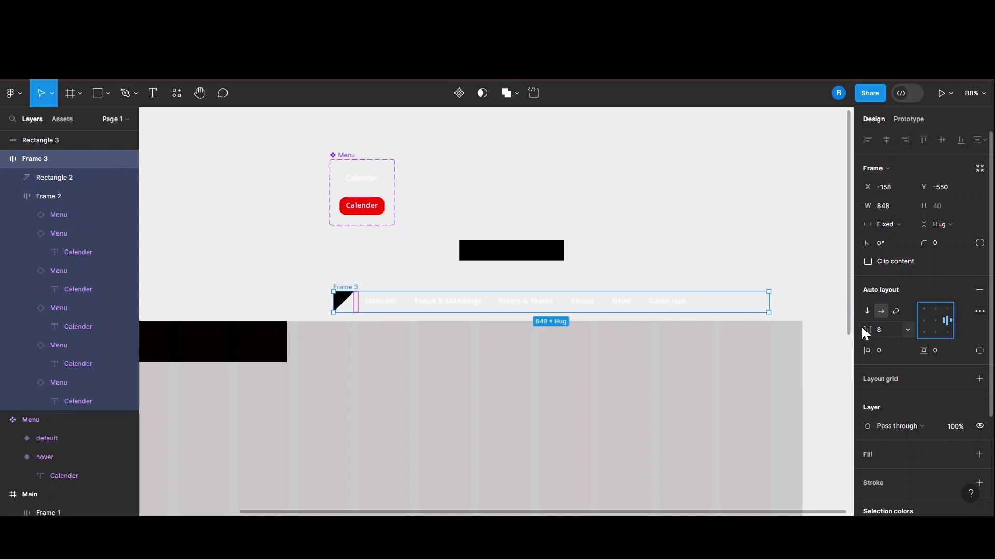
{"action": "left_click", "coordinate": [704, 307]}
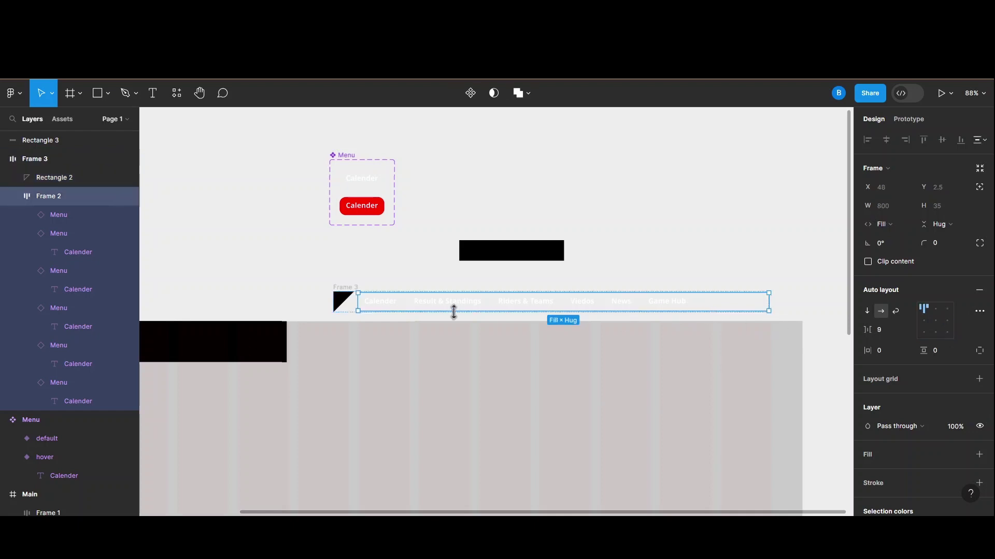
{"action": "left_click", "coordinate": [947, 322]}
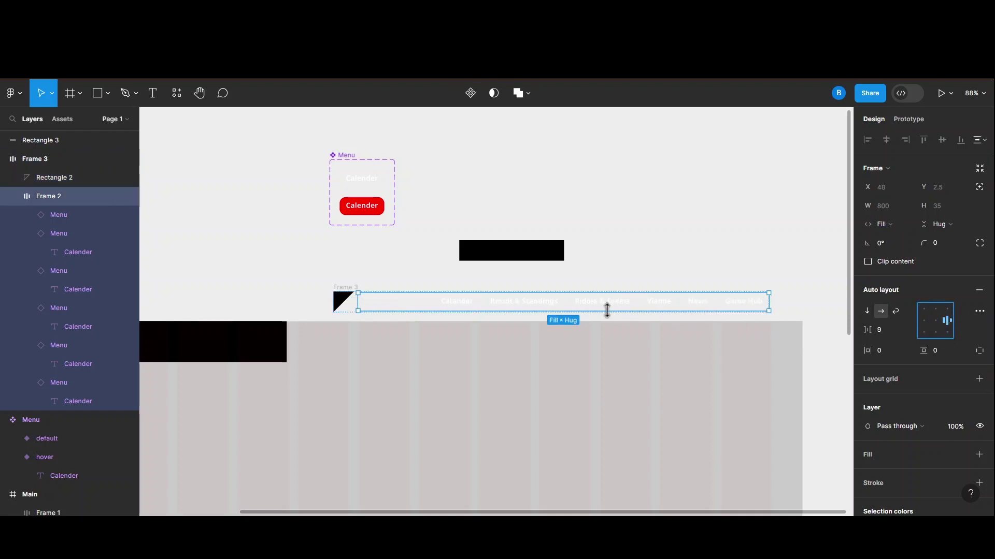
Give the row 60 right padding and move it into the Main header
{"action": "left_click", "coordinate": [381, 278]}
{"action": "left_click", "coordinate": [344, 293]}
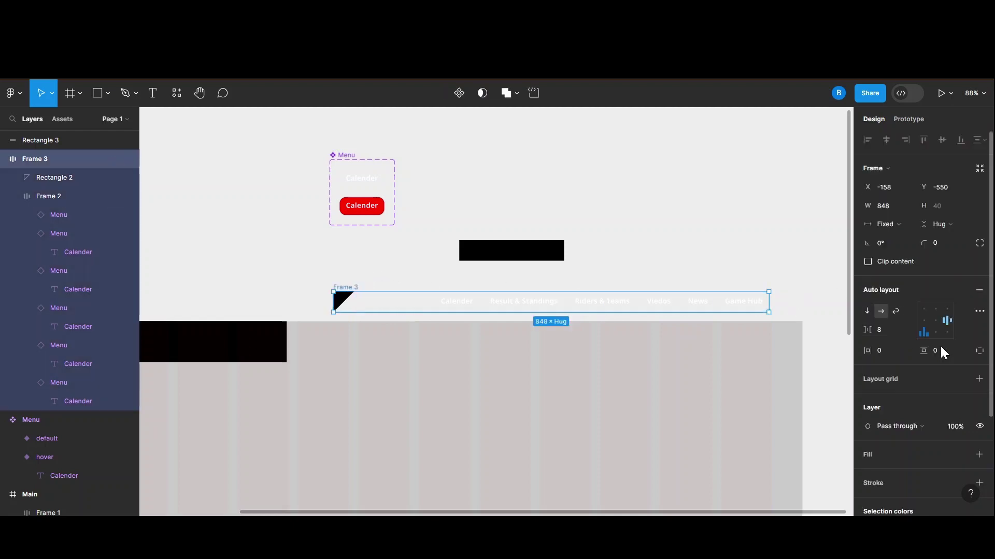
{"action": "left_click", "coordinate": [979, 351]}
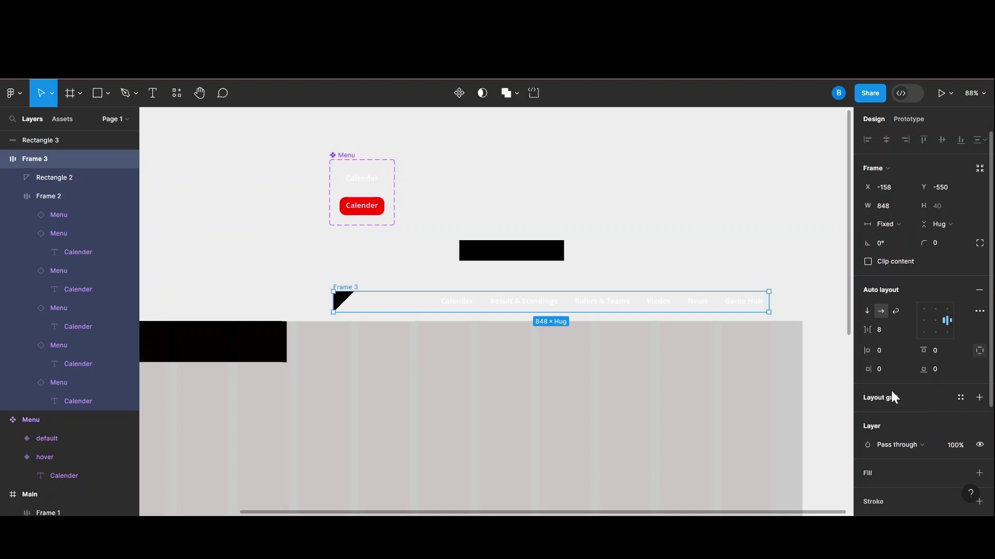
{"action": "type", "text": "60"}
{"action": "key", "text": "Return"}
{"action": "left_click", "coordinate": [706, 259]}
{"action": "left_click_drag", "start_coordinate": [343, 295], "coordinate": [296, 348]}
{"action": "left_click", "coordinate": [467, 254]}
Wrap the spare black bar and header row in auto layout, the bar filling the width
{"action": "left_click_drag", "start_coordinate": [505, 239], "coordinate": [396, 275]}
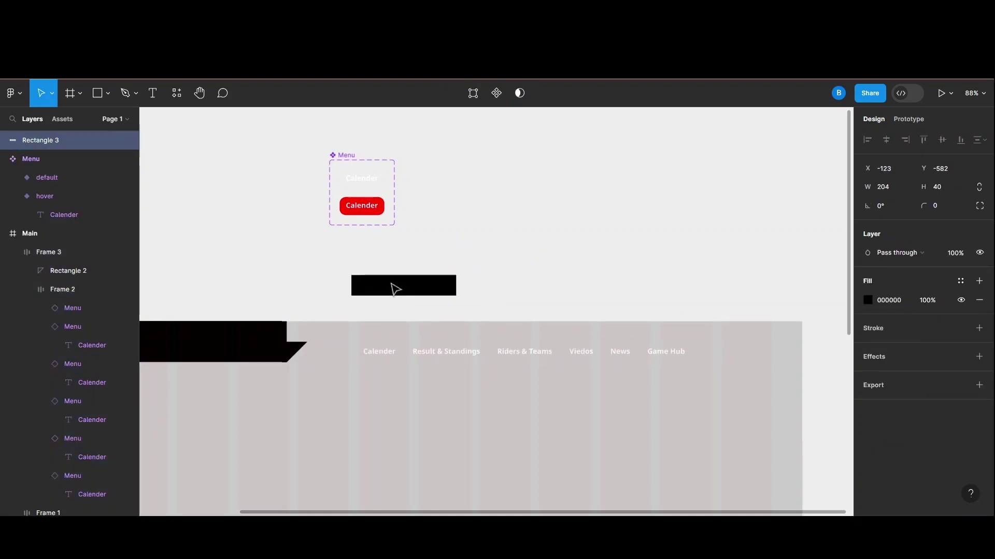
{"action": "left_click_drag", "start_coordinate": [302, 348], "coordinate": [365, 306]}
{"action": "left_click", "coordinate": [413, 288], "text": "shift"}
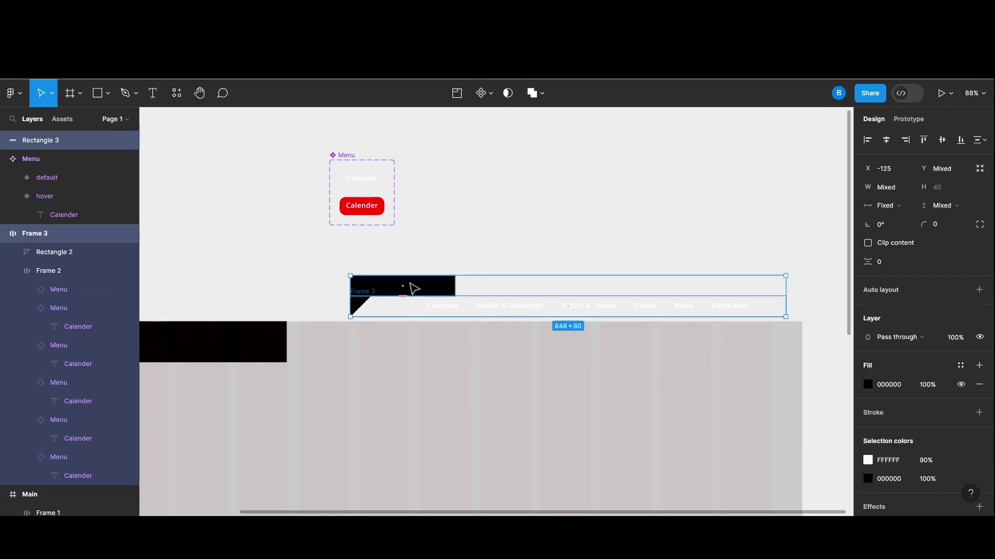
{"action": "key", "text": "shift+a"}
{"action": "left_click", "coordinate": [450, 284]}
{"action": "left_click", "coordinate": [887, 205]}
{"action": "left_click", "coordinate": [895, 224]}
Widen the nav strip Frame 4 to about 1003, with the nav row filling its width
{"action": "left_click", "coordinate": [706, 231]}
{"action": "left_click_drag", "start_coordinate": [362, 271], "coordinate": [300, 321]}
{"action": "left_click_drag", "start_coordinate": [724, 351], "coordinate": [763, 351]}
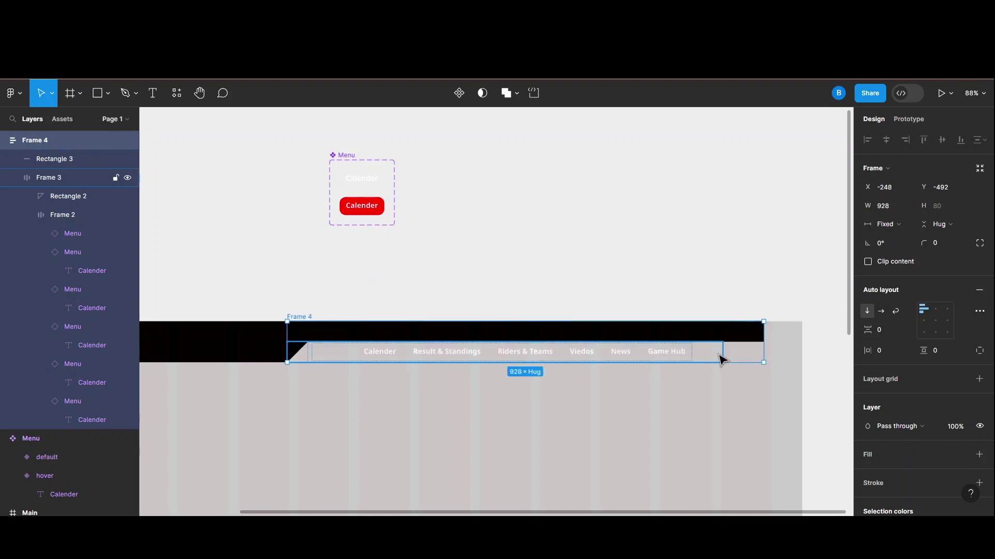
{"action": "left_click", "coordinate": [720, 356]}
{"action": "left_click", "coordinate": [886, 224]}
{"action": "left_click", "coordinate": [891, 251]}
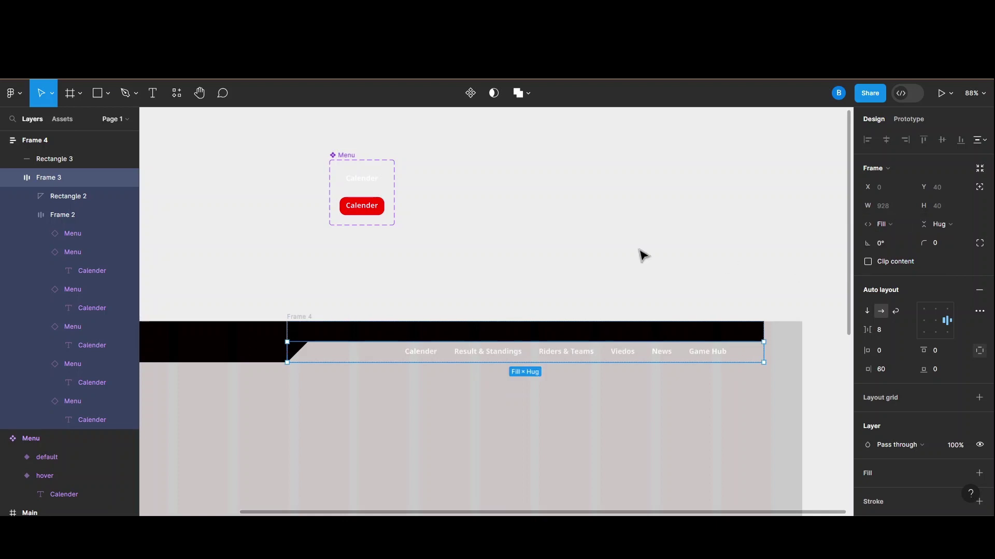
{"action": "left_click", "coordinate": [640, 255]}
{"action": "left_click", "coordinate": [303, 316]}
{"action": "left_click_drag", "start_coordinate": [765, 352], "coordinate": [802, 352]}
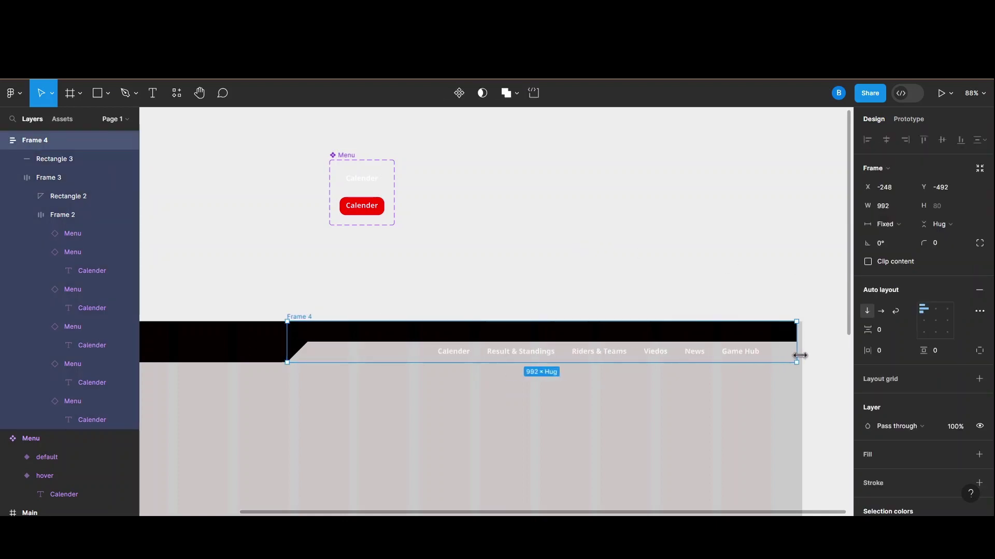
Move the slanted nav strip into Main and wrap it with the logo bar in auto layout
{"action": "left_click", "coordinate": [643, 291]}
{"action": "left_click", "coordinate": [382, 344]}
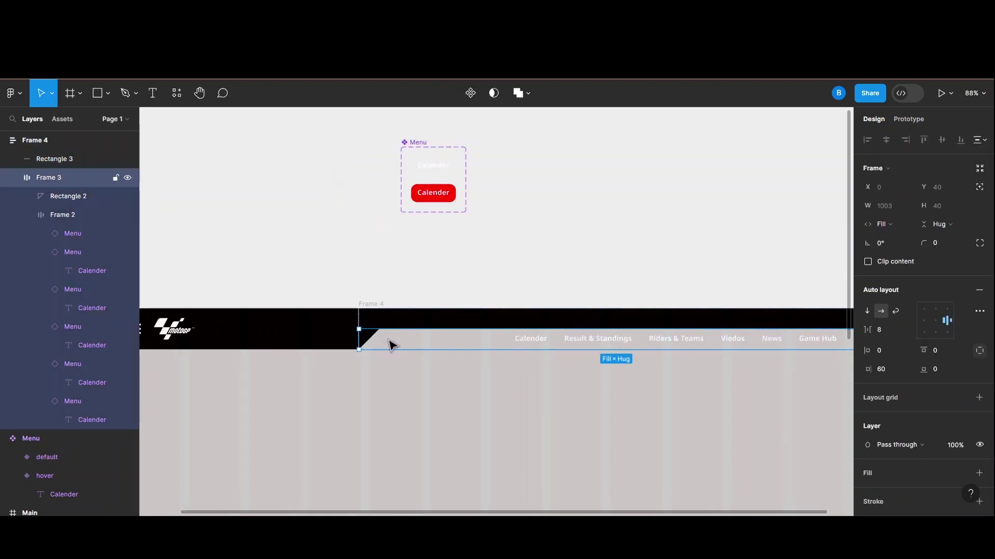
{"action": "left_click", "coordinate": [420, 332]}
{"action": "left_click", "coordinate": [386, 306]}
{"action": "left_click_drag", "start_coordinate": [386, 314], "coordinate": [354, 332]}
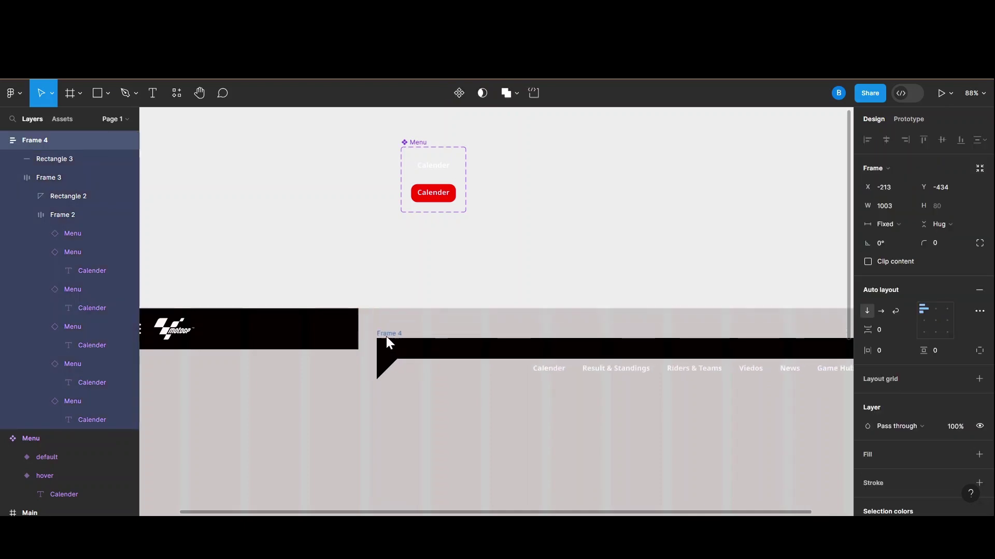
{"action": "left_click", "coordinate": [355, 331], "text": "shift"}
{"action": "key", "text": "shift+a"}
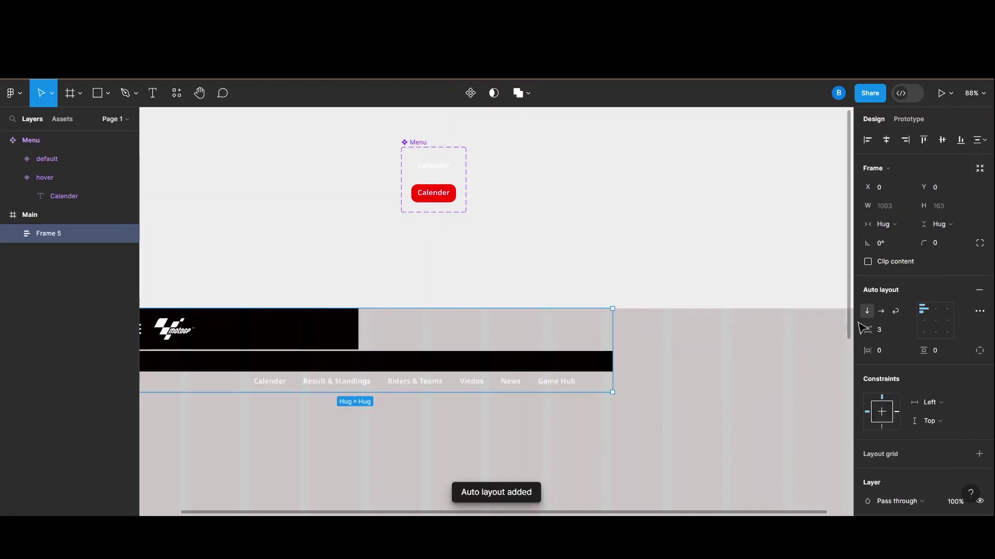
Set Frame 5 to horizontal direction so the logo bar and nav sit side by side
{"action": "left_click", "coordinate": [882, 311]}
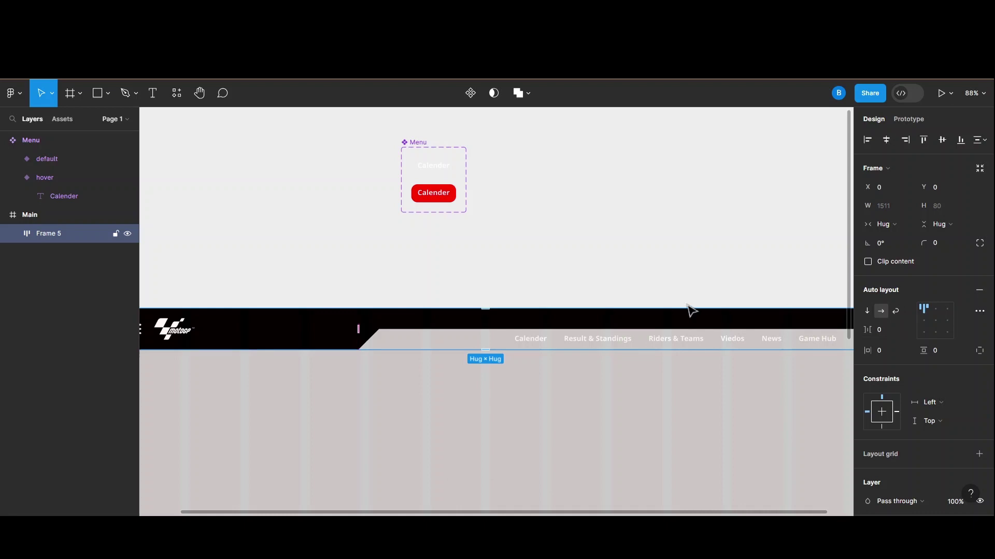
{"action": "left_click", "coordinate": [566, 279]}
{"action": "scroll", "coordinate": [569, 282], "scroll_direction": "down", "scroll_amount": 5}
{"action": "scroll", "coordinate": [452, 339], "scroll_direction": "up", "scroll_amount": 3}
{"action": "scroll", "coordinate": [455, 340], "scroll_direction": "up", "scroll_amount": 2}
{"action": "scroll", "coordinate": [452, 340], "scroll_direction": "down", "scroll_amount": 2}
{"action": "scroll", "coordinate": [452, 339], "scroll_direction": "down", "scroll_amount": 2}
{"action": "left_click_drag", "start_coordinate": [819, 391], "coordinate": [755, 388]}
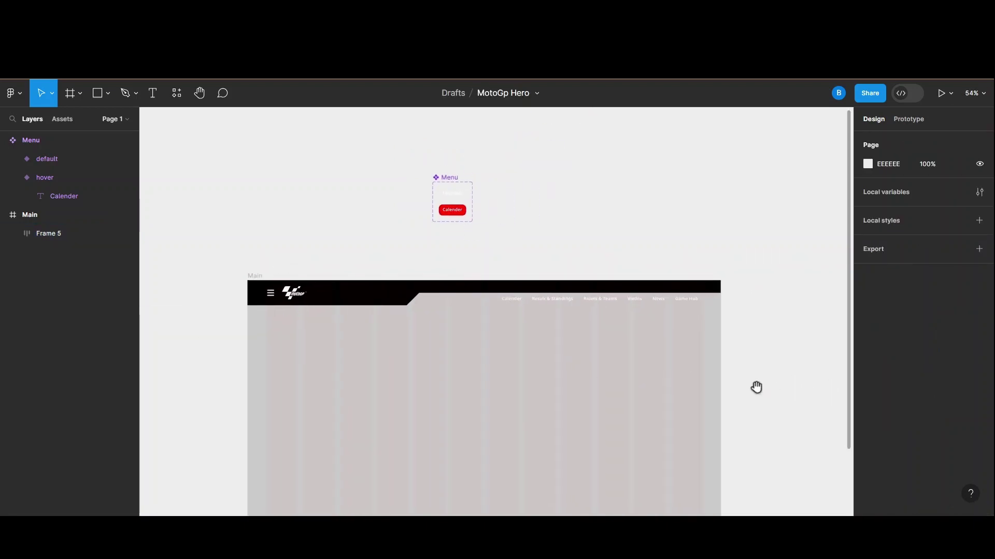
{"action": "scroll", "coordinate": [735, 342], "scroll_direction": "up", "scroll_amount": 3}
Inspect the nested nav frames (Frame 4, Frame 3, Frame 2) through the Layers panel
{"action": "left_click", "coordinate": [678, 294]}
{"action": "double_click", "coordinate": [689, 299]}
{"action": "key", "text": "Escape"}
{"action": "key", "text": "Escape"}
{"action": "key", "text": "Escape"}
{"action": "scroll", "coordinate": [765, 334], "scroll_direction": "down", "scroll_amount": 3}
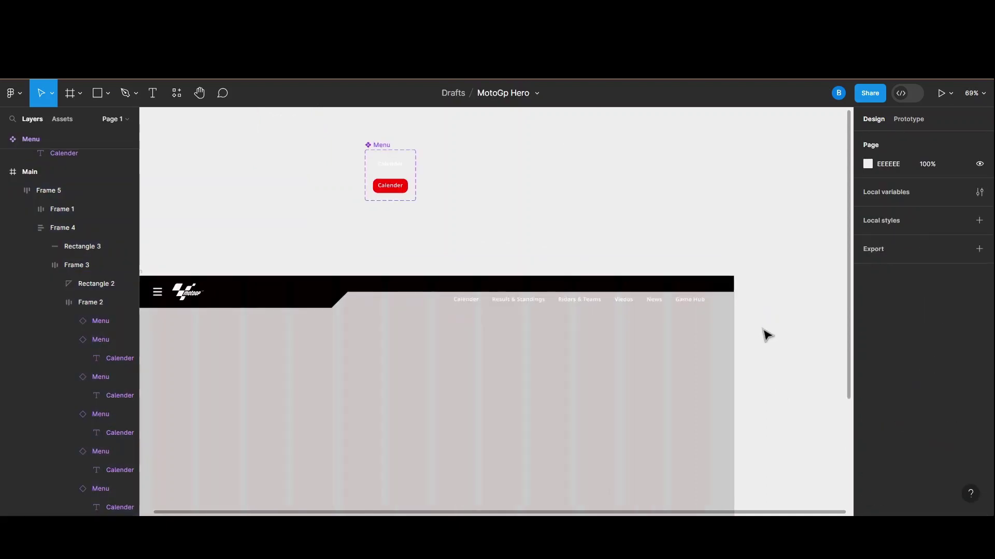
{"action": "left_click", "coordinate": [720, 309]}
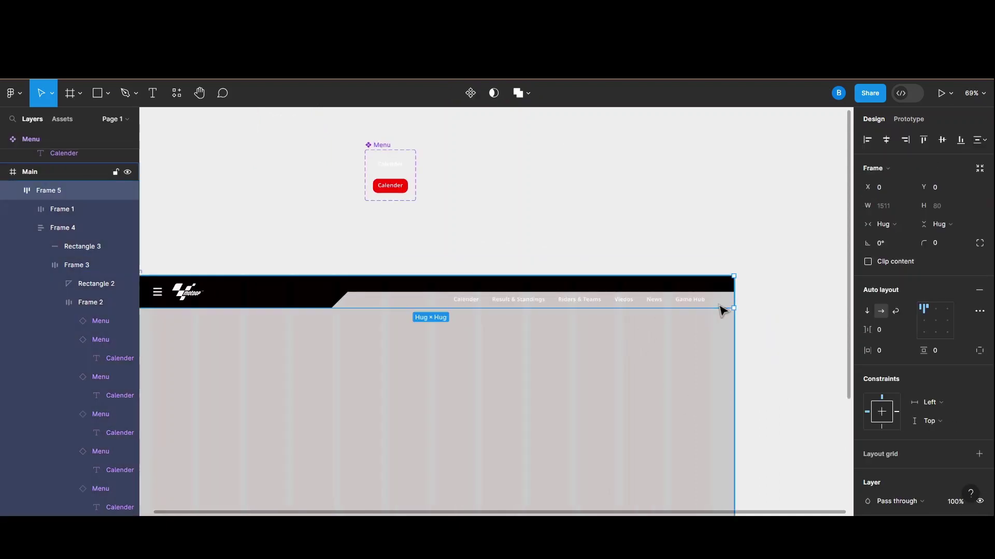
{"action": "left_click", "coordinate": [29, 228]}
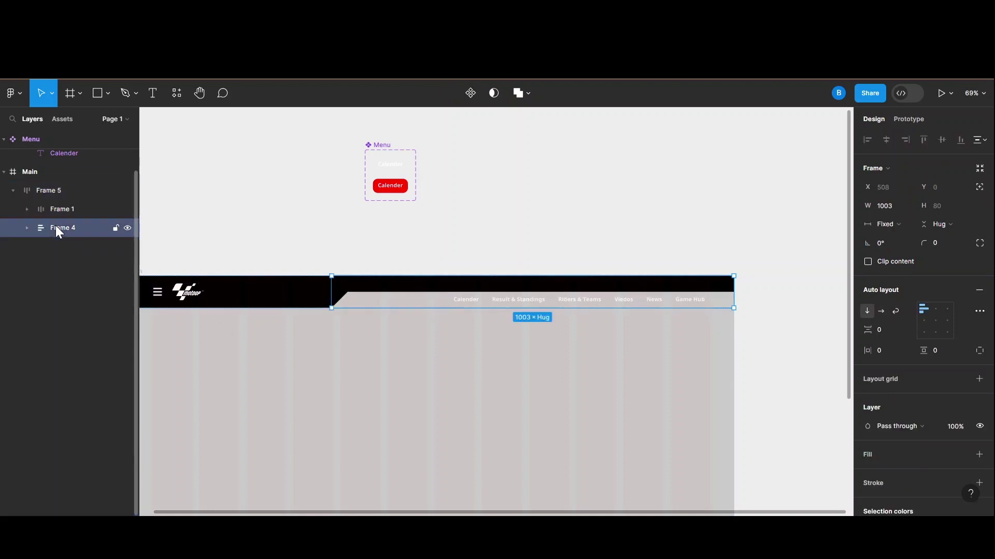
{"action": "left_click", "coordinate": [29, 229]}
{"action": "left_click", "coordinate": [41, 265]}
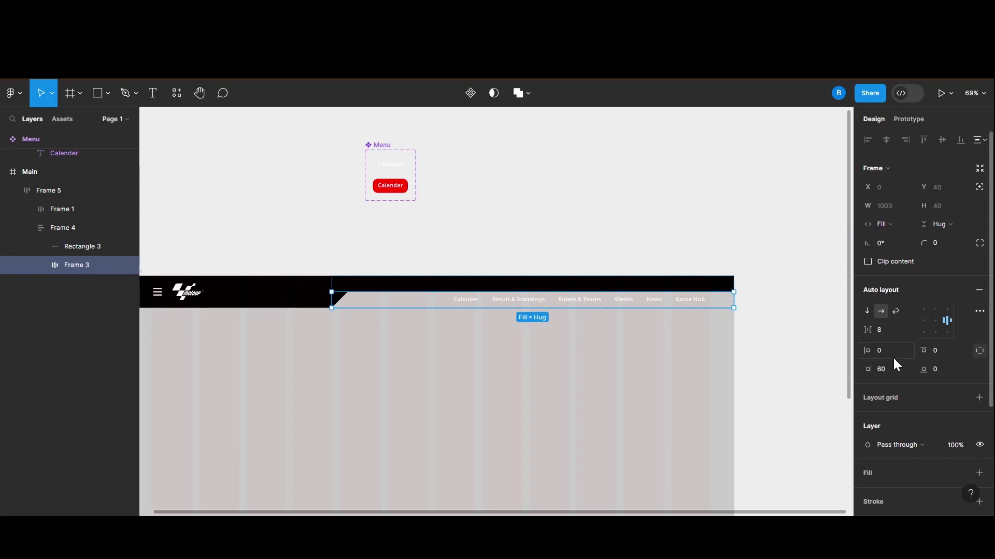
{"action": "left_click", "coordinate": [41, 266]}
{"action": "left_click", "coordinate": [52, 303]}
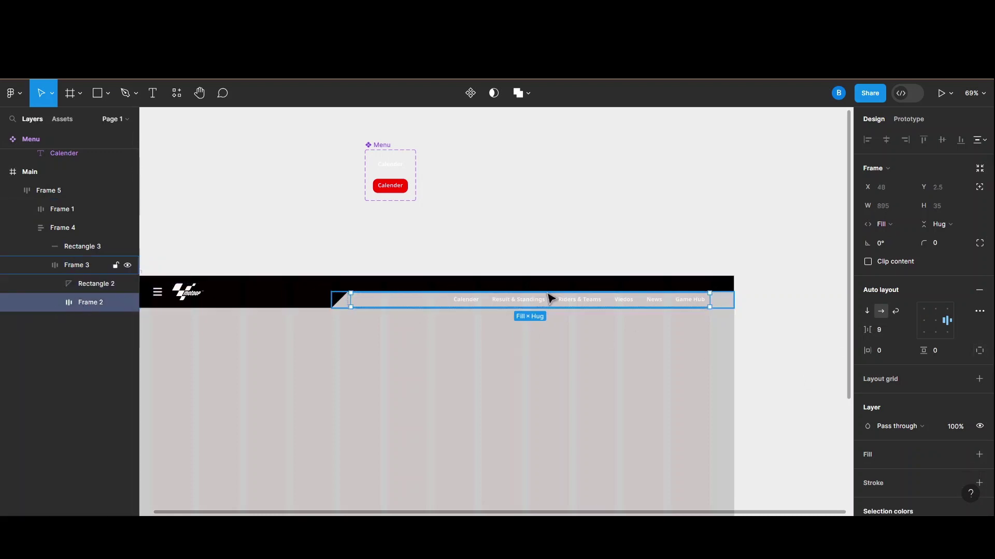
{"action": "left_click", "coordinate": [513, 251]}
Preview the Main frame as a prototype
{"action": "scroll", "coordinate": [498, 257], "scroll_direction": "down", "scroll_amount": 2}
{"action": "scroll", "coordinate": [725, 337], "scroll_direction": "down", "scroll_amount": 3}
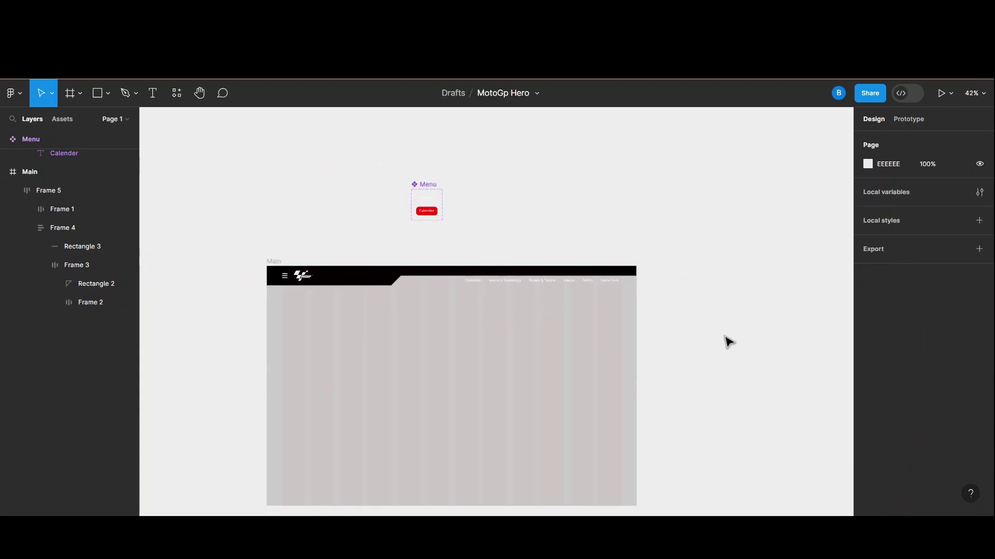
{"action": "scroll", "coordinate": [715, 321], "scroll_direction": "down", "scroll_amount": 2}
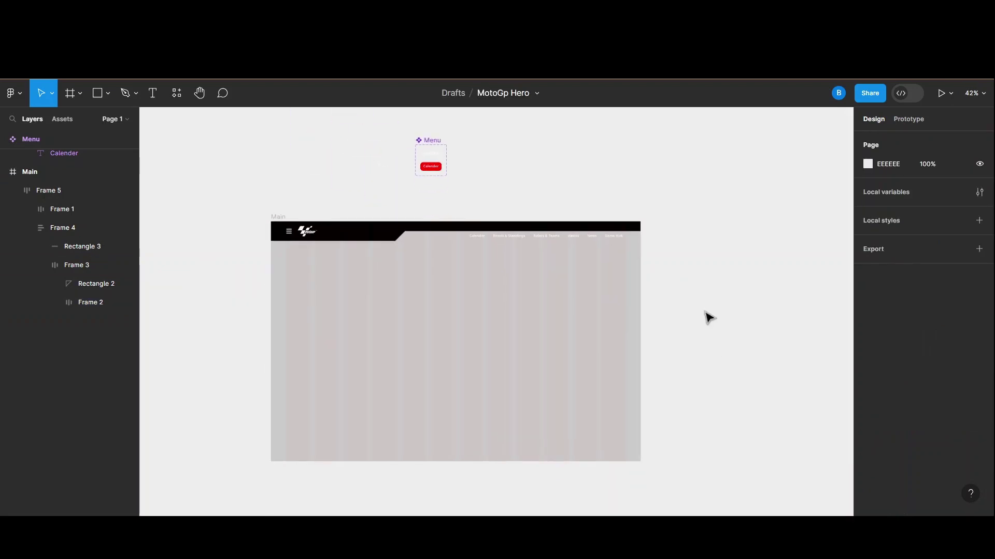
{"action": "scroll", "coordinate": [710, 306], "scroll_direction": "up", "scroll_amount": 2}
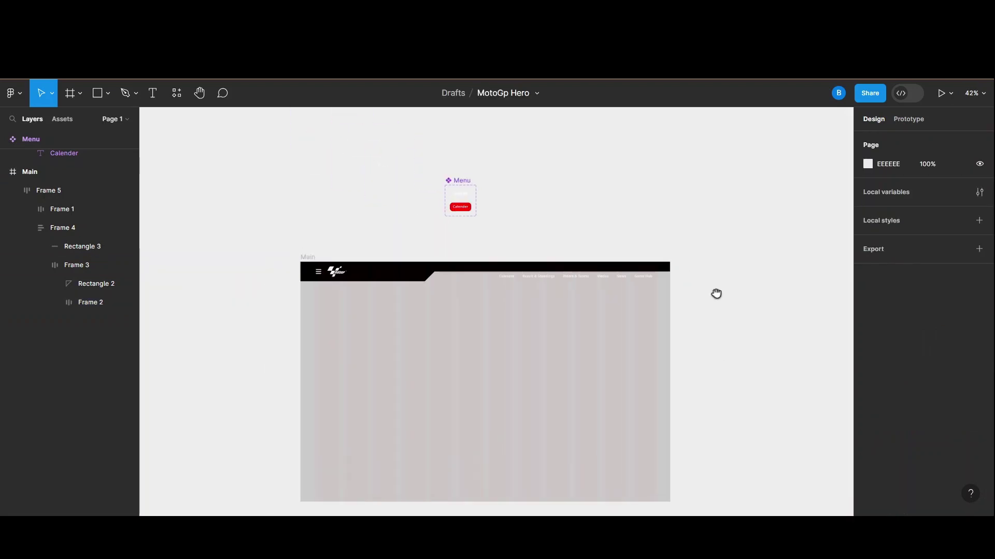
{"action": "left_click", "coordinate": [310, 260]}
{"action": "key", "text": "shift+space"}
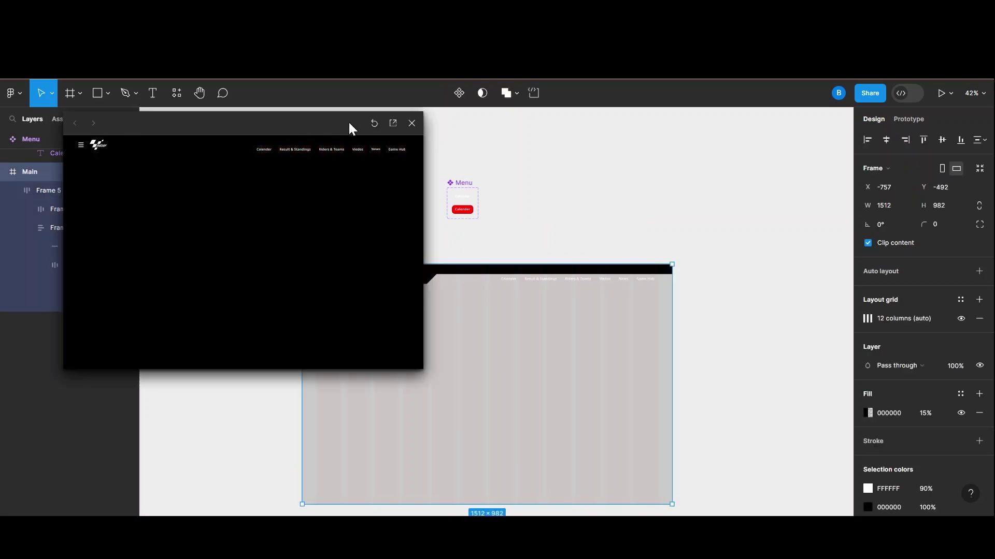
Close the preview and drop the madlika image into Main below the header
{"action": "left_click", "coordinate": [411, 124]}
{"action": "left_click", "coordinate": [626, 189]}
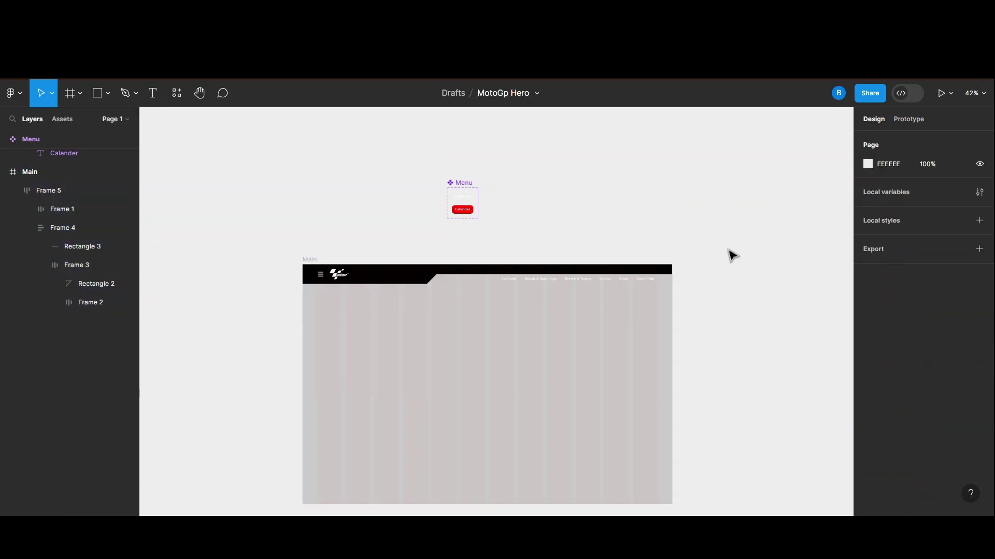
{"action": "left_click_drag", "start_coordinate": [756, 333], "coordinate": [744, 291]}
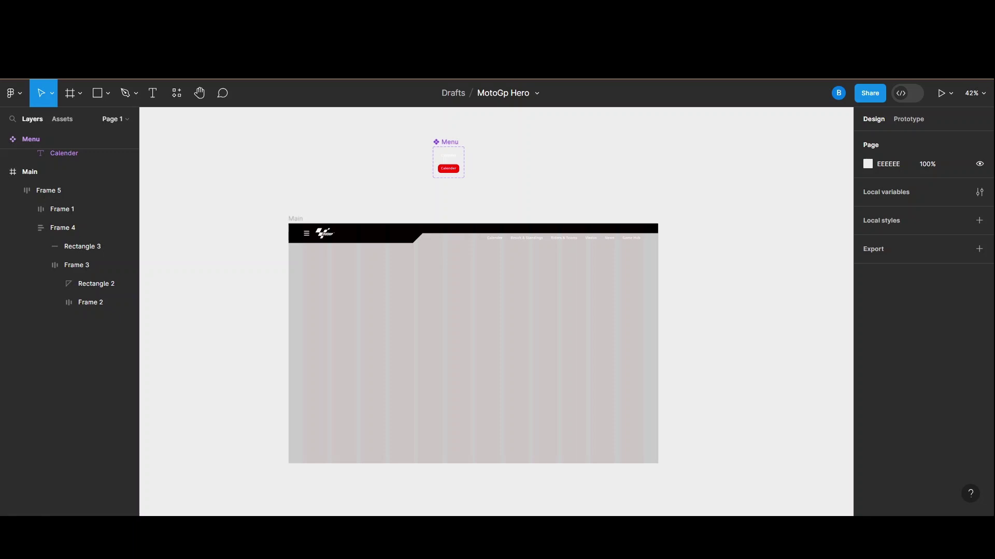
{"action": "mouse_move", "coordinate": [585, 162]}
{"action": "left_mouse_down"}
{"action": "mouse_move", "coordinate": [733, 276]}
{"action": "mouse_move", "coordinate": [427, 438]}
{"action": "left_mouse_up"}
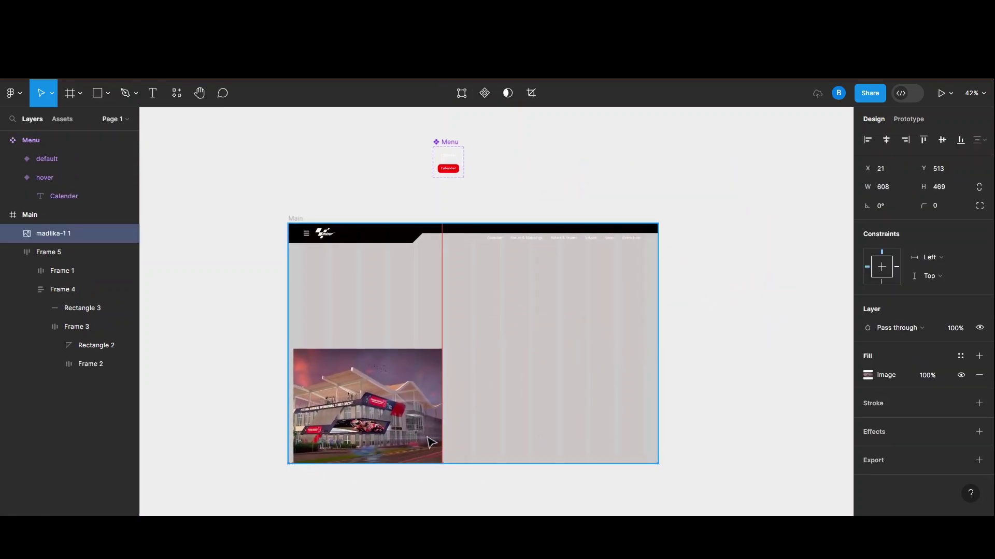
Enlarge the madlika photo to 1512×982, undoing an accidental move of Main
{"action": "left_click_drag", "start_coordinate": [442, 349], "coordinate": [659, 224]}
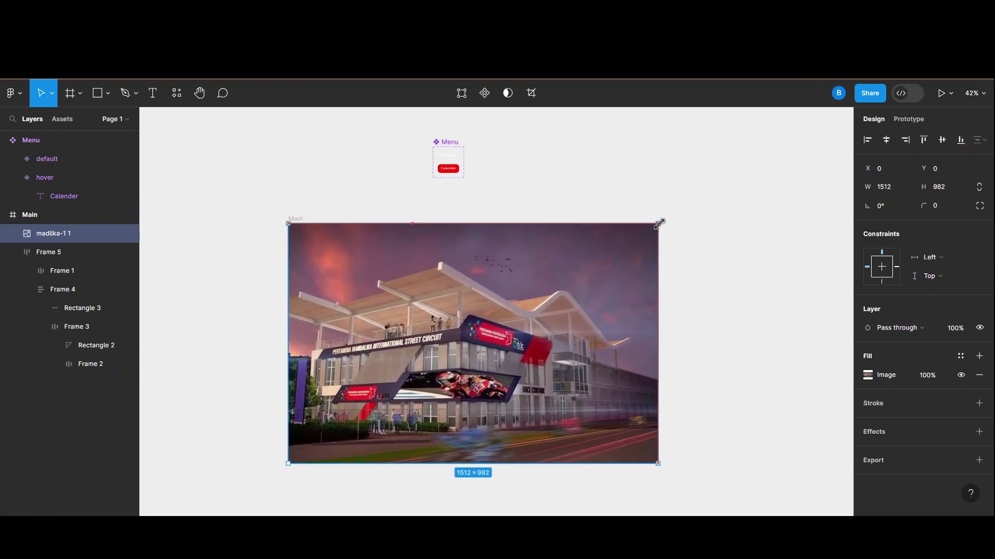
{"action": "left_click", "coordinate": [694, 299]}
{"action": "left_click_drag", "start_coordinate": [604, 348], "coordinate": [684, 347]}
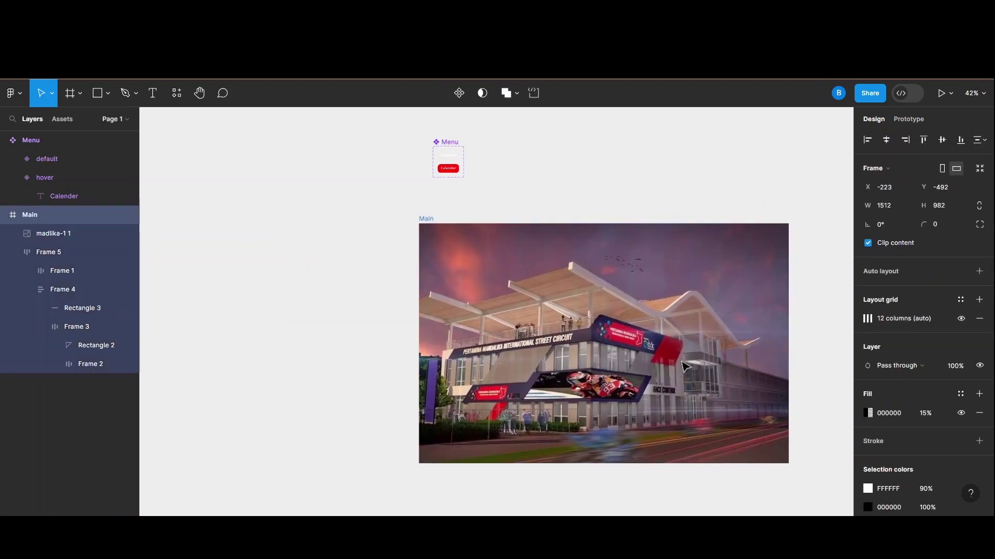
{"action": "key", "text": "ctrl+z"}
{"action": "left_click", "coordinate": [706, 324]}
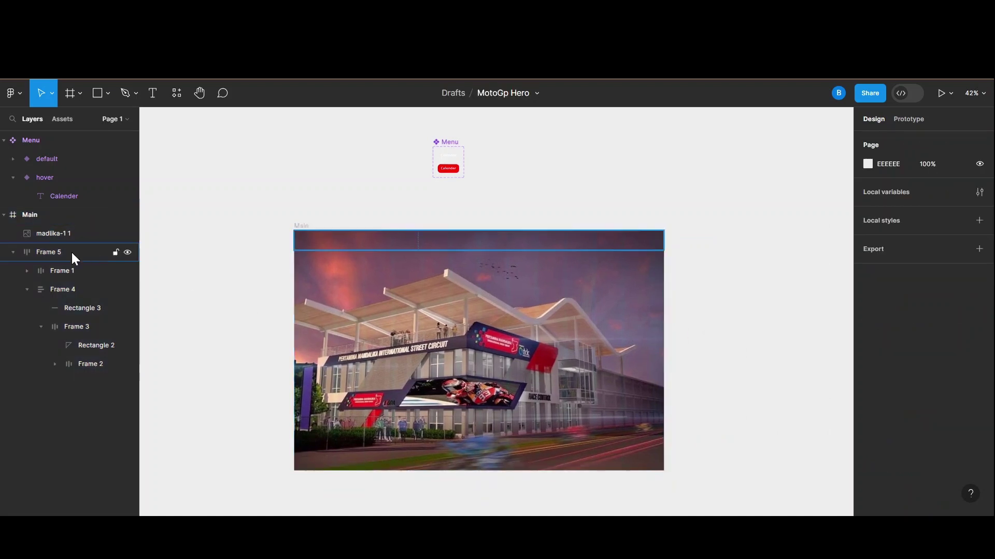
Move the madlika photo out of Main so it sits below the page frame
{"action": "left_click", "coordinate": [50, 234]}
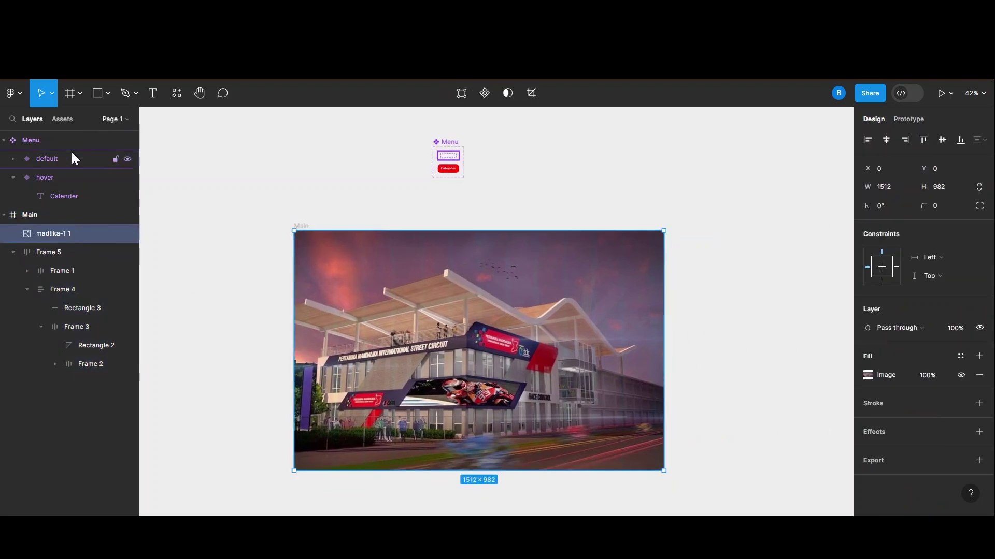
{"action": "scroll", "coordinate": [342, 268], "scroll_direction": "down", "scroll_amount": 2}
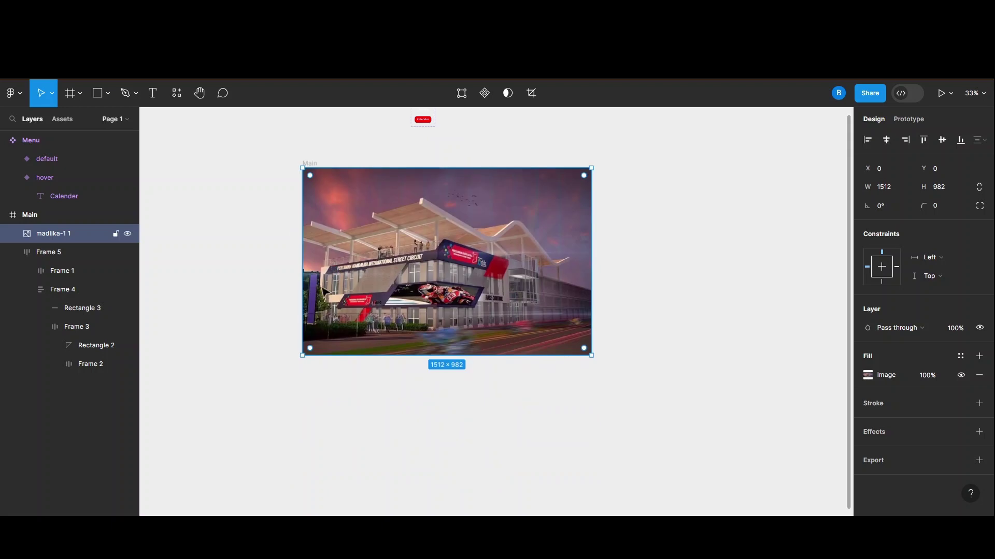
{"action": "left_click_drag", "start_coordinate": [339, 266], "coordinate": [520, 474]}
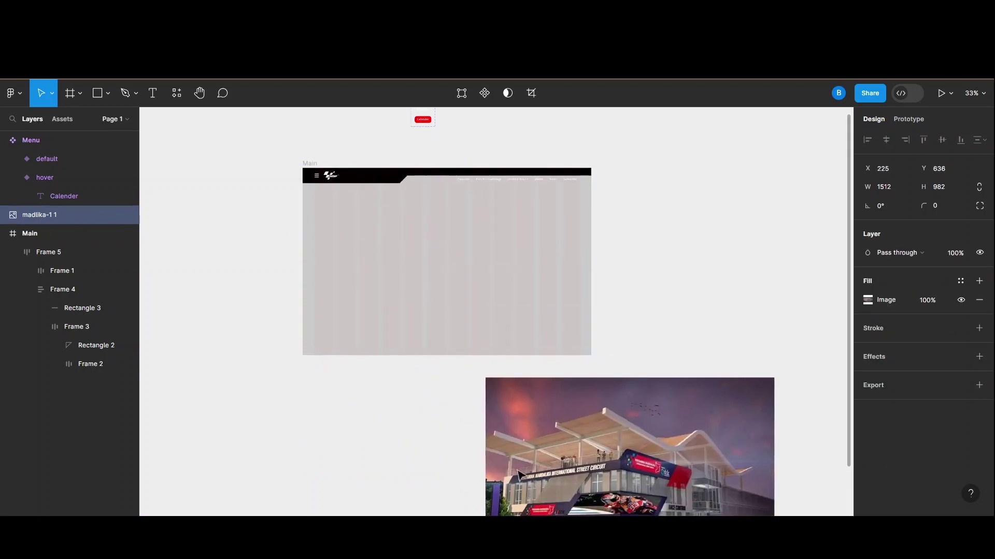
{"action": "left_click", "coordinate": [312, 164]}
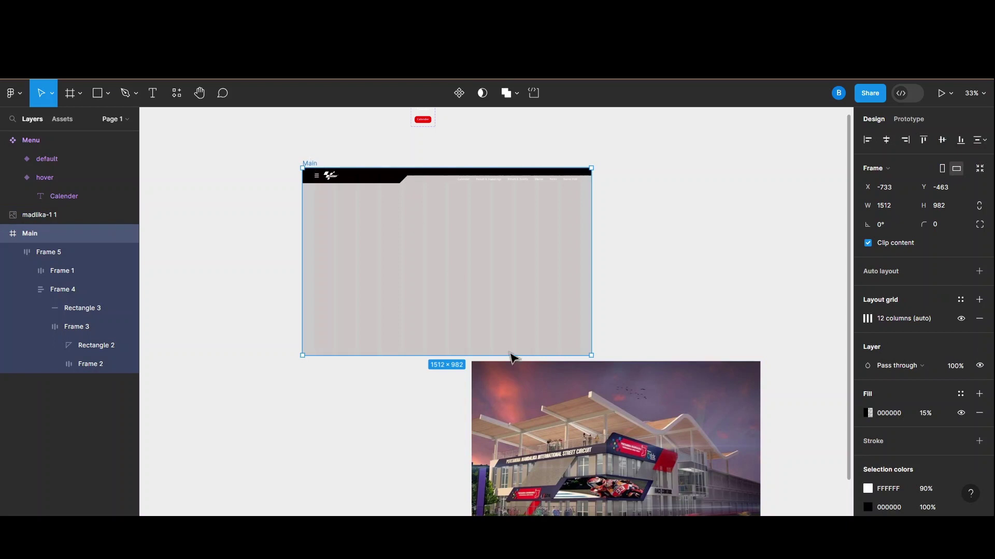
{"action": "left_click", "coordinate": [575, 428]}
{"action": "left_click", "coordinate": [693, 307]}
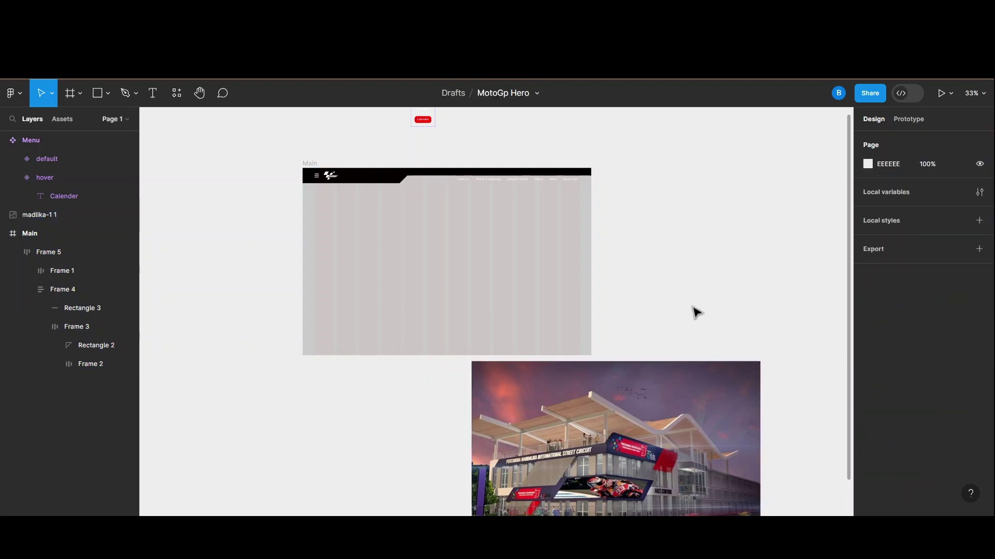
{"action": "left_click", "coordinate": [97, 93]}
Draw Rectangle 4 below Main and set its width to match the photo
{"action": "left_click_drag", "start_coordinate": [277, 386], "coordinate": [390, 473]}
{"action": "left_click", "coordinate": [634, 335]}
{"action": "left_click", "coordinate": [375, 433]}
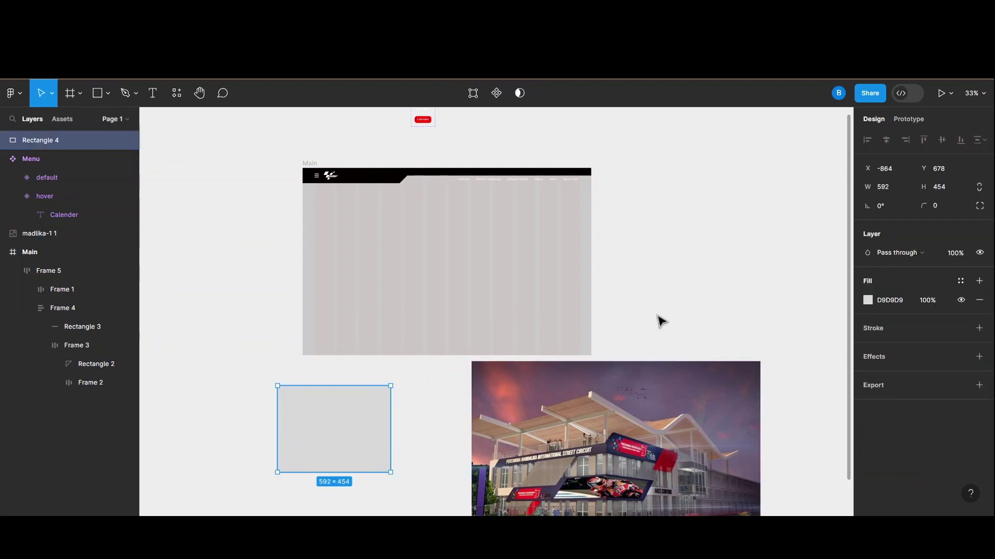
{"action": "left_click", "coordinate": [482, 437]}
{"action": "left_click", "coordinate": [384, 435]}
{"action": "left_click", "coordinate": [914, 197]}
{"action": "type", "text": "15"}
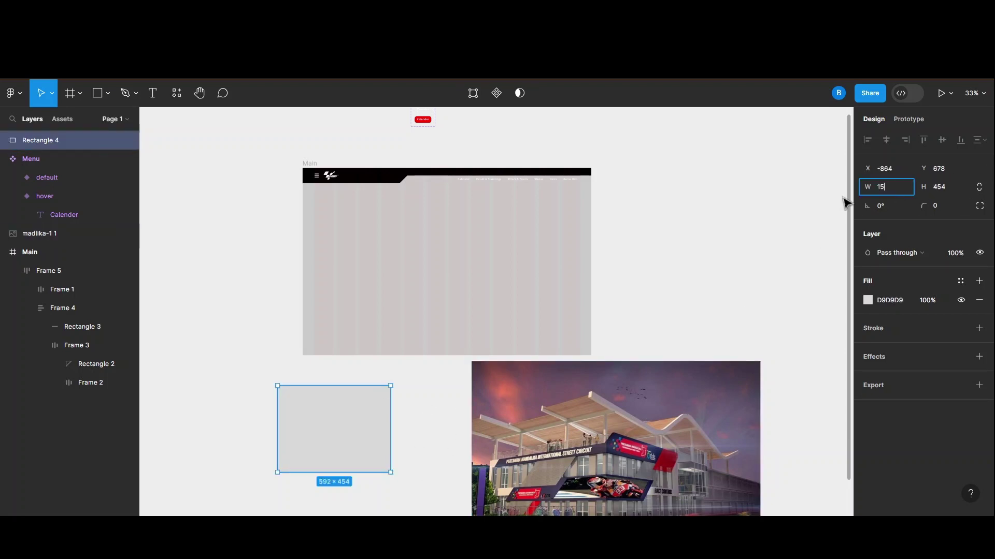
{"action": "type", "text": "23"}
{"action": "key", "text": "Return"}
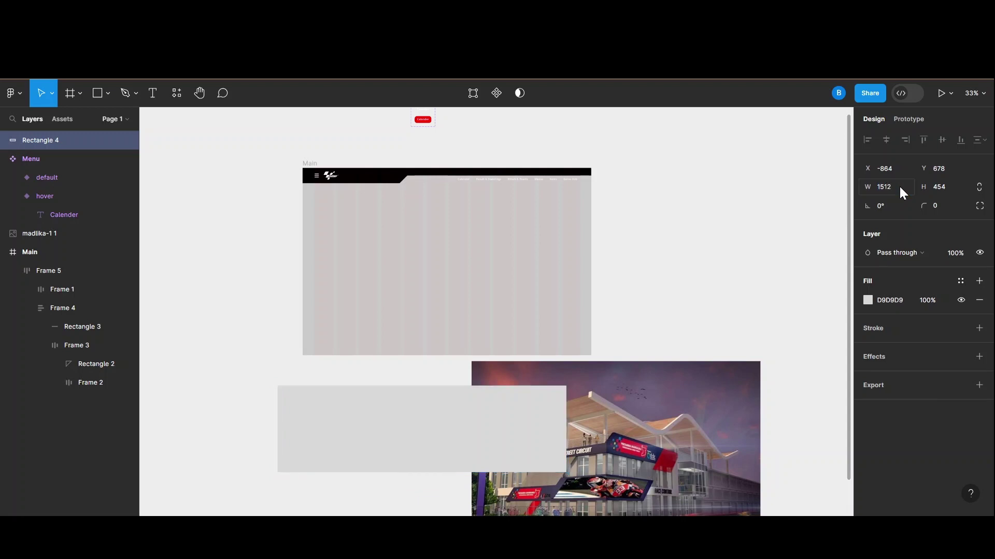
Set Rectangle 4's height to 982 and fill it solid black (000000)
{"action": "left_click", "coordinate": [720, 383]}
{"action": "left_click", "coordinate": [545, 438]}
{"action": "left_click", "coordinate": [946, 191]}
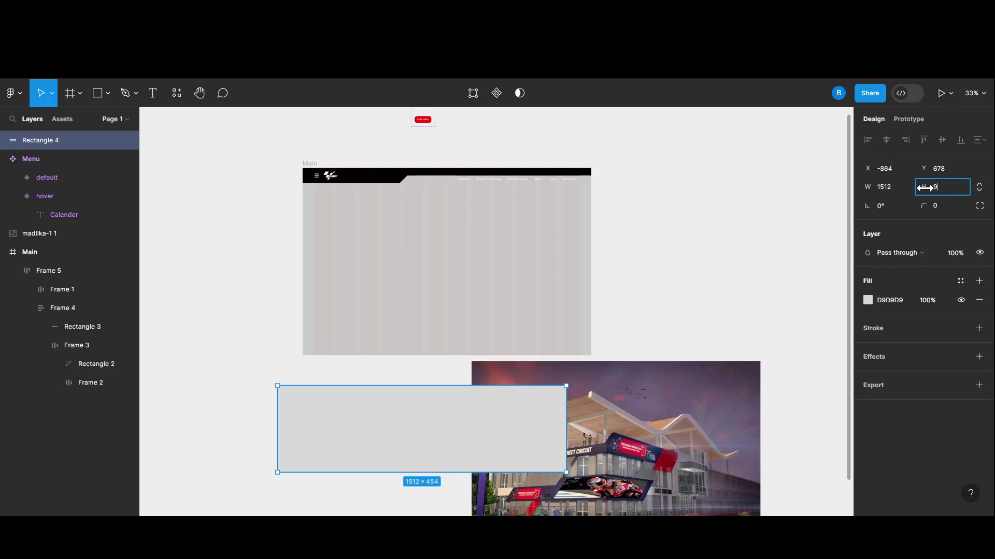
{"action": "key", "text": "Return"}
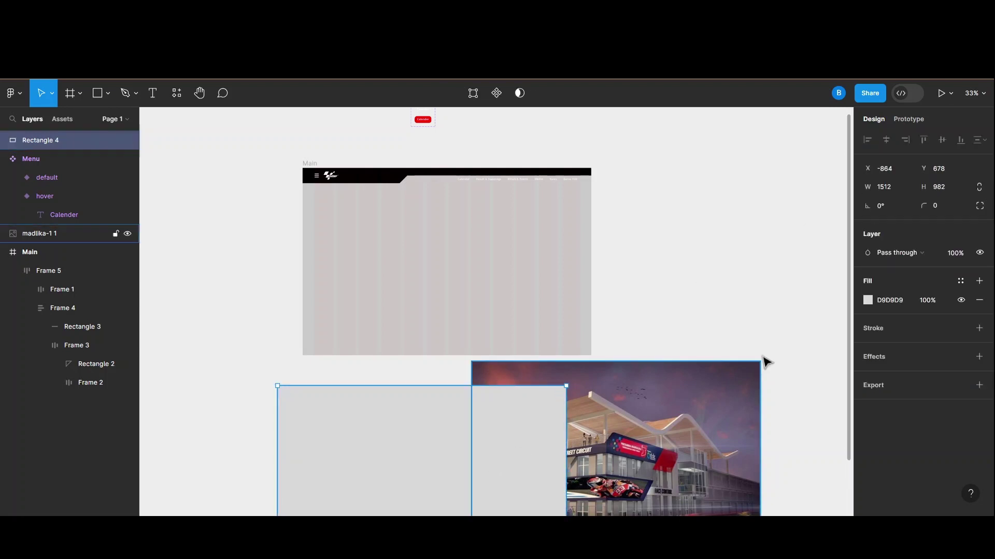
{"action": "type", "text": "000000"}
{"action": "key", "text": "Return"}
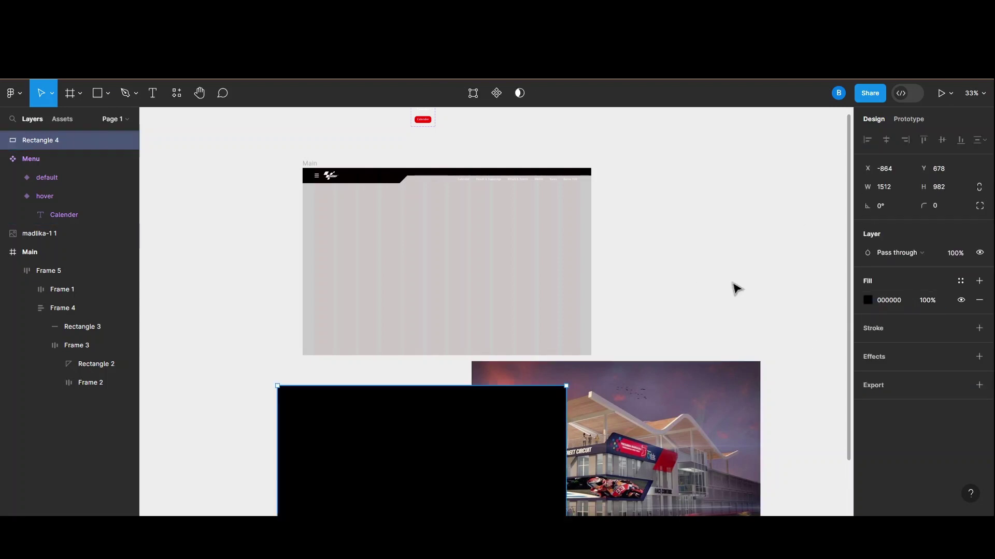
Switch Rectangle 4's fill to a linear gradient running horizontally left to right
{"action": "left_click", "coordinate": [733, 288]}
{"action": "scroll", "coordinate": [632, 288], "scroll_direction": "down", "scroll_amount": 3}
{"action": "left_click", "coordinate": [436, 362]}
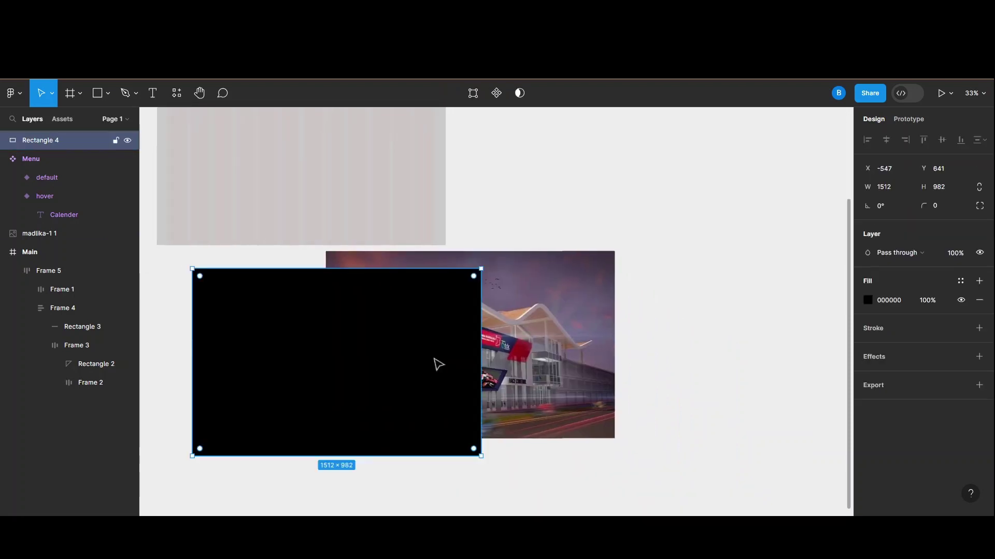
{"action": "left_click", "coordinate": [868, 300]}
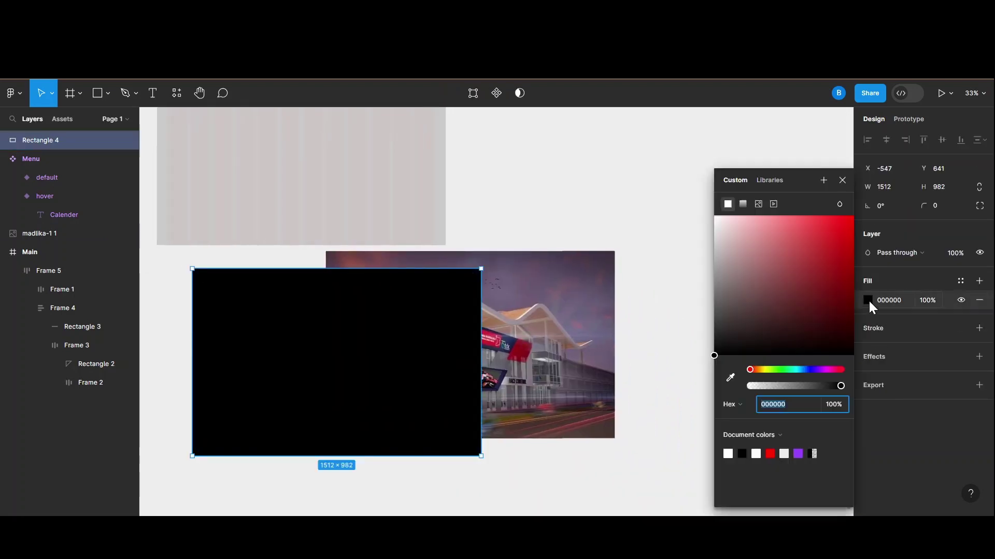
{"action": "left_click", "coordinate": [743, 203]}
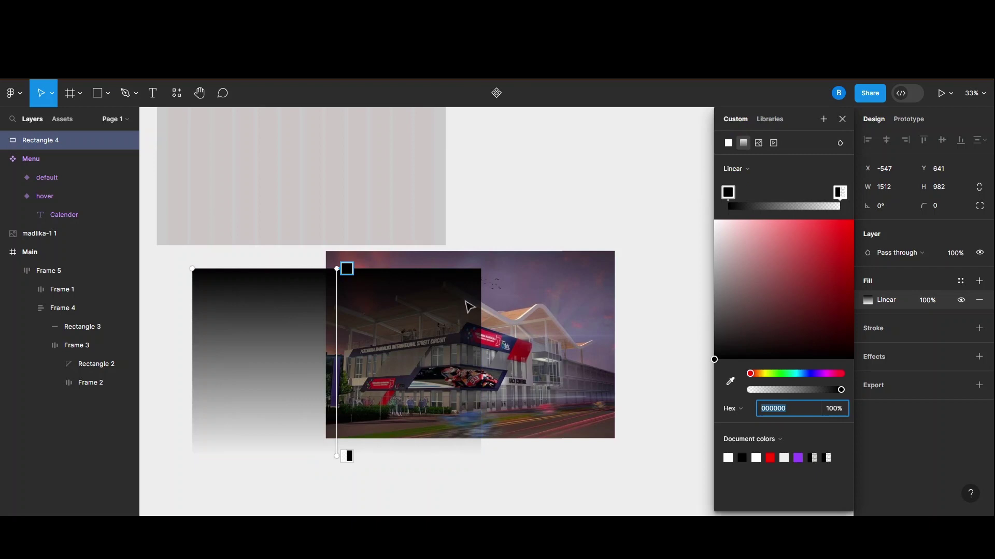
{"action": "left_click_drag", "start_coordinate": [340, 270], "coordinate": [197, 355]}
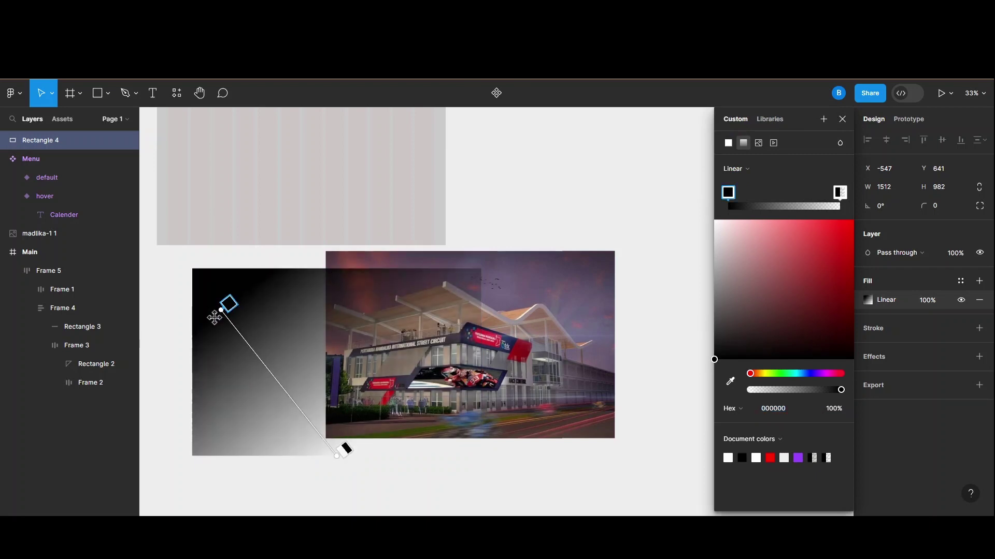
{"action": "mouse_move", "coordinate": [338, 463]}
{"action": "left_mouse_down"}
{"action": "mouse_move", "coordinate": [516, 354]}
{"action": "mouse_move", "coordinate": [481, 363]}
{"action": "left_mouse_up"}
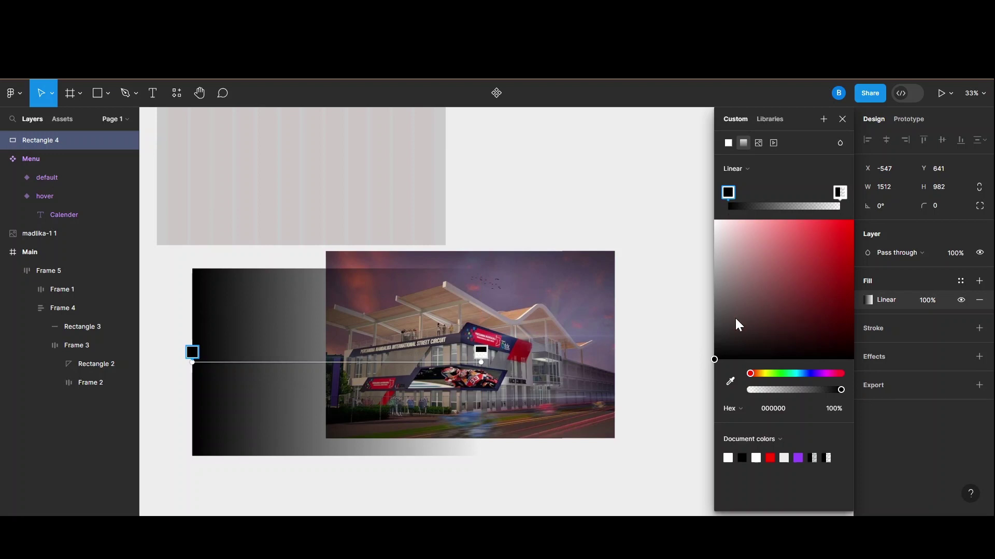
Set the right gradient stop to faint red F40000 and move the black stop inward
{"action": "left_click", "coordinate": [481, 352]}
{"action": "left_click_drag", "start_coordinate": [853, 227], "coordinate": [870, 235]}
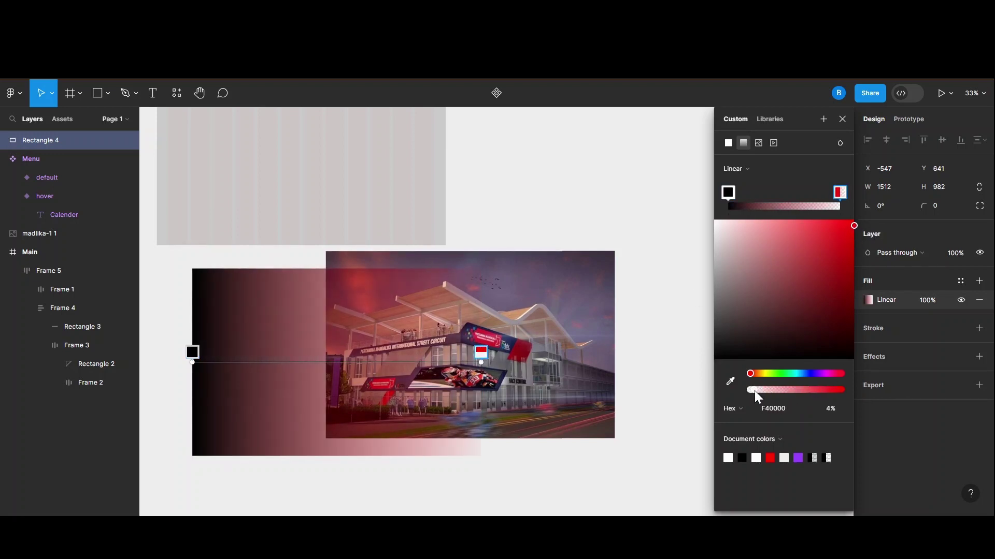
{"action": "left_click_drag", "start_coordinate": [190, 355], "coordinate": [275, 353]}
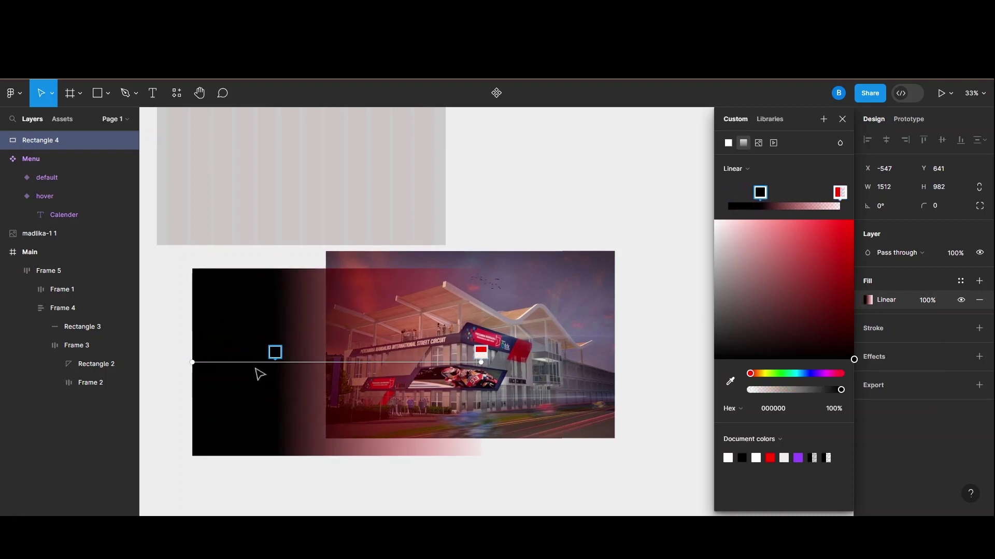
{"action": "left_click", "coordinate": [842, 119]}
Place the gradient rectangle over the circuit photo, centre them horizontally and group them
{"action": "left_click_drag", "start_coordinate": [233, 314], "coordinate": [348, 298]}
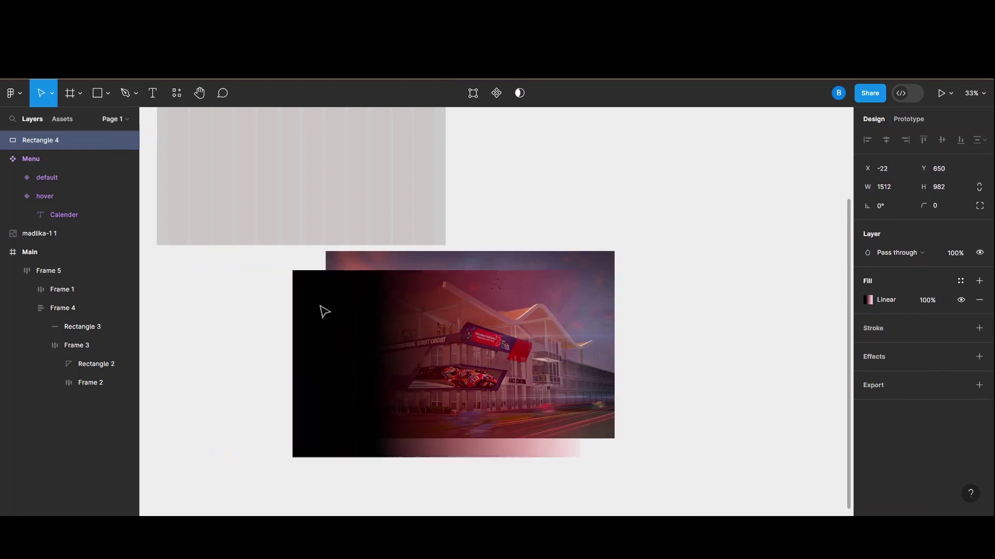
{"action": "left_click_drag", "start_coordinate": [637, 331], "coordinate": [606, 324]}
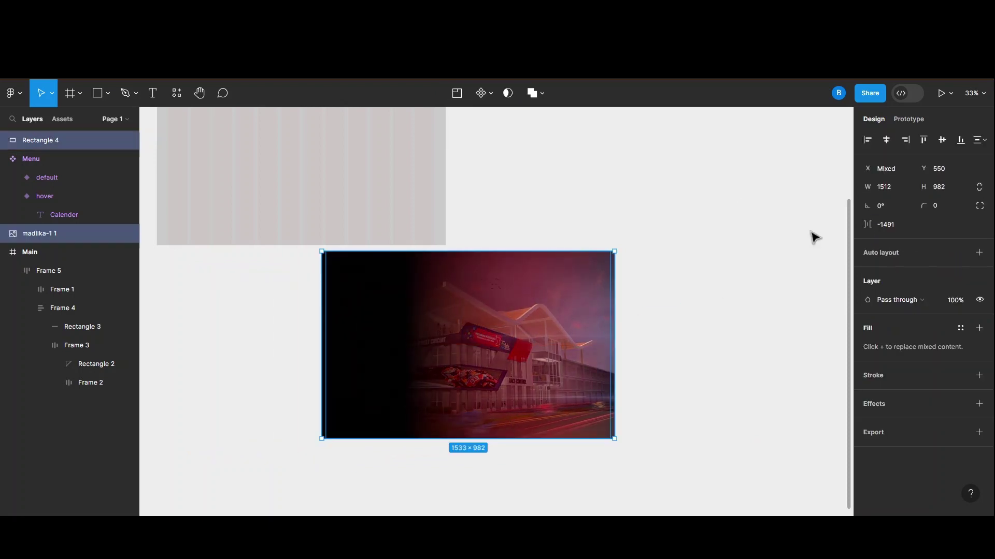
{"action": "left_click", "coordinate": [886, 140]}
{"action": "left_click_drag", "start_coordinate": [680, 323], "coordinate": [691, 370]}
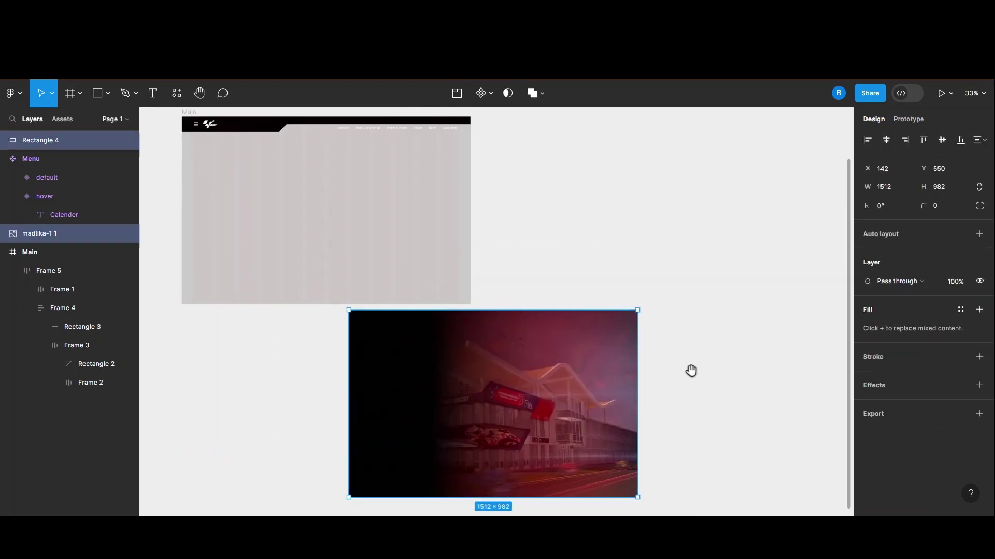
{"action": "key", "text": "ctrl+g"}
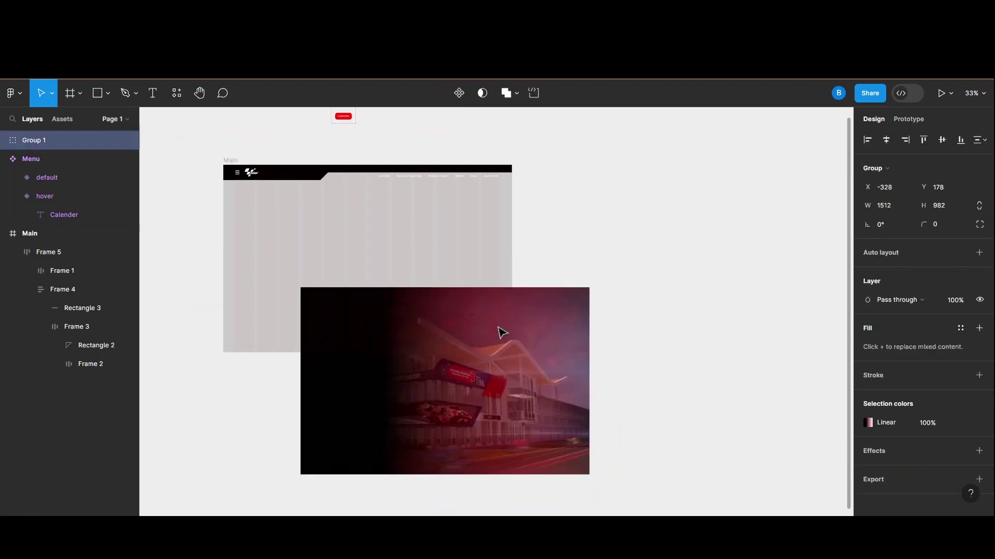
Move Group 1 into Main at position 0 and send it behind the header
{"action": "left_click_drag", "start_coordinate": [549, 357], "coordinate": [445, 267]}
{"action": "left_click", "coordinate": [861, 186]}
{"action": "type", "text": "0"}
{"action": "key", "text": "Tab"}
{"action": "type", "text": "0"}
{"action": "key", "text": "Return"}
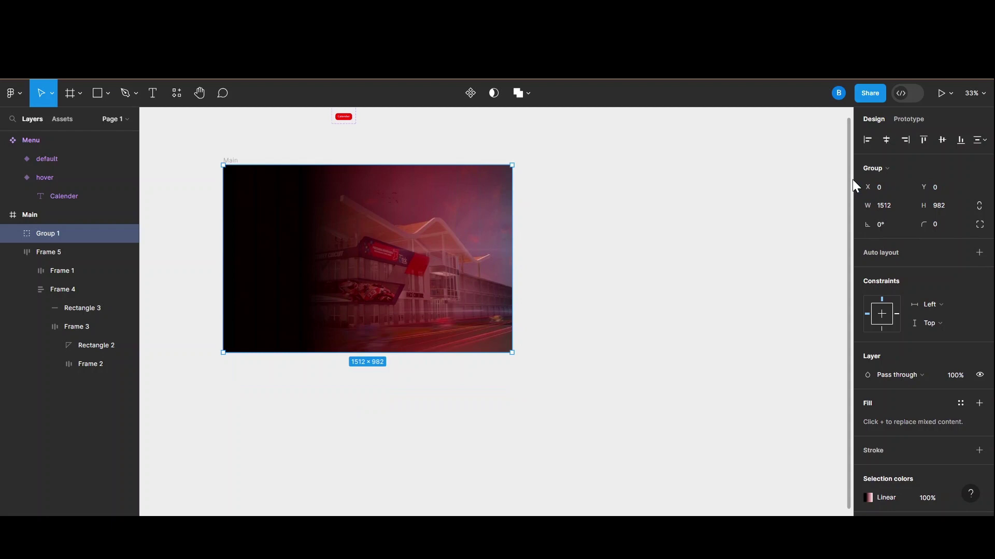
{"action": "key", "text": "ctrl+bracketleft"}
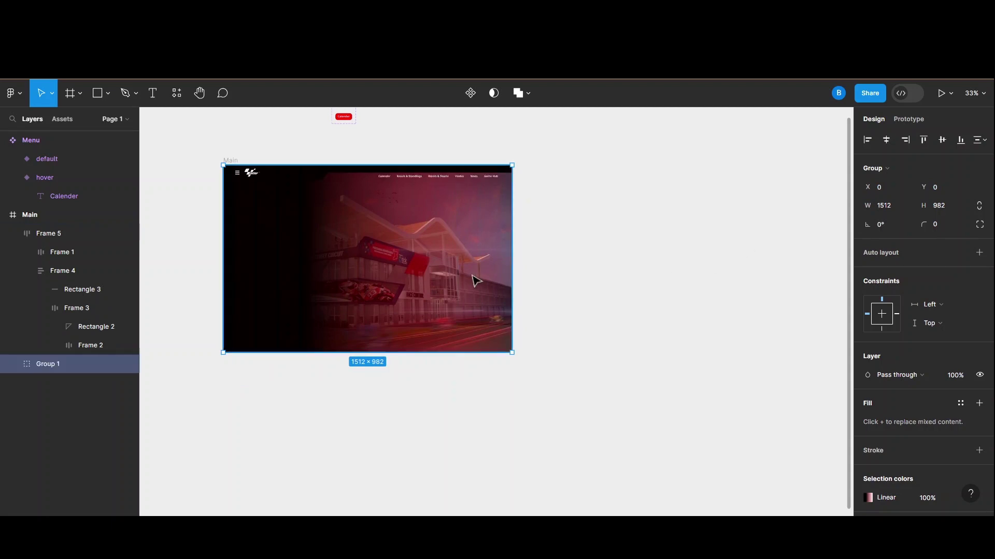
{"action": "scroll", "coordinate": [474, 280], "scroll_direction": "up", "scroll_amount": 2}
{"action": "left_click_drag", "start_coordinate": [560, 309], "coordinate": [631, 337]}
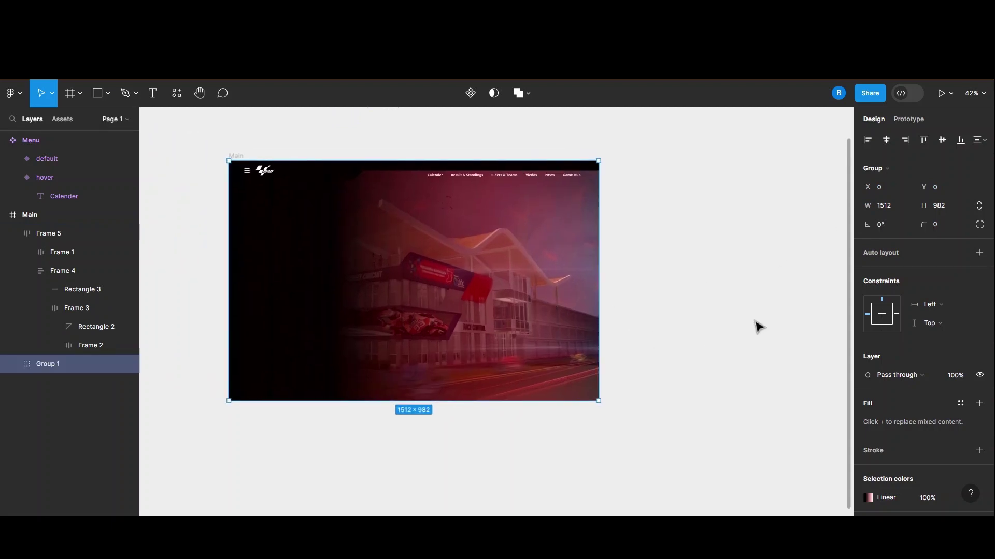
{"action": "scroll", "coordinate": [922, 428], "scroll_direction": "down", "scroll_amount": 2}
{"action": "left_click", "coordinate": [709, 386]}
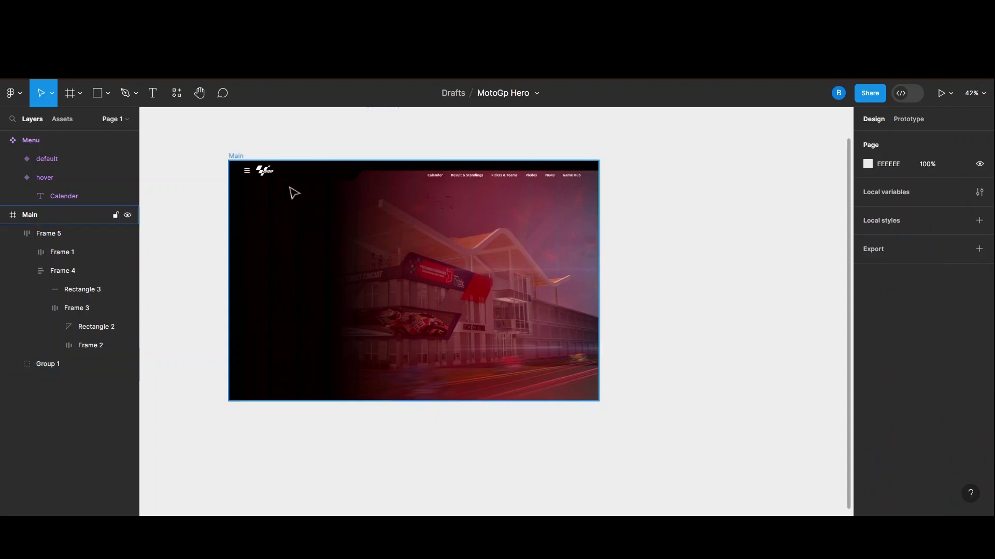
Toggle the Main frame's column grid off and on, leaving it visible
{"action": "left_click", "coordinate": [247, 165]}
{"action": "left_click", "coordinate": [961, 319]}
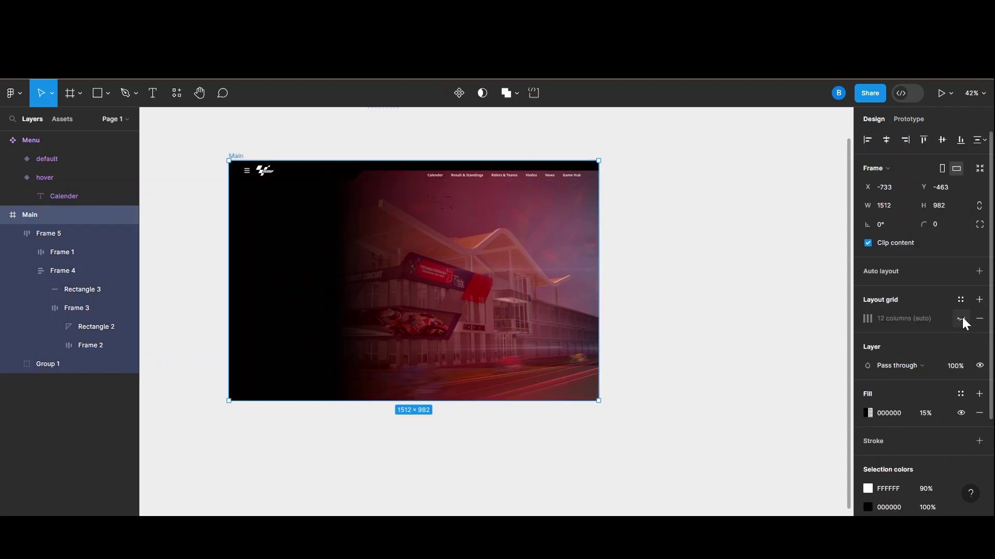
{"action": "left_click", "coordinate": [961, 319]}
{"action": "left_click", "coordinate": [962, 319]}
Rename Group 1 to 'Background' and Frame 5 to 'Header'
{"action": "double_click", "coordinate": [50, 364]}
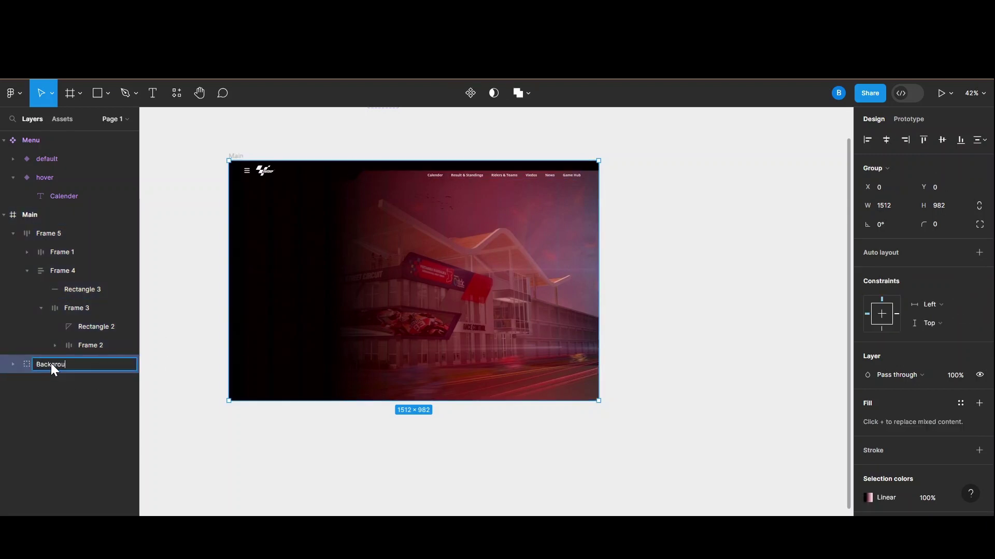
{"action": "type", "text": "nd"}
{"action": "key", "text": "Return"}
{"action": "double_click", "coordinate": [49, 234]}
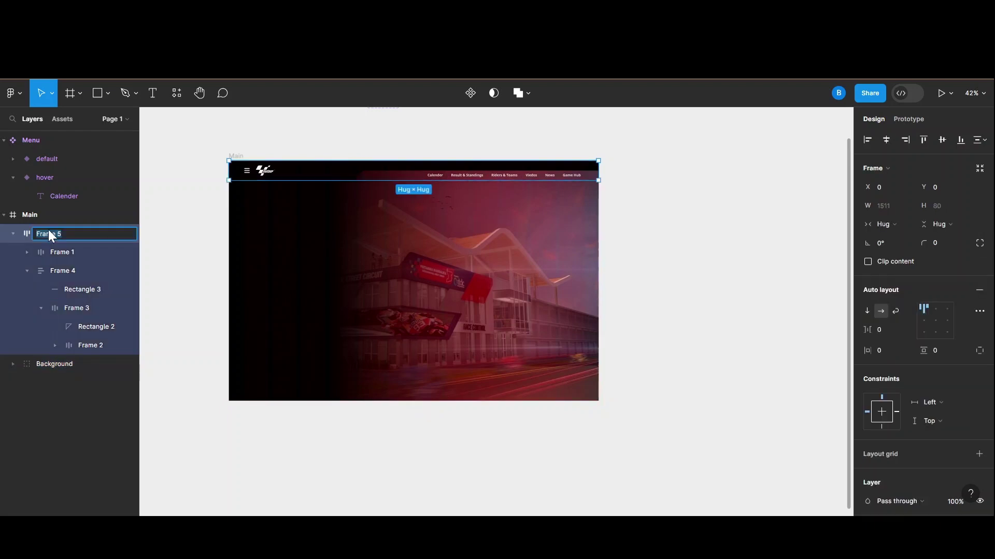
{"action": "type", "text": "Header"}
{"action": "key", "text": "Return"}
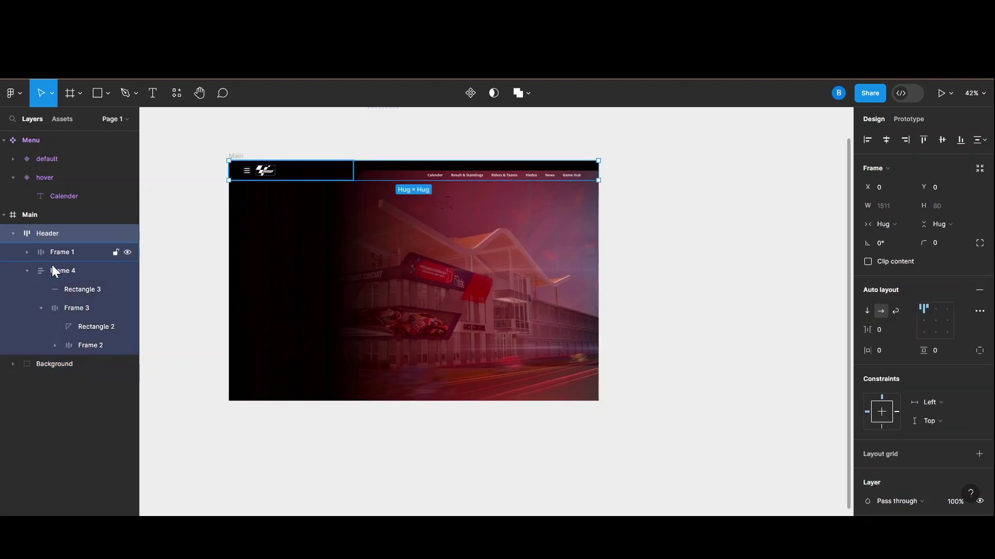
Try widening the header's logo block to 548, then narrow it back
{"action": "left_click", "coordinate": [27, 271]}
{"action": "left_click", "coordinate": [48, 256]}
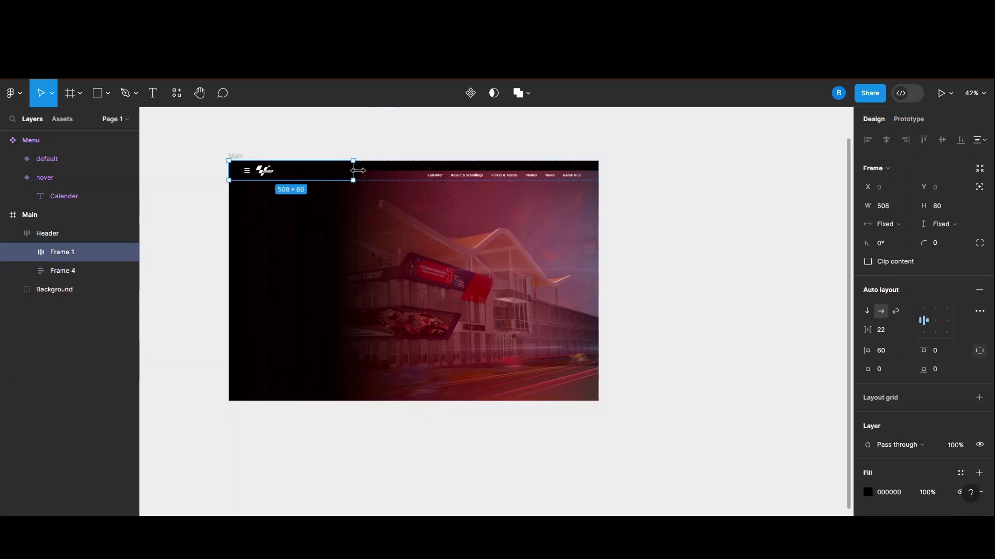
{"action": "left_click_drag", "start_coordinate": [351, 170], "coordinate": [362, 170]}
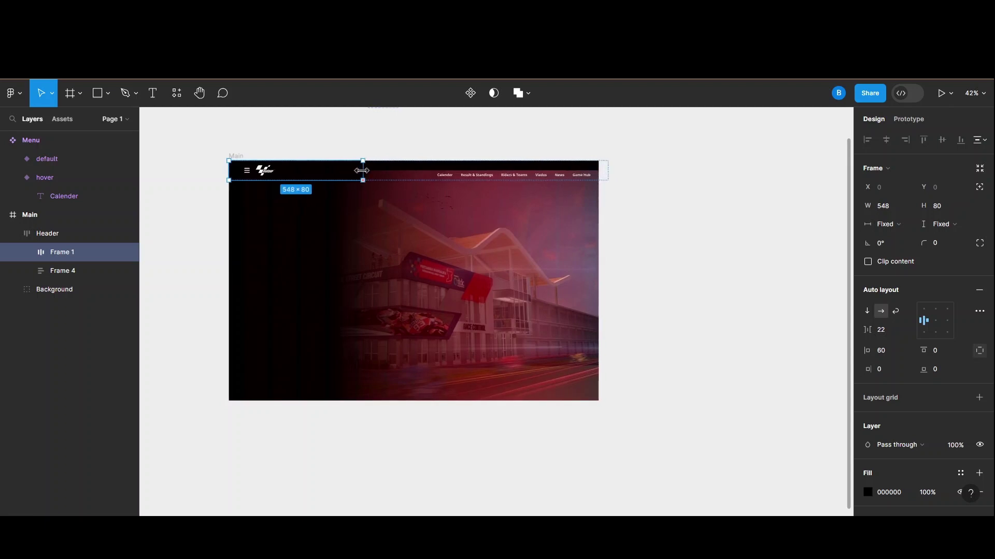
{"action": "left_click_drag", "start_coordinate": [363, 171], "coordinate": [347, 171]}
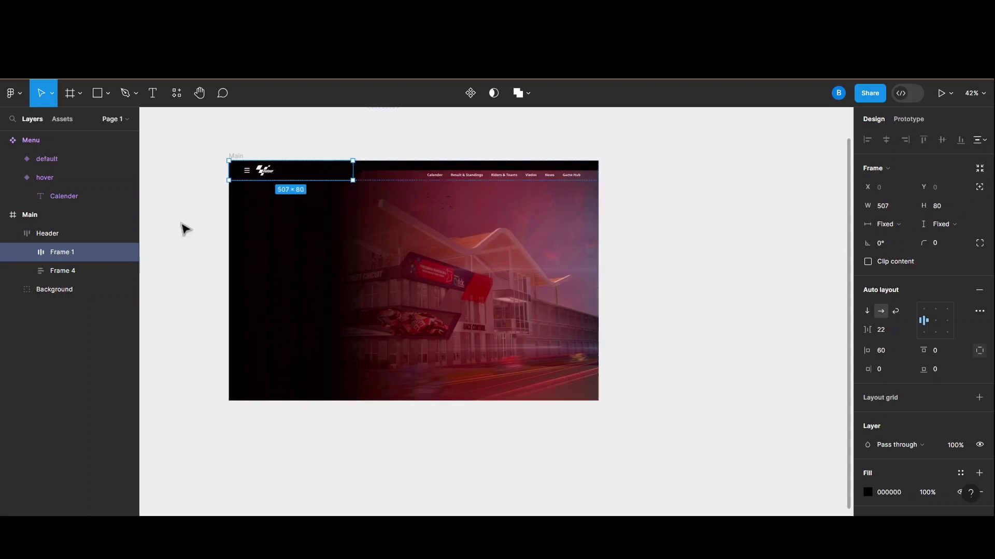
Make the navigation links container fill the header width and resize the logo block
{"action": "left_click", "coordinate": [84, 271]}
{"action": "left_click", "coordinate": [887, 224]}
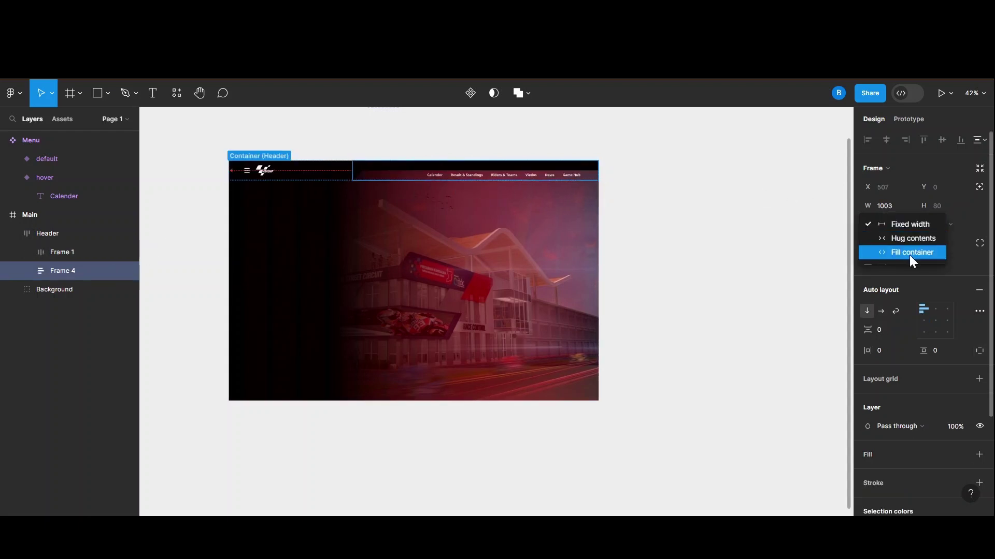
{"action": "left_click", "coordinate": [910, 254]}
{"action": "left_click", "coordinate": [342, 179]}
{"action": "left_click_drag", "start_coordinate": [353, 174], "coordinate": [390, 179]}
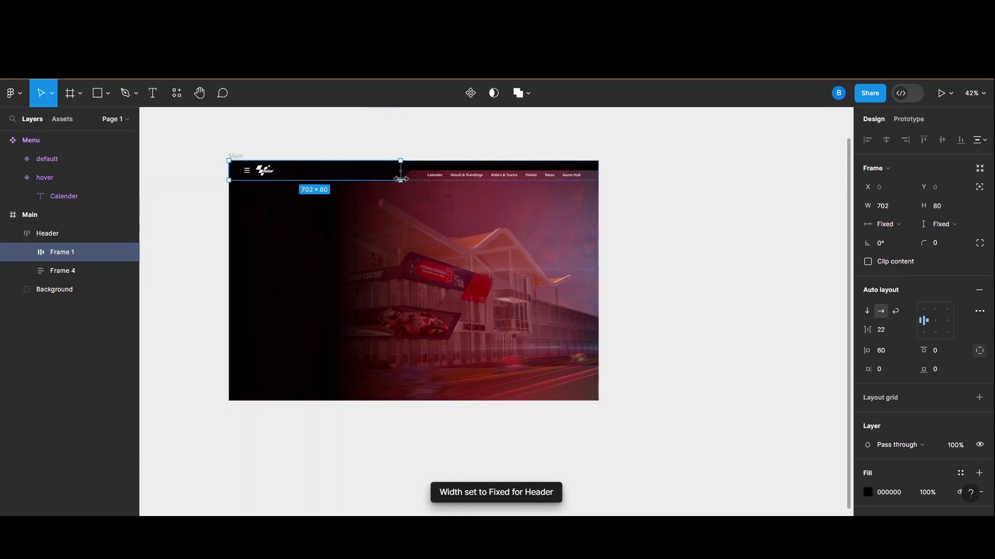
{"action": "mouse_move", "coordinate": [386, 175]}
{"action": "left_mouse_down"}
{"action": "mouse_move", "coordinate": [339, 189]}
{"action": "mouse_move", "coordinate": [361, 175]}
{"action": "mouse_move", "coordinate": [359, 189]}
{"action": "left_mouse_up"}
{"action": "scroll", "coordinate": [361, 175], "scroll_direction": "up", "scroll_amount": 5}
{"action": "scroll", "coordinate": [372, 175], "scroll_direction": "up", "scroll_amount": 3}
{"action": "scroll", "coordinate": [359, 189], "scroll_direction": "down", "scroll_amount": 5}
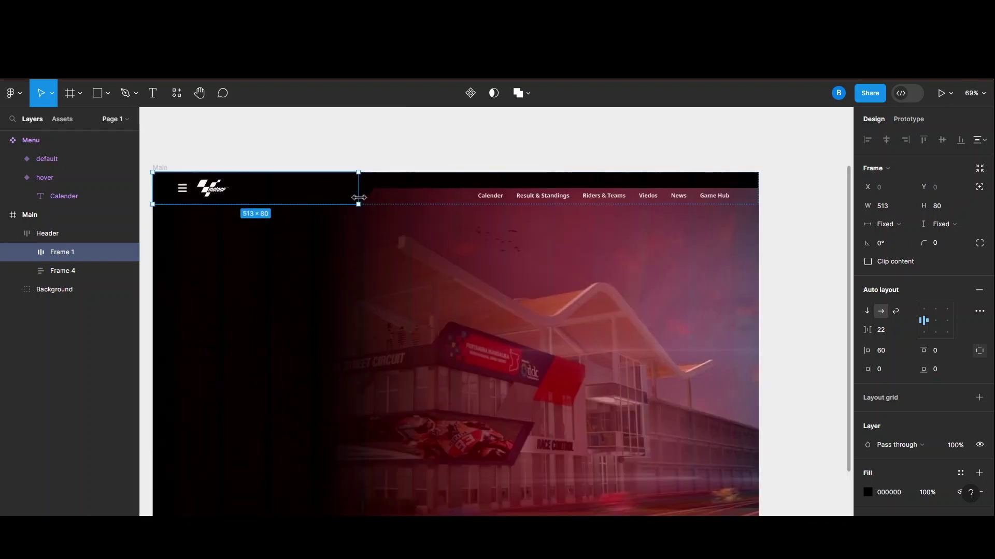
{"action": "scroll", "coordinate": [738, 244], "scroll_direction": "down", "scroll_amount": 3}
{"action": "left_click", "coordinate": [738, 244]}
Slide the Background rectangle's black gradient stop further left
{"action": "left_click", "coordinate": [644, 311]}
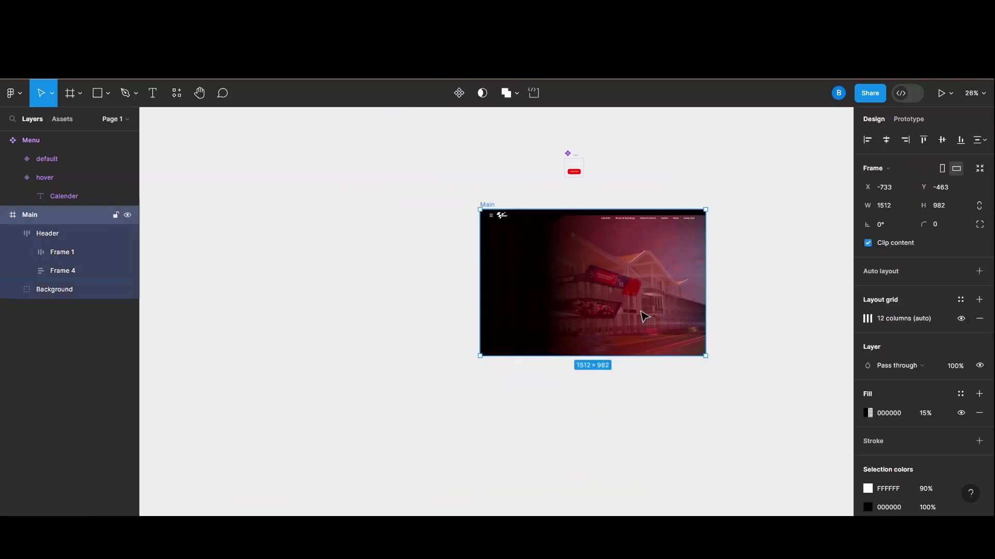
{"action": "left_click", "coordinate": [13, 290]}
{"action": "left_click", "coordinate": [52, 308]}
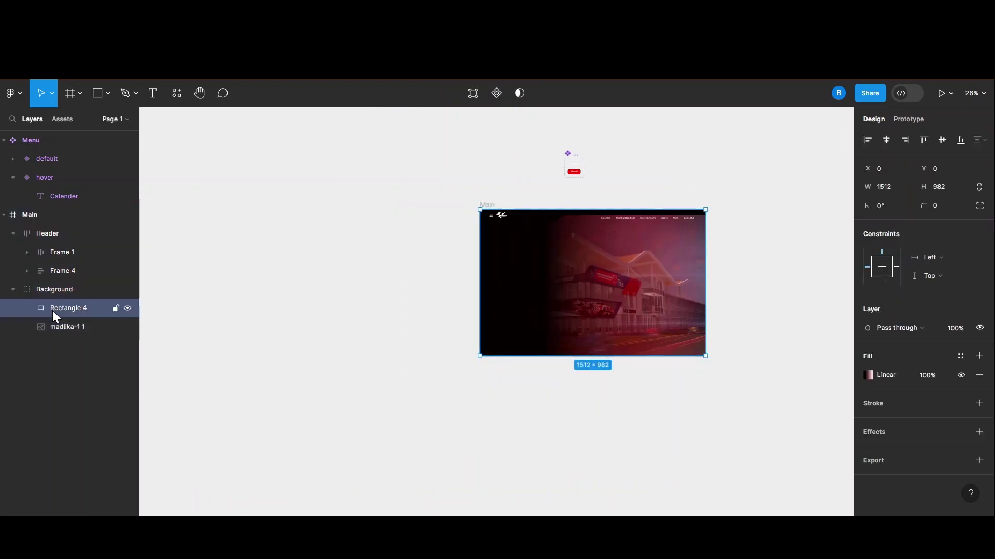
{"action": "left_click", "coordinate": [868, 375]}
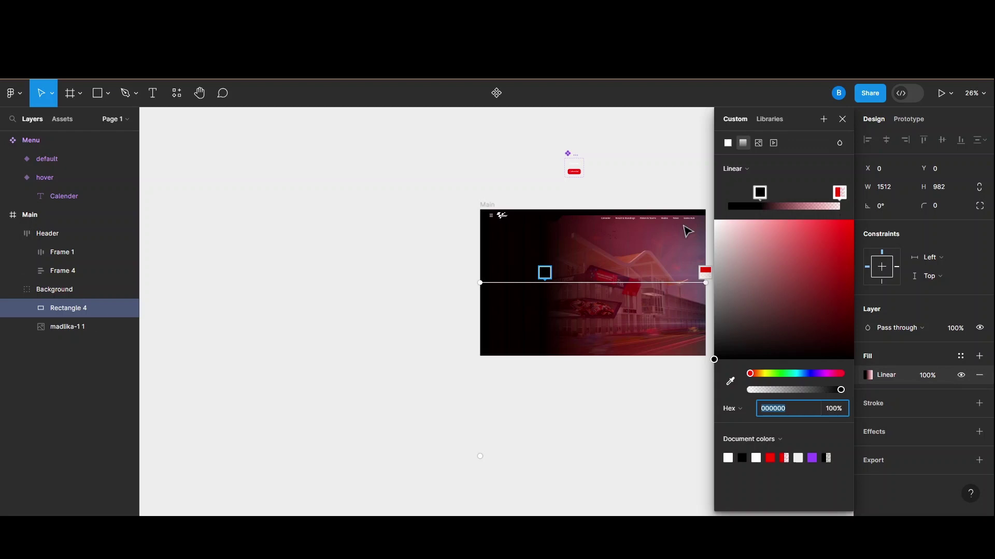
{"action": "left_click_drag", "start_coordinate": [761, 196], "coordinate": [752, 198]}
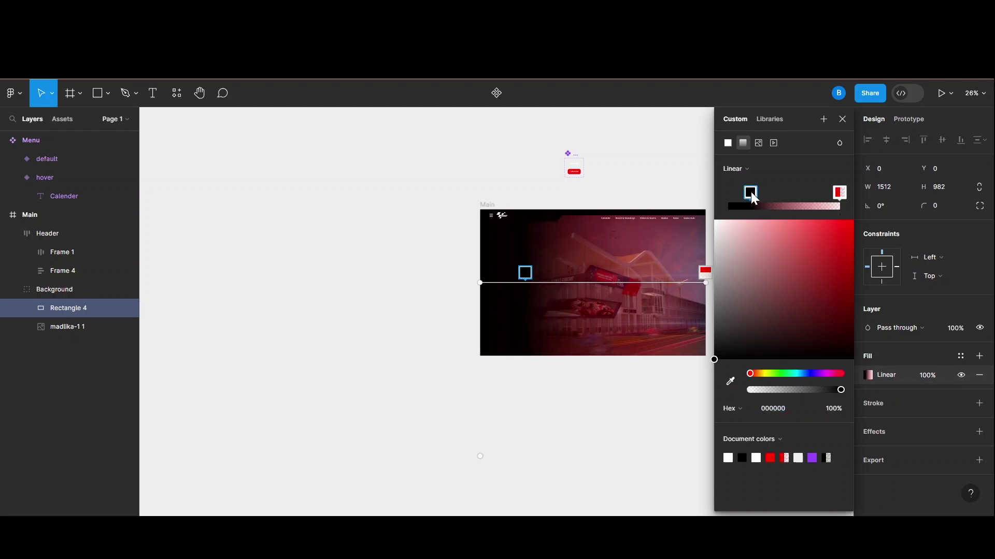
{"action": "left_click", "coordinate": [842, 118]}
{"action": "key", "text": "Escape"}
Preview the Main hero frame with Shift+Space, then close the preview
{"action": "scroll", "coordinate": [632, 294], "scroll_direction": "up", "scroll_amount": 5}
{"action": "scroll", "coordinate": [527, 294], "scroll_direction": "up", "scroll_amount": 3}
{"action": "scroll", "coordinate": [527, 294], "scroll_direction": "down", "scroll_amount": 2}
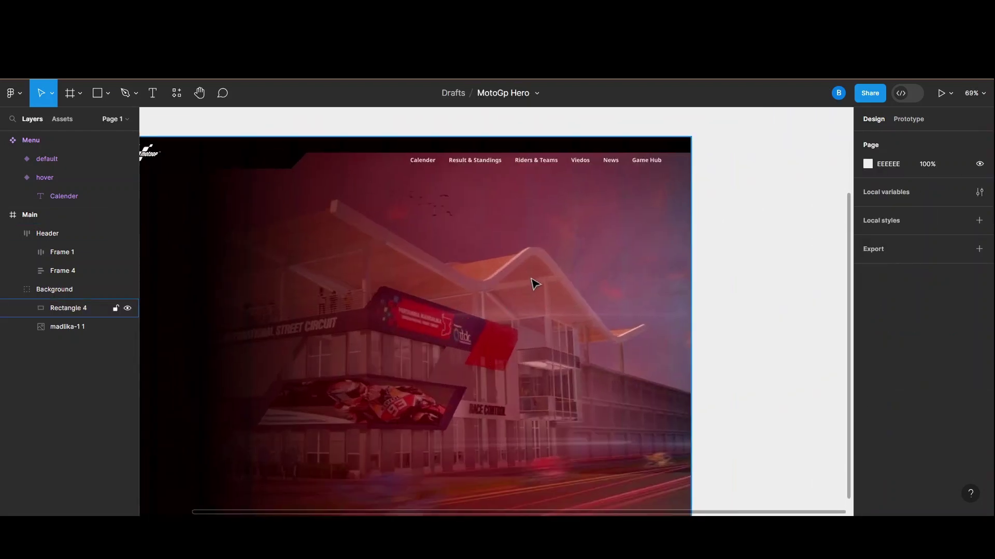
{"action": "scroll", "coordinate": [533, 282], "scroll_direction": "down", "scroll_amount": 3}
{"action": "left_click", "coordinate": [263, 188]}
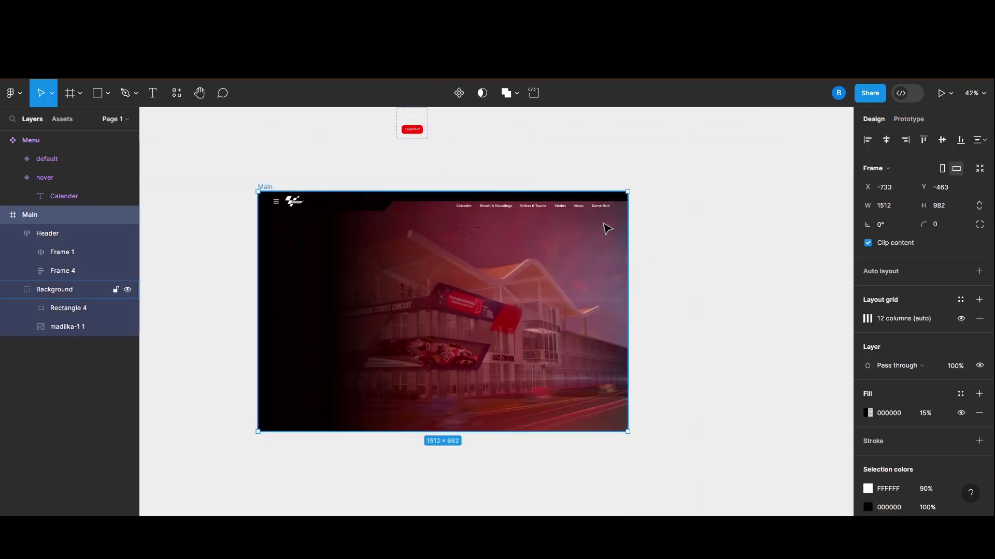
{"action": "key", "text": "shift+space"}
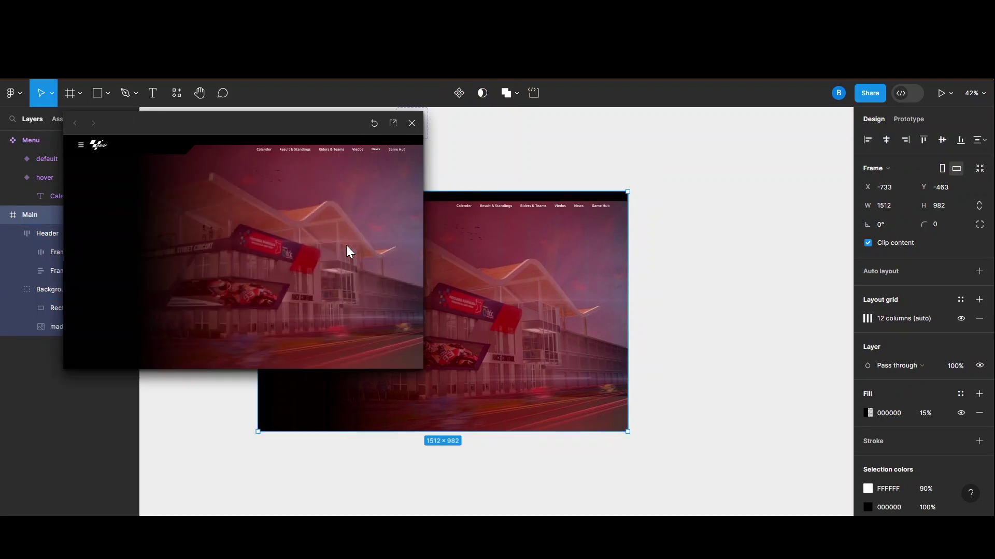
{"action": "key", "text": "shift+space"}
{"action": "left_click", "coordinate": [684, 242]}
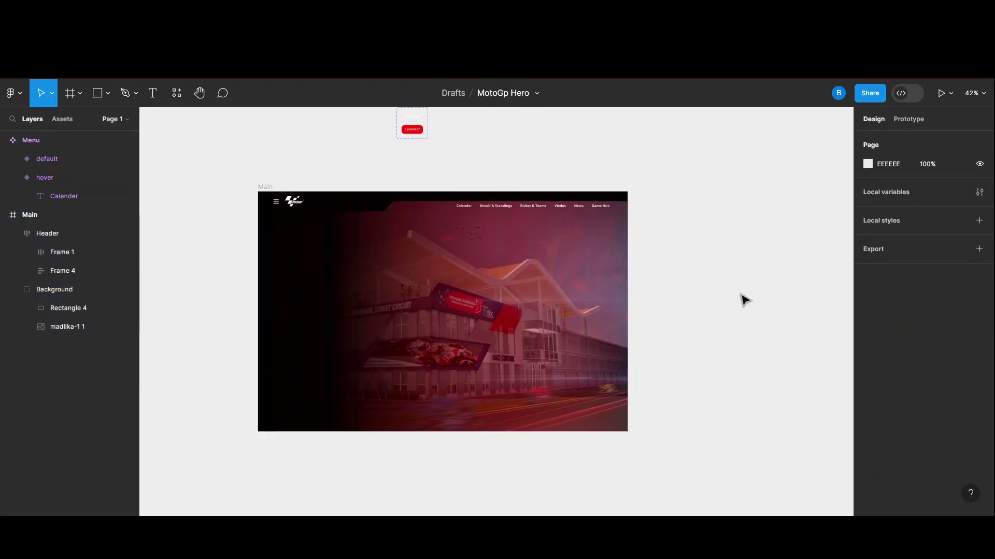
Draw a light-grey rectangle over the right side of the hero image
{"action": "scroll", "coordinate": [673, 300], "scroll_direction": "up", "scroll_amount": 3, "text": "ctrl"}
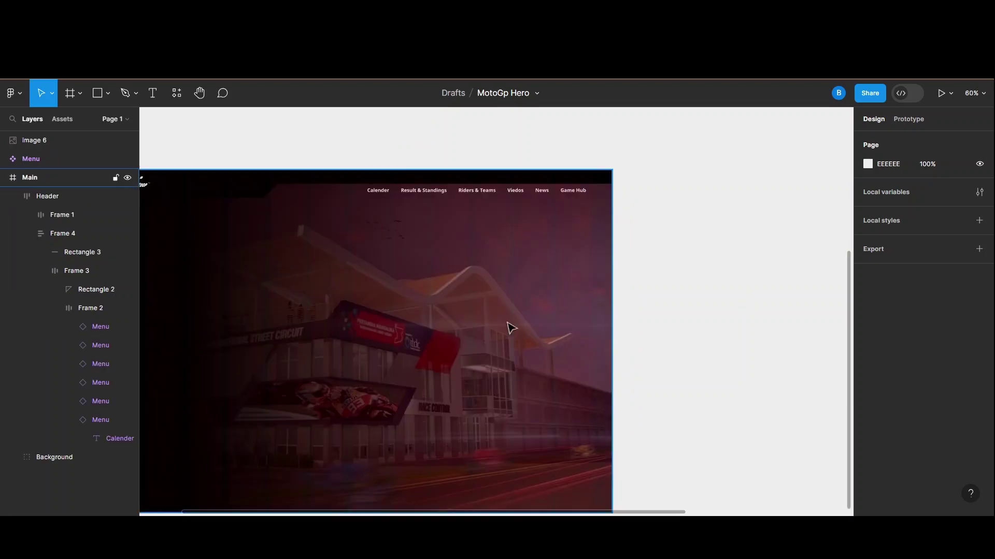
{"action": "key", "text": "r"}
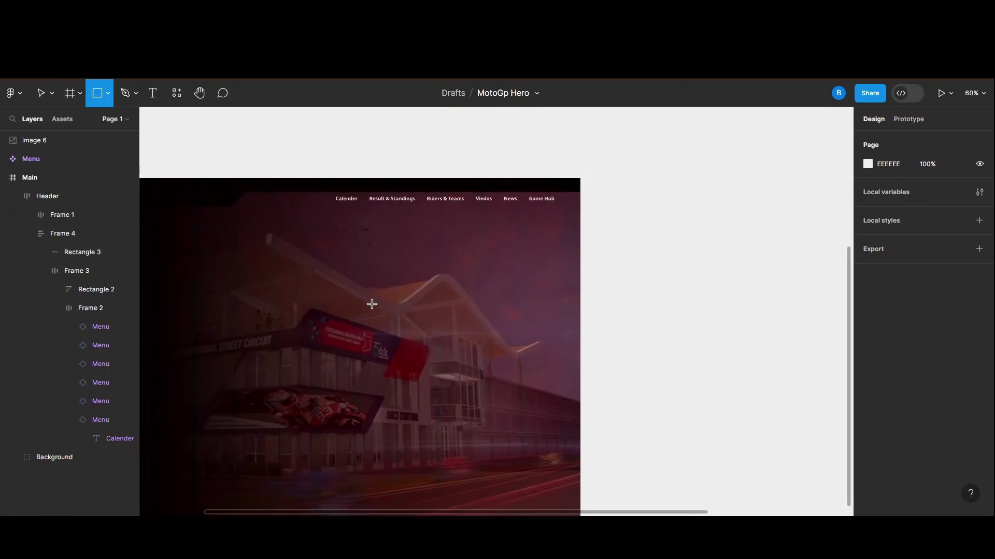
{"action": "left_click_drag", "start_coordinate": [360, 296], "coordinate": [559, 350]}
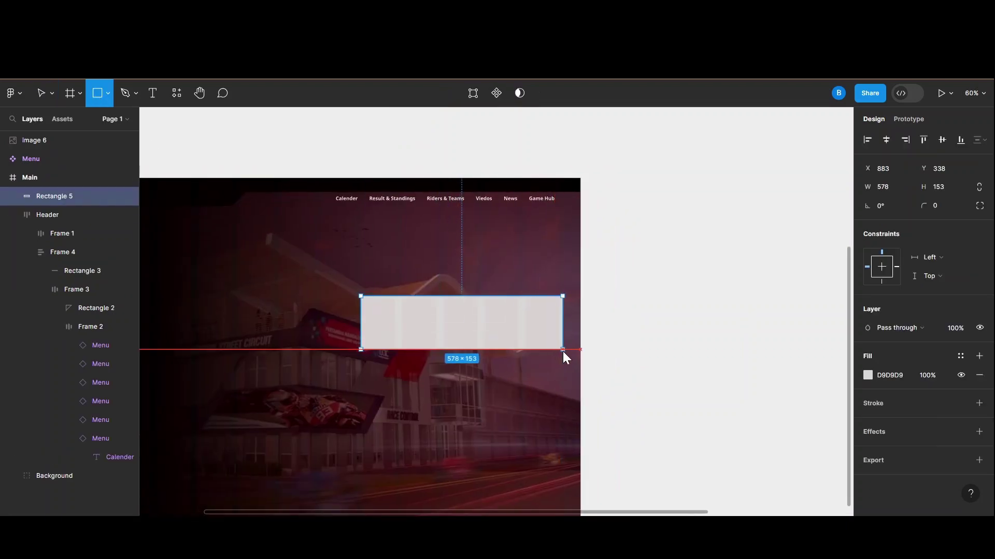
{"action": "scroll", "coordinate": [628, 342], "scroll_direction": "down", "scroll_amount": 3, "text": "ctrl"}
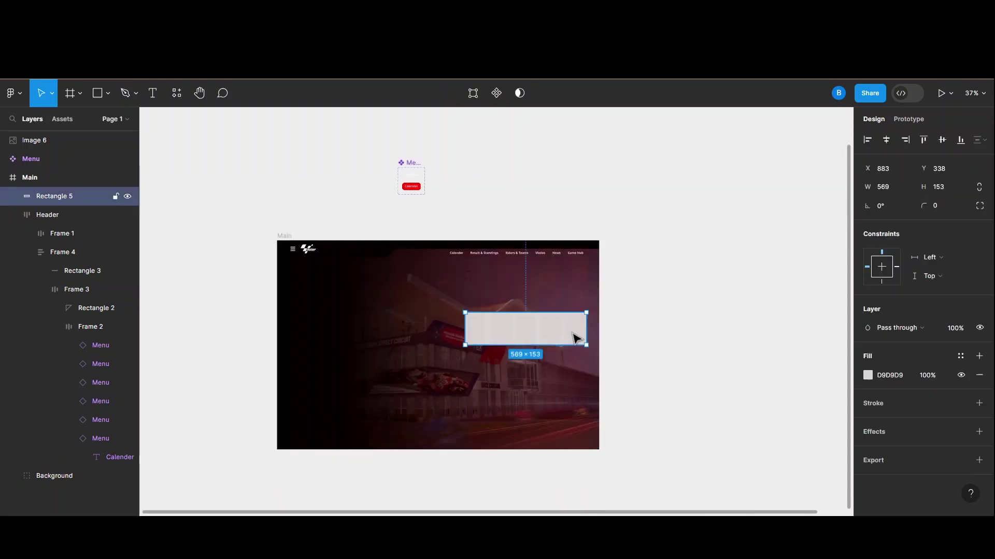
{"action": "mouse_move", "coordinate": [557, 345]}
{"action": "left_mouse_down"}
{"action": "mouse_move", "coordinate": [557, 333]}
{"action": "mouse_move", "coordinate": [573, 356]}
{"action": "left_mouse_up"}
{"action": "key", "text": "ctrl+z"}
Resize the grey rectangle to 90 high and 532 wide
{"action": "scroll", "coordinate": [570, 325], "scroll_direction": "up", "scroll_amount": 3, "text": "ctrl"}
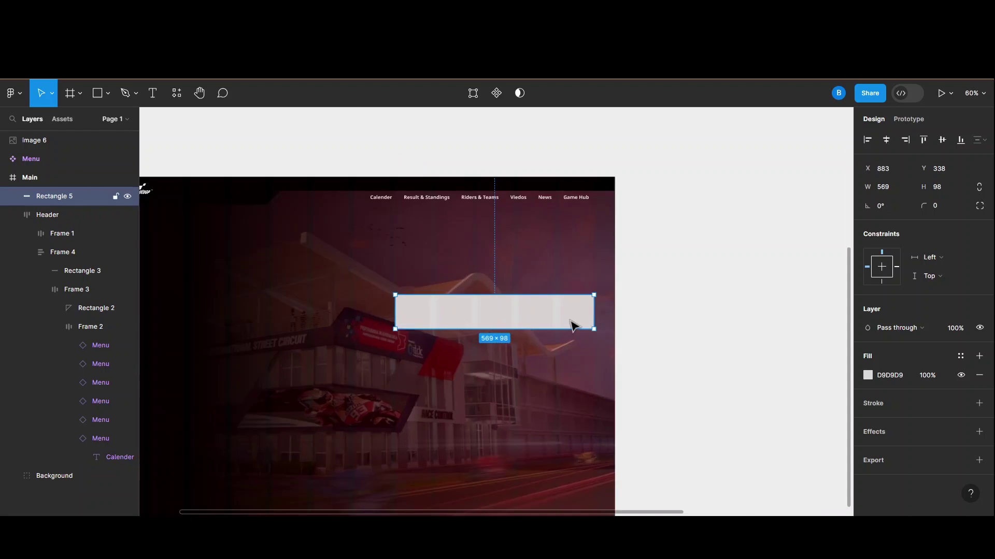
{"action": "left_click", "coordinate": [927, 190]}
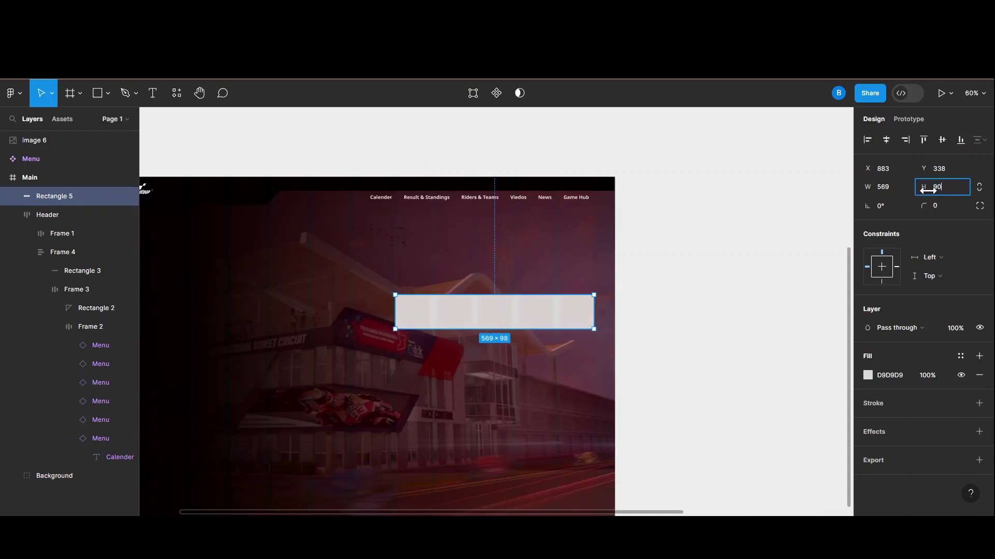
{"action": "key", "text": "Return"}
{"action": "scroll", "coordinate": [388, 319], "scroll_direction": "up", "scroll_amount": 5, "text": "ctrl"}
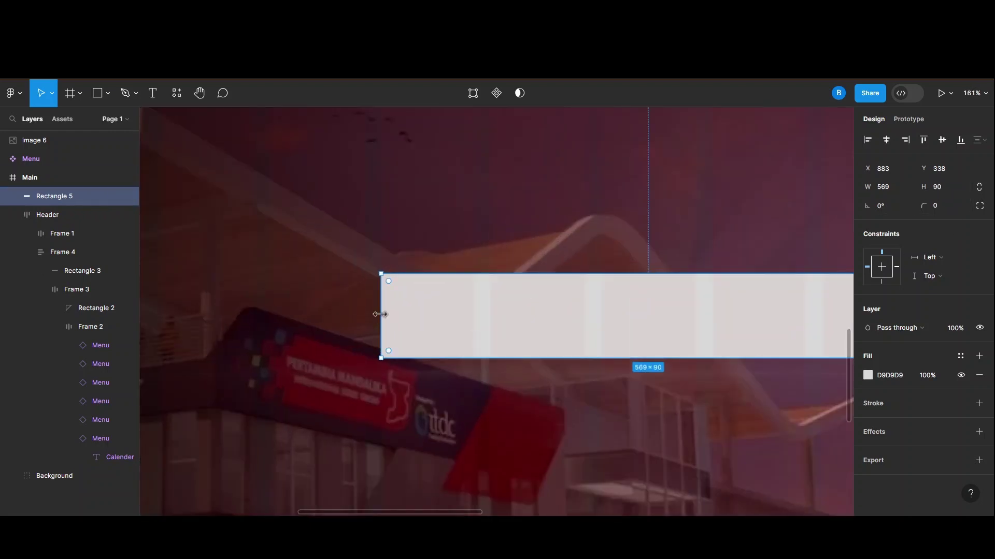
{"action": "left_click_drag", "start_coordinate": [380, 314], "coordinate": [416, 314]}
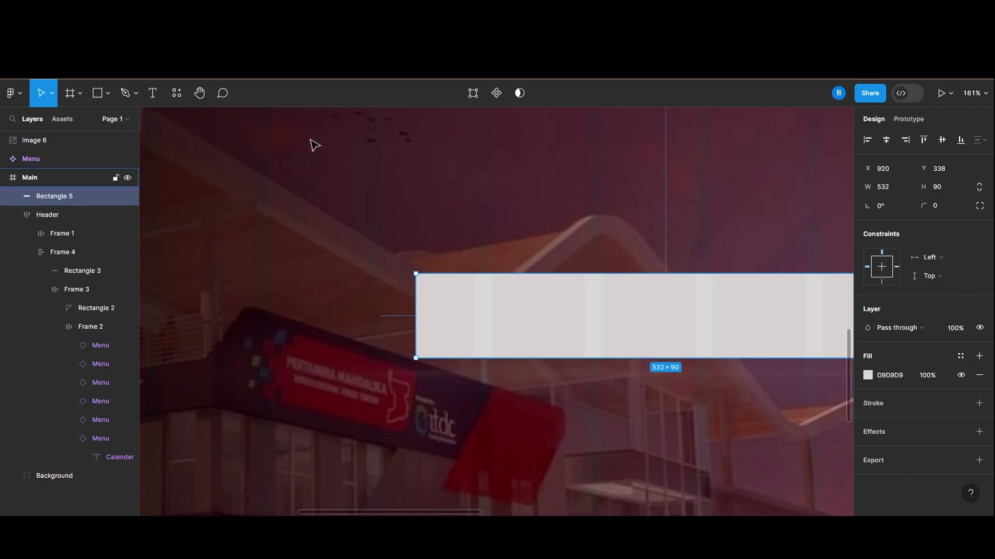
{"action": "left_click", "coordinate": [99, 95]}
Draw a thin rectangle at the grey bar's lower left, 16 high
{"action": "left_click_drag", "start_coordinate": [382, 348], "coordinate": [461, 357]}
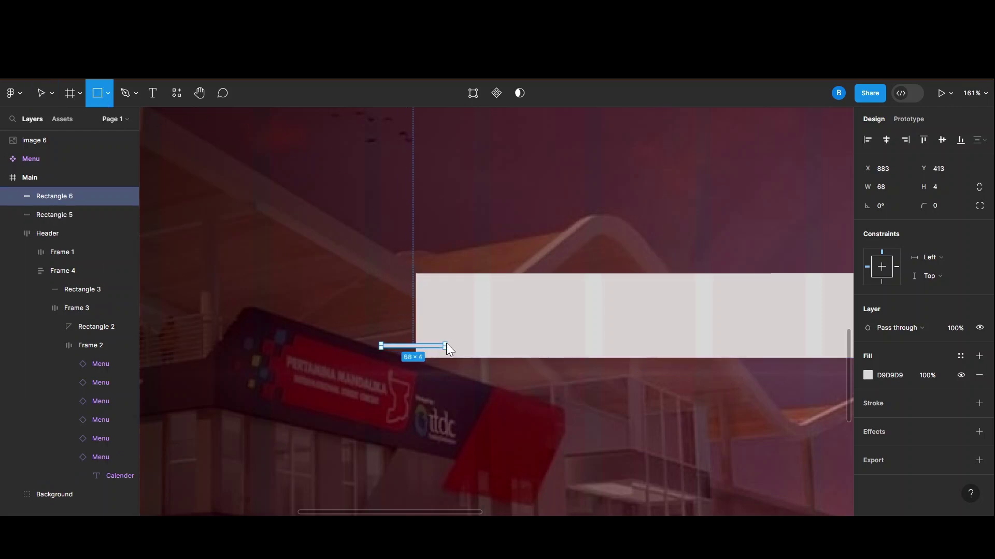
{"action": "left_click", "coordinate": [914, 188]}
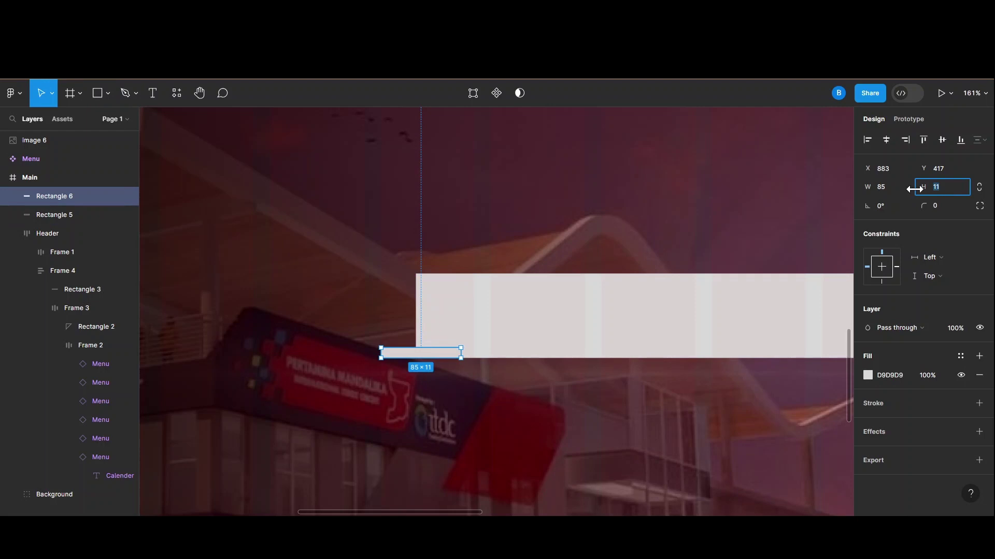
{"action": "type", "text": "6"}
{"action": "key", "text": "Return"}
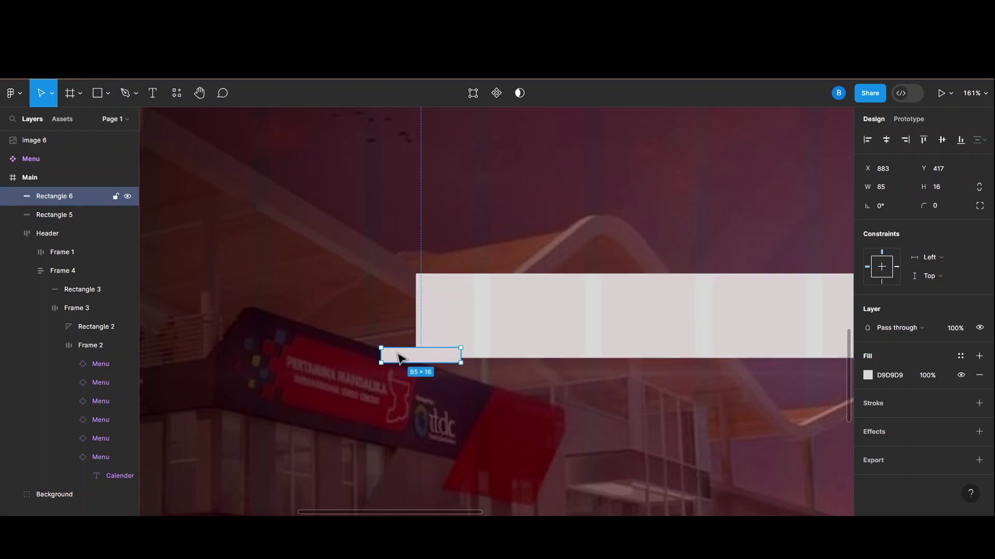
Round only the tab's top-left corner, with a radius of 16
{"action": "left_click", "coordinate": [916, 205]}
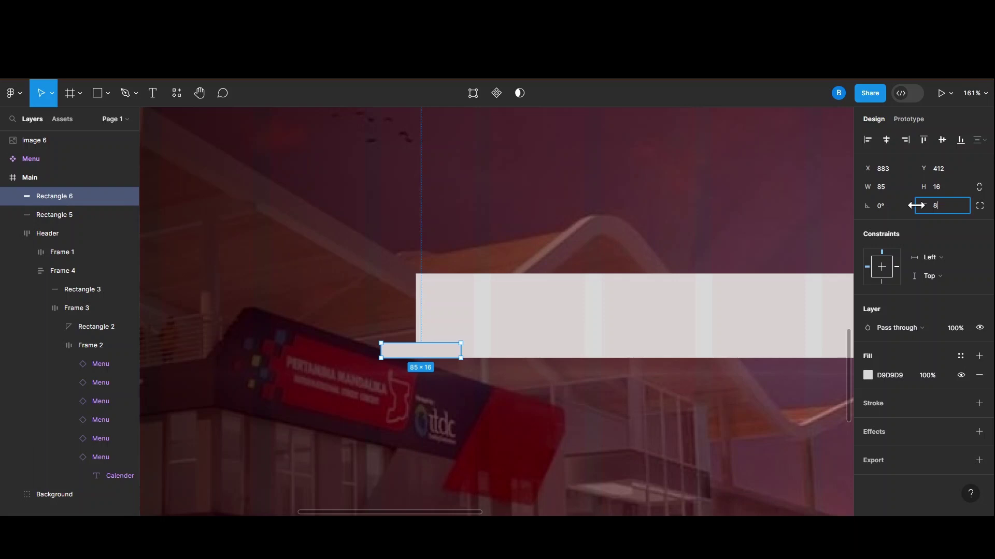
{"action": "left_click", "coordinate": [979, 207]}
{"action": "left_click", "coordinate": [746, 234]}
{"action": "type", "text": "12"}
{"action": "key", "text": "Return"}
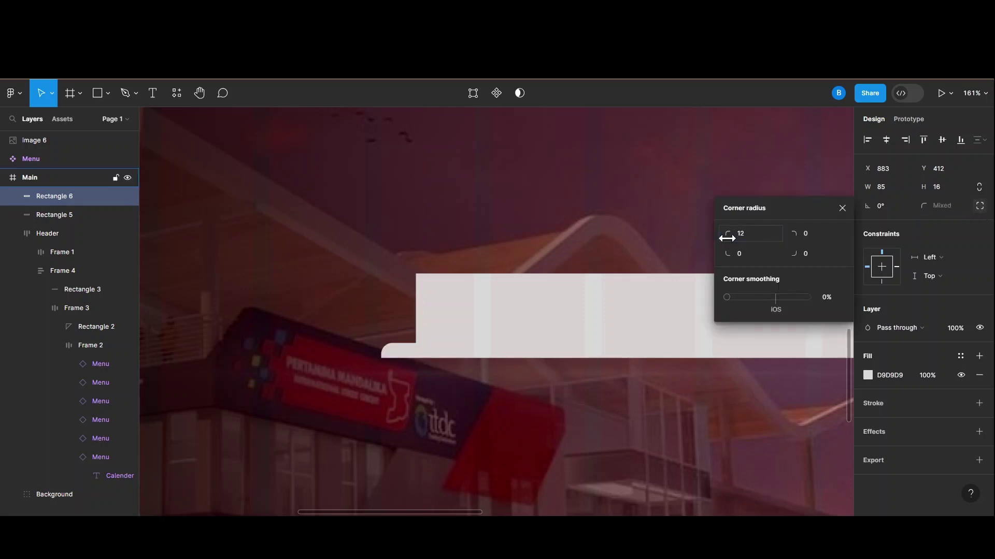
{"action": "left_click", "coordinate": [746, 234]}
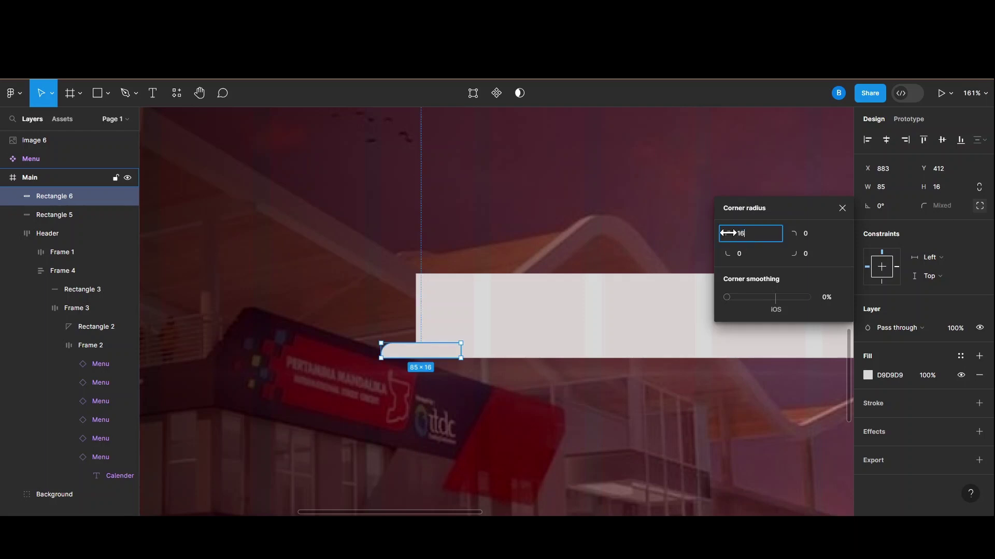
{"action": "key", "text": "Return"}
{"action": "left_click", "coordinate": [842, 208]}
{"action": "scroll", "coordinate": [655, 311], "scroll_direction": "down", "scroll_amount": 5}
Move the small tab and grey bar out of Main onto the blank canvas
{"action": "scroll", "coordinate": [665, 295], "scroll_direction": "up", "scroll_amount": 4}
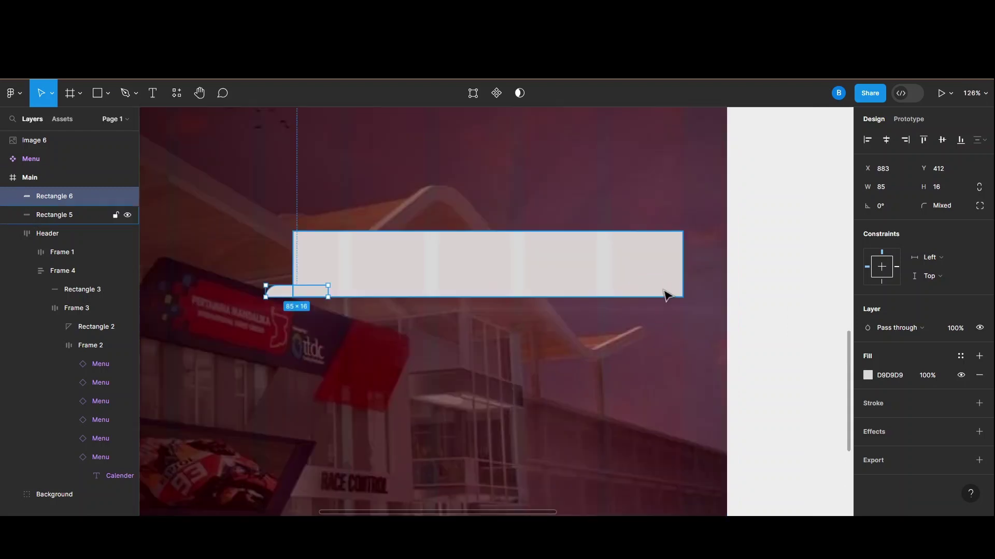
{"action": "left_click", "coordinate": [666, 295], "text": "shift"}
{"action": "scroll", "coordinate": [257, 286], "scroll_direction": "down", "scroll_amount": 2}
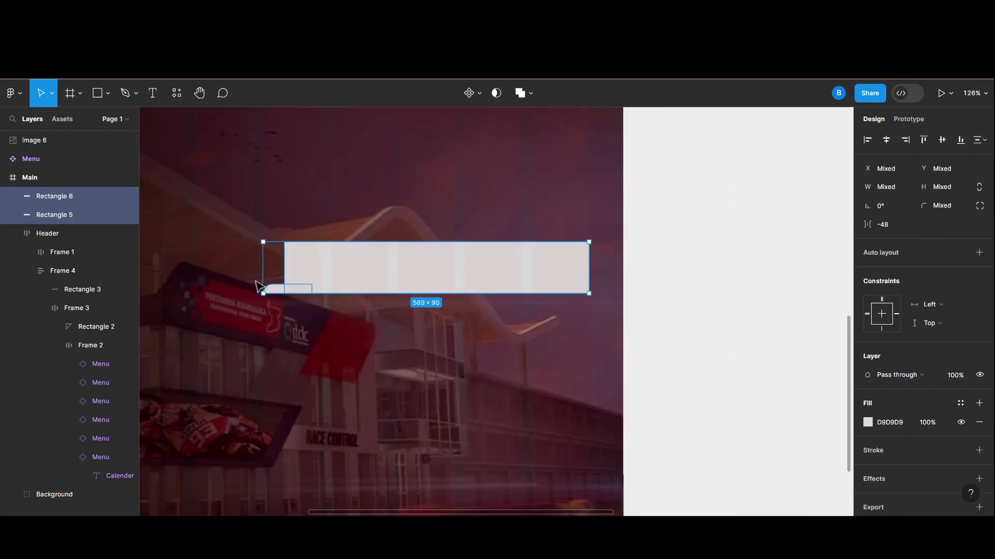
{"action": "scroll", "coordinate": [257, 286], "scroll_direction": "down", "scroll_amount": 2}
{"action": "left_click_drag", "start_coordinate": [371, 285], "coordinate": [673, 263]}
{"action": "scroll", "coordinate": [609, 309], "scroll_direction": "up", "scroll_amount": 3}
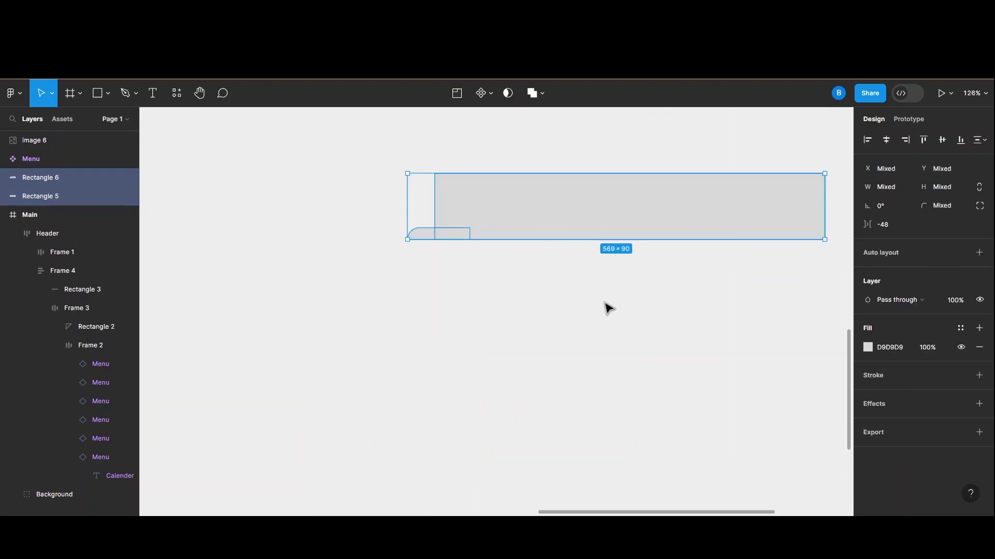
{"action": "left_click", "coordinate": [608, 308]}
Fill the small tab with red FF0000
{"action": "scroll", "coordinate": [518, 331], "scroll_direction": "up", "scroll_amount": 2}
{"action": "left_click", "coordinate": [345, 311]}
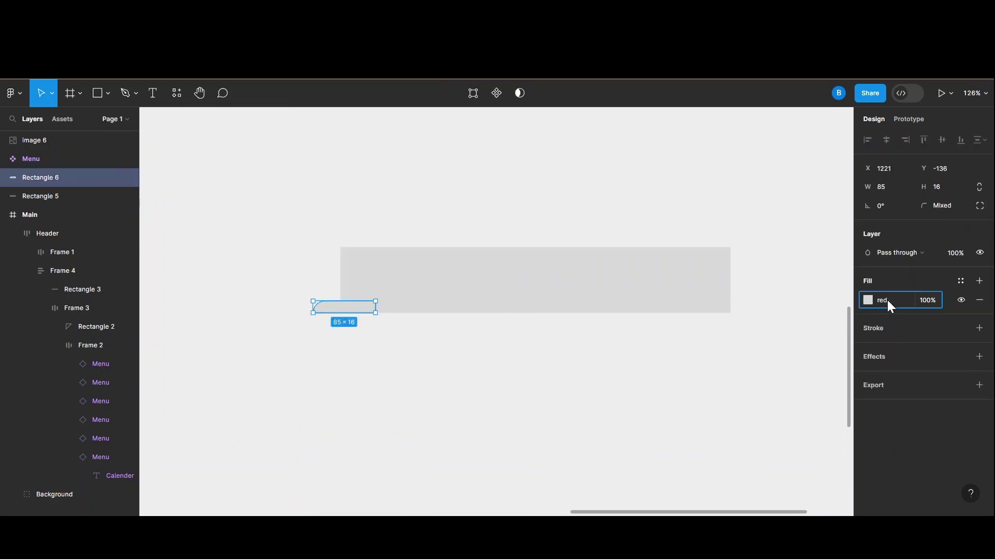
{"action": "key", "text": "Return"}
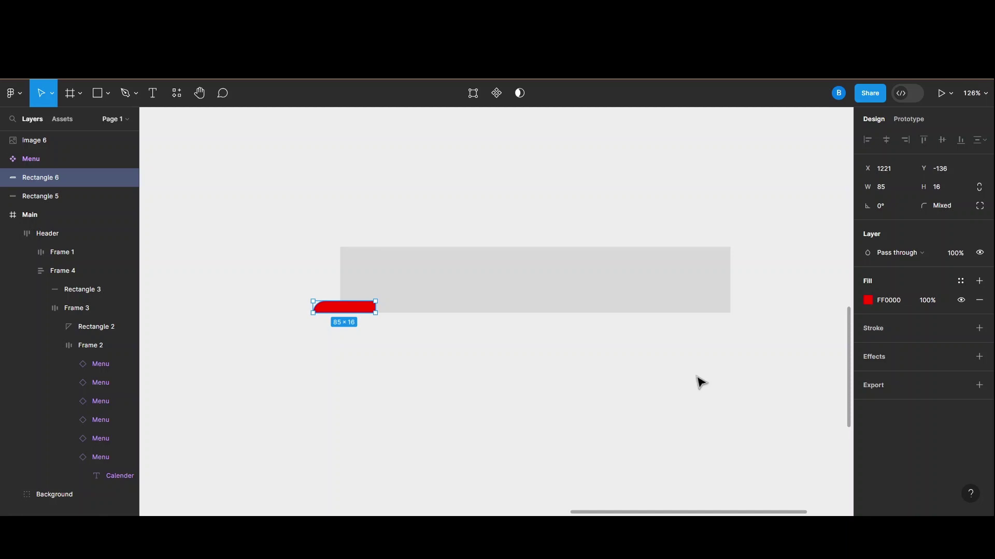
{"action": "left_click", "coordinate": [549, 278]}
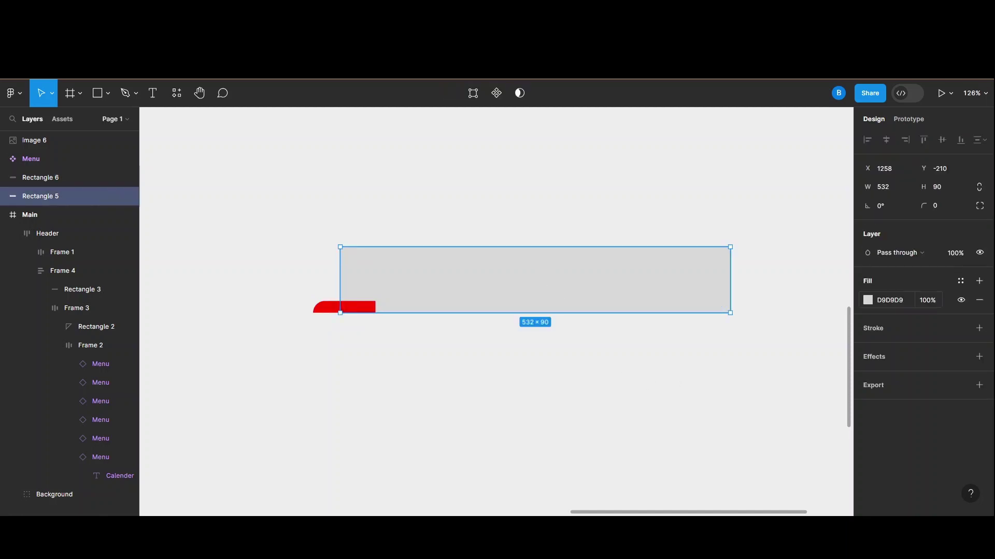
Fill the bar black 000000 and shift its top edge right into a parallelogram
{"action": "type", "text": "0"}
{"action": "key", "text": "Return"}
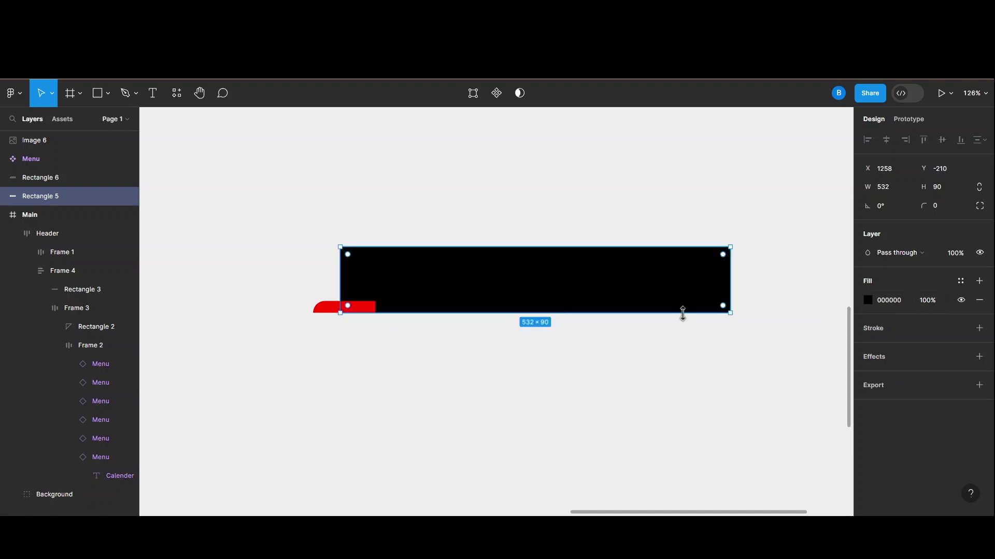
{"action": "double_click", "coordinate": [439, 270]}
{"action": "left_click_drag", "start_coordinate": [277, 188], "coordinate": [757, 250]}
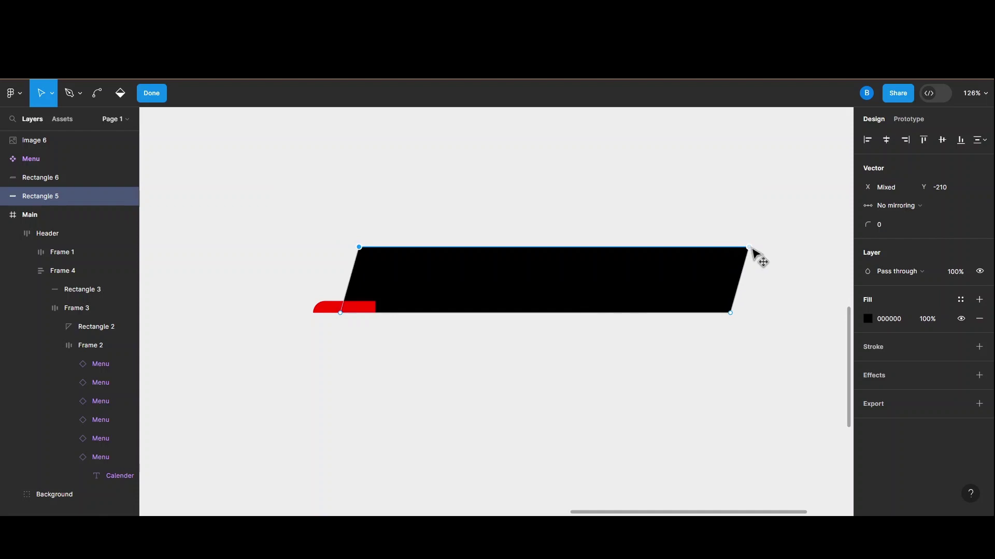
{"action": "left_click_drag", "start_coordinate": [758, 250], "coordinate": [754, 250]}
{"action": "left_click", "coordinate": [159, 94]}
Round the slanted bar's corners to a radius of 18
{"action": "left_click", "coordinate": [565, 207]}
{"action": "left_click", "coordinate": [590, 260]}
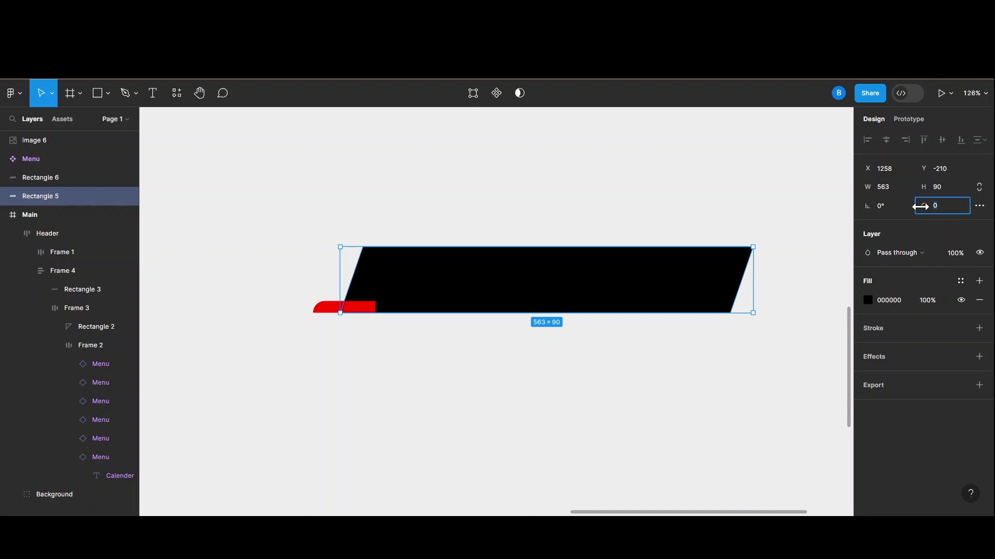
{"action": "type", "text": "18"}
{"action": "key", "text": "Return"}
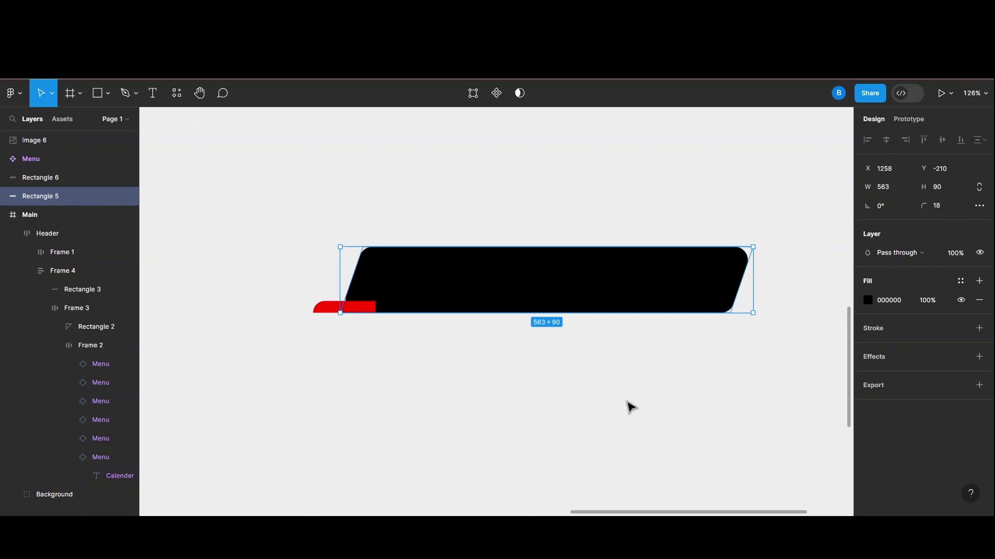
Nudge the black bar slightly left and widen the red tab to the right
{"action": "left_click", "coordinate": [544, 402]}
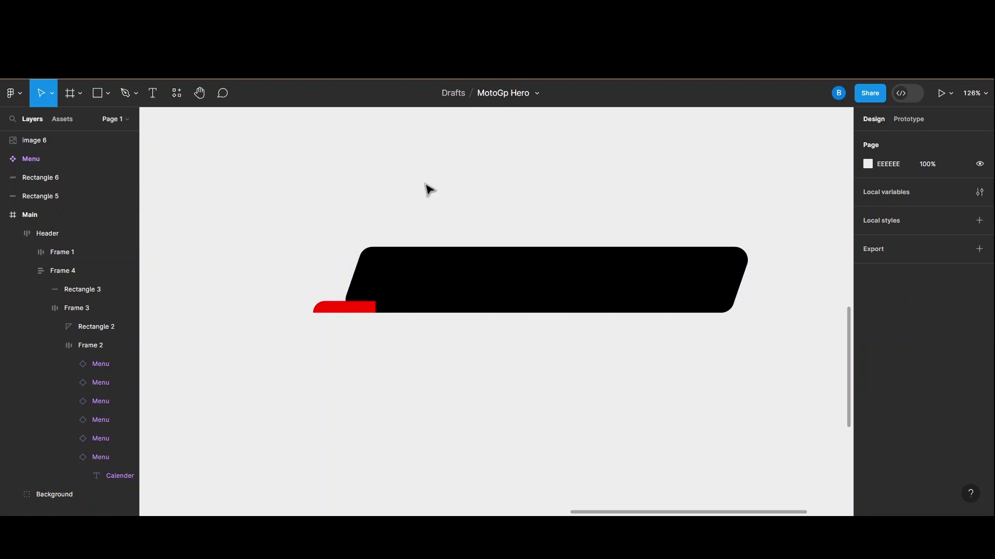
{"action": "scroll", "coordinate": [467, 373], "scroll_direction": "down", "scroll_amount": 3, "text": "ctrl"}
{"action": "left_click", "coordinate": [390, 321]}
{"action": "scroll", "coordinate": [392, 379], "scroll_direction": "up", "scroll_amount": 3}
{"action": "scroll", "coordinate": [396, 372], "scroll_direction": "down", "scroll_amount": 3}
{"action": "scroll", "coordinate": [415, 337], "scroll_direction": "up", "scroll_amount": 3, "text": "ctrl"}
{"action": "left_click_drag", "start_coordinate": [504, 305], "coordinate": [491, 304]}
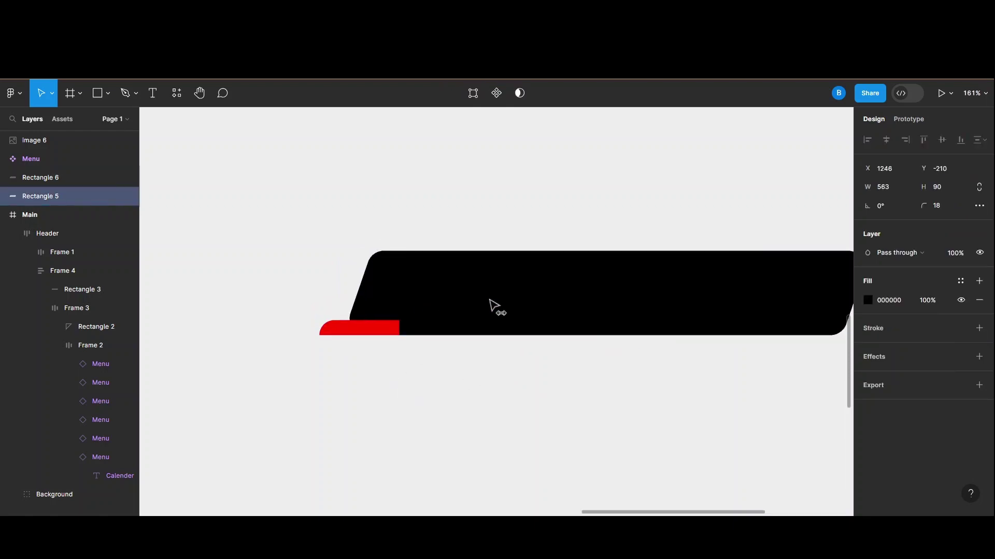
{"action": "left_click", "coordinate": [392, 334]}
{"action": "left_click_drag", "start_coordinate": [396, 328], "coordinate": [409, 327]}
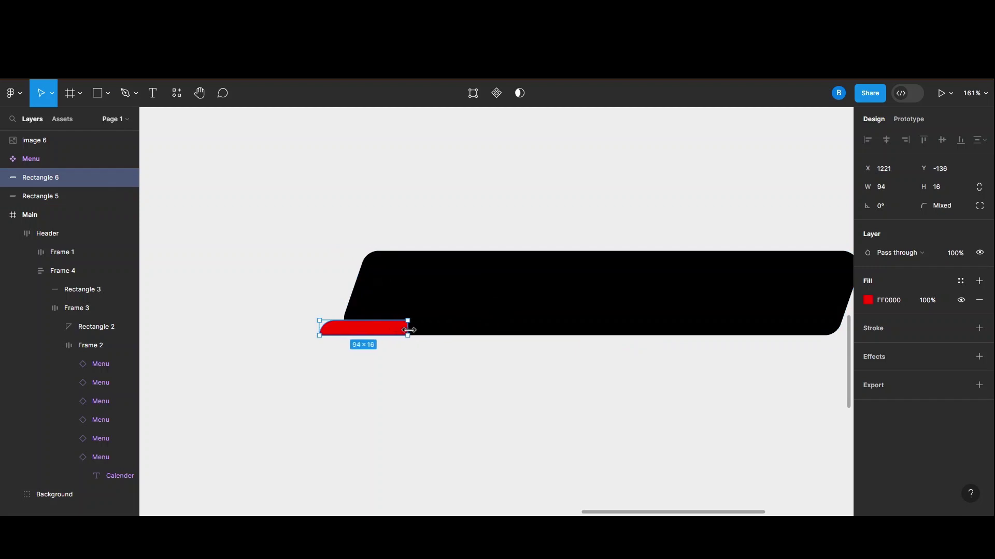
Deselect the card and pan the view back to the slanted black card
{"action": "left_click", "coordinate": [444, 337]}
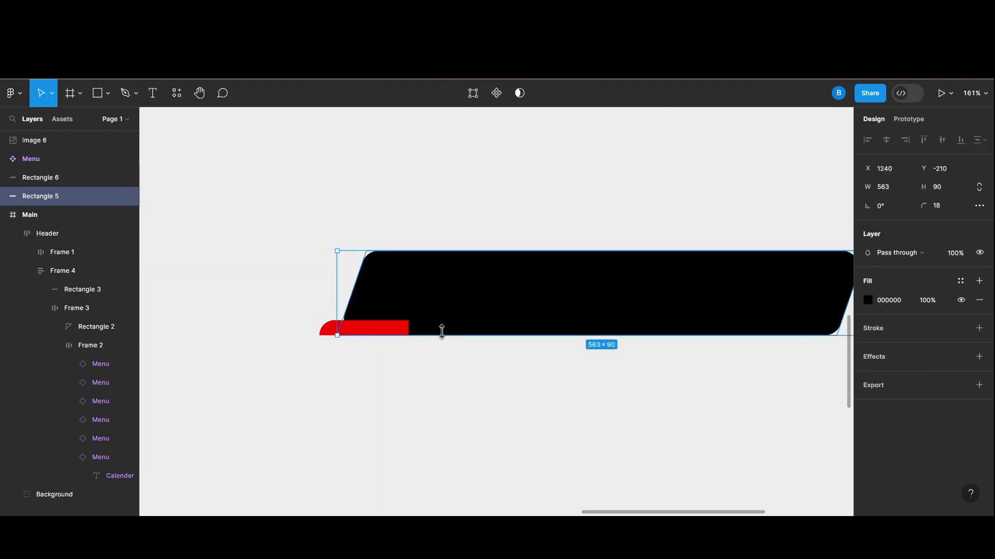
{"action": "left_click", "coordinate": [450, 383]}
{"action": "scroll", "coordinate": [466, 393], "scroll_direction": "down", "scroll_amount": 3, "text": "ctrl"}
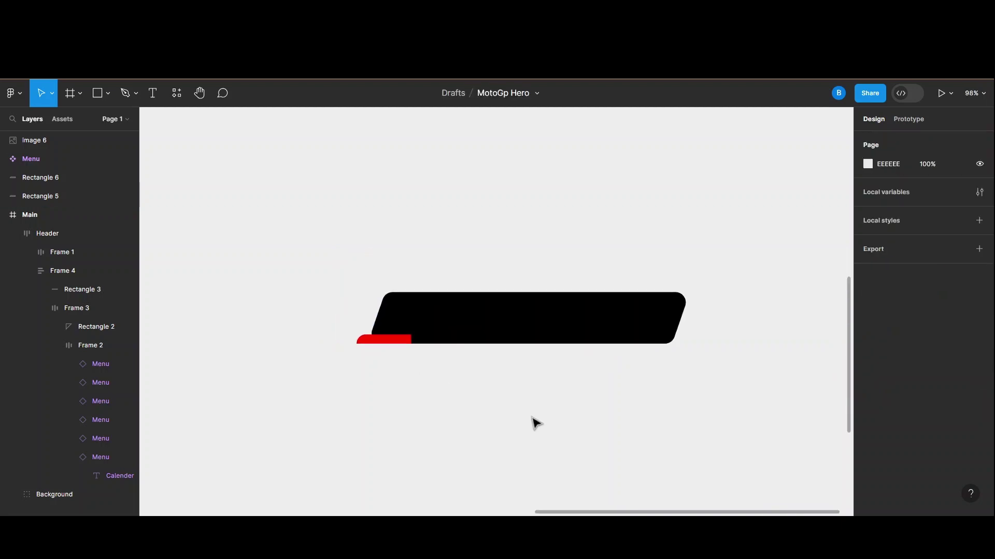
{"action": "scroll", "coordinate": [531, 414], "scroll_direction": "down", "scroll_amount": 2, "text": "ctrl"}
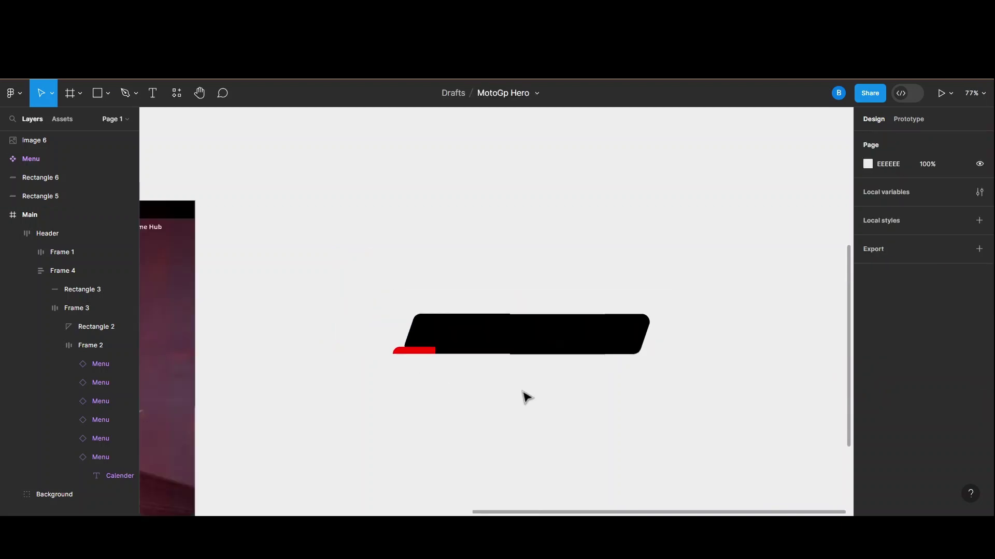
{"action": "scroll", "coordinate": [526, 397], "scroll_direction": "down", "scroll_amount": 2, "text": "ctrl"}
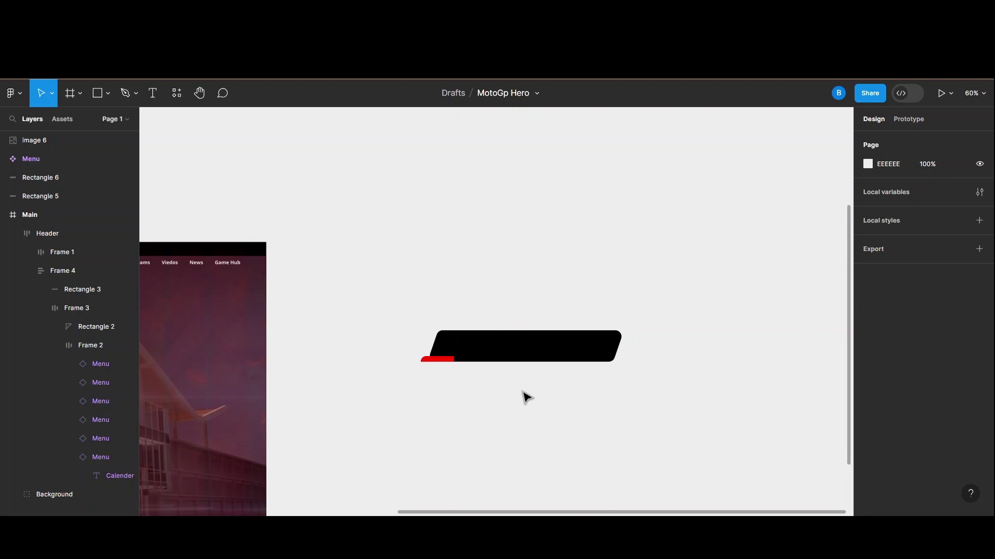
{"action": "scroll", "coordinate": [530, 386], "scroll_direction": "down", "scroll_amount": 3, "text": "ctrl"}
{"action": "scroll", "coordinate": [528, 382], "scroll_direction": "up", "scroll_amount": 1, "text": "ctrl"}
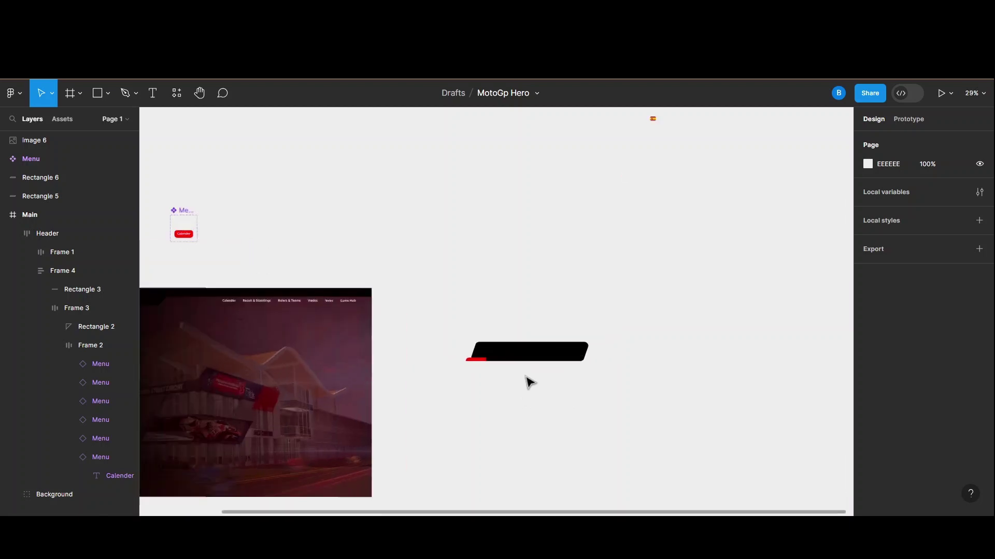
{"action": "scroll", "coordinate": [507, 385], "scroll_direction": "up", "scroll_amount": 3, "text": "ctrl"}
{"action": "left_click_drag", "start_coordinate": [483, 386], "coordinate": [416, 388]}
{"action": "scroll", "coordinate": [466, 381], "scroll_direction": "up", "scroll_amount": 2, "text": "ctrl"}
{"action": "scroll", "coordinate": [466, 381], "scroll_direction": "up", "scroll_amount": 2, "text": "ctrl"}
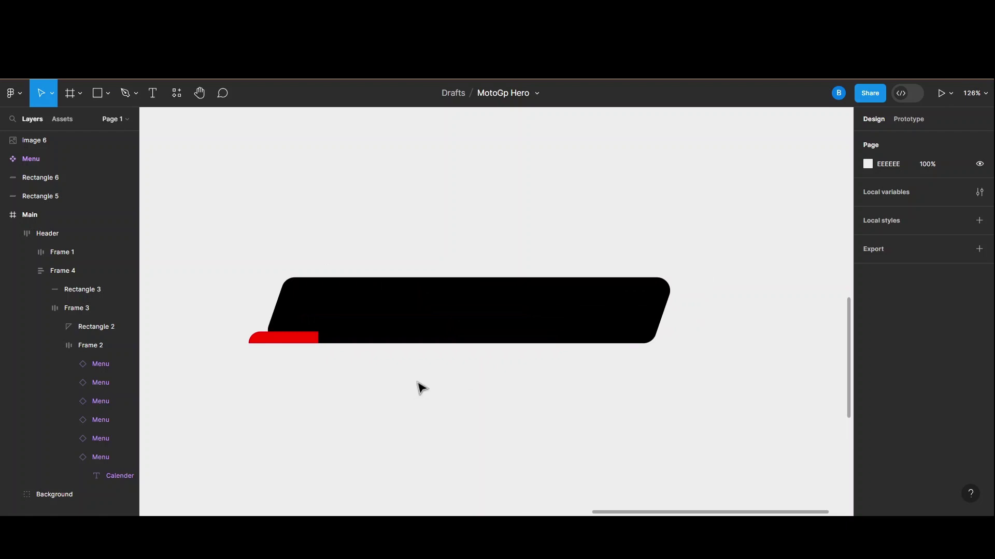
Create a new text layer reading '#FB1' above the black card
{"action": "key", "text": "t"}
{"action": "left_click", "coordinate": [429, 217]}
{"action": "type", "text": "#F"}
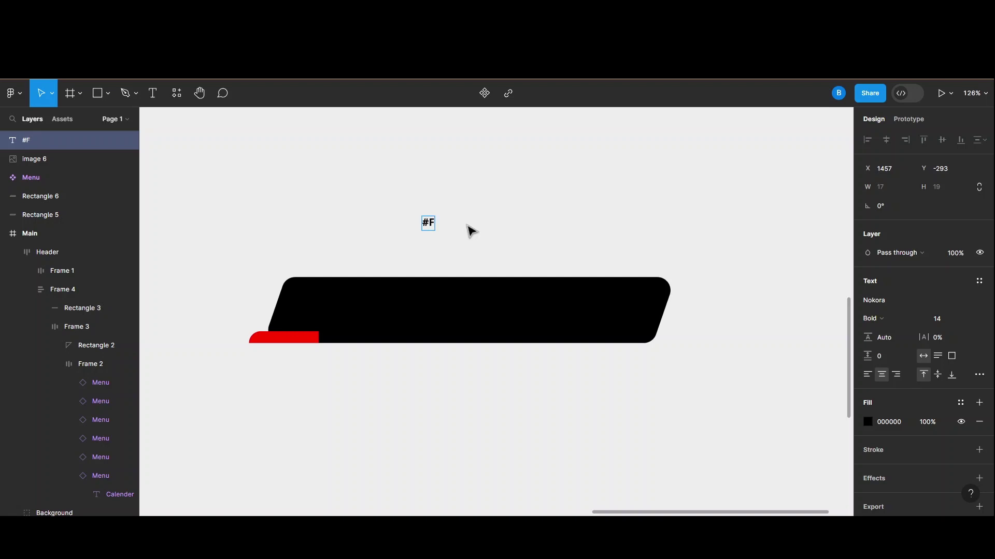
{"action": "type", "text": "B1"}
{"action": "key", "text": "Escape"}
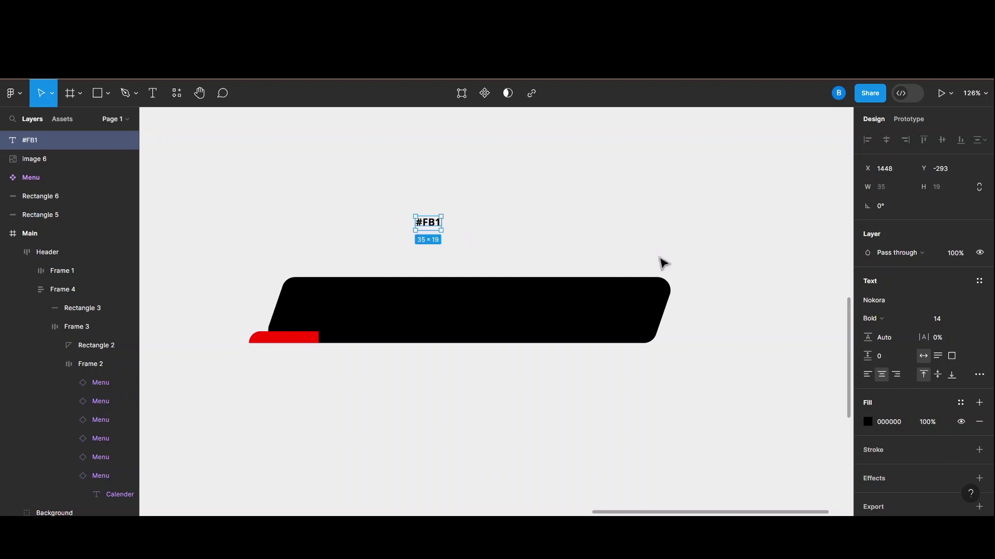
Set the #FB1 label's font to Odor Mean Chey at size 24
{"action": "left_click", "coordinate": [883, 301]}
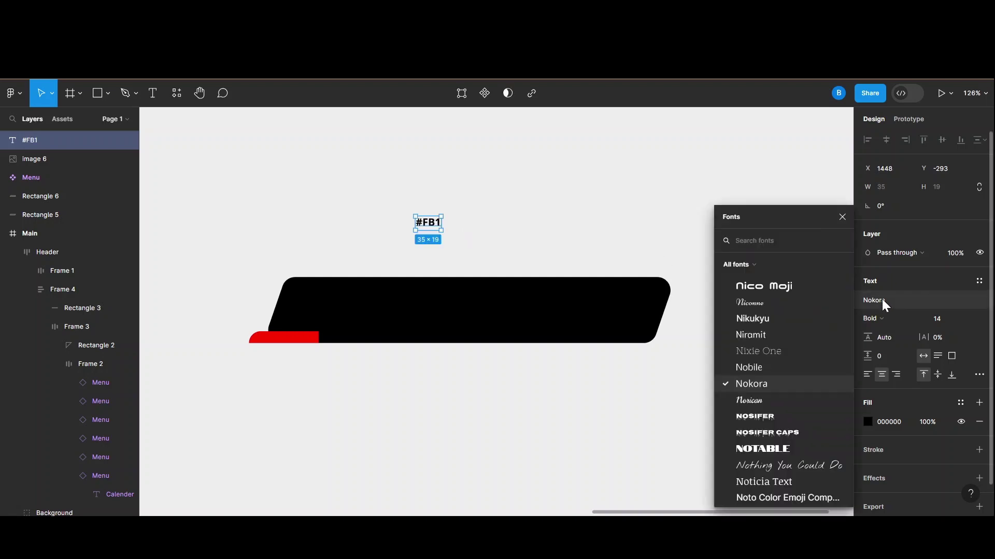
{"action": "type", "text": "no"}
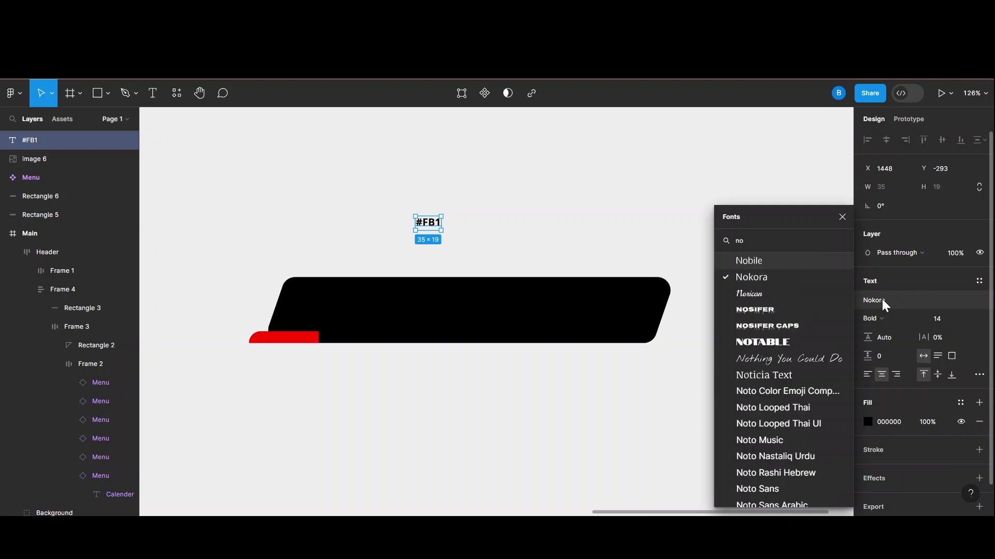
{"action": "key", "text": "BackSpace"}
{"action": "key", "text": "BackSpace"}
{"action": "type", "text": "o"}
{"action": "key", "text": "Down"}
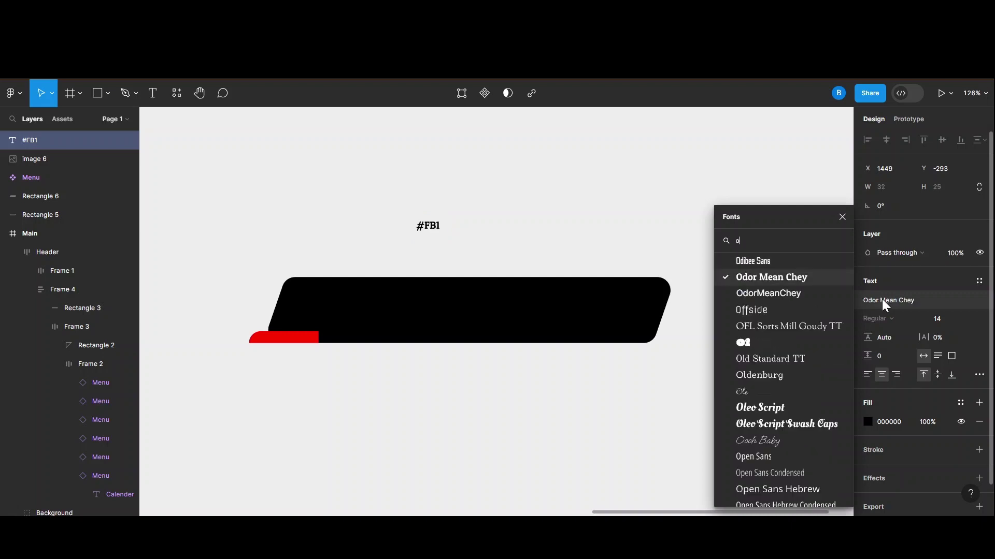
{"action": "key", "text": "Return"}
{"action": "left_click", "coordinate": [966, 319]}
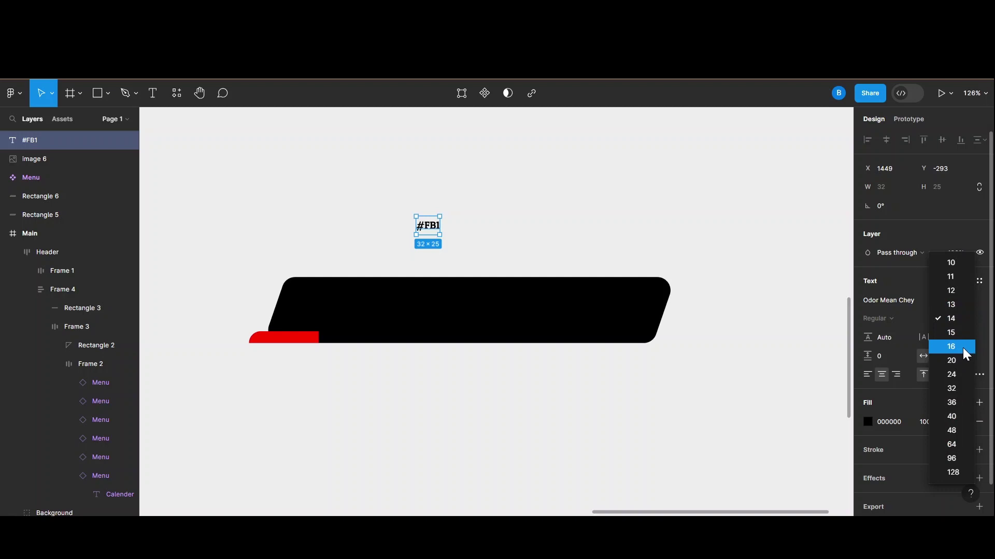
{"action": "left_click", "coordinate": [964, 346]}
{"action": "left_click", "coordinate": [966, 320]}
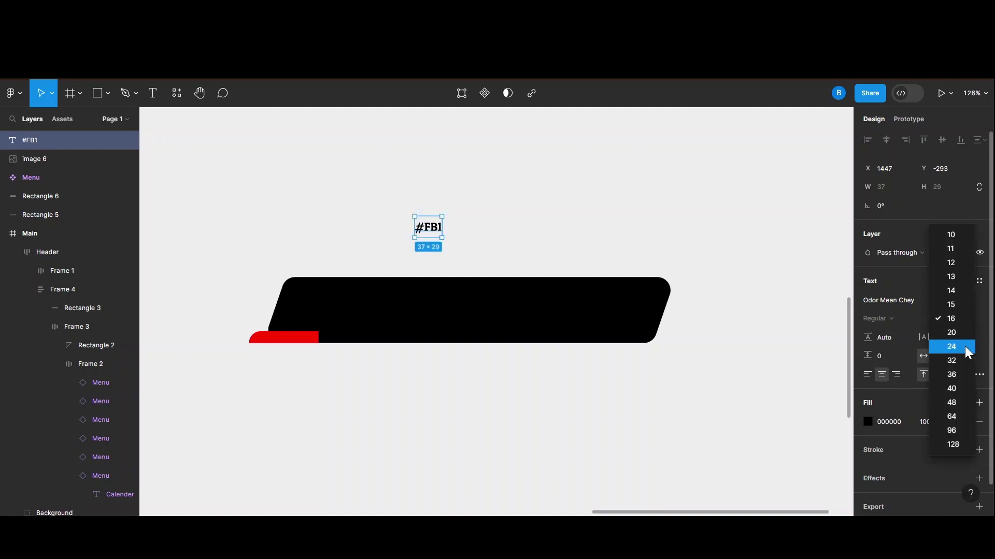
{"action": "left_click", "coordinate": [966, 347]}
Give the #FB1 label a white FFFFFF fill at 90% opacity
{"action": "left_click", "coordinate": [413, 260]}
{"action": "left_click", "coordinate": [428, 232]}
{"action": "left_click", "coordinate": [895, 422]}
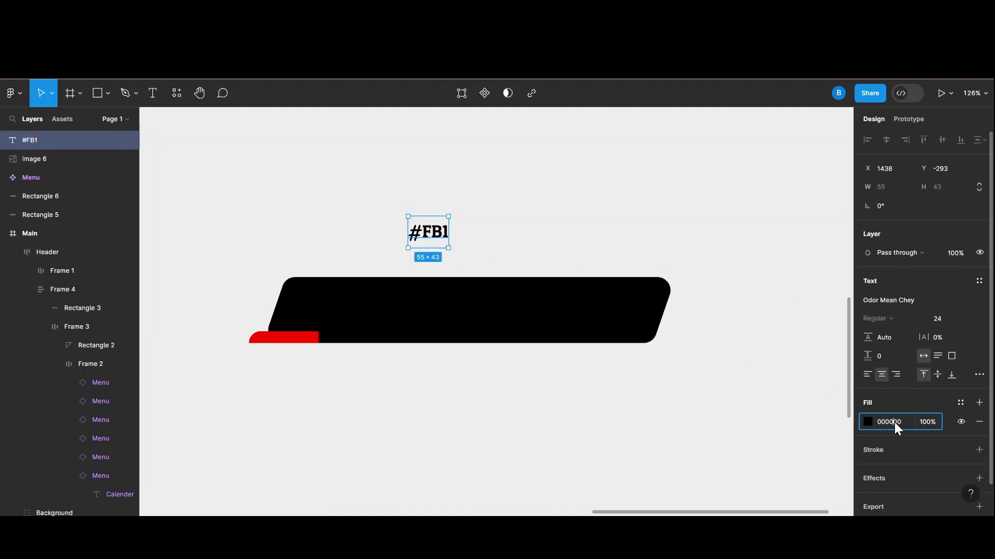
{"action": "type", "text": "white"}
{"action": "key", "text": "Tab"}
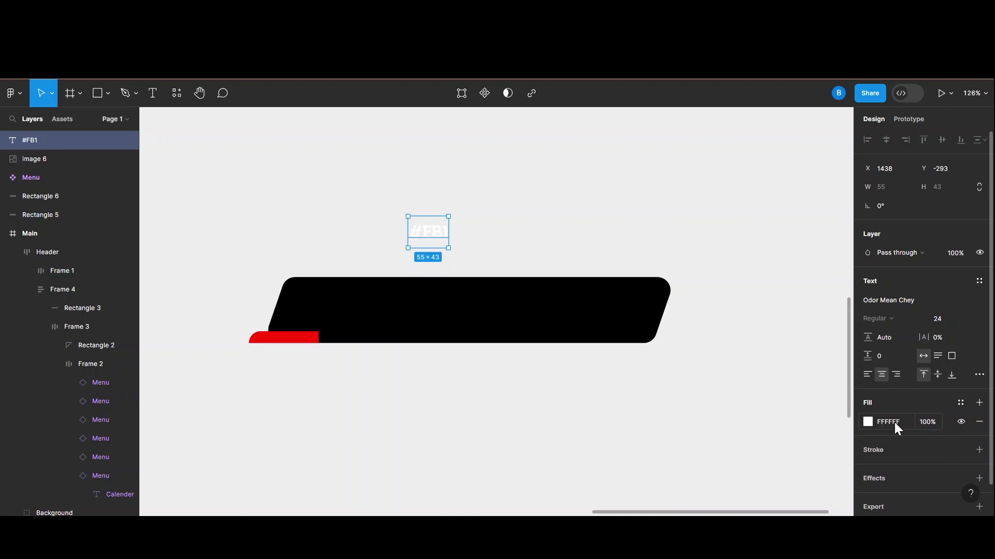
{"action": "type", "text": "90"}
{"action": "key", "text": "Return"}
Move the #FB1 label onto the black card's top-left corner
{"action": "left_click_drag", "start_coordinate": [442, 235], "coordinate": [303, 308]}
{"action": "scroll", "coordinate": [332, 297], "scroll_direction": "up", "scroll_amount": 5, "text": "ctrl"}
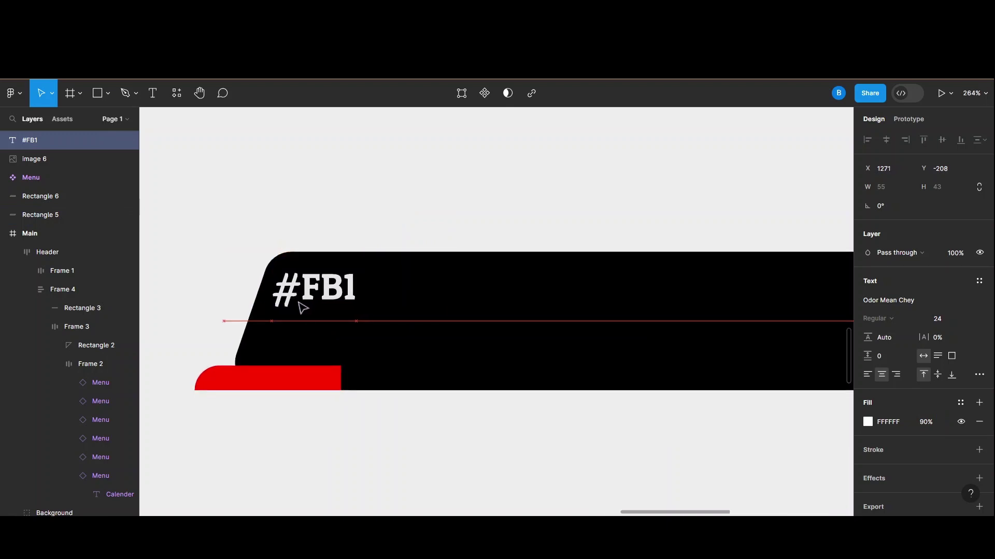
{"action": "left_click", "coordinate": [355, 244]}
{"action": "scroll", "coordinate": [371, 215], "scroll_direction": "down", "scroll_amount": 5}
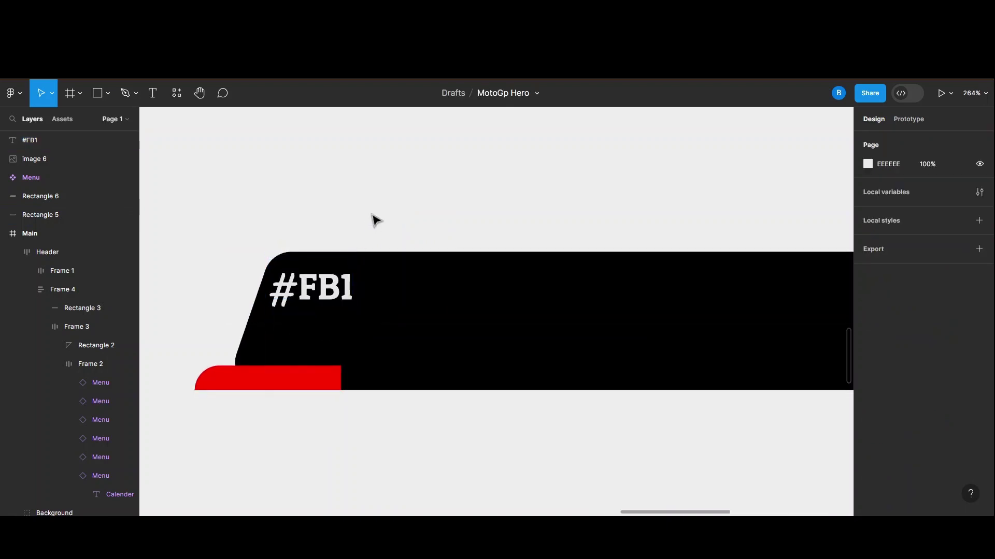
{"action": "scroll", "coordinate": [394, 193], "scroll_direction": "up", "scroll_amount": 2}
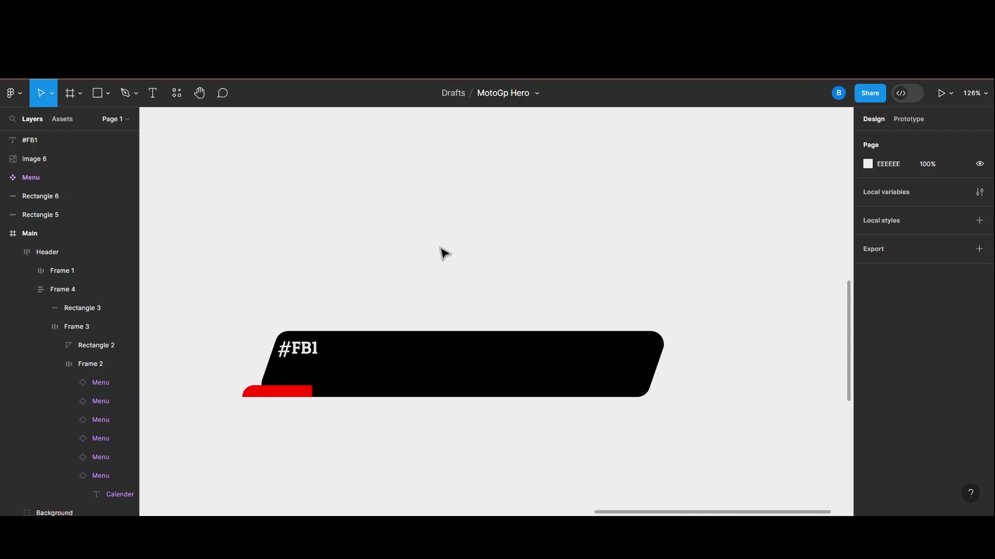
{"action": "scroll", "coordinate": [420, 282], "scroll_direction": "down", "scroll_amount": 2}
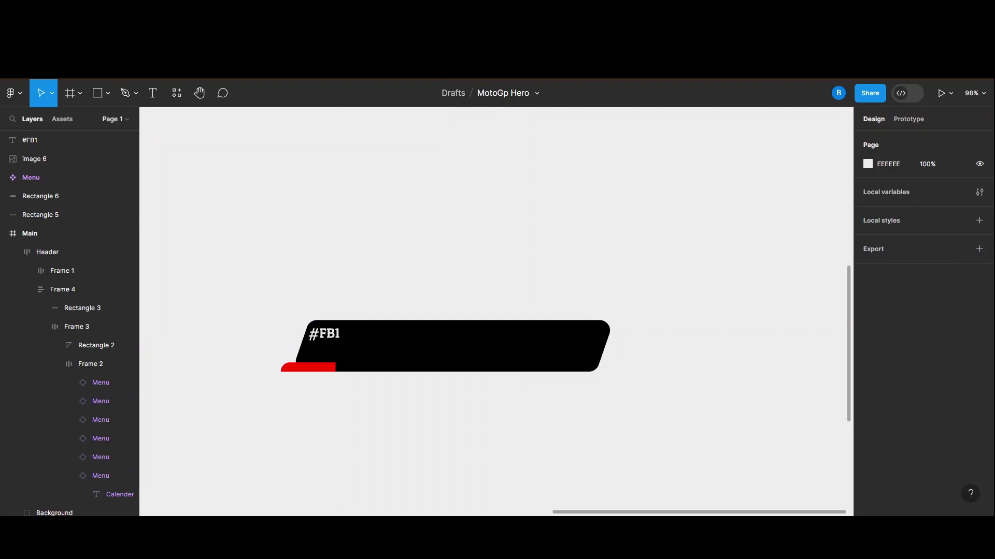
Place the rider photo above the card and crop its bottom to shorten it
{"action": "mouse_move", "coordinate": [371, 200]}
{"action": "left_mouse_down"}
{"action": "mouse_move", "coordinate": [504, 327]}
{"action": "mouse_move", "coordinate": [435, 363]}
{"action": "mouse_move", "coordinate": [442, 323]}
{"action": "left_mouse_up"}
{"action": "key", "text": "Escape"}
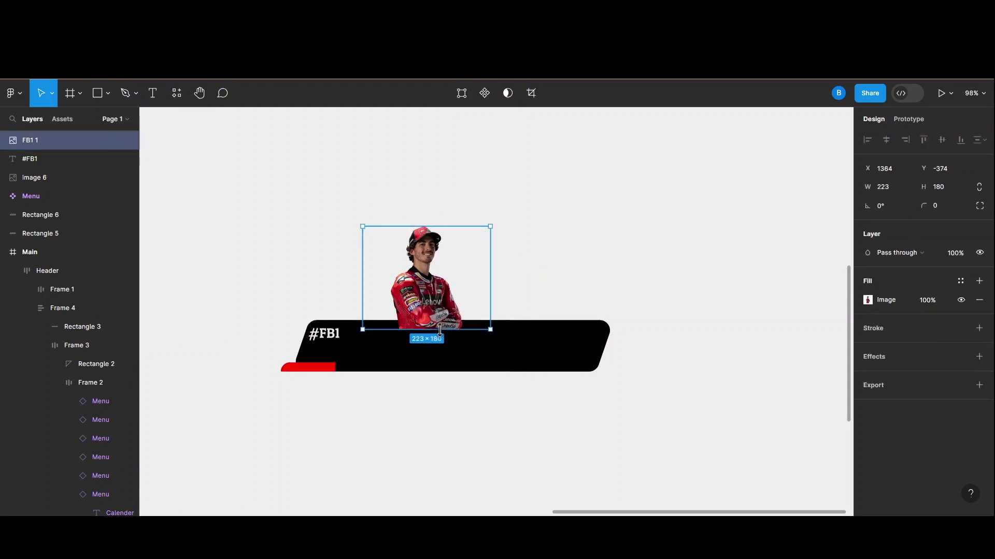
{"action": "left_click_drag", "start_coordinate": [491, 281], "coordinate": [443, 297]}
{"action": "key", "text": "ctrl+z"}
{"action": "key", "text": "ctrl+z"}
{"action": "scroll", "coordinate": [433, 305], "scroll_direction": "up", "scroll_amount": 5}
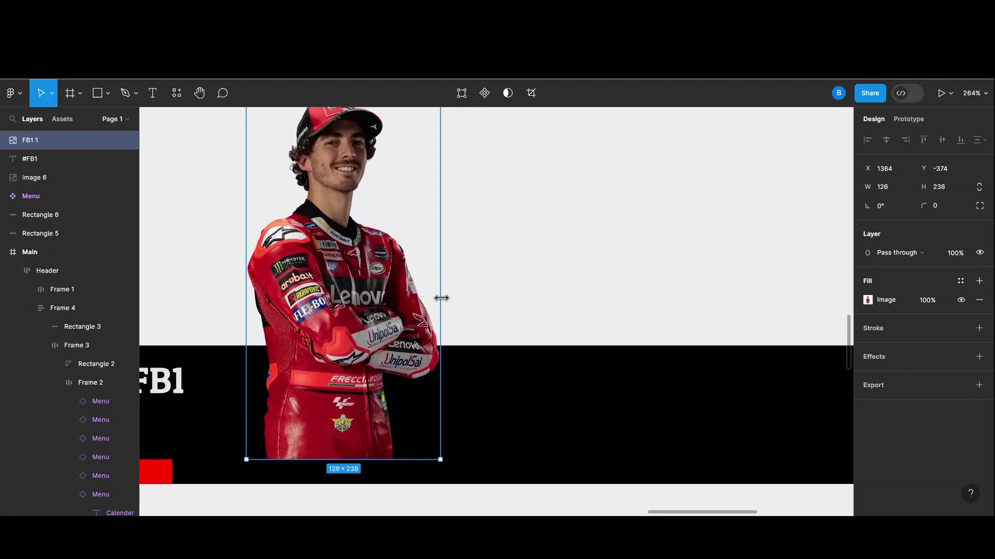
{"action": "left_click_drag", "start_coordinate": [376, 459], "coordinate": [382, 335]}
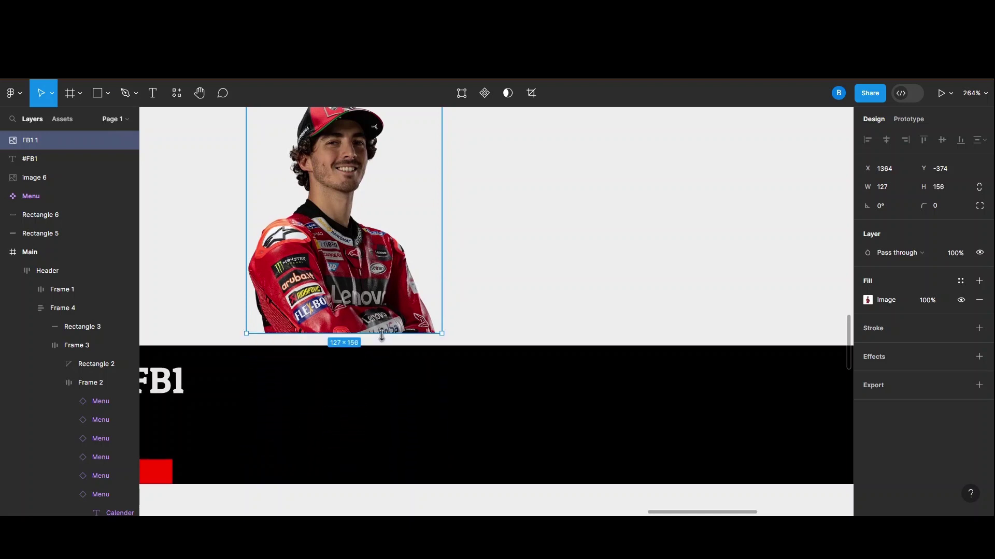
{"action": "left_click", "coordinate": [533, 290]}
{"action": "scroll", "coordinate": [534, 290], "scroll_direction": "down", "scroll_amount": 5}
Move the rider photo onto the black card beside #FB1, enlarged to about 173×193 with its bottom flush
{"action": "left_click_drag", "start_coordinate": [411, 284], "coordinate": [388, 377]}
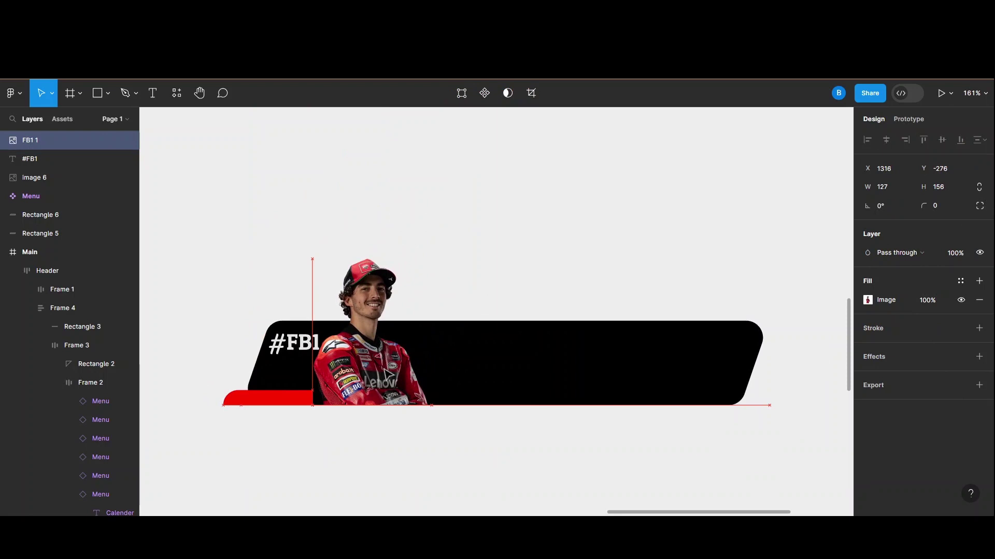
{"action": "left_click_drag", "start_coordinate": [435, 259], "coordinate": [442, 246]}
{"action": "mouse_move", "coordinate": [395, 405]}
{"action": "left_mouse_down"}
{"action": "mouse_move", "coordinate": [395, 390]}
{"action": "mouse_move", "coordinate": [395, 406]}
{"action": "left_mouse_up"}
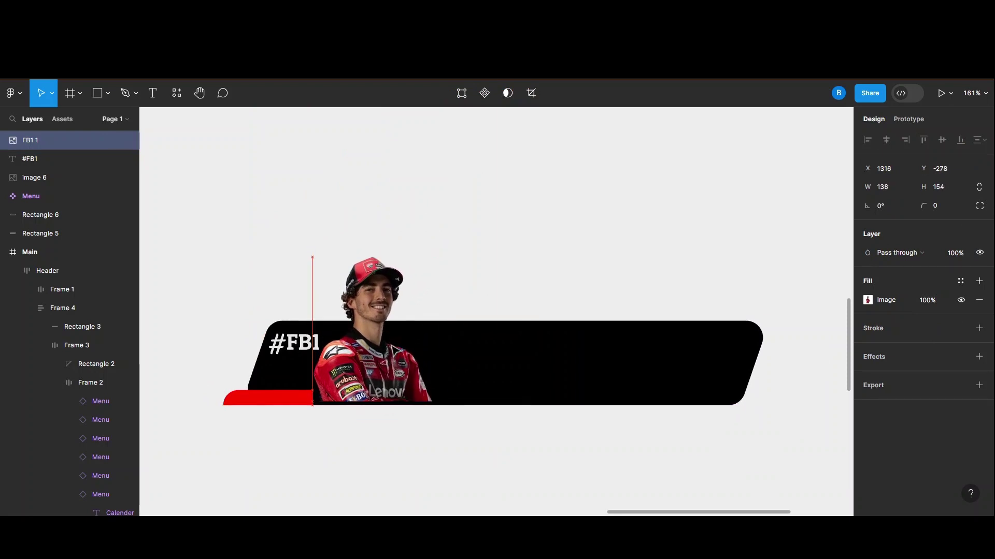
{"action": "left_click_drag", "start_coordinate": [442, 247], "coordinate": [484, 238]}
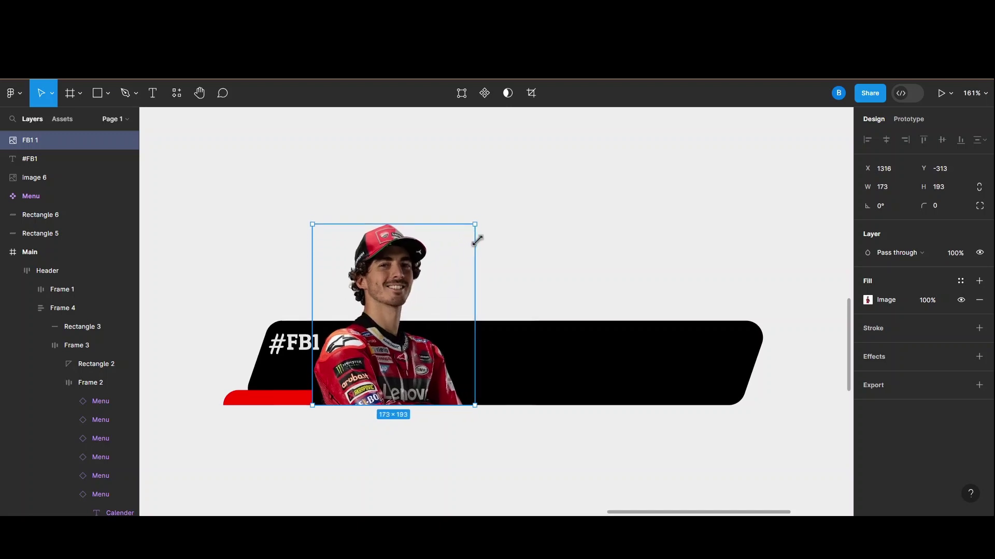
{"action": "left_click", "coordinate": [539, 257]}
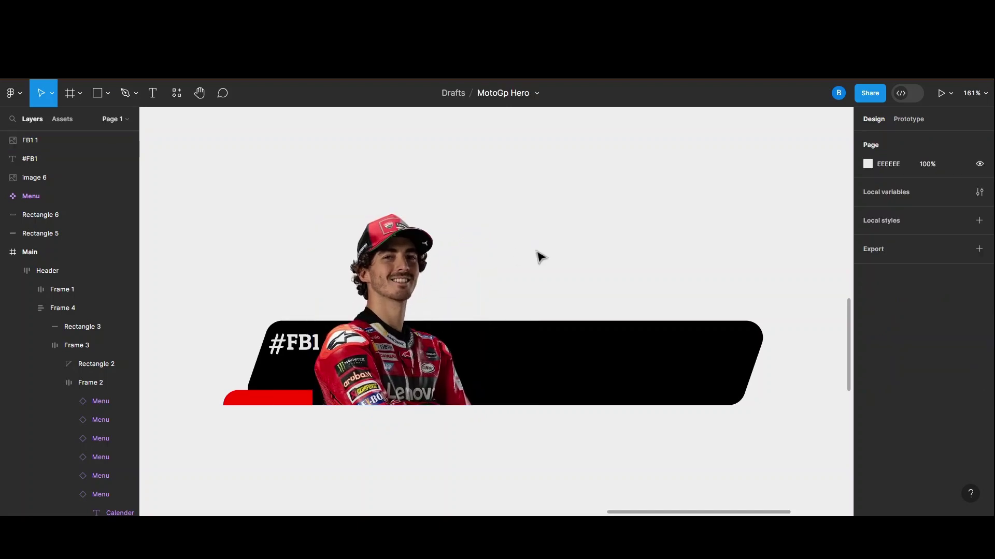
{"action": "scroll", "coordinate": [539, 256], "scroll_direction": "down", "scroll_amount": 3}
Duplicate the #FB1 label to the card's middle, right of the rider photo
{"action": "left_click", "coordinate": [340, 360]}
{"action": "mouse_move", "coordinate": [339, 360]}
{"action": "left_mouse_down"}
{"action": "mouse_move", "coordinate": [562, 281]}
{"action": "mouse_move", "coordinate": [495, 209]}
{"action": "mouse_move", "coordinate": [470, 304]}
{"action": "left_mouse_up"}
{"action": "left_click", "coordinate": [601, 305]}
{"action": "scroll", "coordinate": [560, 274], "scroll_direction": "up", "scroll_amount": 3}
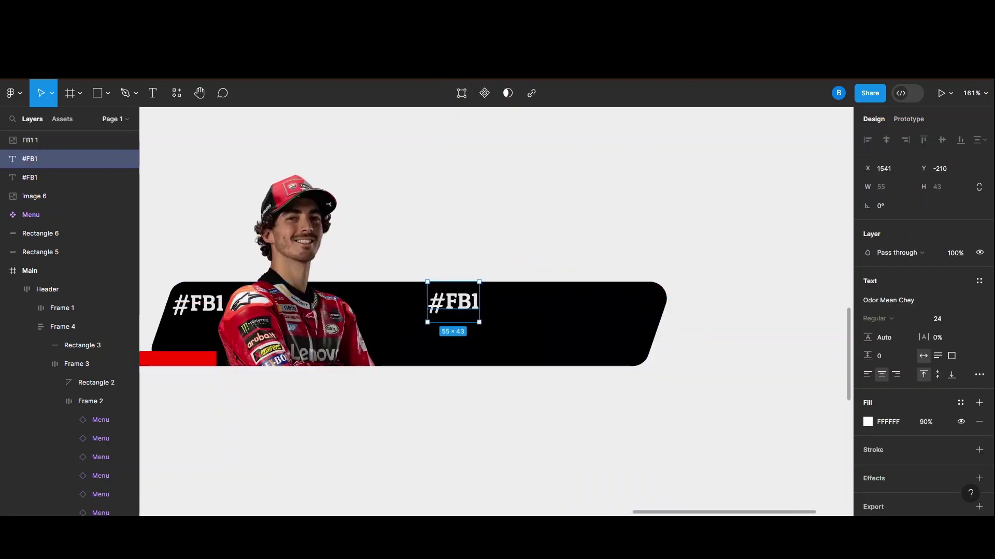
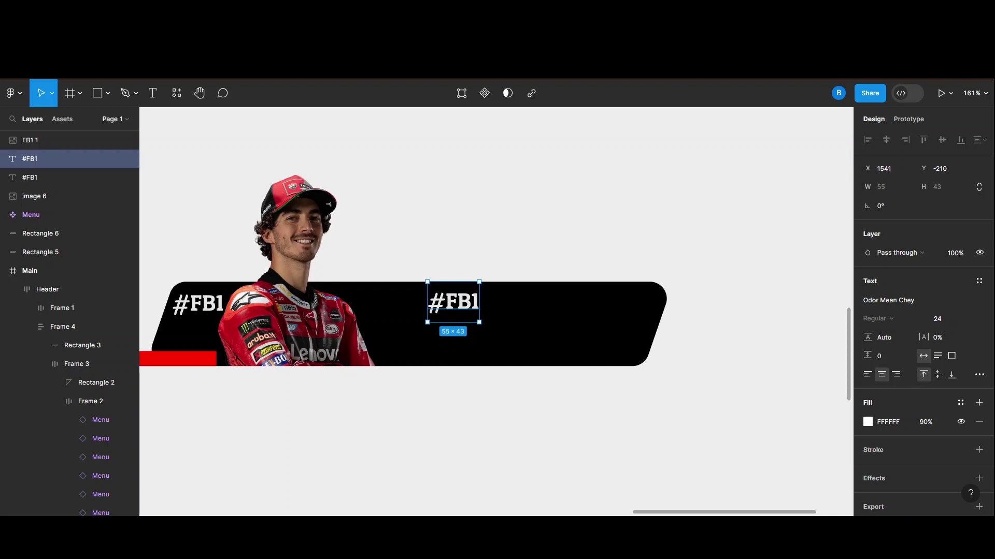
Replace the right #FB1 label with the pasted rider name, drop the #, enlarge it and move it right
{"action": "double_click", "coordinate": [459, 309]}
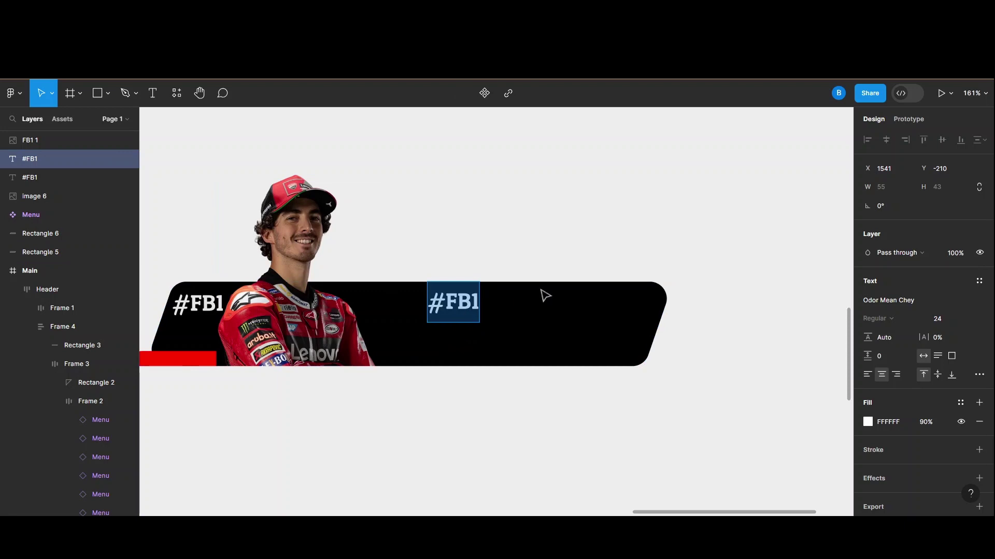
{"action": "type", "text": "Francesco Bagnaia"}
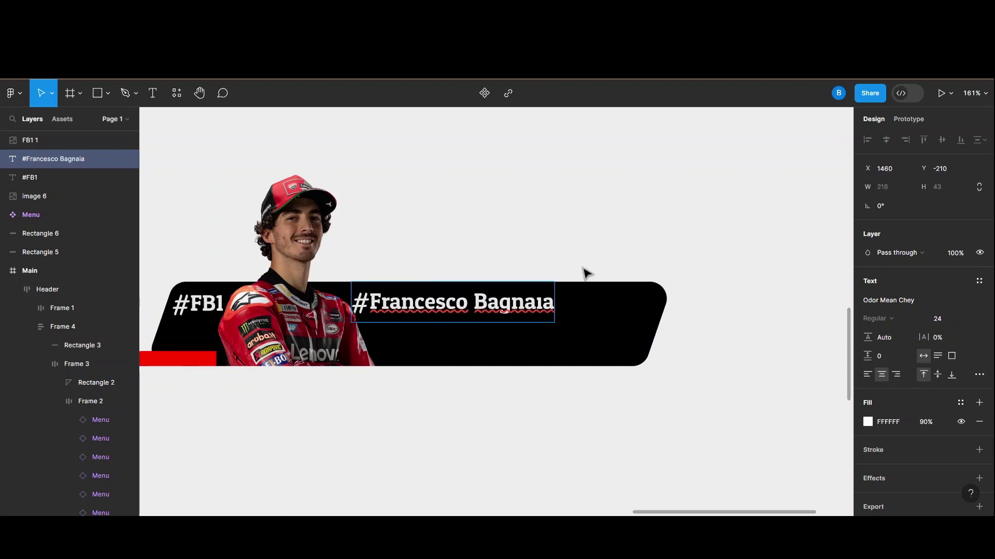
{"action": "key", "text": "ctrl+a"}
{"action": "key", "text": "Home"}
{"action": "key", "text": "Delete"}
{"action": "key", "text": "ctrl+a"}
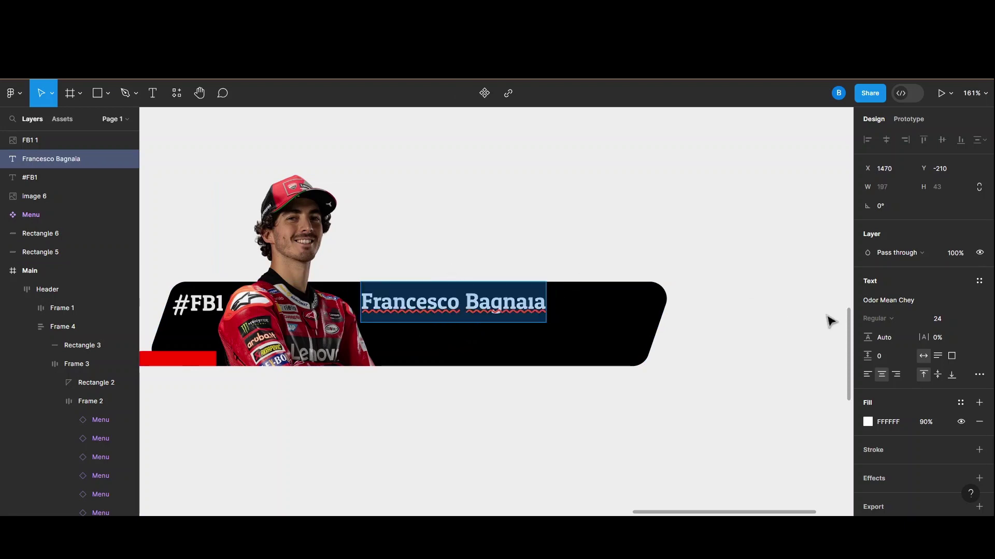
{"action": "left_click", "coordinate": [969, 317]}
{"action": "left_click", "coordinate": [959, 346]}
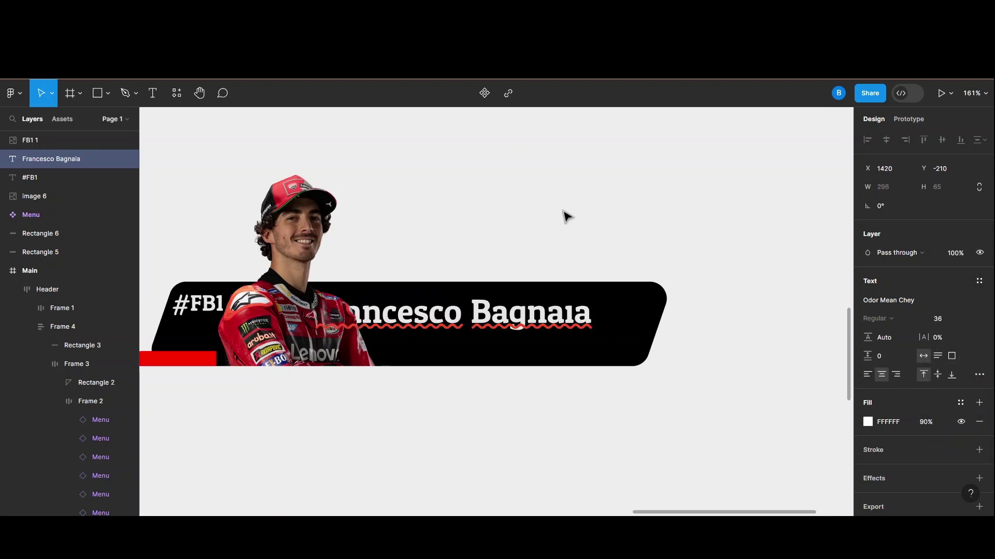
{"action": "key", "text": "Escape"}
{"action": "mouse_move", "coordinate": [505, 314]}
{"action": "left_mouse_down"}
{"action": "mouse_move", "coordinate": [569, 314]}
{"action": "mouse_move", "coordinate": [376, 314]}
{"action": "left_mouse_up"}
Shorten the name to 'F Bagnaia' and set it to font size 40 in the banner
{"action": "double_click", "coordinate": [569, 314]}
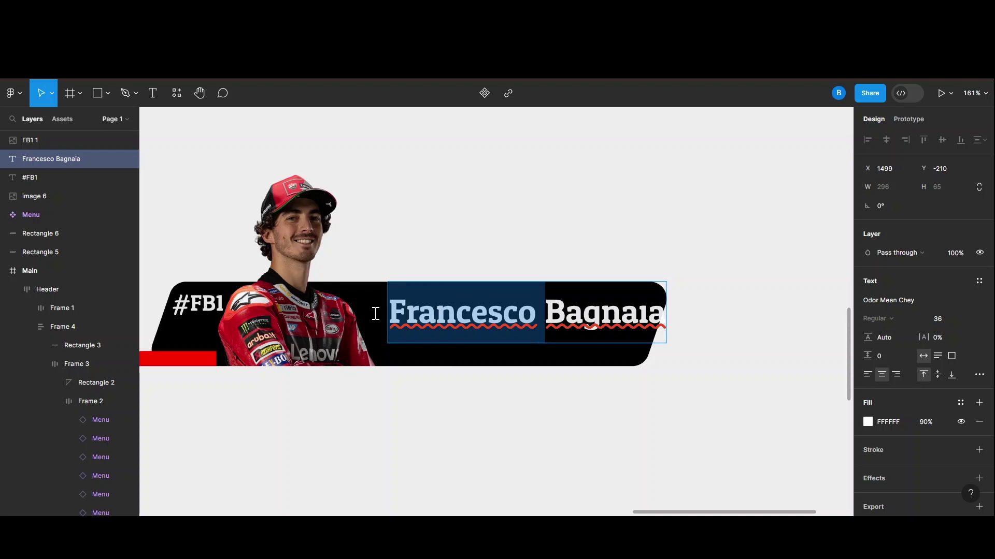
{"action": "type", "text": "F"}
{"action": "left_click", "coordinate": [490, 255]}
{"action": "left_click_drag", "start_coordinate": [518, 315], "coordinate": [466, 316]}
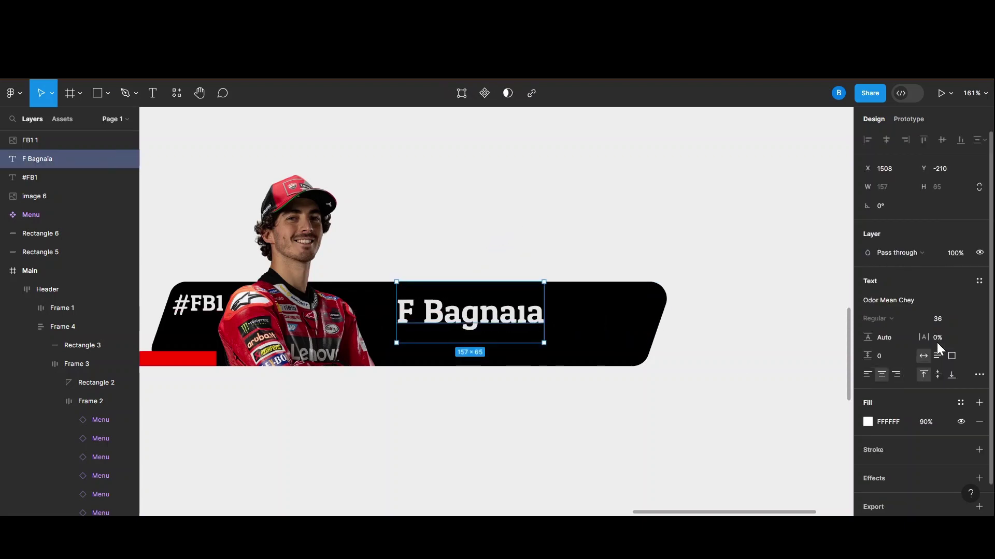
{"action": "left_click", "coordinate": [967, 320]}
{"action": "left_click", "coordinate": [966, 332]}
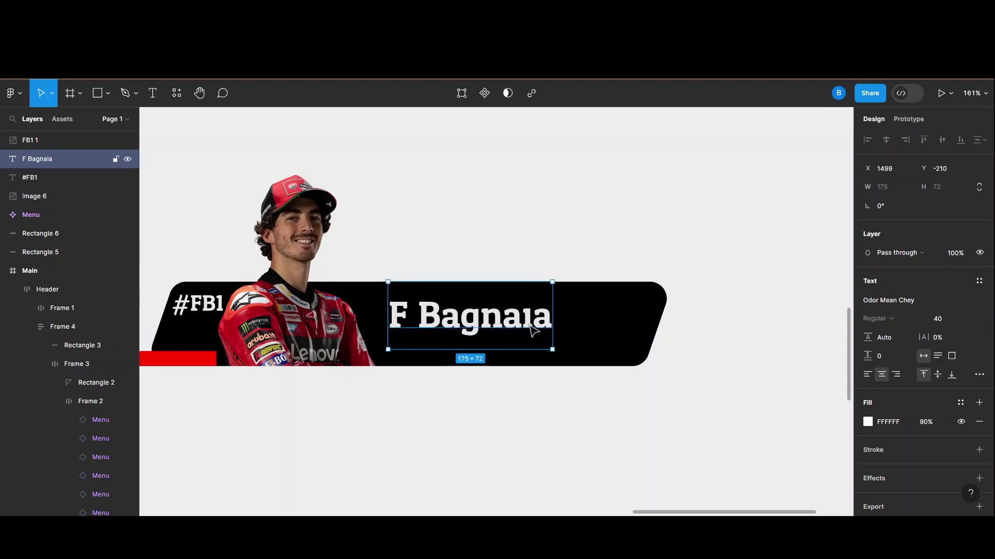
{"action": "left_click_drag", "start_coordinate": [534, 332], "coordinate": [544, 331]}
{"action": "left_click", "coordinate": [544, 331]}
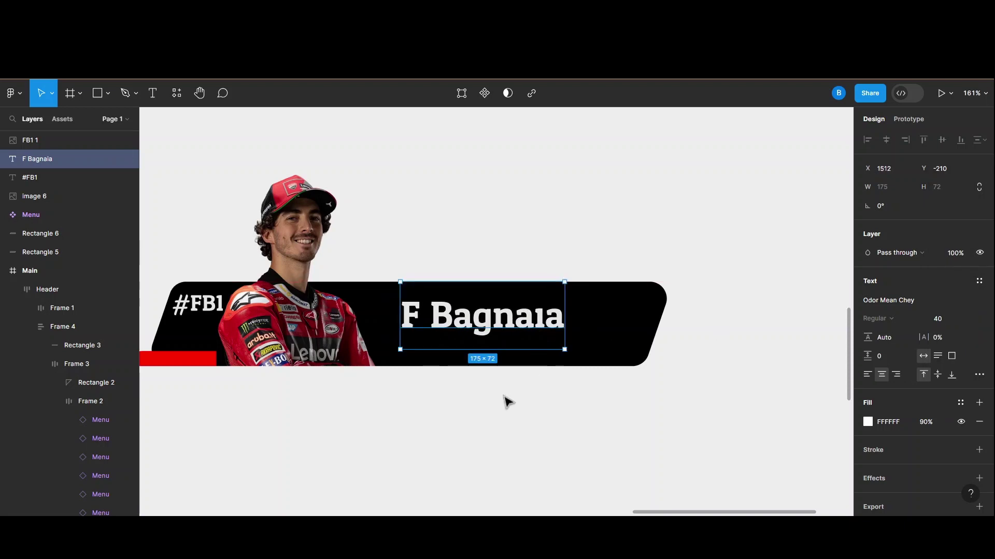
Give the title line height 40 and place a duplicate just below it
{"action": "left_click", "coordinate": [879, 338]}
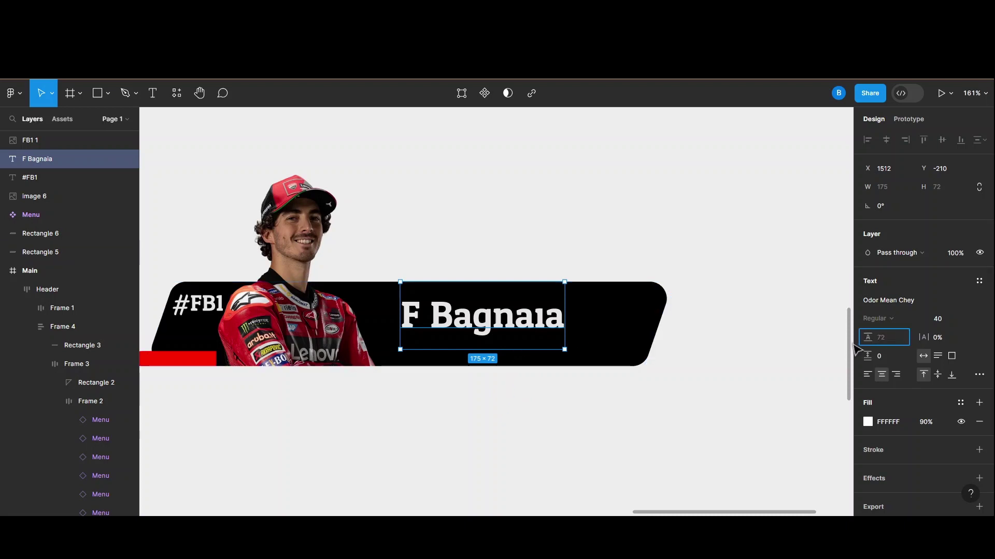
{"action": "type", "text": "40"}
{"action": "key", "text": "Return"}
{"action": "left_click_drag", "start_coordinate": [518, 318], "coordinate": [521, 367]}
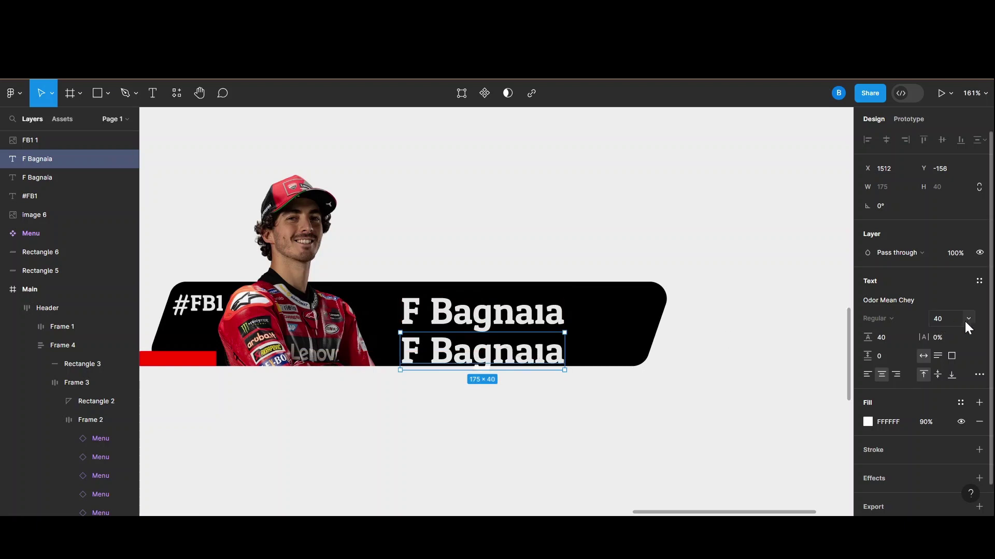
Set the duplicate's font to Nokora at size 14 with line height 14
{"action": "left_click", "coordinate": [965, 319]}
{"action": "left_click", "coordinate": [969, 321]}
{"action": "left_click", "coordinate": [889, 299]}
{"action": "type", "text": "no"}
{"action": "key", "text": "Down"}
{"action": "key", "text": "Return"}
{"action": "left_click", "coordinate": [955, 317]}
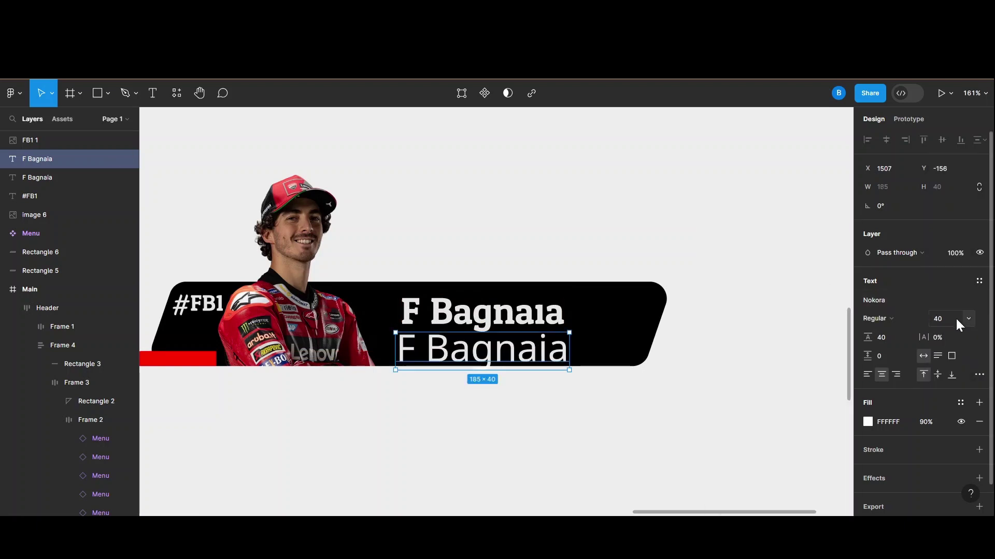
{"action": "type", "text": "16"}
{"action": "key", "text": "Return"}
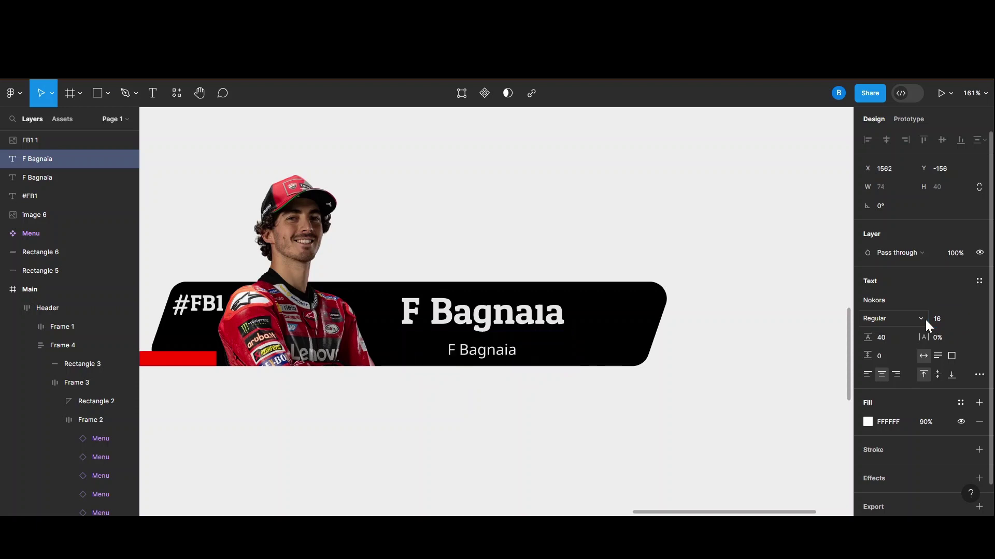
{"action": "left_click", "coordinate": [968, 319]}
{"action": "left_click", "coordinate": [961, 300]}
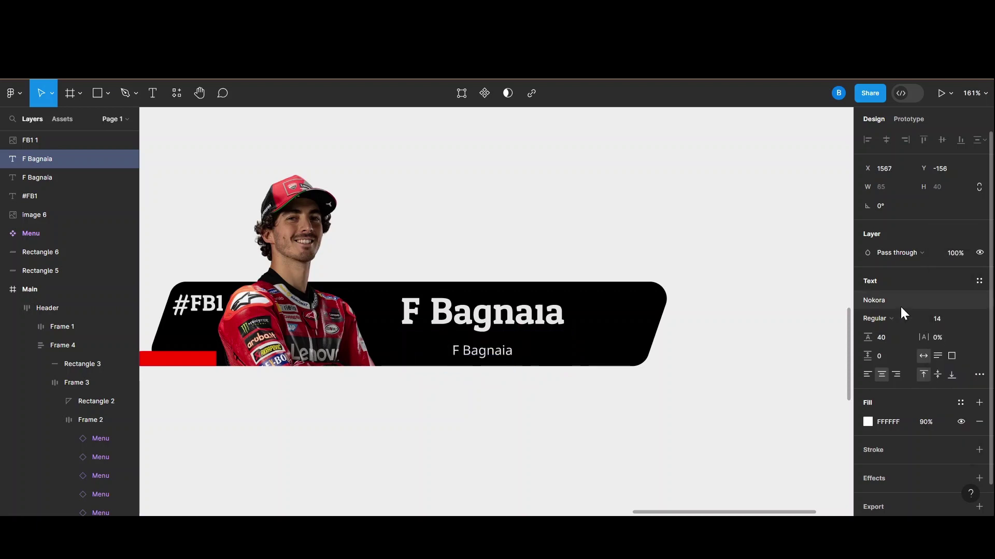
{"action": "type", "text": "14"}
{"action": "key", "text": "Return"}
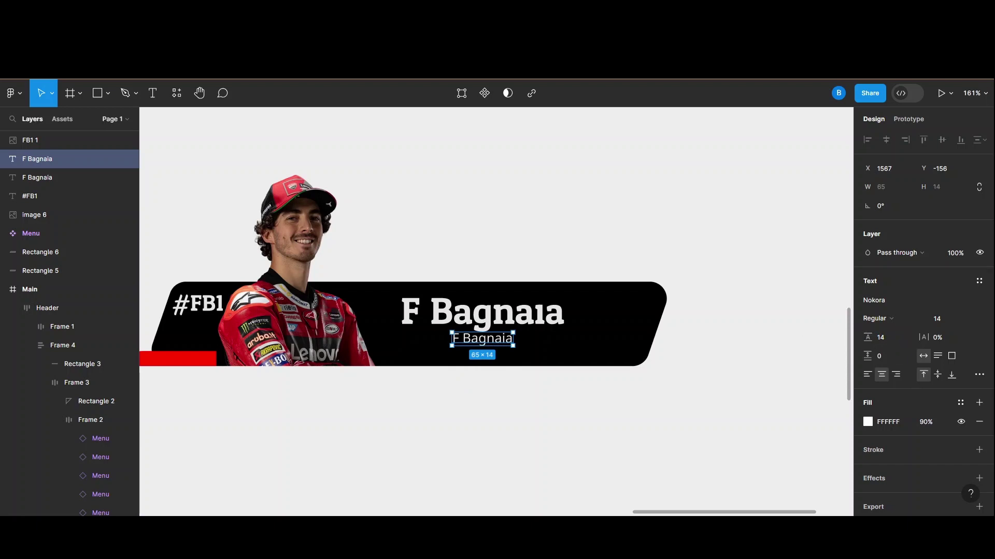
Change its text to 'Italy | Ducati Lenovo Team' and move it under the title
{"action": "double_click", "coordinate": [484, 340]}
{"action": "type", "text": "ItalyDucati Lenovo Team"}
{"action": "left_click", "coordinate": [431, 340]}
{"action": "type", "text": "|"}
{"action": "key", "text": "Escape"}
{"action": "left_click", "coordinate": [443, 417]}
{"action": "left_click_drag", "start_coordinate": [512, 346], "coordinate": [534, 357]}
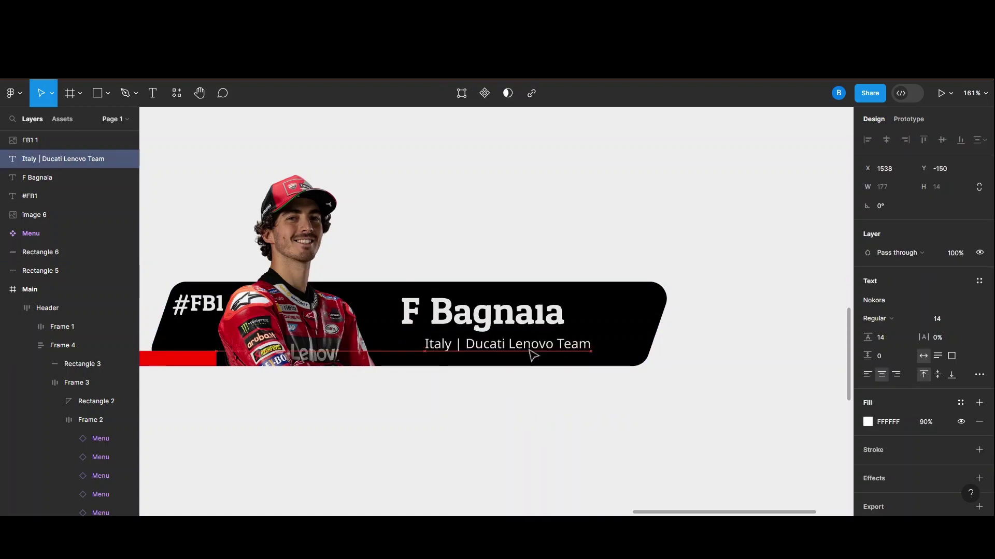
{"action": "left_click", "coordinate": [548, 452]}
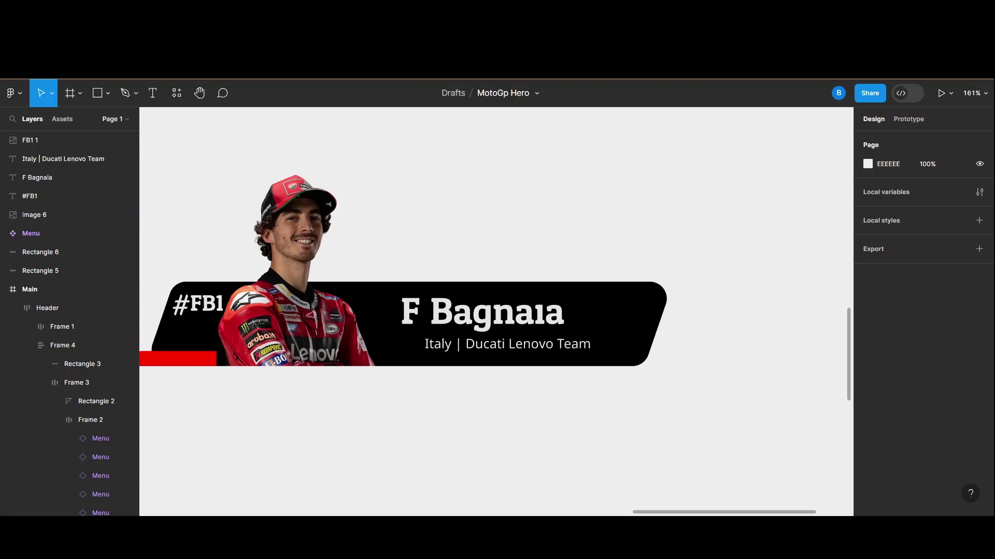
Paste an Italian flag and wrap it with the subtitle in an auto-layout row with gap 8
{"action": "key", "text": "ctrl+v"}
{"action": "left_click", "coordinate": [512, 460]}
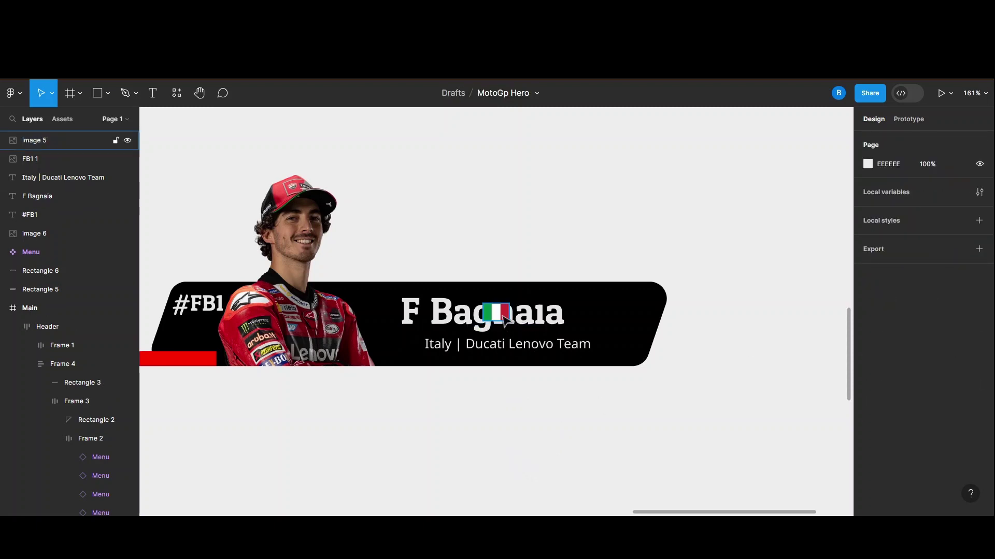
{"action": "left_click_drag", "start_coordinate": [503, 320], "coordinate": [466, 395]}
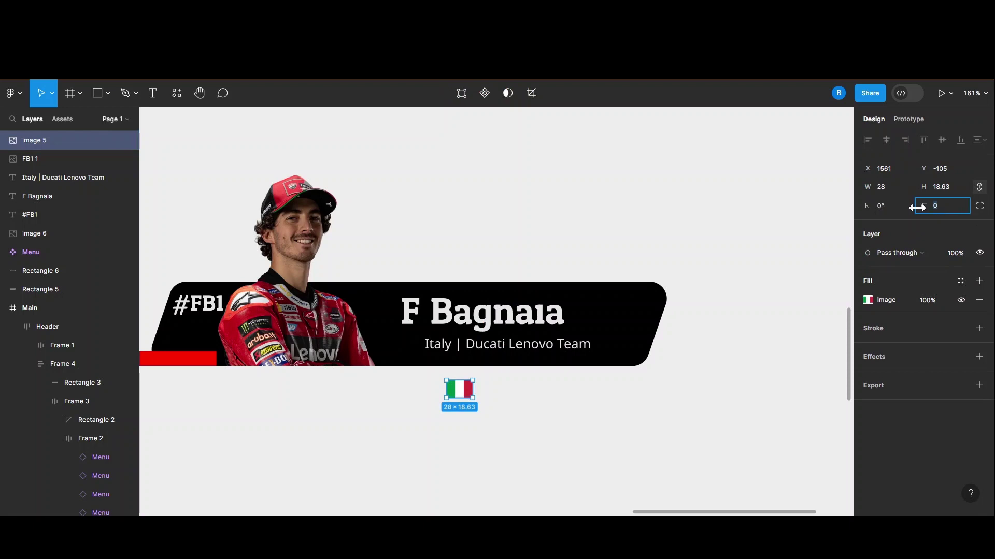
{"action": "left_click_drag", "start_coordinate": [523, 352], "coordinate": [565, 395]}
{"action": "left_click", "coordinate": [461, 393], "text": "shift"}
{"action": "key", "text": "shift+a"}
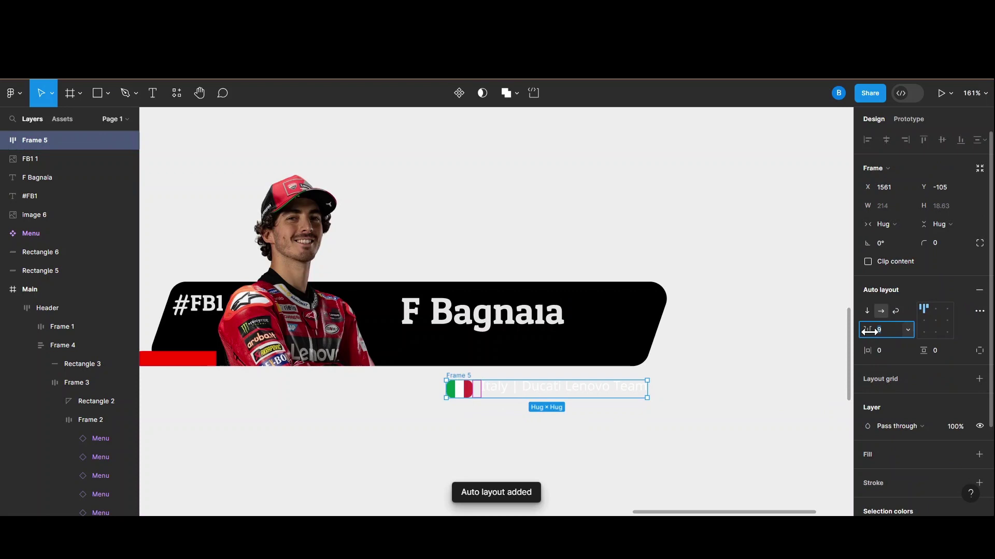
{"action": "left_click_drag", "start_coordinate": [870, 331], "coordinate": [873, 332]}
{"action": "left_click", "coordinate": [874, 330]}
{"action": "type", "text": "8"}
{"action": "key", "text": "Return"}
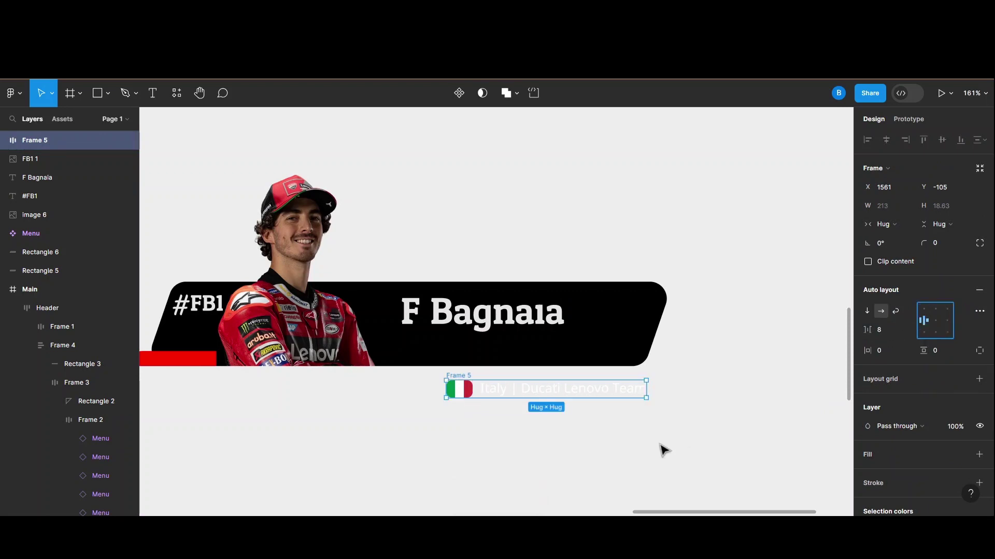
{"action": "key", "text": "Escape"}
Move the flag row under the title and stack both in vertical auto layout with gap 8
{"action": "left_click_drag", "start_coordinate": [459, 381], "coordinate": [414, 341]}
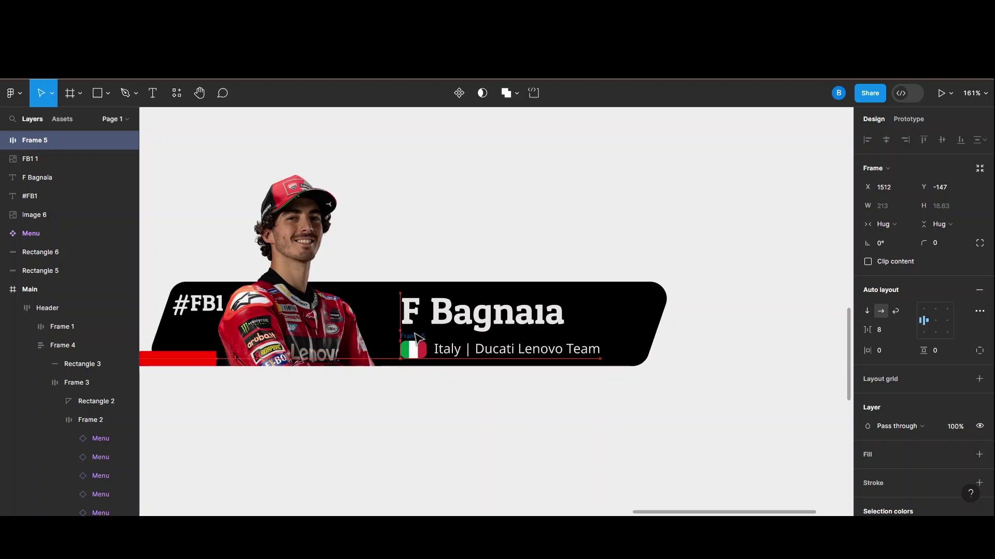
{"action": "key", "text": "Escape"}
{"action": "scroll", "coordinate": [456, 402], "scroll_direction": "up", "scroll_amount": 3, "text": "ctrl"}
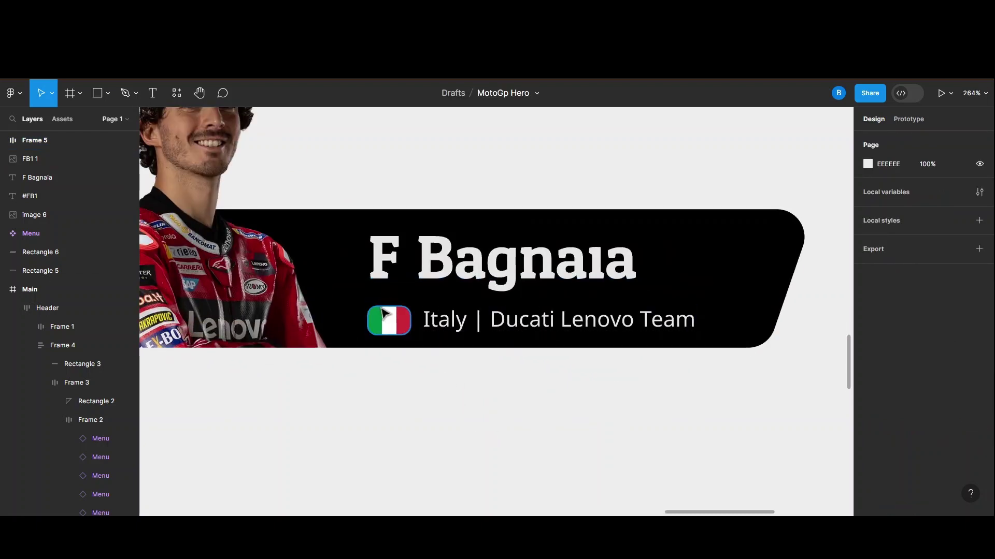
{"action": "left_click", "coordinate": [380, 306]}
{"action": "left_click", "coordinate": [384, 259], "text": "shift"}
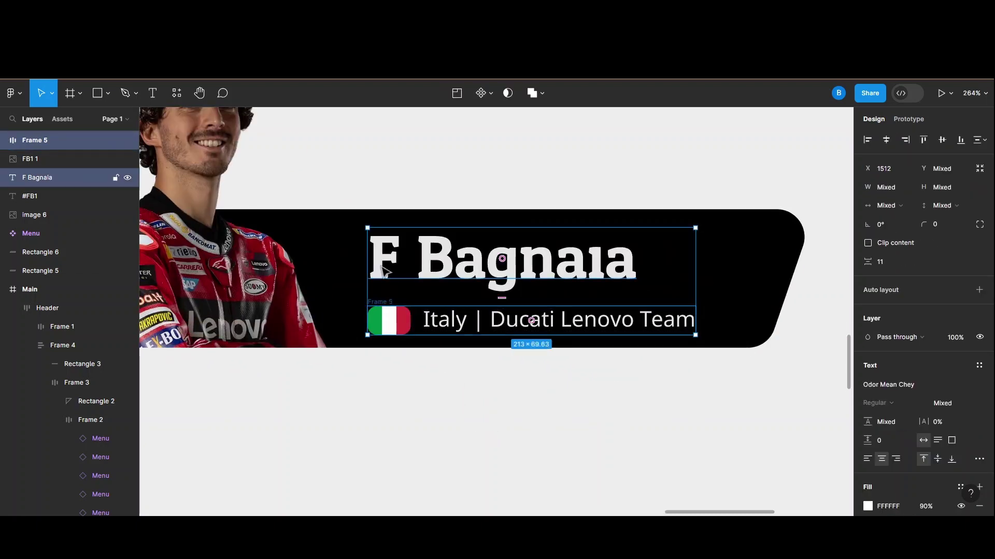
{"action": "key", "text": "shift+a"}
{"action": "left_click_drag", "start_coordinate": [868, 327], "coordinate": [867, 327]}
{"action": "left_click", "coordinate": [617, 461]}
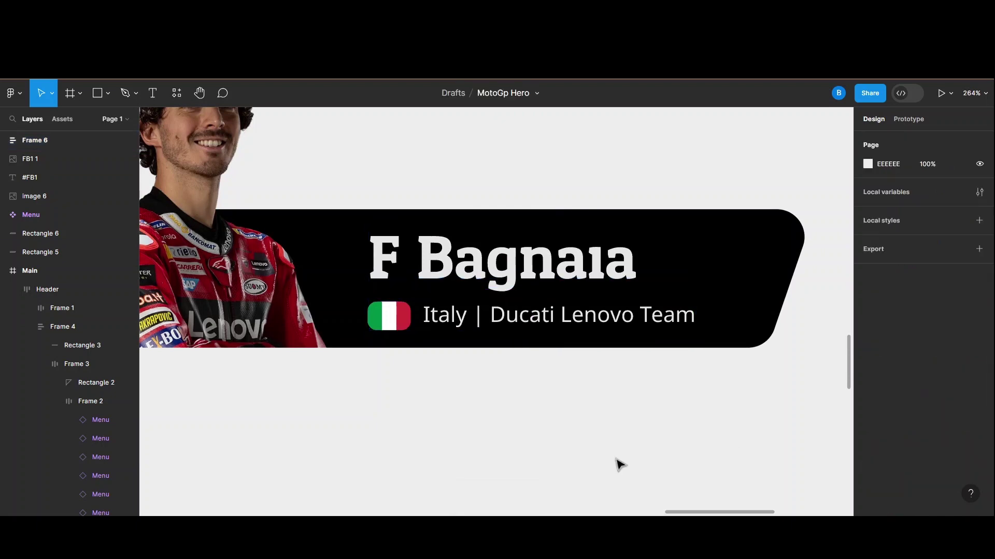
{"action": "scroll", "coordinate": [617, 462], "scroll_direction": "down", "scroll_amount": 5, "text": "ctrl"}
{"action": "scroll", "coordinate": [613, 429], "scroll_direction": "up", "scroll_amount": 2, "text": "ctrl"}
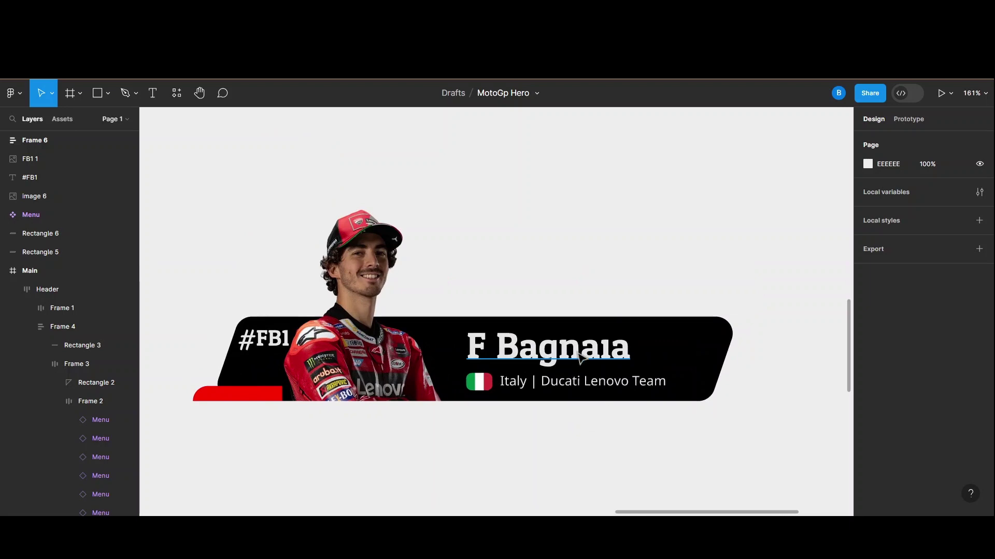
Move the whole F Bagnaia title group up out of the black bar
{"action": "left_click", "coordinate": [496, 333]}
{"action": "left_click", "coordinate": [38, 145]}
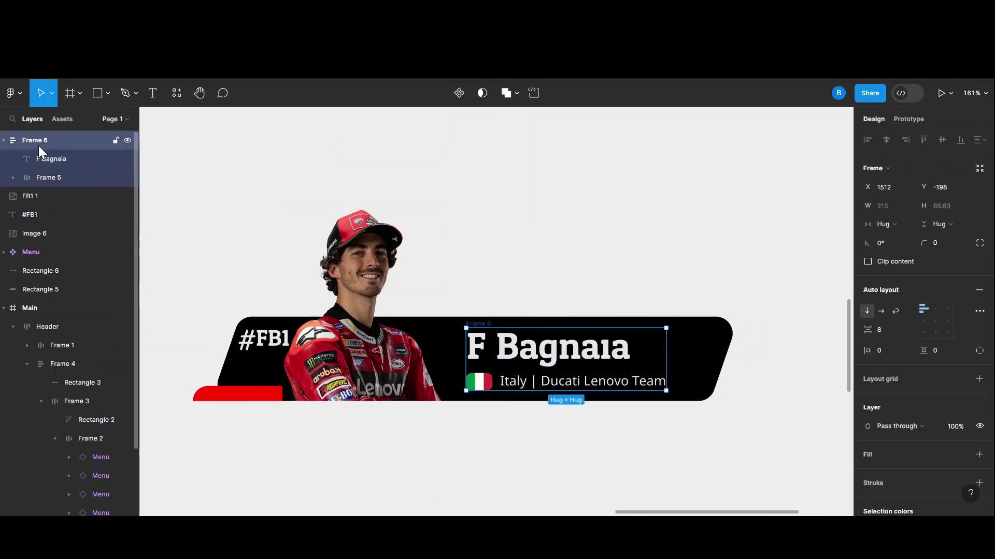
{"action": "scroll", "coordinate": [461, 246], "scroll_direction": "right", "scroll_amount": 3}
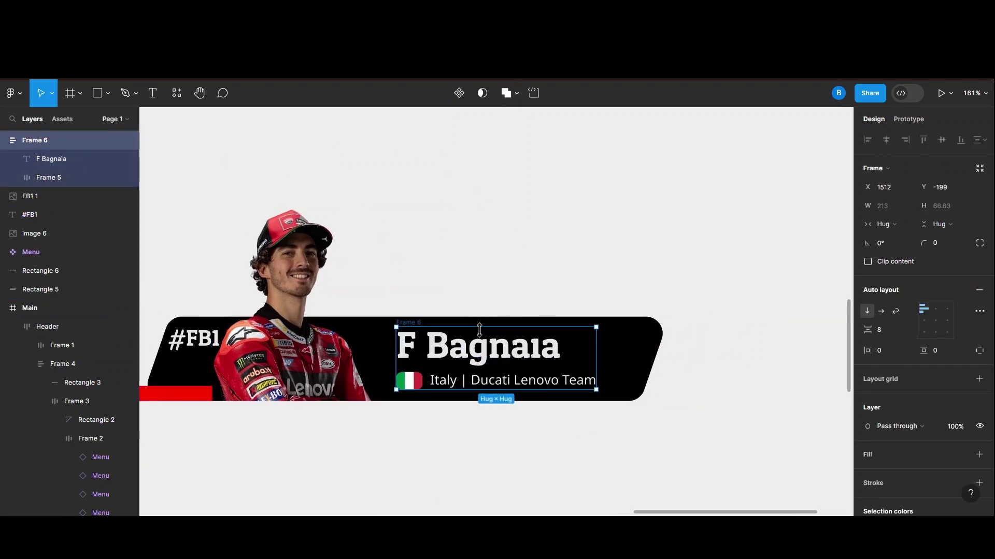
{"action": "left_click_drag", "start_coordinate": [487, 351], "coordinate": [487, 256]}
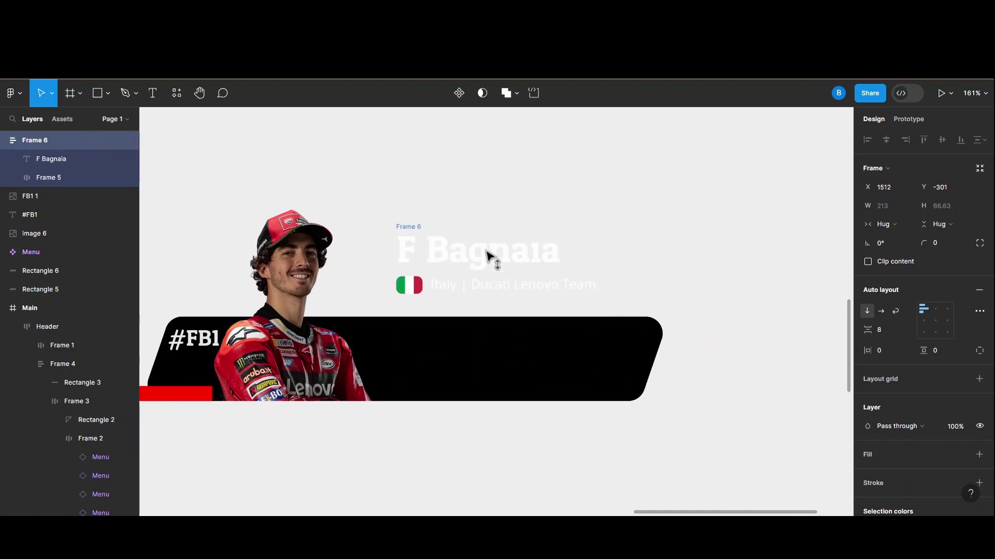
Duplicate the subtitle into the black banner at size 12, retyped as 'POSITION'
{"action": "left_click", "coordinate": [500, 286], "text": "ctrl"}
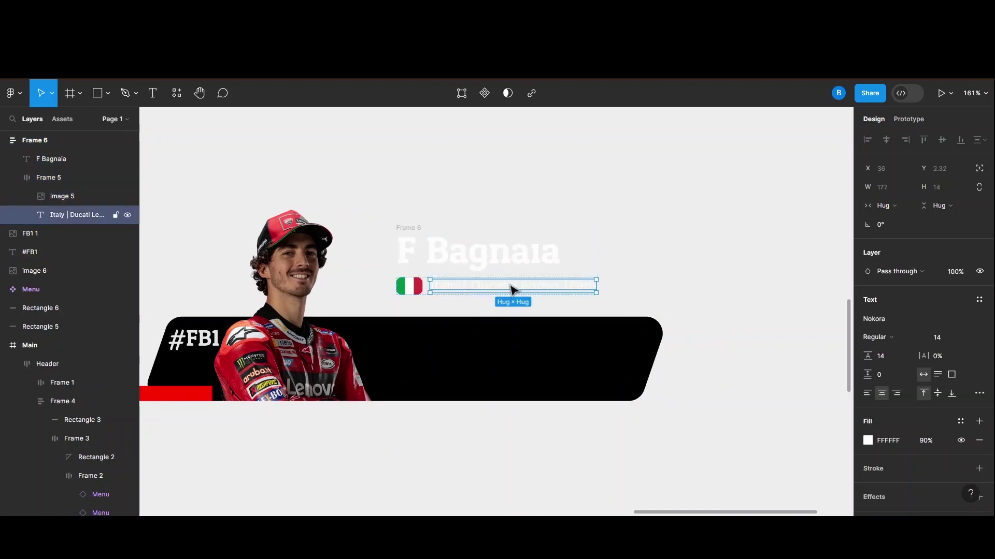
{"action": "left_click_drag", "start_coordinate": [499, 289], "coordinate": [487, 406]}
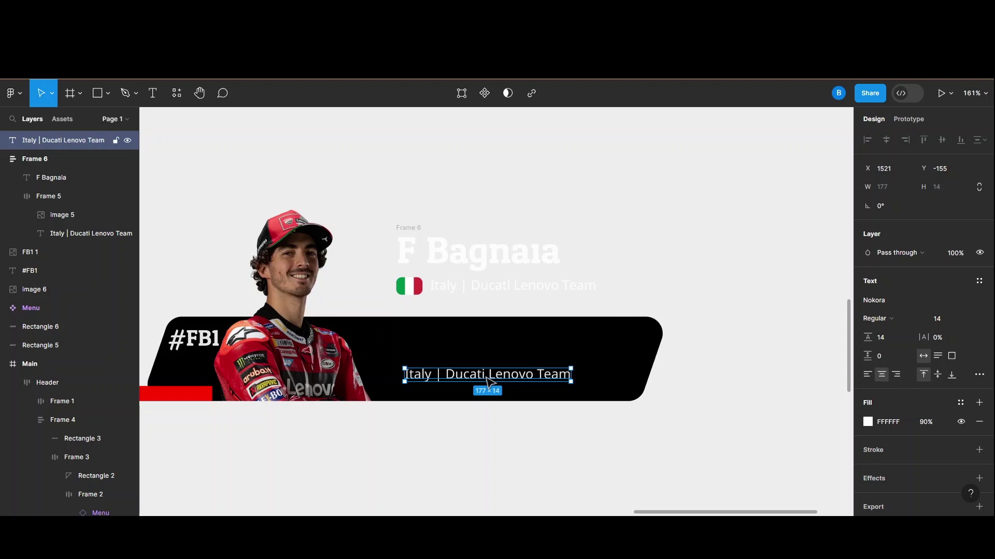
{"action": "left_click", "coordinate": [967, 320]}
{"action": "left_click", "coordinate": [959, 291]}
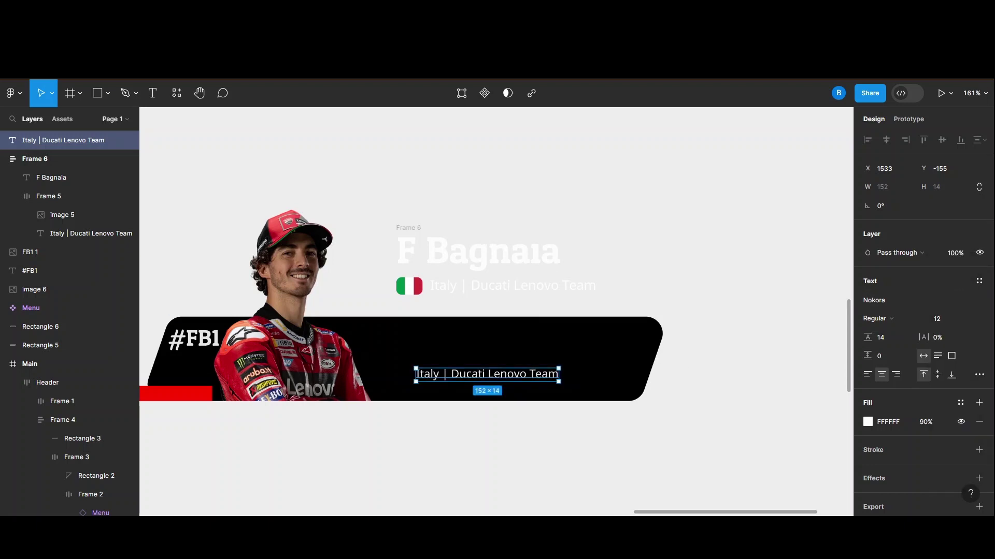
{"action": "double_click", "coordinate": [470, 378]}
{"action": "type", "text": "Posi"}
{"action": "key", "text": "BackSpace"}
{"action": "key", "text": "BackSpace"}
{"action": "type", "text": "OSITION"}
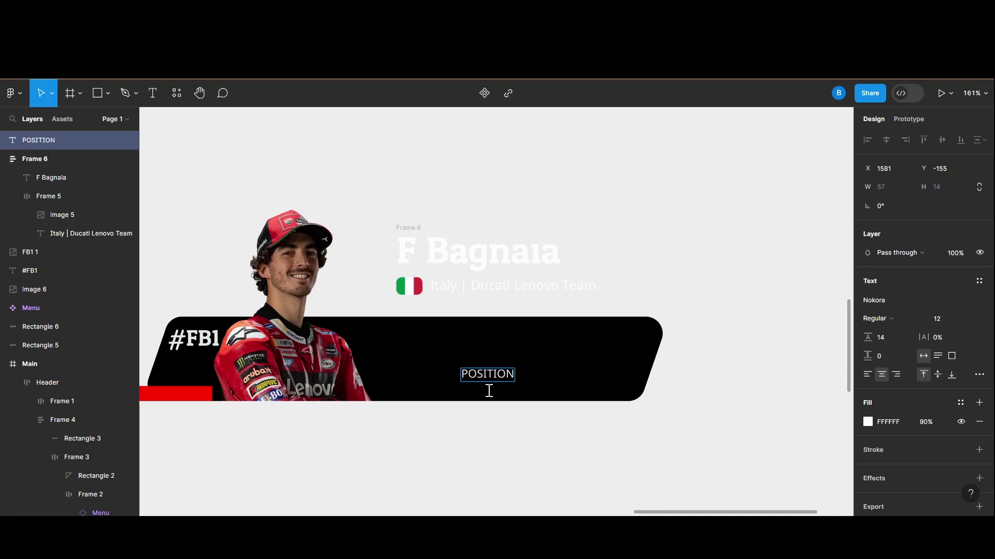
{"action": "key", "text": "Escape"}
Copy the F Bagnaia text, change the copy to '1', and place it under POSITION
{"action": "left_click", "coordinate": [486, 262]}
{"action": "key", "text": "ctrl+c"}
{"action": "key", "text": "ctrl+v"}
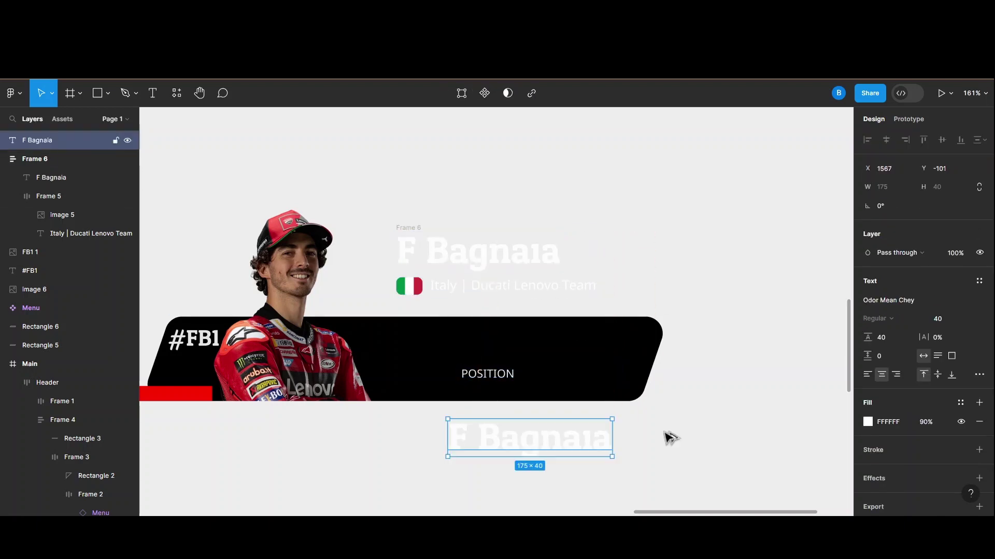
{"action": "left_click", "coordinate": [497, 254]}
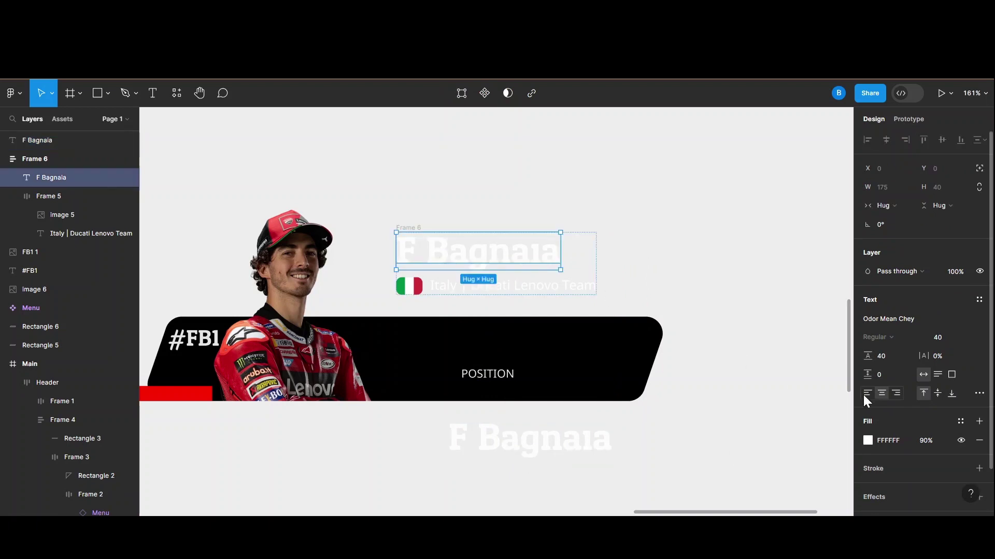
{"action": "left_click", "coordinate": [603, 448]}
{"action": "double_click", "coordinate": [502, 445]}
{"action": "type", "text": "1"}
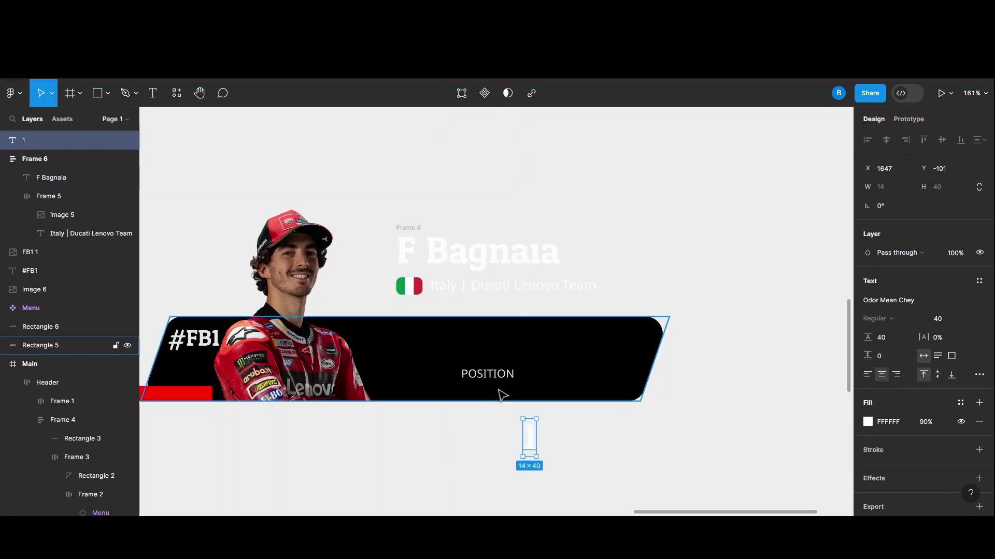
{"action": "left_click_drag", "start_coordinate": [489, 374], "coordinate": [490, 342]}
{"action": "mouse_move", "coordinate": [526, 442]}
{"action": "left_mouse_down"}
{"action": "mouse_move", "coordinate": [491, 395]}
{"action": "mouse_move", "coordinate": [491, 374]}
{"action": "left_mouse_up"}
Wrap POSITION and 1 in an auto-layout stack with a gap of 4
{"action": "left_click", "coordinate": [498, 342], "text": "shift"}
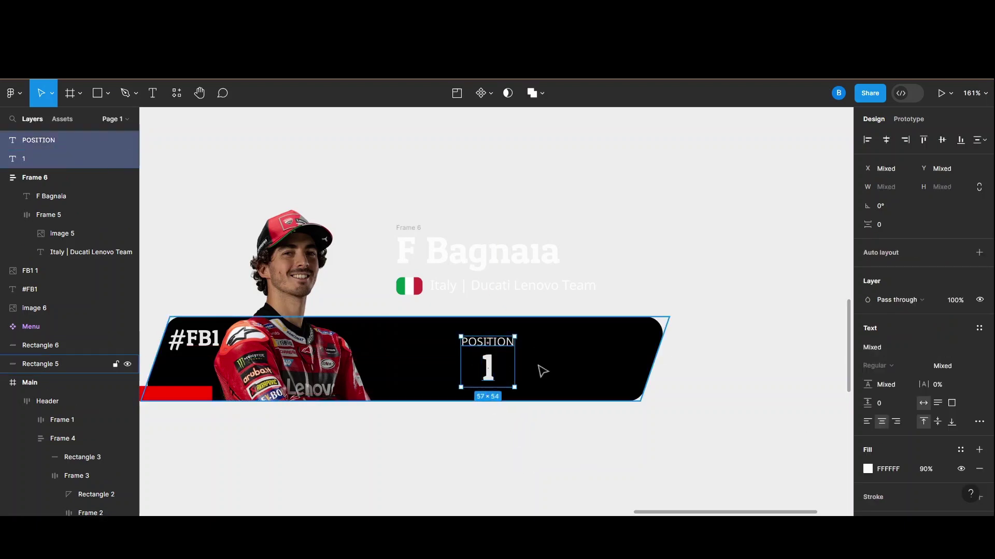
{"action": "key", "text": "shift+a"}
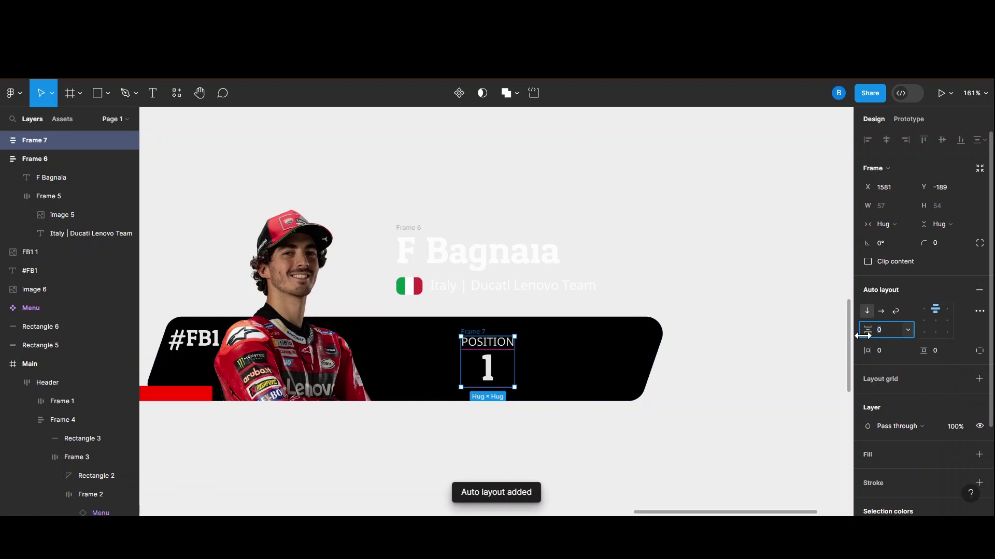
{"action": "type", "text": "8"}
{"action": "key", "text": "Return"}
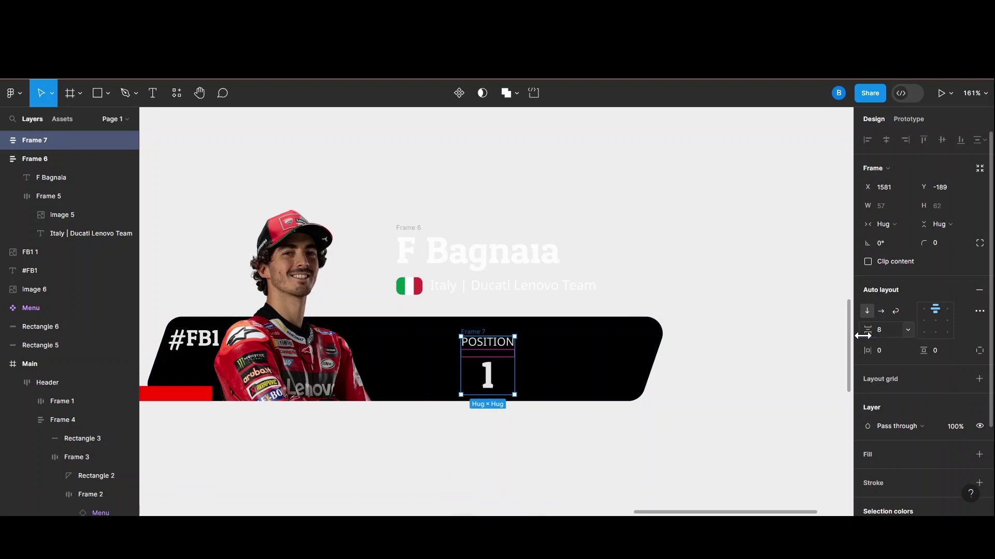
{"action": "left_click", "coordinate": [878, 330]}
{"action": "type", "text": "4"}
{"action": "key", "text": "Return"}
{"action": "left_click", "coordinate": [570, 447]}
Recheck the stat's spacing and move the POSITION stat further left in the banner
{"action": "scroll", "coordinate": [562, 438], "scroll_direction": "up", "scroll_amount": 2}
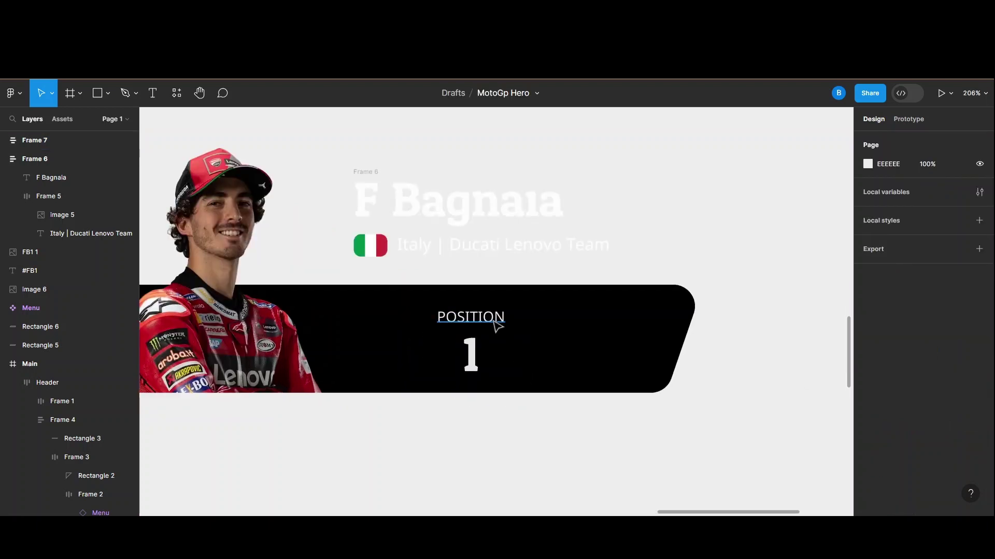
{"action": "left_click", "coordinate": [450, 308]}
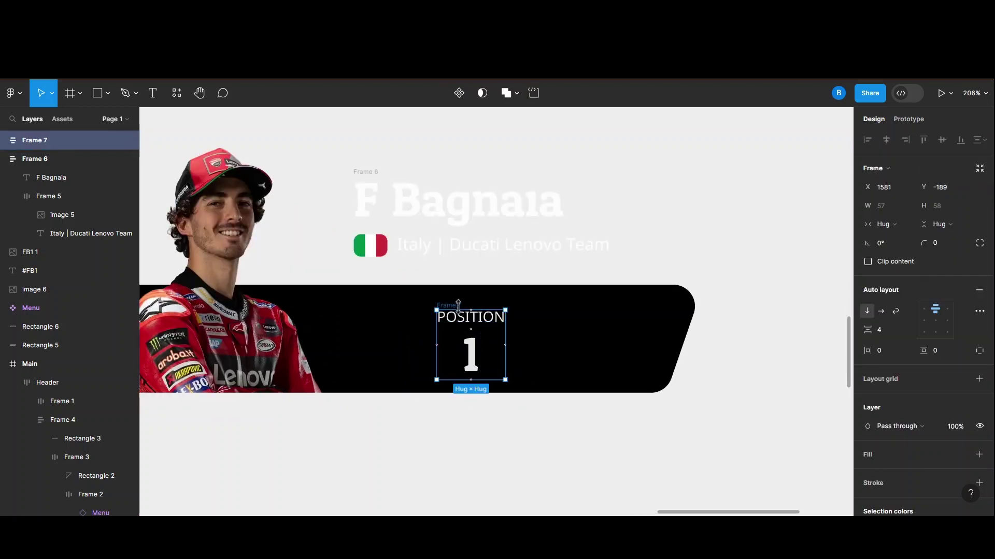
{"action": "left_click", "coordinate": [857, 330]}
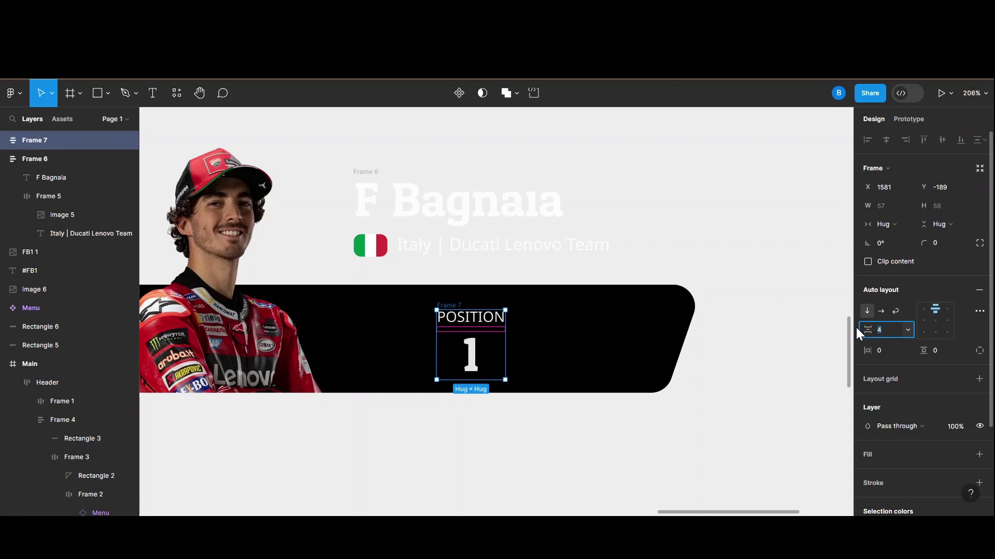
{"action": "type", "text": "2"}
{"action": "left_click", "coordinate": [531, 444]}
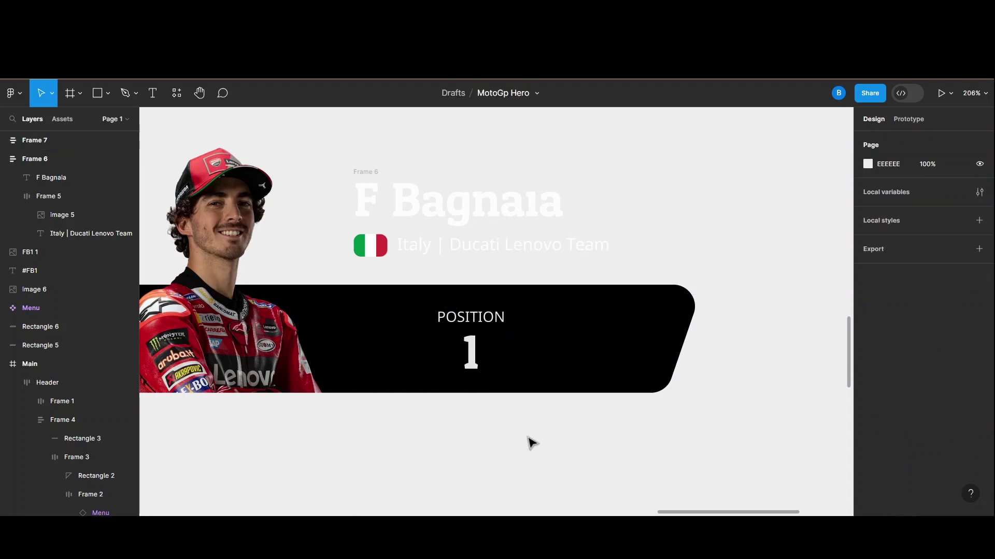
{"action": "left_click", "coordinate": [456, 311]}
{"action": "mouse_move", "coordinate": [455, 310]}
{"action": "left_mouse_down"}
{"action": "mouse_move", "coordinate": [372, 311]}
{"action": "mouse_move", "coordinate": [368, 302]}
{"action": "left_mouse_up"}
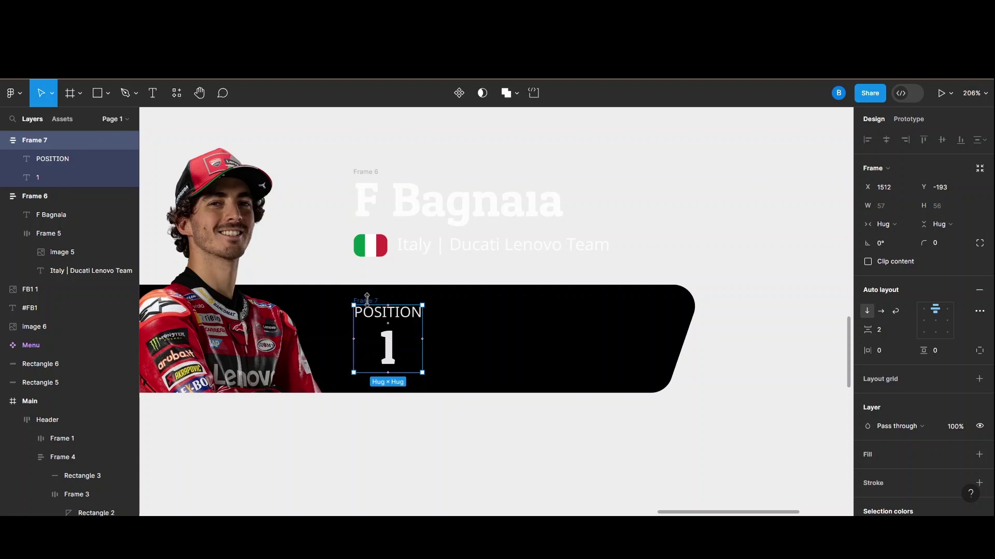
{"action": "left_click", "coordinate": [413, 431]}
{"action": "left_click", "coordinate": [368, 301]}
Duplicate the POSITION stat to its right and change it to POINTS over 389
{"action": "left_click_drag", "start_coordinate": [366, 300], "coordinate": [476, 329]}
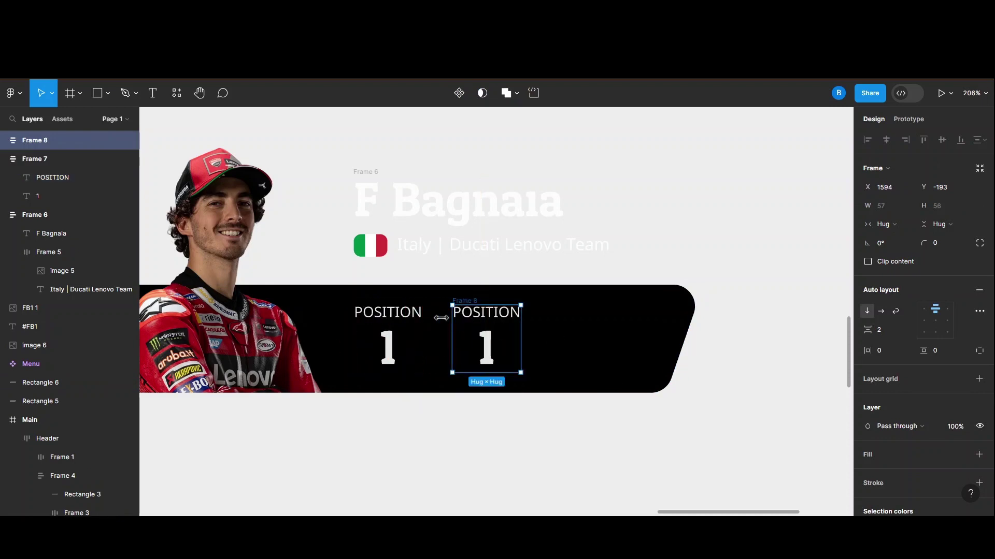
{"action": "double_click", "coordinate": [469, 312]}
{"action": "type", "text": "POIN"}
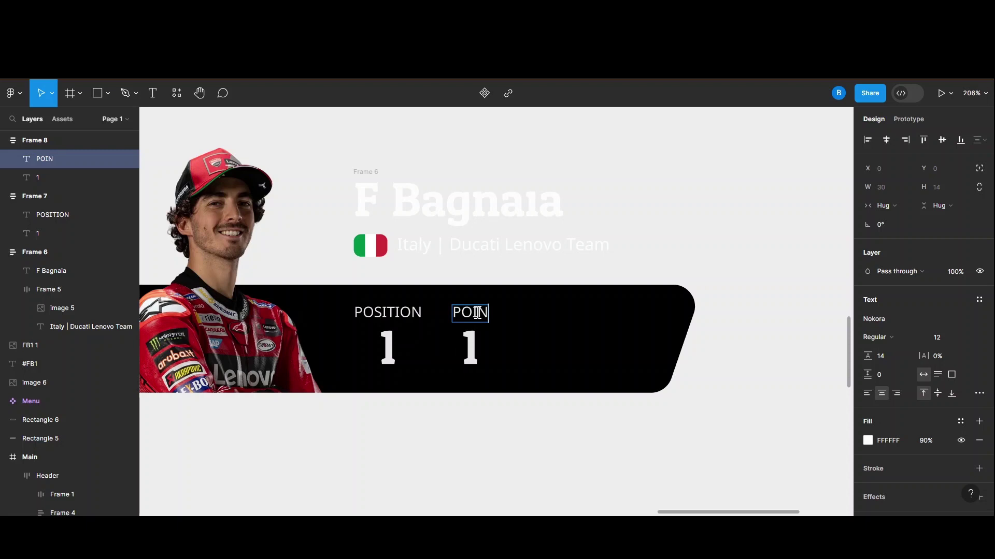
{"action": "type", "text": "TS"}
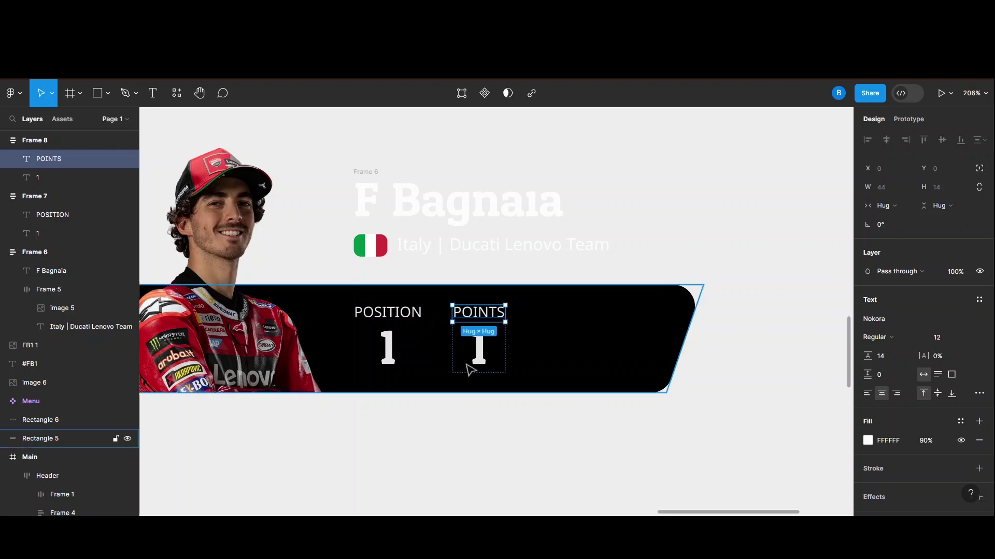
{"action": "left_click", "coordinate": [387, 340]}
{"action": "left_click", "coordinate": [492, 312]}
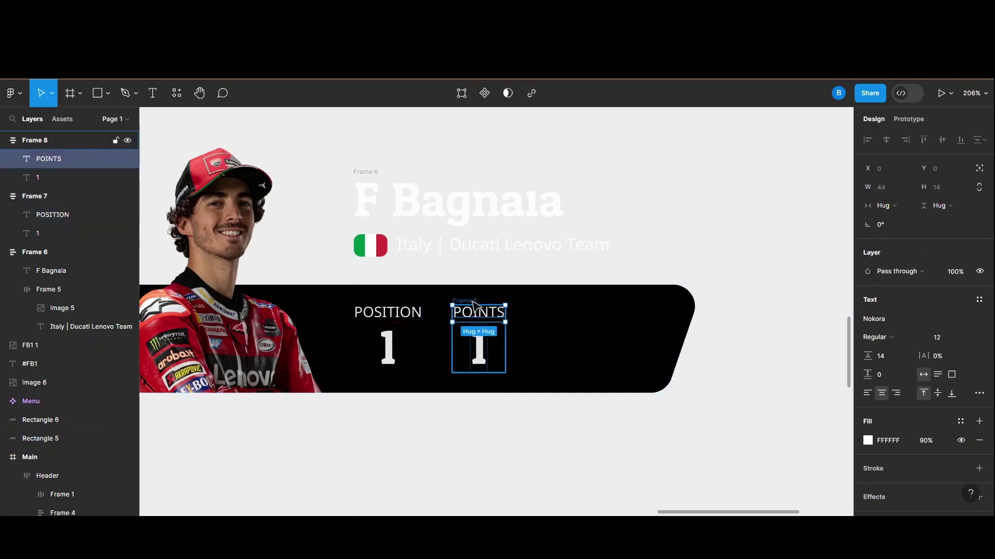
{"action": "key", "text": "Escape"}
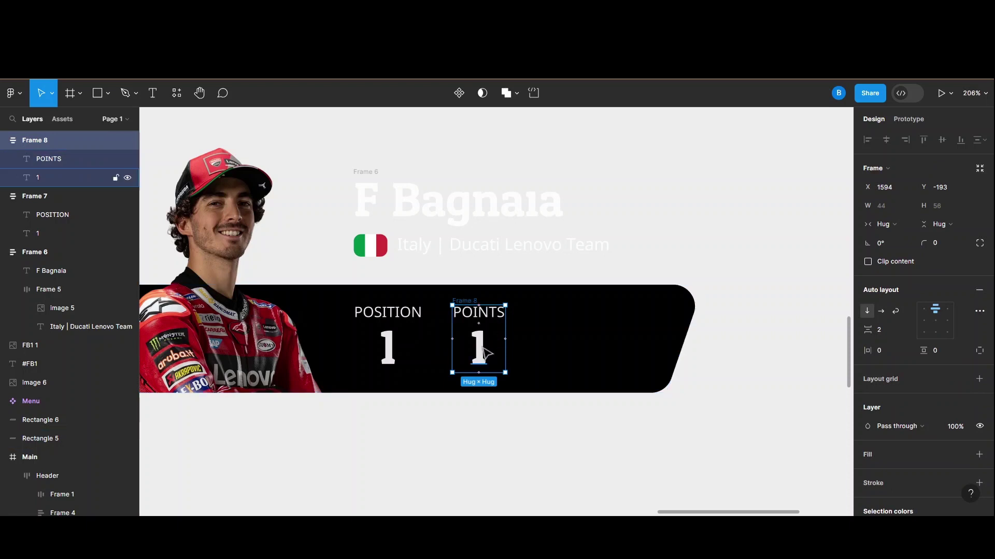
{"action": "left_click", "coordinate": [478, 363]}
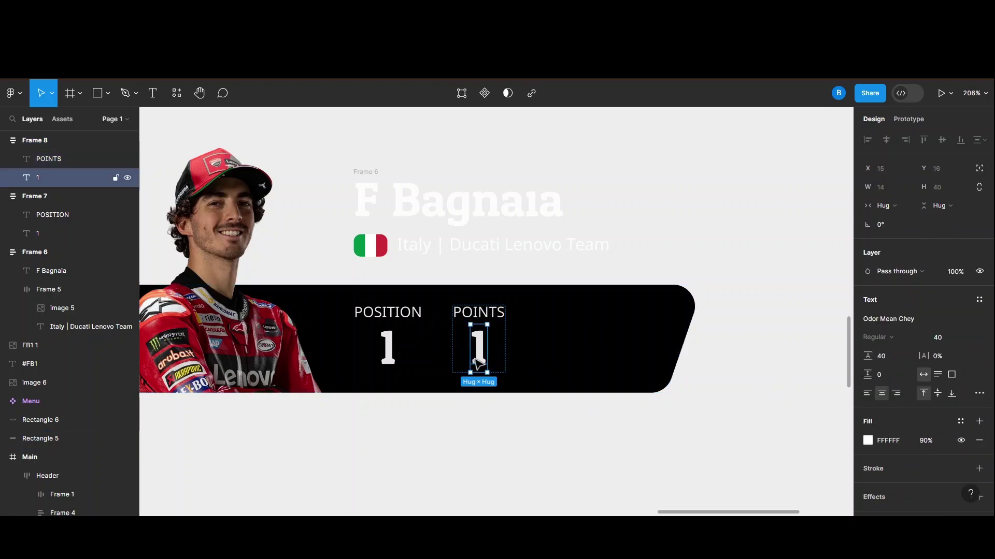
{"action": "double_click", "coordinate": [479, 358]}
{"action": "type", "text": "38"}
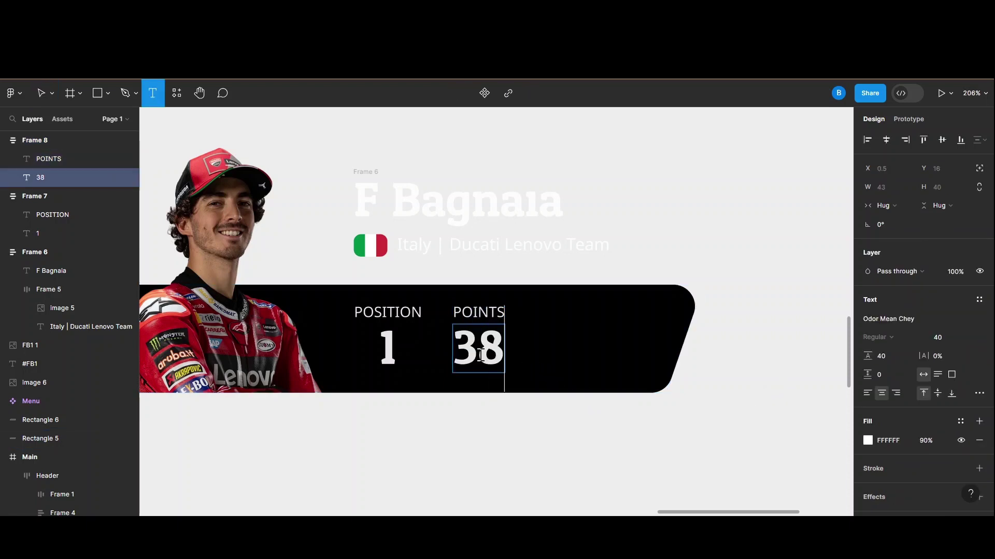
{"action": "type", "text": "9"}
{"action": "left_click", "coordinate": [560, 443]}
Add a third stat at the banner's right end reading VICTORIES over 6
{"action": "left_click", "coordinate": [390, 309]}
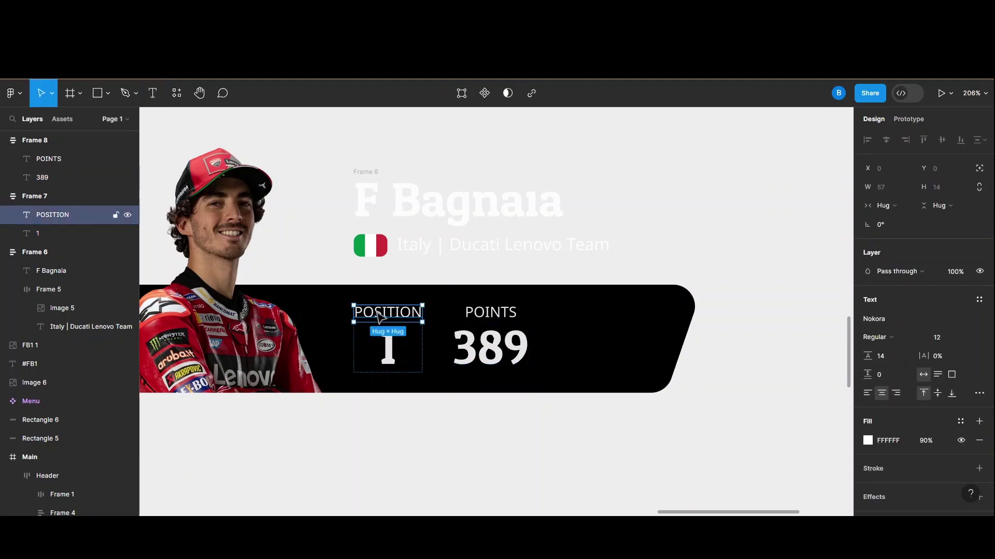
{"action": "mouse_move", "coordinate": [377, 303]}
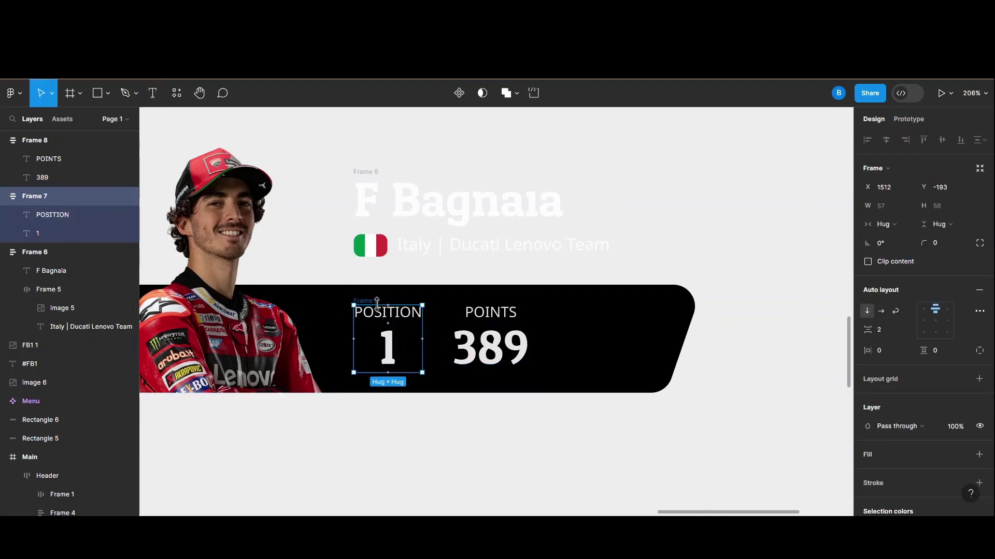
{"action": "left_click_drag", "start_coordinate": [367, 306], "coordinate": [588, 307], "text": "alt"}
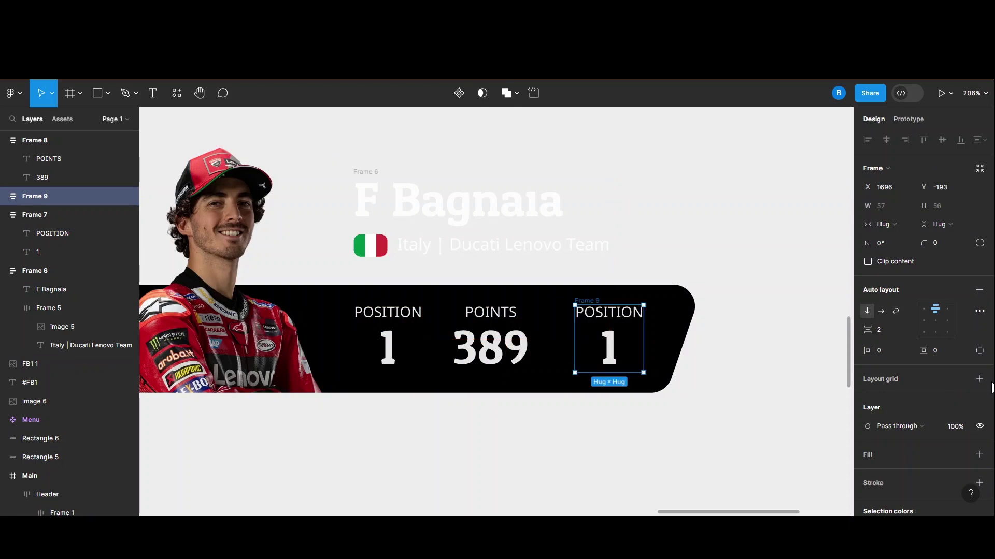
{"action": "double_click", "coordinate": [627, 312]}
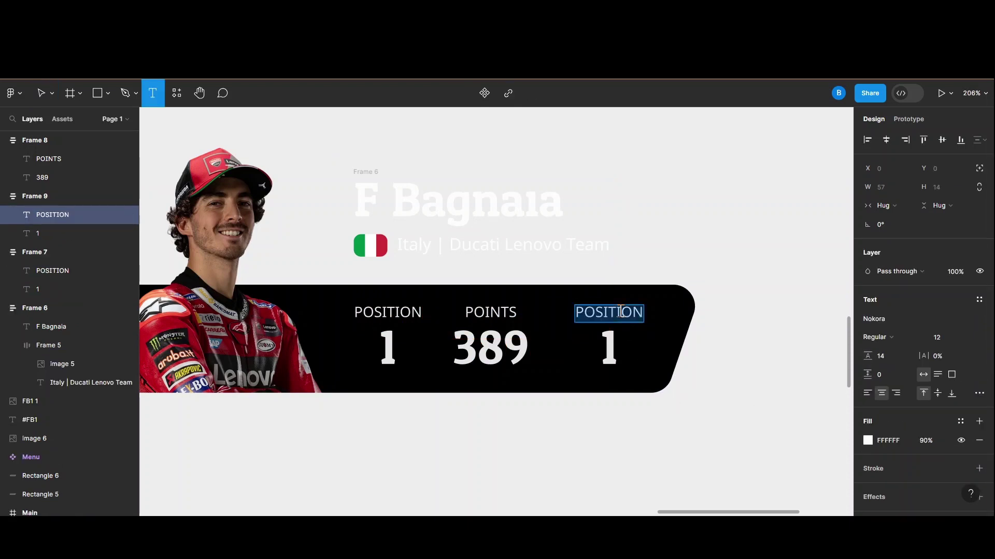
{"action": "type", "text": "VICTORIES"}
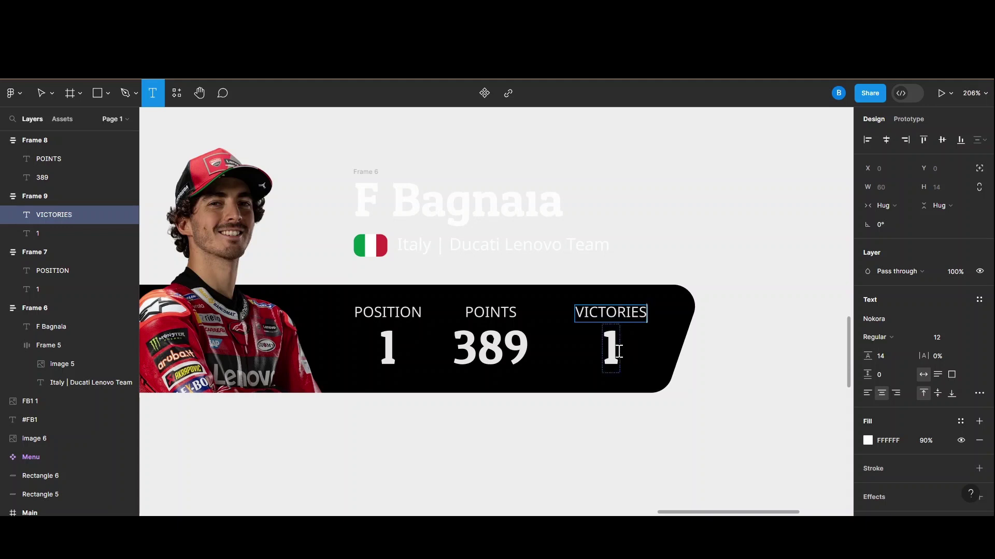
{"action": "double_click", "coordinate": [618, 351]}
{"action": "type", "text": "6"}
{"action": "key", "text": "Escape"}
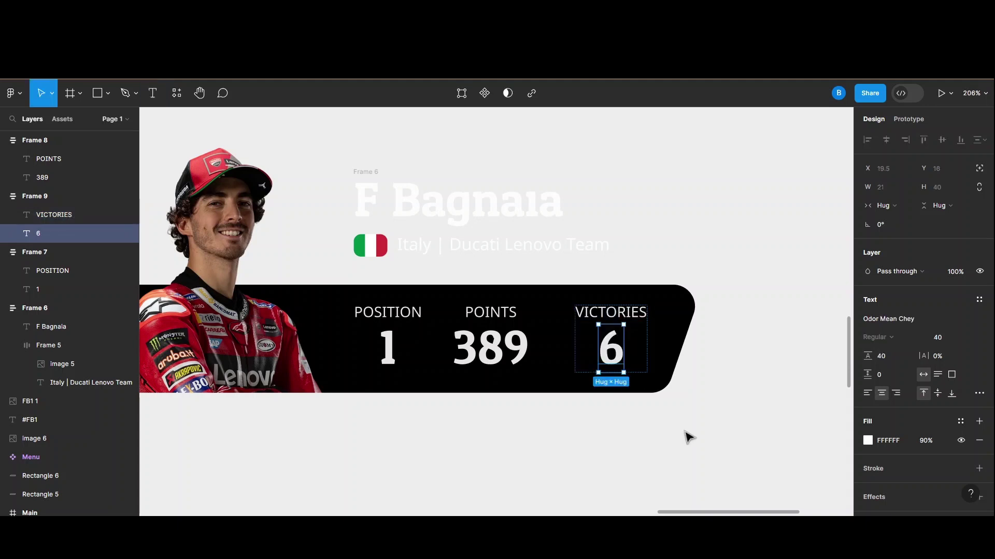
{"action": "left_click", "coordinate": [687, 438]}
{"action": "left_click", "coordinate": [136, 93]}
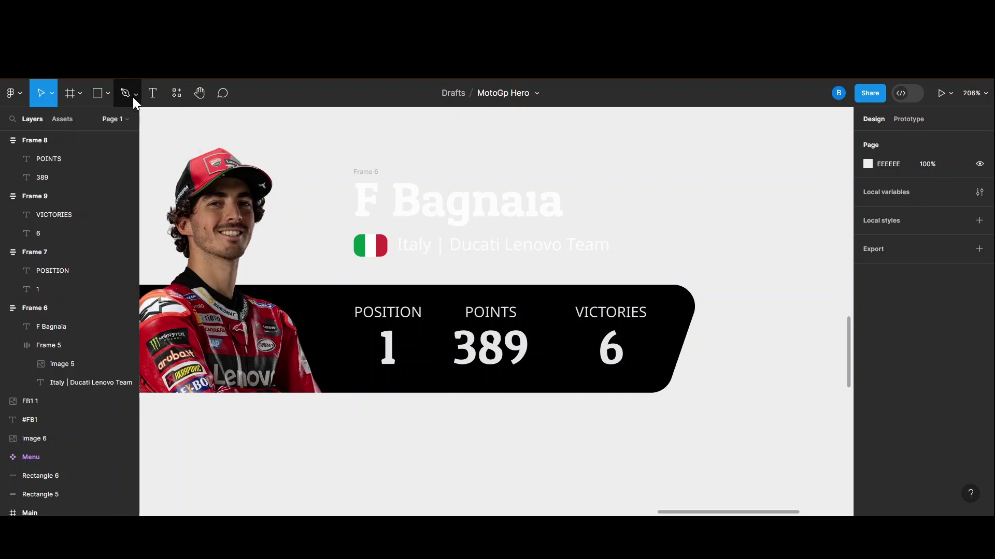
Draw a vertical divider line between the POINTS and VICTORIES stats
{"action": "left_click", "coordinate": [125, 93]}
{"action": "left_click", "coordinate": [554, 306]}
{"action": "left_click", "coordinate": [554, 353]}
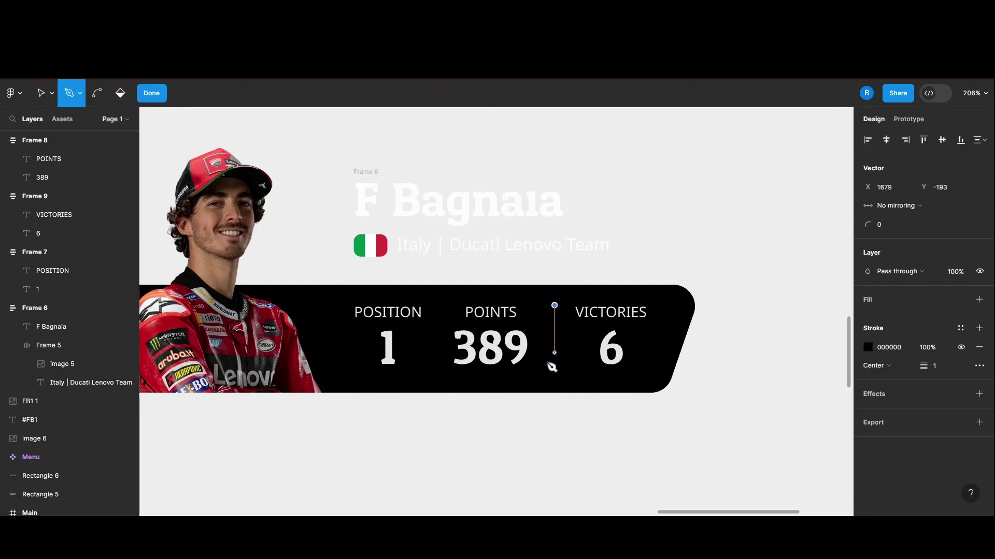
{"action": "left_click", "coordinate": [151, 93]}
{"action": "left_click", "coordinate": [508, 433]}
{"action": "left_click", "coordinate": [474, 311]}
{"action": "left_click", "coordinate": [455, 331]}
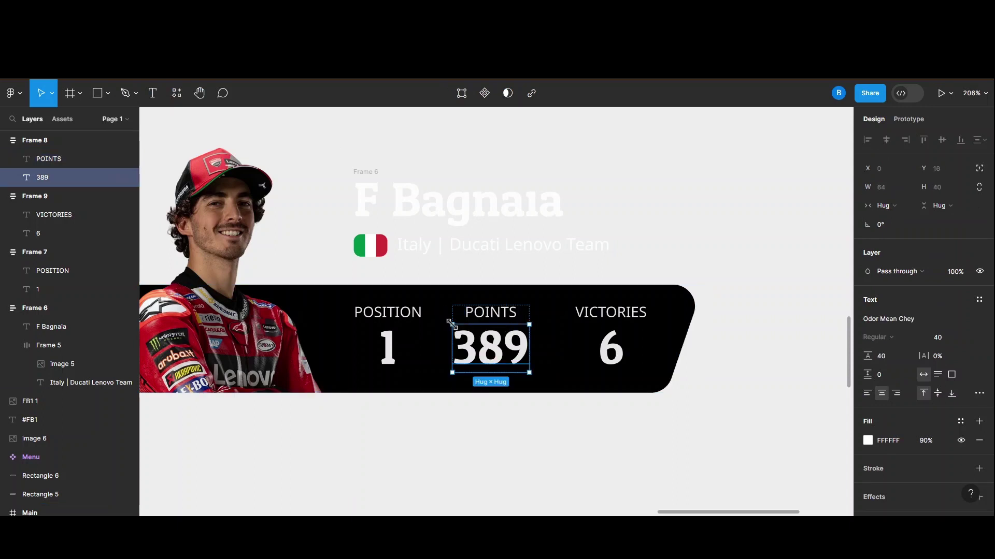
{"action": "left_click", "coordinate": [39, 140]}
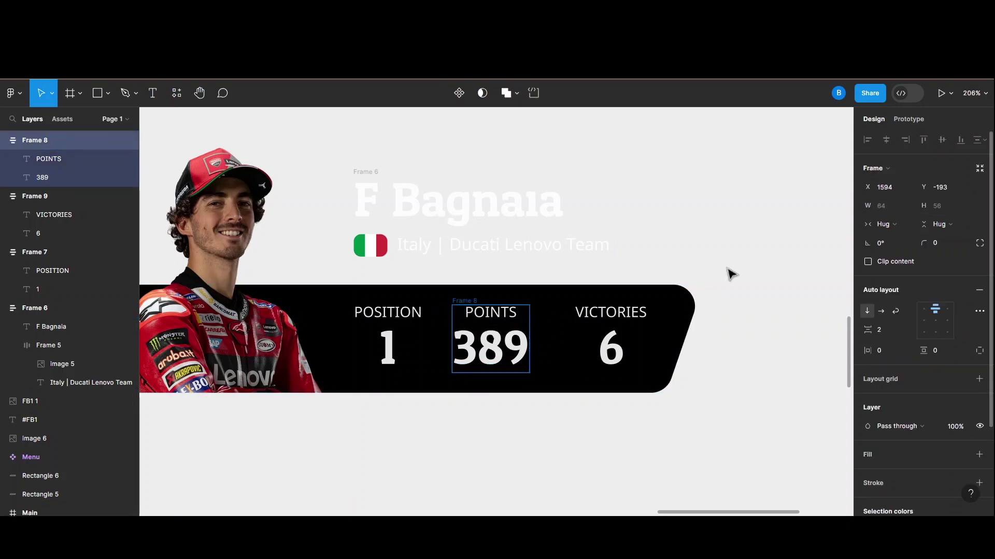
{"action": "left_click", "coordinate": [555, 339]}
Give the divider height 56 and a white stroke at 30% opacity
{"action": "left_click", "coordinate": [950, 191]}
{"action": "type", "text": "56"}
{"action": "key", "text": "Return"}
{"action": "left_click", "coordinate": [889, 332]}
{"action": "type", "text": "ite"}
{"action": "key", "text": "Tab"}
{"action": "type", "text": "20"}
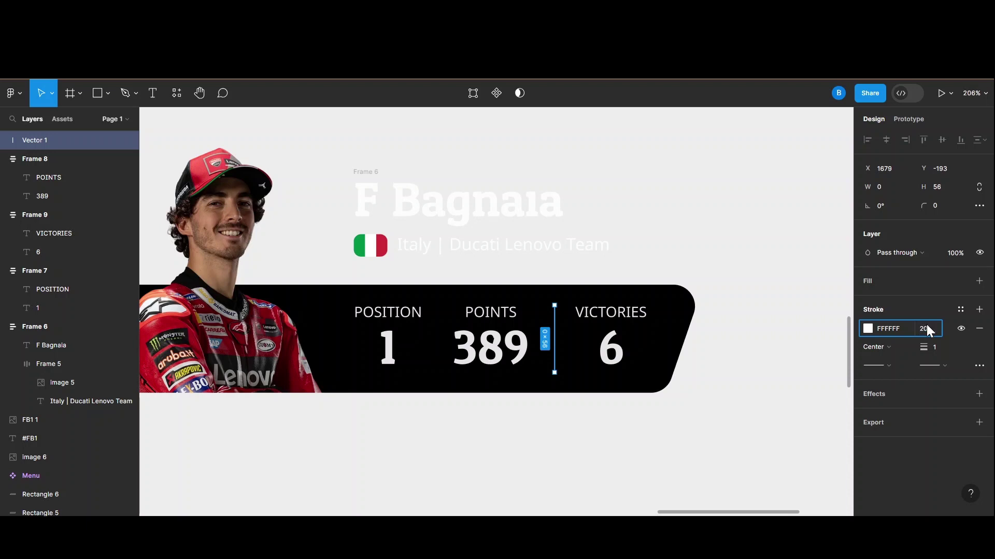
{"action": "key", "text": "Return"}
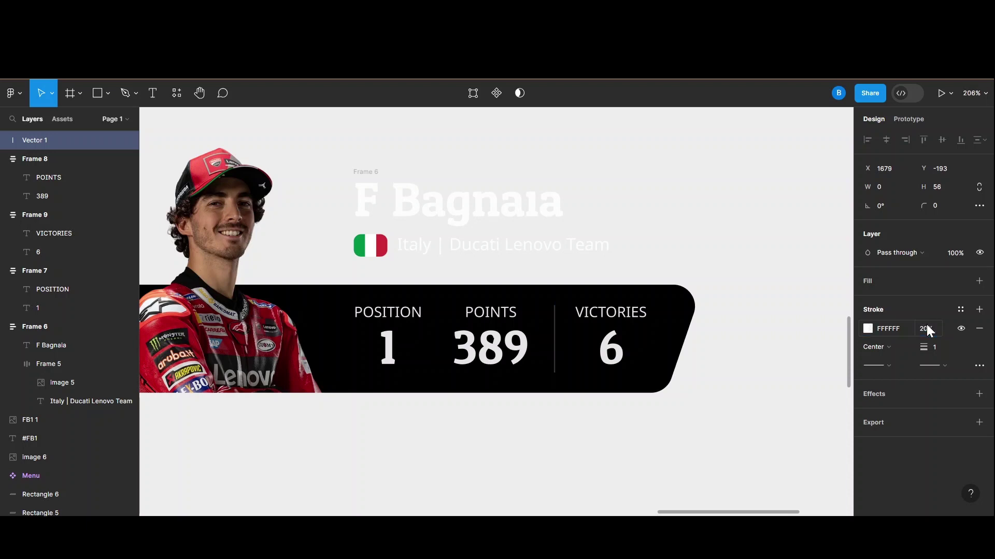
{"action": "left_click", "coordinate": [631, 446]}
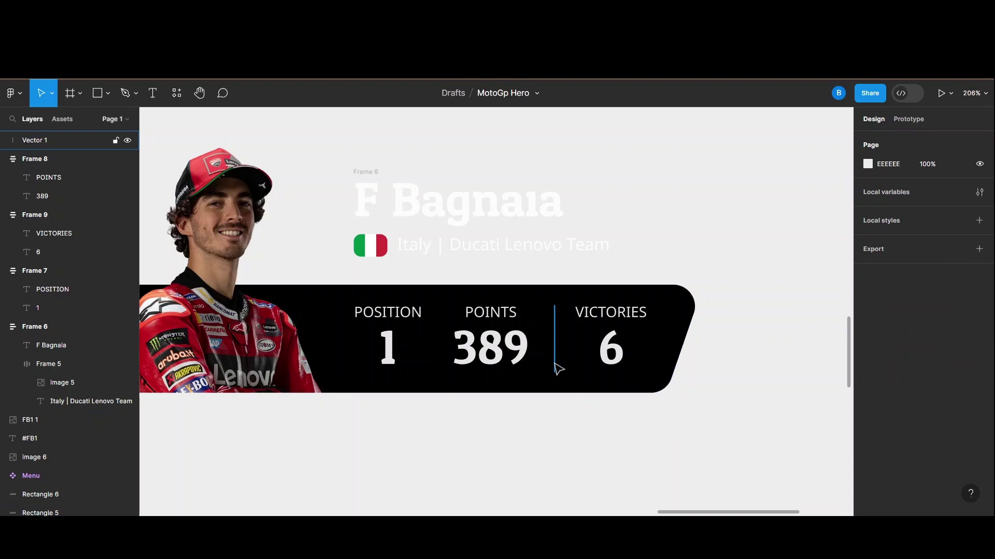
{"action": "left_click", "coordinate": [554, 366]}
{"action": "left_click", "coordinate": [921, 331]}
{"action": "key", "text": "Return"}
{"action": "left_click", "coordinate": [725, 466]}
{"action": "left_click", "coordinate": [554, 362]}
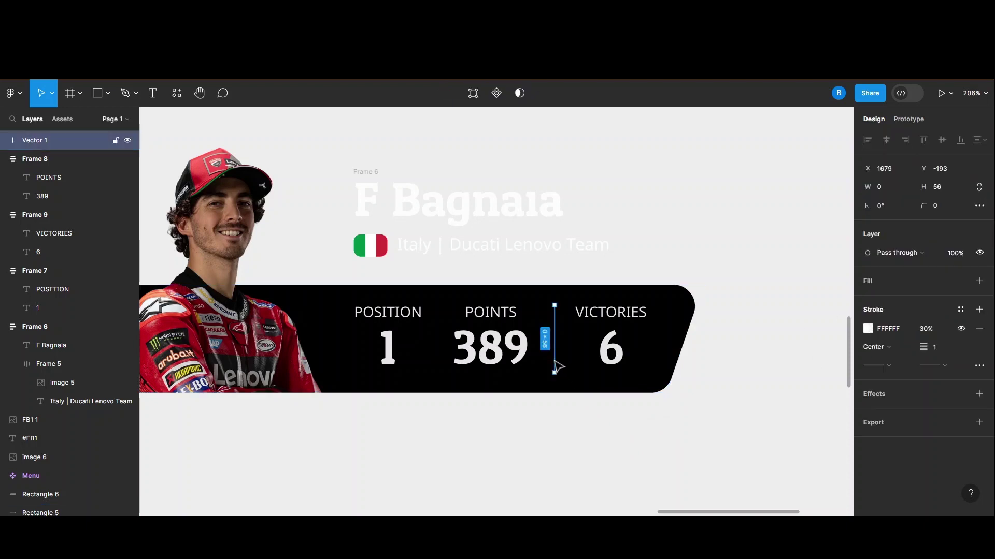
Copy the divider between POSITION and POINTS, then select all three stats and both dividers
{"action": "left_click_drag", "start_coordinate": [555, 365], "coordinate": [436, 363]}
{"action": "left_click", "coordinate": [55, 309]}
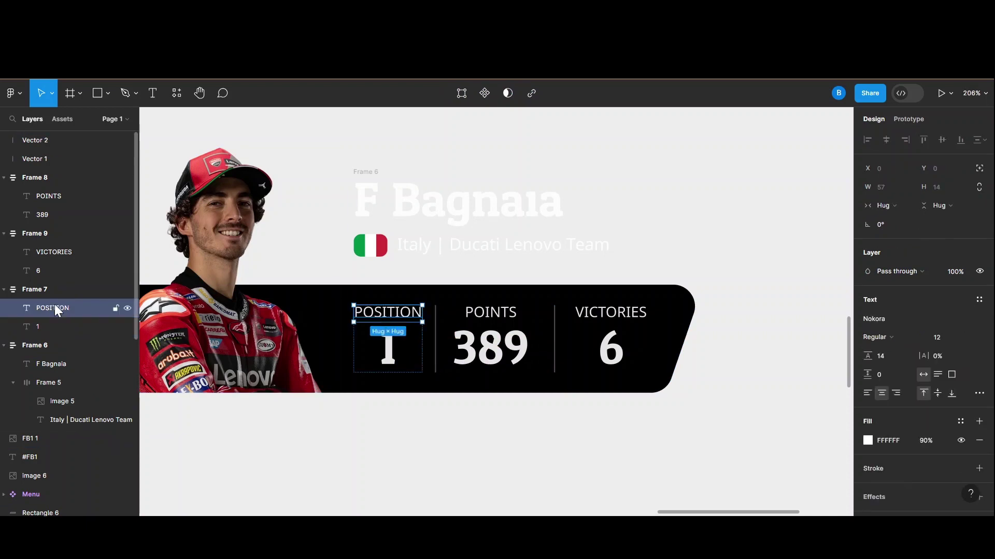
{"action": "left_click", "coordinate": [373, 358]}
{"action": "left_click", "coordinate": [436, 329], "text": "shift"}
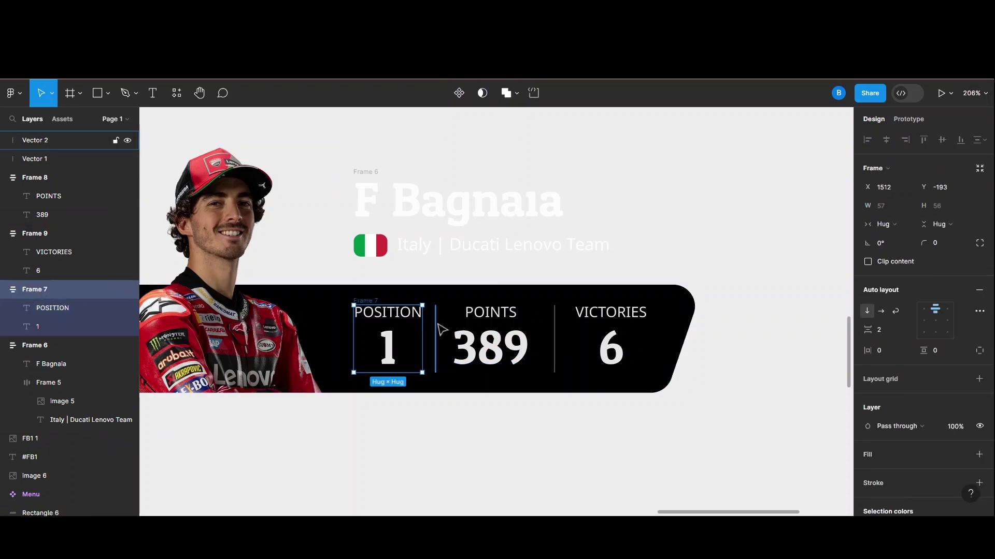
{"action": "left_click", "coordinate": [461, 307], "text": "shift"}
{"action": "left_click", "coordinate": [554, 317], "text": "shift"}
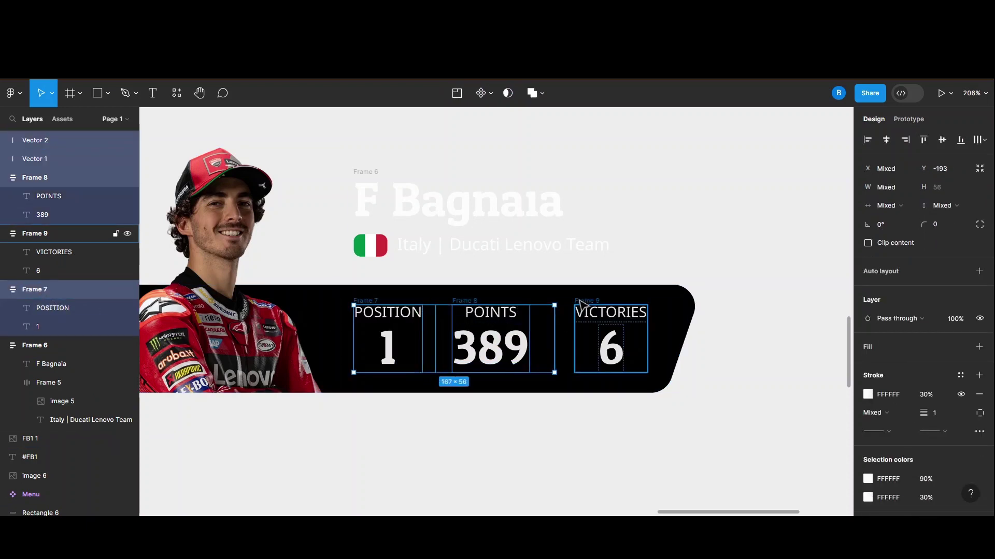
{"action": "left_click", "coordinate": [580, 303], "text": "shift"}
Wrap the stats and dividers in a horizontal auto-layout row with 8 spacing
{"action": "key", "text": "shift+a"}
{"action": "left_click", "coordinate": [881, 329]}
{"action": "type", "text": "16"}
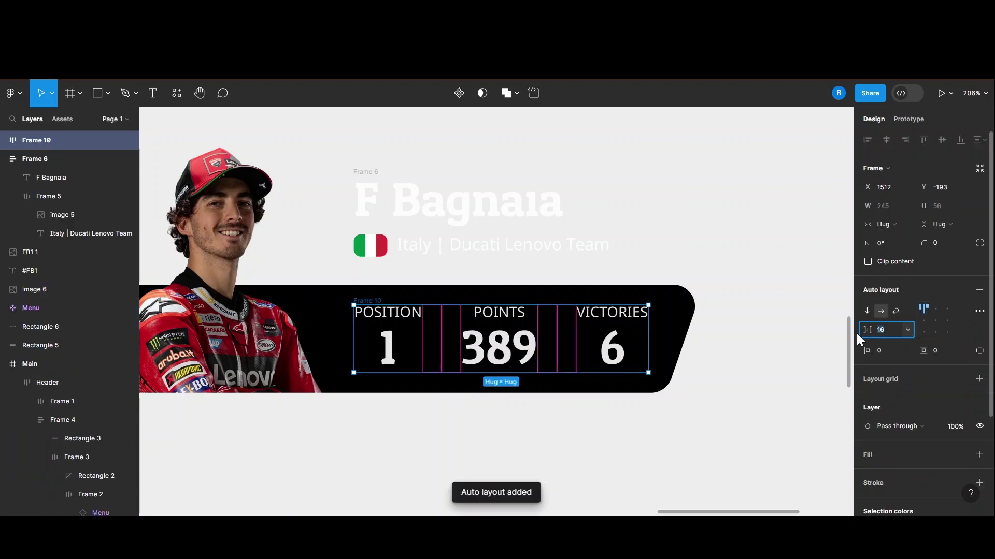
{"action": "type", "text": "4"}
{"action": "key", "text": "Return"}
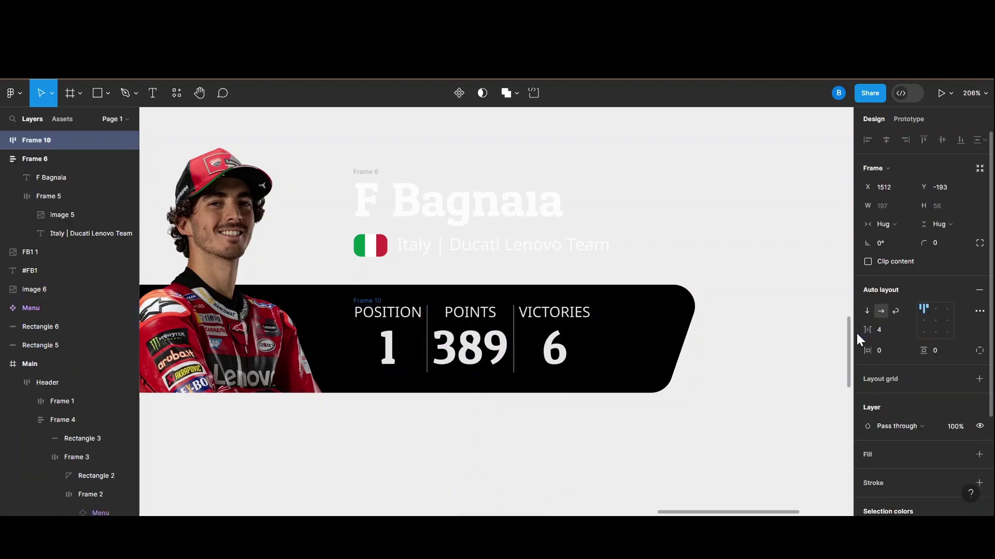
{"action": "left_click", "coordinate": [871, 330]}
{"action": "type", "text": "8"}
{"action": "key", "text": "Return"}
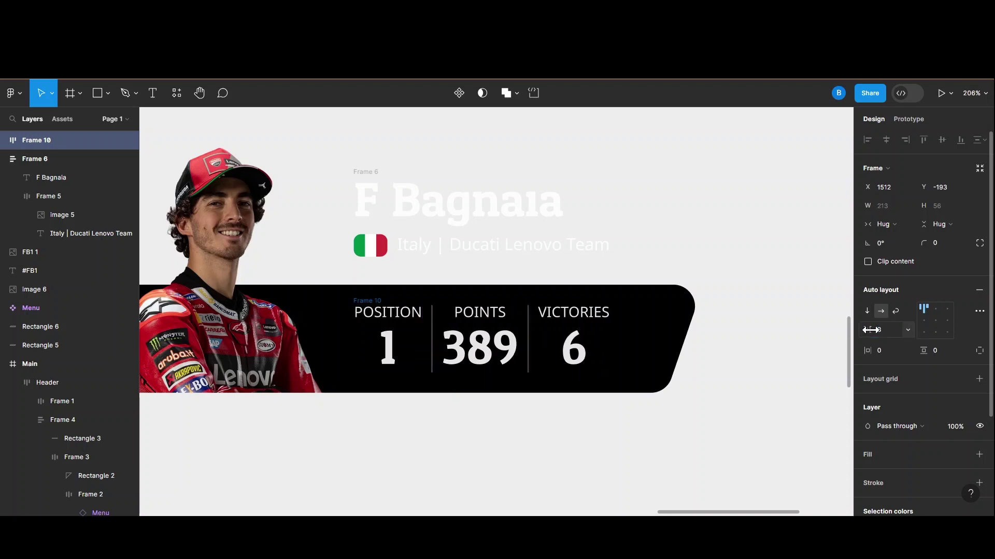
{"action": "left_click", "coordinate": [657, 428]}
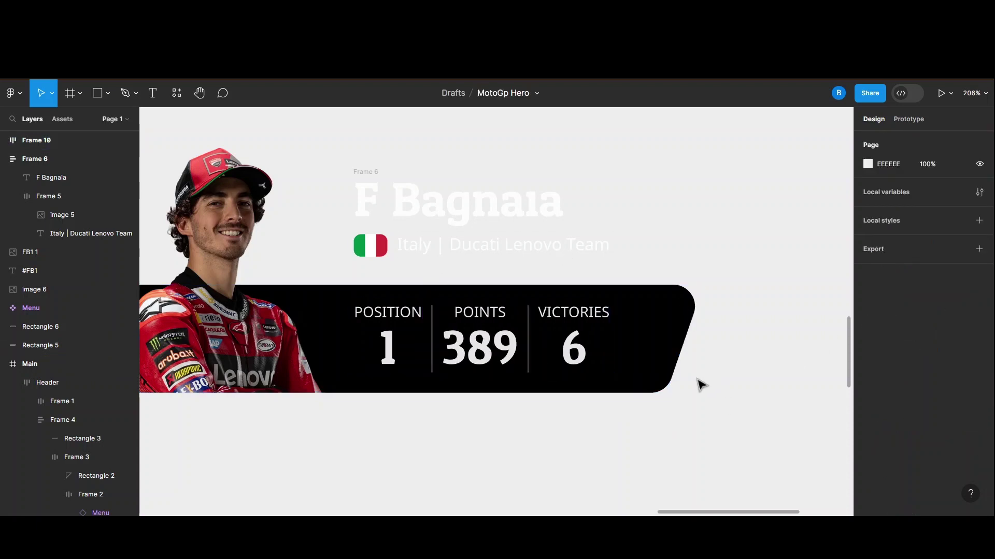
Nudge the rider photo slightly right and rename the title block 'Profile'
{"action": "scroll", "coordinate": [697, 386], "scroll_direction": "down", "scroll_amount": 3}
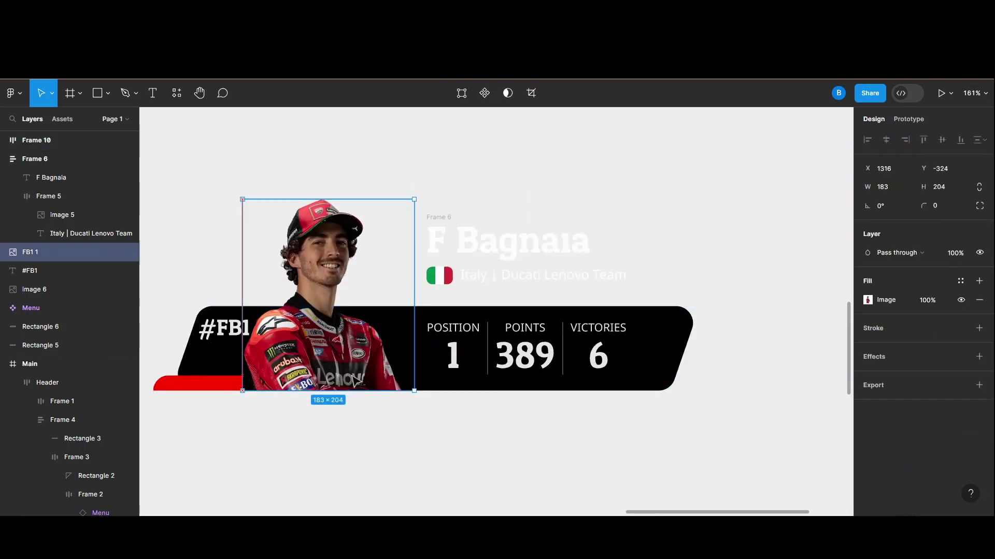
{"action": "left_click_drag", "start_coordinate": [310, 290], "coordinate": [317, 289]}
{"action": "key", "text": "Escape"}
{"action": "left_click", "coordinate": [466, 231]}
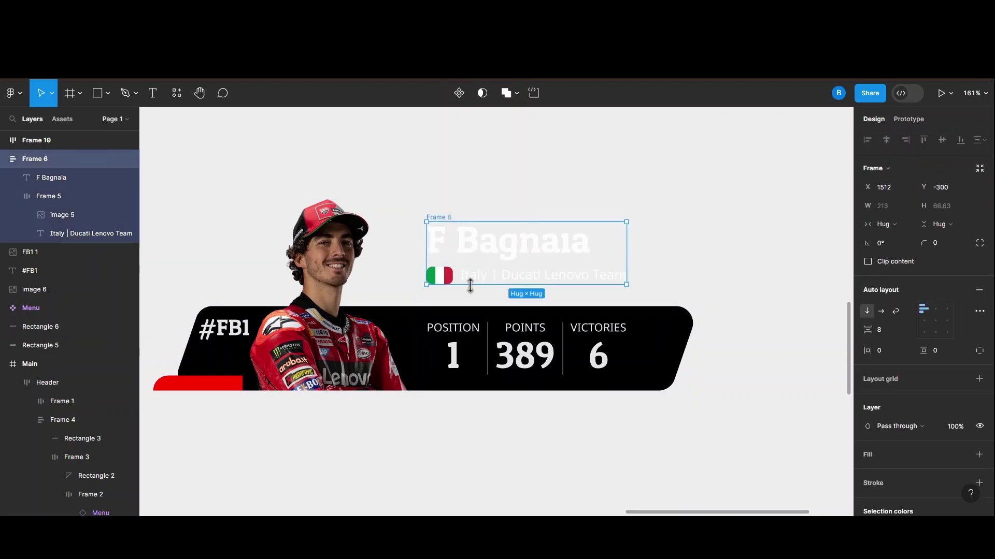
{"action": "scroll", "coordinate": [470, 284], "scroll_direction": "up", "scroll_amount": 5, "text": "ctrl"}
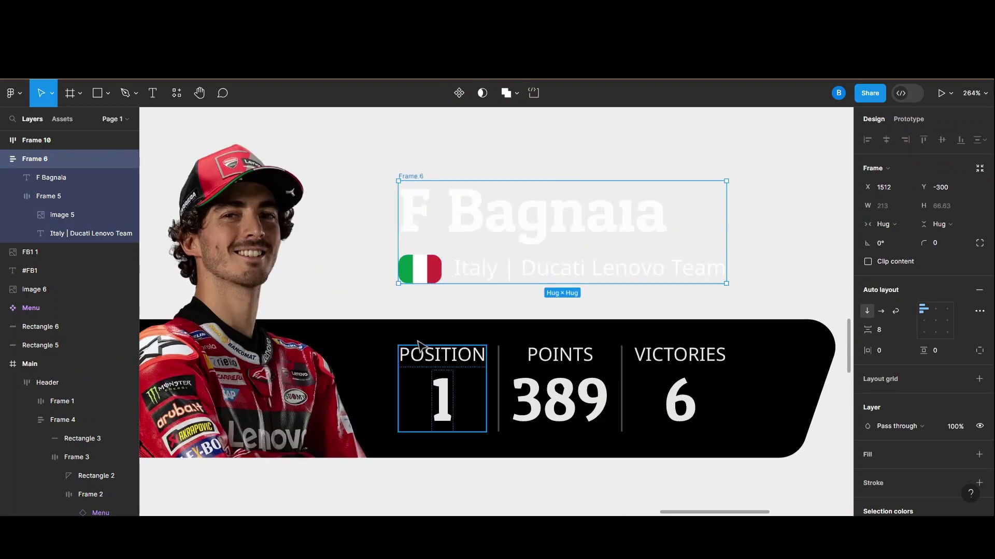
{"action": "left_click", "coordinate": [443, 373]}
{"action": "double_click", "coordinate": [420, 177]}
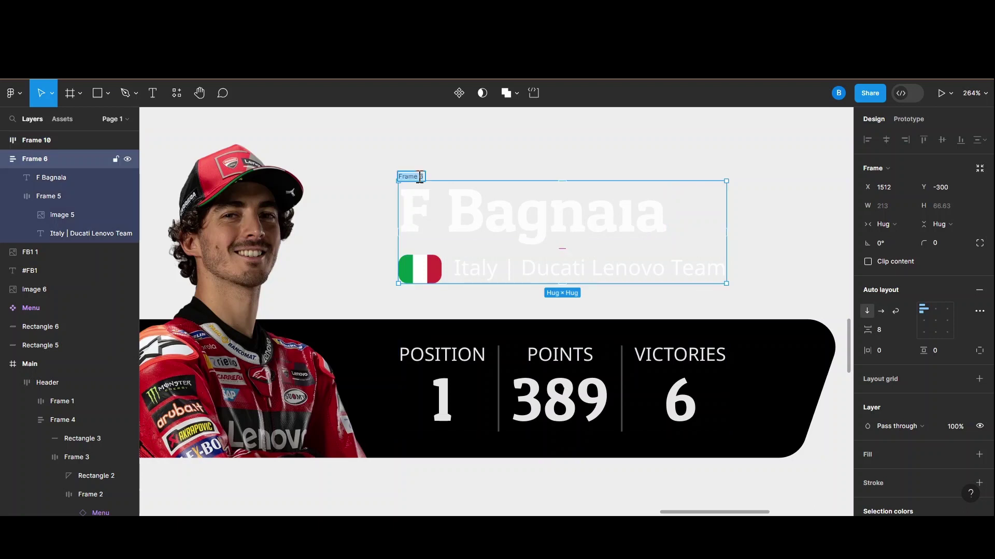
{"action": "type", "text": "Pri"}
{"action": "type", "text": "ile"}
{"action": "key", "text": "Return"}
Rename the stats row 'Info'
{"action": "double_click", "coordinate": [442, 383]}
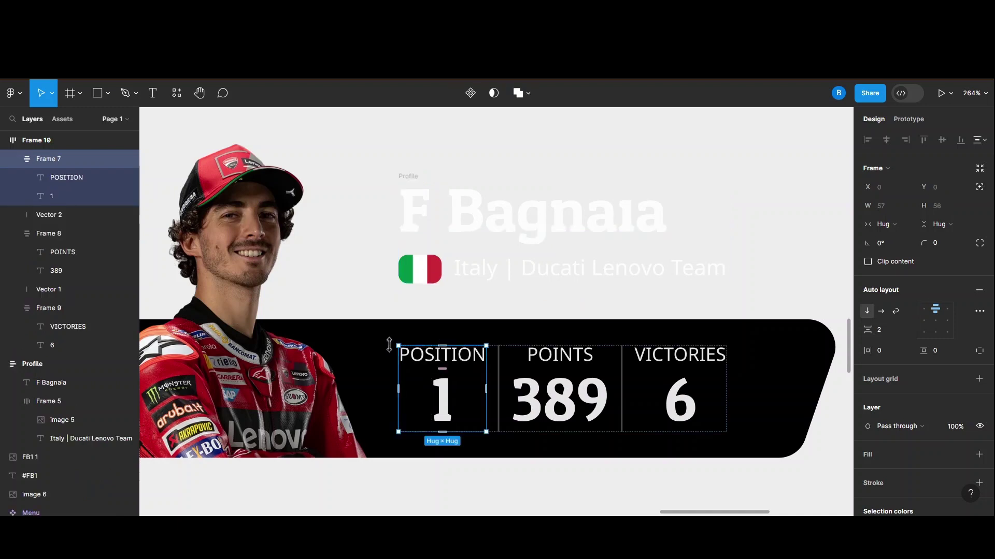
{"action": "left_click", "coordinate": [36, 140]}
{"action": "double_click", "coordinate": [421, 342]}
{"action": "type", "text": "Info"}
{"action": "key", "text": "Return"}
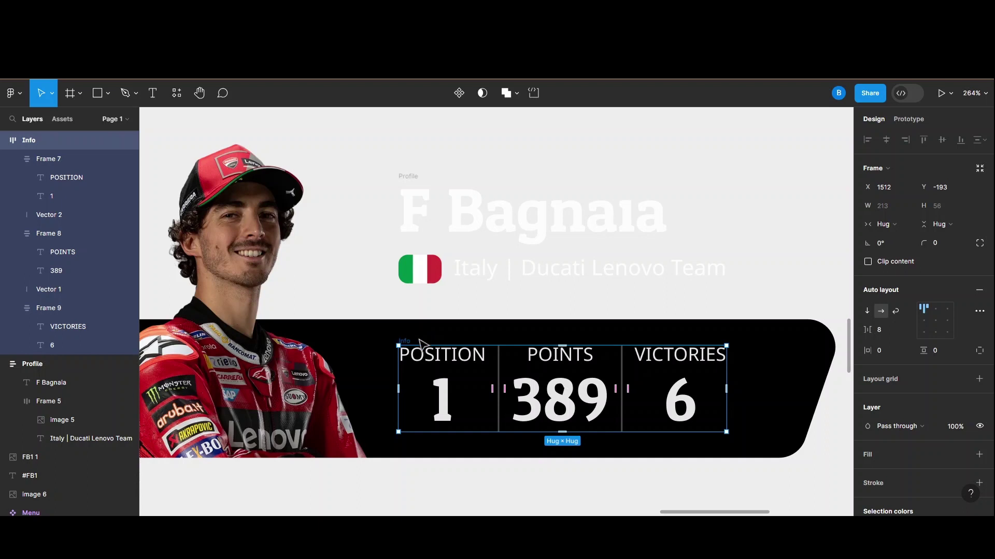
Stack Profile and Info in a vertical auto layout with 36 spacing, nudged down
{"action": "left_click", "coordinate": [409, 177]}
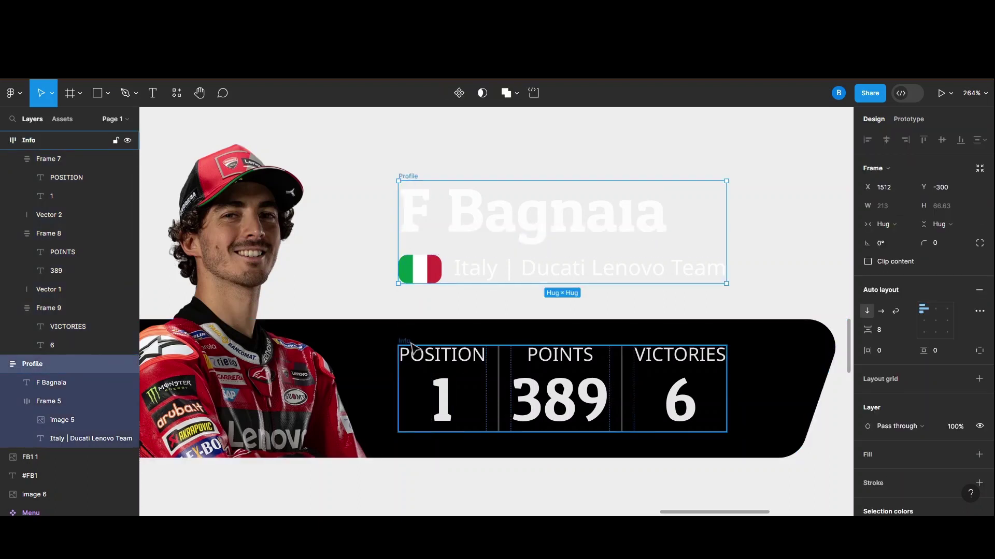
{"action": "left_click", "coordinate": [409, 342]}
{"action": "left_click", "coordinate": [412, 177], "text": "shift"}
{"action": "key", "text": "shift+a"}
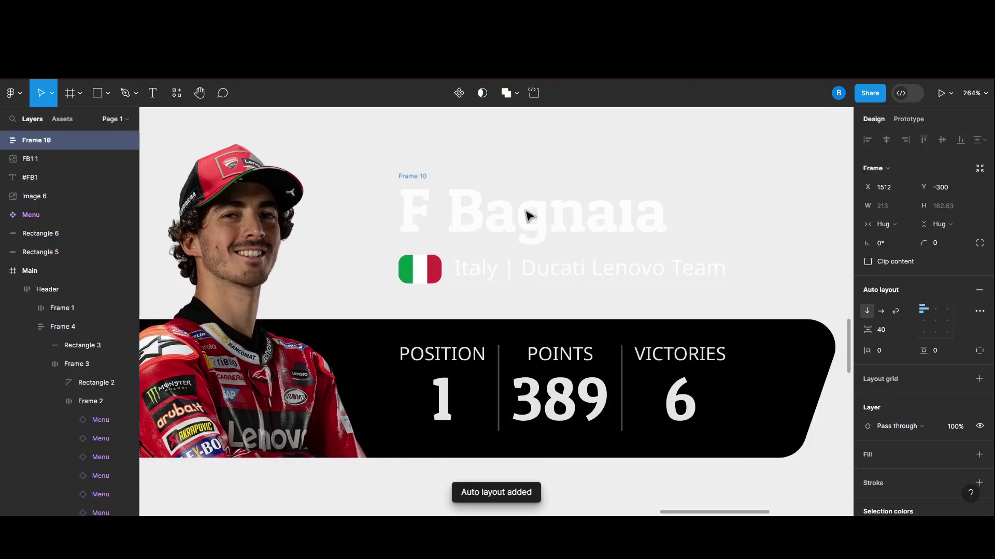
{"action": "type", "text": "36"}
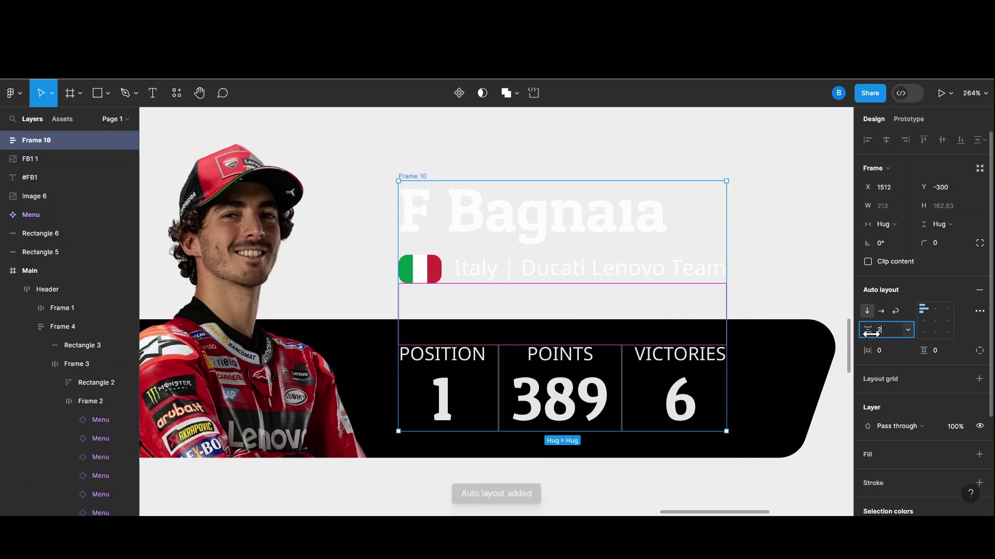
{"action": "key", "text": "Return"}
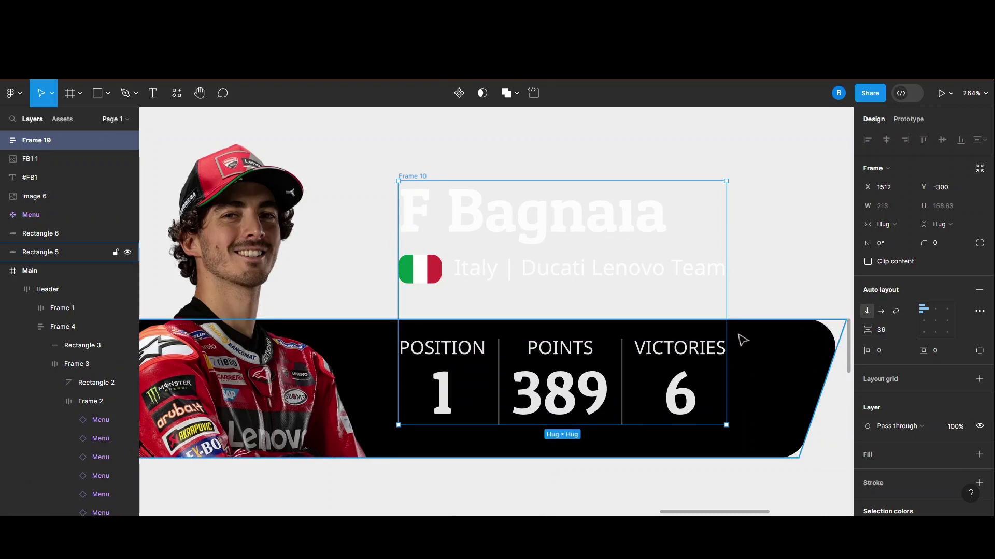
{"action": "key", "text": "Down"}
{"action": "key", "text": "Down"}
{"action": "key", "text": "Down"}
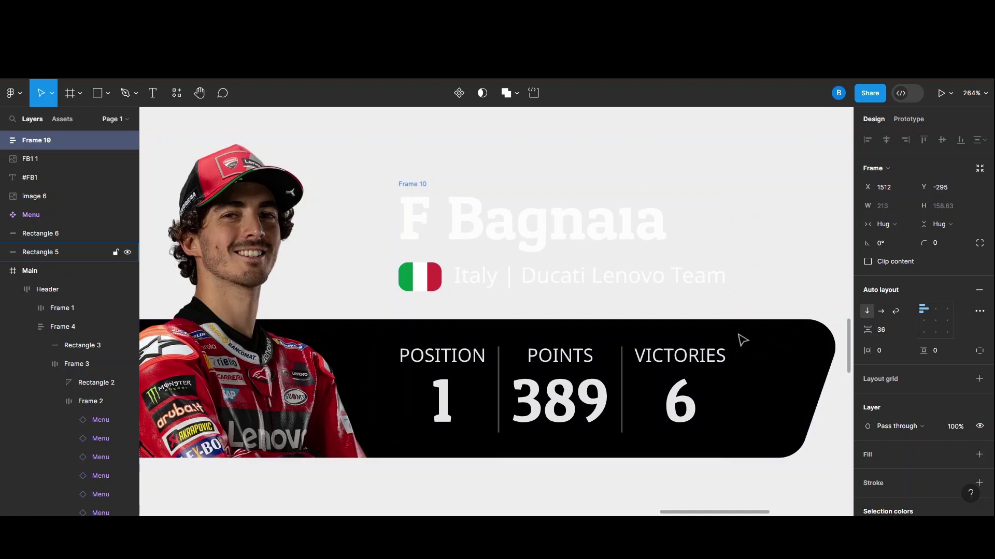
{"action": "left_click", "coordinate": [666, 472]}
{"action": "scroll", "coordinate": [791, 419], "scroll_direction": "down", "scroll_amount": 5, "text": "ctrl"}
Scale the rider photo down to 171×191 and shift it slightly right
{"action": "scroll", "coordinate": [731, 420], "scroll_direction": "down", "scroll_amount": 2}
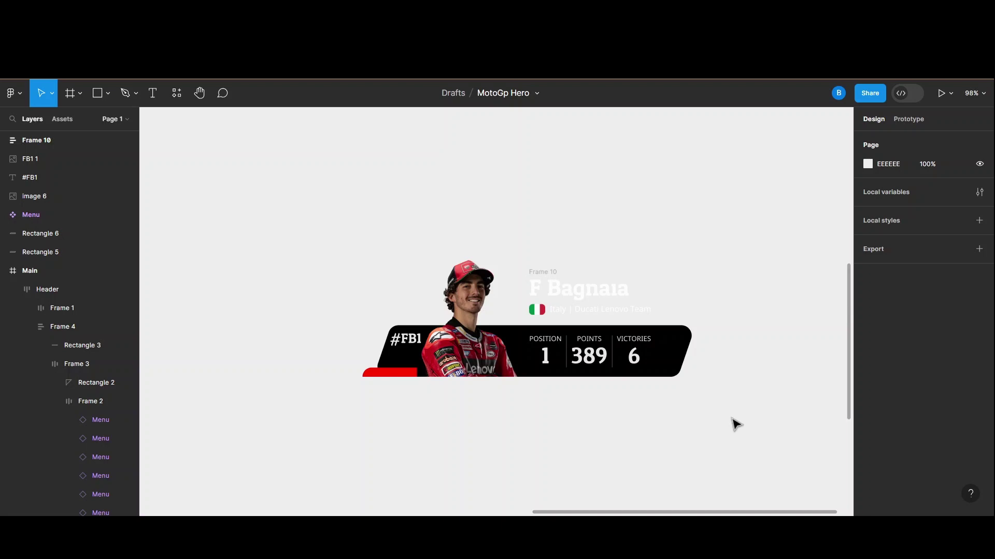
{"action": "left_click", "coordinate": [495, 317]}
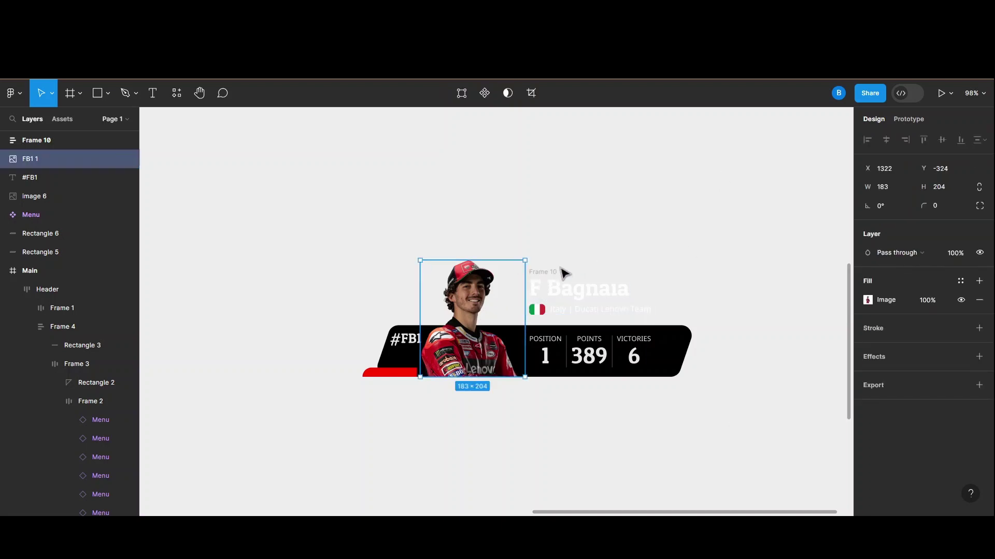
{"action": "left_click_drag", "start_coordinate": [525, 260], "coordinate": [523, 263]}
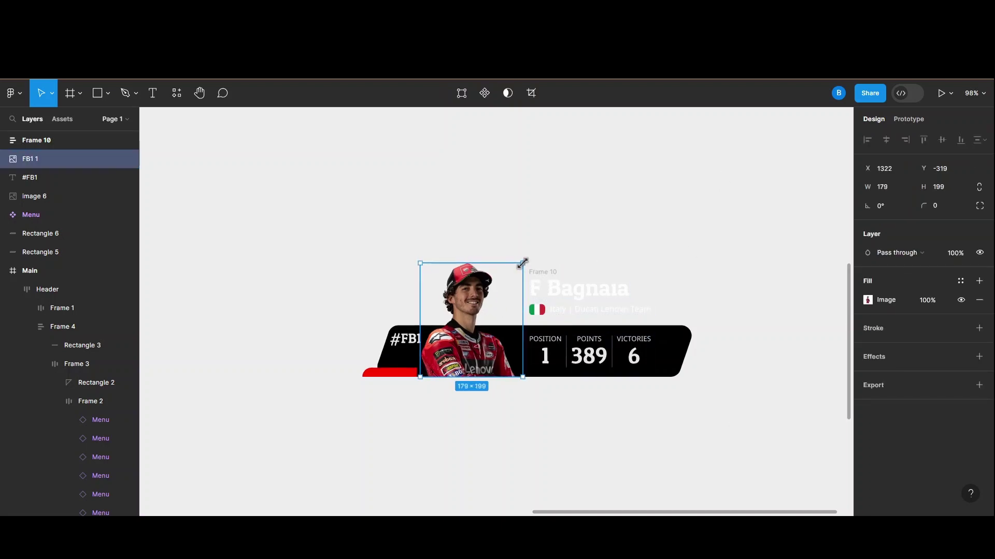
{"action": "key", "text": "ctrl+z"}
{"action": "scroll", "coordinate": [530, 267], "scroll_direction": "up", "scroll_amount": 5}
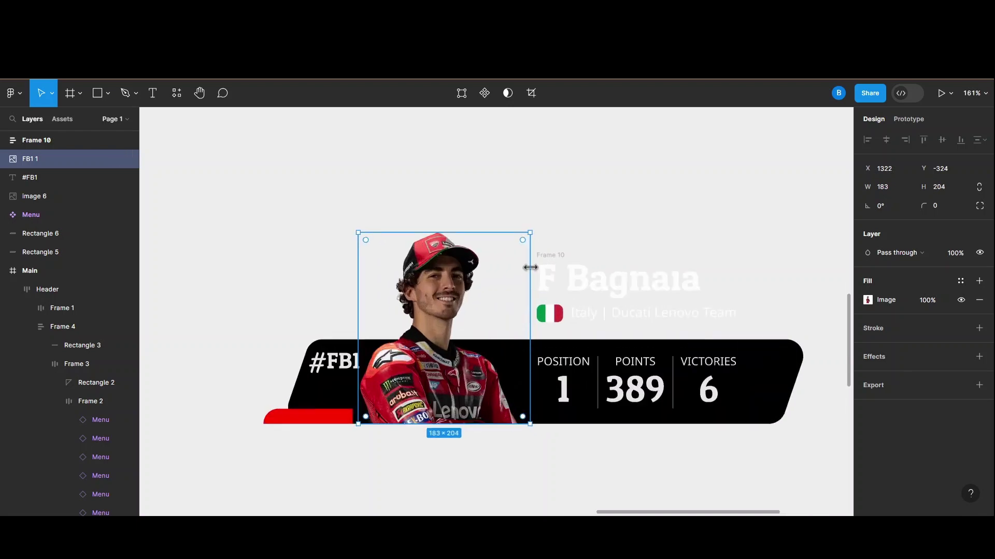
{"action": "left_click_drag", "start_coordinate": [529, 234], "coordinate": [518, 244]}
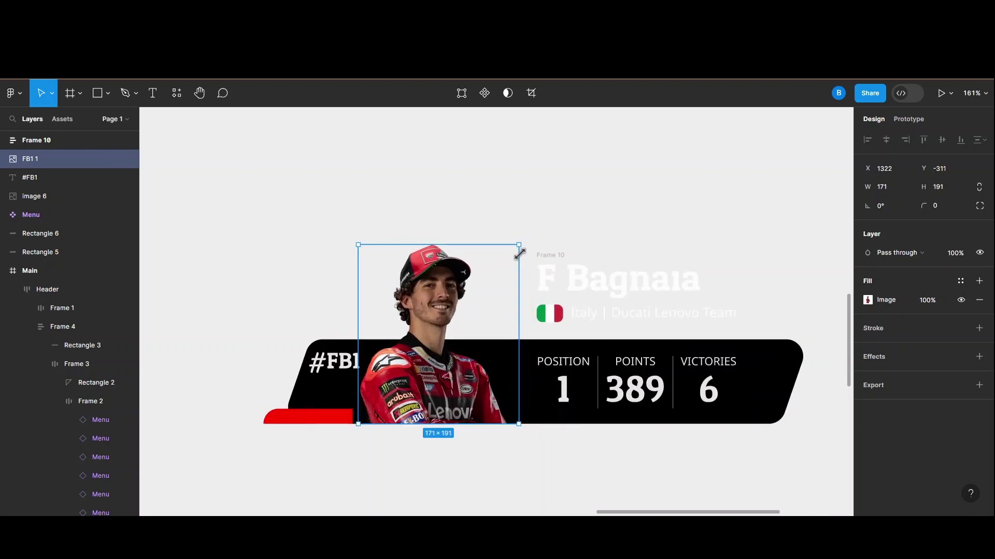
{"action": "left_click_drag", "start_coordinate": [469, 385], "coordinate": [486, 388]}
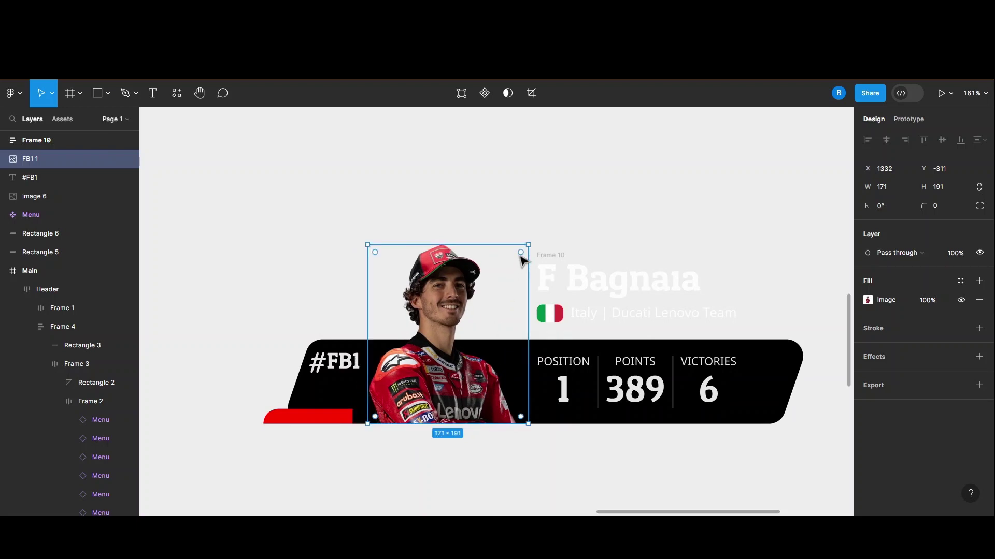
Shrink the rider photo slightly further to 167×187
{"action": "left_click_drag", "start_coordinate": [529, 244], "coordinate": [526, 248]}
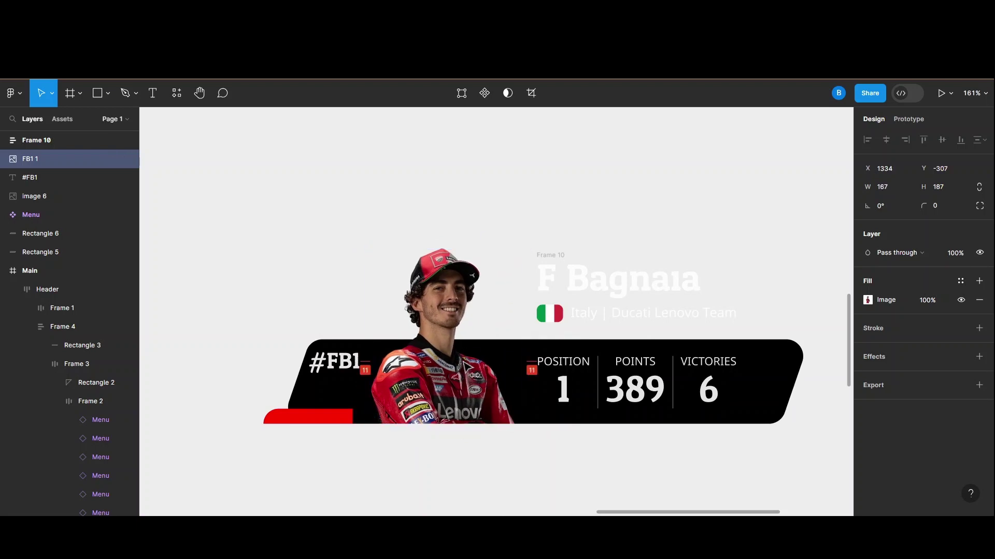
{"action": "left_click", "coordinate": [499, 464]}
{"action": "scroll", "coordinate": [688, 300], "scroll_direction": "down", "scroll_amount": 3}
{"action": "scroll", "coordinate": [679, 213], "scroll_direction": "down", "scroll_amount": 2}
{"action": "left_click_drag", "start_coordinate": [670, 194], "coordinate": [241, 387]}
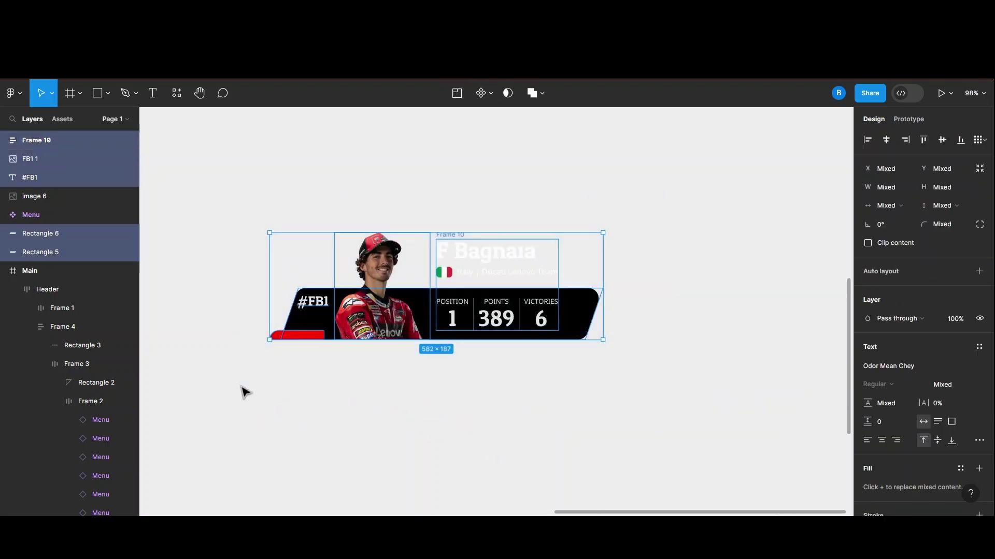
{"action": "left_click", "coordinate": [397, 417]}
{"action": "scroll", "coordinate": [369, 407], "scroll_direction": "up", "scroll_amount": 2, "text": "ctrl"}
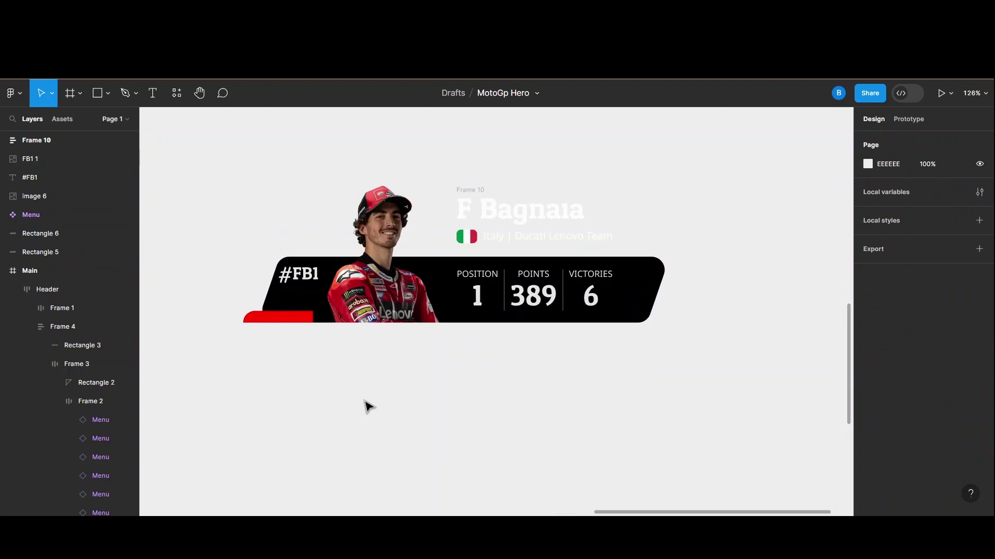
Group the black bar and red strip into a group named 'Bar Player'
{"action": "left_click", "coordinate": [472, 193]}
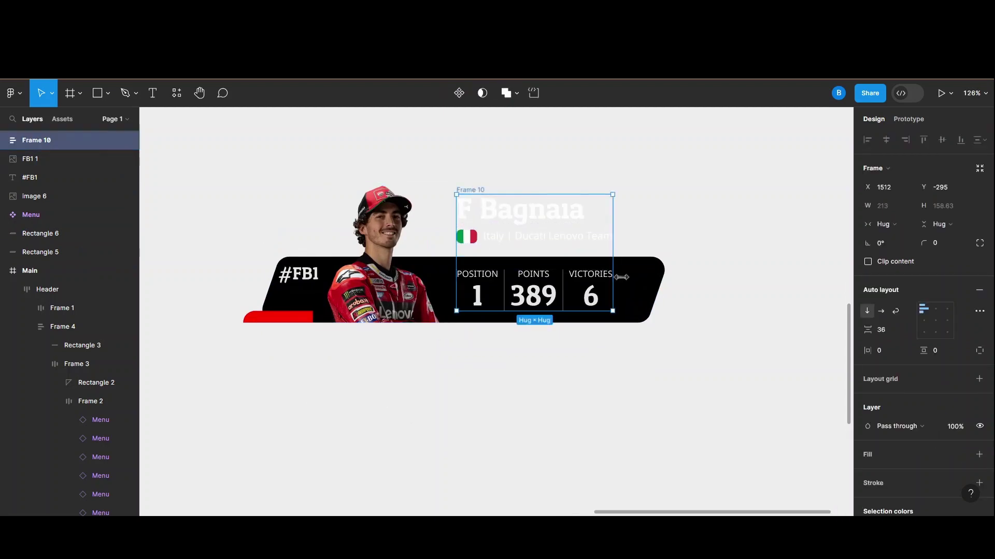
{"action": "left_click", "coordinate": [42, 233]}
{"action": "left_click", "coordinate": [63, 251], "text": "shift"}
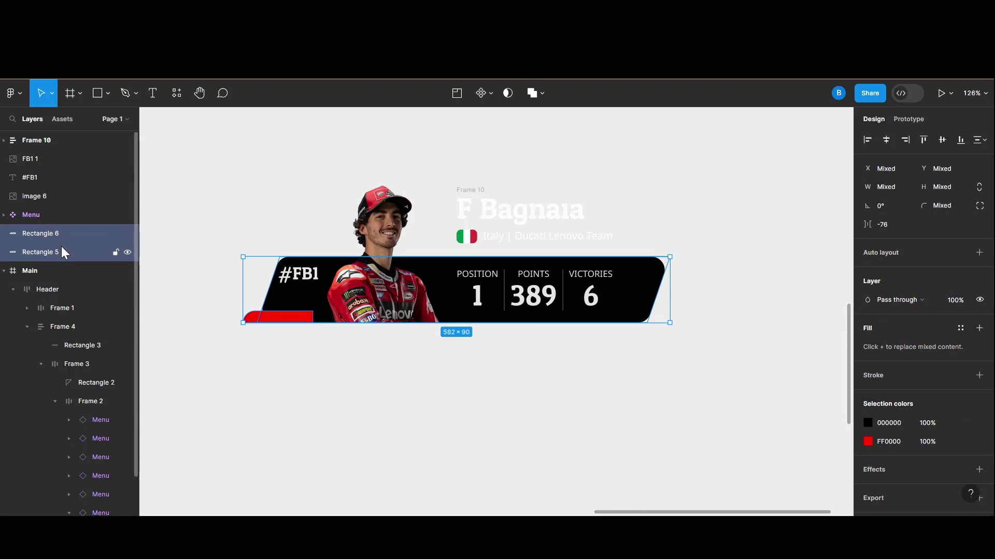
{"action": "key", "text": "ctrl+g"}
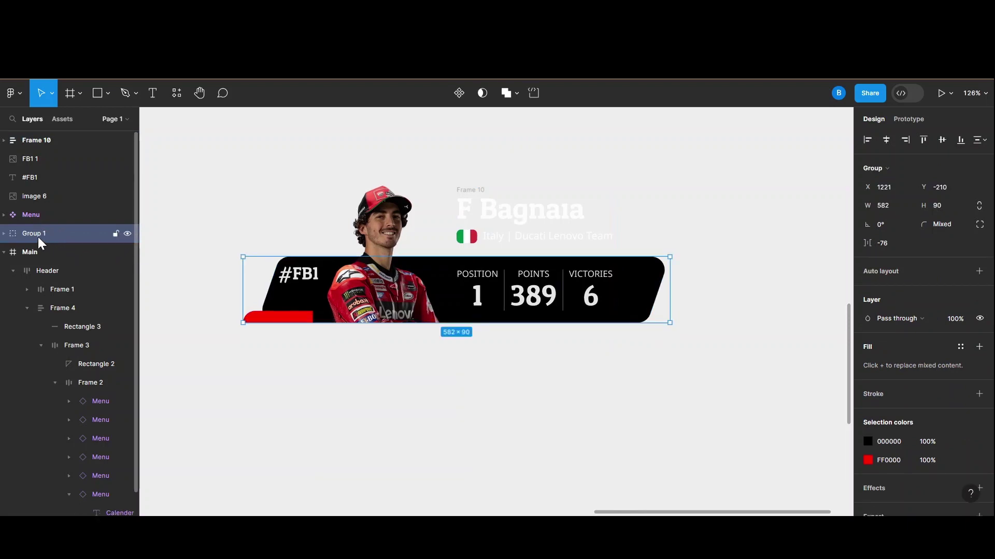
{"action": "double_click", "coordinate": [38, 237]}
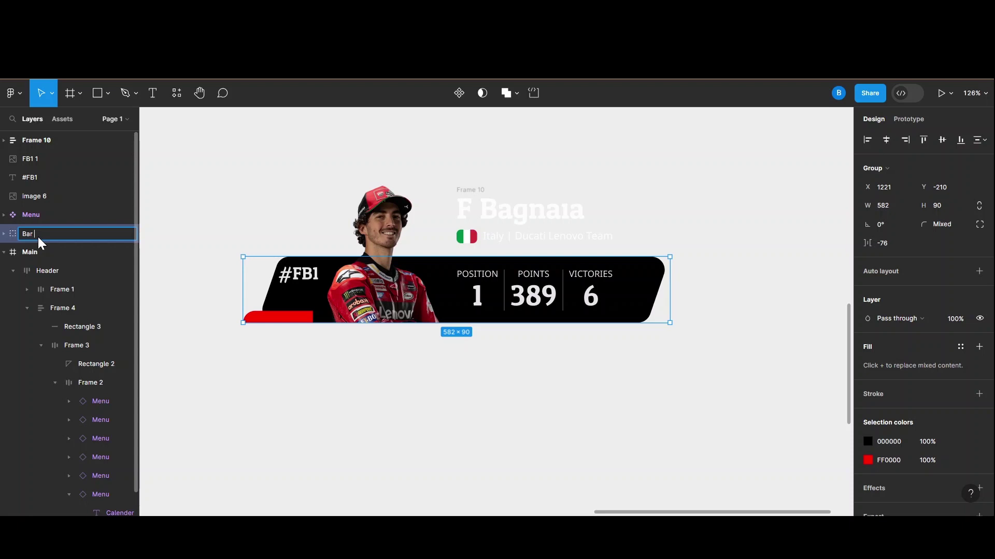
{"action": "type", "text": "Bar Pla"}
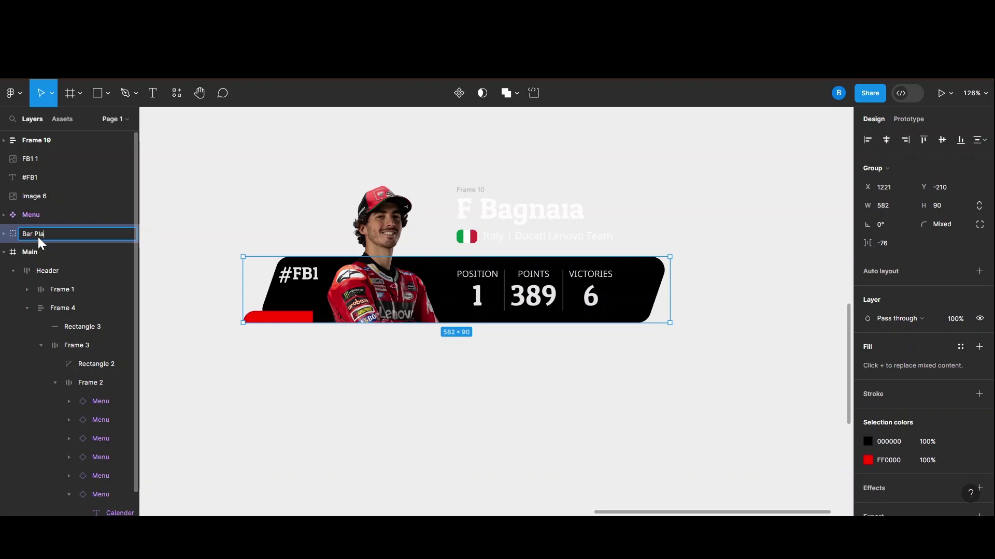
{"action": "type", "text": "yer"}
{"action": "key", "text": "Return"}
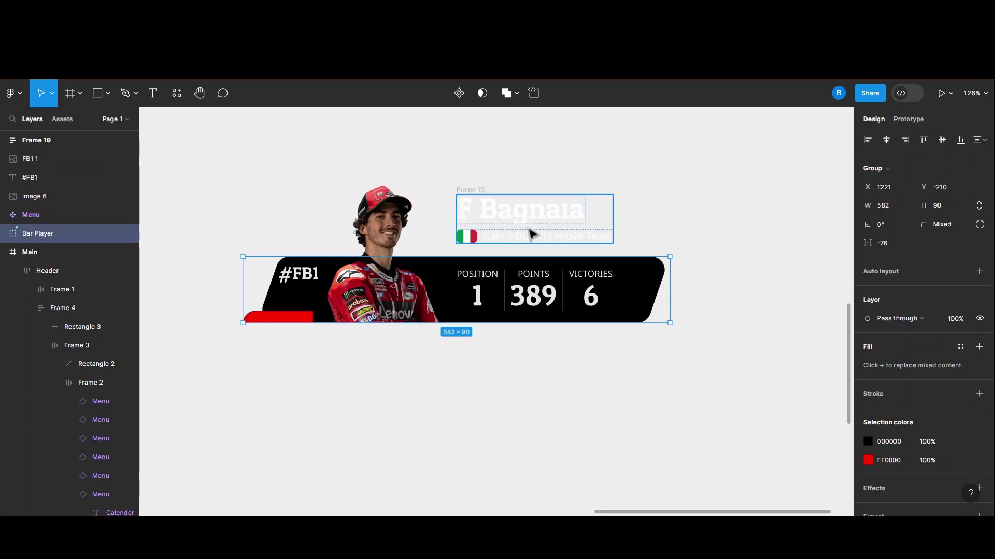
Wrap the name-and-stats frame and Bar Player in an auto-layout frame named 'Player'
{"action": "left_click", "coordinate": [472, 191]}
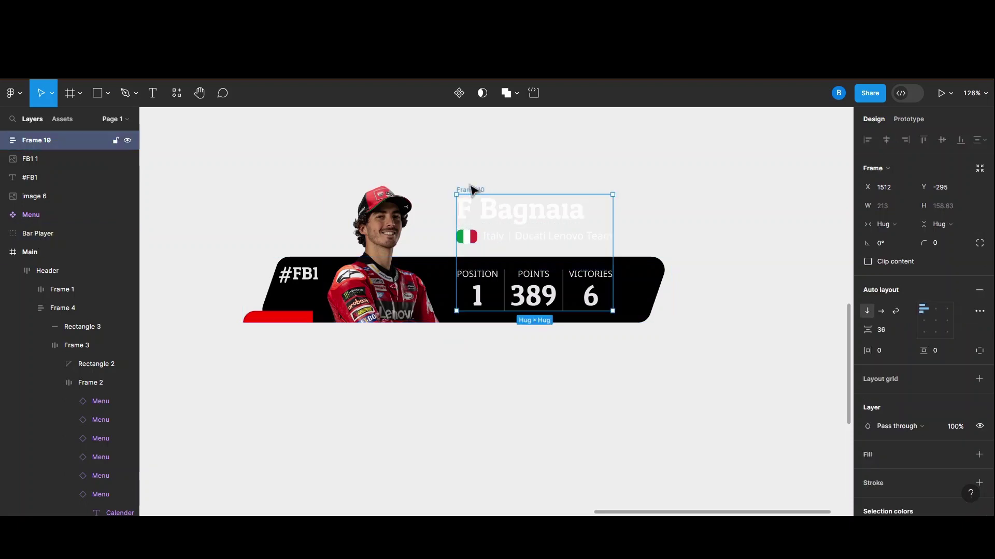
{"action": "left_click", "coordinate": [641, 269], "text": "shift"}
{"action": "left_click", "coordinate": [977, 310]}
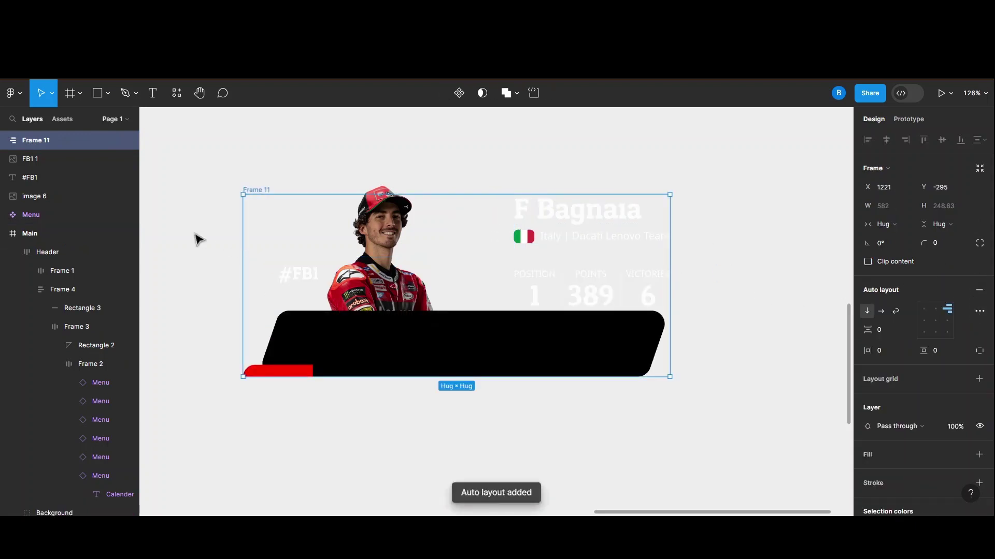
{"action": "left_click", "coordinate": [5, 141]}
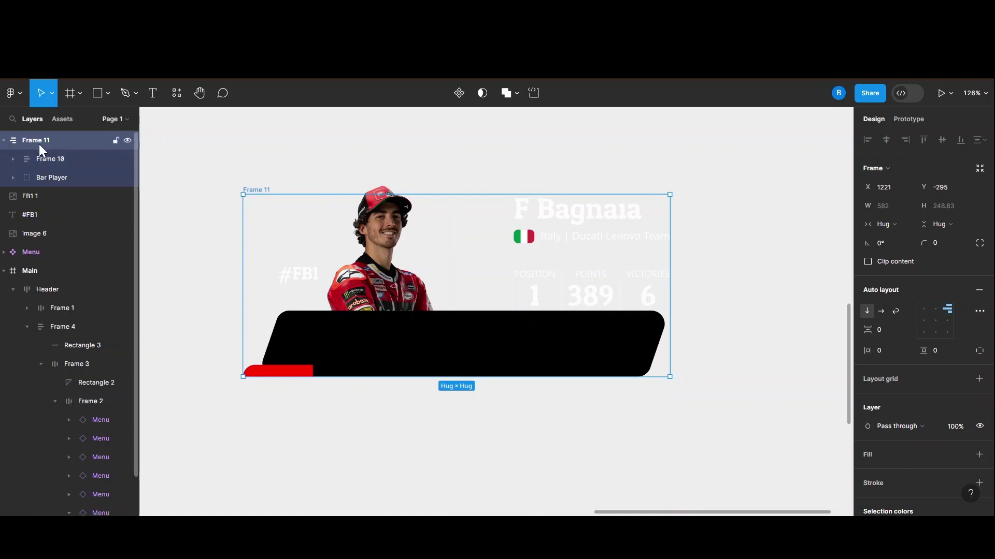
{"action": "double_click", "coordinate": [39, 145]}
{"action": "type", "text": "Pla"}
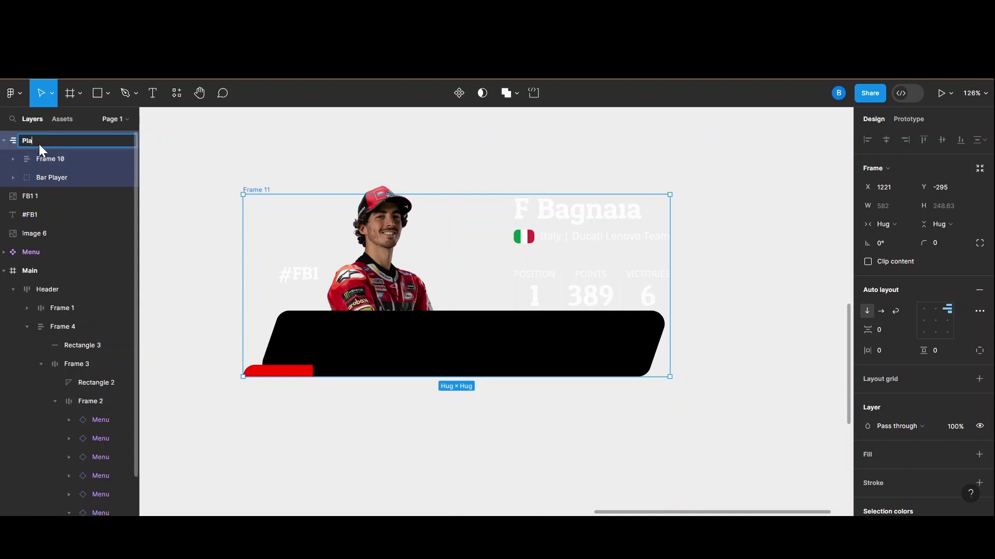
{"action": "type", "text": "yer"}
{"action": "key", "text": "Return"}
Rename the name-and-stats frame 'Data'
{"action": "left_click", "coordinate": [47, 159]}
{"action": "double_click", "coordinate": [48, 159]}
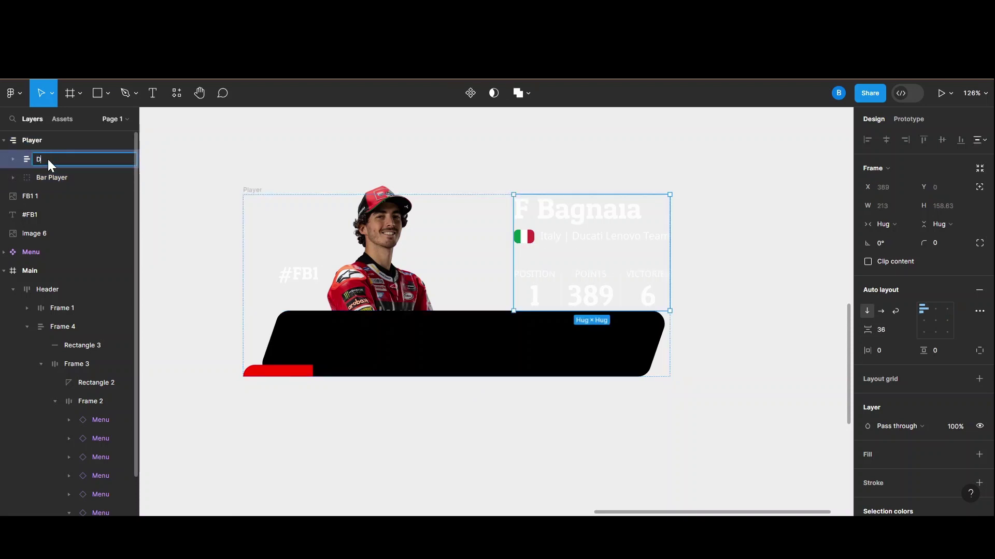
{"action": "type", "text": "ata"}
{"action": "key", "text": "Return"}
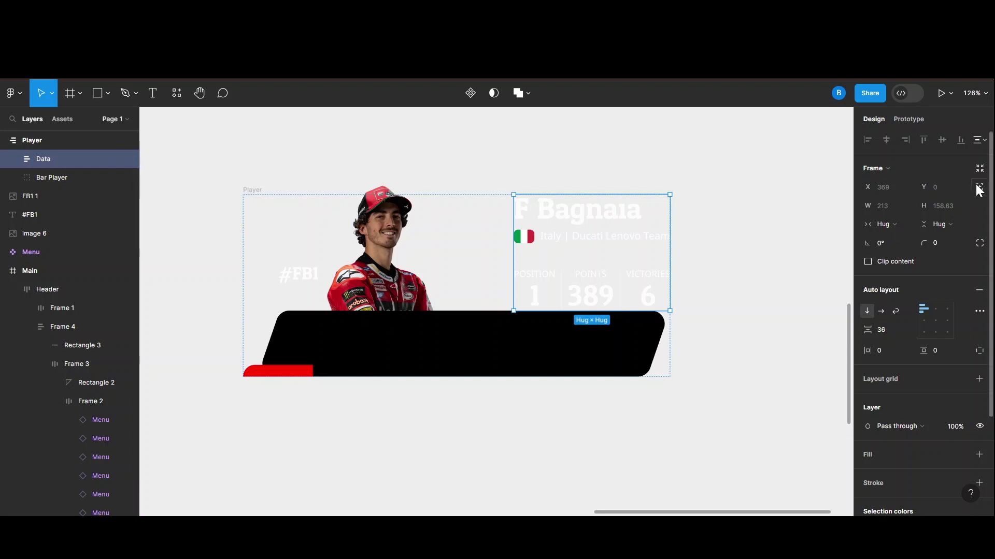
Free-position Data over the black bar and move the rider photo into the Player frame
{"action": "left_click", "coordinate": [979, 187]}
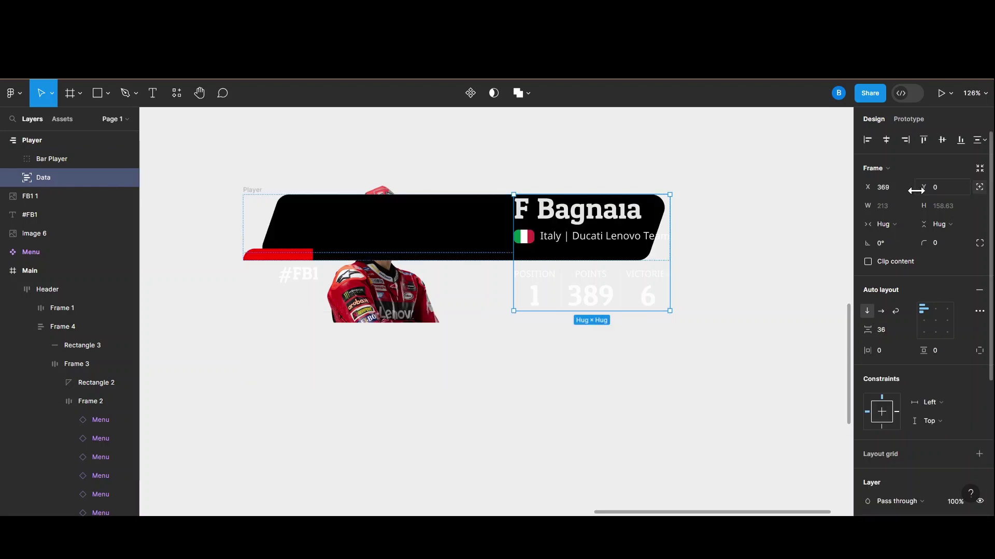
{"action": "left_click_drag", "start_coordinate": [920, 191], "coordinate": [819, 198]}
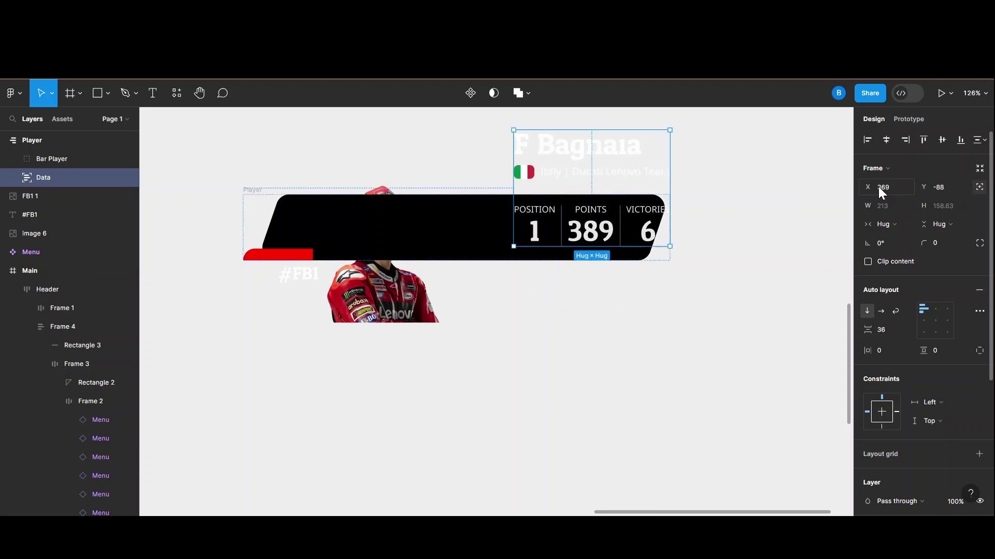
{"action": "left_click_drag", "start_coordinate": [878, 190], "coordinate": [839, 190]}
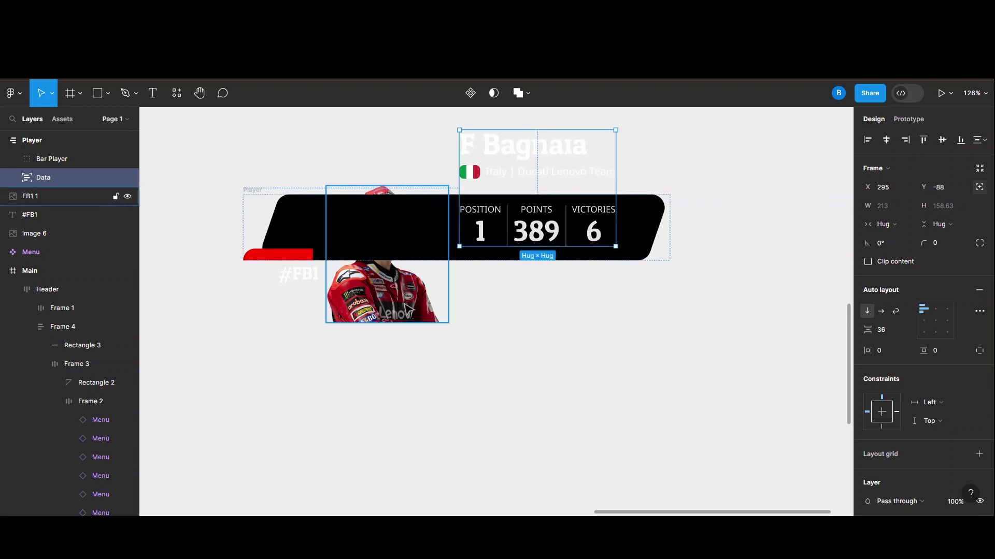
{"action": "left_click", "coordinate": [409, 310]}
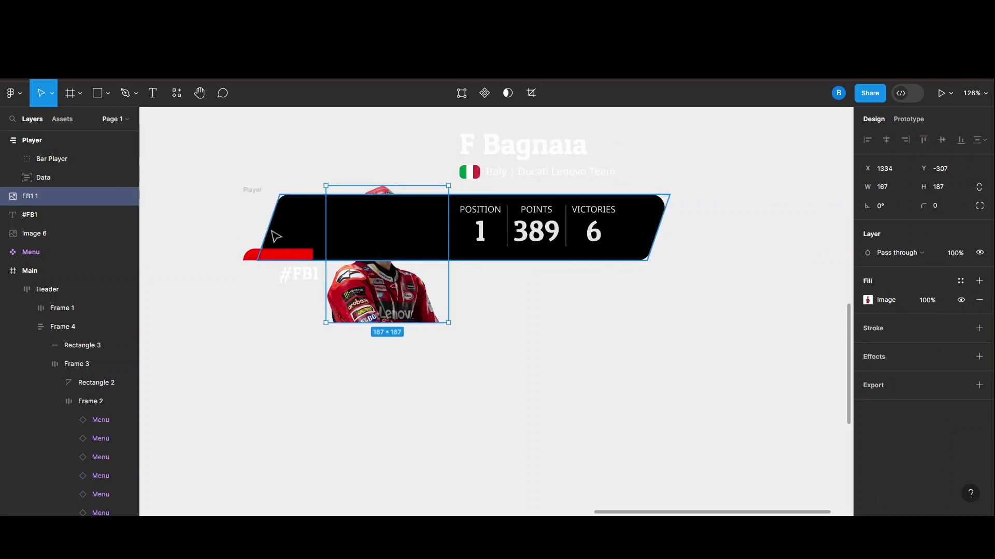
{"action": "mouse_move", "coordinate": [387, 256]}
{"action": "right_click", "coordinate": [390, 309]}
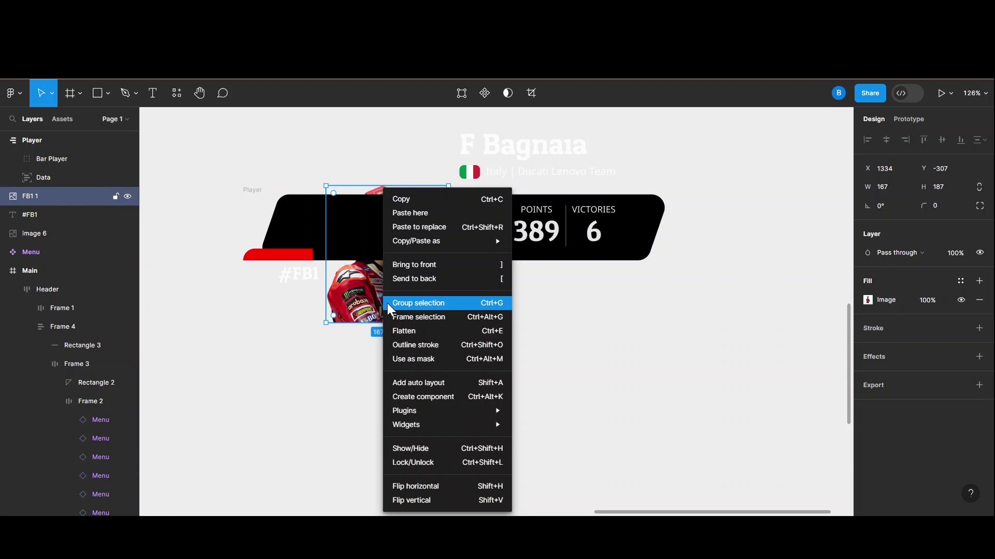
{"action": "left_click", "coordinate": [369, 287]}
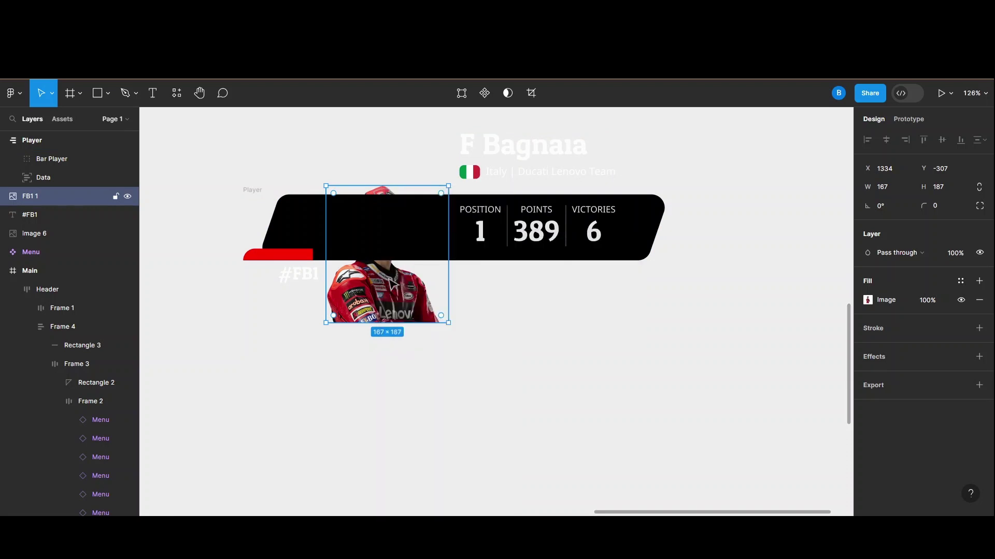
{"action": "key", "text": "Delete"}
{"action": "left_click", "coordinate": [252, 191]}
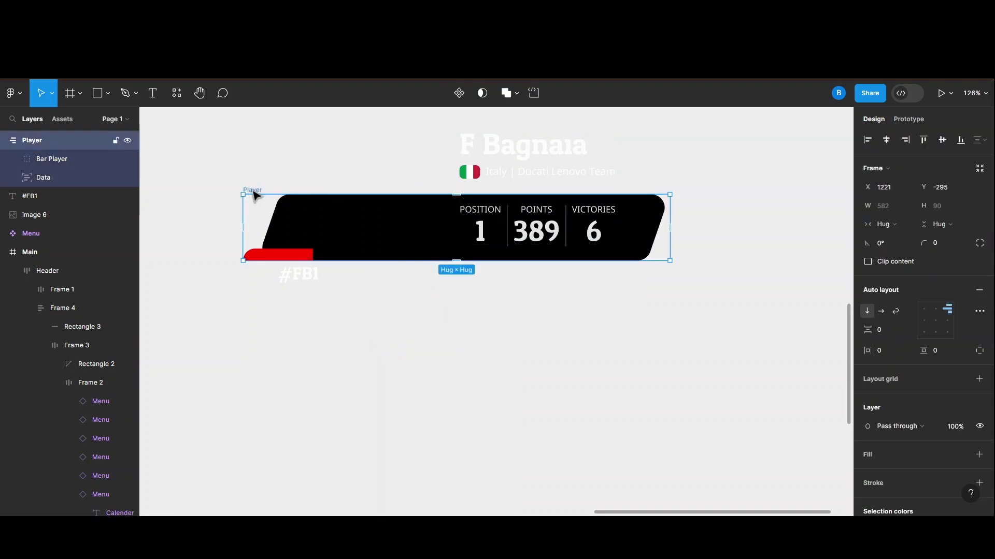
{"action": "key", "text": "ctrl+v"}
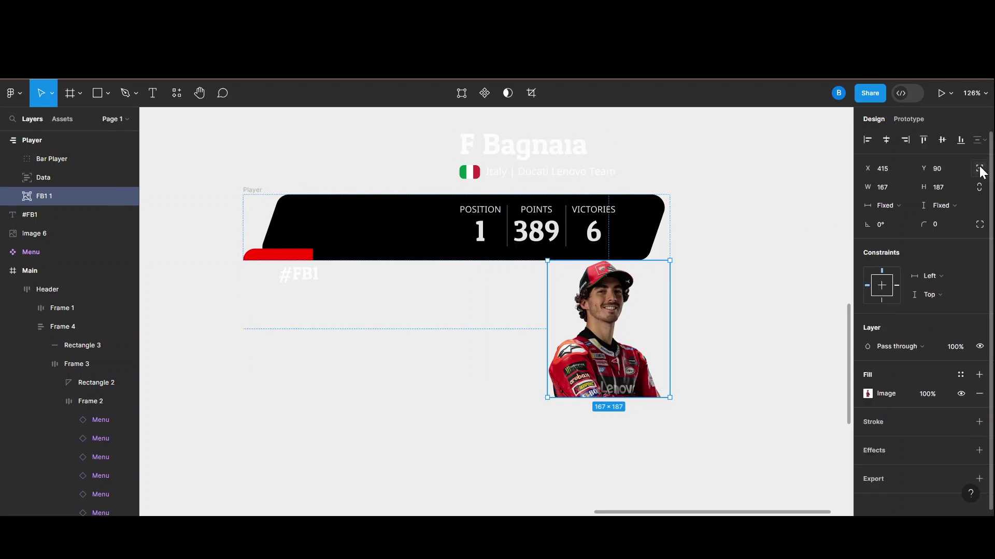
{"action": "mouse_move", "coordinate": [925, 169]}
{"action": "left_mouse_down"}
{"action": "mouse_move", "coordinate": [513, 199]}
{"action": "mouse_move", "coordinate": [522, 199]}
{"action": "left_mouse_up"}
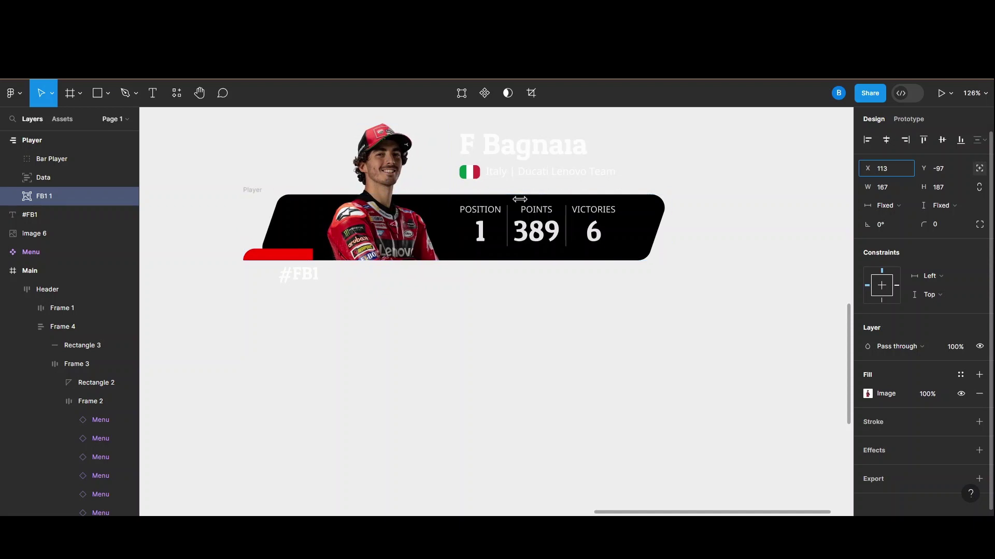
Move the #FB1 text into Player, pinned to the bottom inside the black bar
{"action": "left_click", "coordinate": [293, 274]}
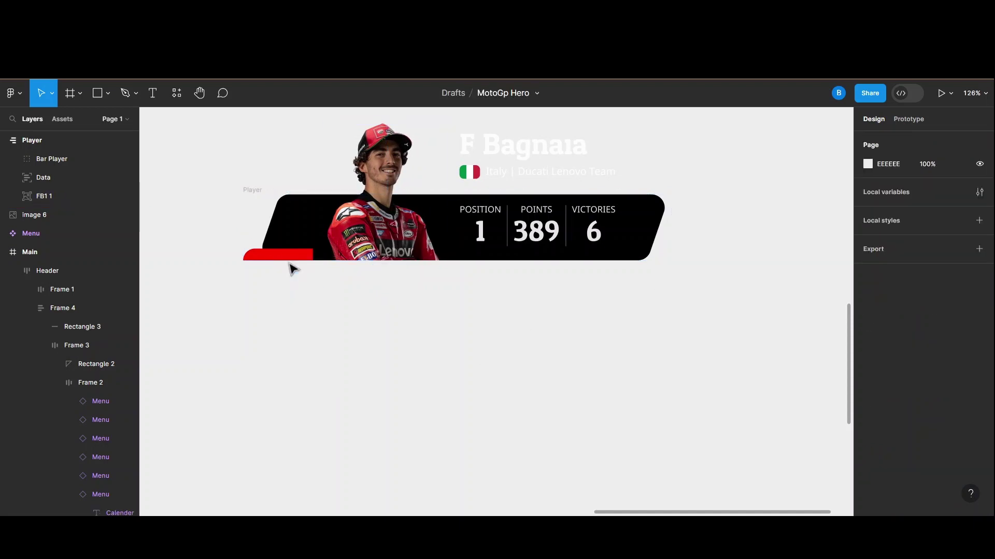
{"action": "left_click", "coordinate": [252, 192]}
{"action": "key", "text": "ctrl+v"}
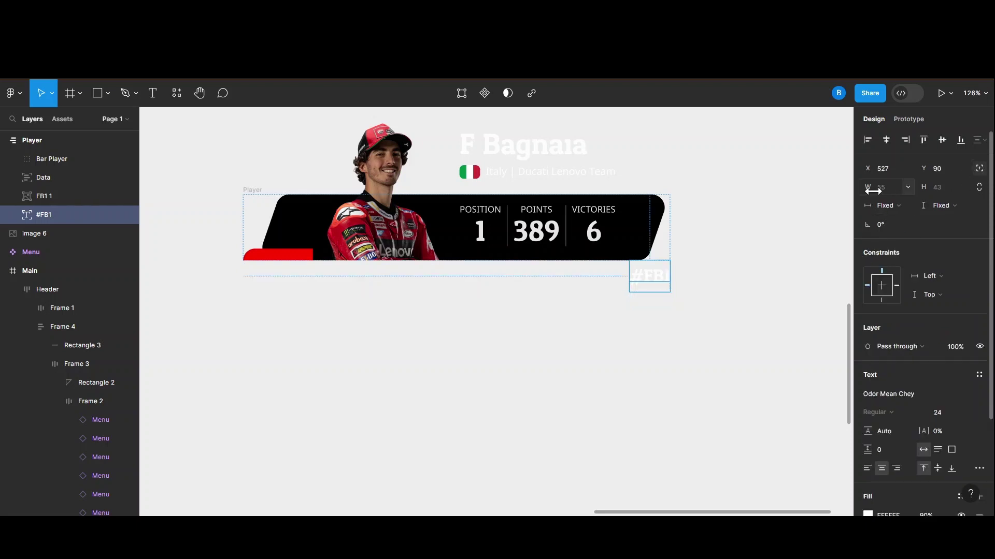
{"action": "left_click", "coordinate": [881, 300]}
{"action": "mouse_move", "coordinate": [923, 168]}
{"action": "left_mouse_down"}
{"action": "mouse_move", "coordinate": [550, 191]}
{"action": "mouse_move", "coordinate": [332, 191]}
{"action": "left_mouse_up"}
{"action": "left_click_drag", "start_coordinate": [863, 168], "coordinate": [858, 168]}
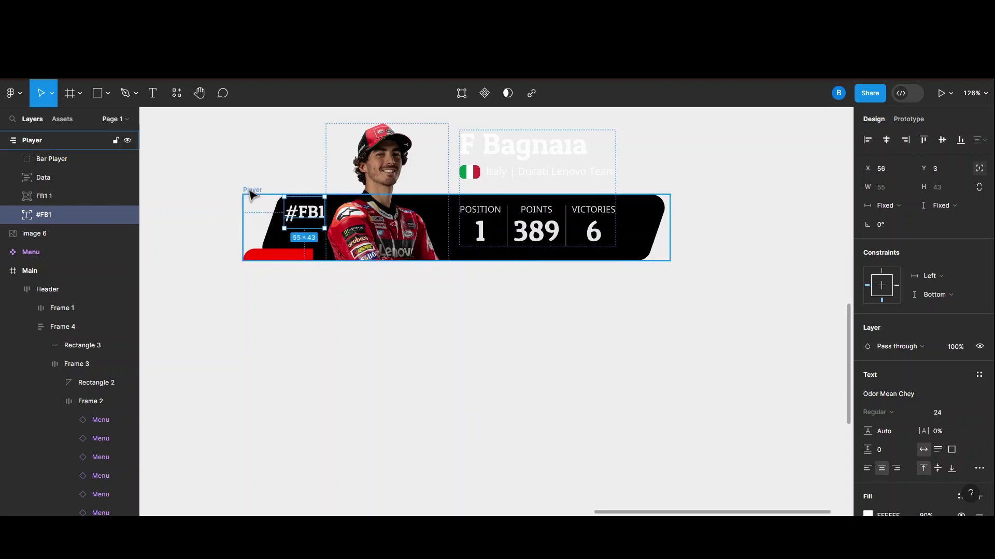
Align Player's contents bottom-left and extend its top edge to height 187
{"action": "left_click", "coordinate": [251, 194]}
{"action": "left_click", "coordinate": [923, 334]}
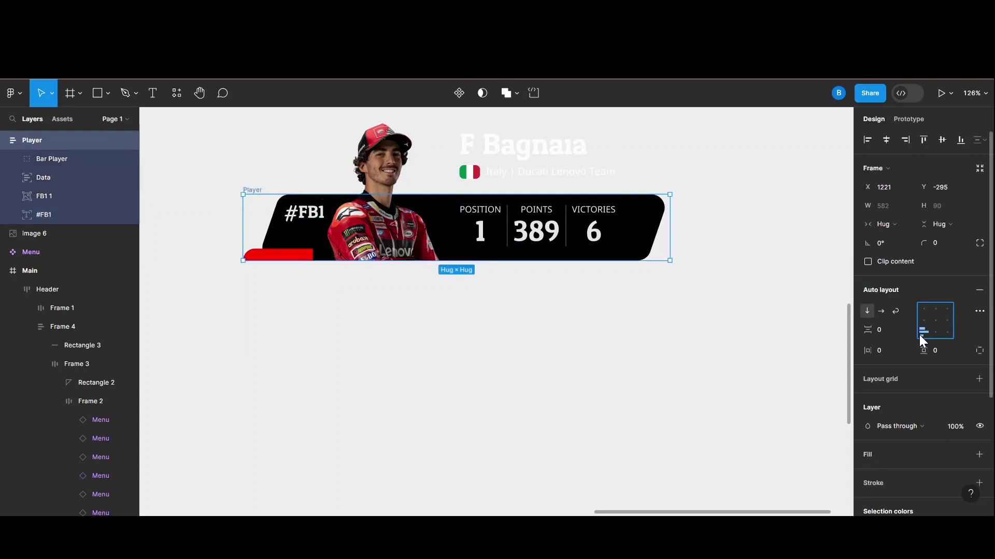
{"action": "left_click", "coordinate": [520, 178]}
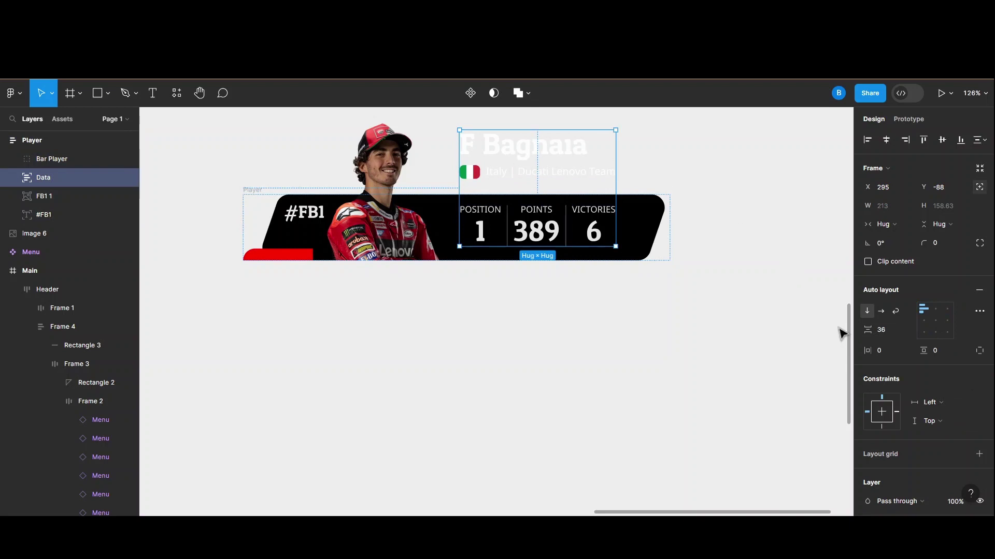
{"action": "left_click", "coordinate": [408, 157]}
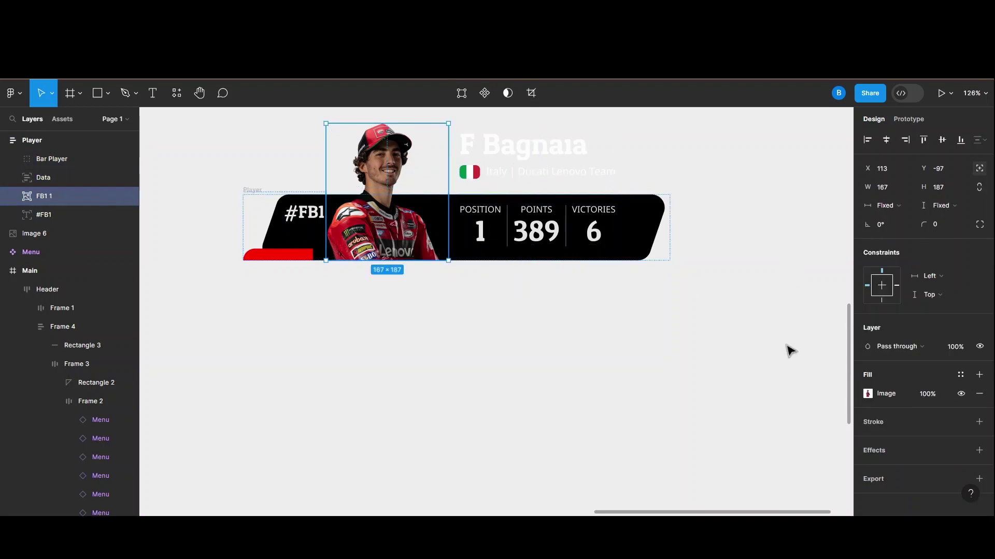
{"action": "key", "text": "Escape"}
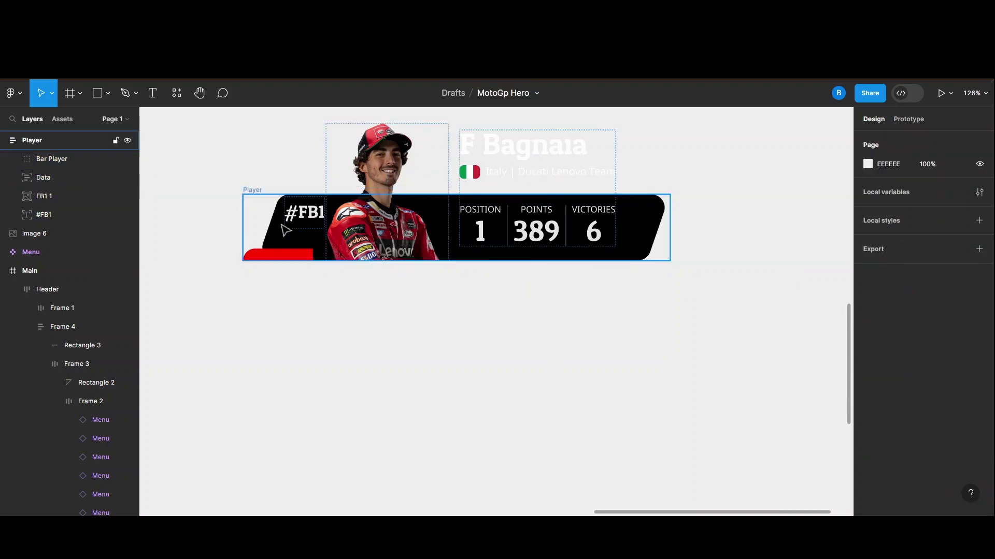
{"action": "left_click", "coordinate": [254, 197]}
{"action": "left_click", "coordinate": [510, 326]}
{"action": "scroll", "coordinate": [493, 327], "scroll_direction": "up", "scroll_amount": 2}
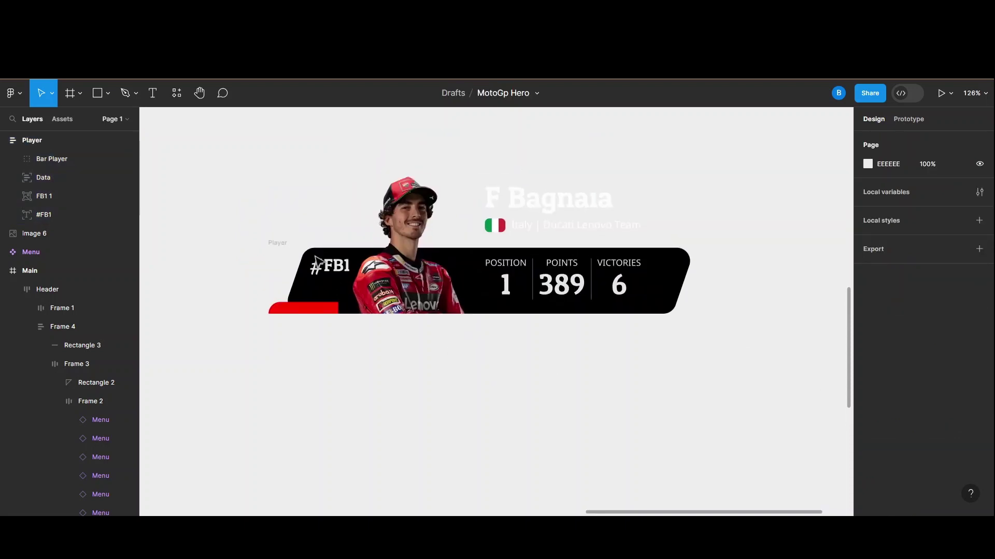
{"action": "left_click", "coordinate": [280, 247]}
{"action": "left_click_drag", "start_coordinate": [669, 247], "coordinate": [661, 174]}
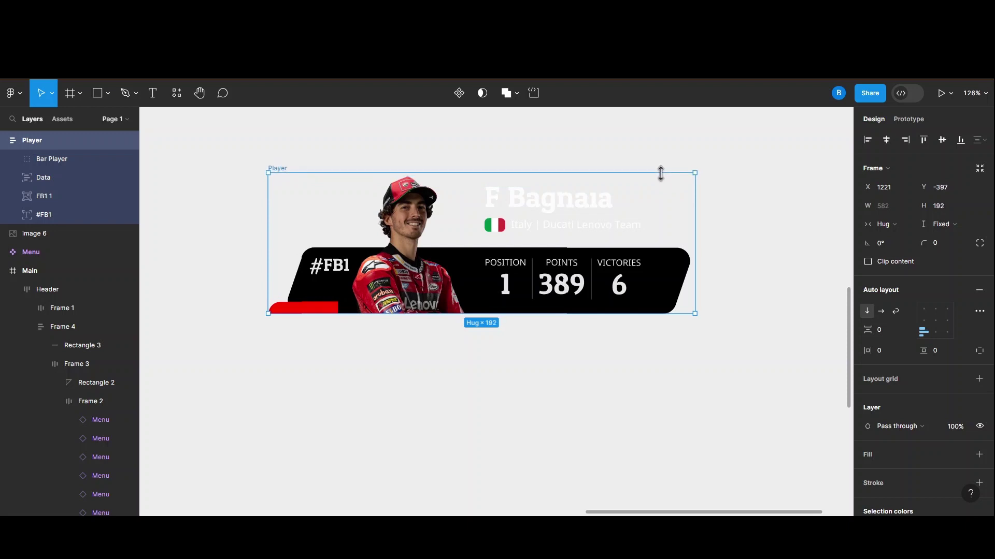
Duplicate the Player card below and resize the copy's FB1 1 photo to 149×123
{"action": "left_click", "coordinate": [754, 232]}
{"action": "left_click_drag", "start_coordinate": [279, 179], "coordinate": [287, 339]}
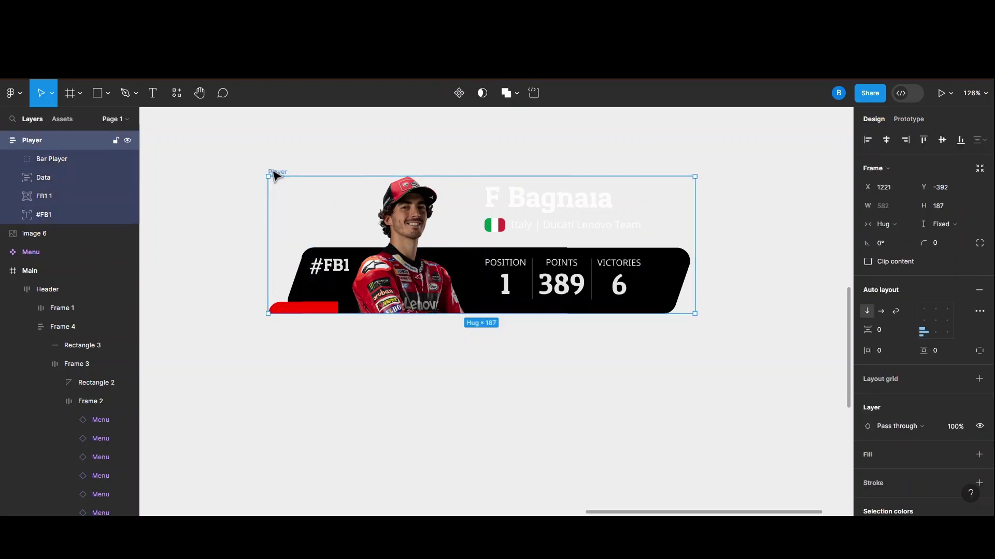
{"action": "left_click", "coordinate": [729, 371]}
{"action": "scroll", "coordinate": [720, 342], "scroll_direction": "down", "scroll_amount": 2}
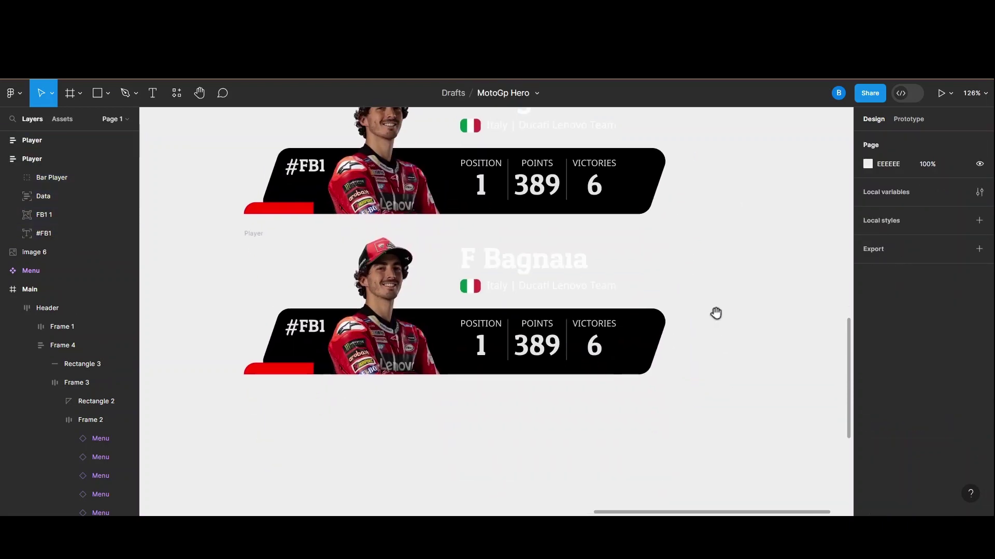
{"action": "left_click", "coordinate": [392, 283]}
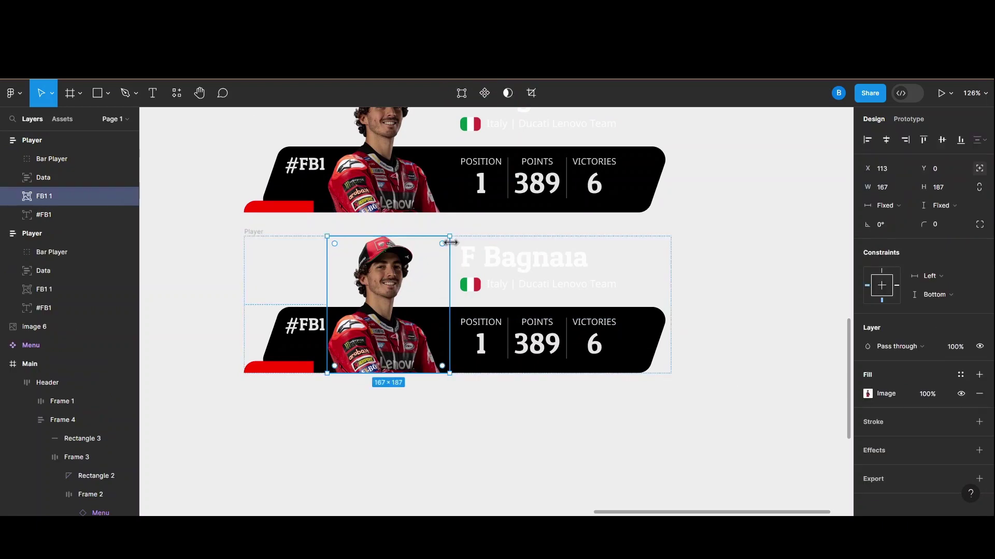
{"action": "left_click_drag", "start_coordinate": [450, 238], "coordinate": [427, 251]}
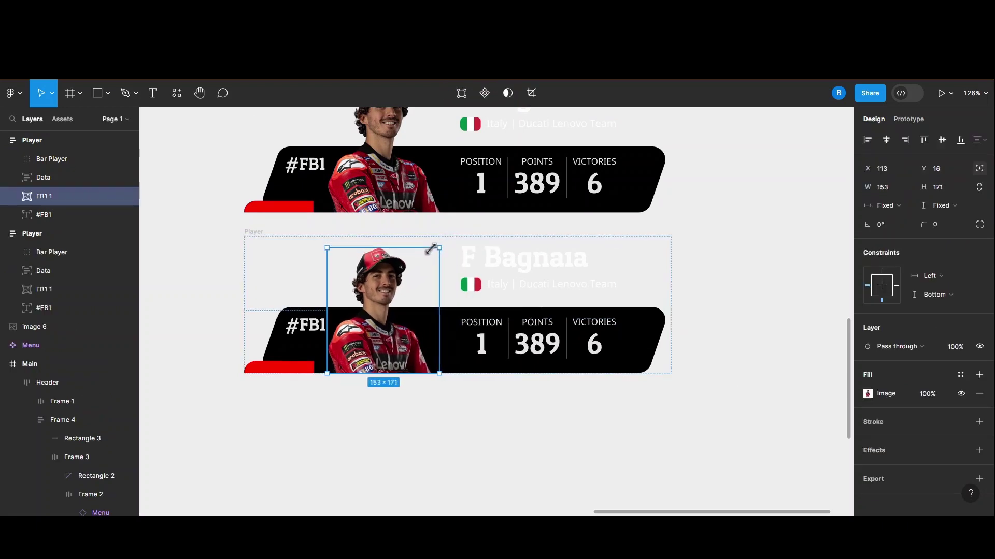
{"action": "mouse_move", "coordinate": [388, 373]}
{"action": "left_mouse_down"}
{"action": "mouse_move", "coordinate": [390, 341]}
{"action": "mouse_move", "coordinate": [403, 370]}
{"action": "left_mouse_up"}
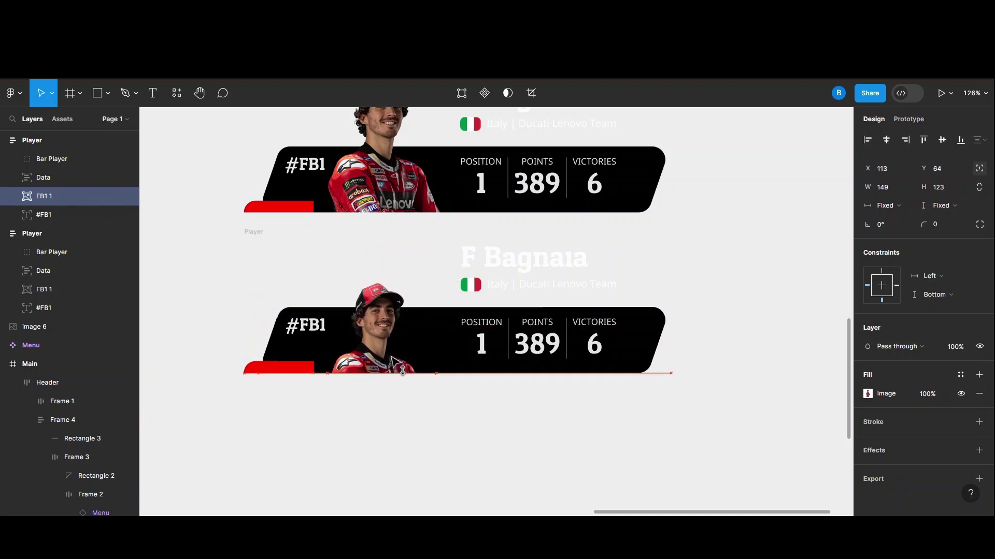
{"action": "left_click_drag", "start_coordinate": [403, 370], "coordinate": [402, 370]}
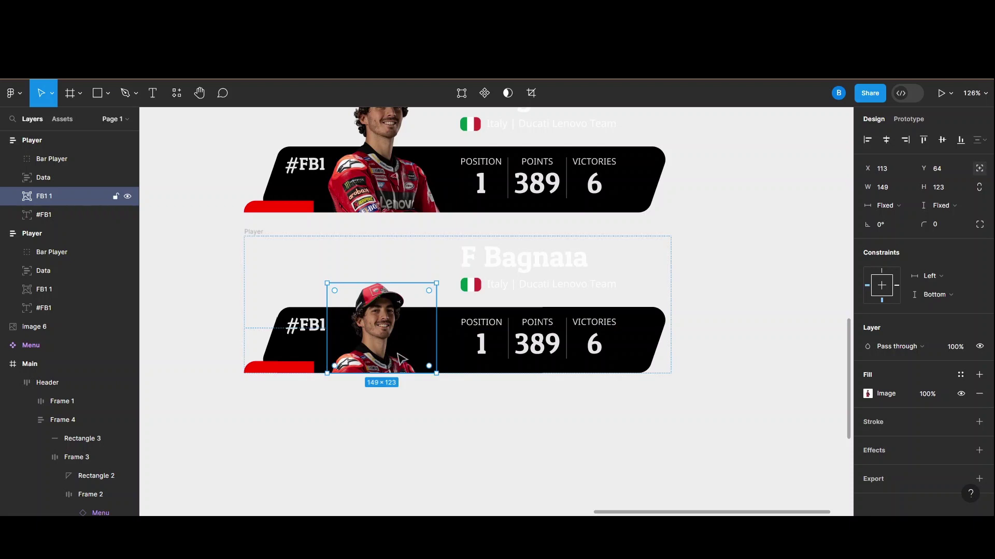
Set the Data group's X position to 260 in both the upper and lower cards
{"action": "left_click", "coordinate": [496, 257]}
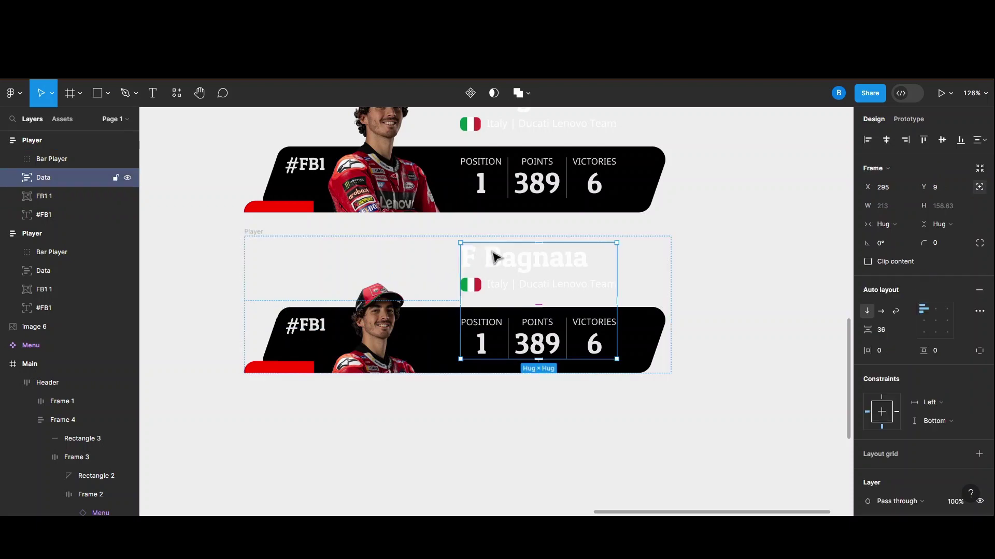
{"action": "left_click_drag", "start_coordinate": [877, 195], "coordinate": [823, 193]}
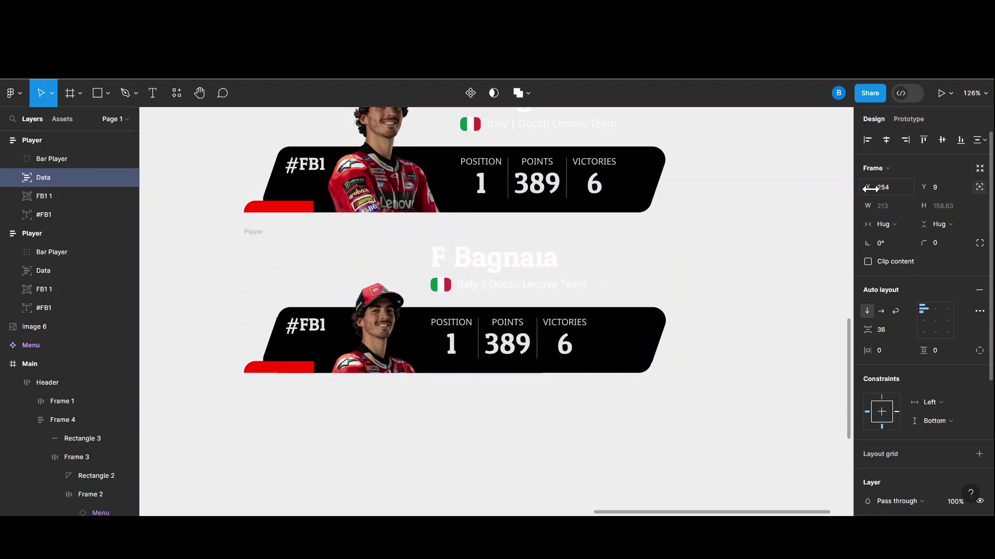
{"action": "left_click", "coordinate": [558, 174]}
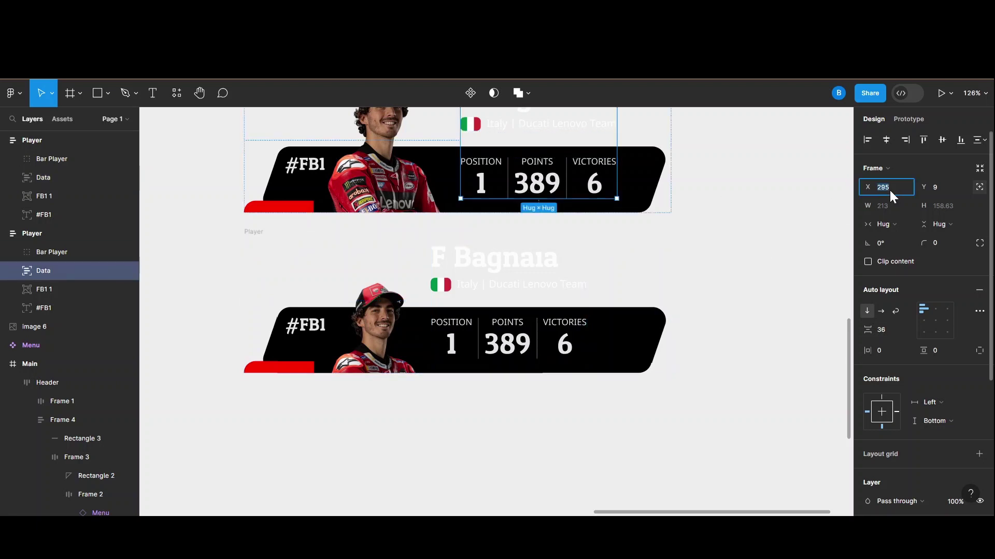
{"action": "key", "text": "Return"}
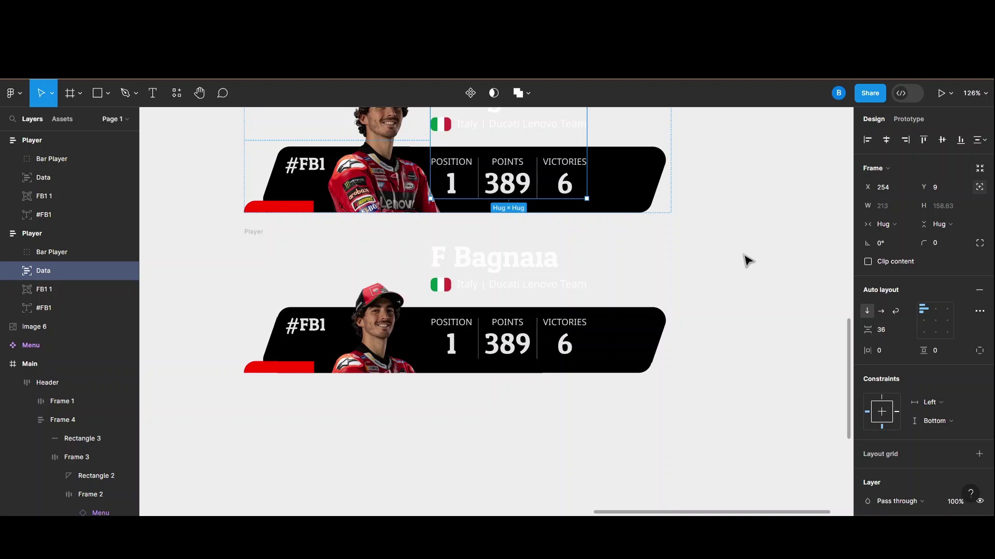
{"action": "left_click", "coordinate": [748, 260]}
{"action": "scroll", "coordinate": [683, 282], "scroll_direction": "up", "scroll_amount": 2}
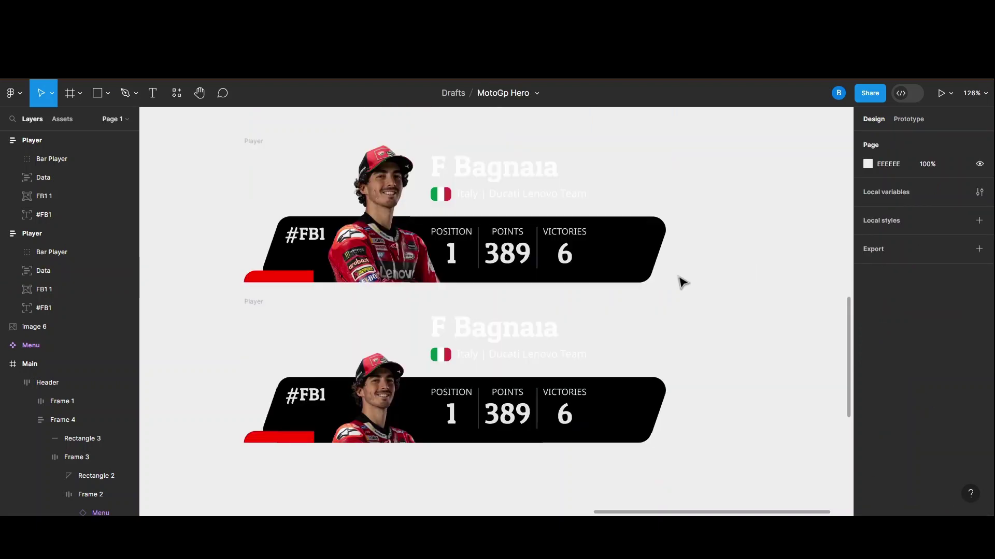
{"action": "left_click", "coordinate": [552, 220]}
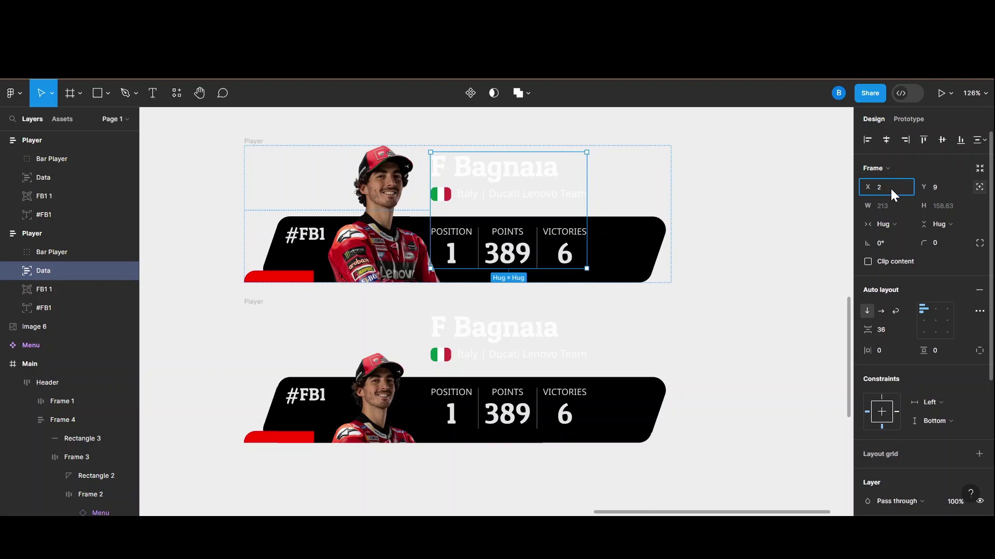
{"action": "key", "text": "Return"}
{"action": "left_click", "coordinate": [562, 333]}
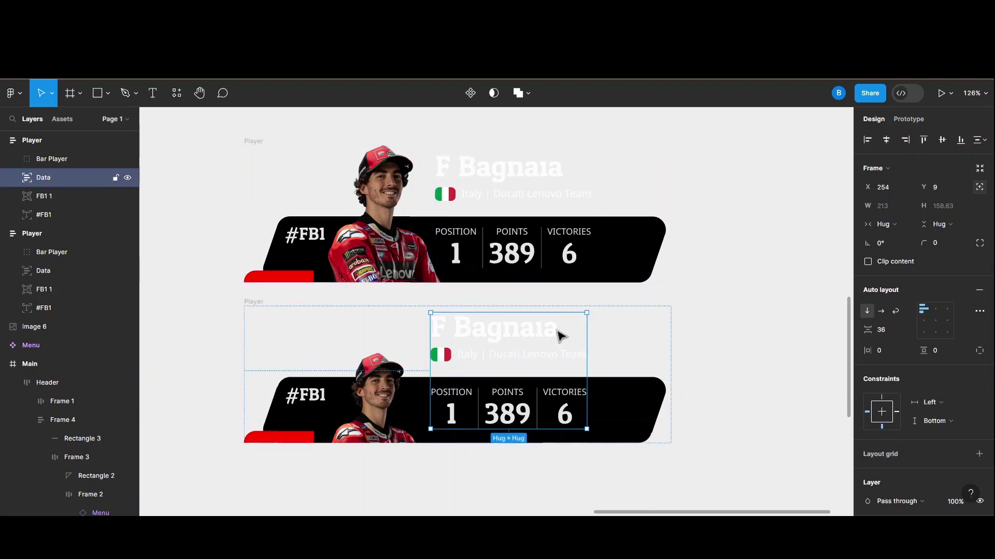
{"action": "left_click", "coordinate": [867, 188]}
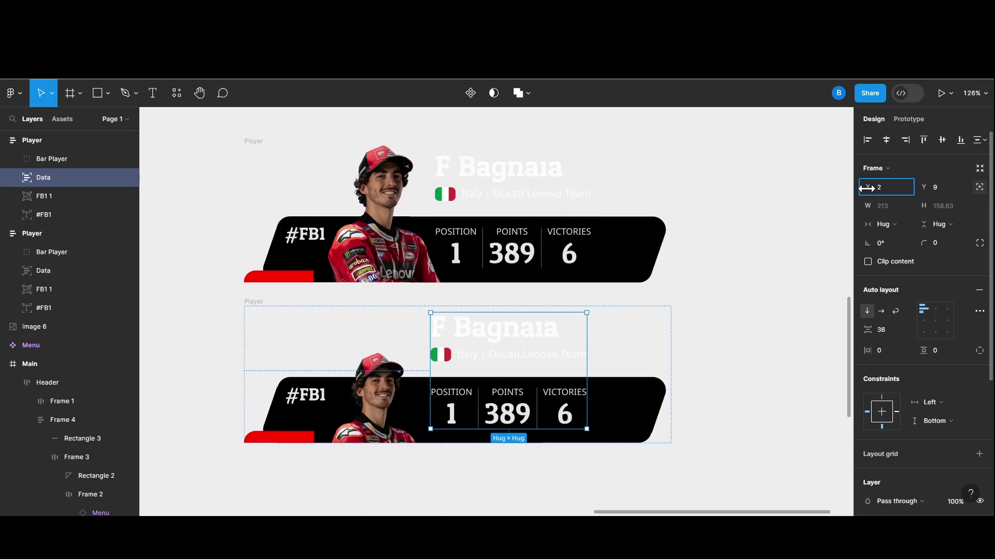
{"action": "key", "text": "Return"}
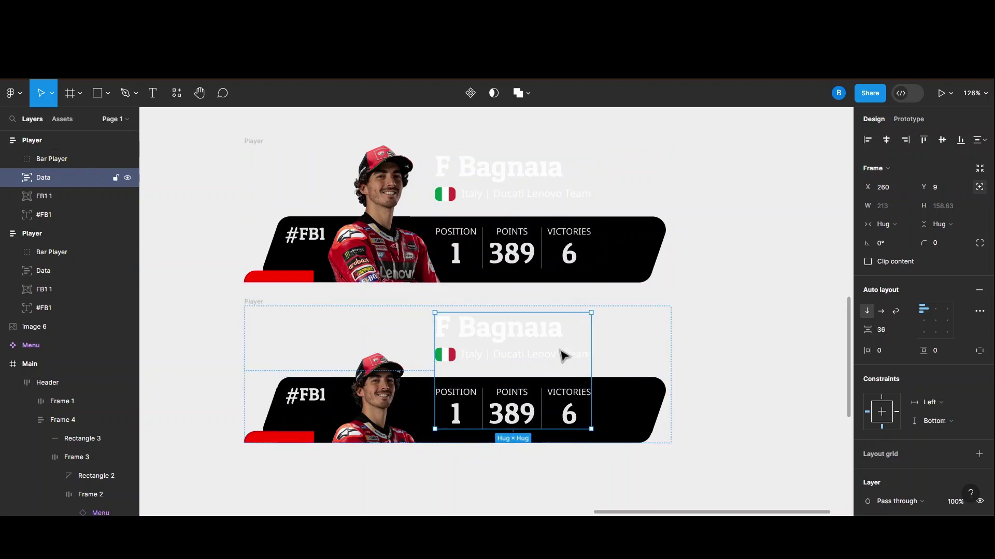
Move the lower Data group down into the black bar, set the card height to 123 and enable Clip content
{"action": "scroll", "coordinate": [556, 353], "scroll_direction": "down", "scroll_amount": 3}
{"action": "left_click_drag", "start_coordinate": [541, 268], "coordinate": [541, 286]}
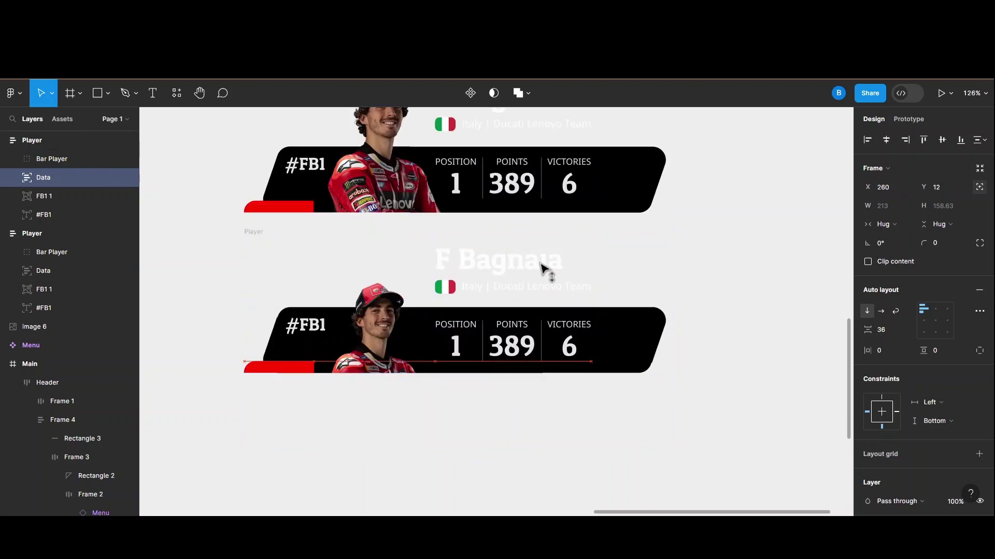
{"action": "left_click_drag", "start_coordinate": [921, 184], "coordinate": [13, 179]}
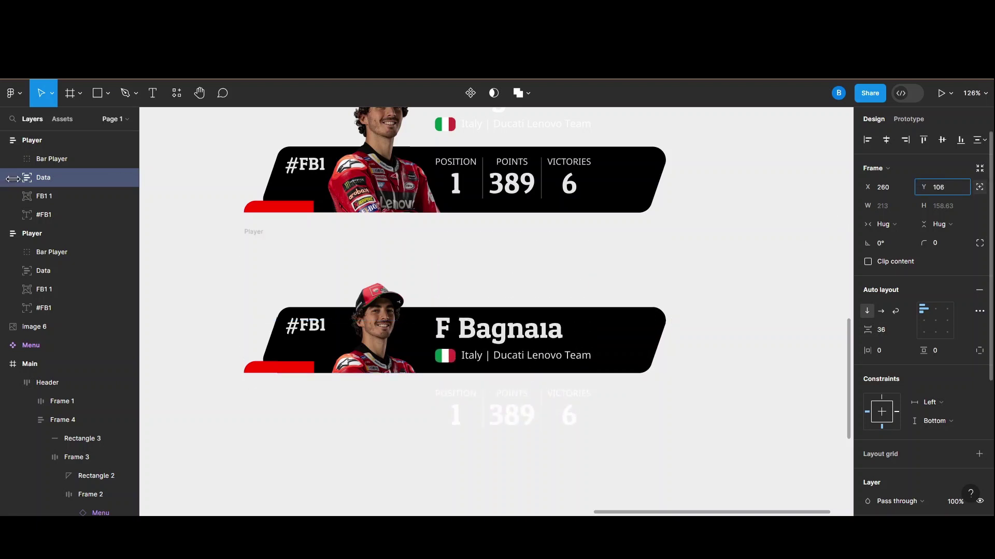
{"action": "left_click", "coordinate": [553, 259]}
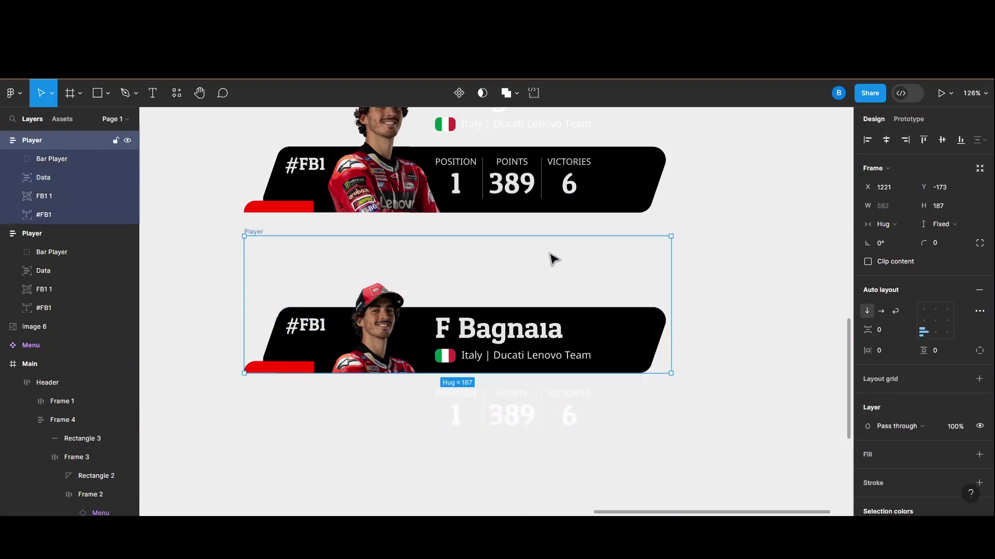
{"action": "left_click_drag", "start_coordinate": [535, 236], "coordinate": [536, 280]}
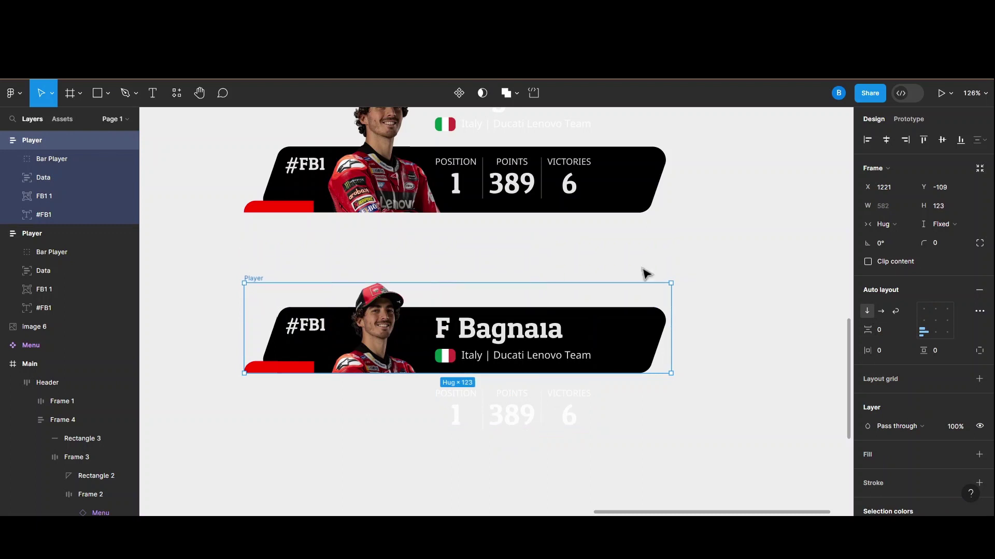
{"action": "left_click", "coordinate": [868, 261]}
{"action": "scroll", "coordinate": [467, 233], "scroll_direction": "up", "scroll_amount": 3}
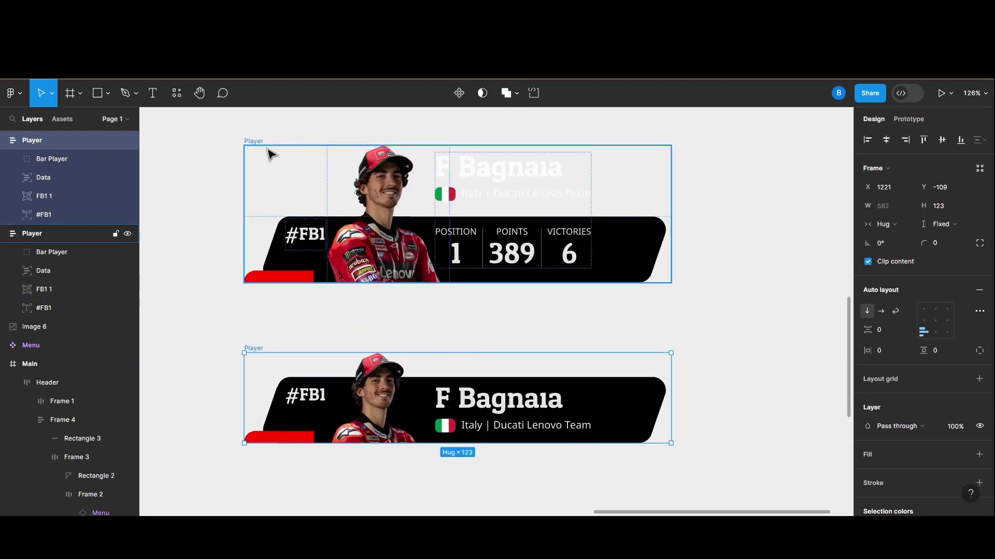
{"action": "left_click", "coordinate": [269, 153]}
Rename the two cards FB1/Info (upper) and FB1/Default (lower)
{"action": "left_click", "coordinate": [743, 329]}
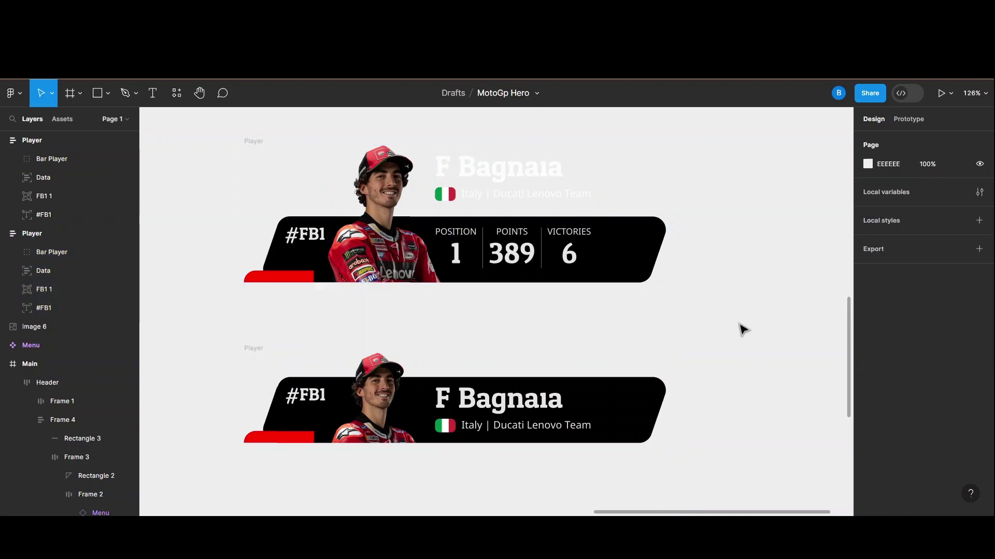
{"action": "scroll", "coordinate": [647, 339], "scroll_direction": "down", "scroll_amount": 3}
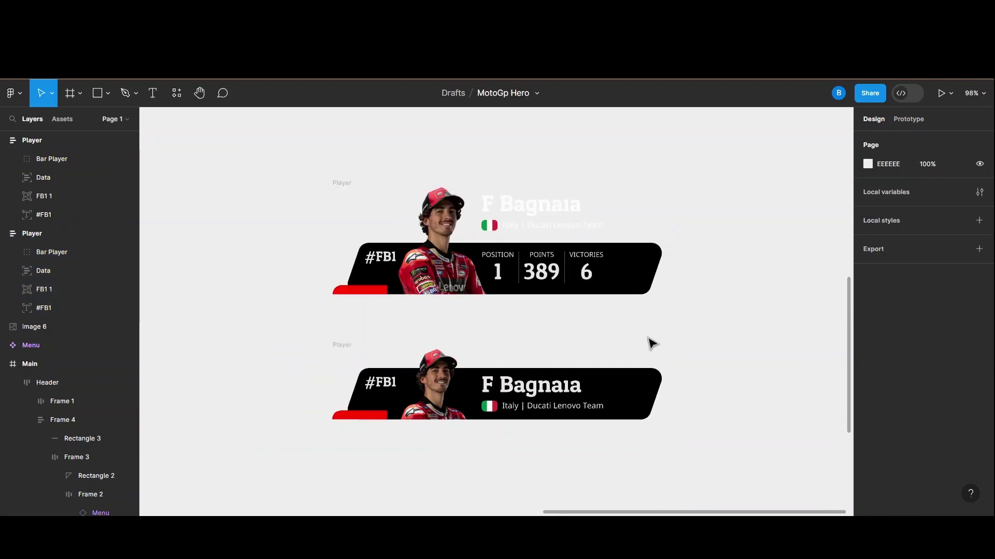
{"action": "left_click", "coordinate": [344, 187]}
{"action": "left_click", "coordinate": [342, 346], "text": "shift"}
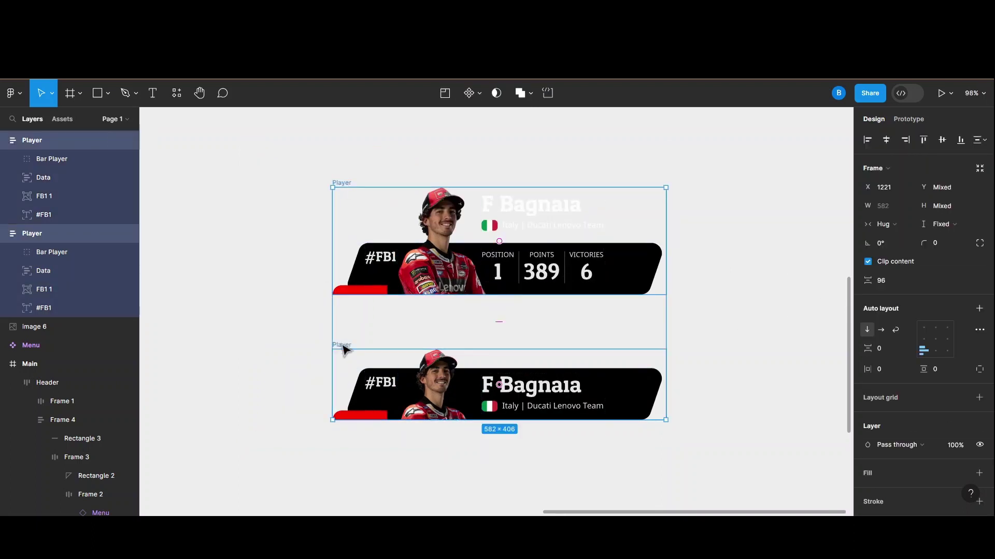
{"action": "key", "text": "ctrl+r"}
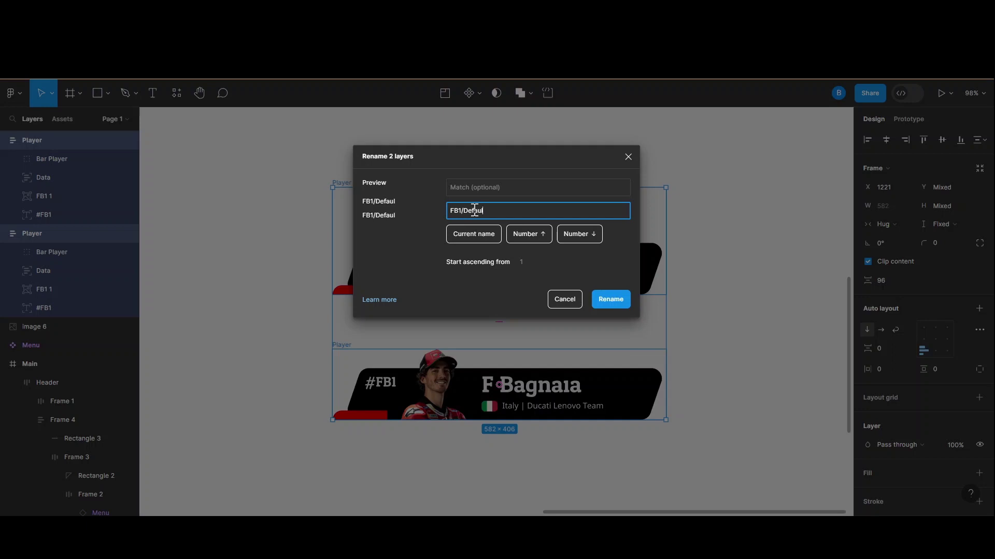
{"action": "type", "text": "t"}
{"action": "key", "text": "Return"}
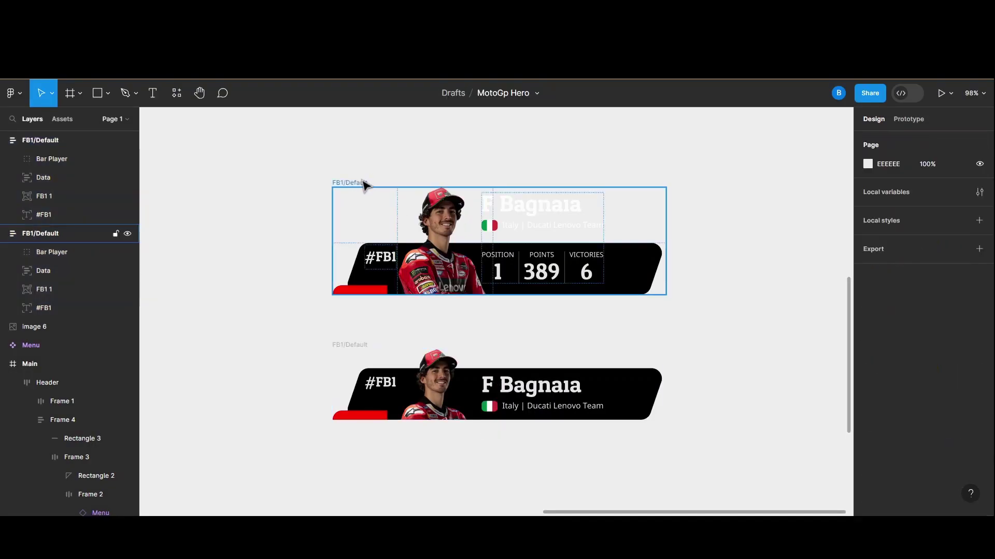
{"action": "double_click", "coordinate": [356, 182]}
{"action": "type", "text": "Info"}
{"action": "key", "text": "Return"}
Duplicate the FB1/Info and FB1/Default frames to the right of the originals
{"action": "left_click", "coordinate": [282, 181]}
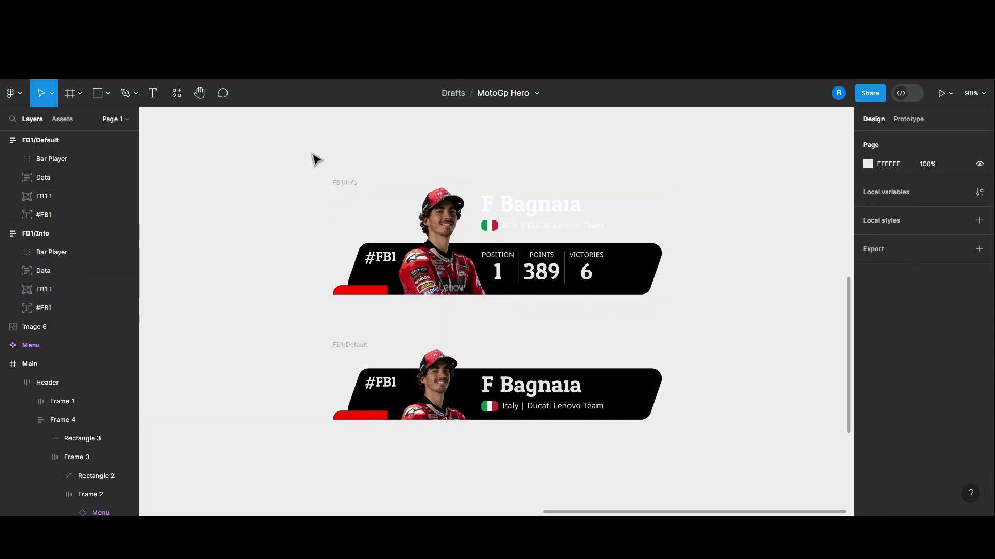
{"action": "scroll", "coordinate": [447, 176], "scroll_direction": "down", "scroll_amount": 5}
{"action": "left_click_drag", "start_coordinate": [712, 155], "coordinate": [334, 376]}
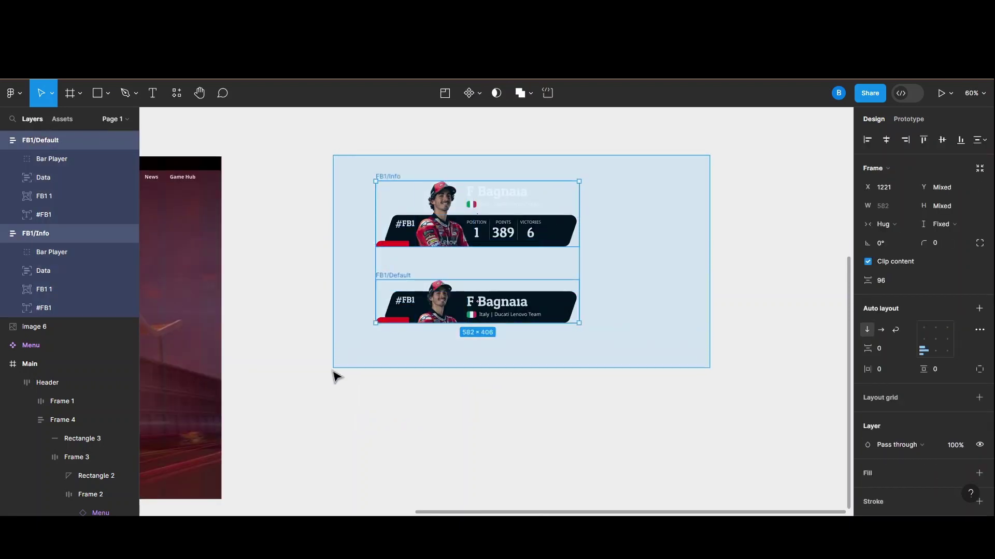
{"action": "left_click_drag", "start_coordinate": [395, 175], "coordinate": [620, 195]}
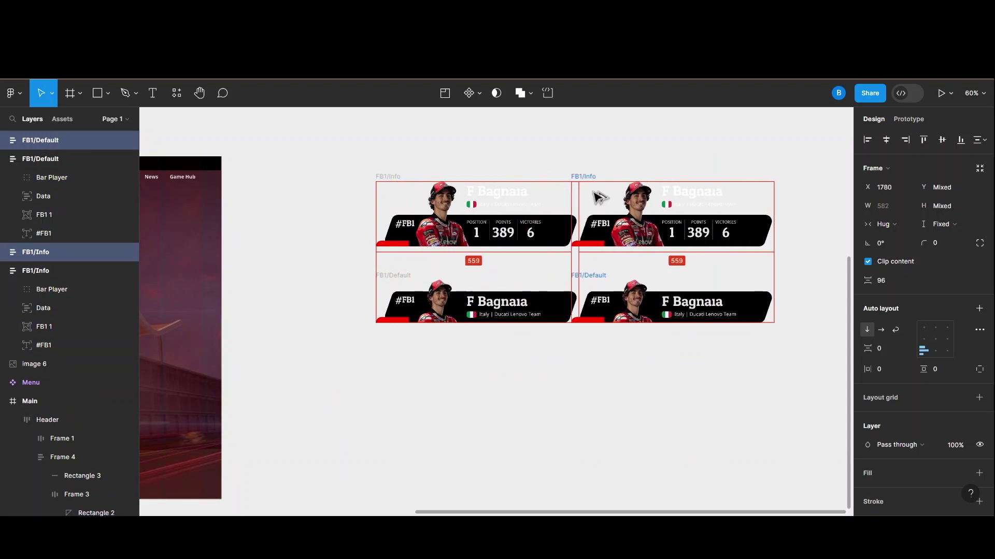
{"action": "left_click", "coordinate": [570, 393]}
{"action": "scroll", "coordinate": [373, 218], "scroll_direction": "up", "scroll_amount": 5}
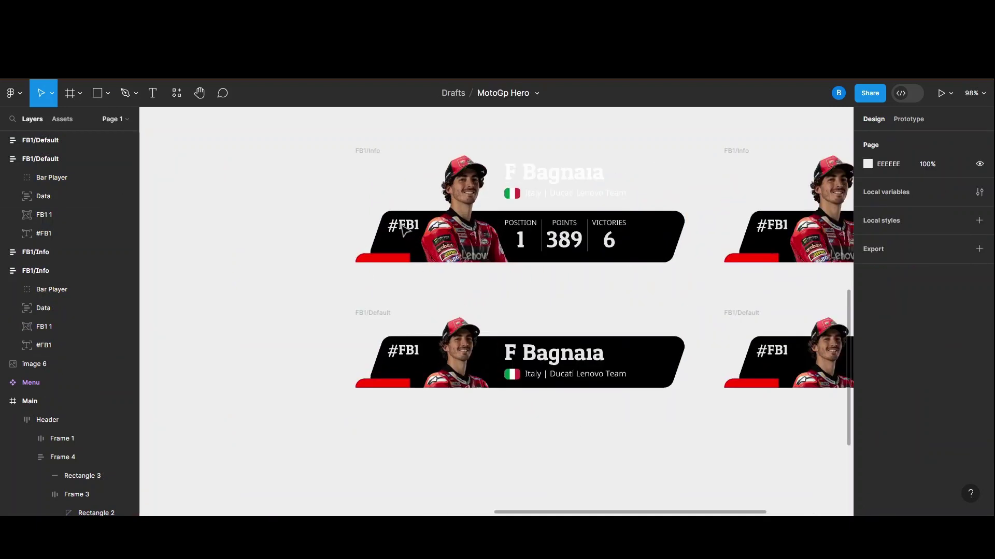
{"action": "left_click_drag", "start_coordinate": [301, 241], "coordinate": [270, 271]}
Combine the original FB1/Info and FB1/Default frames into an FB1 component set
{"action": "left_click_drag", "start_coordinate": [290, 163], "coordinate": [662, 450]}
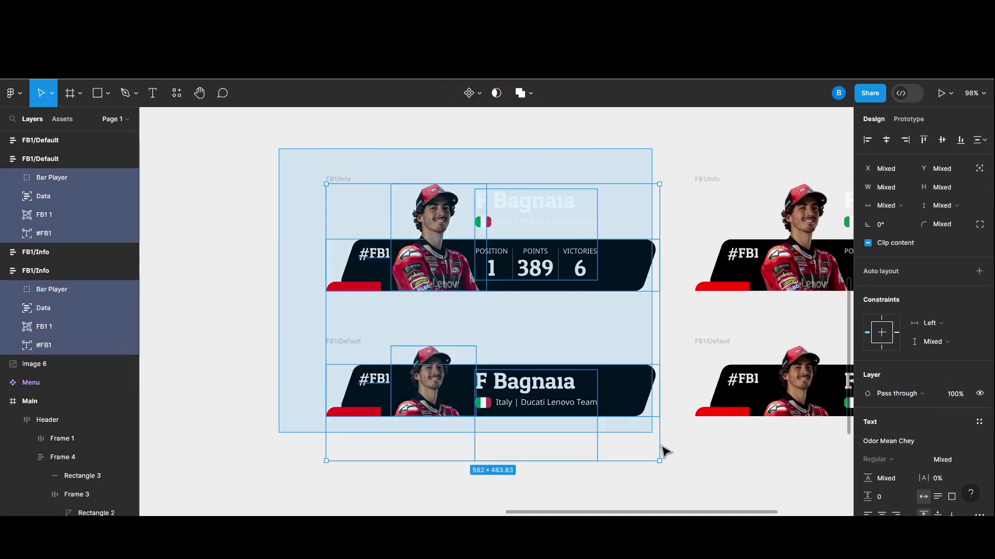
{"action": "left_click", "coordinate": [477, 294]}
{"action": "left_click", "coordinate": [344, 179]}
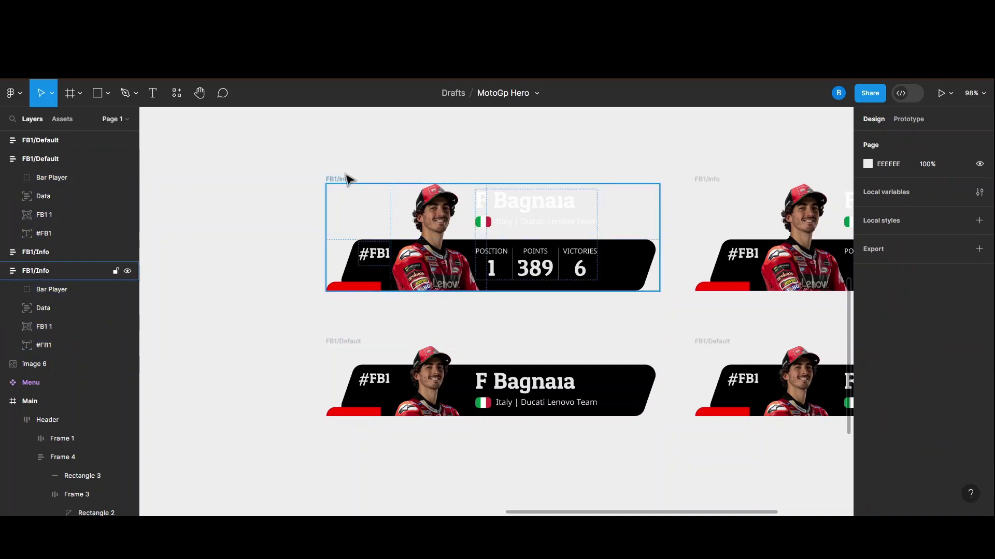
{"action": "left_click", "coordinate": [357, 341], "text": "shift"}
{"action": "left_click", "coordinate": [470, 98]}
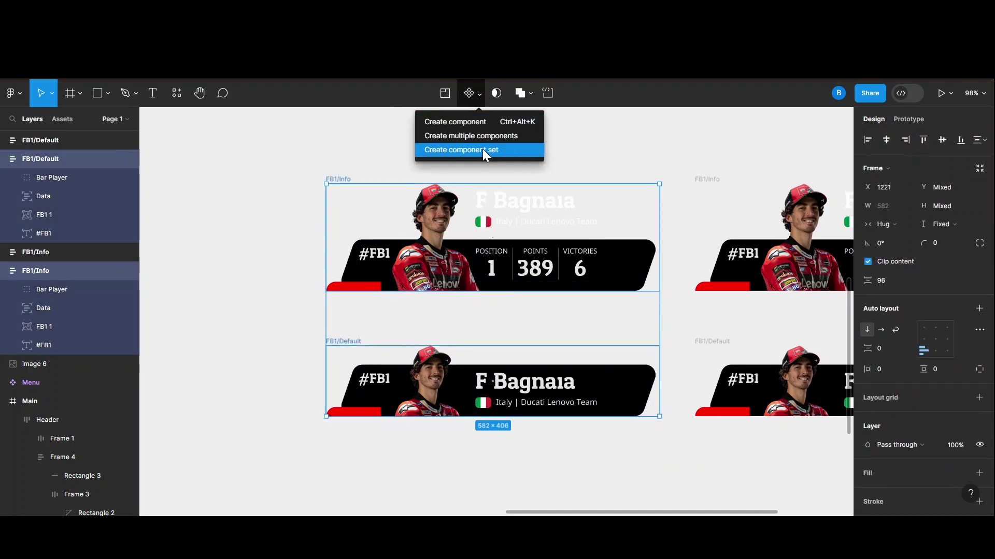
{"action": "left_click", "coordinate": [484, 149]}
Link Info to Default on click with Smart animate and Ease in and out back
{"action": "scroll", "coordinate": [552, 175], "scroll_direction": "down", "scroll_amount": 3}
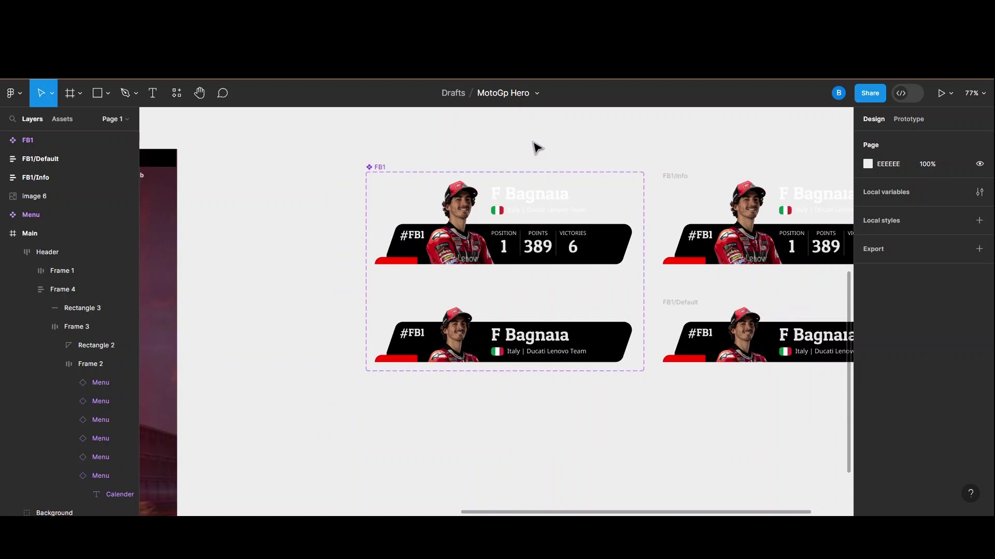
{"action": "left_click", "coordinate": [902, 125]}
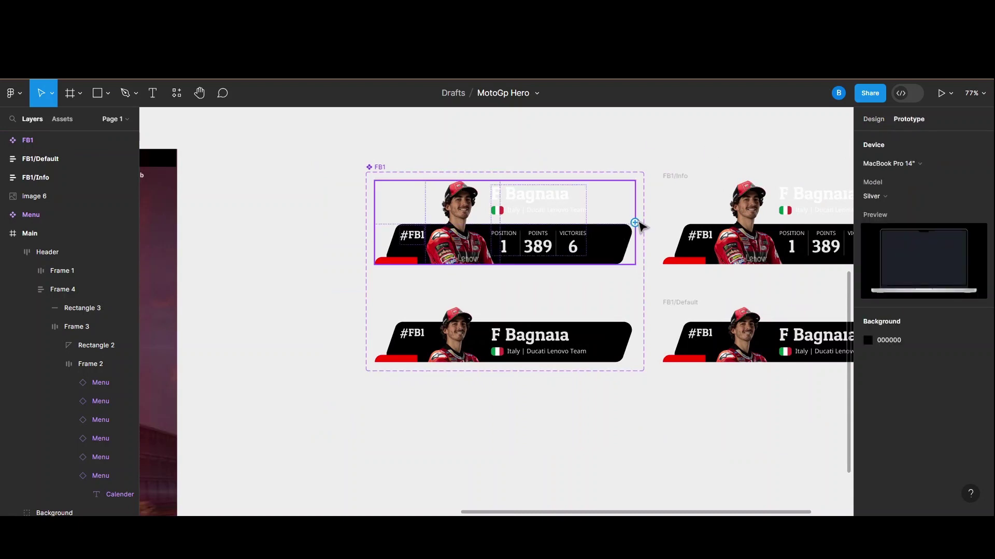
{"action": "left_click_drag", "start_coordinate": [635, 223], "coordinate": [615, 317]}
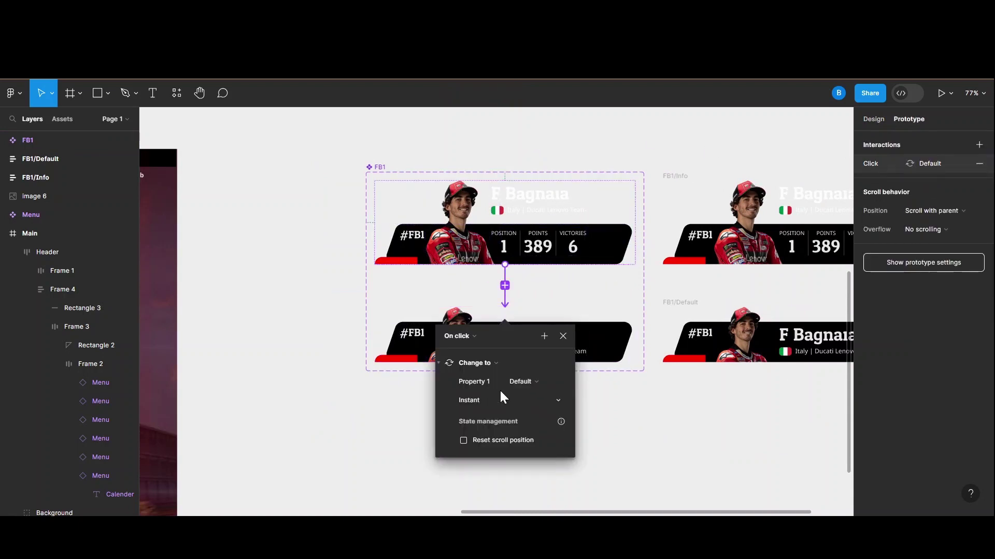
{"action": "left_click", "coordinate": [474, 402]}
{"action": "left_click", "coordinate": [489, 417]}
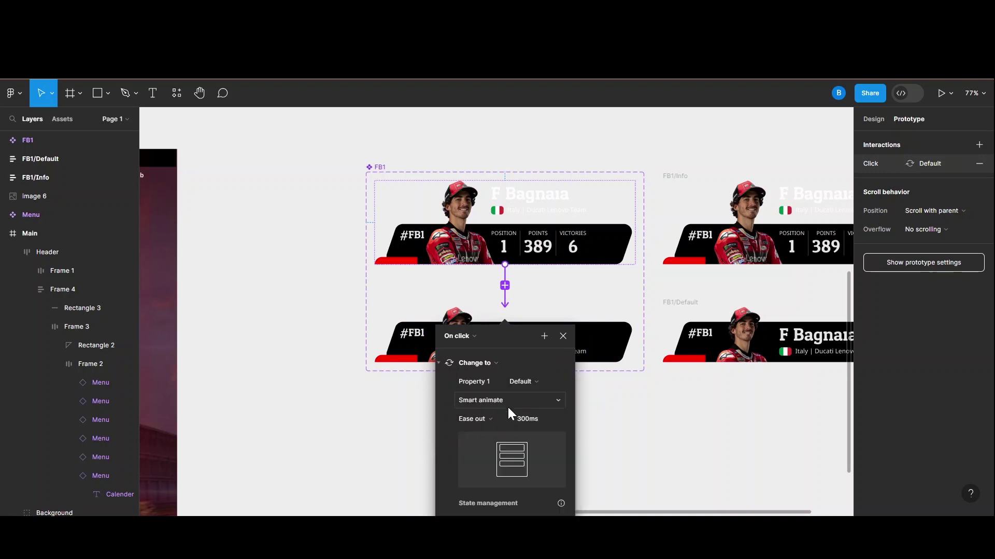
{"action": "left_click", "coordinate": [477, 419]}
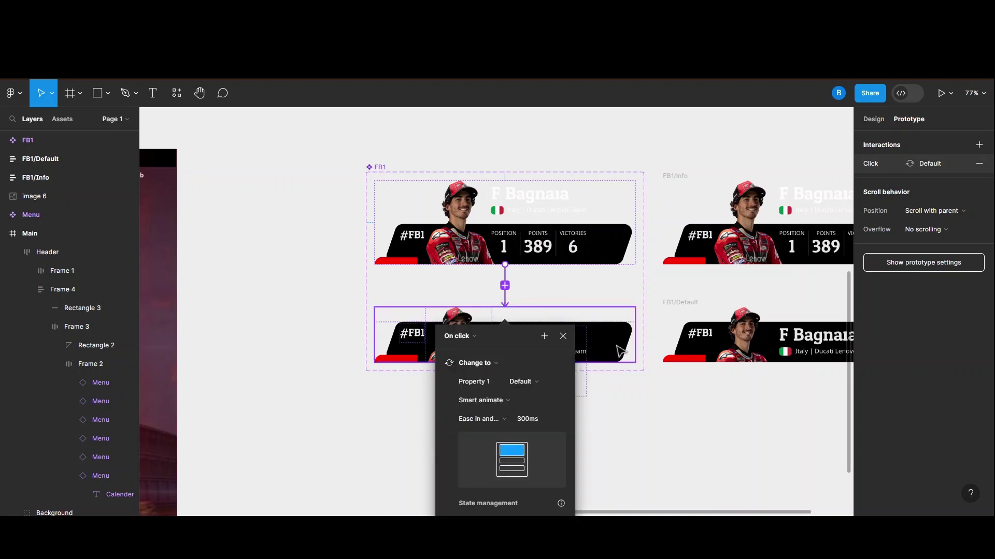
{"action": "left_click", "coordinate": [632, 346]}
Link Default back to Info on click with the same smart-animate easing
{"action": "left_click_drag", "start_coordinate": [634, 335], "coordinate": [591, 259]}
{"action": "left_click", "coordinate": [487, 378]}
{"action": "left_click", "coordinate": [289, 317]}
{"action": "scroll", "coordinate": [548, 291], "scroll_direction": "down", "scroll_amount": 5, "text": "ctrl"}
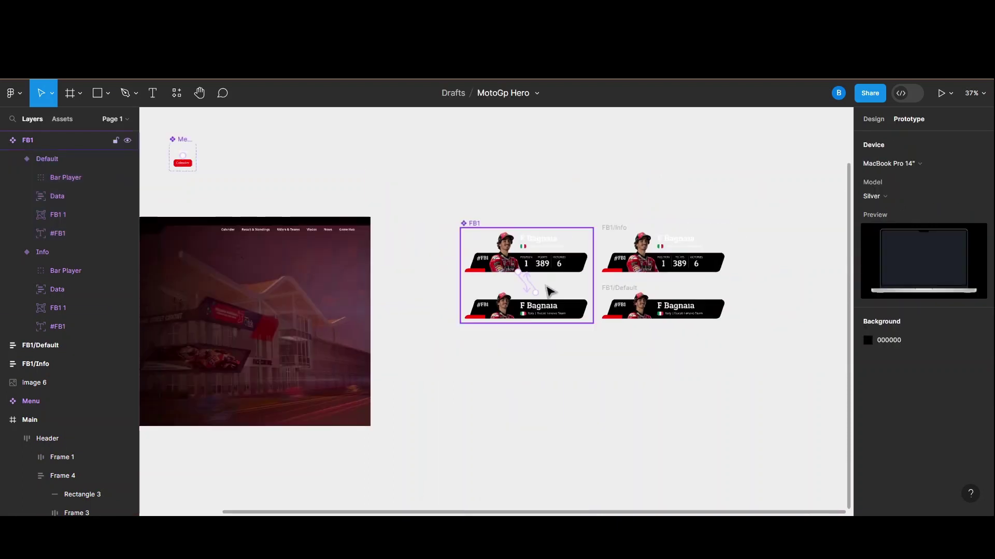
{"action": "scroll", "coordinate": [499, 160], "scroll_direction": "left", "scroll_amount": 3}
{"action": "scroll", "coordinate": [499, 160], "scroll_direction": "up", "scroll_amount": 1}
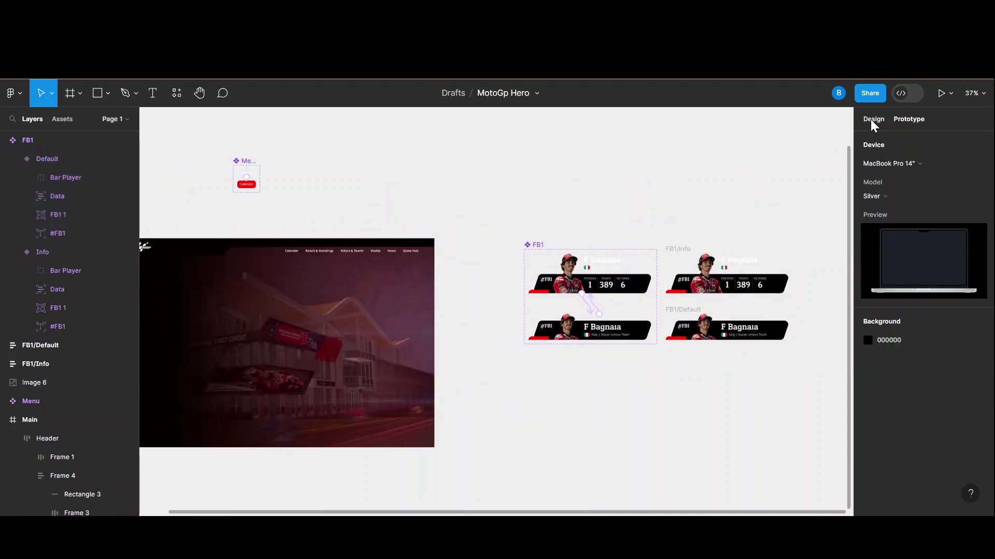
Place an FB1 Default-variant instance in the Main hero at X 877, Y 282
{"action": "left_click", "coordinate": [872, 121]}
{"action": "left_click", "coordinate": [644, 328]}
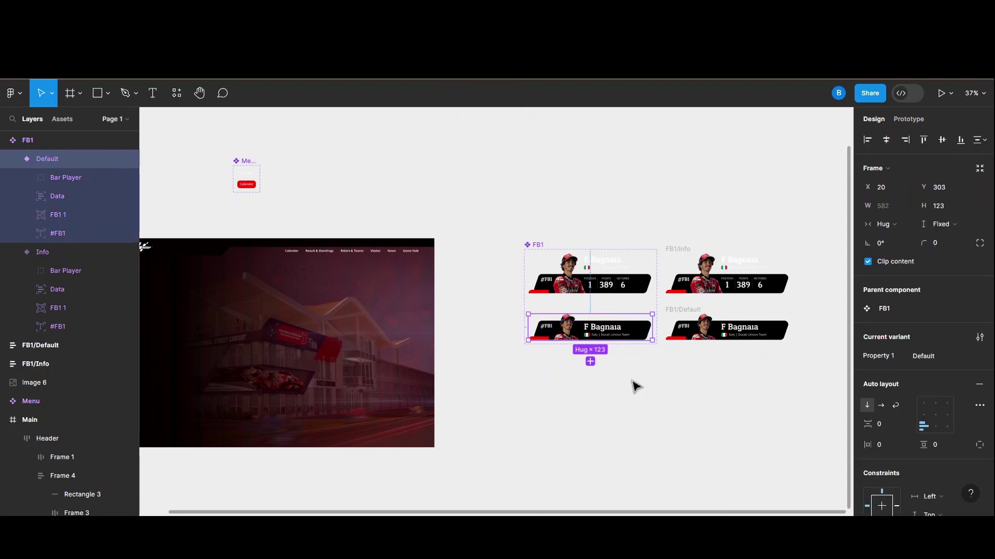
{"action": "scroll", "coordinate": [606, 371], "scroll_direction": "up", "scroll_amount": 3}
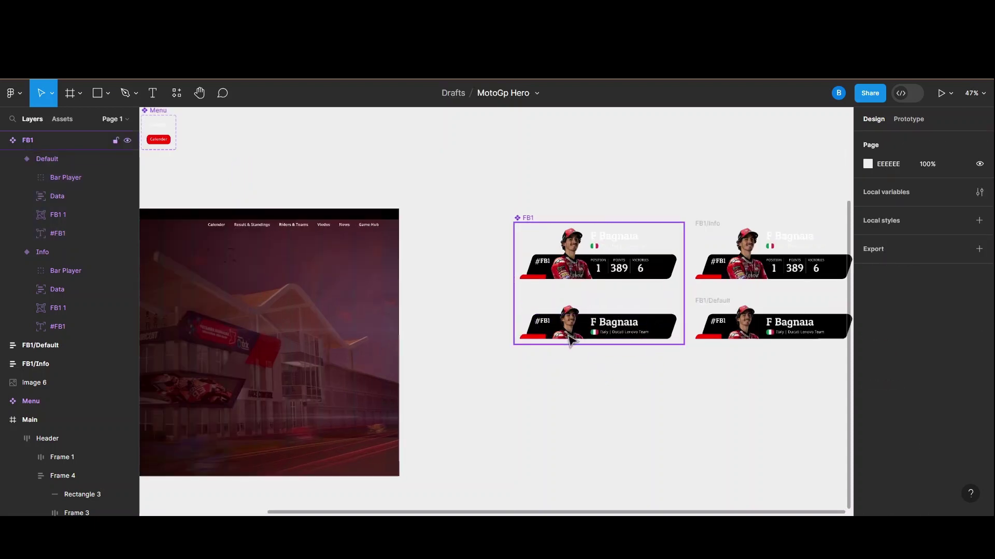
{"action": "mouse_move", "coordinate": [601, 332]}
{"action": "left_mouse_down"}
{"action": "mouse_move", "coordinate": [300, 328]}
{"action": "mouse_move", "coordinate": [259, 311]}
{"action": "left_mouse_up"}
{"action": "key", "text": "Escape"}
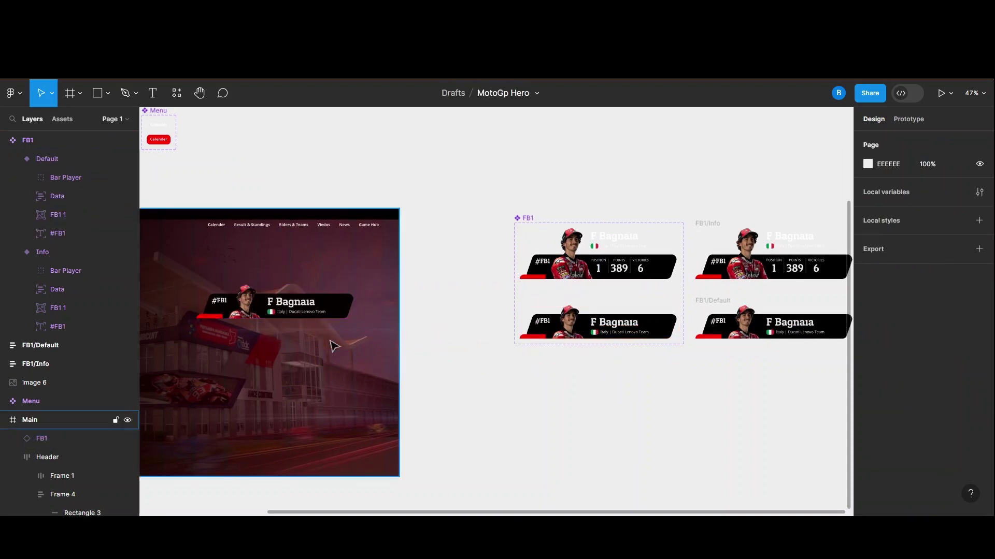
{"action": "scroll", "coordinate": [362, 321], "scroll_direction": "up", "scroll_amount": 5}
{"action": "left_click", "coordinate": [383, 325]}
{"action": "left_click_drag", "start_coordinate": [383, 325], "coordinate": [391, 323]}
{"action": "scroll", "coordinate": [560, 311], "scroll_direction": "left", "scroll_amount": 4}
{"action": "scroll", "coordinate": [559, 311], "scroll_direction": "down", "scroll_amount": 2}
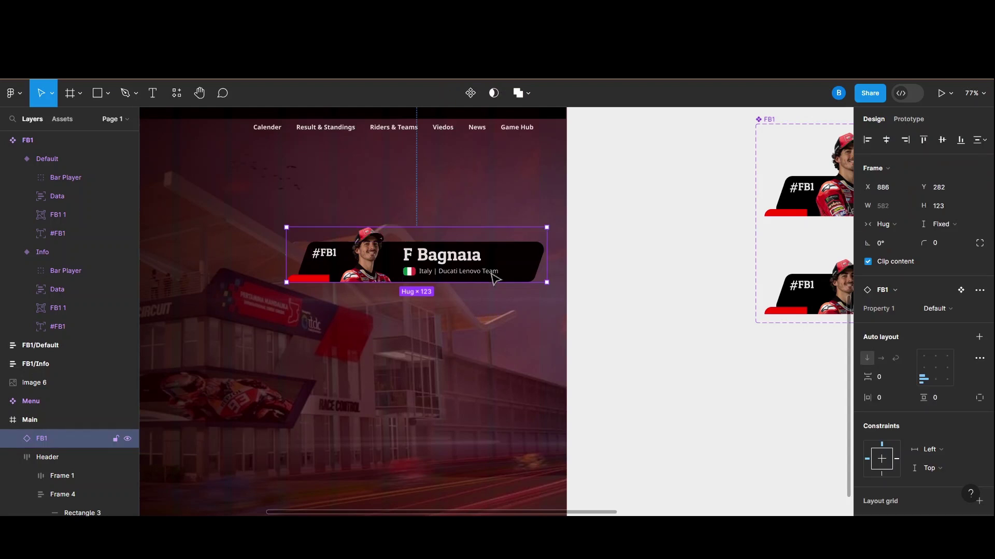
{"action": "key", "text": "Left"}
{"action": "key", "text": "Left"}
{"action": "key", "text": "Left"}
{"action": "key", "text": "Left"}
{"action": "key", "text": "Left"}
{"action": "key", "text": "Left"}
{"action": "key", "text": "Left"}
{"action": "key", "text": "Left"}
{"action": "key", "text": "Left"}
{"action": "scroll", "coordinate": [503, 290], "scroll_direction": "down", "scroll_amount": 5, "text": "ctrl"}
{"action": "scroll", "coordinate": [377, 169], "scroll_direction": "left", "scroll_amount": 3}
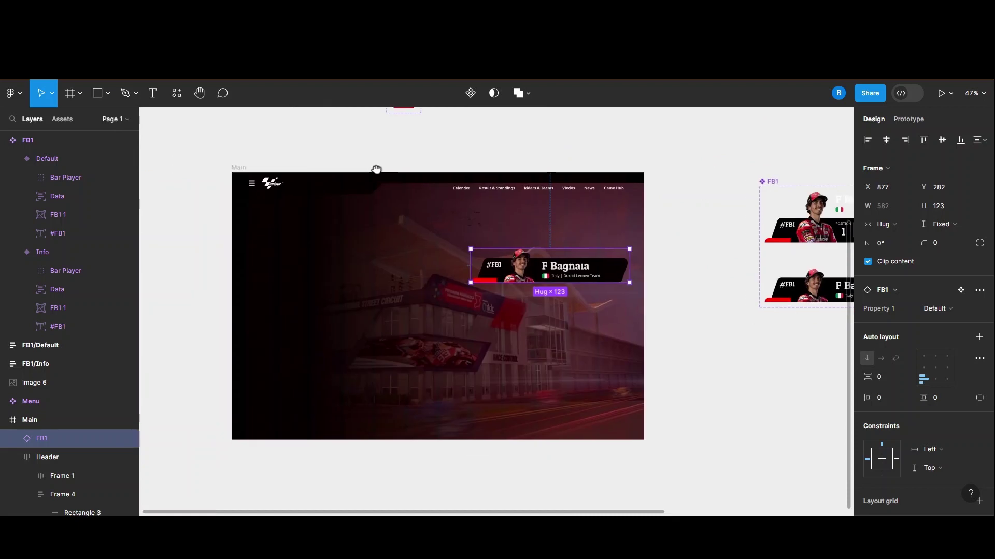
{"action": "left_click", "coordinate": [237, 168]}
{"action": "key", "text": "shift+space"}
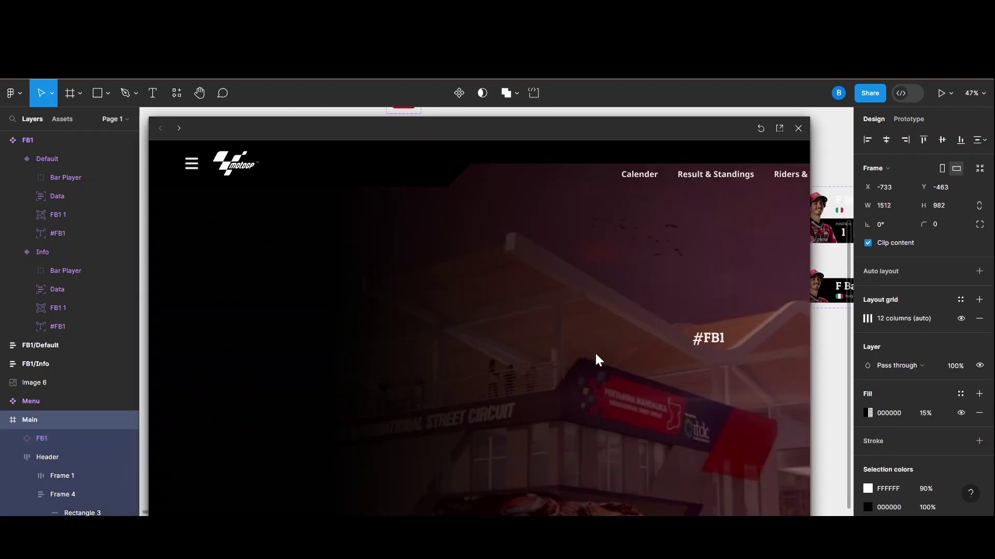
{"action": "scroll", "coordinate": [595, 361], "scroll_direction": "right", "scroll_amount": 5}
{"action": "scroll", "coordinate": [579, 340], "scroll_direction": "down", "scroll_amount": 2}
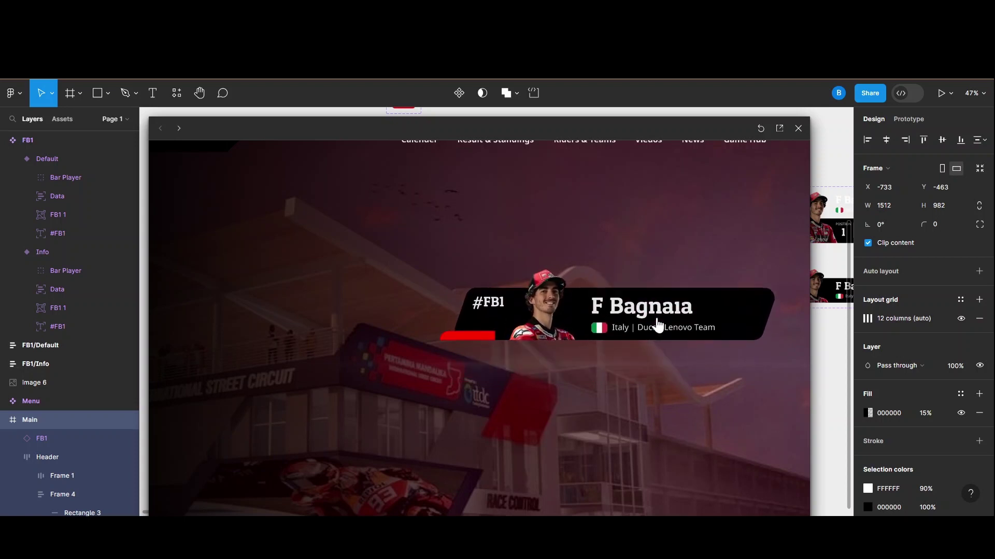
{"action": "left_click_drag", "start_coordinate": [629, 134], "coordinate": [604, 133]}
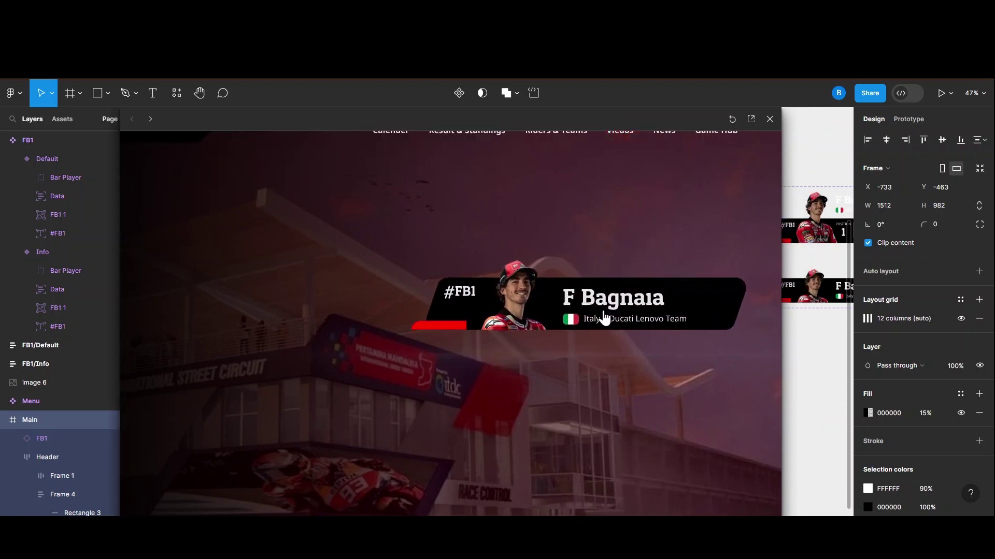
{"action": "scroll", "coordinate": [612, 196], "scroll_direction": "up", "scroll_amount": 1}
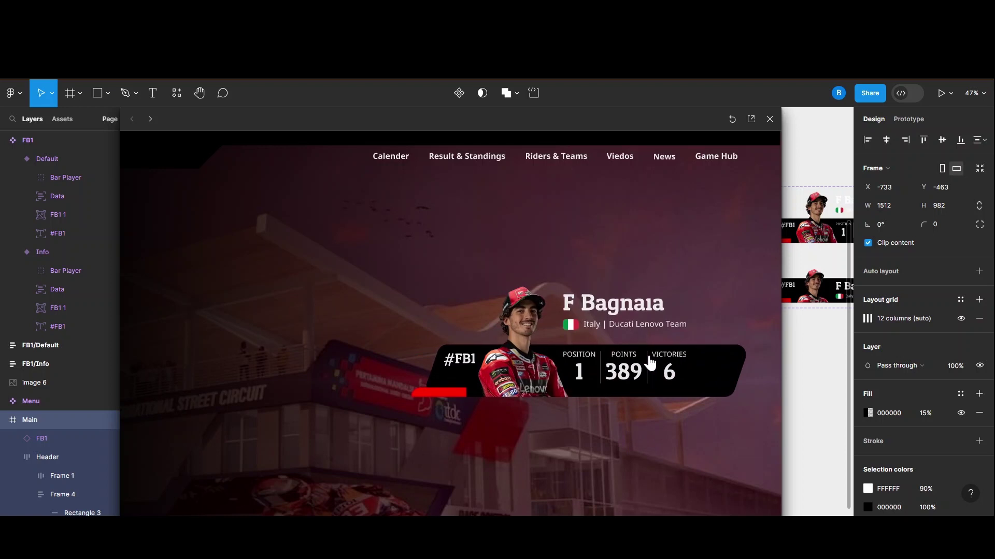
Close the prototype preview and bring the duplicated FB1 card frames into view
{"action": "left_click", "coordinate": [769, 122]}
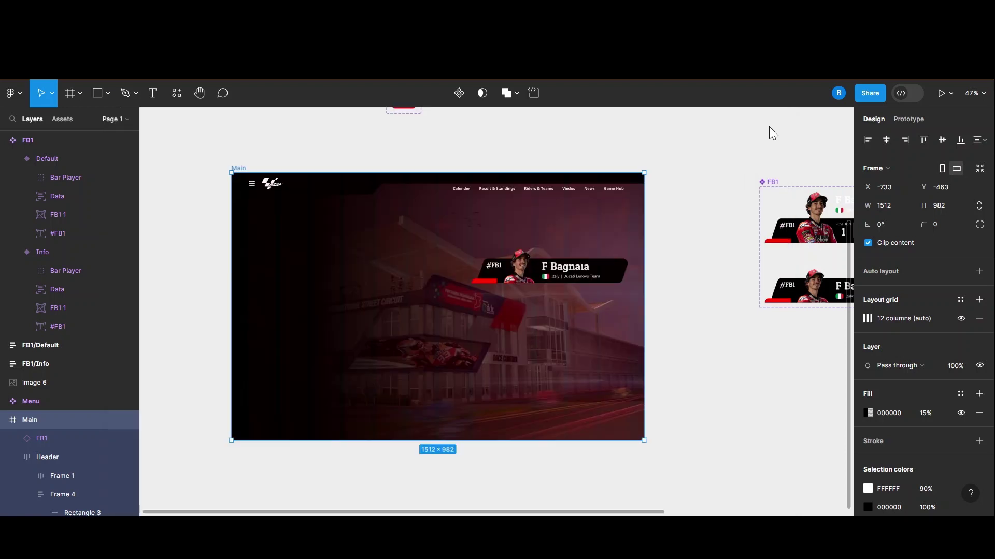
{"action": "mouse_move", "coordinate": [735, 368]}
{"action": "left_mouse_down"}
{"action": "mouse_move", "coordinate": [657, 373]}
{"action": "mouse_move", "coordinate": [565, 412]}
{"action": "left_mouse_up"}
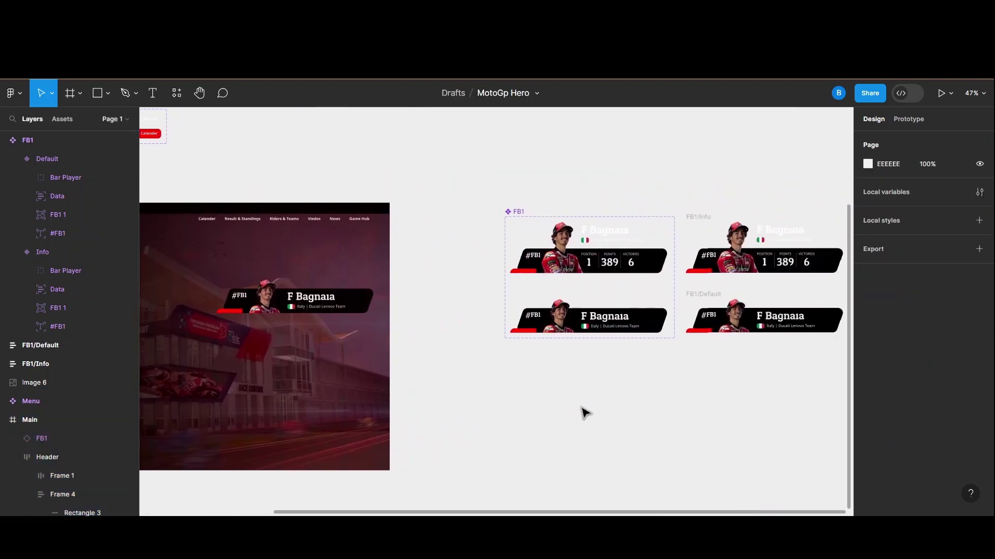
{"action": "left_click", "coordinate": [656, 263]}
{"action": "left_click", "coordinate": [662, 324]}
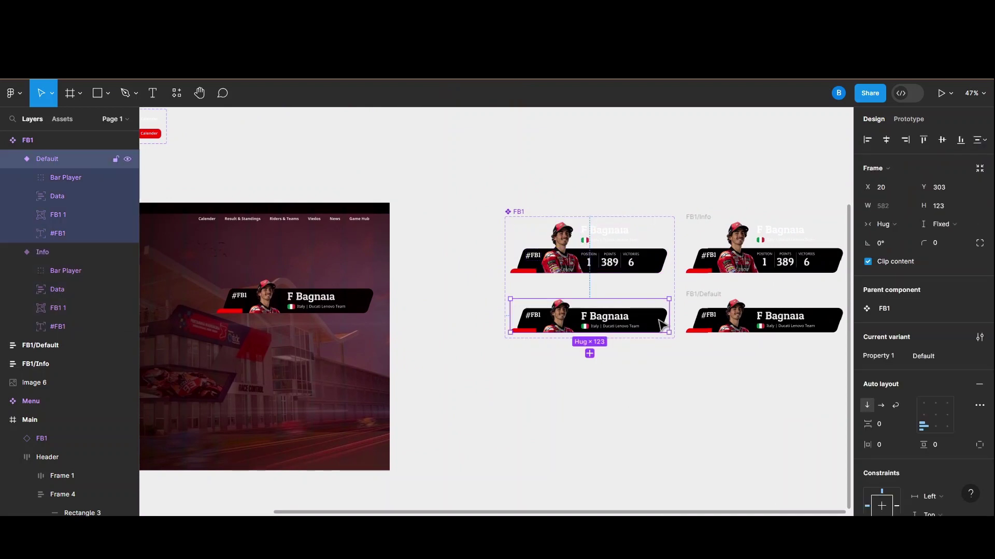
{"action": "left_click", "coordinate": [680, 440]}
{"action": "scroll", "coordinate": [656, 393], "scroll_direction": "down", "scroll_amount": 2}
{"action": "left_click_drag", "start_coordinate": [702, 407], "coordinate": [592, 406]}
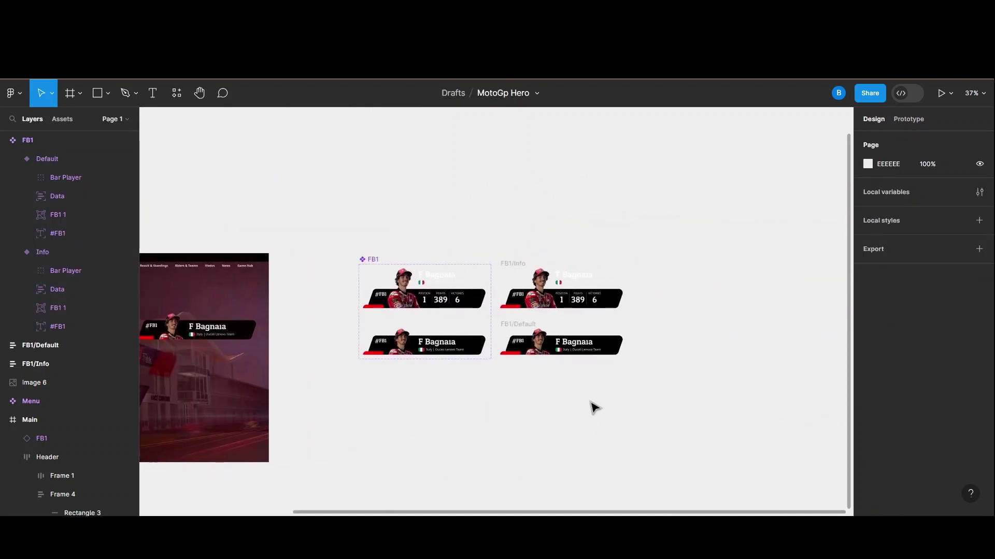
{"action": "scroll", "coordinate": [592, 405], "scroll_direction": "up", "scroll_amount": 4}
{"action": "scroll", "coordinate": [596, 405], "scroll_direction": "down", "scroll_amount": 2}
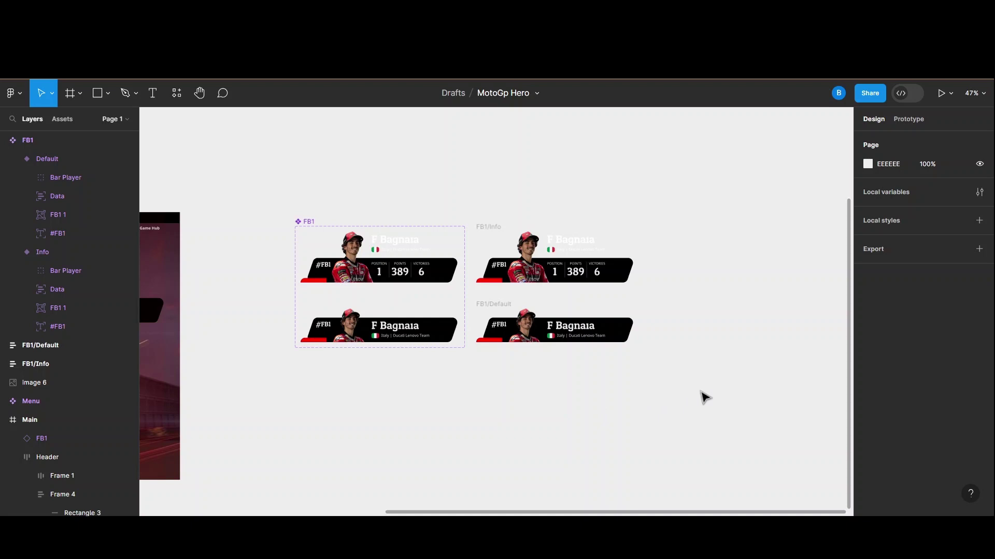
{"action": "left_click_drag", "start_coordinate": [710, 341], "coordinate": [600, 347]}
Copy the FB1/Info and FB1/Default pair to the right and open the top photo's image fill
{"action": "left_click", "coordinate": [386, 258]}
{"action": "left_click", "coordinate": [382, 330], "text": "shift"}
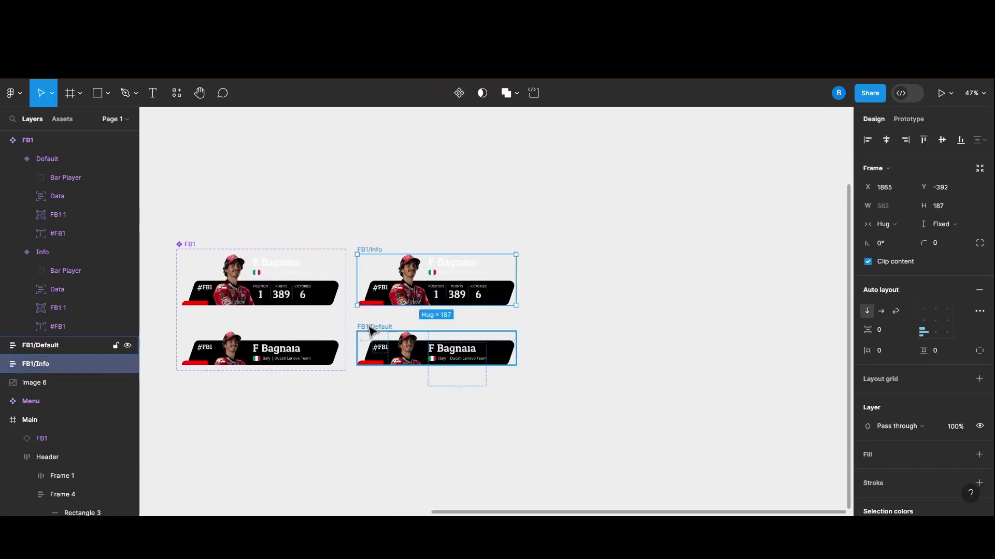
{"action": "left_click_drag", "start_coordinate": [382, 329], "coordinate": [557, 329], "text": "alt"}
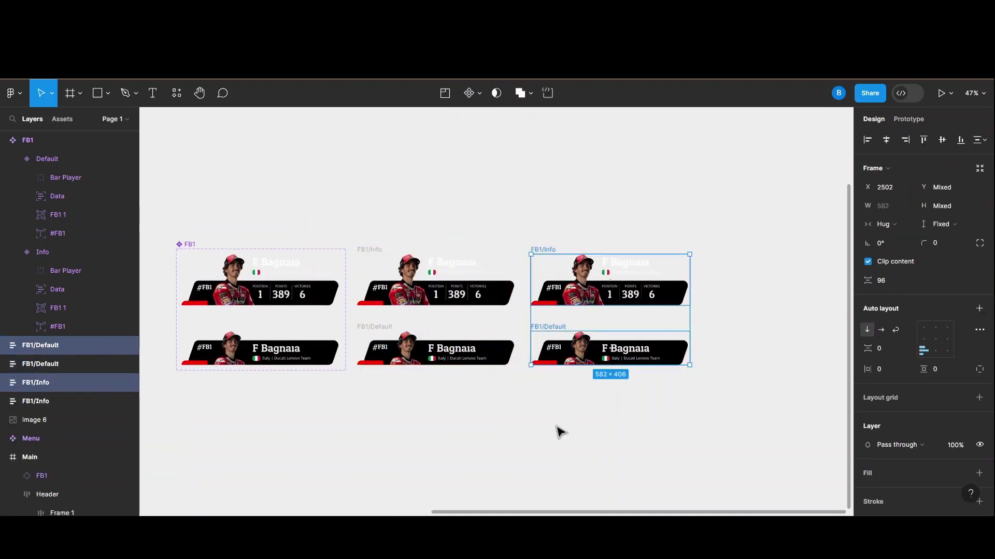
{"action": "left_click", "coordinate": [557, 433]}
{"action": "scroll", "coordinate": [406, 326], "scroll_direction": "up", "scroll_amount": 5, "text": "ctrl"}
{"action": "left_click", "coordinate": [416, 288], "text": "ctrl"}
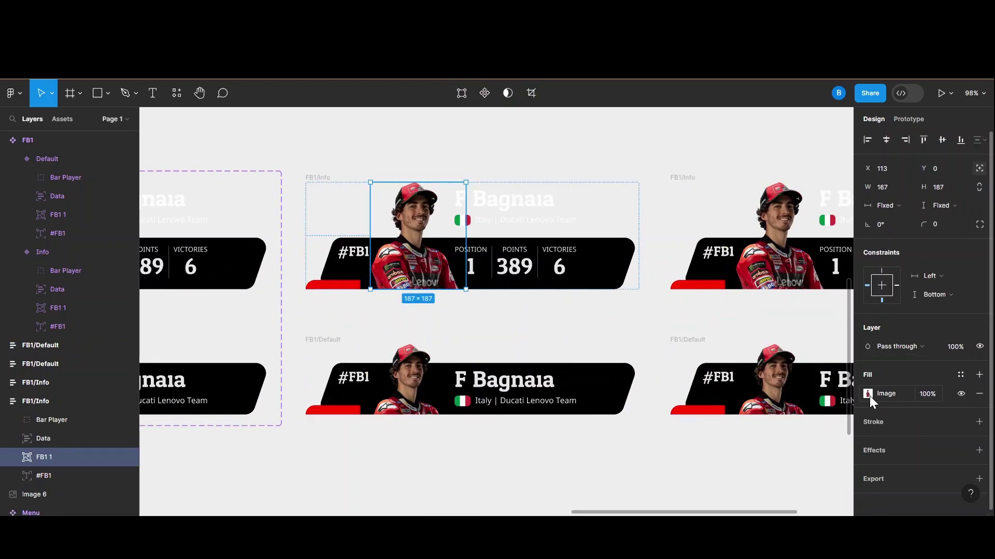
{"action": "left_click", "coordinate": [868, 394]}
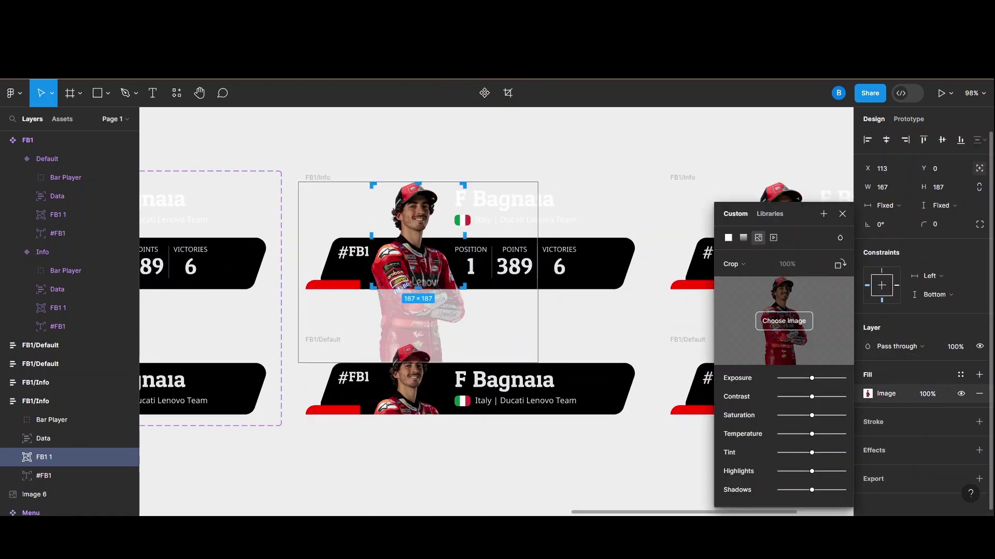
Replace the top card's photo with the Pramac rider and widen the image
{"action": "left_click", "coordinate": [450, 237]}
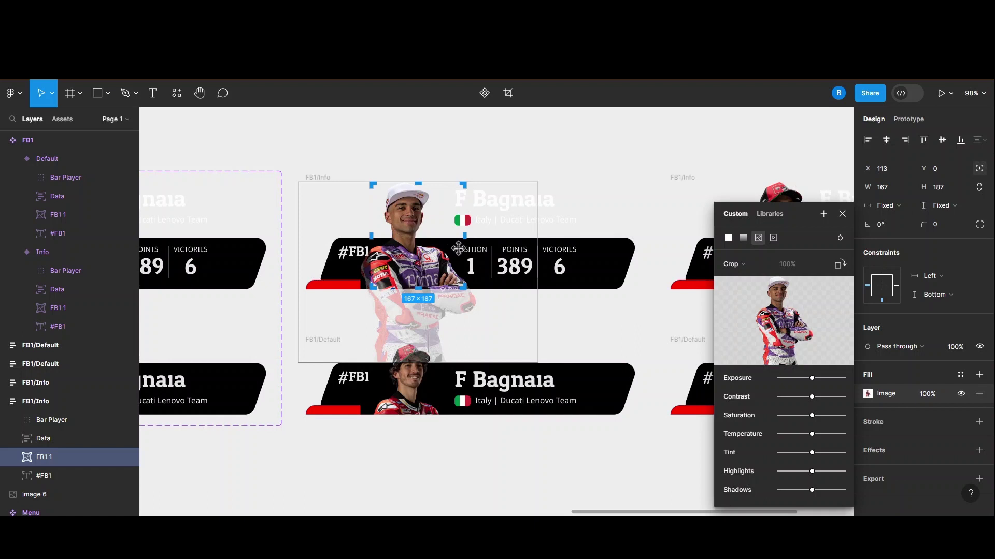
{"action": "left_click_drag", "start_coordinate": [469, 237], "coordinate": [473, 237]}
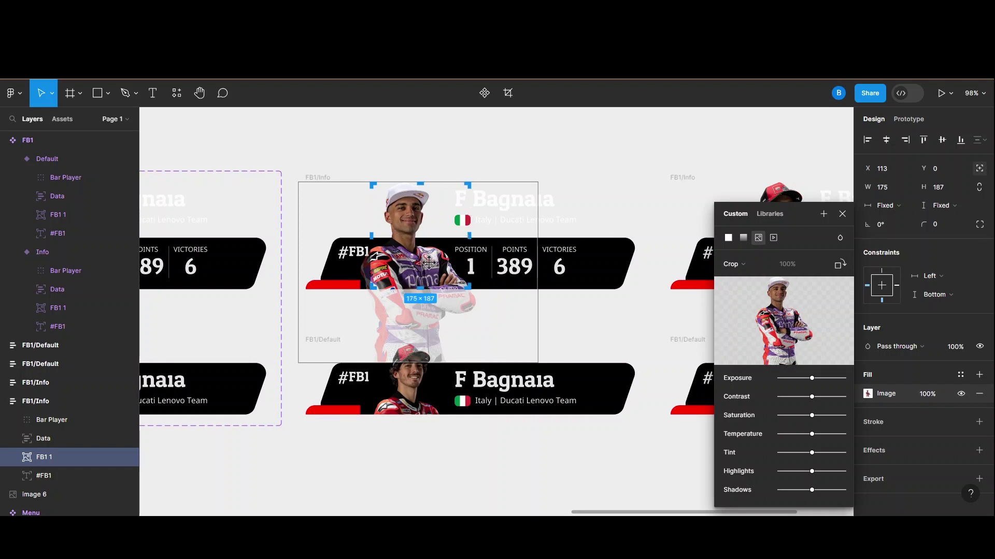
{"action": "scroll", "coordinate": [428, 263], "scroll_direction": "up", "scroll_amount": 3}
{"action": "left_click_drag", "start_coordinate": [356, 227], "coordinate": [345, 231]}
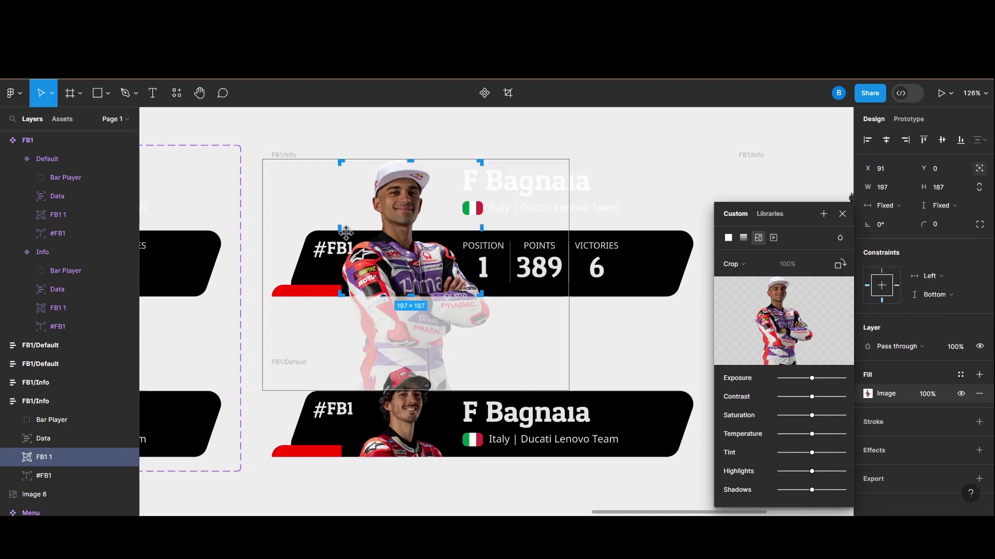
{"action": "key", "text": "Escape"}
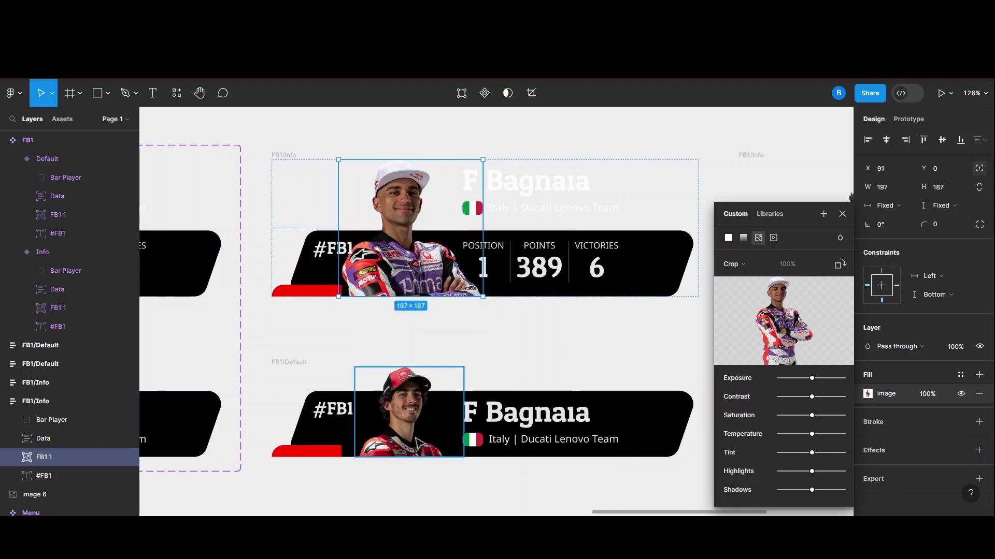
Replace the bottom card's FB1 1 photo with the Pramac rider's image
{"action": "left_click", "coordinate": [404, 409]}
{"action": "left_click", "coordinate": [885, 309]}
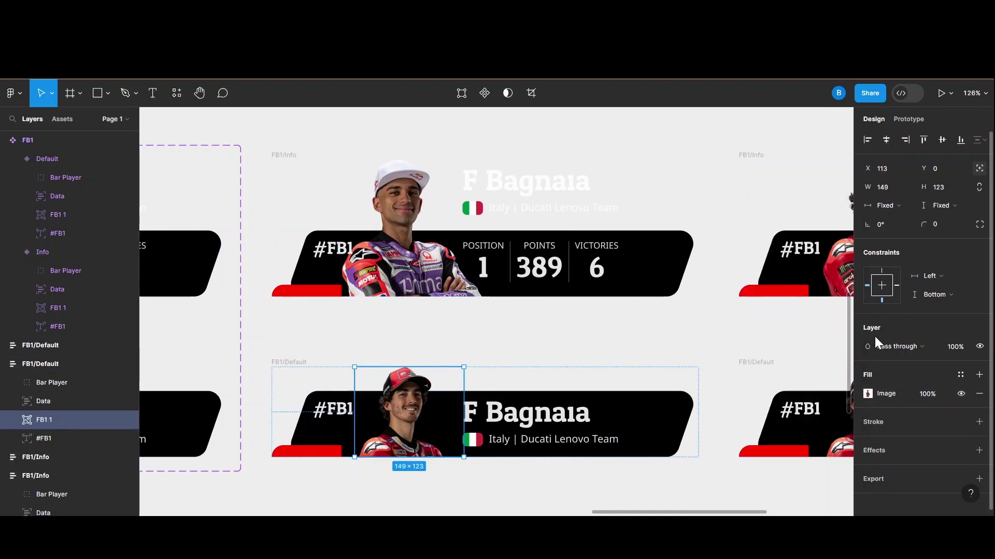
{"action": "left_click", "coordinate": [868, 394]}
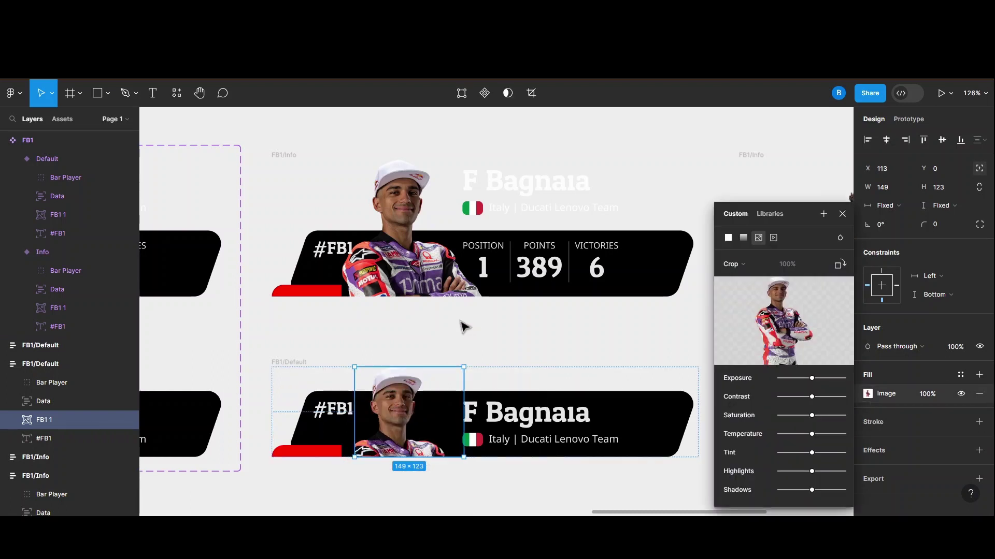
{"action": "left_click", "coordinate": [353, 353]}
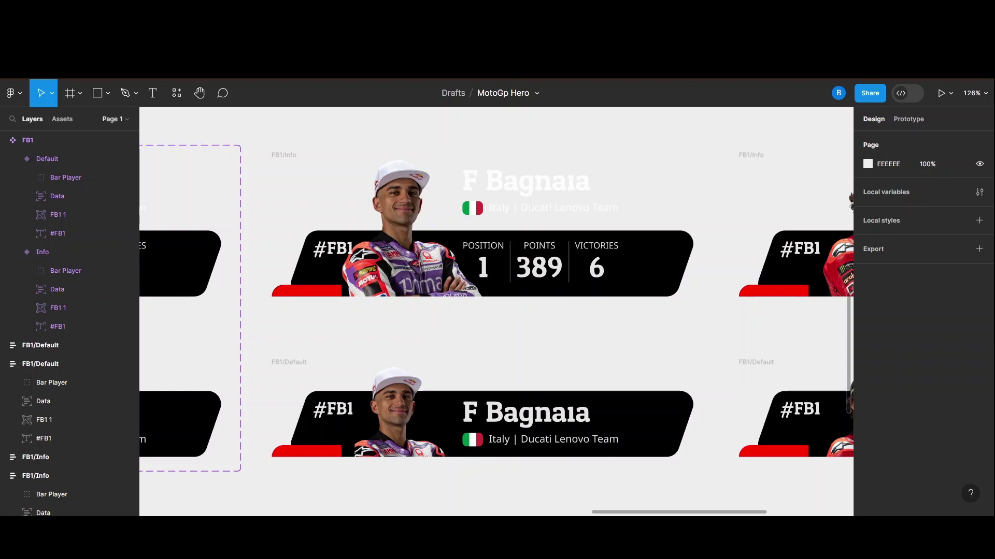
Change the rider name to 'Jorge Martin' in both new cards
{"action": "left_click", "coordinate": [528, 195]}
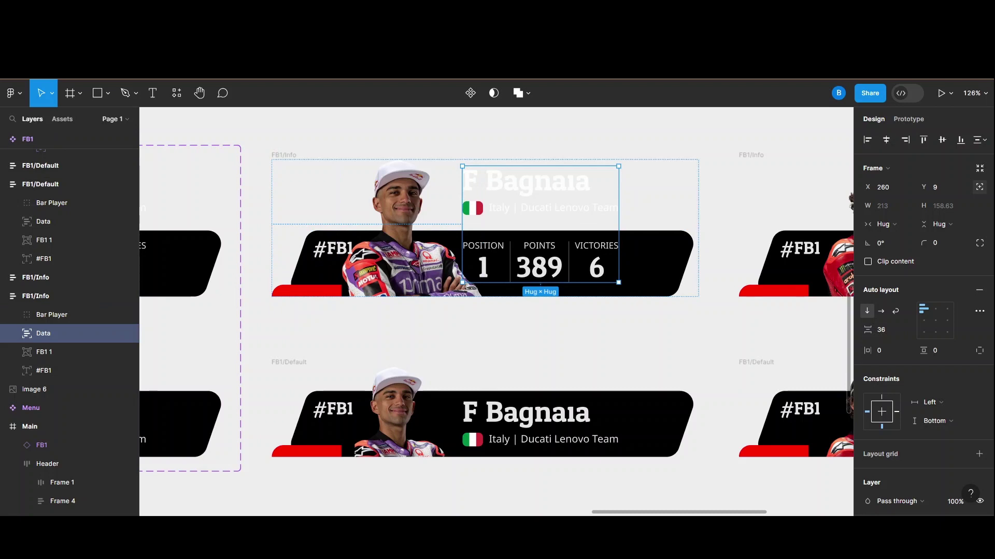
{"action": "double_click", "coordinate": [515, 184]}
{"action": "key", "text": "Return"}
{"action": "type", "text": "Jorge Martin"}
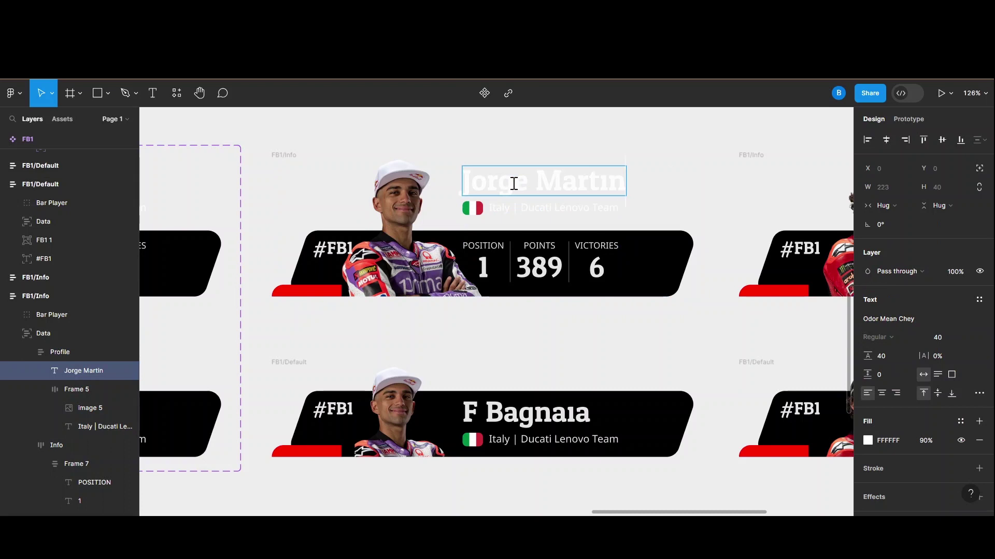
{"action": "double_click", "coordinate": [525, 412]}
{"action": "triple_click", "coordinate": [526, 413]}
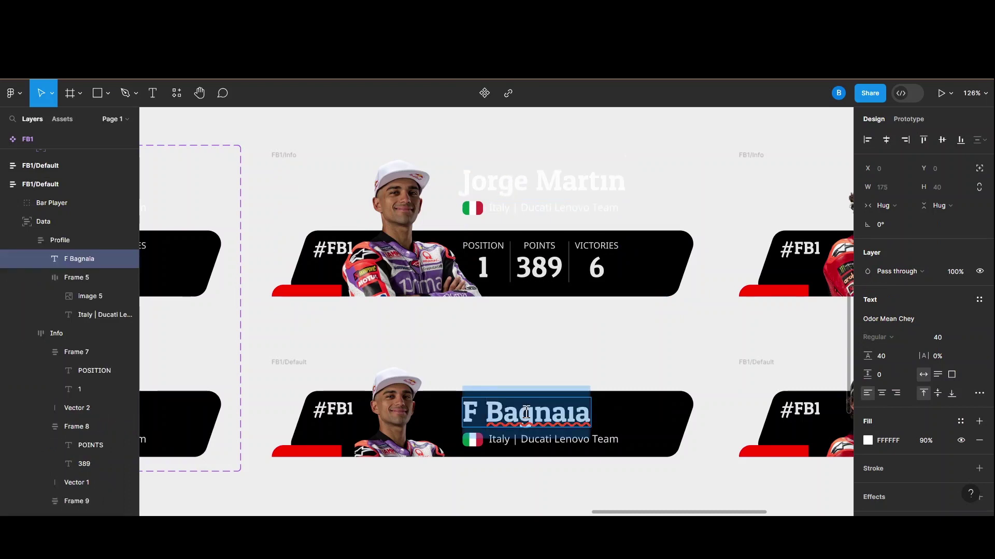
{"action": "type", "text": "Jorge Martin"}
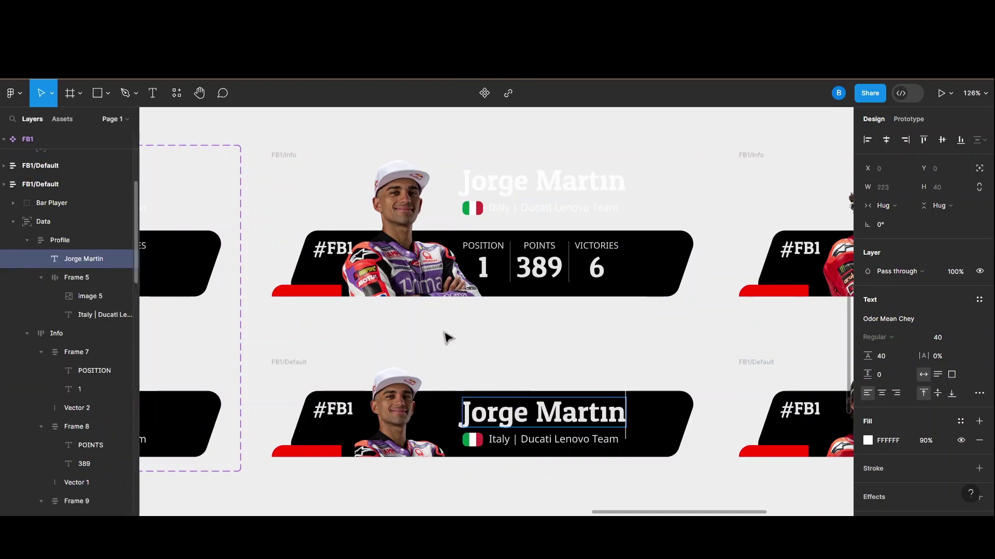
{"action": "left_click", "coordinate": [303, 360]}
Turn off Clip content on FB1/Default and set its team line to 'Spain | Prima Pramac Racing'
{"action": "left_click", "coordinate": [868, 262]}
{"action": "scroll", "coordinate": [642, 337], "scroll_direction": "down", "scroll_amount": 5}
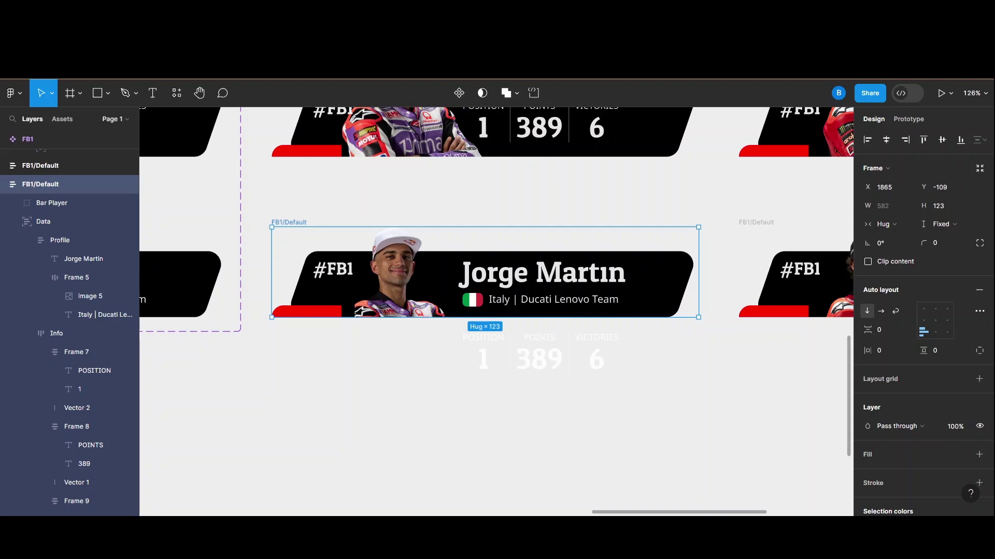
{"action": "left_click", "coordinate": [583, 306]}
{"action": "left_click", "coordinate": [582, 304]}
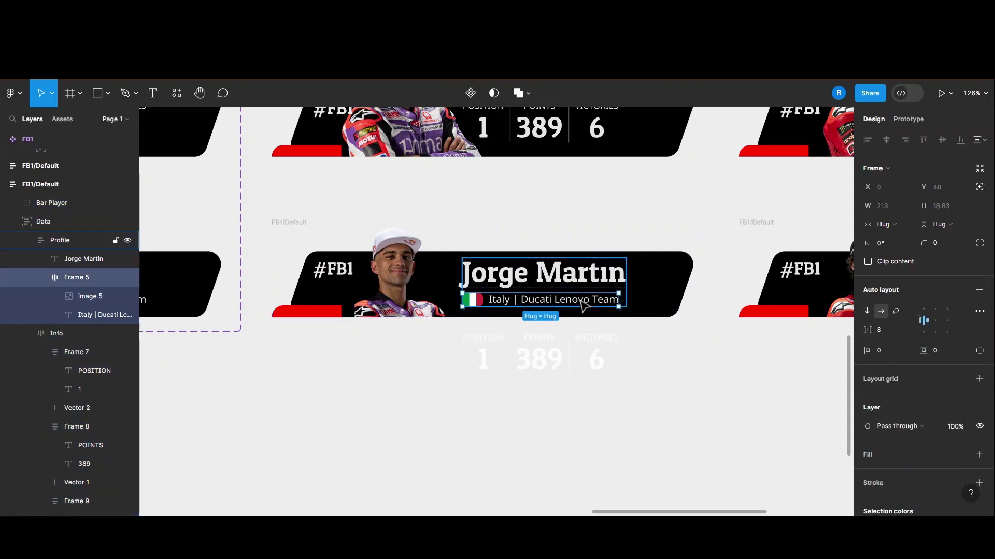
{"action": "left_click", "coordinate": [581, 302]}
{"action": "double_click", "coordinate": [581, 301]}
{"action": "type", "text": "SpainPrima Pramac Racing"}
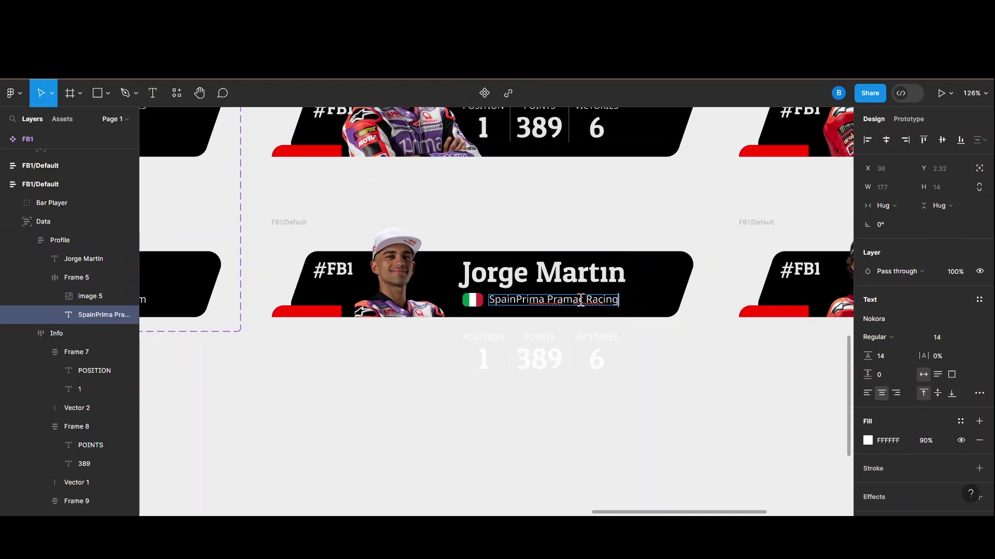
{"action": "type", "text": "|"}
Set the top card's team line to 'Spain | Prima Pramac Racing'
{"action": "scroll", "coordinate": [569, 298], "scroll_direction": "up", "scroll_amount": 3}
{"action": "double_click", "coordinate": [567, 140]}
{"action": "key", "text": "ctrl+a"}
{"action": "key", "text": "ctrl+v"}
{"action": "type", "text": "|"}
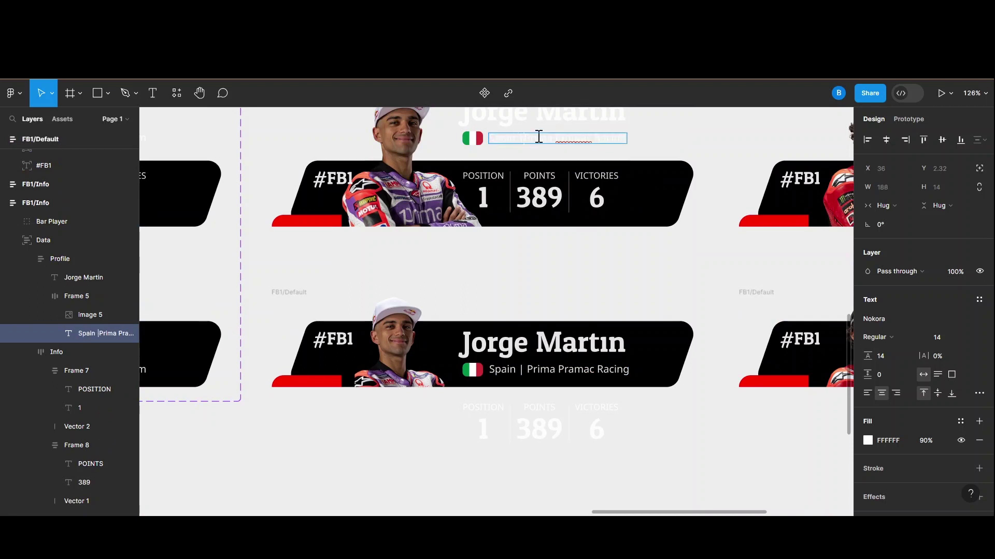
{"action": "left_click", "coordinate": [611, 259]}
{"action": "scroll", "coordinate": [557, 285], "scroll_direction": "down", "scroll_amount": 3}
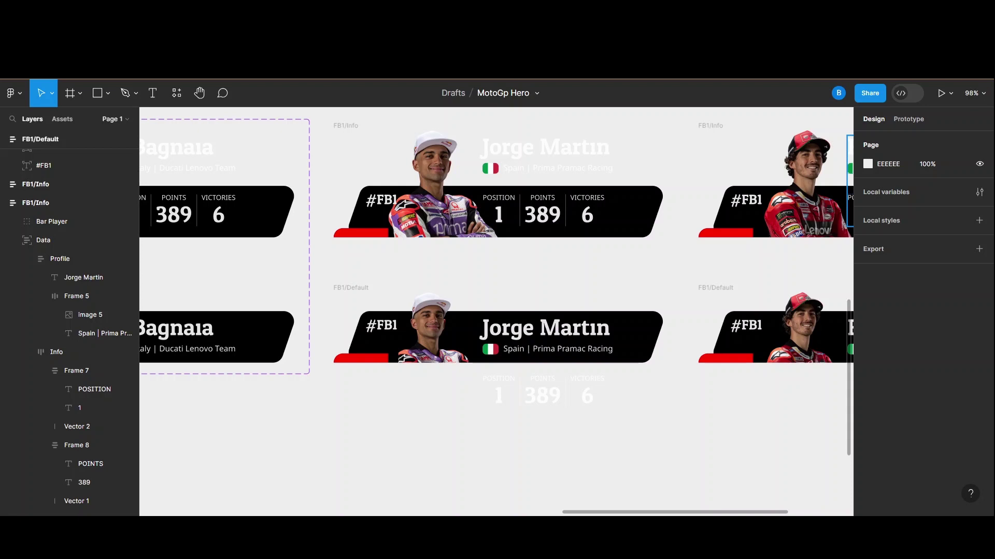
Paste a Spain flag image below the cards and duplicate it beside itself
{"action": "key", "text": "ctrl+v"}
{"action": "left_click", "coordinate": [398, 411]}
{"action": "left_click_drag", "start_coordinate": [342, 351], "coordinate": [416, 458]}
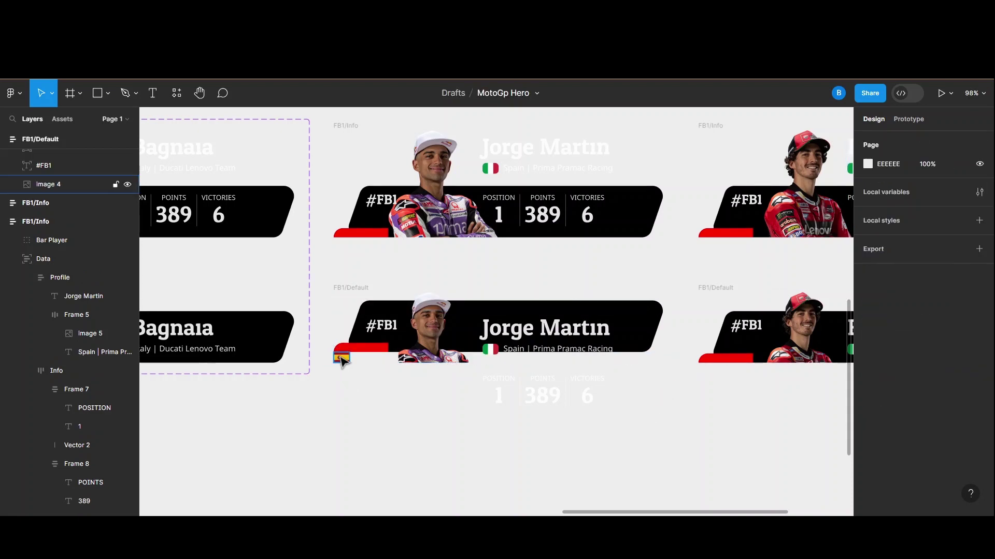
{"action": "left_click", "coordinate": [442, 455]}
{"action": "key", "text": "ctrl+z"}
{"action": "left_click", "coordinate": [468, 471]}
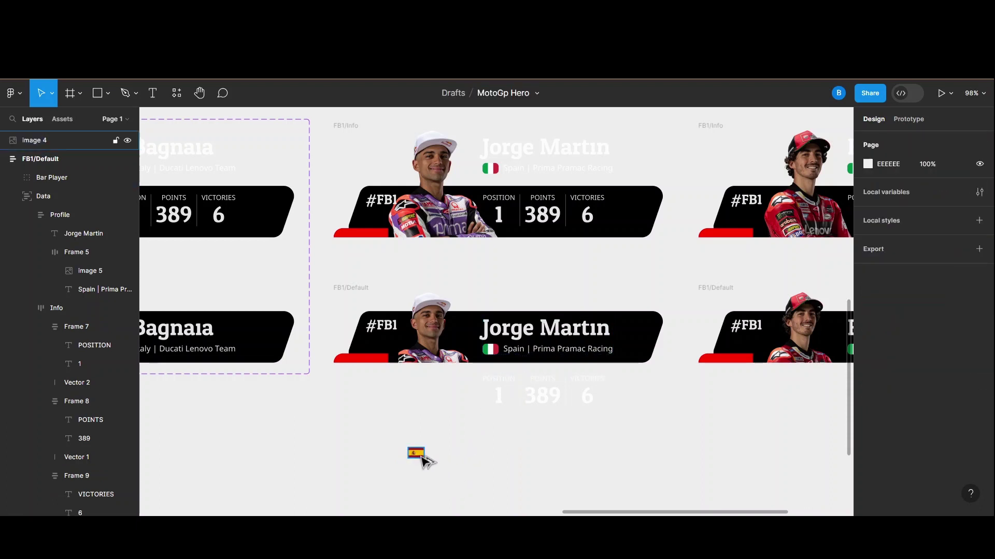
{"action": "left_click_drag", "start_coordinate": [420, 456], "coordinate": [457, 456]}
{"action": "left_click", "coordinate": [416, 453], "text": "shift"}
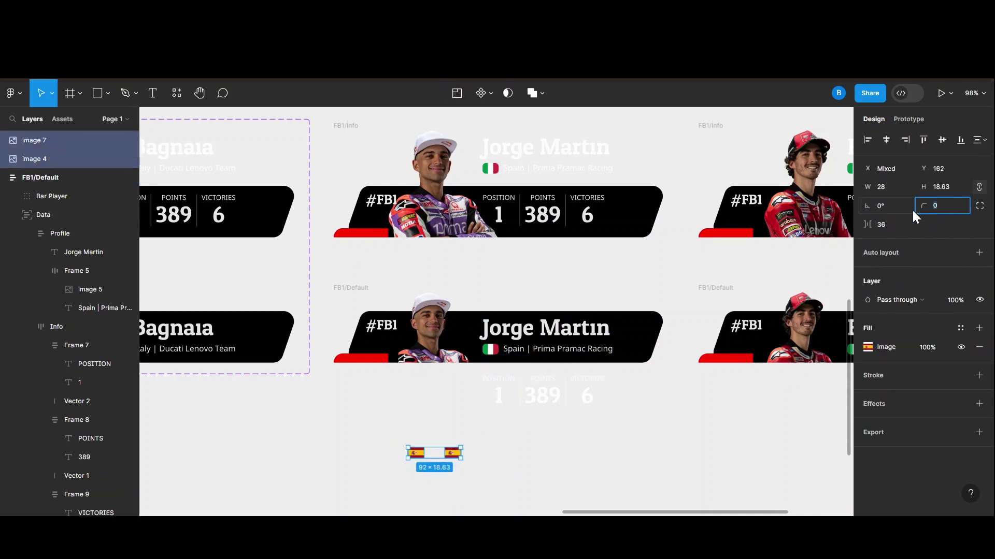
{"action": "left_click", "coordinate": [626, 487]}
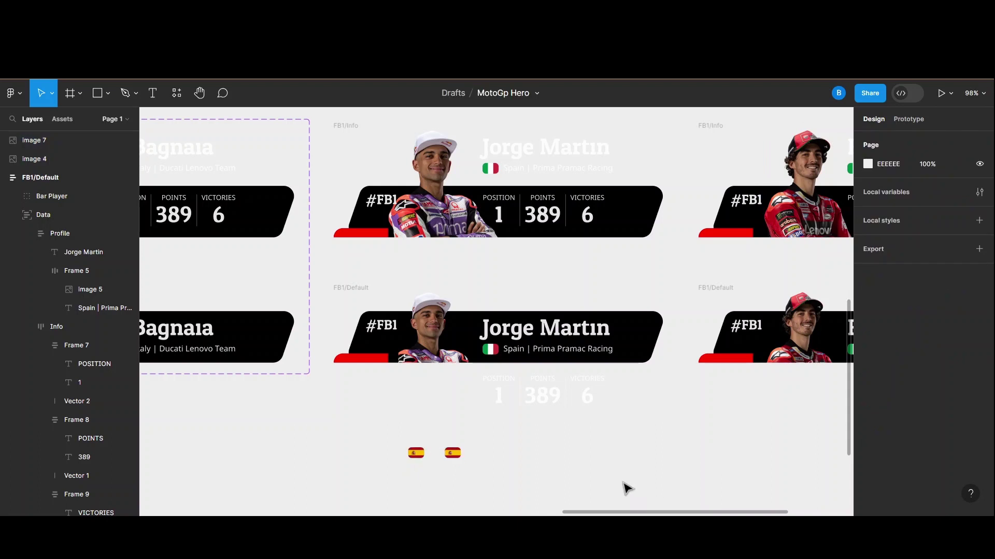
{"action": "scroll", "coordinate": [603, 466], "scroll_direction": "down", "scroll_amount": 5, "text": "ctrl"}
Copy the Spain flags toward the top of the canvas, then delete the extra flag copies
{"action": "left_click", "coordinate": [510, 457]}
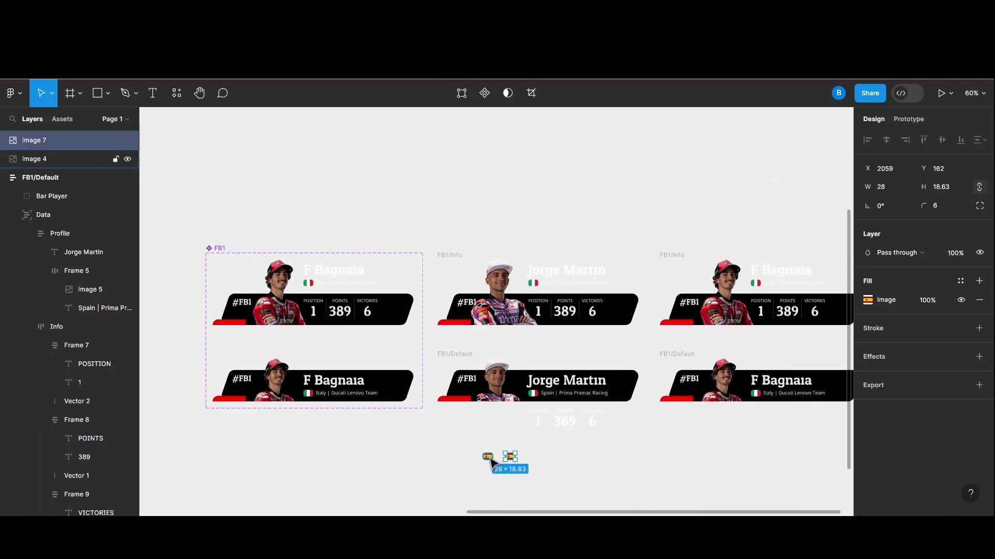
{"action": "left_click", "coordinate": [488, 456], "text": "shift"}
{"action": "left_click_drag", "start_coordinate": [509, 457], "coordinate": [555, 153], "text": "alt"}
{"action": "left_click", "coordinate": [555, 146]}
{"action": "left_click", "coordinate": [510, 153]}
{"action": "key", "text": "Delete"}
{"action": "scroll", "coordinate": [539, 469], "scroll_direction": "up", "scroll_amount": 3, "text": "ctrl"}
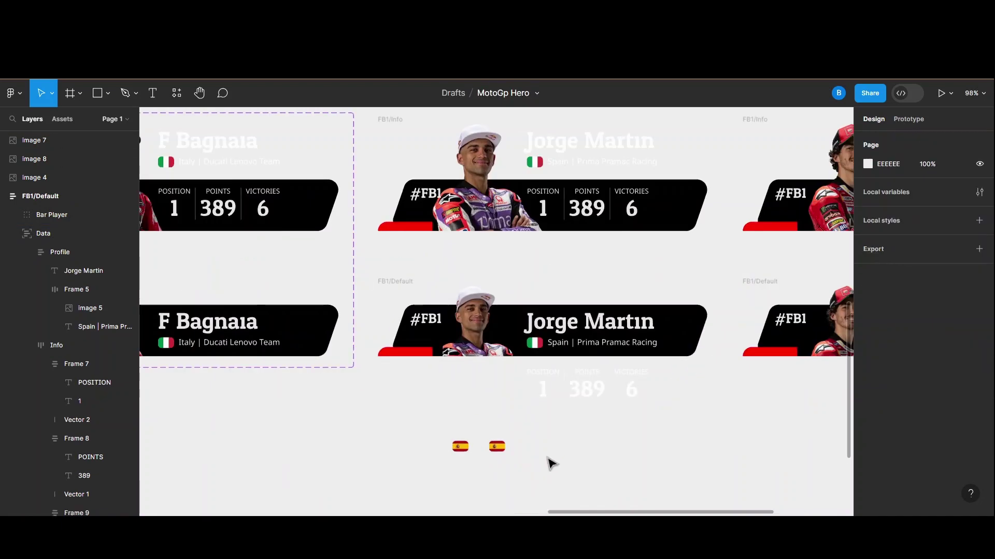
{"action": "scroll", "coordinate": [554, 456], "scroll_direction": "up", "scroll_amount": 2, "text": "ctrl"}
{"action": "left_click", "coordinate": [461, 471]}
{"action": "key", "text": "Delete"}
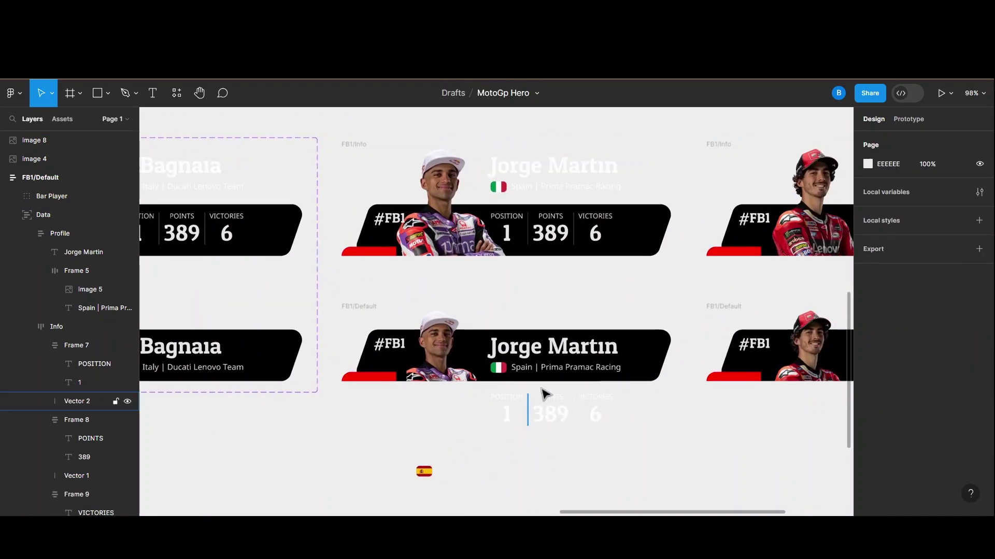
In the lower Martín card, paste the Spain flag into the team row and delete the Italy flag
{"action": "left_click", "coordinate": [539, 368], "text": "ctrl"}
{"action": "left_click", "coordinate": [71, 279]}
{"action": "key", "text": "ctrl+v"}
{"action": "key", "text": "Left"}
{"action": "key", "text": "Left"}
{"action": "left_click", "coordinate": [88, 308]}
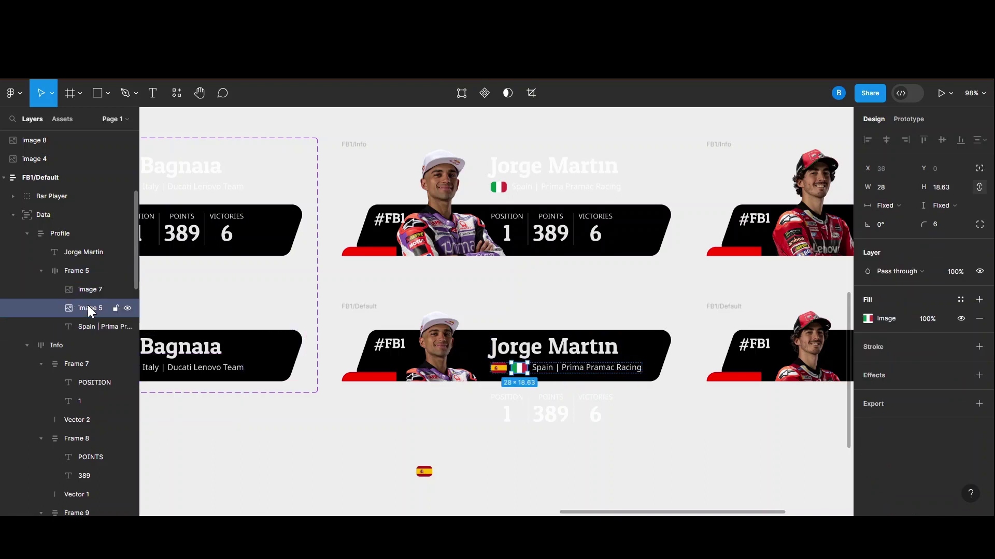
{"action": "key", "text": "Delete"}
Move the spare Spanish flag to the front of the upper card's flag row and delete the Italian flag
{"action": "left_click", "coordinate": [501, 193], "text": "ctrl"}
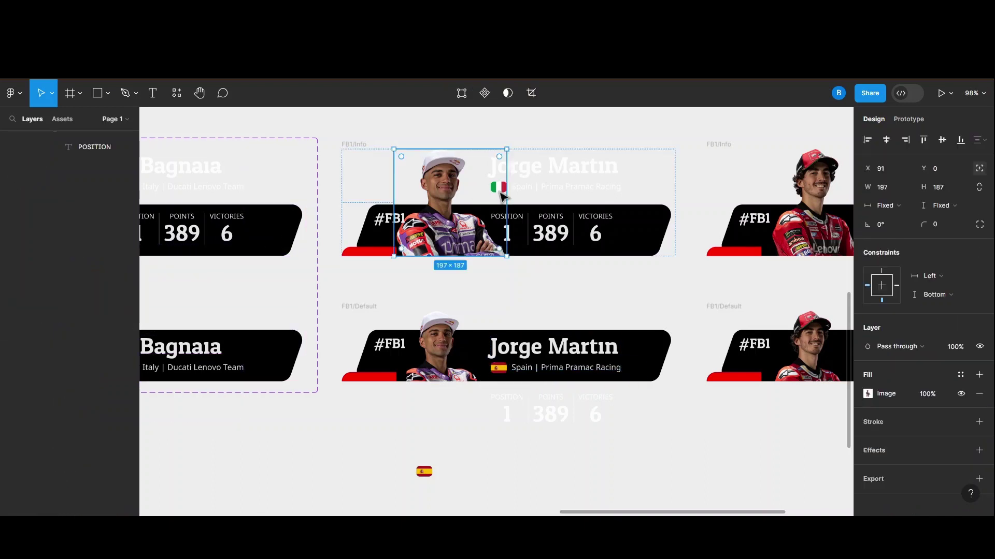
{"action": "left_click", "coordinate": [522, 190]}
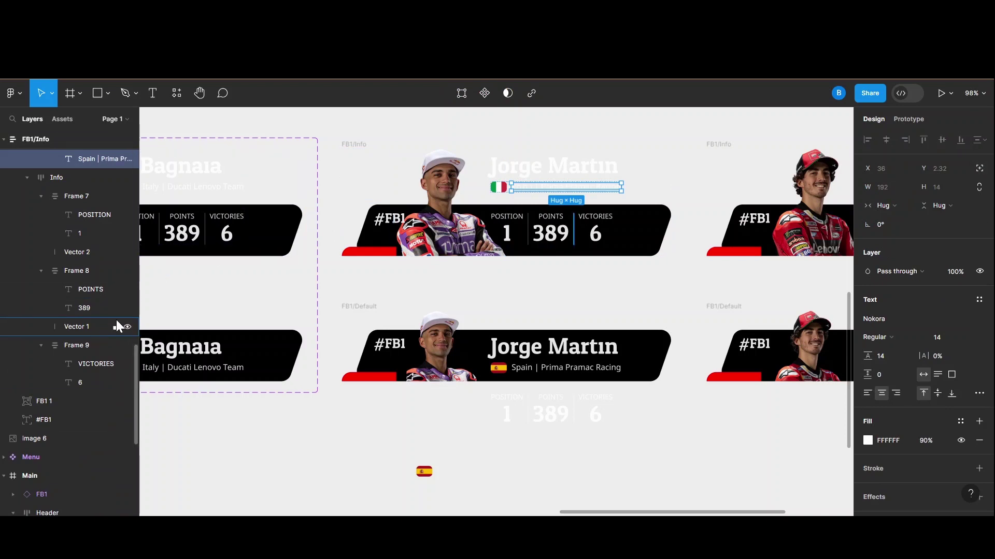
{"action": "left_click", "coordinate": [422, 473]}
{"action": "left_click_drag", "start_coordinate": [422, 473], "coordinate": [499, 187]}
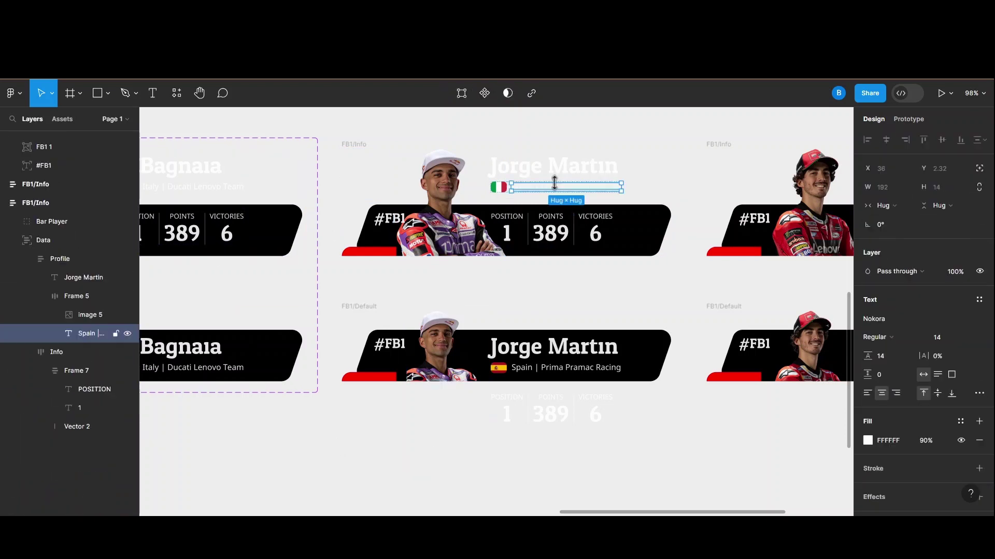
{"action": "left_click", "coordinate": [82, 296]}
{"action": "key", "text": "ctrl+v"}
{"action": "key", "text": "Left"}
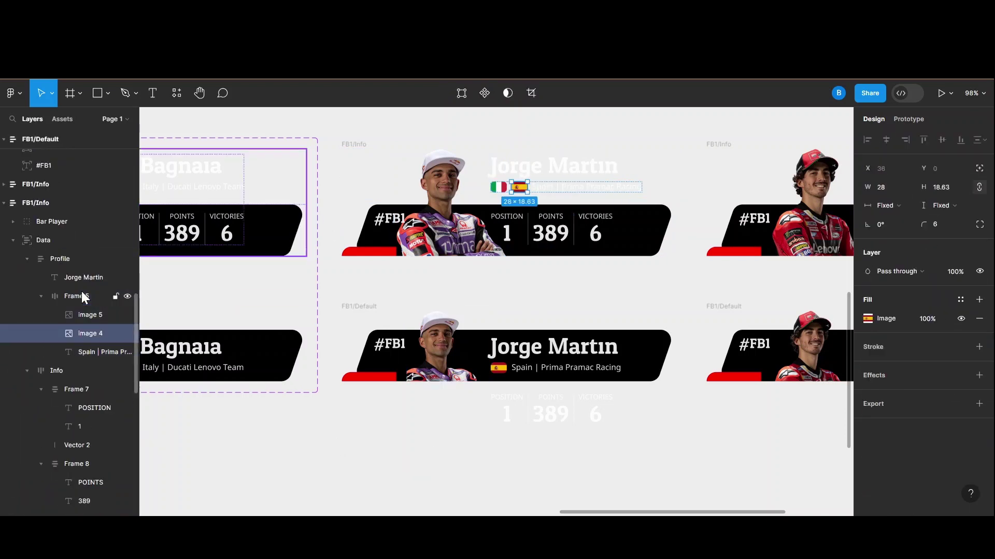
{"action": "key", "text": "Left"}
{"action": "left_click", "coordinate": [521, 190]}
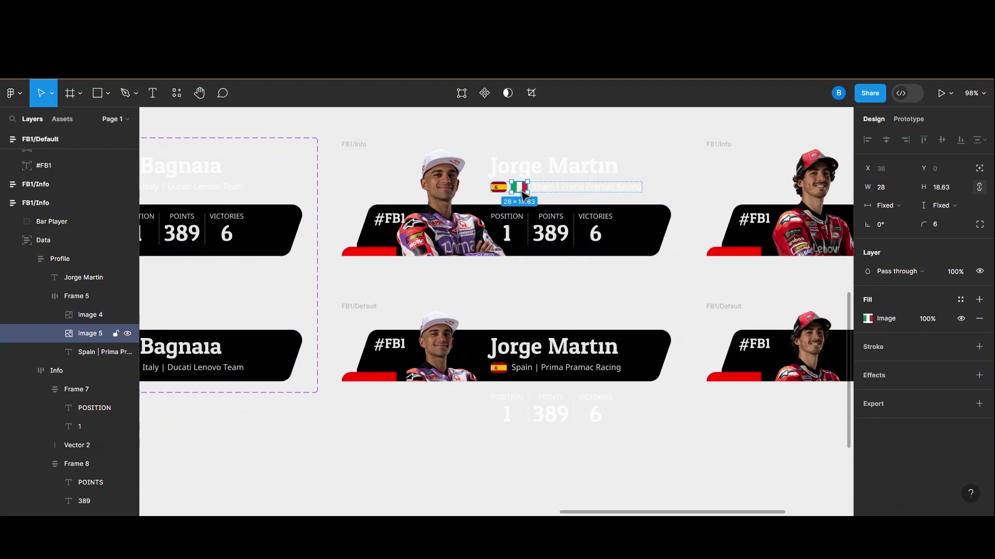
{"action": "key", "text": "Delete"}
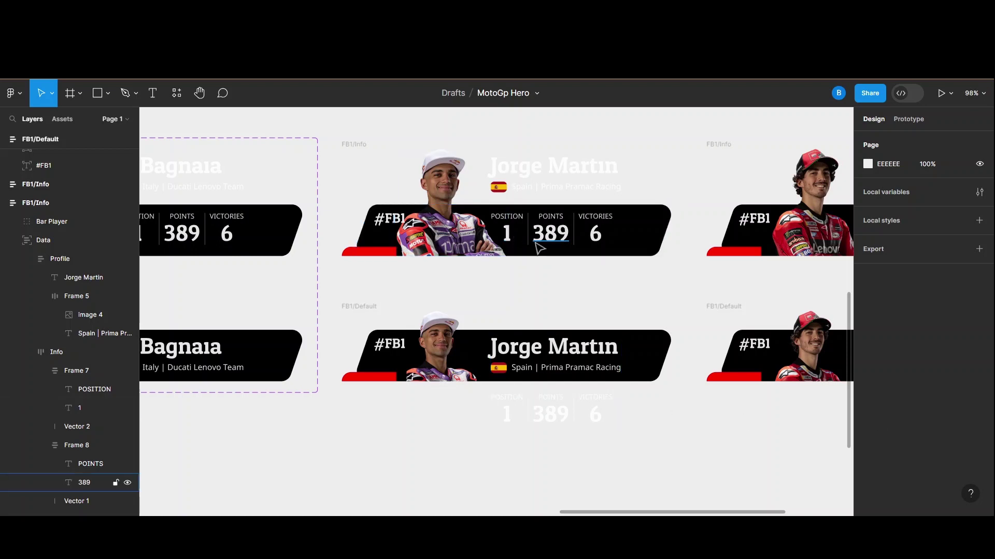
Change the expanded card's points from 389 to 376 and its victories from 6 to 4
{"action": "left_click", "coordinate": [503, 238]}
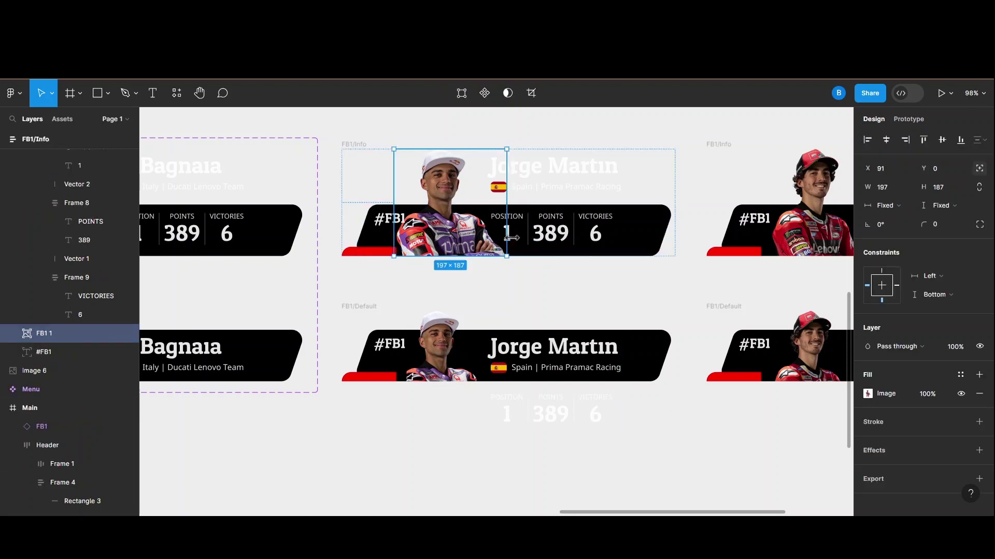
{"action": "left_click", "coordinate": [520, 238]}
{"action": "left_click", "coordinate": [518, 238]}
{"action": "left_click", "coordinate": [551, 235]}
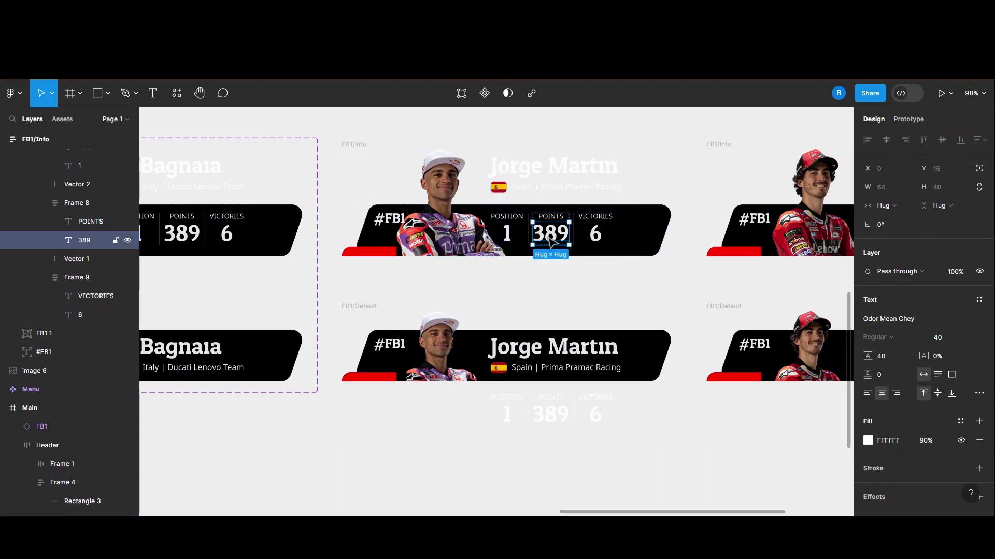
{"action": "double_click", "coordinate": [549, 236]}
{"action": "type", "text": "37"}
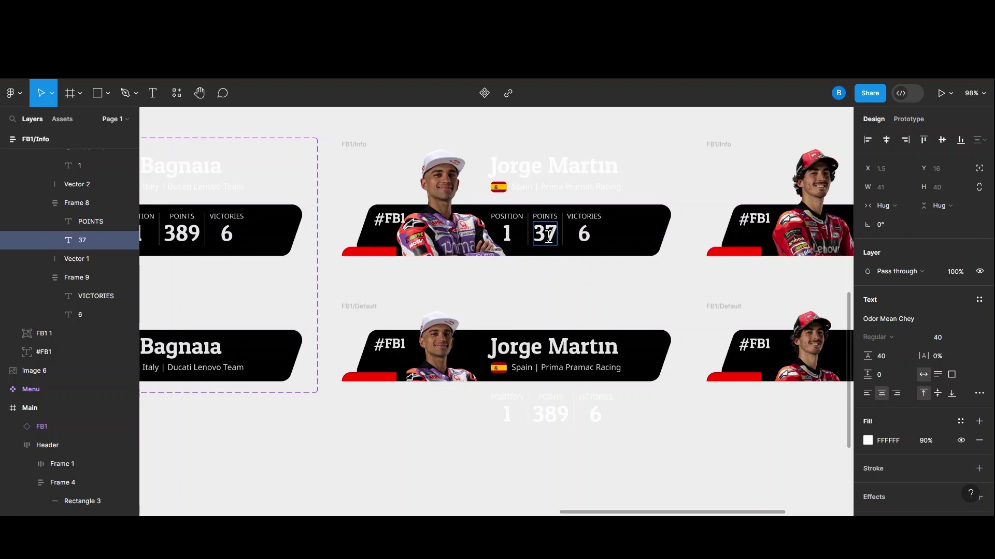
{"action": "type", "text": "6"}
{"action": "double_click", "coordinate": [595, 237]}
{"action": "type", "text": "4"}
{"action": "key", "text": "Escape"}
Change the position value beneath the photo from 1 to 2
{"action": "left_click", "coordinate": [507, 217]}
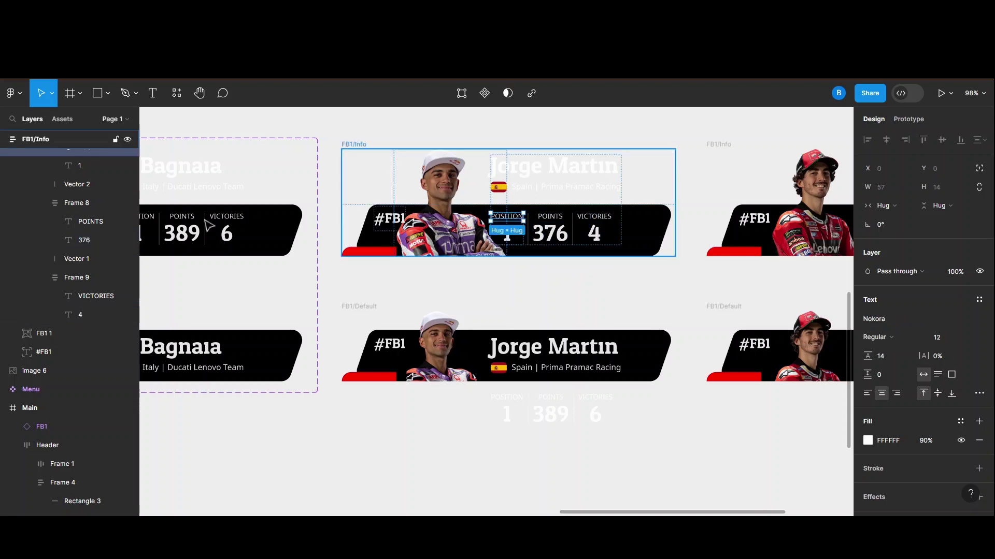
{"action": "left_click", "coordinate": [500, 231]}
{"action": "left_click", "coordinate": [507, 234]}
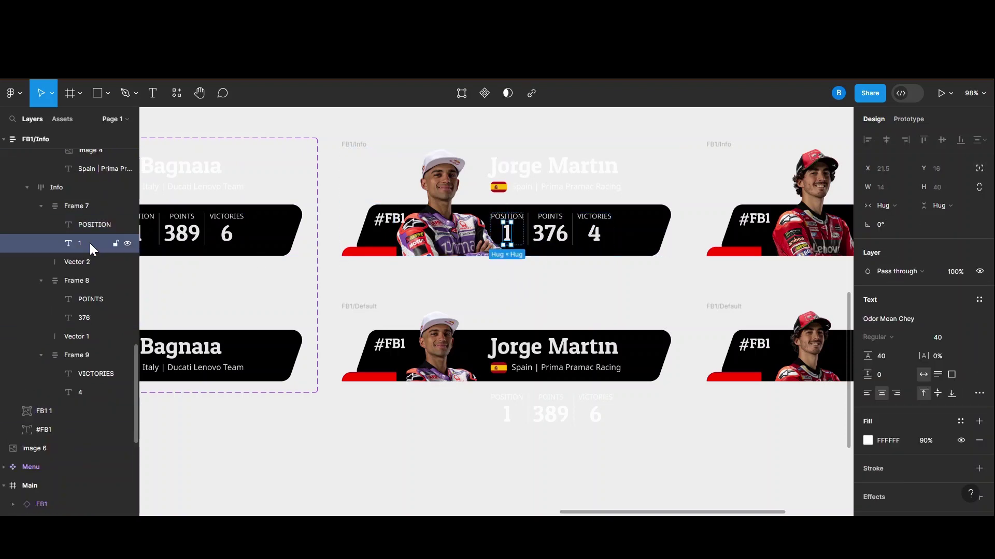
{"action": "scroll", "coordinate": [510, 233], "scroll_direction": "up", "scroll_amount": 3}
{"action": "scroll", "coordinate": [522, 212], "scroll_direction": "up", "scroll_amount": 3}
{"action": "left_click", "coordinate": [528, 216]}
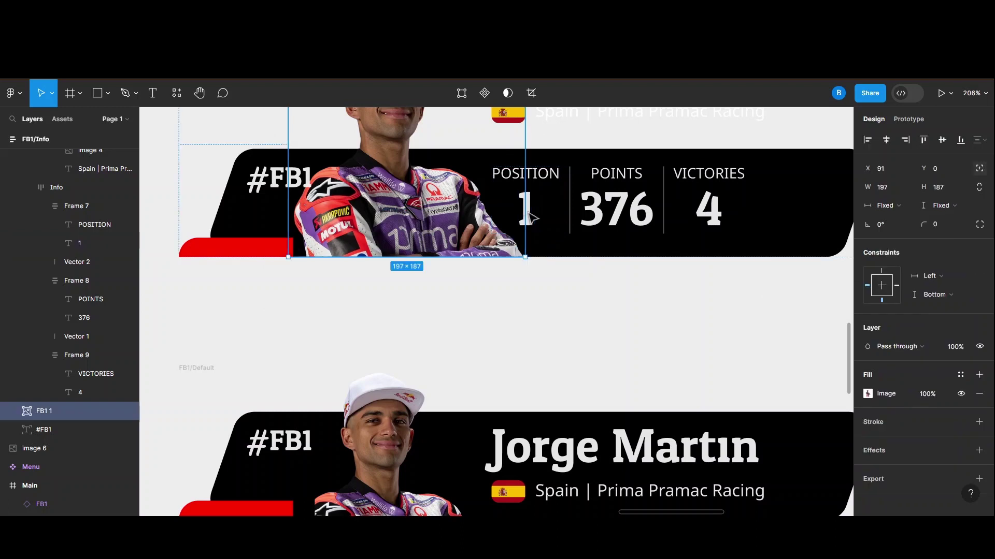
{"action": "left_click", "coordinate": [529, 214]}
{"action": "double_click", "coordinate": [532, 219]}
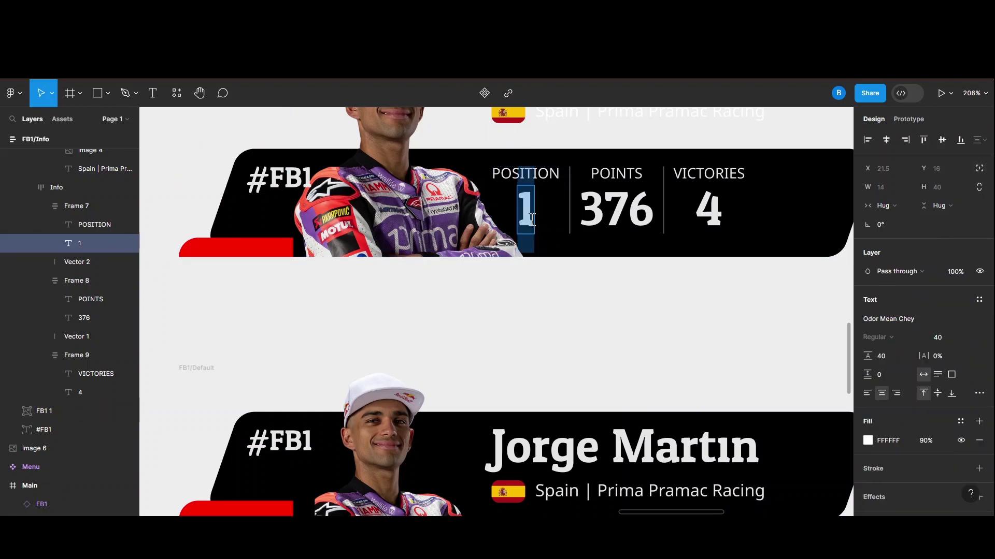
{"action": "type", "text": "2"}
{"action": "left_click", "coordinate": [595, 337]}
{"action": "scroll", "coordinate": [572, 347], "scroll_direction": "down", "scroll_amount": 5}
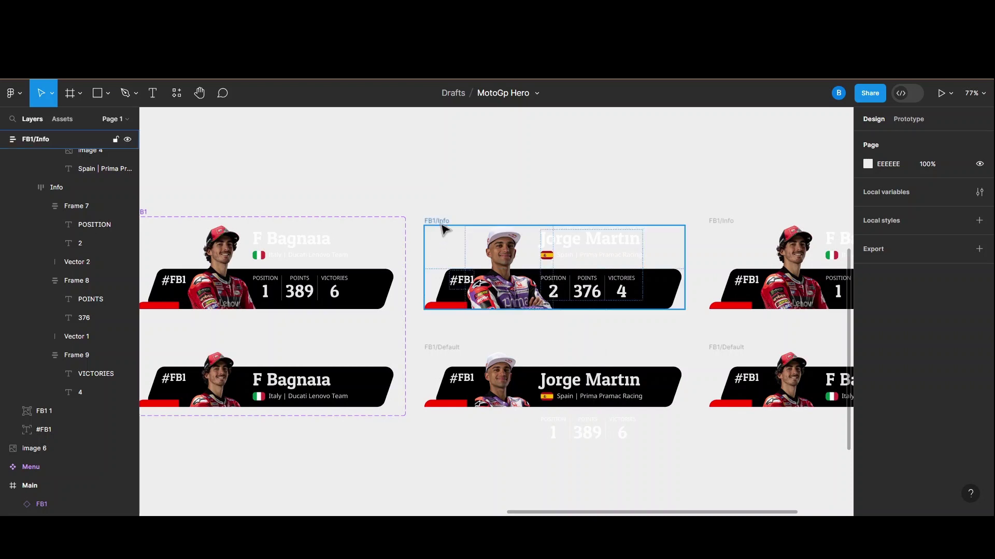
Relabel the #FB1 text as #JM89 in both Martín cards, left-aligning the lower label
{"action": "left_click", "coordinate": [462, 382]}
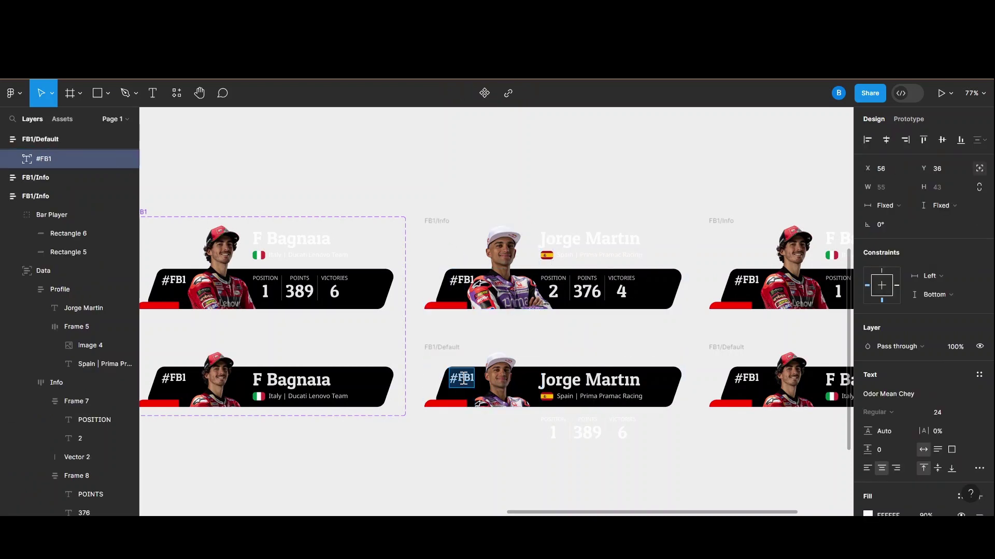
{"action": "type", "text": "#JM89"}
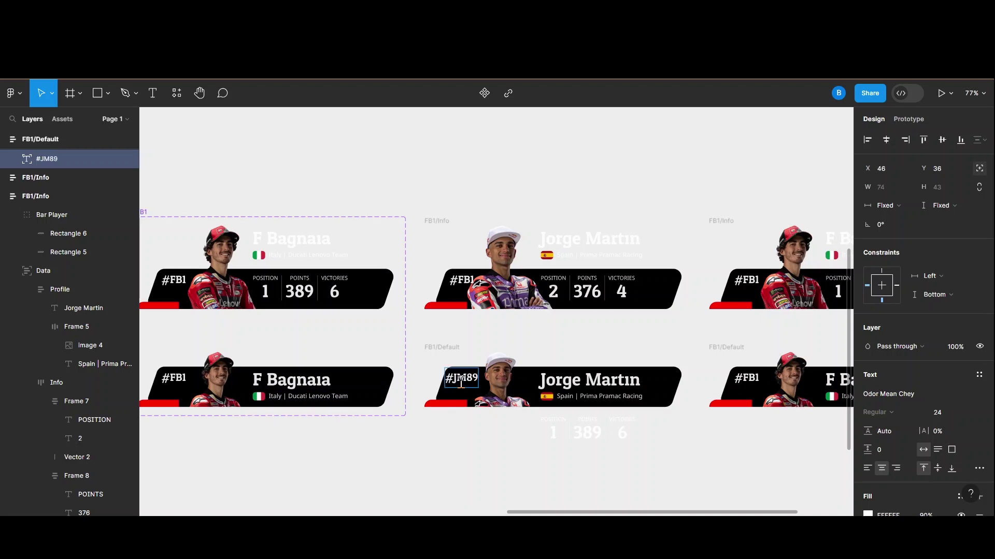
{"action": "key", "text": "BackSpace"}
{"action": "key", "text": "BackSpace"}
{"action": "type", "text": "59"}
{"action": "left_click", "coordinate": [869, 469]}
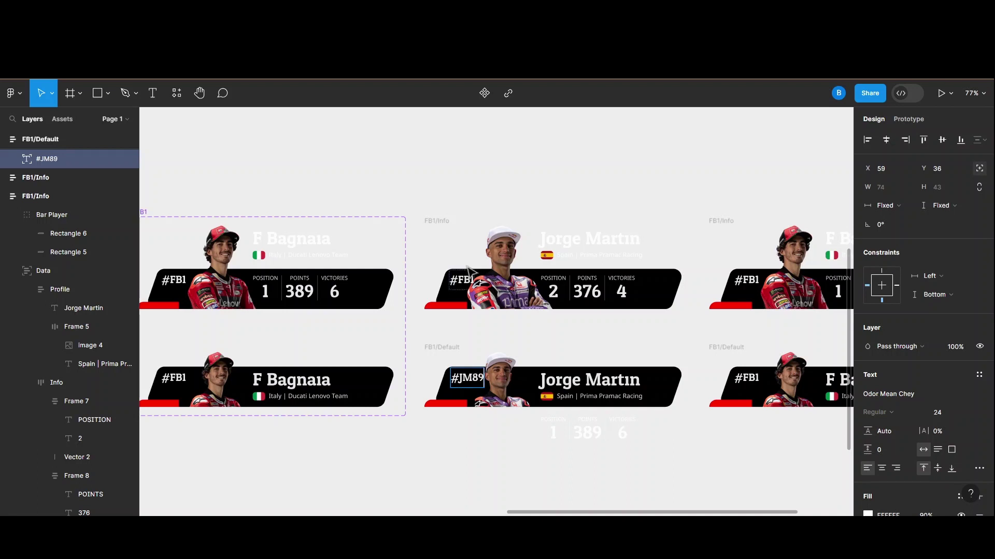
{"action": "left_click", "coordinate": [469, 270]}
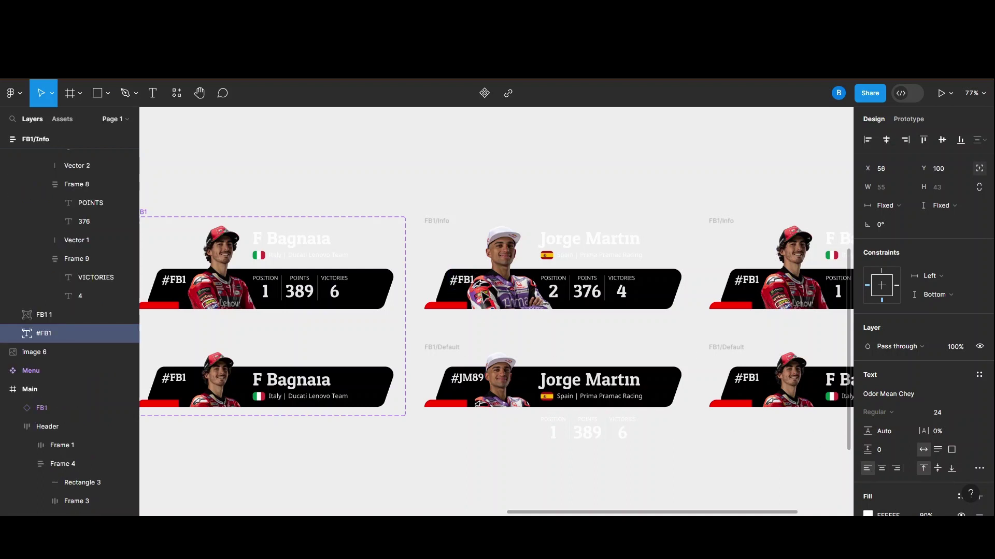
{"action": "type", "text": "JM89"}
{"action": "key", "text": "Escape"}
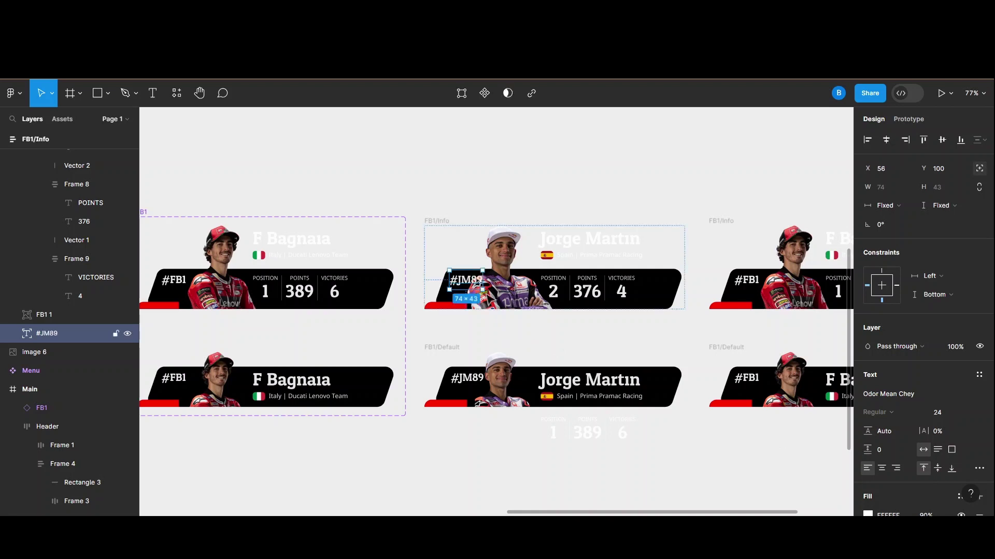
{"action": "left_click", "coordinate": [525, 341]}
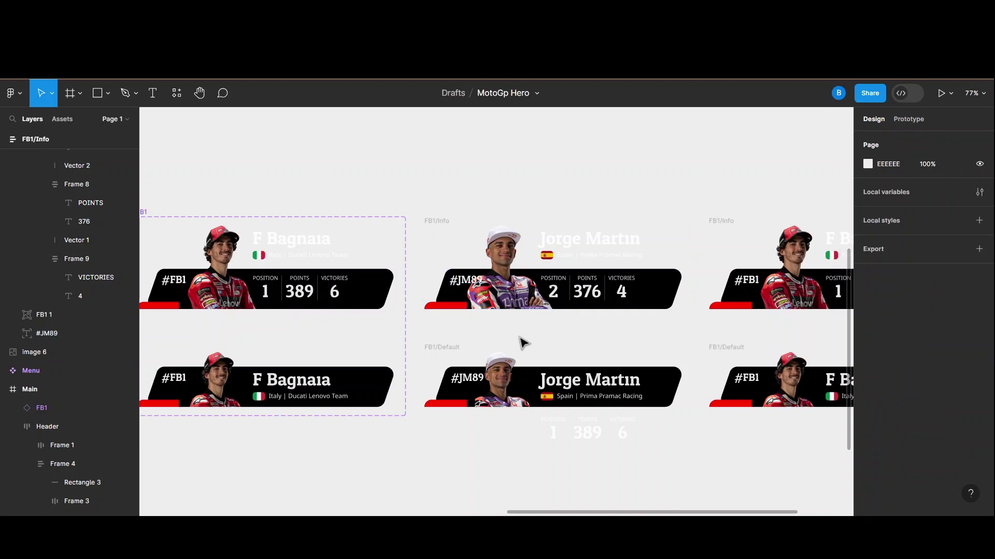
{"action": "scroll", "coordinate": [399, 167], "scroll_direction": "down", "scroll_amount": 3}
{"action": "left_click", "coordinate": [399, 173]}
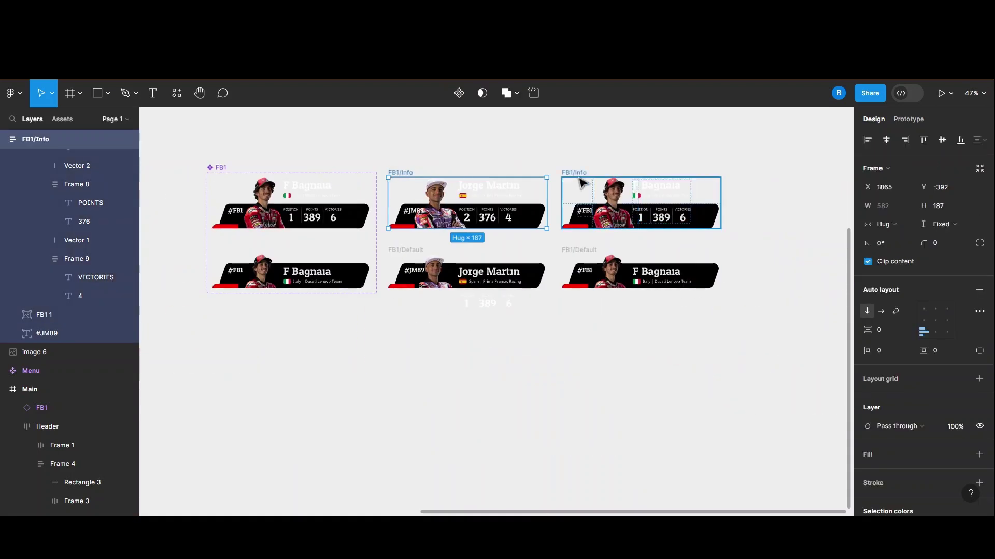
{"action": "left_click_drag", "start_coordinate": [554, 151], "coordinate": [773, 351]}
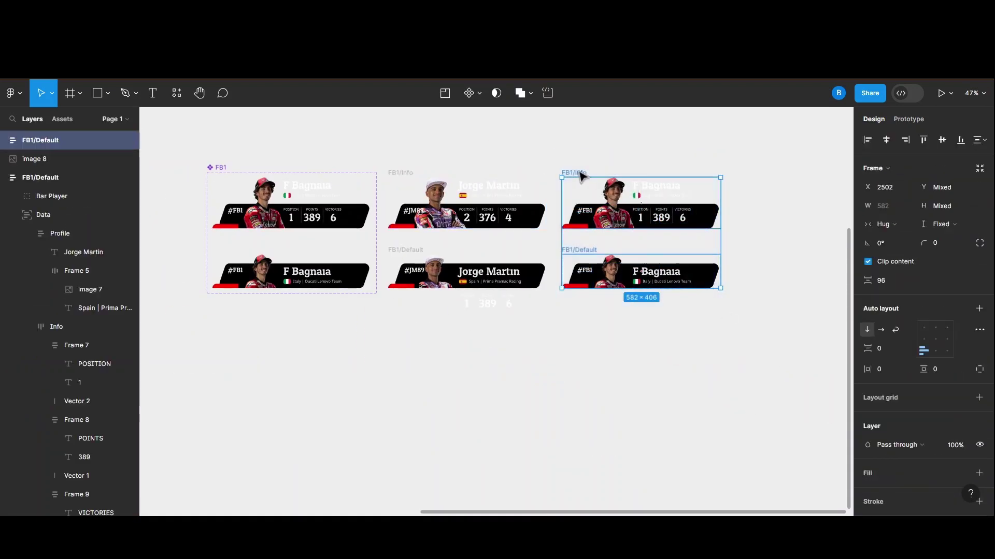
{"action": "left_click_drag", "start_coordinate": [580, 176], "coordinate": [627, 176]}
{"action": "left_click_drag", "start_coordinate": [562, 161], "coordinate": [386, 305]}
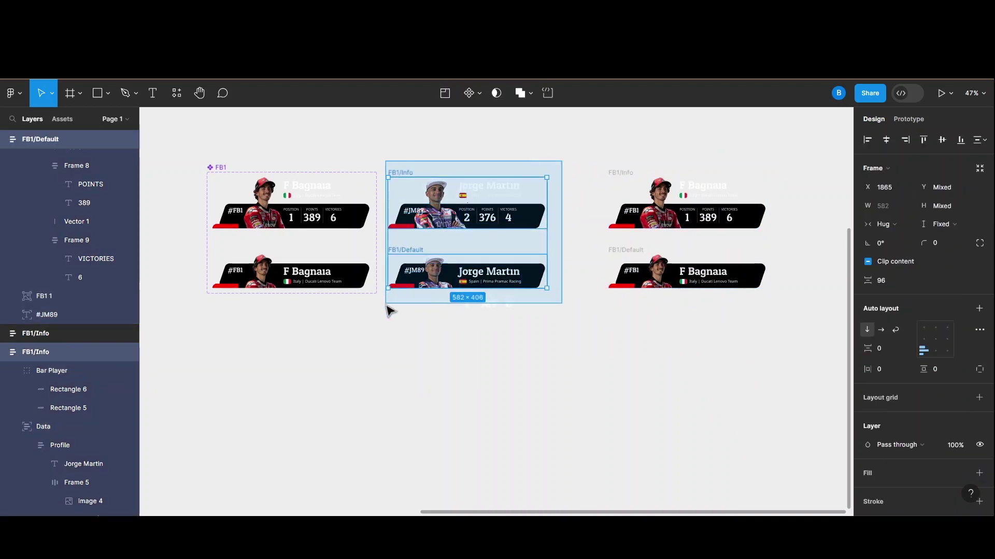
{"action": "scroll", "coordinate": [415, 213], "scroll_direction": "up", "scroll_amount": 5}
{"action": "key", "text": "shift+Right"}
{"action": "key", "text": "shift+Right"}
{"action": "key", "text": "shift+Right"}
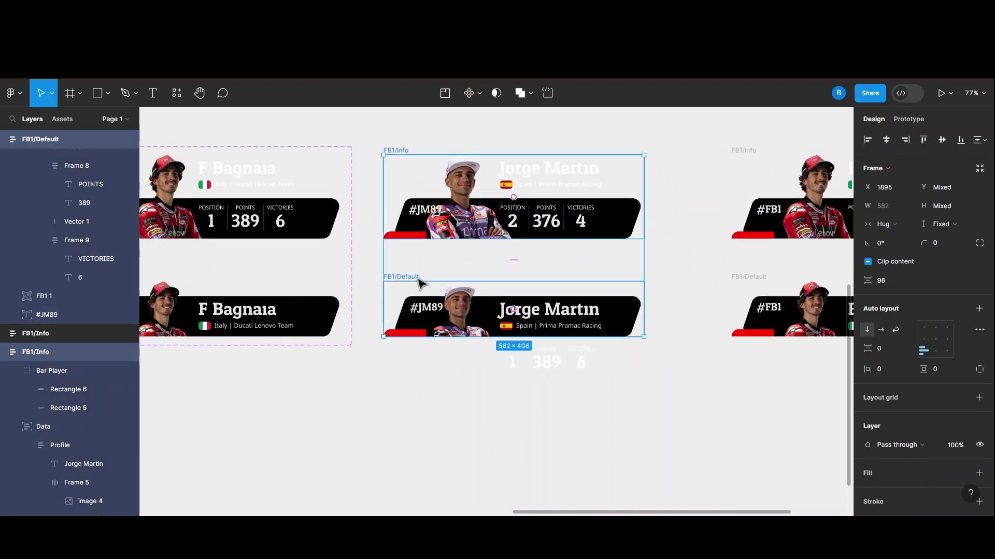
Turn on Clip content for the collapsed Martín card, then select both Martín frames for renaming
{"action": "key", "text": "Escape"}
{"action": "left_click", "coordinate": [414, 277]}
{"action": "left_click", "coordinate": [868, 262]}
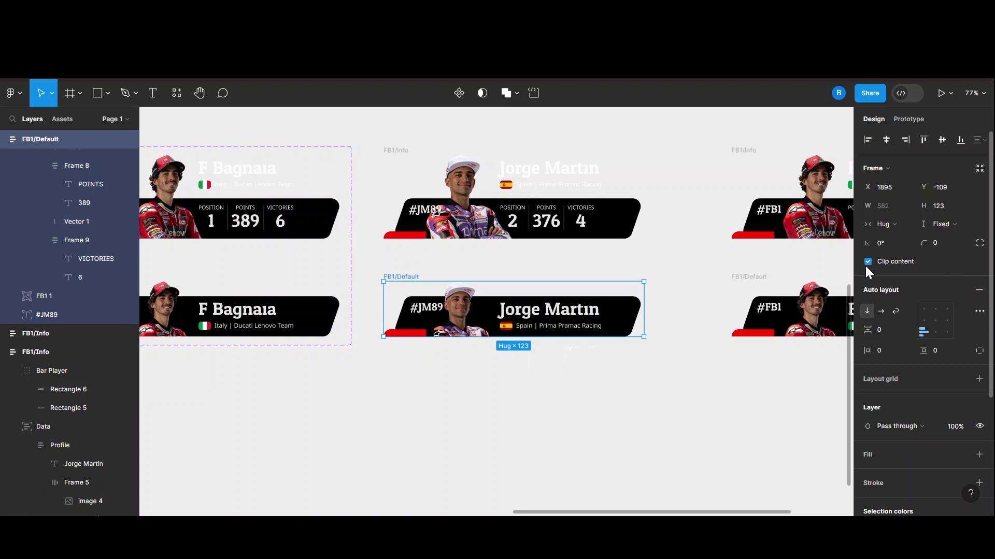
{"action": "left_click", "coordinate": [395, 151]}
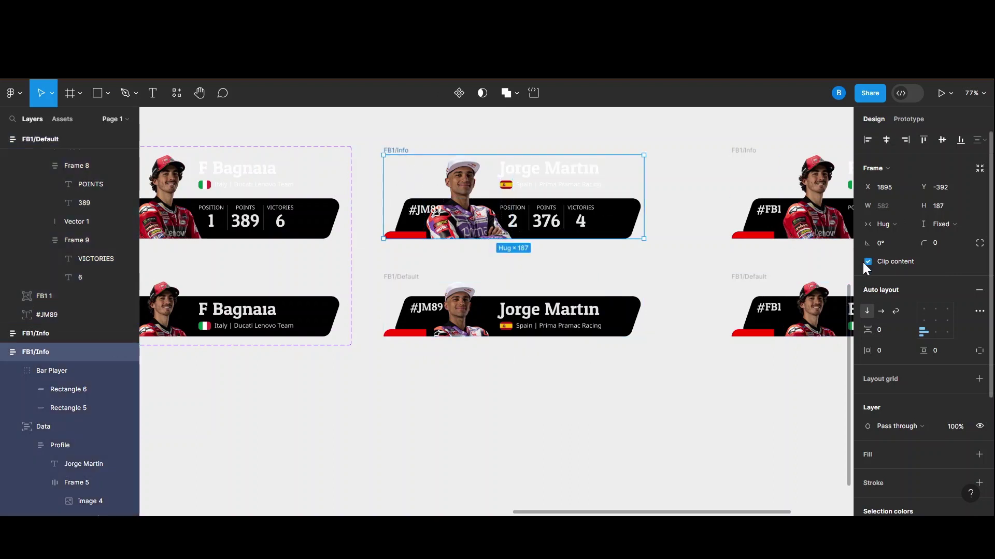
{"action": "left_click", "coordinate": [402, 284]}
{"action": "left_click_drag", "start_coordinate": [364, 394], "coordinate": [479, 351]}
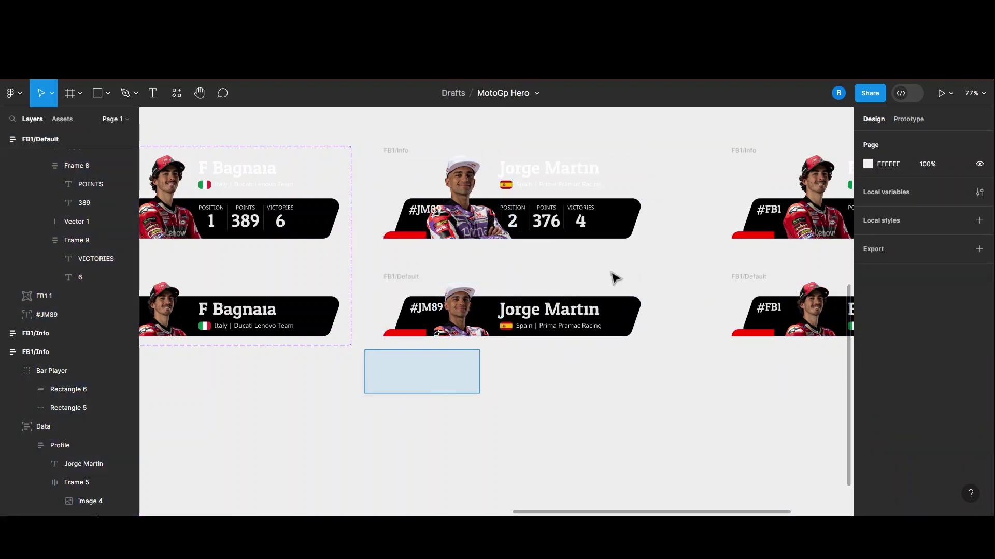
{"action": "left_click_drag", "start_coordinate": [614, 278], "coordinate": [667, 159]}
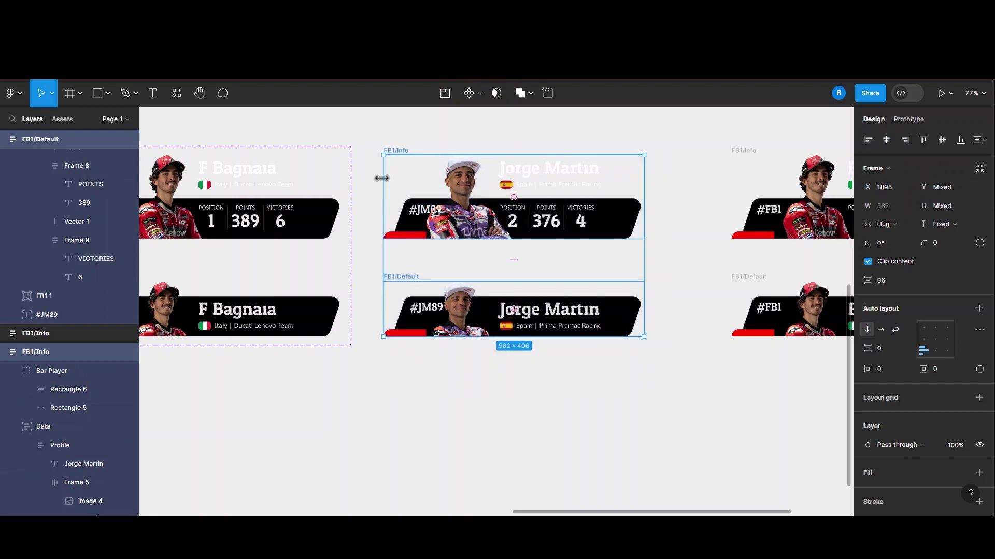
{"action": "left_click_drag", "start_coordinate": [375, 136], "coordinate": [671, 415]}
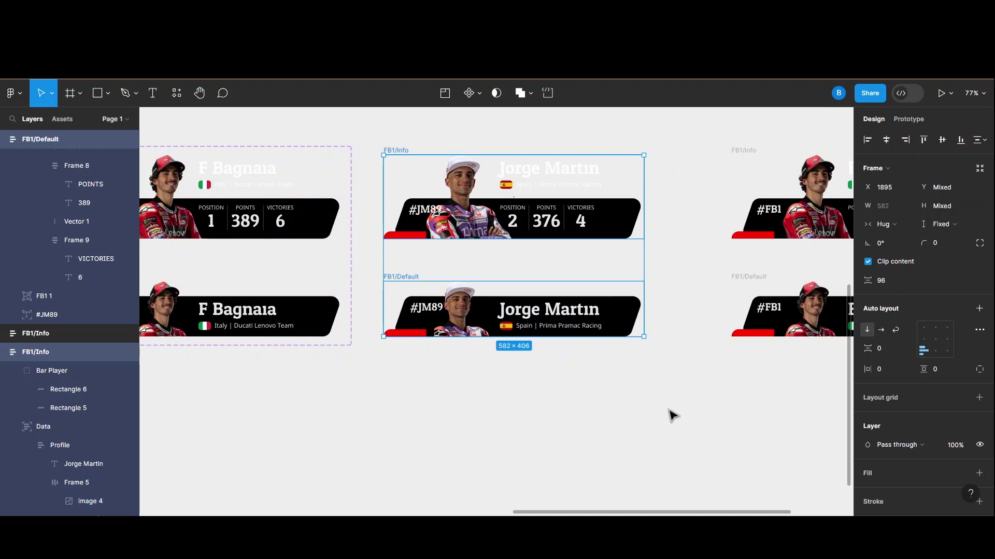
{"action": "key", "text": "ctrl+r"}
Batch-rename the two frames from FB to JM, giving JM89/Default and JM89/Info
{"action": "left_click", "coordinate": [483, 186]}
{"action": "type", "text": "F"}
{"action": "key", "text": "BackSpace"}
{"action": "type", "text": "FB1J"}
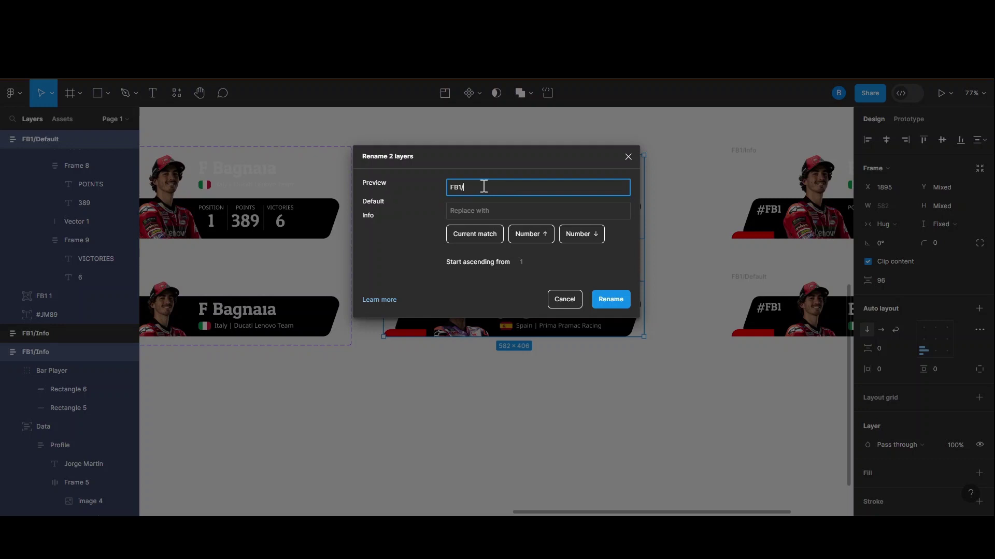
{"action": "key", "text": "Tab"}
{"action": "type", "text": "JM"}
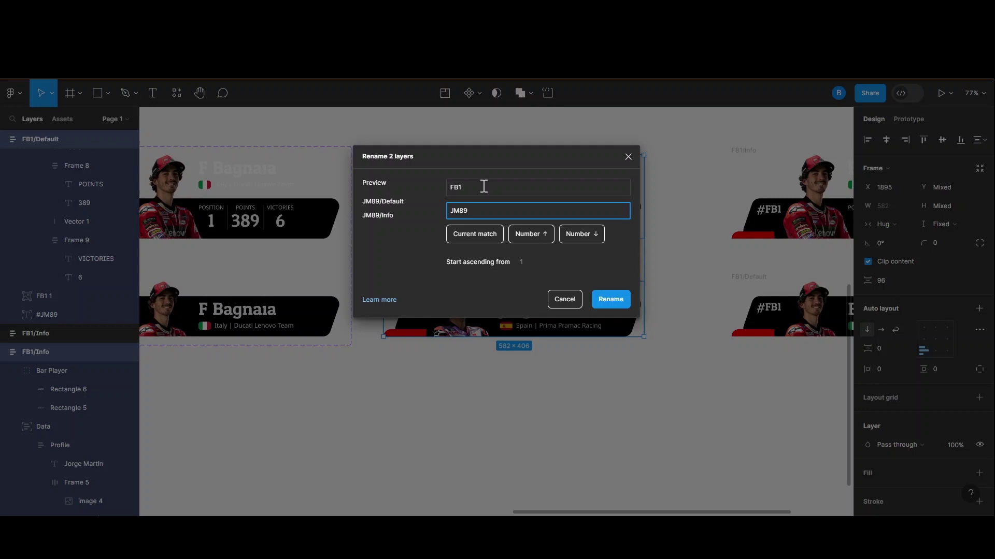
{"action": "key", "text": "Return"}
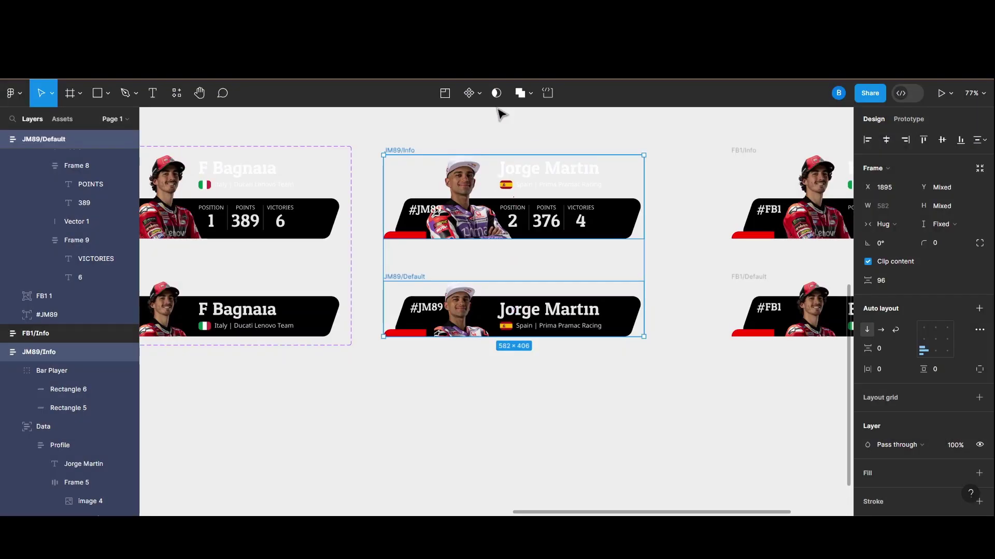
Combine both frames into a JM89 component set and link Default to Info with an On click Smart animate
{"action": "left_click", "coordinate": [479, 92]}
{"action": "left_click", "coordinate": [482, 148]}
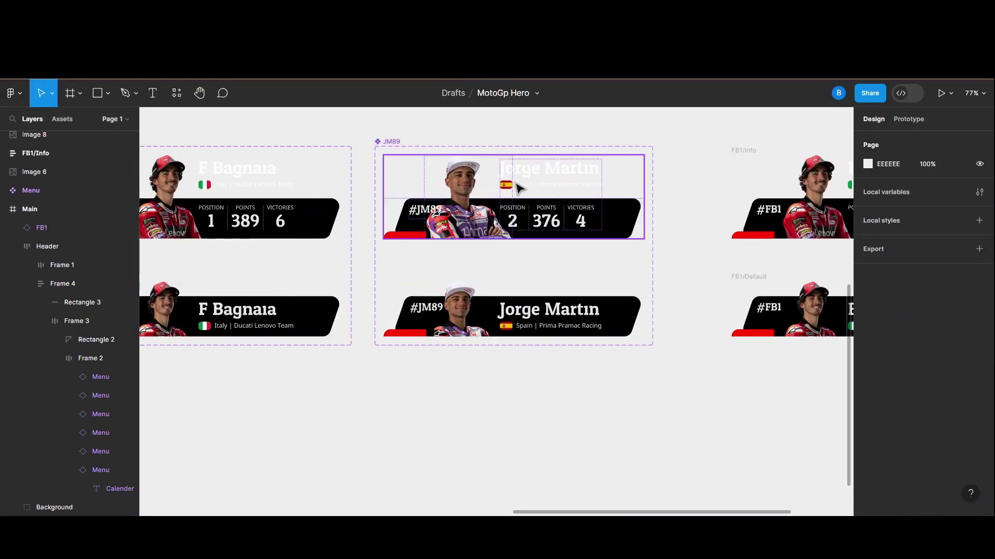
{"action": "left_click", "coordinate": [641, 207]}
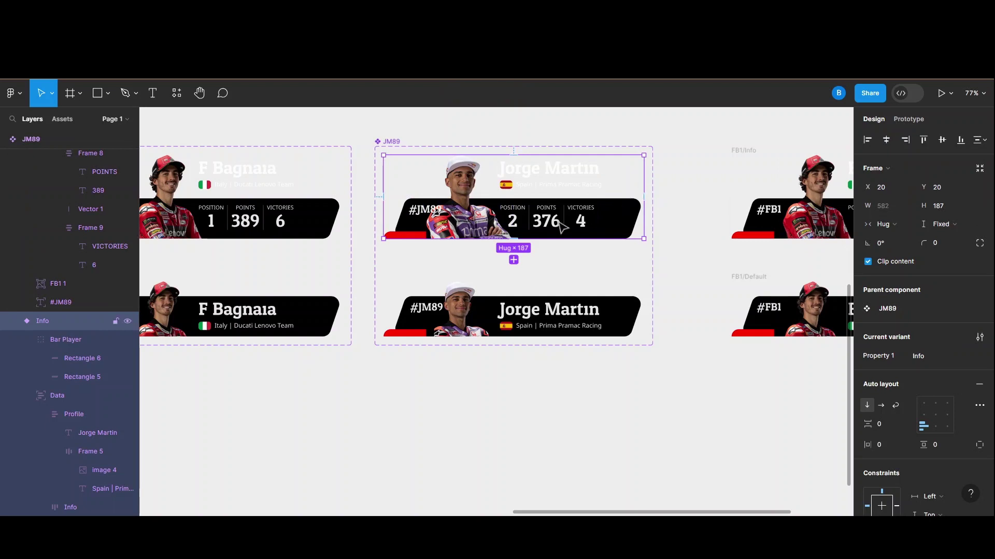
{"action": "left_click", "coordinate": [908, 120]}
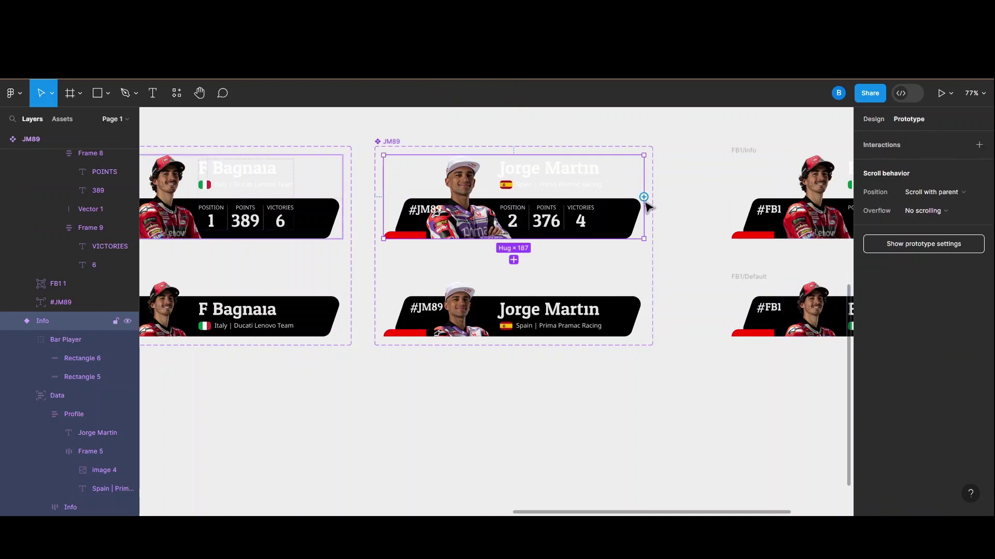
{"action": "left_click_drag", "start_coordinate": [643, 197], "coordinate": [611, 306]}
{"action": "left_click", "coordinate": [635, 310]}
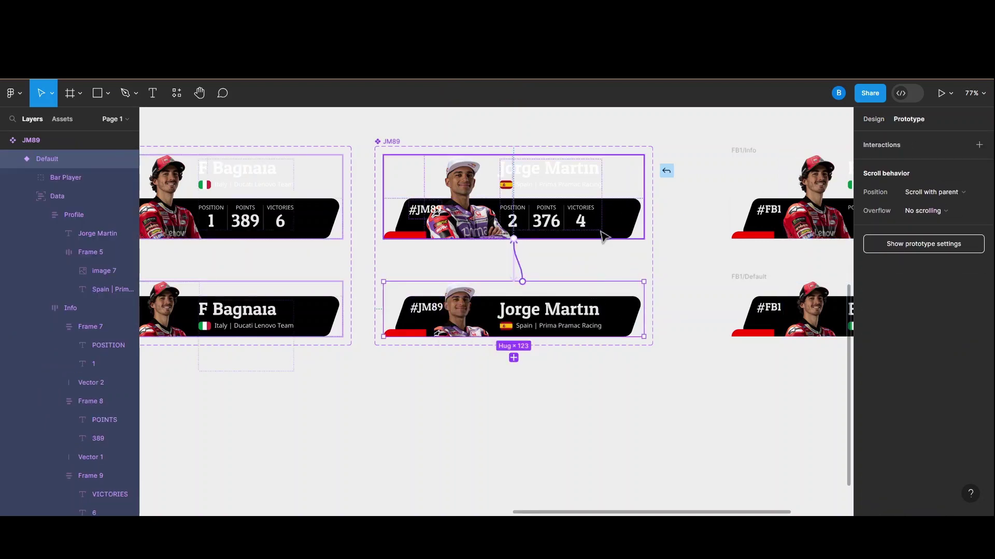
{"action": "left_click_drag", "start_coordinate": [602, 233], "coordinate": [603, 235]}
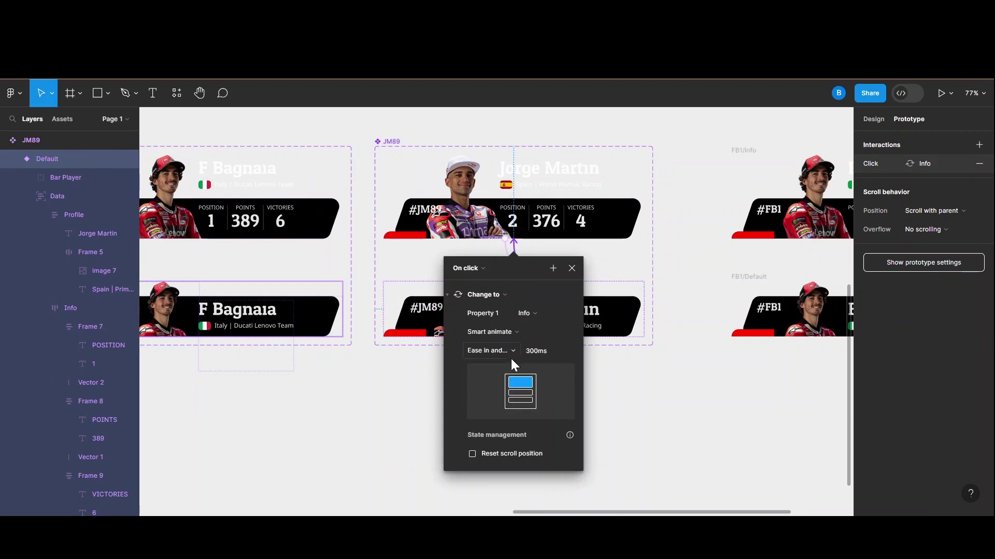
{"action": "left_click", "coordinate": [645, 415]}
{"action": "scroll", "coordinate": [639, 409], "scroll_direction": "down", "scroll_amount": 5}
{"action": "left_click_drag", "start_coordinate": [638, 407], "coordinate": [715, 387]}
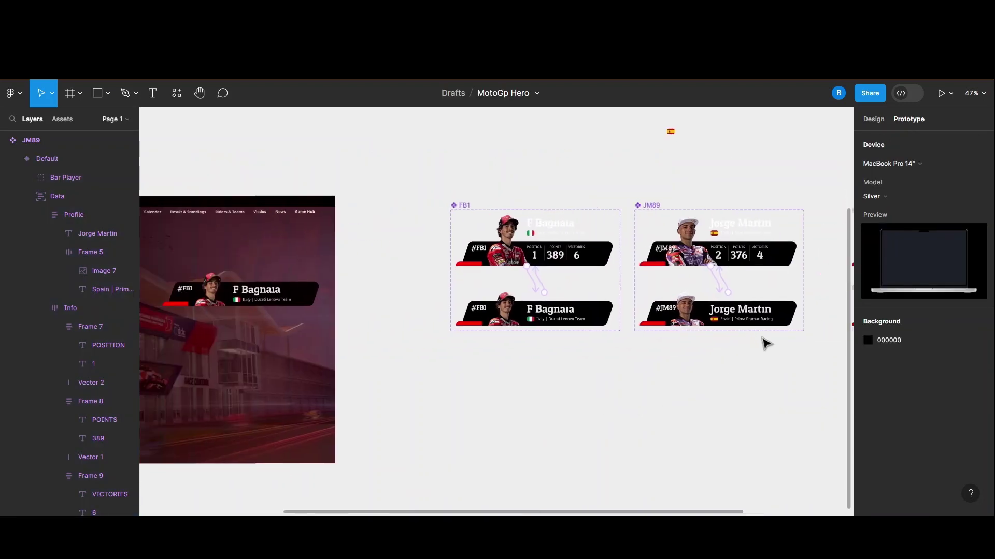
Place a JM89 card instance into the Main hero and preview it
{"action": "left_click_drag", "start_coordinate": [766, 314], "coordinate": [306, 358]}
{"action": "scroll", "coordinate": [540, 400], "scroll_direction": "left", "scroll_amount": 5}
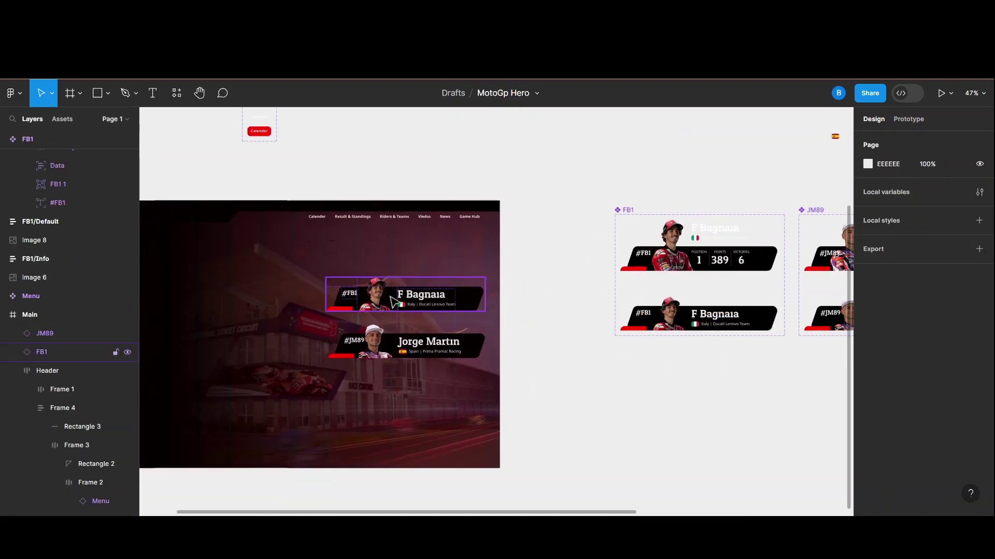
{"action": "left_click", "coordinate": [414, 300]}
{"action": "left_click", "coordinate": [610, 379]}
{"action": "scroll", "coordinate": [414, 311], "scroll_direction": "up", "scroll_amount": 2}
{"action": "scroll", "coordinate": [414, 311], "scroll_direction": "left", "scroll_amount": 3}
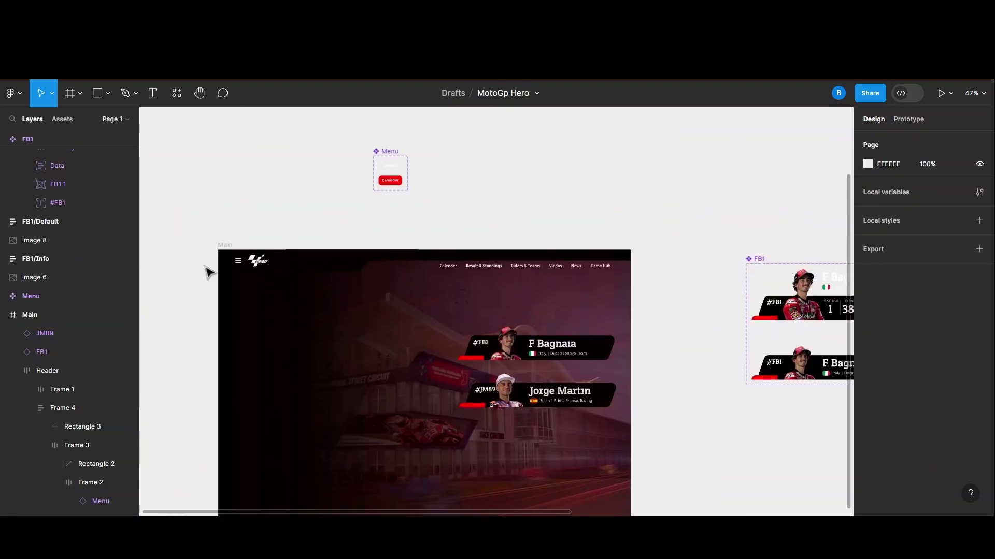
{"action": "left_click", "coordinate": [222, 246]}
{"action": "key", "text": "shift+space"}
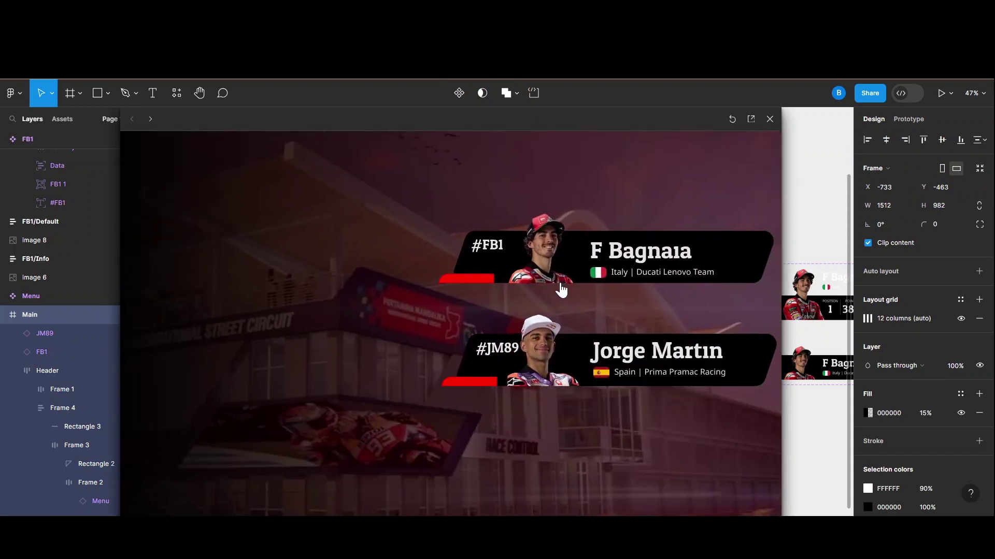
{"action": "left_click", "coordinate": [769, 119]}
Wrap the FB1 and JM89 cards in auto layout with a 16 gap, aligned bottom-left, then preview
{"action": "left_click", "coordinate": [475, 351]}
{"action": "left_click", "coordinate": [472, 401], "text": "shift"}
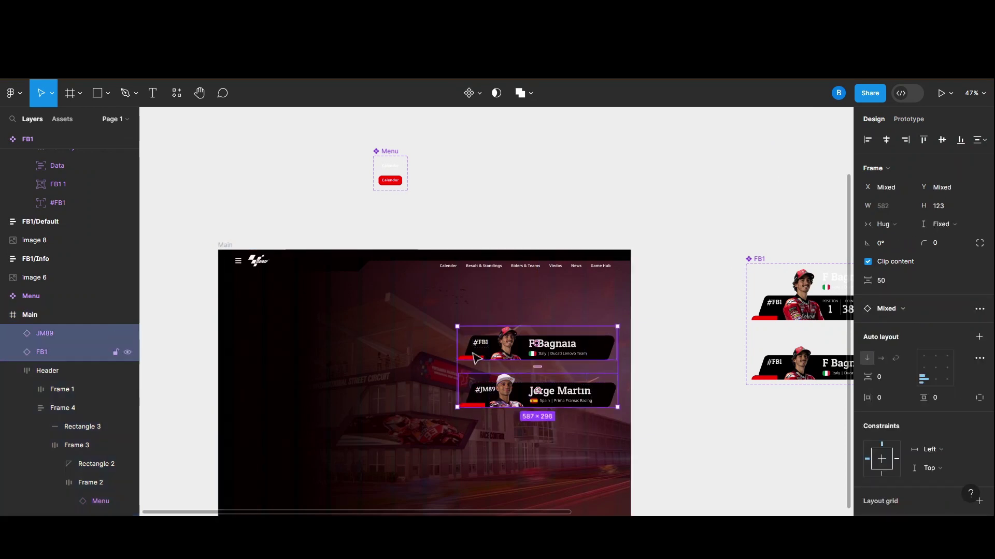
{"action": "key", "text": "shift+a"}
{"action": "left_click_drag", "start_coordinate": [870, 330], "coordinate": [863, 330]}
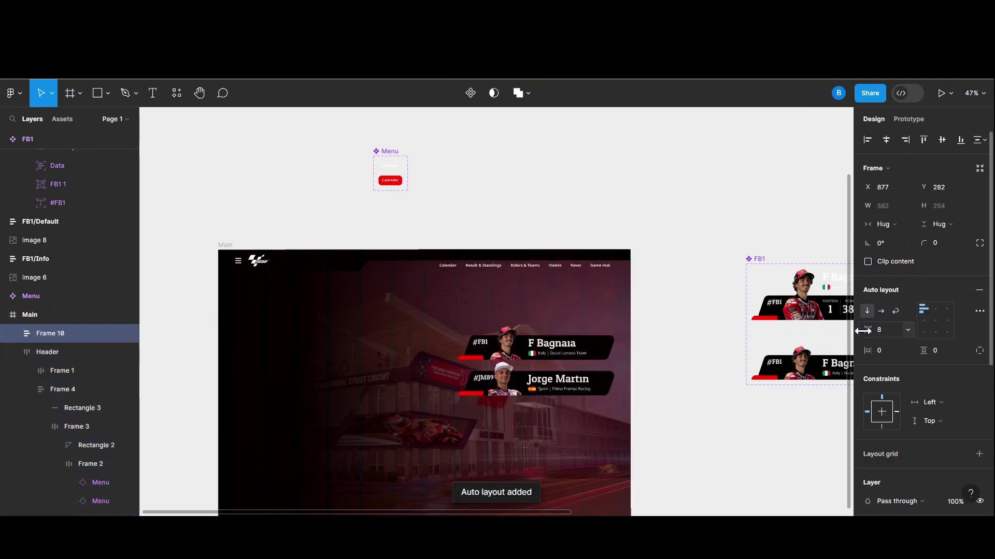
{"action": "left_click", "coordinate": [884, 331]}
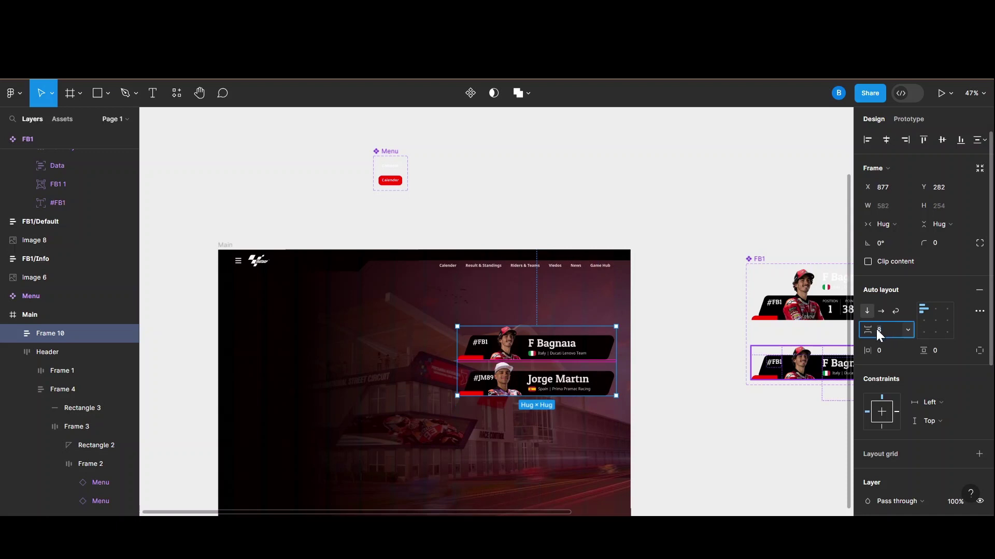
{"action": "type", "text": "6"}
{"action": "key", "text": "Return"}
{"action": "left_click", "coordinate": [923, 331]}
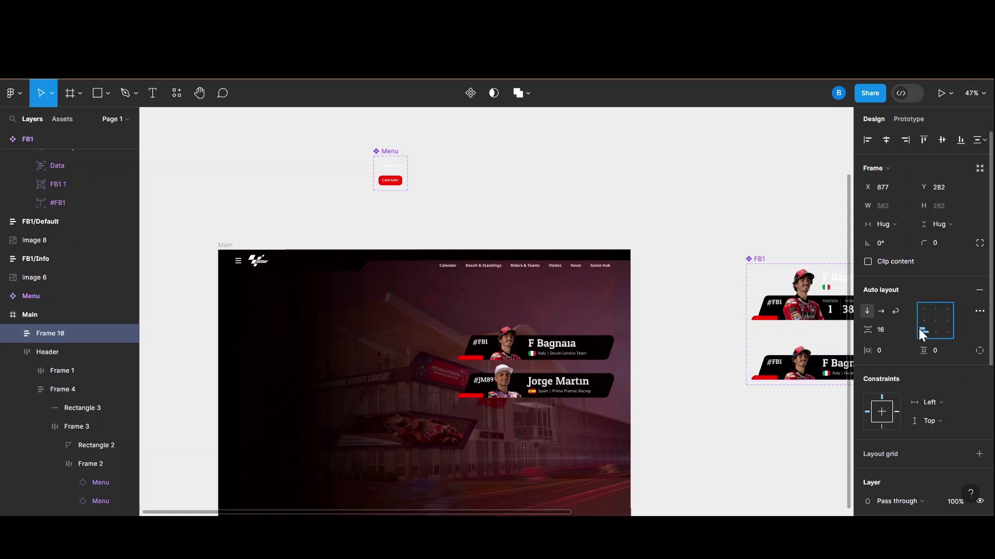
{"action": "left_click", "coordinate": [231, 244]}
{"action": "key", "text": "shift+space"}
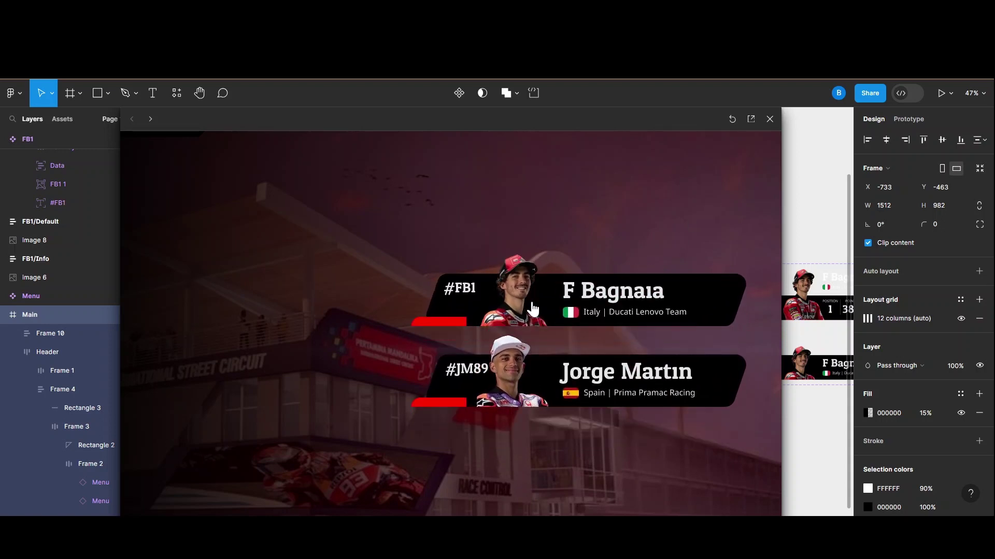
Set the stacked rider cards' vertical constraint to Bottom within the hero
{"action": "left_click", "coordinate": [770, 118]}
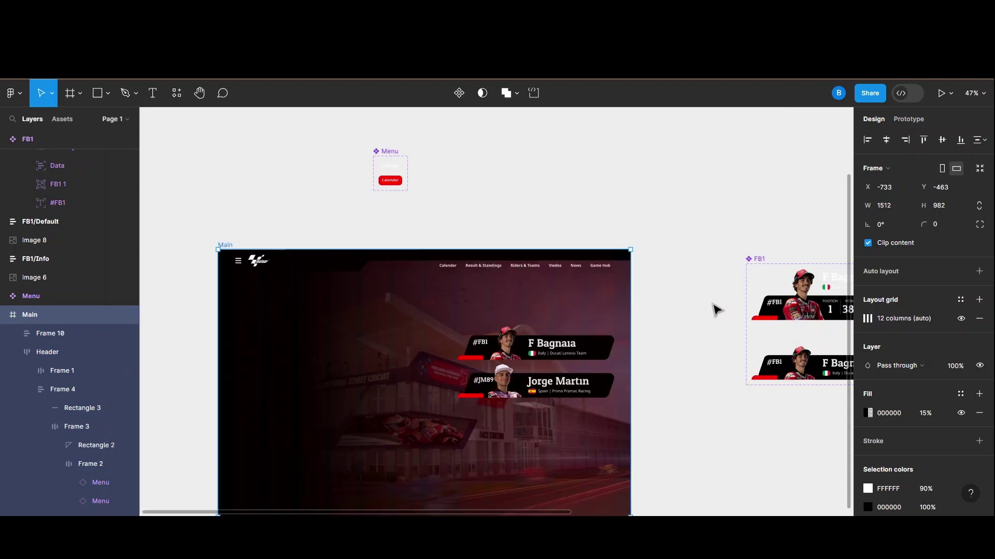
{"action": "left_click", "coordinate": [569, 362]}
{"action": "left_click", "coordinate": [881, 427]}
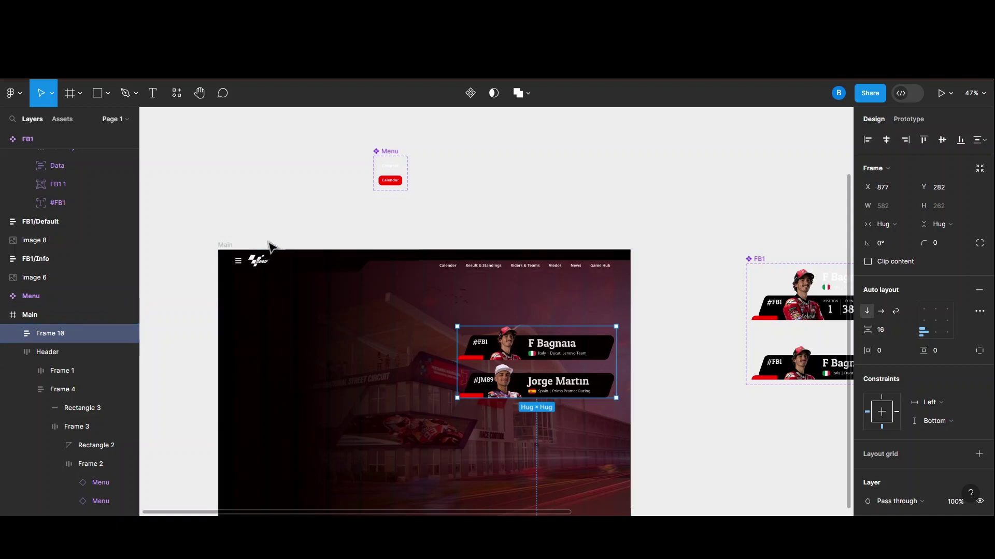
{"action": "left_click", "coordinate": [228, 245]}
Preview the Main hero and click the rider cards to expand and collapse their stats
{"action": "key", "text": "shift+space"}
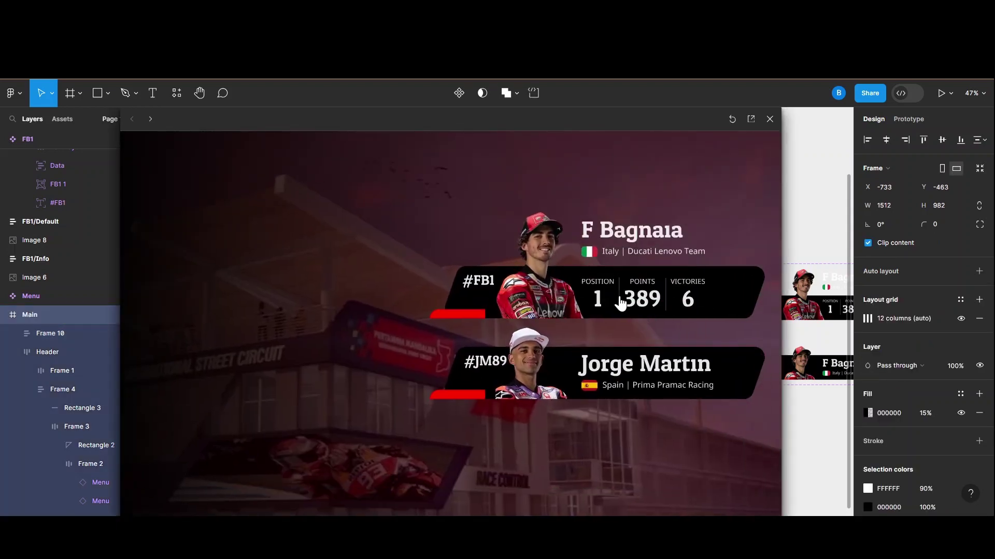
{"action": "left_click", "coordinate": [609, 370]}
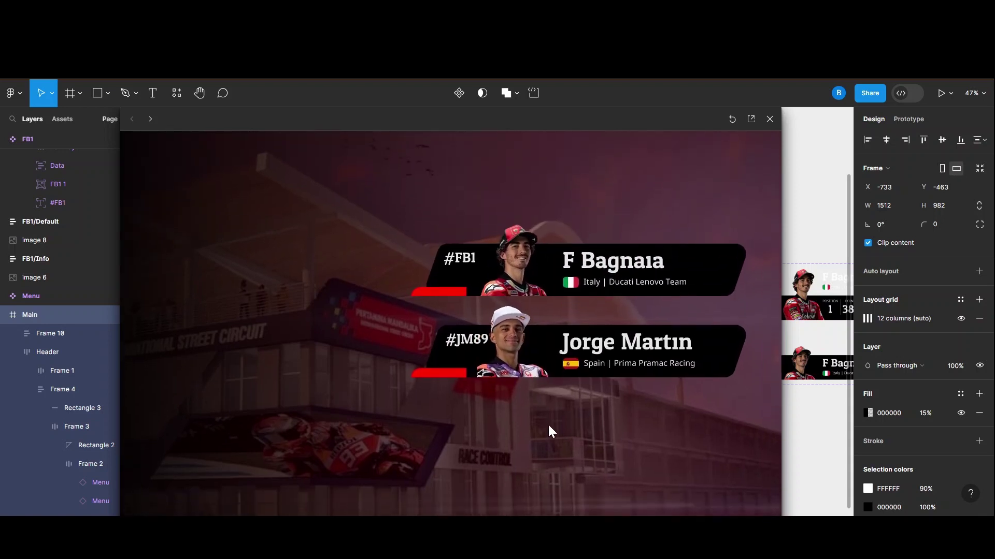
{"action": "left_click", "coordinate": [611, 368]}
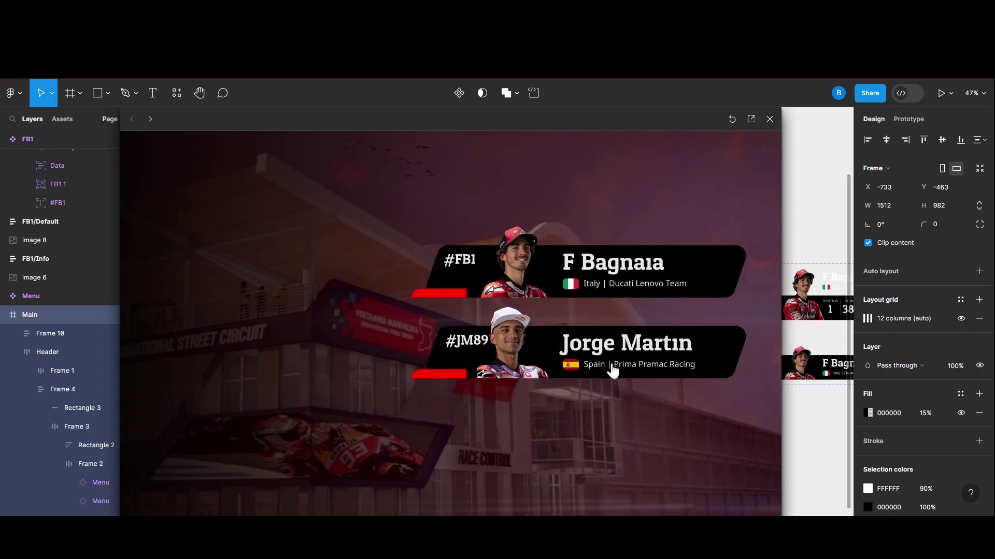
{"action": "left_click", "coordinate": [607, 284]}
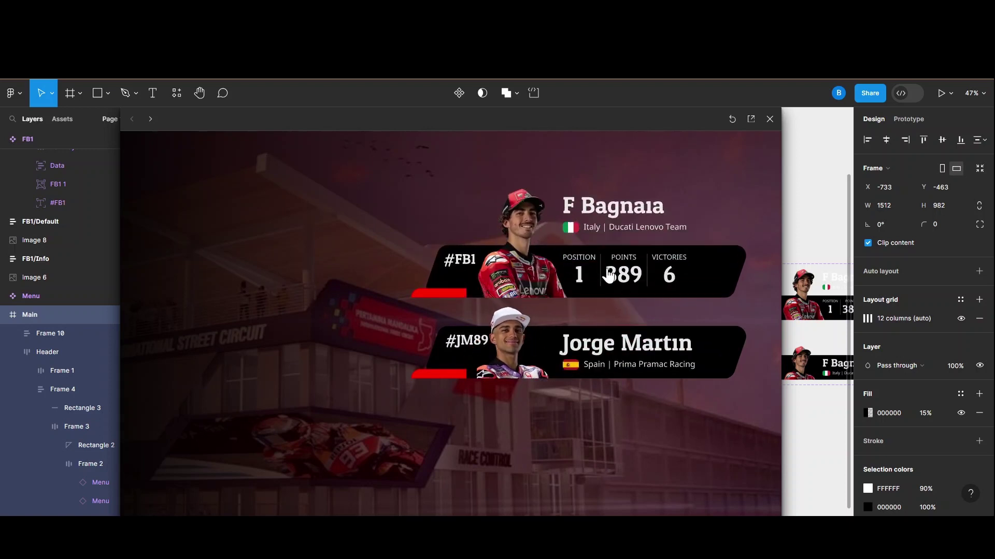
{"action": "left_click", "coordinate": [633, 359]}
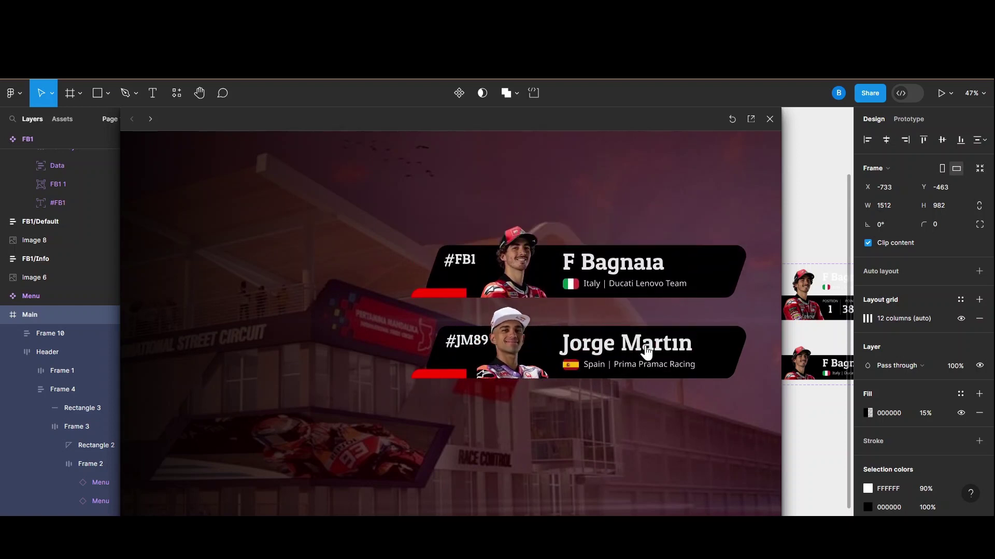
{"action": "left_click", "coordinate": [769, 119]}
{"action": "scroll", "coordinate": [740, 240], "scroll_direction": "down", "scroll_amount": 3}
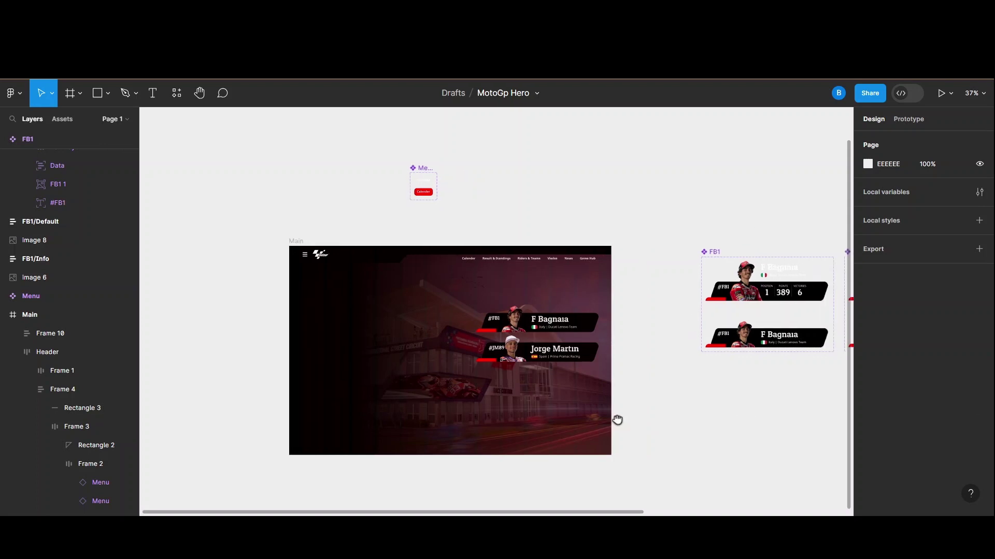
Alt-drag the FB1/Info and FB1/Default pair rightward twice, creating two extra copies
{"action": "scroll", "coordinate": [617, 419], "scroll_direction": "right", "scroll_amount": 10}
{"action": "scroll", "coordinate": [572, 414], "scroll_direction": "right", "scroll_amount": 3}
{"action": "left_click_drag", "start_coordinate": [718, 258], "coordinate": [506, 404]}
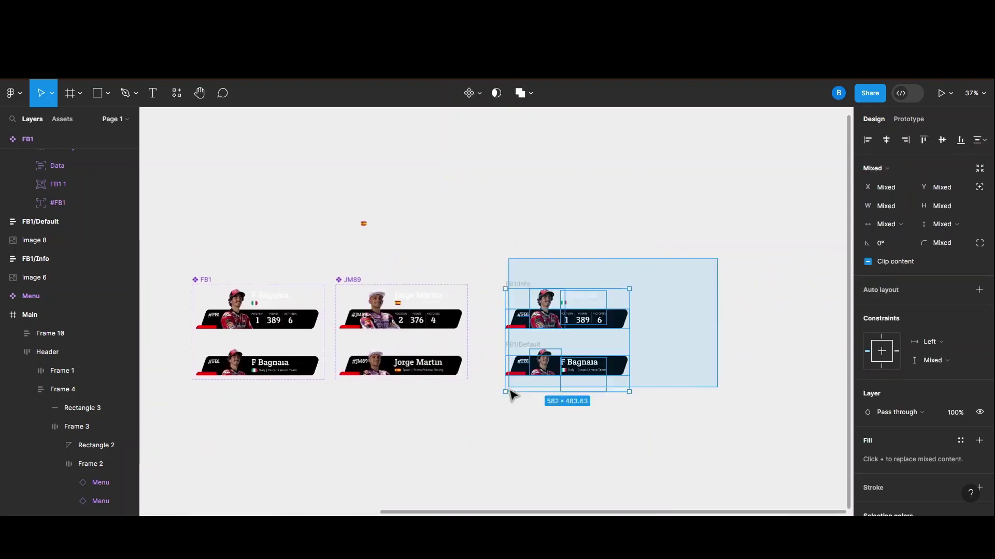
{"action": "left_click", "coordinate": [545, 431]}
{"action": "left_click", "coordinate": [526, 343]}
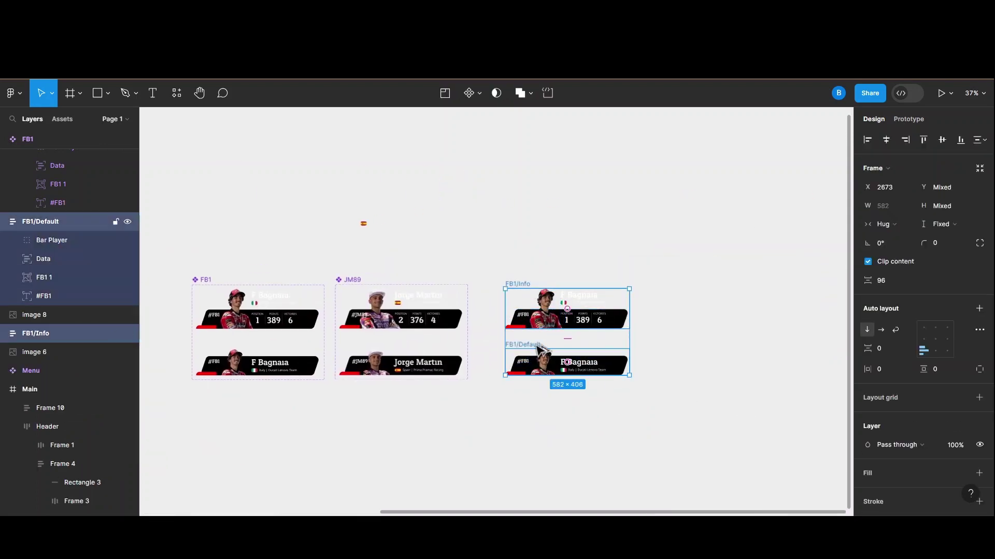
{"action": "left_click_drag", "start_coordinate": [539, 349], "coordinate": [676, 357]}
{"action": "scroll", "coordinate": [675, 409], "scroll_direction": "right", "scroll_amount": 3}
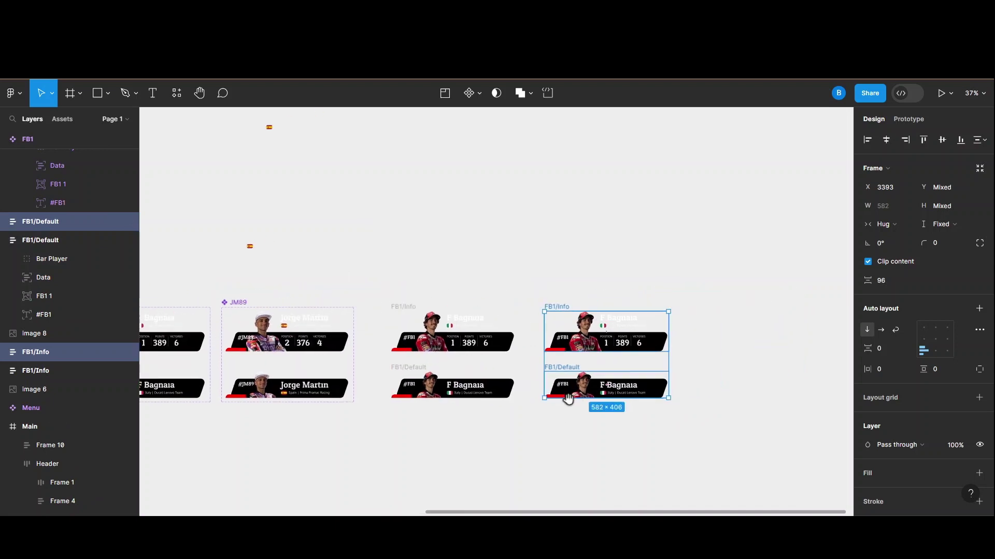
{"action": "left_click_drag", "start_coordinate": [564, 311], "coordinate": [701, 309]}
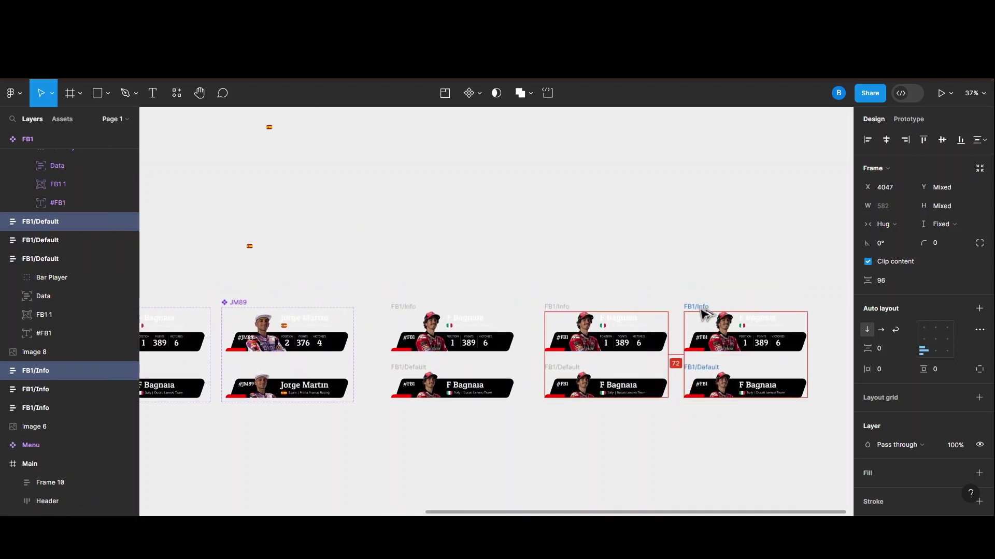
{"action": "scroll", "coordinate": [577, 444], "scroll_direction": "down", "scroll_amount": 2}
{"action": "scroll", "coordinate": [576, 446], "scroll_direction": "down", "scroll_amount": 2}
{"action": "left_click", "coordinate": [575, 446]}
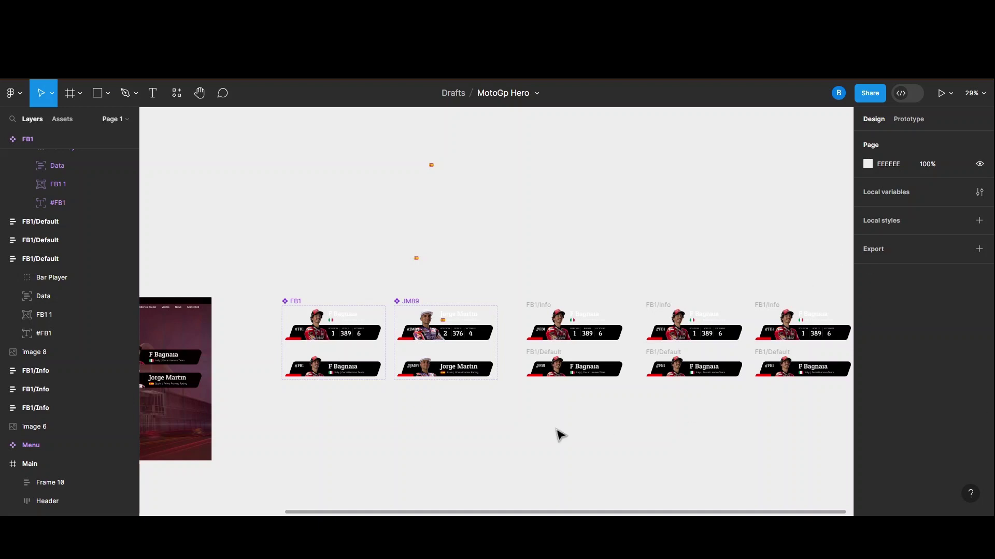
Change the top card's rider name from F Bagnaia to 'M Bezzecchi'
{"action": "scroll", "coordinate": [588, 344], "scroll_direction": "up", "scroll_amount": 5}
{"action": "scroll", "coordinate": [575, 270], "scroll_direction": "up", "scroll_amount": 5}
{"action": "double_click", "coordinate": [573, 262]}
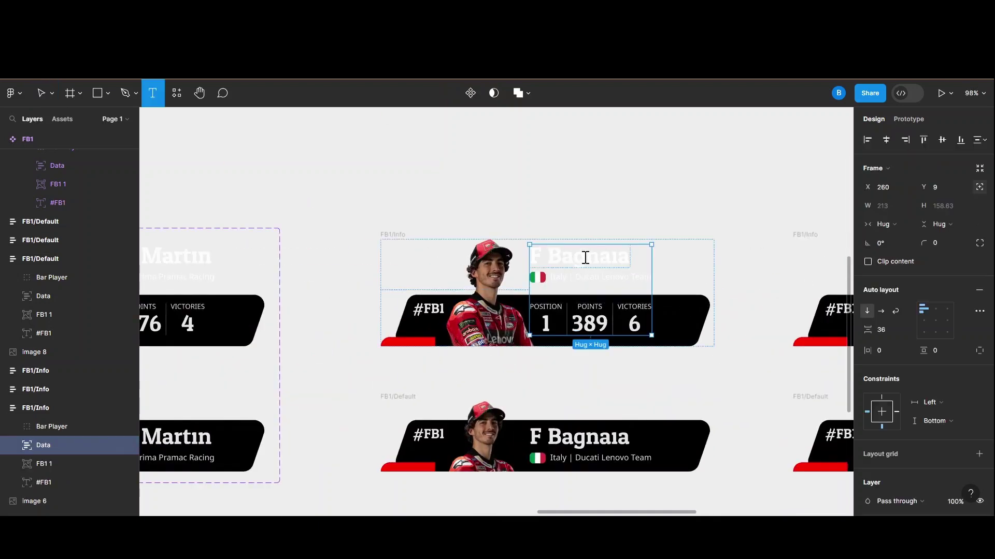
{"action": "type", "text": "Marco Bezzecchi"}
{"action": "left_click_drag", "start_coordinate": [600, 257], "coordinate": [549, 258]}
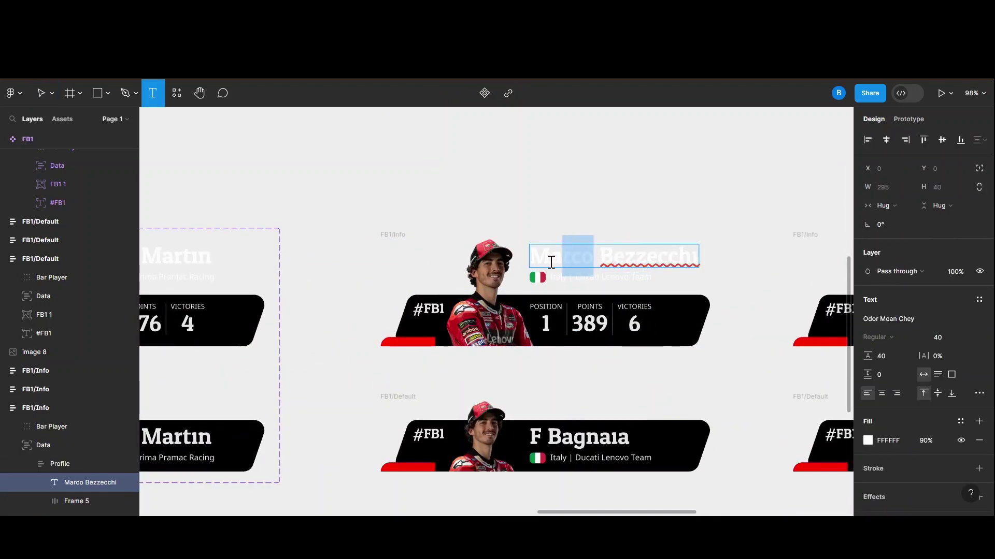
{"action": "key", "text": "BackSpace"}
Change the lower card's rider name to 'M Bezzecchi' as well
{"action": "double_click", "coordinate": [611, 440]}
{"action": "type", "text": "Marco Bezzecchi"}
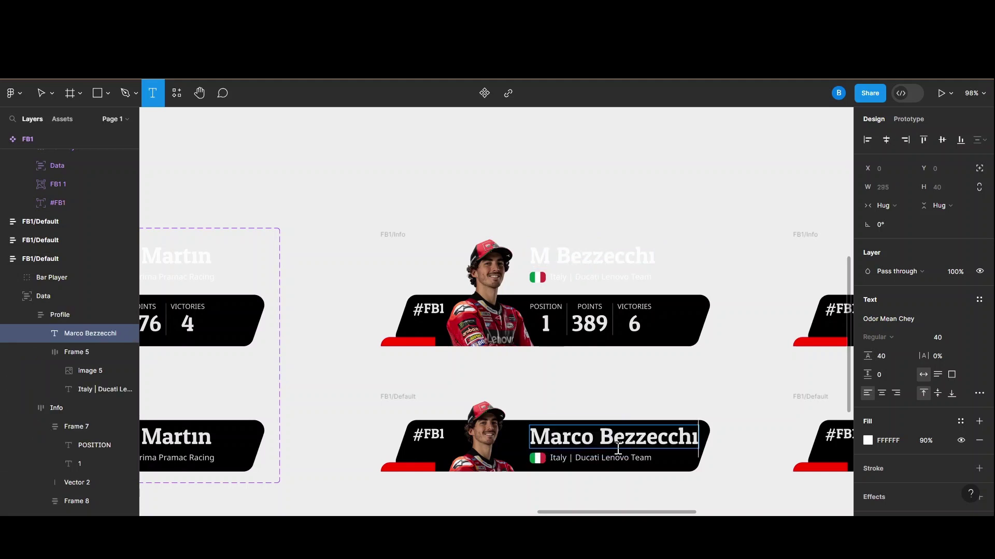
{"action": "left_click_drag", "start_coordinate": [594, 439], "coordinate": [551, 440]}
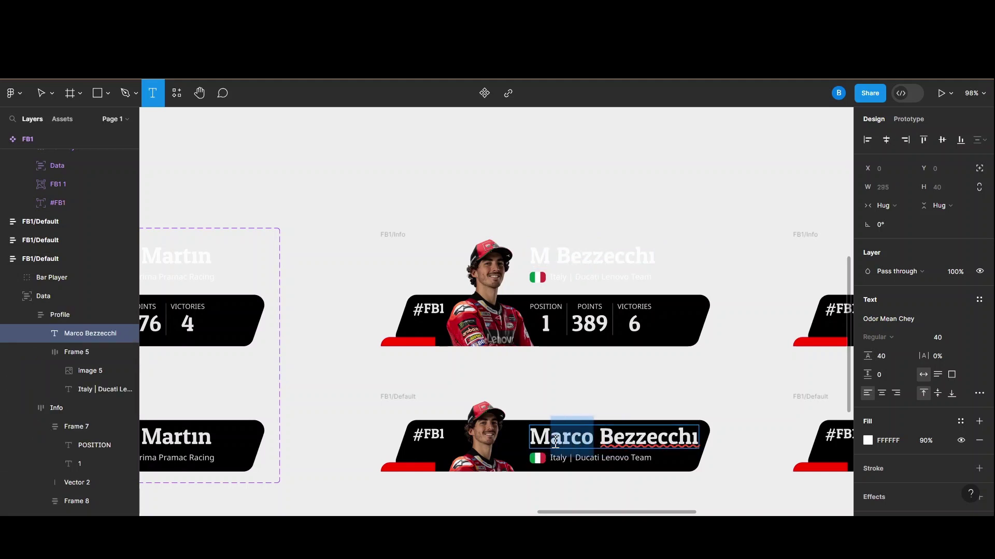
{"action": "key", "text": "BackSpace"}
{"action": "key", "text": "Escape"}
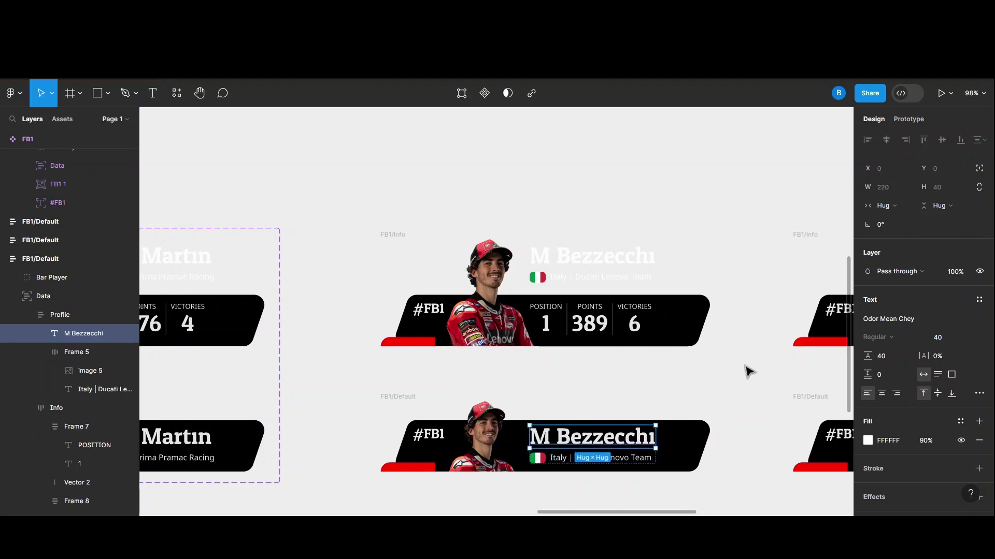
{"action": "left_click", "coordinate": [748, 371]}
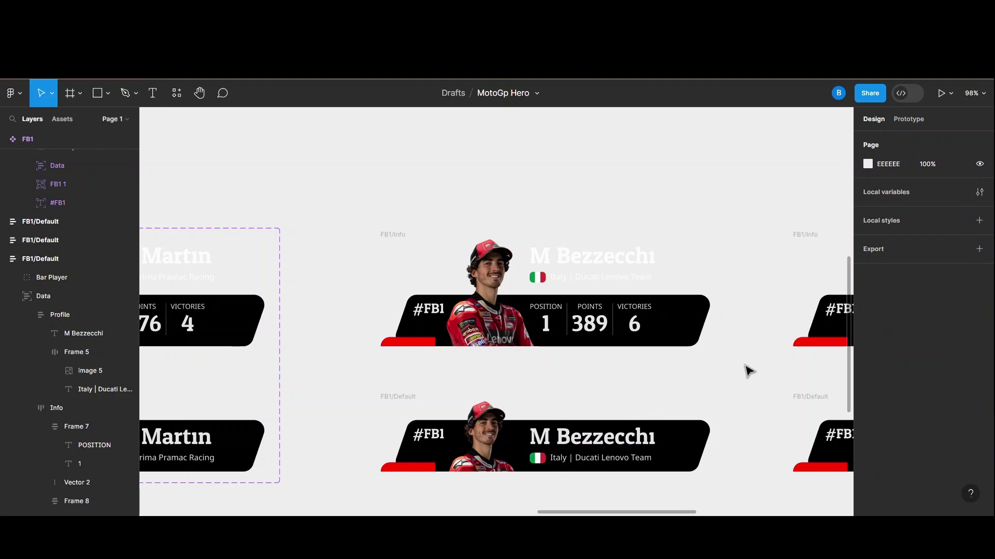
Replace the top card's portrait with the Bezzecchi photo and widen it slightly
{"action": "left_click", "coordinate": [518, 329]}
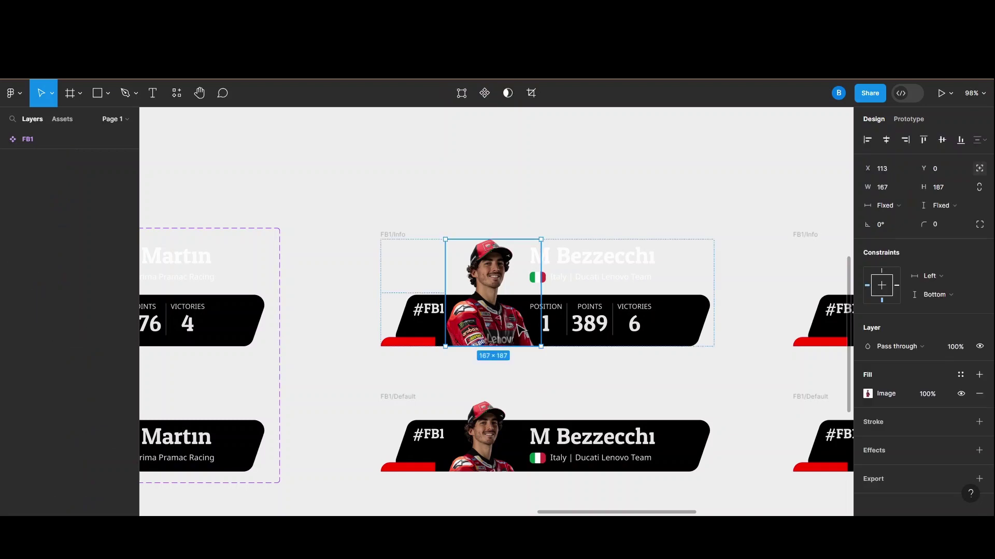
{"action": "left_click", "coordinate": [868, 394]}
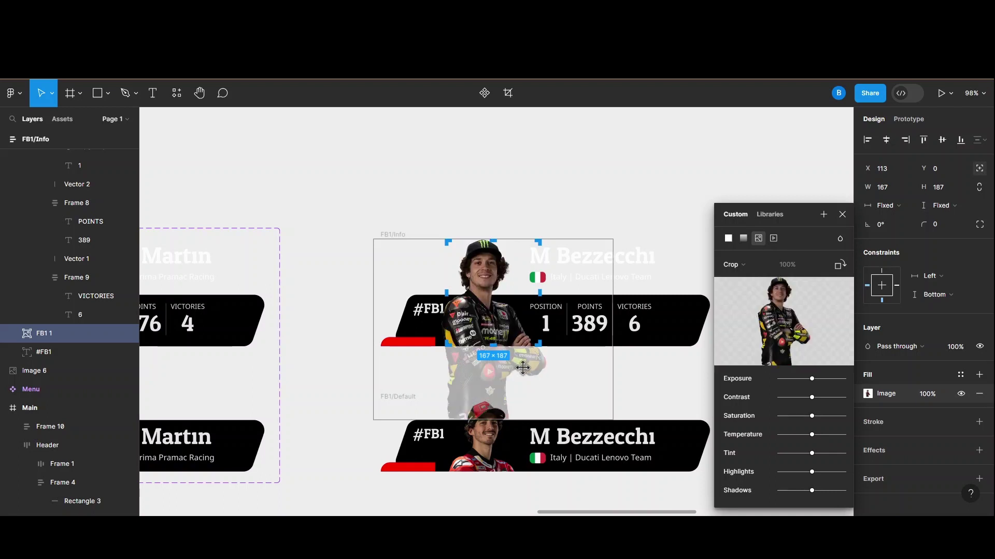
{"action": "left_click_drag", "start_coordinate": [445, 293], "coordinate": [440, 293]}
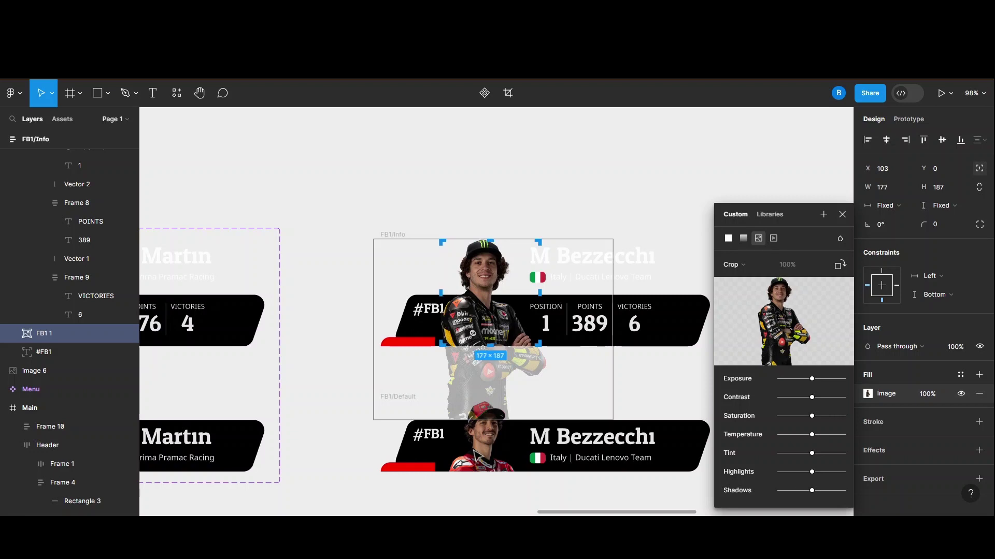
{"action": "key", "text": "Escape"}
Paste the Bezzecchi photo into the lower card's portrait and widen it to 158 × 123
{"action": "left_click", "coordinate": [487, 438]}
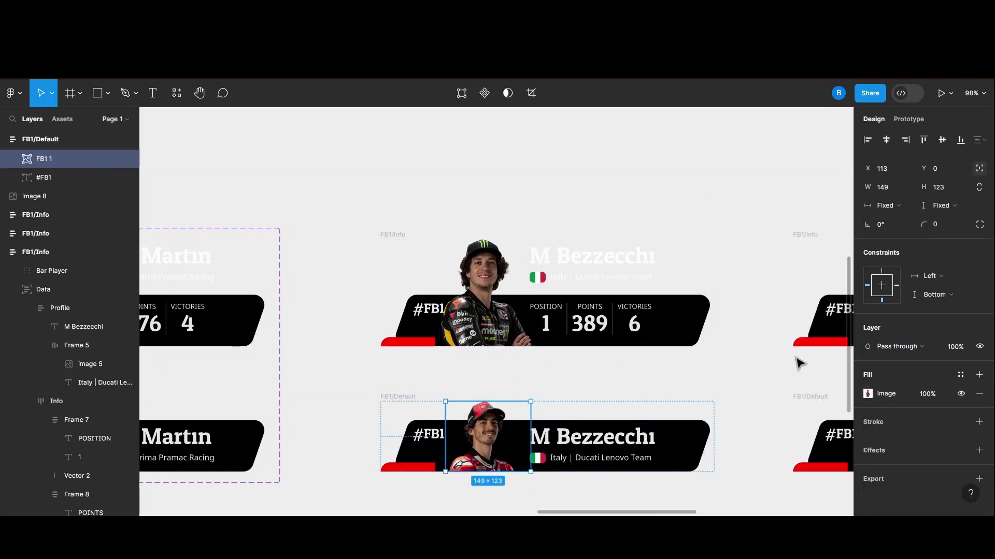
{"action": "left_click", "coordinate": [868, 394]}
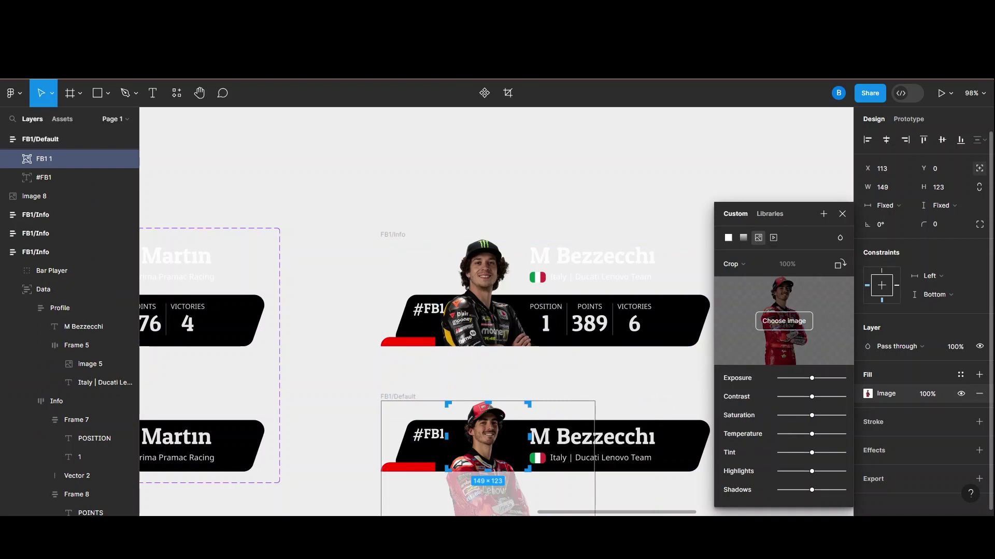
{"action": "key", "text": "ctrl+v"}
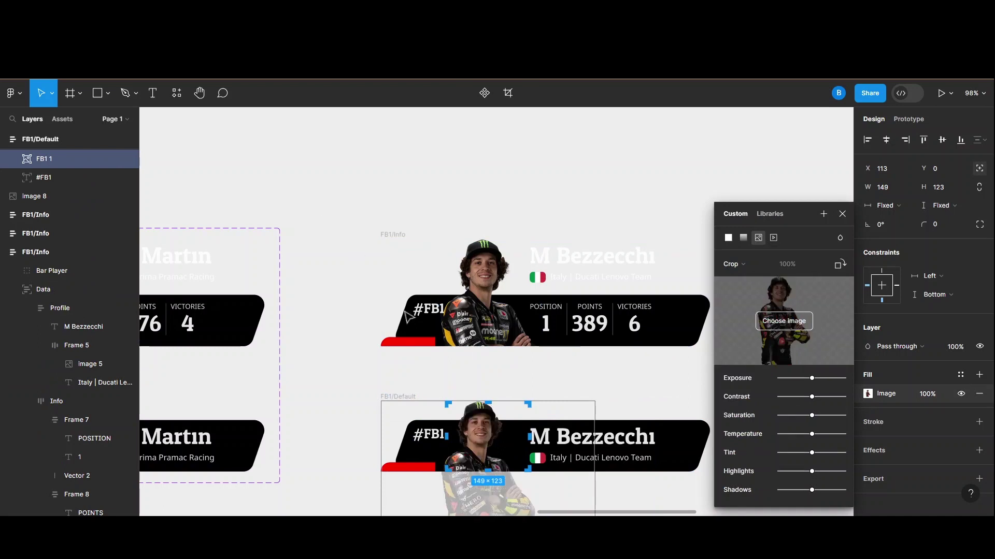
{"action": "scroll", "coordinate": [466, 450], "scroll_direction": "up", "scroll_amount": 3}
{"action": "left_click_drag", "start_coordinate": [439, 428], "coordinate": [431, 428]}
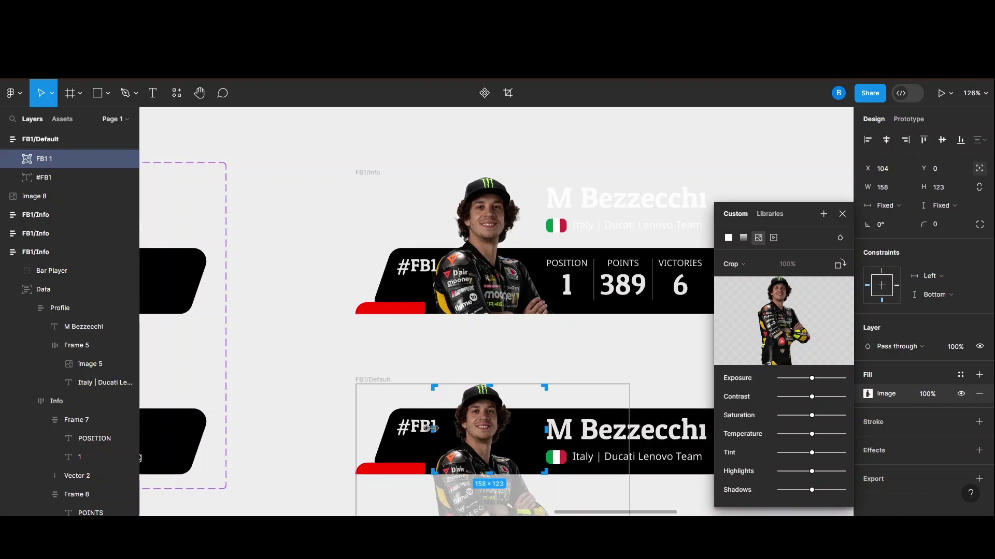
{"action": "key", "text": "Escape"}
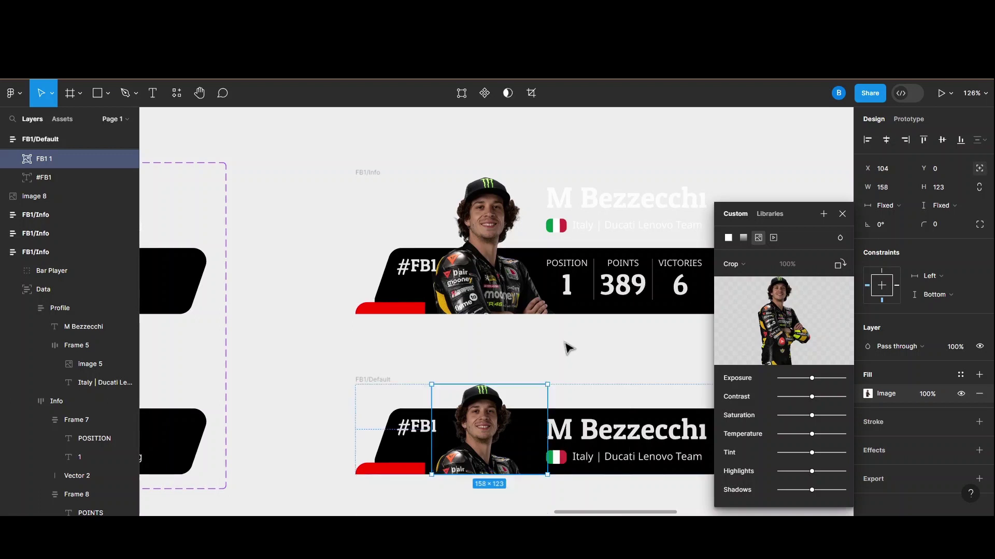
{"action": "key", "text": "Escape"}
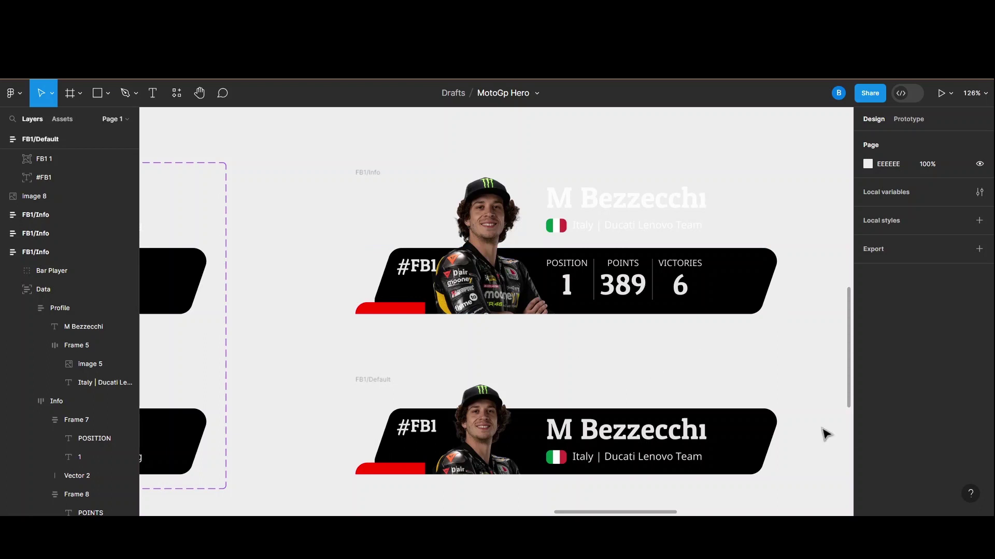
Undo a partial '#MB' edit on the lower label and left-align the label text
{"action": "double_click", "coordinate": [424, 427]}
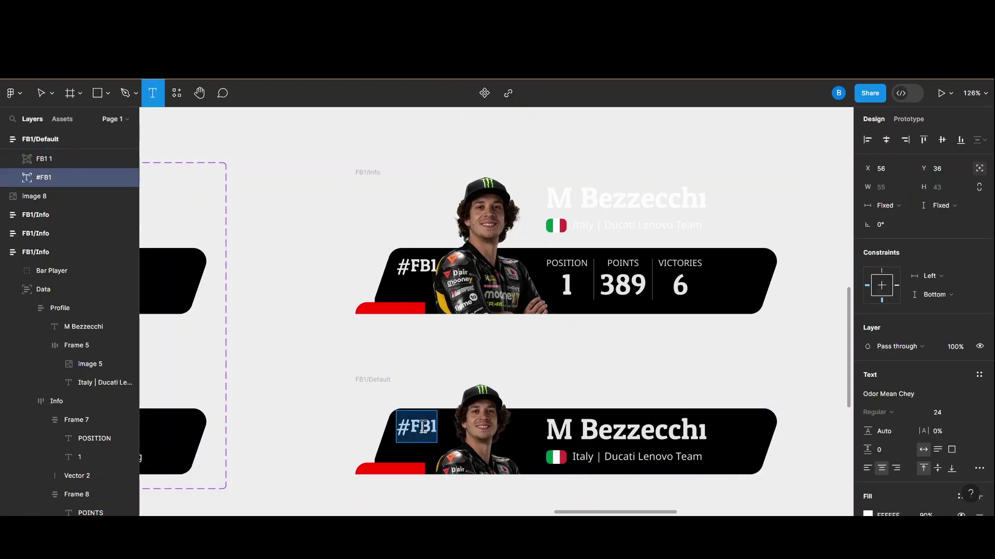
{"action": "type", "text": "#MB"}
{"action": "key", "text": "ctrl+z"}
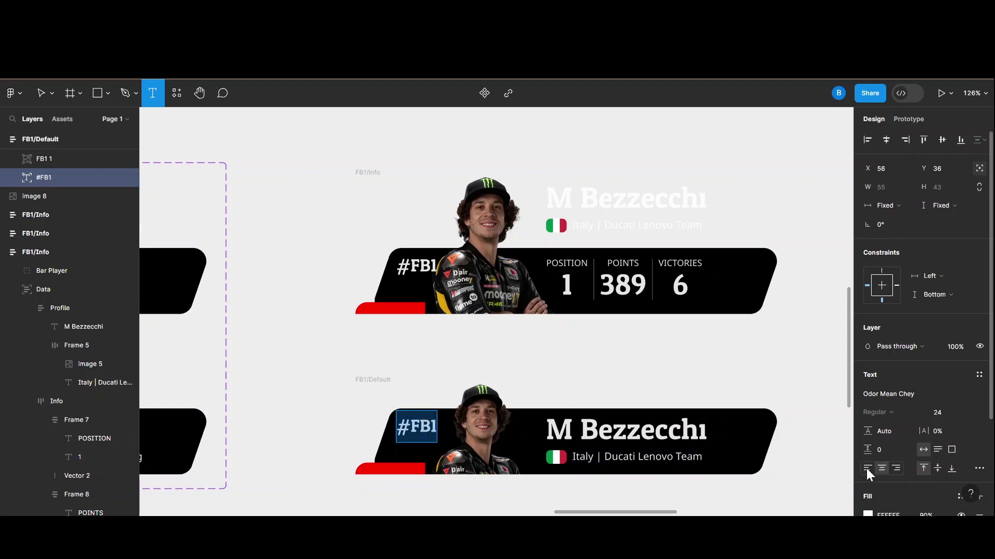
{"action": "key", "text": "ctrl+z"}
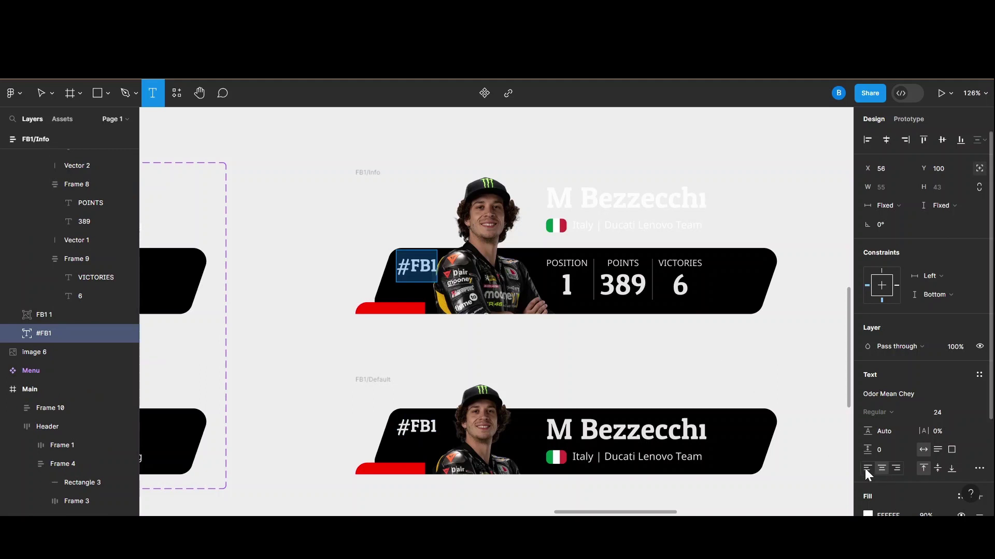
{"action": "left_click", "coordinate": [866, 469]}
Set both cards' labels to '#MB72' and let the lower card show overflowing content
{"action": "double_click", "coordinate": [413, 266]}
{"action": "type", "text": "MB72"}
{"action": "key", "text": "ctrl+a"}
{"action": "key", "text": "ctrl+c"}
{"action": "left_click", "coordinate": [428, 412]}
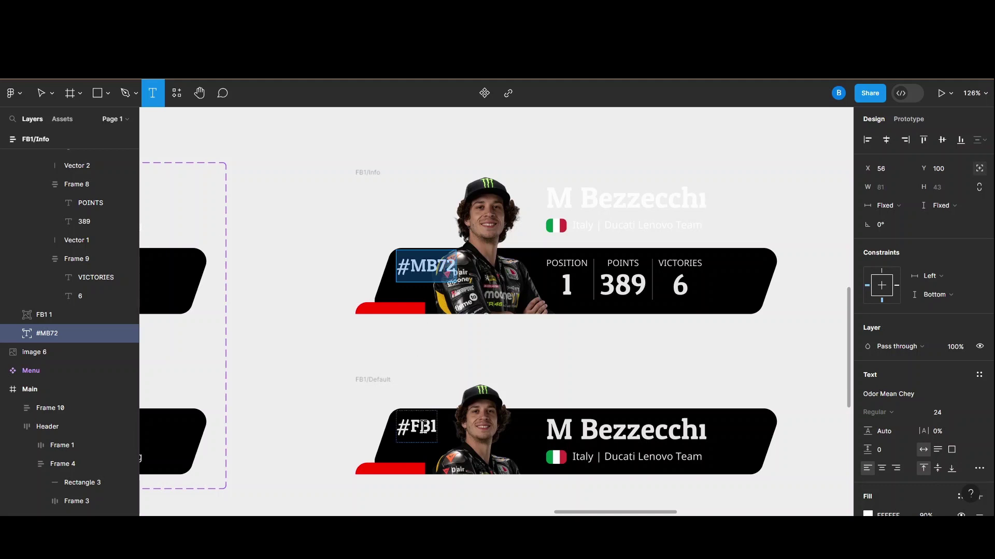
{"action": "key", "text": "ctrl+a"}
{"action": "key", "text": "ctrl+v"}
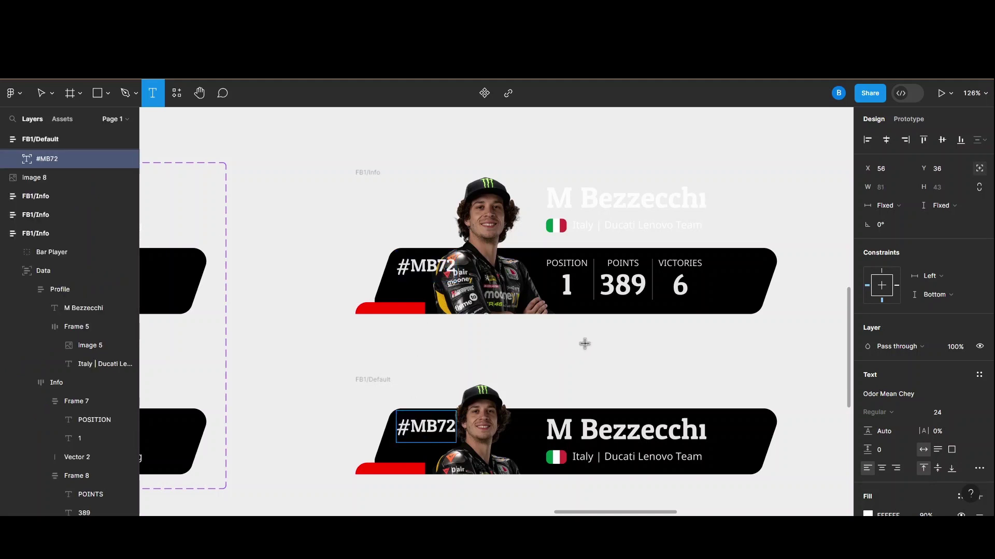
{"action": "scroll", "coordinate": [585, 321], "scroll_direction": "down", "scroll_amount": 3}
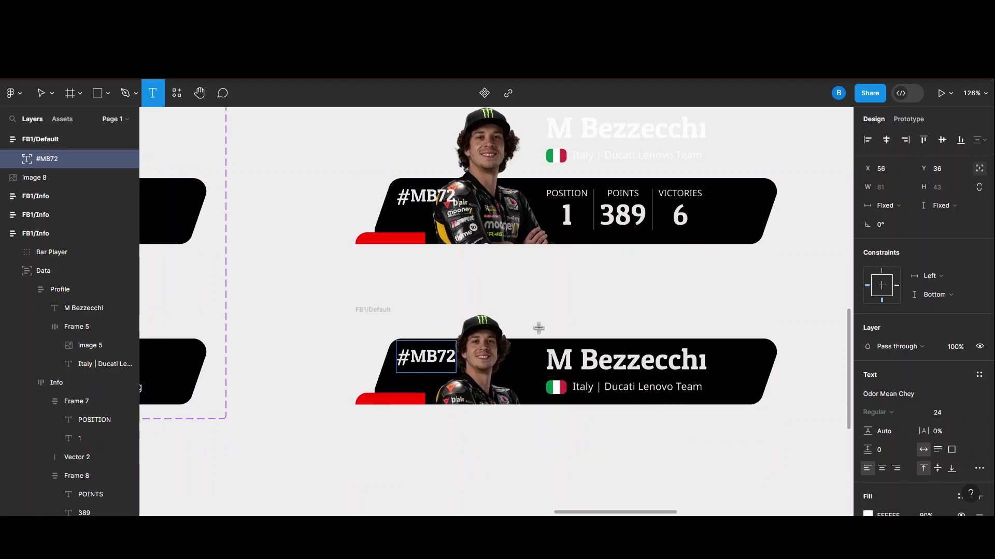
{"action": "key", "text": "Escape"}
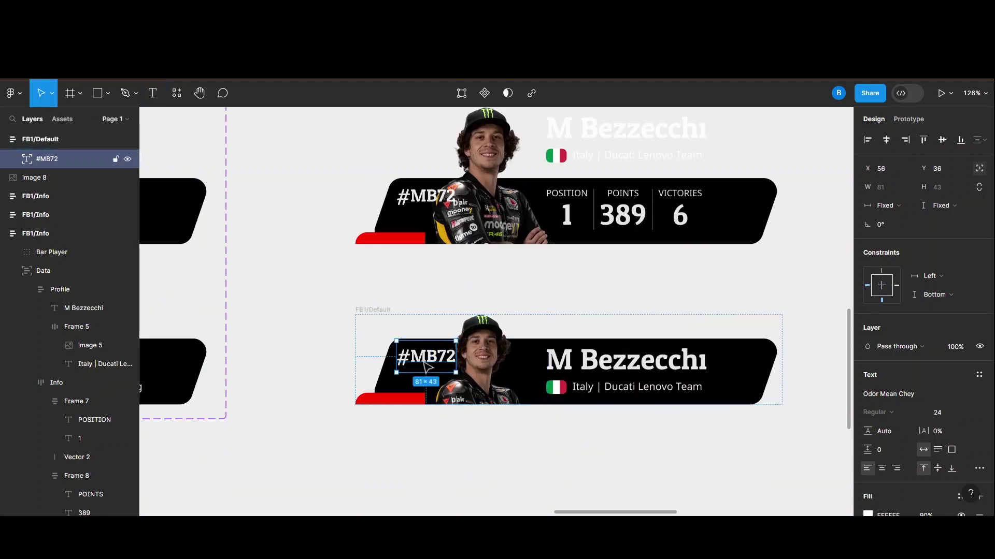
{"action": "left_click", "coordinate": [377, 316]}
{"action": "left_click", "coordinate": [868, 262]}
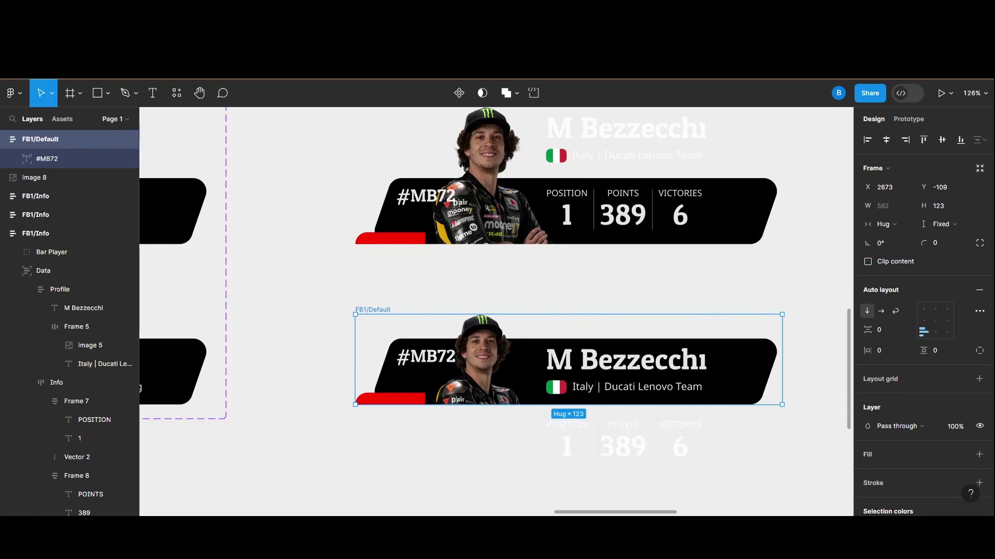
Paste the new team name into both cards' subtitles with a '|' separator
{"action": "double_click", "coordinate": [625, 157]}
{"action": "key", "text": "ctrl+v"}
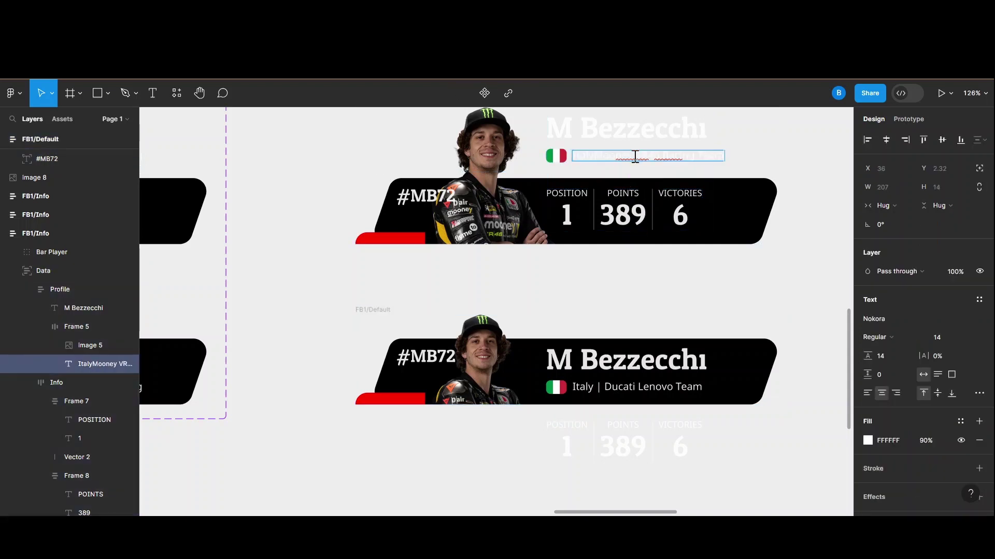
{"action": "type", "text": "|"}
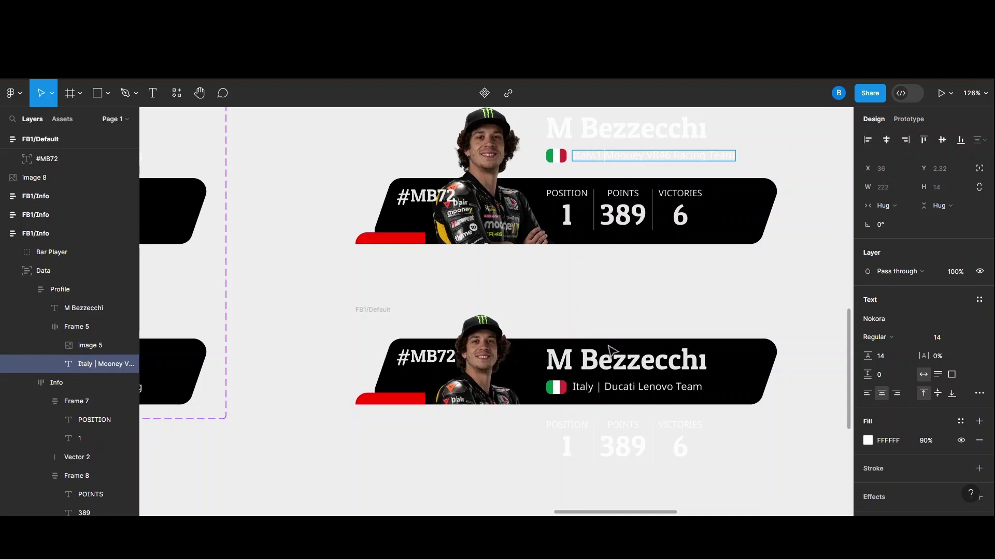
{"action": "double_click", "coordinate": [628, 389]}
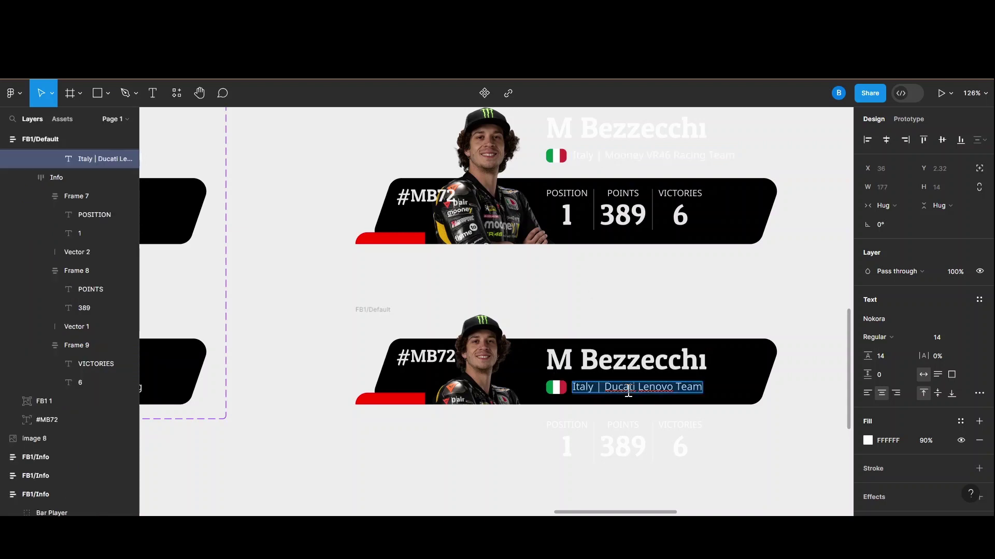
{"action": "type", "text": "ItalyMooney VR46 Racing Team"}
{"action": "left_click", "coordinate": [593, 388]}
{"action": "type", "text": "|"}
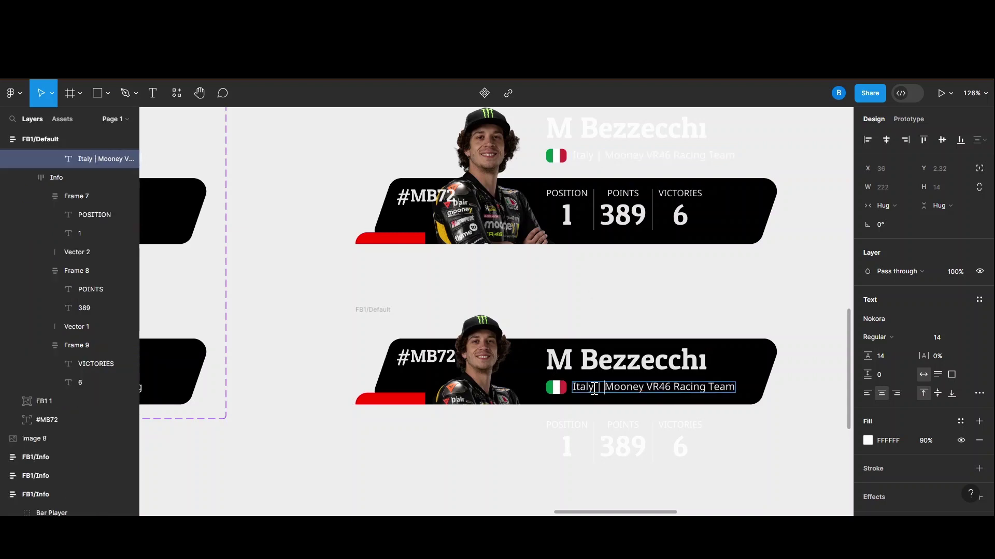
{"action": "key", "text": "Escape"}
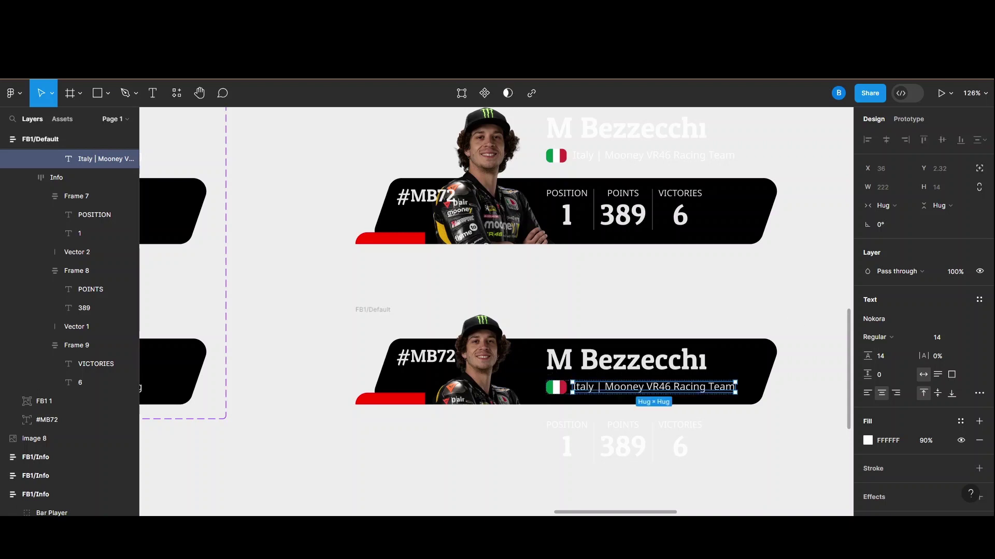
Set the lower card's position to 3 and change the points from 389 to 310
{"action": "left_click", "coordinate": [570, 454]}
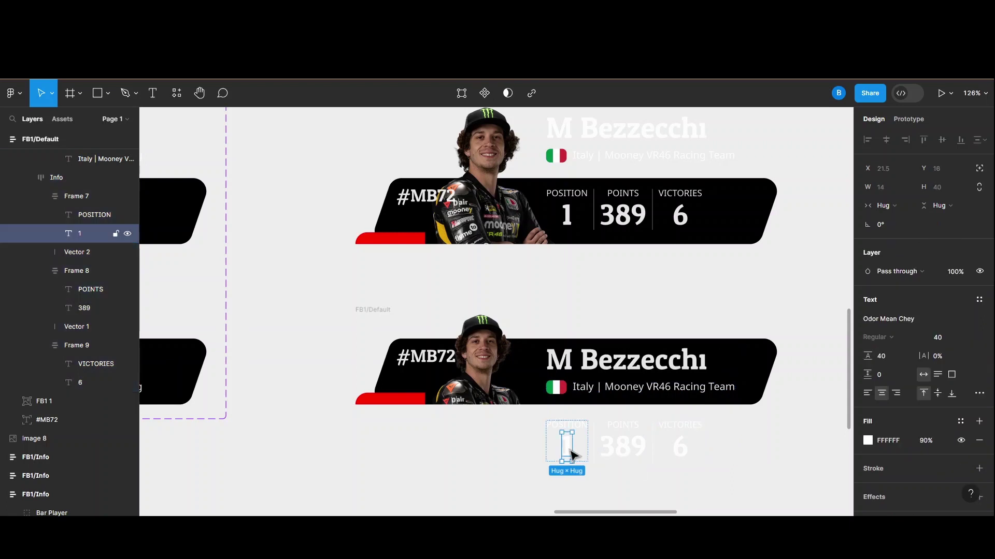
{"action": "double_click", "coordinate": [570, 455]}
{"action": "type", "text": "3"}
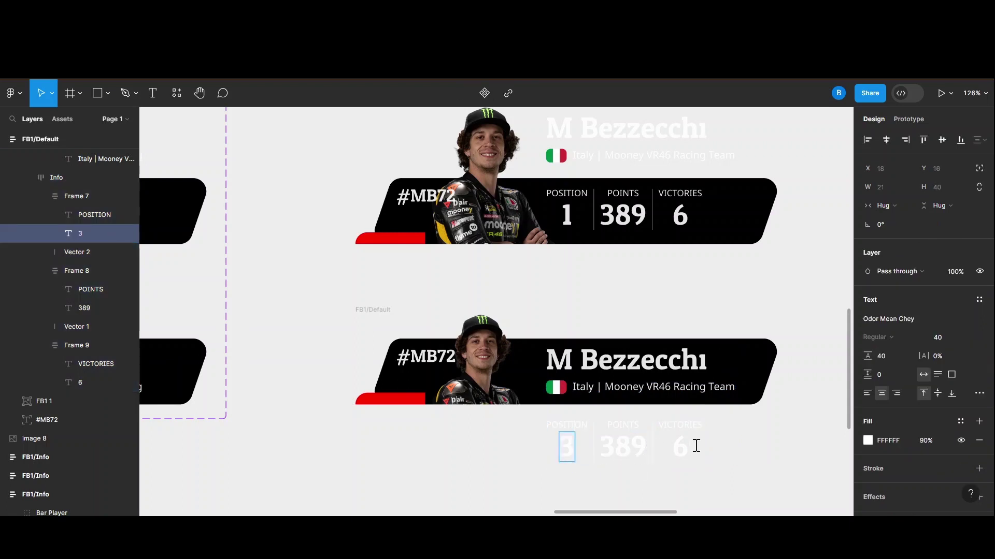
{"action": "left_click_drag", "start_coordinate": [614, 451], "coordinate": [656, 445]}
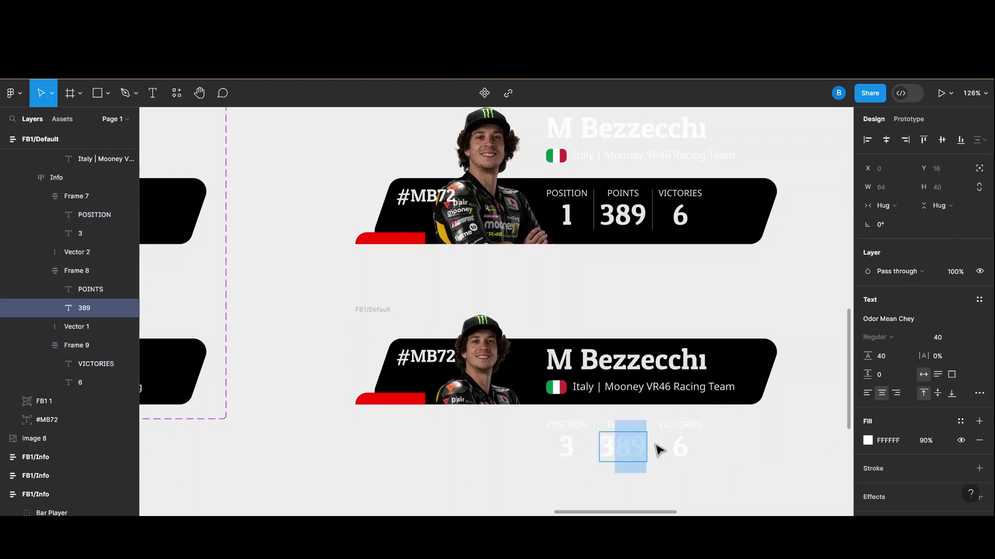
{"action": "type", "text": "10"}
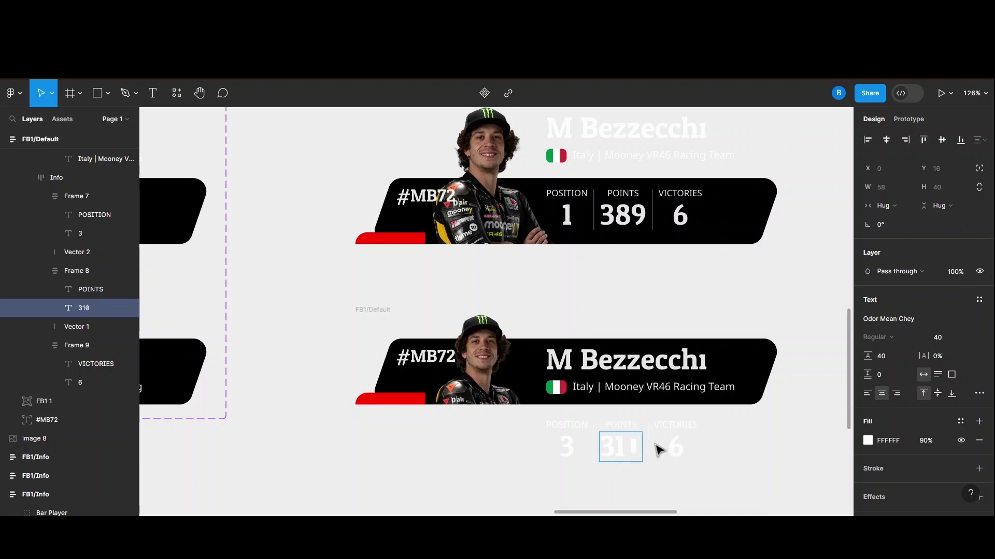
{"action": "key", "text": "BackSpace"}
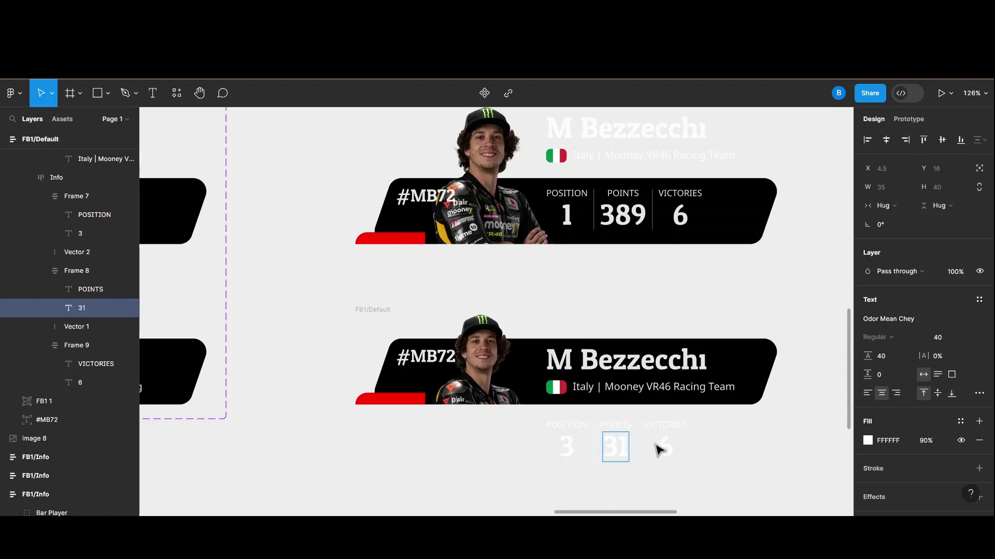
{"action": "key", "text": "ctrl+z"}
Correct the points to 311 and set the victories to 3
{"action": "left_click", "coordinate": [675, 449]}
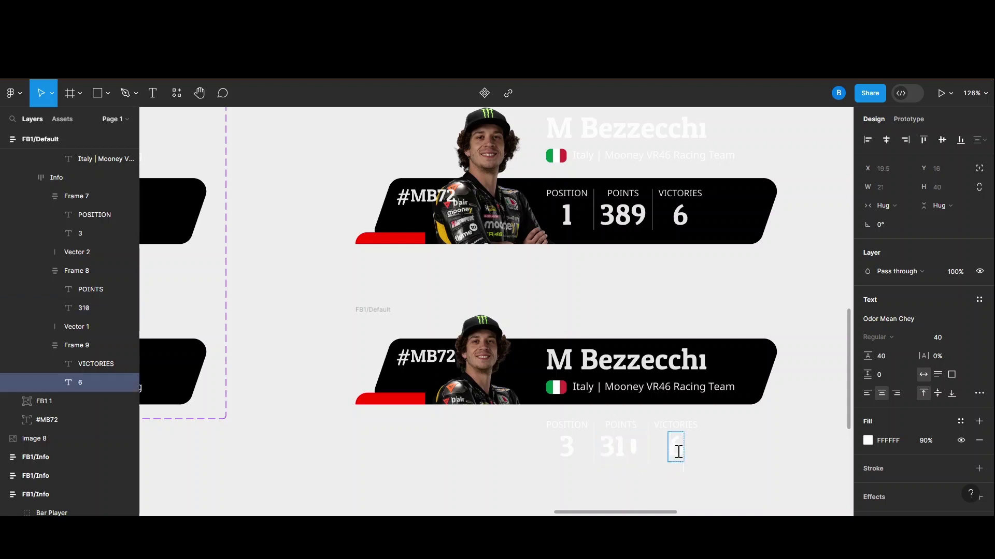
{"action": "double_click", "coordinate": [615, 452]}
{"action": "type", "text": "0"}
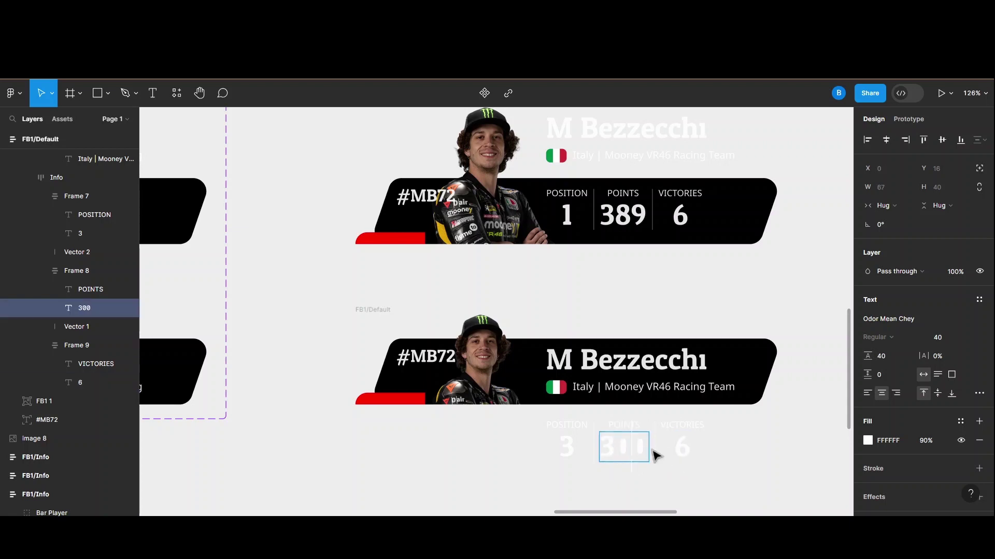
{"action": "key", "text": "ctrl+z"}
{"action": "double_click", "coordinate": [630, 453]}
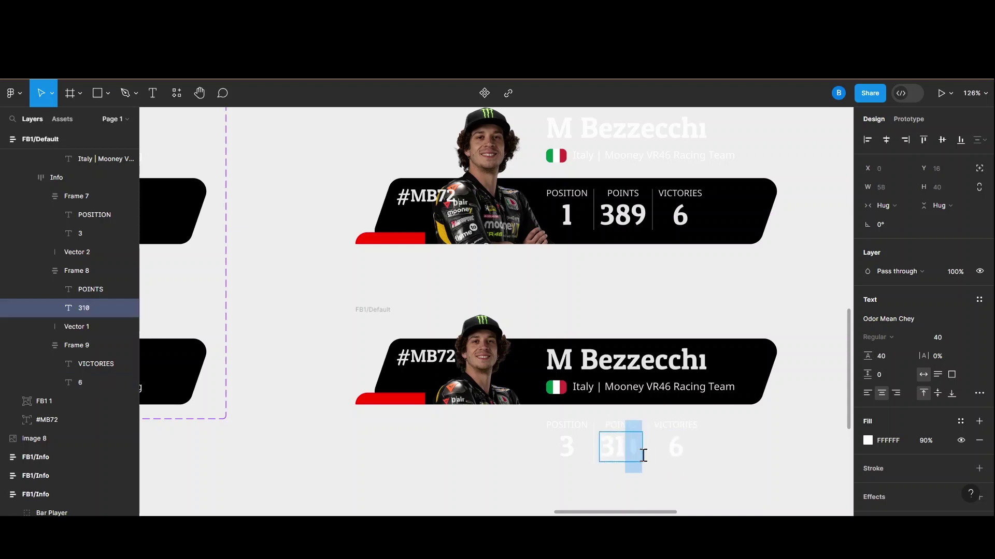
{"action": "type", "text": "1"}
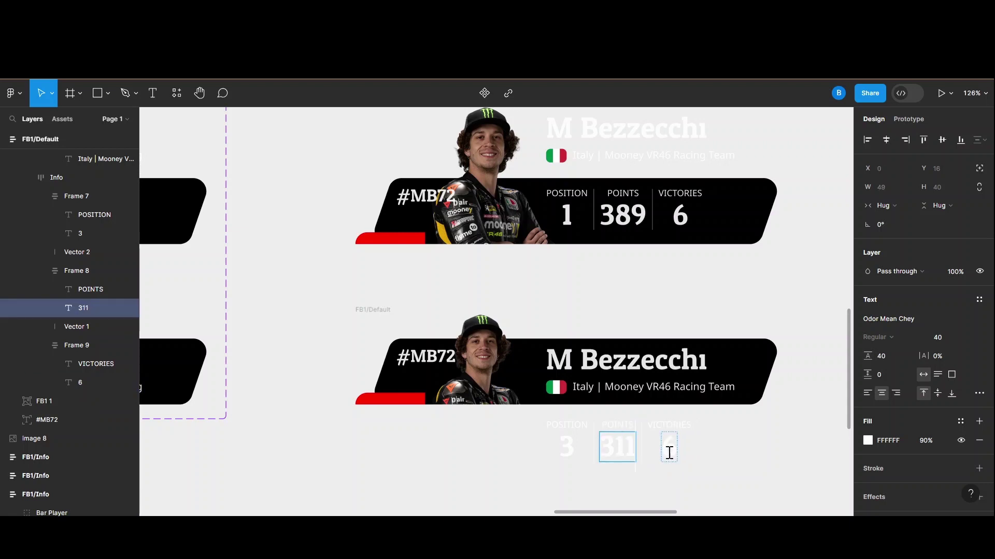
{"action": "double_click", "coordinate": [666, 454]}
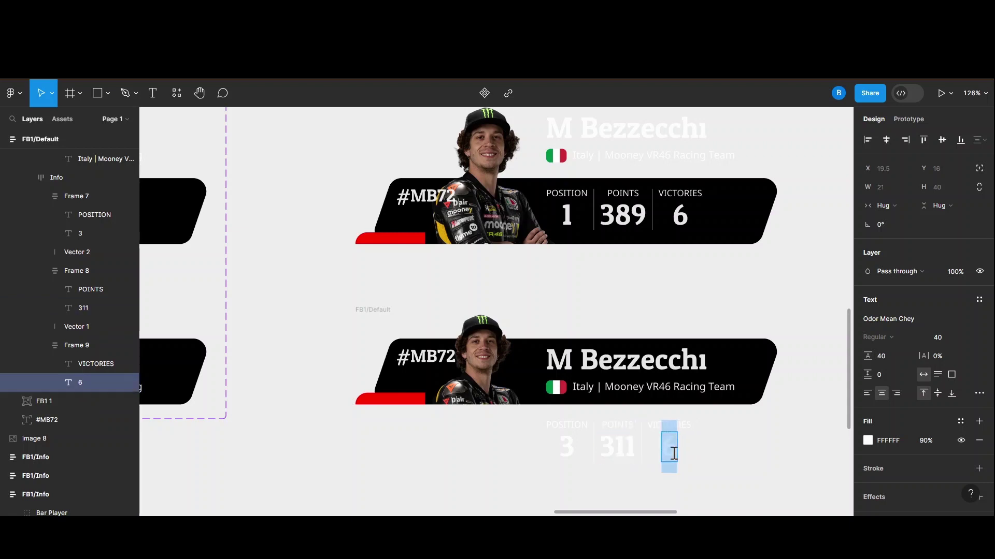
{"action": "type", "text": "3"}
{"action": "left_click", "coordinate": [782, 439]}
Select the card's Info and Default frames and turn on Clip content
{"action": "scroll", "coordinate": [712, 456], "scroll_direction": "down", "scroll_amount": 5, "text": "ctrl"}
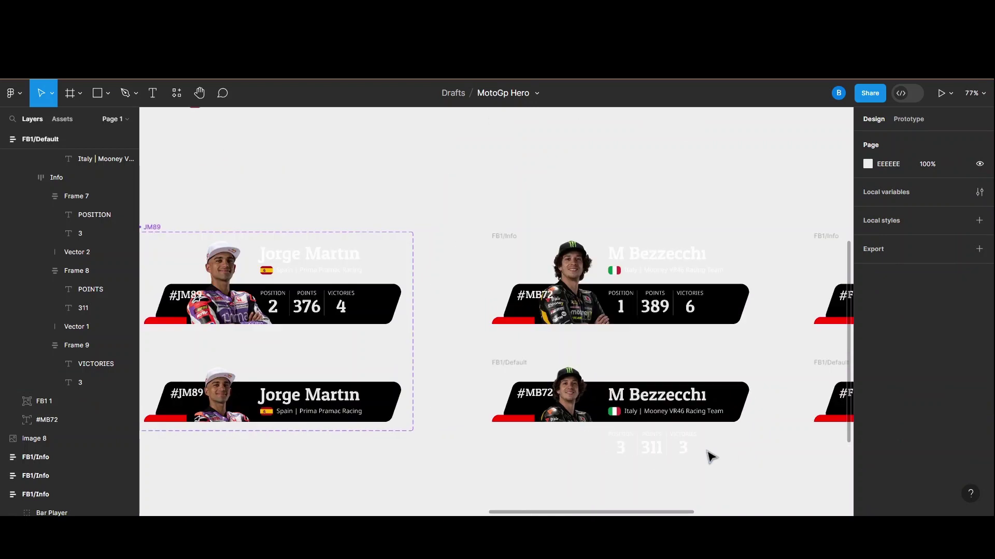
{"action": "scroll", "coordinate": [601, 270], "scroll_direction": "down", "scroll_amount": 3, "text": "ctrl"}
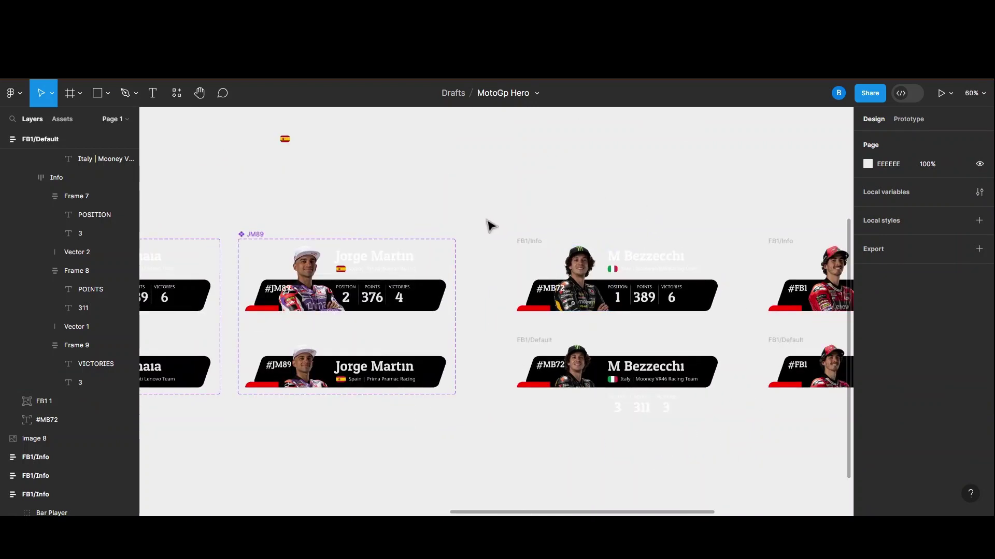
{"action": "left_click", "coordinate": [526, 272]}
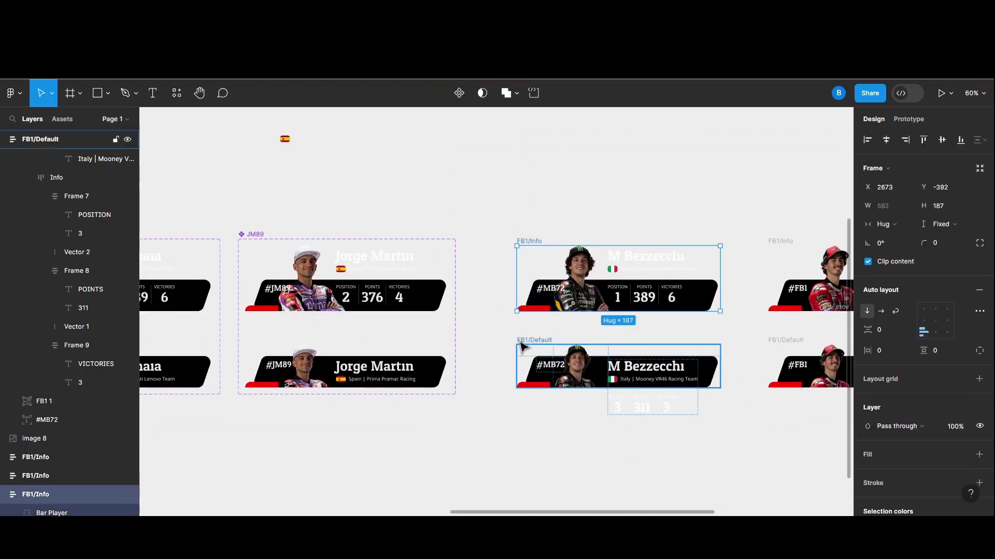
{"action": "left_click", "coordinate": [523, 345], "text": "shift"}
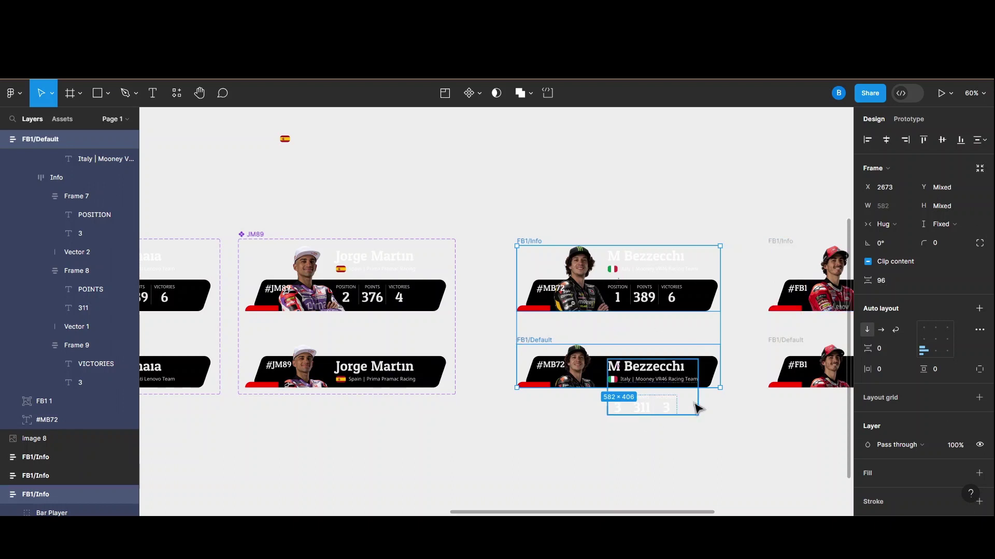
{"action": "left_click", "coordinate": [868, 261]}
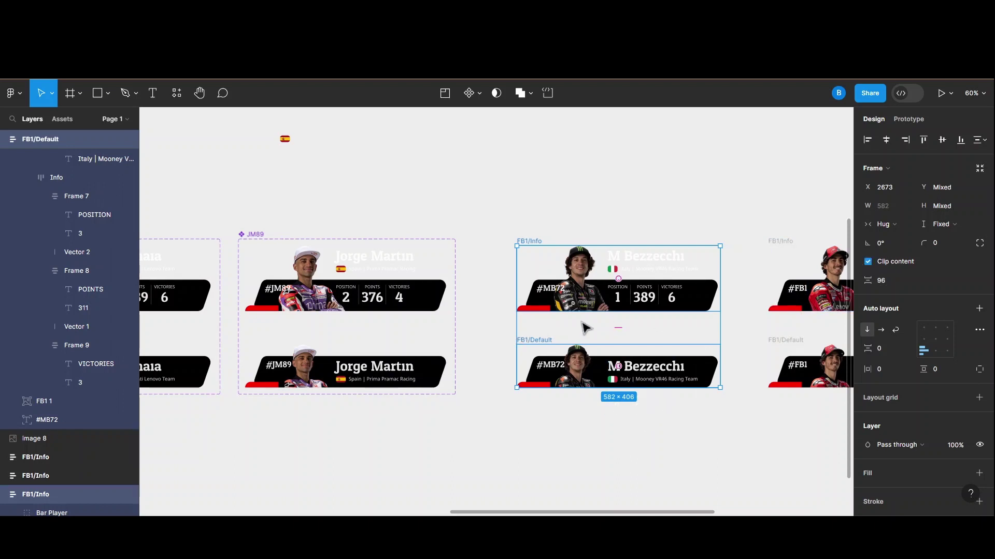
Batch-rename both frames, replacing 'FB' with 'MB72' to get MB72/Info and MB72/Default
{"action": "key", "text": "ctrl+r"}
{"action": "left_click", "coordinate": [480, 187]}
{"action": "type", "text": "FB1"}
{"action": "left_click", "coordinate": [470, 211]}
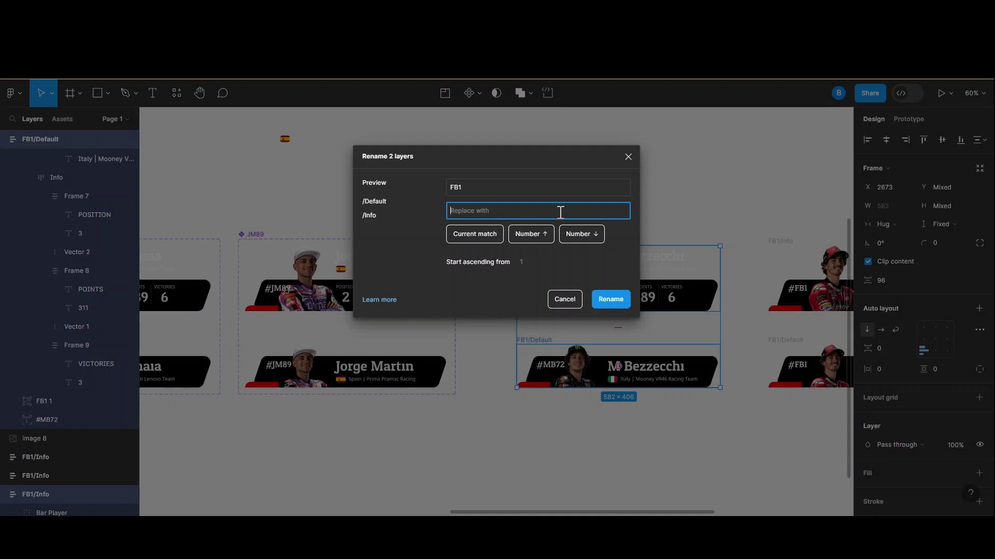
{"action": "type", "text": "MB72"}
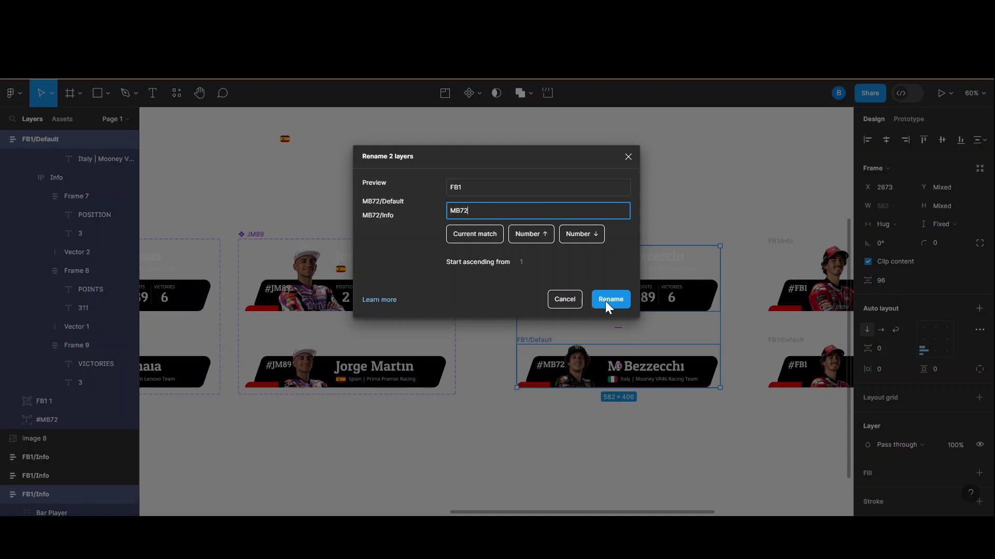
{"action": "left_click", "coordinate": [606, 302]}
{"action": "left_click", "coordinate": [653, 217]}
Combine the MB72/Info and MB72/Default frames into an MB72 component set
{"action": "left_click_drag", "start_coordinate": [698, 449], "coordinate": [548, 425]}
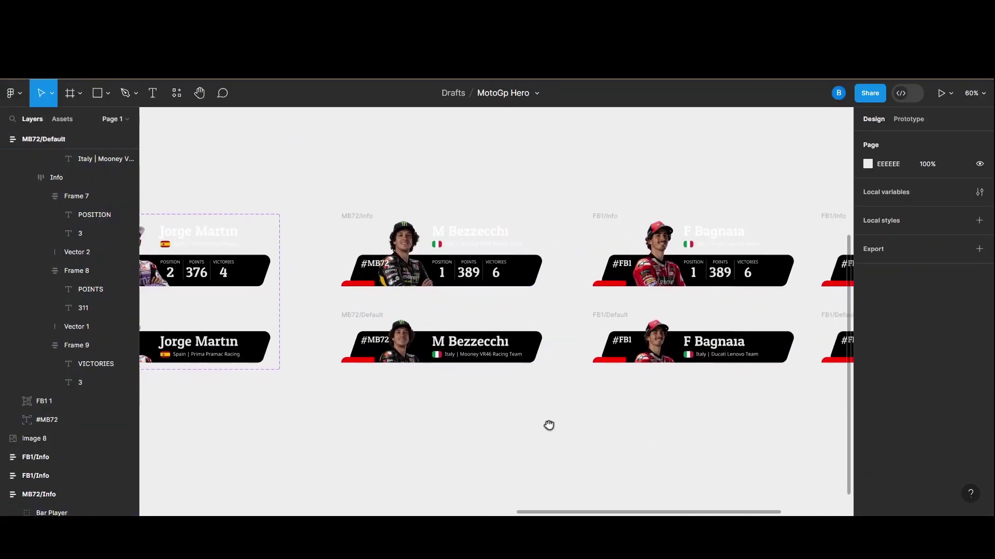
{"action": "scroll", "coordinate": [535, 417], "scroll_direction": "down", "scroll_amount": 5}
{"action": "left_click_drag", "start_coordinate": [549, 266], "coordinate": [404, 405]}
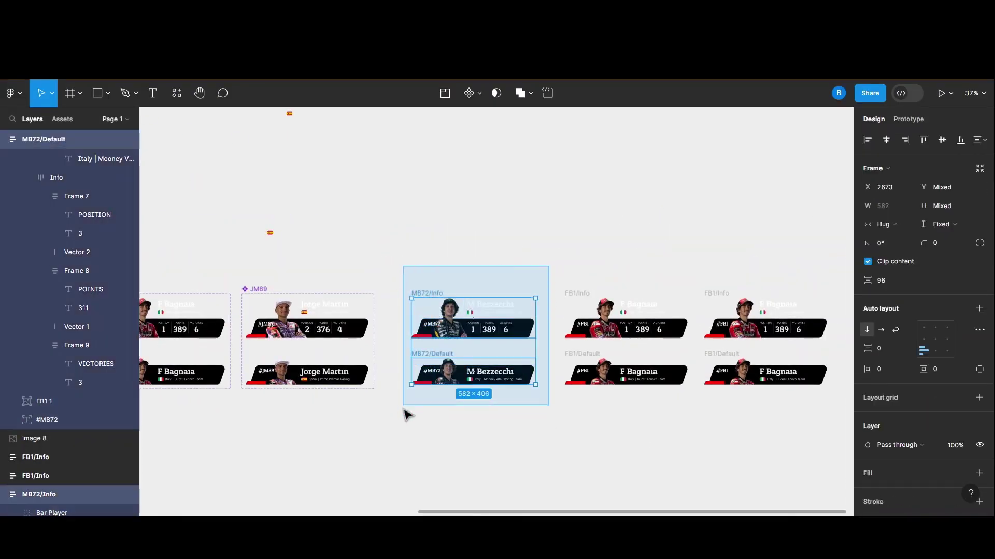
{"action": "left_click", "coordinate": [427, 249]}
{"action": "left_click", "coordinate": [430, 356]}
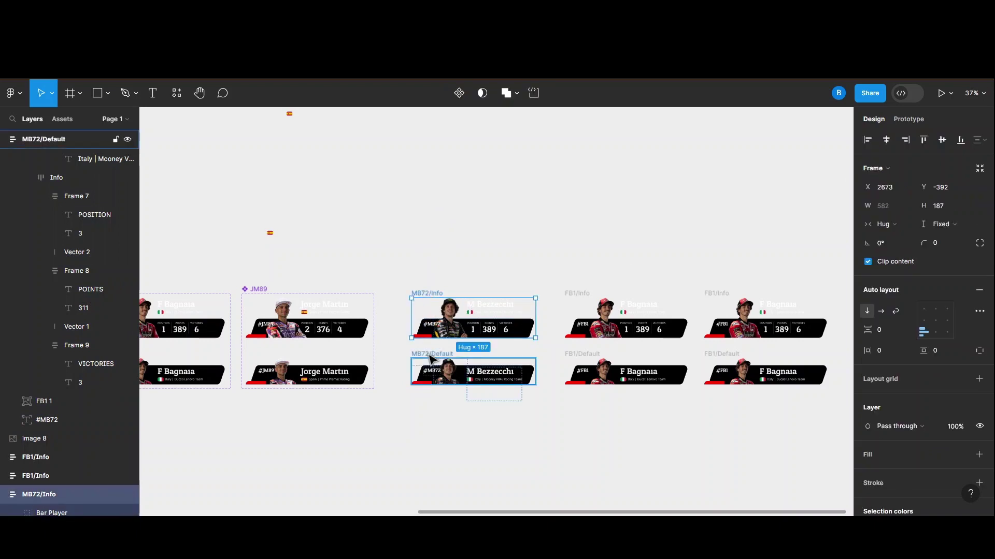
{"action": "left_click", "coordinate": [486, 93]}
{"action": "left_click", "coordinate": [488, 148]}
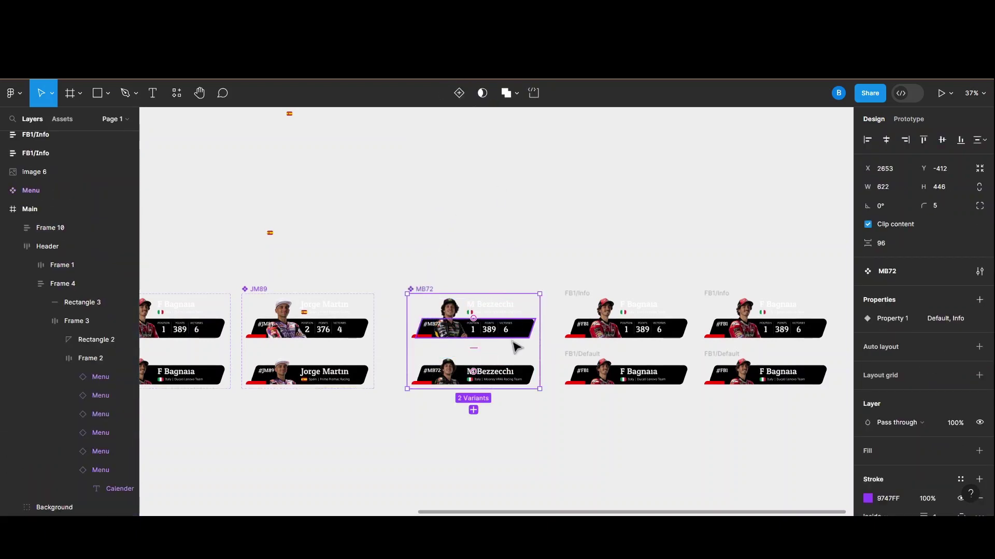
{"action": "scroll", "coordinate": [512, 327], "scroll_direction": "up", "scroll_amount": 2}
{"action": "left_click", "coordinate": [497, 304]}
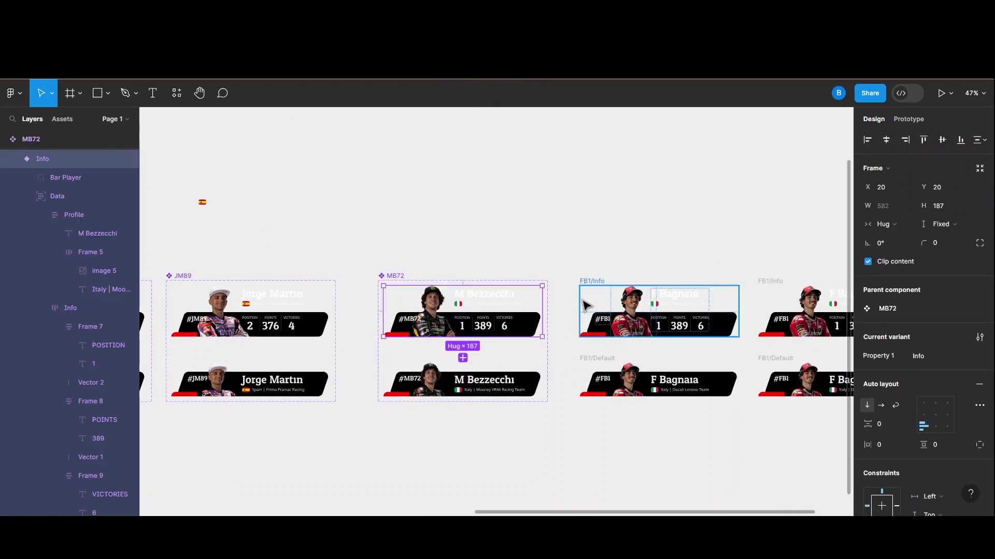
{"action": "key", "text": "shift+e"}
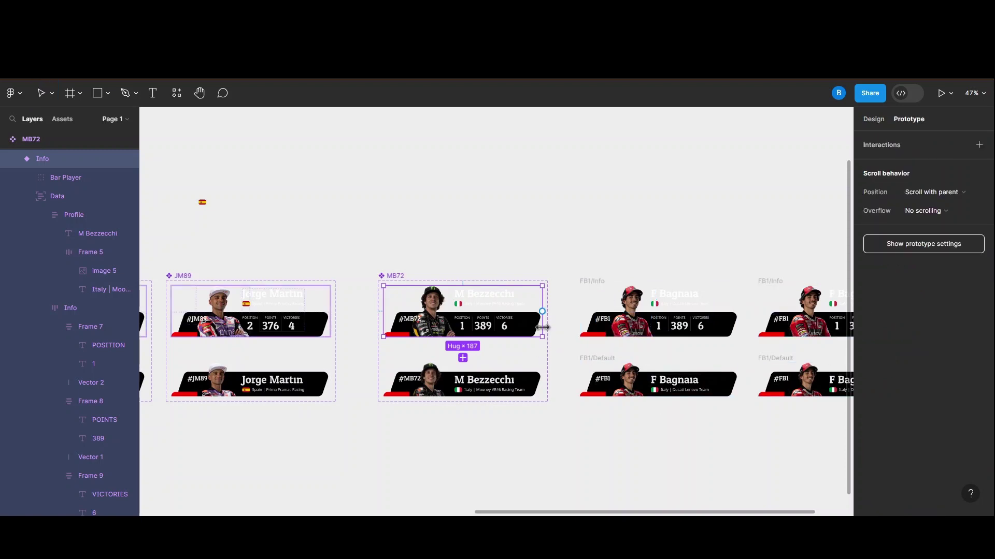
Link the MB72 Info and Default variants to change into each other on click
{"action": "mouse_move", "coordinate": [521, 380]}
{"action": "left_mouse_down"}
{"action": "mouse_move", "coordinate": [539, 388]}
{"action": "mouse_move", "coordinate": [518, 316]}
{"action": "left_mouse_up"}
{"action": "left_click", "coordinate": [524, 372]}
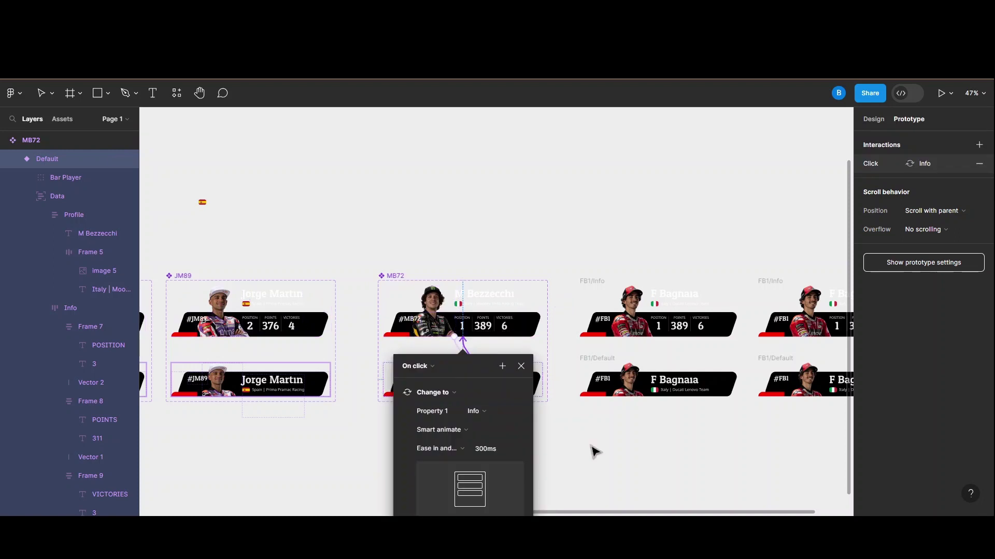
{"action": "left_click", "coordinate": [596, 453]}
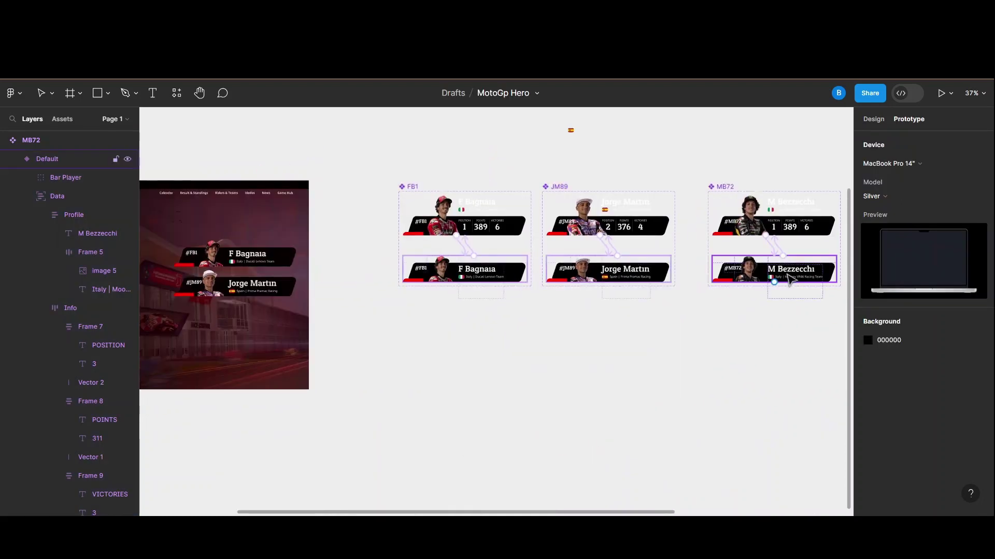
Drag an MB72 Default instance into the hero's Profile rider stack
{"action": "key", "text": "shift+e"}
{"action": "left_click", "coordinate": [749, 280]}
{"action": "mouse_move", "coordinate": [748, 280]}
{"action": "left_mouse_down"}
{"action": "mouse_move", "coordinate": [407, 387]}
{"action": "mouse_move", "coordinate": [236, 309]}
{"action": "mouse_move", "coordinate": [229, 278]}
{"action": "left_mouse_up"}
Place the MB72 bar below the JM89 bar and pin the rider stack to the top
{"action": "left_click_drag", "start_coordinate": [228, 278], "coordinate": [232, 282]}
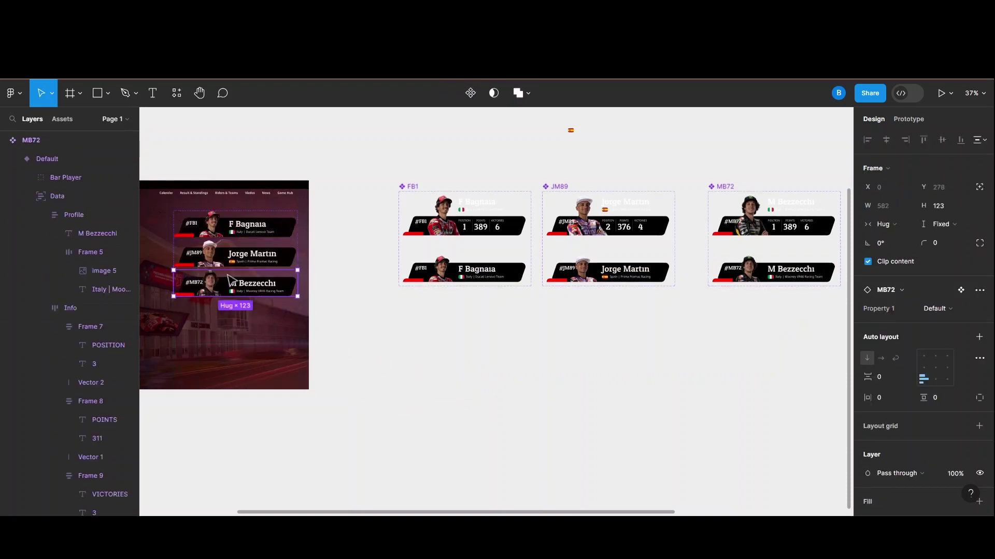
{"action": "left_click", "coordinate": [390, 351]}
{"action": "left_click", "coordinate": [246, 232]}
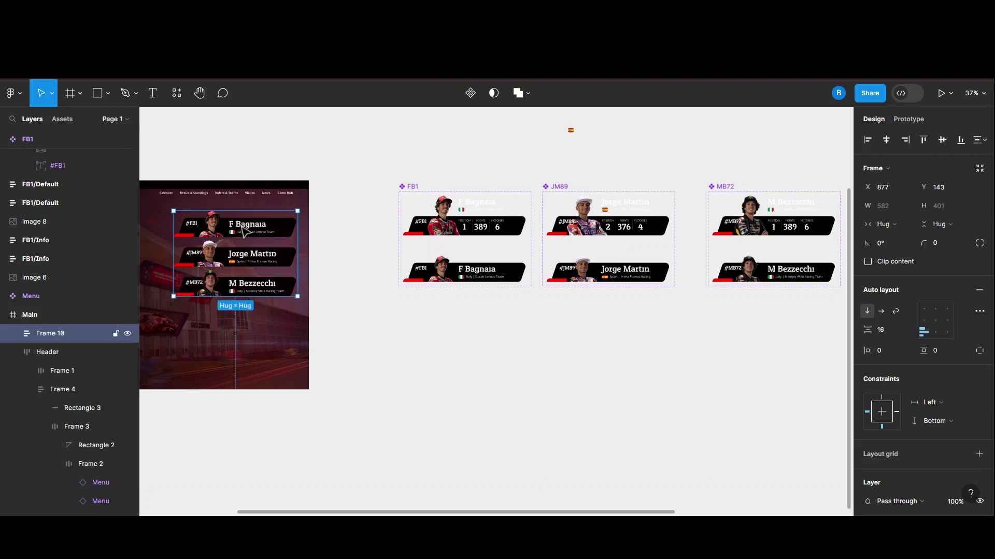
{"action": "scroll", "coordinate": [381, 321], "scroll_direction": "left", "scroll_amount": 3}
{"action": "left_click", "coordinate": [881, 397]}
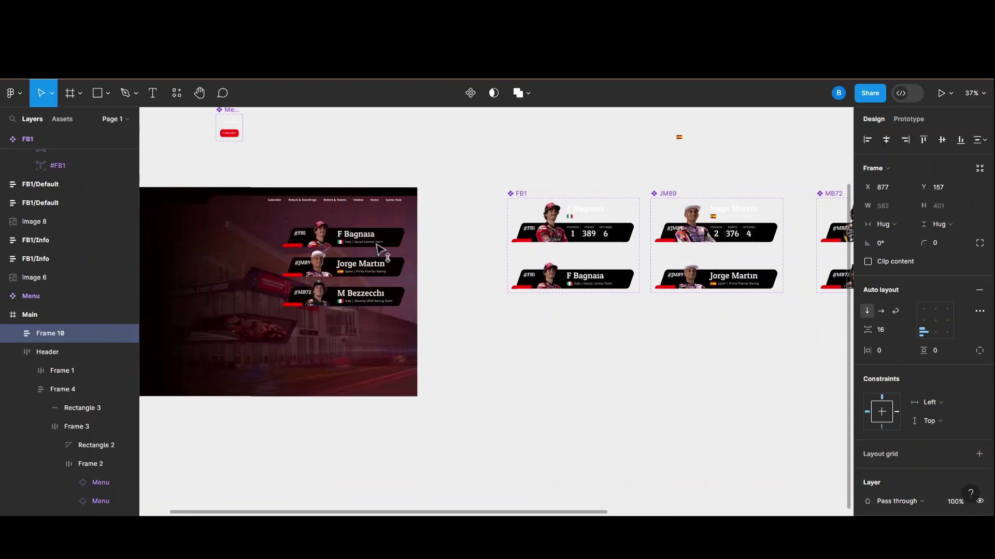
{"action": "left_click", "coordinate": [518, 387]}
{"action": "scroll", "coordinate": [320, 234], "scroll_direction": "left", "scroll_amount": 4}
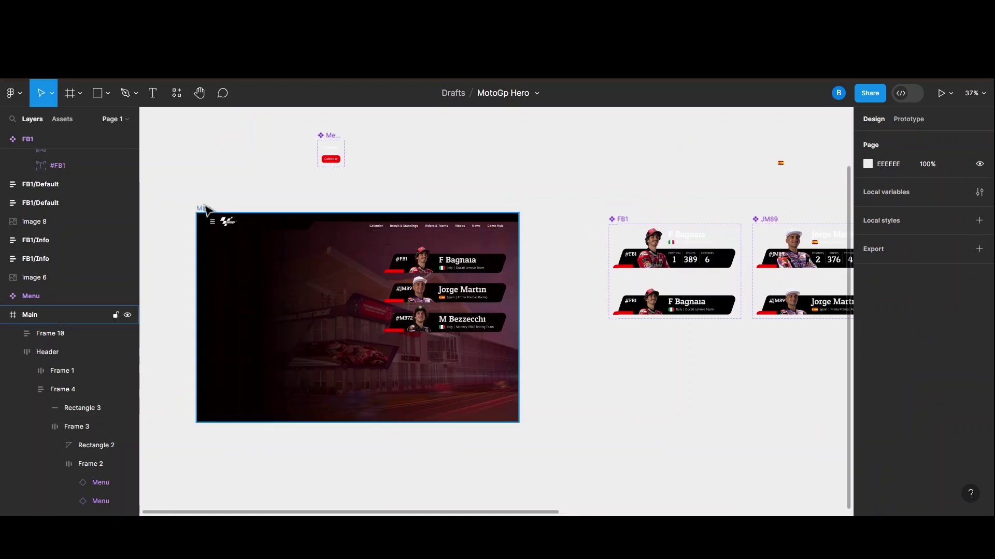
Preview the Main hero frame, checking the MB72 bar expands, then close the preview
{"action": "left_click", "coordinate": [204, 209]}
{"action": "key", "text": "shift+space"}
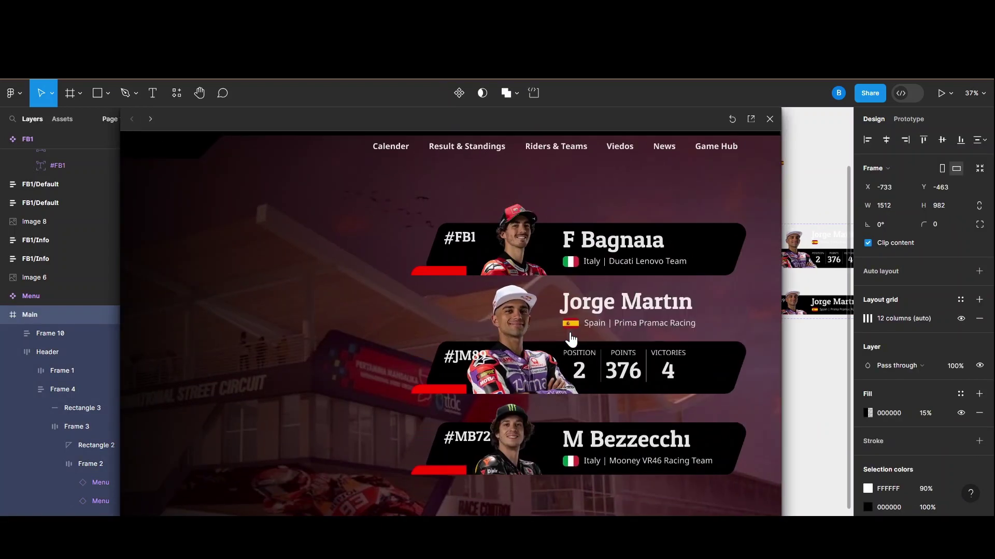
{"action": "mouse_move", "coordinate": [590, 435]}
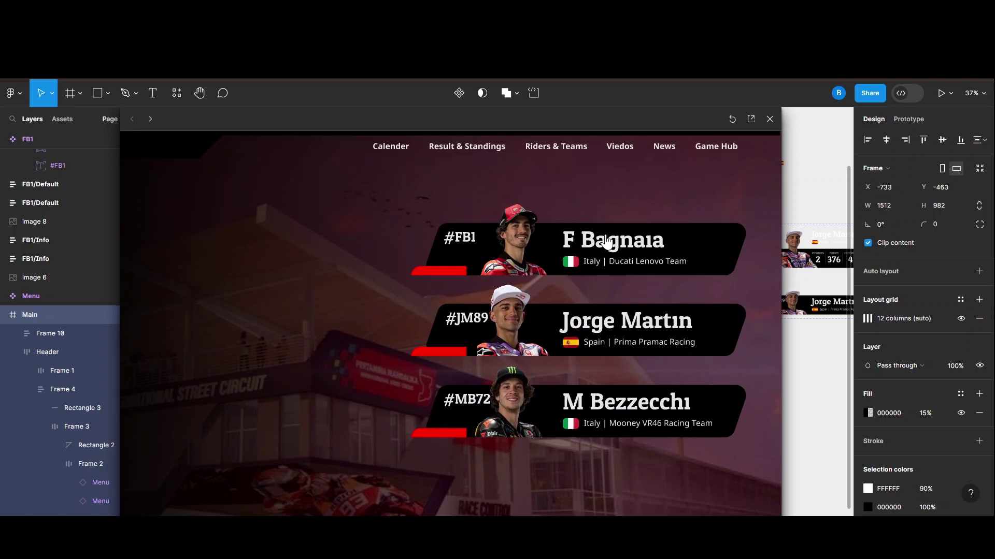
{"action": "mouse_move", "coordinate": [608, 404]}
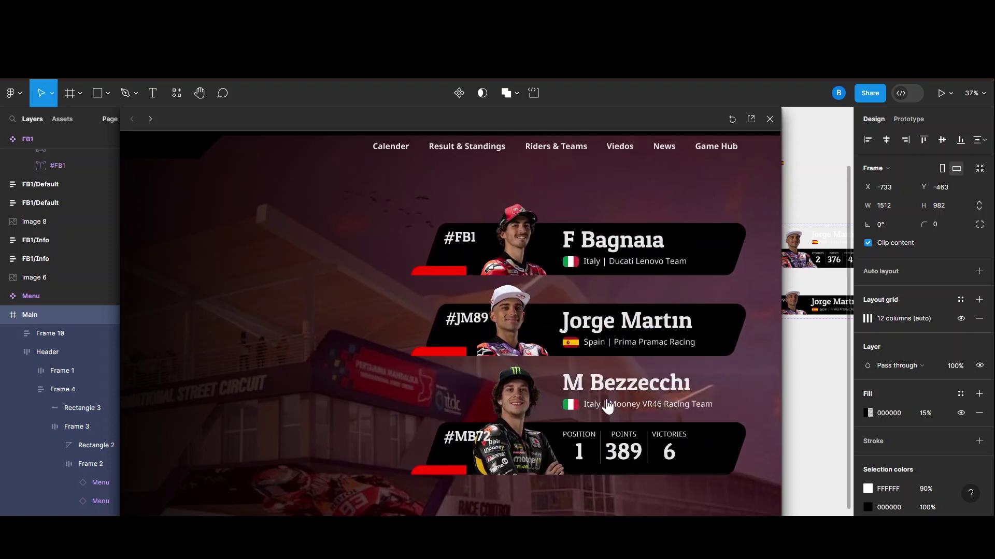
{"action": "left_click", "coordinate": [769, 119]}
Rewrite the rider name on both FB1 cards to Brad Binder
{"action": "left_click", "coordinate": [663, 402]}
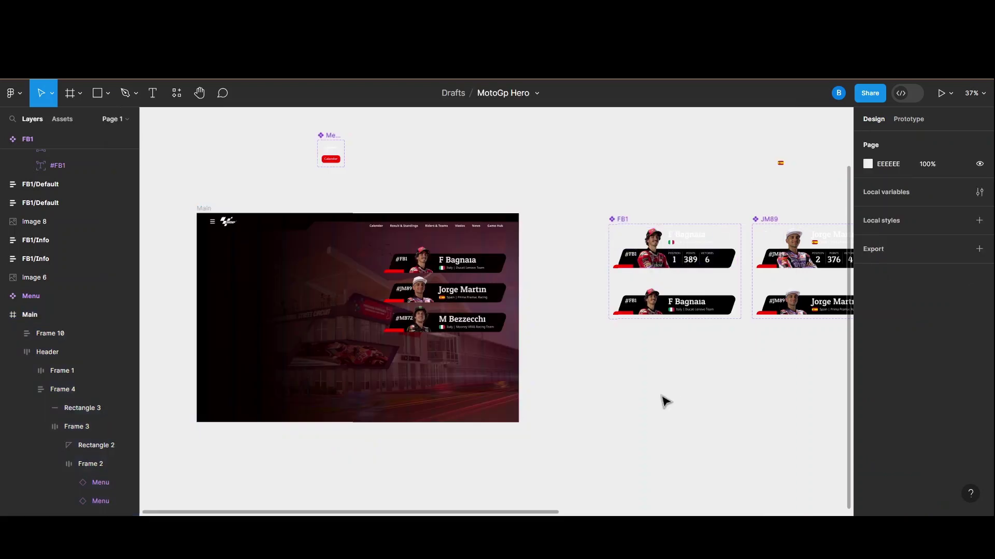
{"action": "scroll", "coordinate": [415, 422], "scroll_direction": "right", "scroll_amount": 10}
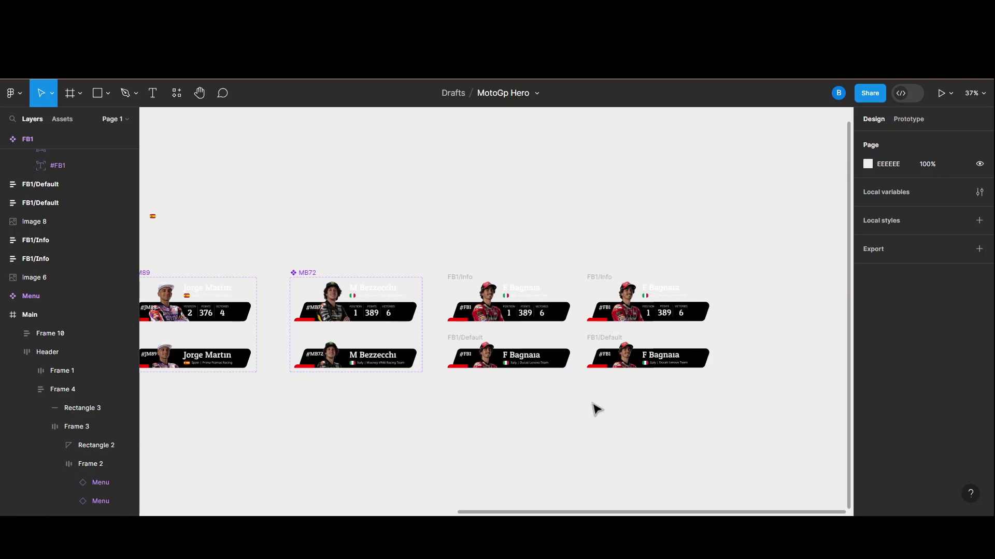
{"action": "scroll", "coordinate": [531, 288], "scroll_direction": "up", "scroll_amount": 5}
{"action": "left_click", "coordinate": [526, 300]}
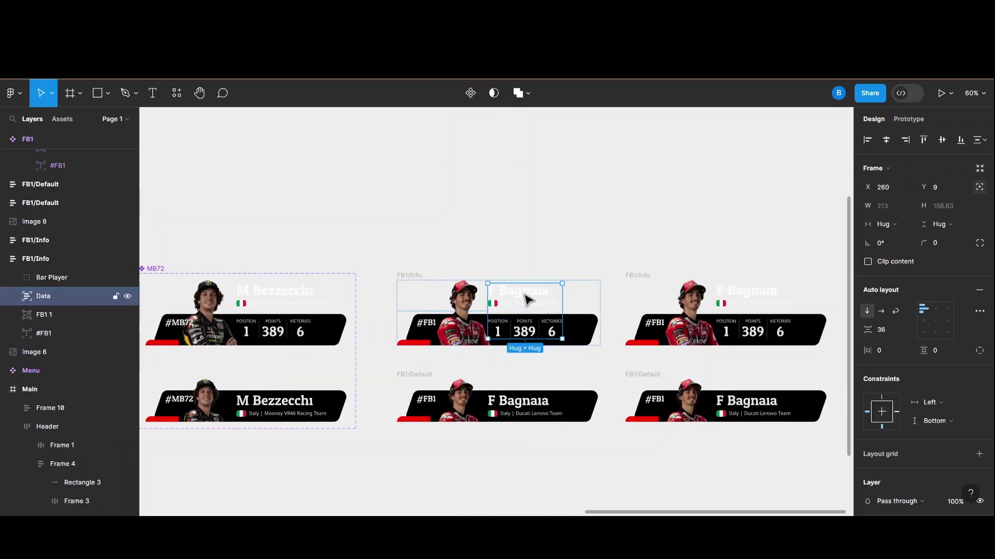
{"action": "double_click", "coordinate": [522, 292]}
{"action": "type", "text": "Brad Binder"}
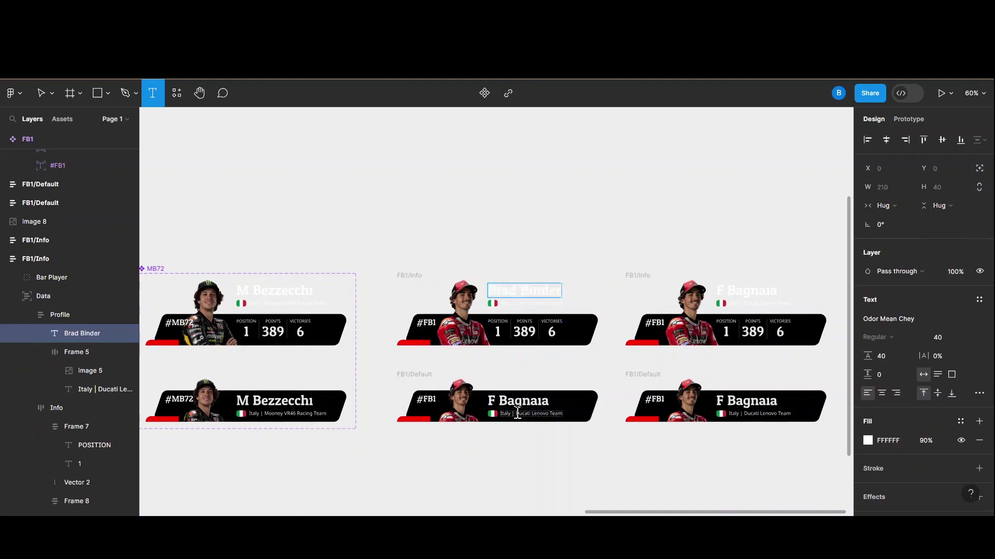
{"action": "left_click", "coordinate": [516, 402]}
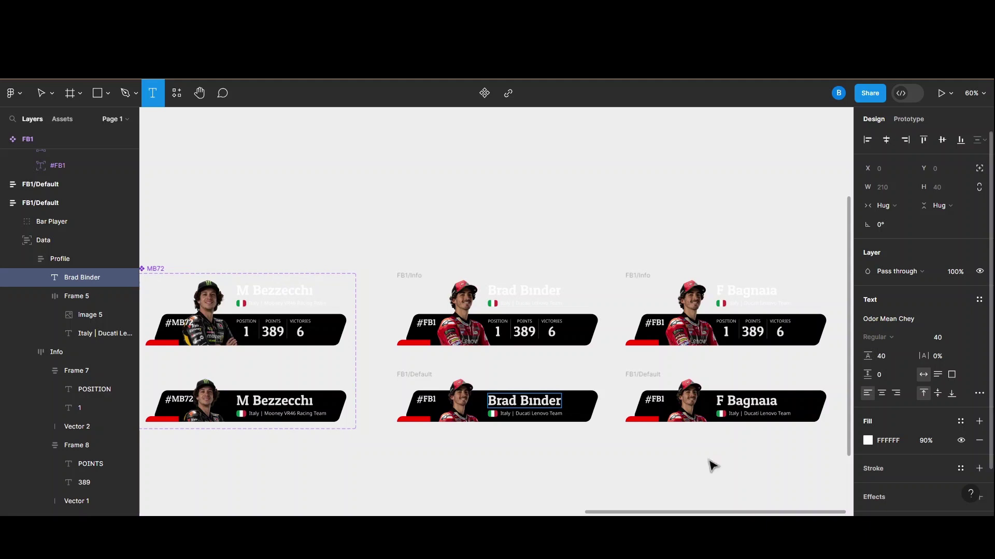
Paste 'South Africa Red Bull KTM Factory Racing' into both cards' subtitles
{"action": "scroll", "coordinate": [528, 314], "scroll_direction": "up", "scroll_amount": 5}
{"action": "double_click", "coordinate": [537, 294]}
{"action": "type", "text": "South AfricaRed Bull KTM Factory Racing"}
{"action": "scroll", "coordinate": [639, 331], "scroll_direction": "down", "scroll_amount": 2}
{"action": "double_click", "coordinate": [568, 459]}
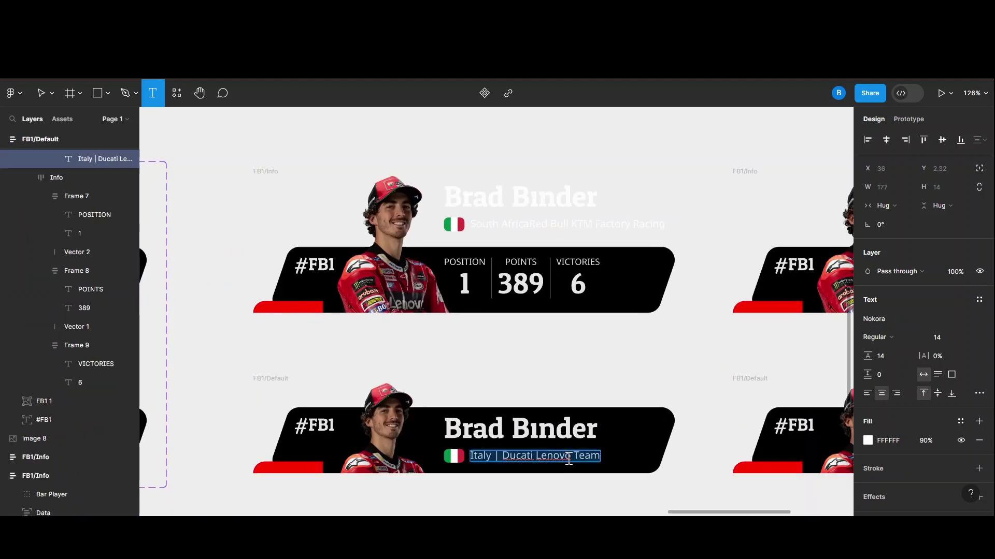
{"action": "type", "text": "South AfricaRed Bull KTM Factory Racing"}
{"action": "key", "text": "ctrl+a"}
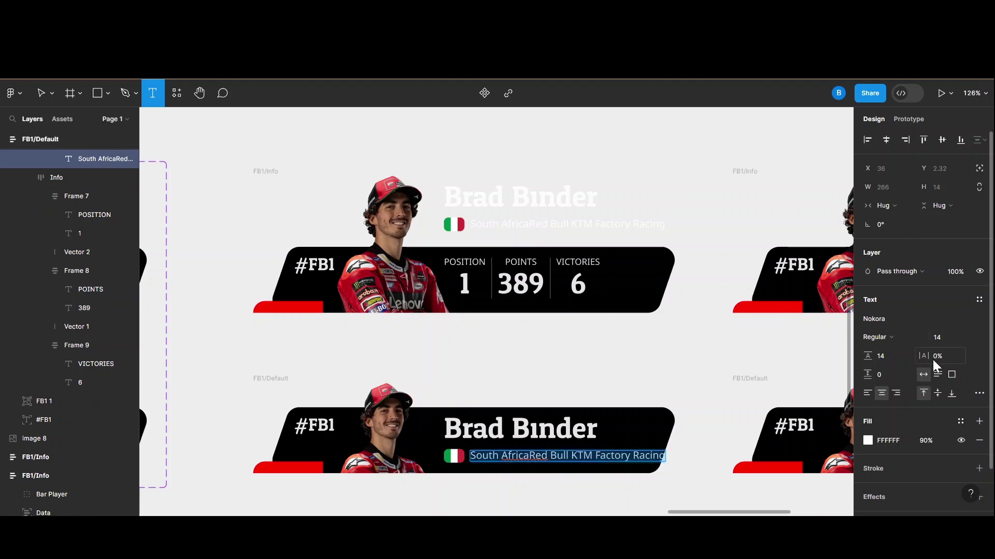
Set the letter spacing of both subtitles to -4%
{"action": "left_click_drag", "start_coordinate": [926, 358], "coordinate": [922, 358]}
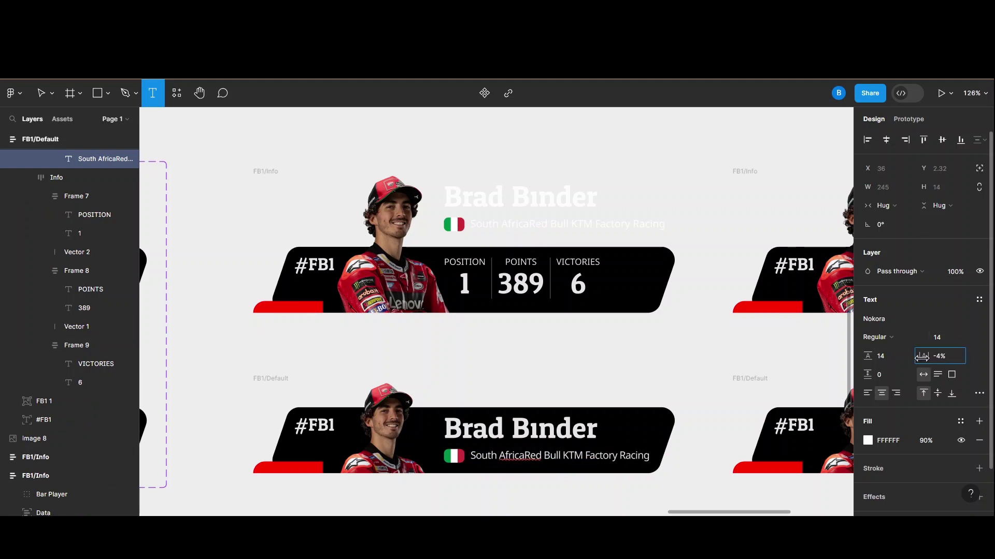
{"action": "double_click", "coordinate": [647, 224]}
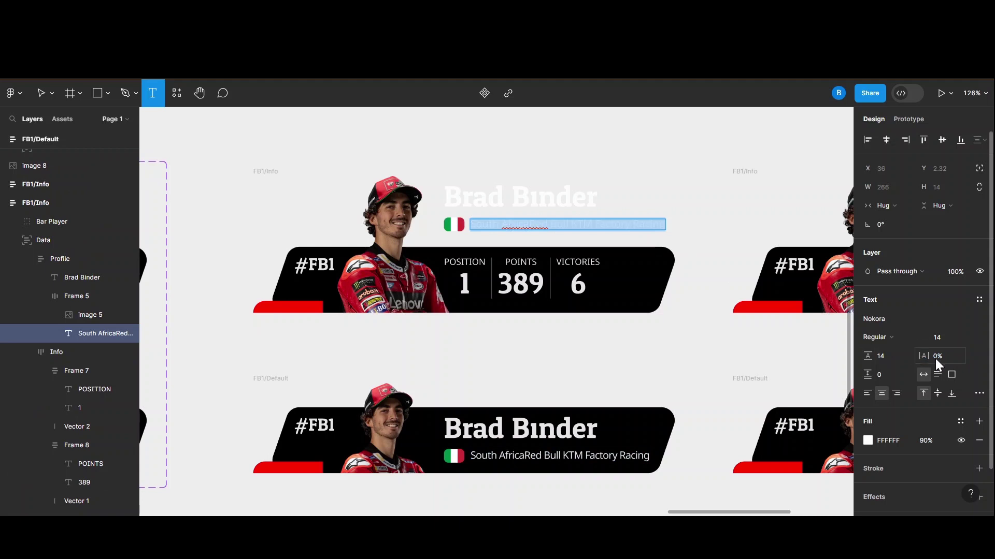
{"action": "double_click", "coordinate": [640, 456]}
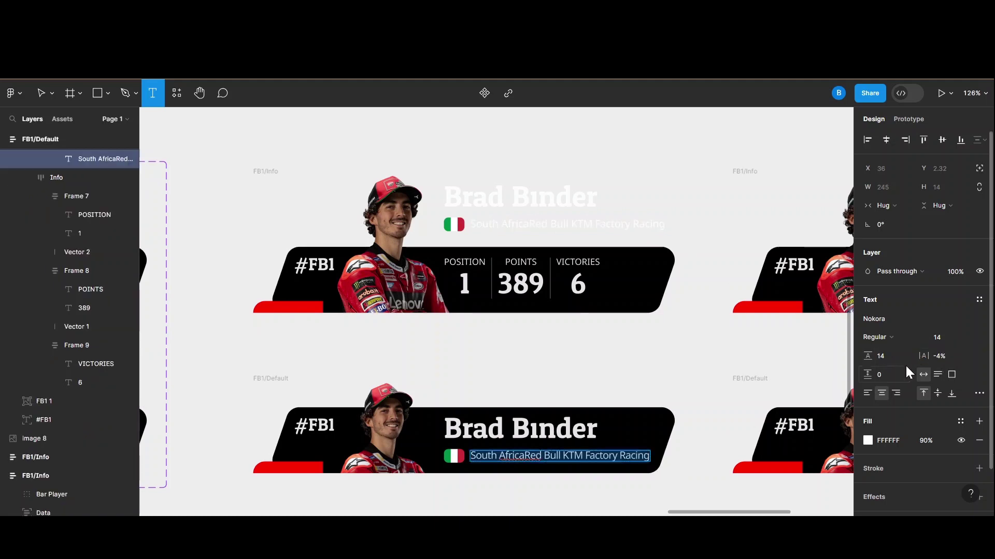
{"action": "left_click", "coordinate": [926, 359]}
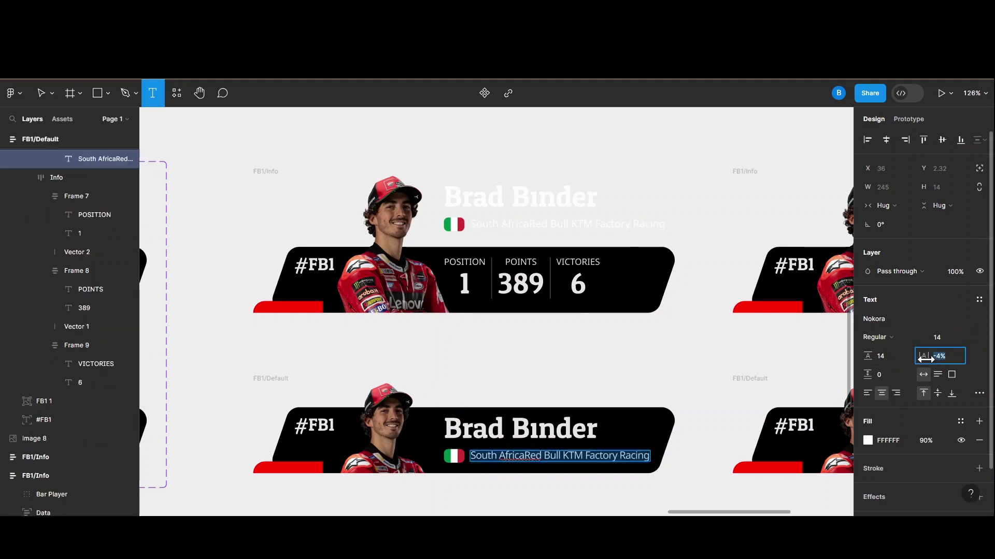
{"action": "double_click", "coordinate": [644, 224]}
{"action": "left_click", "coordinate": [951, 362]}
{"action": "type", "text": "-4"}
{"action": "left_click", "coordinate": [699, 382]}
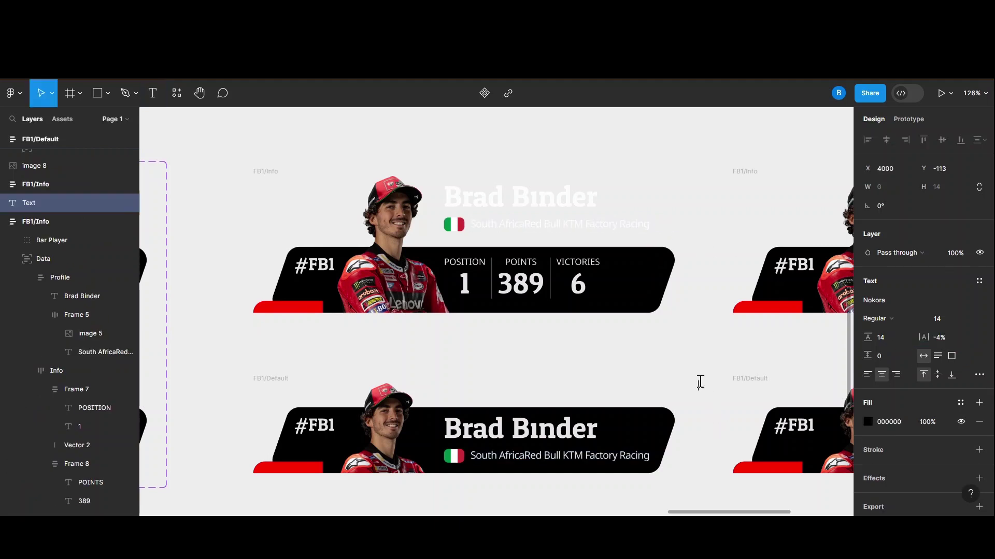
{"action": "left_click", "coordinate": [672, 349]}
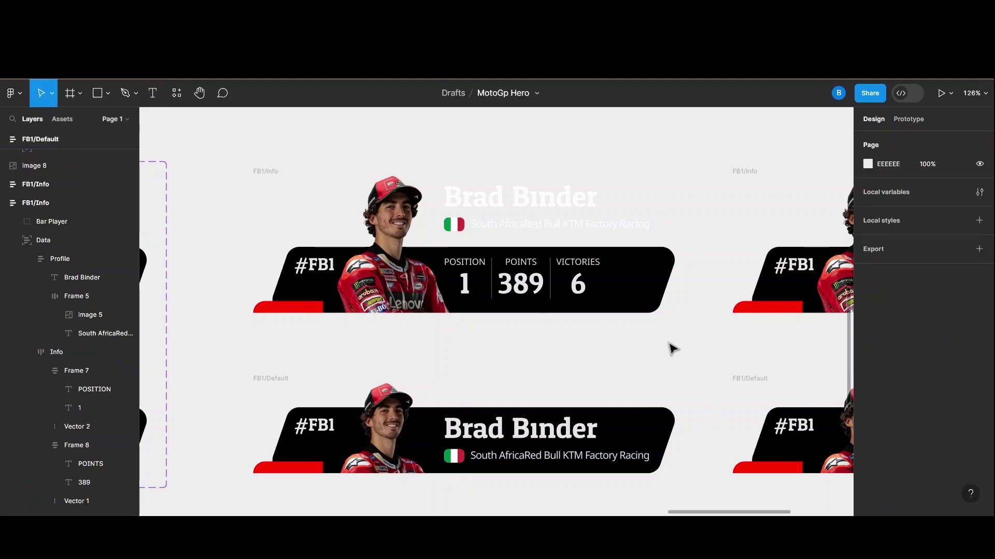
Set the FB1/Default card's stats to 249 points, 01 victories and position 4
{"action": "left_click", "coordinate": [521, 292]}
{"action": "left_click", "coordinate": [278, 388]}
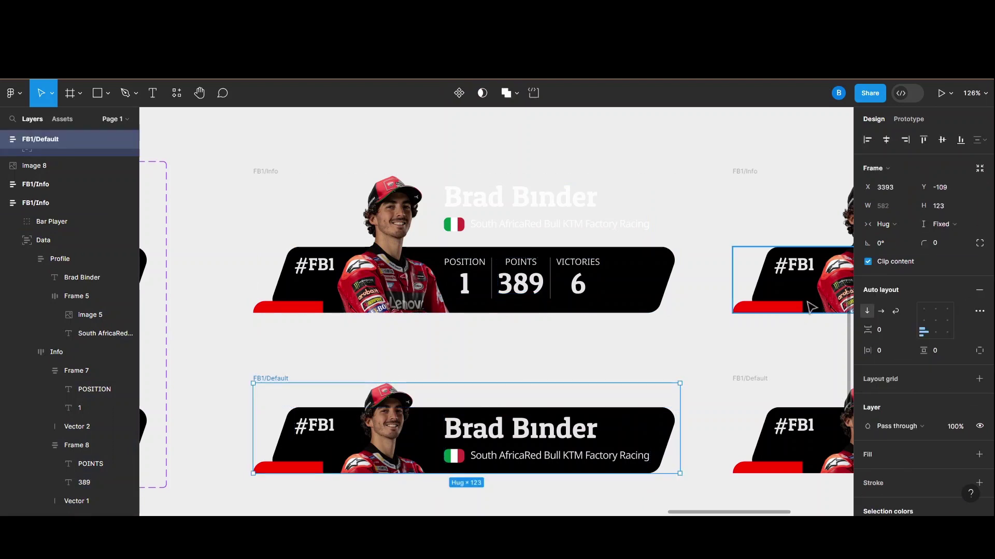
{"action": "scroll", "coordinate": [683, 381], "scroll_direction": "down", "scroll_amount": 3}
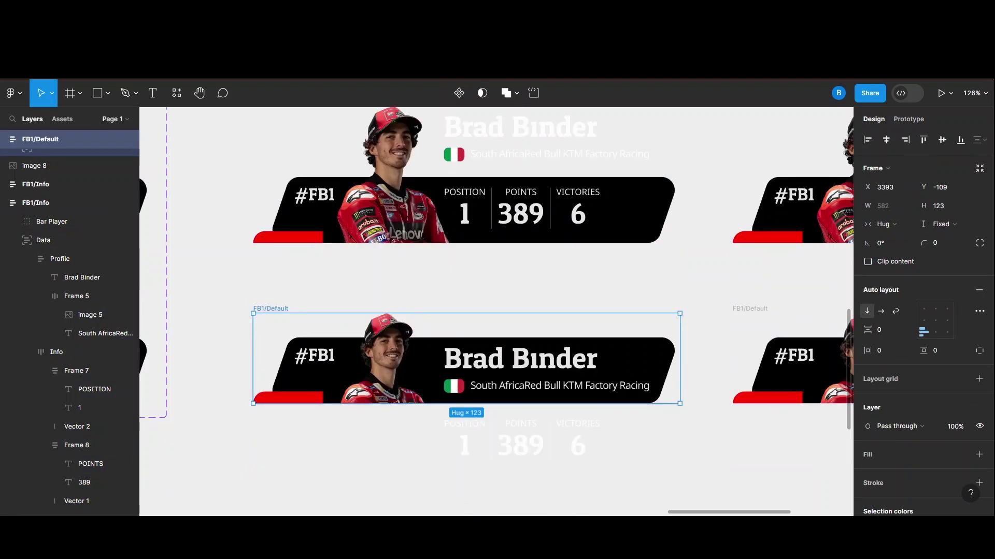
{"action": "left_click", "coordinate": [523, 451], "text": "ctrl"}
{"action": "double_click", "coordinate": [522, 448]}
{"action": "type", "text": "249"}
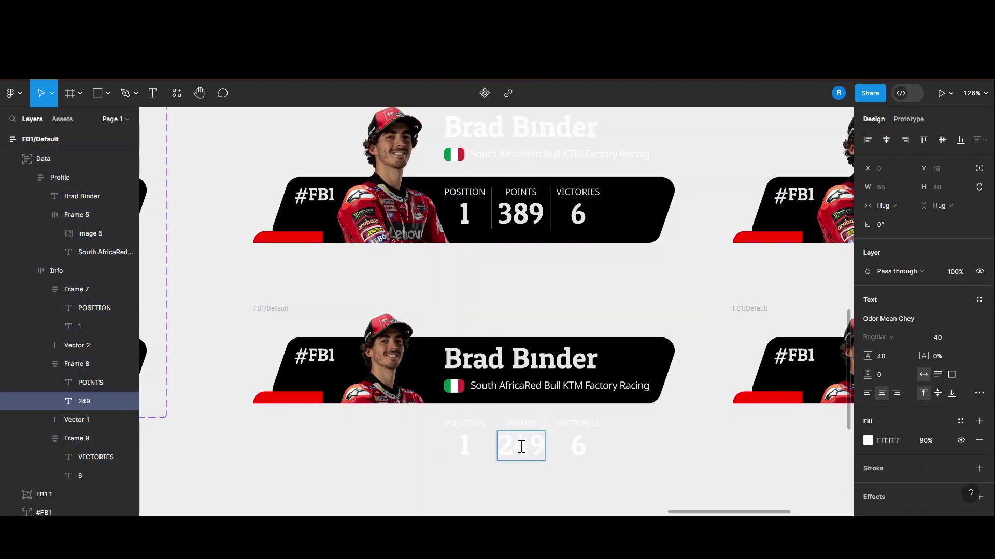
{"action": "double_click", "coordinate": [585, 449]}
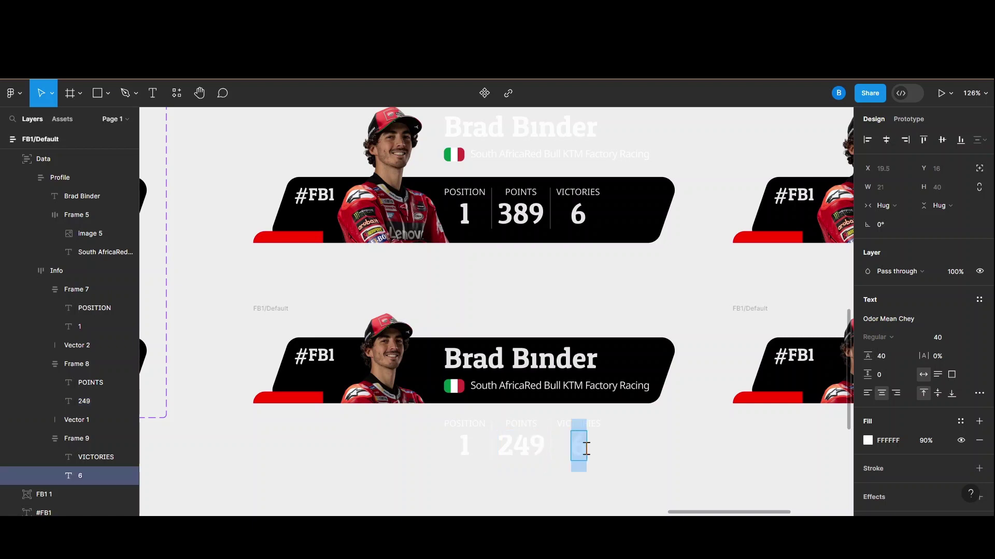
{"action": "type", "text": "0"}
{"action": "type", "text": "1"}
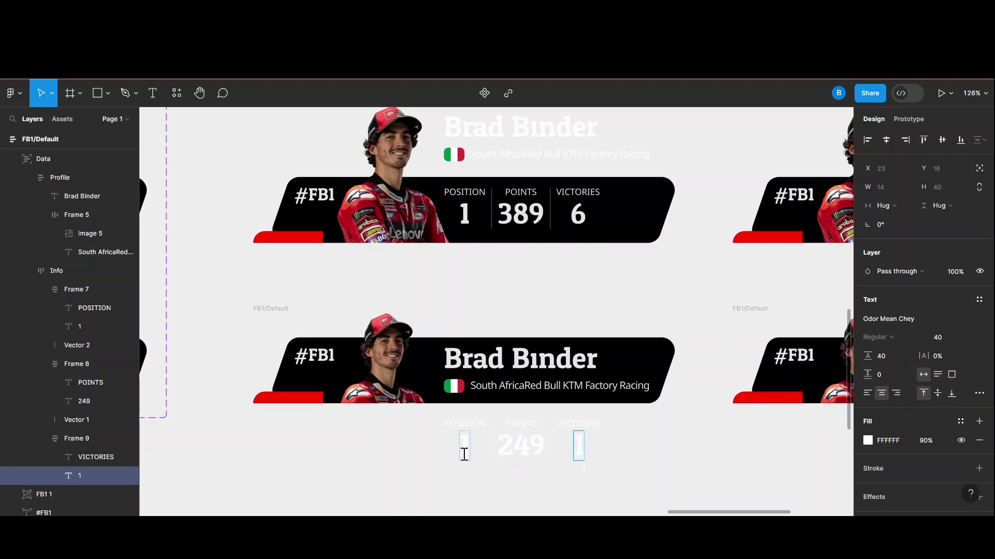
{"action": "double_click", "coordinate": [464, 454]}
{"action": "type", "text": "4"}
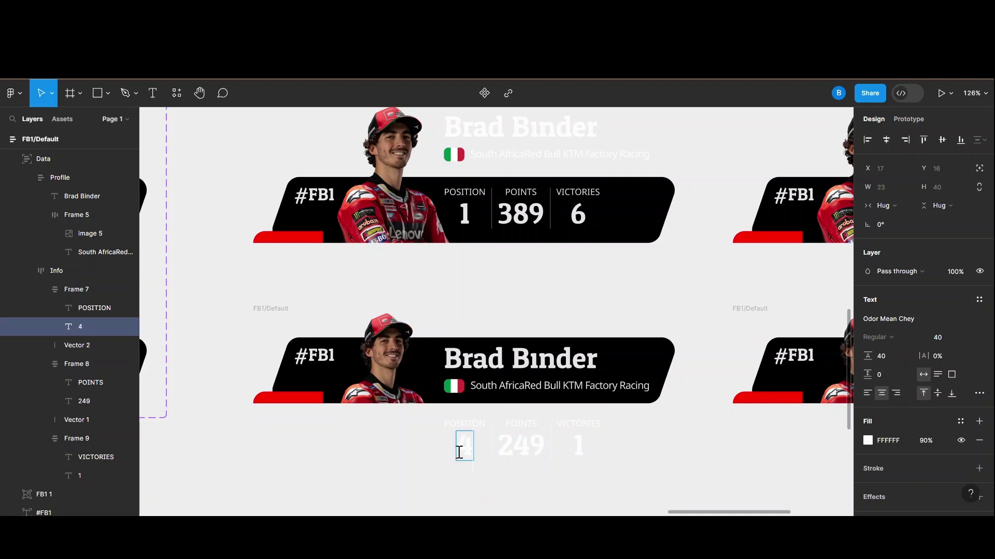
Set the FB1/Info card's stats to position 4, 1 victory and 249 points
{"action": "double_click", "coordinate": [463, 218]}
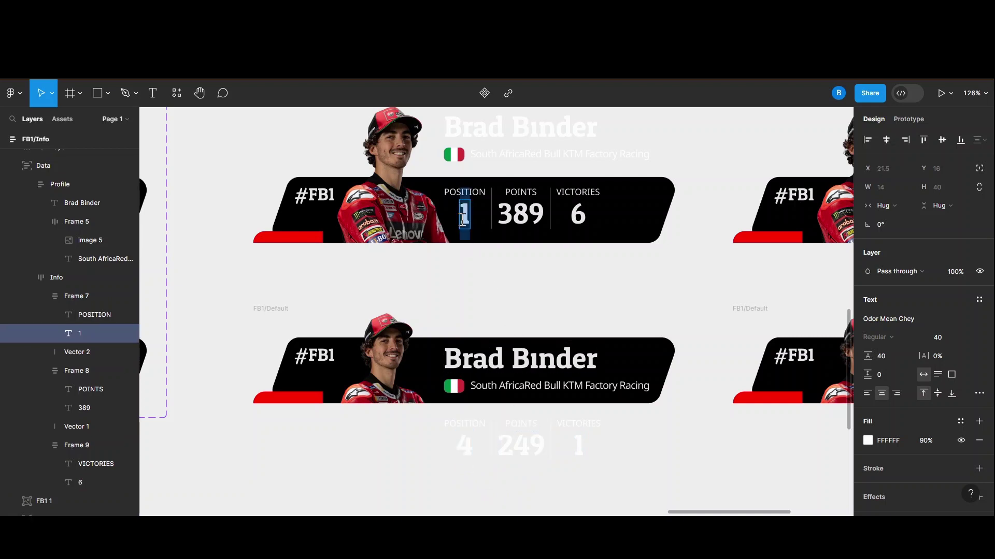
{"action": "type", "text": "4"}
{"action": "double_click", "coordinate": [586, 216]}
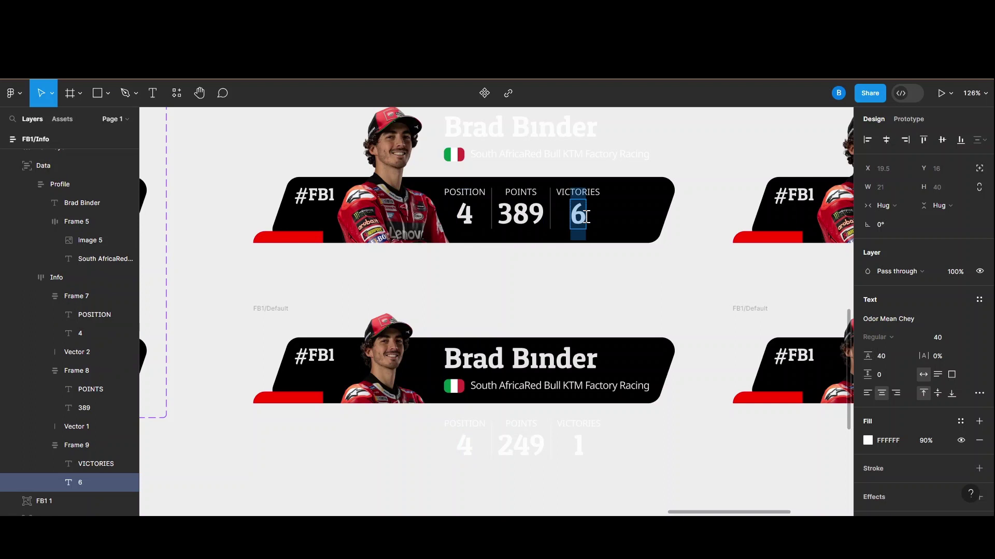
{"action": "type", "text": "0"}
{"action": "double_click", "coordinate": [581, 216]}
{"action": "type", "text": "1"}
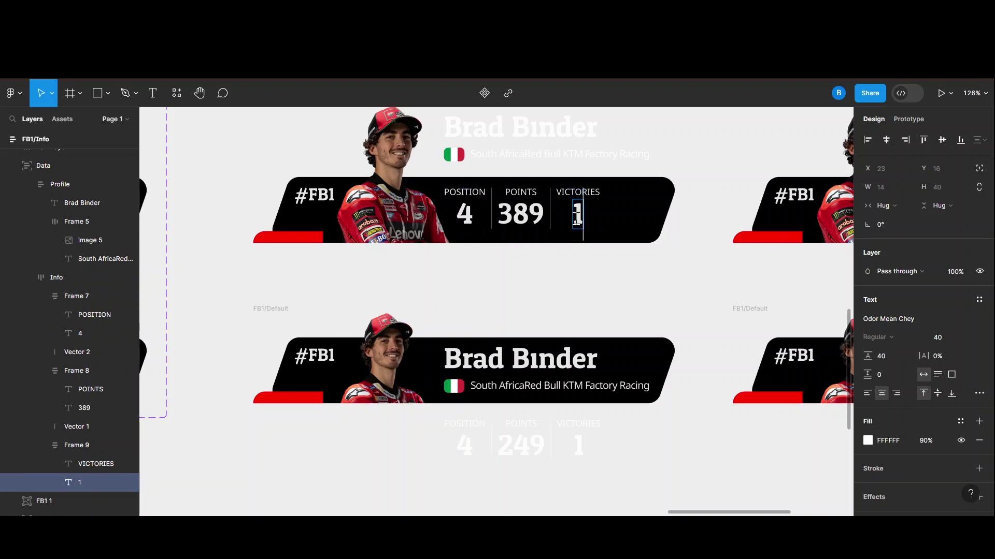
{"action": "double_click", "coordinate": [513, 215]}
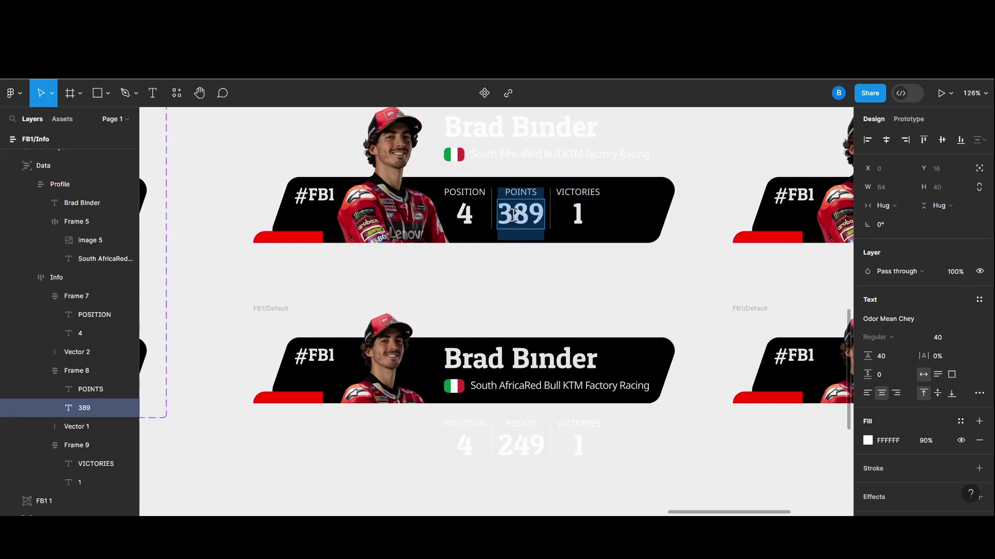
{"action": "type", "text": "249"}
{"action": "left_click", "coordinate": [692, 303]}
{"action": "scroll", "coordinate": [650, 315], "scroll_direction": "down", "scroll_amount": 3, "text": "ctrl"}
{"action": "left_click", "coordinate": [450, 197]}
Swap both FB1 card portraits to the Brad Binder photo, nudging the crop to fit
{"action": "left_click", "coordinate": [868, 394]}
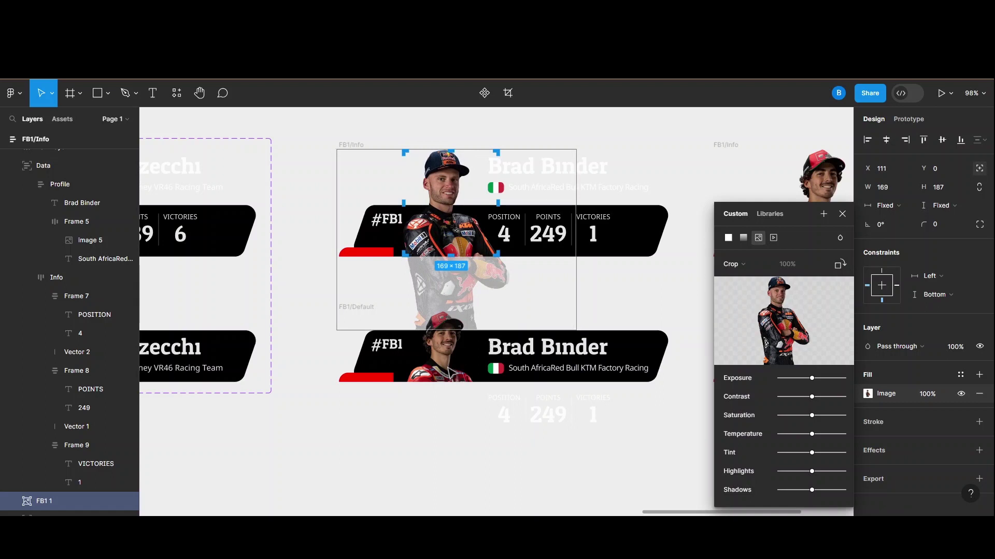
{"action": "key", "text": "Return"}
{"action": "left_click", "coordinate": [446, 347]}
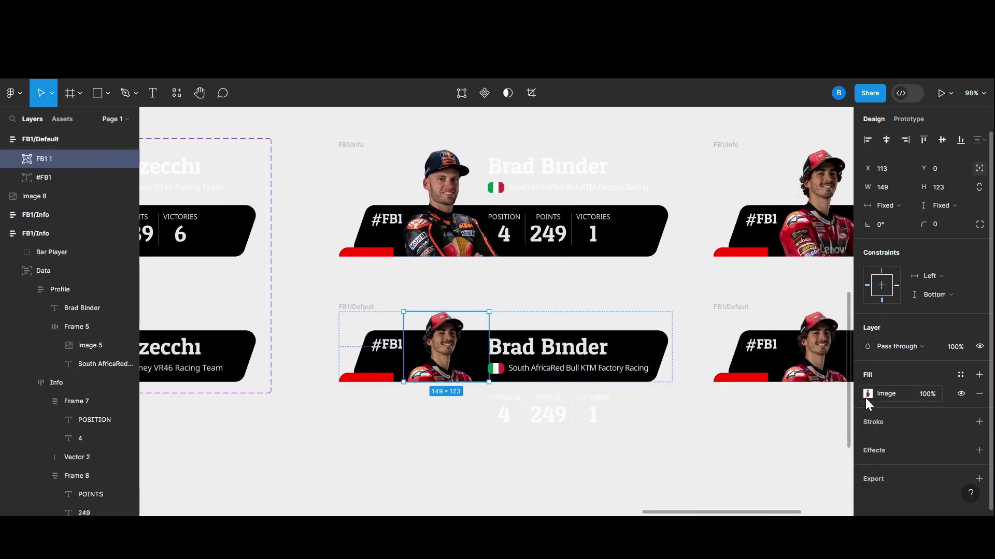
{"action": "left_click", "coordinate": [867, 393]}
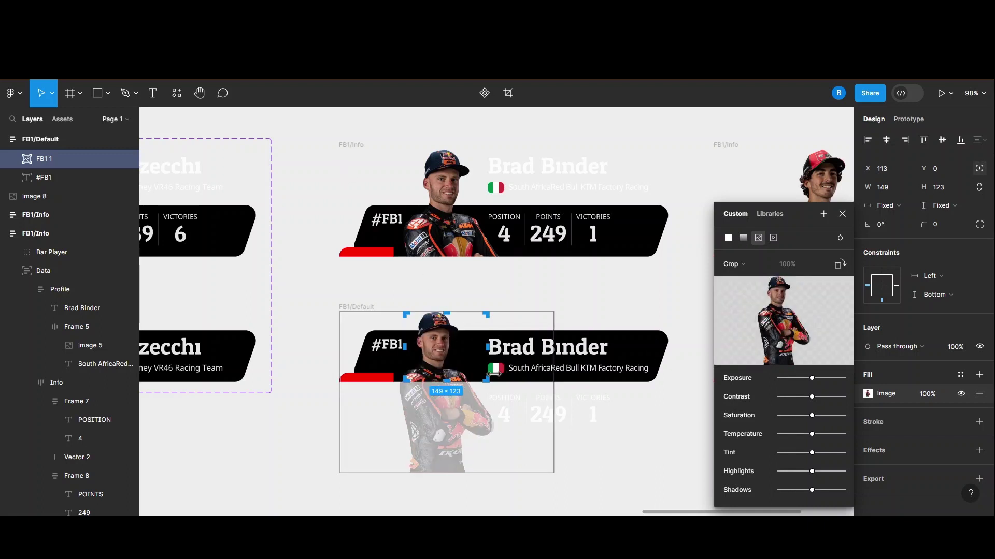
{"action": "key", "text": "Right"}
{"action": "key", "text": "Right"}
{"action": "key", "text": "Right"}
{"action": "key", "text": "Right"}
{"action": "key", "text": "Right"}
{"action": "key", "text": "Right"}
{"action": "key", "text": "Right"}
{"action": "key", "text": "Right"}
{"action": "key", "text": "Right"}
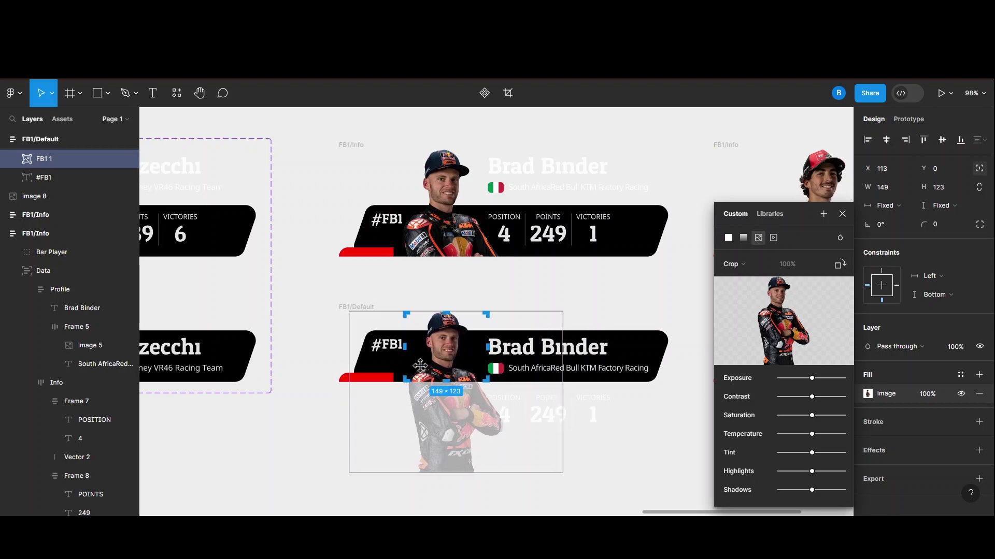
{"action": "left_click", "coordinate": [395, 224]}
Change the number tag on the top and bottom left-hand cards from #FB1 to #BB33
{"action": "left_click", "coordinate": [386, 215]}
{"action": "double_click", "coordinate": [387, 215]}
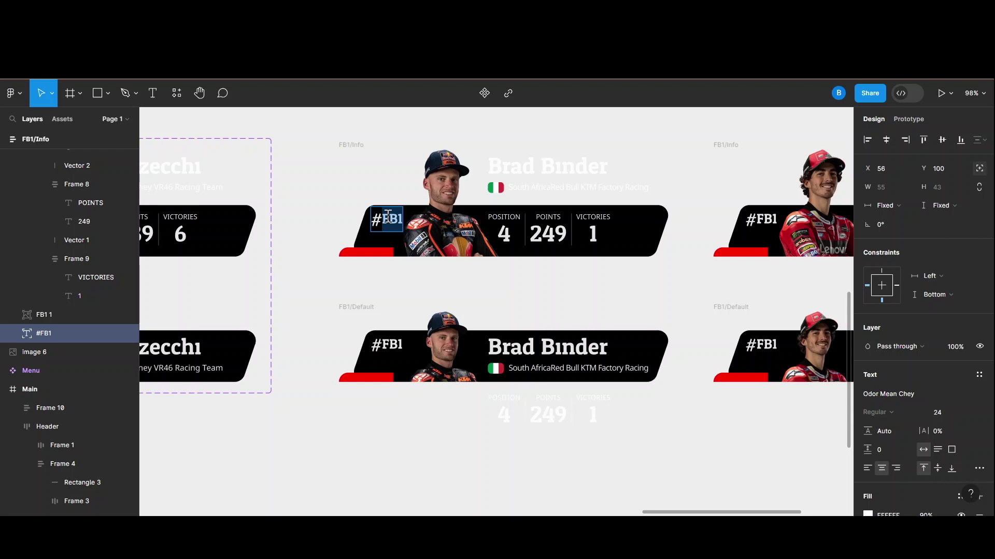
{"action": "type", "text": "BB"}
{"action": "key", "text": "ctrl+z"}
{"action": "left_click", "coordinate": [394, 353]}
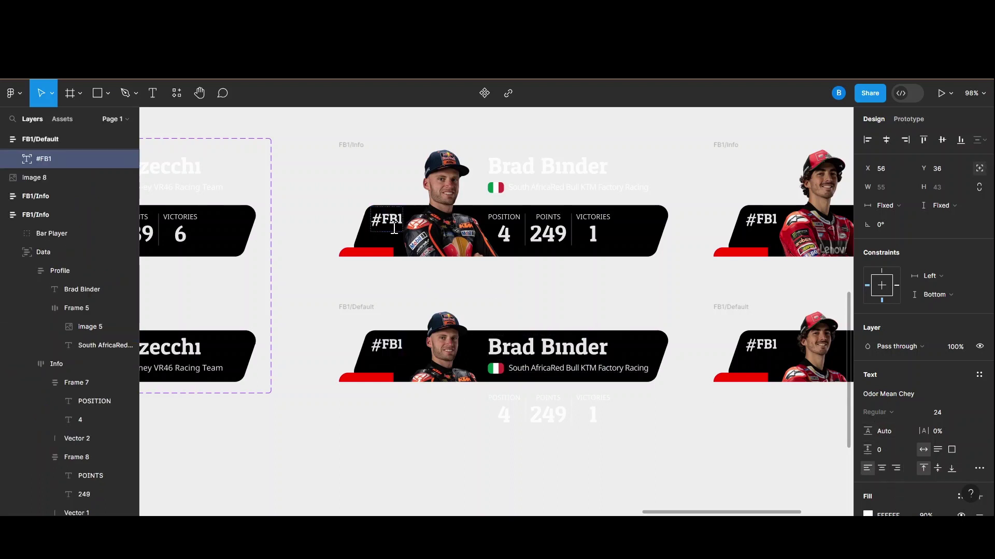
{"action": "double_click", "coordinate": [394, 220]}
{"action": "type", "text": "bb"}
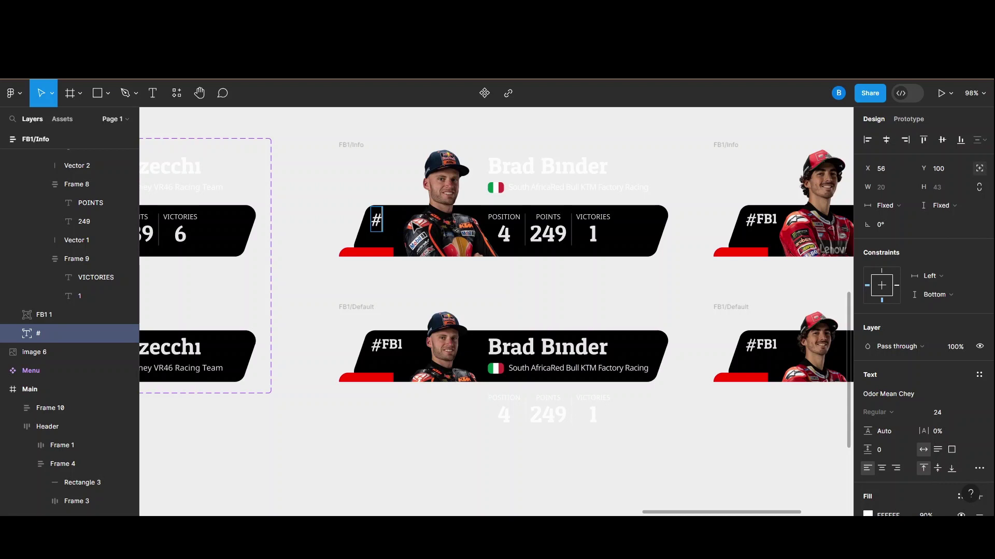
{"action": "type", "text": "BB#"}
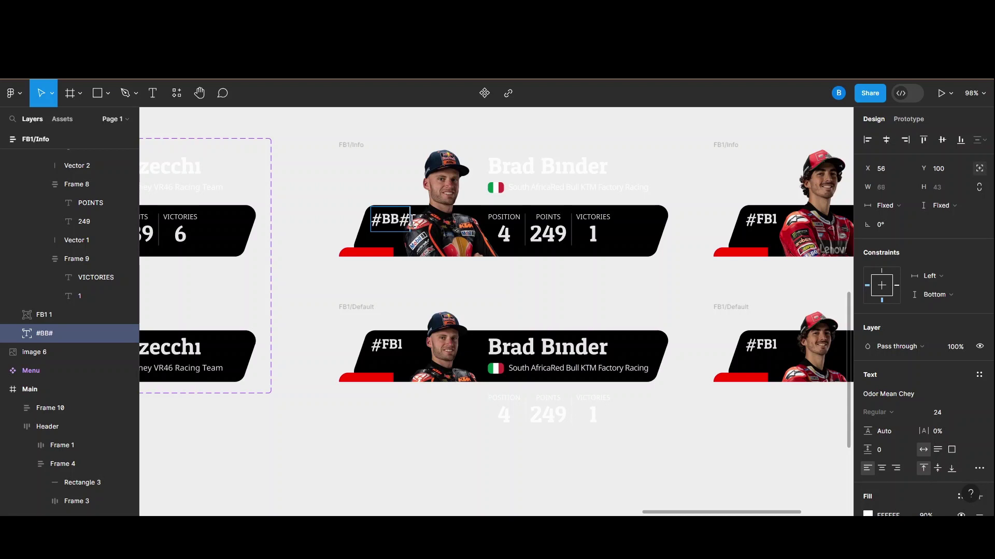
{"action": "key", "text": "BackSpace"}
{"action": "type", "text": "33"}
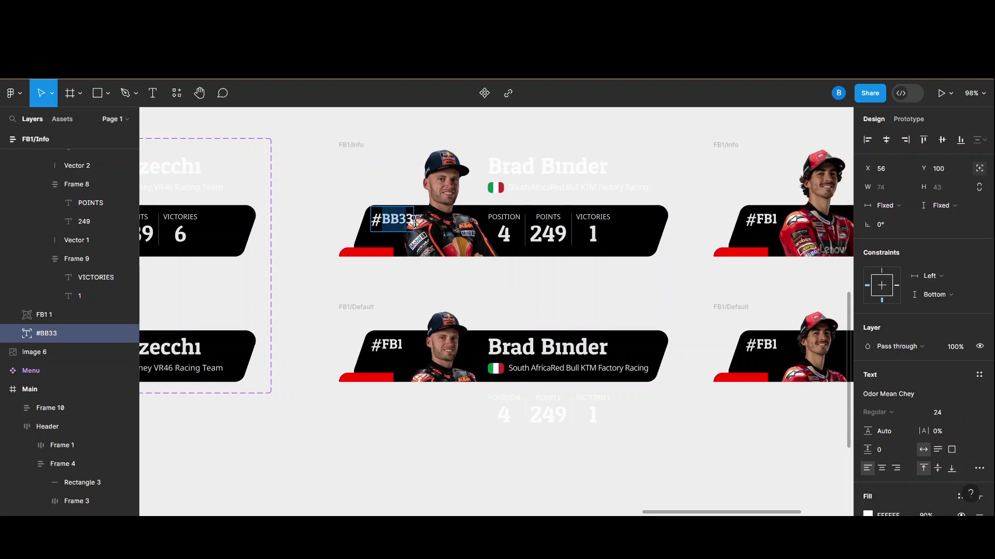
{"action": "double_click", "coordinate": [392, 345]}
{"action": "type", "text": "#BB33"}
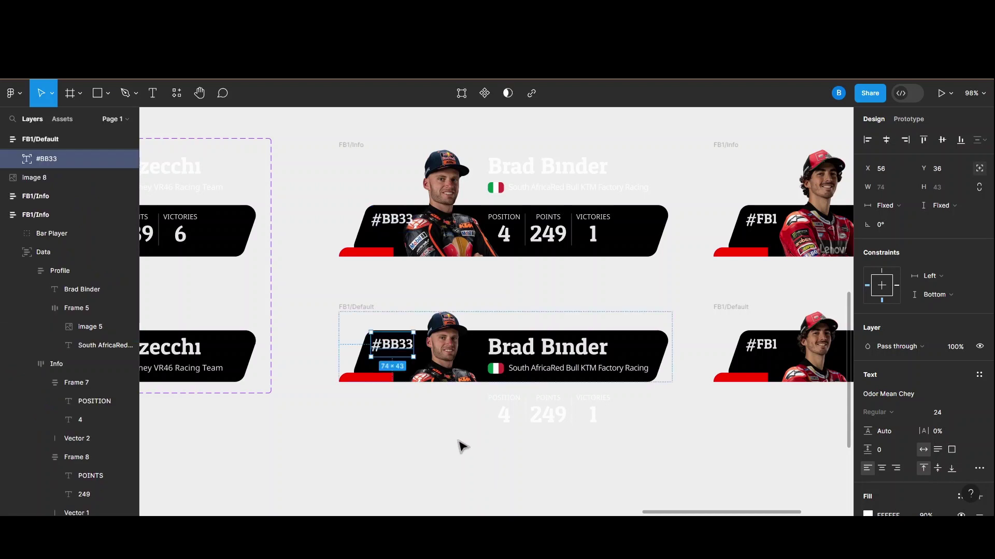
{"action": "left_click", "coordinate": [466, 448]}
Select both left rider card frames, FB1/Info and FB1/Default, together
{"action": "left_click", "coordinate": [354, 309]}
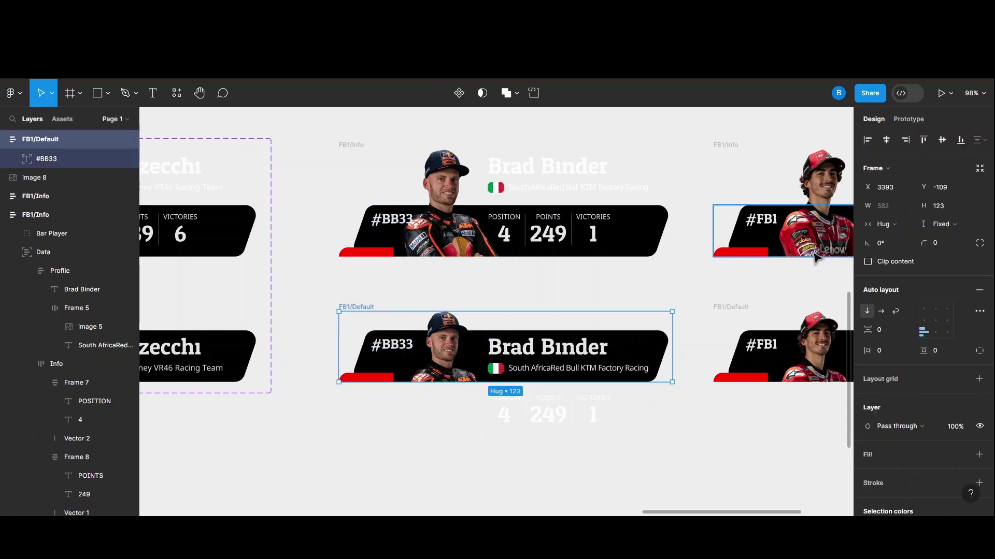
{"action": "left_click", "coordinate": [682, 447]}
{"action": "scroll", "coordinate": [682, 447], "scroll_direction": "right", "scroll_amount": 5}
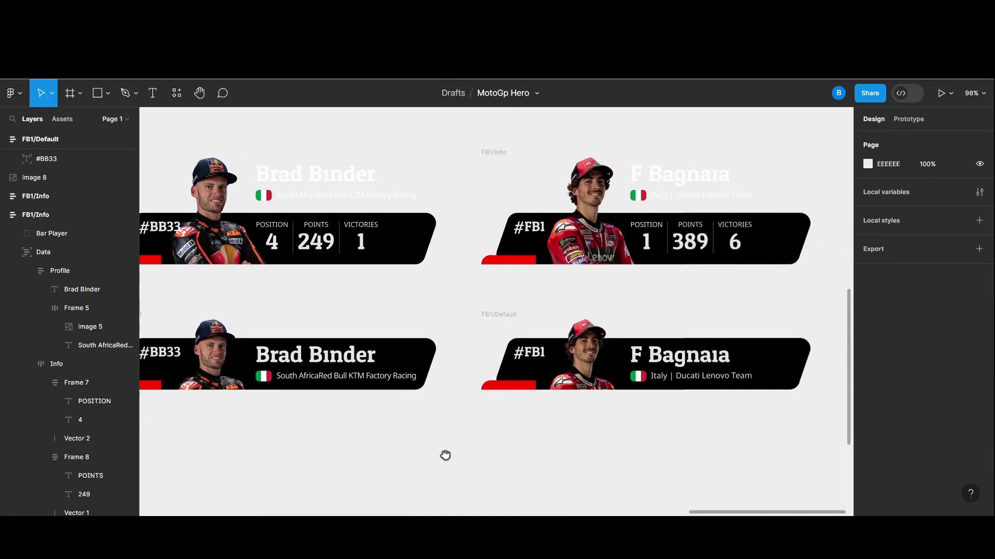
{"action": "scroll", "coordinate": [398, 460], "scroll_direction": "up", "scroll_amount": 2}
{"action": "left_click", "coordinate": [188, 172]}
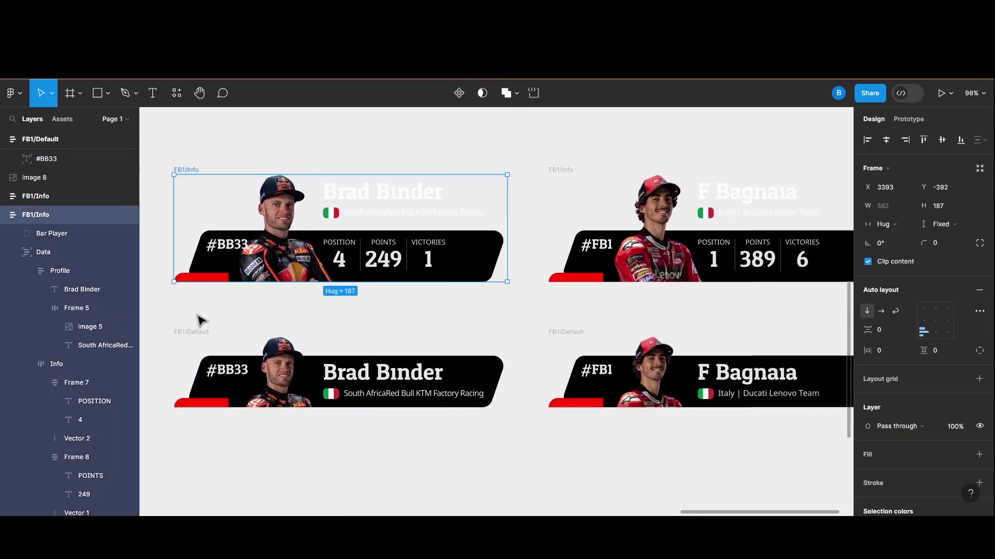
{"action": "left_click", "coordinate": [196, 334], "text": "shift"}
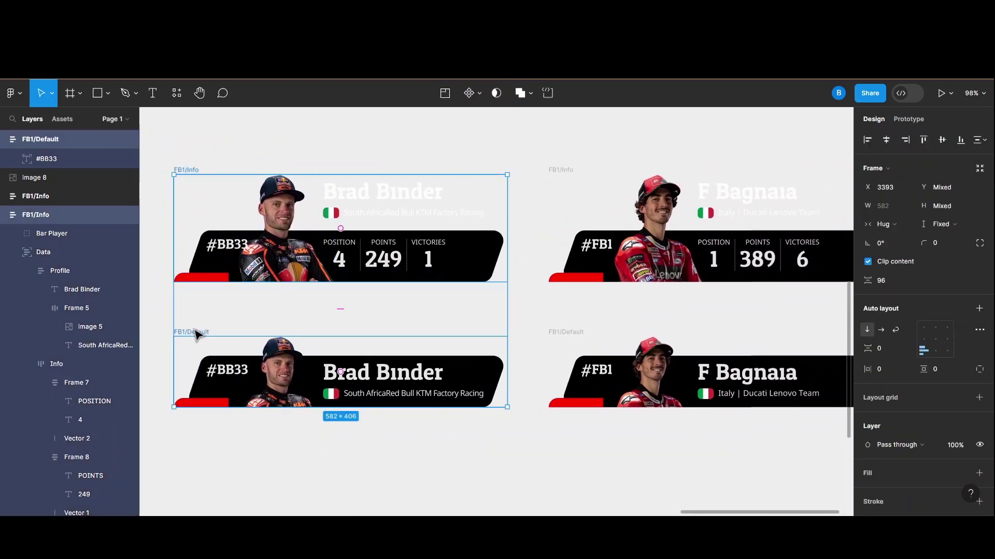
Batch-rename the selected frames by replacing FB1 with BB33
{"action": "key", "text": "ctrl+r"}
{"action": "left_click", "coordinate": [462, 188]}
{"action": "type", "text": "FB1"}
{"action": "left_click", "coordinate": [470, 210]}
{"action": "type", "text": "BB33"}
{"action": "left_click", "coordinate": [592, 302]}
{"action": "key", "text": "Escape"}
{"action": "scroll", "coordinate": [540, 160], "scroll_direction": "right", "scroll_amount": 2}
{"action": "left_click", "coordinate": [494, 178]}
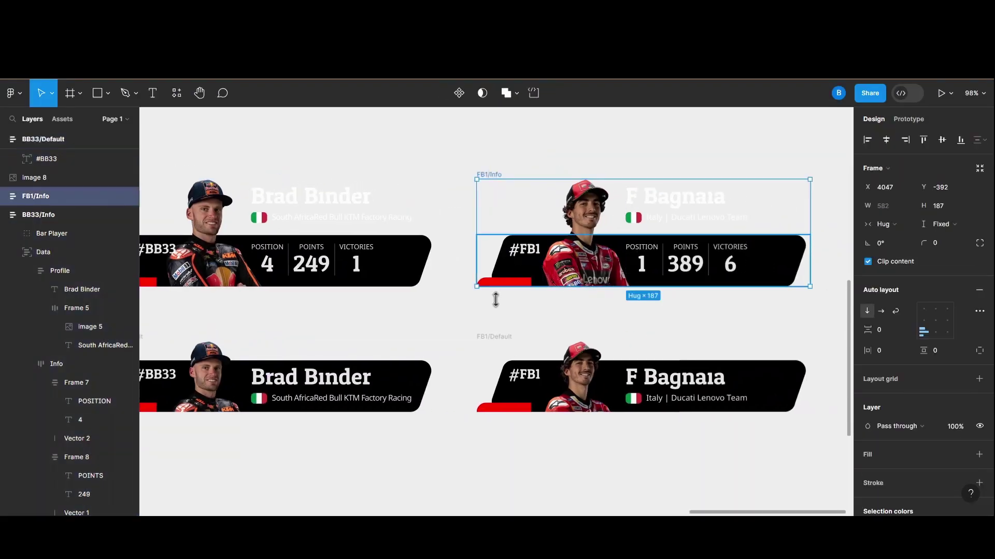
Batch-rename the right-hand FB1/Info and FB1/Default frames, replacing FB1 with AE41
{"action": "left_click", "coordinate": [502, 343], "text": "shift"}
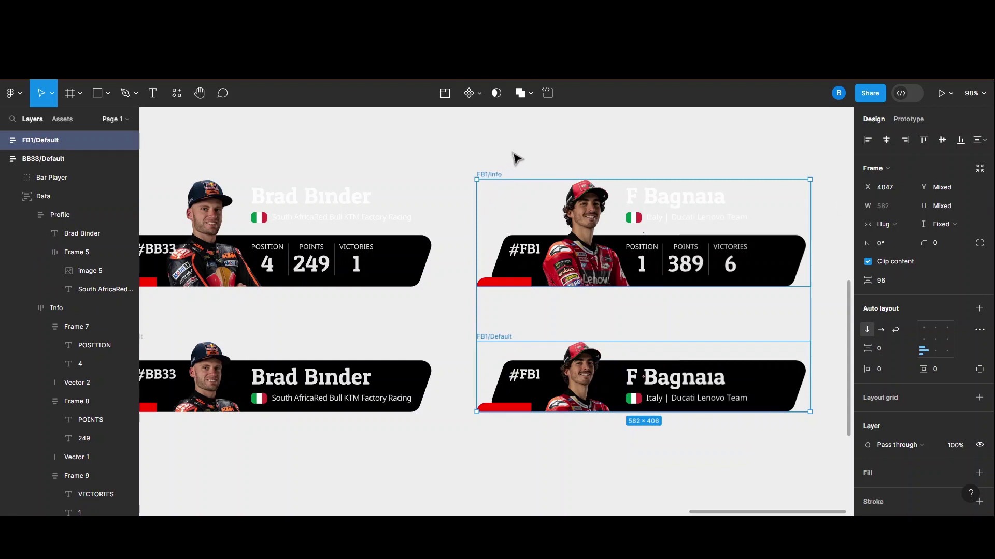
{"action": "left_click", "coordinate": [516, 158]}
{"action": "left_click", "coordinate": [489, 175]}
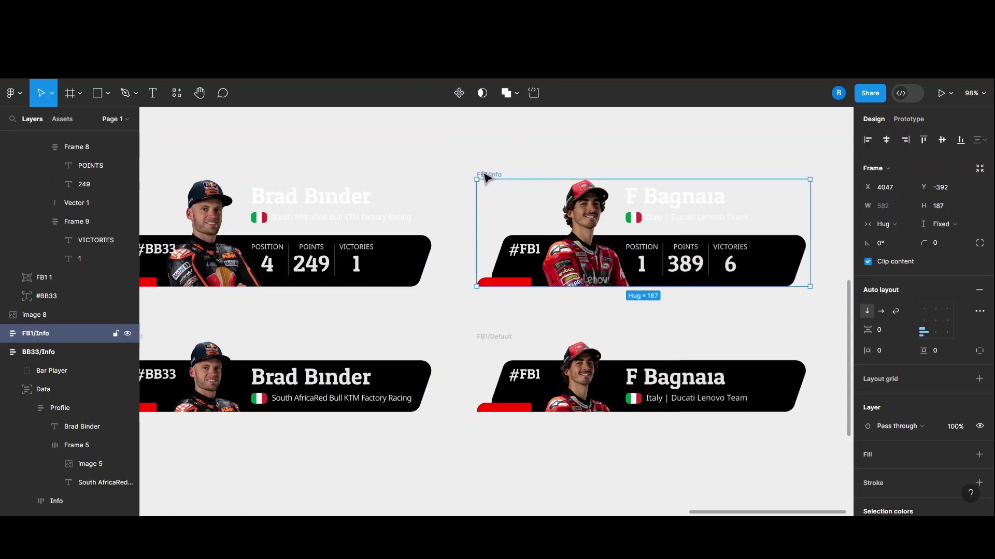
{"action": "left_click", "coordinate": [494, 337], "text": "shift"}
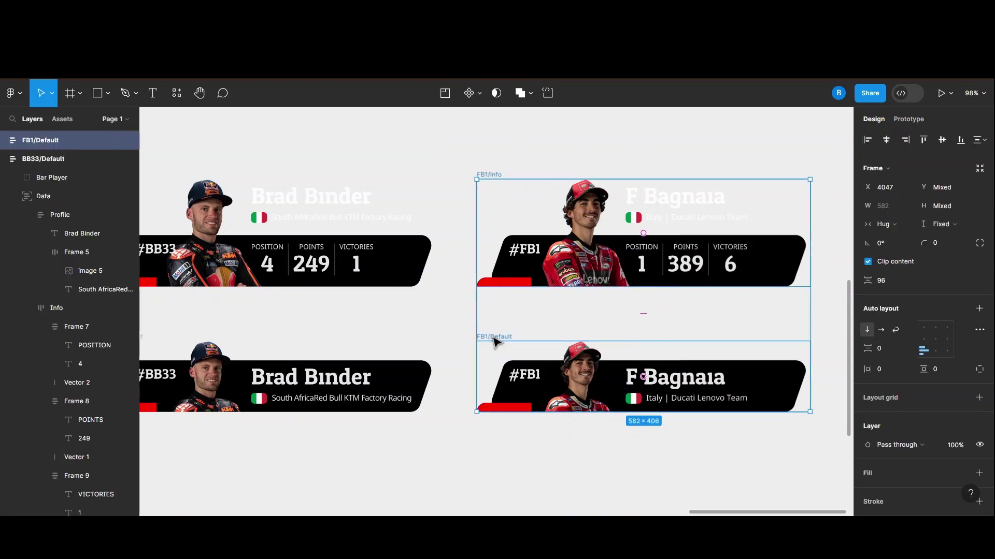
{"action": "key", "text": "ctrl+r"}
{"action": "left_click", "coordinate": [479, 187]}
{"action": "type", "text": "FB1"}
{"action": "left_click", "coordinate": [470, 210]}
{"action": "type", "text": "AE"}
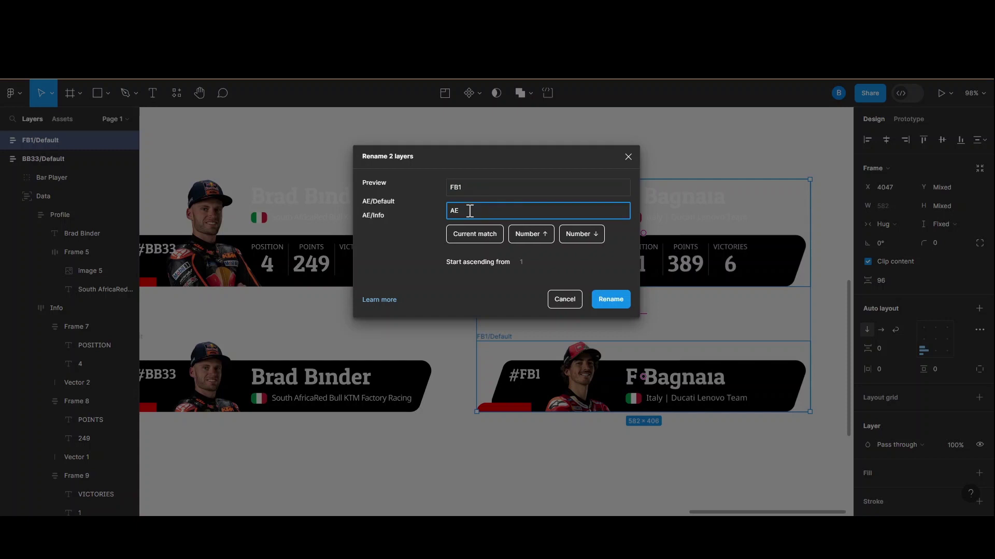
{"action": "type", "text": "41"}
{"action": "key", "text": "Return"}
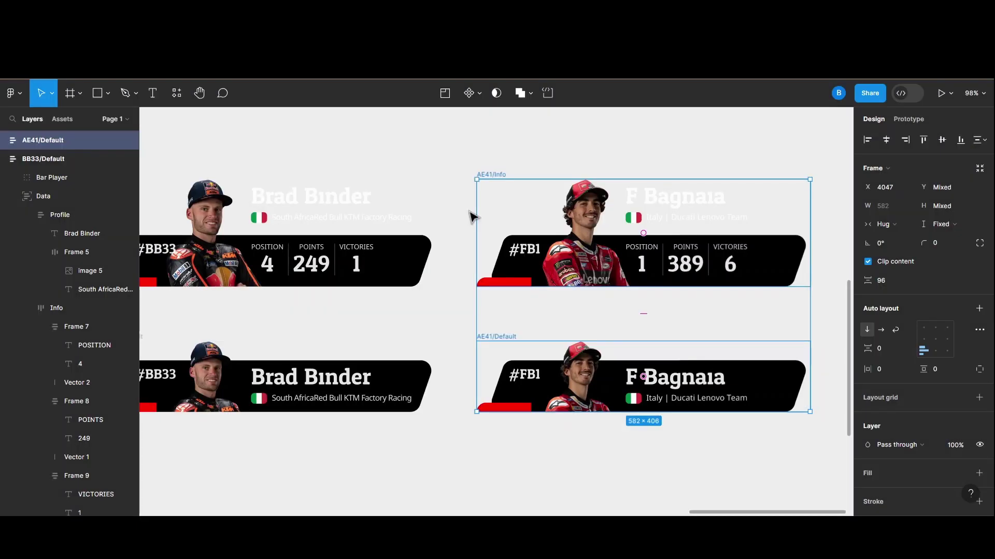
{"action": "left_click", "coordinate": [591, 151]}
{"action": "left_click", "coordinate": [585, 189]}
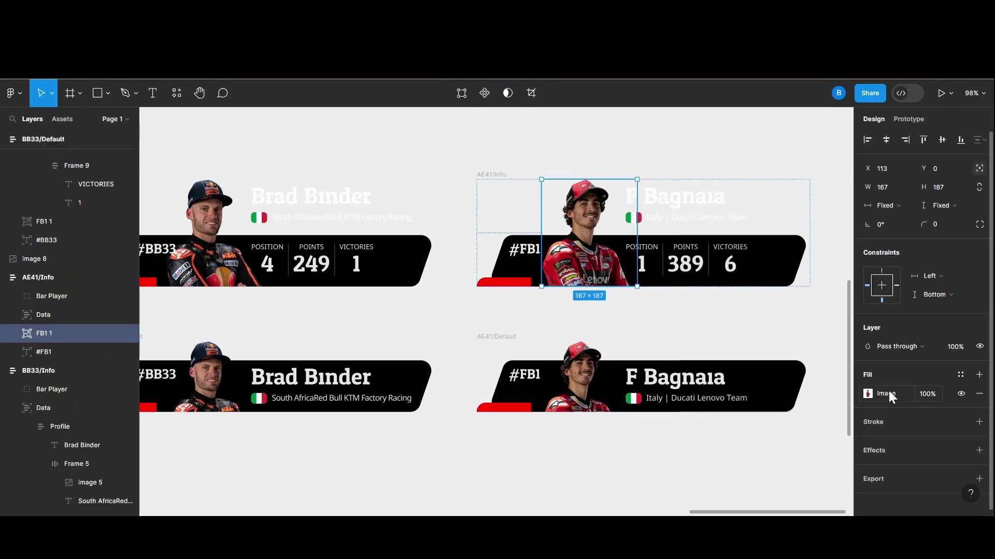
Put the Aprilia rider's portrait in the top AE41 card, widening its crop leftward
{"action": "left_click", "coordinate": [869, 395]}
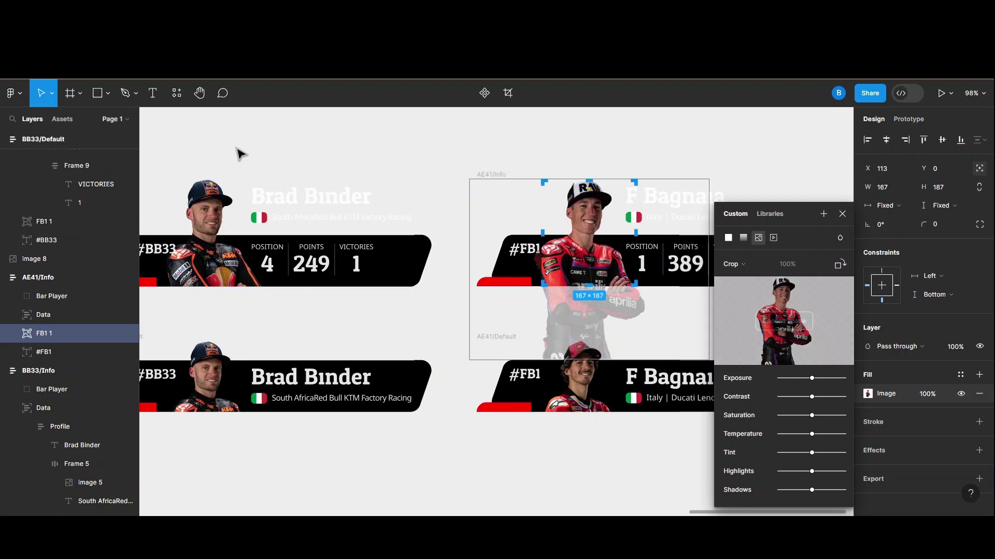
{"action": "left_click_drag", "start_coordinate": [627, 306], "coordinate": [626, 306]}
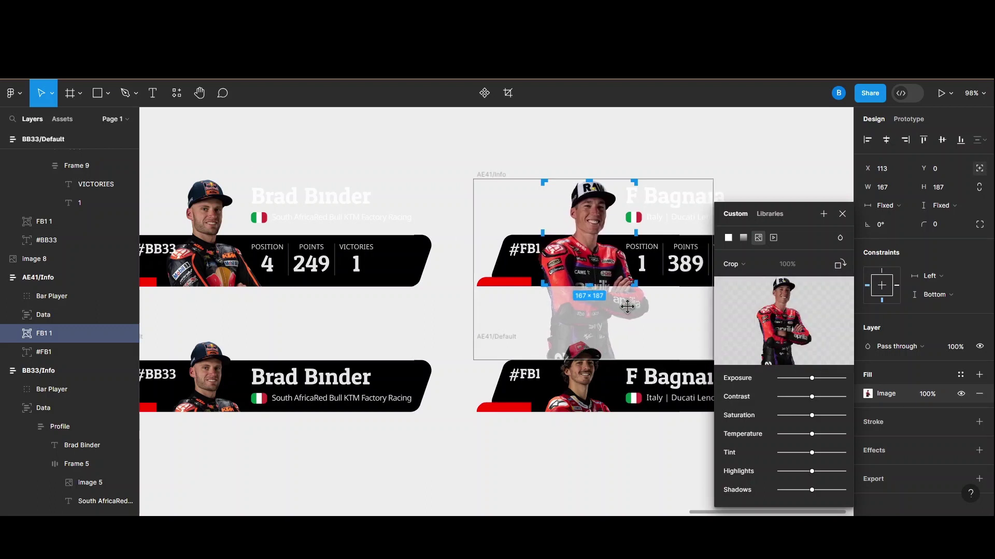
{"action": "left_click_drag", "start_coordinate": [539, 229], "coordinate": [532, 229]}
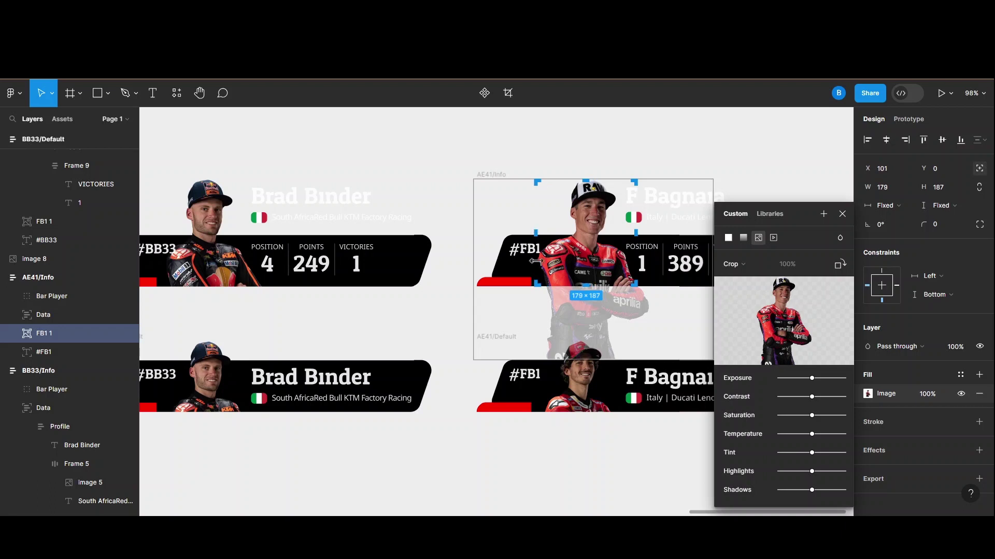
{"action": "key", "text": "Return"}
Put the same portrait in the bottom AE41 card, nudged right within its frame
{"action": "left_click", "coordinate": [609, 387]}
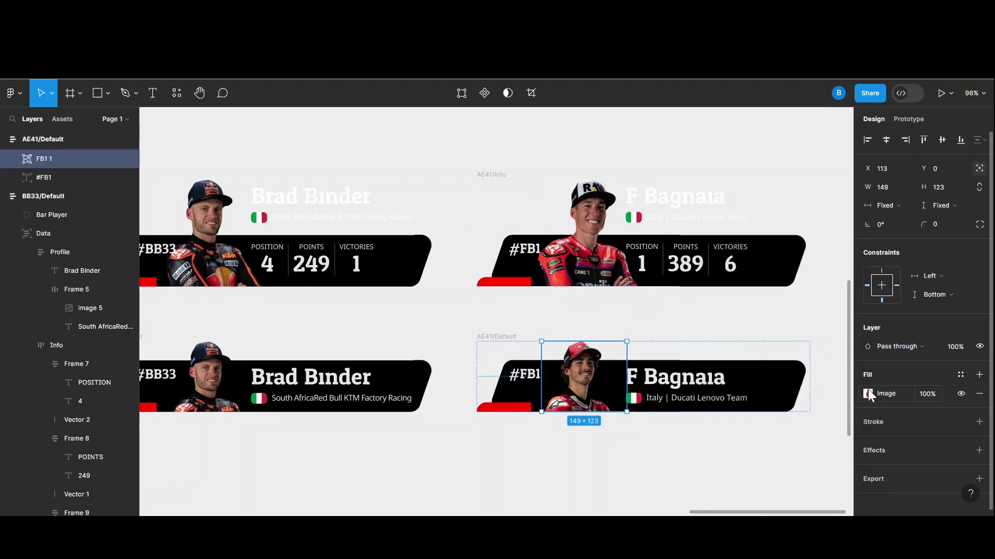
{"action": "left_click", "coordinate": [868, 394]}
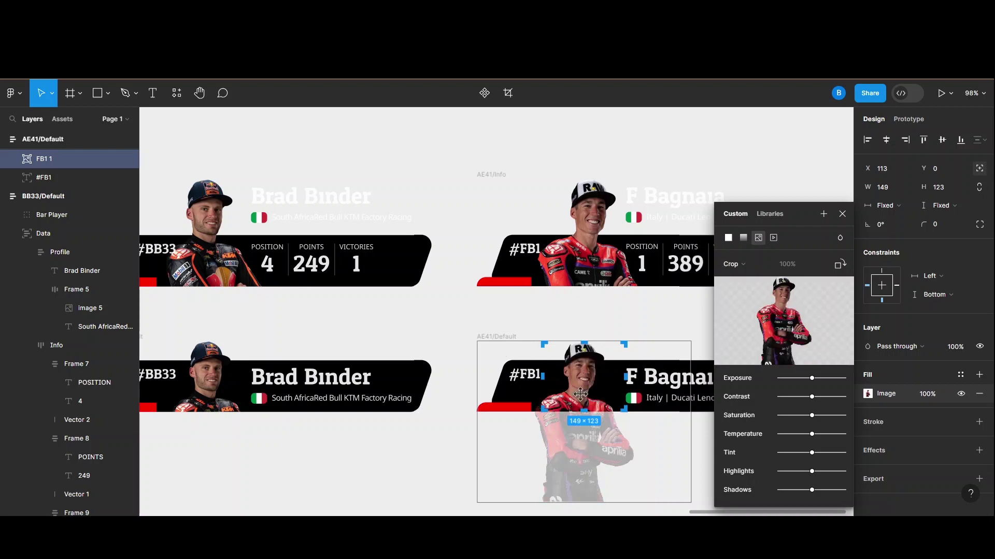
{"action": "key", "text": "shift+Right"}
{"action": "key", "text": "shift+Right"}
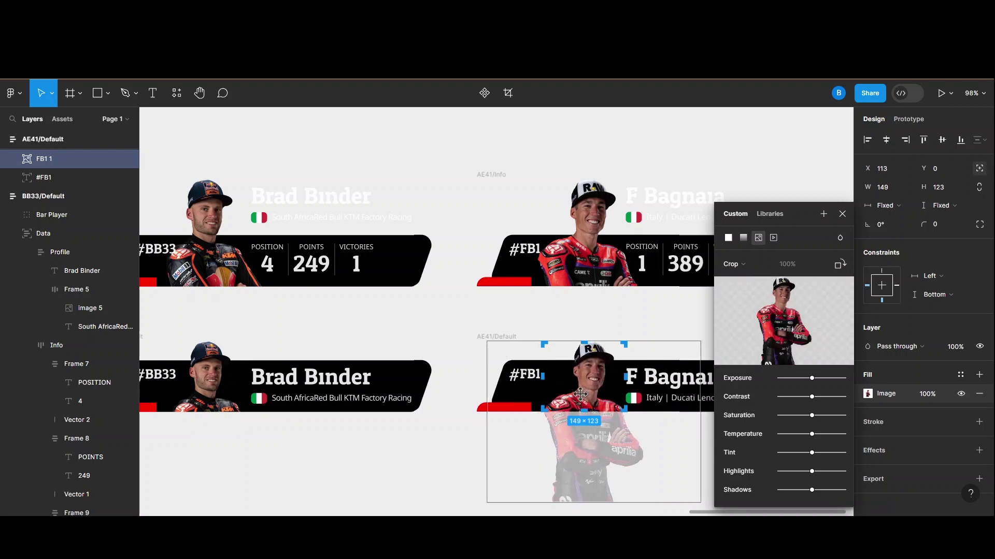
{"action": "key", "text": "Return"}
{"action": "left_click", "coordinate": [842, 213]}
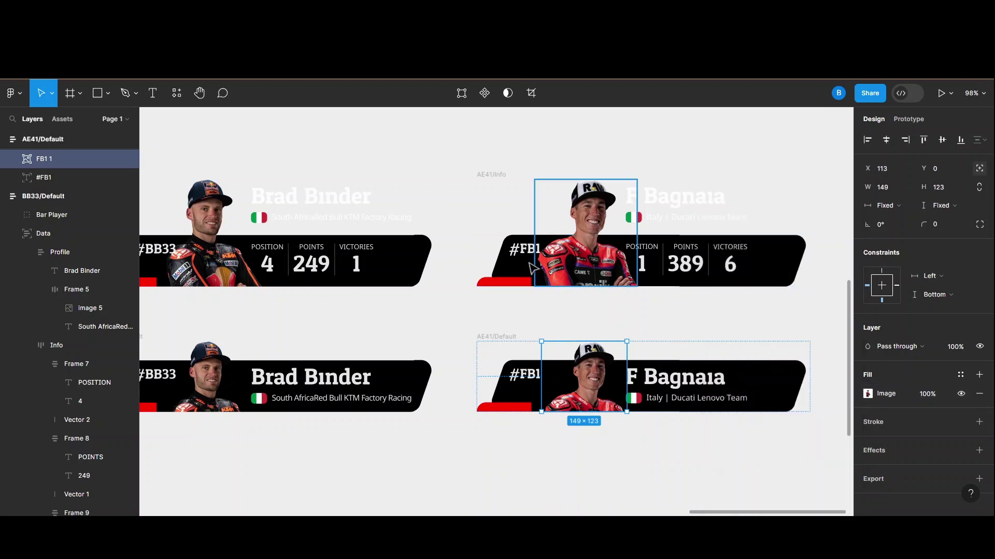
{"action": "left_click", "coordinate": [525, 249]}
Left-align both number tags and set them to #AE41
{"action": "left_click", "coordinate": [522, 377], "text": "shift"}
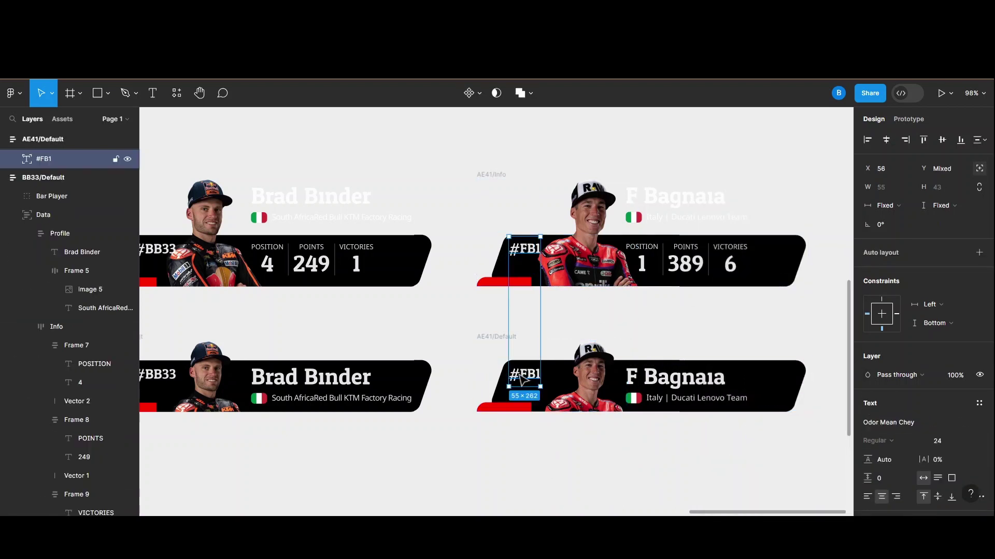
{"action": "left_click", "coordinate": [867, 496]}
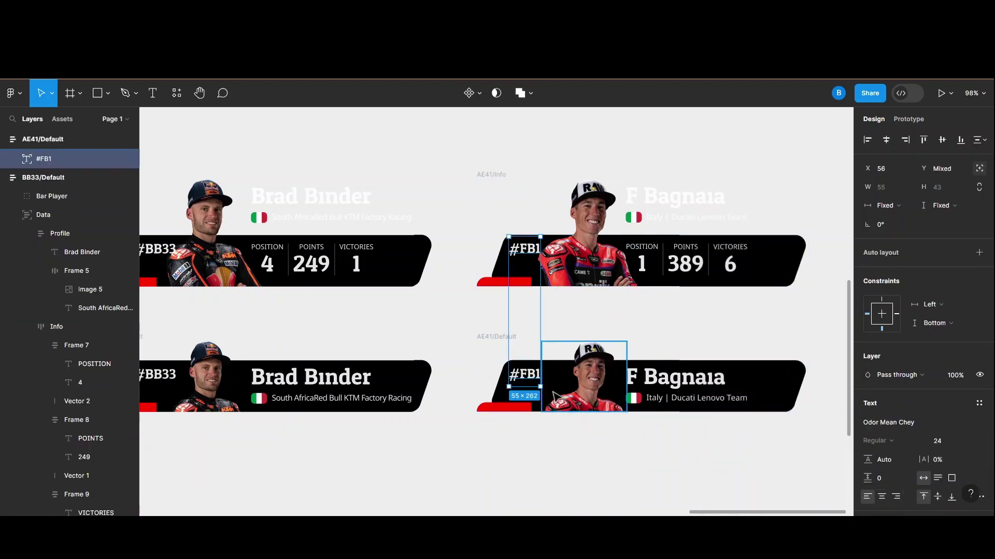
{"action": "double_click", "coordinate": [533, 250]}
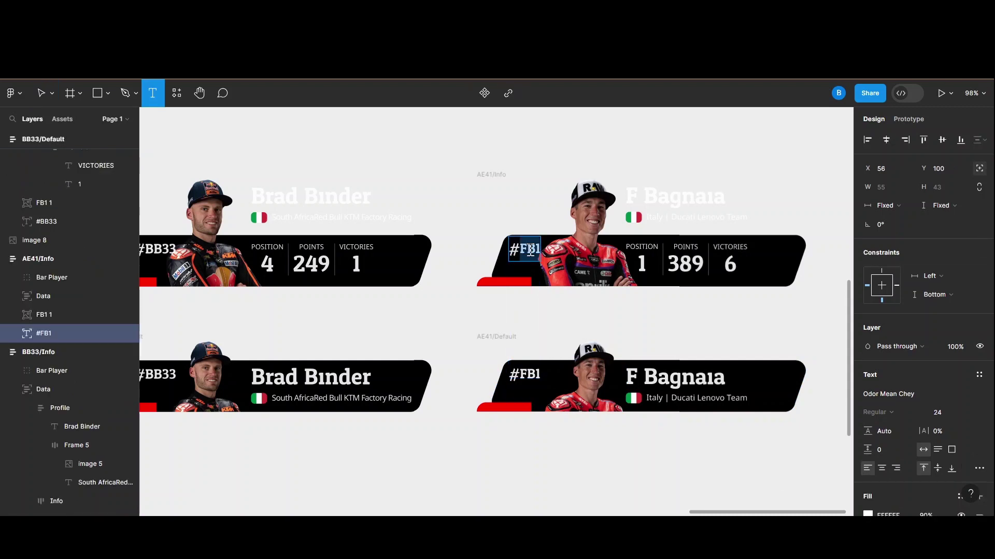
{"action": "type", "text": "AE4"}
{"action": "double_click", "coordinate": [531, 251]}
{"action": "key", "text": "ctrl+c"}
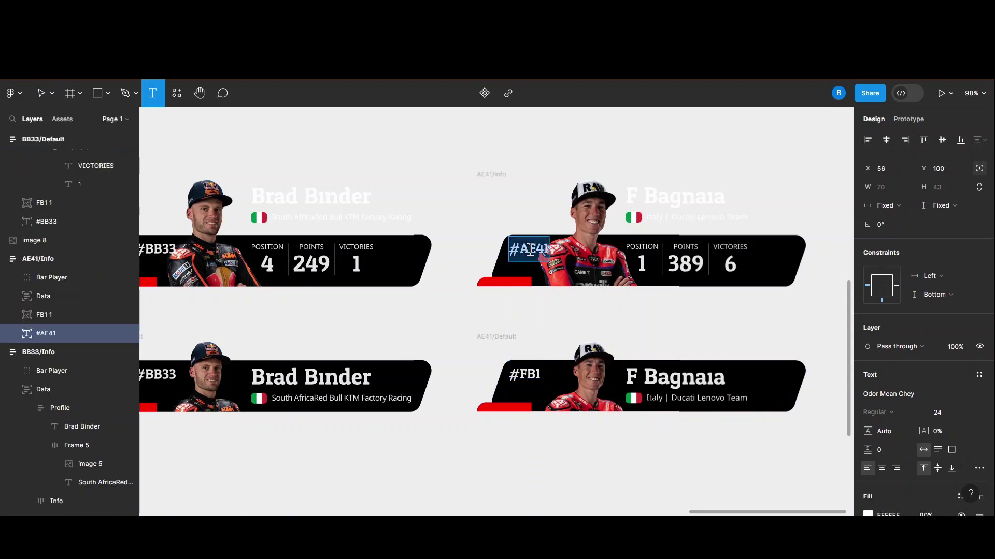
{"action": "double_click", "coordinate": [530, 386]}
{"action": "key", "text": "ctrl+v"}
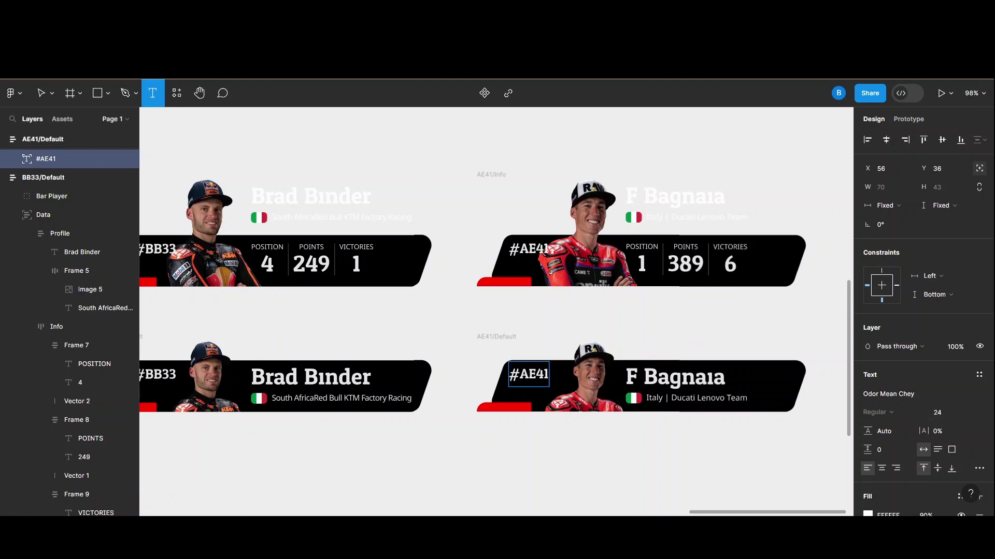
Change the rider name on both AE41 cards to A Espargaro
{"action": "double_click", "coordinate": [678, 192]}
{"action": "type", "text": "Aleix Espargaro"}
{"action": "double_click", "coordinate": [660, 198]}
{"action": "type", "text": "A"}
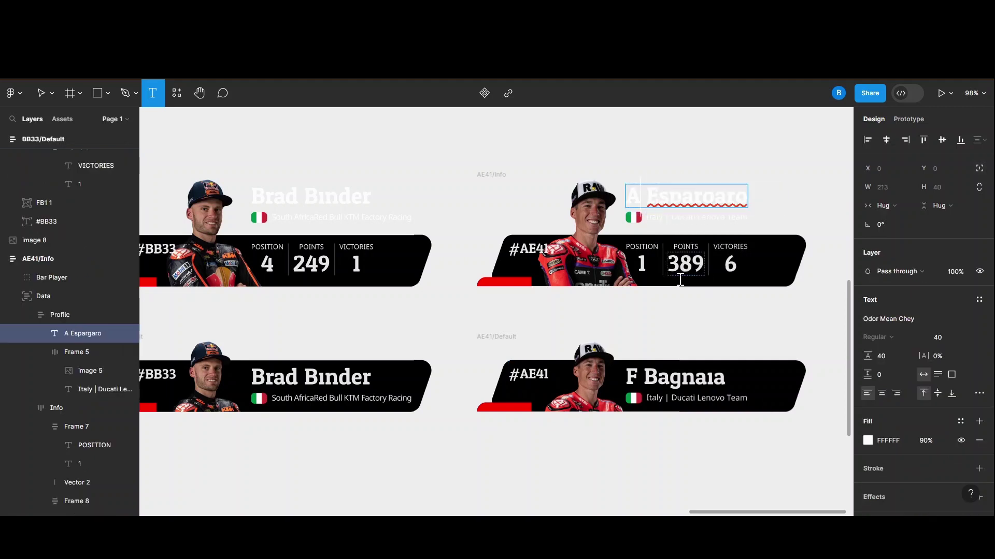
{"action": "key", "text": "Escape"}
{"action": "double_click", "coordinate": [704, 377]}
{"action": "type", "text": "A Espargaro"}
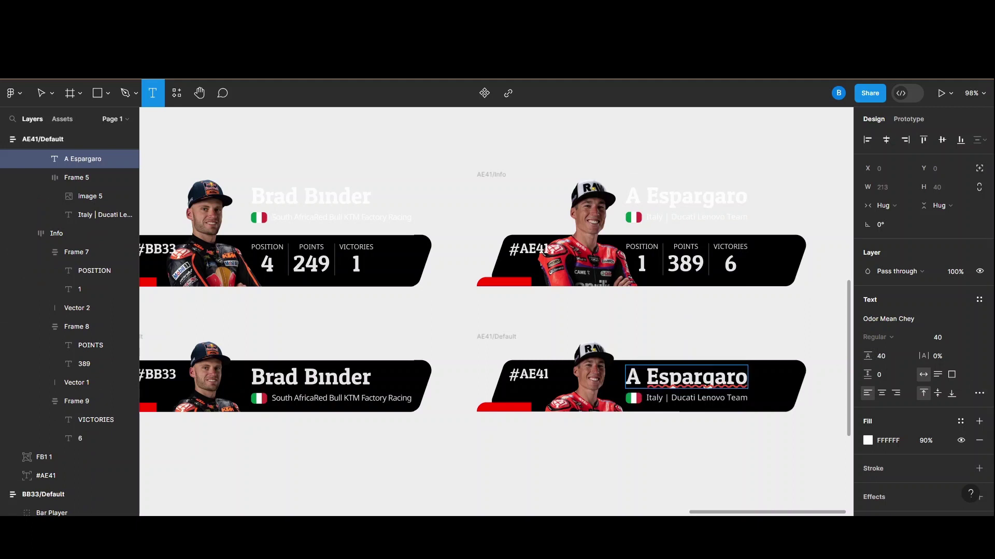
Set the team line on both AE41 cards to 'Spain | Aprilia Racing'
{"action": "double_click", "coordinate": [722, 220]}
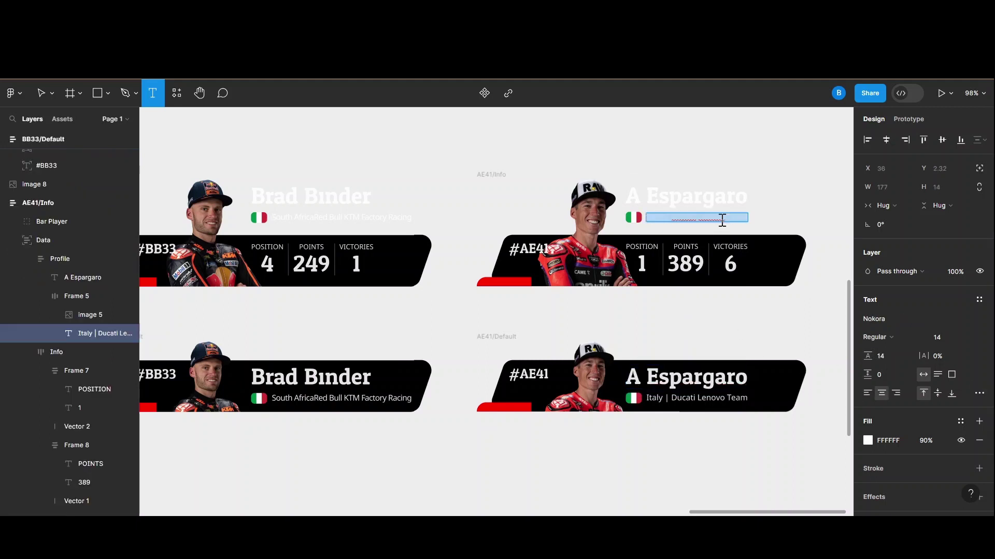
{"action": "key", "text": "ctrl+v"}
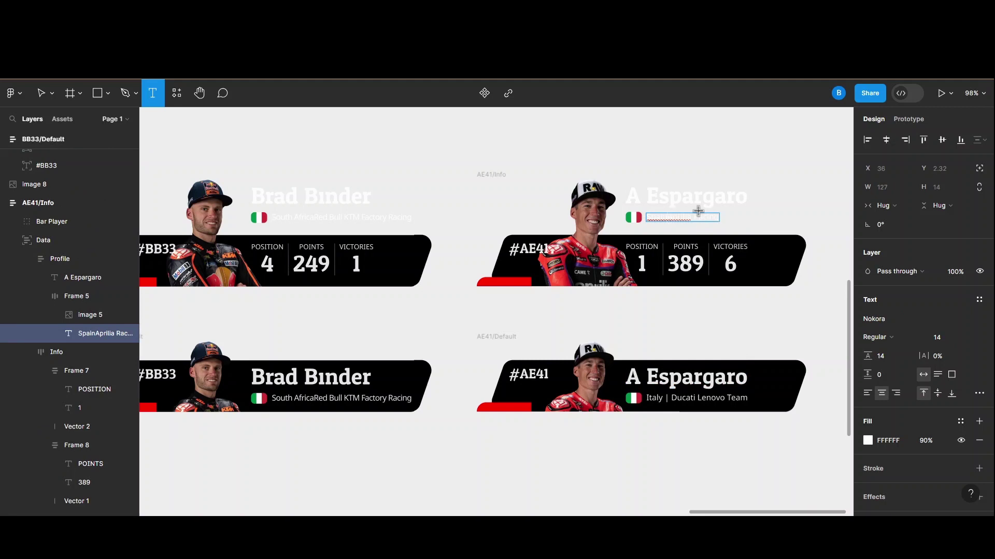
{"action": "double_click", "coordinate": [700, 218]}
{"action": "key", "text": "ctrl+c"}
{"action": "double_click", "coordinate": [703, 401]}
{"action": "key", "text": "ctrl+v"}
{"action": "key", "text": "Escape"}
{"action": "left_click", "coordinate": [668, 428]}
{"action": "scroll", "coordinate": [669, 428], "scroll_direction": "down", "scroll_amount": 3}
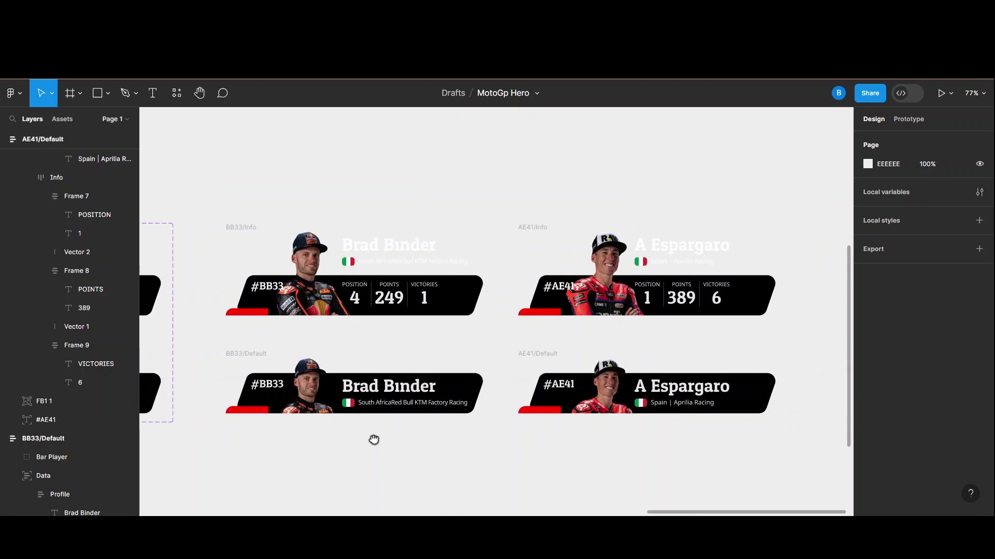
Replace the top AE41 card's Italian flag with the Spanish flag from Jorge Martin's card
{"action": "scroll", "coordinate": [373, 437], "scroll_direction": "left", "scroll_amount": 5}
{"action": "scroll", "coordinate": [511, 392], "scroll_direction": "left", "scroll_amount": 5}
{"action": "scroll", "coordinate": [500, 365], "scroll_direction": "left", "scroll_amount": 1}
{"action": "scroll", "coordinate": [499, 365], "scroll_direction": "left", "scroll_amount": 2}
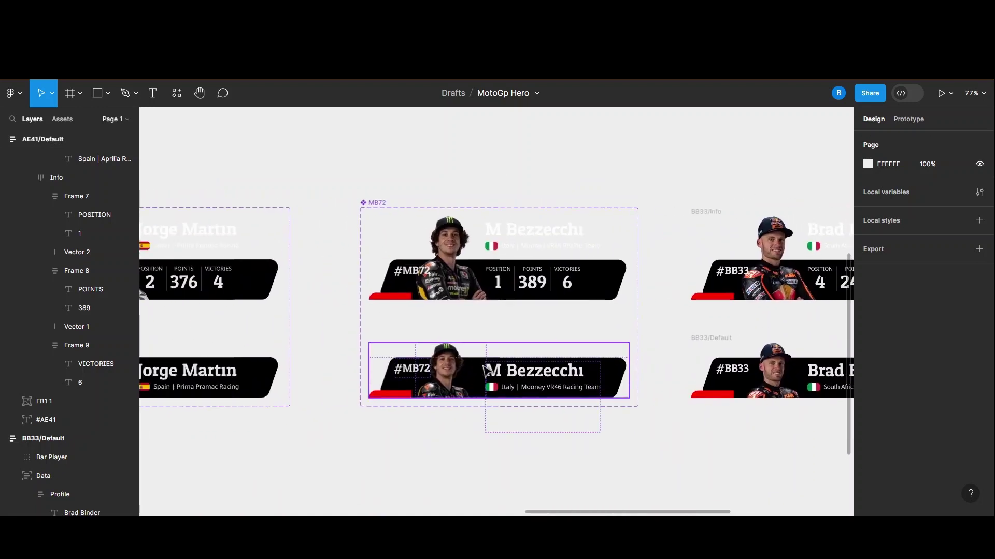
{"action": "scroll", "coordinate": [534, 401], "scroll_direction": "down", "scroll_amount": 2}
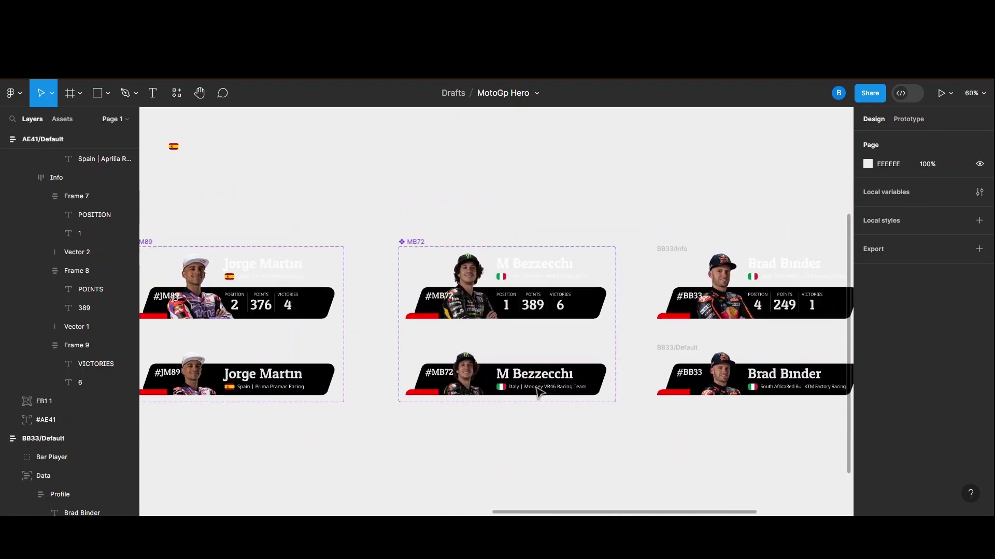
{"action": "left_click", "coordinate": [229, 386], "text": "ctrl"}
{"action": "left_click", "coordinate": [640, 460]}
{"action": "scroll", "coordinate": [570, 460], "scroll_direction": "right", "scroll_amount": 5}
{"action": "scroll", "coordinate": [521, 382], "scroll_direction": "up", "scroll_amount": 3}
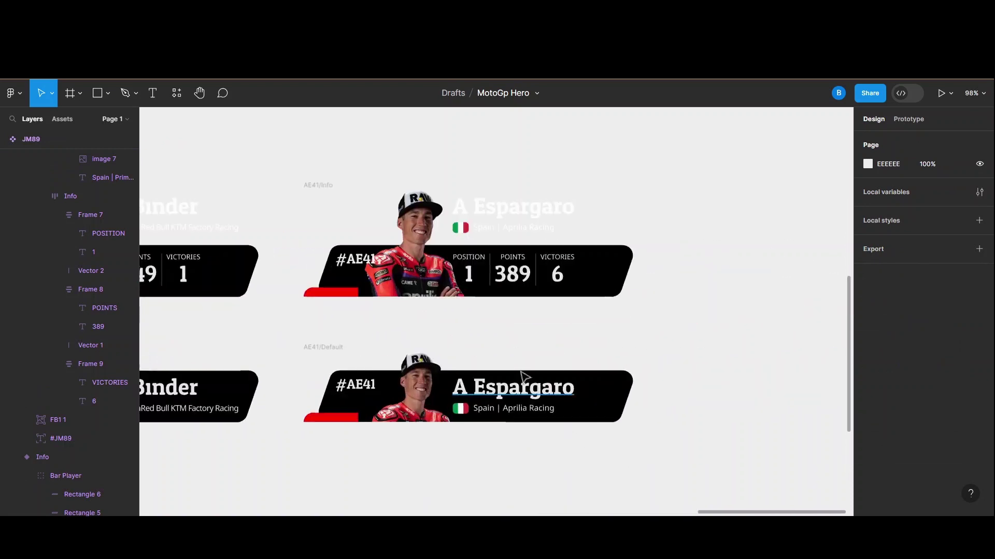
{"action": "left_click", "coordinate": [493, 228], "text": "ctrl"}
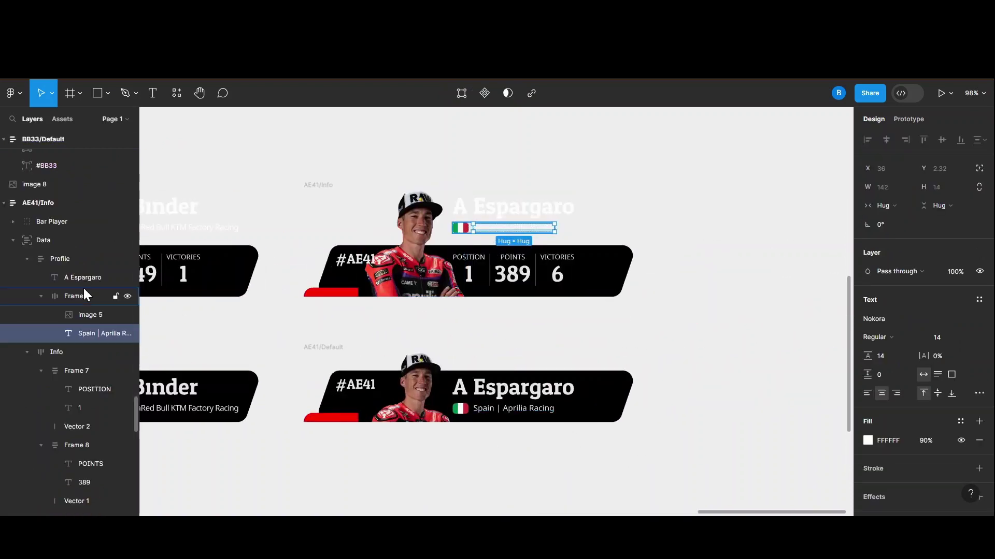
{"action": "key", "text": "ctrl+v"}
{"action": "key", "text": "Left"}
{"action": "key", "text": "Left"}
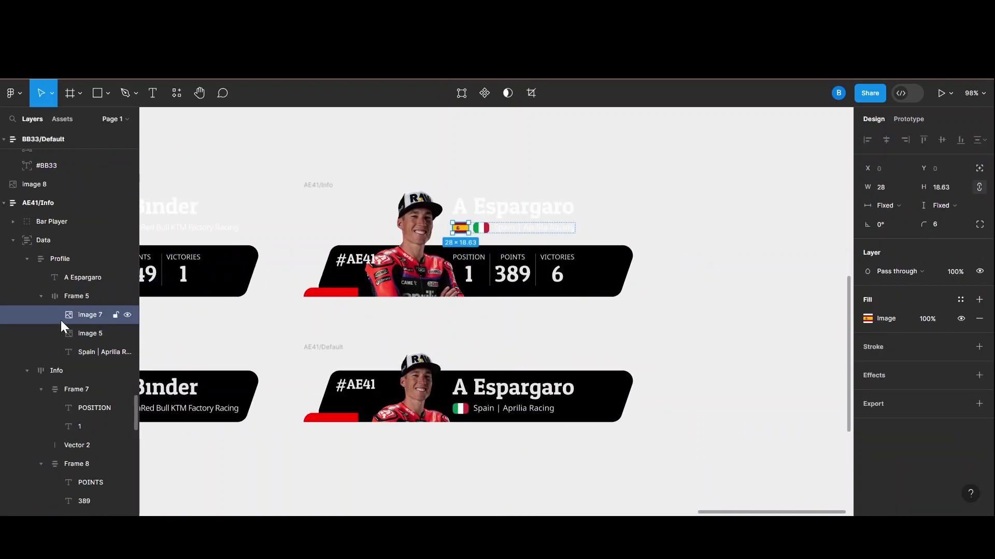
{"action": "left_click", "coordinate": [69, 337]}
{"action": "key", "text": "Delete"}
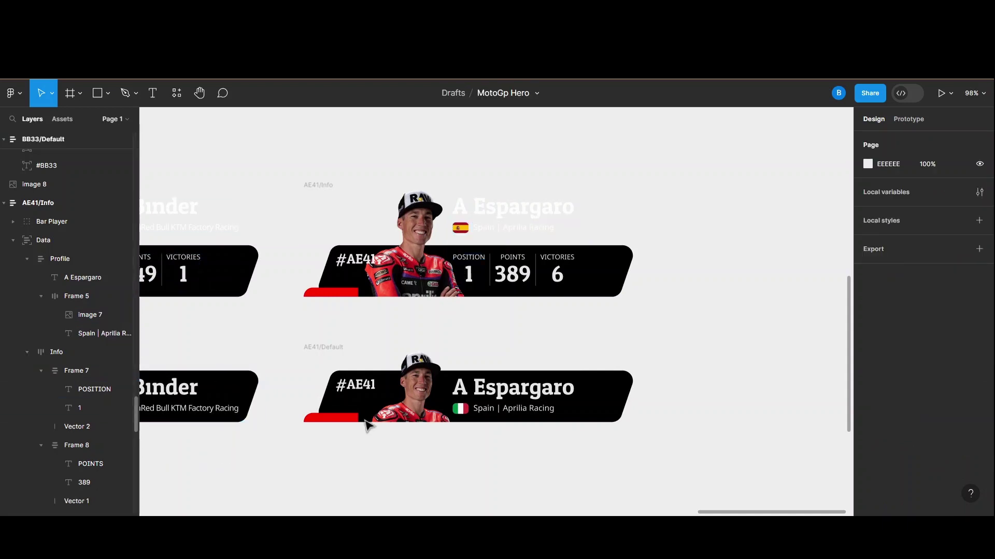
Replace the bottom AE41 card's Italian flag with the Spanish flag as well
{"action": "left_click", "coordinate": [482, 411], "text": "ctrl"}
{"action": "mouse_move", "coordinate": [76, 270]}
{"action": "scroll", "coordinate": [104, 244], "scroll_direction": "up", "scroll_amount": 3}
{"action": "left_click", "coordinate": [73, 200]}
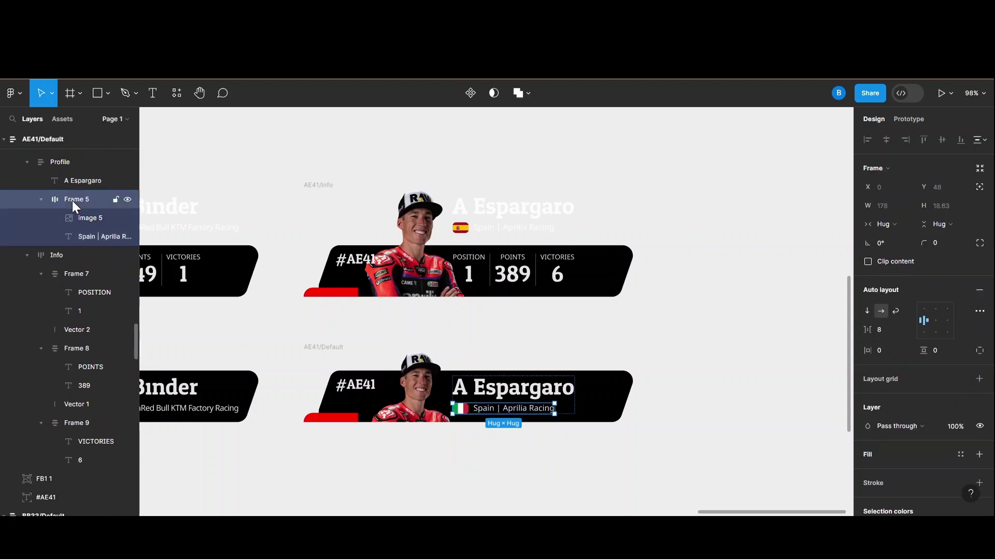
{"action": "key", "text": "ctrl+v"}
{"action": "key", "text": "Left"}
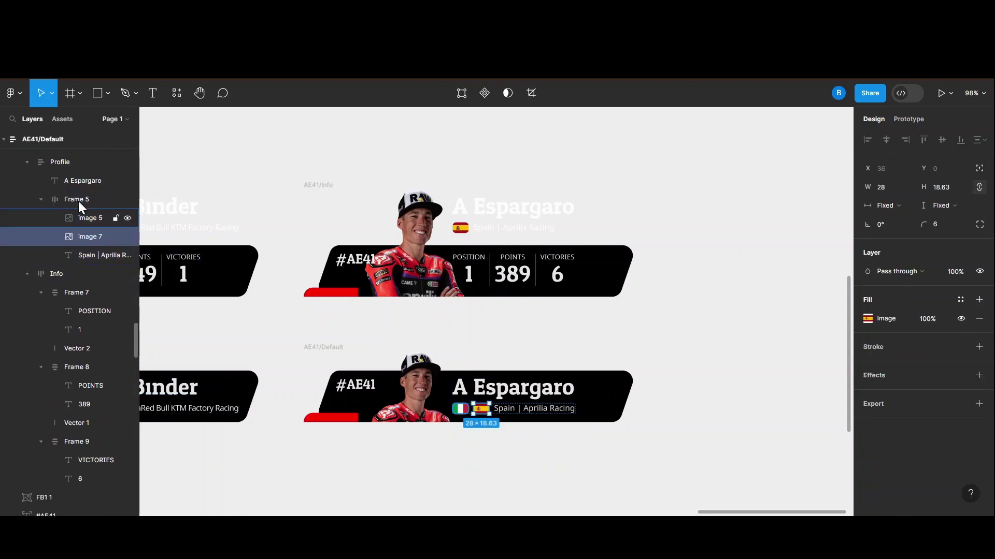
{"action": "left_click", "coordinate": [77, 217]}
{"action": "key", "text": "Delete"}
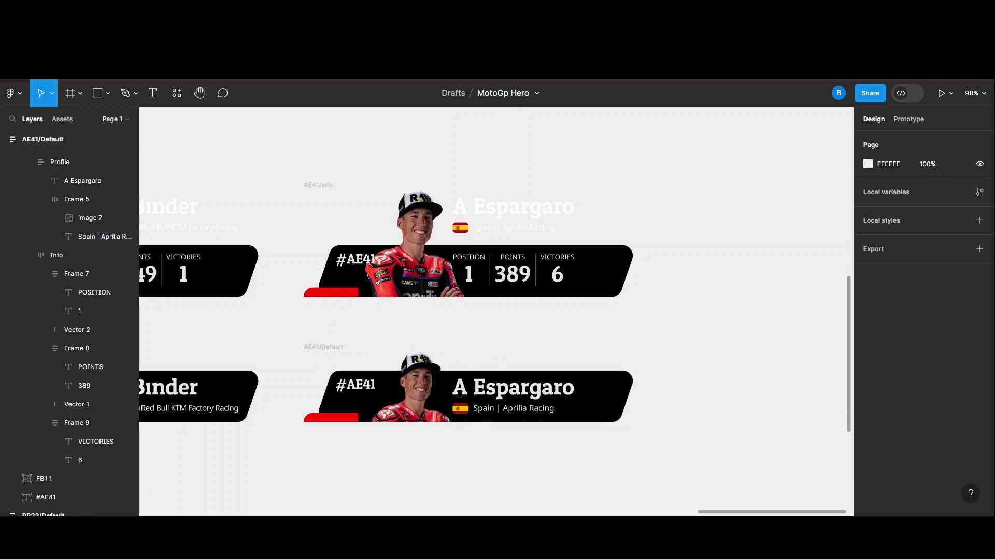
Paste the South African flag image loose on the page below the Brad Binder cards
{"action": "left_click_drag", "start_coordinate": [429, 473], "coordinate": [836, 382]}
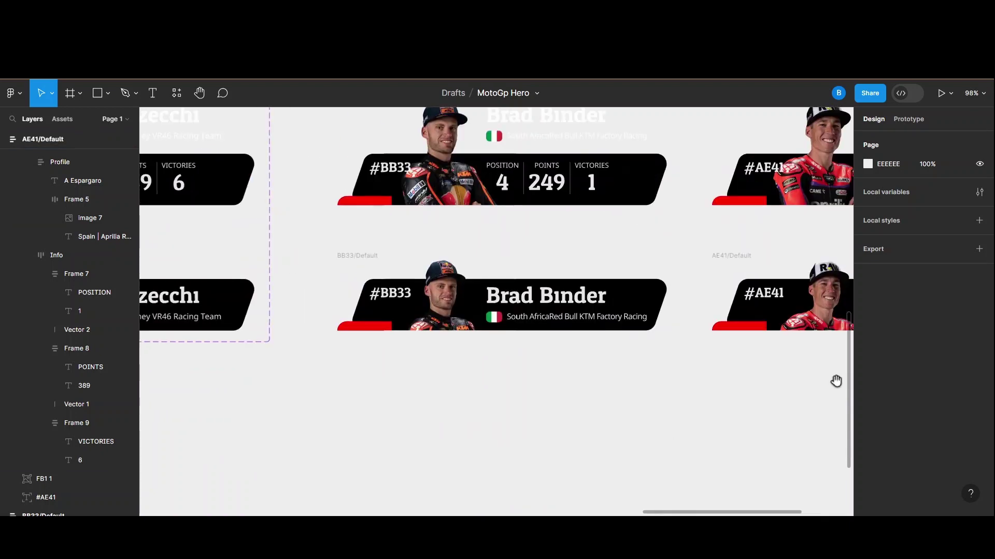
{"action": "key", "text": "ctrl+v"}
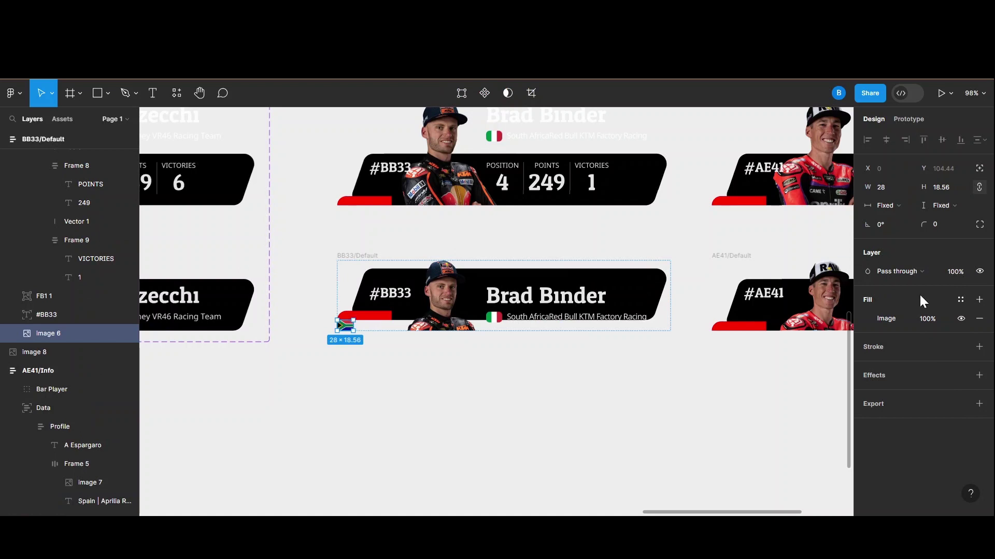
{"action": "key", "text": "ctrl+x"}
{"action": "key", "text": "ctrl+v"}
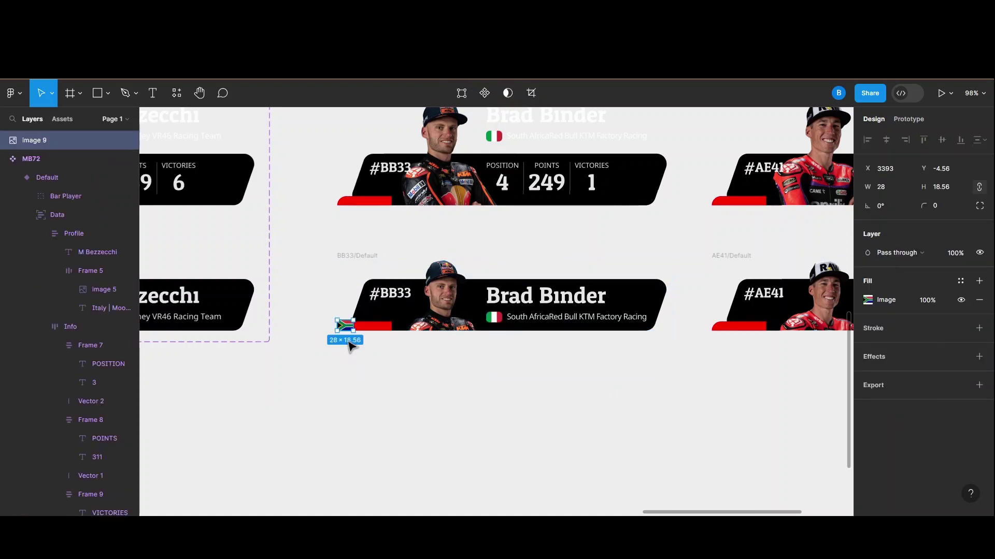
{"action": "left_click_drag", "start_coordinate": [347, 327], "coordinate": [527, 409]}
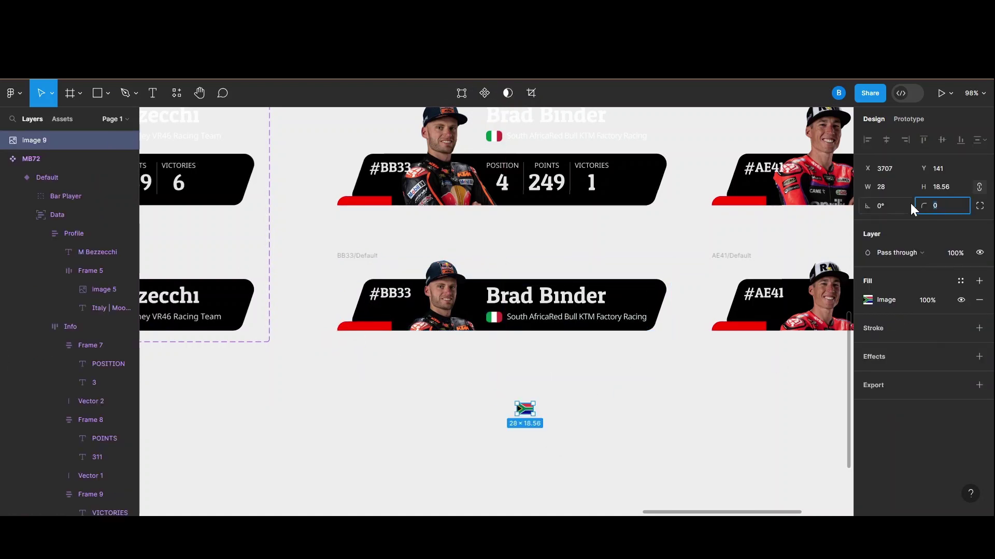
{"action": "left_click", "coordinate": [645, 456]}
{"action": "scroll", "coordinate": [553, 459], "scroll_direction": "up", "scroll_amount": 3}
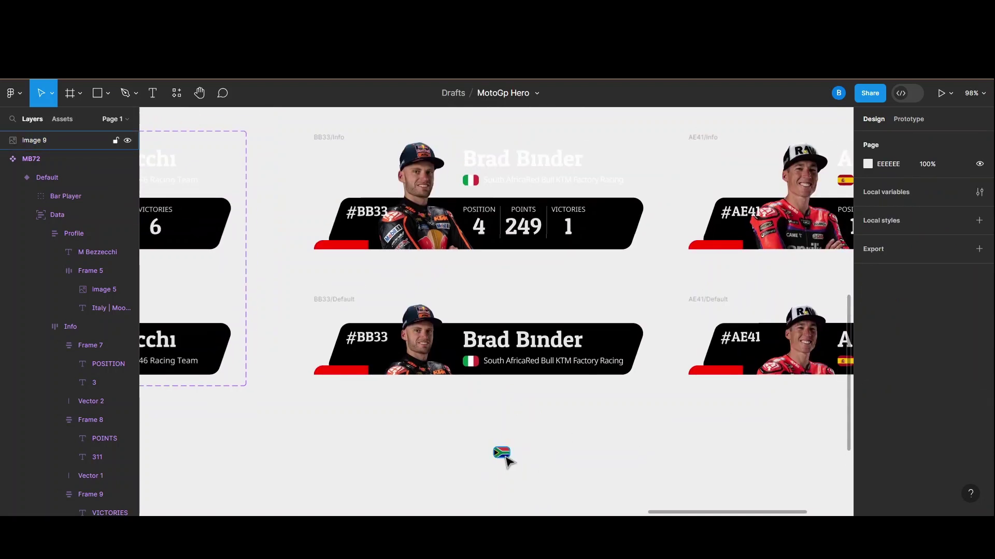
{"action": "left_click_drag", "start_coordinate": [506, 459], "coordinate": [568, 463]}
{"action": "key", "text": "Delete"}
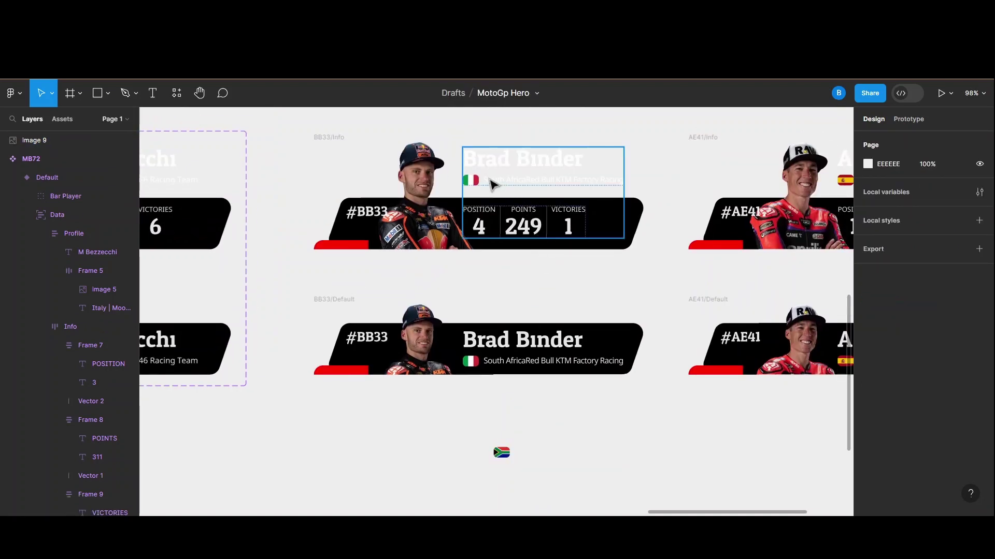
In the top Binder card, replace the Italian flag with the South African flag, brought to front
{"action": "left_click", "coordinate": [469, 179]}
{"action": "left_click", "coordinate": [477, 179]}
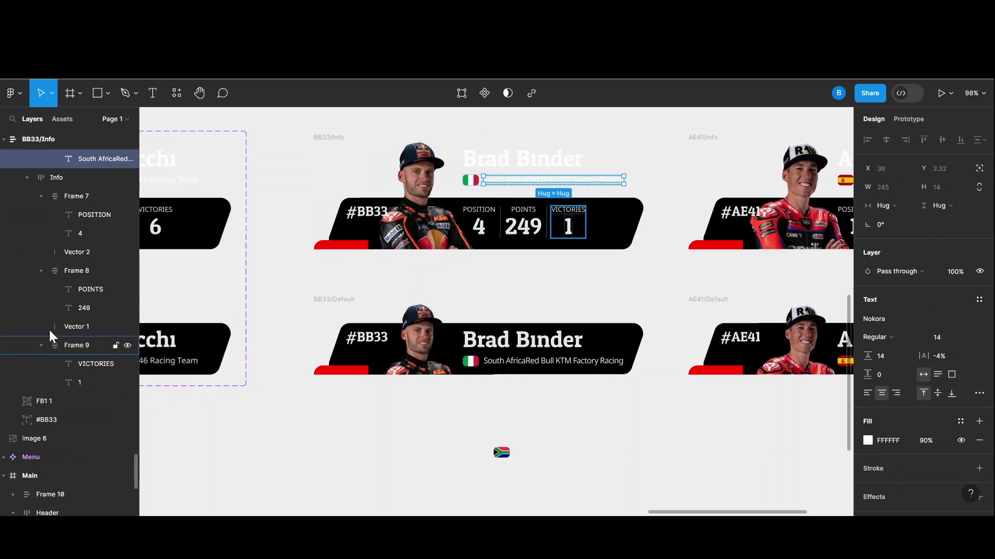
{"action": "left_click", "coordinate": [80, 218]}
{"action": "left_click", "coordinate": [75, 201]}
{"action": "key", "text": "ctrl+v"}
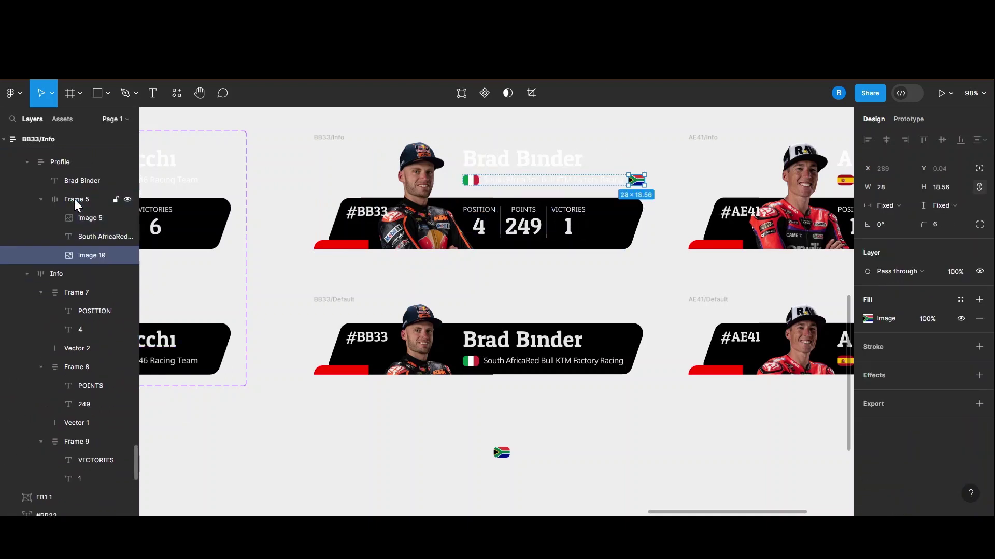
{"action": "key", "text": "ctrl+shift+]"}
{"action": "left_click", "coordinate": [87, 238]}
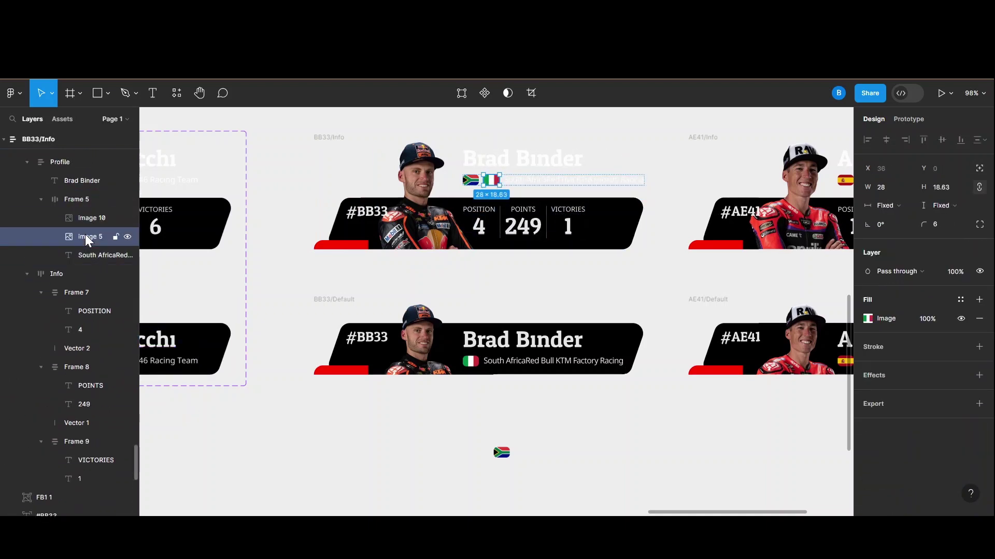
{"action": "key", "text": "Delete"}
In the bottom Binder card, replace the Italian flag with the South African flag, brought to front
{"action": "left_click", "coordinate": [518, 361]}
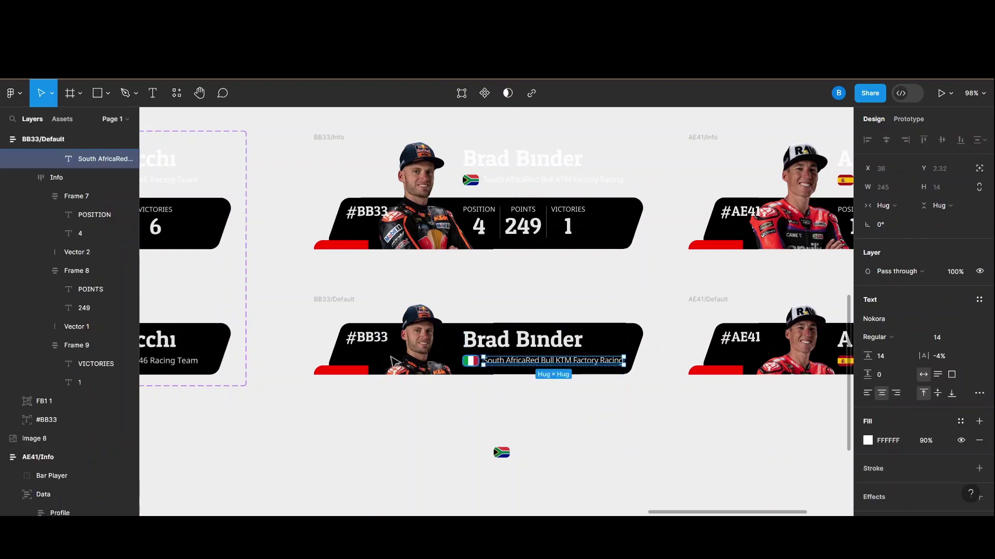
{"action": "scroll", "coordinate": [98, 200], "scroll_direction": "up", "scroll_amount": 2}
{"action": "left_click", "coordinate": [97, 200]}
{"action": "key", "text": "ctrl+v"}
{"action": "key", "text": "ctrl+shift+]"}
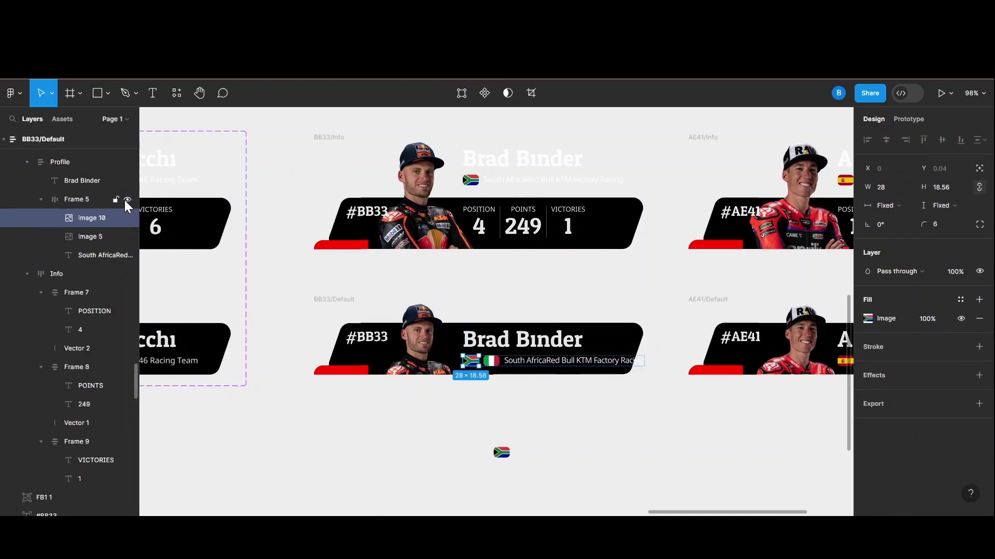
{"action": "left_click", "coordinate": [112, 237]}
{"action": "key", "text": "Delete"}
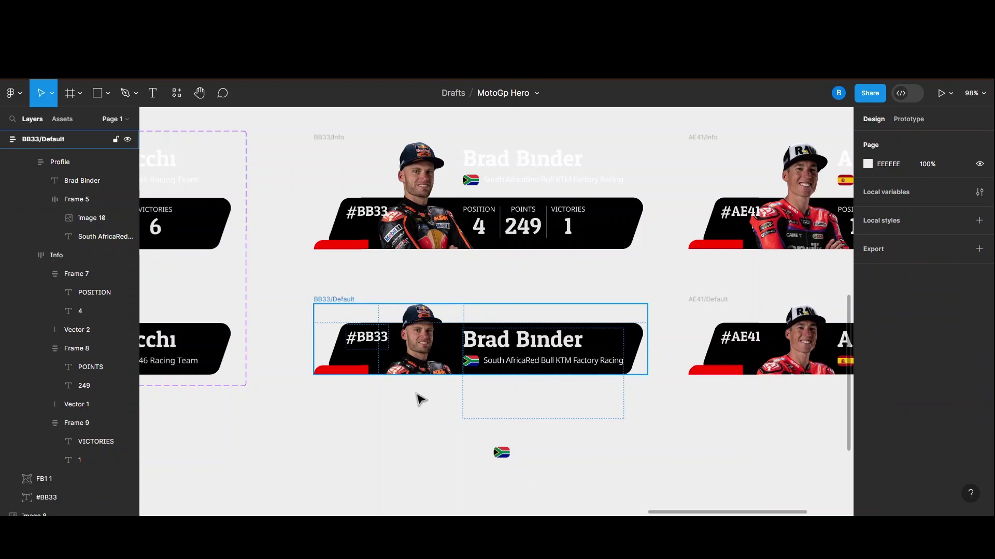
{"action": "scroll", "coordinate": [594, 443], "scroll_direction": "down", "scroll_amount": 3}
Combine the Brad Binder Info and Default cards into one BB33 variant set
{"action": "left_click_drag", "start_coordinate": [544, 453], "coordinate": [474, 168]}
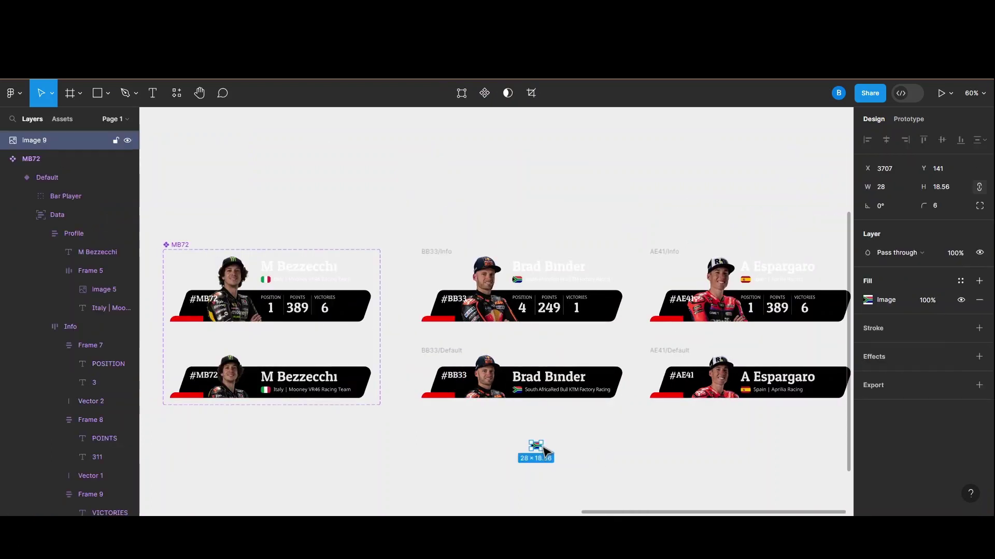
{"action": "left_click", "coordinate": [496, 226]}
{"action": "left_click", "coordinate": [442, 257]}
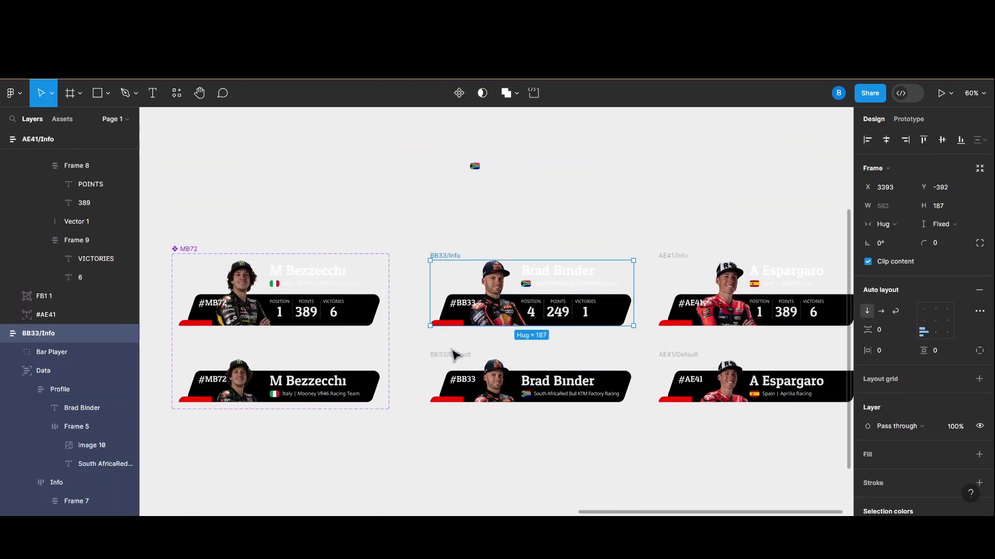
{"action": "left_click", "coordinate": [454, 355], "text": "shift"}
{"action": "left_click", "coordinate": [479, 94]}
{"action": "left_click", "coordinate": [477, 151]}
Duplicate the Espargaro cards and combine the originals into an AE41 component set
{"action": "left_click", "coordinate": [654, 196]}
{"action": "scroll", "coordinate": [473, 262], "scroll_direction": "right", "scroll_amount": 5}
{"action": "left_click", "coordinate": [402, 268]}
{"action": "left_click", "coordinate": [484, 380], "text": "shift"}
{"action": "left_click_drag", "start_coordinate": [420, 375], "coordinate": [668, 375]}
{"action": "left_click", "coordinate": [410, 268]}
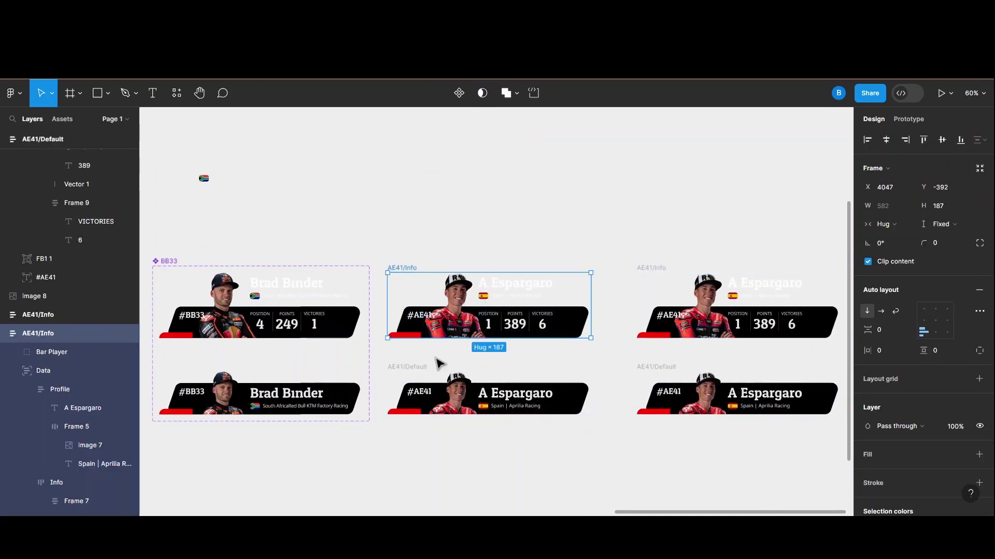
{"action": "left_click", "coordinate": [440, 358], "text": "shift"}
{"action": "left_click", "coordinate": [480, 94]}
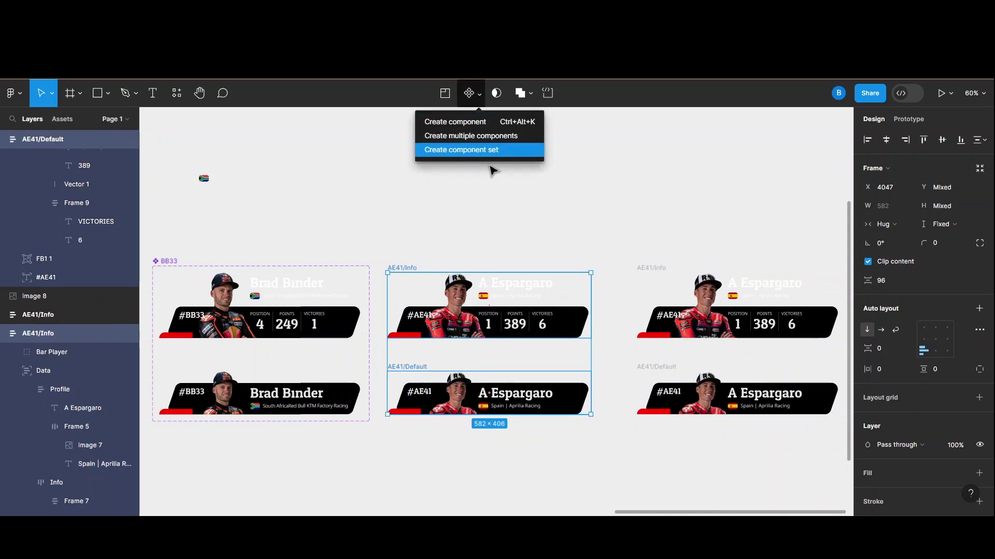
{"action": "left_click", "coordinate": [478, 150]}
Add prototype links from the AE41 and BB33 Info variants to their Default variants
{"action": "scroll", "coordinate": [570, 226], "scroll_direction": "left", "scroll_amount": 4}
{"action": "left_click", "coordinate": [672, 306]}
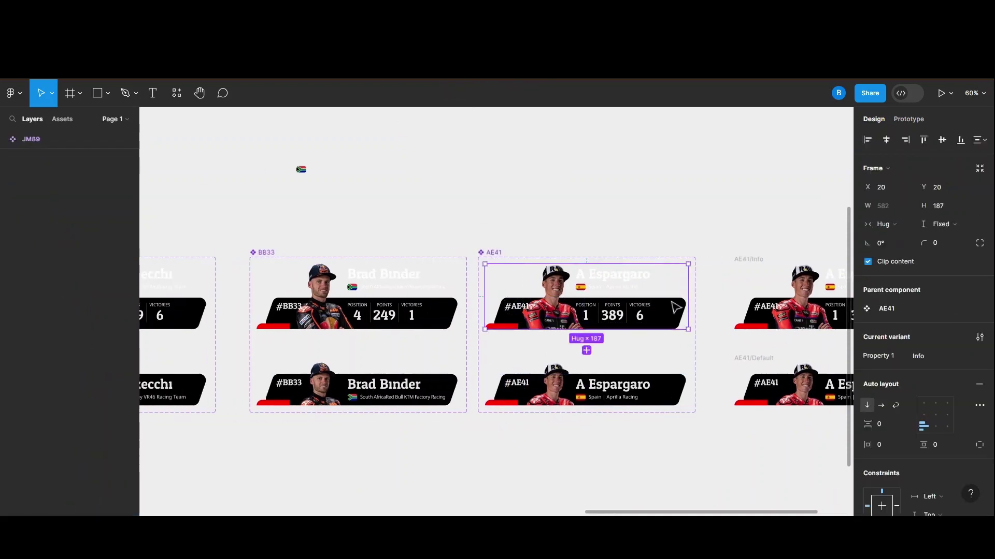
{"action": "key", "text": "shift+e"}
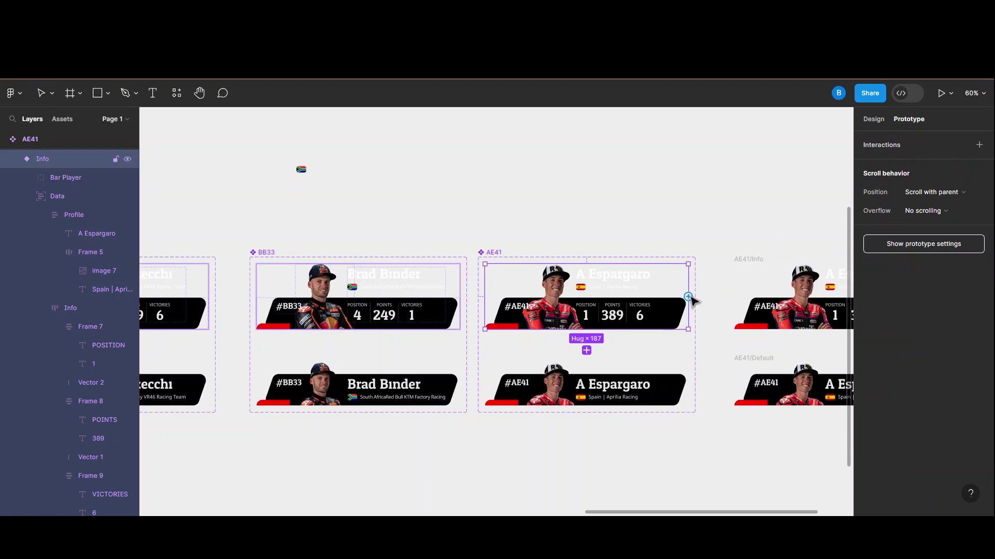
{"action": "left_click_drag", "start_coordinate": [687, 297], "coordinate": [682, 397]}
{"action": "left_click", "coordinate": [689, 392]}
{"action": "left_click", "coordinate": [659, 318]}
{"action": "left_click", "coordinate": [459, 309]}
{"action": "left_click_drag", "start_coordinate": [460, 297], "coordinate": [446, 382]}
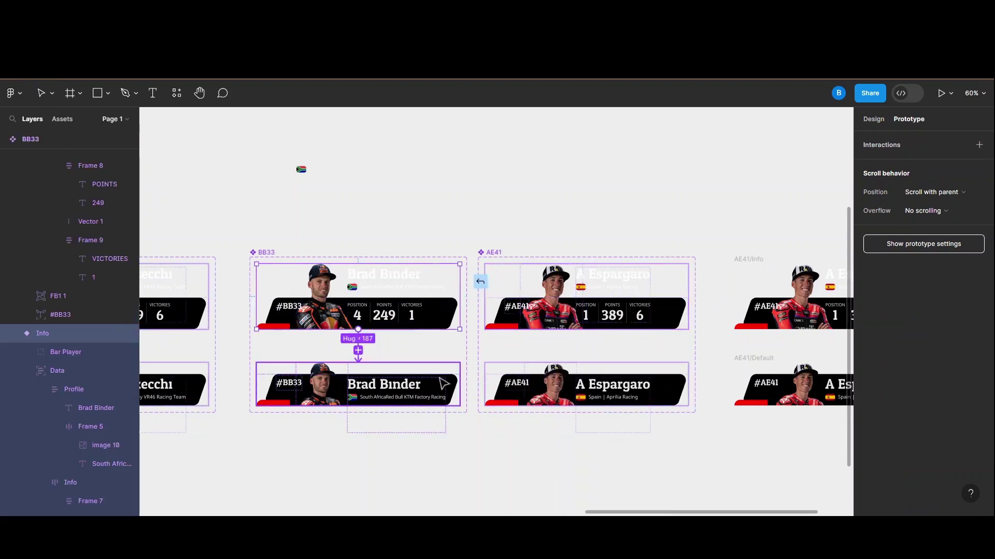
{"action": "left_click", "coordinate": [457, 396]}
{"action": "left_click", "coordinate": [455, 211]}
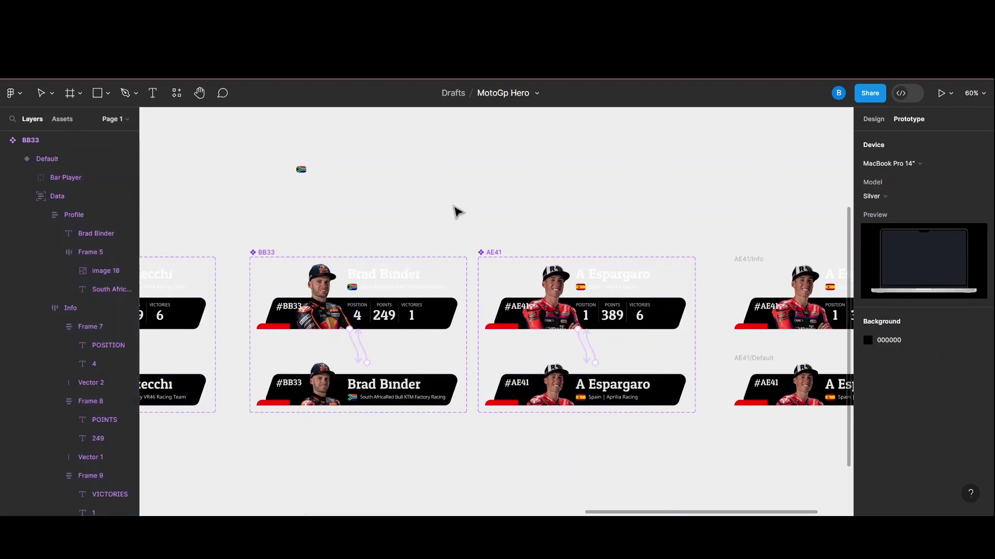
{"action": "scroll", "coordinate": [469, 228], "scroll_direction": "down", "scroll_amount": 5}
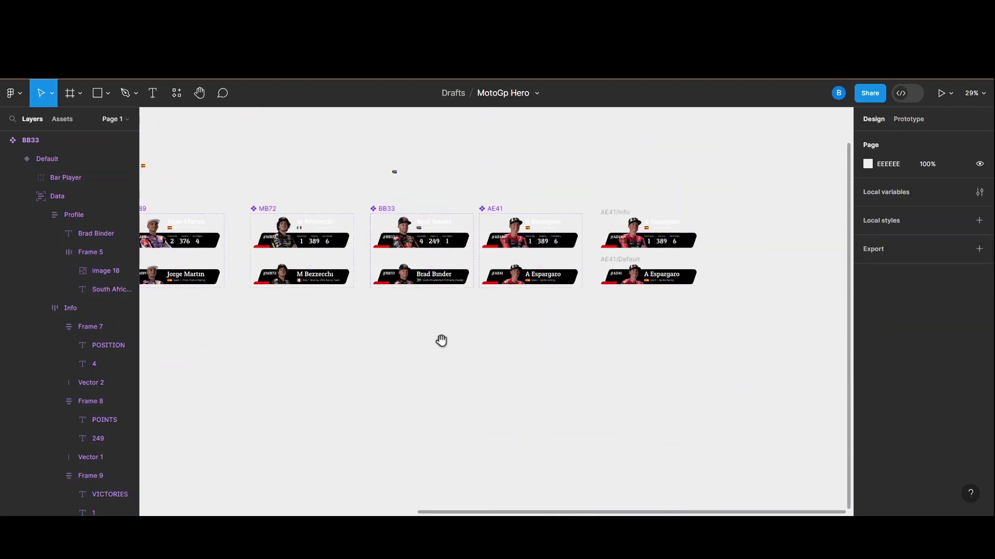
Alt-drag copies of the BB33 and AE41 Default variants into a new row below
{"action": "left_click_drag", "start_coordinate": [442, 340], "coordinate": [768, 309]}
{"action": "left_click", "coordinate": [768, 296]}
{"action": "left_click", "coordinate": [829, 297], "text": "shift"}
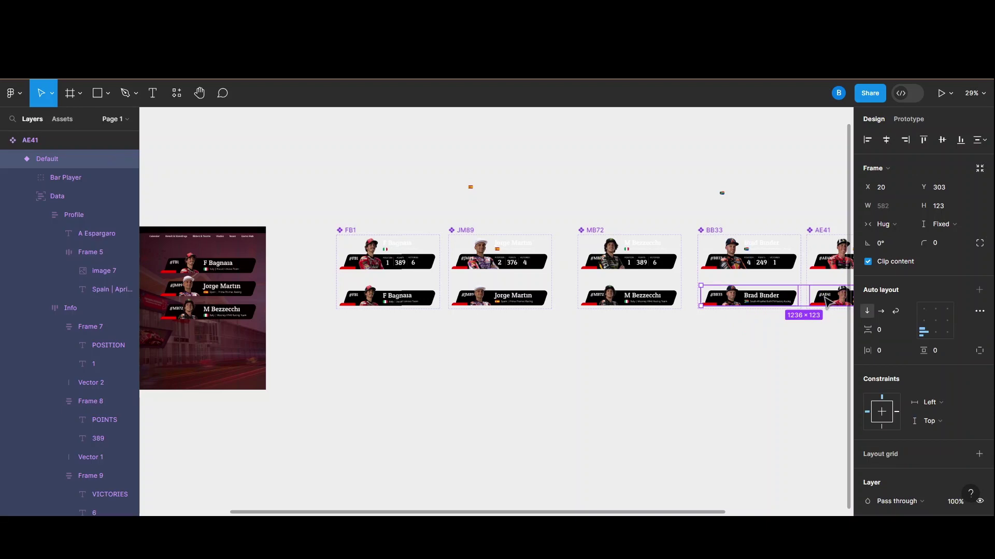
{"action": "left_click_drag", "start_coordinate": [829, 298], "coordinate": [442, 378]}
{"action": "left_click", "coordinate": [522, 416]}
Drop the Brad Binder and A Espargaro cards into the Main frame's rider list
{"action": "scroll", "coordinate": [569, 419], "scroll_direction": "up", "scroll_amount": 2}
{"action": "scroll", "coordinate": [582, 430], "scroll_direction": "left", "scroll_amount": 1}
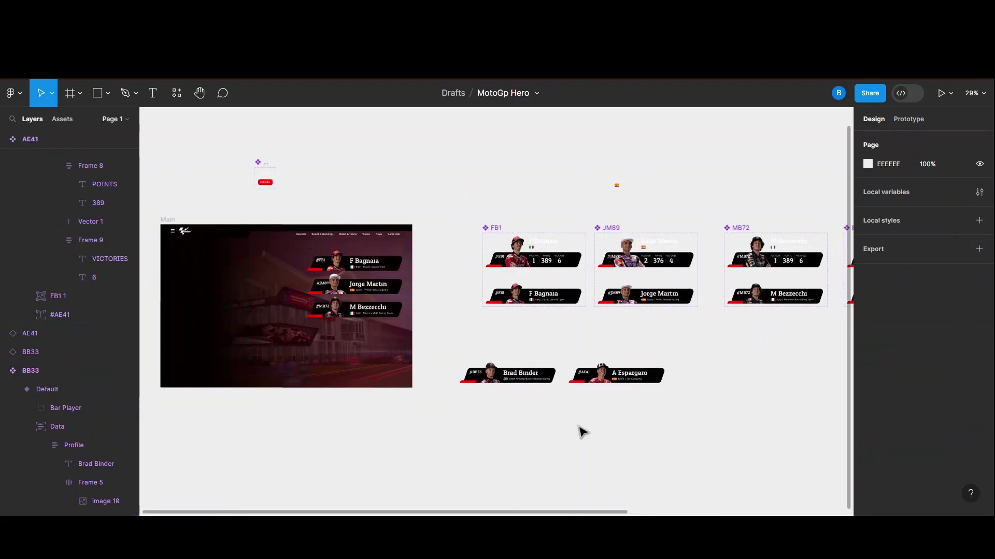
{"action": "scroll", "coordinate": [518, 393], "scroll_direction": "down", "scroll_amount": 2}
{"action": "mouse_move", "coordinate": [470, 369]}
{"action": "left_mouse_down"}
{"action": "mouse_move", "coordinate": [312, 284]}
{"action": "mouse_move", "coordinate": [319, 323]}
{"action": "left_mouse_up"}
{"action": "left_click_drag", "start_coordinate": [650, 369], "coordinate": [312, 333]}
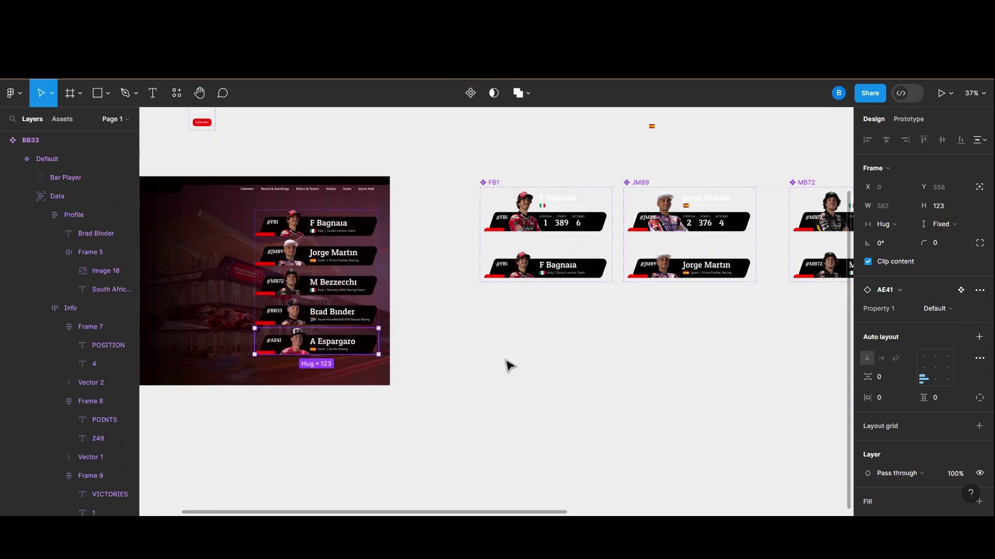
{"action": "left_click", "coordinate": [513, 369]}
{"action": "left_click_drag", "start_coordinate": [481, 356], "coordinate": [584, 373]}
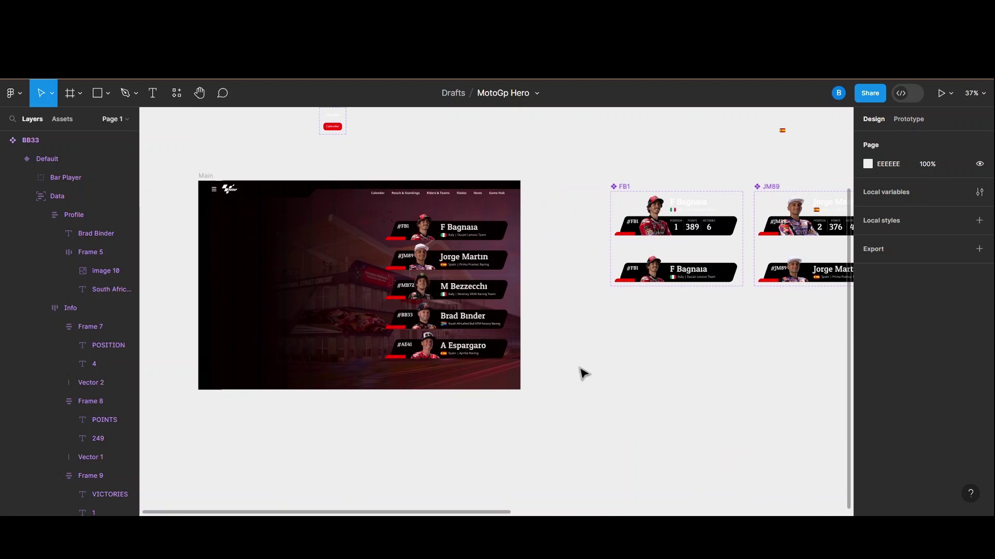
{"action": "left_click", "coordinate": [206, 176]}
{"action": "key", "text": "shift+space"}
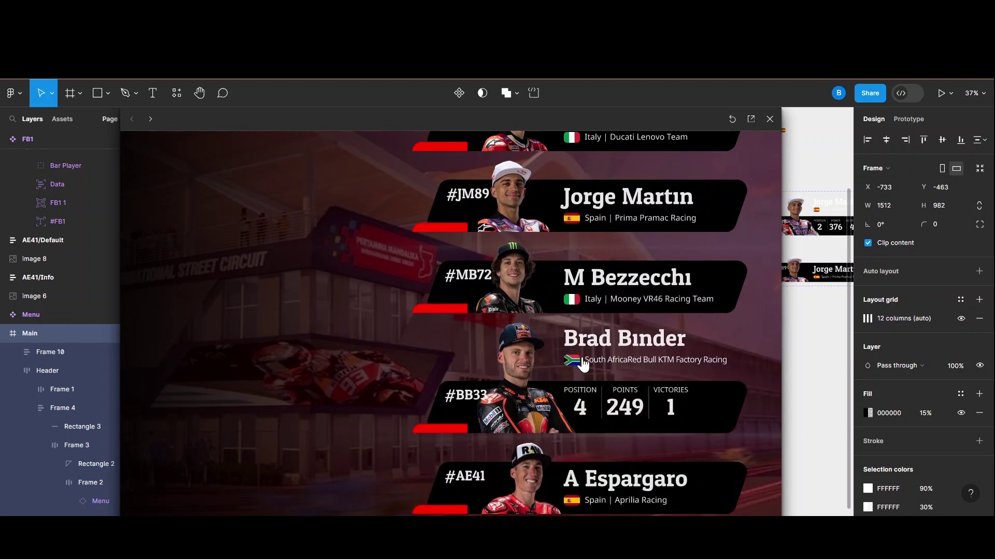
{"action": "scroll", "coordinate": [582, 300], "scroll_direction": "up", "scroll_amount": 3}
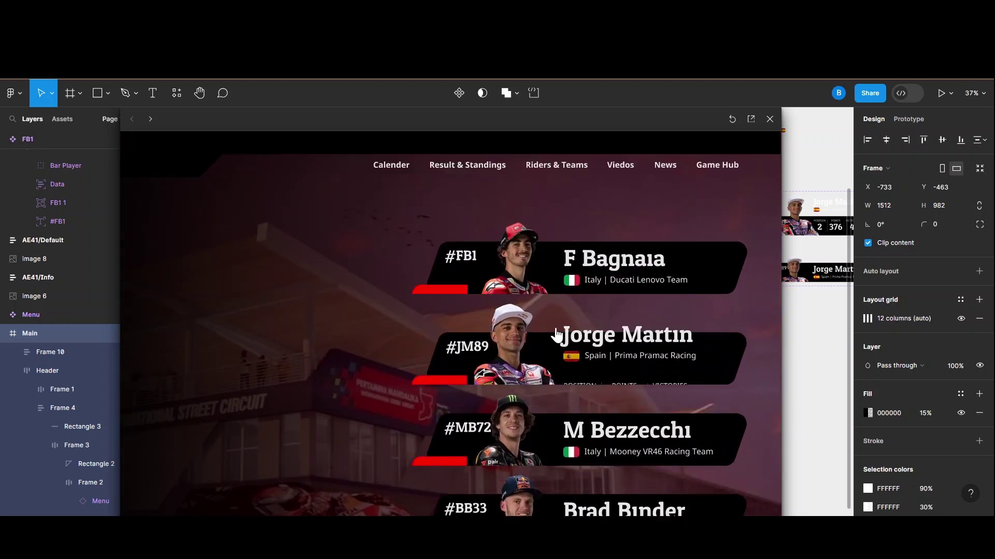
{"action": "scroll", "coordinate": [560, 331], "scroll_direction": "down", "scroll_amount": 2}
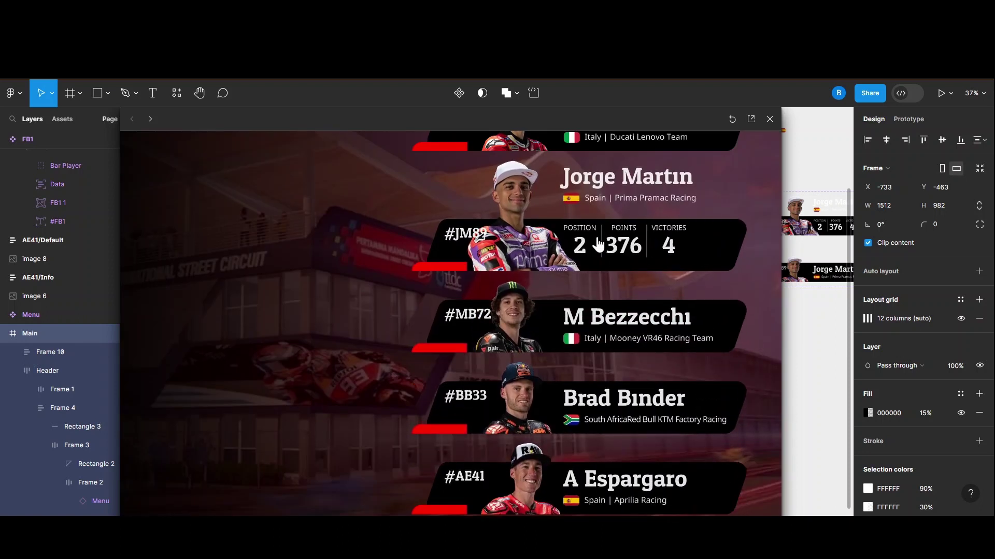
{"action": "left_click", "coordinate": [769, 119]}
{"action": "left_click", "coordinate": [688, 389]}
{"action": "scroll", "coordinate": [451, 318], "scroll_direction": "up", "scroll_amount": 3}
Drag Frame 10, the five-rider card stack, down inside the Main hero frame
{"action": "left_click", "coordinate": [446, 310]}
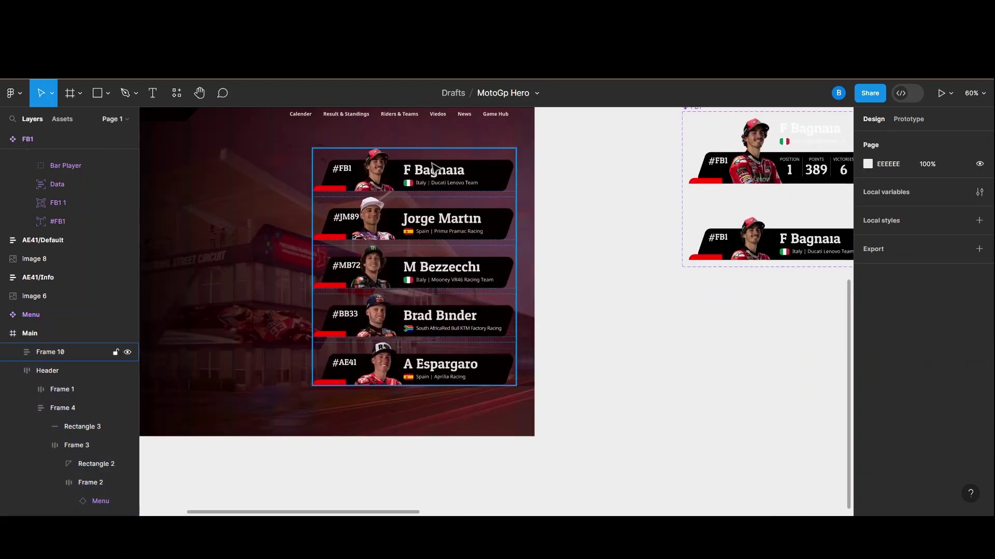
{"action": "left_click_drag", "start_coordinate": [439, 171], "coordinate": [447, 171]}
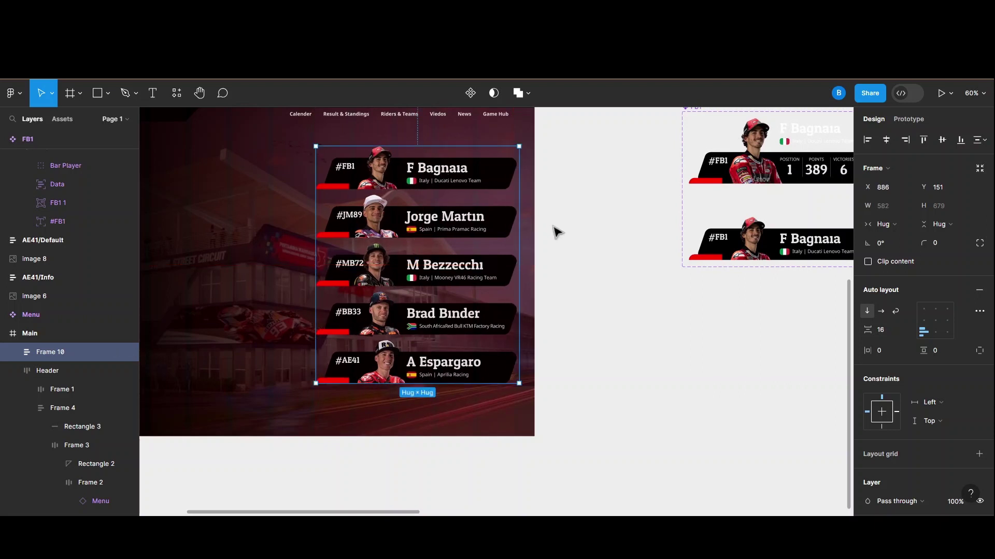
{"action": "left_click", "coordinate": [644, 400]}
{"action": "scroll", "coordinate": [647, 399], "scroll_direction": "down", "scroll_amount": 5}
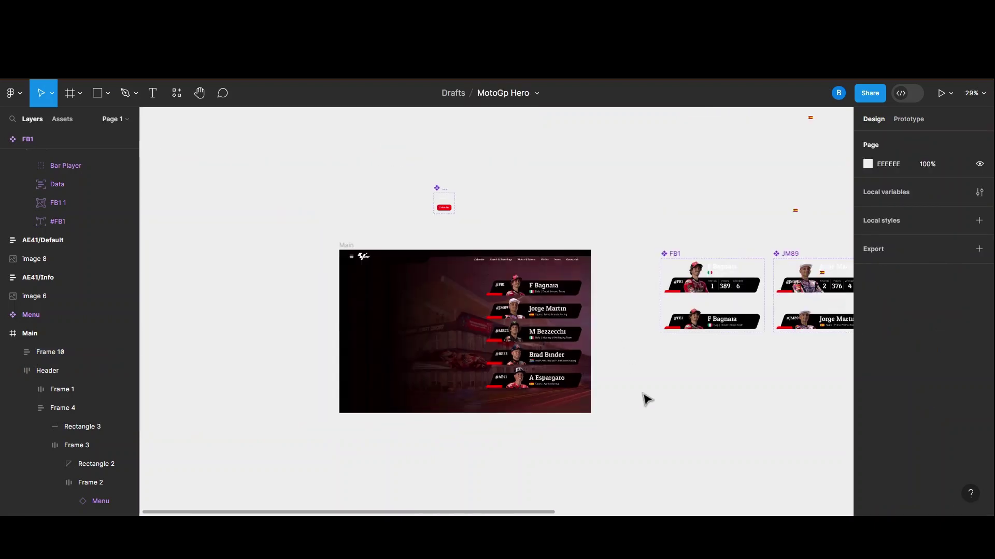
{"action": "left_click_drag", "start_coordinate": [562, 379], "coordinate": [561, 383]}
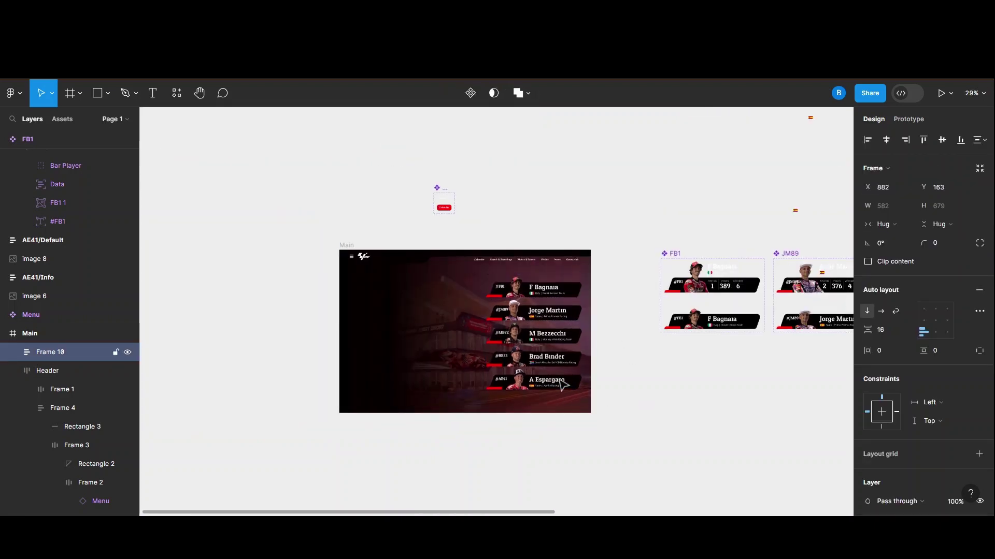
{"action": "left_click_drag", "start_coordinate": [558, 380], "coordinate": [558, 381]}
{"action": "key", "text": "Escape"}
{"action": "scroll", "coordinate": [539, 375], "scroll_direction": "up", "scroll_amount": 5}
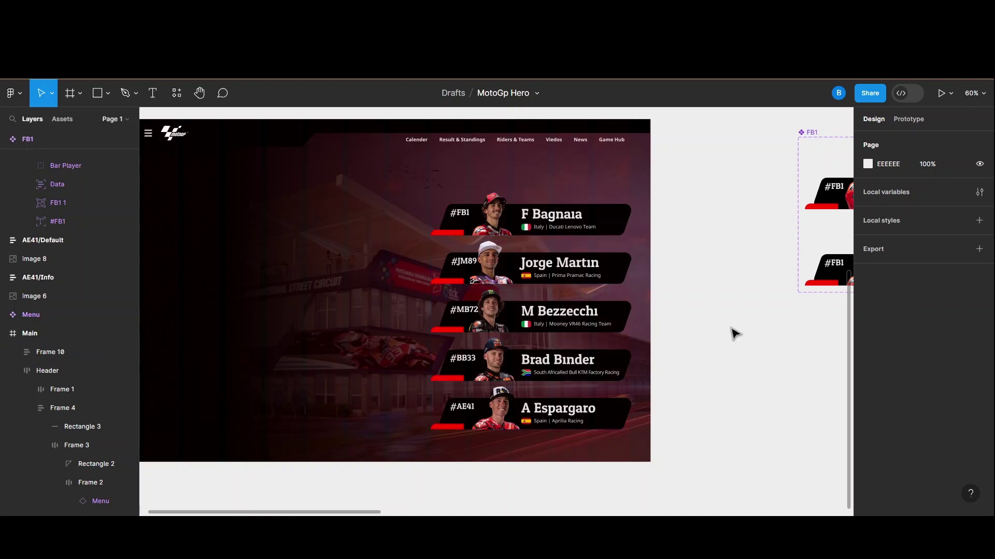
{"action": "scroll", "coordinate": [735, 333], "scroll_direction": "down", "scroll_amount": 2}
{"action": "scroll", "coordinate": [754, 341], "scroll_direction": "down", "scroll_amount": 3}
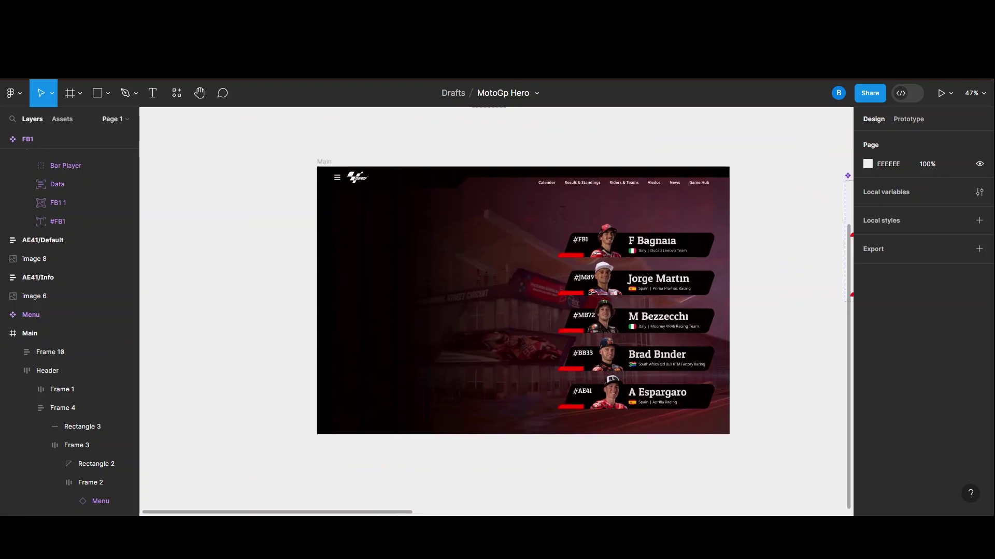
Add a text layer with the pasted 'Pertamina Grand Prix of Indonesia 2023' title beside the hero
{"action": "key", "text": "t"}
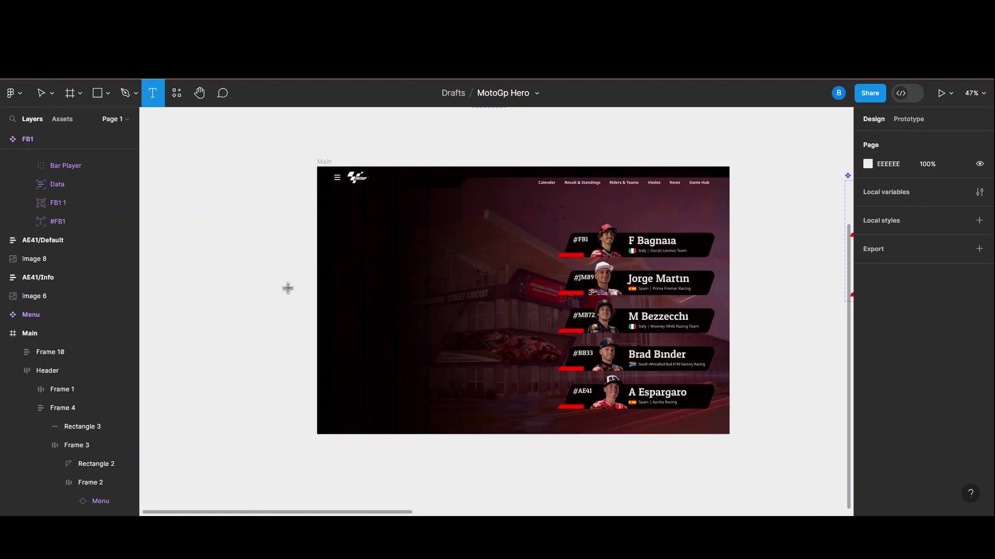
{"action": "left_click", "coordinate": [287, 288]}
{"action": "key", "text": "ctrl+v"}
{"action": "key", "text": "Escape"}
{"action": "mouse_move", "coordinate": [294, 295]}
{"action": "left_mouse_down"}
{"action": "mouse_move", "coordinate": [396, 218]}
{"action": "mouse_move", "coordinate": [413, 236]}
{"action": "mouse_move", "coordinate": [270, 277]}
{"action": "left_mouse_up"}
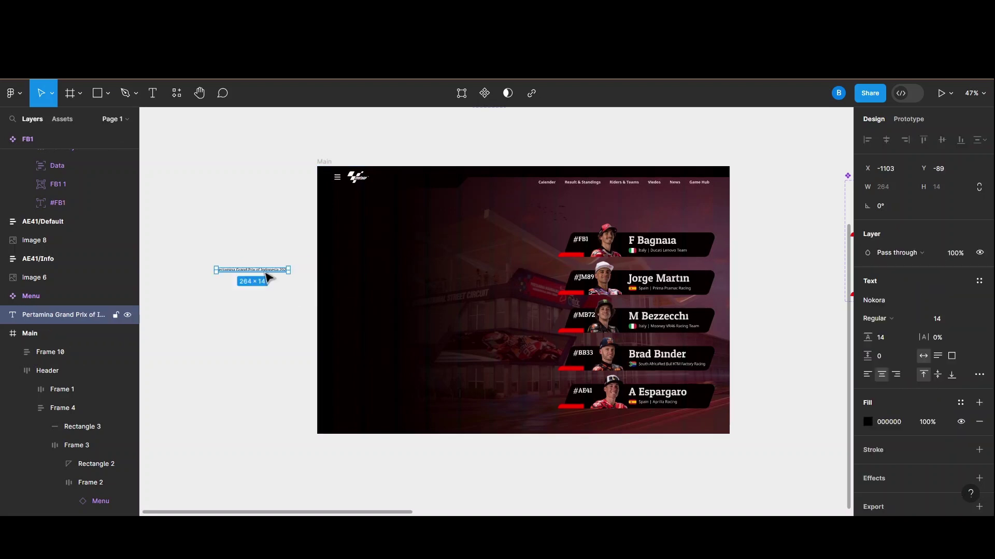
{"action": "scroll", "coordinate": [280, 276], "scroll_direction": "up", "scroll_amount": 5, "text": "ctrl"}
{"action": "key", "text": "Escape"}
{"action": "left_click", "coordinate": [281, 269]}
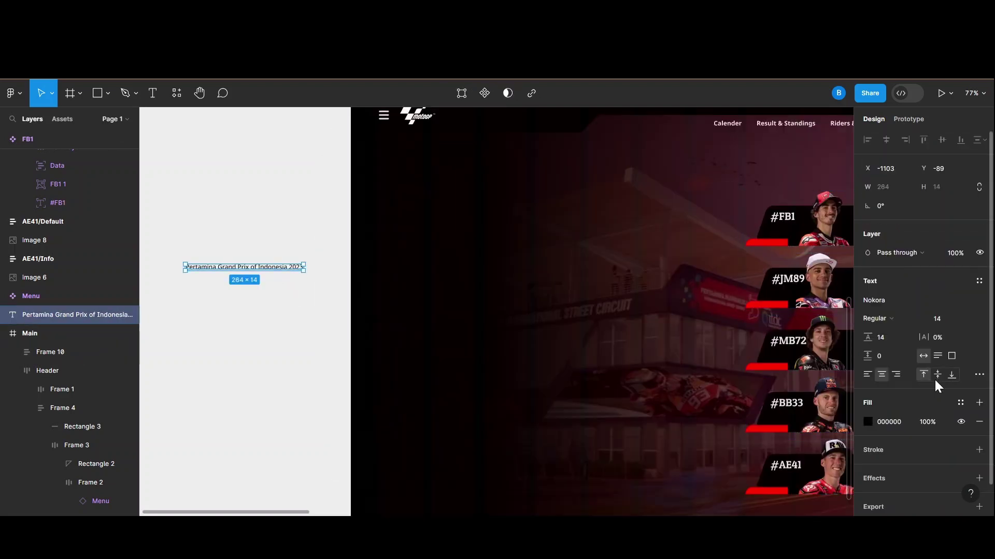
Set the title in Odor Mean Chey, white fill FFFFFF, on the hero frame's left side
{"action": "left_click", "coordinate": [884, 297]}
{"action": "type", "text": "n"}
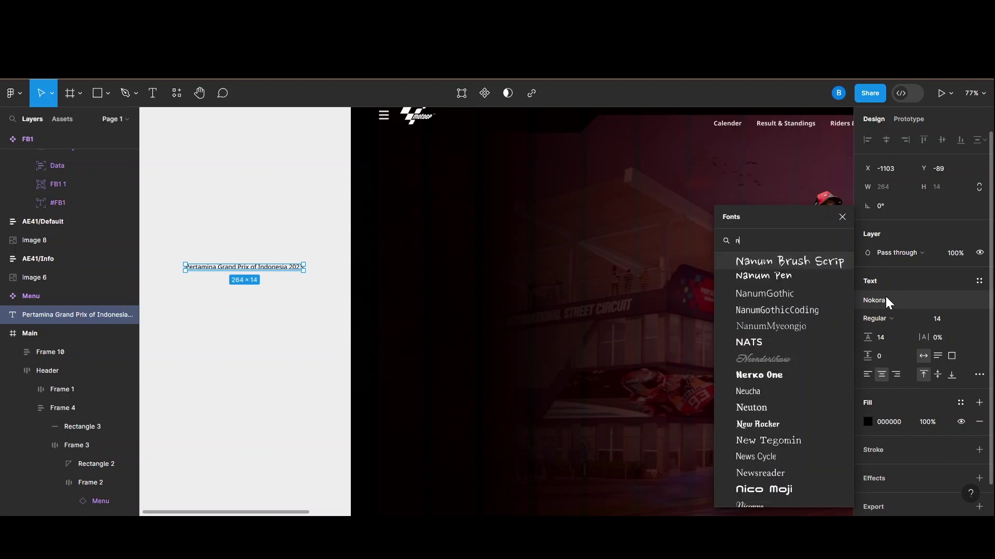
{"action": "key", "text": "BackSpace"}
{"action": "type", "text": "o"}
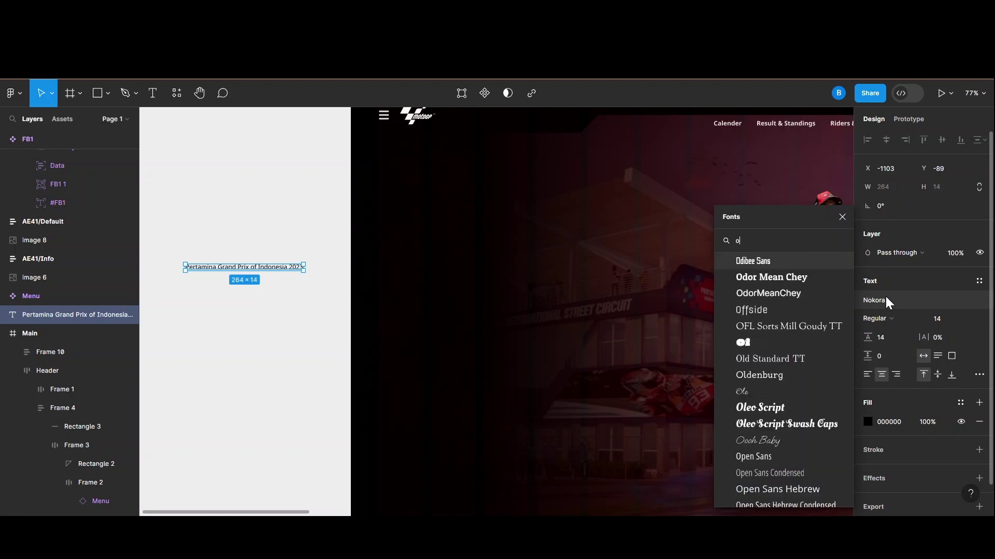
{"action": "left_click", "coordinate": [805, 279]}
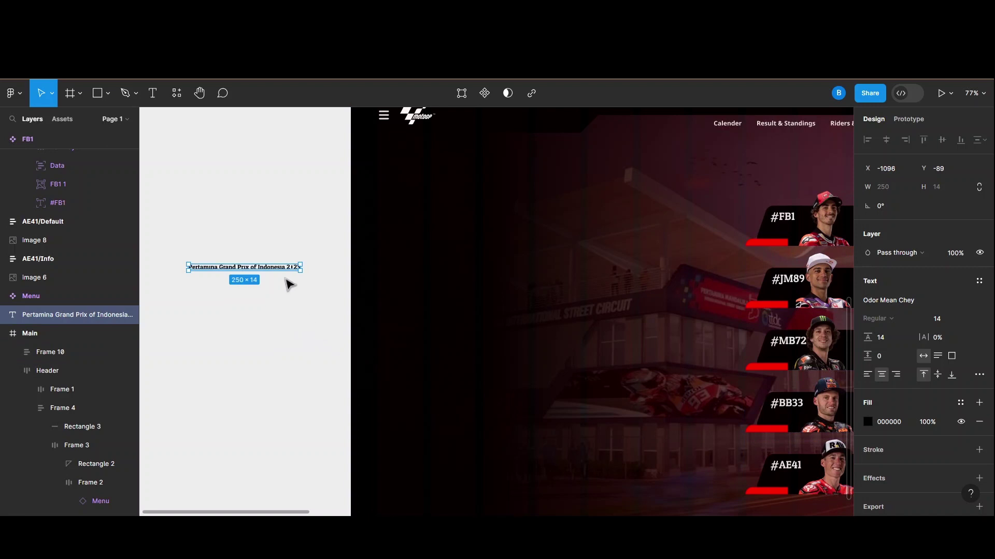
{"action": "left_click_drag", "start_coordinate": [287, 274], "coordinate": [503, 313]}
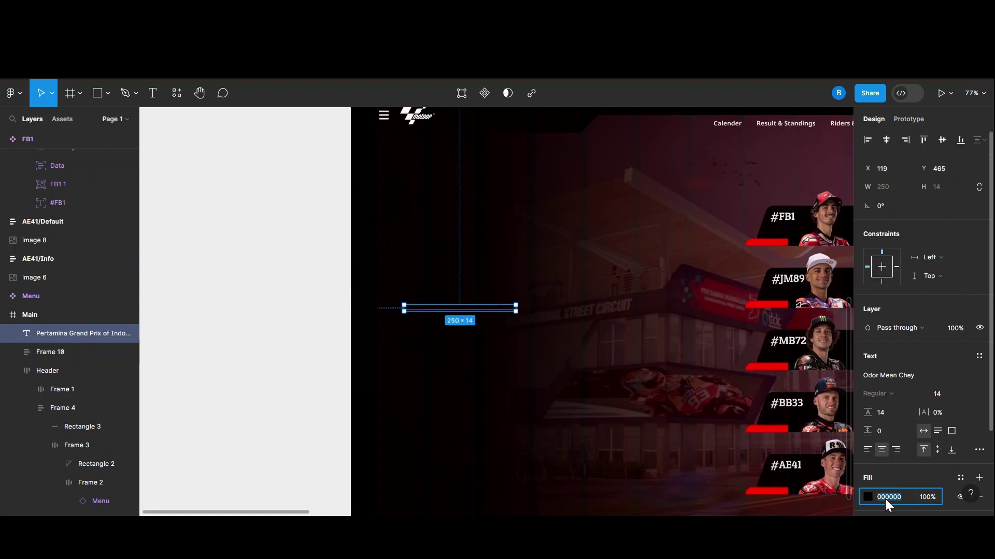
{"action": "type", "text": "white"}
{"action": "type", "text": "FFFFFF"}
{"action": "key", "text": "Return"}
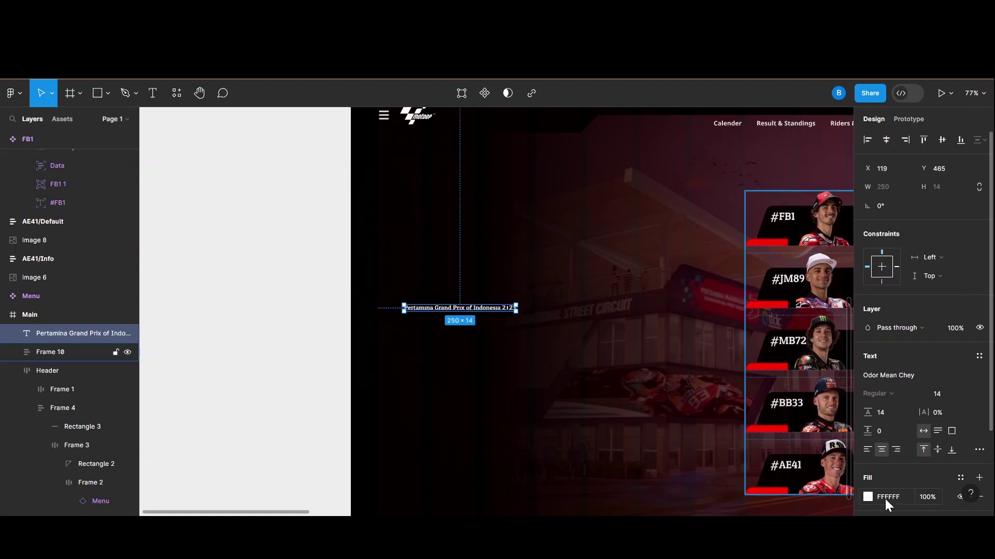
{"action": "left_click", "coordinate": [431, 344]}
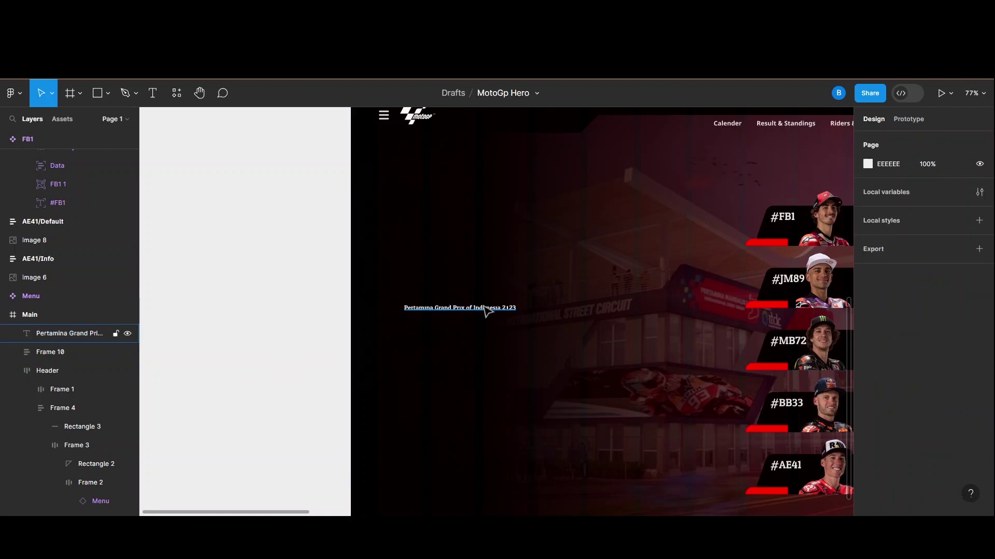
Try the OdorMeanChey font on the 0 in the title's year 2023
{"action": "left_click", "coordinate": [495, 310]}
{"action": "scroll", "coordinate": [503, 313], "scroll_direction": "up", "scroll_amount": 5, "text": "ctrl"}
{"action": "scroll", "coordinate": [503, 314], "scroll_direction": "up", "scroll_amount": 3, "text": "ctrl"}
{"action": "double_click", "coordinate": [525, 293]}
{"action": "left_click_drag", "start_coordinate": [518, 293], "coordinate": [538, 294]}
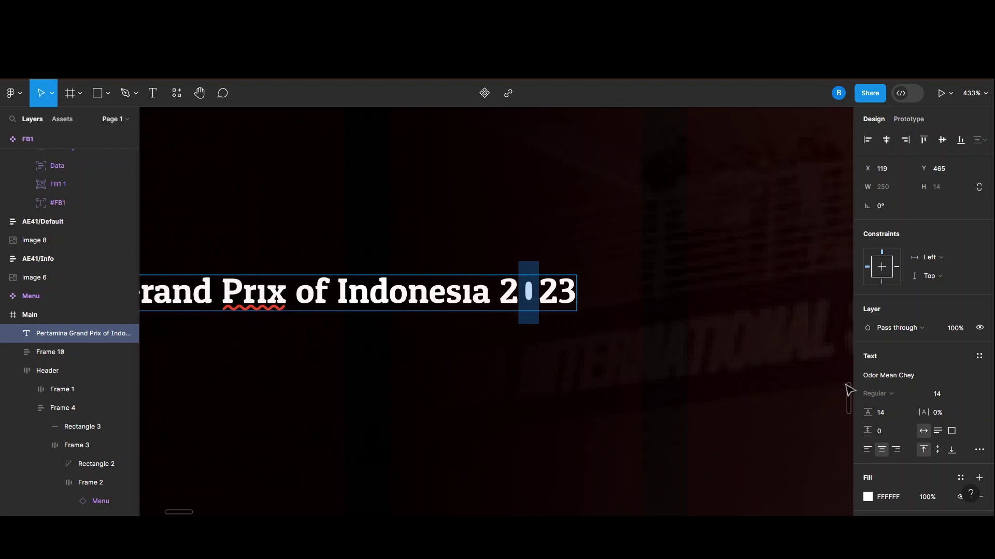
{"action": "left_click", "coordinate": [892, 378]}
{"action": "type", "text": "o"}
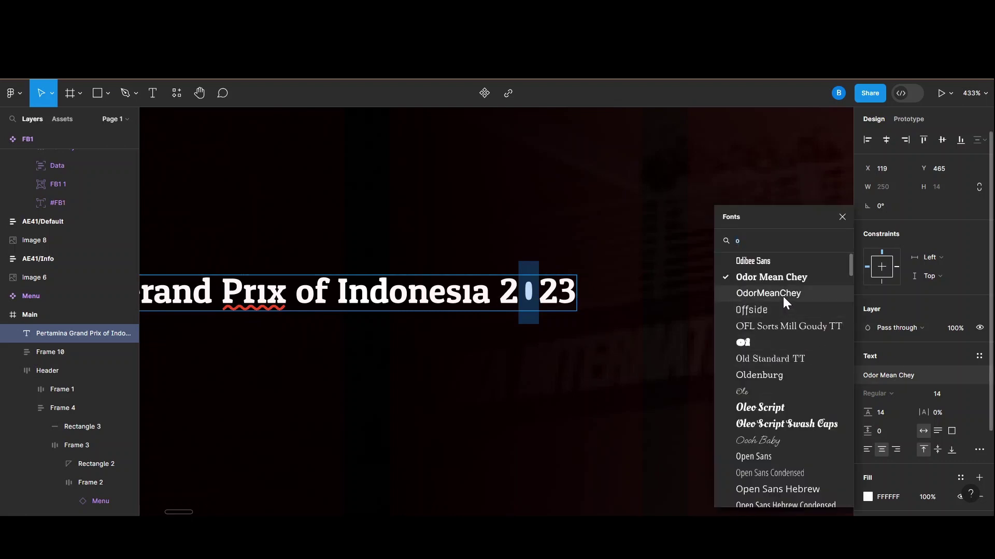
{"action": "left_click", "coordinate": [782, 296]}
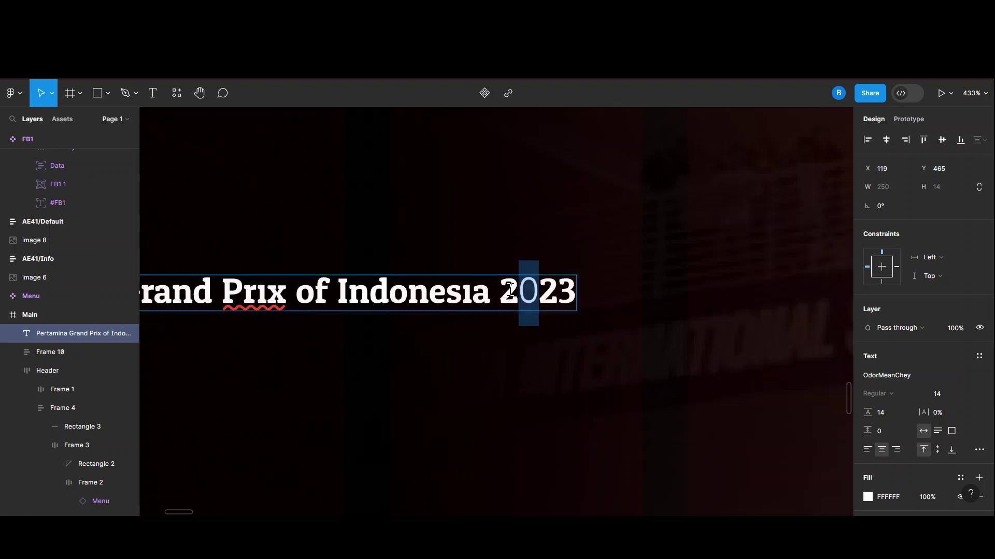
Set the whole title in Orelega One
{"action": "left_click", "coordinate": [896, 378]}
{"action": "left_click", "coordinate": [510, 294]}
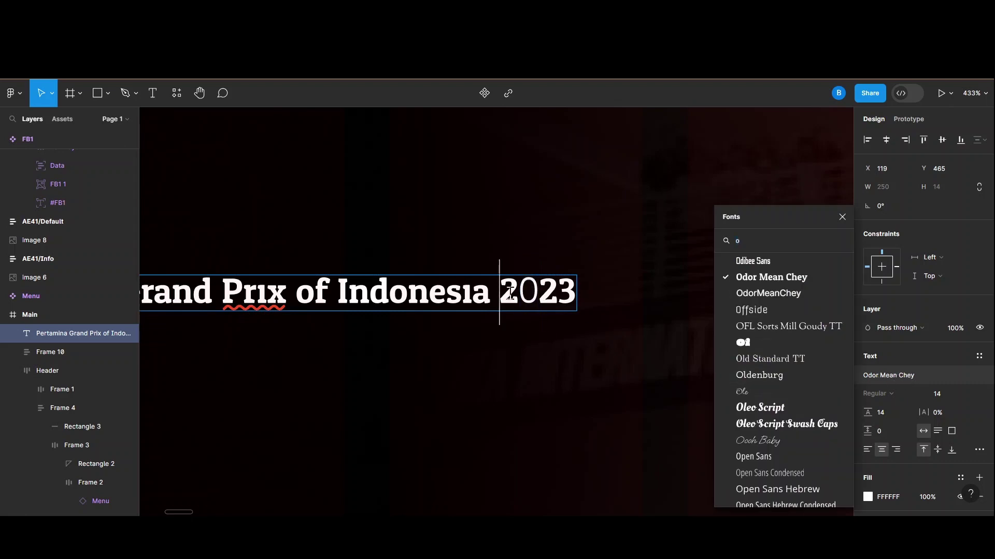
{"action": "key", "text": "ctrl+a"}
{"action": "left_click", "coordinate": [887, 371]}
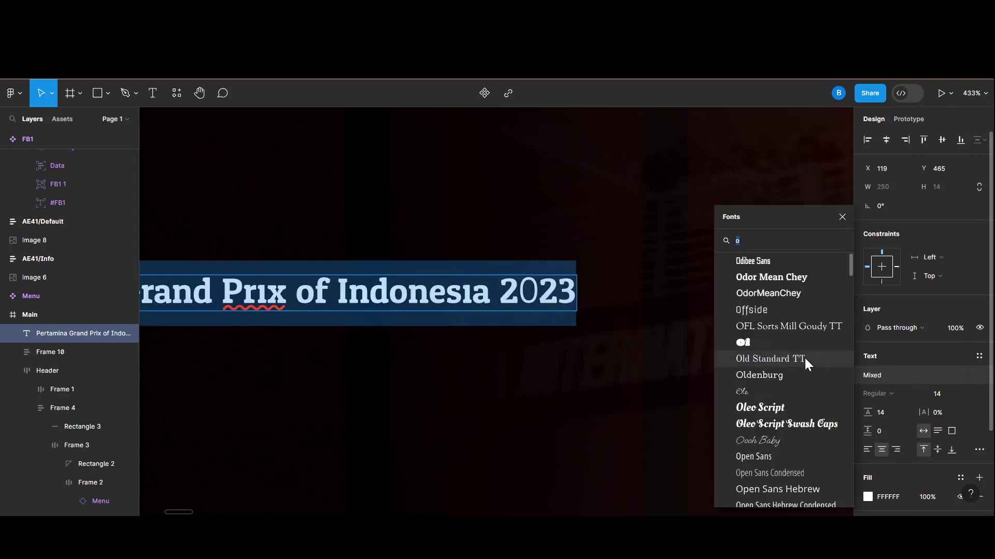
{"action": "scroll", "coordinate": [785, 319], "scroll_direction": "down", "scroll_amount": 5}
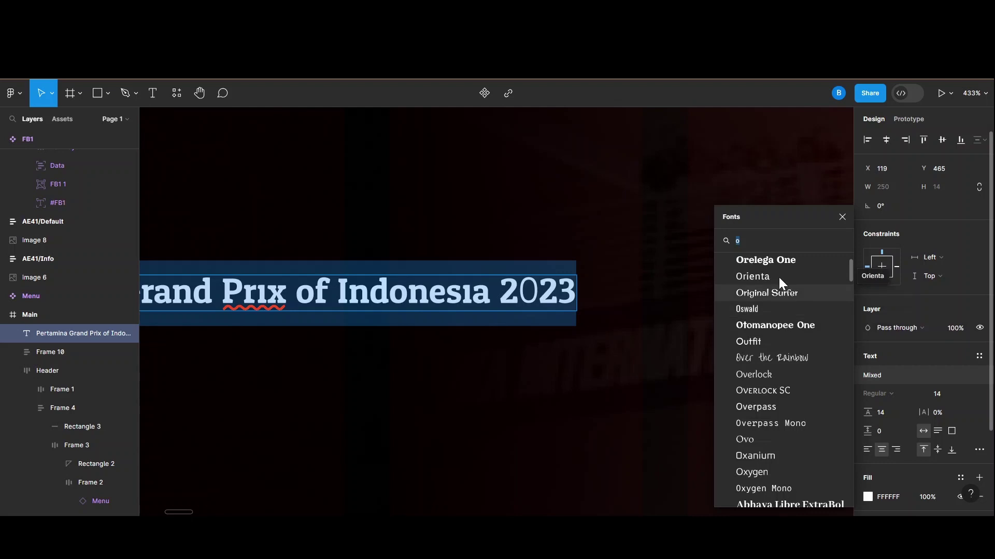
{"action": "left_click", "coordinate": [777, 265]}
Browse other fonts, try Concert One on the title, then undo it
{"action": "scroll", "coordinate": [558, 301], "scroll_direction": "down", "scroll_amount": 5}
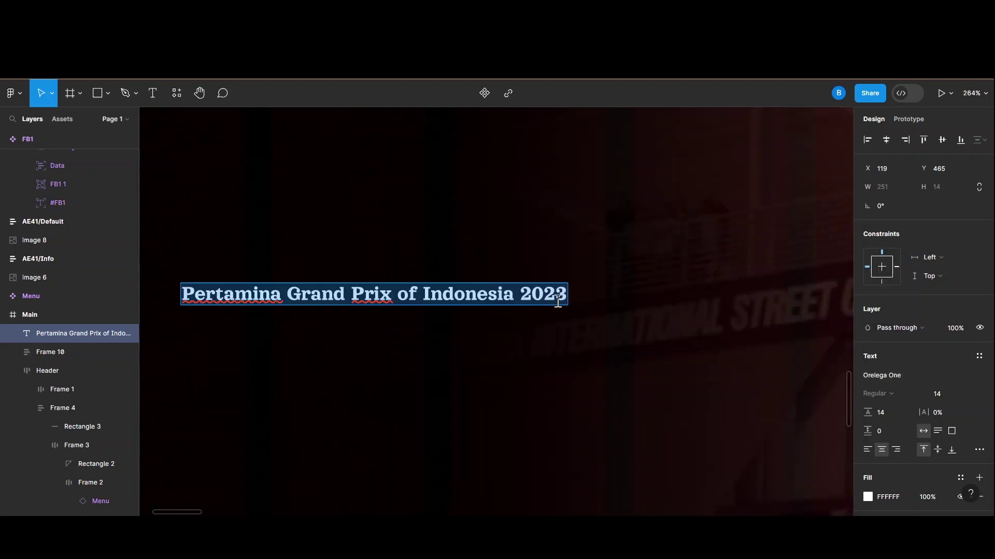
{"action": "scroll", "coordinate": [567, 305], "scroll_direction": "down", "scroll_amount": 4}
{"action": "left_click", "coordinate": [884, 375]}
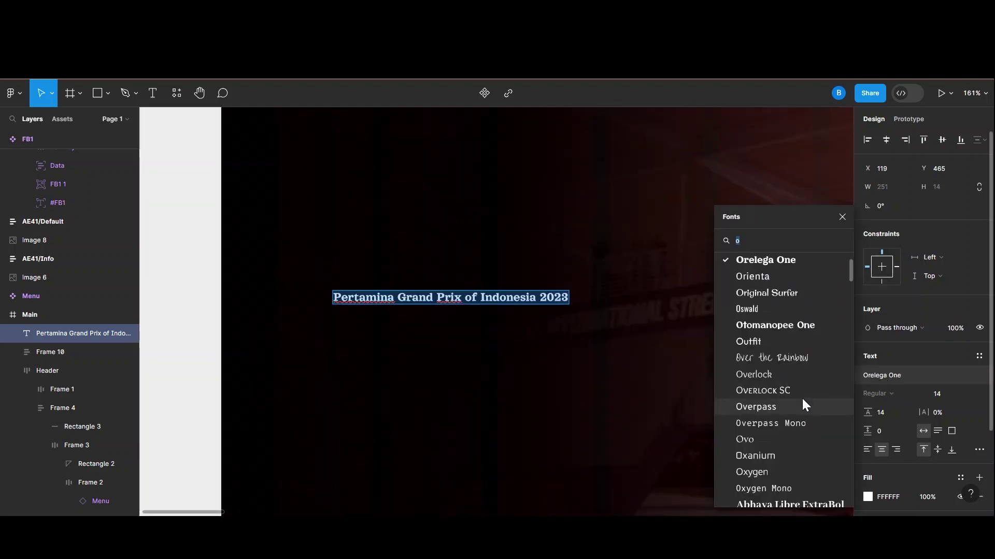
{"action": "scroll", "coordinate": [801, 396], "scroll_direction": "down", "scroll_amount": 3}
{"action": "scroll", "coordinate": [801, 396], "scroll_direction": "down", "scroll_amount": 3}
{"action": "scroll", "coordinate": [801, 396], "scroll_direction": "down", "scroll_amount": 3}
{"action": "scroll", "coordinate": [802, 399], "scroll_direction": "down", "scroll_amount": 3}
{"action": "scroll", "coordinate": [801, 399], "scroll_direction": "down", "scroll_amount": 2}
{"action": "scroll", "coordinate": [802, 398], "scroll_direction": "down", "scroll_amount": 1}
{"action": "scroll", "coordinate": [802, 399], "scroll_direction": "down", "scroll_amount": 3}
{"action": "scroll", "coordinate": [801, 397], "scroll_direction": "down", "scroll_amount": 1}
{"action": "scroll", "coordinate": [801, 397], "scroll_direction": "down", "scroll_amount": 2}
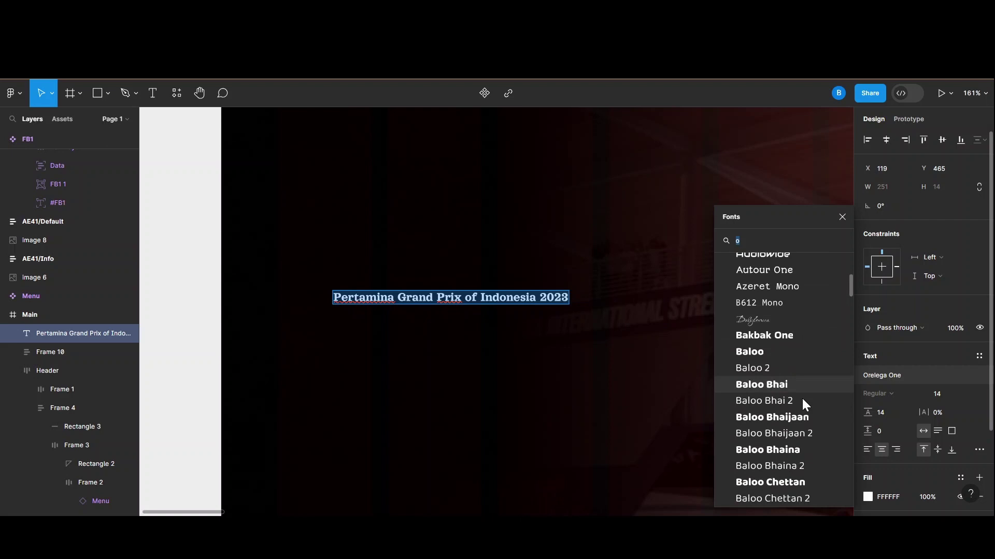
{"action": "scroll", "coordinate": [800, 396], "scroll_direction": "down", "scroll_amount": 5}
{"action": "scroll", "coordinate": [802, 399], "scroll_direction": "down", "scroll_amount": 2}
{"action": "scroll", "coordinate": [802, 399], "scroll_direction": "down", "scroll_amount": 2}
{"action": "scroll", "coordinate": [802, 399], "scroll_direction": "down", "scroll_amount": 3}
{"action": "scroll", "coordinate": [801, 397], "scroll_direction": "down", "scroll_amount": 1}
{"action": "scroll", "coordinate": [800, 396], "scroll_direction": "down", "scroll_amount": 2}
{"action": "scroll", "coordinate": [801, 396], "scroll_direction": "down", "scroll_amount": 3}
{"action": "scroll", "coordinate": [801, 397], "scroll_direction": "down", "scroll_amount": 2}
{"action": "scroll", "coordinate": [787, 344], "scroll_direction": "down", "scroll_amount": 2}
{"action": "scroll", "coordinate": [789, 348], "scroll_direction": "down", "scroll_amount": 3}
{"action": "scroll", "coordinate": [789, 347], "scroll_direction": "down", "scroll_amount": 1}
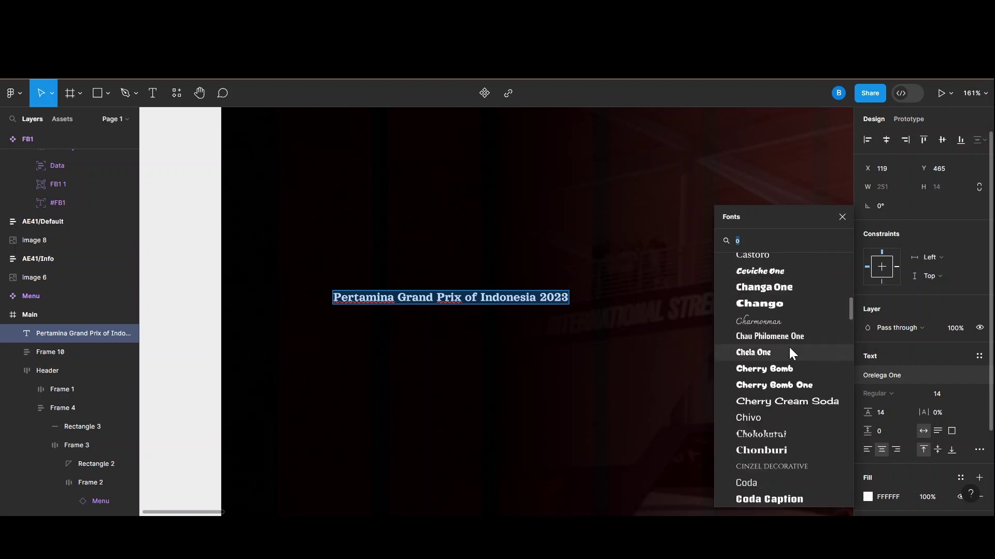
{"action": "scroll", "coordinate": [790, 349], "scroll_direction": "down", "scroll_amount": 2}
{"action": "scroll", "coordinate": [789, 350], "scroll_direction": "down", "scroll_amount": 4}
{"action": "scroll", "coordinate": [789, 349], "scroll_direction": "down", "scroll_amount": 2}
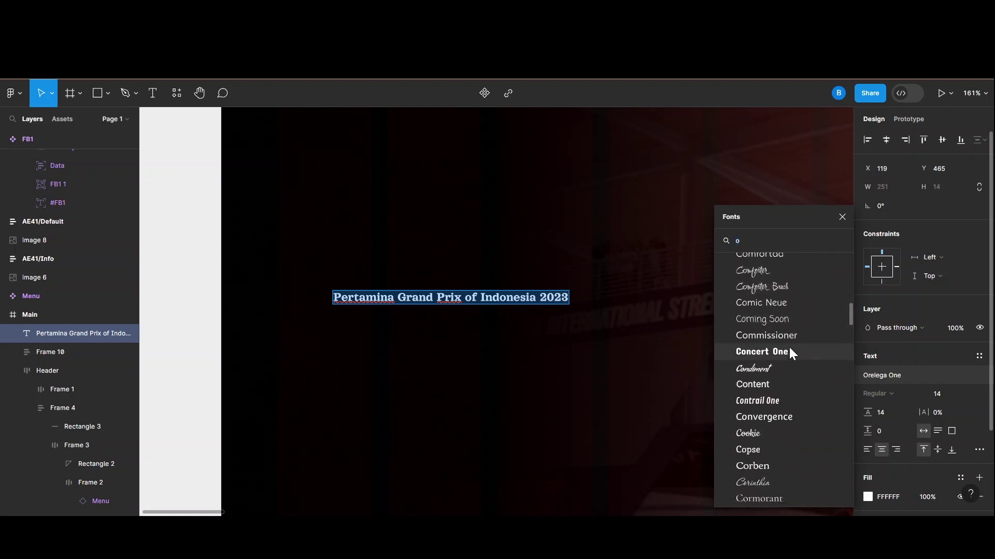
{"action": "left_click", "coordinate": [791, 352]}
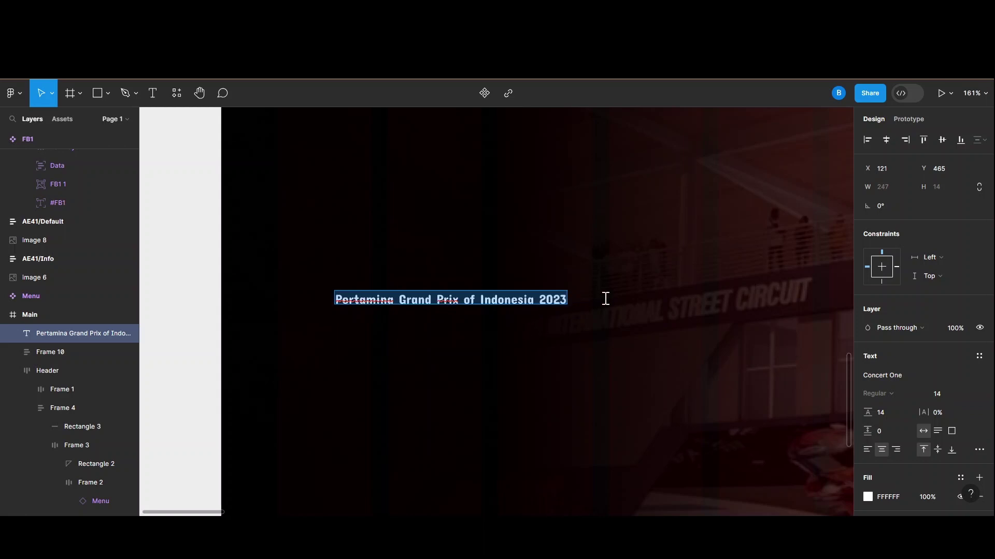
{"action": "key", "text": "ctrl+z"}
Set the title font size to 40
{"action": "left_click", "coordinate": [202, 244]}
{"action": "scroll", "coordinate": [271, 287], "scroll_direction": "down", "scroll_amount": 5}
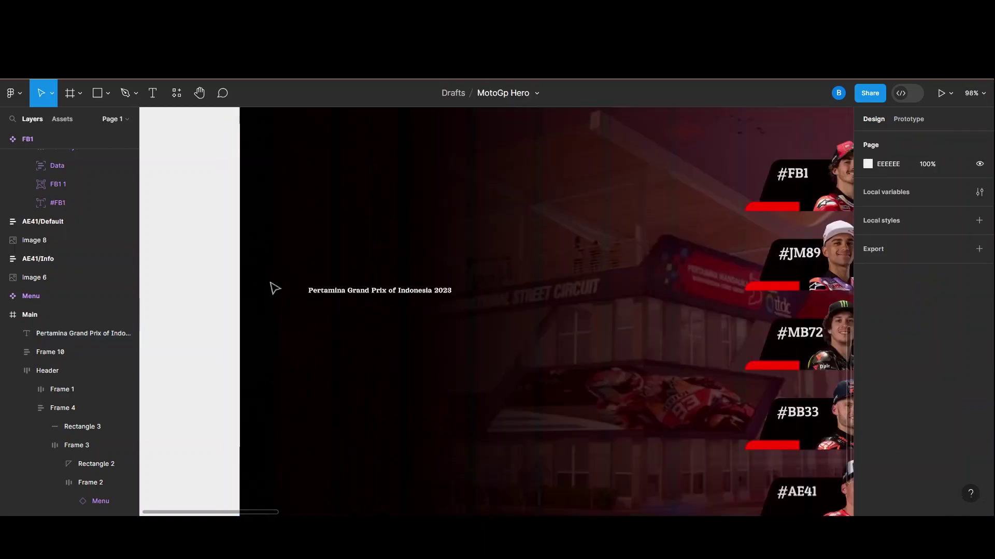
{"action": "left_click", "coordinate": [371, 294]}
{"action": "scroll", "coordinate": [262, 279], "scroll_direction": "down", "scroll_amount": 2}
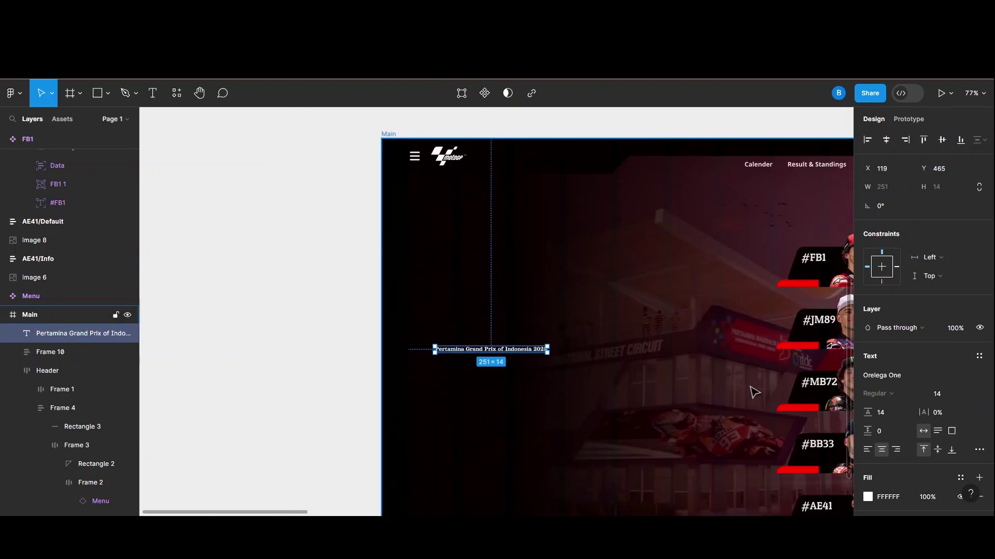
{"action": "left_click", "coordinate": [966, 395]}
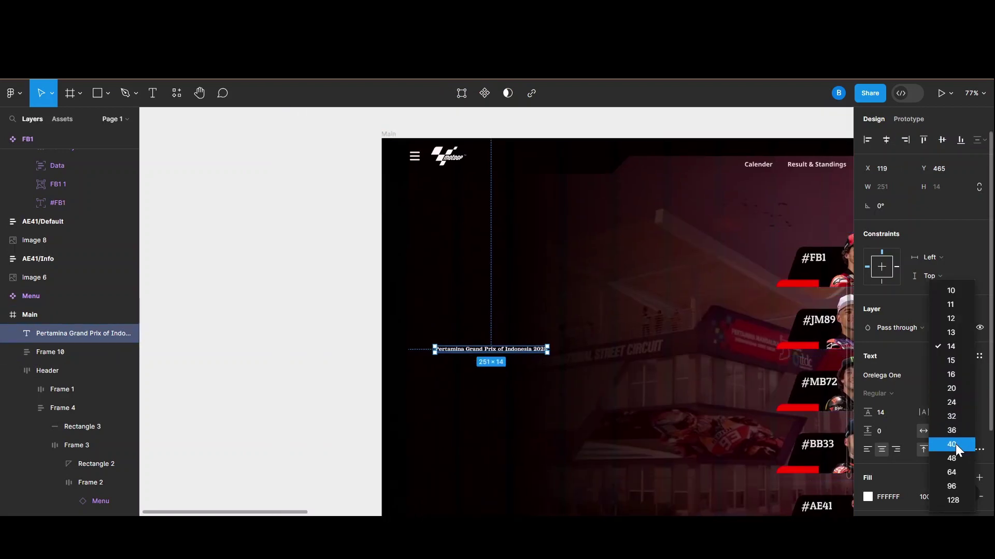
{"action": "left_click", "coordinate": [952, 444]}
Move the title up to the top-left of the Main frame
{"action": "left_click_drag", "start_coordinate": [607, 357], "coordinate": [688, 226]}
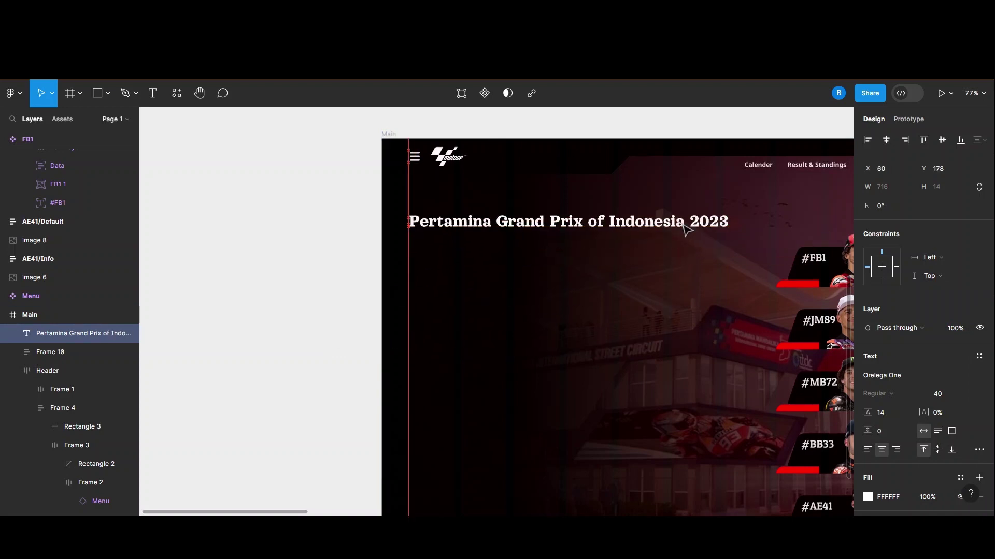
{"action": "left_click", "coordinate": [373, 275]}
{"action": "scroll", "coordinate": [405, 244], "scroll_direction": "up", "scroll_amount": 3, "text": "ctrl"}
{"action": "left_click", "coordinate": [433, 205]}
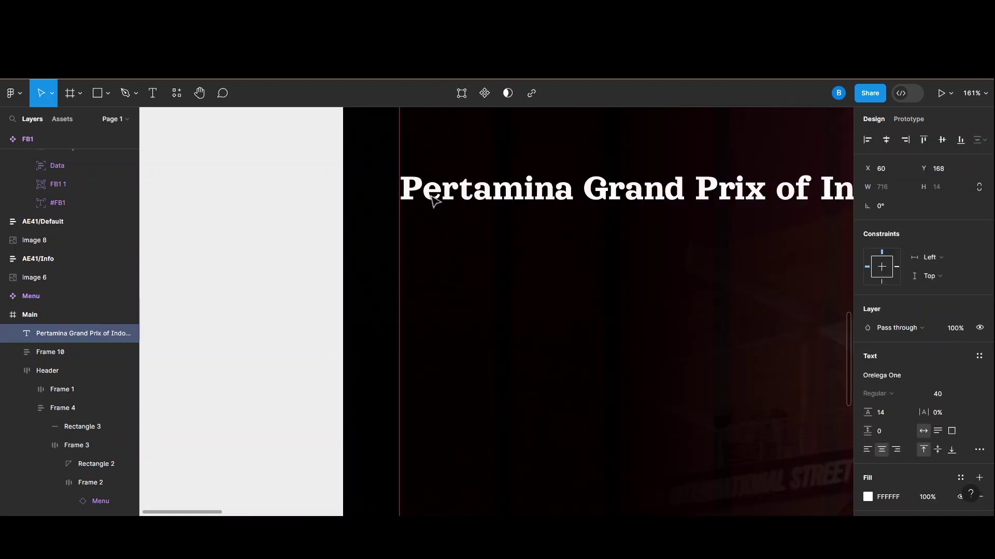
{"action": "scroll", "coordinate": [394, 241], "scroll_direction": "down", "scroll_amount": 5, "text": "ctrl"}
{"action": "left_click", "coordinate": [795, 322]}
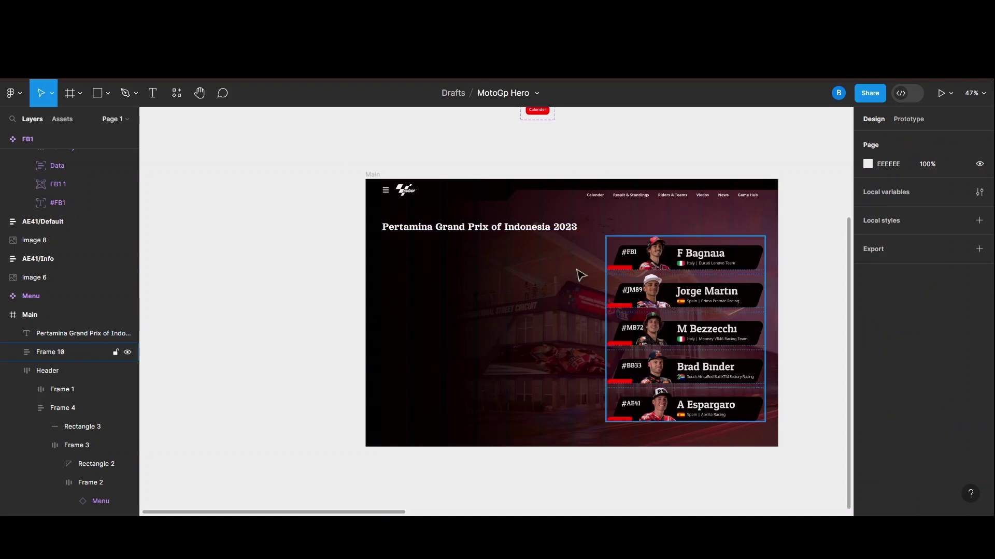
{"action": "scroll", "coordinate": [577, 273], "scroll_direction": "up", "scroll_amount": 3, "text": "ctrl"}
Set the title to size 48, narrow its box, left-align it, with 48 line height
{"action": "left_click", "coordinate": [579, 228]}
{"action": "left_click", "coordinate": [967, 390]}
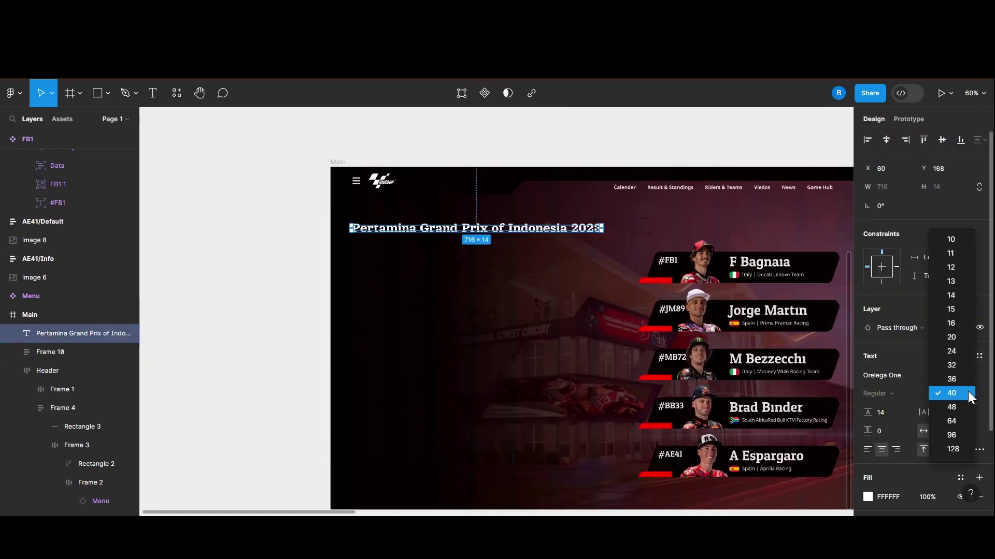
{"action": "left_click", "coordinate": [959, 406]}
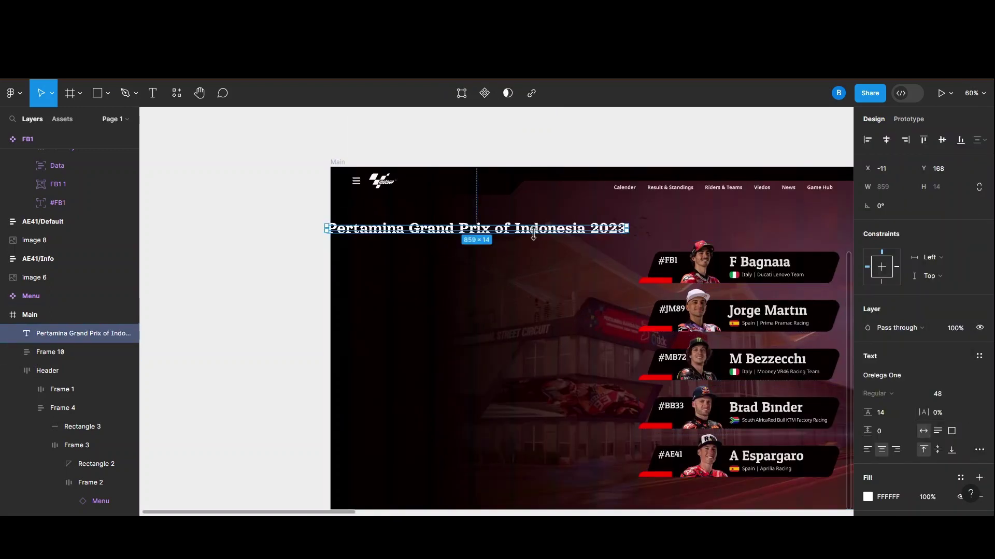
{"action": "left_click_drag", "start_coordinate": [627, 228], "coordinate": [597, 236]}
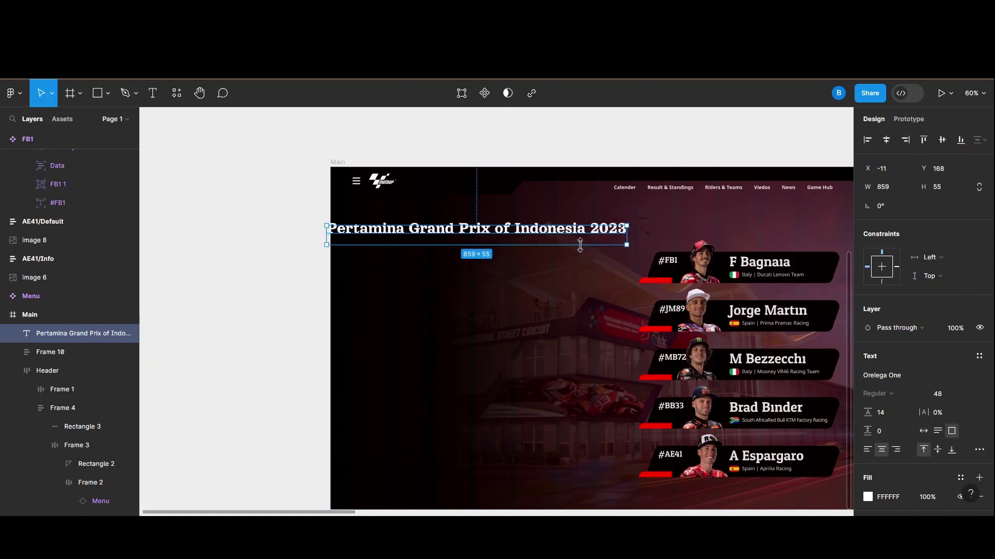
{"action": "left_click", "coordinate": [866, 450]}
{"action": "type", "text": "4"}
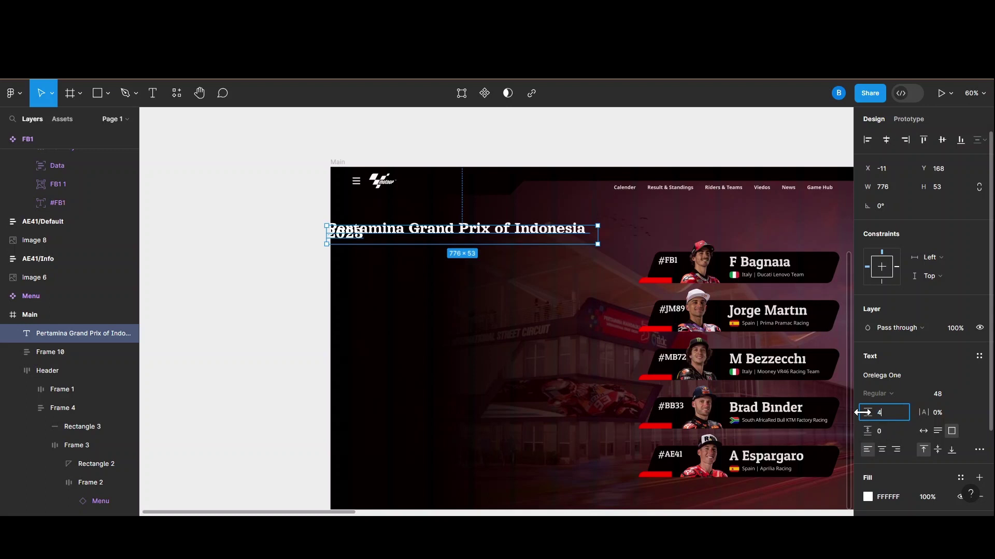
{"action": "type", "text": "8"}
{"action": "key", "text": "Return"}
Reposition and resize the title so it wraps after 'of' at the hero's top left
{"action": "left_click", "coordinate": [278, 344]}
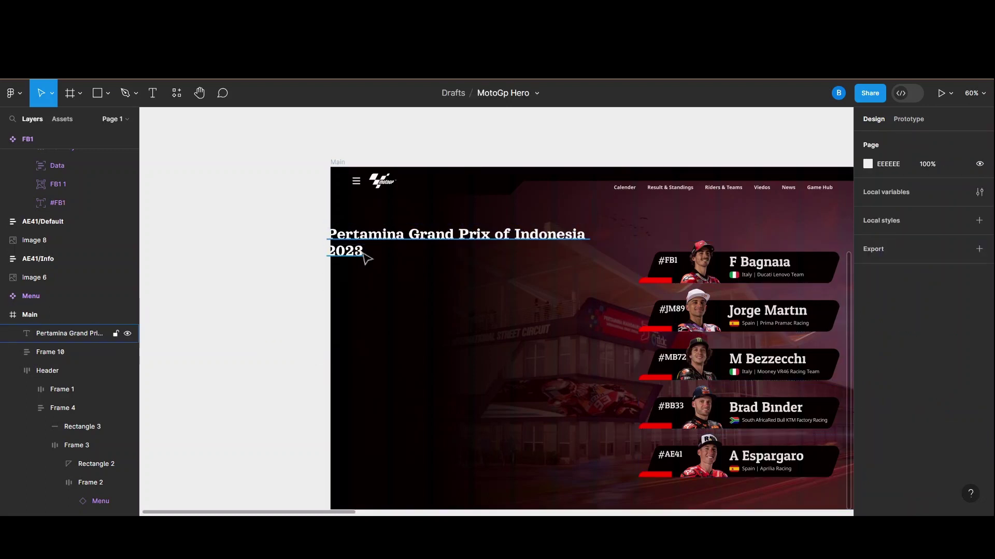
{"action": "left_click_drag", "start_coordinate": [357, 237], "coordinate": [380, 230]}
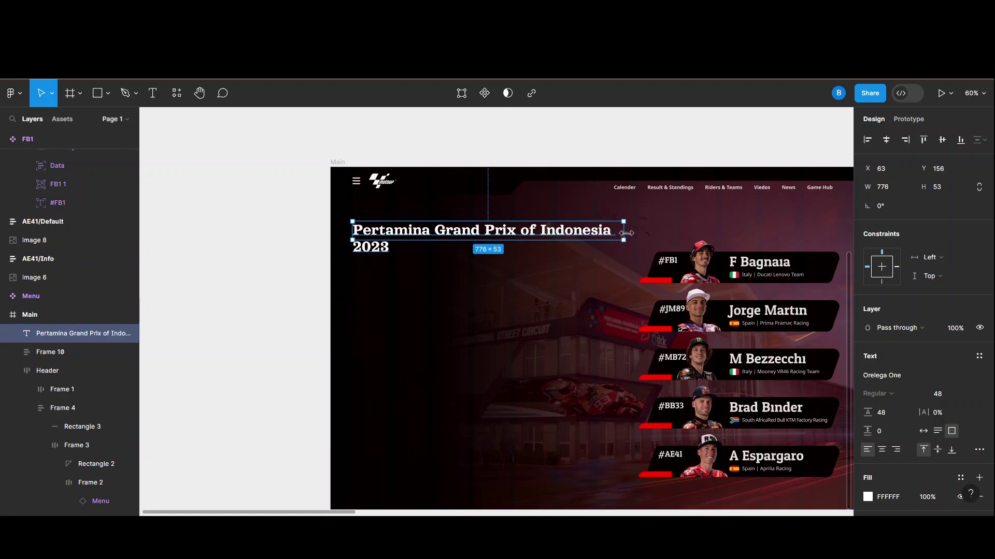
{"action": "mouse_move", "coordinate": [604, 244]}
{"action": "left_mouse_down"}
{"action": "mouse_move", "coordinate": [604, 255]}
{"action": "mouse_move", "coordinate": [606, 241]}
{"action": "left_mouse_up"}
{"action": "left_click_drag", "start_coordinate": [513, 229], "coordinate": [513, 218]}
{"action": "left_click", "coordinate": [282, 308]}
{"action": "scroll", "coordinate": [280, 298], "scroll_direction": "right", "scroll_amount": 3}
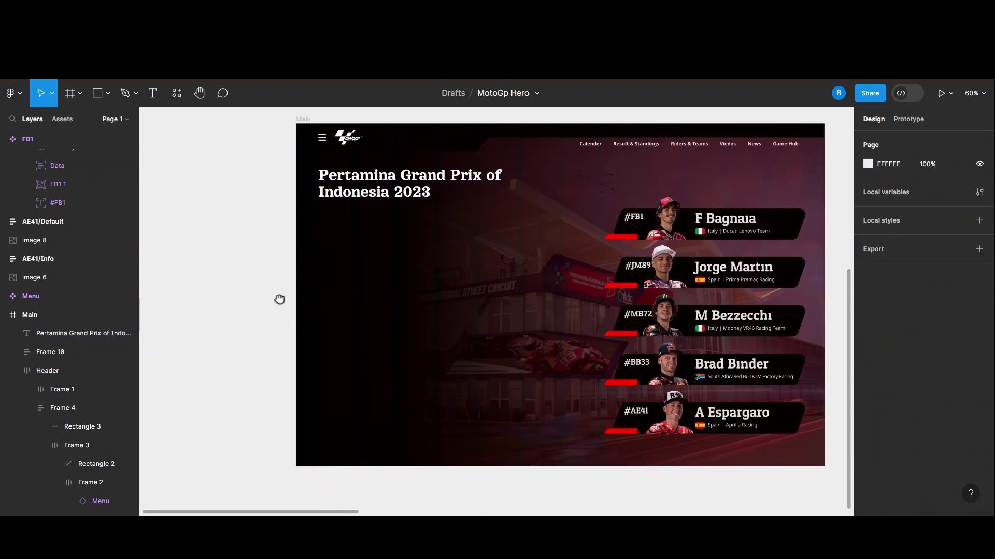
{"action": "scroll", "coordinate": [345, 342], "scroll_direction": "down", "scroll_amount": 3, "text": "ctrl"}
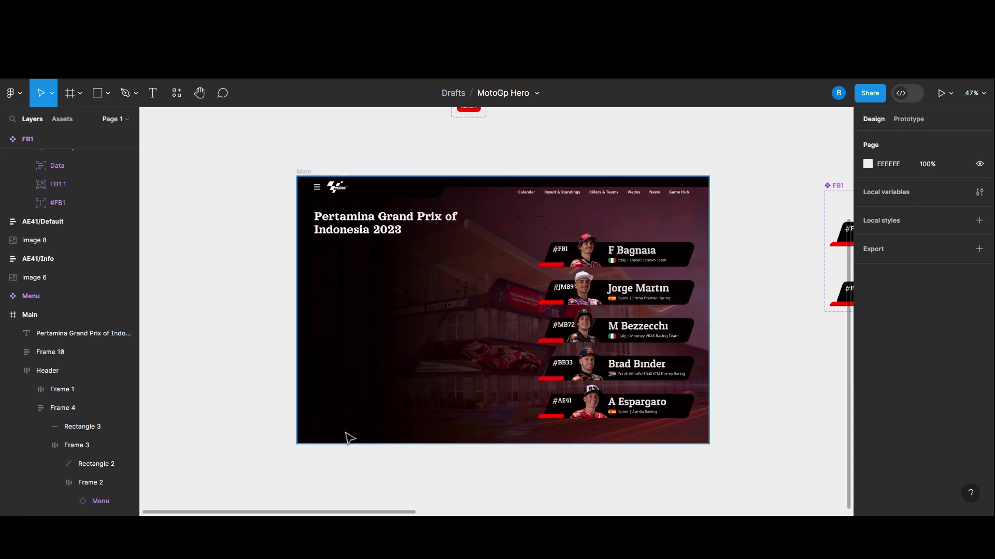
Paste the subtitle text into a new text box and set it in Nokora
{"action": "scroll", "coordinate": [304, 311], "scroll_direction": "up", "scroll_amount": 2, "text": "ctrl"}
{"action": "key", "text": "t"}
{"action": "left_click", "coordinate": [257, 312]}
{"action": "key", "text": "ctrl+v"}
{"action": "key", "text": "ctrl+a"}
{"action": "left_click", "coordinate": [895, 300]}
{"action": "type", "text": "n"}
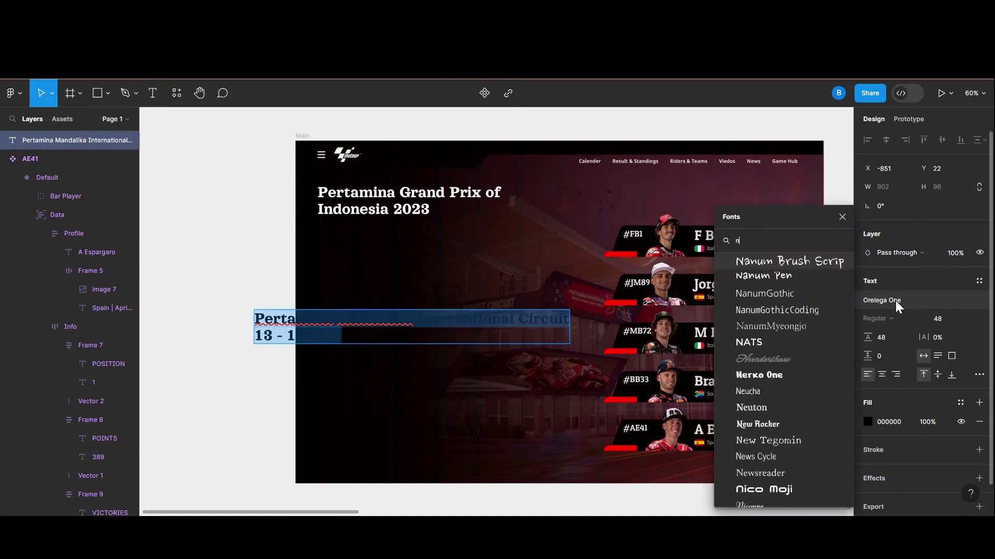
{"action": "type", "text": "o"}
{"action": "left_click", "coordinate": [762, 278]}
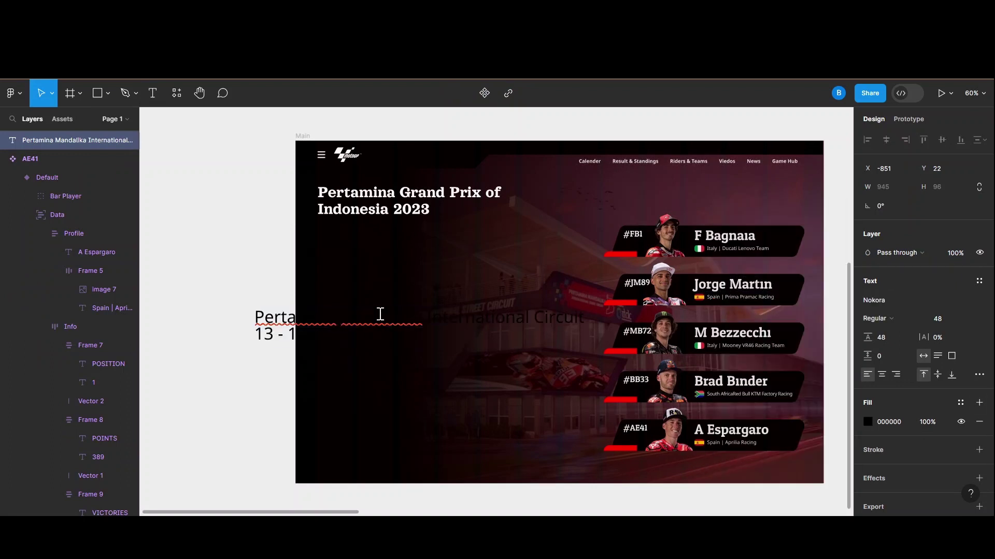
Set the subtitle to font size 14 with 14 line height
{"action": "left_click", "coordinate": [966, 321]}
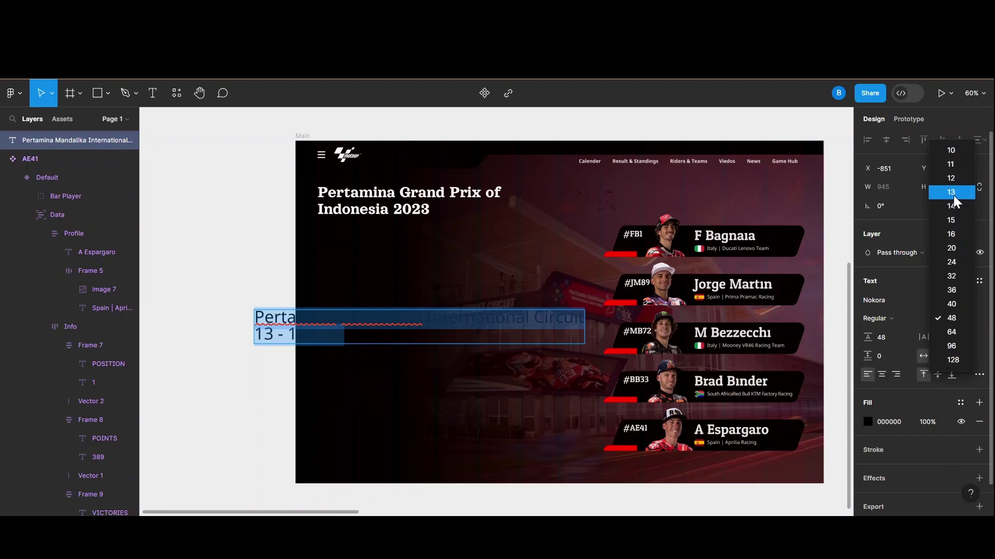
{"action": "left_click", "coordinate": [953, 179]}
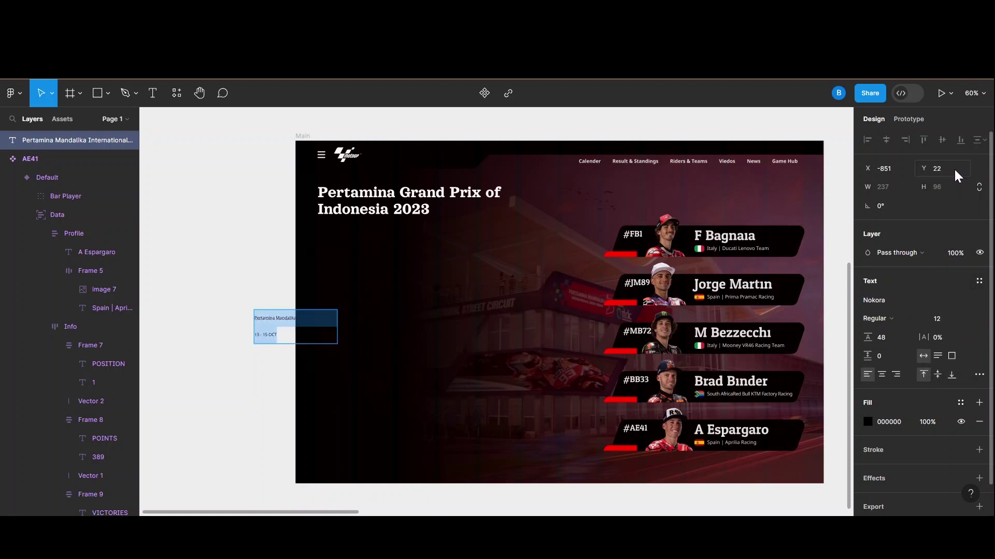
{"action": "left_click", "coordinate": [967, 320]}
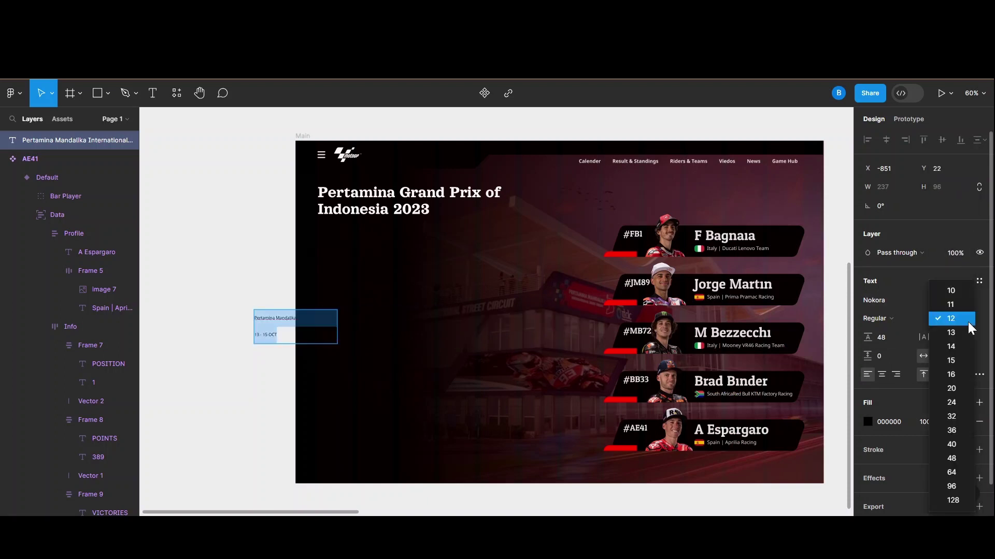
{"action": "left_click", "coordinate": [955, 346]}
{"action": "left_click", "coordinate": [872, 337]}
{"action": "type", "text": "14"}
{"action": "key", "text": "Return"}
Move the subtitle into Main below the title with a white fill at 90% opacity
{"action": "mouse_move", "coordinate": [275, 319]}
{"action": "left_mouse_down"}
{"action": "mouse_move", "coordinate": [347, 267]}
{"action": "mouse_move", "coordinate": [511, 270]}
{"action": "left_mouse_up"}
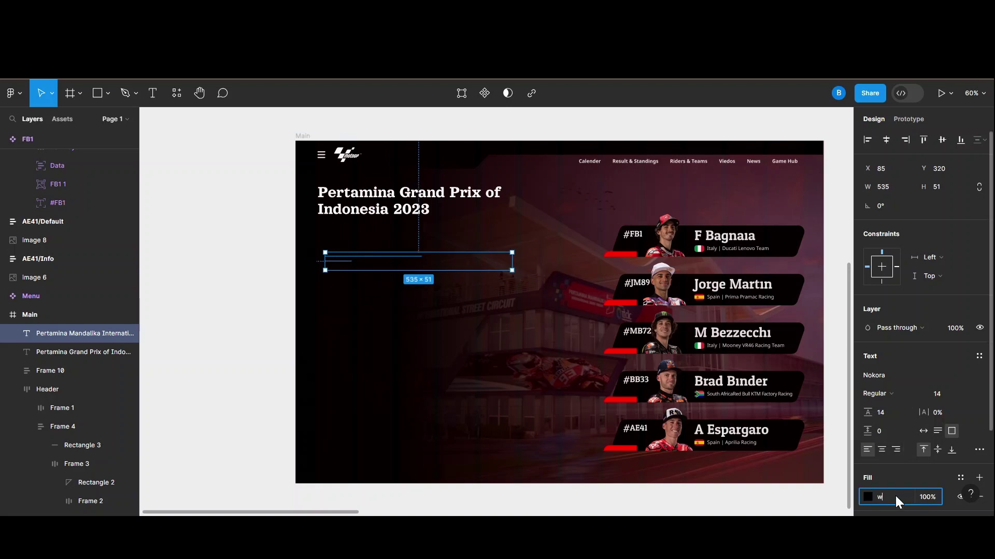
{"action": "key", "text": "Return"}
{"action": "left_click", "coordinate": [931, 497]}
{"action": "type", "text": "90"}
{"action": "key", "text": "Return"}
Join the date onto the circuit name line and set the subtitle to size 16
{"action": "scroll", "coordinate": [409, 268], "scroll_direction": "up", "scroll_amount": 4, "text": "ctrl"}
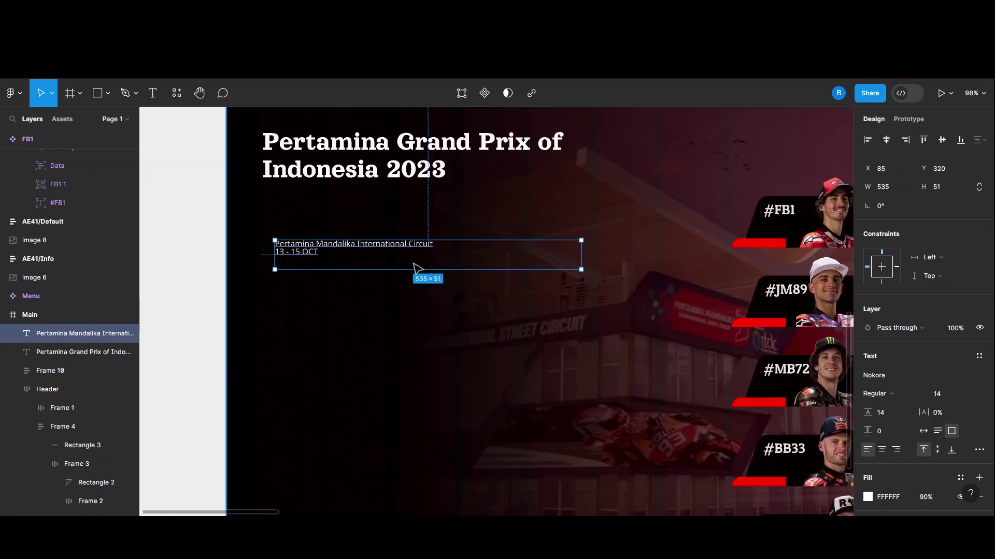
{"action": "double_click", "coordinate": [438, 246]}
{"action": "key", "text": "Delete"}
{"action": "key", "text": "ctrl+a"}
{"action": "left_click", "coordinate": [968, 398]}
{"action": "left_click", "coordinate": [953, 374]}
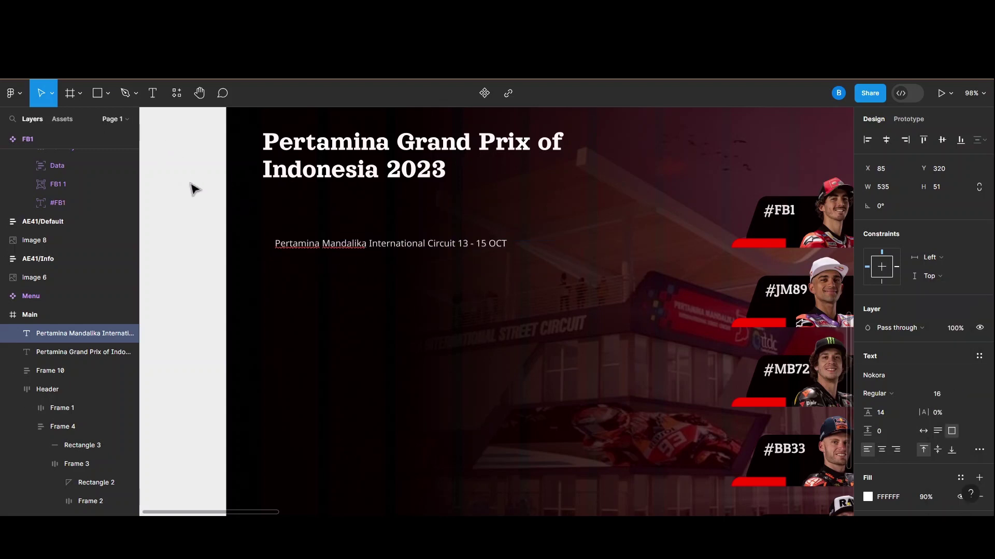
Make the subtitle text box auto height, then auto width
{"action": "double_click", "coordinate": [406, 269]}
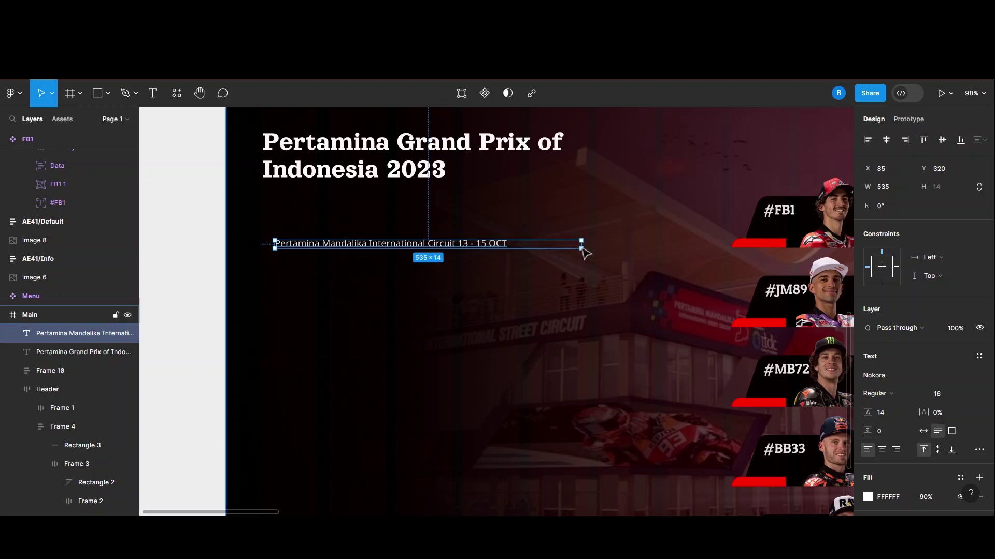
{"action": "double_click", "coordinate": [582, 248]}
{"action": "scroll", "coordinate": [587, 248], "scroll_direction": "up", "scroll_amount": 5}
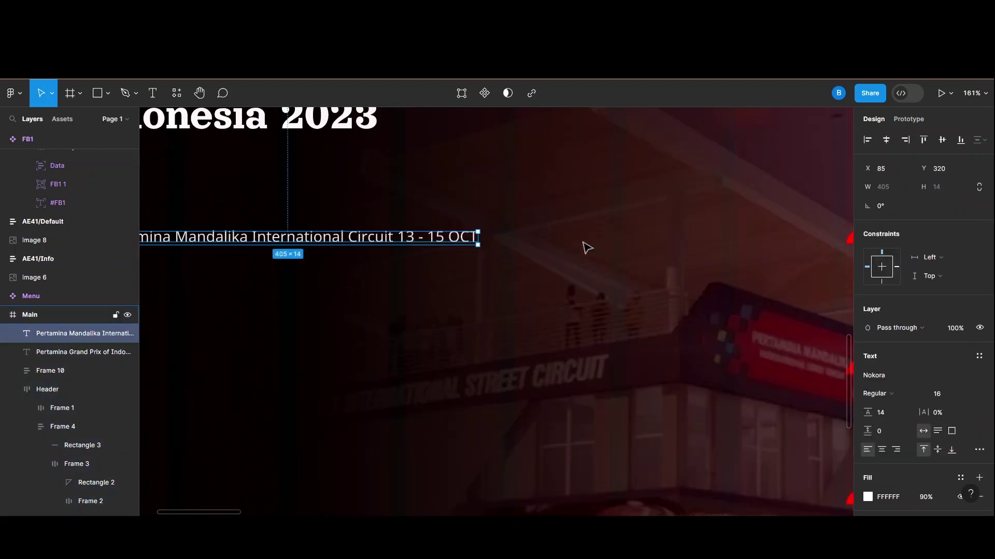
{"action": "scroll", "coordinate": [518, 249], "scroll_direction": "down", "scroll_amount": 2}
{"action": "scroll", "coordinate": [366, 258], "scroll_direction": "down", "scroll_amount": 3}
{"action": "scroll", "coordinate": [365, 255], "scroll_direction": "down", "scroll_amount": 2}
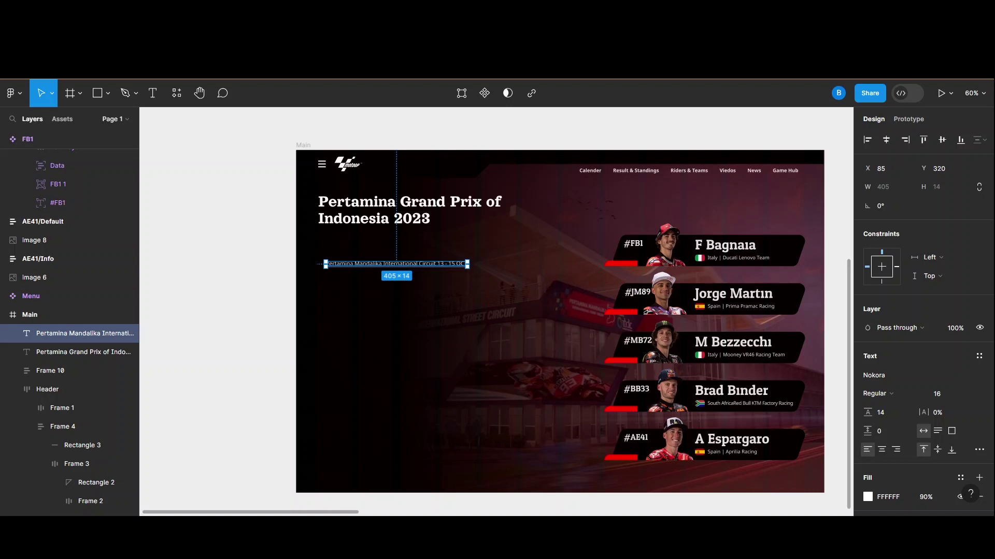
Paste the Indonesian flag, resize it to 40 wide and give it corner radius 6
{"action": "left_click", "coordinate": [251, 324]}
{"action": "key", "text": "ctrl+v"}
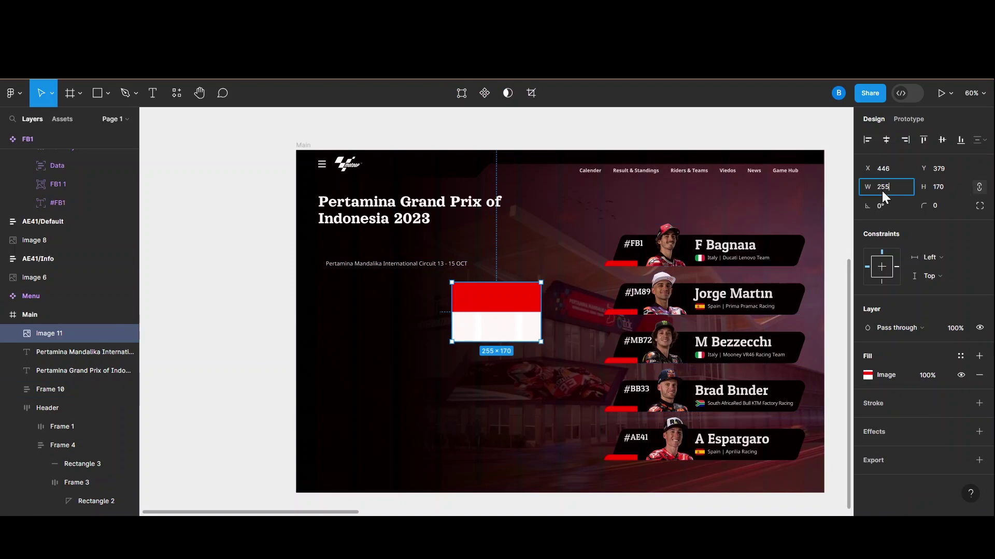
{"action": "type", "text": "0"}
{"action": "key", "text": "Return"}
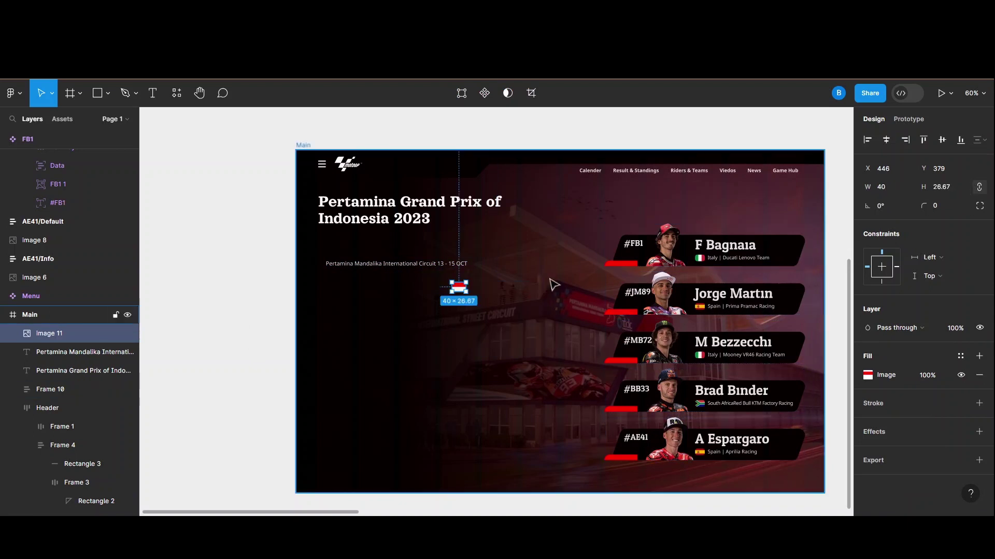
{"action": "left_click", "coordinate": [929, 208]}
{"action": "type", "text": "6"}
{"action": "key", "text": "Return"}
{"action": "scroll", "coordinate": [400, 290], "scroll_direction": "up", "scroll_amount": 2}
{"action": "left_click", "coordinate": [226, 328]}
Put the flag left of the subtitle in a centred auto-layout row with 12 gap
{"action": "left_click", "coordinate": [49, 333]}
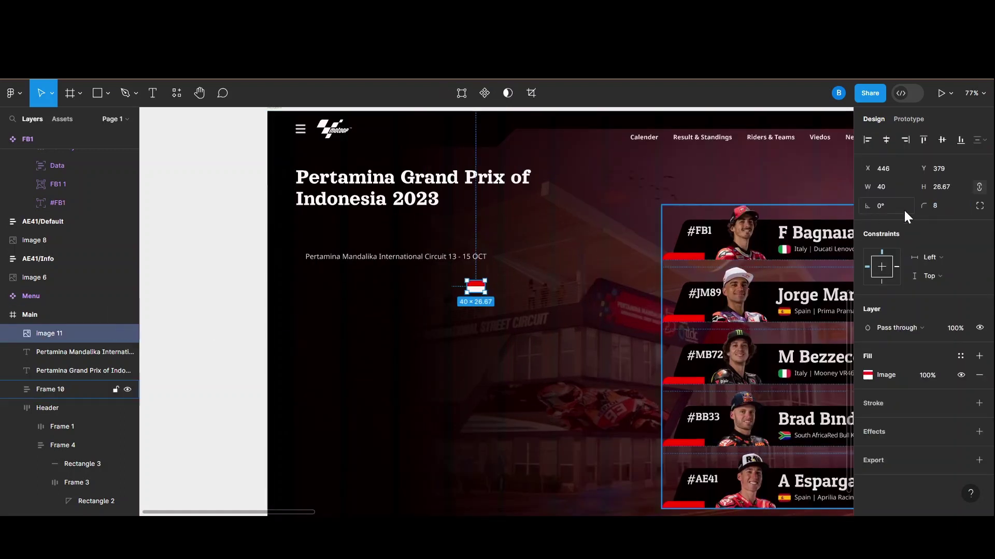
{"action": "left_click", "coordinate": [429, 259]}
{"action": "left_click_drag", "start_coordinate": [476, 289], "coordinate": [290, 261]}
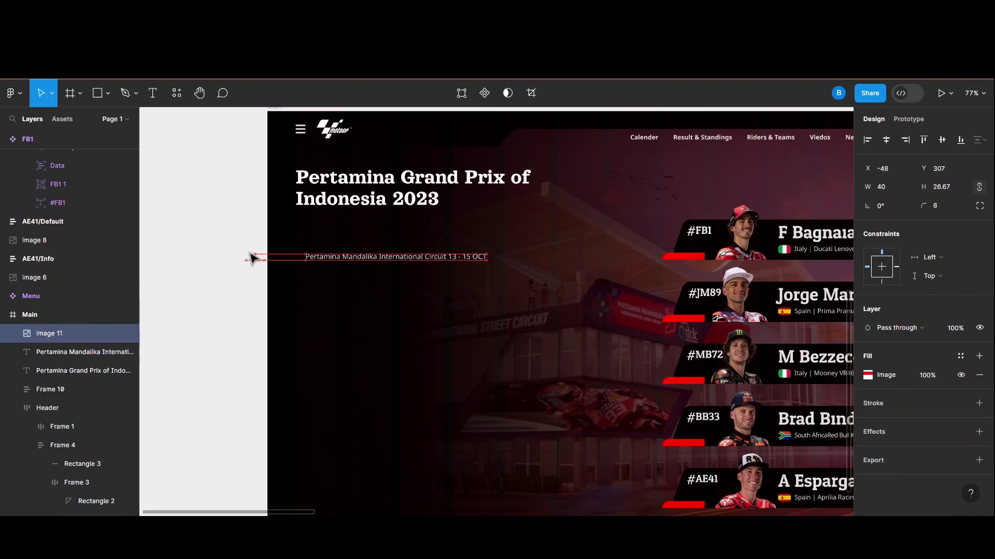
{"action": "left_click", "coordinate": [331, 257], "text": "shift"}
{"action": "key", "text": "shift+a"}
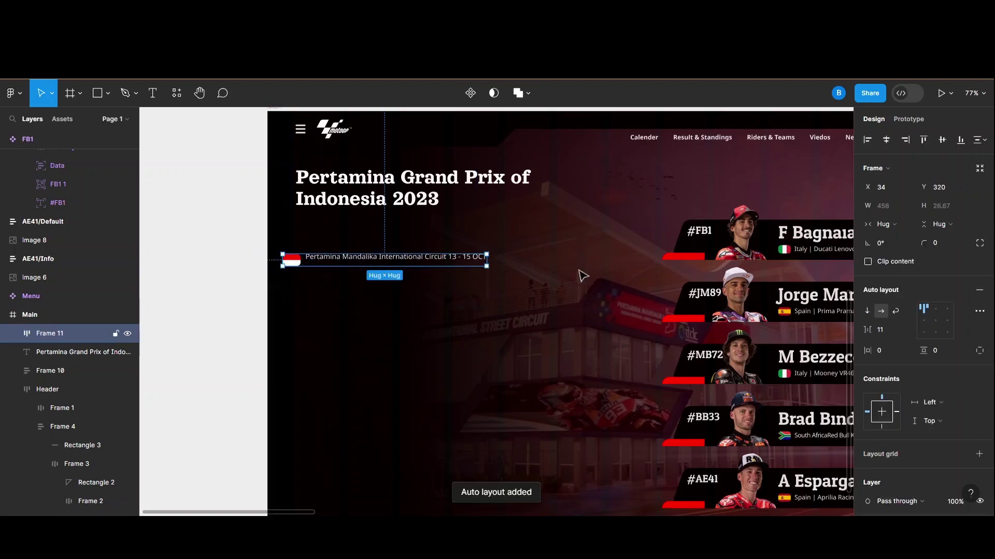
{"action": "left_click", "coordinate": [923, 320]}
{"action": "left_click", "coordinate": [880, 330]}
{"action": "type", "text": "1"}
{"action": "key", "text": "Return"}
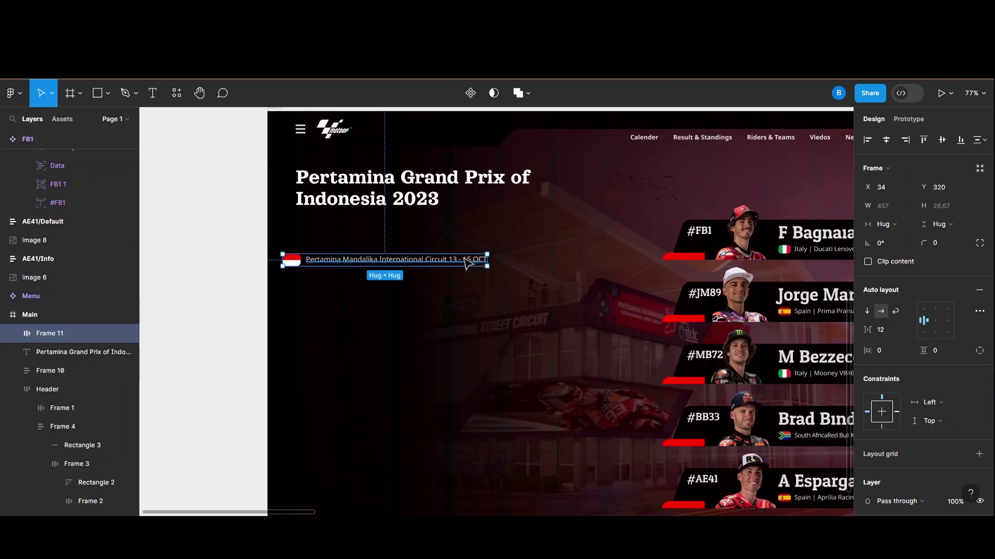
Set the subtitle text in the row to size 20
{"action": "double_click", "coordinate": [482, 260]}
{"action": "left_click", "coordinate": [967, 338]}
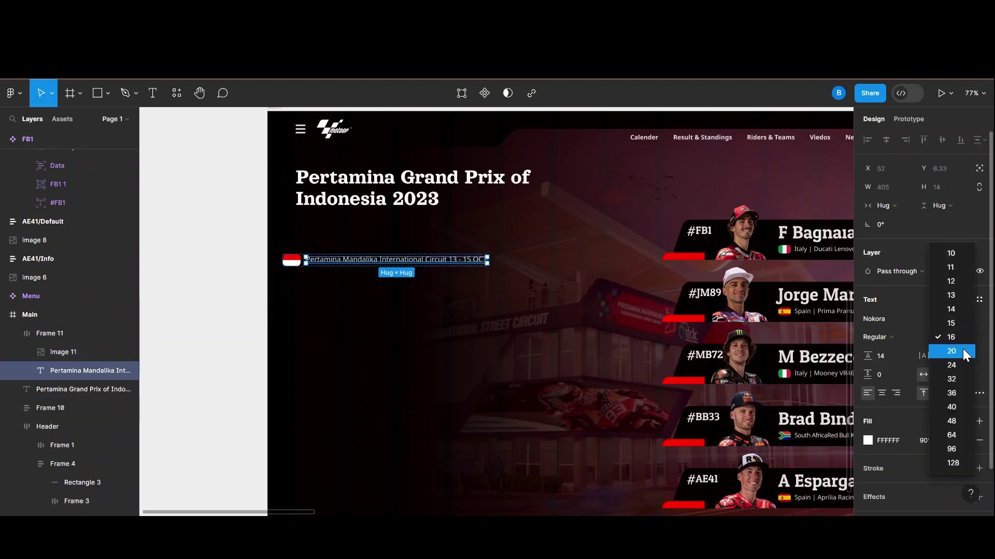
{"action": "left_click", "coordinate": [961, 364]}
{"action": "left_click", "coordinate": [227, 263]}
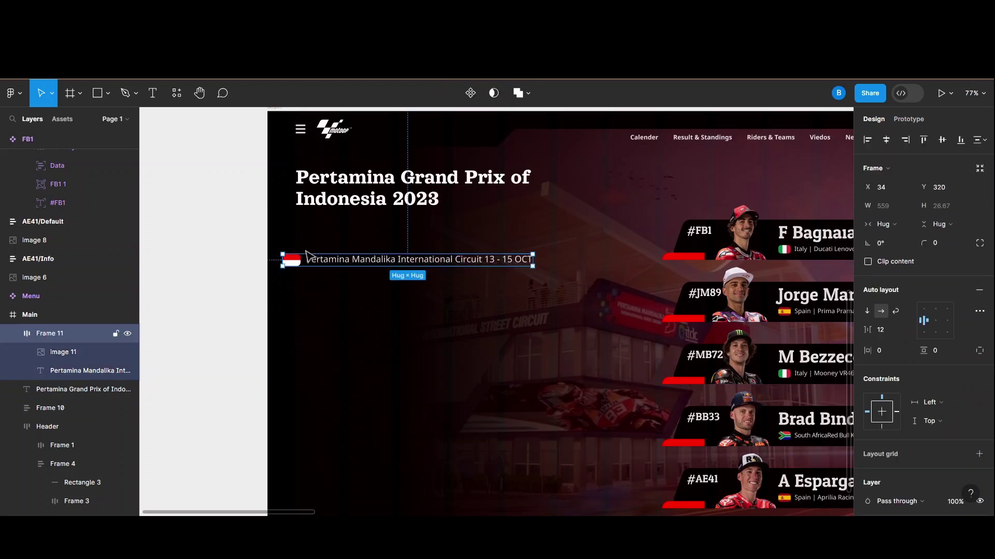
Stack the title and flag-subtitle row in an auto-layout frame with 16 spacing
{"action": "left_click_drag", "start_coordinate": [298, 263], "coordinate": [311, 227]}
{"action": "left_click", "coordinate": [326, 204], "text": "shift"}
{"action": "key", "text": "shift+a"}
{"action": "left_click", "coordinate": [869, 333]}
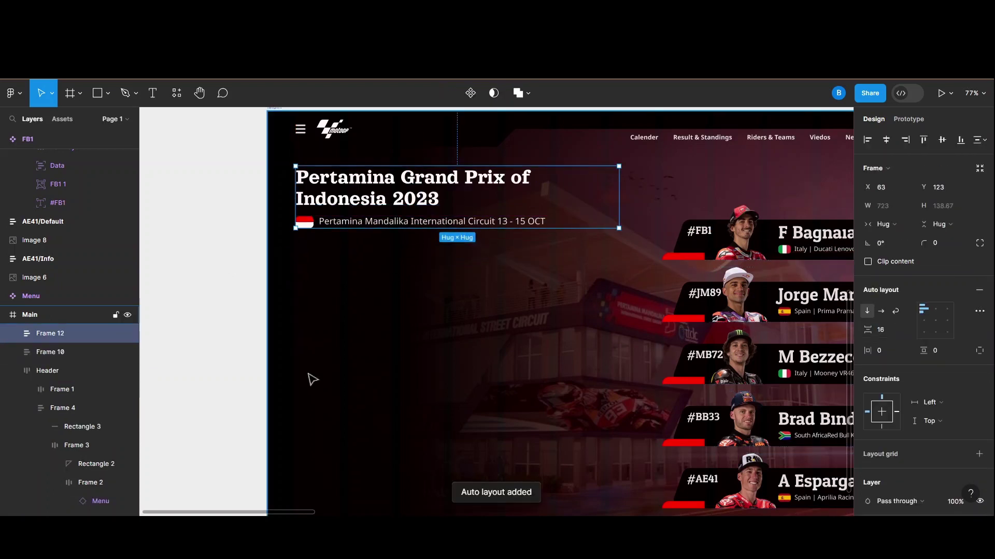
{"action": "scroll", "coordinate": [311, 383], "scroll_direction": "down", "scroll_amount": 5}
{"action": "left_click", "coordinate": [271, 378]}
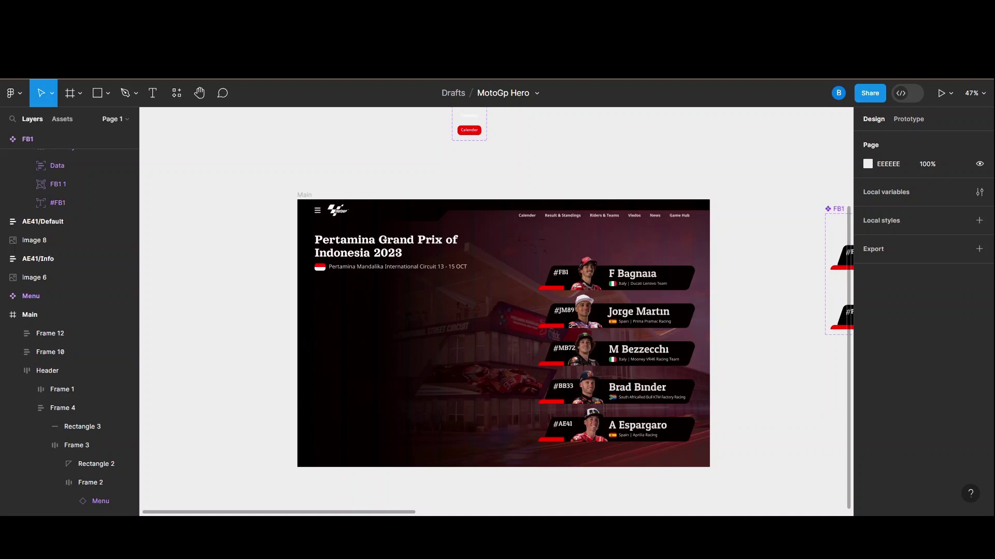
Place the Mandalika circuit aerial photo under the subtitle, left-aligned with the title
{"action": "key", "text": "ctrl+shift+k"}
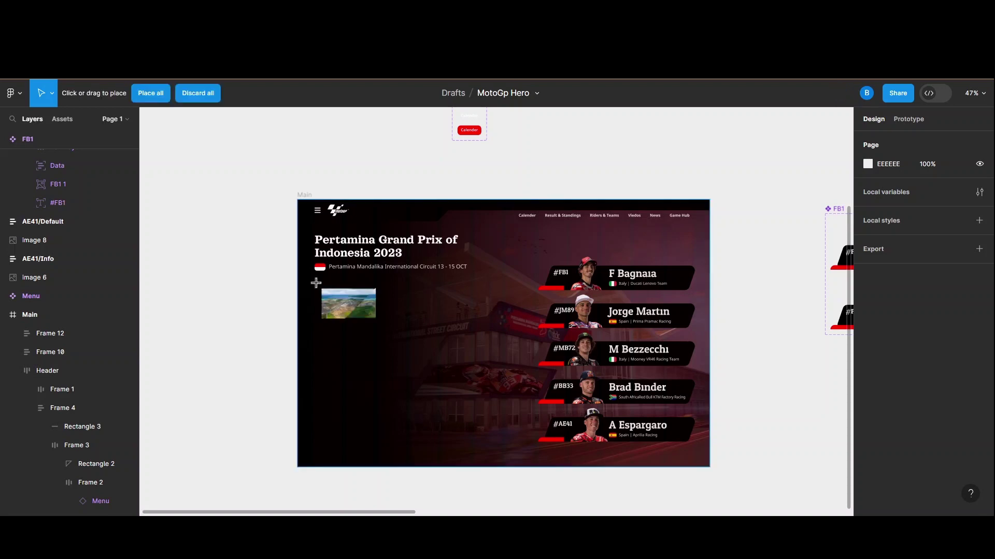
{"action": "left_click", "coordinate": [315, 281]}
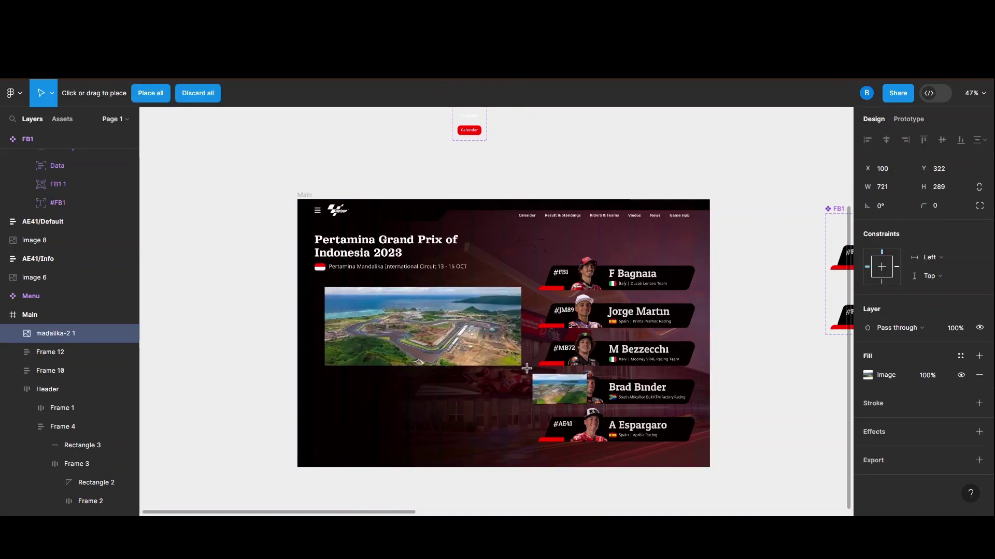
{"action": "left_click_drag", "start_coordinate": [381, 318], "coordinate": [528, 362]}
{"action": "mouse_move", "coordinate": [325, 326]}
{"action": "left_mouse_down"}
{"action": "mouse_move", "coordinate": [315, 325]}
{"action": "mouse_move", "coordinate": [322, 296]}
{"action": "left_mouse_up"}
{"action": "scroll", "coordinate": [317, 325], "scroll_direction": "up", "scroll_amount": 3}
{"action": "scroll", "coordinate": [327, 316], "scroll_direction": "up", "scroll_amount": 2}
{"action": "scroll", "coordinate": [322, 298], "scroll_direction": "down", "scroll_amount": 3}
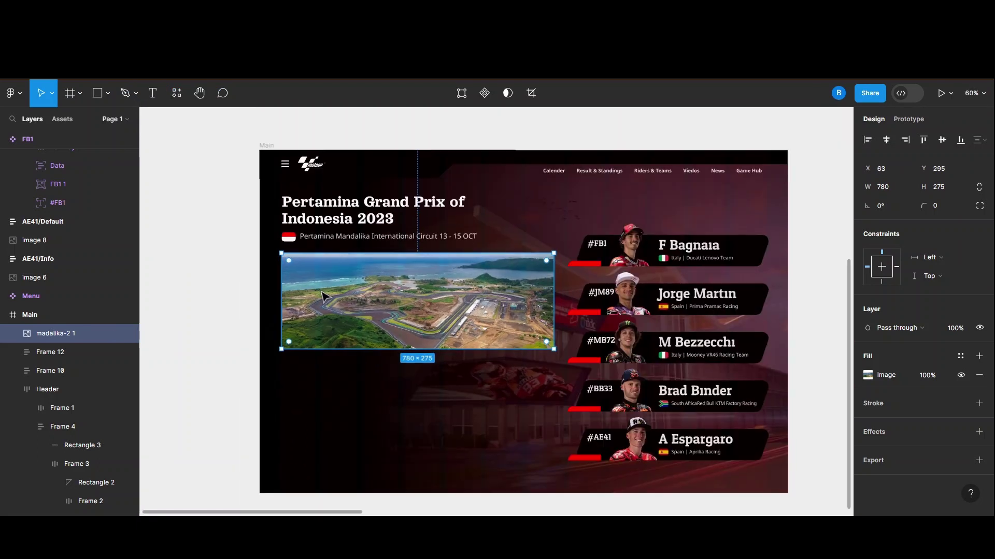
{"action": "scroll", "coordinate": [497, 352], "scroll_direction": "down", "scroll_amount": 2}
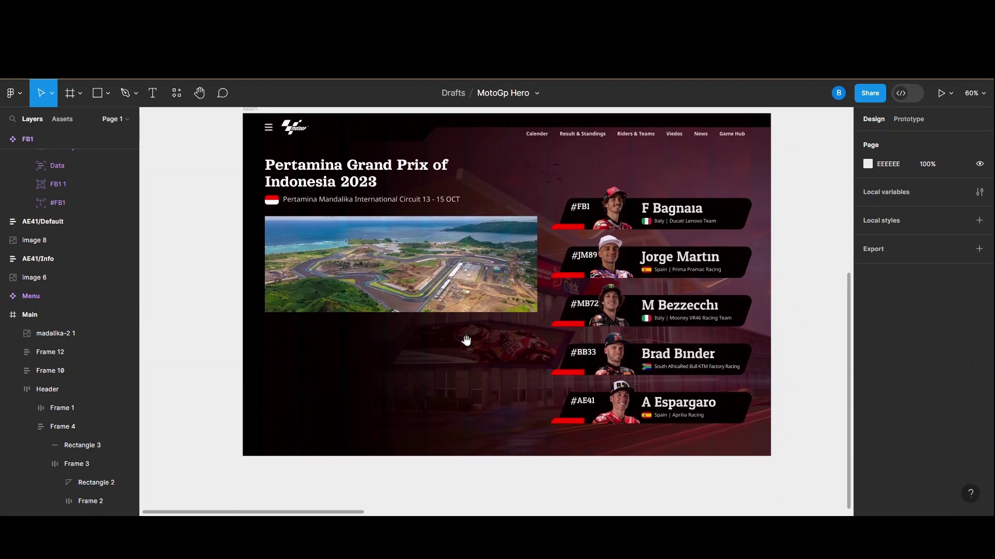
Trim the photo's edges to 736 × 283 and shift the rider cards column upward
{"action": "left_click_drag", "start_coordinate": [406, 311], "coordinate": [406, 314]}
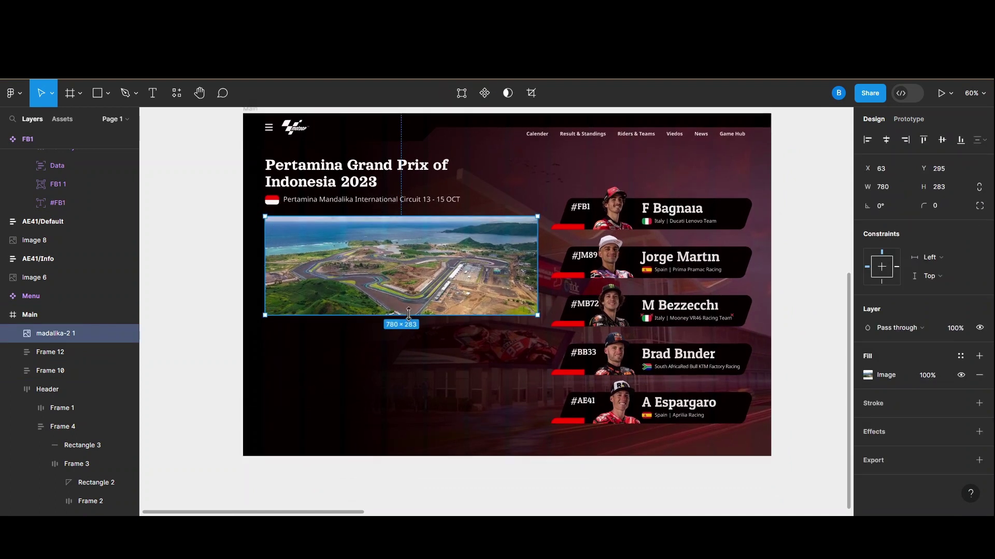
{"action": "left_click", "coordinate": [783, 303]}
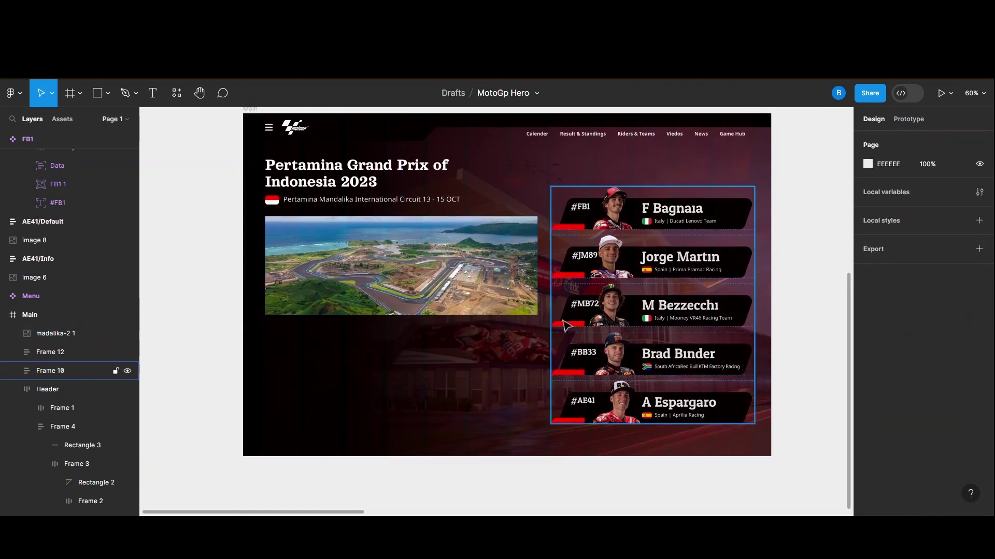
{"action": "left_click", "coordinate": [534, 271]}
{"action": "left_click_drag", "start_coordinate": [537, 271], "coordinate": [523, 271]}
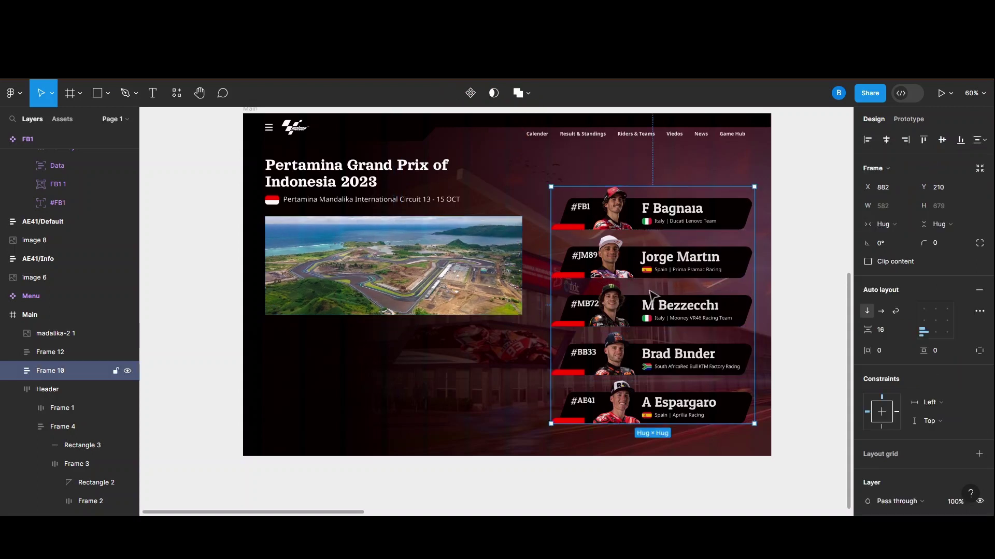
{"action": "left_click_drag", "start_coordinate": [650, 295], "coordinate": [648, 265]}
{"action": "left_click", "coordinate": [782, 316]}
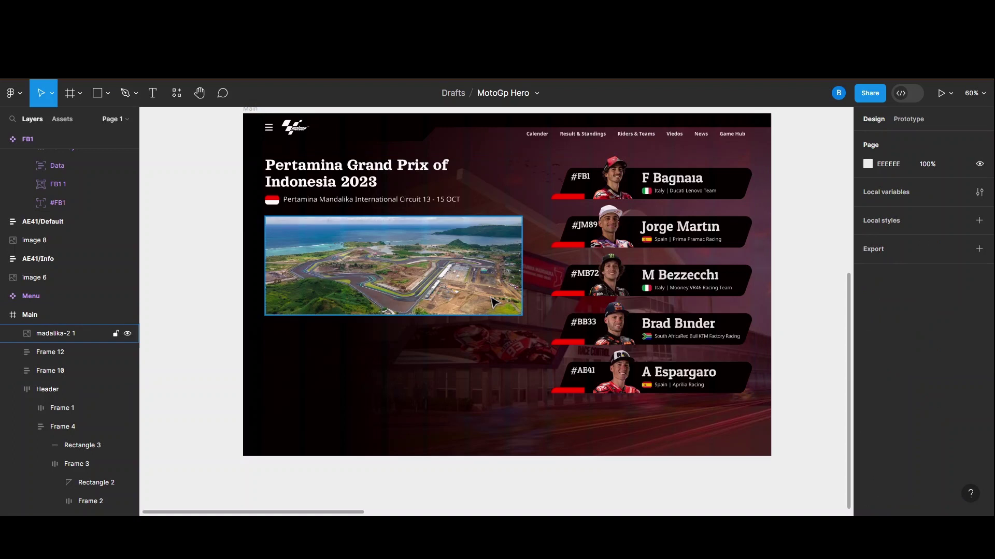
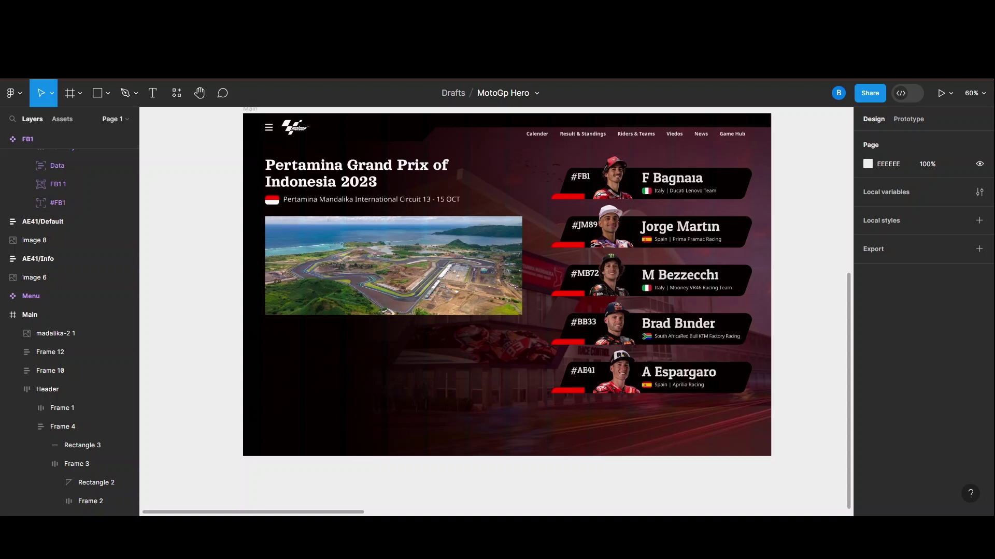
Draw a text box under the Mandalika circuit photo and paste the circuit description paragraph
{"action": "left_click", "coordinate": [374, 289]}
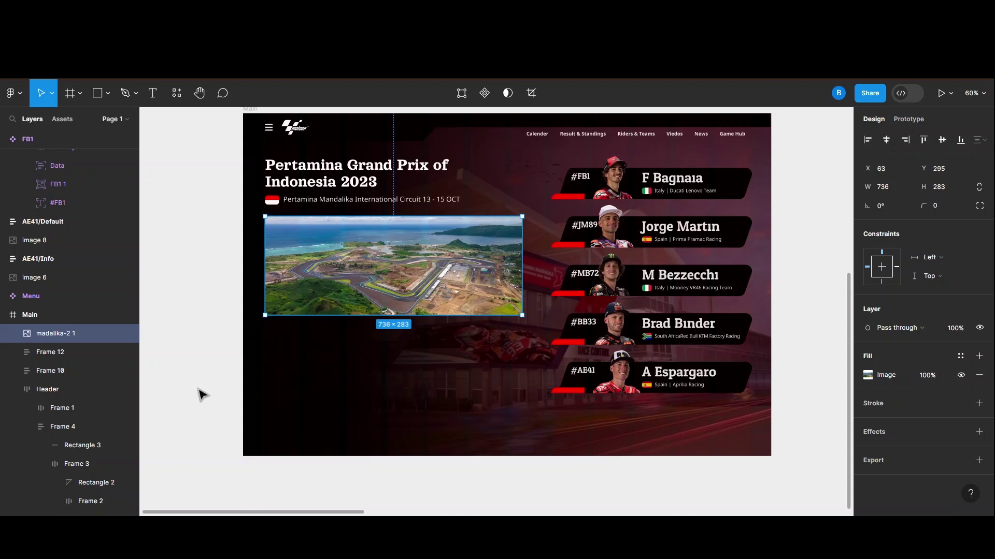
{"action": "key", "text": "t"}
{"action": "left_click_drag", "start_coordinate": [264, 325], "coordinate": [422, 383]}
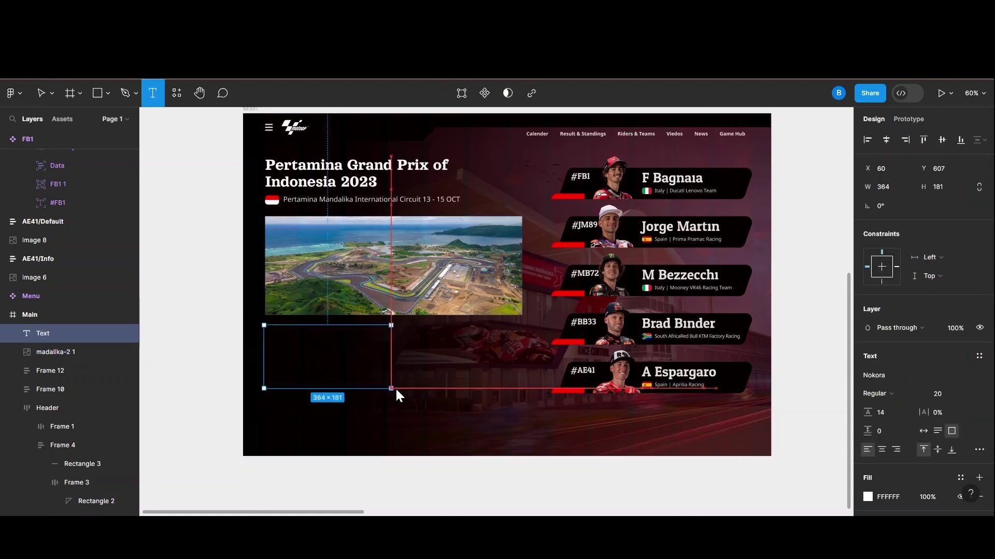
{"action": "key", "text": "ctrl+v"}
{"action": "key", "text": "ctrl+a"}
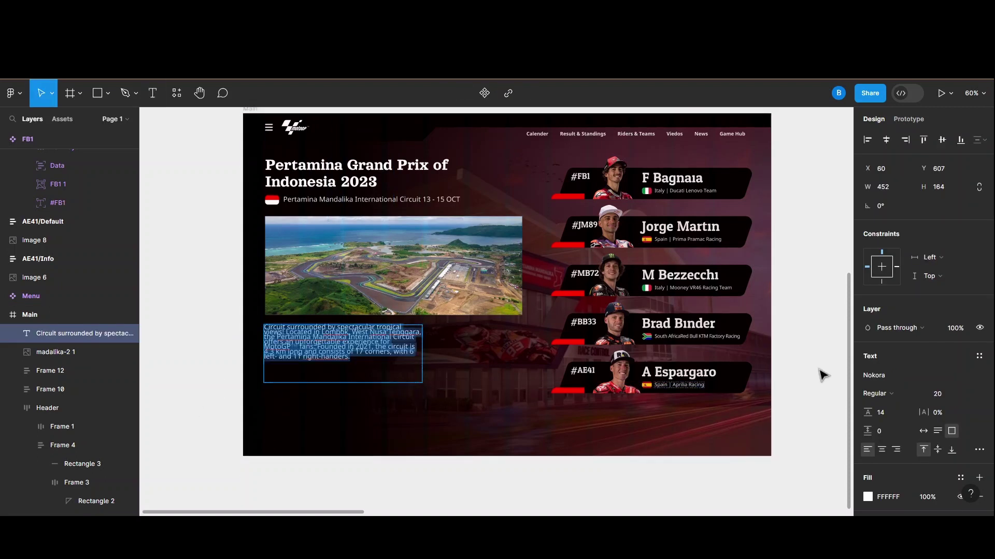
{"action": "type", "text": "12"}
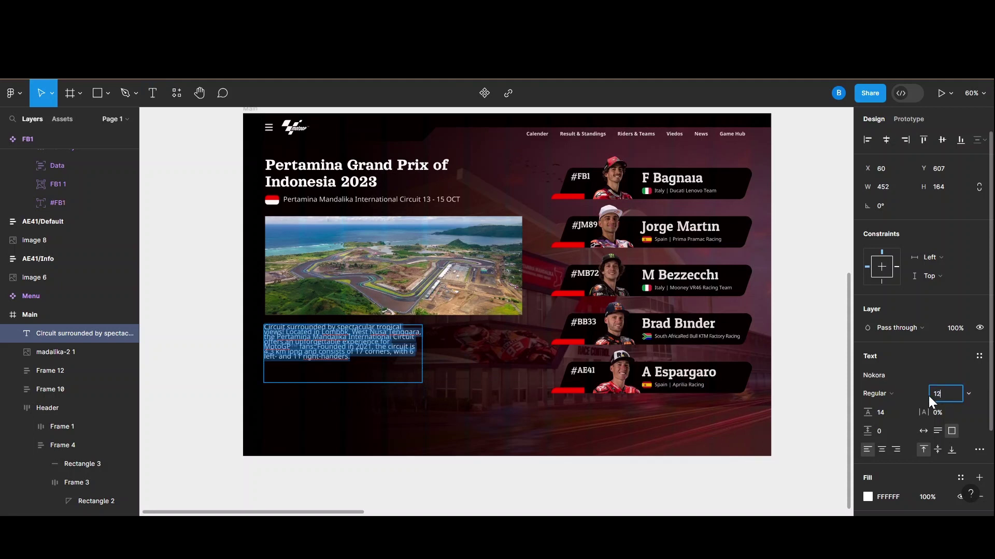
{"action": "key", "text": "Return"}
Set the description paragraph to font size 14 with 16 line height
{"action": "left_click", "coordinate": [965, 397]}
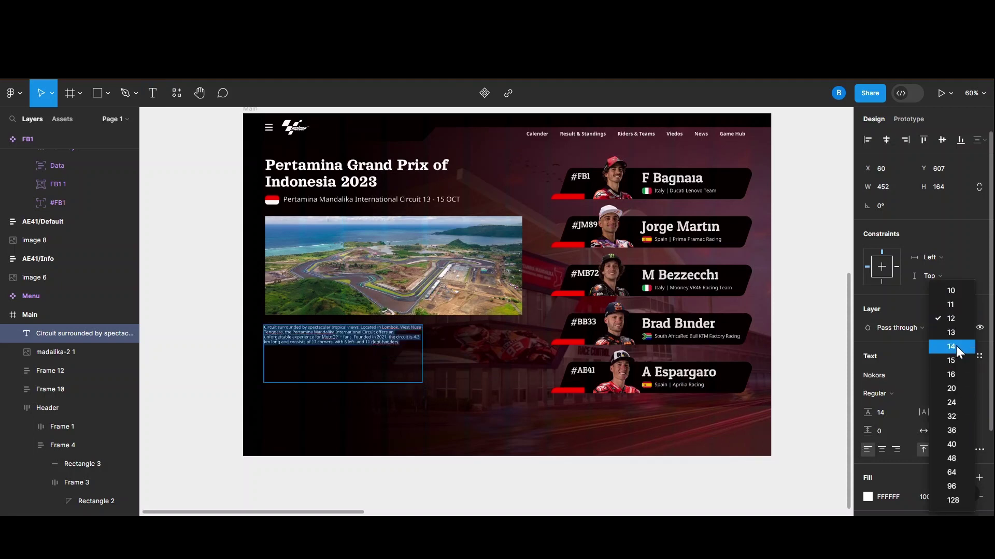
{"action": "left_click", "coordinate": [955, 346]}
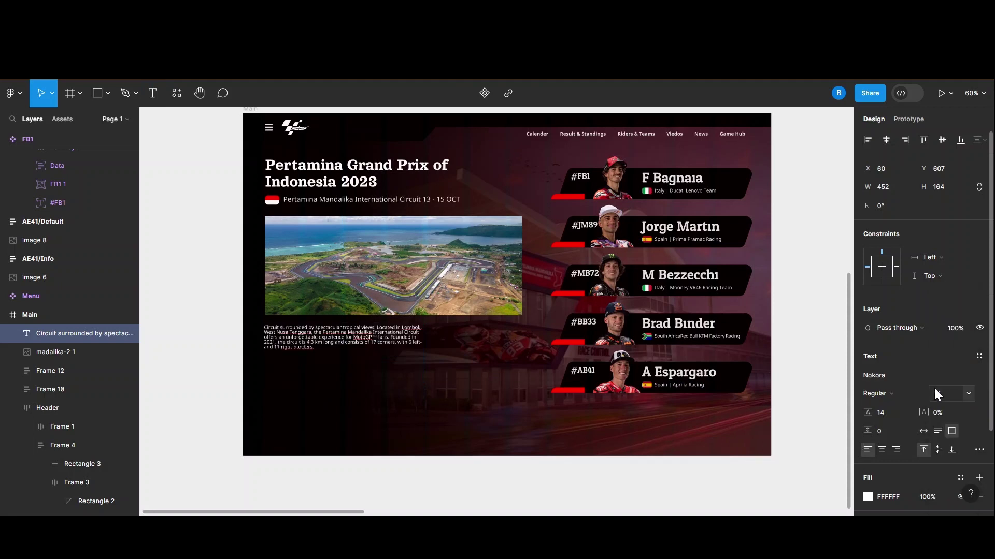
{"action": "left_click", "coordinate": [884, 414]}
{"action": "type", "text": "16"}
{"action": "key", "text": "Return"}
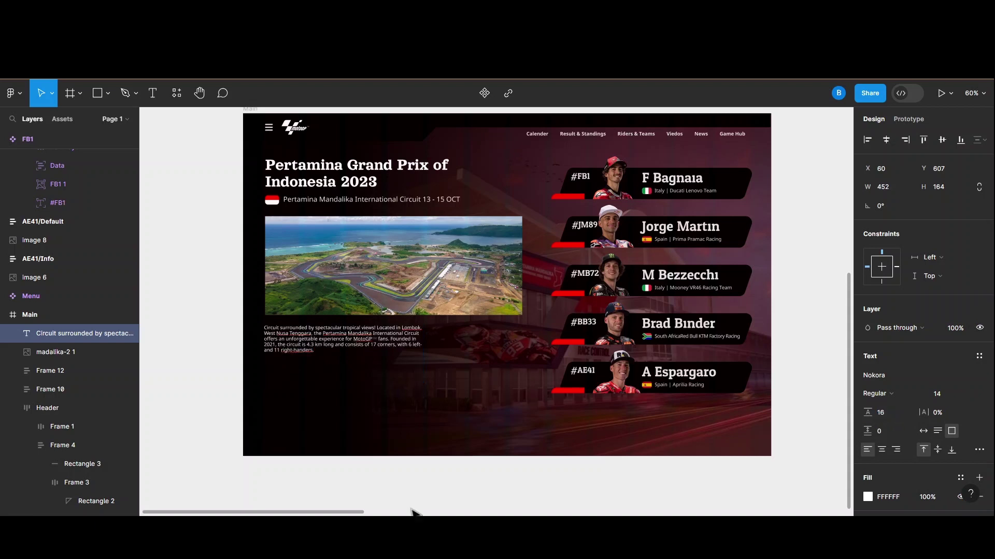
{"action": "key", "text": "Escape"}
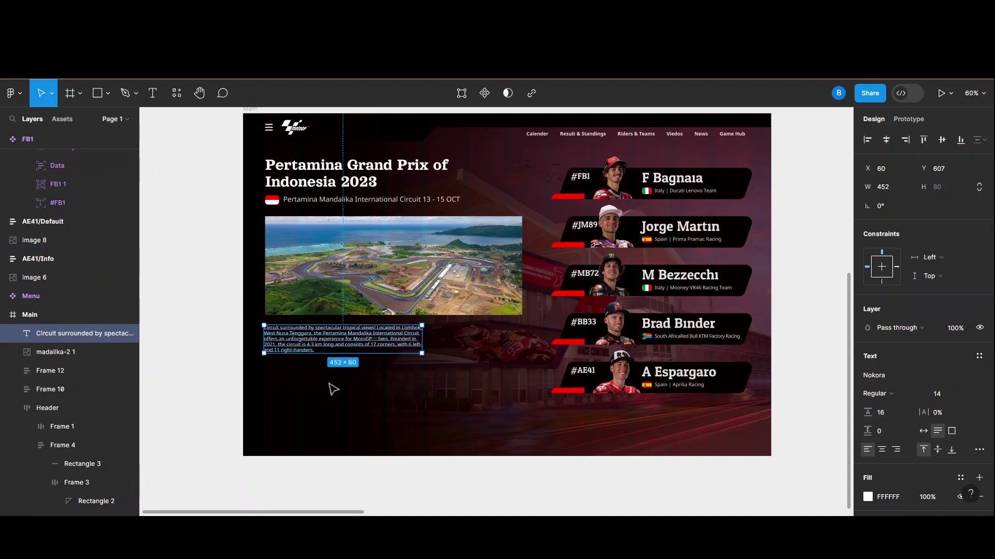
Check the description paragraph's placement beneath the circuit photo
{"action": "left_click", "coordinate": [294, 392]}
{"action": "scroll", "coordinate": [293, 392], "scroll_direction": "up", "scroll_amount": 5}
{"action": "left_click", "coordinate": [281, 322]}
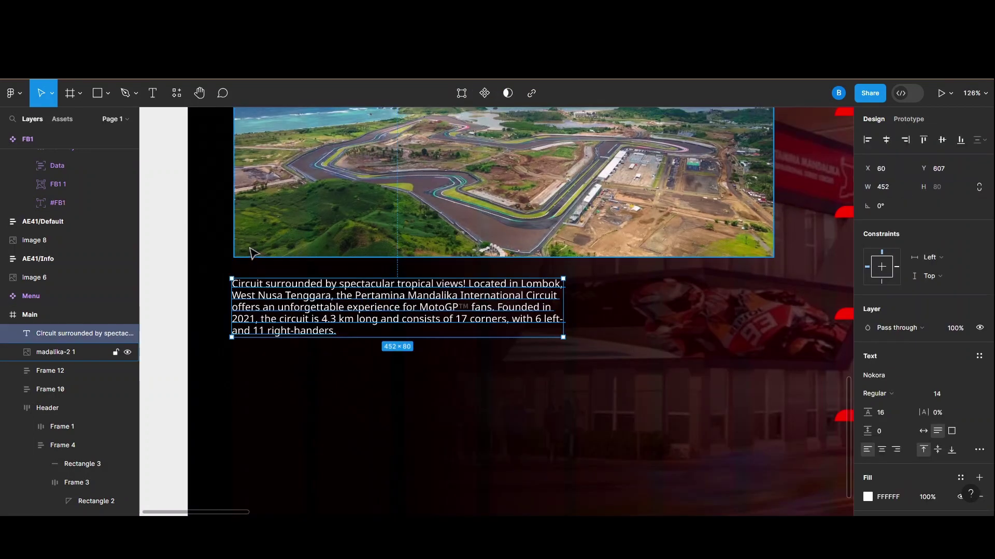
{"action": "scroll", "coordinate": [281, 322], "scroll_direction": "down", "scroll_amount": 3}
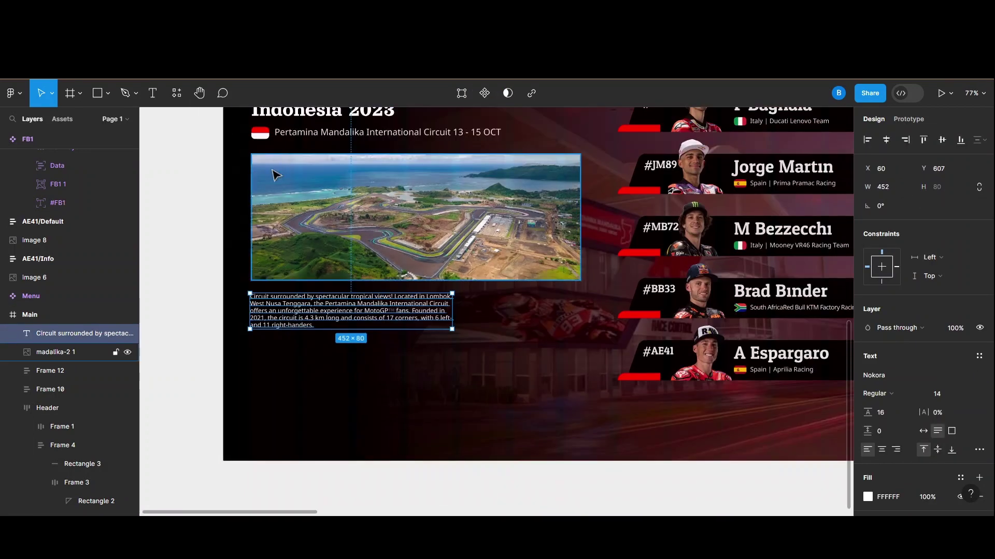
{"action": "scroll", "coordinate": [276, 175], "scroll_direction": "up", "scroll_amount": 2}
{"action": "left_click", "coordinate": [285, 213]}
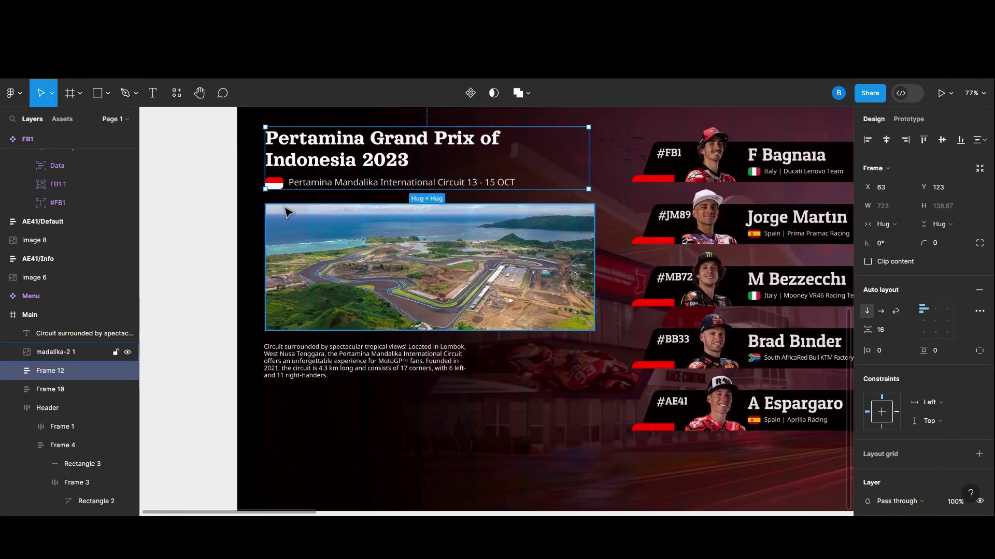
{"action": "left_click", "coordinate": [318, 161], "text": "shift"}
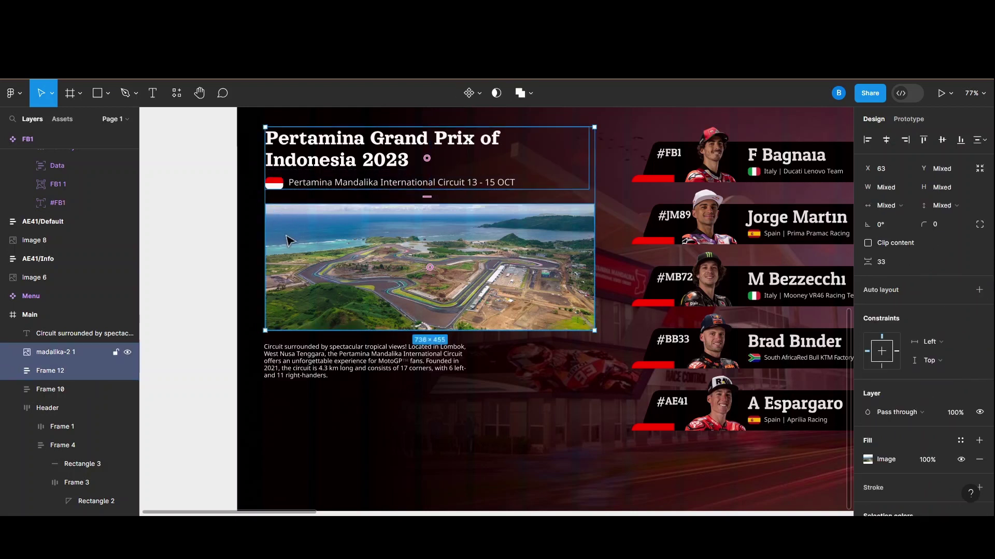
{"action": "left_click_drag", "start_coordinate": [288, 240], "coordinate": [341, 241]}
{"action": "left_click", "coordinate": [280, 276]}
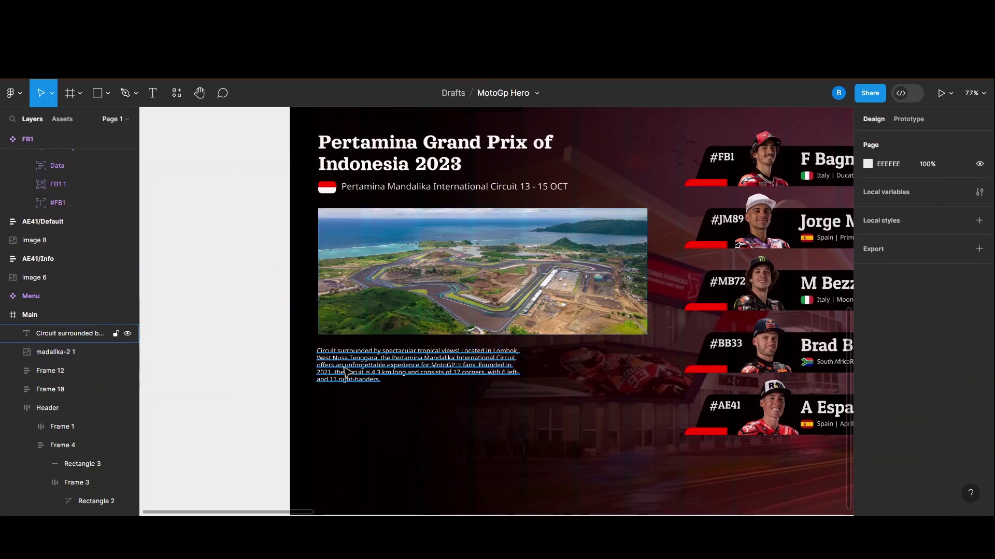
{"action": "left_click", "coordinate": [356, 366]}
{"action": "left_click", "coordinate": [345, 269], "text": "shift"}
{"action": "left_click", "coordinate": [338, 168], "text": "shift"}
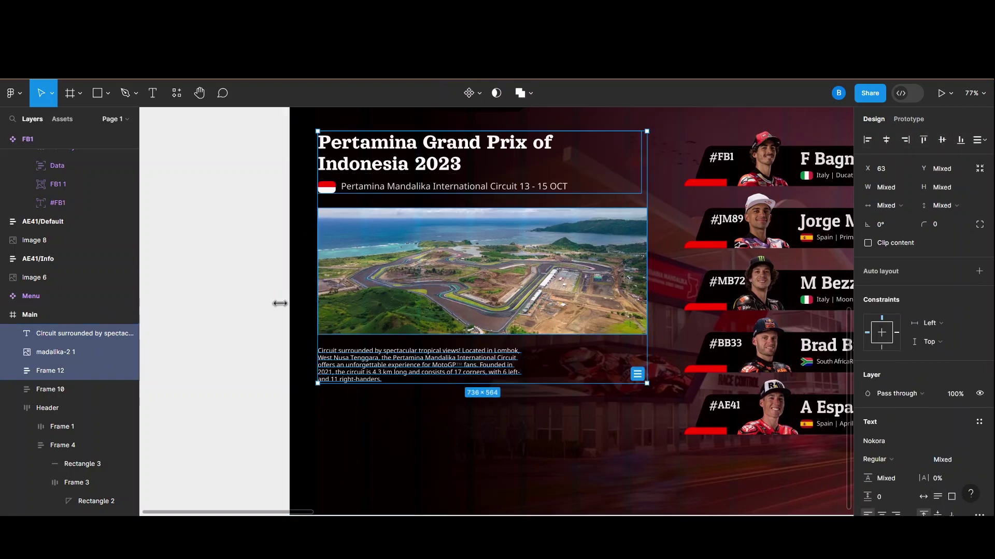
{"action": "left_click", "coordinate": [251, 304]}
{"action": "scroll", "coordinate": [217, 309], "scroll_direction": "down", "scroll_amount": 3}
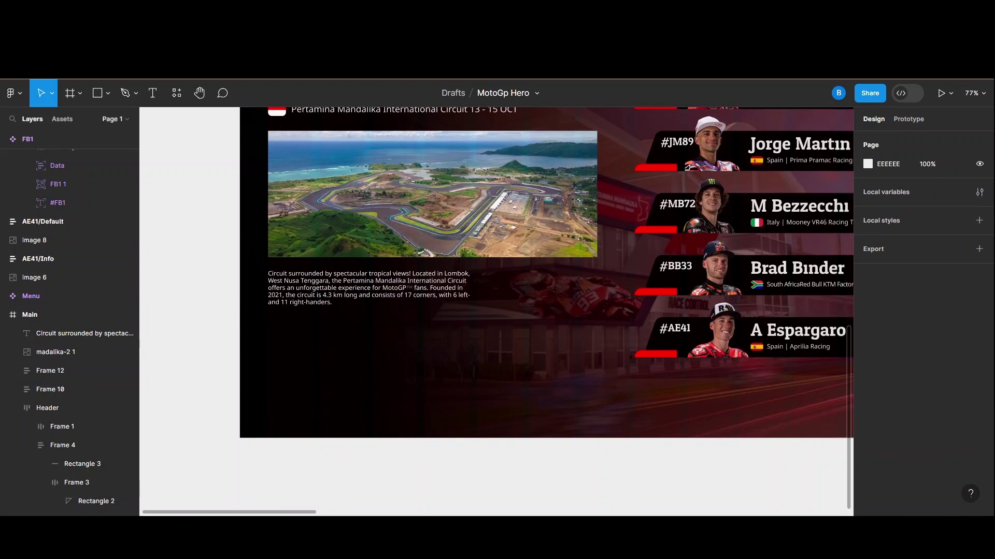
{"action": "scroll", "coordinate": [331, 435], "scroll_direction": "up", "scroll_amount": 1}
{"action": "scroll", "coordinate": [332, 435], "scroll_direction": "left", "scroll_amount": 1}
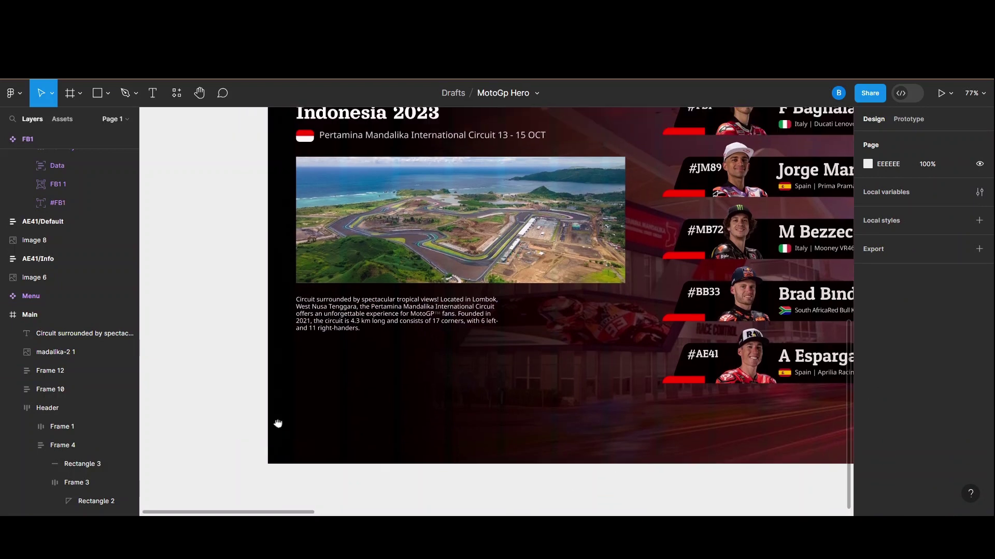
Create a size-12 'Total length' label below the description
{"action": "key", "text": "t"}
{"action": "key", "text": "ctrl+v"}
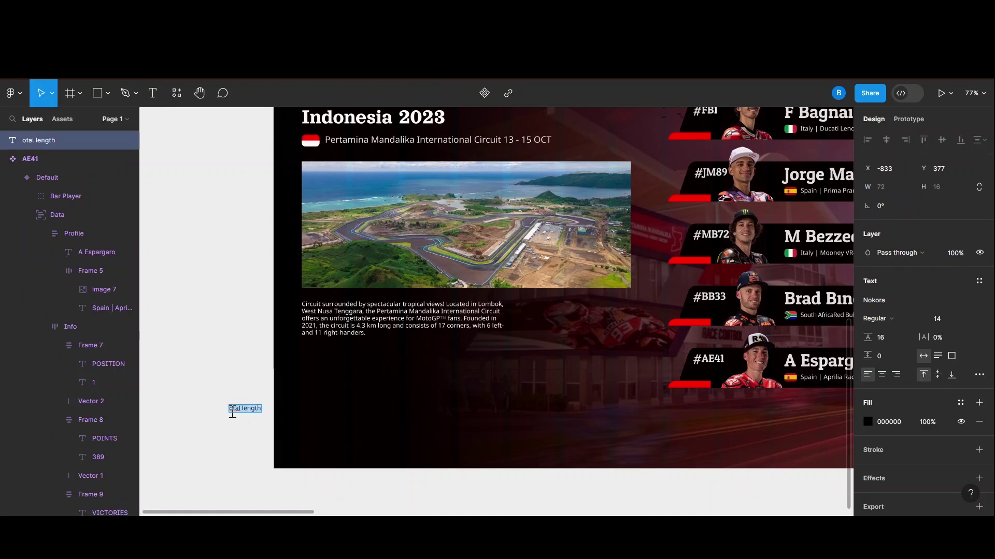
{"action": "type", "text": "T"}
{"action": "left_click", "coordinate": [252, 386]}
{"action": "left_click", "coordinate": [256, 409]}
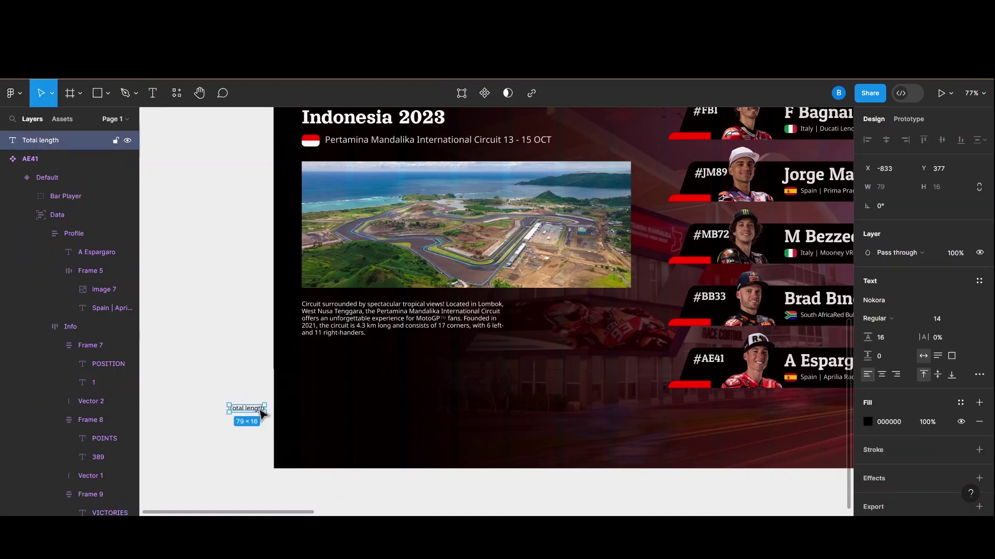
{"action": "left_click", "coordinate": [971, 319]}
{"action": "left_click", "coordinate": [948, 294]}
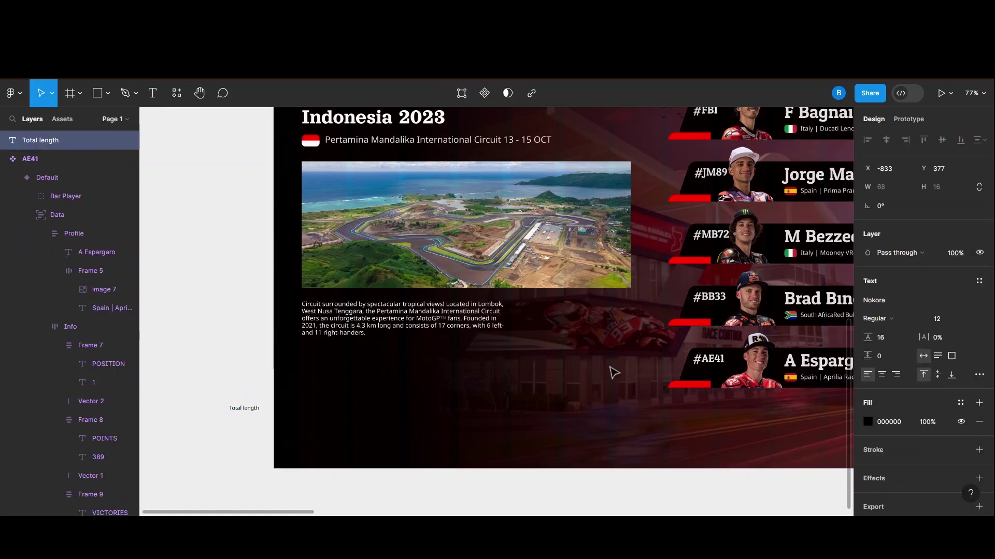
{"action": "left_click_drag", "start_coordinate": [241, 408], "coordinate": [323, 367]}
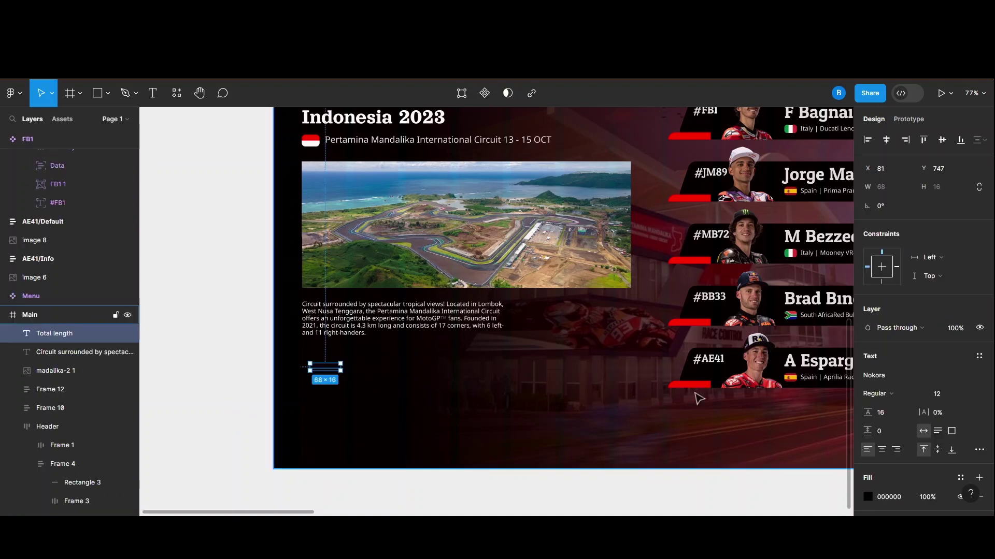
Give the label a white fill at 90% opacity, aligned with the description's left edge
{"action": "type", "text": "white"}
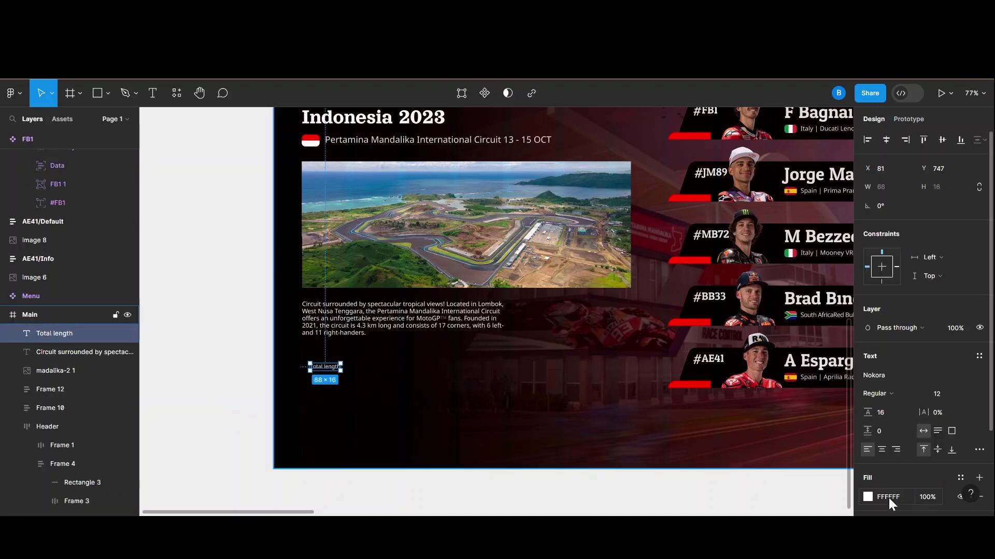
{"action": "left_click", "coordinate": [923, 498]}
{"action": "type", "text": "90"}
{"action": "key", "text": "Return"}
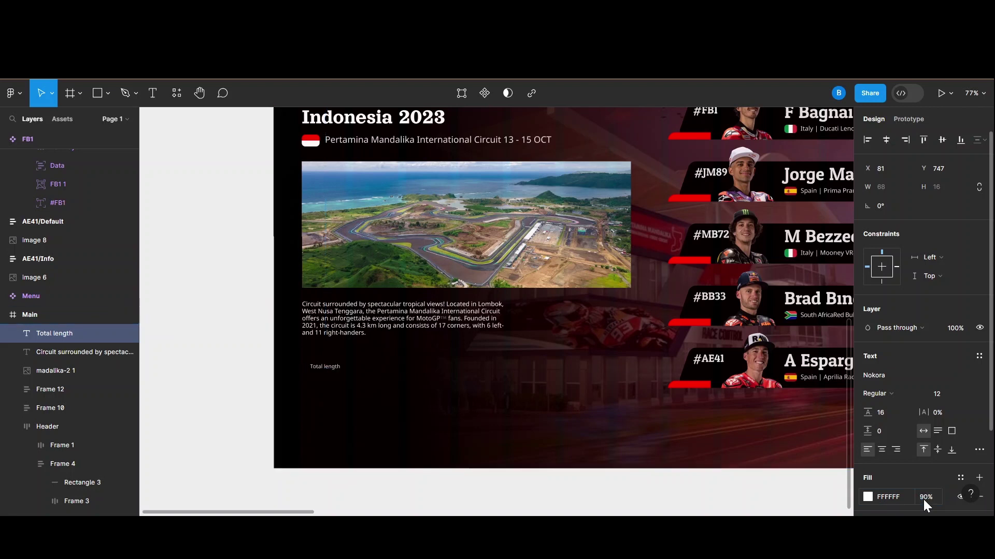
{"action": "scroll", "coordinate": [316, 385], "scroll_direction": "up", "scroll_amount": 5, "text": "ctrl"}
{"action": "left_click_drag", "start_coordinate": [351, 334], "coordinate": [329, 326]}
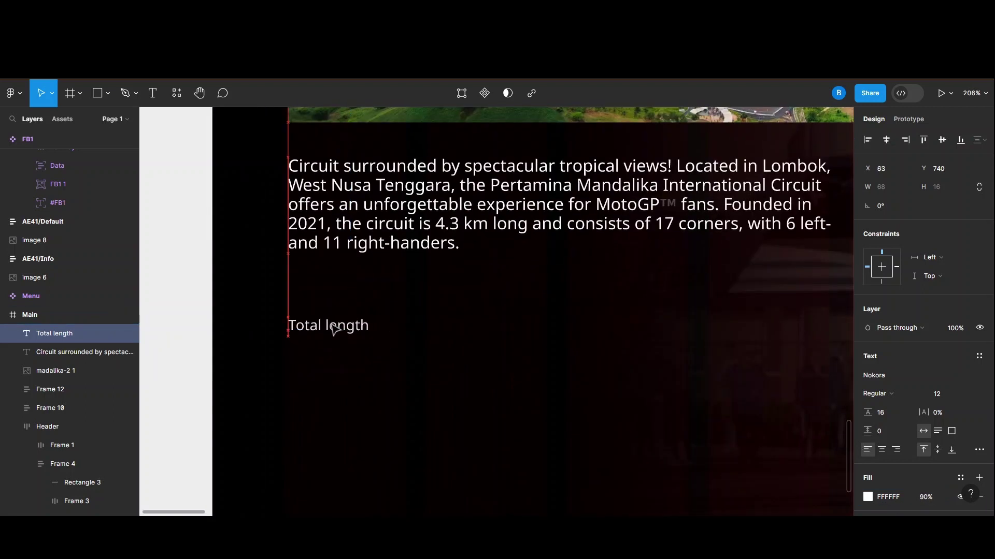
{"action": "key", "text": "Return"}
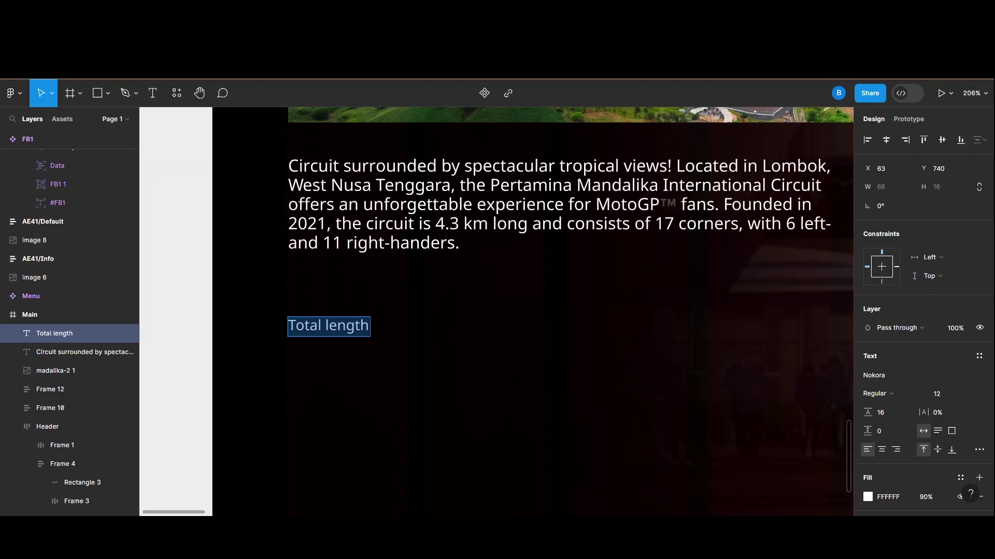
Add a size-20 '4.3Km / 2.67 Miles' value under the label and wrap both in auto layout
{"action": "left_click_drag", "start_coordinate": [348, 330], "coordinate": [347, 365], "text": "alt"}
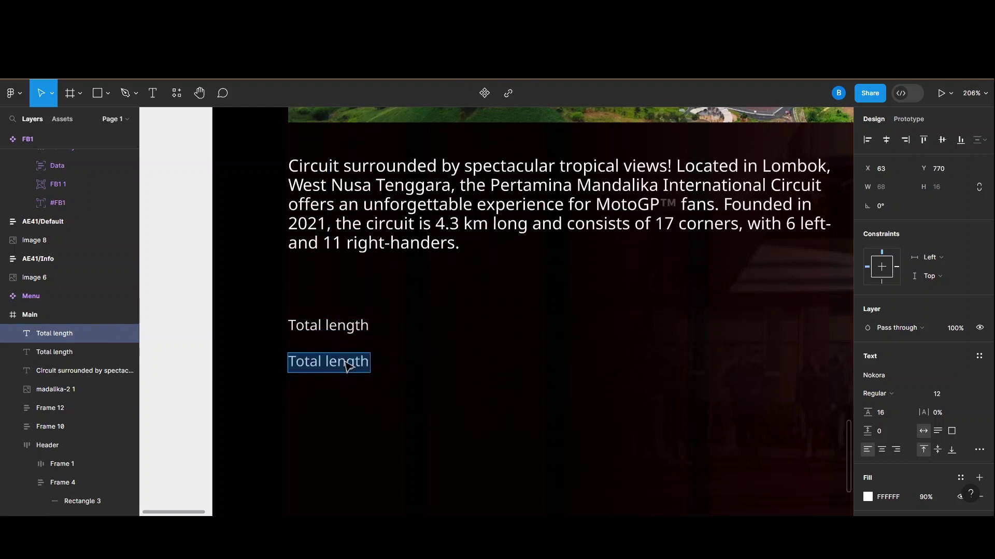
{"action": "type", "text": "4.3Km / 2.67 Miles"}
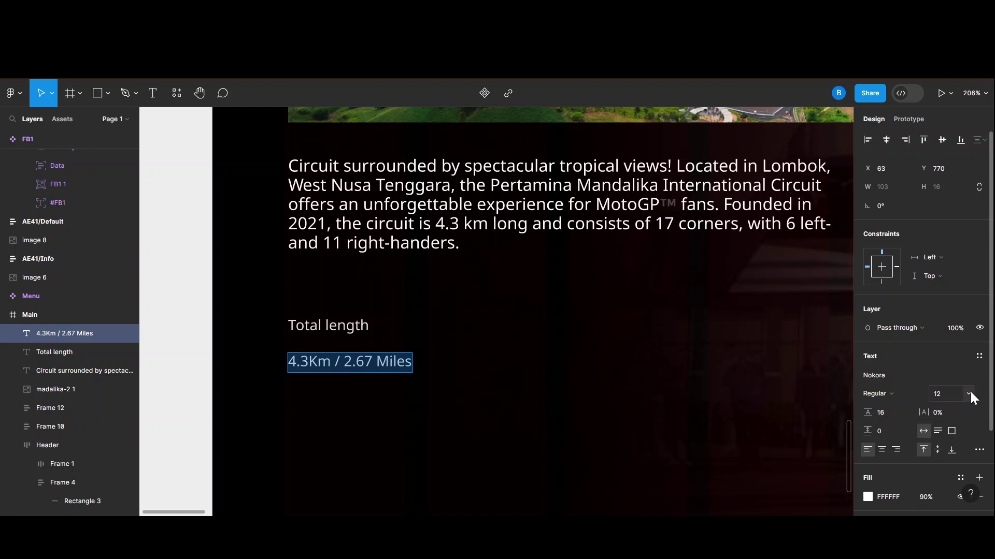
{"action": "left_click", "coordinate": [968, 393]}
{"action": "left_click", "coordinate": [953, 389]}
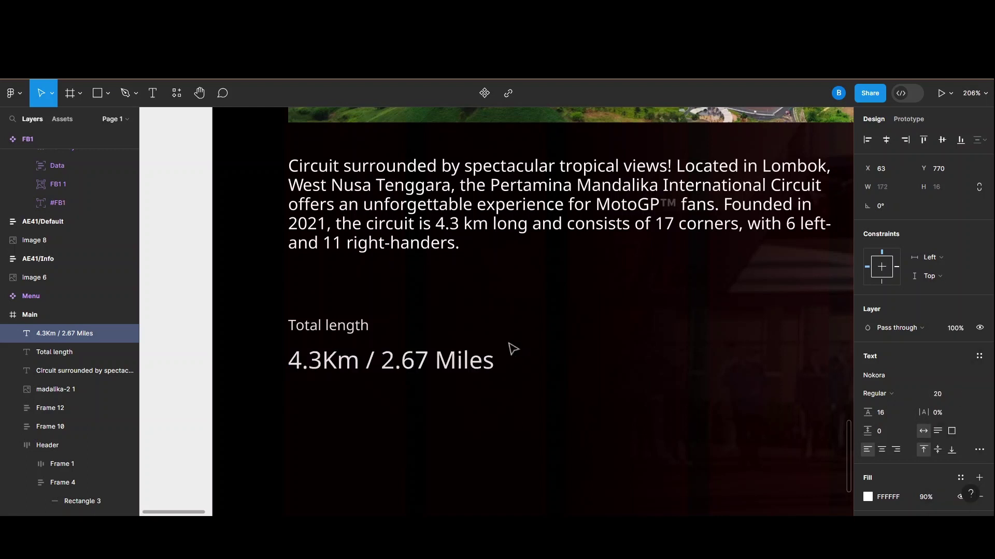
{"action": "left_click_drag", "start_coordinate": [422, 361], "coordinate": [422, 351]}
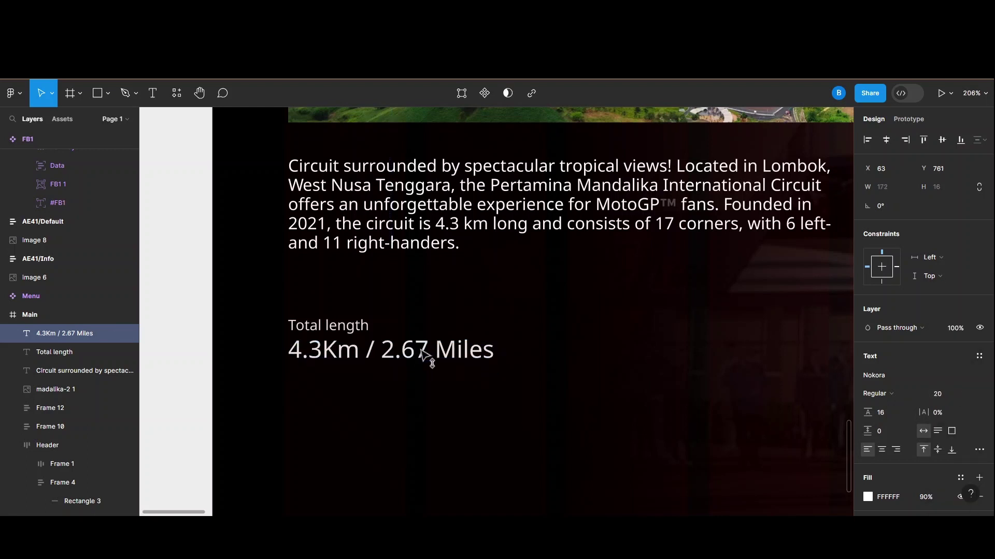
{"action": "left_click", "coordinate": [363, 326], "text": "shift"}
{"action": "key", "text": "shift+a"}
Draw a thin rectangle bar left of the Total length stack
{"action": "left_click", "coordinate": [869, 332]}
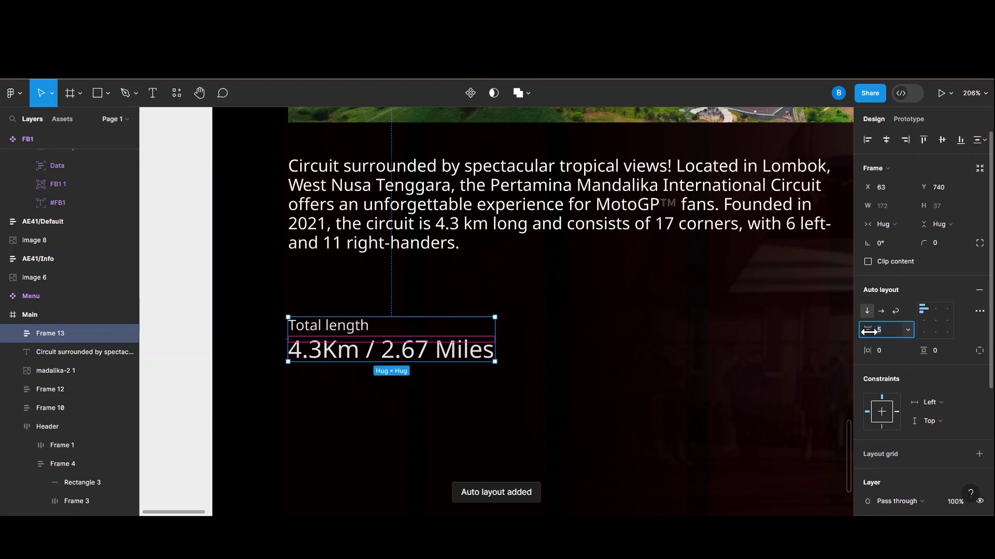
{"action": "scroll", "coordinate": [249, 306], "scroll_direction": "left", "scroll_amount": 5}
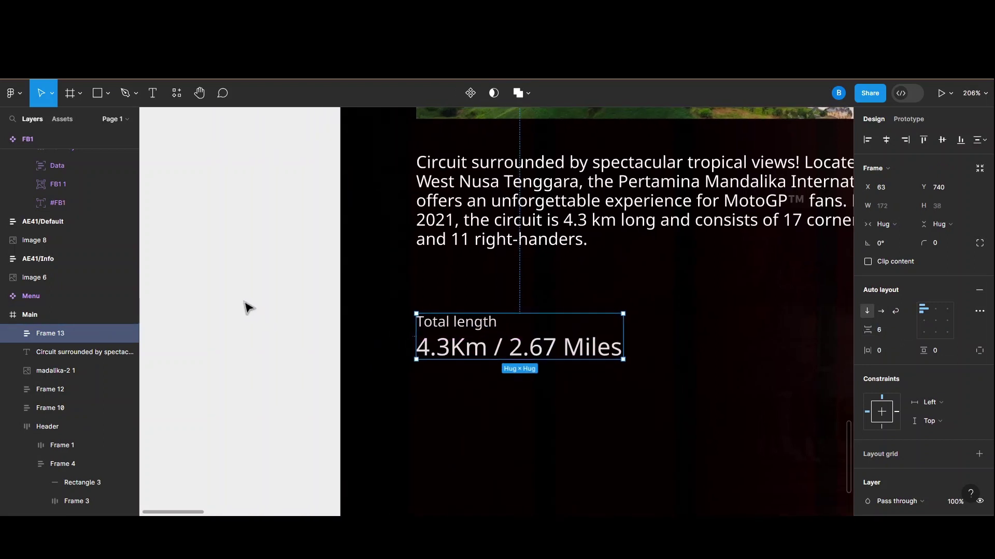
{"action": "left_click", "coordinate": [243, 290]}
{"action": "left_click", "coordinate": [460, 330]}
{"action": "left_click", "coordinate": [97, 94]}
{"action": "mouse_move", "coordinate": [389, 313]}
{"action": "left_mouse_down"}
{"action": "mouse_move", "coordinate": [402, 327]}
{"action": "mouse_move", "coordinate": [400, 362]}
{"action": "left_mouse_up"}
Make the bar 4 wide with a red FF0000 fill
{"action": "left_click", "coordinate": [883, 187]}
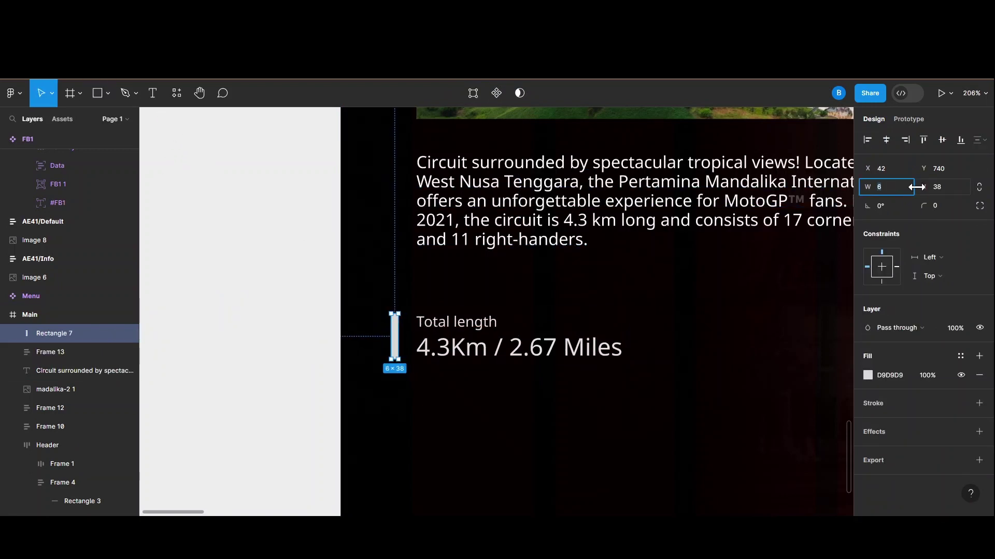
{"action": "type", "text": "4"}
{"action": "key", "text": "Return"}
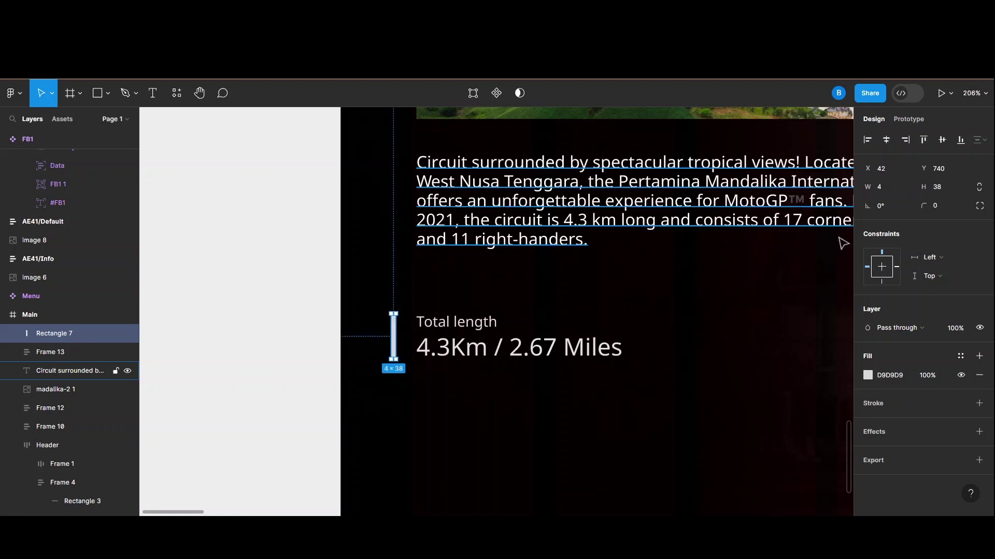
{"action": "type", "text": "f0000"}
{"action": "key", "text": "Return"}
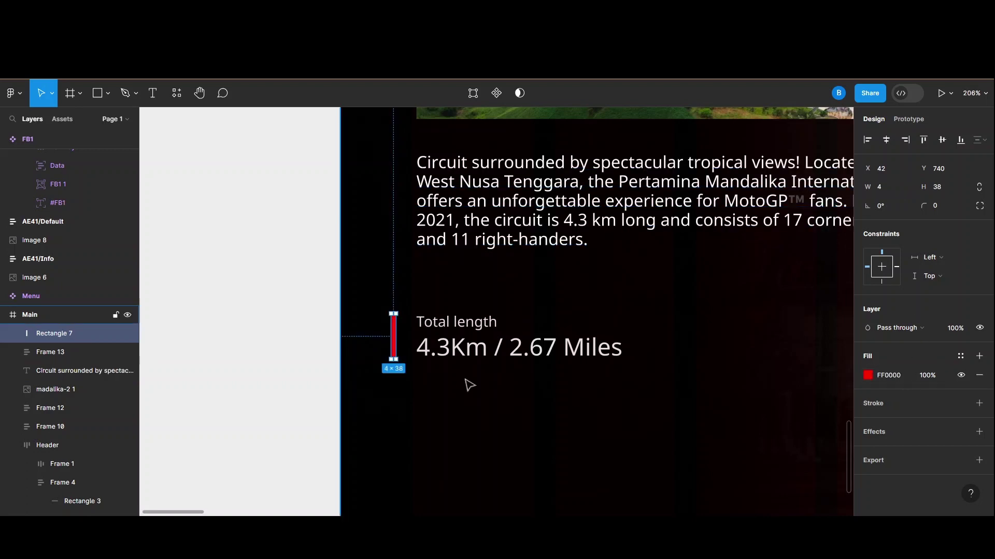
Join the bar and stat text in horizontal auto layout with an 8 px gap
{"action": "left_click", "coordinate": [466, 349], "text": "shift"}
{"action": "key", "text": "shift+a"}
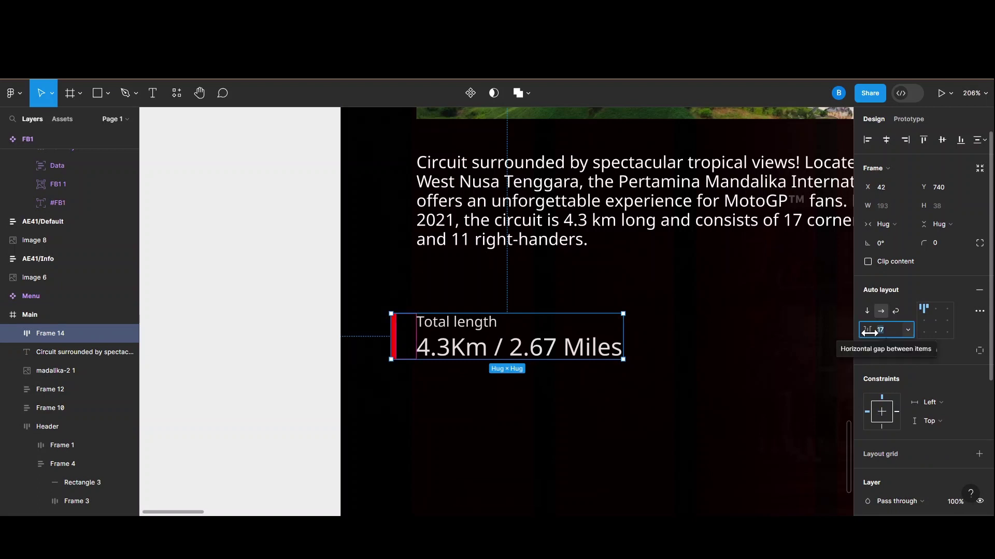
{"action": "type", "text": "8"}
{"action": "key", "text": "Return"}
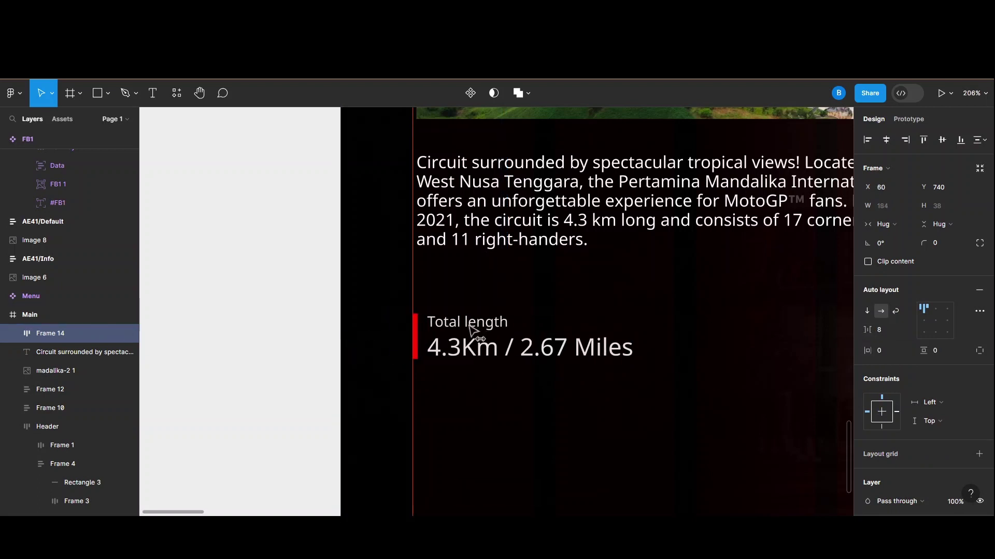
{"action": "left_click", "coordinate": [296, 339]}
{"action": "scroll", "coordinate": [323, 334], "scroll_direction": "down", "scroll_amount": 2}
Duplicate the stat to the right and retype it as Total Width 15m / 49.21ft
{"action": "scroll", "coordinate": [434, 369], "scroll_direction": "down", "scroll_amount": 2}
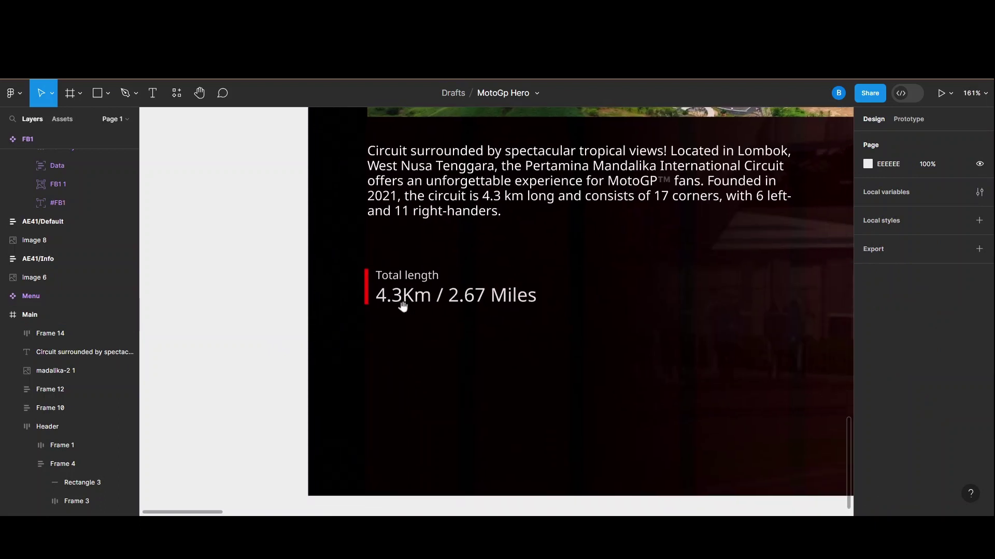
{"action": "left_click", "coordinate": [405, 300]}
{"action": "key", "text": "ctrl+d"}
{"action": "left_click_drag", "start_coordinate": [413, 292], "coordinate": [599, 309]}
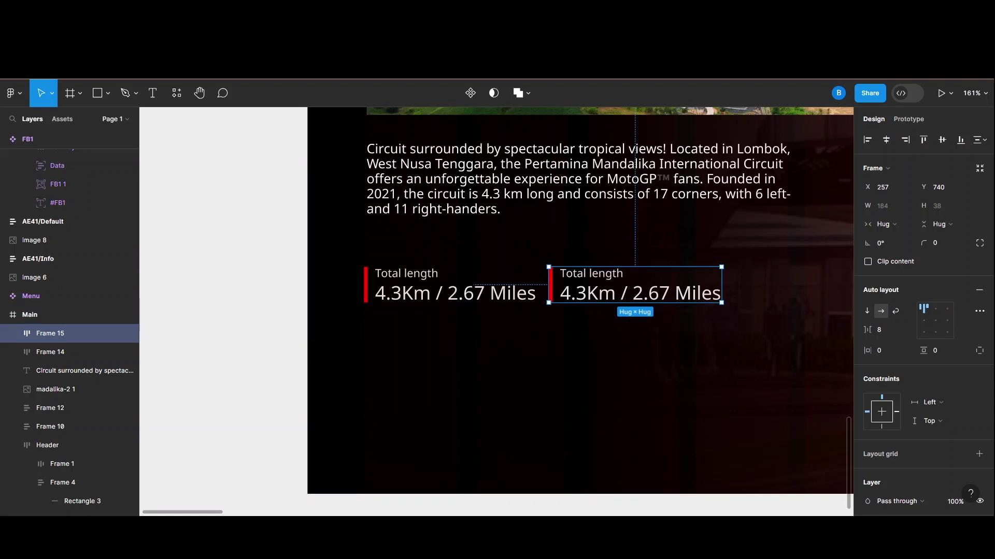
{"action": "mouse_move", "coordinate": [635, 285]}
{"action": "double_click", "coordinate": [582, 277]}
{"action": "type", "text": "Total Width"}
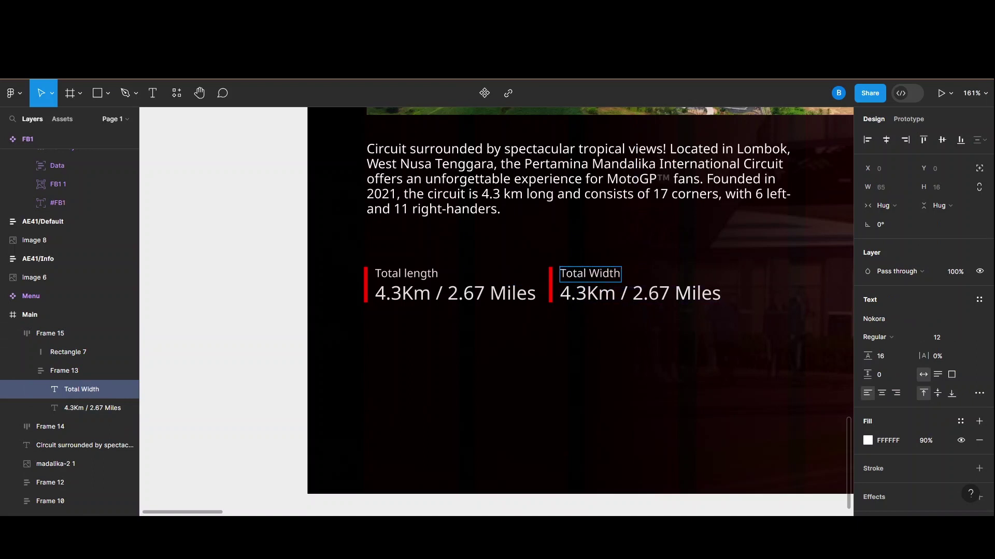
{"action": "double_click", "coordinate": [601, 300]}
{"action": "type", "text": "15m / 49.21ft"}
{"action": "key", "text": "Escape"}
{"action": "scroll", "coordinate": [573, 358], "scroll_direction": "down", "scroll_amount": 3}
{"action": "scroll", "coordinate": [573, 358], "scroll_direction": "down", "scroll_amount": 2}
{"action": "left_click", "coordinate": [631, 474]}
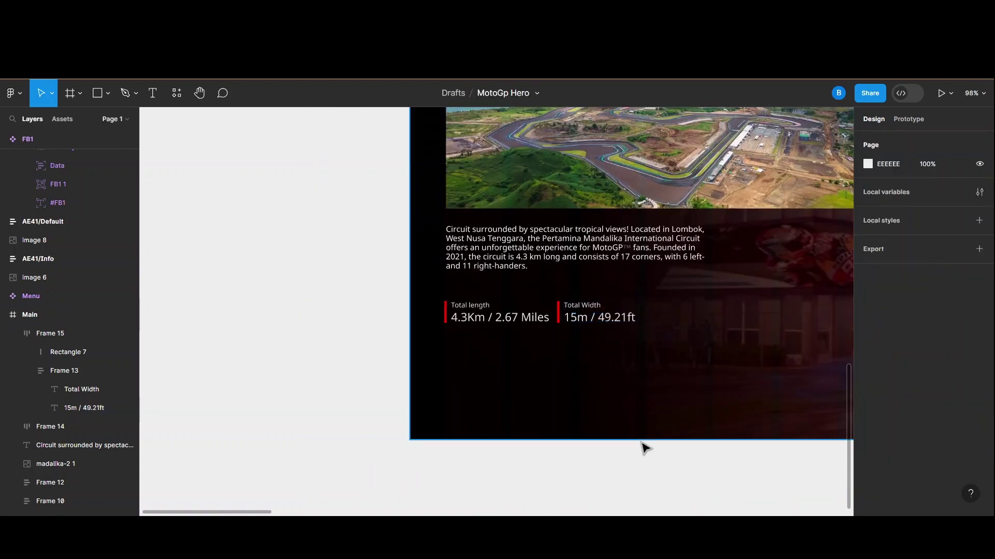
{"action": "scroll", "coordinate": [643, 447], "scroll_direction": "up", "scroll_amount": 3}
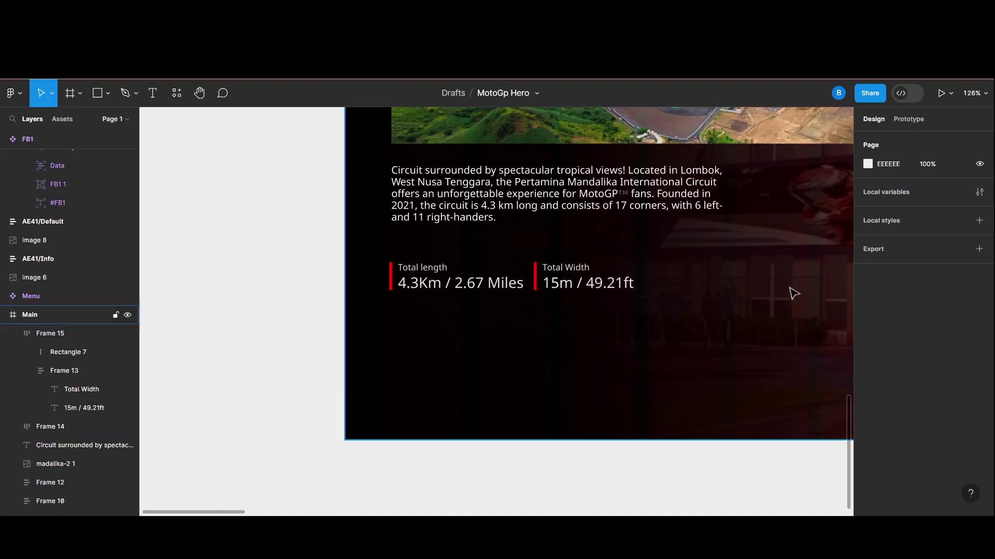
Copy that stat further right and retype it as Longest Straight 723m / 2372.05ft
{"action": "left_click_drag", "start_coordinate": [536, 281], "coordinate": [683, 279]}
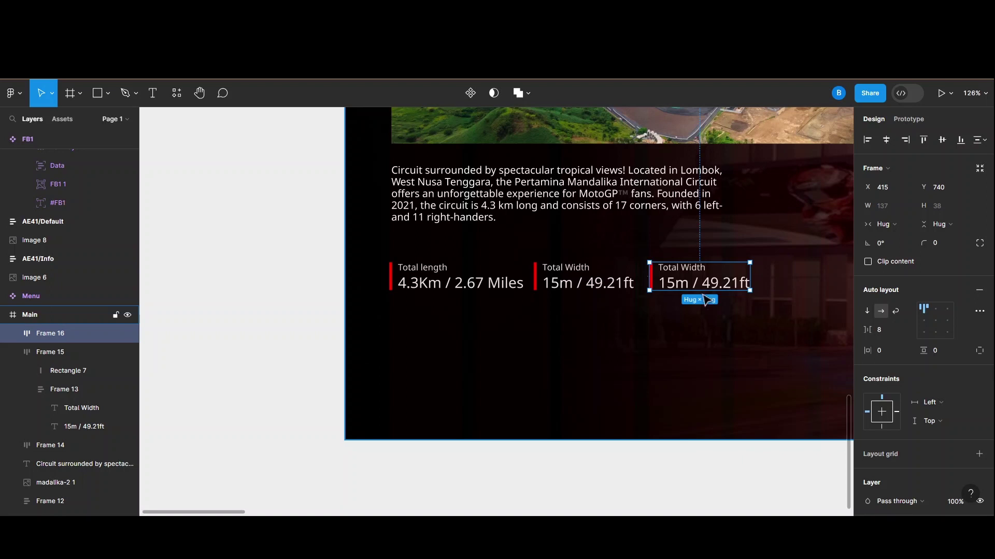
{"action": "double_click", "coordinate": [681, 267]}
{"action": "type", "text": "Longest Straight"}
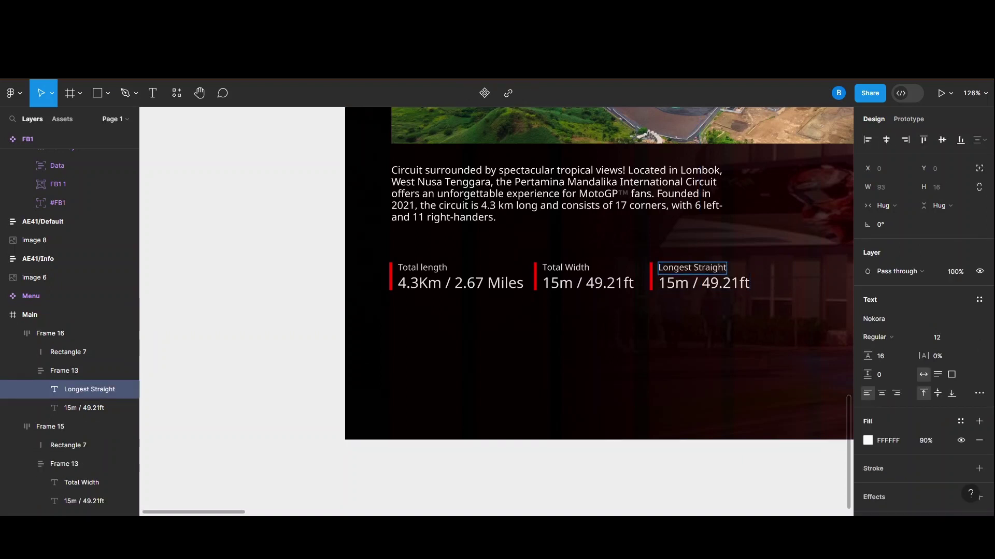
{"action": "double_click", "coordinate": [694, 284]}
{"action": "type", "text": "723m / 2372.05ft"}
{"action": "key", "text": "Escape"}
{"action": "left_click", "coordinate": [735, 452]}
{"action": "scroll", "coordinate": [725, 456], "scroll_direction": "down", "scroll_amount": 3}
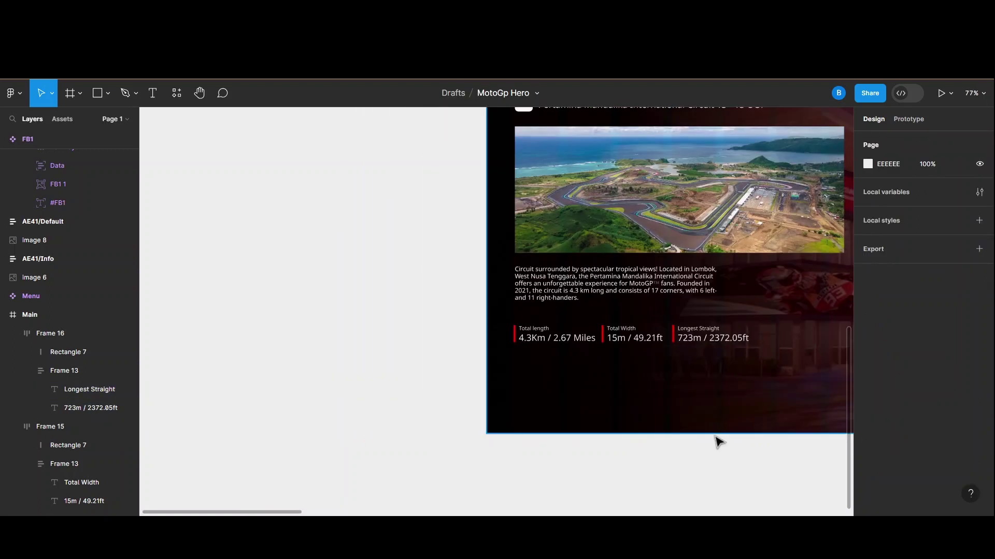
{"action": "scroll", "coordinate": [714, 439], "scroll_direction": "up", "scroll_amount": 2}
Move Longest Straight to a second row and add a Right Corners 11 stat beside it
{"action": "mouse_move", "coordinate": [680, 318]}
{"action": "left_mouse_down"}
{"action": "mouse_move", "coordinate": [491, 343]}
{"action": "mouse_move", "coordinate": [475, 333]}
{"action": "left_mouse_up"}
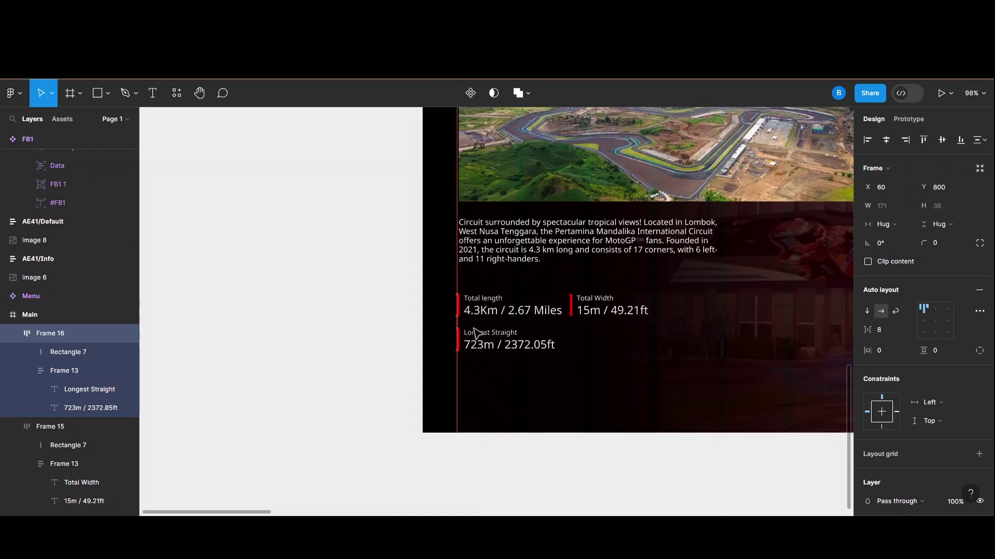
{"action": "scroll", "coordinate": [598, 334], "scroll_direction": "up", "scroll_amount": 5}
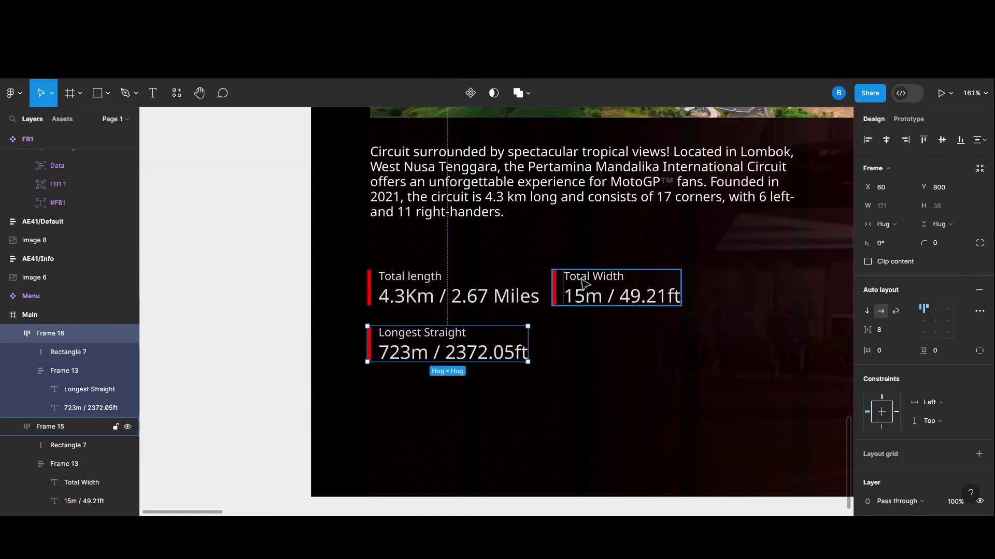
{"action": "left_click_drag", "start_coordinate": [584, 283], "coordinate": [583, 337]}
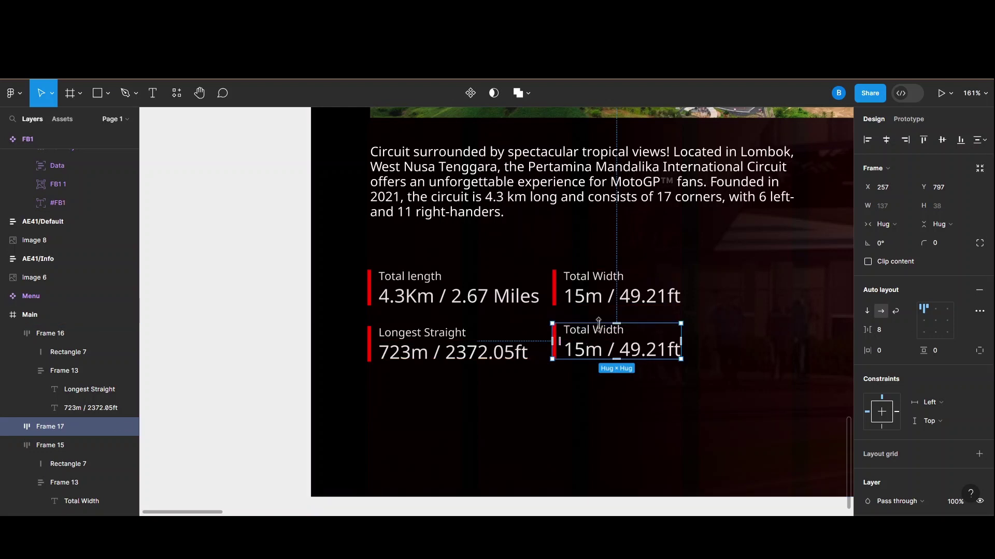
{"action": "double_click", "coordinate": [598, 338]}
{"action": "type", "text": "Right Corners"}
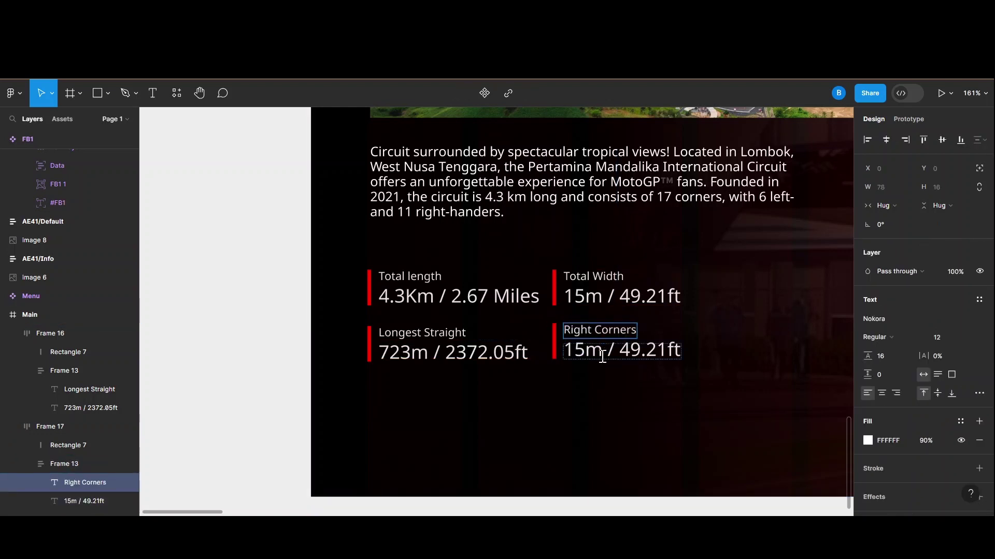
{"action": "double_click", "coordinate": [597, 351]}
{"action": "type", "text": "11"}
{"action": "key", "text": "Escape"}
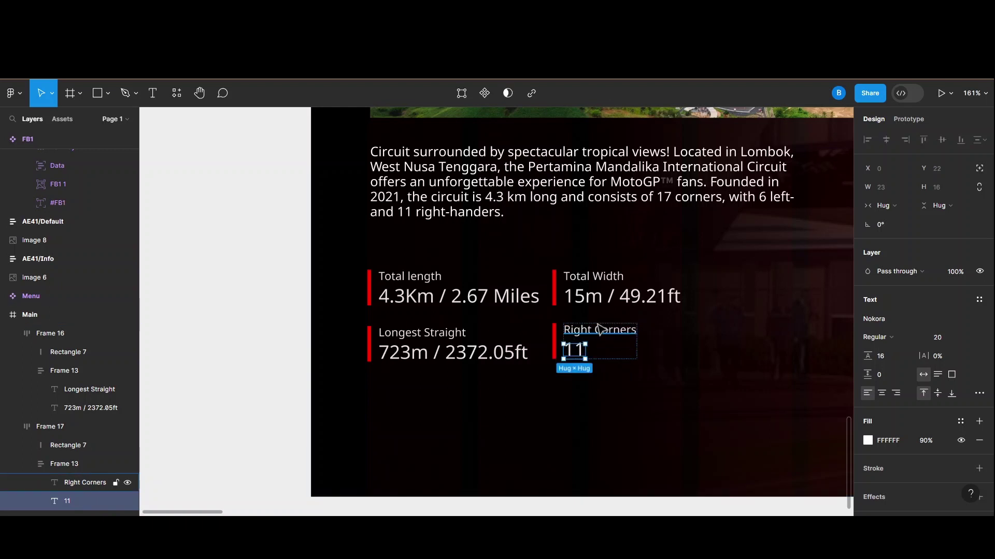
Copy Right Corners to its right as Left Corners 6, then select all three second-row stats
{"action": "left_click", "coordinate": [555, 334]}
{"action": "left_click", "coordinate": [38, 427]}
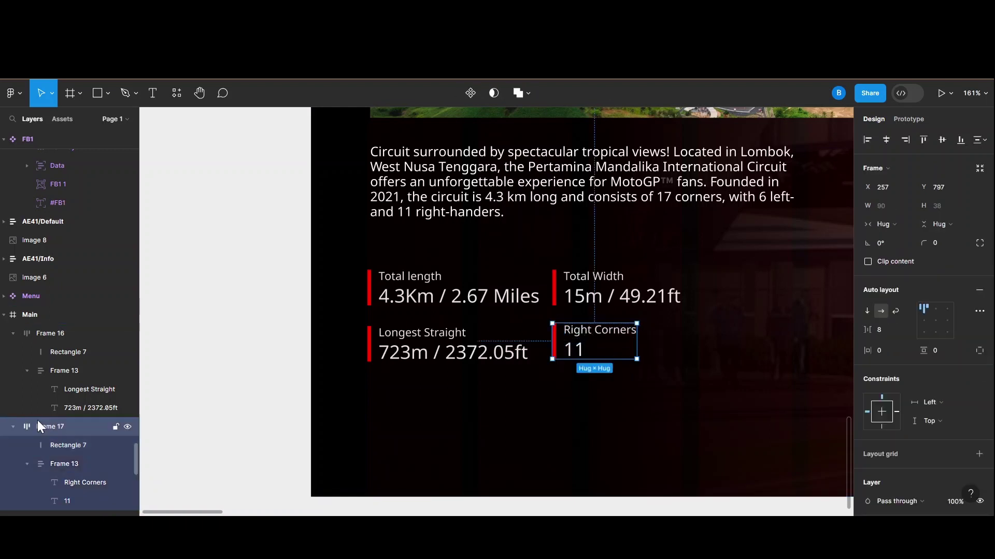
{"action": "left_click_drag", "start_coordinate": [581, 351], "coordinate": [736, 333]}
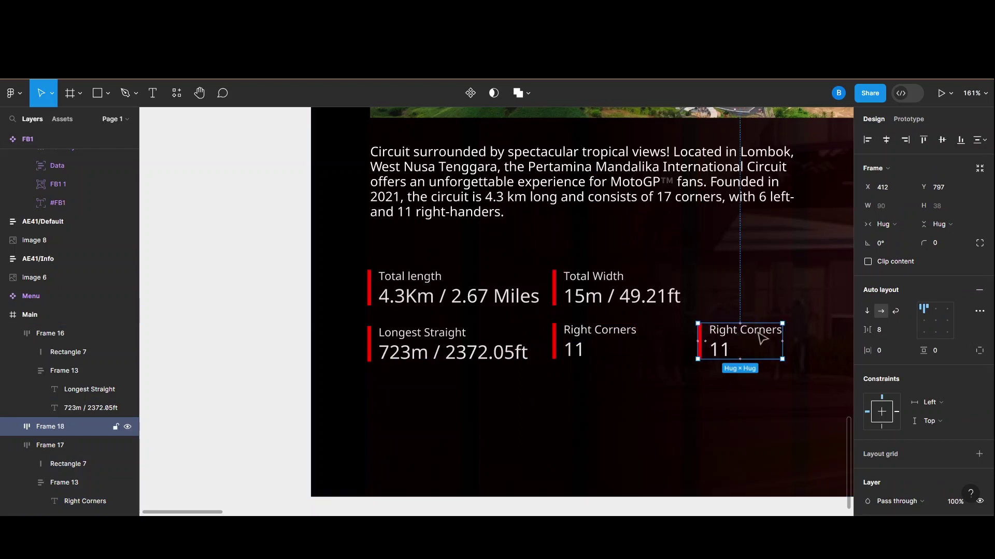
{"action": "double_click", "coordinate": [761, 338]}
{"action": "double_click", "coordinate": [746, 331]}
{"action": "type", "text": "Left Corners"}
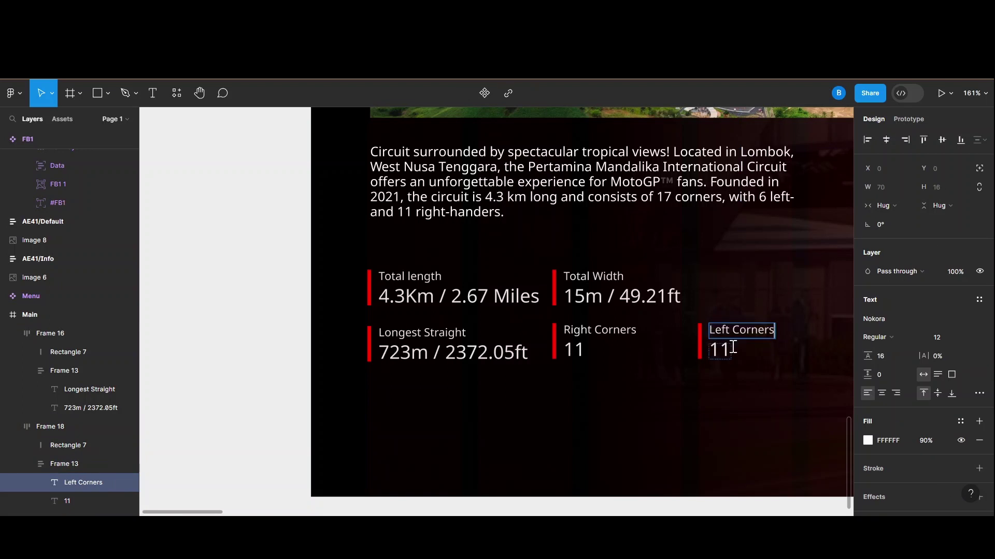
{"action": "double_click", "coordinate": [724, 351]}
{"action": "type", "text": "6"}
{"action": "key", "text": "Escape"}
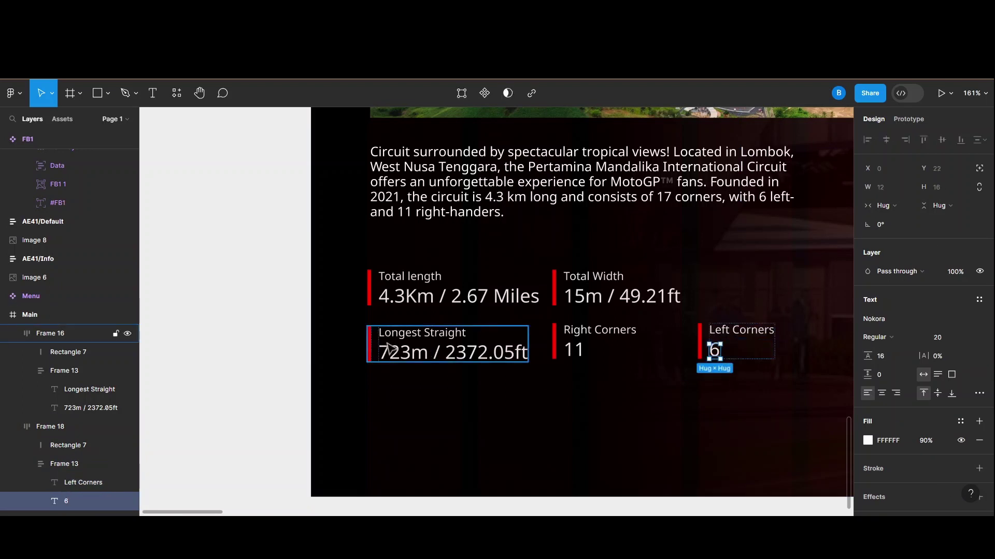
{"action": "left_click", "coordinate": [447, 344]}
{"action": "left_click", "coordinate": [594, 342], "text": "shift"}
{"action": "left_click", "coordinate": [742, 344], "text": "shift"}
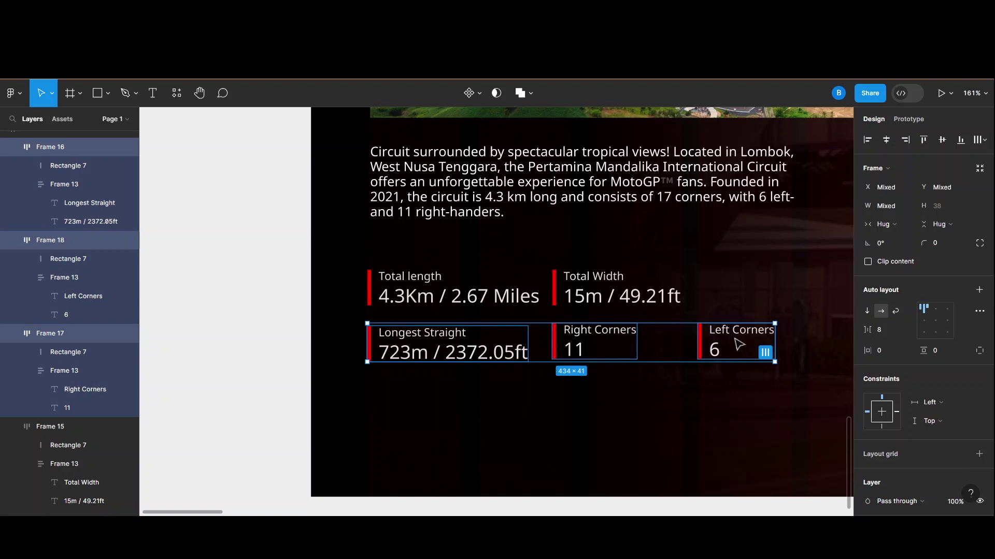
Wrap Total length and Total Width in auto layout with a 16 px gap
{"action": "left_click", "coordinate": [482, 305]}
{"action": "scroll", "coordinate": [497, 311], "scroll_direction": "down", "scroll_amount": 3, "text": "ctrl"}
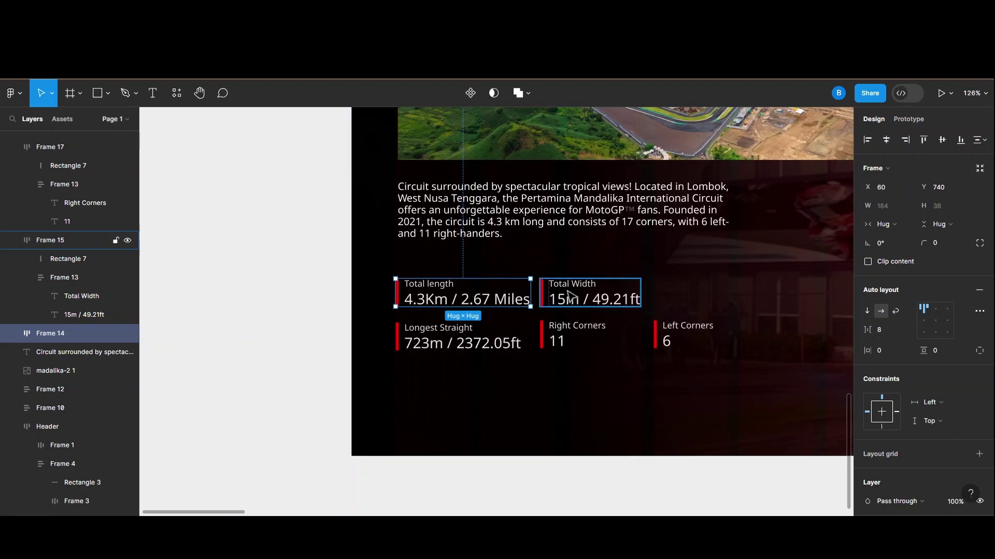
{"action": "left_click", "coordinate": [570, 298], "text": "shift"}
{"action": "left_click", "coordinate": [461, 299]}
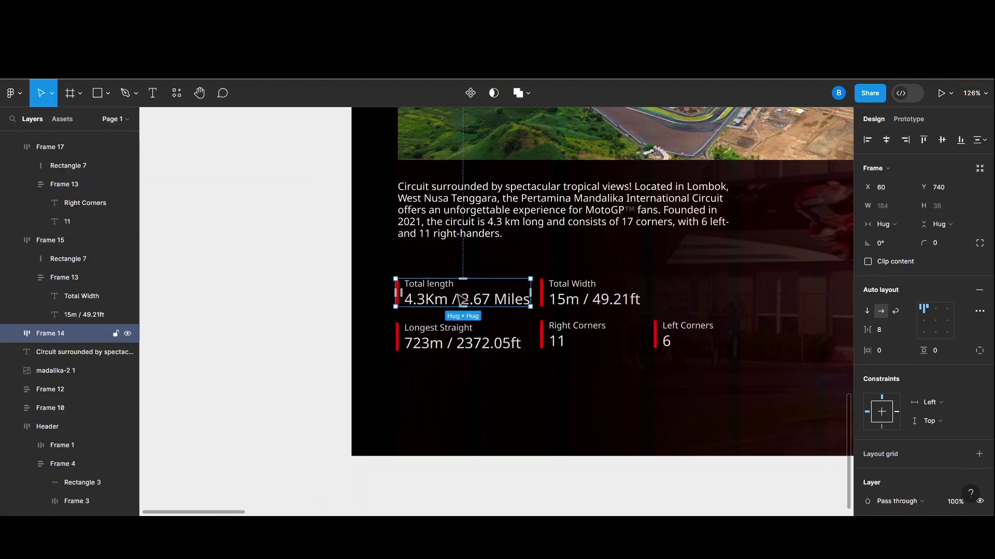
{"action": "left_click", "coordinate": [456, 342]}
{"action": "left_click", "coordinate": [885, 207]}
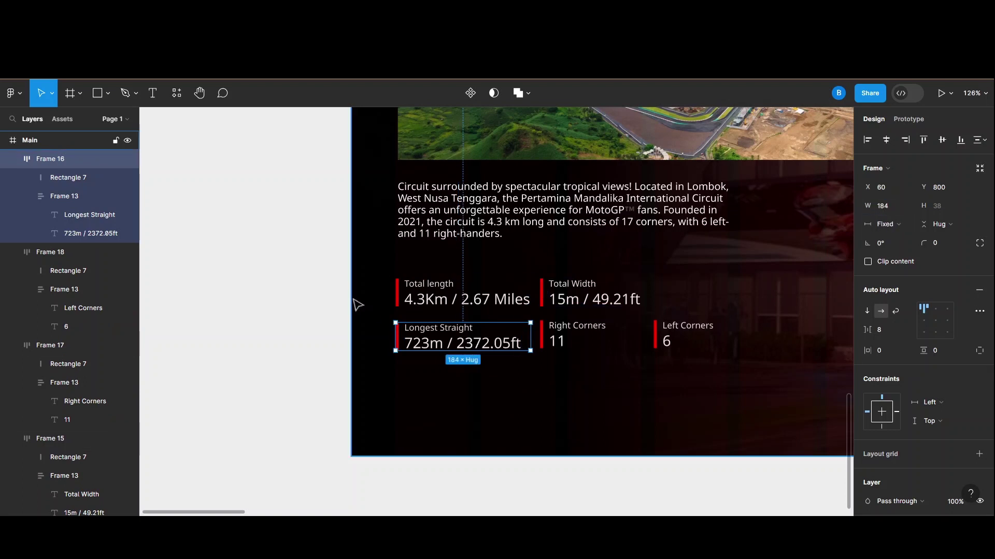
{"action": "left_click", "coordinate": [355, 304]}
{"action": "left_click", "coordinate": [461, 298]}
{"action": "left_click", "coordinate": [570, 296], "text": "shift"}
{"action": "key", "text": "shift+a"}
{"action": "left_click", "coordinate": [868, 332]}
{"action": "type", "text": "6"}
{"action": "key", "text": "Return"}
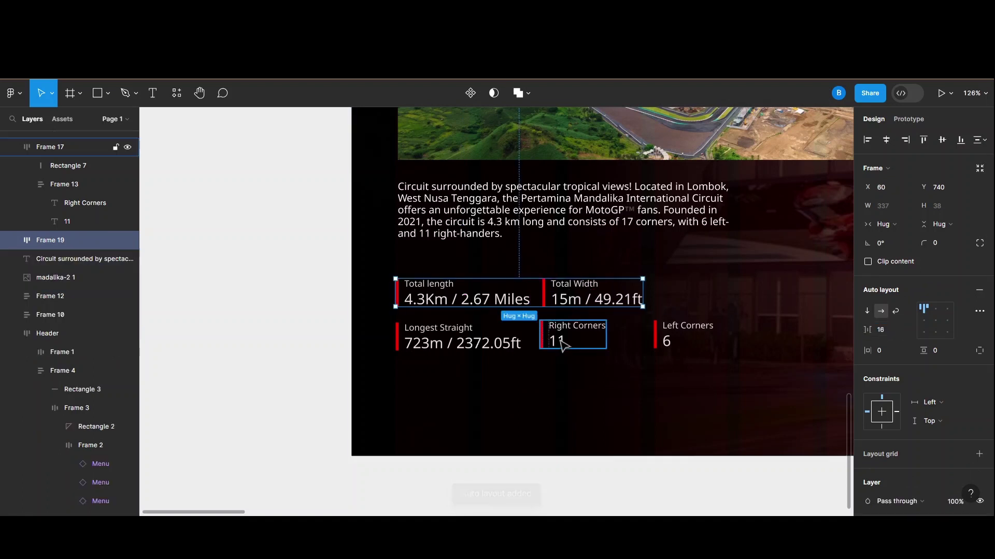
Fix the Right Corners stat's width at 137
{"action": "left_click", "coordinate": [469, 343]}
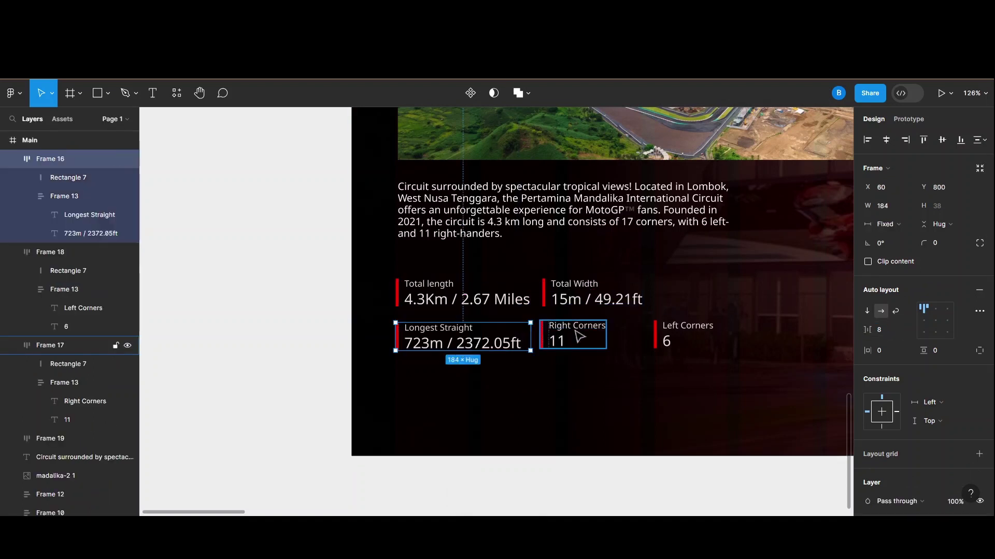
{"action": "double_click", "coordinate": [596, 299]}
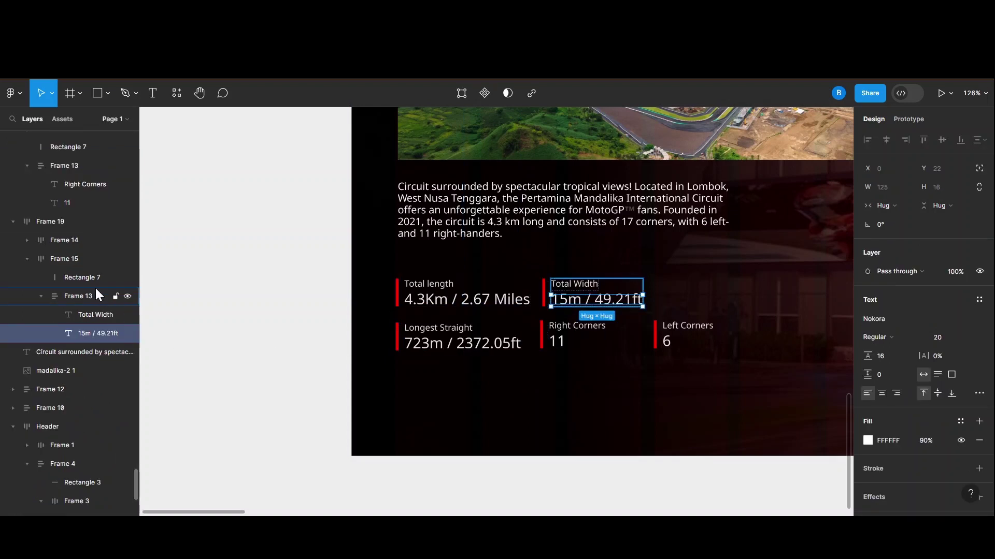
{"action": "left_click", "coordinate": [77, 295]}
{"action": "left_click", "coordinate": [61, 259]}
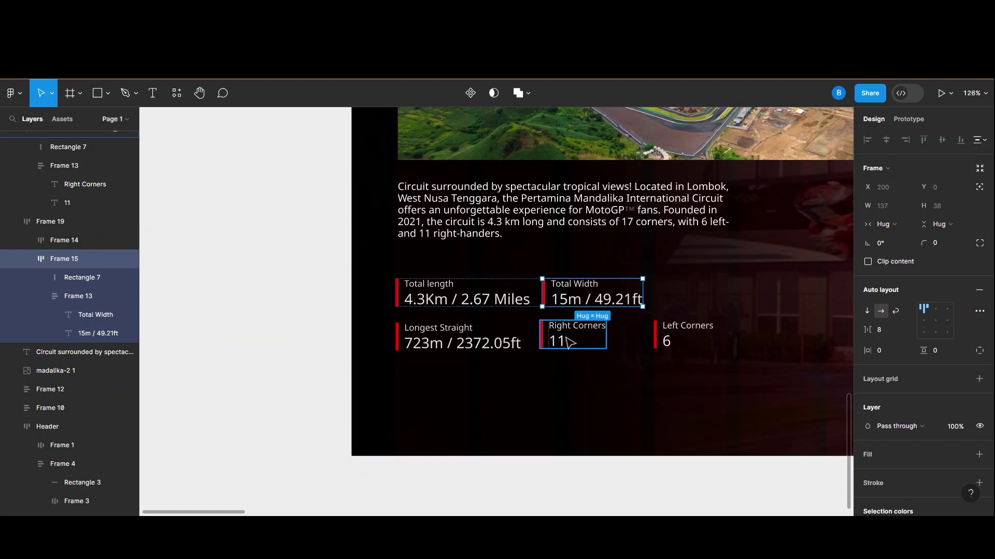
{"action": "left_click", "coordinate": [570, 342]}
{"action": "left_click", "coordinate": [884, 207]}
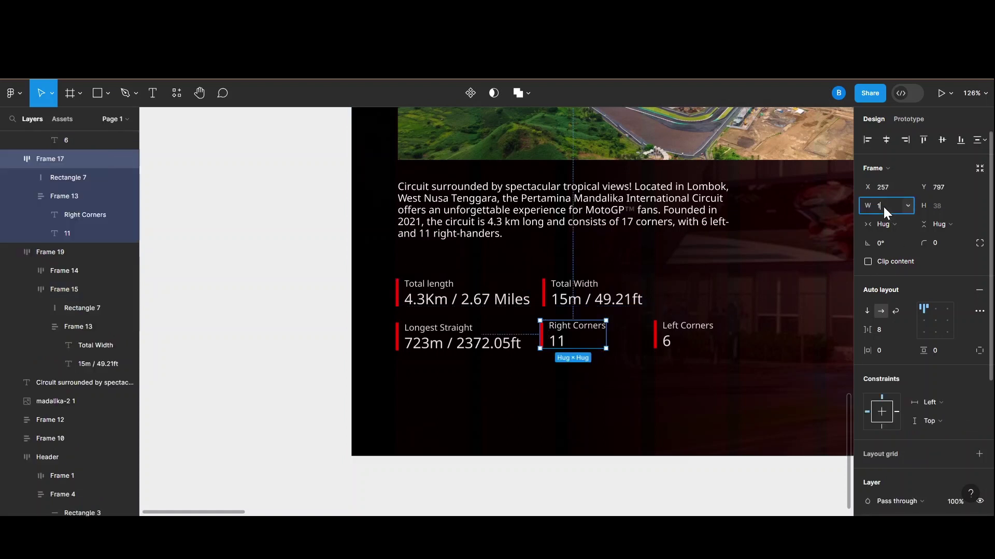
{"action": "key", "text": "Return"}
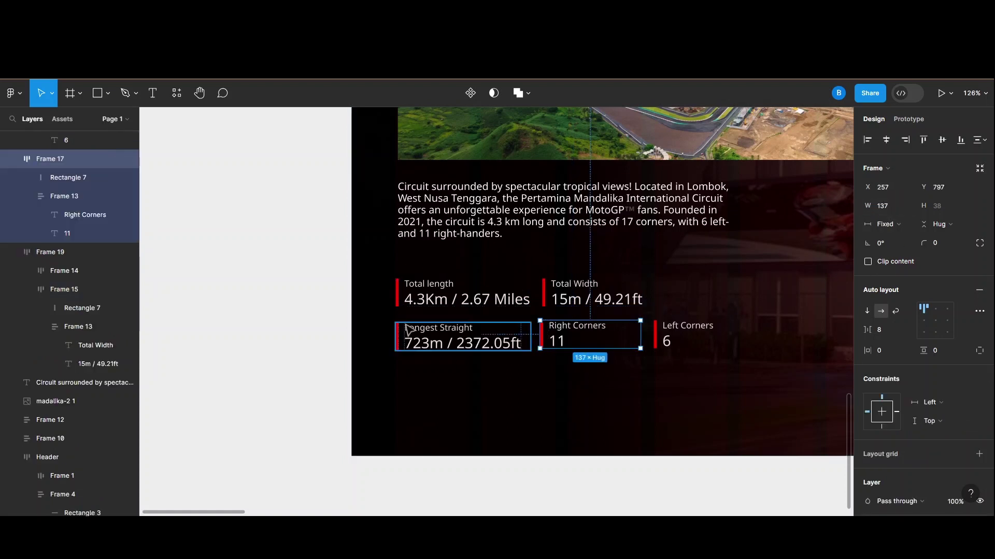
Wrap the second-row stats in auto layout, then stack both rows vertically
{"action": "left_click", "coordinate": [411, 331], "text": "shift"}
{"action": "left_click", "coordinate": [668, 339], "text": "shift"}
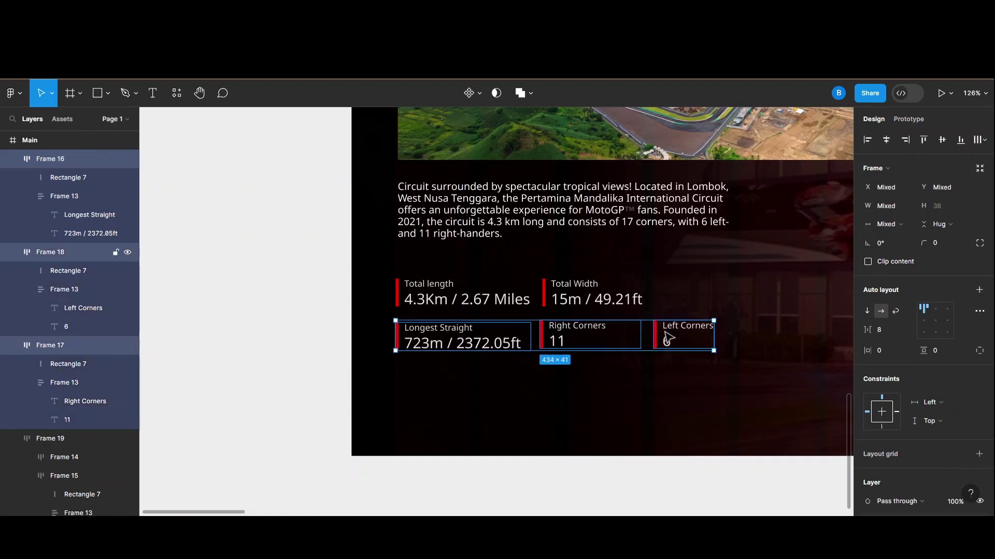
{"action": "key", "text": "shift+a"}
{"action": "left_click", "coordinate": [435, 290]}
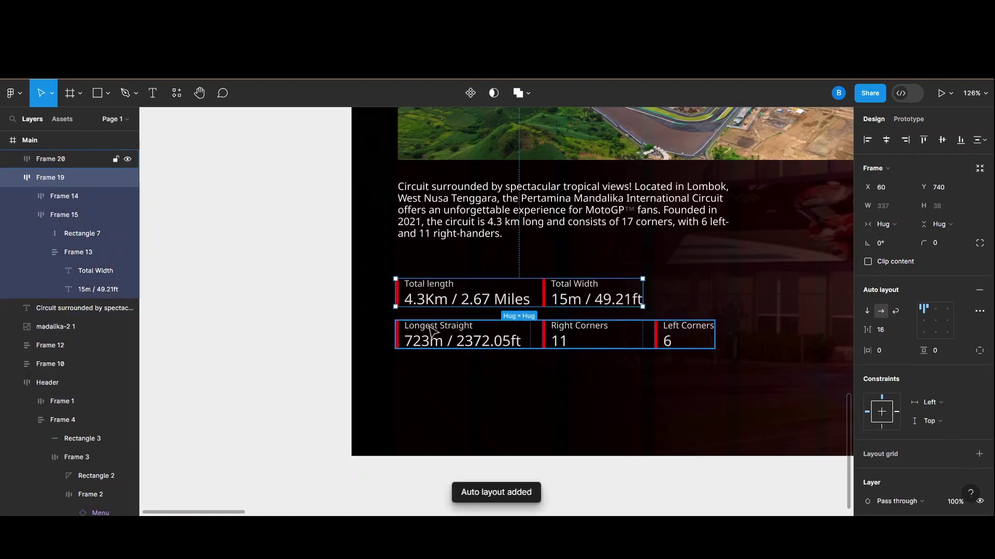
{"action": "left_click", "coordinate": [433, 332], "text": "shift"}
{"action": "key", "text": "shift+a"}
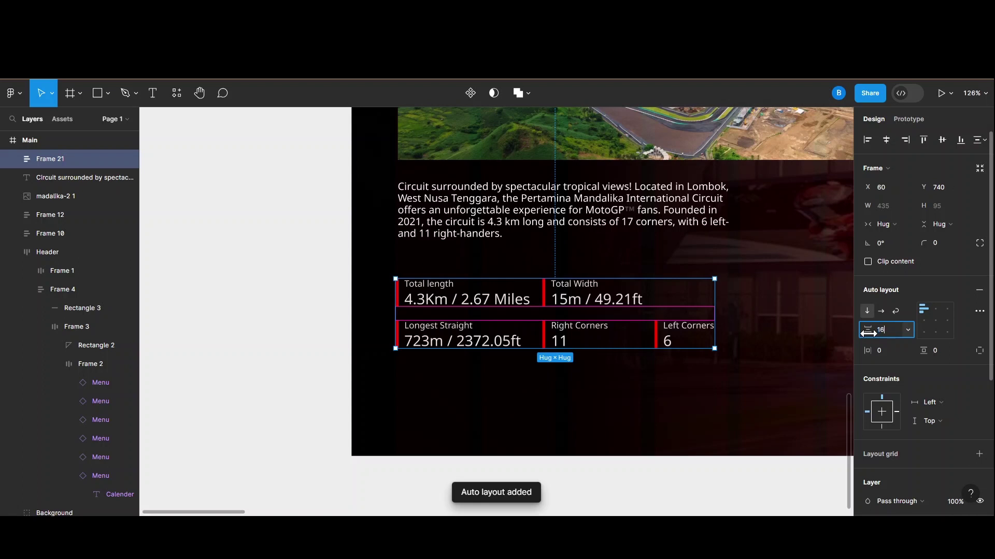
{"action": "left_click", "coordinate": [300, 303]}
{"action": "scroll", "coordinate": [303, 303], "scroll_direction": "down", "scroll_amount": 5}
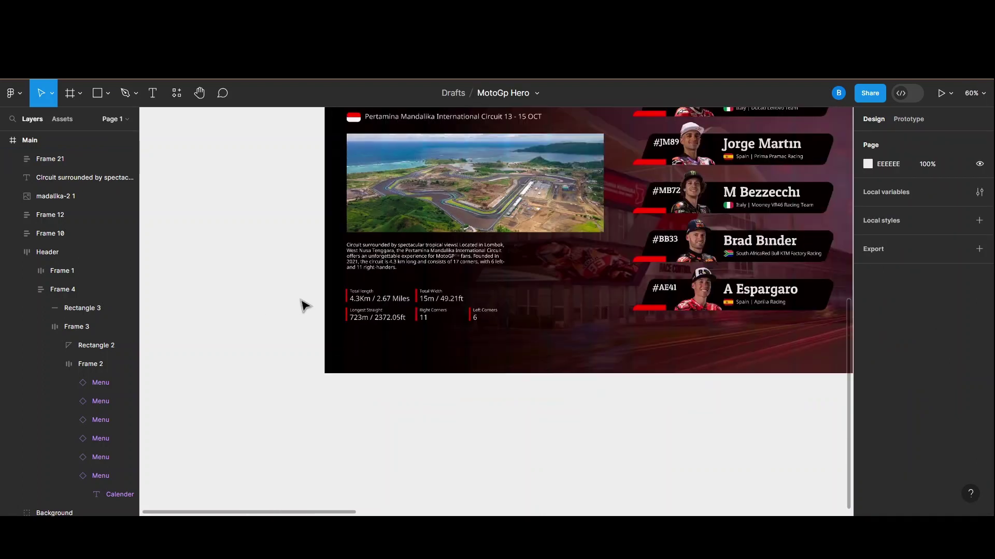
Make the description text box taller, move it toward the stats, and extend the circuit photo to 327 tall
{"action": "left_click", "coordinate": [380, 320]}
{"action": "scroll", "coordinate": [414, 331], "scroll_direction": "down", "scroll_amount": 2}
{"action": "left_click", "coordinate": [512, 412]}
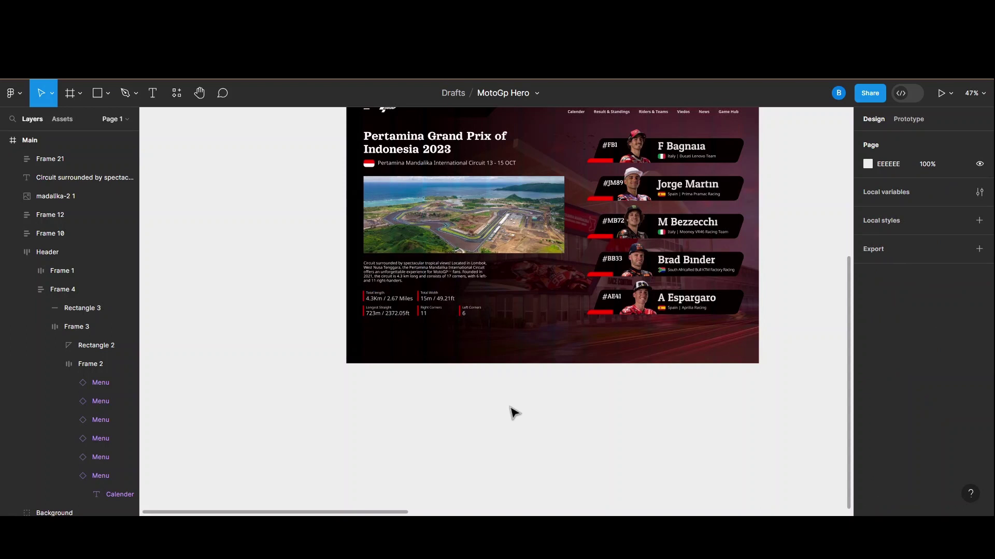
{"action": "scroll", "coordinate": [429, 373], "scroll_direction": "up", "scroll_amount": 4}
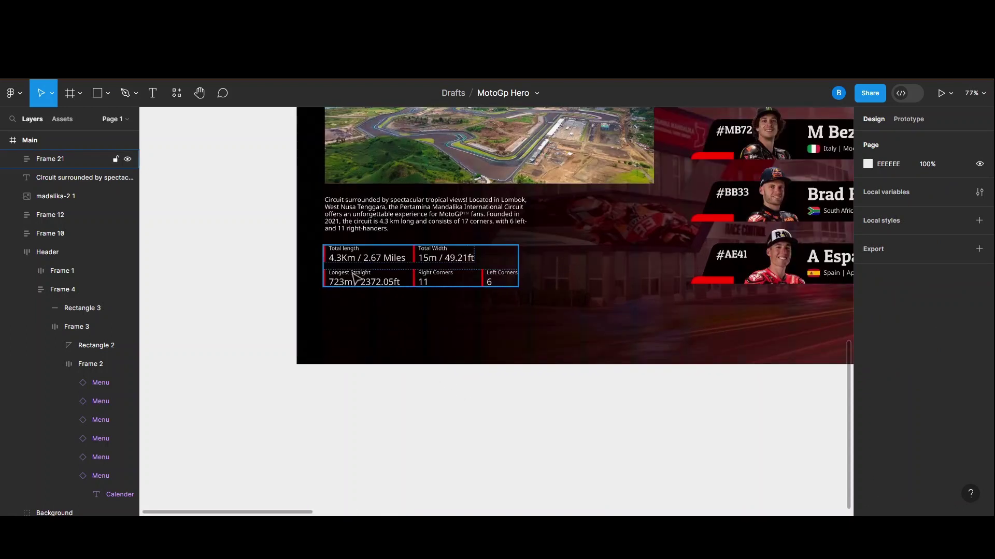
{"action": "left_click", "coordinate": [359, 290]}
{"action": "left_click", "coordinate": [354, 228]}
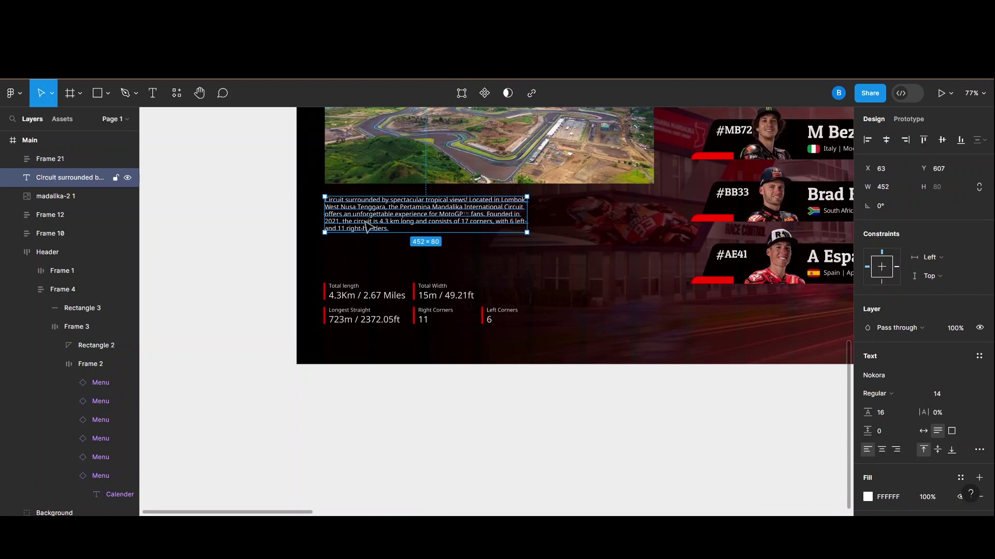
{"action": "left_click_drag", "start_coordinate": [365, 232], "coordinate": [362, 273]}
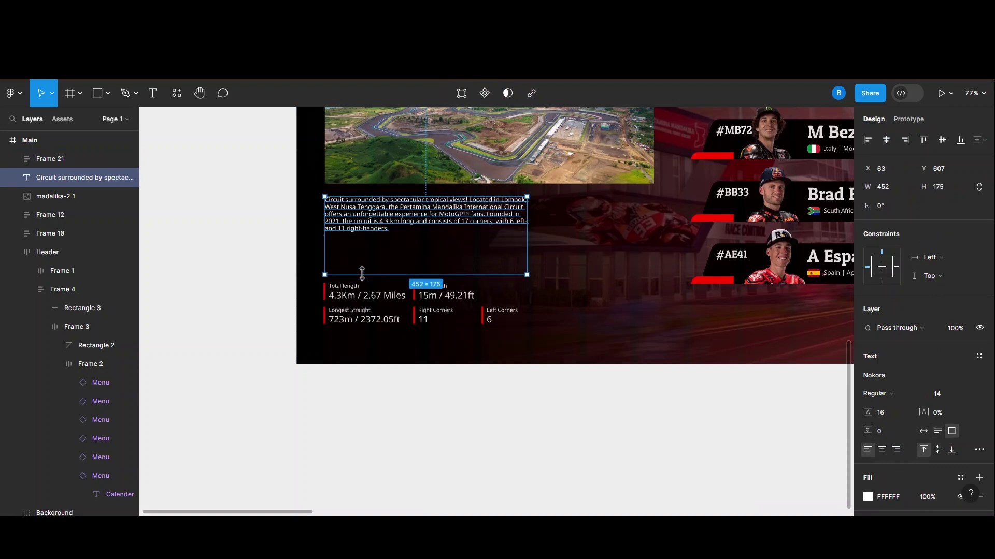
{"action": "left_click_drag", "start_coordinate": [426, 197], "coordinate": [426, 213]}
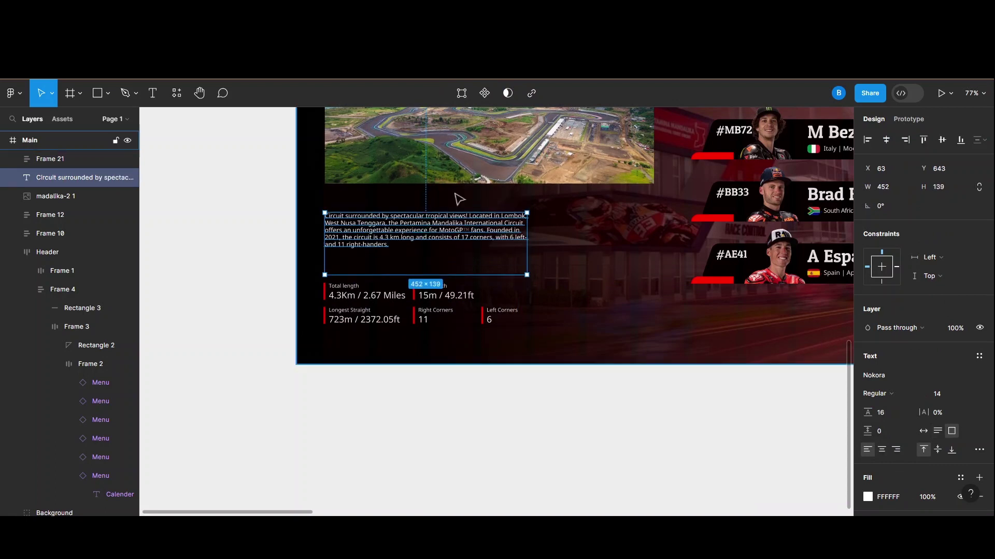
{"action": "left_click", "coordinate": [460, 199]}
{"action": "left_click", "coordinate": [480, 182]}
{"action": "left_click_drag", "start_coordinate": [479, 183], "coordinate": [495, 203]}
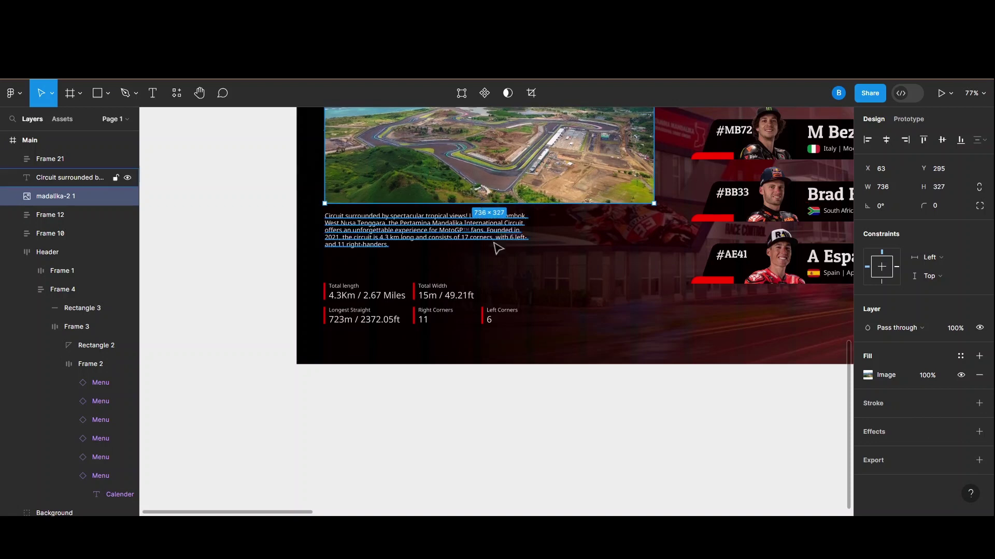
{"action": "scroll", "coordinate": [497, 248], "scroll_direction": "down", "scroll_amount": 5}
Wrap the Indonesia title, circuit photo, description and stats in a vertical auto layout with gap 22
{"action": "left_click", "coordinate": [533, 420]}
{"action": "scroll", "coordinate": [498, 352], "scroll_direction": "up", "scroll_amount": 2}
{"action": "left_click", "coordinate": [49, 214]}
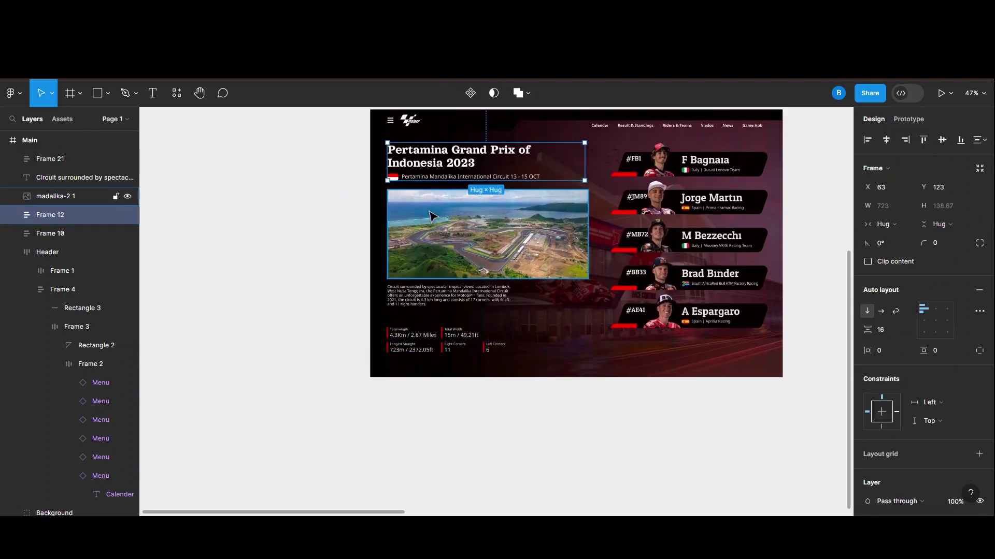
{"action": "left_click", "coordinate": [430, 215], "text": "shift"}
{"action": "left_click", "coordinate": [419, 296], "text": "shift"}
{"action": "left_click", "coordinate": [411, 337], "text": "shift"}
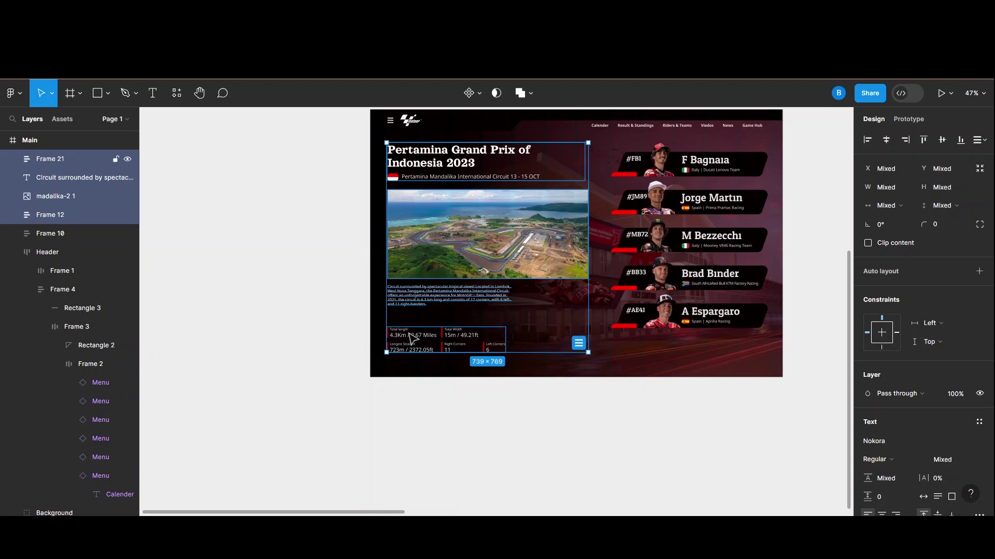
{"action": "key", "text": "shift+a"}
{"action": "scroll", "coordinate": [438, 300], "scroll_direction": "up", "scroll_amount": 2}
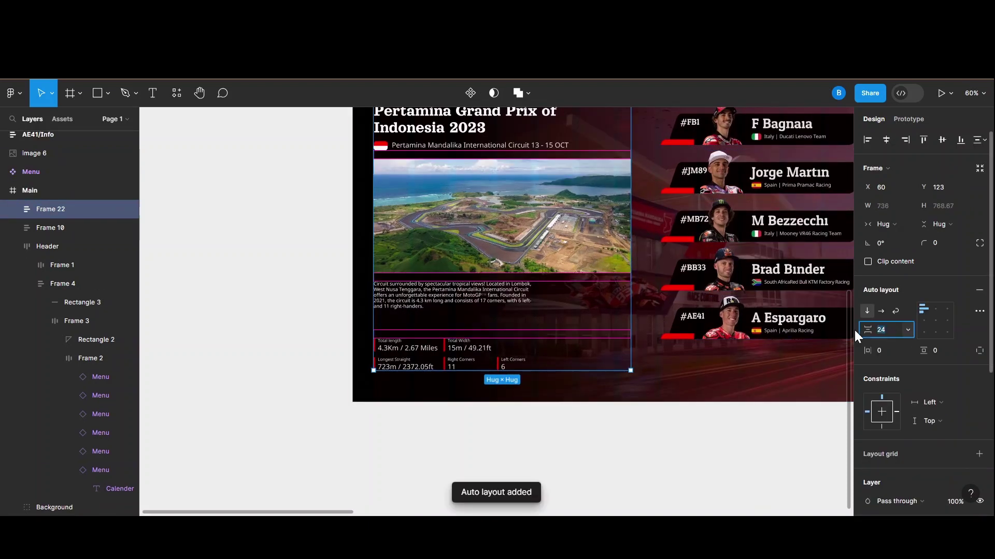
{"action": "left_click_drag", "start_coordinate": [867, 330], "coordinate": [853, 328]}
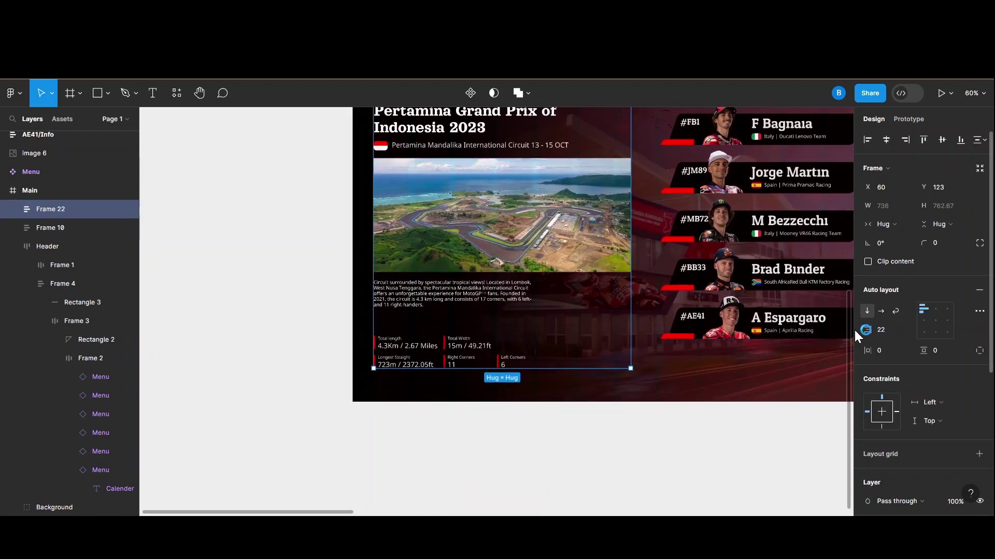
Narrow and lengthen the description text inside the column, and bring the circuit track map onto the canvas
{"action": "left_click", "coordinate": [539, 449]}
{"action": "double_click", "coordinate": [490, 324]}
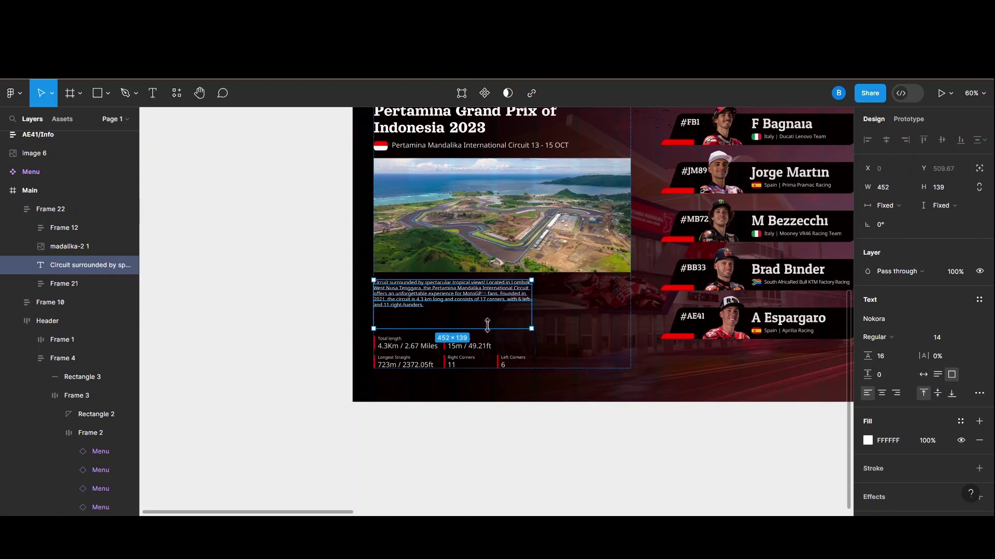
{"action": "left_click_drag", "start_coordinate": [486, 330], "coordinate": [527, 321]}
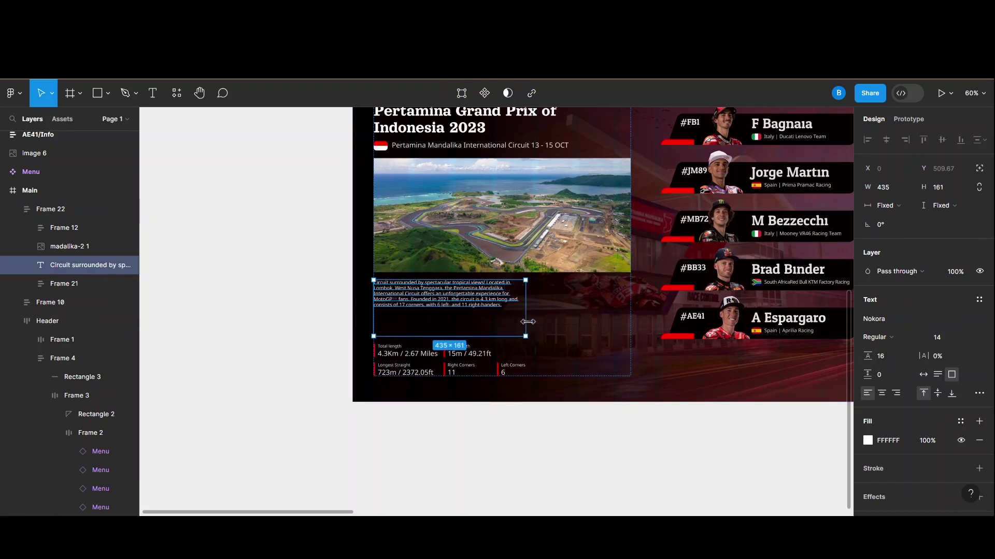
{"action": "left_click", "coordinate": [550, 438]}
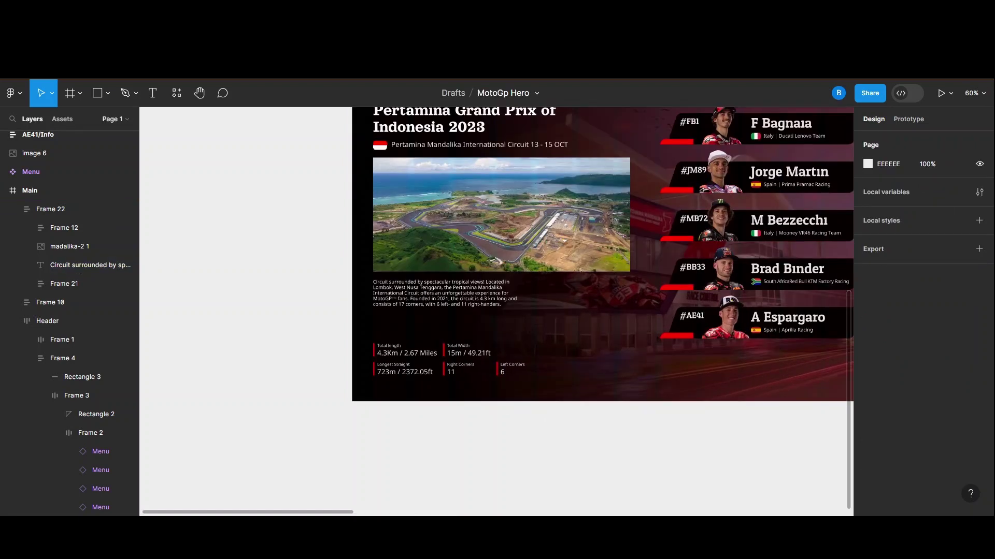
{"action": "left_click_drag", "start_coordinate": [470, 368], "coordinate": [263, 322]}
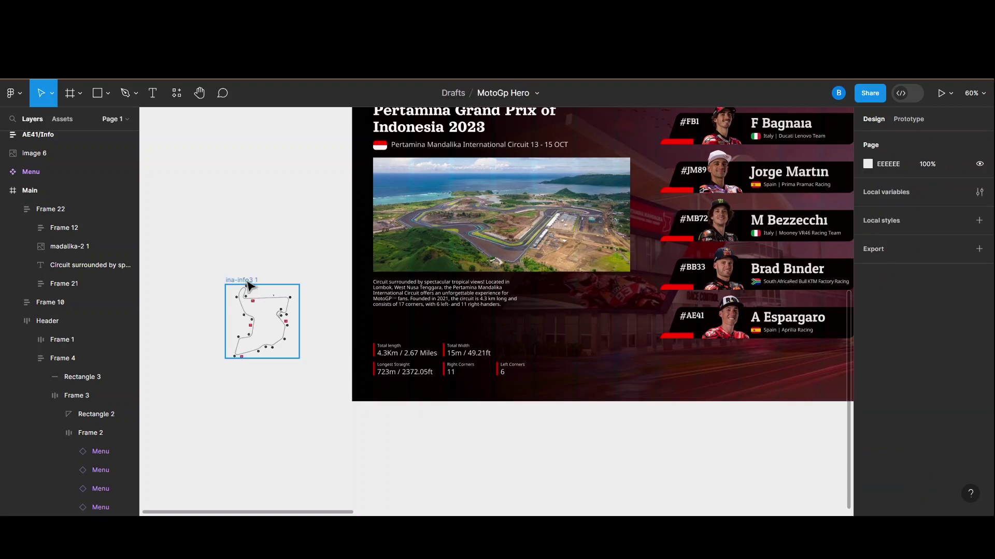
Place the track map in the hero with absolute position, sized 288×288 at X 450, Y 509
{"action": "scroll", "coordinate": [280, 281], "scroll_direction": "up", "scroll_amount": 1}
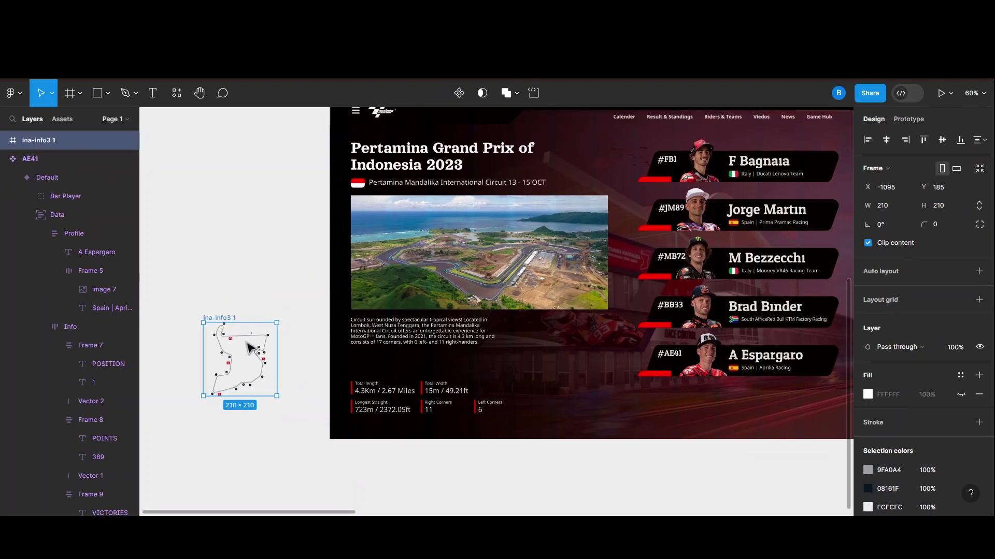
{"action": "left_click_drag", "start_coordinate": [249, 345], "coordinate": [518, 340]}
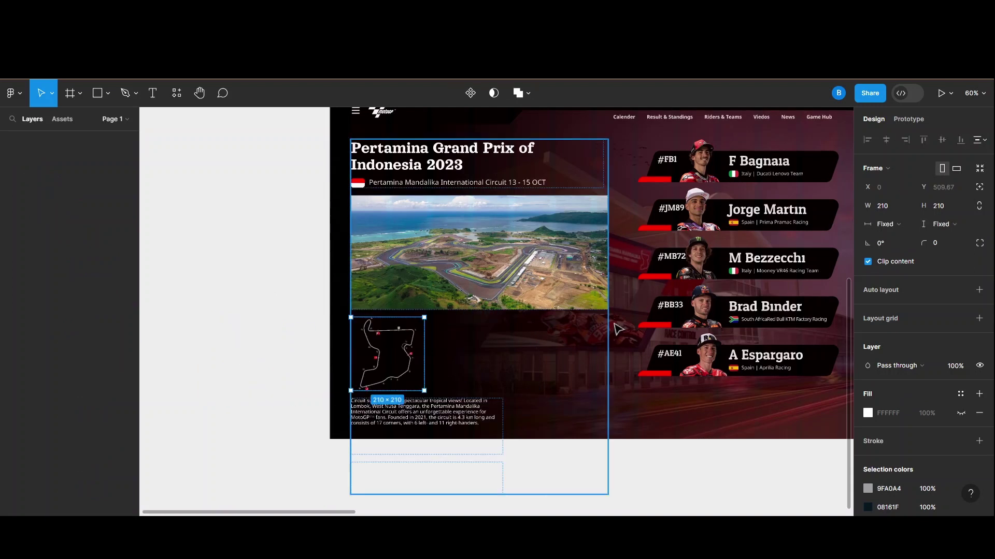
{"action": "left_click", "coordinate": [979, 187]}
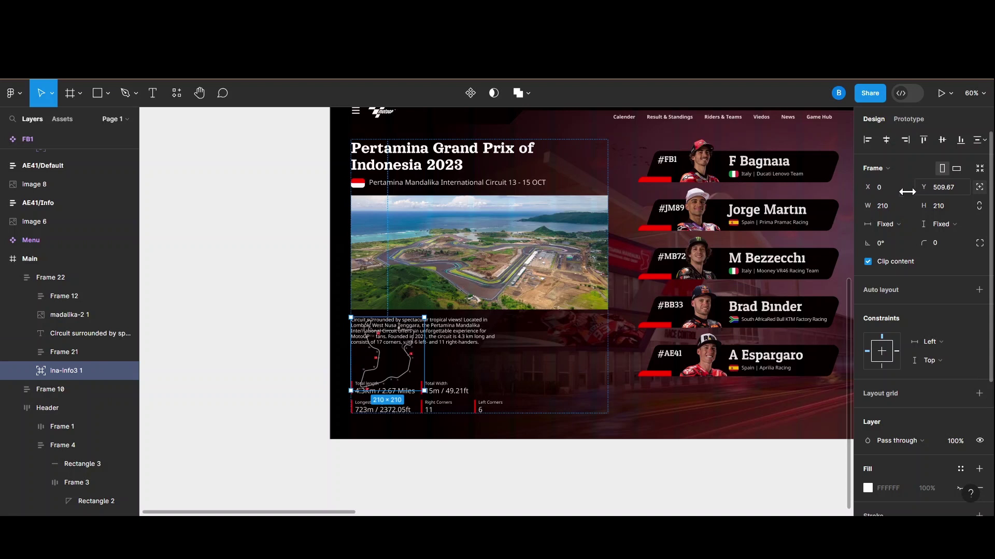
{"action": "left_click_drag", "start_coordinate": [868, 187], "coordinate": [518, 229]}
{"action": "mouse_move", "coordinate": [867, 207]}
{"action": "left_mouse_down"}
{"action": "mouse_move", "coordinate": [974, 199]}
{"action": "mouse_move", "coordinate": [964, 199]}
{"action": "left_mouse_up"}
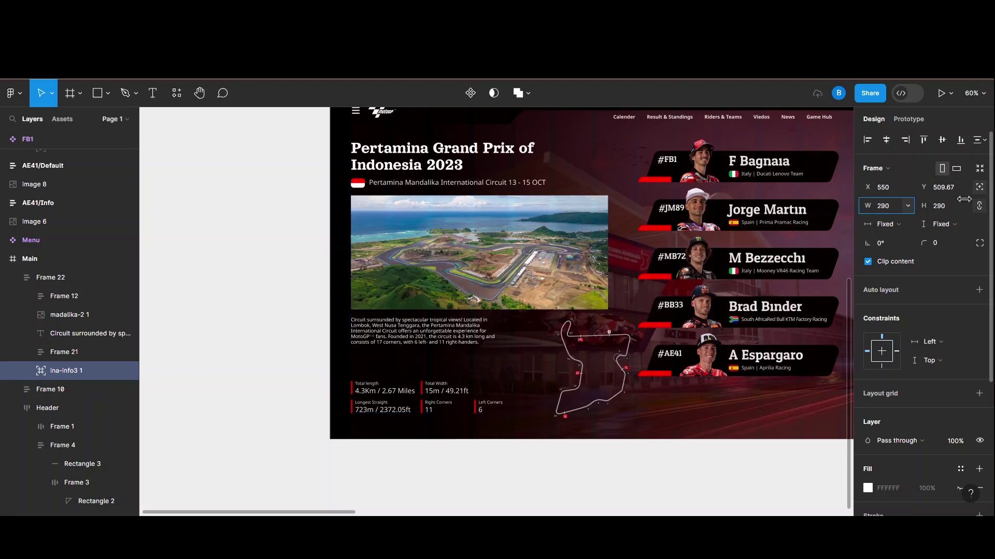
{"action": "left_click_drag", "start_coordinate": [868, 187], "coordinate": [786, 195]}
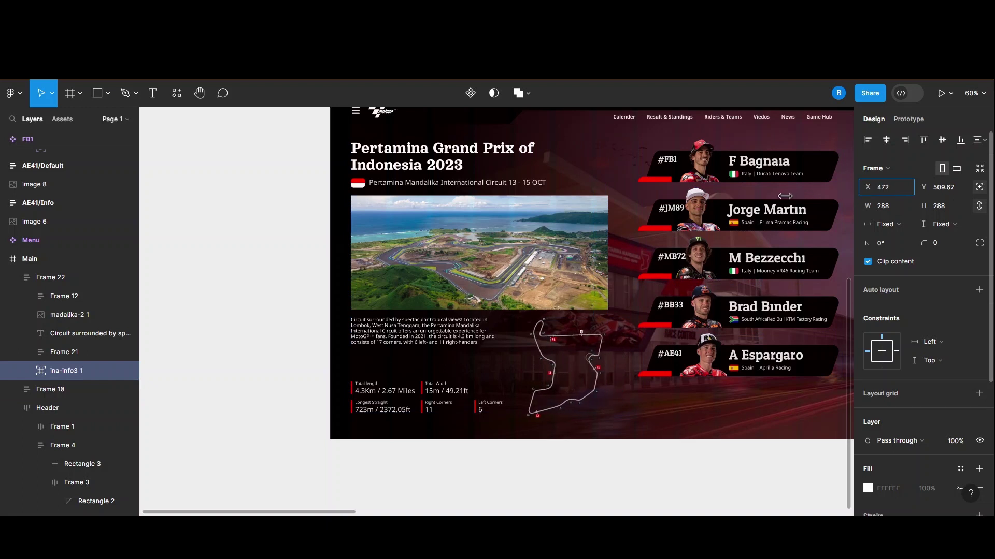
{"action": "mouse_move", "coordinate": [929, 187]}
{"action": "left_mouse_down"}
{"action": "mouse_move", "coordinate": [856, 186]}
{"action": "mouse_move", "coordinate": [871, 203]}
{"action": "mouse_move", "coordinate": [858, 187]}
{"action": "left_mouse_up"}
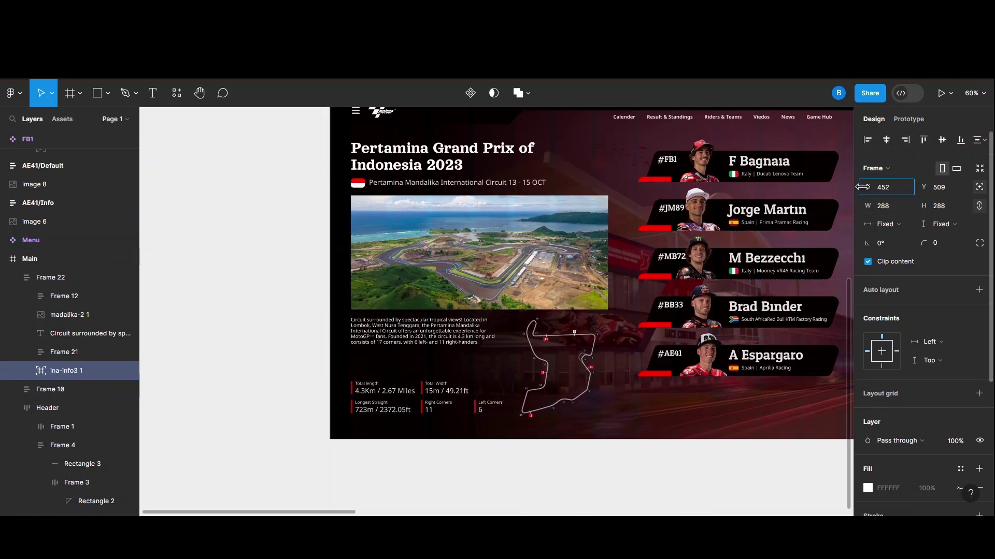
{"action": "left_click", "coordinate": [717, 477]}
{"action": "scroll", "coordinate": [589, 415], "scroll_direction": "down", "scroll_amount": 3}
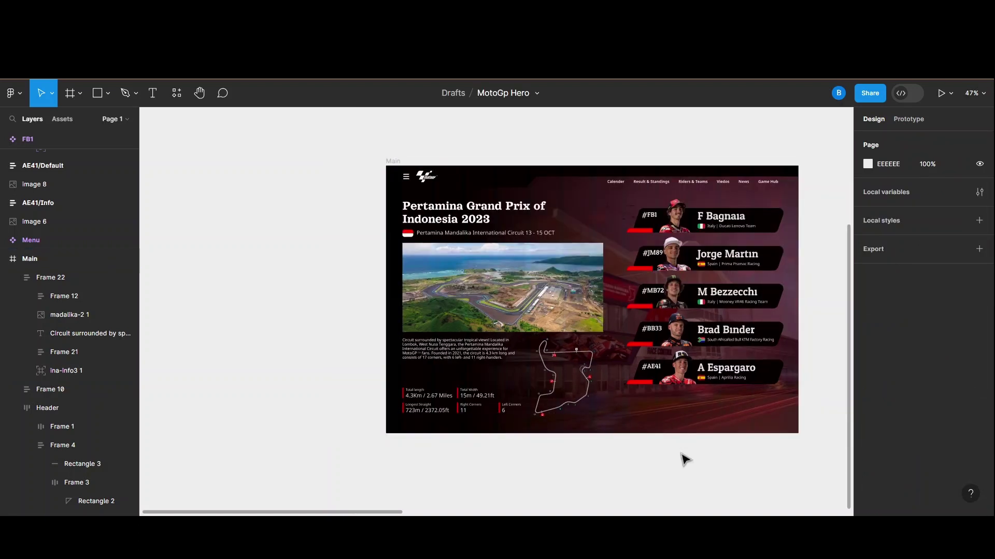
Nudge the rider cards (Frame 10) slightly down
{"action": "left_click_drag", "start_coordinate": [729, 302], "coordinate": [733, 324]}
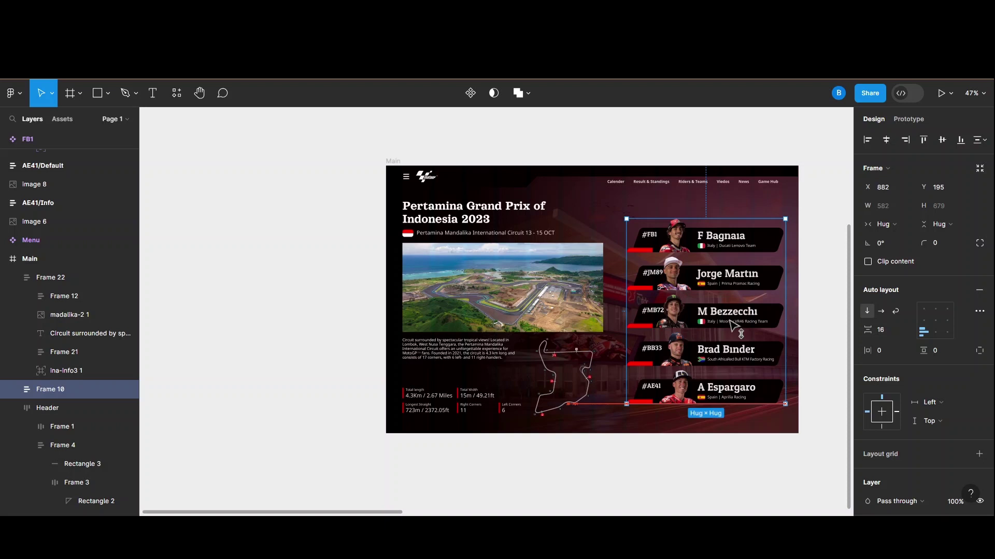
{"action": "left_click", "coordinate": [680, 468]}
{"action": "scroll", "coordinate": [681, 463], "scroll_direction": "up", "scroll_amount": 2}
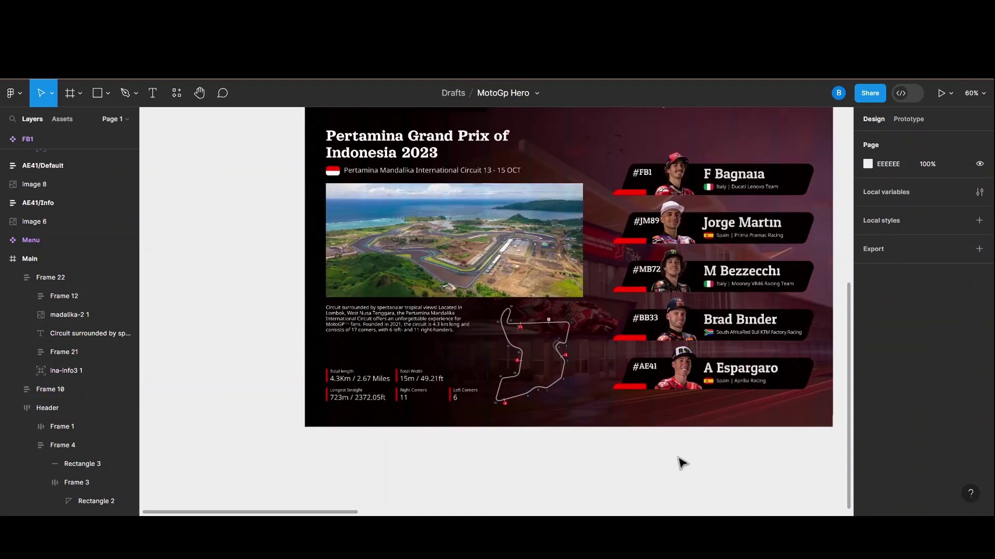
{"action": "left_click_drag", "start_coordinate": [682, 461], "coordinate": [622, 463]}
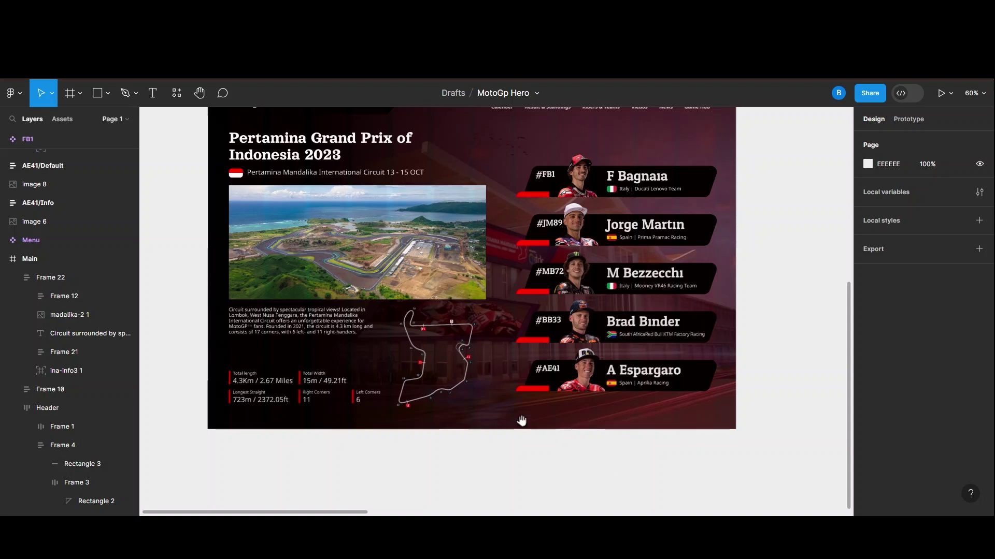
{"action": "left_click_drag", "start_coordinate": [521, 421], "coordinate": [544, 424]}
Wrap the circuit photo in its own auto-layout frame
{"action": "left_click", "coordinate": [301, 286]}
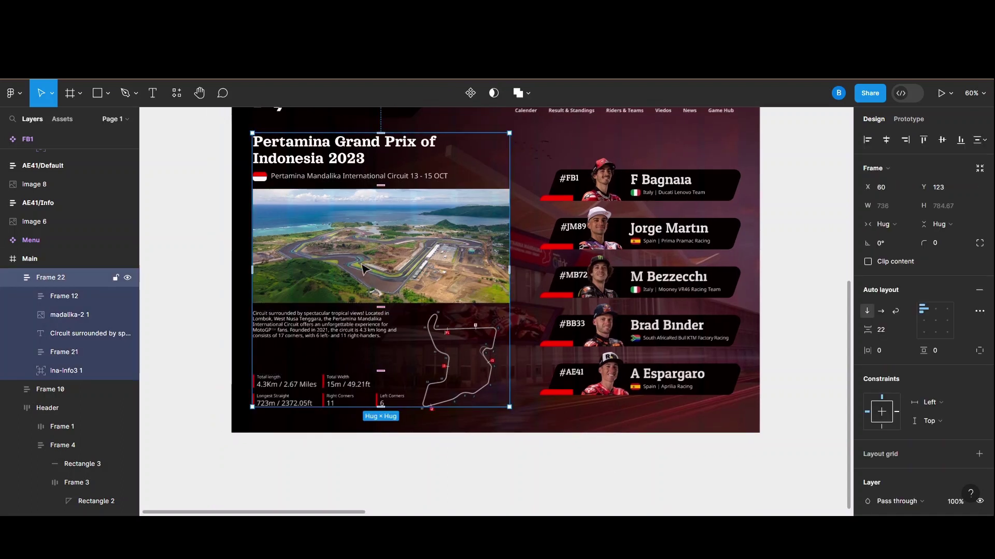
{"action": "left_click", "coordinate": [339, 240]}
{"action": "scroll", "coordinate": [339, 246], "scroll_direction": "left", "scroll_amount": 4}
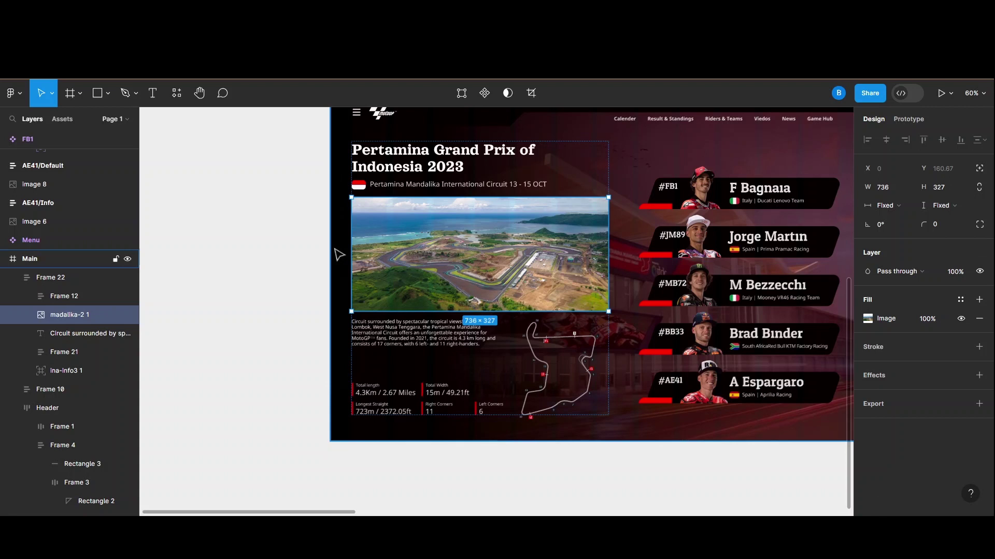
{"action": "key", "text": "shift+a"}
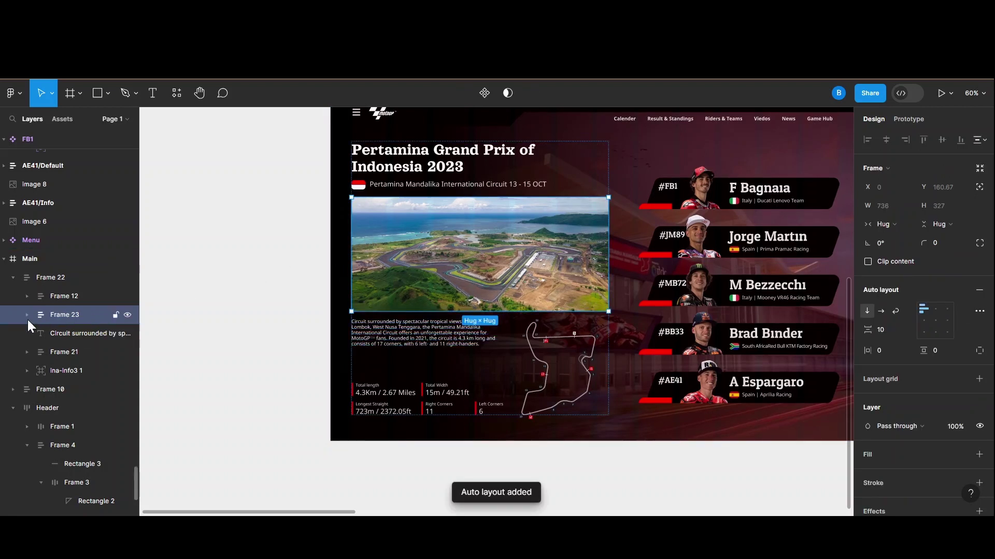
{"action": "left_click", "coordinate": [27, 316]}
{"action": "left_click", "coordinate": [70, 334]}
{"action": "key", "text": "Escape"}
Draw a small square beside the hero and set its size to 10 px
{"action": "left_click", "coordinate": [109, 98]}
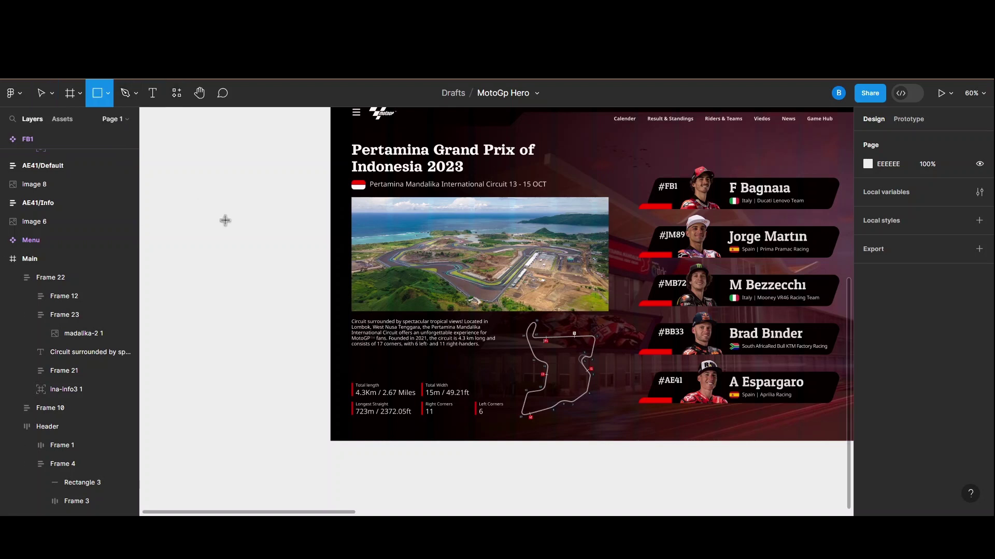
{"action": "scroll", "coordinate": [255, 233], "scroll_direction": "up", "scroll_amount": 2}
{"action": "left_click_drag", "start_coordinate": [287, 230], "coordinate": [300, 244]}
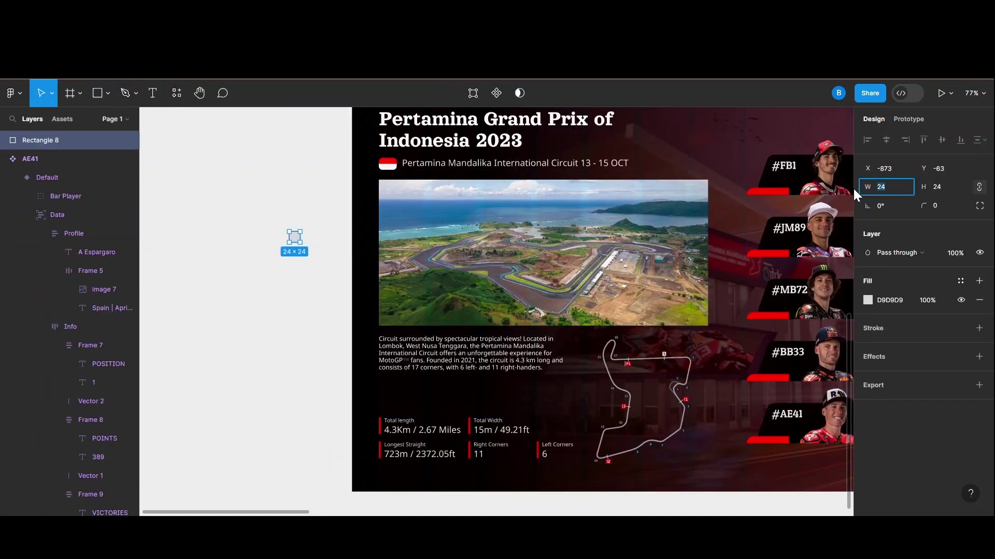
{"action": "type", "text": "10"}
{"action": "key", "text": "Return"}
Round the square into a circle with corner radius 10 and duplicate it alongside
{"action": "left_click", "coordinate": [935, 206]}
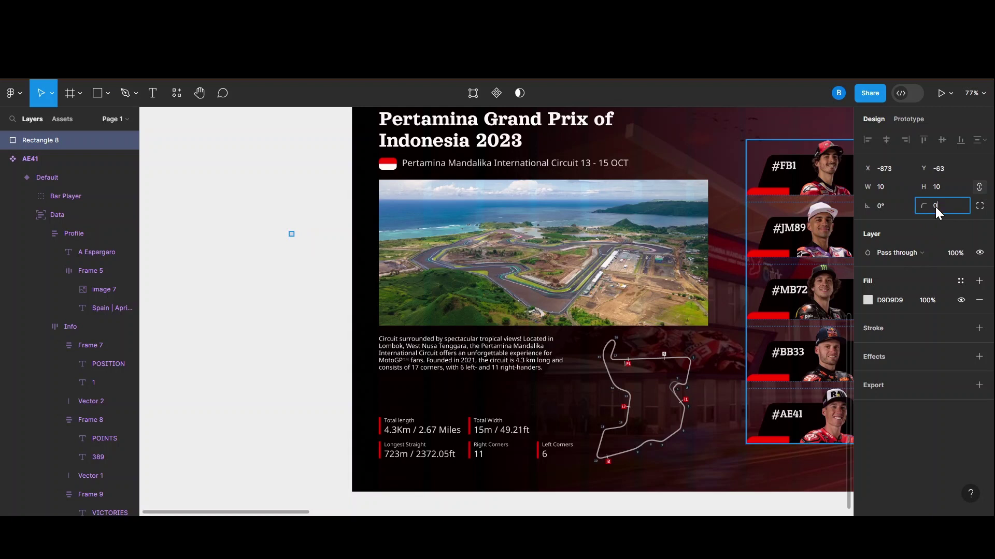
{"action": "type", "text": "10"}
{"action": "key", "text": "Return"}
{"action": "scroll", "coordinate": [276, 236], "scroll_direction": "up", "scroll_amount": 5}
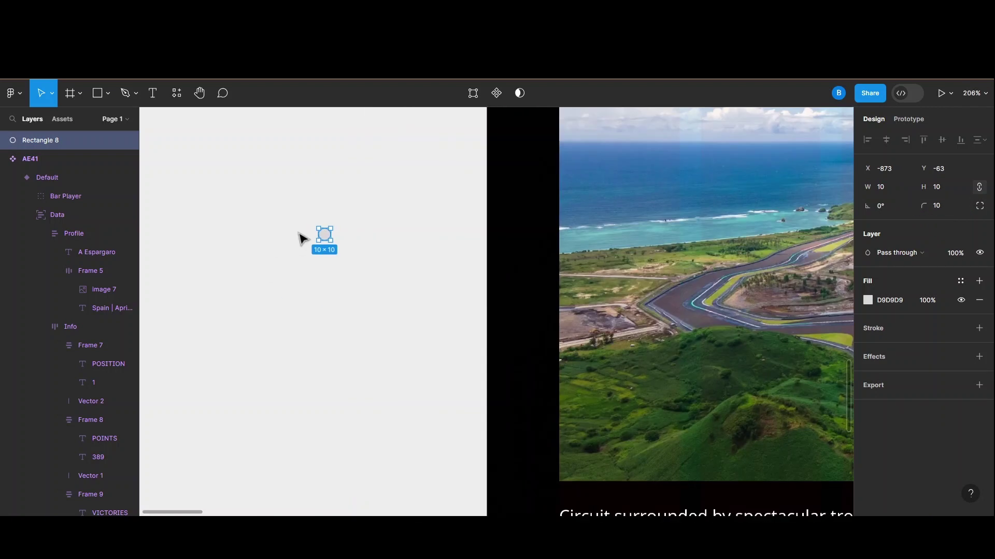
{"action": "left_click", "coordinate": [362, 266]}
{"action": "left_click", "coordinate": [343, 239]}
{"action": "key", "text": "ctrl+d"}
{"action": "key", "text": "shift+Right"}
Wrap the two circles in an auto-layout frame with 12 spacing
{"action": "left_click_drag", "start_coordinate": [389, 270], "coordinate": [306, 224]}
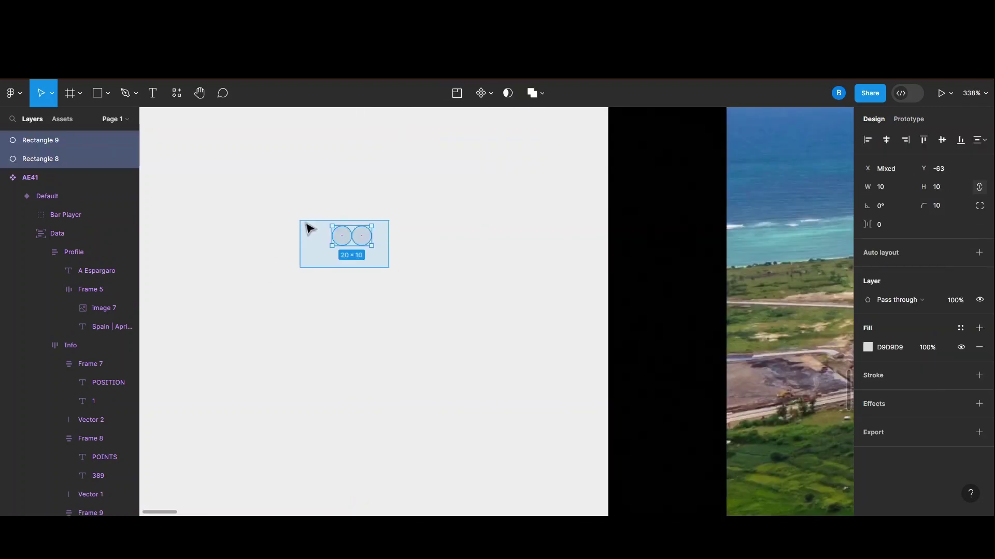
{"action": "key", "text": "shift+a"}
{"action": "type", "text": "8"}
{"action": "key", "text": "Return"}
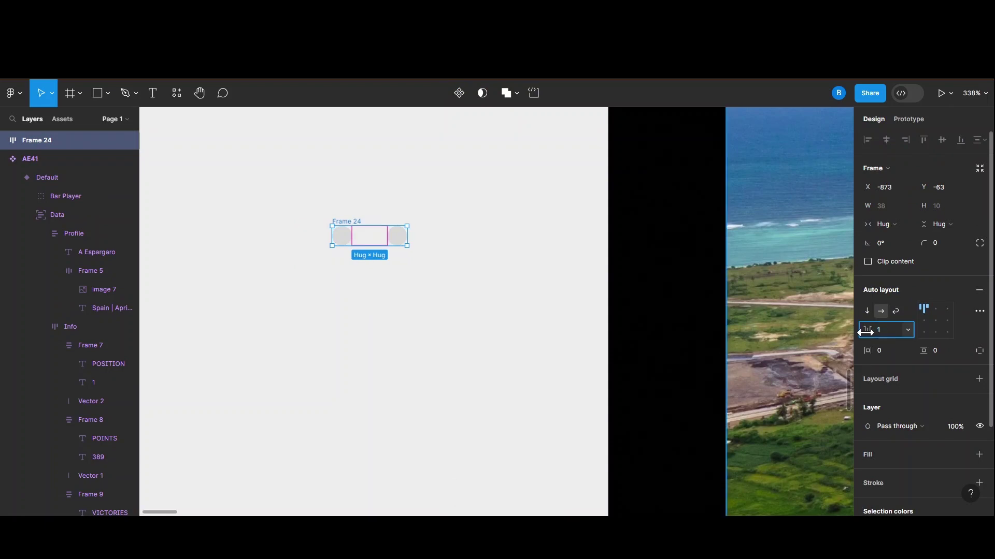
{"action": "type", "text": "6"}
{"action": "key", "text": "Return"}
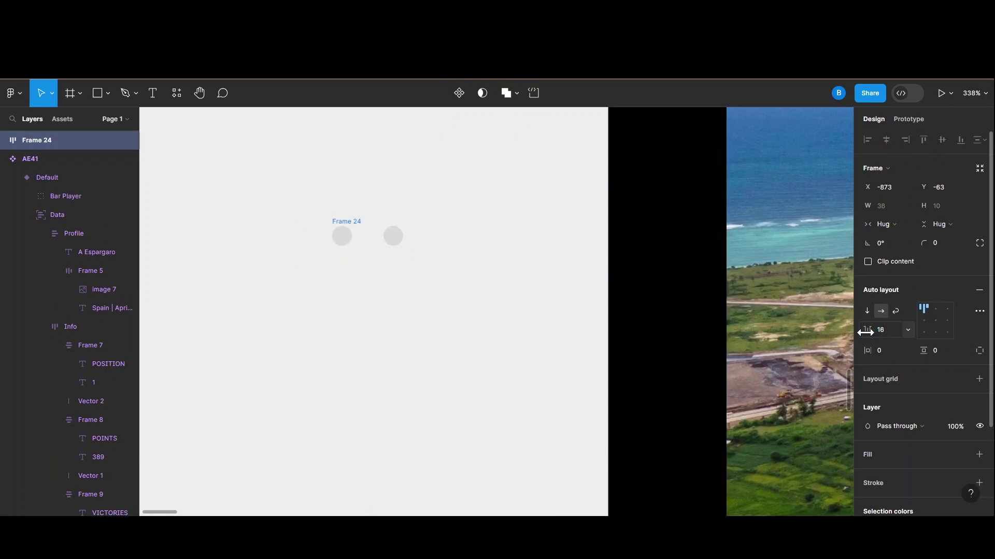
{"action": "left_click_drag", "start_coordinate": [867, 330], "coordinate": [861, 331]}
{"action": "left_click", "coordinate": [492, 304]}
Duplicate circles to five in the row, then narrow the frame so they wrap to a second row
{"action": "left_click", "coordinate": [371, 242]}
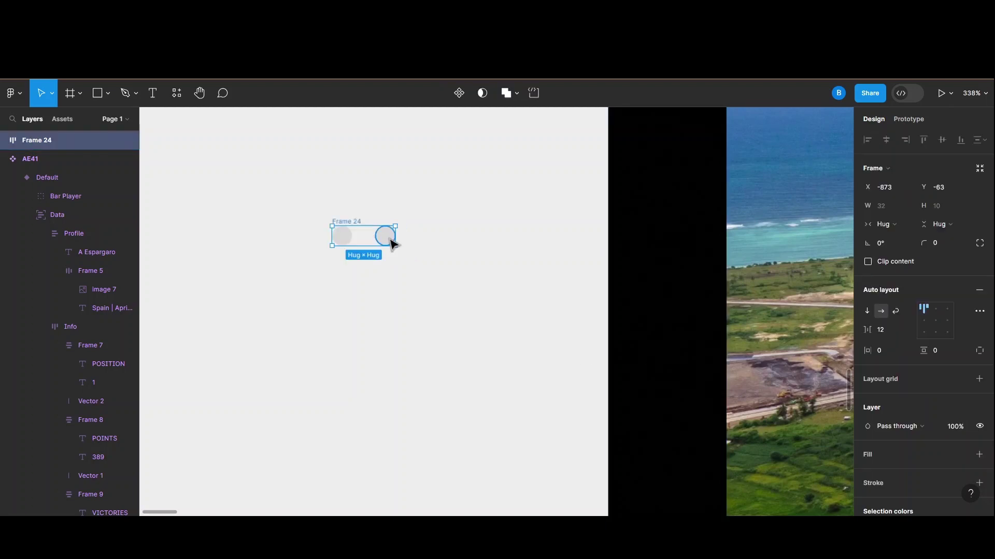
{"action": "left_click", "coordinate": [391, 241]}
{"action": "key", "text": "ctrl+d"}
{"action": "key", "text": "ctrl+d"}
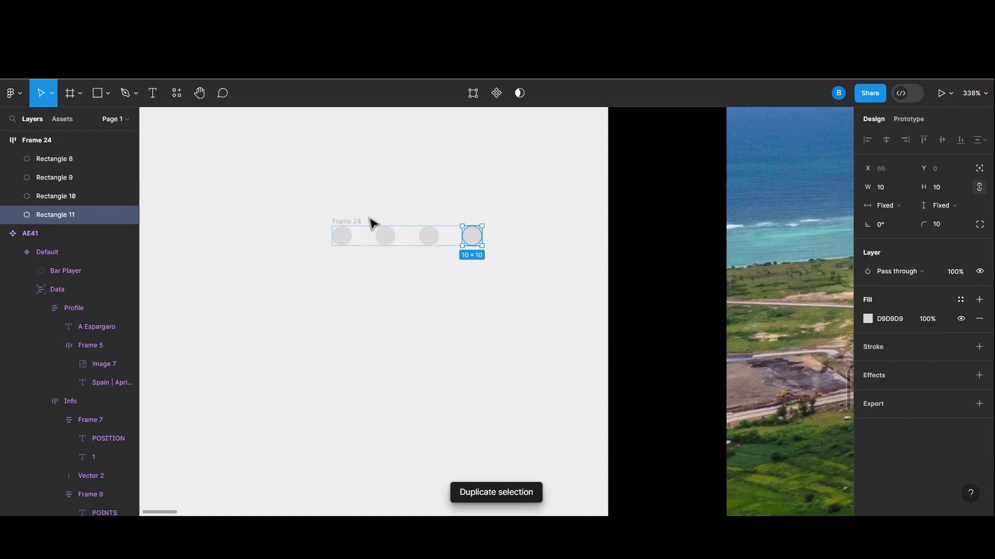
{"action": "left_click", "coordinate": [371, 228]}
{"action": "left_click", "coordinate": [497, 327]}
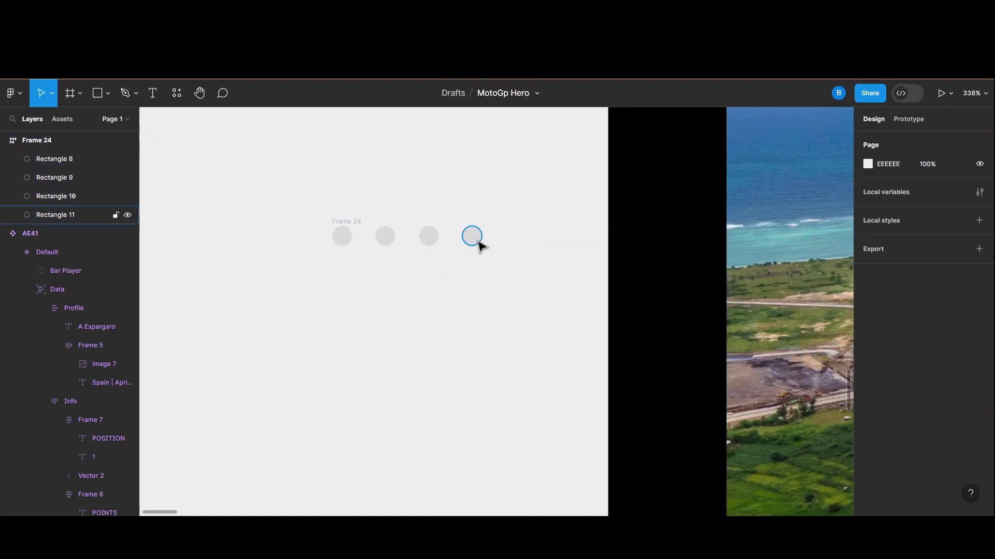
{"action": "left_click", "coordinate": [476, 239]}
{"action": "key", "text": "ctrl+d"}
{"action": "left_click", "coordinate": [527, 329]}
{"action": "left_click", "coordinate": [363, 222]}
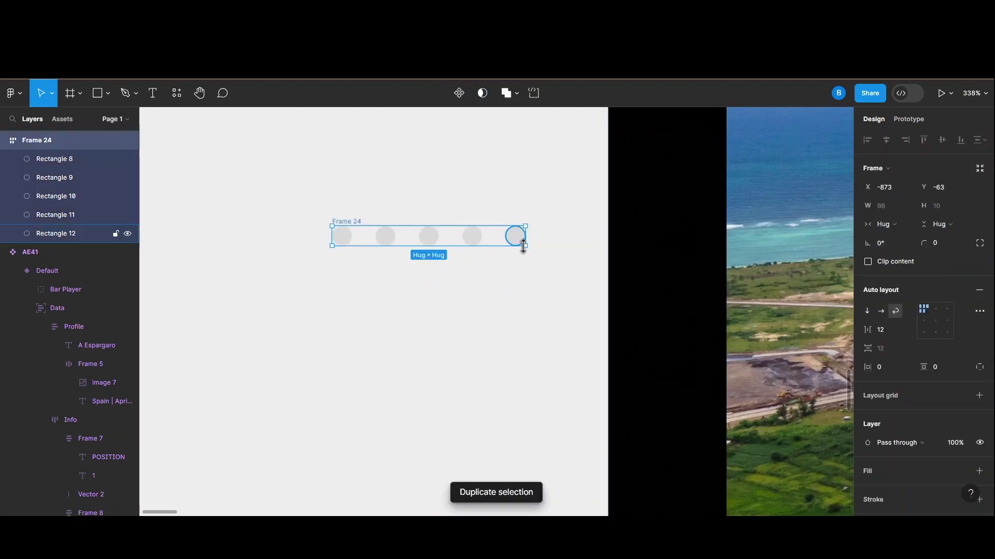
{"action": "left_click_drag", "start_coordinate": [523, 247], "coordinate": [484, 249]}
{"action": "left_click", "coordinate": [508, 290]}
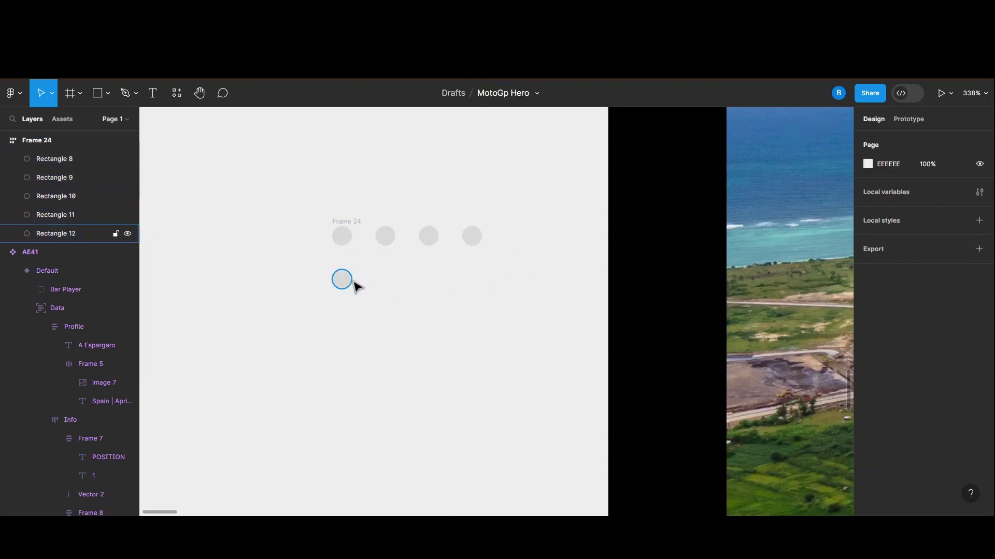
Keep duplicating circles to fill Frame 24 with a grid of 24 dots, four per row
{"action": "left_click", "coordinate": [349, 221]}
{"action": "left_click", "coordinate": [342, 280]}
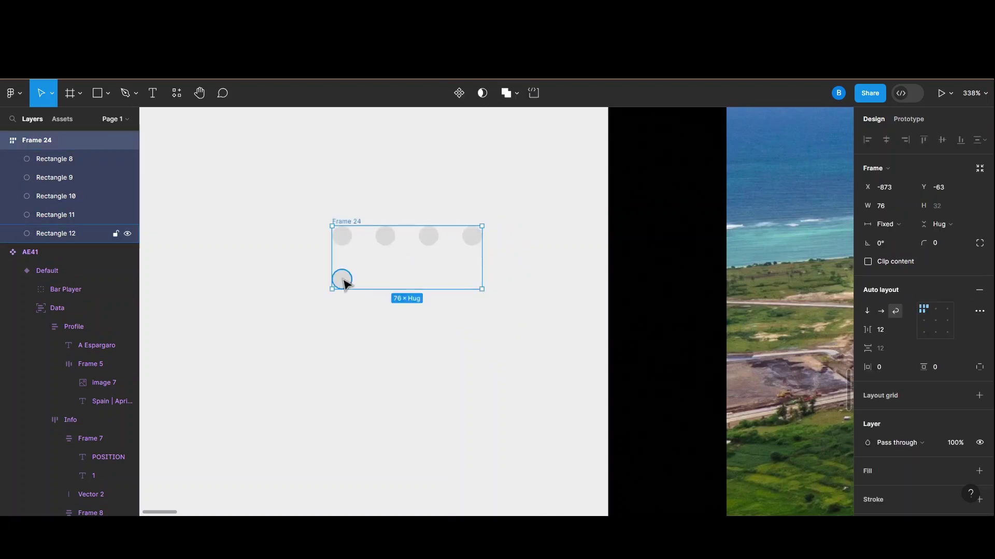
{"action": "scroll", "coordinate": [425, 313], "scroll_direction": "down", "scroll_amount": 2}
{"action": "key", "text": "ctrl+d"}
{"action": "key", "text": "ctrl+d"}
{"action": "key", "text": "ctrl+d"}
{"action": "key", "text": "ctrl+d"}
{"action": "key", "text": "ctrl+d"}
{"action": "key", "text": "ctrl+d"}
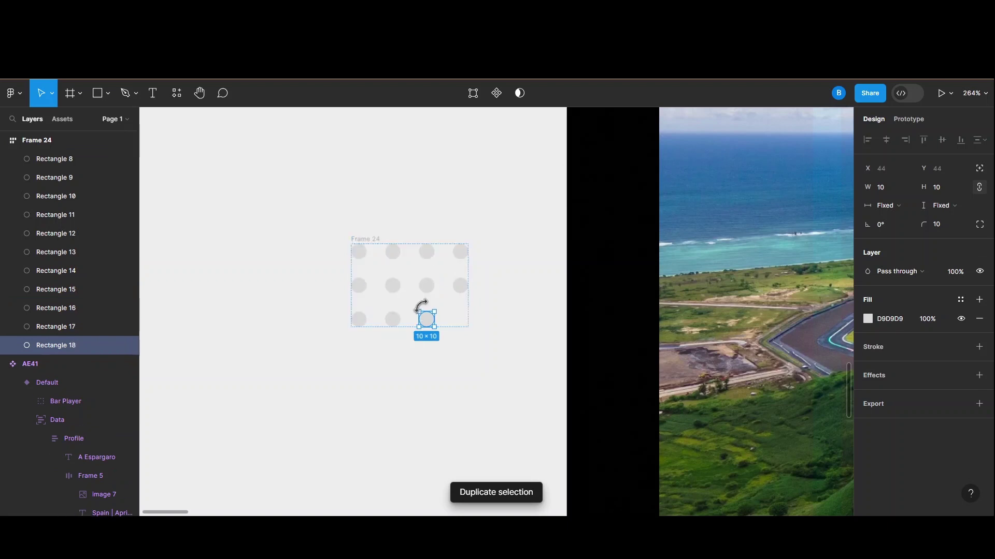
{"action": "key", "text": "ctrl+d"}
{"action": "key", "text": "ctrl+d"}
{"action": "key", "text": "ctrl+d"}
{"action": "key", "text": "ctrl+d"}
{"action": "key", "text": "ctrl+d"}
{"action": "key", "text": "ctrl+d"}
{"action": "key", "text": "ctrl+d"}
{"action": "key", "text": "ctrl+d"}
{"action": "key", "text": "ctrl+d"}
{"action": "key", "text": "ctrl+d"}
{"action": "key", "text": "ctrl+d"}
{"action": "key", "text": "ctrl+d"}
{"action": "key", "text": "ctrl+d"}
{"action": "left_click", "coordinate": [500, 304]}
{"action": "scroll", "coordinate": [500, 305], "scroll_direction": "down", "scroll_amount": 5}
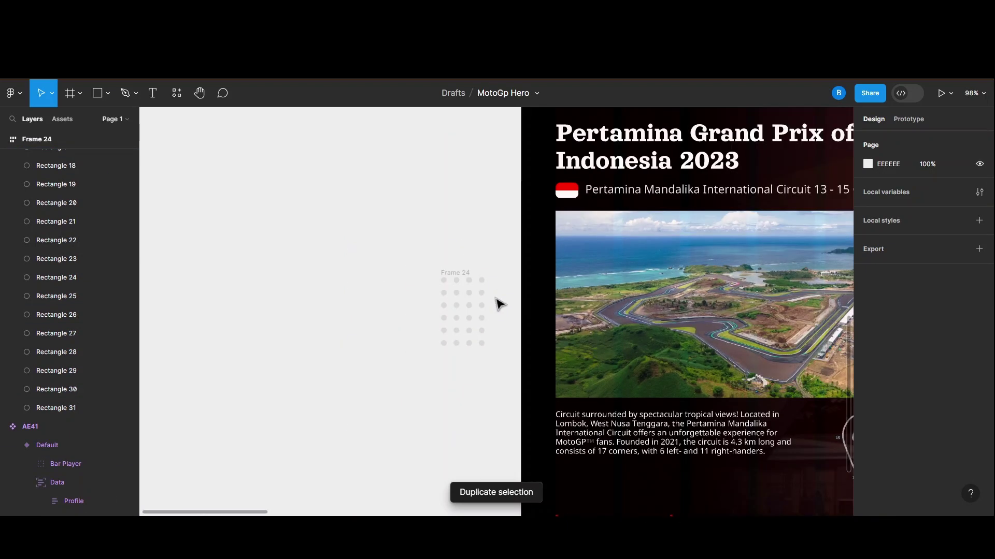
{"action": "left_click", "coordinate": [454, 282]}
{"action": "scroll", "coordinate": [395, 213], "scroll_direction": "right", "scroll_amount": 5}
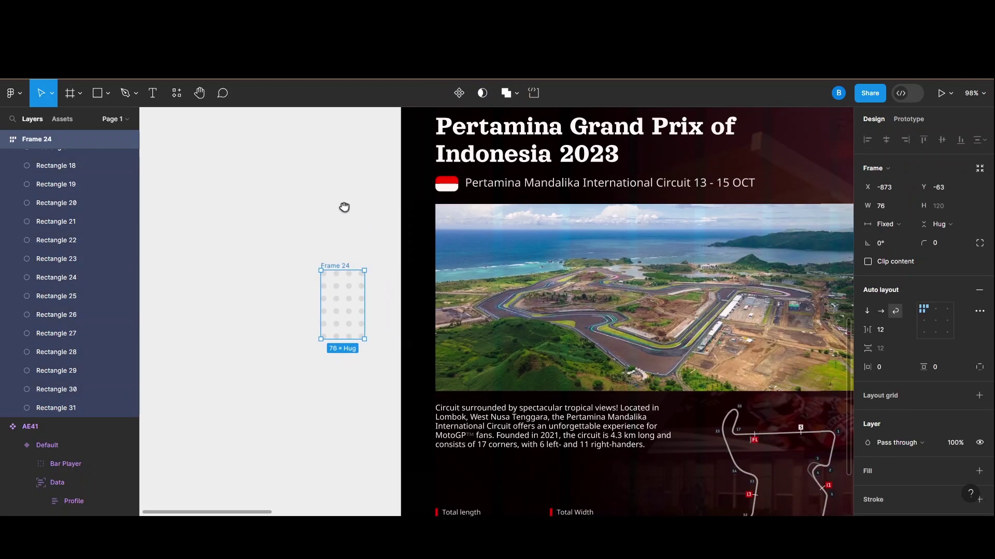
{"action": "scroll", "coordinate": [327, 274], "scroll_direction": "up", "scroll_amount": 5}
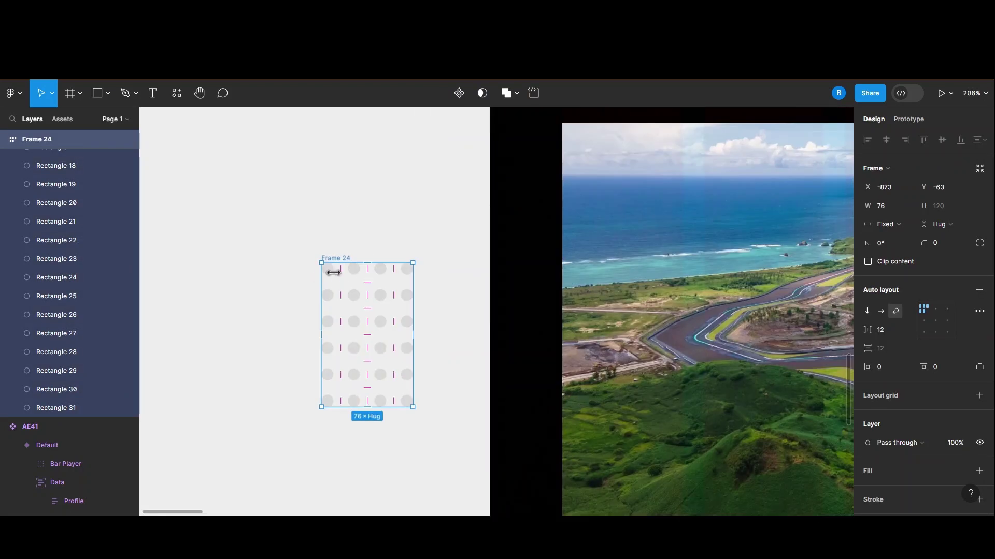
Resize every dot in the grid to 8 × 8 px
{"action": "left_click", "coordinate": [327, 269]}
{"action": "type", "text": "5"}
{"action": "key", "text": "Return"}
{"action": "key", "text": "ctrl+z"}
{"action": "key", "text": "ctrl+a"}
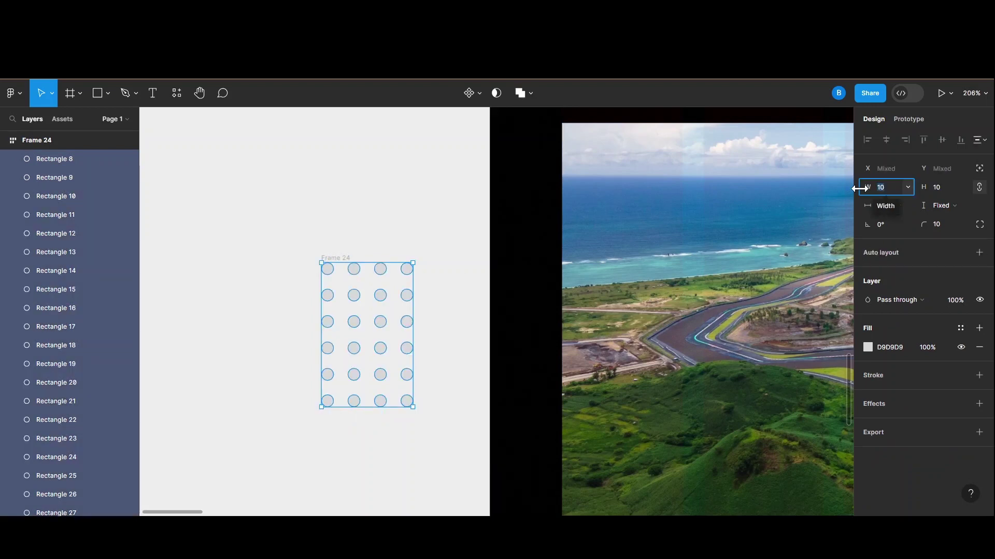
{"action": "type", "text": "8"}
{"action": "key", "text": "Return"}
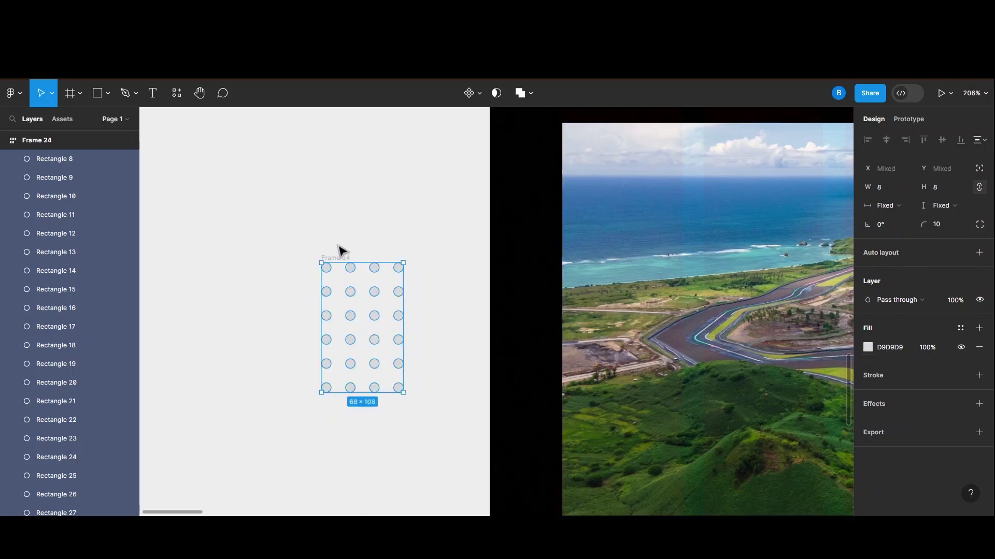
Set 8 px horizontal and vertical gaps and narrow the grid to four columns, 56 wide
{"action": "left_click", "coordinate": [342, 254]}
{"action": "key", "text": "shift+a"}
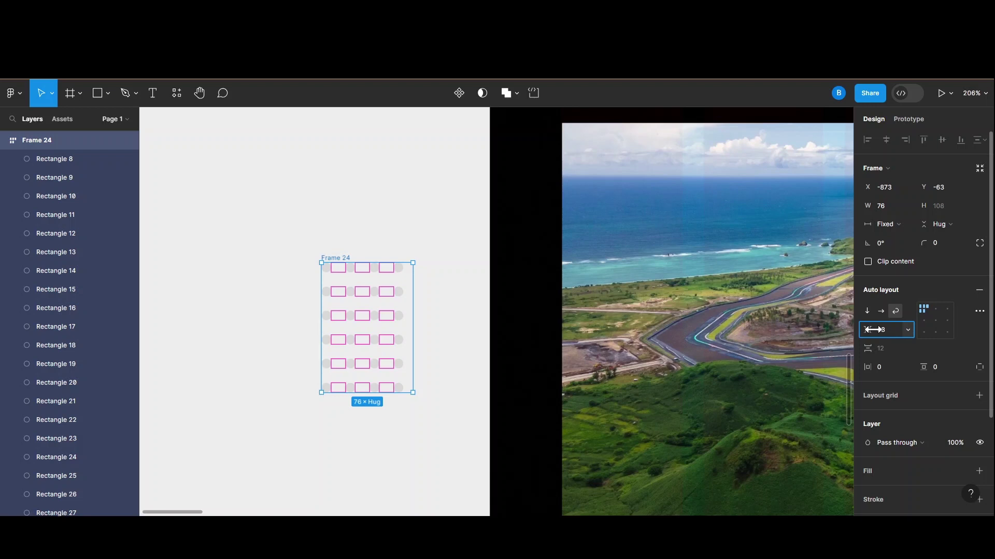
{"action": "key", "text": "Tab"}
{"action": "type", "text": "8"}
{"action": "key", "text": "Return"}
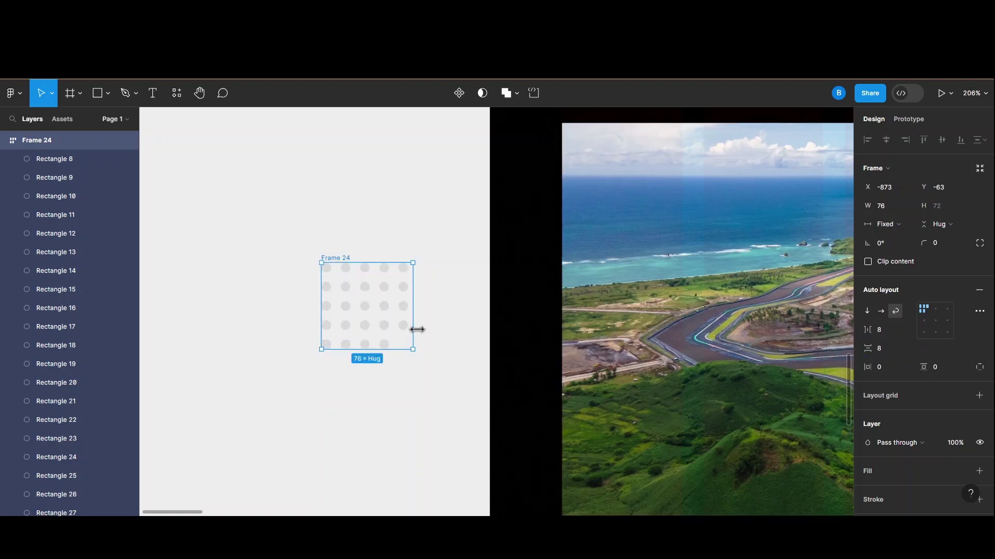
{"action": "left_click_drag", "start_coordinate": [415, 328], "coordinate": [399, 329]}
{"action": "left_click", "coordinate": [445, 344]}
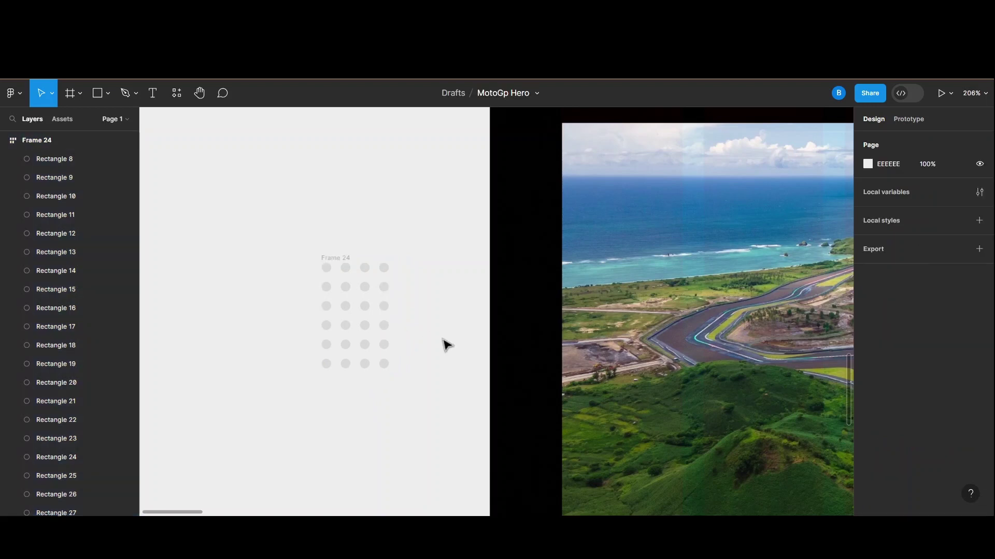
{"action": "scroll", "coordinate": [445, 344], "scroll_direction": "down", "scroll_amount": 3}
{"action": "scroll", "coordinate": [307, 400], "scroll_direction": "down", "scroll_amount": 3}
Move the dot grid into the photo frame with absolute position, overlapping the photo's top-left corner at X -36
{"action": "left_click", "coordinate": [334, 261]}
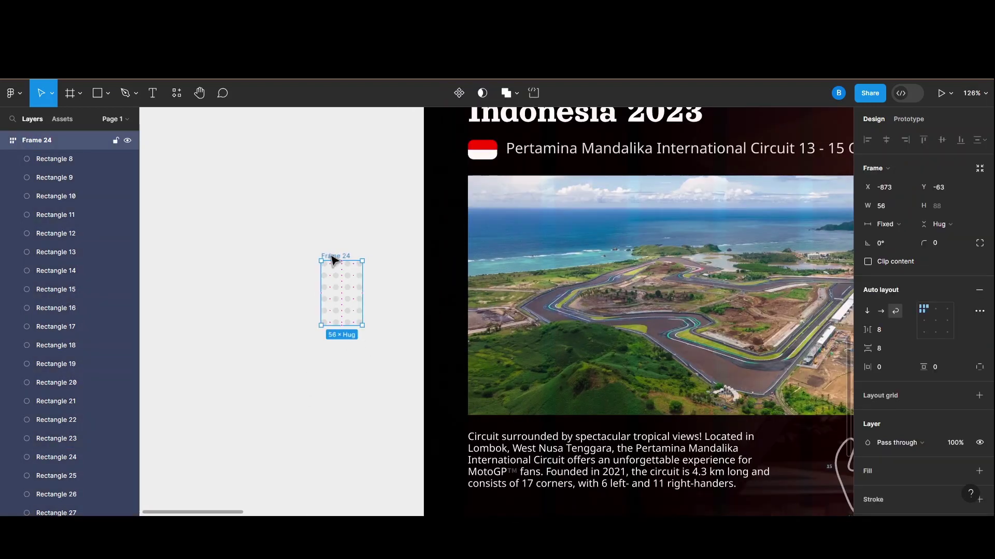
{"action": "key", "text": "Delete"}
{"action": "left_click", "coordinate": [64, 316]}
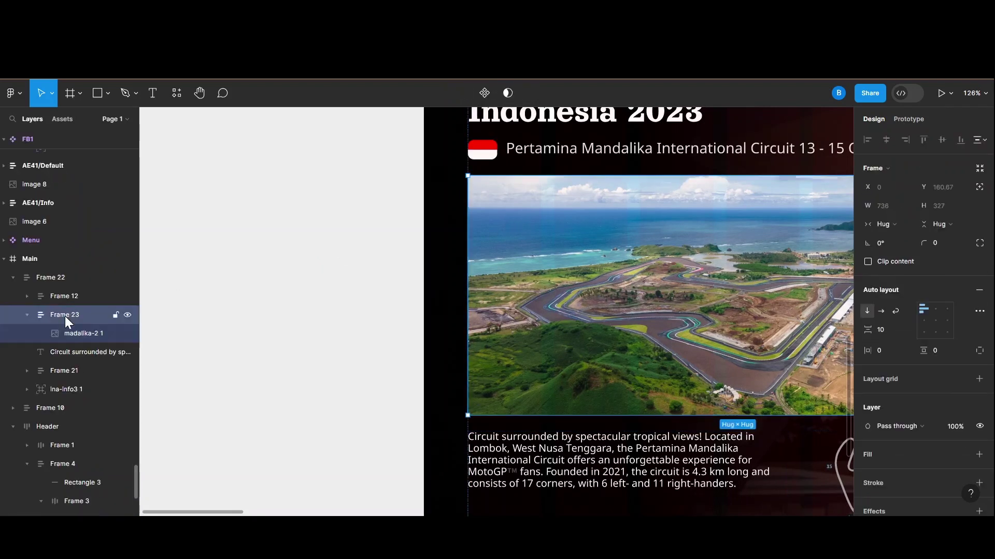
{"action": "key", "text": "ctrl+z"}
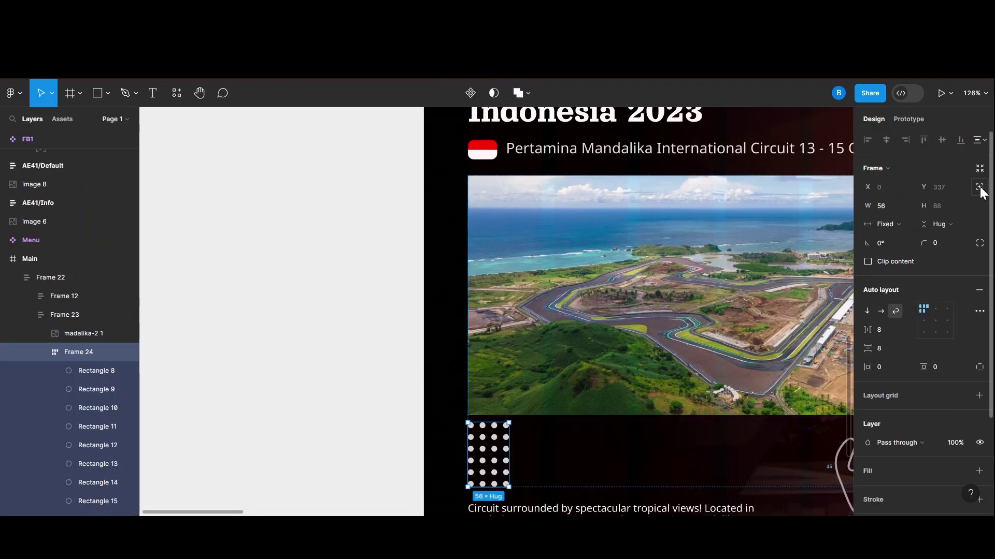
{"action": "left_click", "coordinate": [979, 186]}
{"action": "left_click_drag", "start_coordinate": [868, 187], "coordinate": [842, 193]}
{"action": "type", "text": "0"}
{"action": "key", "text": "Return"}
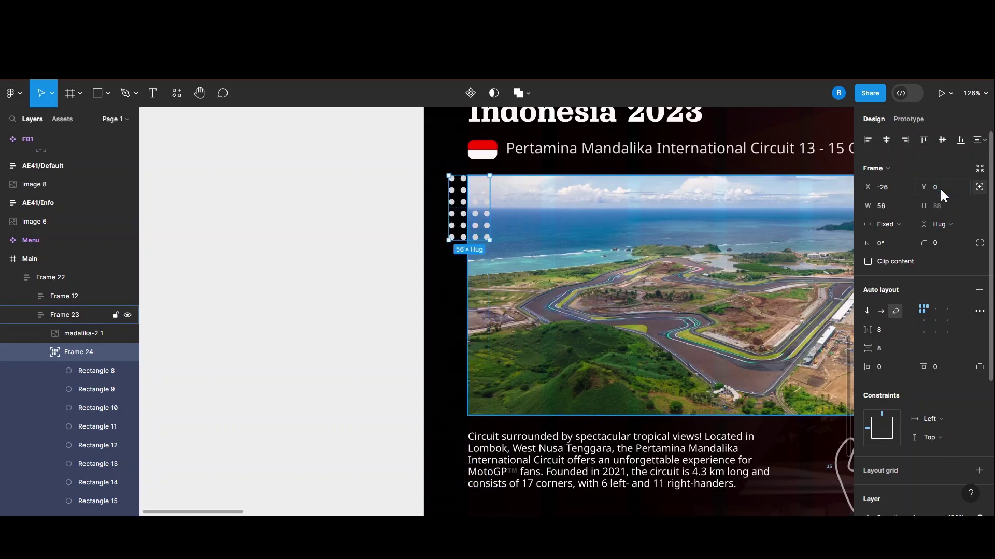
{"action": "left_click_drag", "start_coordinate": [871, 190], "coordinate": [861, 190]}
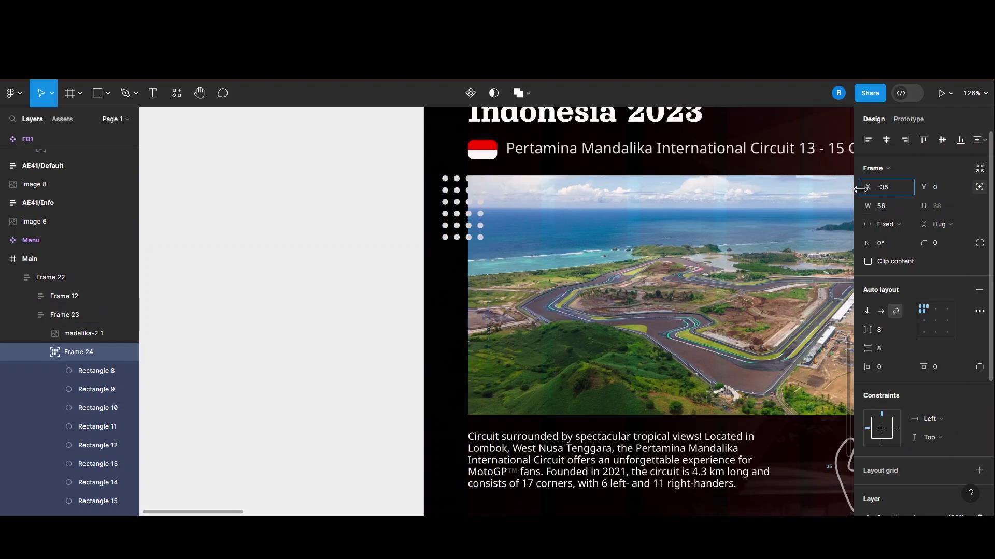
{"action": "left_click_drag", "start_coordinate": [925, 188], "coordinate": [948, 192]}
{"action": "left_click_drag", "start_coordinate": [866, 190], "coordinate": [869, 188]}
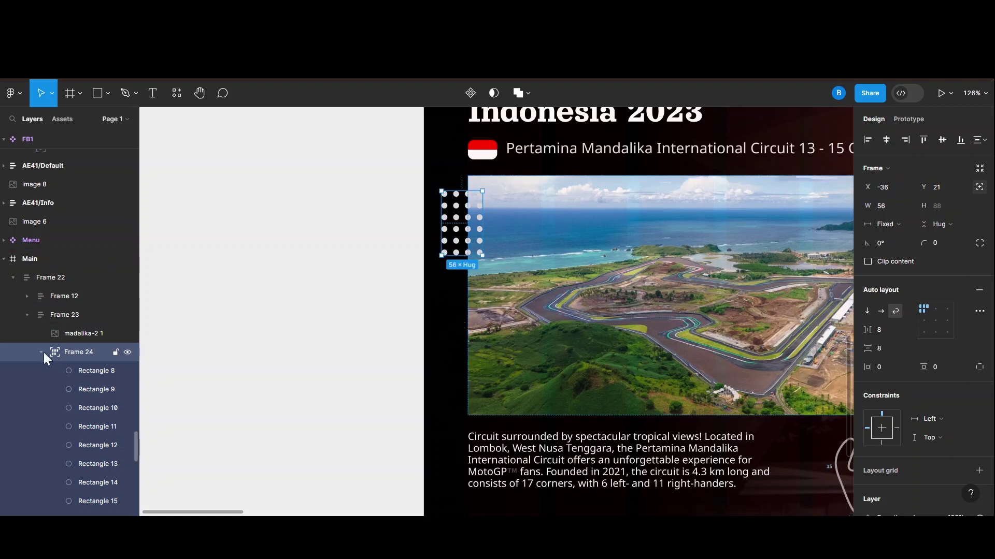
Duplicate the dot grid and place the copy along the photo's right edge at X 723, Y 263
{"action": "key", "text": "ctrl+d"}
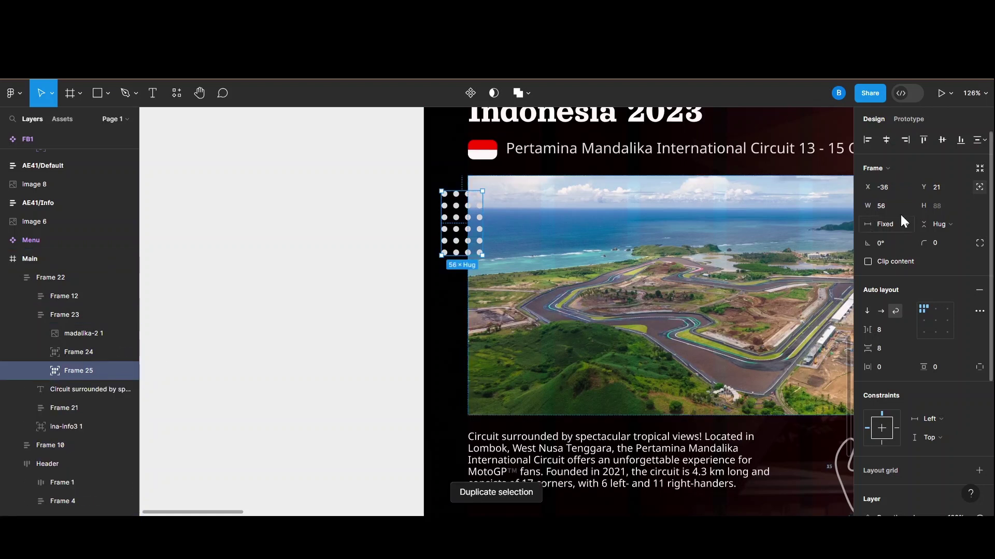
{"action": "left_click", "coordinate": [881, 187]}
{"action": "type", "text": "83"}
{"action": "key", "text": "Return"}
{"action": "scroll", "coordinate": [661, 231], "scroll_direction": "down", "scroll_amount": 5}
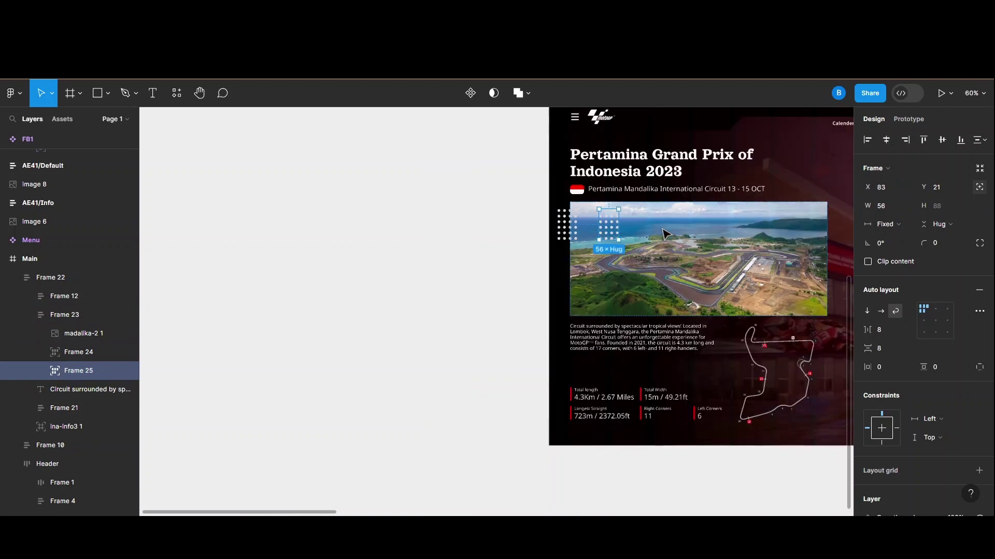
{"action": "mouse_move", "coordinate": [868, 187]}
{"action": "left_mouse_down"}
{"action": "mouse_move", "coordinate": [46, 185]}
{"action": "mouse_move", "coordinate": [621, 156]}
{"action": "left_mouse_up"}
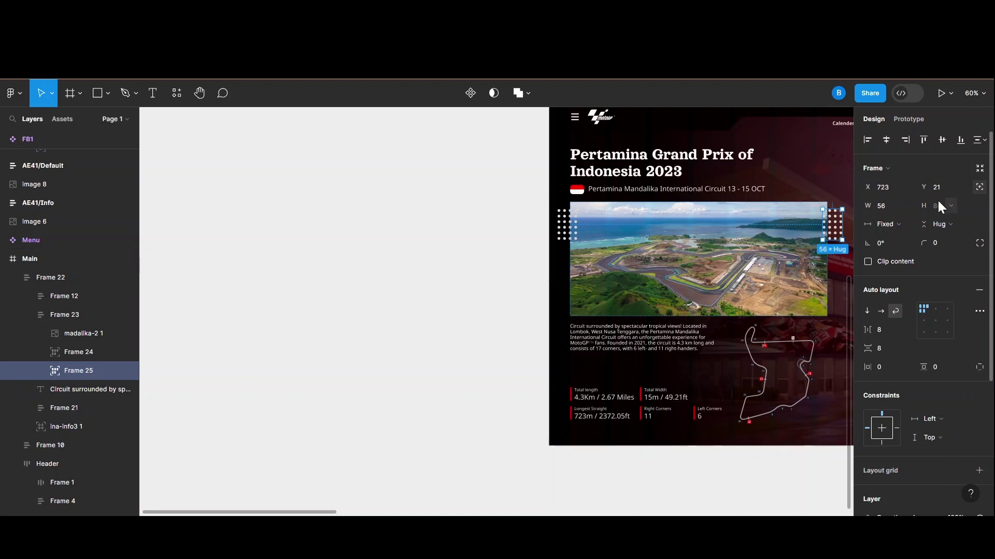
{"action": "mouse_move", "coordinate": [923, 187]}
{"action": "left_mouse_down"}
{"action": "mouse_move", "coordinate": [163, 190]}
{"action": "mouse_move", "coordinate": [228, 182]}
{"action": "left_mouse_up"}
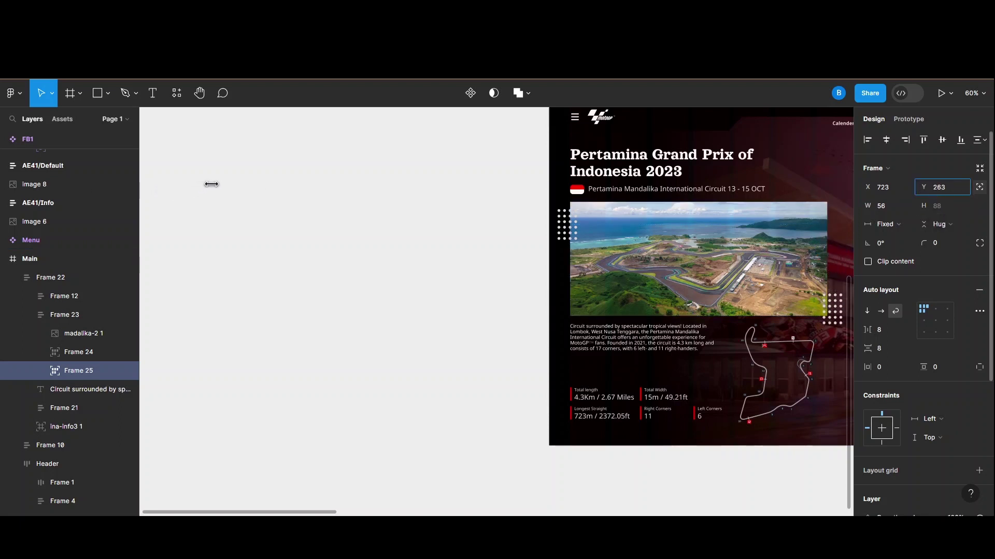
{"action": "left_click", "coordinate": [399, 311]}
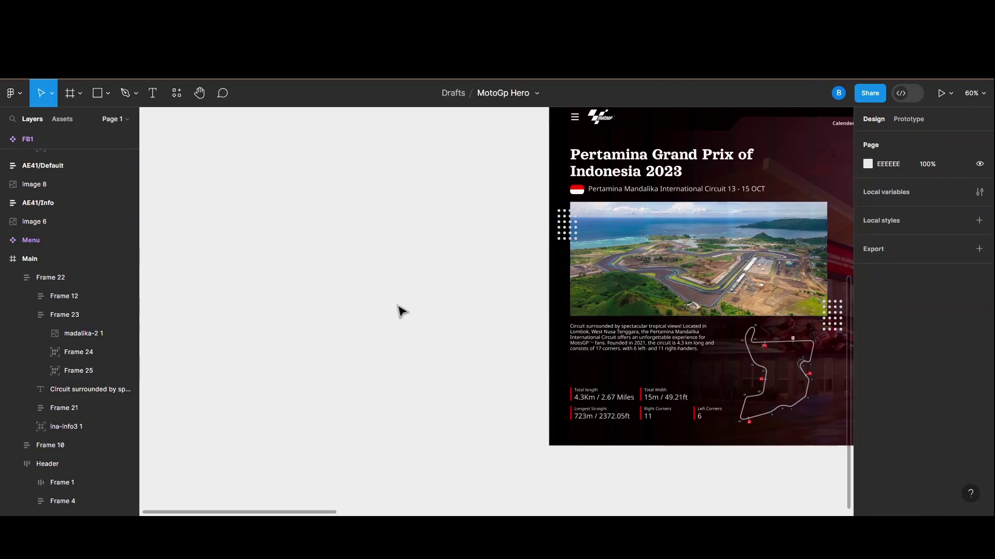
{"action": "scroll", "coordinate": [434, 401], "scroll_direction": "down", "scroll_amount": 3}
{"action": "scroll", "coordinate": [637, 451], "scroll_direction": "up", "scroll_amount": 2}
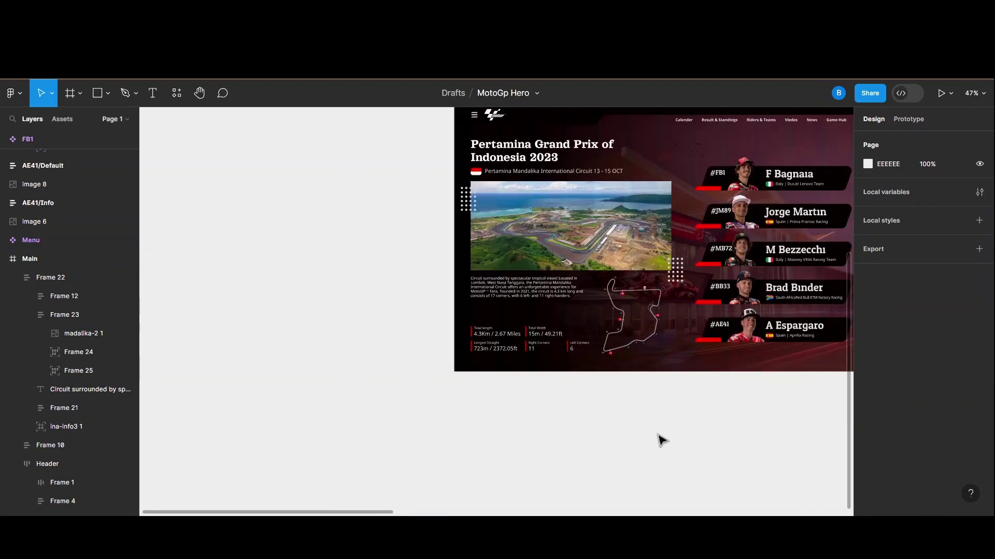
{"action": "scroll", "coordinate": [658, 440], "scroll_direction": "right", "scroll_amount": 5}
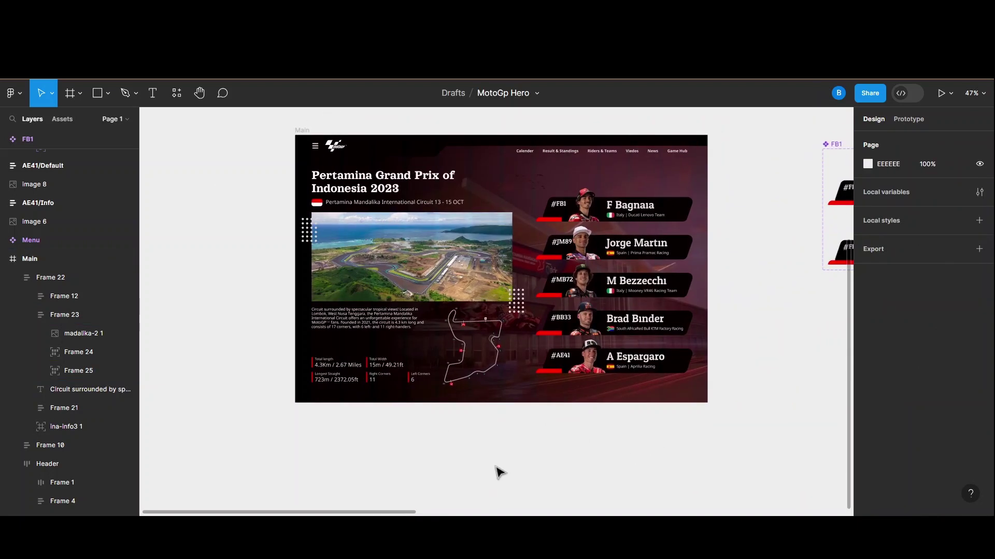
{"action": "scroll", "coordinate": [567, 435], "scroll_direction": "up", "scroll_amount": 2}
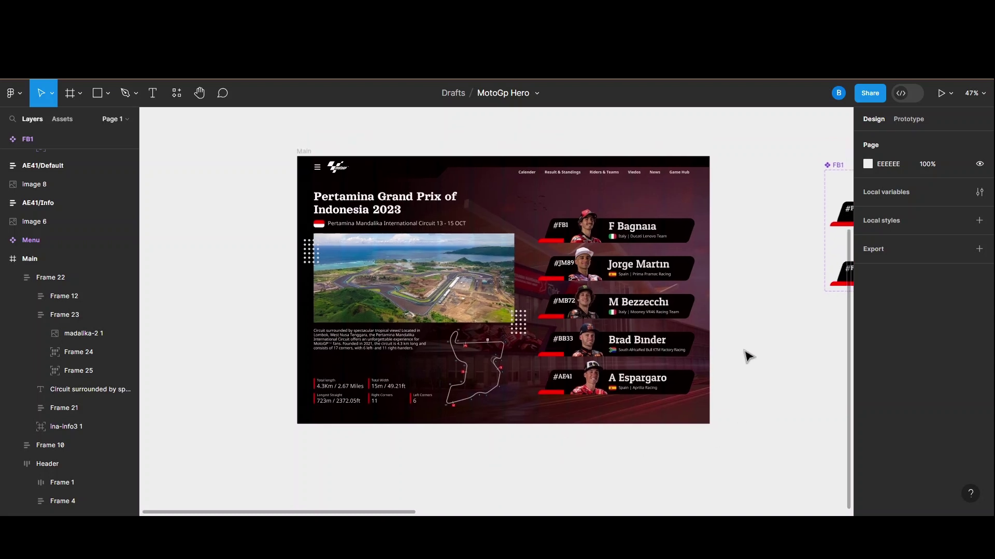
{"action": "left_click", "coordinate": [685, 176]}
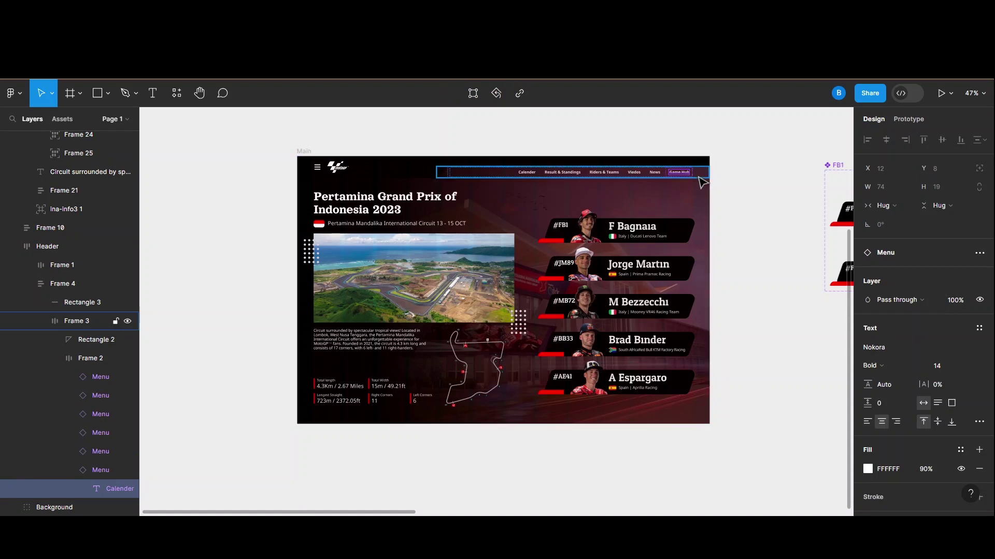
{"action": "left_click", "coordinate": [777, 327]}
{"action": "scroll", "coordinate": [676, 169], "scroll_direction": "up", "scroll_amount": 2}
{"action": "scroll", "coordinate": [755, 233], "scroll_direction": "down", "scroll_amount": 2}
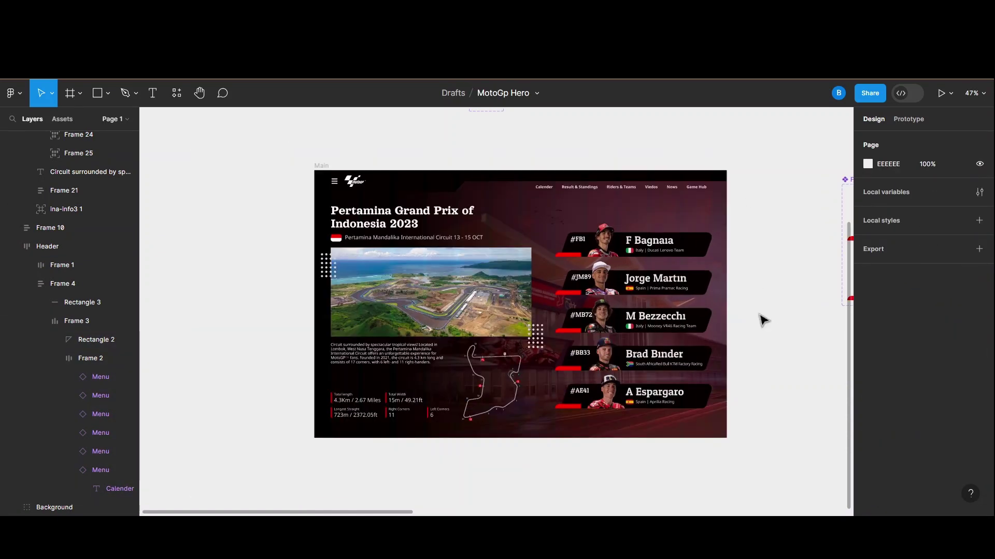
{"action": "scroll", "coordinate": [751, 337], "scroll_direction": "down", "scroll_amount": 3}
{"action": "scroll", "coordinate": [743, 352], "scroll_direction": "down", "scroll_amount": 1}
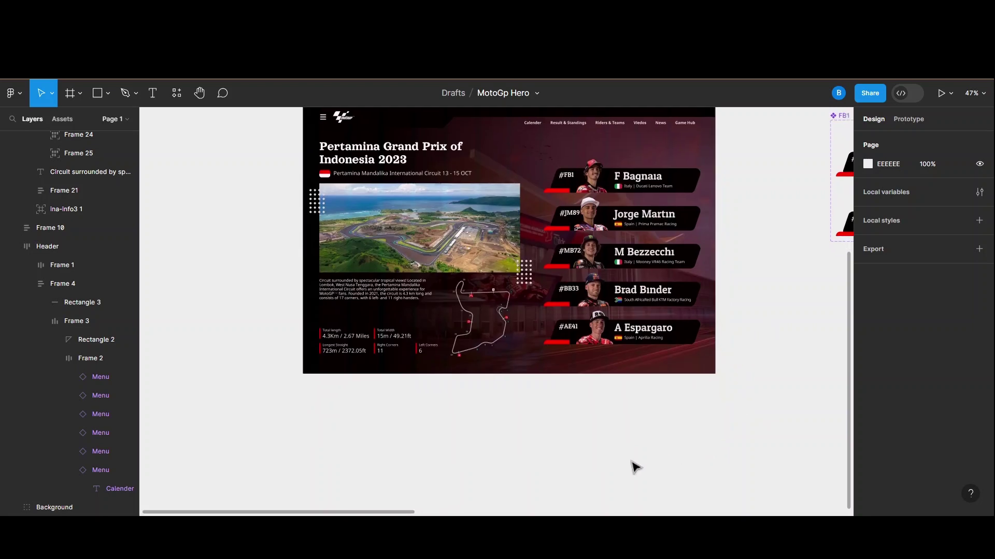
Launch the Iconify plugin and browse its 'arrow' icon results
{"action": "right_click", "coordinate": [522, 429]}
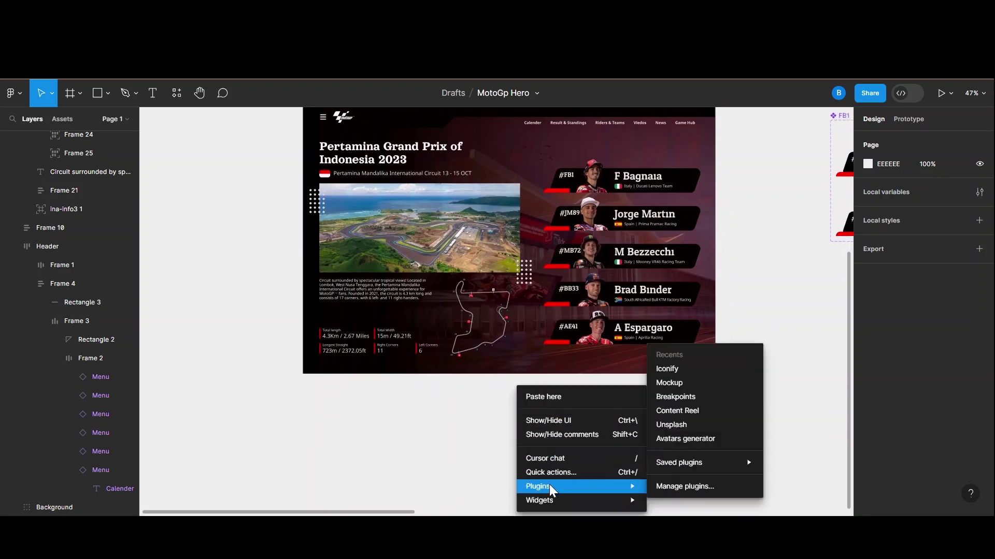
{"action": "left_click", "coordinate": [688, 366]}
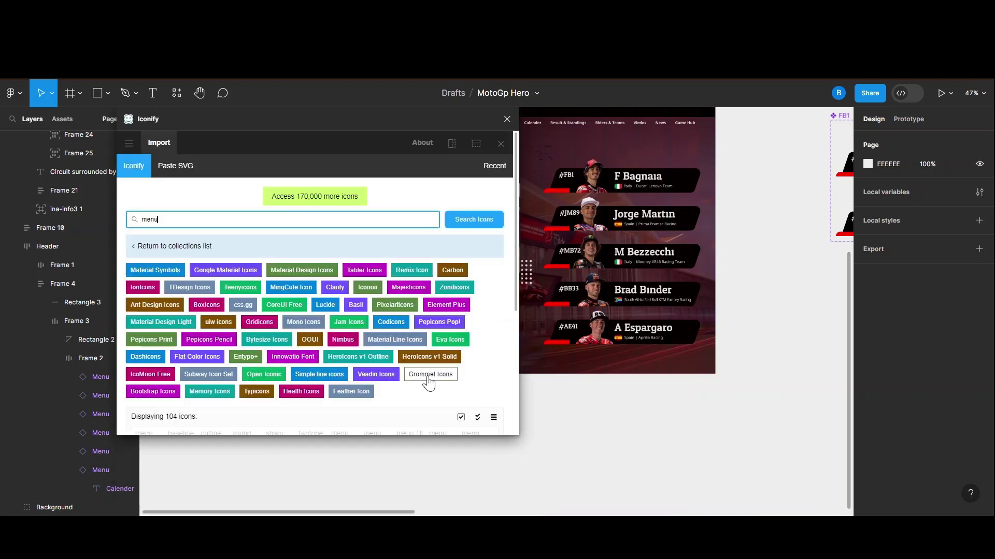
{"action": "key", "text": "ctrl+a"}
{"action": "type", "text": "arrow"}
{"action": "left_click", "coordinate": [459, 220]}
{"action": "scroll", "coordinate": [403, 278], "scroll_direction": "down", "scroll_amount": 2}
{"action": "scroll", "coordinate": [403, 279], "scroll_direction": "down", "scroll_amount": 2}
{"action": "scroll", "coordinate": [404, 286], "scroll_direction": "down", "scroll_amount": 2}
{"action": "scroll", "coordinate": [318, 378], "scroll_direction": "up", "scroll_amount": 2}
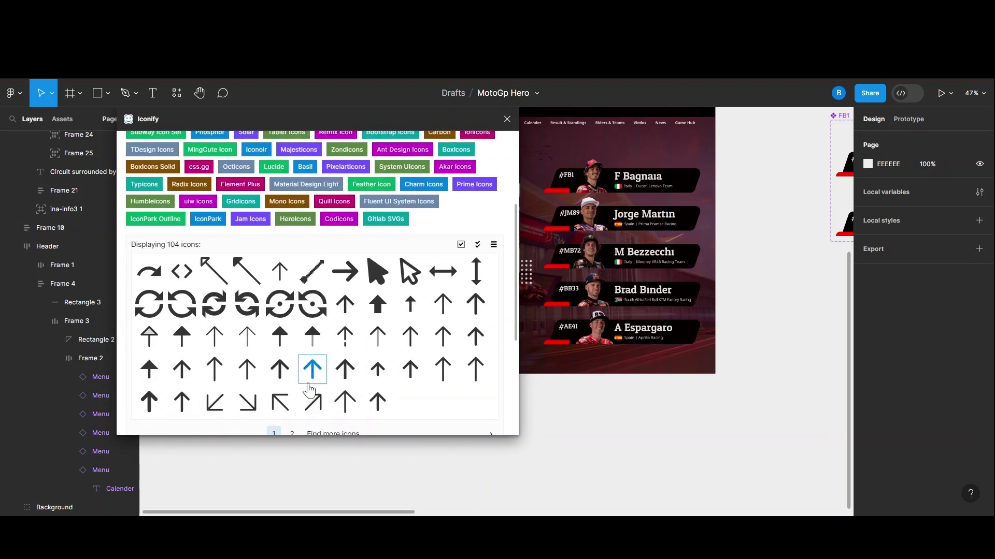
{"action": "left_click", "coordinate": [293, 434]}
{"action": "scroll", "coordinate": [324, 363], "scroll_direction": "down", "scroll_amount": 2}
{"action": "scroll", "coordinate": [324, 362], "scroll_direction": "down", "scroll_amount": 3}
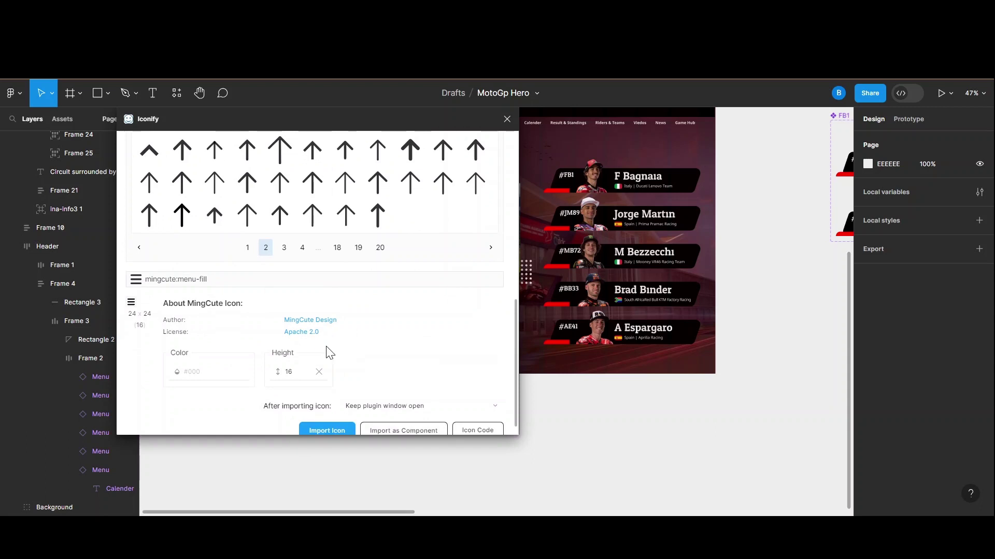
{"action": "scroll", "coordinate": [325, 352], "scroll_direction": "up", "scroll_amount": 5}
Search Iconify for 'play' and import the solid gridicons:play icon onto the canvas
{"action": "left_click", "coordinate": [171, 141]}
{"action": "key", "text": "ctrl+a"}
{"action": "type", "text": "play"}
{"action": "left_click", "coordinate": [466, 143]}
{"action": "scroll", "coordinate": [424, 242], "scroll_direction": "down", "scroll_amount": 1}
{"action": "scroll", "coordinate": [424, 242], "scroll_direction": "down", "scroll_amount": 3}
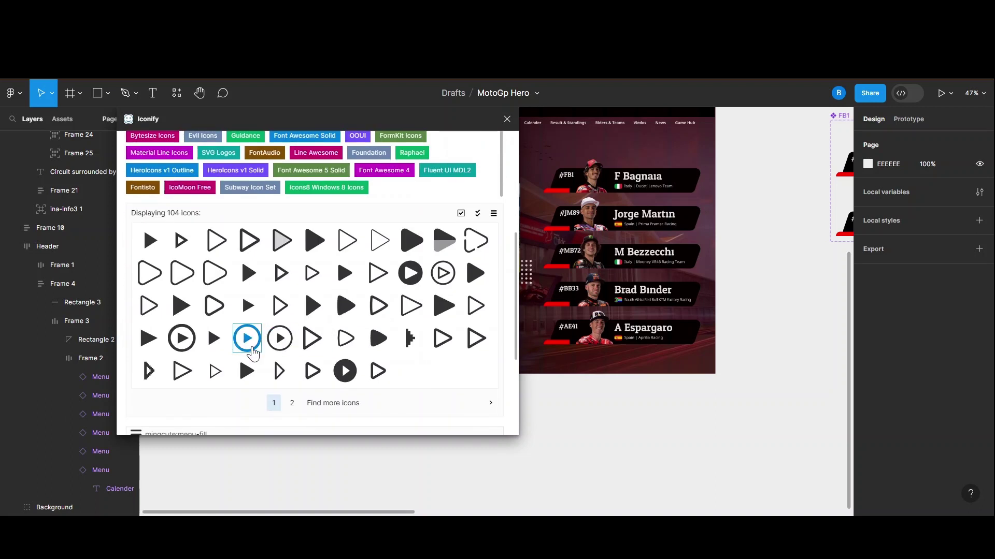
{"action": "left_click", "coordinate": [252, 354]}
{"action": "scroll", "coordinate": [252, 354], "scroll_direction": "down", "scroll_amount": 3}
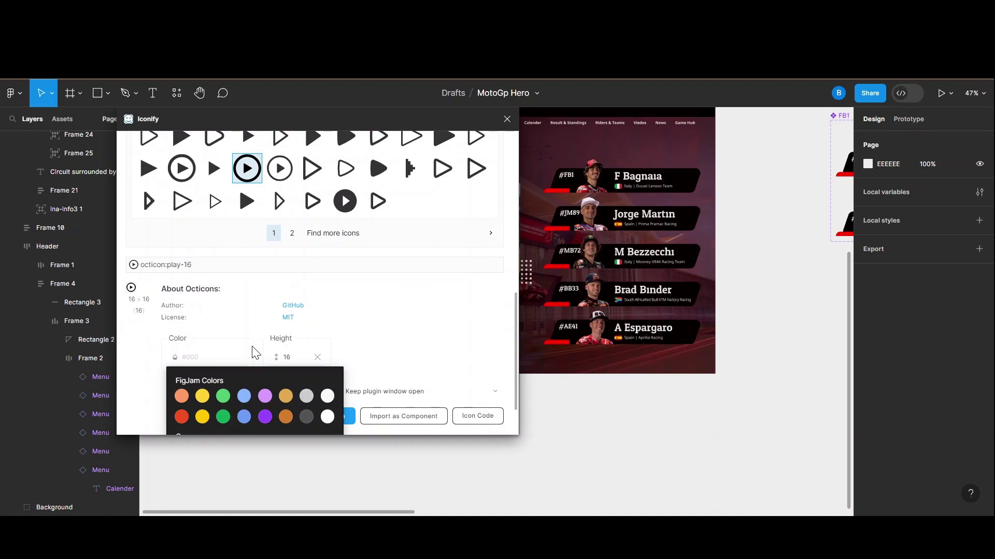
{"action": "left_click", "coordinate": [344, 207]}
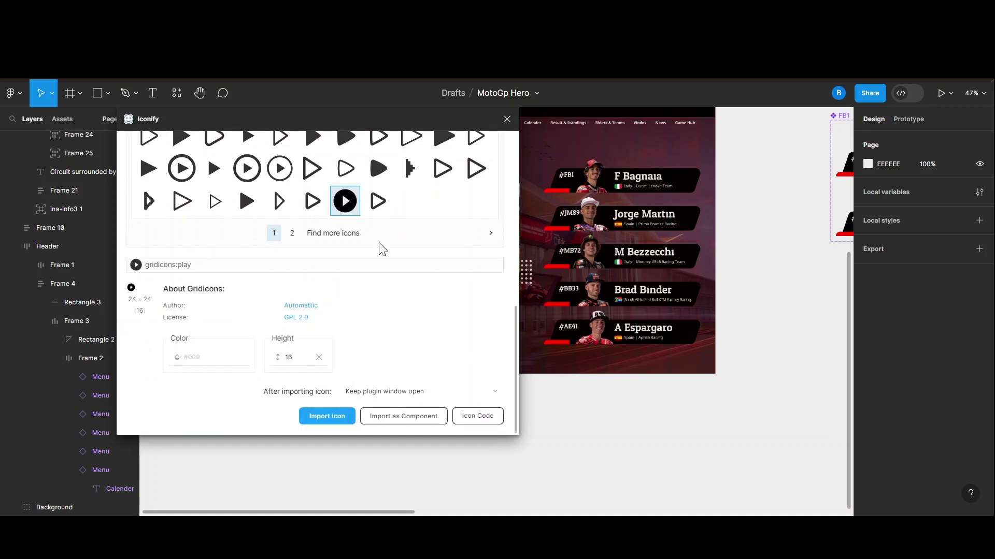
{"action": "left_click", "coordinate": [329, 412]}
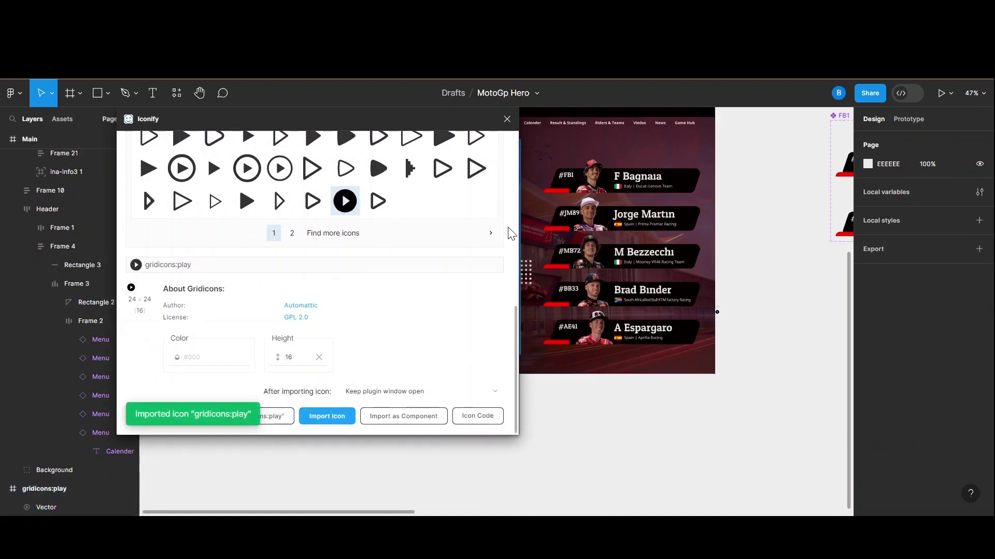
{"action": "left_click", "coordinate": [508, 120]}
{"action": "scroll", "coordinate": [766, 348], "scroll_direction": "up", "scroll_amount": 5}
Move the play icon to an empty spot on the canvas
{"action": "scroll", "coordinate": [673, 251], "scroll_direction": "up", "scroll_amount": 1}
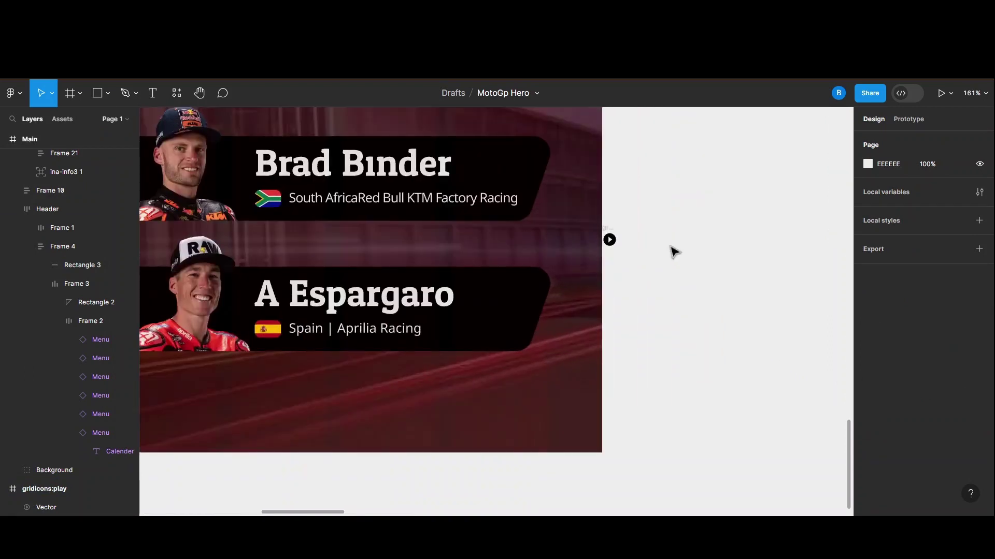
{"action": "left_click_drag", "start_coordinate": [615, 235], "coordinate": [705, 270]}
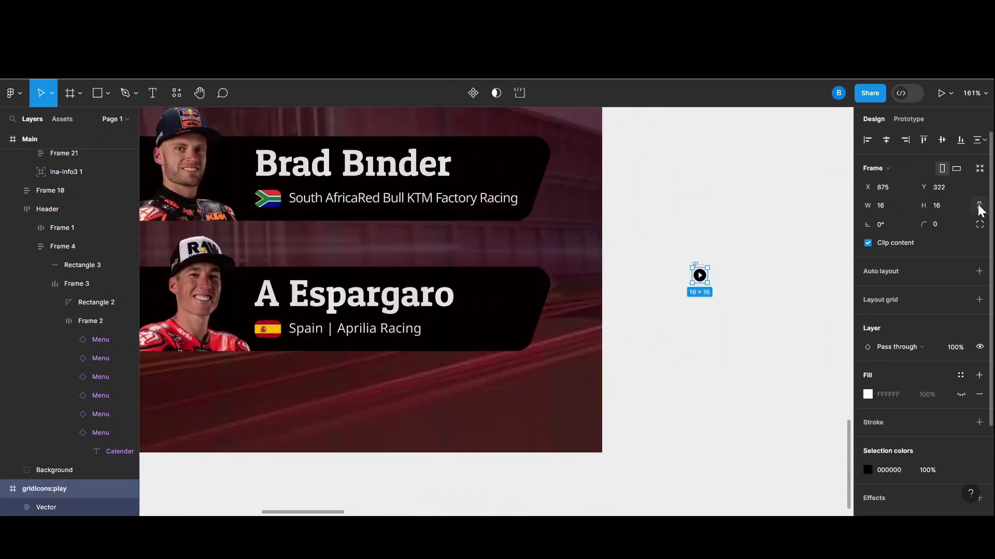
{"action": "left_click", "coordinate": [887, 209]}
{"action": "left_click", "coordinate": [733, 366]}
{"action": "scroll", "coordinate": [725, 347], "scroll_direction": "down", "scroll_amount": 5, "text": "ctrl"}
{"action": "scroll", "coordinate": [720, 329], "scroll_direction": "down", "scroll_amount": 2, "text": "ctrl"}
{"action": "scroll", "coordinate": [755, 390], "scroll_direction": "up", "scroll_amount": 2, "text": "ctrl"}
{"action": "scroll", "coordinate": [754, 392], "scroll_direction": "up", "scroll_amount": 2, "text": "ctrl"}
{"action": "scroll", "coordinate": [736, 328], "scroll_direction": "up", "scroll_amount": 3, "text": "ctrl"}
{"action": "scroll", "coordinate": [617, 231], "scroll_direction": "up", "scroll_amount": 3, "text": "ctrl"}
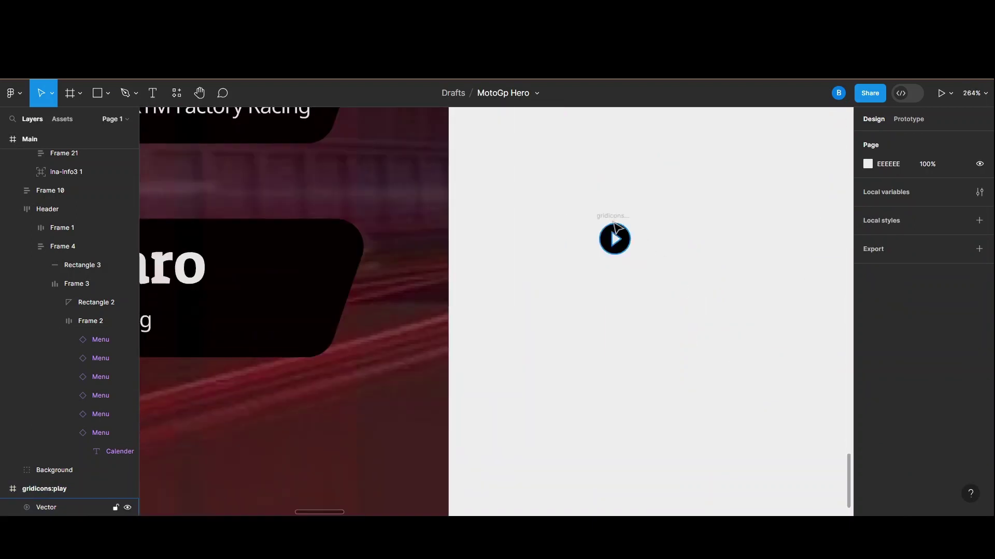
Duplicate the play icon and rotate the copy 180° so it points left
{"action": "left_click", "coordinate": [614, 228]}
{"action": "key", "text": "ctrl+d"}
{"action": "type", "text": "80"}
{"action": "key", "text": "Return"}
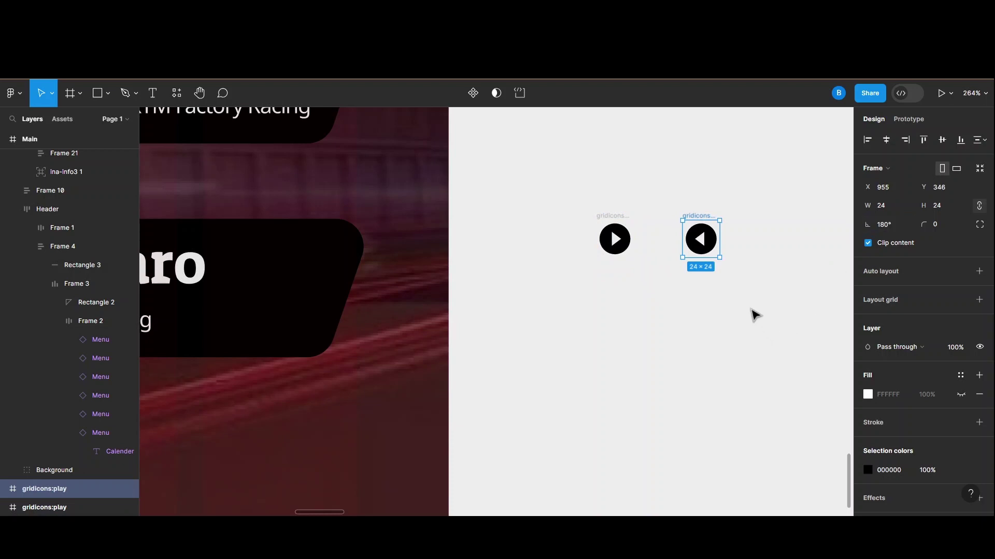
{"action": "left_click", "coordinate": [755, 314]}
Wrap the original and flipped icons together in an auto-layout frame
{"action": "left_click", "coordinate": [704, 224]}
{"action": "left_click", "coordinate": [614, 238], "text": "shift"}
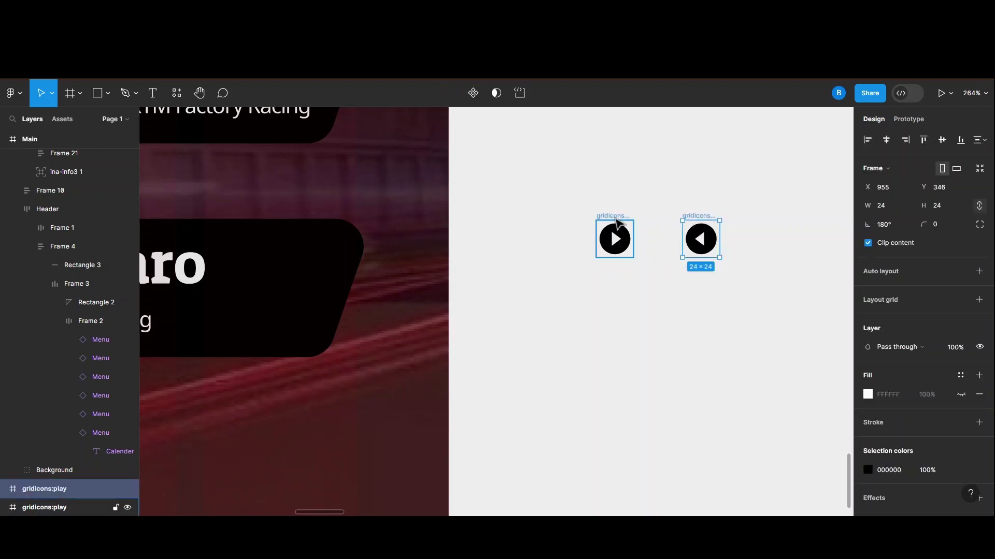
{"action": "key", "text": "shift+a"}
{"action": "scroll", "coordinate": [845, 357], "scroll_direction": "down", "scroll_amount": 3}
{"action": "scroll", "coordinate": [746, 295], "scroll_direction": "down", "scroll_amount": 2, "text": "ctrl"}
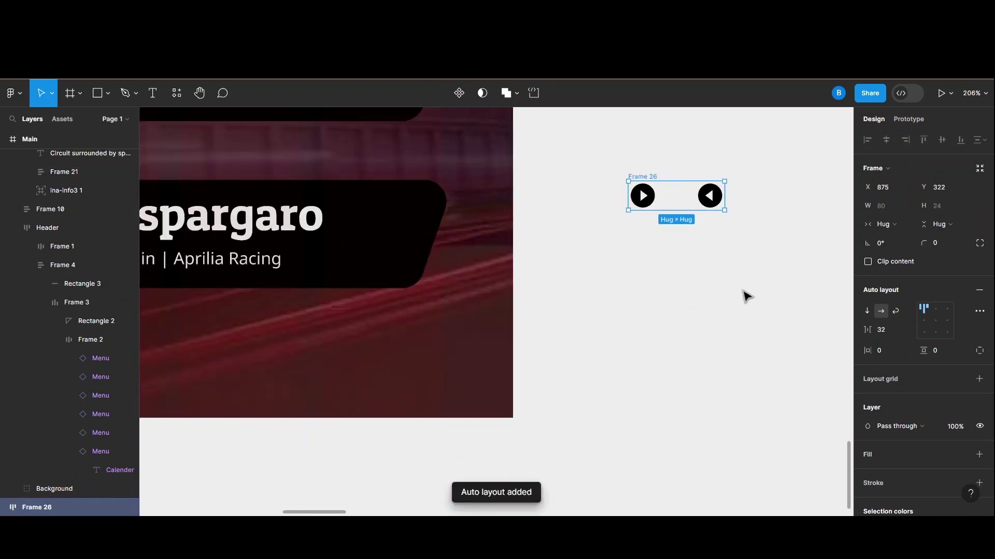
{"action": "scroll", "coordinate": [888, 393], "scroll_direction": "down", "scroll_amount": 3}
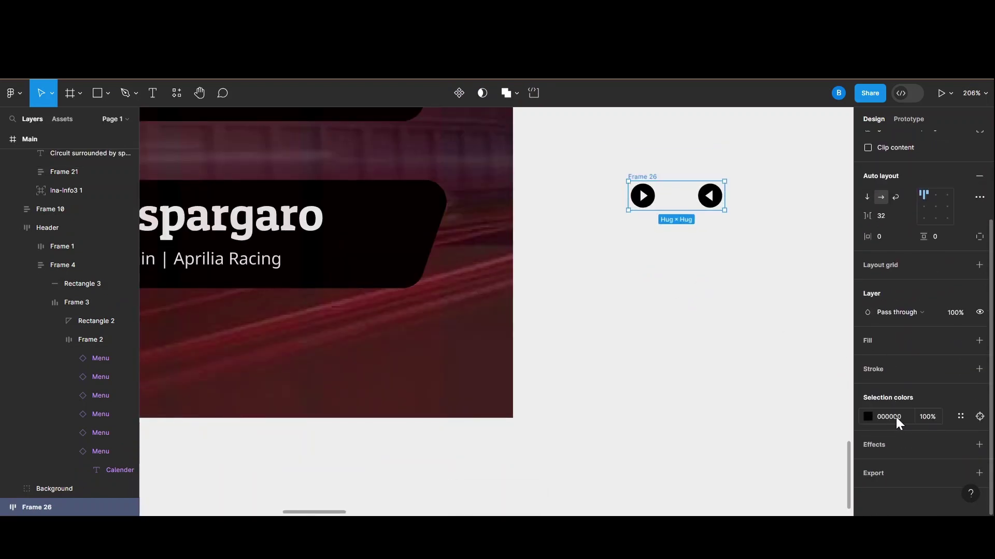
Recolour both icons white (FFFFFF) at 80% opacity
{"action": "left_click", "coordinate": [888, 419]}
{"action": "key", "text": "Tab"}
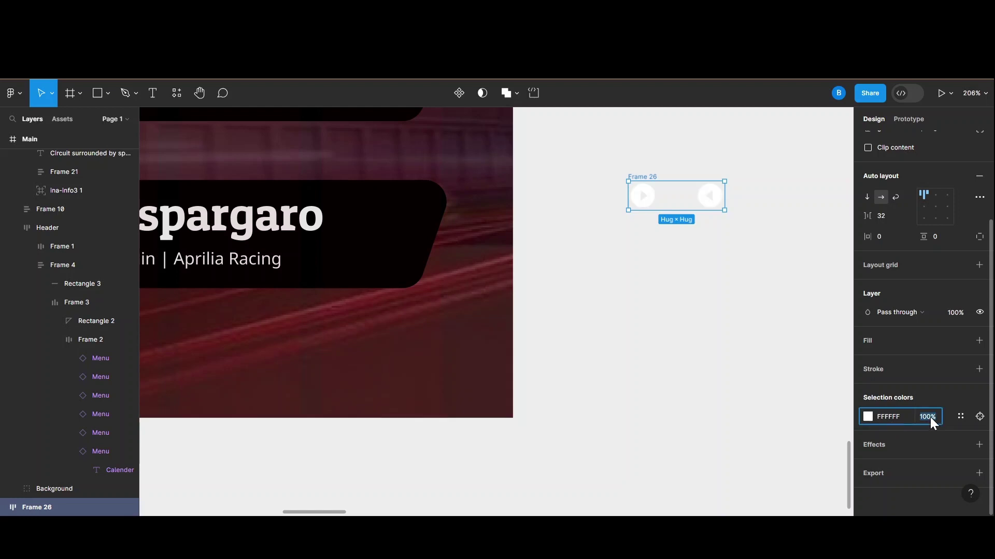
{"action": "key", "text": "Return"}
{"action": "left_click", "coordinate": [747, 238]}
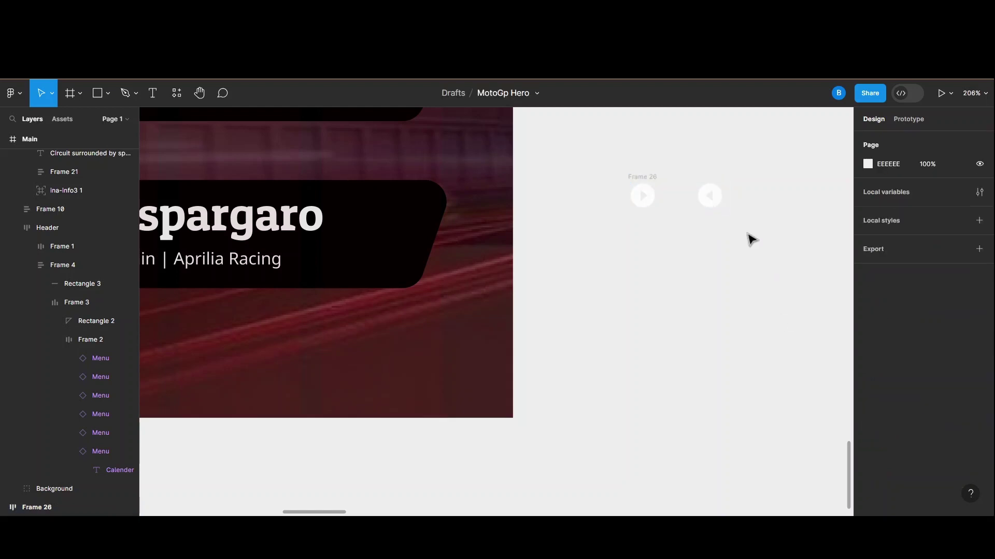
{"action": "left_click", "coordinate": [717, 204]}
Widen the icon frame to 159 px with 8 px vertical padding and centred icons
{"action": "left_click", "coordinate": [710, 277]}
{"action": "scroll", "coordinate": [710, 278], "scroll_direction": "down", "scroll_amount": 5}
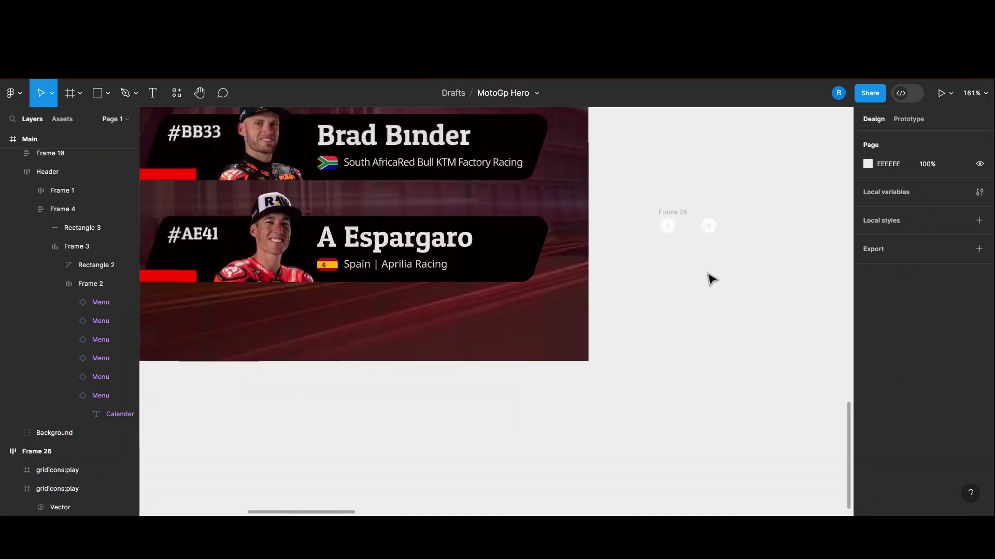
{"action": "left_click", "coordinate": [688, 228]}
{"action": "left_click_drag", "start_coordinate": [716, 236], "coordinate": [760, 236]}
{"action": "left_click", "coordinate": [867, 354]}
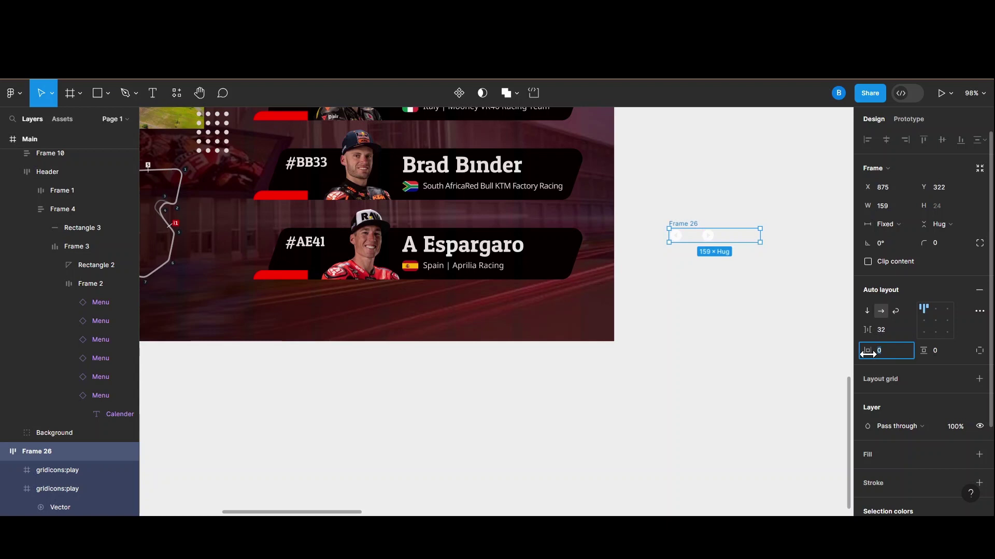
{"action": "left_click_drag", "start_coordinate": [924, 355], "coordinate": [929, 356]}
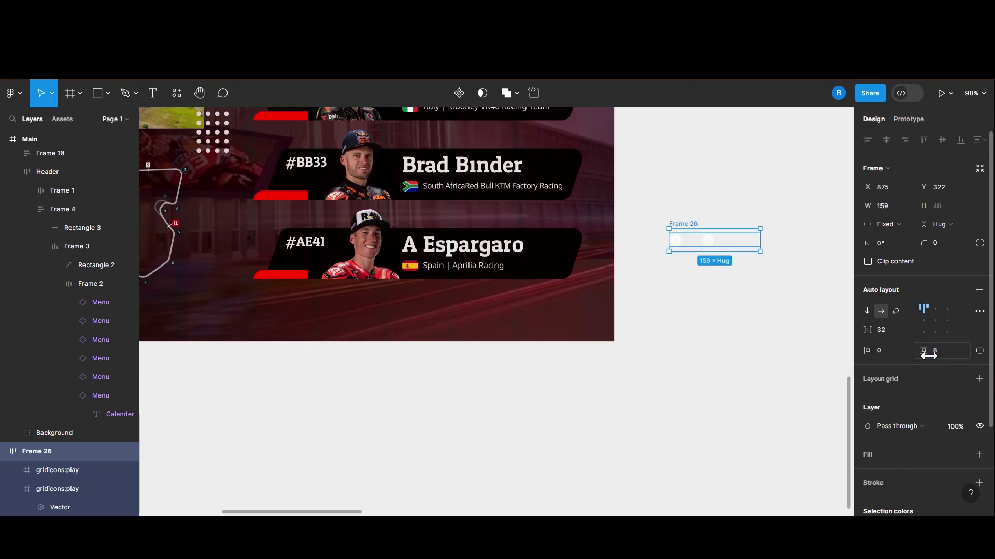
{"action": "left_click", "coordinate": [936, 326]}
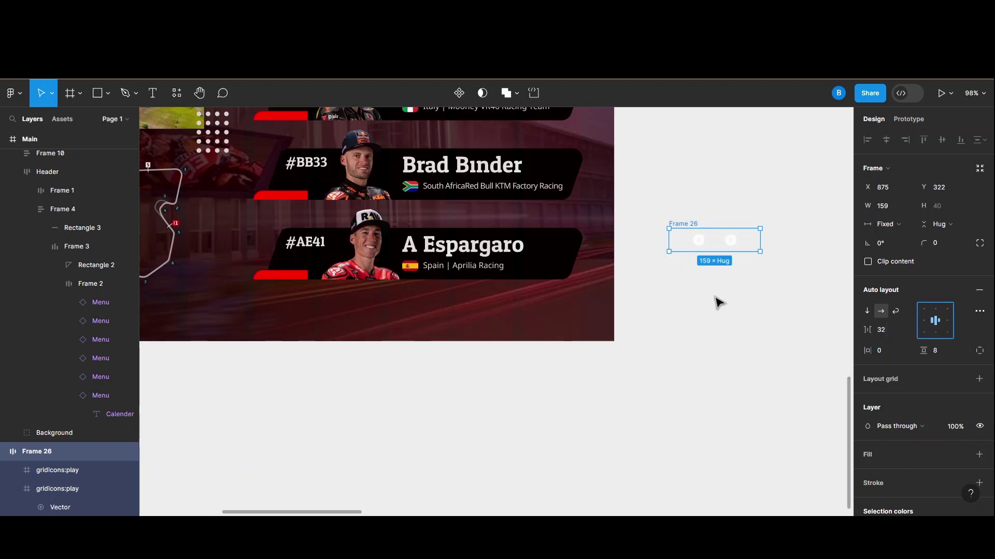
Move the icon frame into Main and give it a black 000000 fill
{"action": "scroll", "coordinate": [715, 290], "scroll_direction": "down", "scroll_amount": 3}
{"action": "left_click_drag", "start_coordinate": [616, 284], "coordinate": [601, 306]}
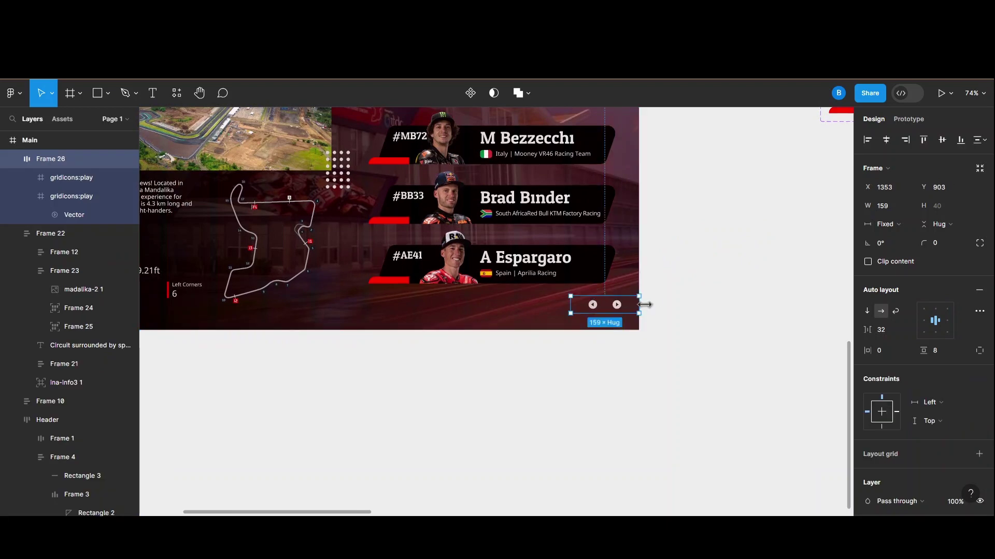
{"action": "scroll", "coordinate": [875, 418], "scroll_direction": "down", "scroll_amount": 3}
{"action": "left_click", "coordinate": [876, 377]}
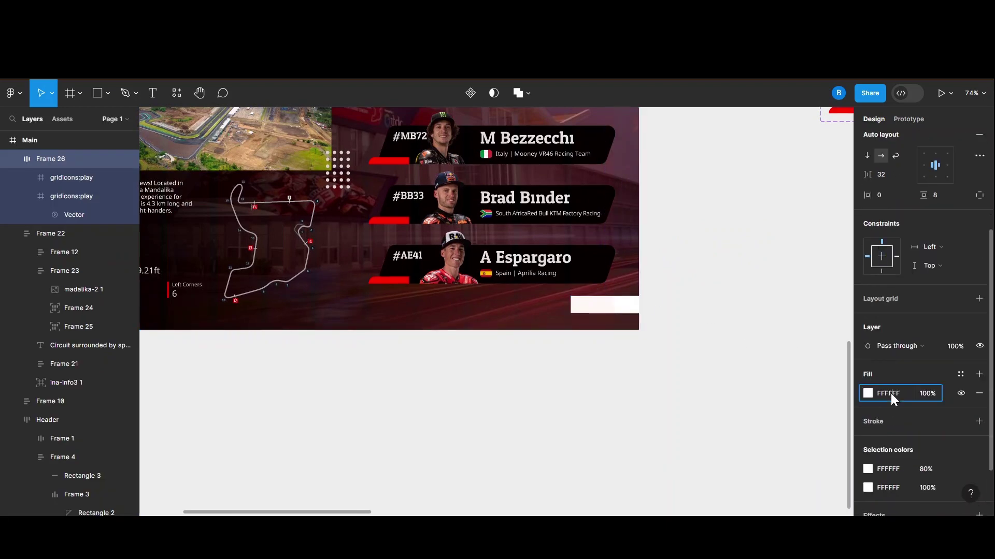
{"action": "type", "text": "000000"}
{"action": "key", "text": "Return"}
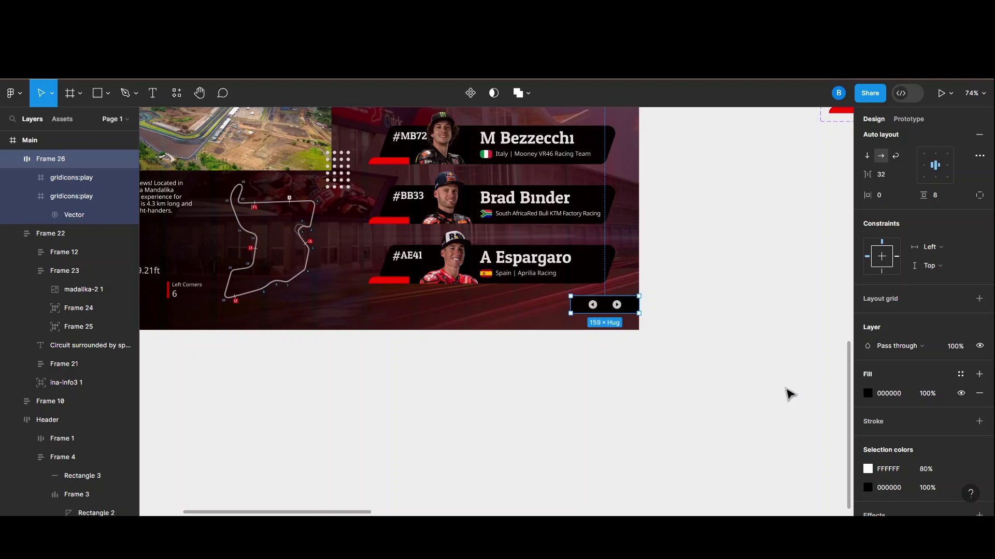
Stretch the black bar under the rider cards to 629 px wide
{"action": "left_click", "coordinate": [639, 332]}
{"action": "left_click", "coordinate": [583, 311]}
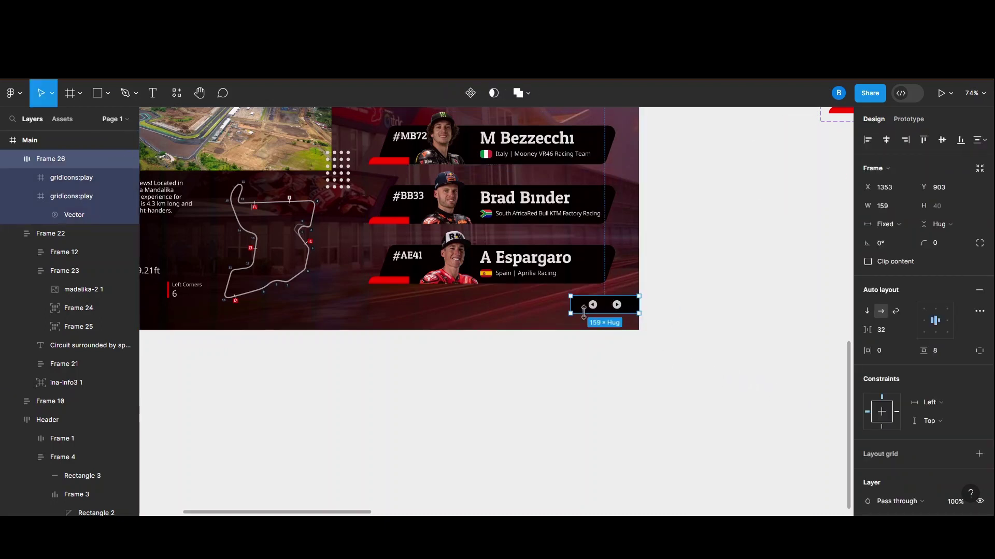
{"action": "left_click_drag", "start_coordinate": [524, 315], "coordinate": [368, 305]}
{"action": "left_click_drag", "start_coordinate": [524, 313], "coordinate": [571, 323]}
{"action": "left_click", "coordinate": [588, 376]}
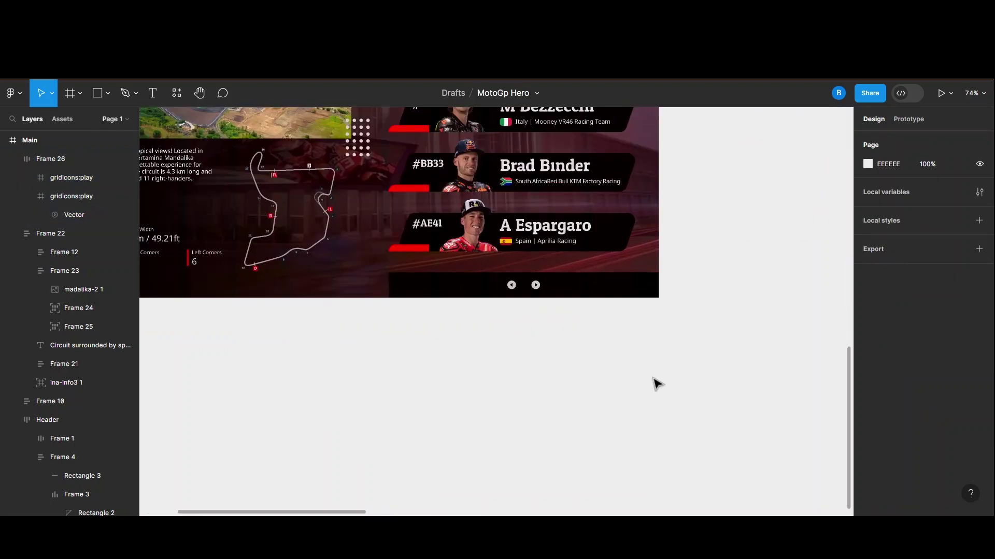
{"action": "left_click", "coordinate": [456, 295]}
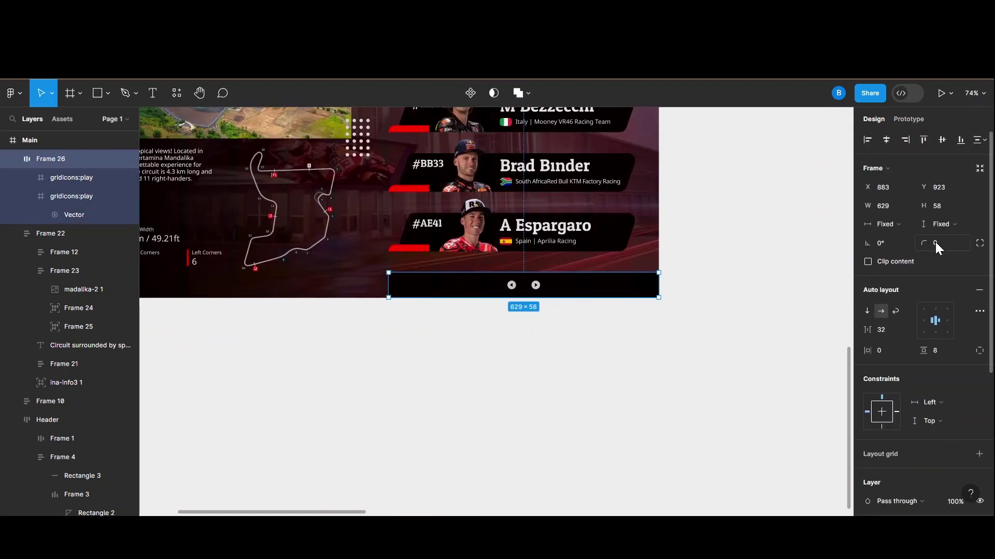
Set the nav bar's top-left corner radius to 58 using independent corners
{"action": "left_click", "coordinate": [978, 243]}
{"action": "left_click", "coordinate": [730, 269]}
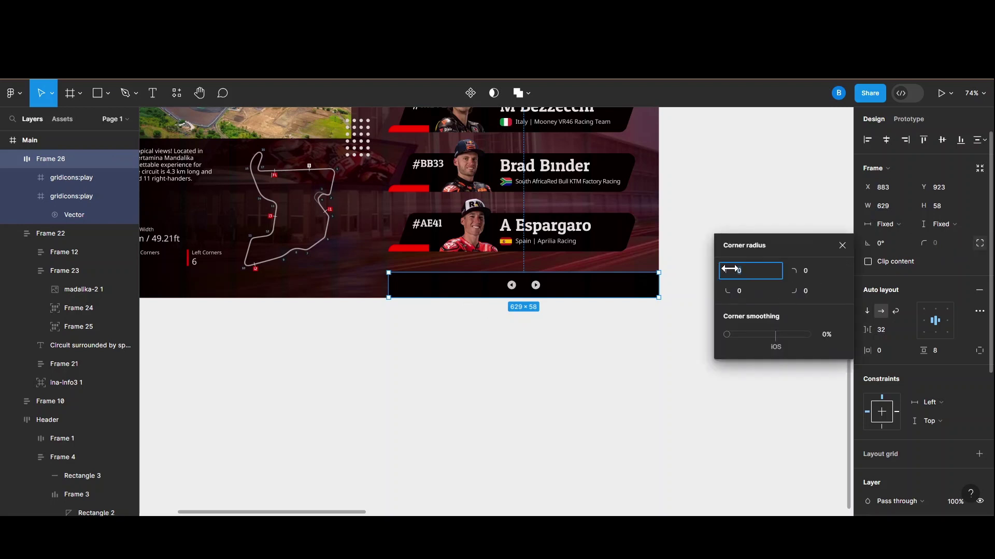
{"action": "type", "text": "20"}
{"action": "key", "text": "Return"}
{"action": "left_click_drag", "start_coordinate": [730, 269], "coordinate": [949, 256]}
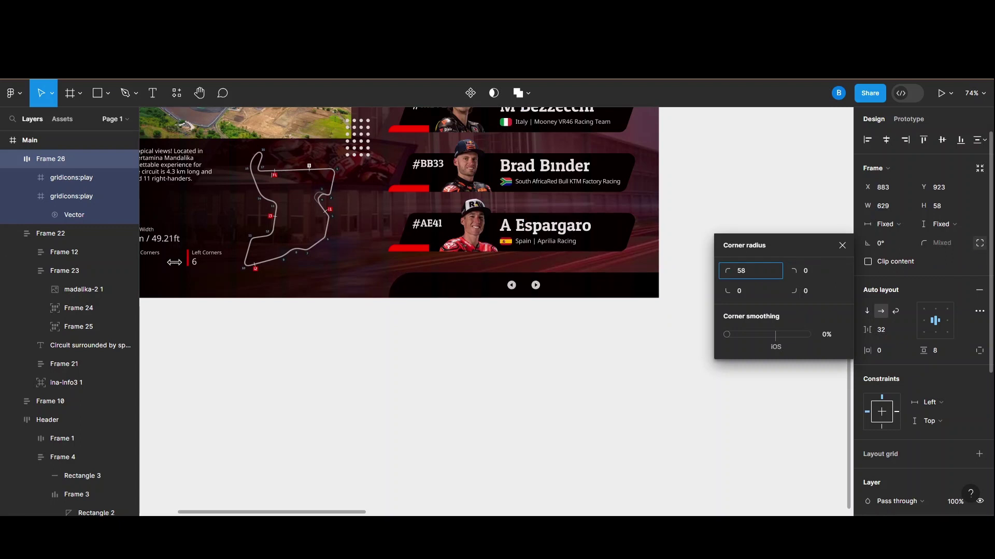
{"action": "left_click", "coordinate": [634, 359]}
Enlarge both gridicons:play arrow icons to 39 px
{"action": "left_click", "coordinate": [596, 304]}
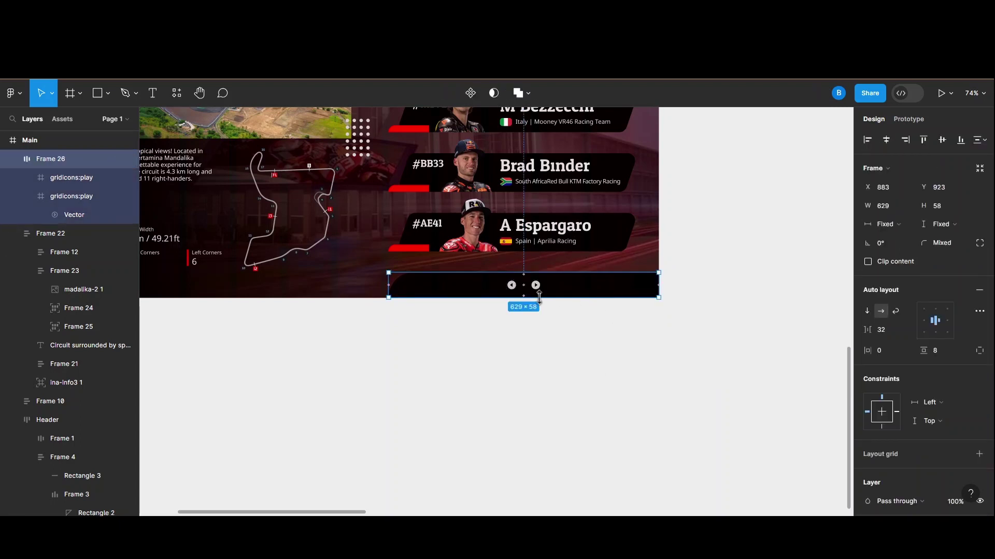
{"action": "left_click", "coordinate": [601, 361]}
{"action": "scroll", "coordinate": [602, 363], "scroll_direction": "down", "scroll_amount": 2}
{"action": "scroll", "coordinate": [588, 344], "scroll_direction": "up", "scroll_amount": 2}
{"action": "left_click", "coordinate": [550, 305]}
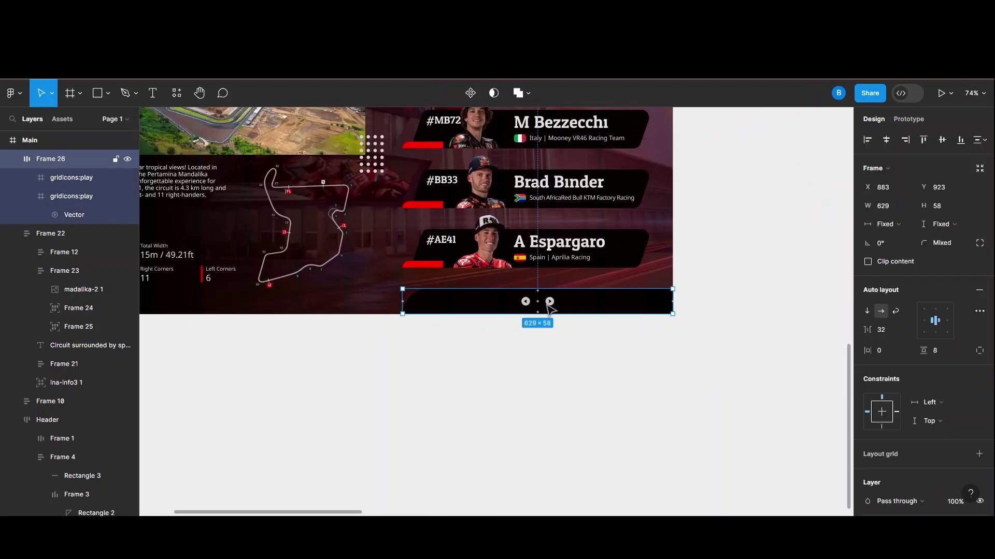
{"action": "left_click", "coordinate": [76, 201]}
{"action": "left_click", "coordinate": [63, 179], "text": "shift"}
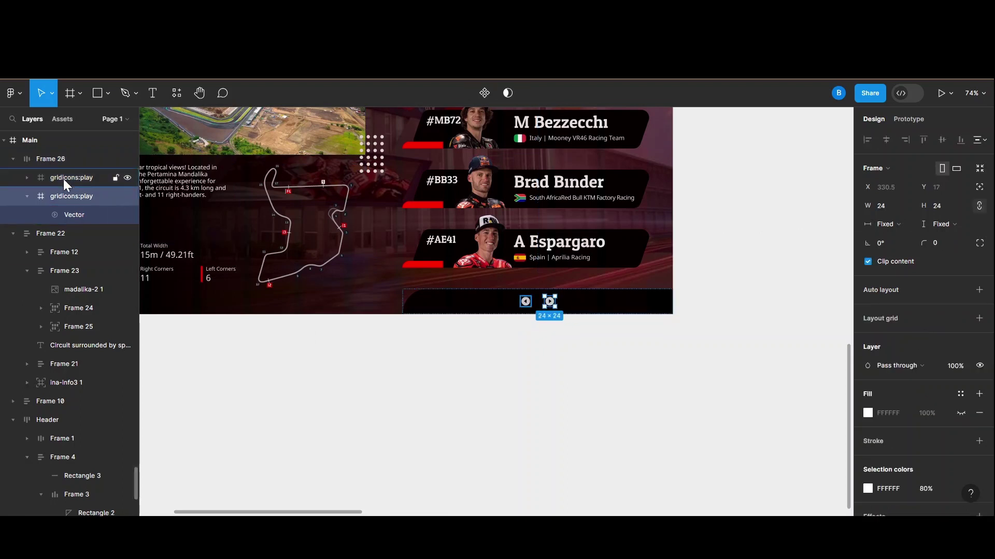
{"action": "left_click", "coordinate": [889, 206]}
{"action": "type", "text": "41"}
{"action": "key", "text": "Return"}
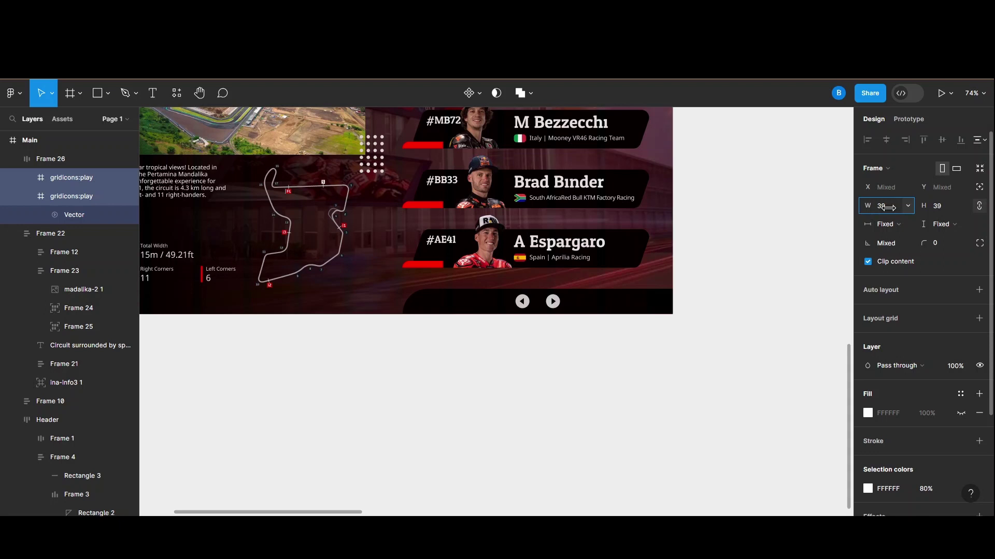
Give the nav bar 16 px vertical padding and widen it leftward to 716 × 73
{"action": "left_click", "coordinate": [637, 297]}
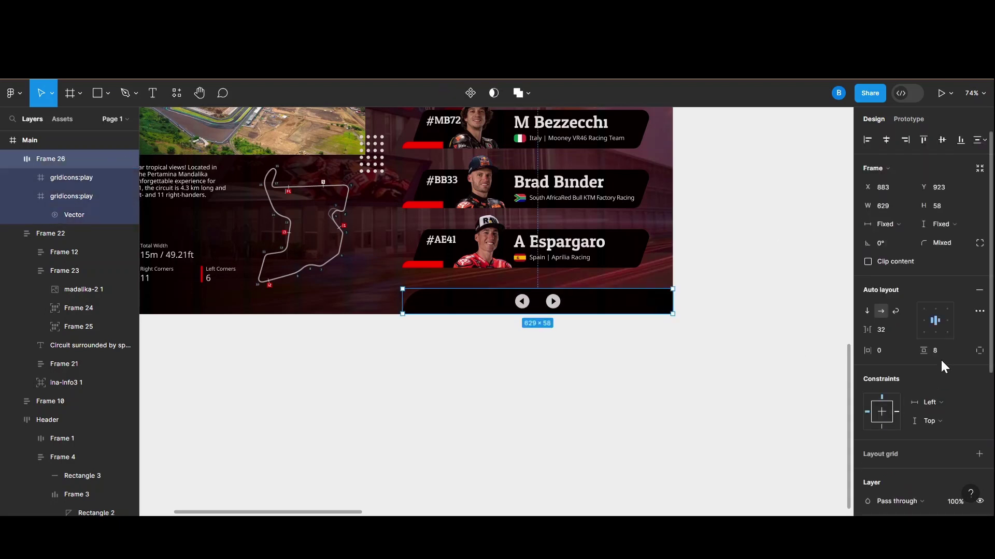
{"action": "left_click_drag", "start_coordinate": [925, 350], "coordinate": [930, 350]}
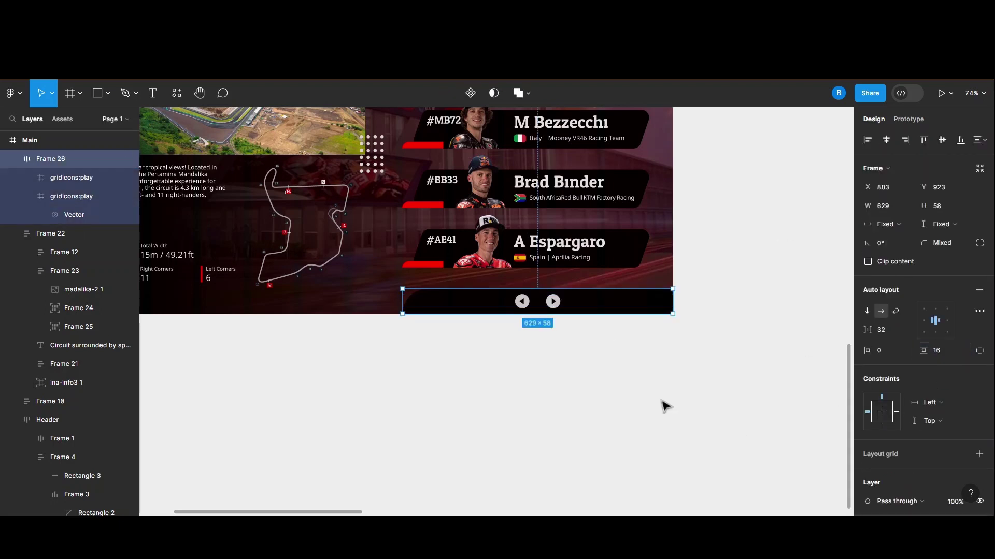
{"action": "left_click_drag", "start_coordinate": [403, 303], "coordinate": [366, 300]}
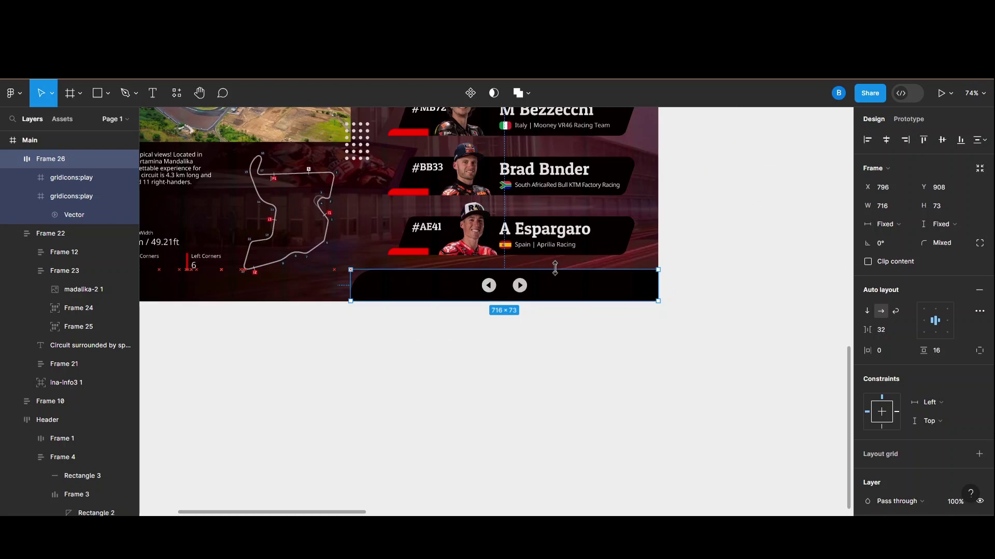
{"action": "left_click", "coordinate": [608, 362]}
{"action": "scroll", "coordinate": [648, 383], "scroll_direction": "down", "scroll_amount": 5}
Duplicate the Pertamina Grand Prix title above the rider cards and retype it as 'Result'
{"action": "scroll", "coordinate": [656, 393], "scroll_direction": "up", "scroll_amount": 3}
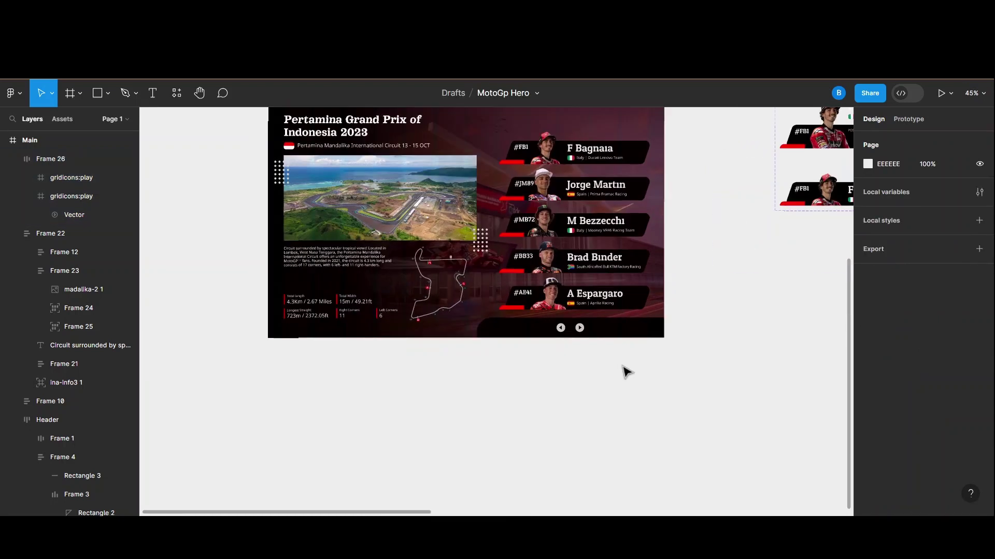
{"action": "scroll", "coordinate": [717, 322], "scroll_direction": "up", "scroll_amount": 2}
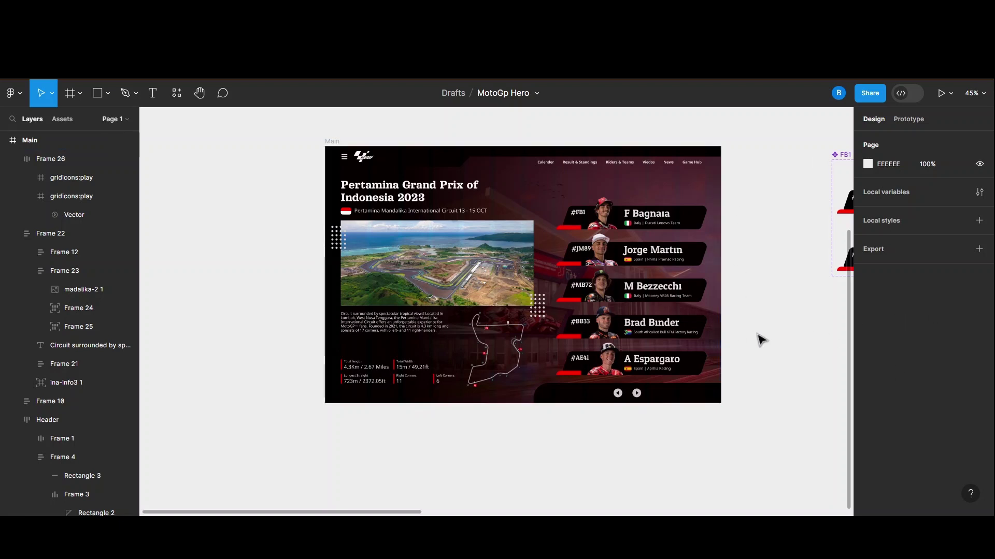
{"action": "left_click", "coordinate": [419, 191], "text": "ctrl"}
{"action": "left_click_drag", "start_coordinate": [419, 190], "coordinate": [642, 188]}
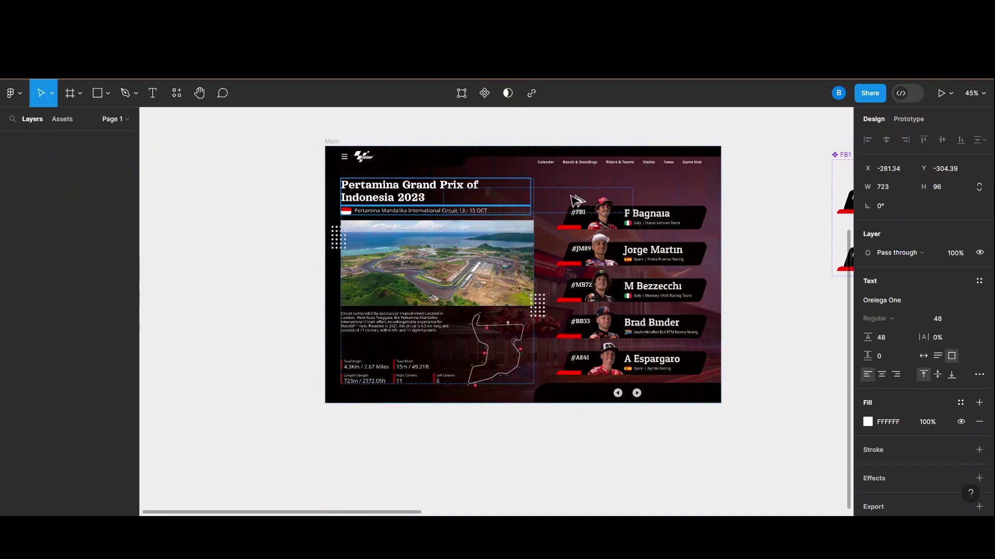
{"action": "type", "text": "Re"}
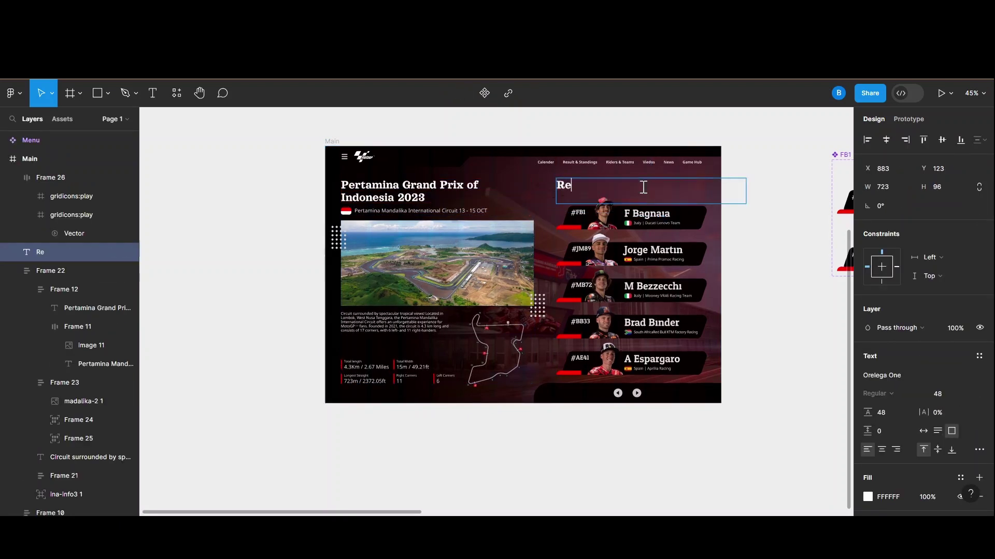
{"action": "key", "text": "ctrl+a"}
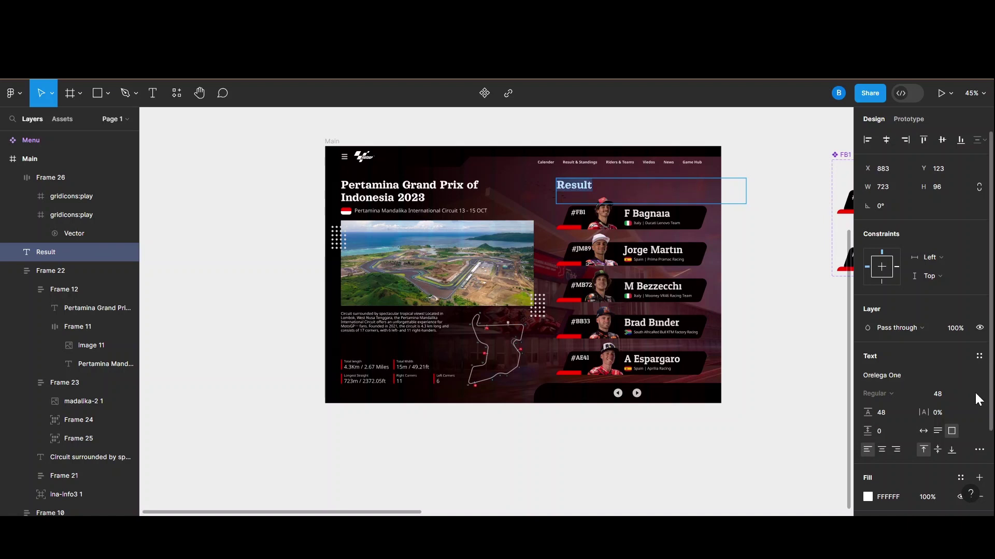
Set the Result text to font size 14 with auto width
{"action": "left_click", "coordinate": [972, 393]}
{"action": "left_click", "coordinate": [958, 253]}
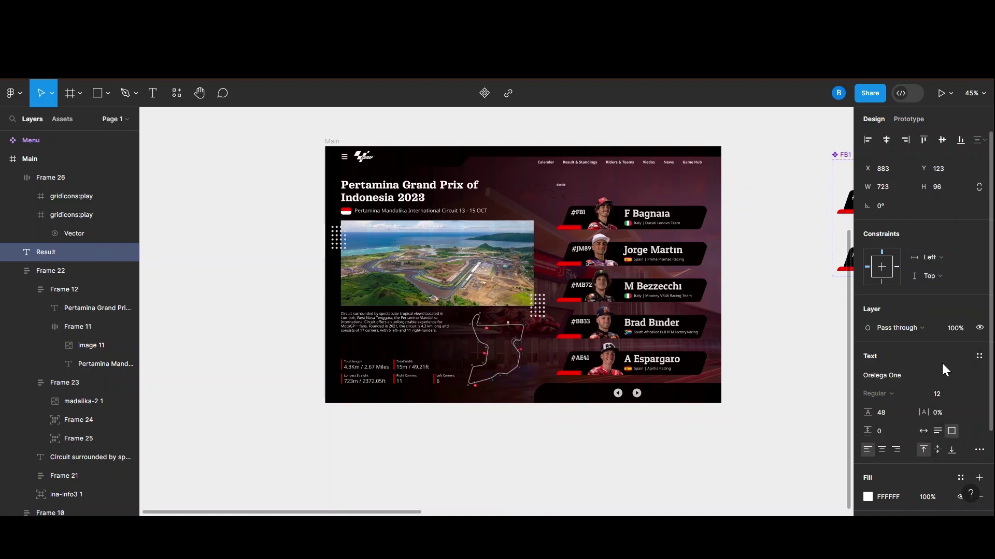
{"action": "left_click", "coordinate": [966, 393]}
{"action": "left_click", "coordinate": [950, 346]}
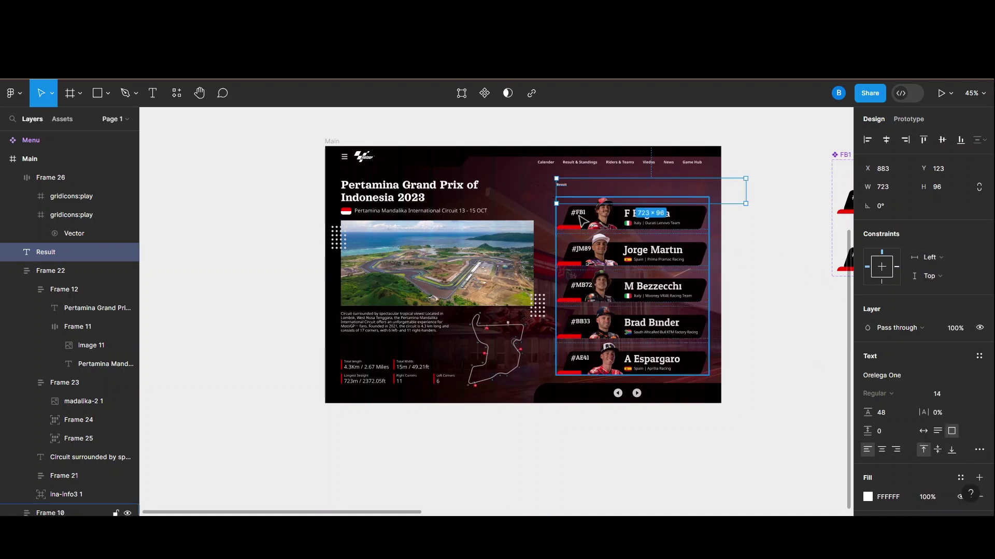
{"action": "double_click", "coordinate": [745, 192]}
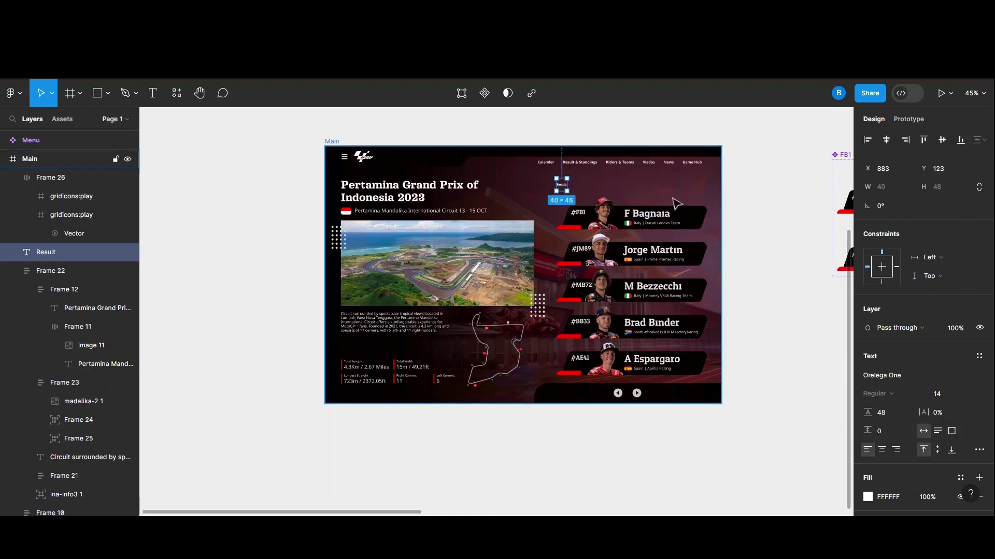
{"action": "scroll", "coordinate": [585, 197], "scroll_direction": "up", "scroll_amount": 5}
Set the Result line height to 14 and place it just above the rider cards
{"action": "left_click", "coordinate": [881, 412]}
{"action": "type", "text": "14"}
{"action": "key", "text": "Return"}
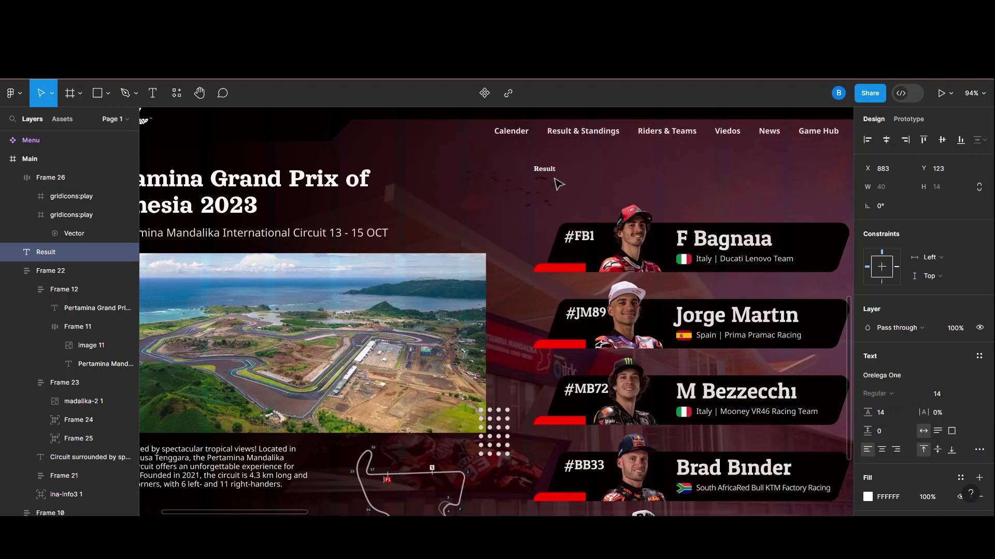
{"action": "key", "text": "Escape"}
{"action": "left_click_drag", "start_coordinate": [545, 173], "coordinate": [547, 176]}
{"action": "scroll", "coordinate": [452, 208], "scroll_direction": "down", "scroll_amount": 5}
Preview the Main hero frame as a prototype
{"action": "left_click", "coordinate": [639, 371]}
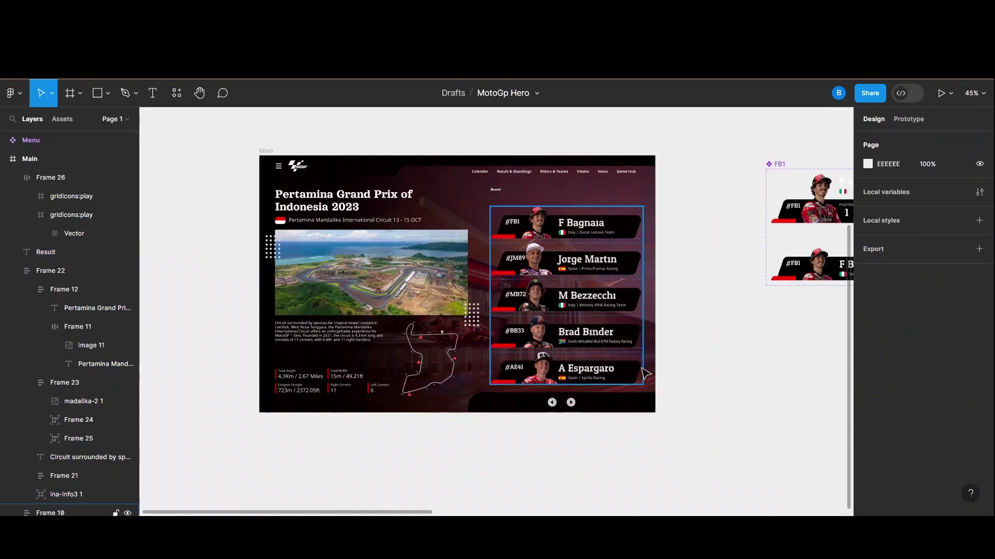
{"action": "left_click", "coordinate": [251, 184]}
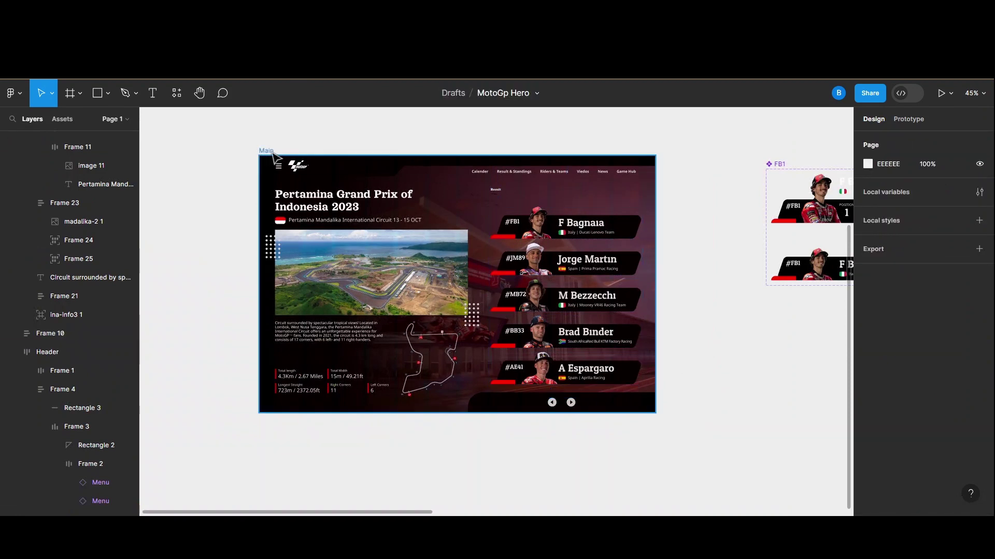
{"action": "left_click", "coordinate": [264, 151]}
{"action": "key", "text": "shift+space"}
{"action": "scroll", "coordinate": [472, 286], "scroll_direction": "down", "scroll_amount": 5}
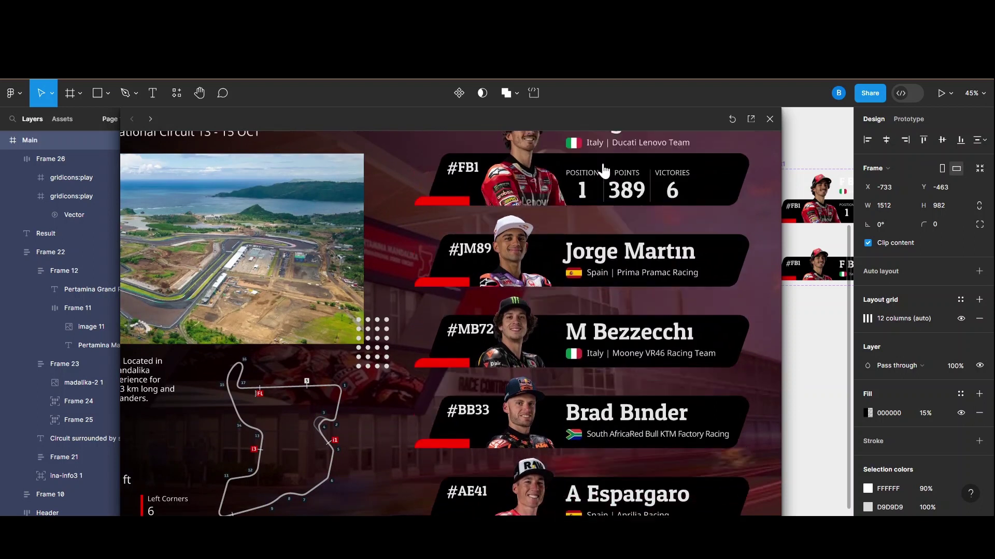
{"action": "left_click", "coordinate": [770, 119]}
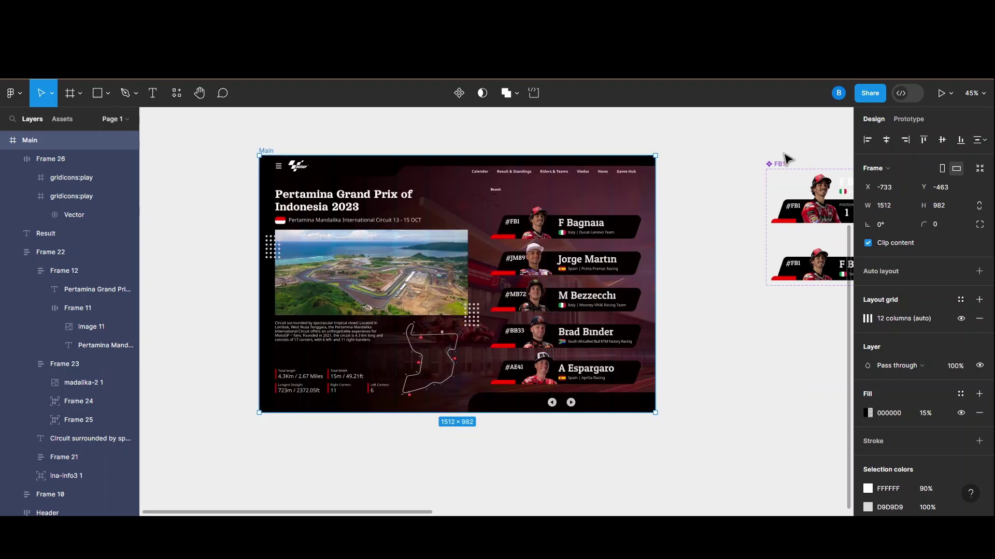
Move the rider card list to X 876, Y 121, just under the Result heading
{"action": "left_click", "coordinate": [584, 217]}
{"action": "left_click_drag", "start_coordinate": [585, 221], "coordinate": [585, 217]}
{"action": "scroll", "coordinate": [506, 208], "scroll_direction": "up", "scroll_amount": 5, "text": "ctrl"}
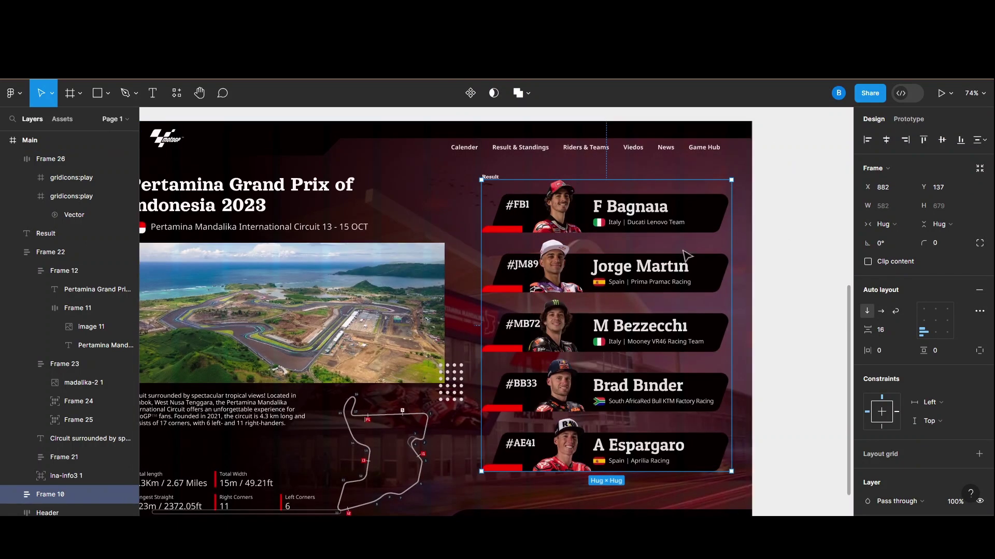
{"action": "left_click_drag", "start_coordinate": [687, 255], "coordinate": [664, 228]}
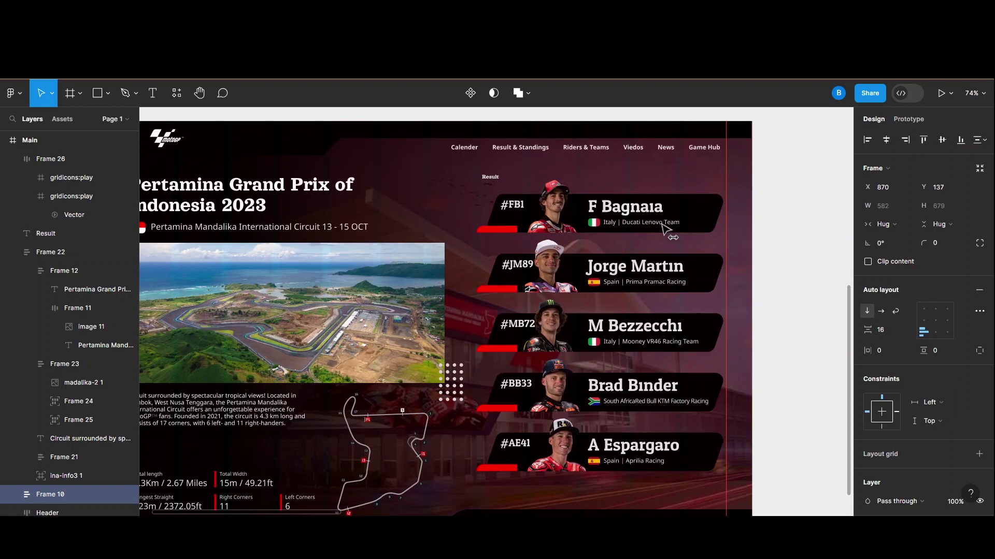
{"action": "left_click_drag", "start_coordinate": [665, 228], "coordinate": [667, 229]}
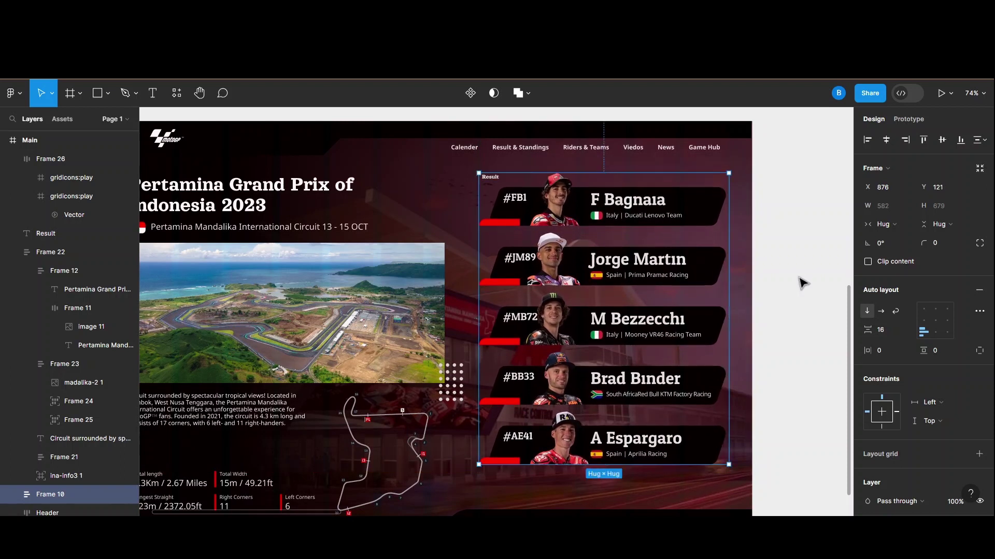
{"action": "left_click", "coordinate": [788, 326]}
{"action": "scroll", "coordinate": [777, 326], "scroll_direction": "down", "scroll_amount": 5}
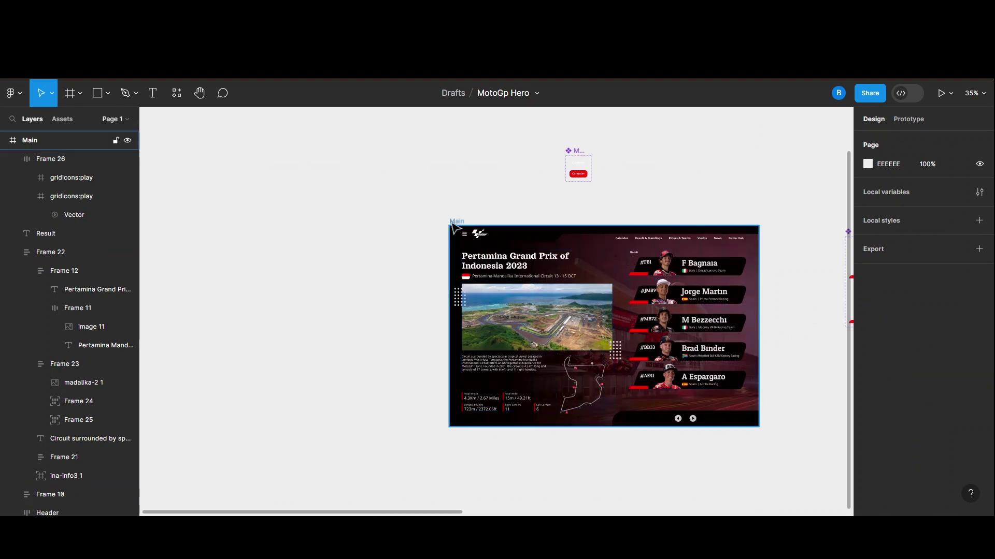
Preview the Main hero frame as a prototype, scroll through it, then close the preview
{"action": "left_click", "coordinate": [455, 222]}
{"action": "left_click_drag", "start_coordinate": [607, 454], "coordinate": [444, 389]}
{"action": "key", "text": "shift+space"}
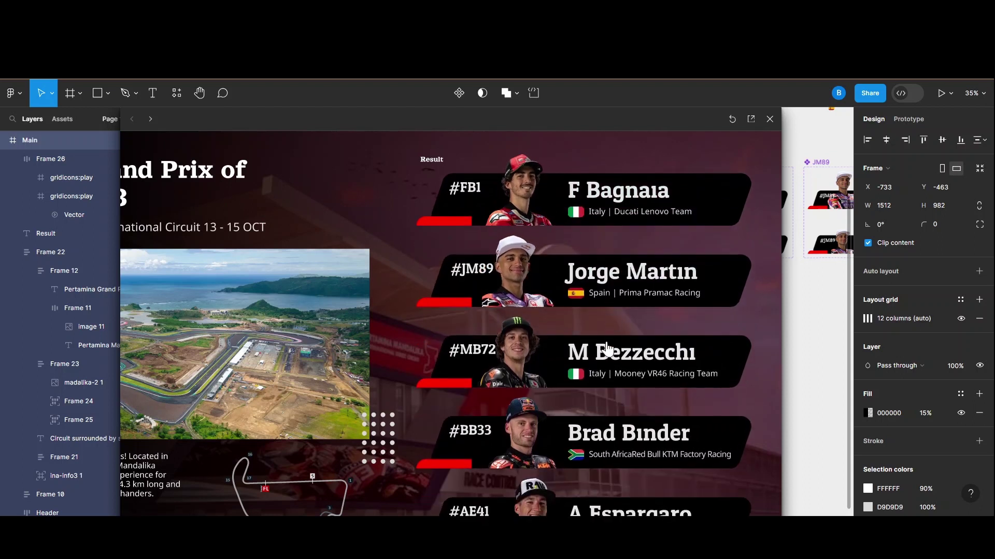
{"action": "scroll", "coordinate": [607, 350], "scroll_direction": "down", "scroll_amount": 2}
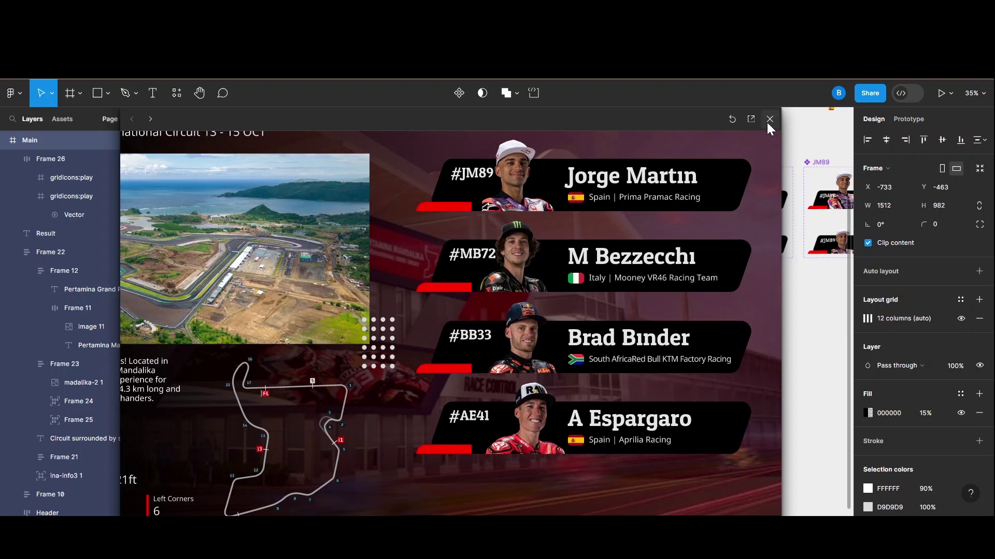
{"action": "left_click", "coordinate": [769, 119]}
{"action": "left_click", "coordinate": [575, 349]}
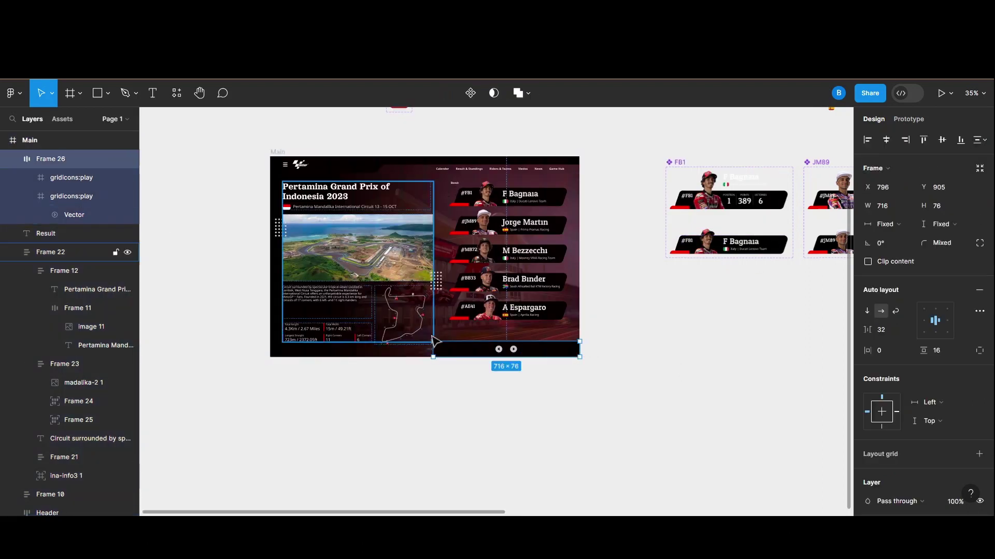
{"action": "left_click", "coordinate": [567, 383]}
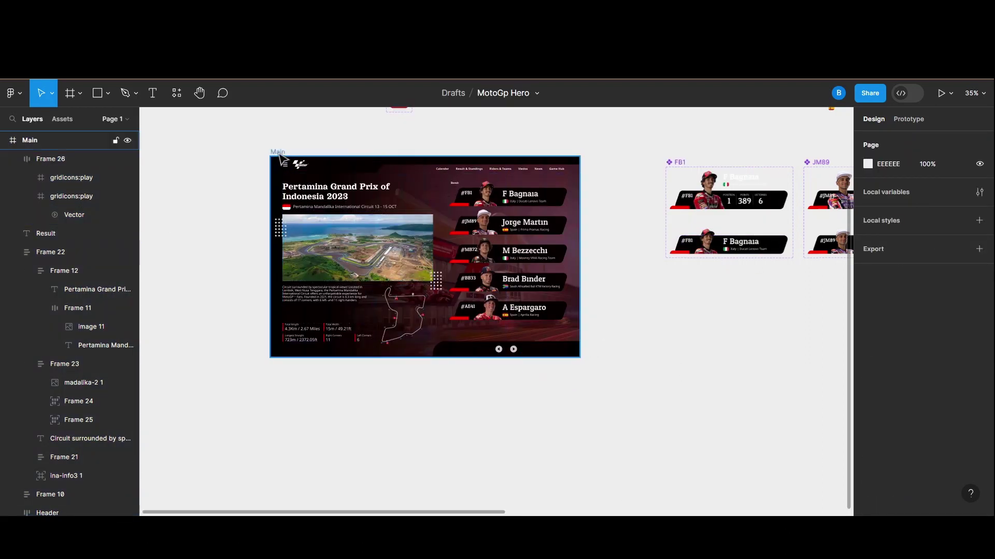
Preview the Main frame again, checking its layout, then return to the canvas
{"action": "left_click", "coordinate": [278, 151]}
{"action": "key", "text": "shift+space"}
{"action": "scroll", "coordinate": [640, 445], "scroll_direction": "right", "scroll_amount": 5}
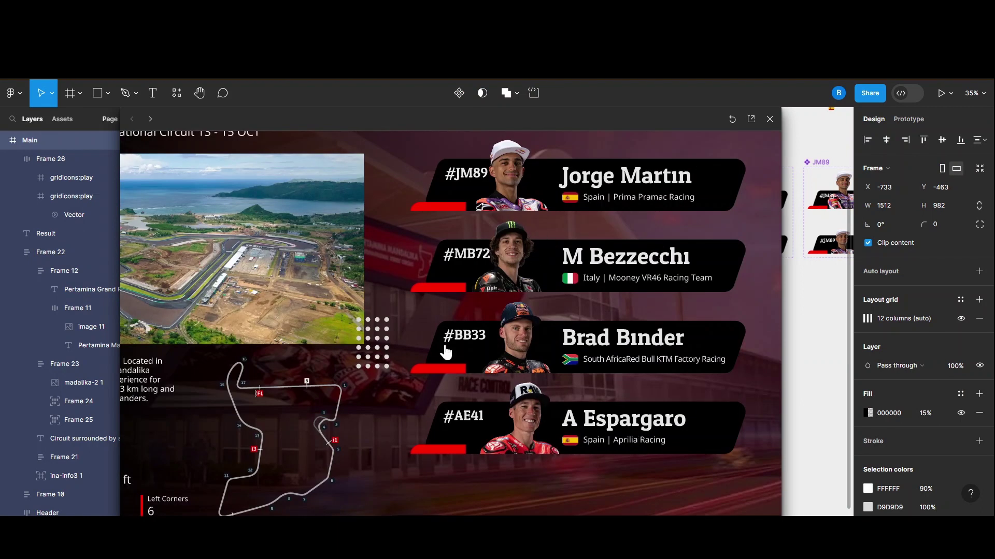
{"action": "scroll", "coordinate": [444, 352], "scroll_direction": "left", "scroll_amount": 2}
{"action": "mouse_move", "coordinate": [168, 123]}
{"action": "left_mouse_down"}
{"action": "mouse_move", "coordinate": [147, 123]}
{"action": "mouse_move", "coordinate": [139, 110]}
{"action": "left_mouse_up"}
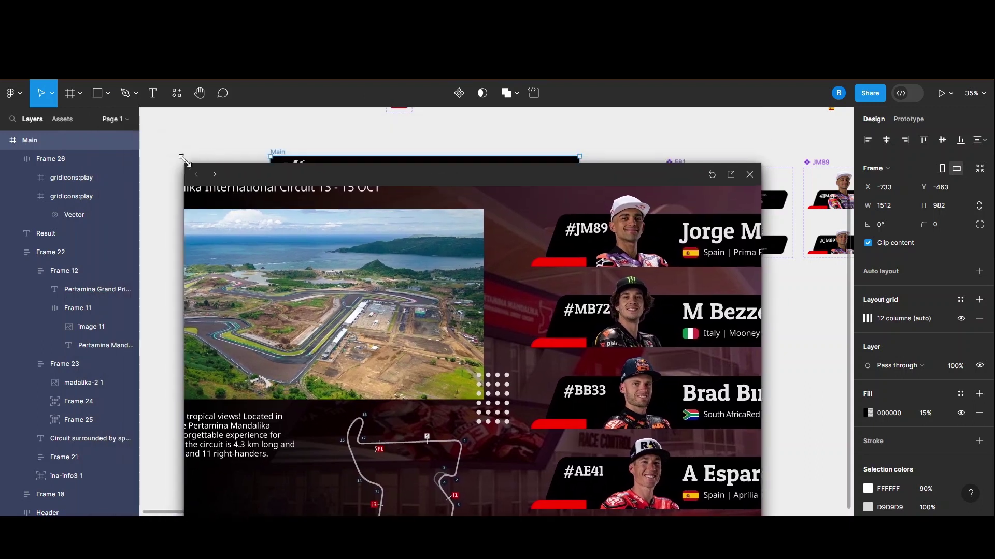
{"action": "left_click_drag", "start_coordinate": [360, 175], "coordinate": [333, 113]}
{"action": "scroll", "coordinate": [440, 285], "scroll_direction": "down", "scroll_amount": 2}
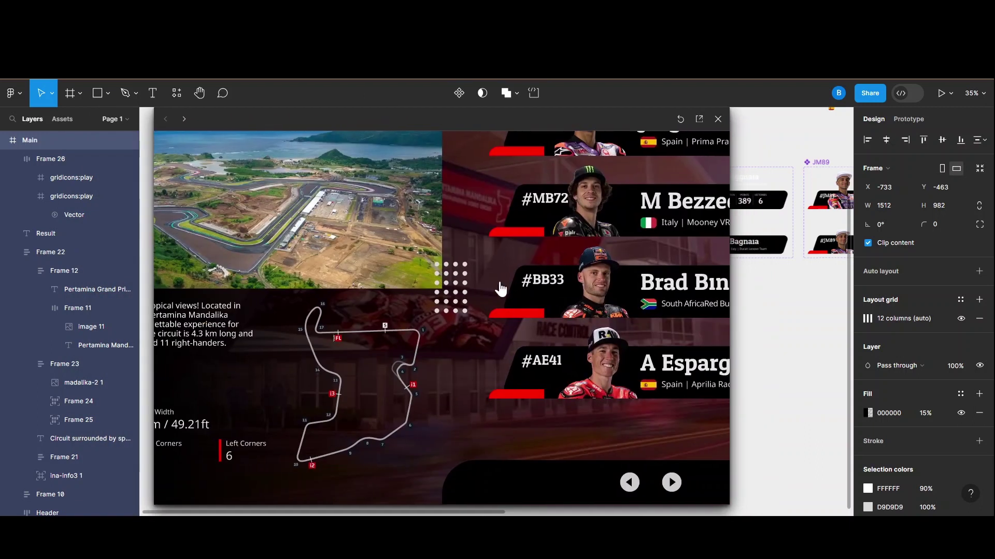
{"action": "scroll", "coordinate": [521, 384], "scroll_direction": "right", "scroll_amount": 5}
{"action": "scroll", "coordinate": [569, 405], "scroll_direction": "left", "scroll_amount": 1}
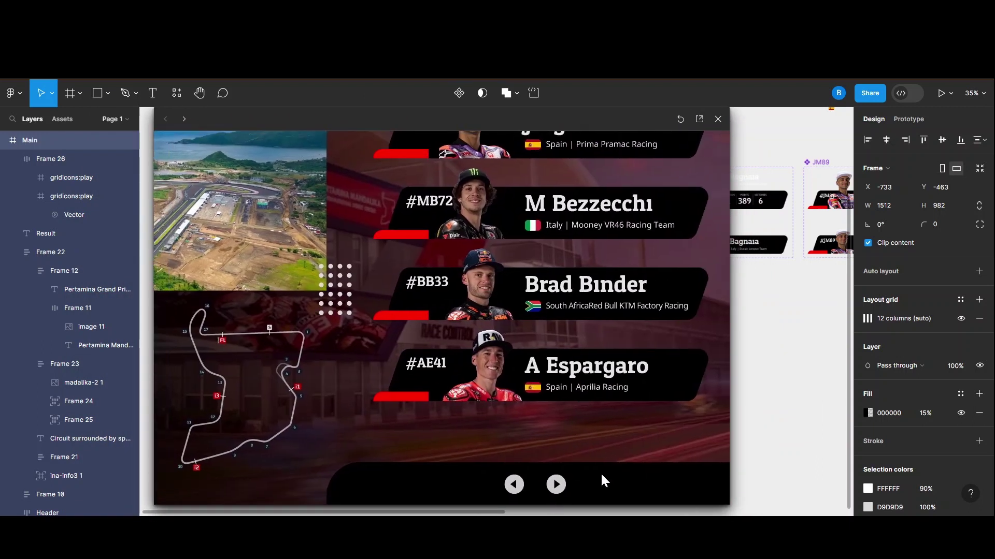
{"action": "left_click", "coordinate": [718, 119]}
{"action": "left_click", "coordinate": [755, 366]}
{"action": "scroll", "coordinate": [648, 366], "scroll_direction": "down", "scroll_amount": 5, "text": "ctrl"}
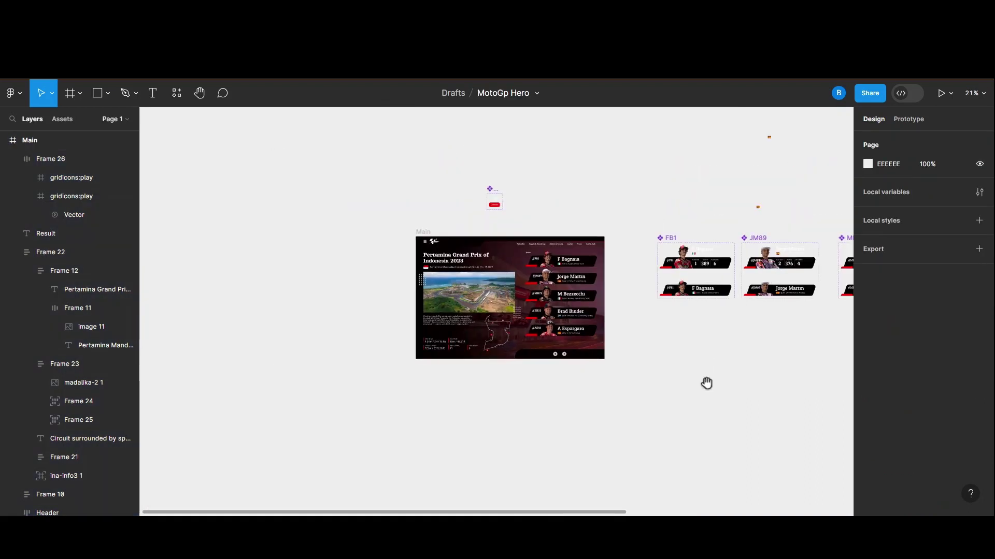
{"action": "scroll", "coordinate": [706, 383], "scroll_direction": "right", "scroll_amount": 2}
Alt-drag the Main frame to create a copy below the original
{"action": "left_click", "coordinate": [376, 217]}
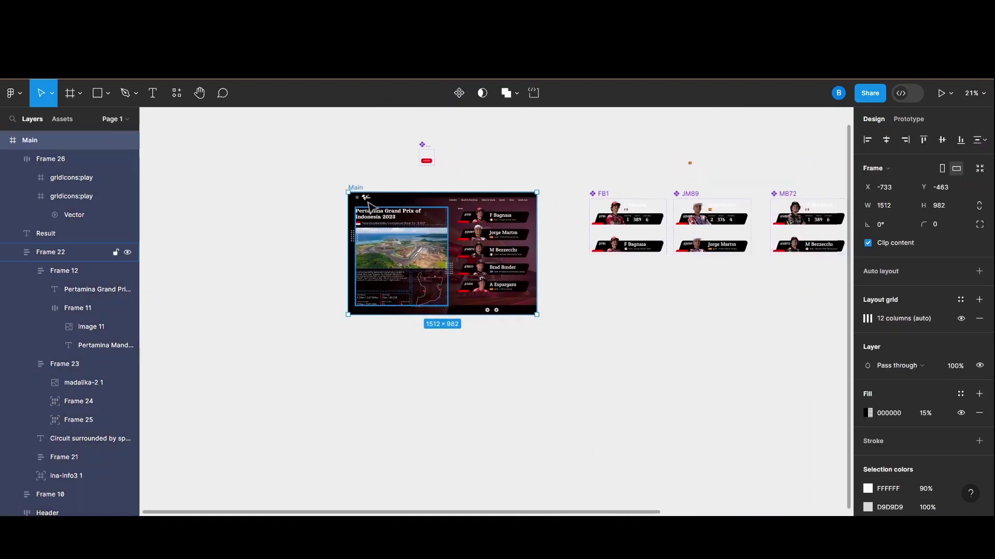
{"action": "left_click_drag", "start_coordinate": [370, 206], "coordinate": [381, 352]}
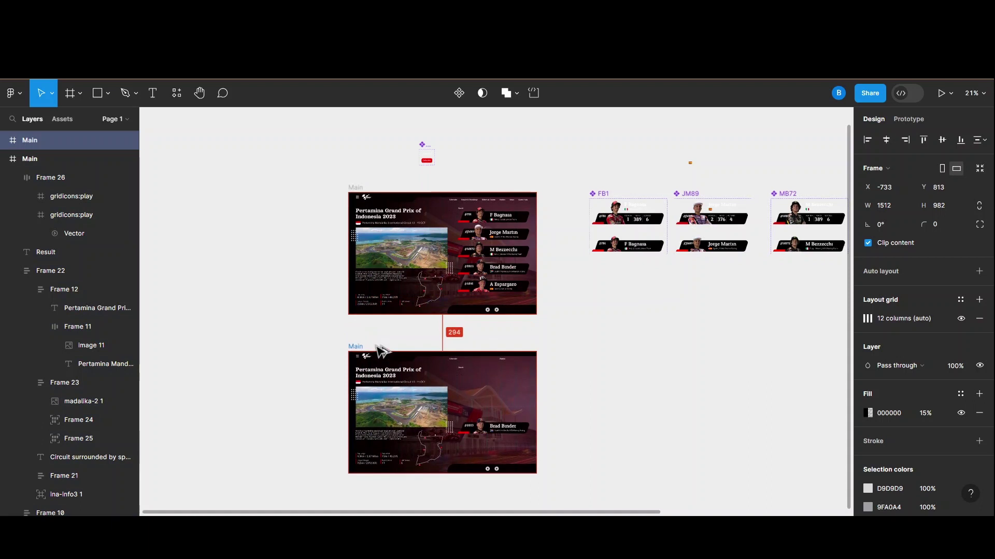
{"action": "left_click", "coordinate": [610, 433]}
{"action": "scroll", "coordinate": [610, 433], "scroll_direction": "down", "scroll_amount": 3}
{"action": "scroll", "coordinate": [611, 433], "scroll_direction": "right", "scroll_amount": 2}
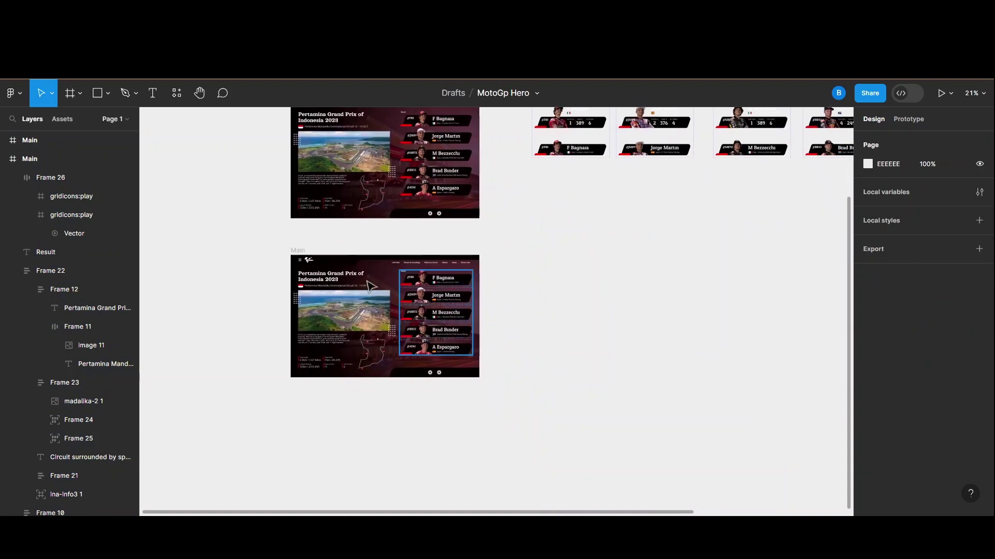
{"action": "left_click", "coordinate": [299, 253]}
{"action": "left_click", "coordinate": [624, 418]}
{"action": "scroll", "coordinate": [380, 399], "scroll_direction": "up", "scroll_amount": 2}
{"action": "scroll", "coordinate": [381, 399], "scroll_direction": "up", "scroll_amount": 3}
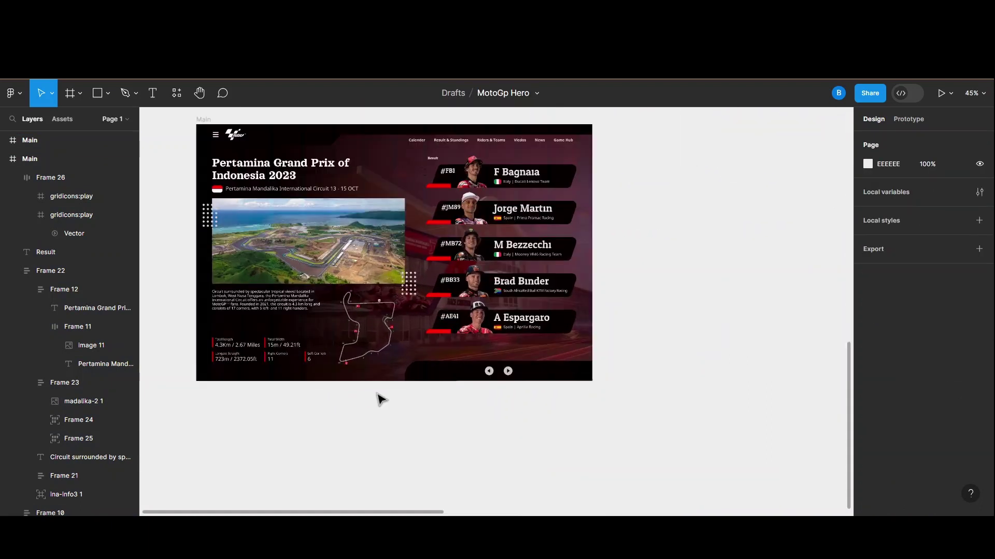
{"action": "scroll", "coordinate": [381, 400], "scroll_direction": "down", "scroll_amount": 3}
{"action": "scroll", "coordinate": [381, 399], "scroll_direction": "up", "scroll_amount": 3}
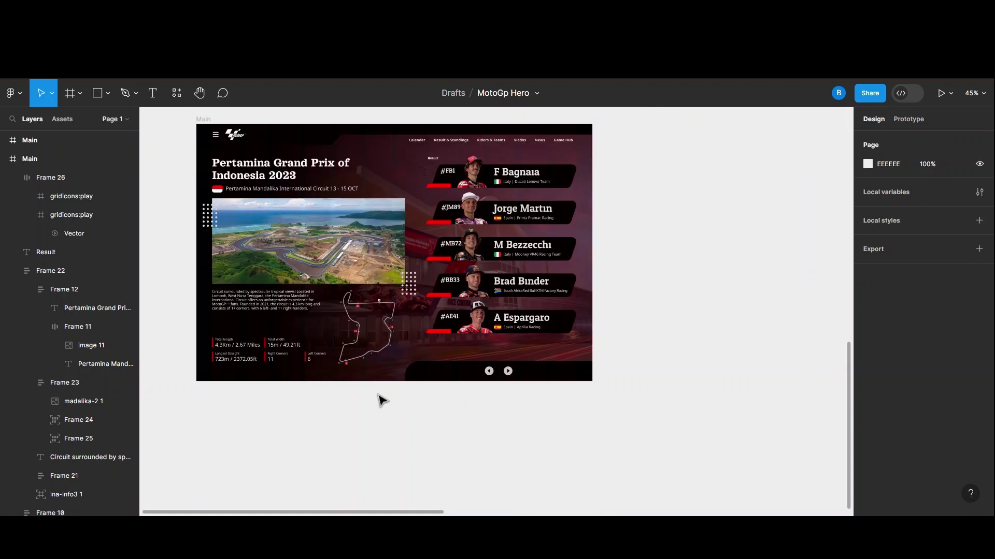
{"action": "scroll", "coordinate": [477, 429], "scroll_direction": "down", "scroll_amount": 2}
{"action": "scroll", "coordinate": [633, 395], "scroll_direction": "down", "scroll_amount": 1}
{"action": "scroll", "coordinate": [440, 295], "scroll_direction": "up", "scroll_amount": 1}
Rename the copied frame to 'Madalika'
{"action": "left_click_drag", "start_coordinate": [242, 195], "coordinate": [240, 201]}
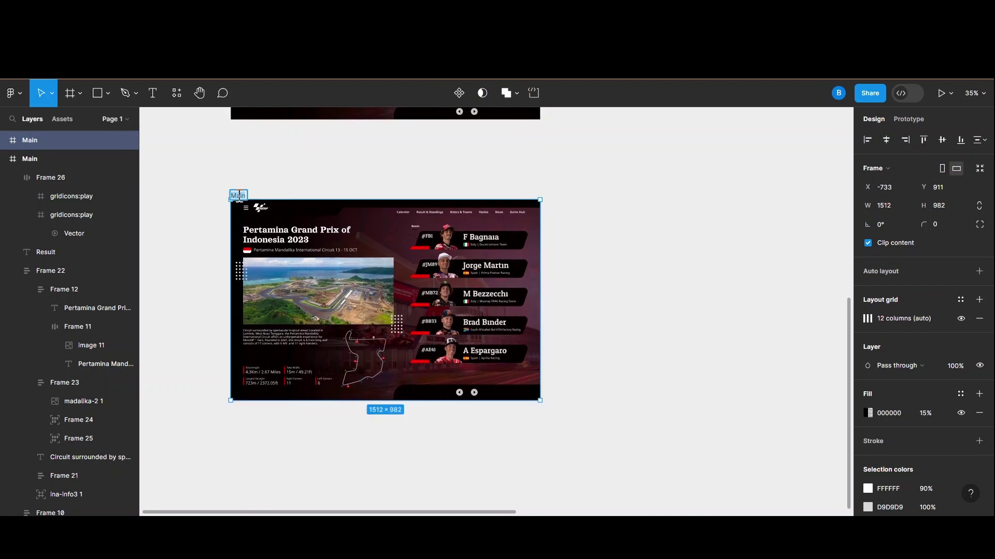
{"action": "type", "text": "ika"}
{"action": "key", "text": "Return"}
Alt-drag the Madalika frame to place a duplicate beside it on the right
{"action": "left_click", "coordinate": [329, 169]}
{"action": "scroll", "coordinate": [328, 169], "scroll_direction": "right", "scroll_amount": 2}
{"action": "left_click_drag", "start_coordinate": [199, 214], "coordinate": [522, 214]}
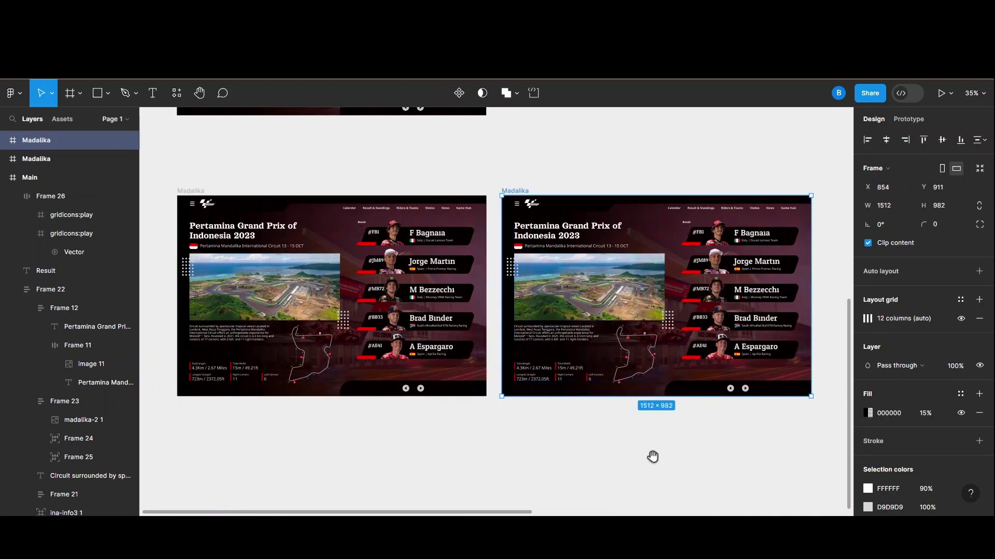
{"action": "left_click_drag", "start_coordinate": [653, 456], "coordinate": [603, 481]}
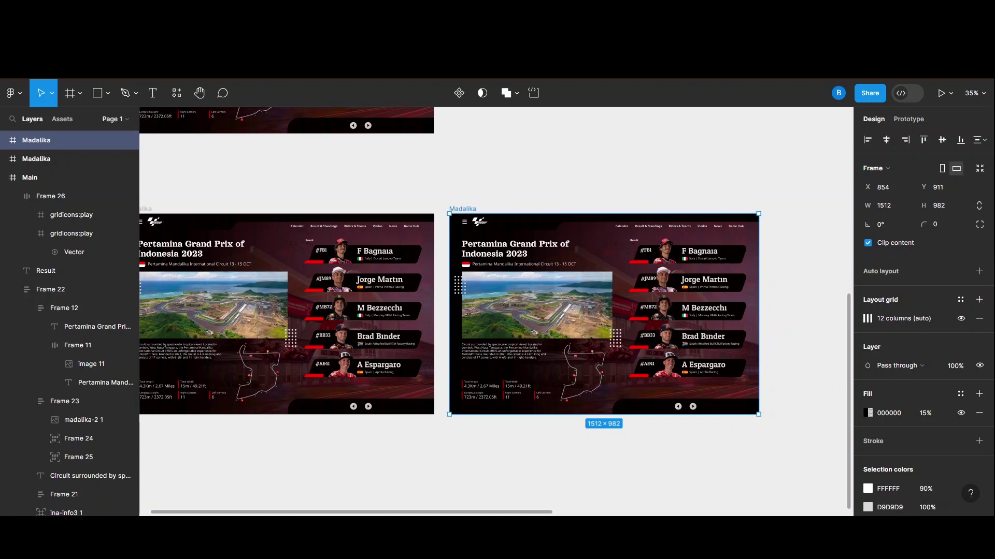
Rename the right-hand duplicate to 'Jeres'
{"action": "double_click", "coordinate": [462, 209]}
{"action": "key", "text": "BackSpace"}
{"action": "type", "text": "Jere"}
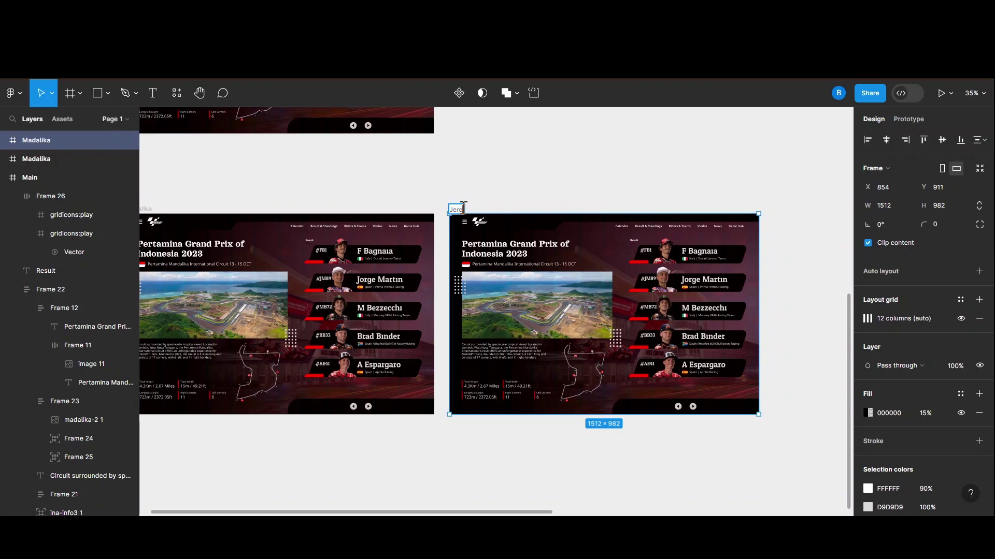
{"action": "type", "text": "s"}
{"action": "key", "text": "Return"}
{"action": "left_click", "coordinate": [526, 190]}
Shift the Jeres frame further right, then pan back to the Madalika frame
{"action": "scroll", "coordinate": [528, 188], "scroll_direction": "right", "scroll_amount": 3}
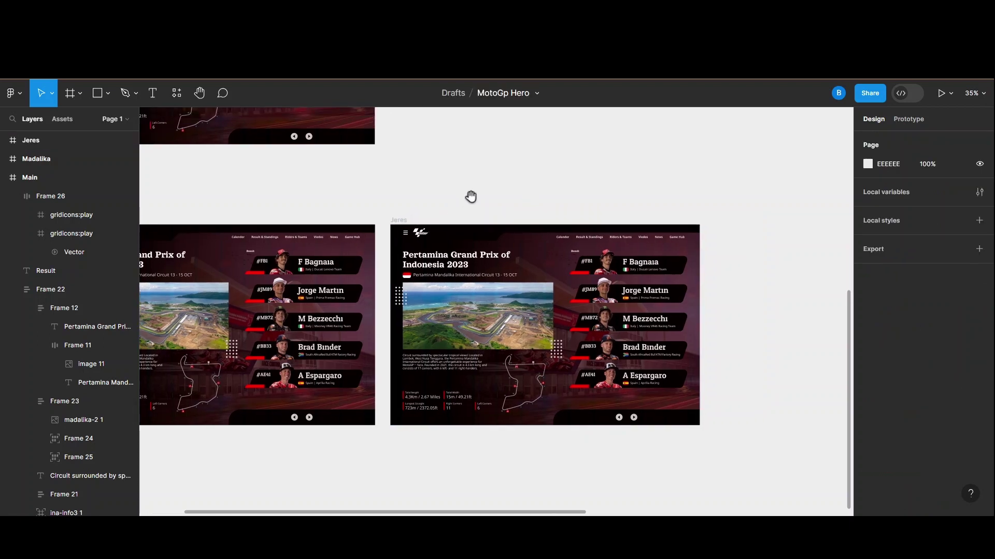
{"action": "left_click_drag", "start_coordinate": [404, 221], "coordinate": [438, 219]}
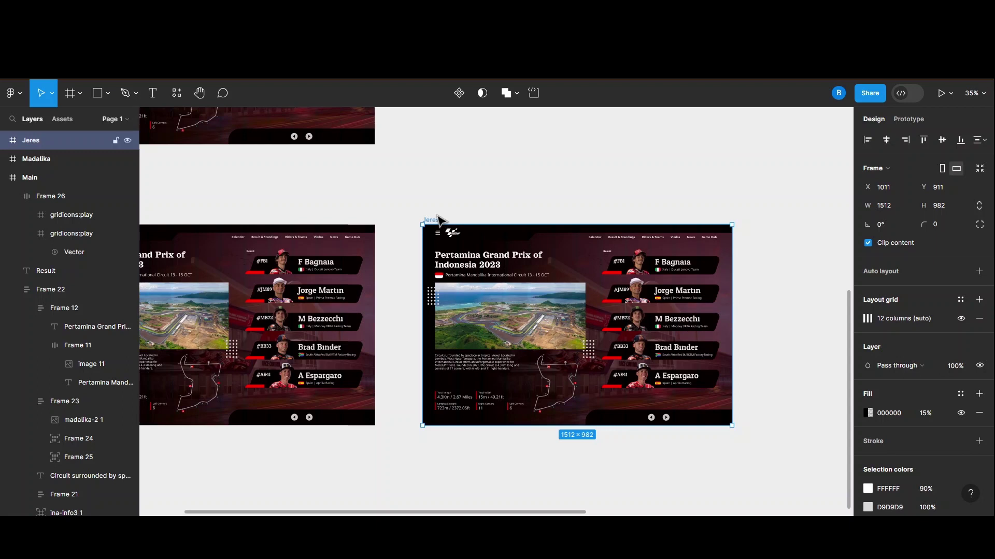
{"action": "left_click", "coordinate": [465, 198]}
{"action": "left_click_drag", "start_coordinate": [462, 191], "coordinate": [492, 194]}
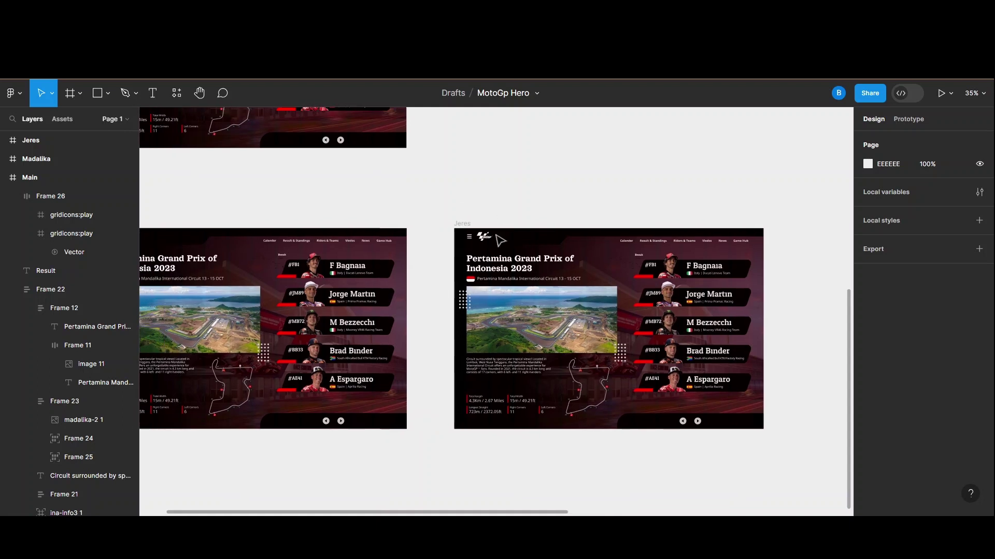
{"action": "left_click", "coordinate": [499, 263]}
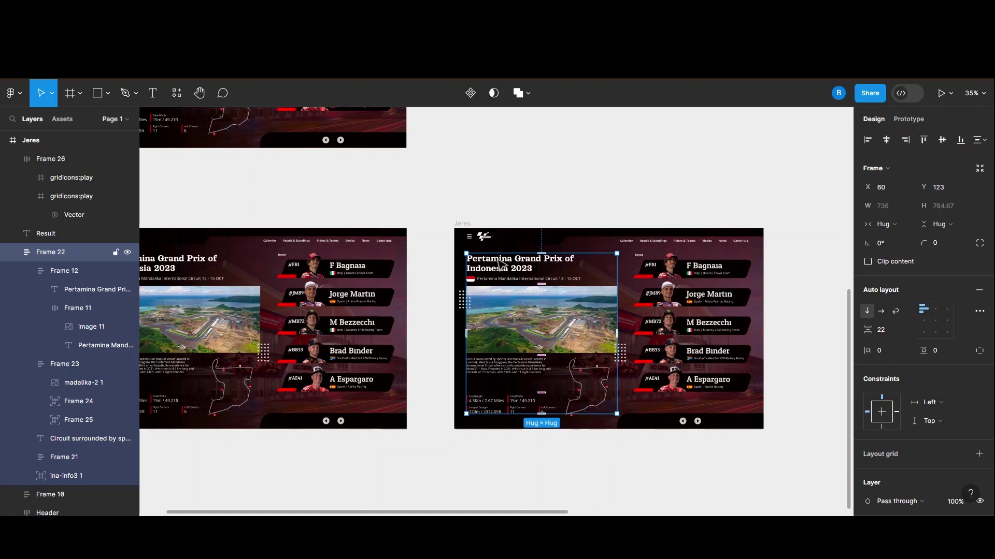
{"action": "left_click", "coordinate": [541, 466]}
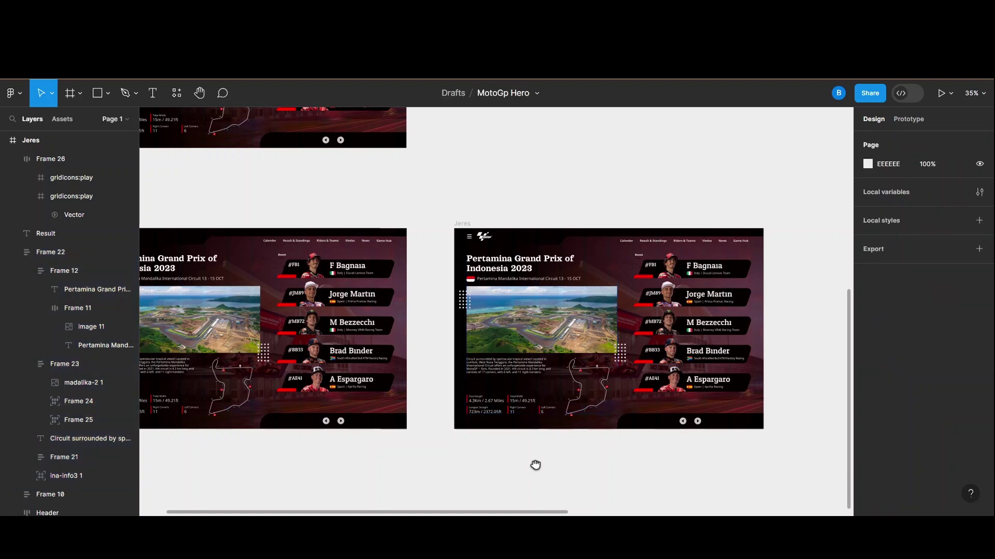
{"action": "left_click_drag", "start_coordinate": [535, 466], "coordinate": [624, 433]}
{"action": "scroll", "coordinate": [285, 423], "scroll_direction": "up", "scroll_amount": 2}
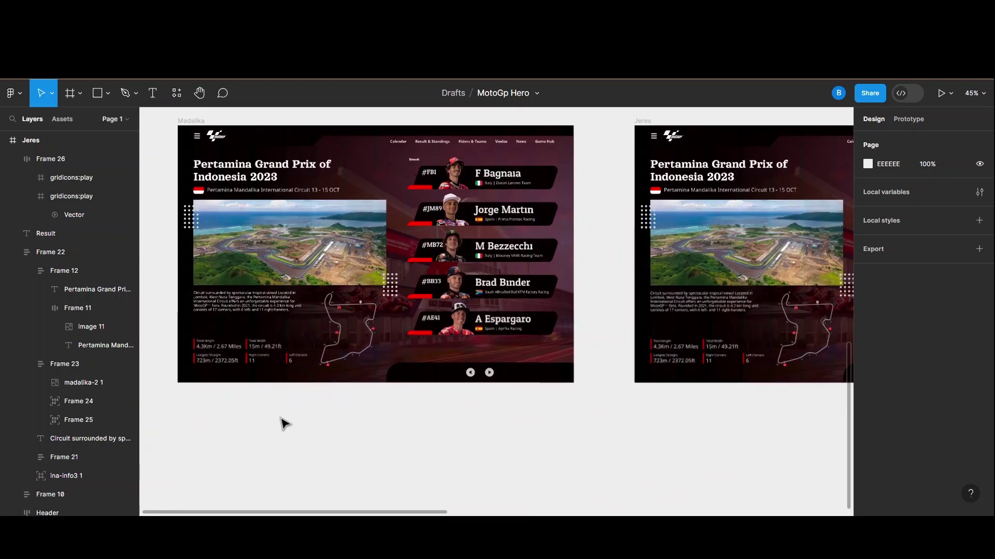
{"action": "scroll", "coordinate": [284, 422], "scroll_direction": "up", "scroll_amount": 2}
{"action": "scroll", "coordinate": [309, 417], "scroll_direction": "up", "scroll_amount": 2}
{"action": "scroll", "coordinate": [379, 420], "scroll_direction": "up", "scroll_amount": 2}
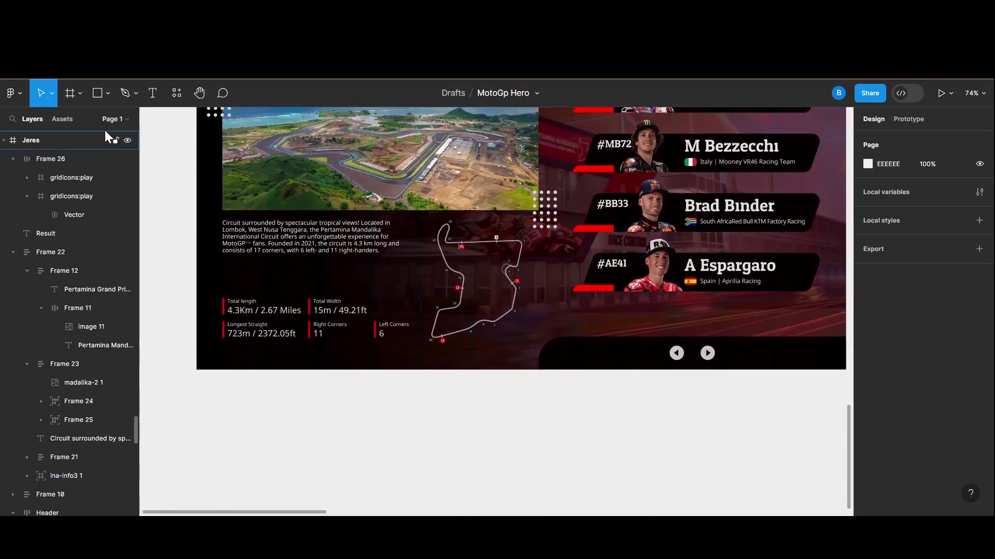
Draw a 10×10 square, duplicate it into three, and round them with corner radius 10
{"action": "left_click", "coordinate": [98, 94]}
{"action": "left_click_drag", "start_coordinate": [236, 403], "coordinate": [244, 411]}
{"action": "scroll", "coordinate": [237, 414], "scroll_direction": "up", "scroll_amount": 5}
{"action": "left_click", "coordinate": [881, 188]}
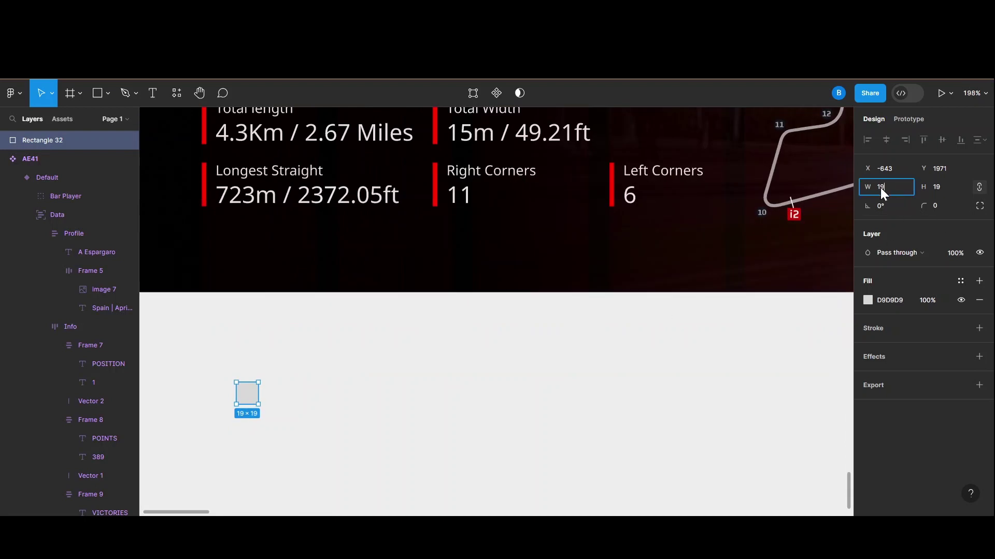
{"action": "type", "text": "10"}
{"action": "key", "text": "Return"}
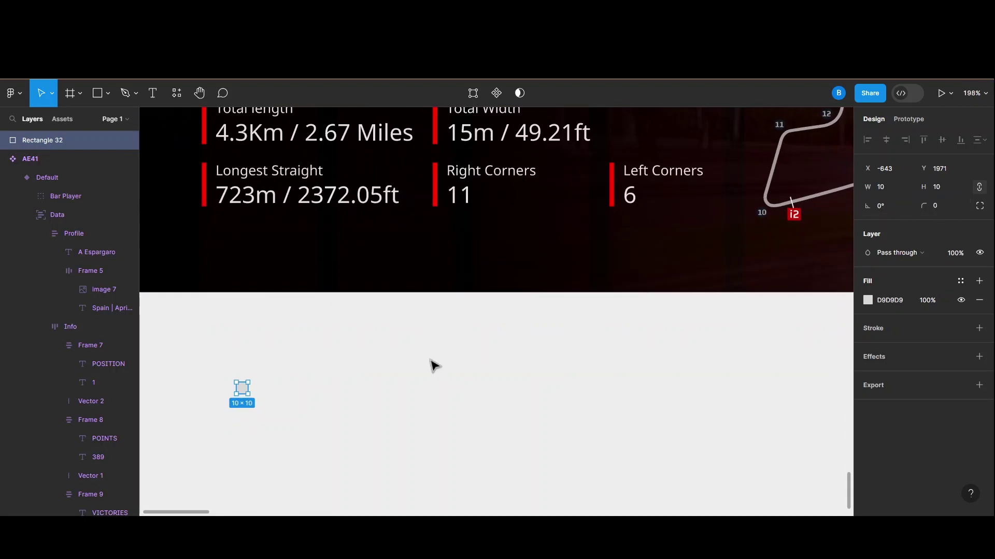
{"action": "mouse_move", "coordinate": [243, 391]}
{"action": "left_mouse_down"}
{"action": "mouse_move", "coordinate": [293, 398]}
{"action": "mouse_move", "coordinate": [191, 417]}
{"action": "left_mouse_up"}
{"action": "left_click", "coordinate": [918, 207]}
{"action": "key", "text": "Return"}
Wrap the three dots in an auto-layout frame and widen the first dot to a 40-wide pill
{"action": "key", "text": "shift+a"}
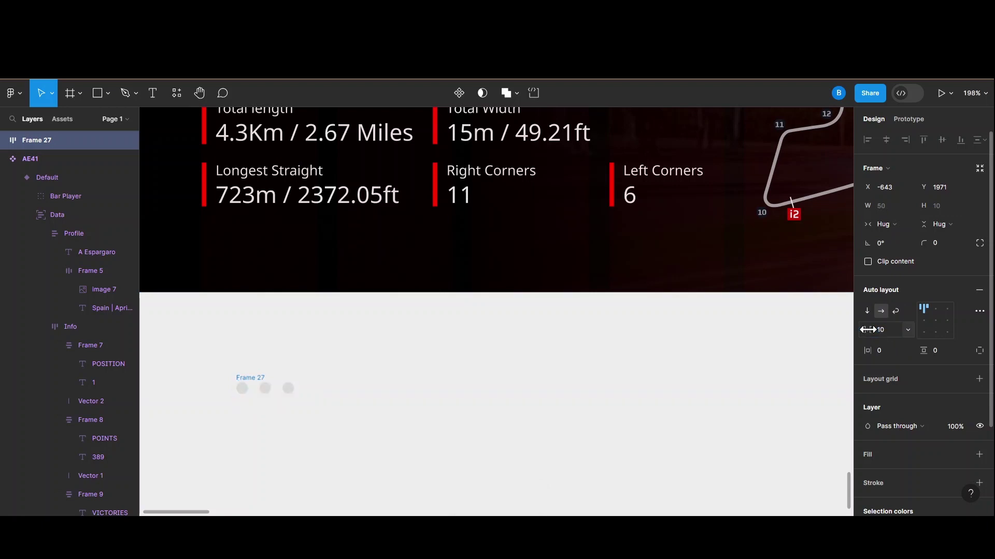
{"action": "left_click", "coordinate": [533, 411]}
{"action": "left_click", "coordinate": [242, 389]}
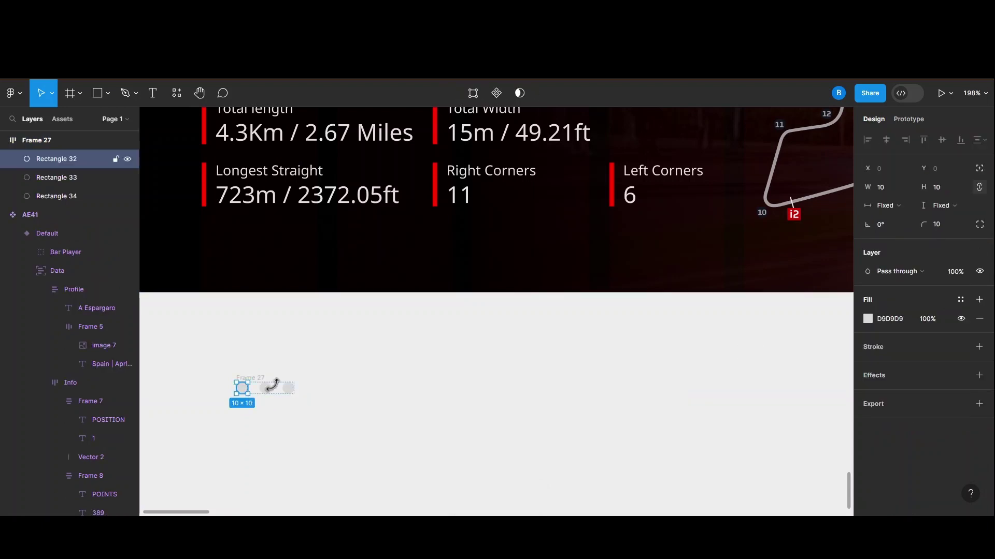
{"action": "left_click_drag", "start_coordinate": [869, 187], "coordinate": [903, 207]}
{"action": "left_click", "coordinate": [886, 187]}
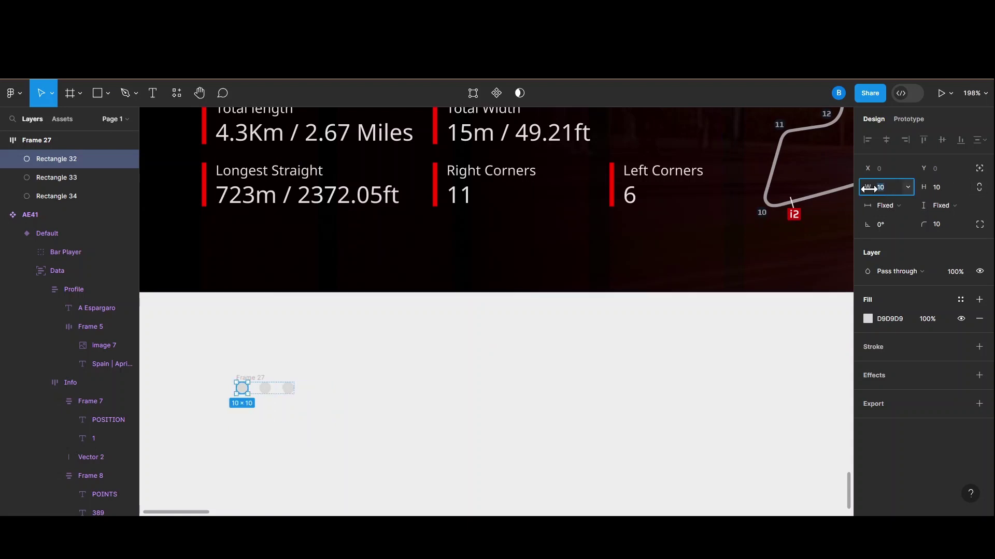
{"action": "type", "text": "40"}
{"action": "key", "text": "Return"}
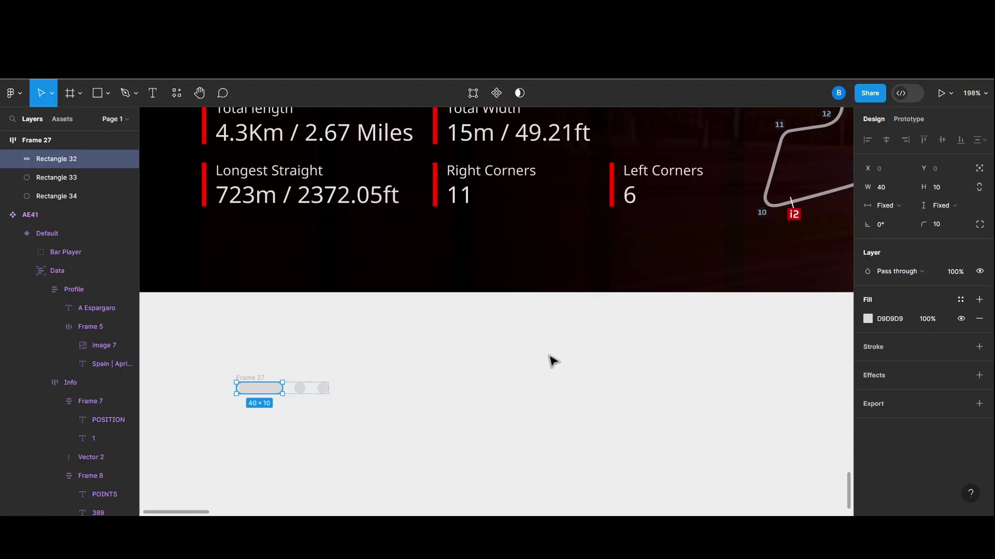
{"action": "left_click", "coordinate": [551, 359]}
Move the dot indicator into Madalika's bottom-left corner, aligned beneath the circuit stats
{"action": "scroll", "coordinate": [502, 399], "scroll_direction": "down", "scroll_amount": 2}
{"action": "scroll", "coordinate": [502, 402], "scroll_direction": "down", "scroll_amount": 2}
{"action": "scroll", "coordinate": [555, 435], "scroll_direction": "down", "scroll_amount": 2}
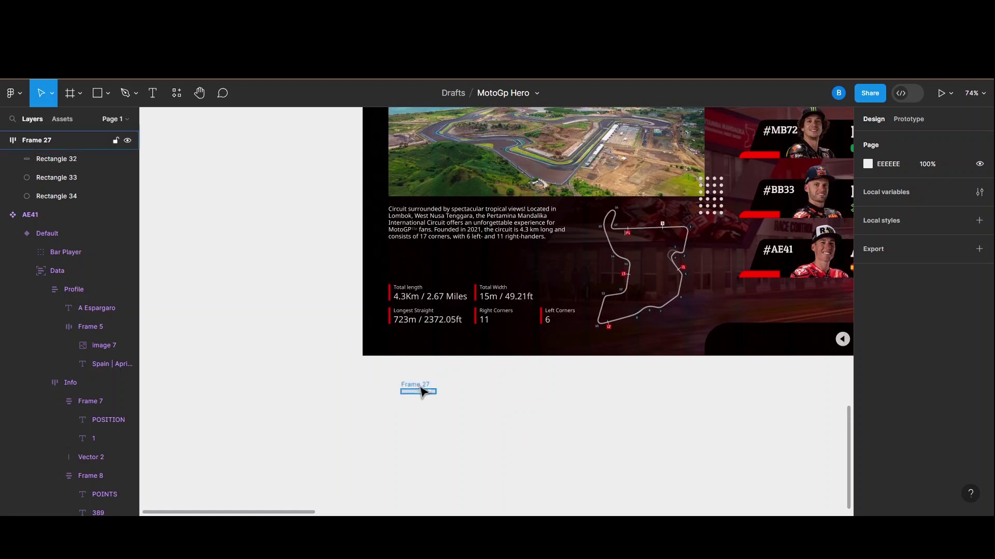
{"action": "left_click_drag", "start_coordinate": [417, 390], "coordinate": [402, 344]}
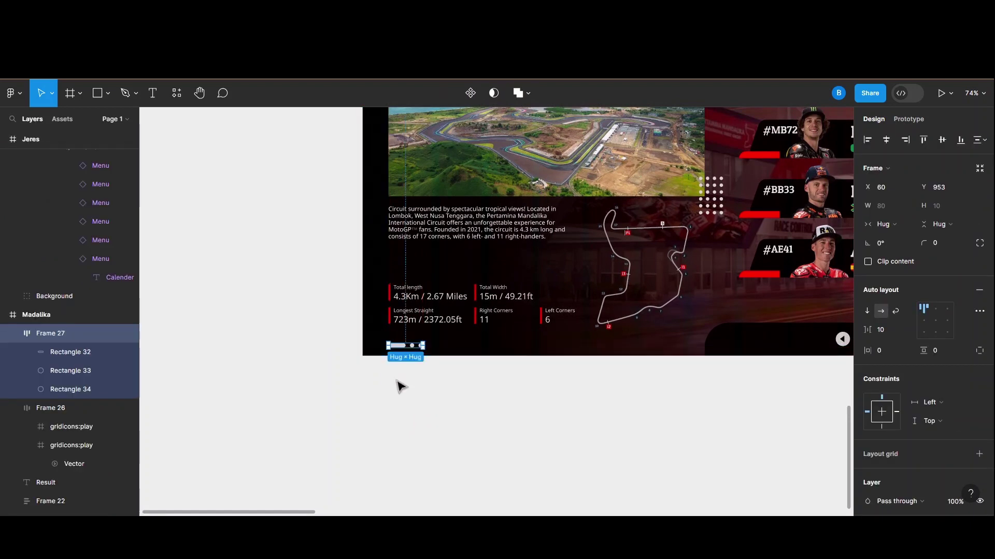
{"action": "scroll", "coordinate": [398, 363], "scroll_direction": "up", "scroll_amount": 5, "text": "ctrl"}
{"action": "left_click_drag", "start_coordinate": [407, 332], "coordinate": [407, 327]}
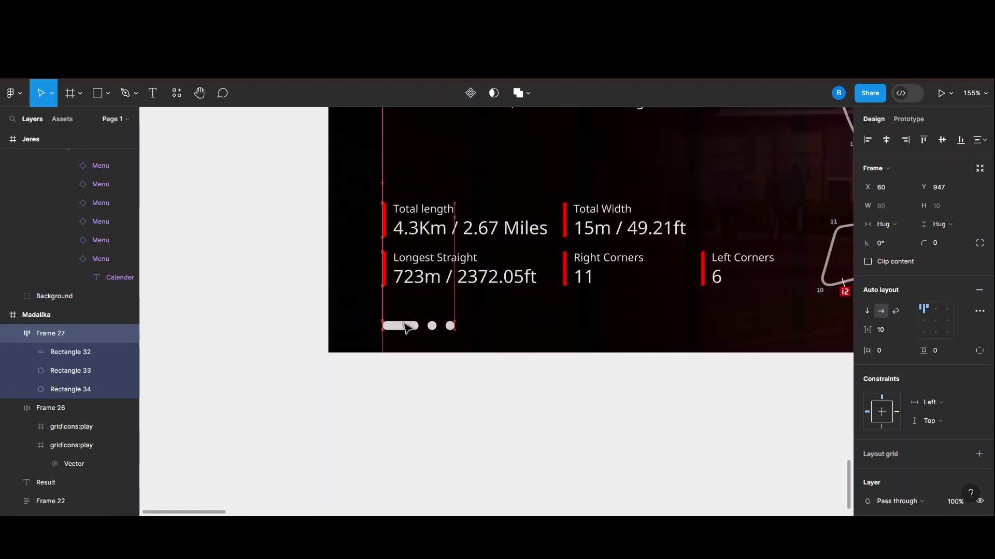
{"action": "left_click", "coordinate": [421, 384]}
{"action": "scroll", "coordinate": [419, 384], "scroll_direction": "down", "scroll_amount": 8, "text": "ctrl"}
{"action": "scroll", "coordinate": [420, 386], "scroll_direction": "down", "scroll_amount": 3, "text": "ctrl"}
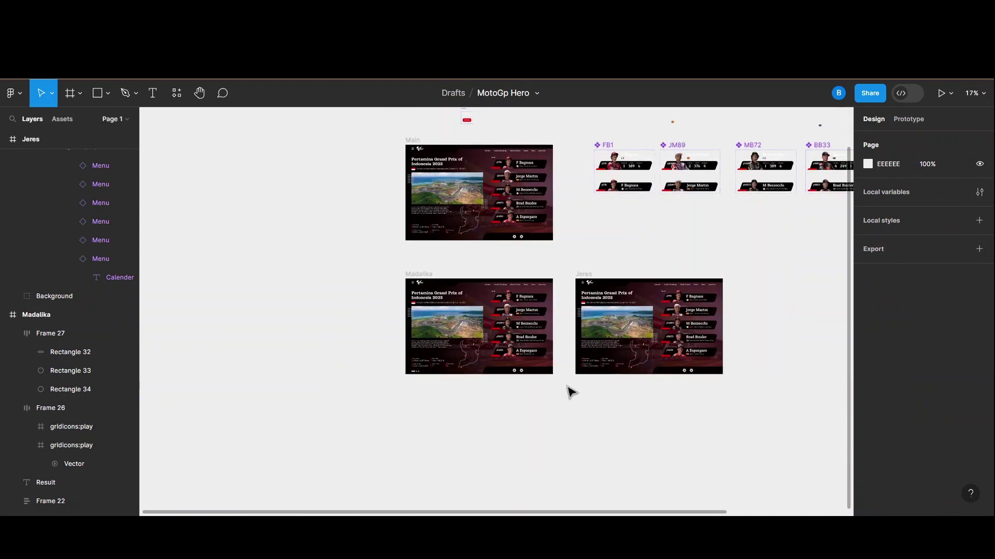
Delete the Jeres frame and Alt-drag a new Madalika copy into its spot
{"action": "left_click", "coordinate": [582, 274]}
{"action": "key", "text": "Delete"}
{"action": "left_click_drag", "start_coordinate": [431, 274], "coordinate": [604, 265]}
{"action": "left_click", "coordinate": [626, 395]}
{"action": "scroll", "coordinate": [616, 391], "scroll_direction": "up", "scroll_amount": 5, "text": "ctrl"}
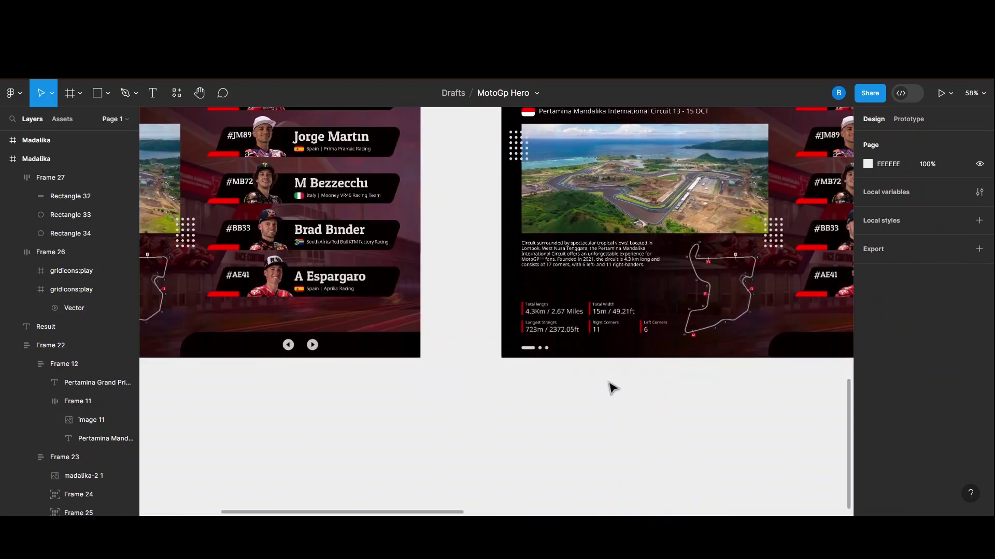
{"action": "scroll", "coordinate": [520, 348], "scroll_direction": "up", "scroll_amount": 3, "text": "ctrl"}
Set the copy's pill width to 10 so the indicator shows three equal dots
{"action": "double_click", "coordinate": [478, 327]}
{"action": "left_click", "coordinate": [880, 187]}
{"action": "type", "text": "10"}
{"action": "key", "text": "Return"}
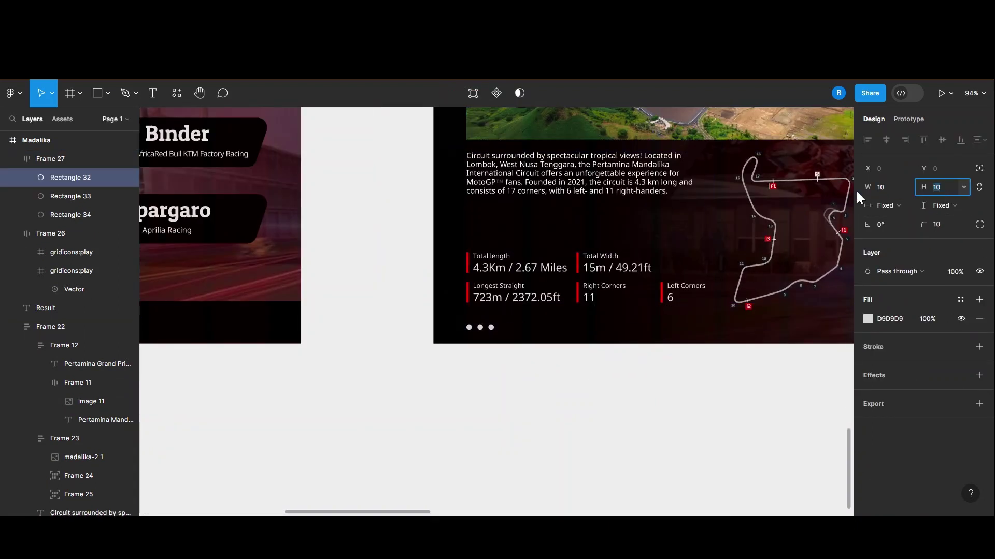
{"action": "left_click", "coordinate": [480, 328]}
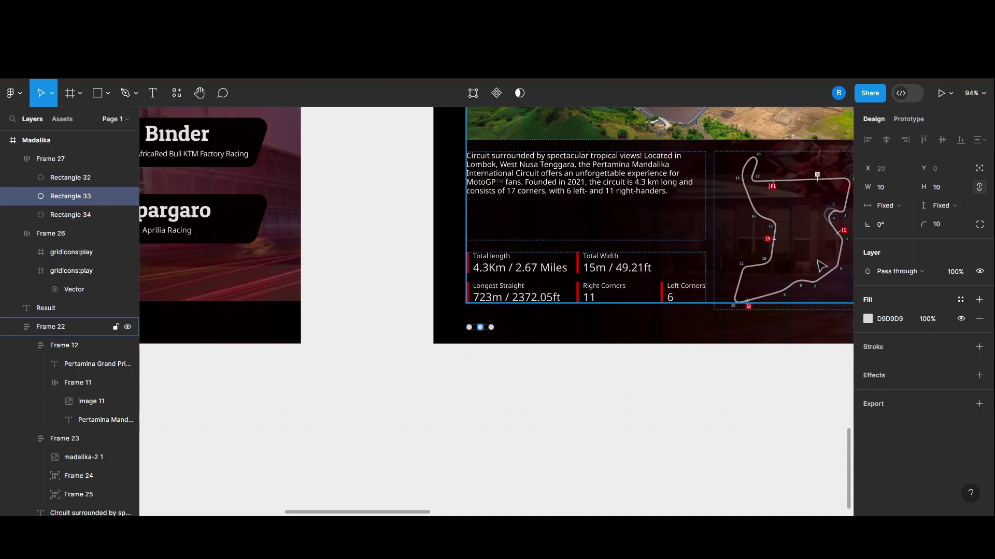
{"action": "left_click", "coordinate": [874, 184]}
{"action": "type", "text": "4010"}
{"action": "key", "text": "Return"}
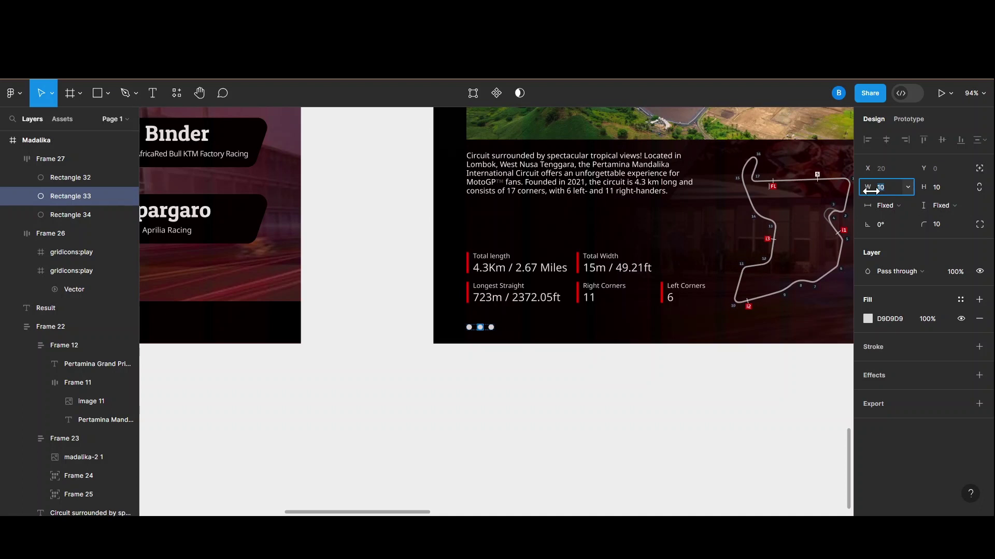
{"action": "left_click", "coordinate": [599, 406]}
{"action": "scroll", "coordinate": [593, 414], "scroll_direction": "down", "scroll_amount": 5, "text": "ctrl"}
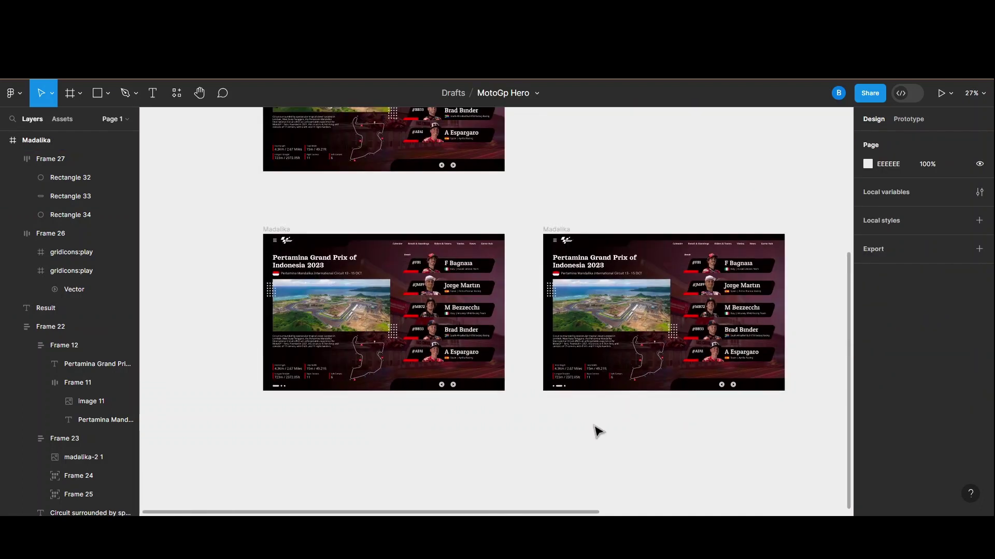
Link the left frame's next arrow on click to the right copy with Smart animate, ease in and out
{"action": "left_click", "coordinate": [276, 229]}
{"action": "left_click", "coordinate": [908, 118]}
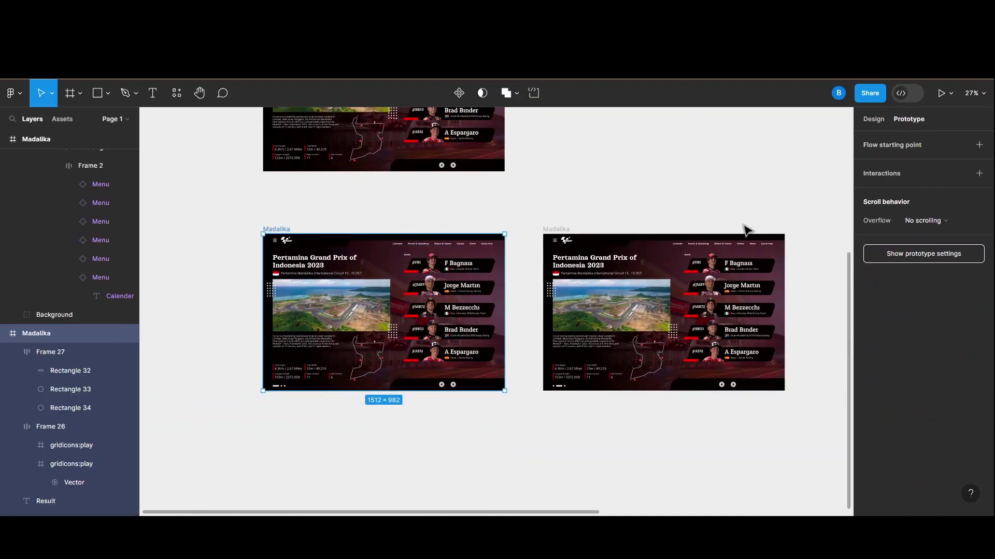
{"action": "left_click", "coordinate": [453, 384], "text": "ctrl"}
{"action": "scroll", "coordinate": [456, 393], "scroll_direction": "up", "scroll_amount": 2, "text": "ctrl"}
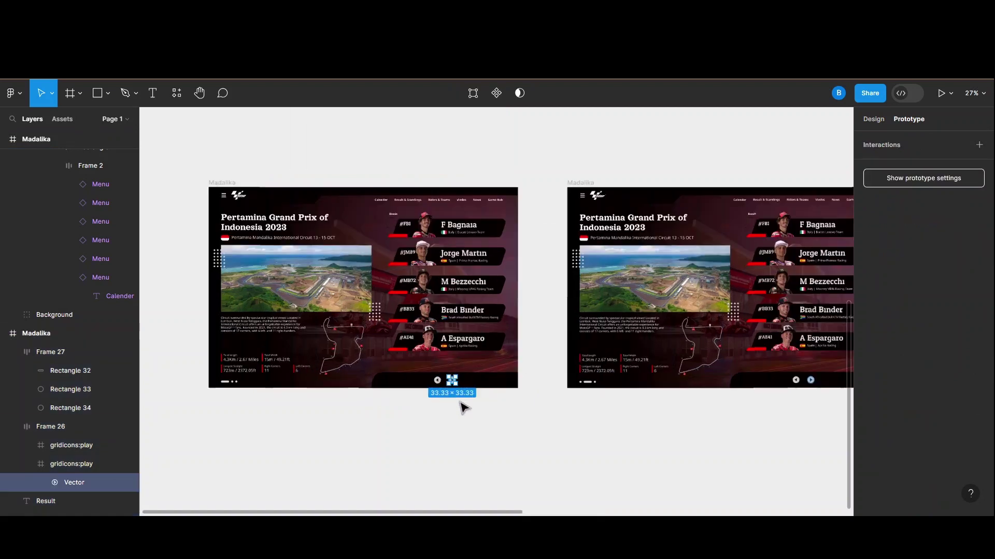
{"action": "scroll", "coordinate": [456, 393], "scroll_direction": "up", "scroll_amount": 3, "text": "ctrl"}
{"action": "left_click_drag", "start_coordinate": [455, 374], "coordinate": [601, 358]}
{"action": "left_click", "coordinate": [577, 373]}
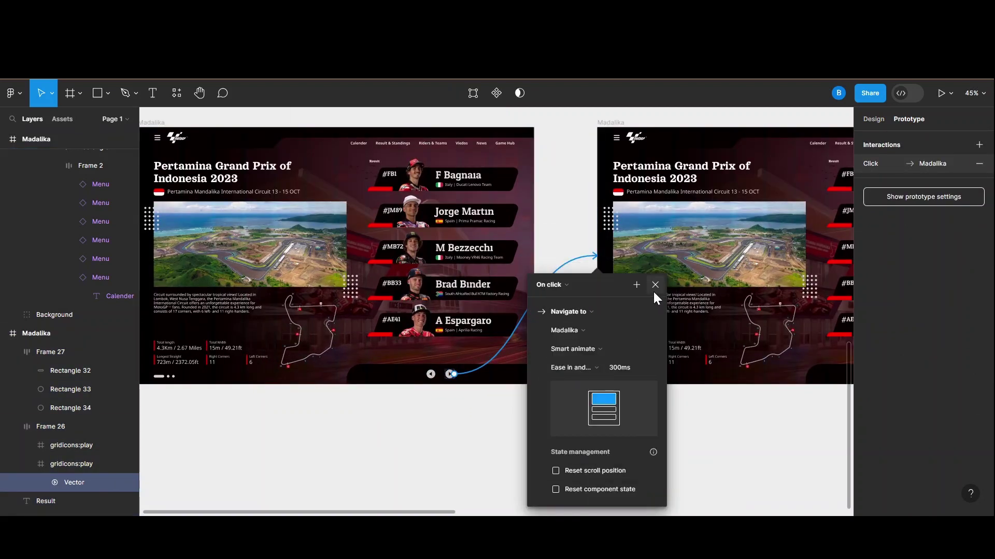
{"action": "left_click", "coordinate": [654, 287]}
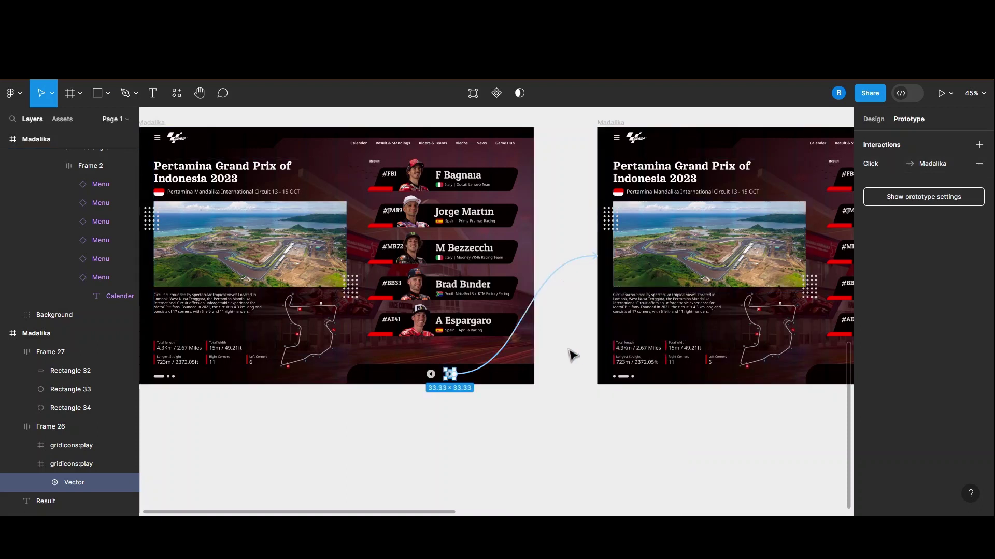
{"action": "scroll", "coordinate": [571, 355], "scroll_direction": "down", "scroll_amount": 3, "text": "ctrl"}
{"action": "left_click", "coordinate": [287, 218]}
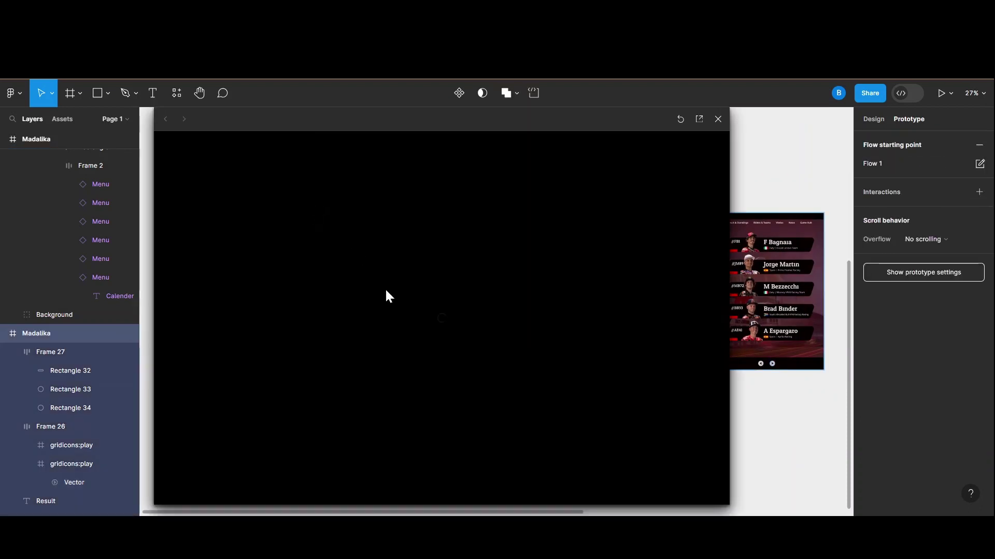
Scroll around the Madalika prototype preview, close it, and present Flow 1 full screen
{"action": "scroll", "coordinate": [479, 415], "scroll_direction": "down", "scroll_amount": 2}
{"action": "scroll", "coordinate": [426, 359], "scroll_direction": "down", "scroll_amount": 3}
{"action": "scroll", "coordinate": [426, 359], "scroll_direction": "right", "scroll_amount": 5}
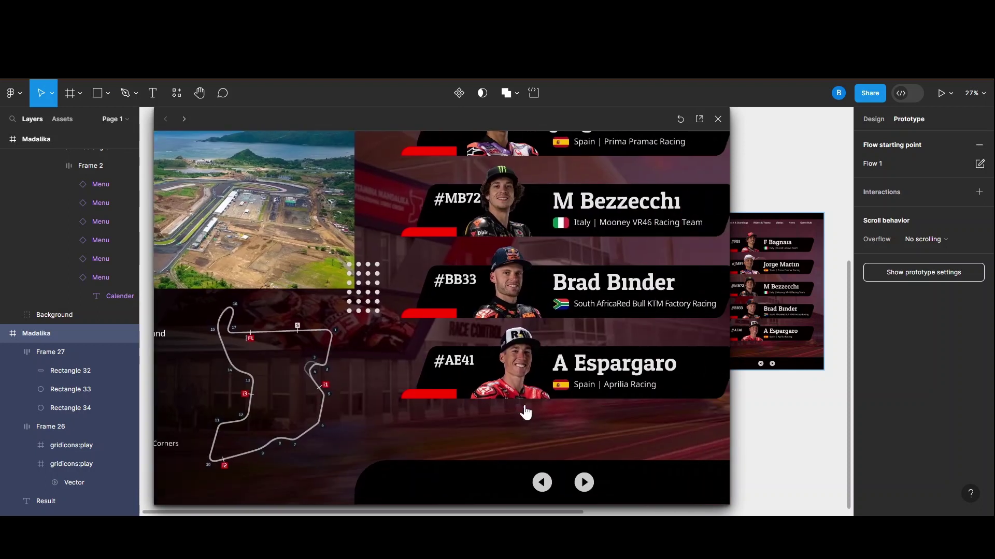
{"action": "scroll", "coordinate": [526, 413], "scroll_direction": "right", "scroll_amount": 1}
{"action": "scroll", "coordinate": [543, 485], "scroll_direction": "left", "scroll_amount": 1}
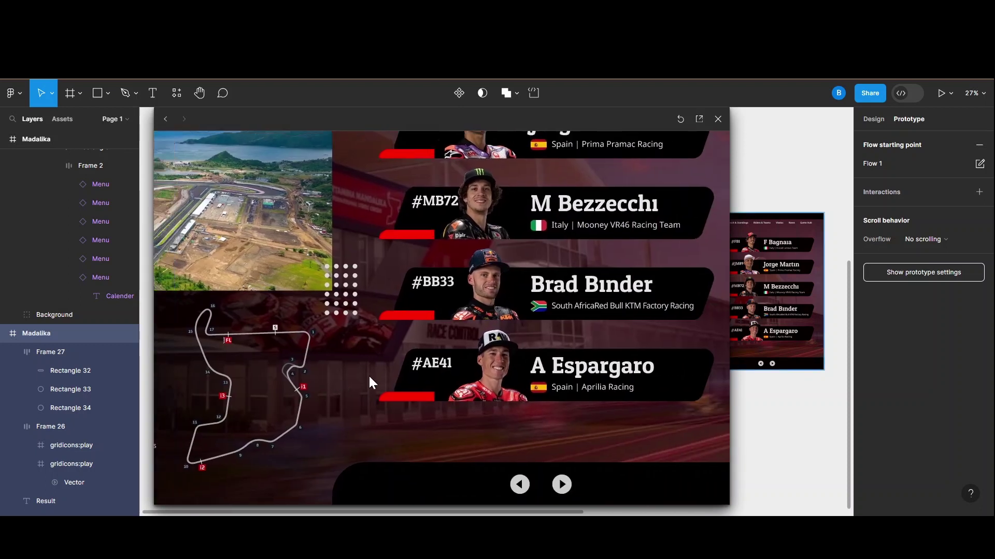
{"action": "scroll", "coordinate": [630, 303], "scroll_direction": "left", "scroll_amount": 5}
{"action": "scroll", "coordinate": [594, 407], "scroll_direction": "right", "scroll_amount": 1}
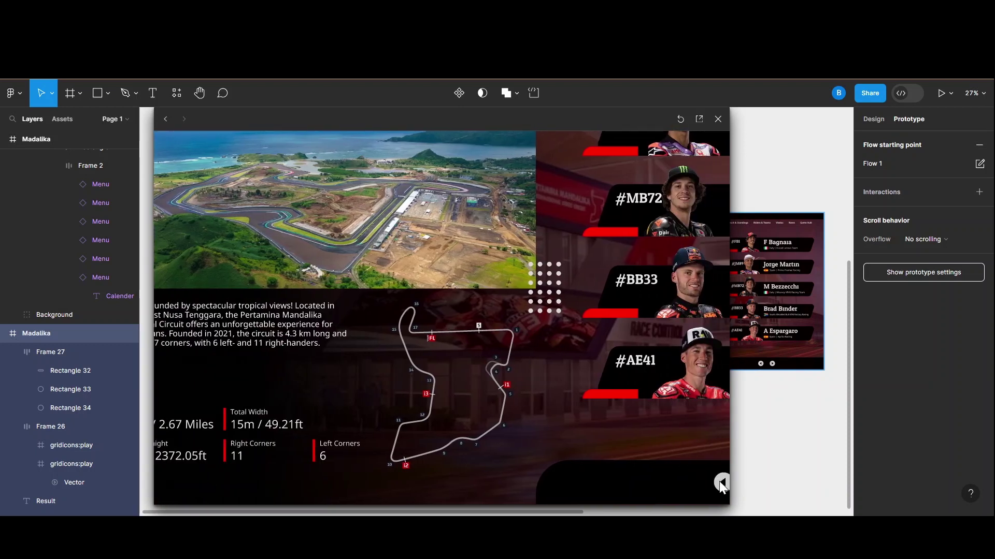
{"action": "left_click", "coordinate": [717, 119]}
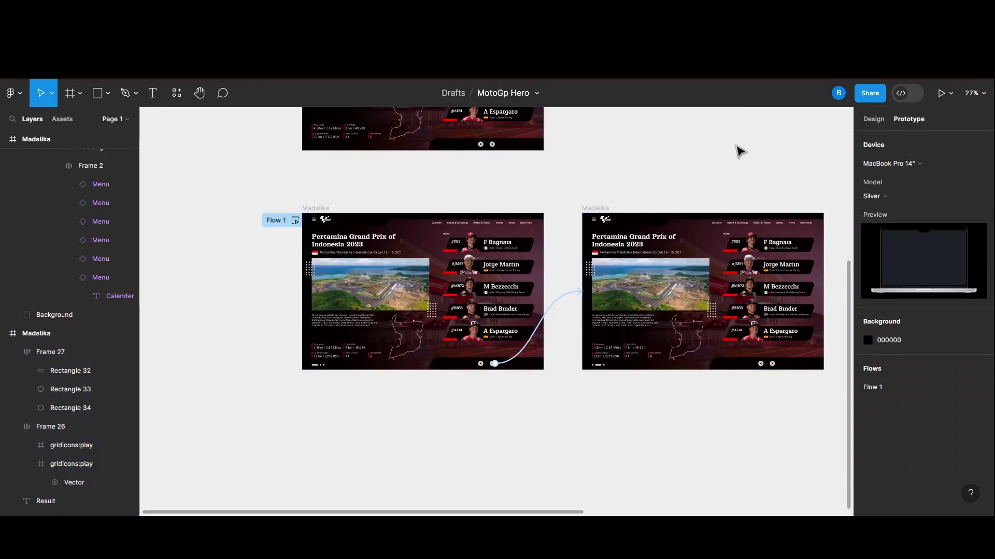
{"action": "left_click", "coordinate": [941, 93]}
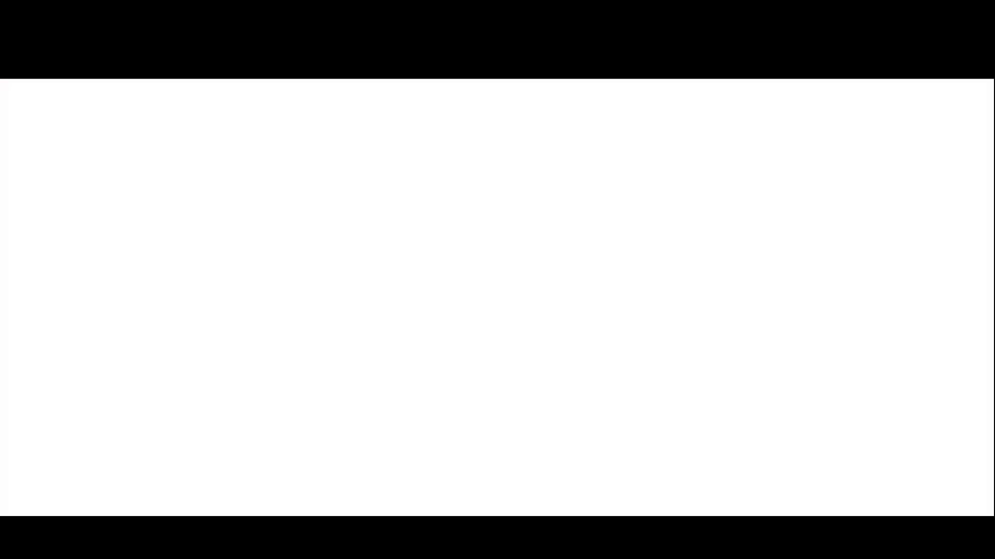
Exit the presentation and rename the right-hand Madalika copy to 'Jeres'
{"action": "key", "text": "Escape"}
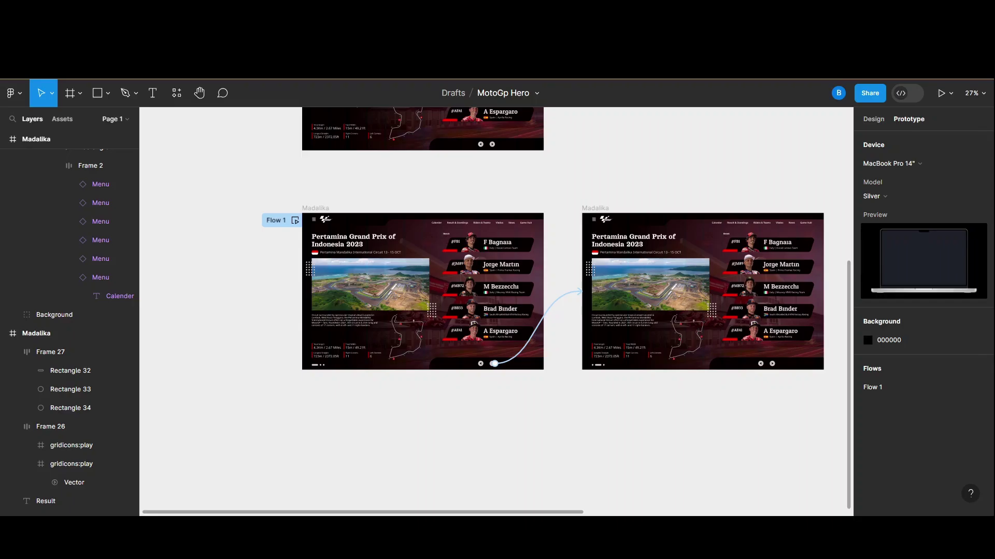
{"action": "left_click_drag", "start_coordinate": [599, 431], "coordinate": [433, 428]}
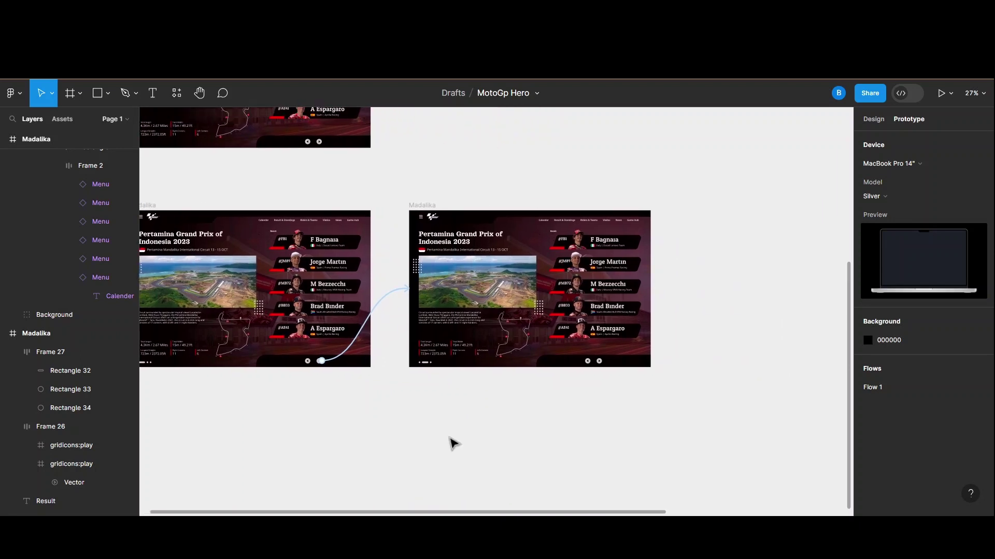
{"action": "left_click", "coordinate": [434, 208]}
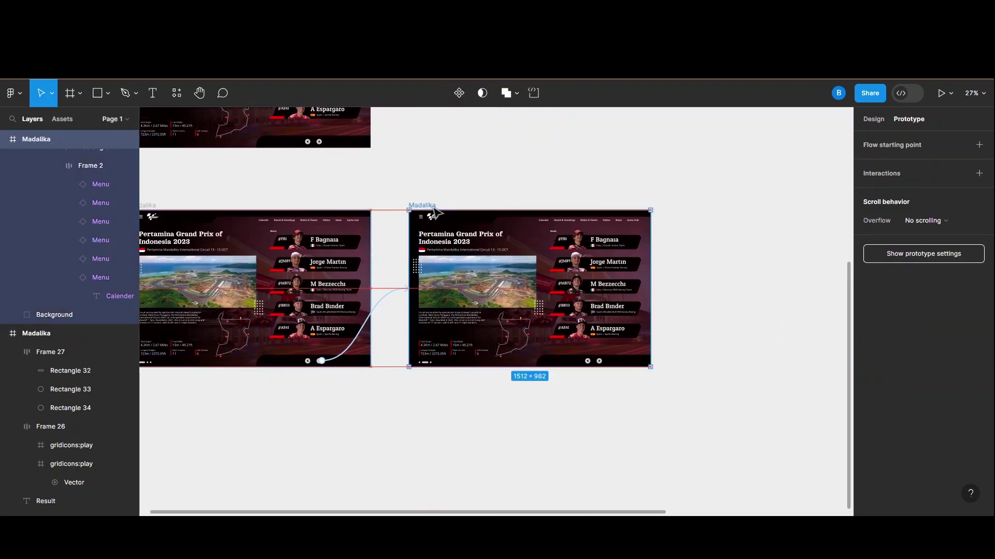
{"action": "left_click", "coordinate": [669, 423]}
{"action": "double_click", "coordinate": [432, 205]}
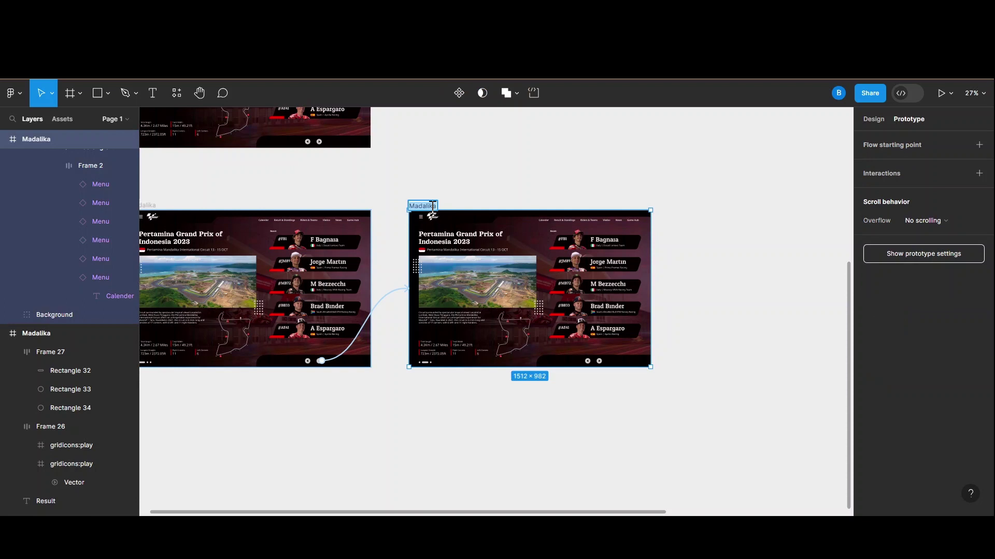
{"action": "type", "text": "Jeres"}
{"action": "left_click", "coordinate": [565, 193]}
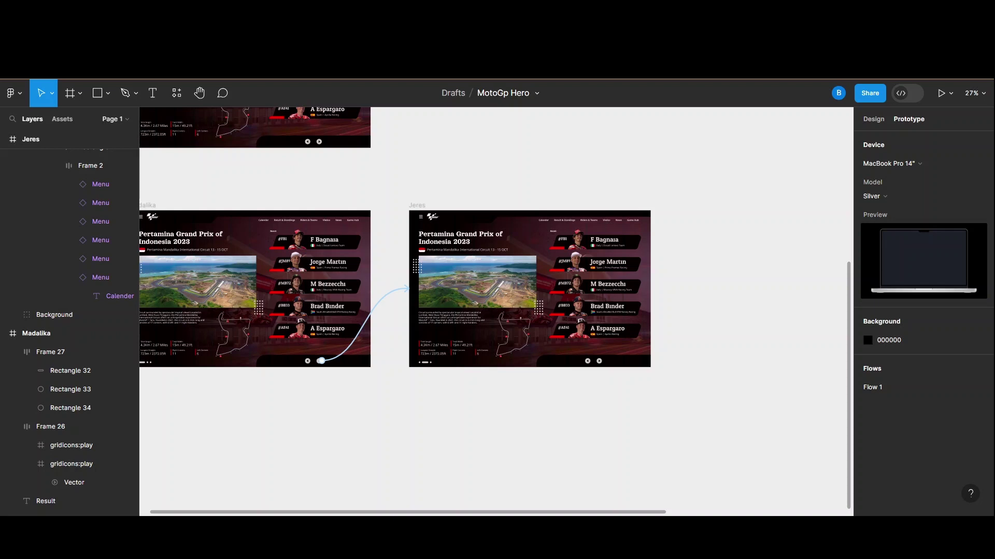
{"action": "double_click", "coordinate": [440, 242]}
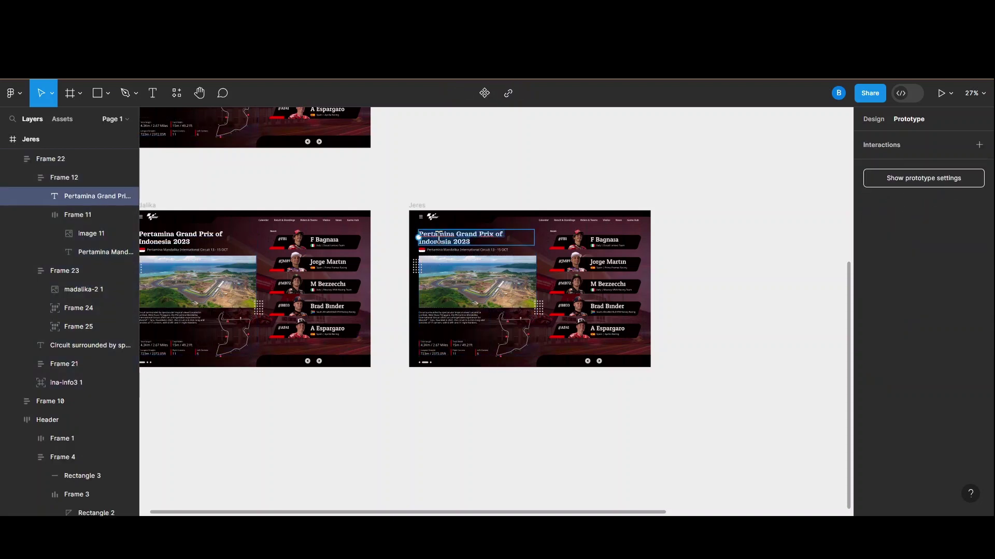
Paste the Spanish Grand Prix title over the Jeres headline
{"action": "type", "text": "Gran Premio MotoGP™ Guru by Gryfyn de España 2023"}
{"action": "left_click", "coordinate": [580, 420]}
{"action": "left_click_drag", "start_coordinate": [321, 361], "coordinate": [523, 357]}
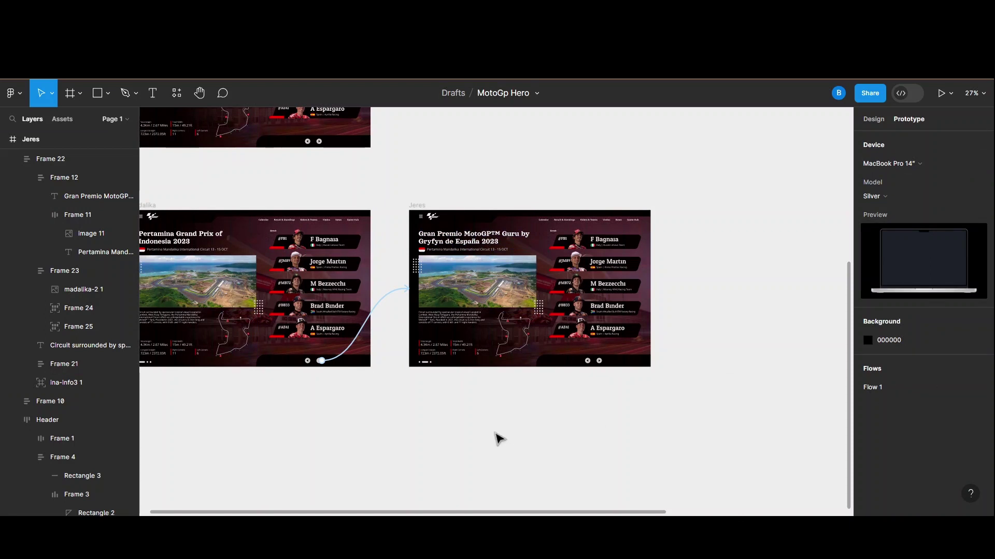
{"action": "scroll", "coordinate": [447, 251], "scroll_direction": "up", "scroll_amount": 5}
Set the Jeres subtitle to one line: 'Circuito de Jerez - Ángel Nieto | 28 - 30 APR'
{"action": "double_click", "coordinate": [440, 245]}
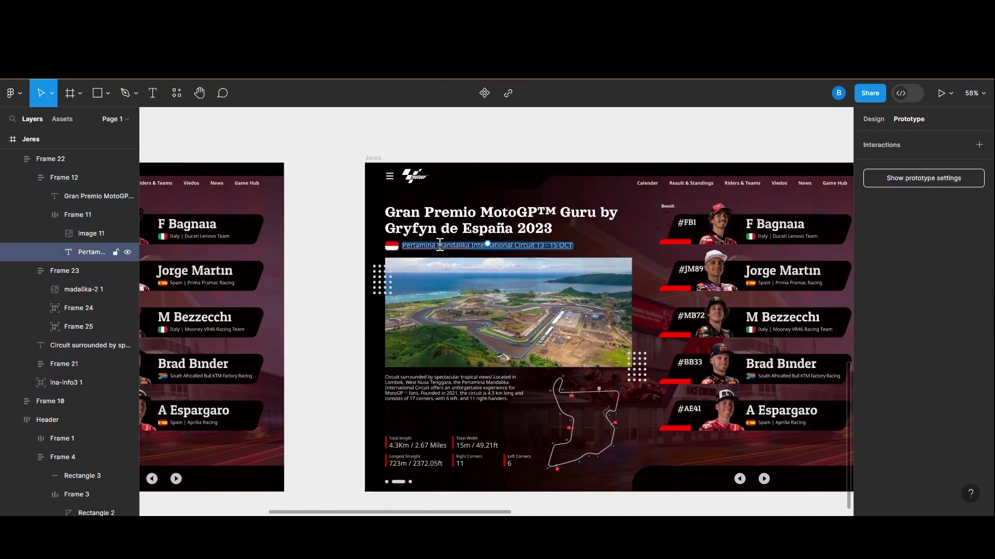
{"action": "type", "text": "Circuito de Jerez - Ángel Nieto 28 - 30 APR"}
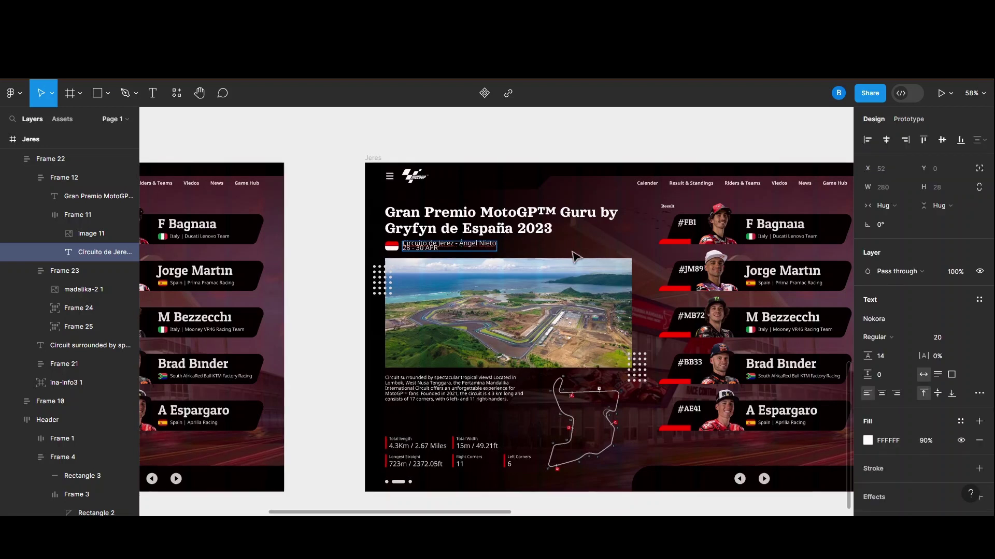
{"action": "key", "text": "ctrl+z"}
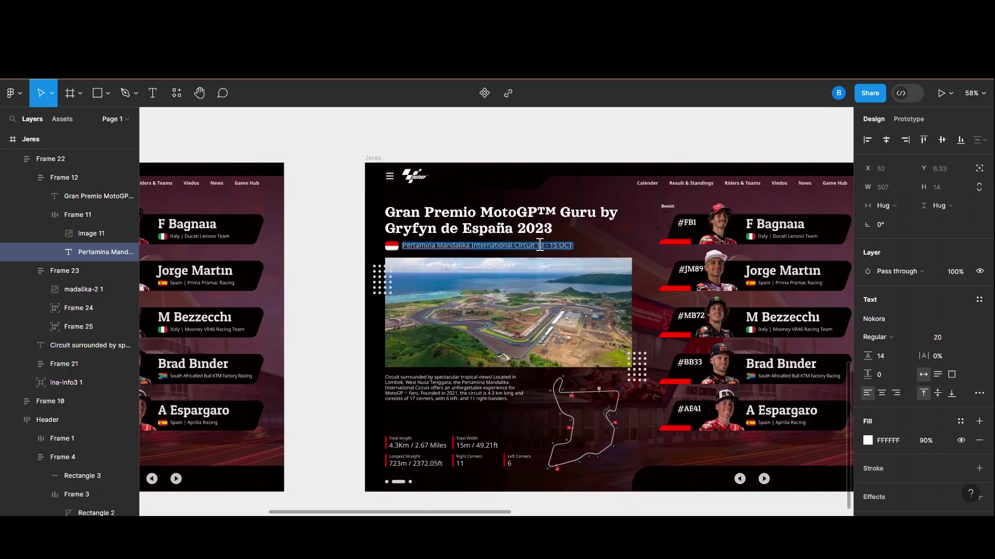
{"action": "type", "text": "Circuito de Jerez - Ángel Nieto 28 - 30 APR"}
{"action": "scroll", "coordinate": [513, 248], "scroll_direction": "up", "scroll_amount": 3}
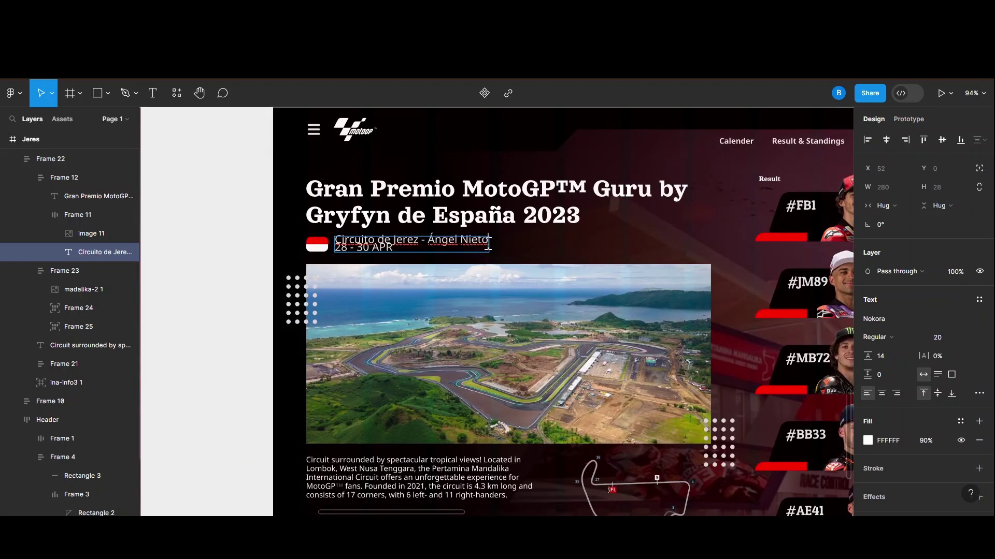
{"action": "key", "text": "Delete"}
{"action": "type", "text": "| 28 - 30 APR"}
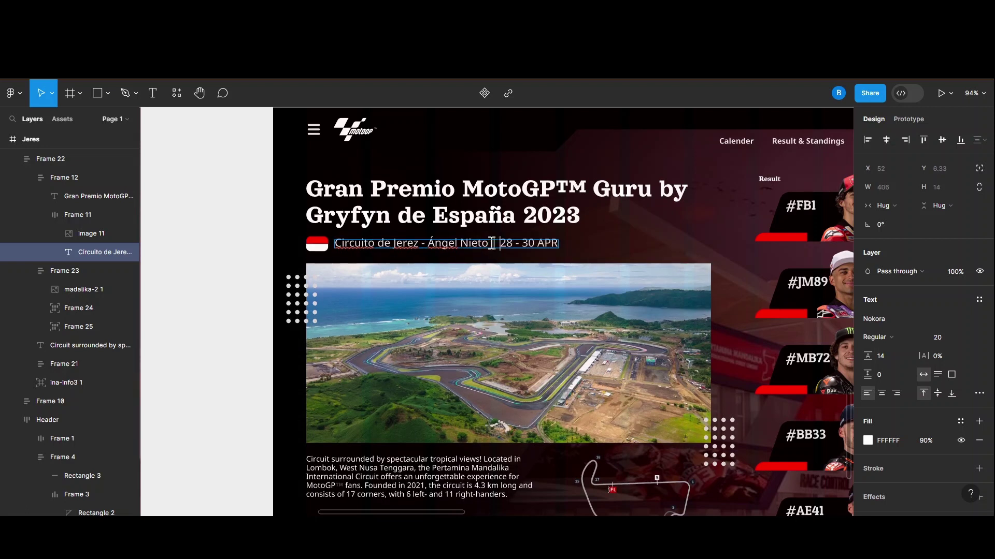
{"action": "key", "text": "Escape"}
{"action": "scroll", "coordinate": [493, 249], "scroll_direction": "down", "scroll_amount": 2}
{"action": "scroll", "coordinate": [493, 249], "scroll_direction": "down", "scroll_amount": 5}
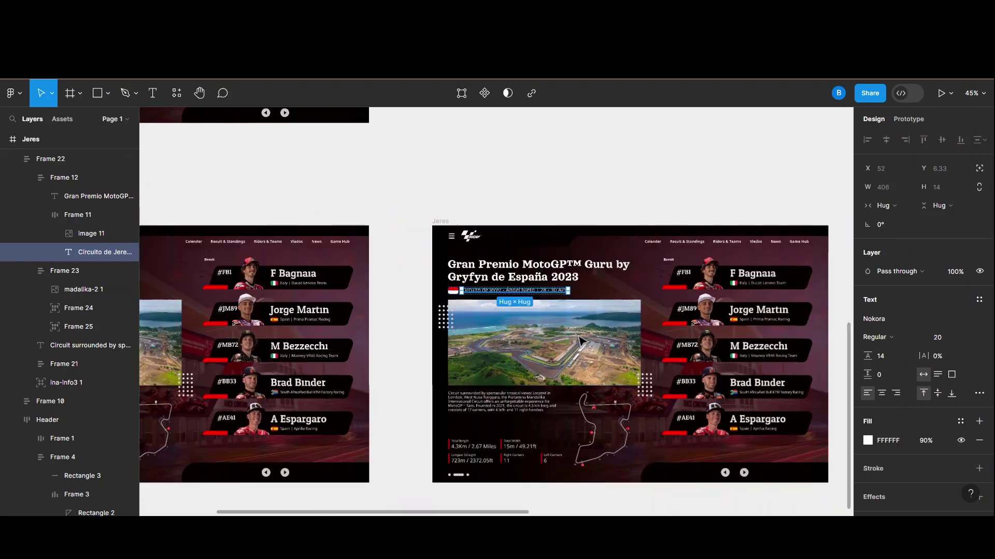
{"action": "left_click", "coordinate": [548, 182]}
{"action": "scroll", "coordinate": [652, 201], "scroll_direction": "down", "scroll_amount": 5}
{"action": "scroll", "coordinate": [597, 333], "scroll_direction": "up", "scroll_amount": 3}
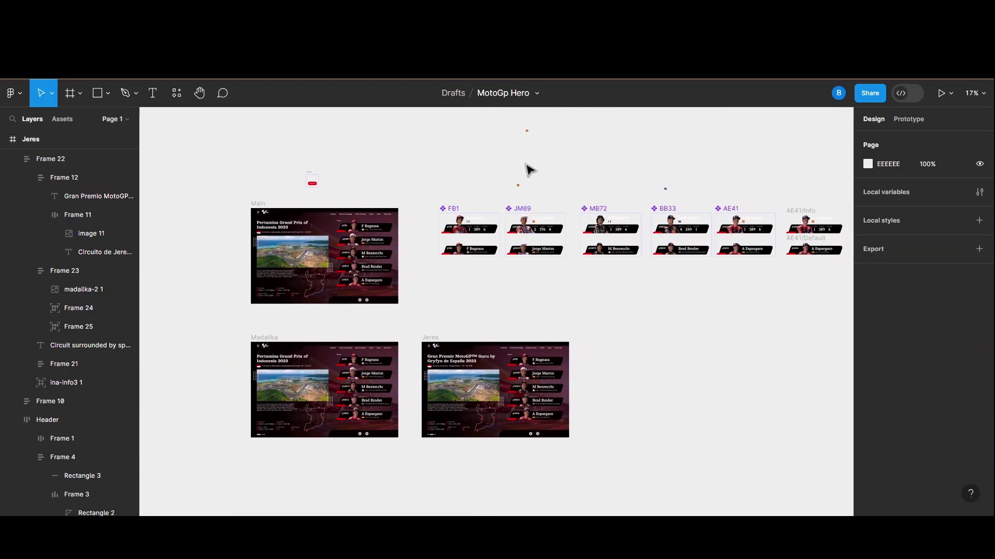
Duplicate a Spanish flag and resize the copy to 40 wide
{"action": "scroll", "coordinate": [519, 182], "scroll_direction": "up", "scroll_amount": 3, "text": "ctrl"}
{"action": "left_click", "coordinate": [498, 306]}
{"action": "key", "text": "ctrl+v"}
{"action": "key", "text": "Escape"}
{"action": "scroll", "coordinate": [440, 461], "scroll_direction": "up", "scroll_amount": 3, "text": "ctrl"}
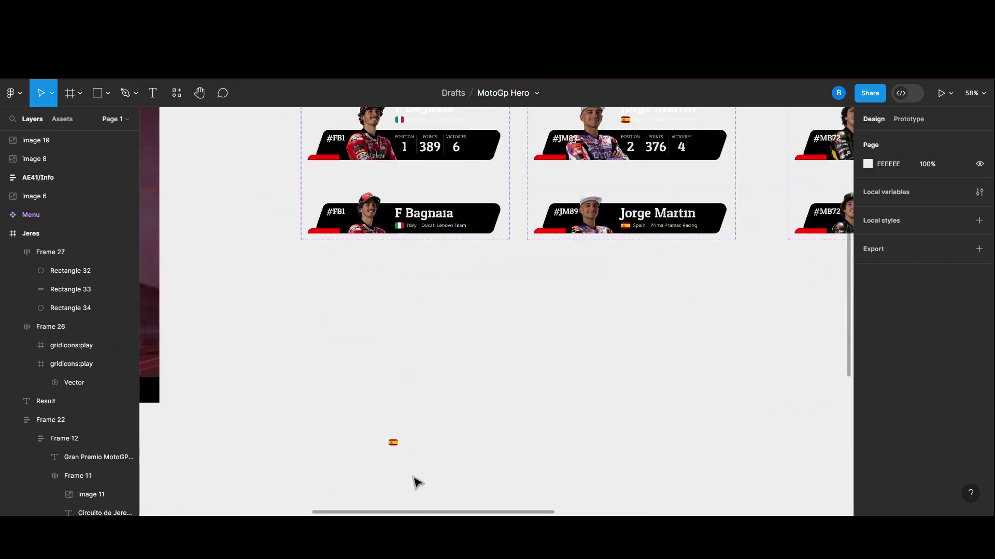
{"action": "scroll", "coordinate": [445, 394], "scroll_direction": "down", "scroll_amount": 5}
{"action": "left_click", "coordinate": [485, 245]}
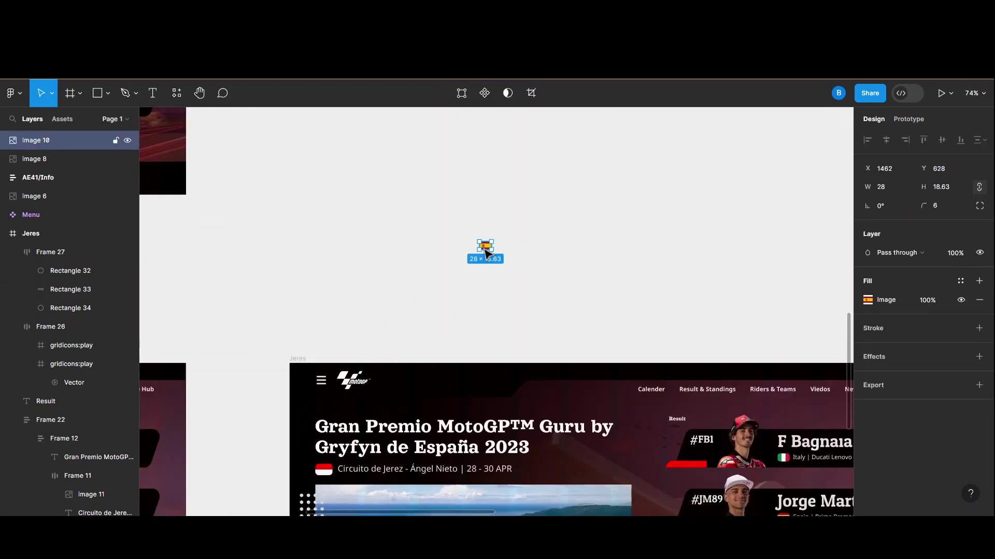
{"action": "left_click", "coordinate": [324, 470]}
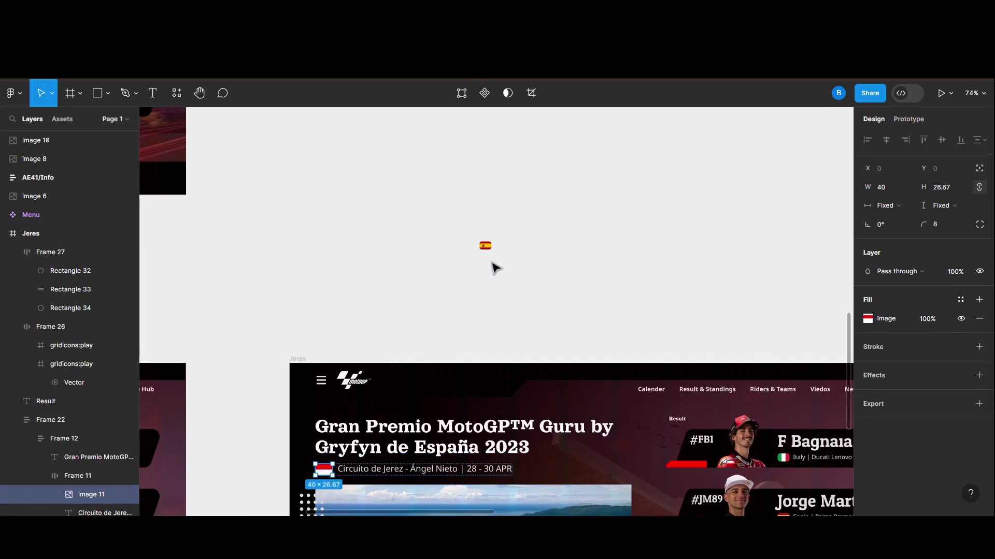
{"action": "left_click", "coordinate": [485, 245]}
{"action": "left_click", "coordinate": [871, 189]}
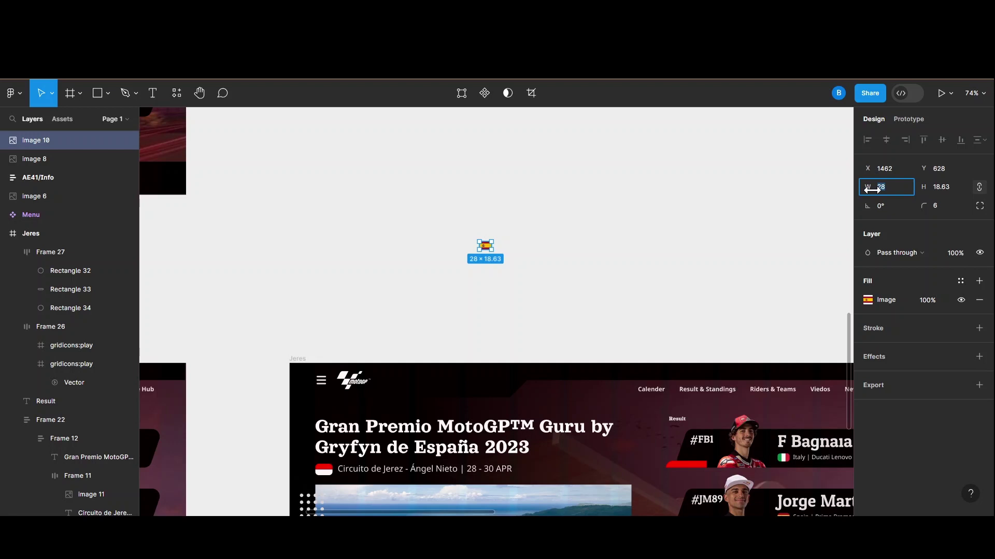
{"action": "key", "text": "Return"}
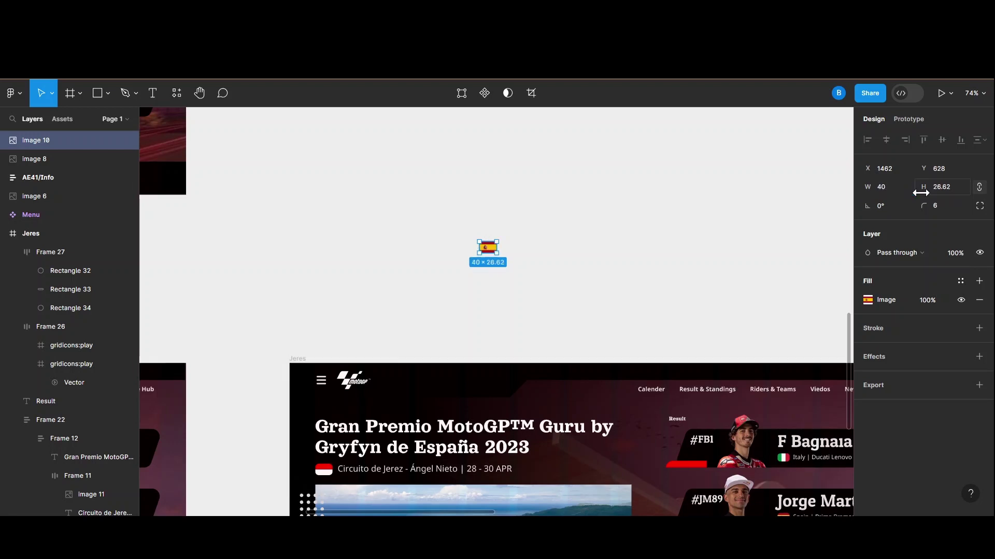
Move the resized Spanish flag into the Jeres subtitle row
{"action": "left_click", "coordinate": [601, 290]}
{"action": "scroll", "coordinate": [535, 248], "scroll_direction": "down", "scroll_amount": 1}
{"action": "left_click", "coordinate": [516, 220]}
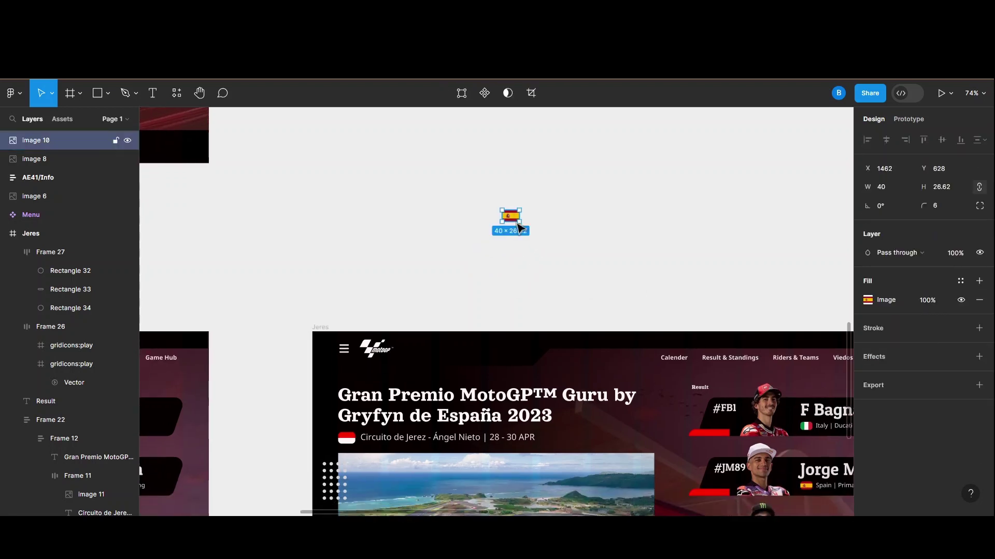
{"action": "key", "text": "Delete"}
{"action": "left_click", "coordinate": [104, 494]}
{"action": "left_click", "coordinate": [76, 459]}
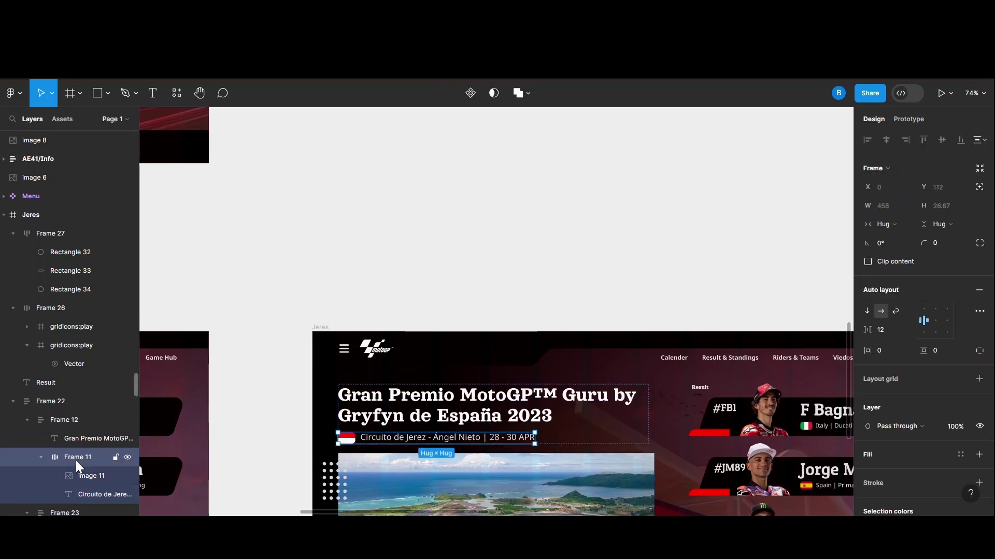
{"action": "key", "text": "ctrl+z"}
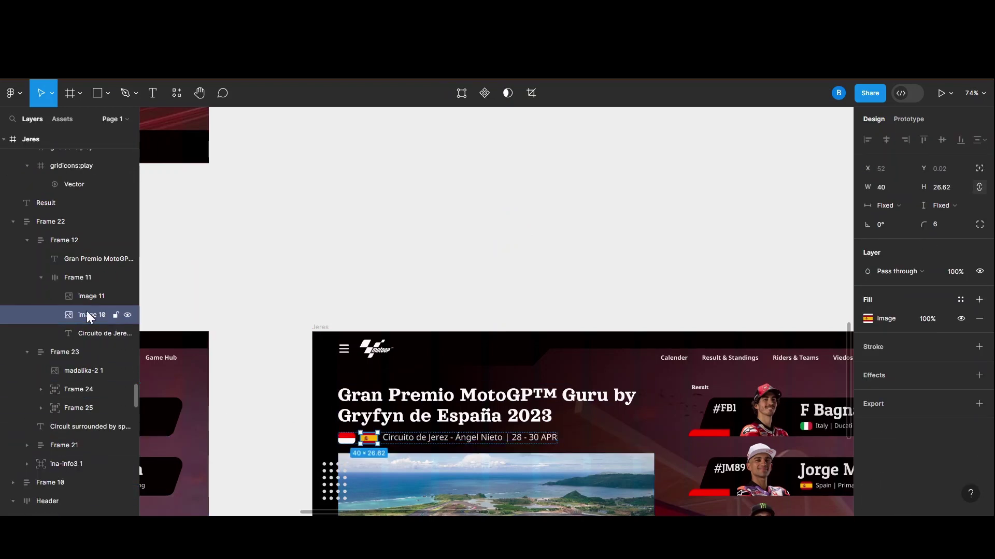
Delete the Indonesian flag from the Jeres hero
{"action": "left_click", "coordinate": [86, 303]}
{"action": "key", "text": "Delete"}
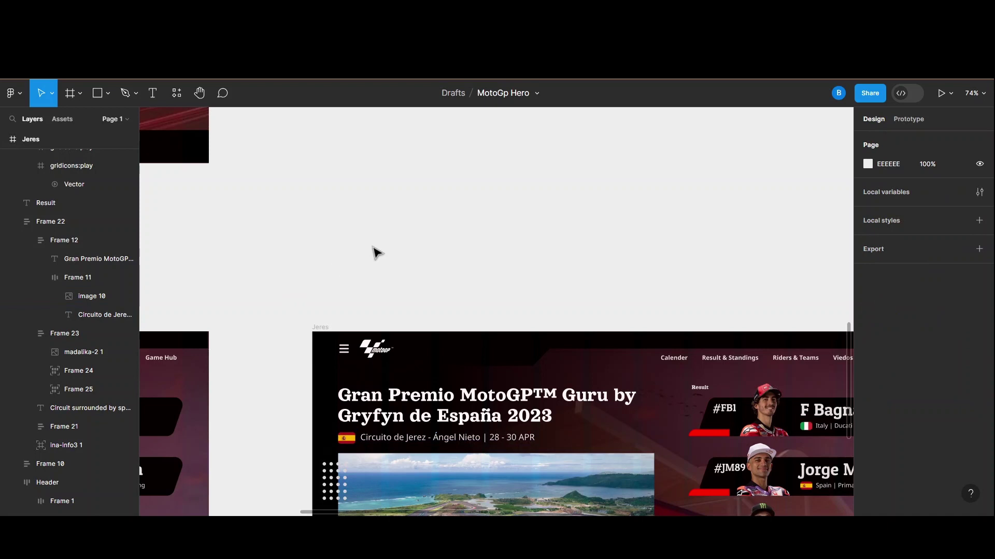
{"action": "scroll", "coordinate": [376, 253], "scroll_direction": "down", "scroll_amount": 5}
{"action": "left_click_drag", "start_coordinate": [508, 264], "coordinate": [498, 164]}
Swap the madalika-2 1 image fill for a Jerez grid and grandstand photo
{"action": "left_click", "coordinate": [456, 305], "text": "ctrl"}
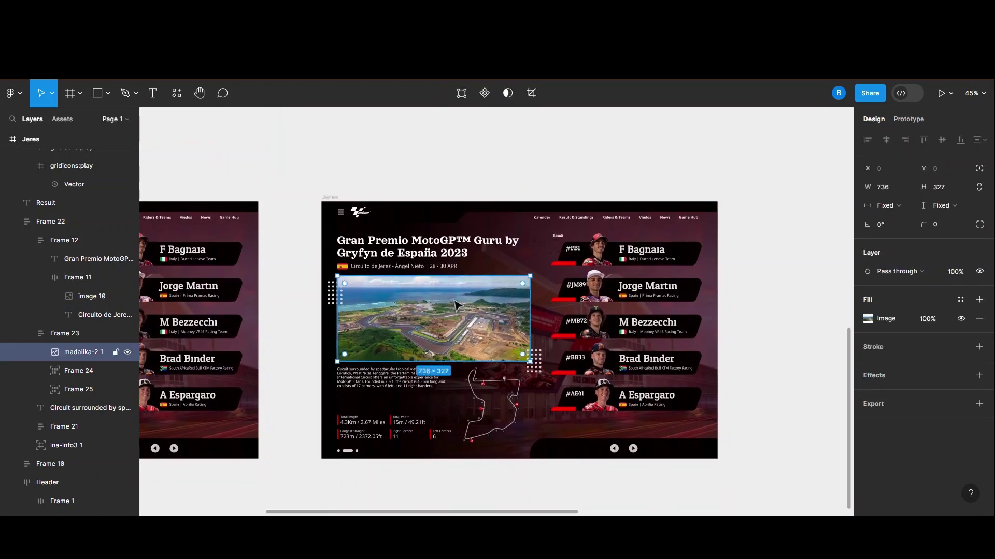
{"action": "left_click", "coordinate": [868, 318]}
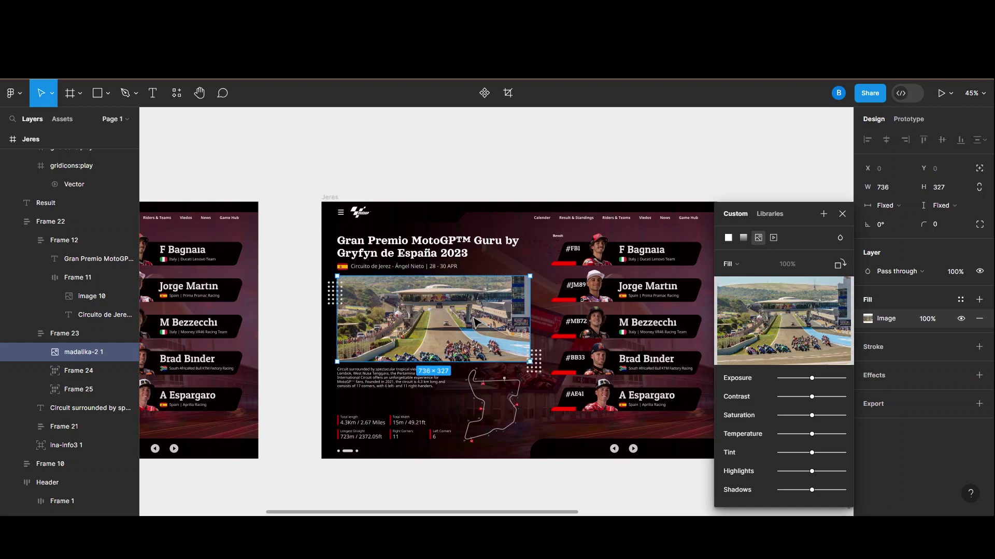
{"action": "left_click", "coordinate": [563, 198]}
{"action": "scroll", "coordinate": [555, 352], "scroll_direction": "down", "scroll_amount": 2}
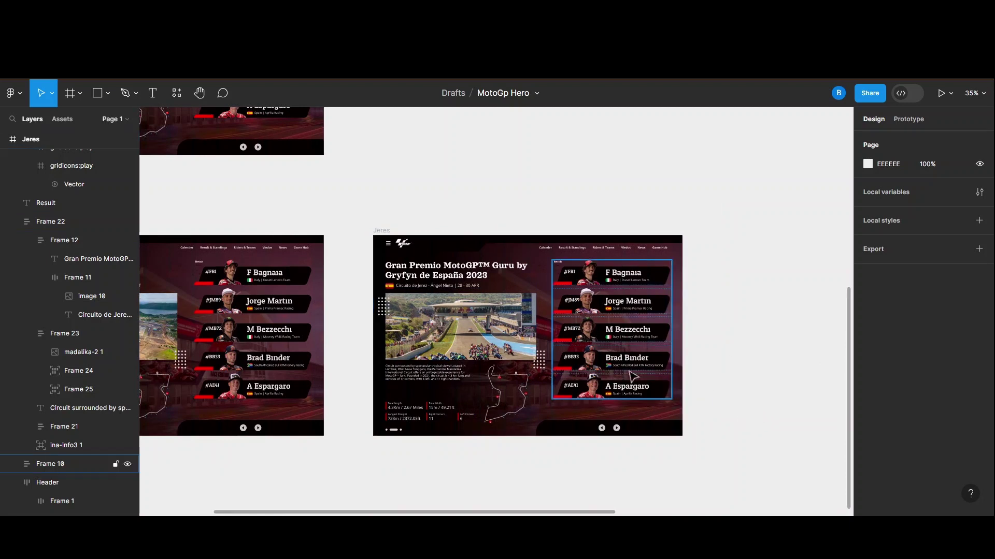
{"action": "left_click", "coordinate": [496, 349], "text": "ctrl"}
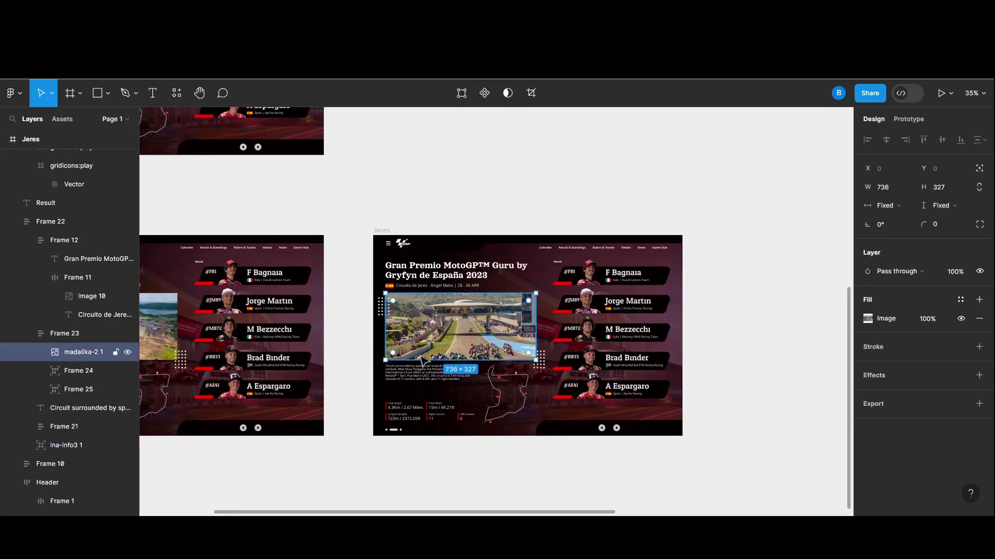
{"action": "scroll", "coordinate": [424, 355], "scroll_direction": "up", "scroll_amount": 1}
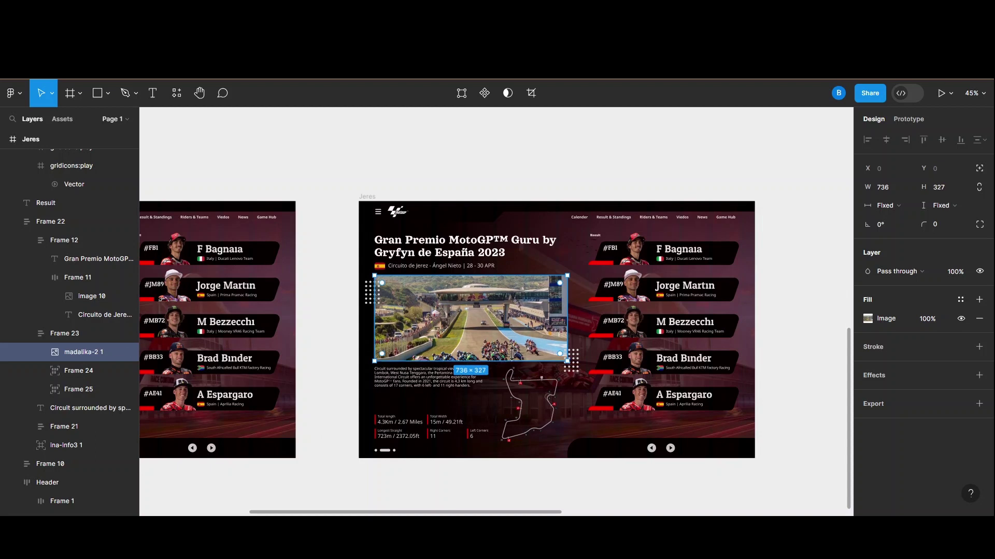
{"action": "double_click", "coordinate": [493, 324]}
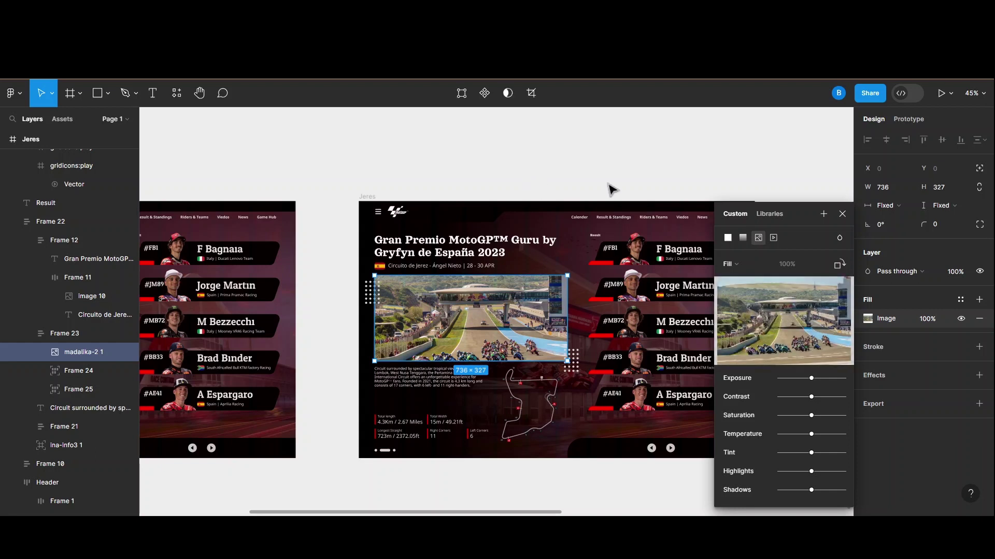
{"action": "left_click", "coordinate": [842, 213]}
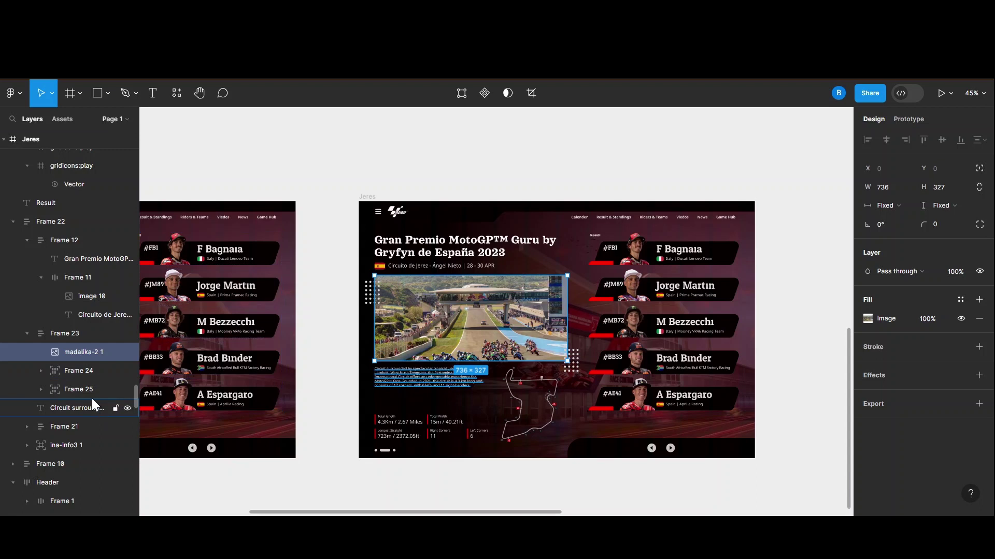
Replace the madlika-1 1 background fill with a reddish aerial circuit photo
{"action": "left_click", "coordinate": [367, 197]}
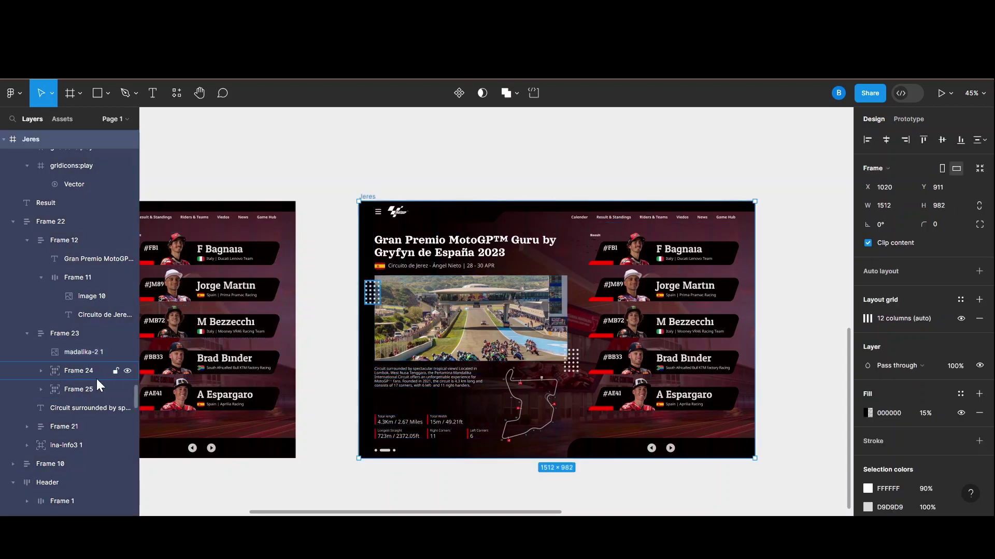
{"action": "scroll", "coordinate": [80, 353], "scroll_direction": "down", "scroll_amount": 5}
{"action": "left_click", "coordinate": [55, 284]}
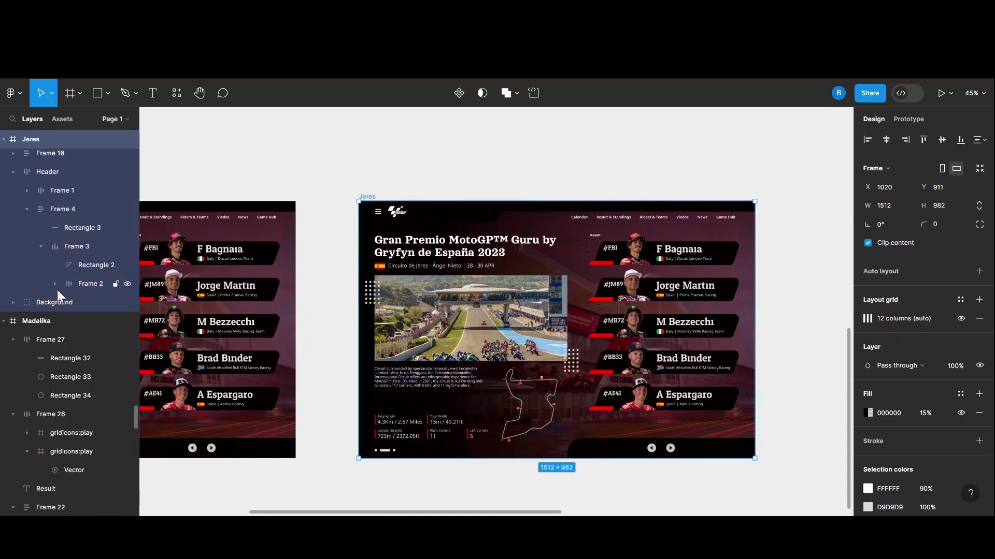
{"action": "left_click", "coordinate": [13, 302]}
{"action": "left_click", "coordinate": [61, 340]}
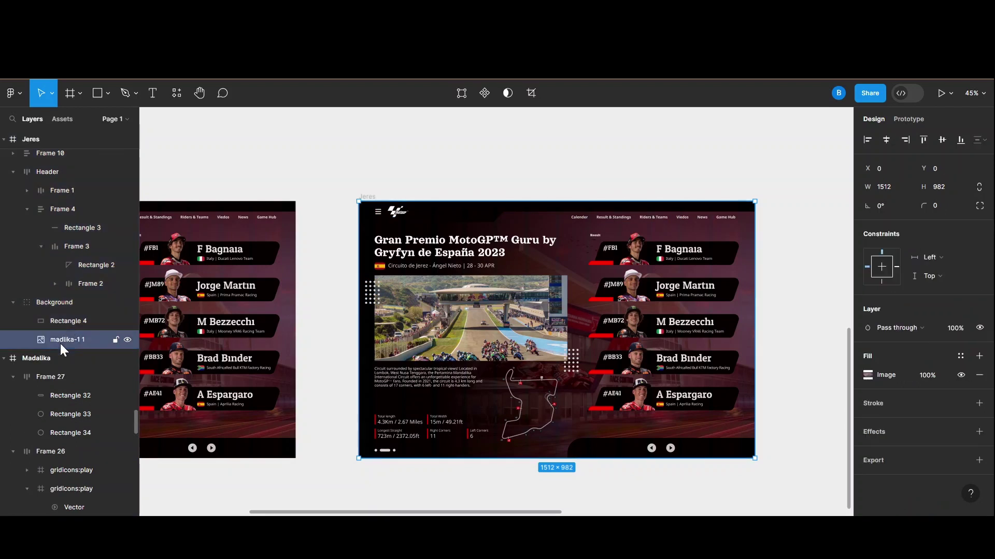
{"action": "left_click", "coordinate": [868, 377]}
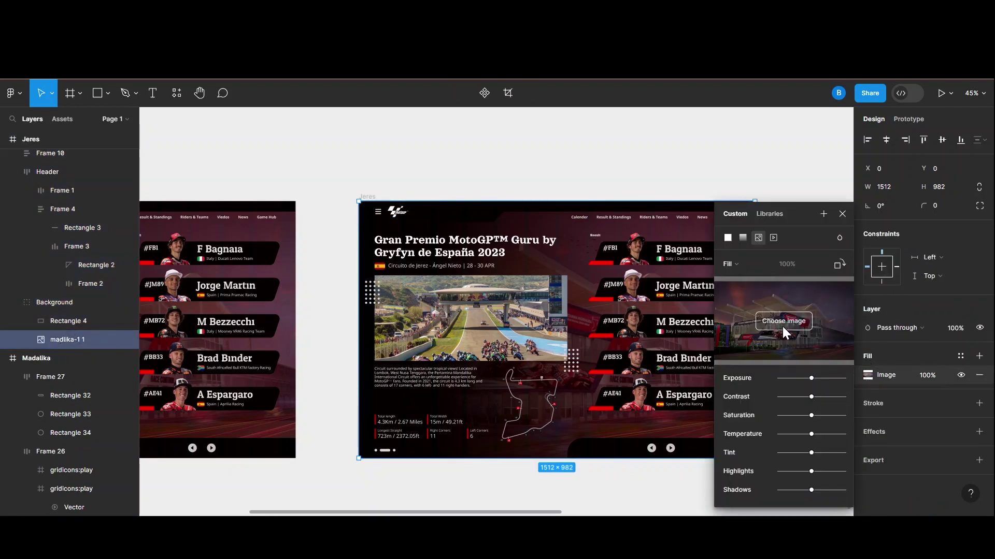
{"action": "left_click", "coordinate": [842, 213]}
{"action": "left_click", "coordinate": [785, 356]}
{"action": "left_click_drag", "start_coordinate": [785, 356], "coordinate": [663, 337]}
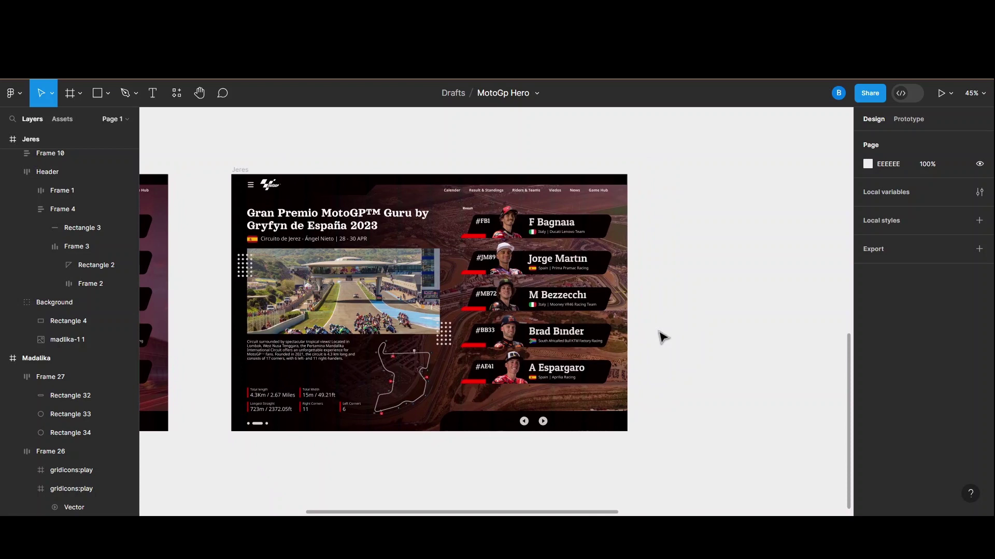
{"action": "scroll", "coordinate": [663, 337], "scroll_direction": "down", "scroll_amount": 2}
{"action": "mouse_move", "coordinate": [688, 361]}
{"action": "left_mouse_down"}
{"action": "mouse_move", "coordinate": [619, 364]}
{"action": "mouse_move", "coordinate": [659, 333]}
{"action": "mouse_move", "coordinate": [755, 331]}
{"action": "left_mouse_up"}
{"action": "mouse_move", "coordinate": [409, 328]}
{"action": "left_mouse_down"}
{"action": "mouse_move", "coordinate": [462, 306]}
{"action": "mouse_move", "coordinate": [484, 322]}
{"action": "left_mouse_up"}
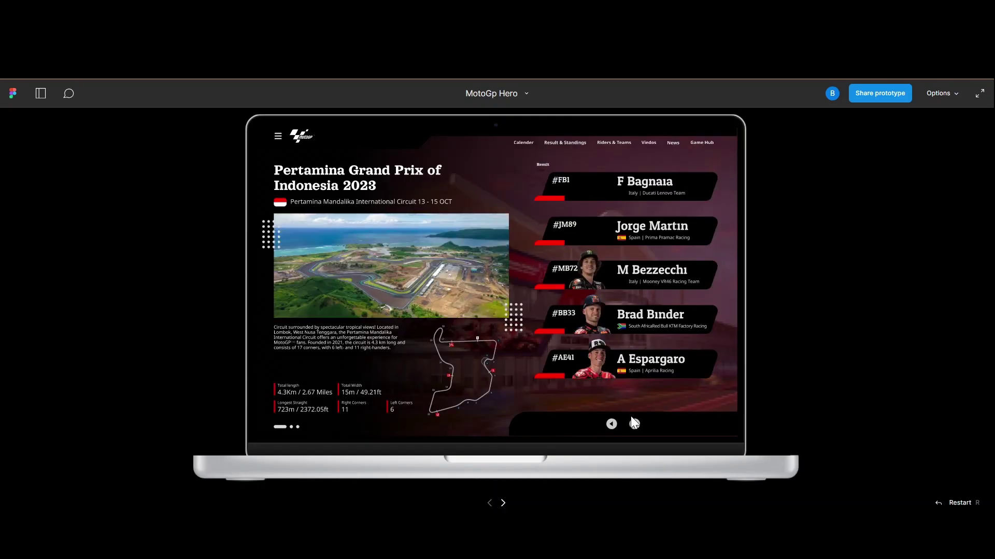
{"action": "left_click", "coordinate": [633, 423]}
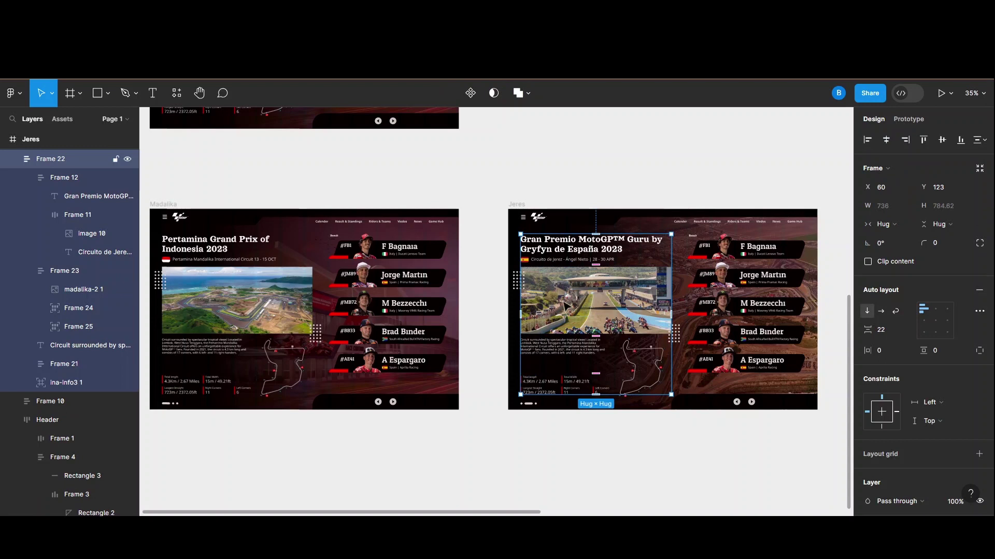
Move the JM89 card to the bottom of the Madalika results list
{"action": "left_click", "coordinate": [592, 470]}
{"action": "scroll", "coordinate": [467, 311], "scroll_direction": "right", "scroll_amount": 3}
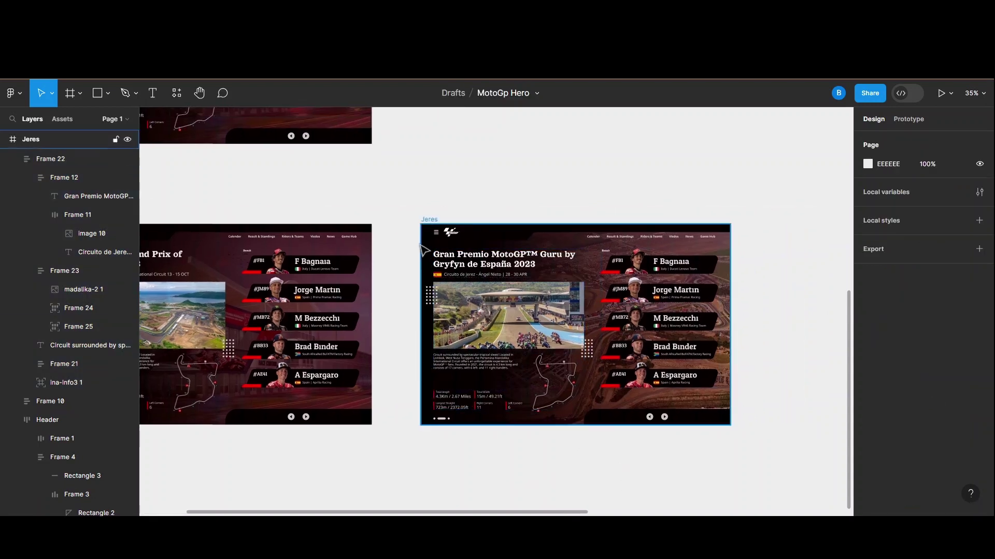
{"action": "left_click_drag", "start_coordinate": [434, 221], "coordinate": [541, 223]}
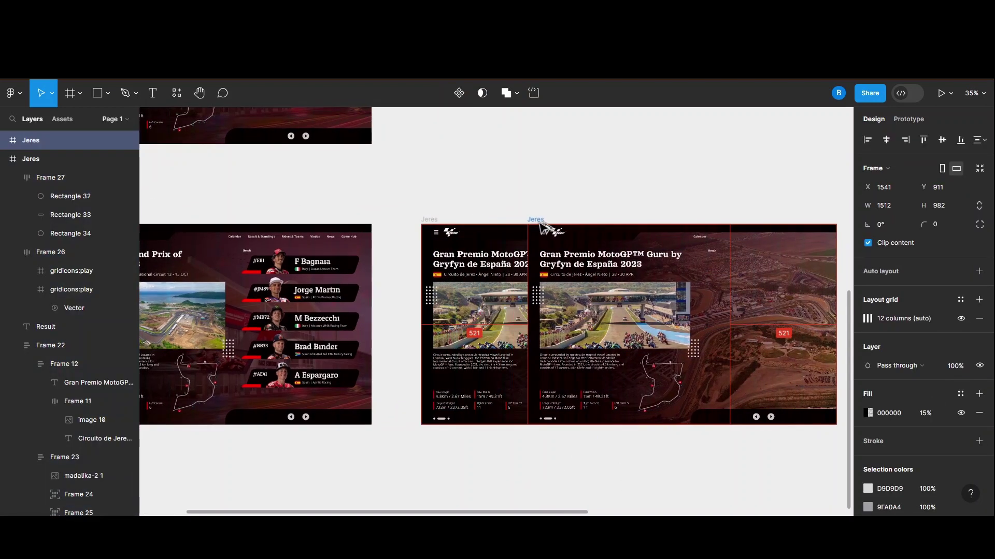
{"action": "key", "text": "ctrl+z"}
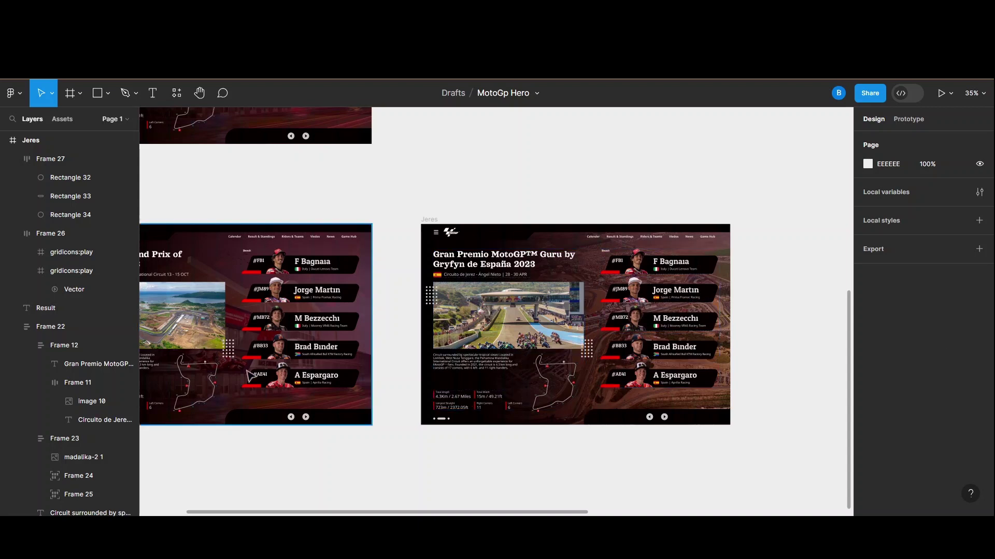
{"action": "scroll", "coordinate": [305, 280], "scroll_direction": "up", "scroll_amount": 5}
{"action": "left_click", "coordinate": [384, 300]}
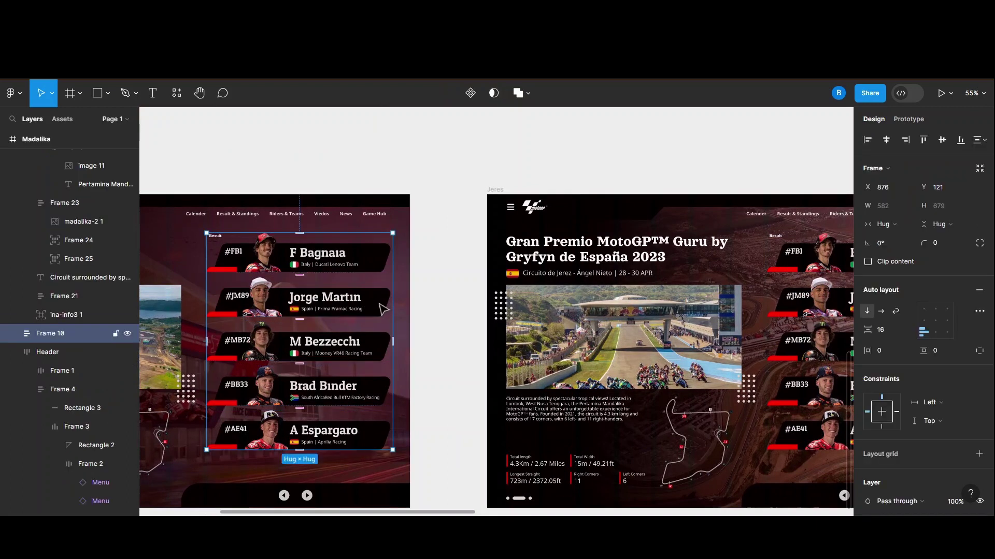
{"action": "left_click", "coordinate": [13, 351]}
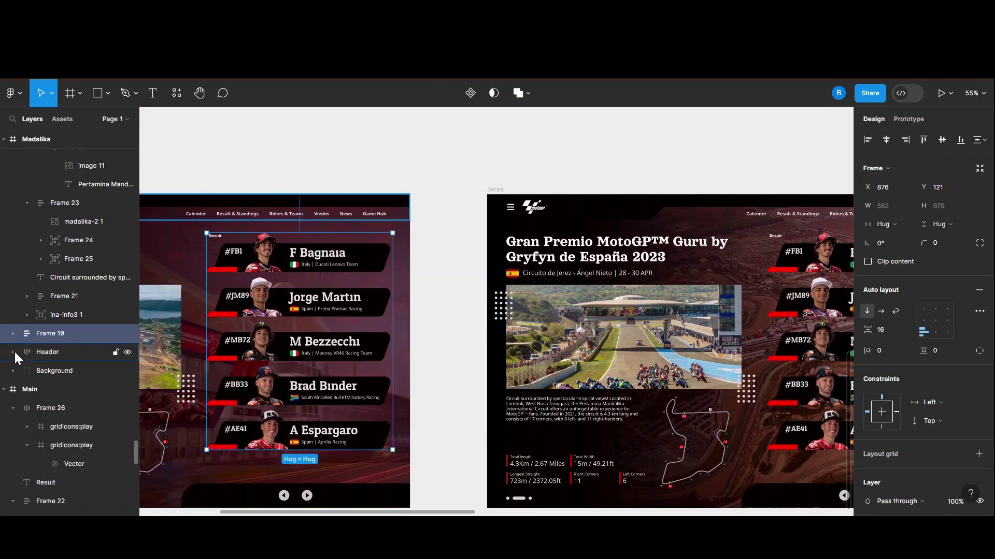
{"action": "left_click", "coordinate": [12, 333]}
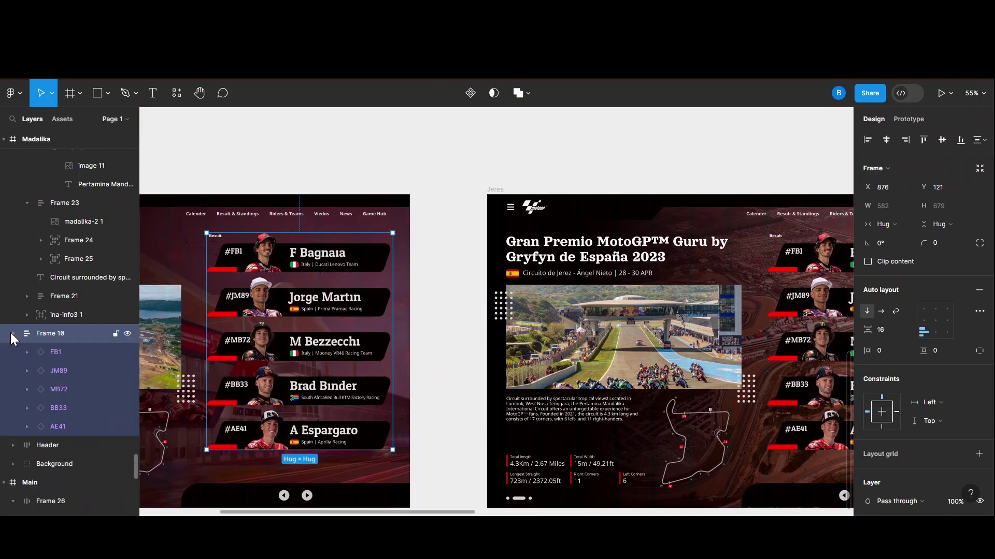
{"action": "left_click", "coordinate": [56, 374]}
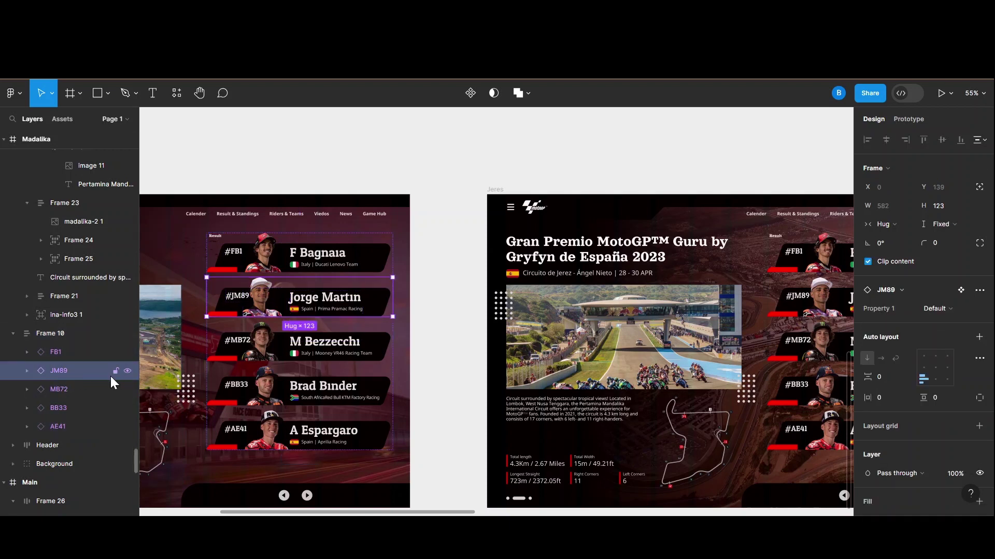
{"action": "key", "text": "Down"}
{"action": "key", "text": "Down"}
{"action": "key", "text": "Down"}
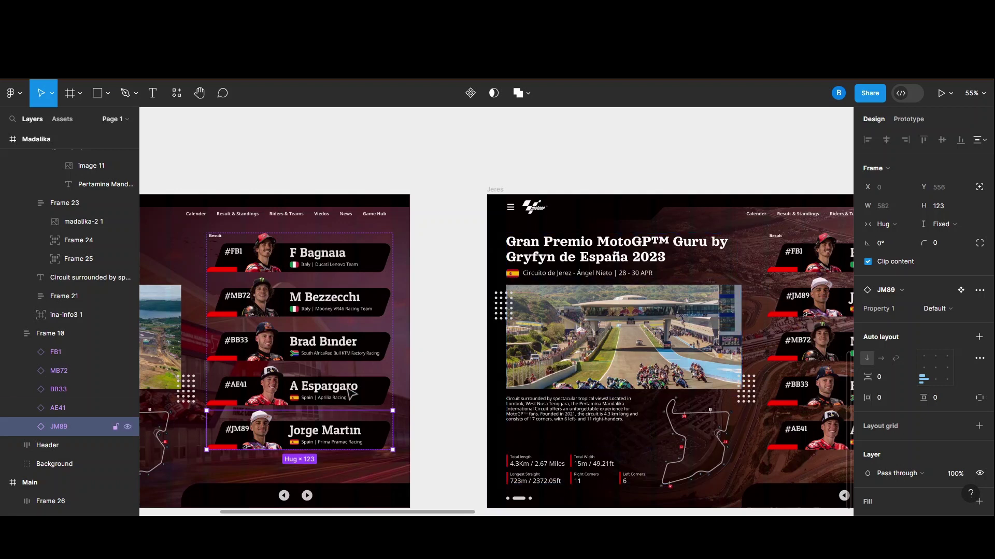
Reorder the Jeres rider cards so BB33 sits second, above JM89 and MB72
{"action": "left_click", "coordinate": [361, 357]}
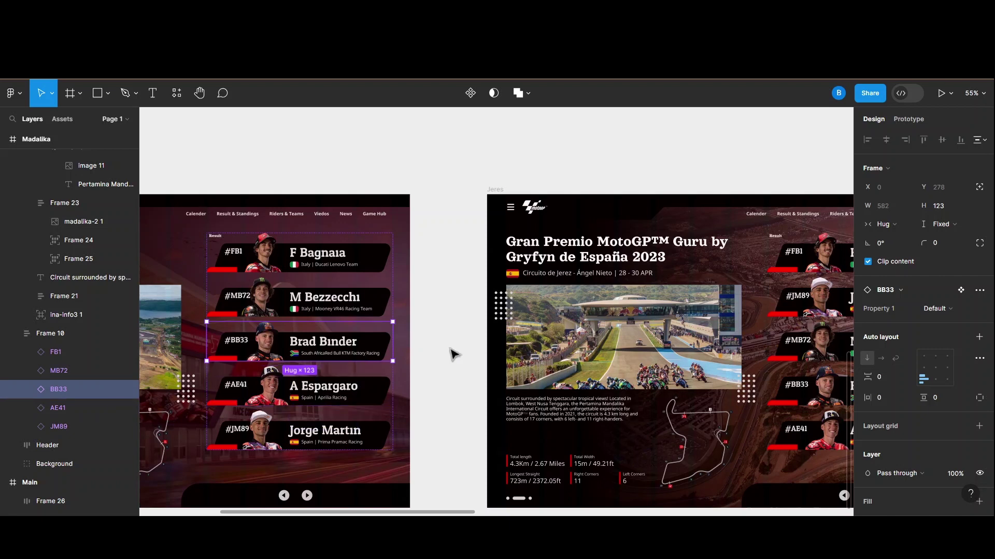
{"action": "scroll", "coordinate": [446, 350], "scroll_direction": "down", "scroll_amount": 2}
{"action": "left_click", "coordinate": [489, 223]}
{"action": "scroll", "coordinate": [559, 210], "scroll_direction": "right", "scroll_amount": 3}
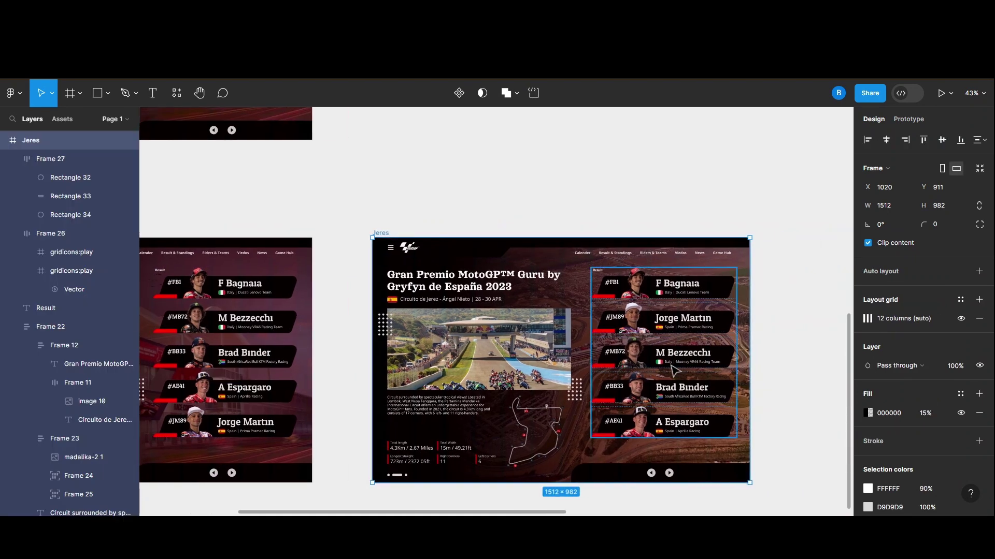
{"action": "left_click", "coordinate": [667, 389]}
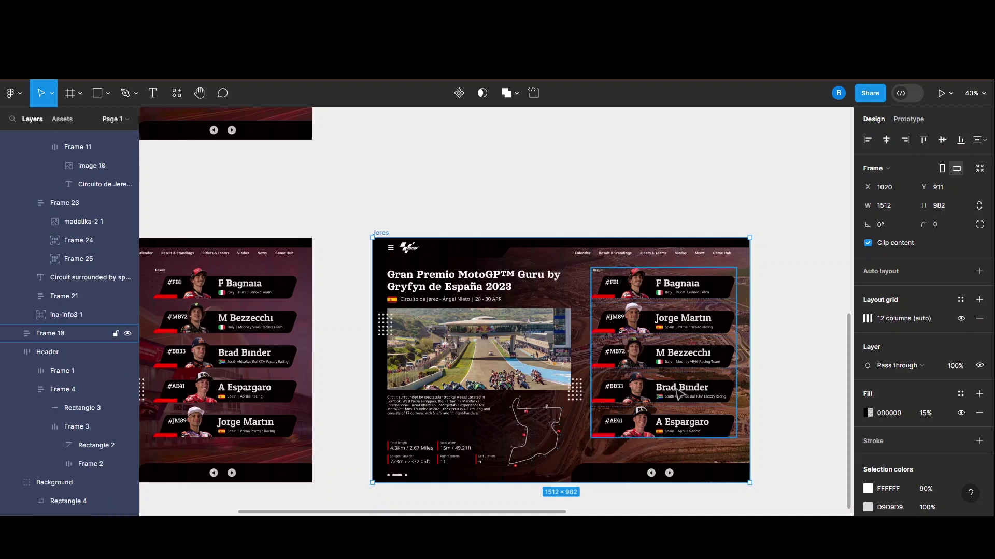
{"action": "mouse_move", "coordinate": [59, 390]}
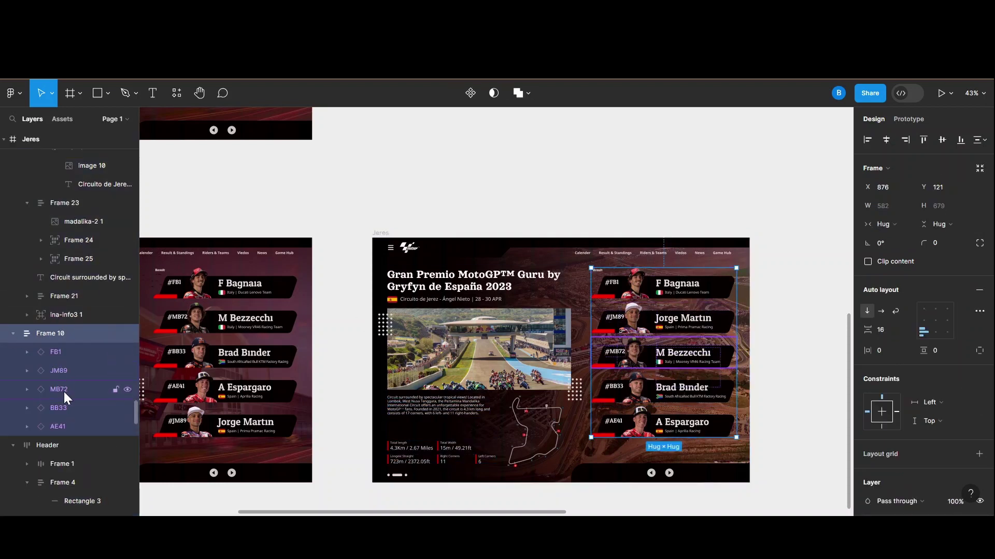
{"action": "left_click_drag", "start_coordinate": [64, 392], "coordinate": [60, 404]}
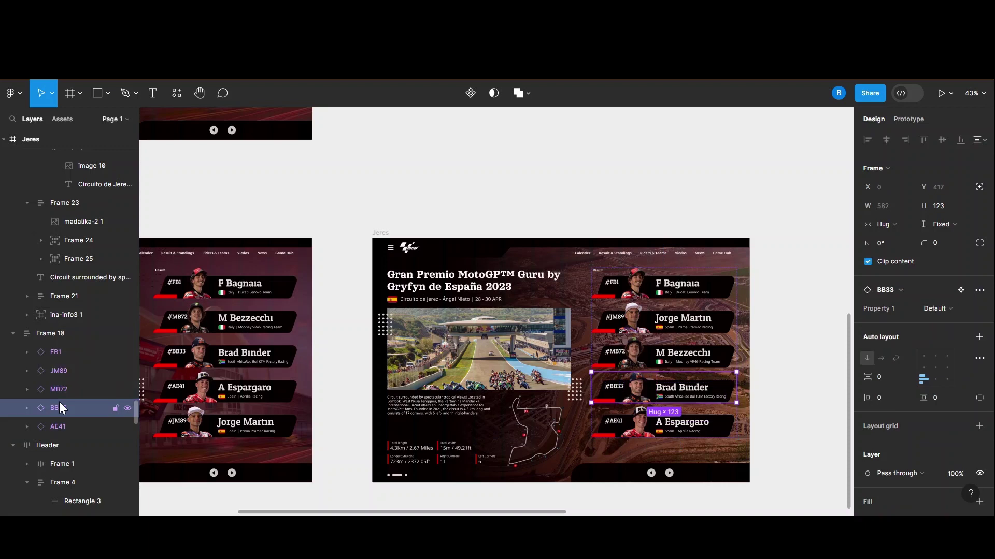
{"action": "key", "text": "Up"}
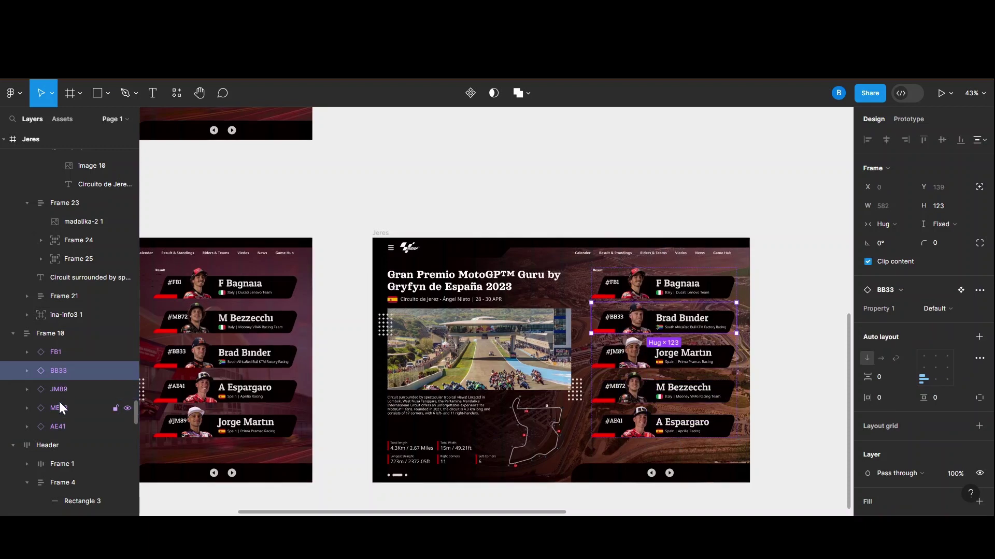
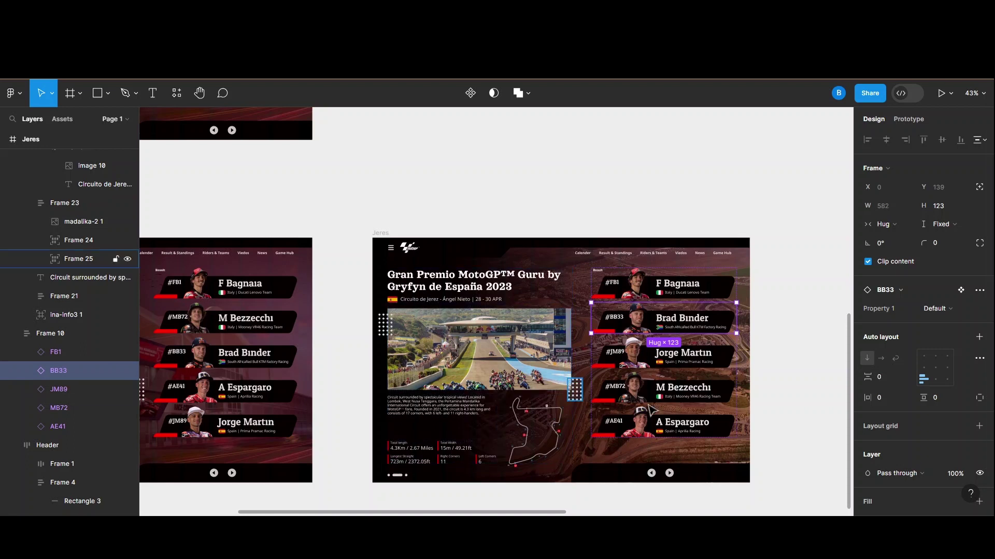
Move the A Espargaro (AE41) card above M Bezzecchi, leaving Bezzecchi as the last Jeres card
{"action": "left_click", "coordinate": [703, 421]}
{"action": "left_click_drag", "start_coordinate": [703, 421], "coordinate": [703, 389]}
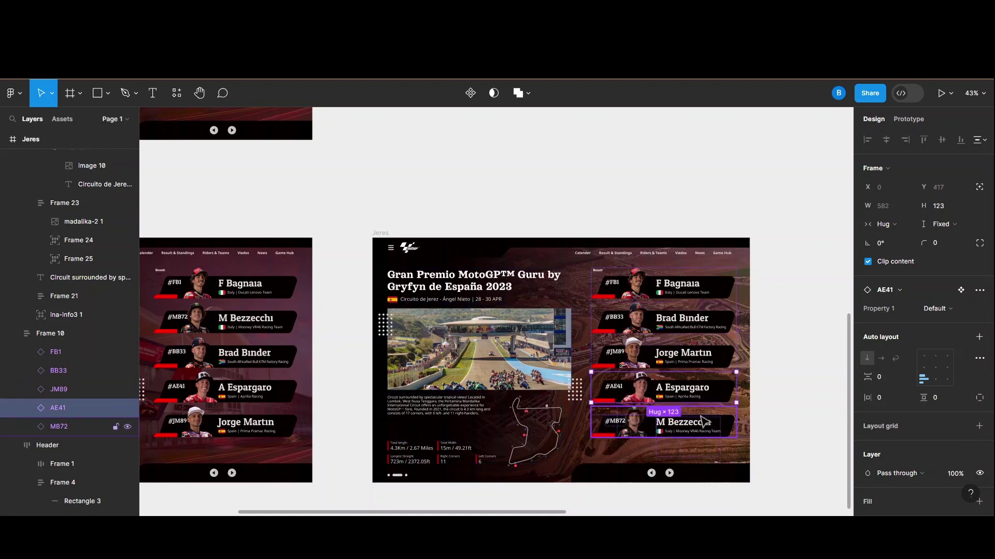
{"action": "left_click", "coordinate": [776, 392]}
{"action": "scroll", "coordinate": [775, 393], "scroll_direction": "down", "scroll_amount": 3}
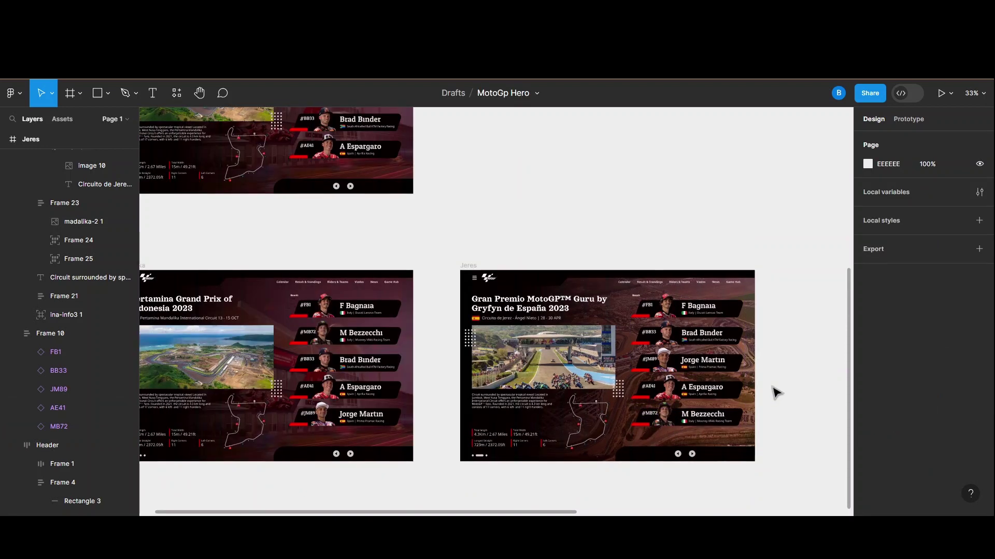
{"action": "scroll", "coordinate": [775, 392], "scroll_direction": "down", "scroll_amount": 2}
{"action": "scroll", "coordinate": [777, 388], "scroll_direction": "down", "scroll_amount": 2}
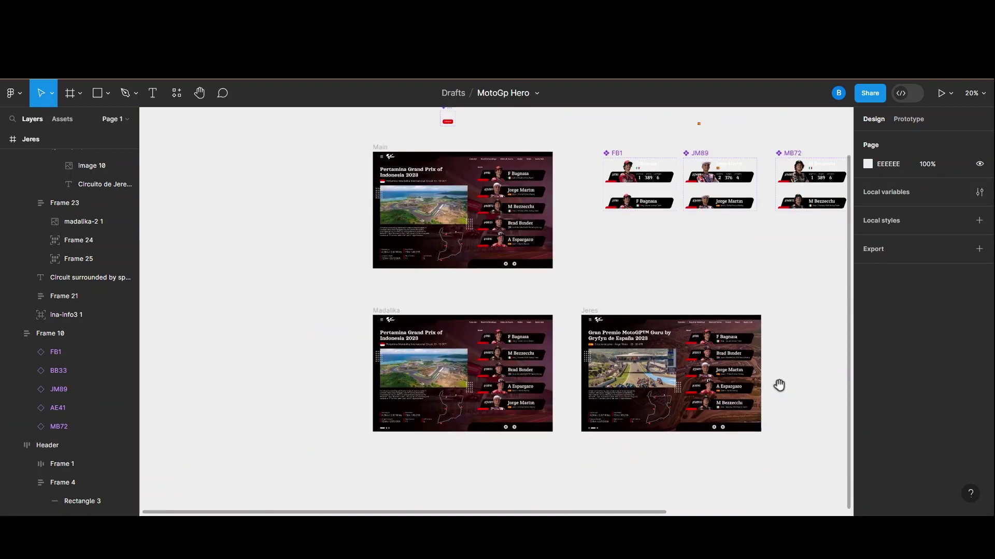
{"action": "scroll", "coordinate": [725, 385], "scroll_direction": "right", "scroll_amount": 3}
{"action": "left_click_drag", "start_coordinate": [424, 323], "coordinate": [619, 313]}
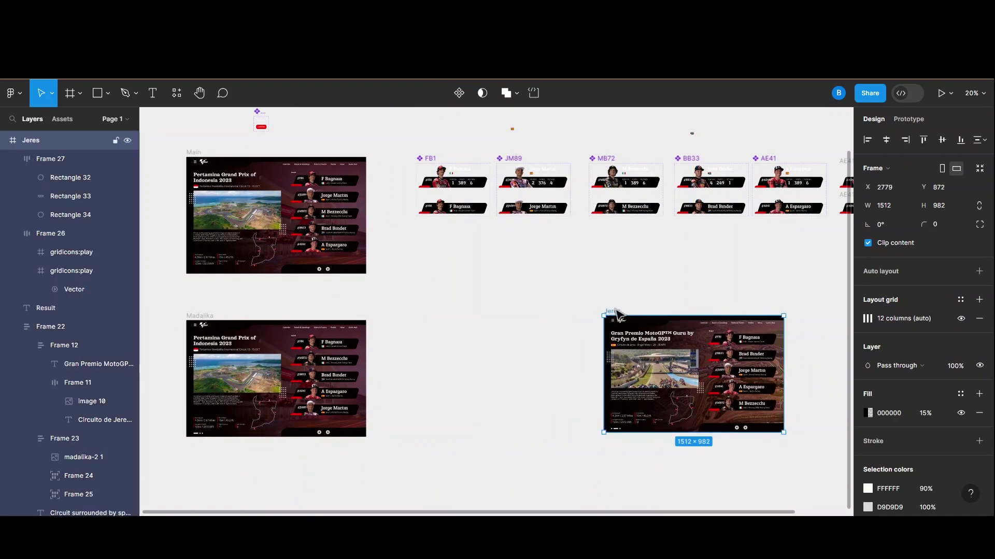
Replace the misplaced copy with a duplicate of the Jeres frame placed to its right
{"action": "key", "text": "Delete"}
{"action": "left_click_drag", "start_coordinate": [426, 323], "coordinate": [626, 323]}
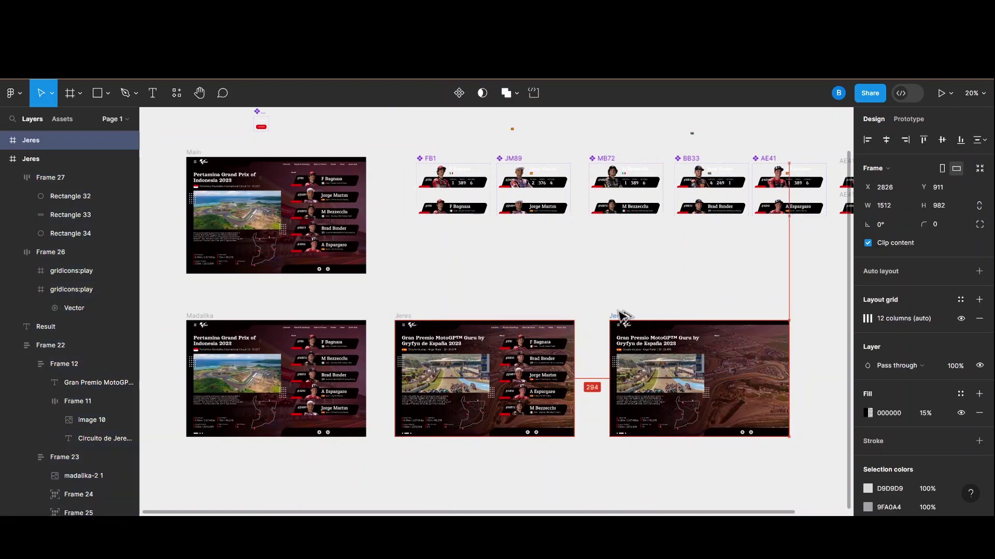
{"action": "left_click", "coordinate": [648, 492]}
{"action": "scroll", "coordinate": [689, 461], "scroll_direction": "up", "scroll_amount": 2}
{"action": "scroll", "coordinate": [688, 461], "scroll_direction": "up", "scroll_amount": 2}
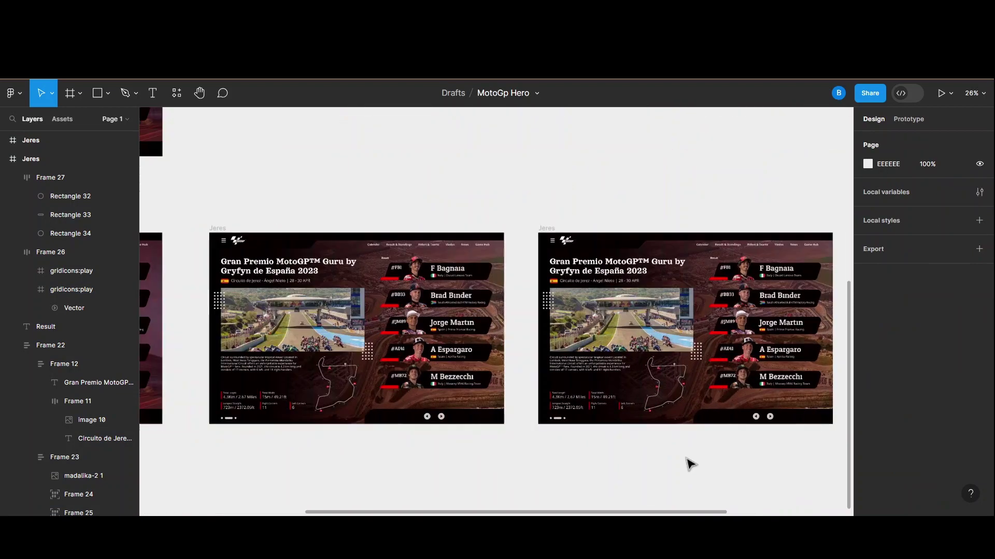
{"action": "left_click_drag", "start_coordinate": [732, 426], "coordinate": [606, 428]}
{"action": "scroll", "coordinate": [607, 430], "scroll_direction": "up", "scroll_amount": 2}
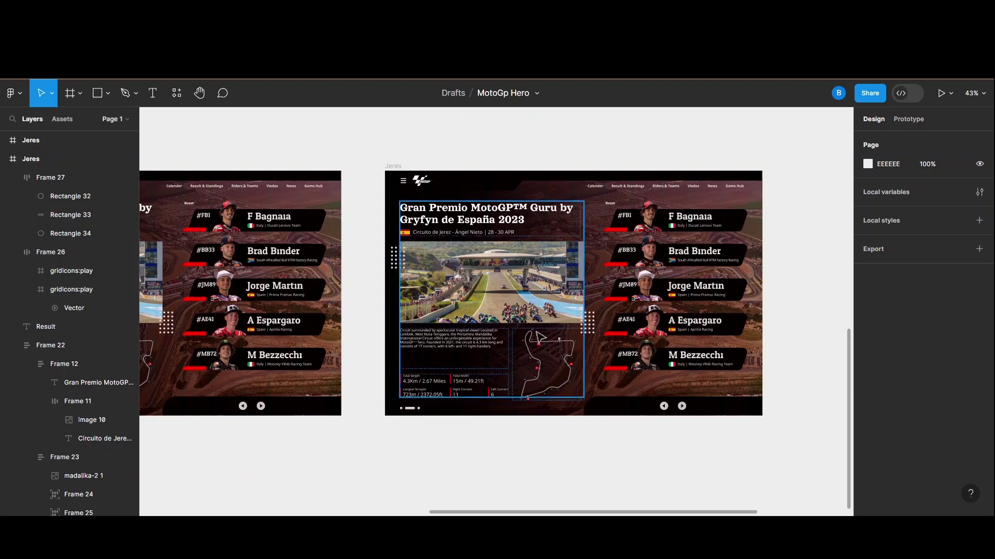
Set slide-indicator Rectangle 33 to width 10 and Rectangle 34 to width 40
{"action": "left_click", "coordinate": [683, 413]}
{"action": "left_click", "coordinate": [410, 409]}
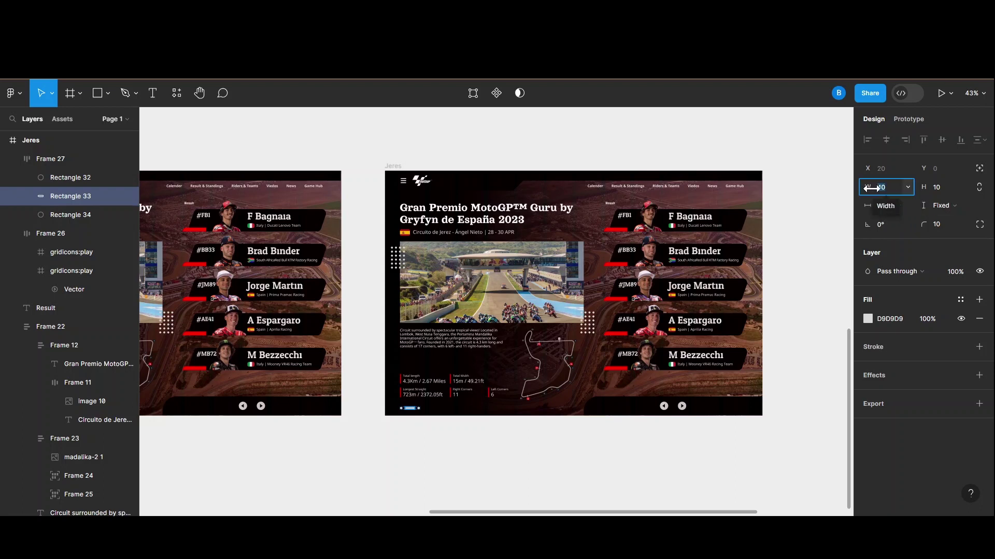
{"action": "type", "text": "10"}
{"action": "key", "text": "Return"}
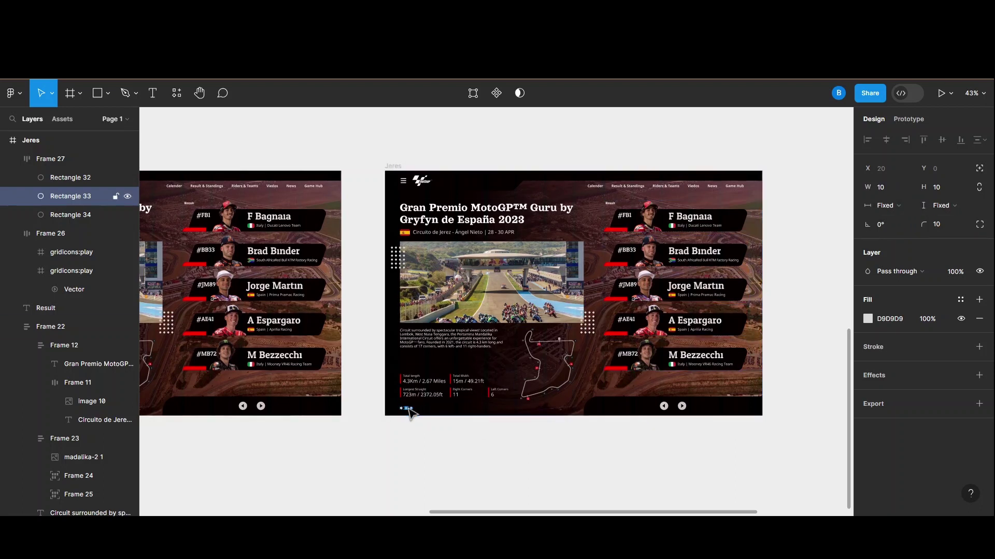
{"action": "left_click", "coordinate": [411, 409]}
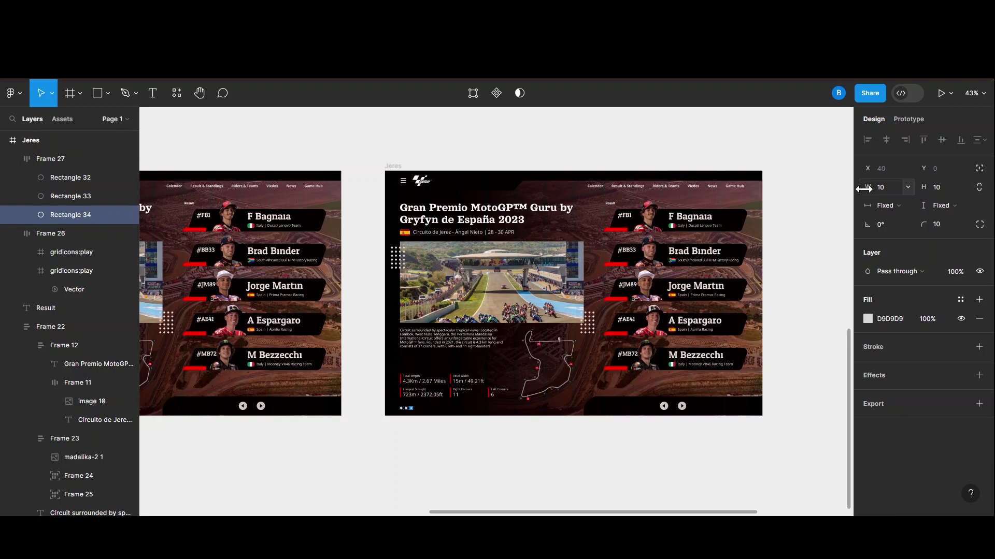
{"action": "type", "text": "10"}
{"action": "key", "text": "Return"}
{"action": "left_click", "coordinate": [670, 433]}
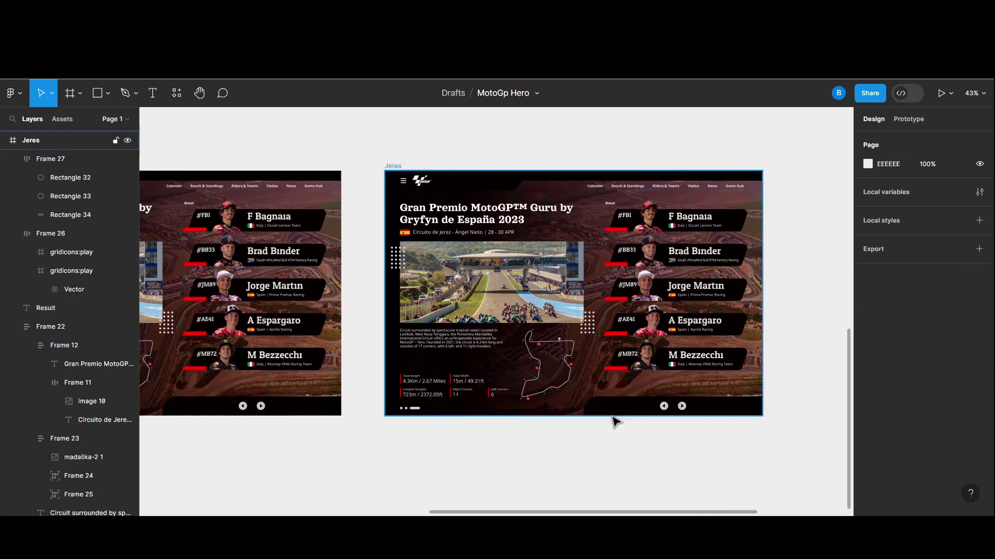
Move M Bezzecchi to the top, then Brad Binder and A Espargaro up one slot each
{"action": "scroll", "coordinate": [576, 412], "scroll_direction": "up", "scroll_amount": 2}
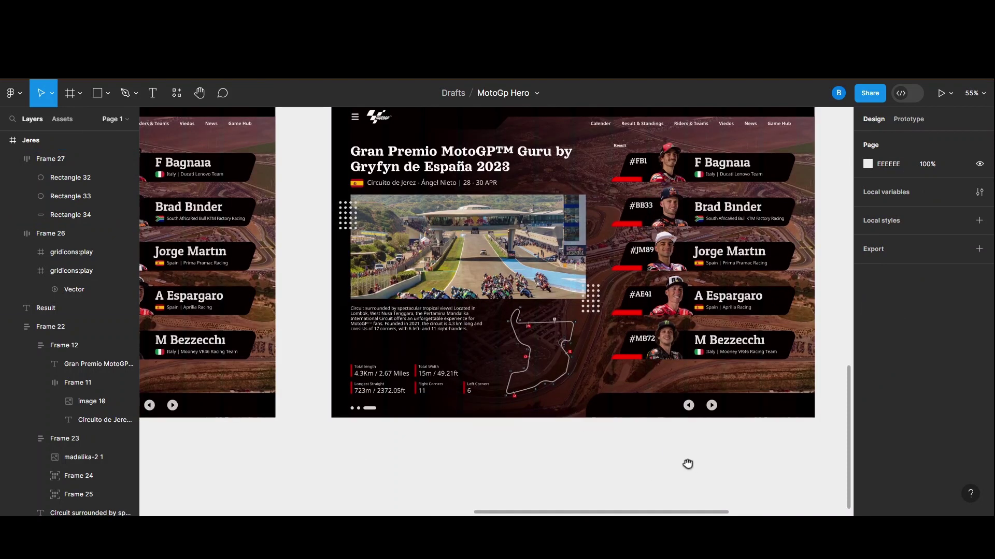
{"action": "left_click_drag", "start_coordinate": [687, 464], "coordinate": [611, 464]}
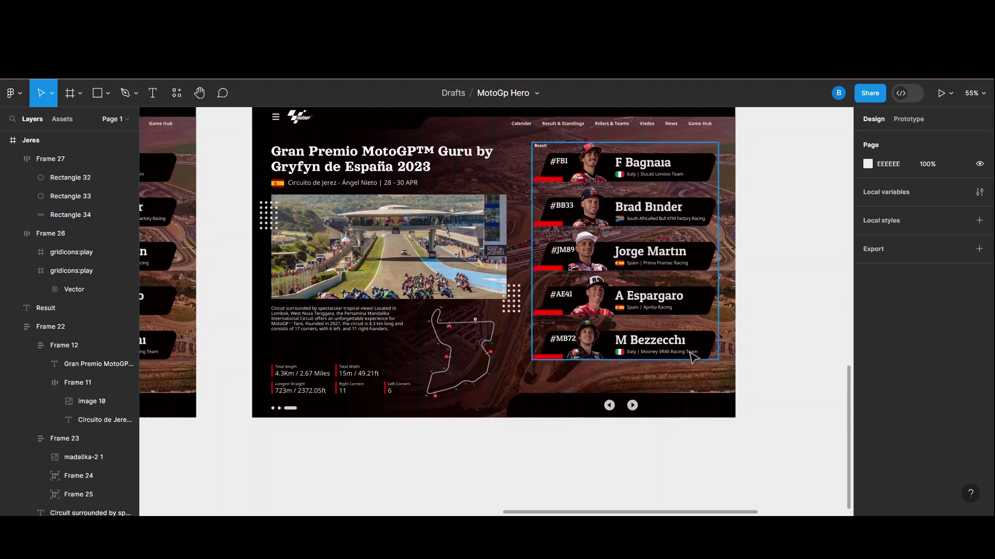
{"action": "left_click", "coordinate": [648, 346]}
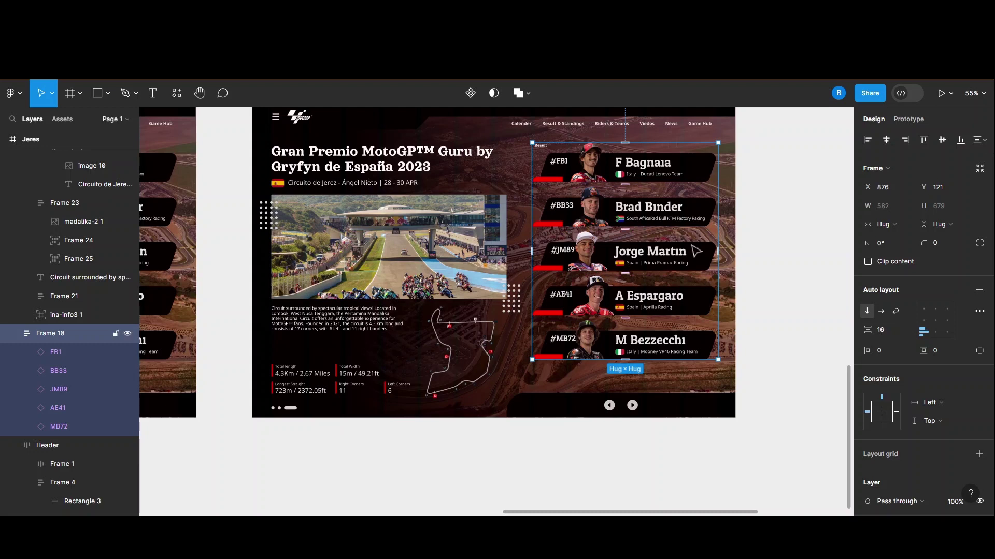
{"action": "left_click", "coordinate": [707, 353]}
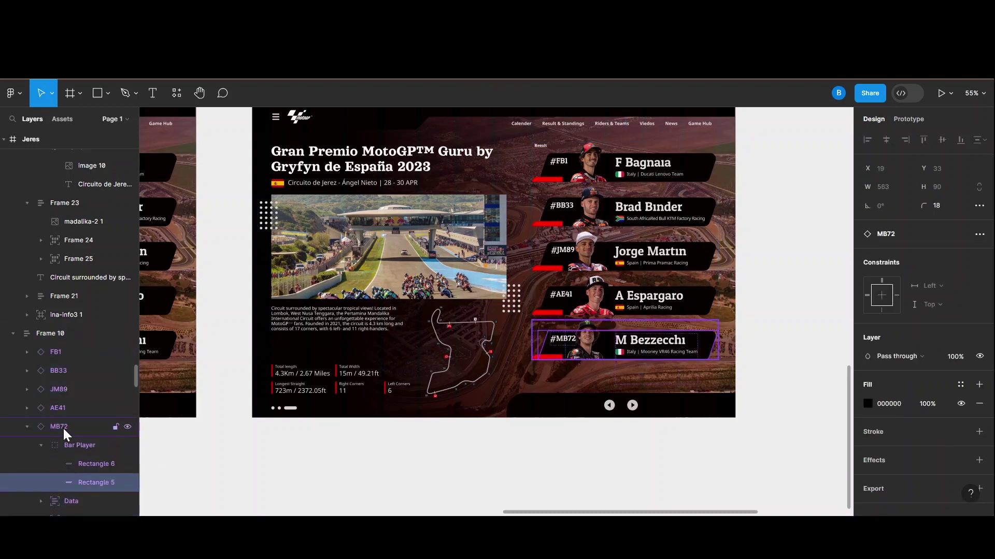
{"action": "key", "text": "Up"}
{"action": "key", "text": "Up"}
{"action": "key", "text": "Up"}
{"action": "key", "text": "Up"}
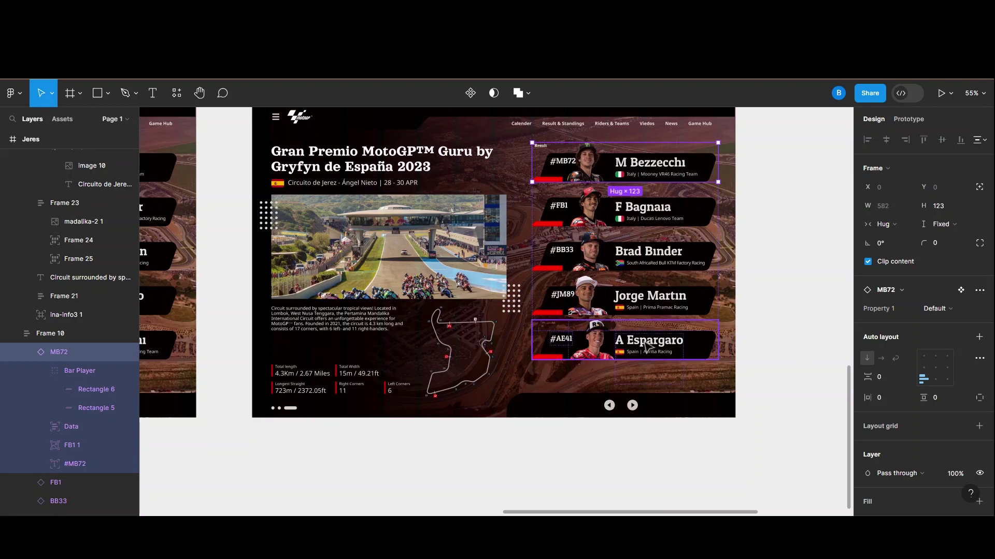
{"action": "left_click", "coordinate": [677, 268]}
{"action": "key", "text": "Up"}
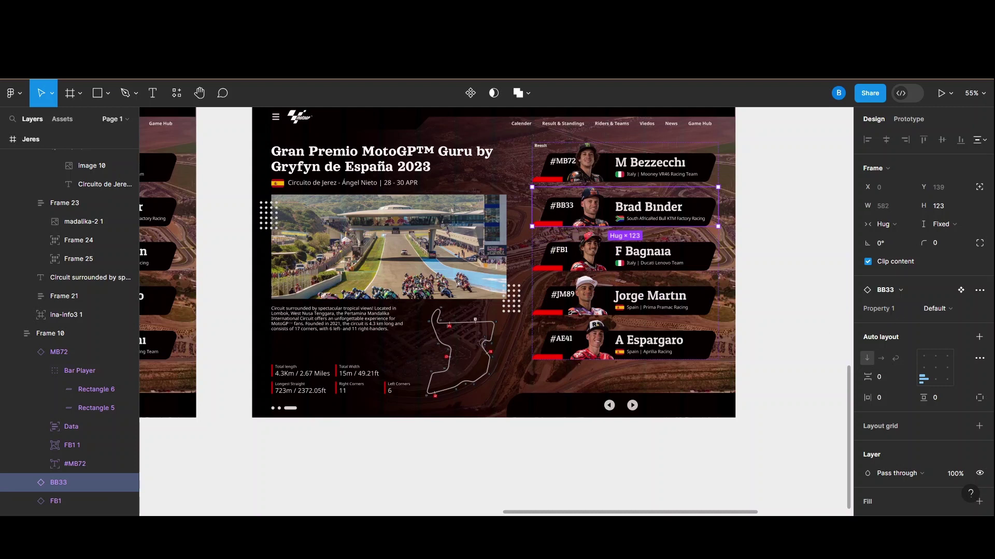
{"action": "left_click", "coordinate": [709, 349]}
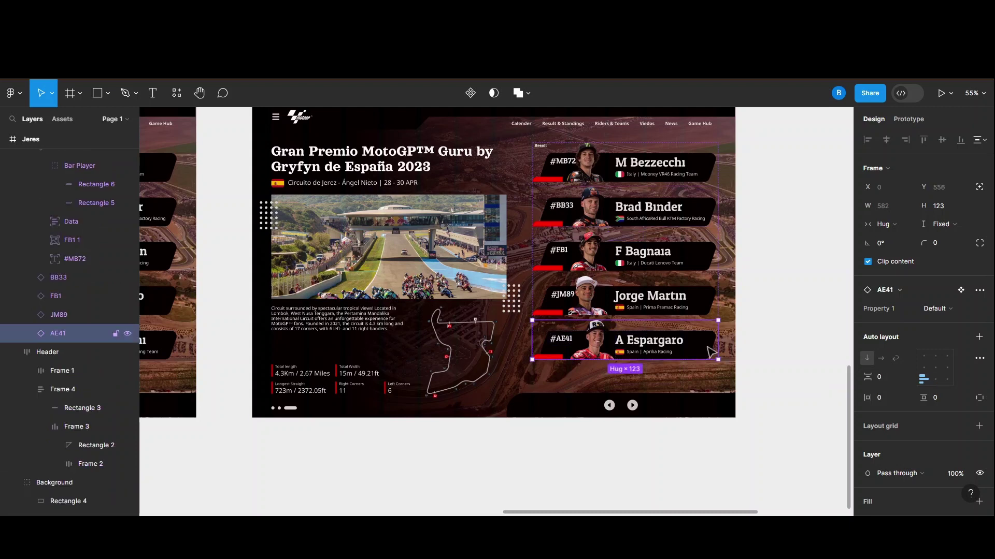
{"action": "key", "text": "Up"}
{"action": "left_click", "coordinate": [773, 342]}
{"action": "scroll", "coordinate": [733, 340], "scroll_direction": "down", "scroll_amount": 6}
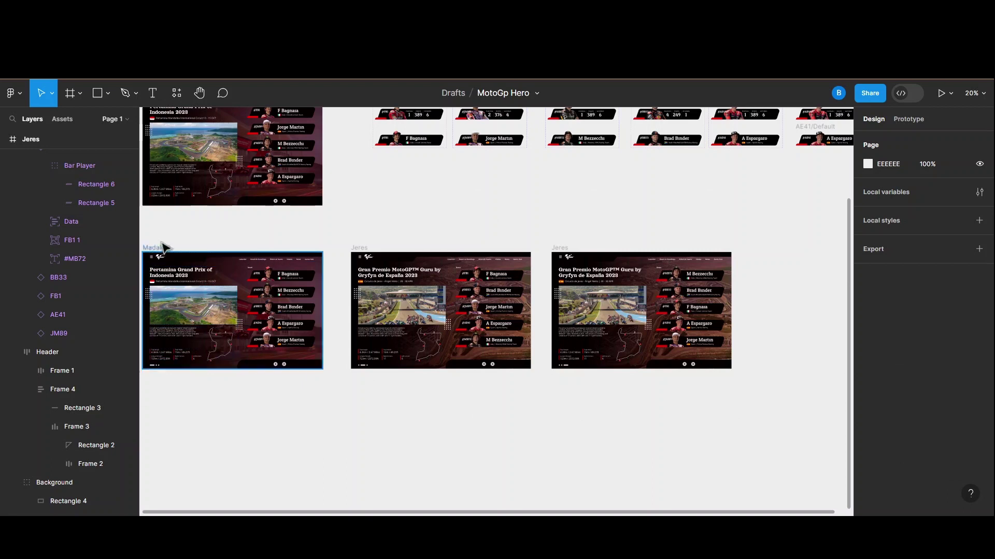
Connect the Madalika frame's next arrow to the first Jeres frame
{"action": "left_click", "coordinate": [162, 248]}
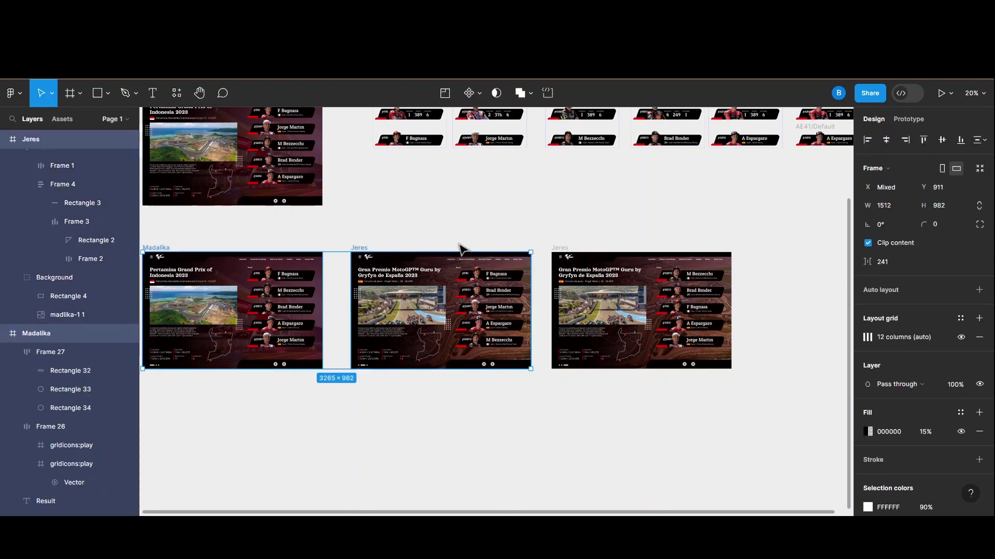
{"action": "left_click", "coordinate": [494, 425]}
{"action": "left_click", "coordinate": [176, 261]}
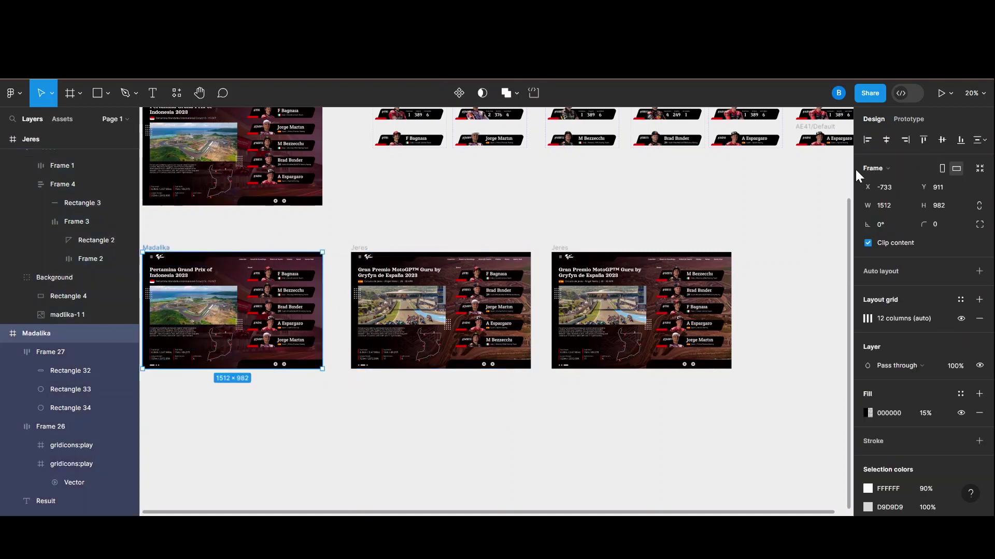
{"action": "left_click", "coordinate": [908, 119]}
{"action": "left_click_drag", "start_coordinate": [283, 364], "coordinate": [394, 342]}
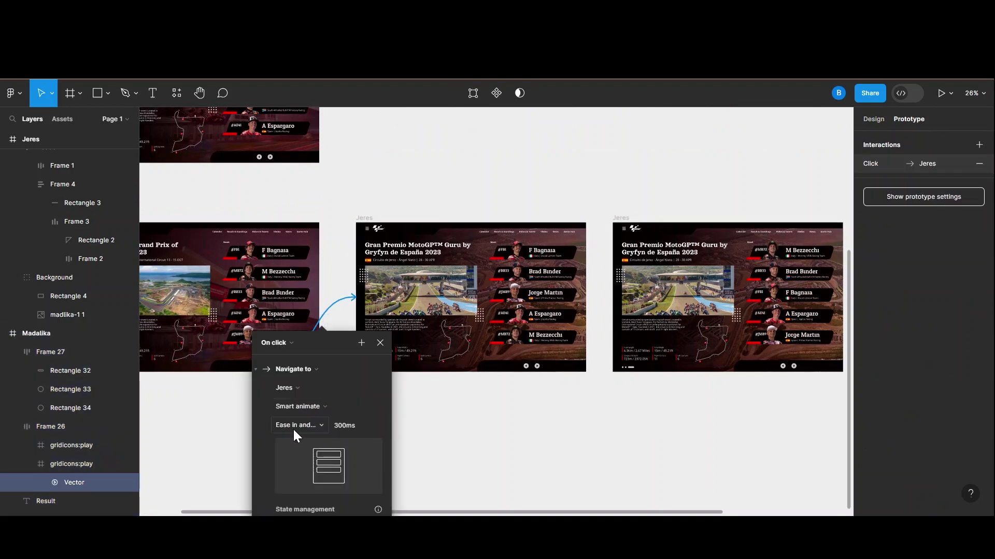
Link the first Jeres frame's next arrow to the second Jeres frame with Smart animate, ease 300ms
{"action": "left_click", "coordinate": [530, 369]}
{"action": "scroll", "coordinate": [548, 373], "scroll_direction": "up", "scroll_amount": 3}
{"action": "double_click", "coordinate": [529, 362]}
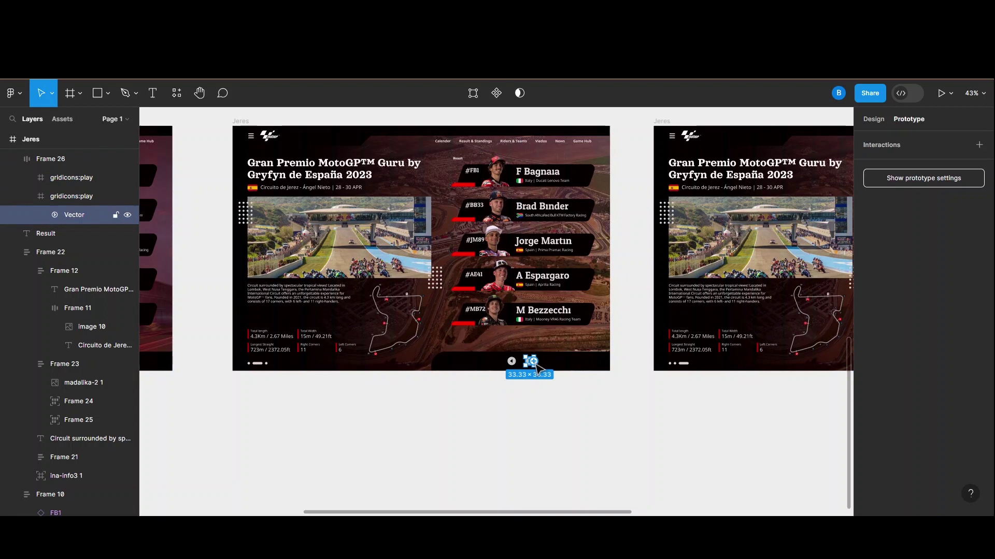
{"action": "left_click_drag", "start_coordinate": [645, 360], "coordinate": [655, 358]}
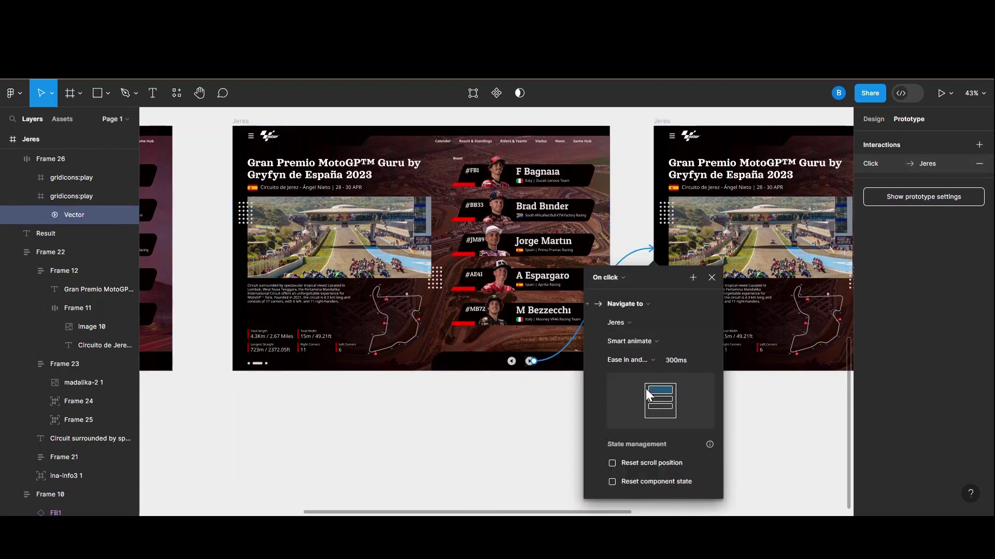
{"action": "left_click", "coordinate": [627, 365]}
{"action": "left_click", "coordinate": [627, 360]}
{"action": "left_click", "coordinate": [523, 413]}
{"action": "scroll", "coordinate": [524, 413], "scroll_direction": "down", "scroll_amount": 3}
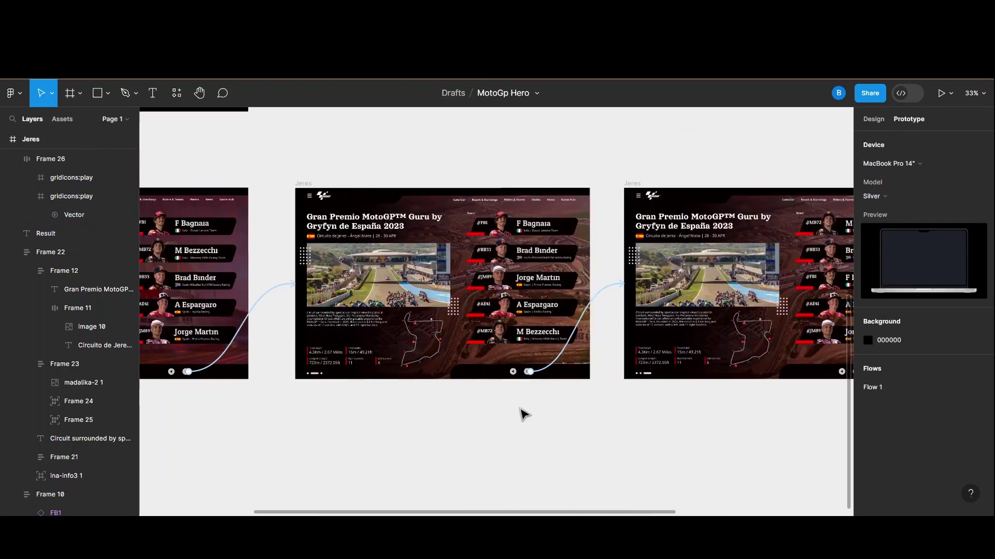
Present the prototype, advance one slide to test the animation, then exit
{"action": "key", "text": "ctrl+alt+Return"}
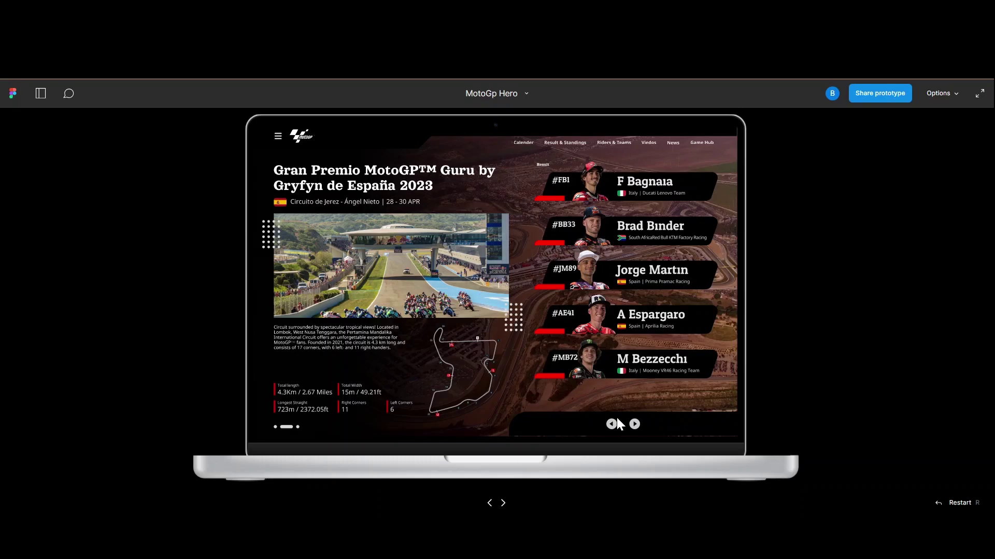
{"action": "left_click", "coordinate": [634, 424]}
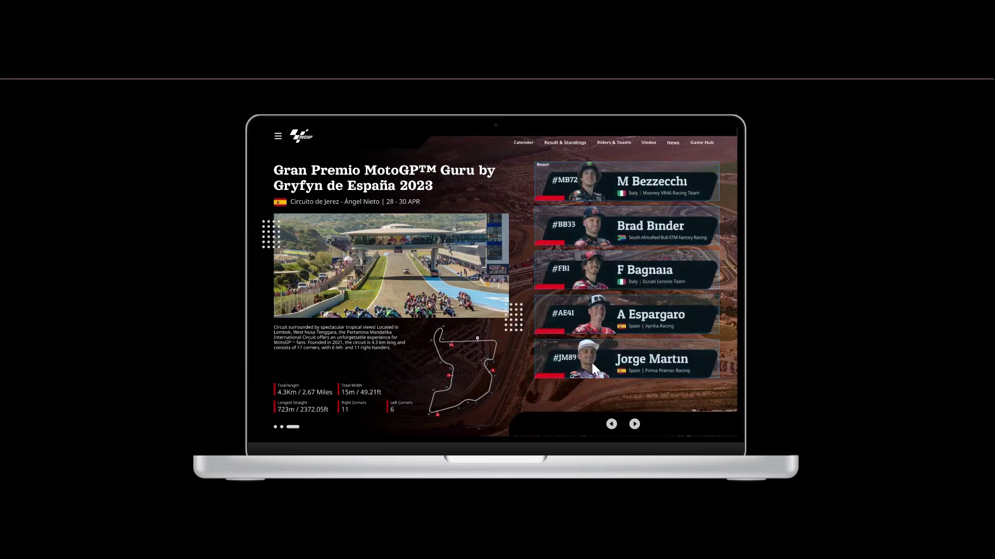
{"action": "key", "text": "Escape"}
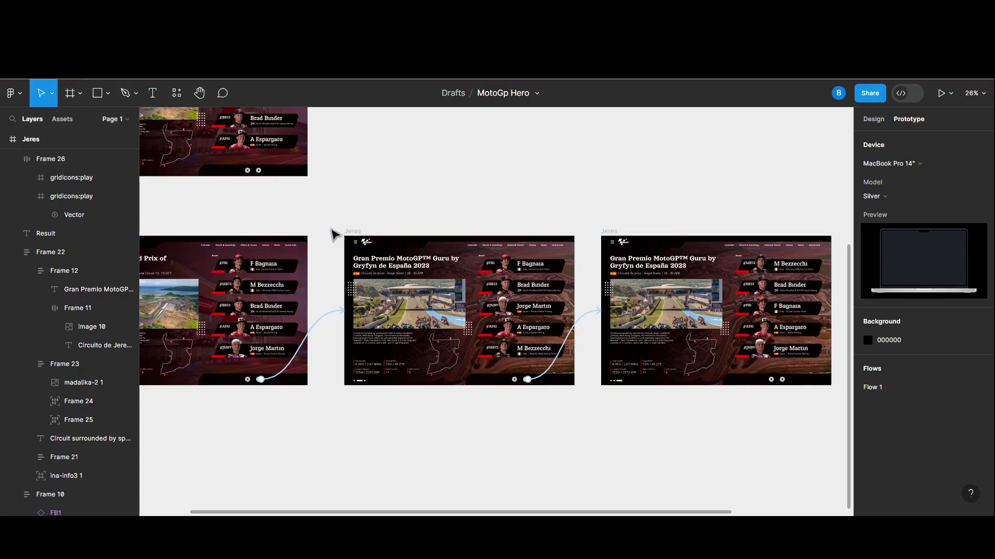
{"action": "scroll", "coordinate": [334, 235], "scroll_direction": "left", "scroll_amount": 3}
Set both next-arrow transitions to Gentle 800ms easing and start presenting the prototype
{"action": "left_click", "coordinate": [403, 327]}
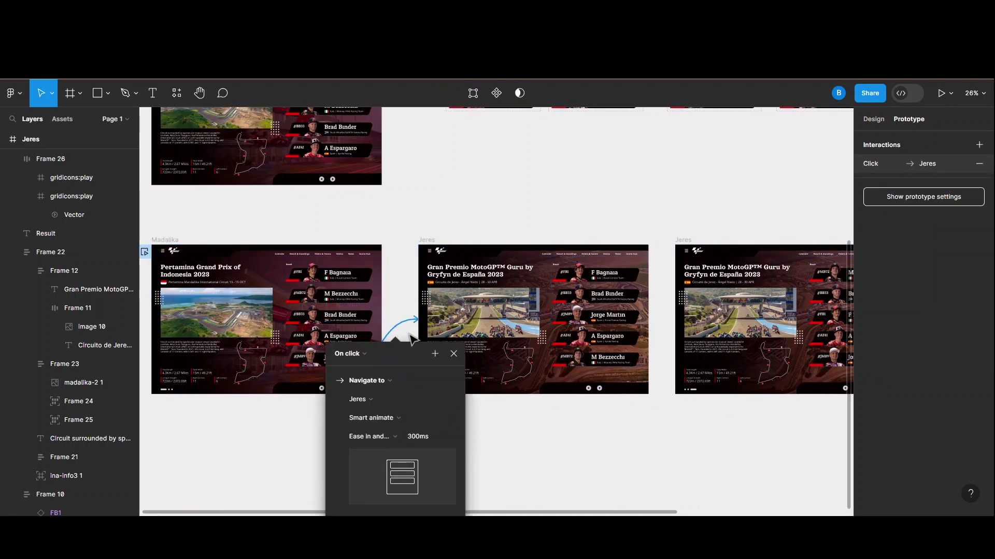
{"action": "left_click", "coordinate": [387, 437]}
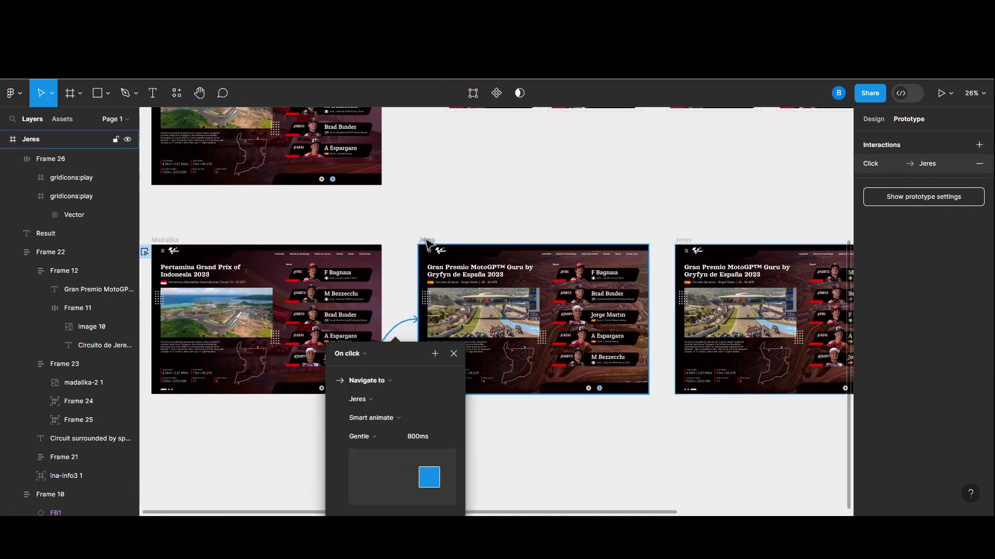
{"action": "left_click", "coordinate": [645, 323]}
{"action": "left_click", "coordinate": [646, 324]}
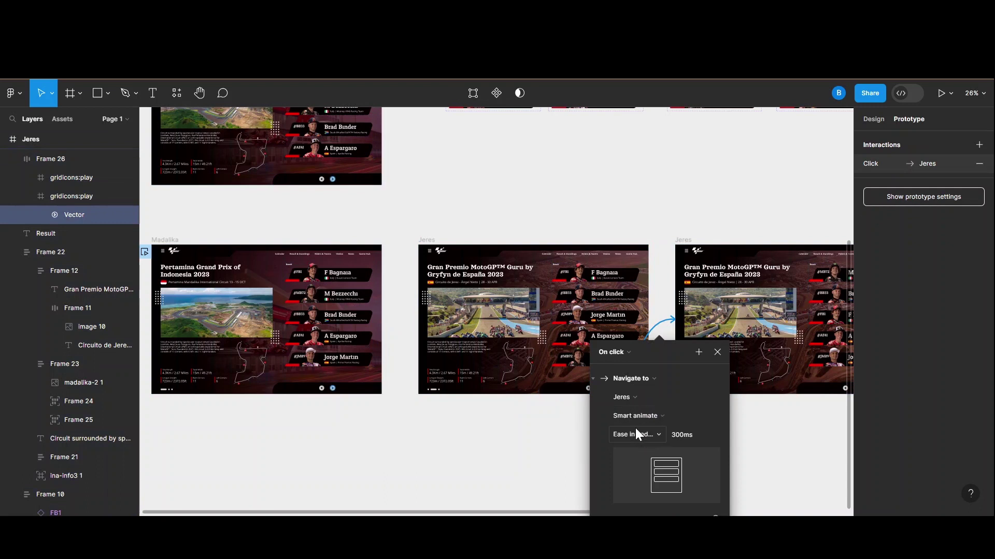
{"action": "left_click", "coordinate": [636, 433]}
{"action": "left_click", "coordinate": [640, 447]}
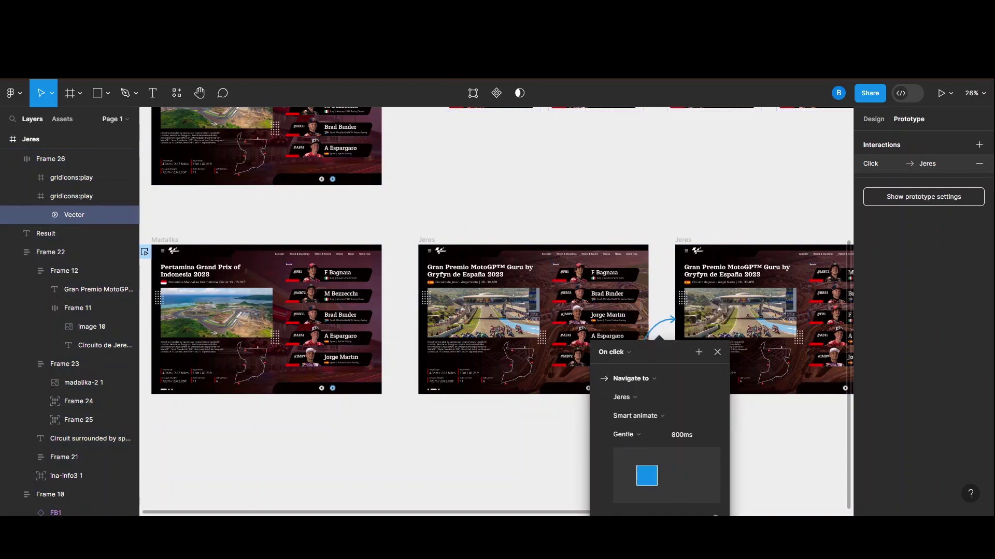
{"action": "key", "text": "ctrl+alt+Return"}
{"action": "left_click", "coordinate": [634, 425]}
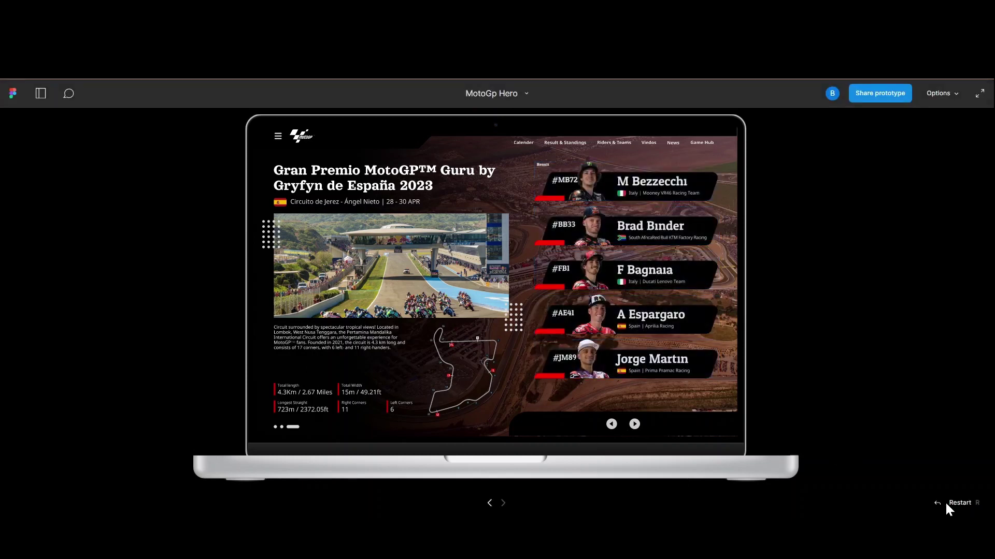
Cycle from the Jerez slide back to Indonesia and on to Jerez, then exit the presentation
{"action": "left_click", "coordinate": [941, 501]}
{"action": "left_click", "coordinate": [634, 424]}
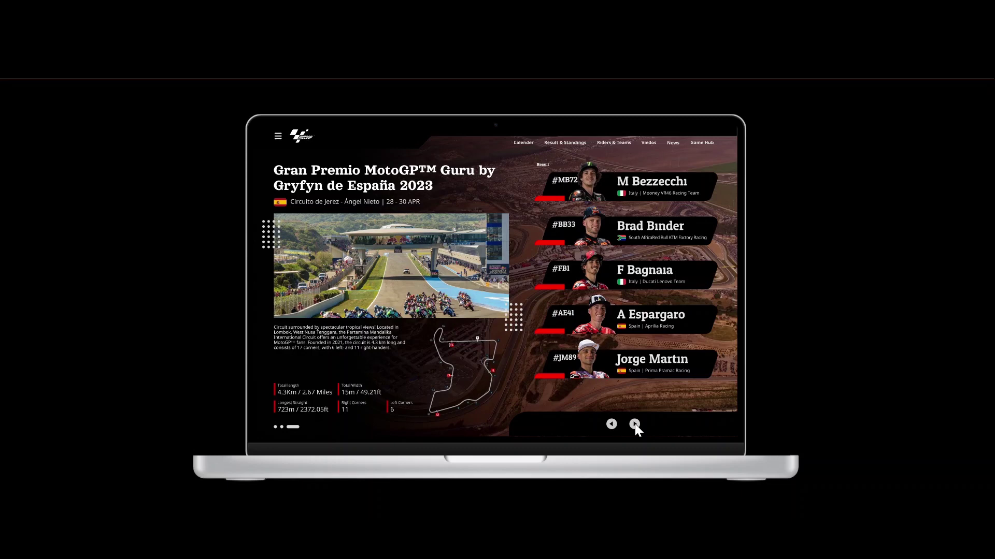
{"action": "key", "text": "Escape"}
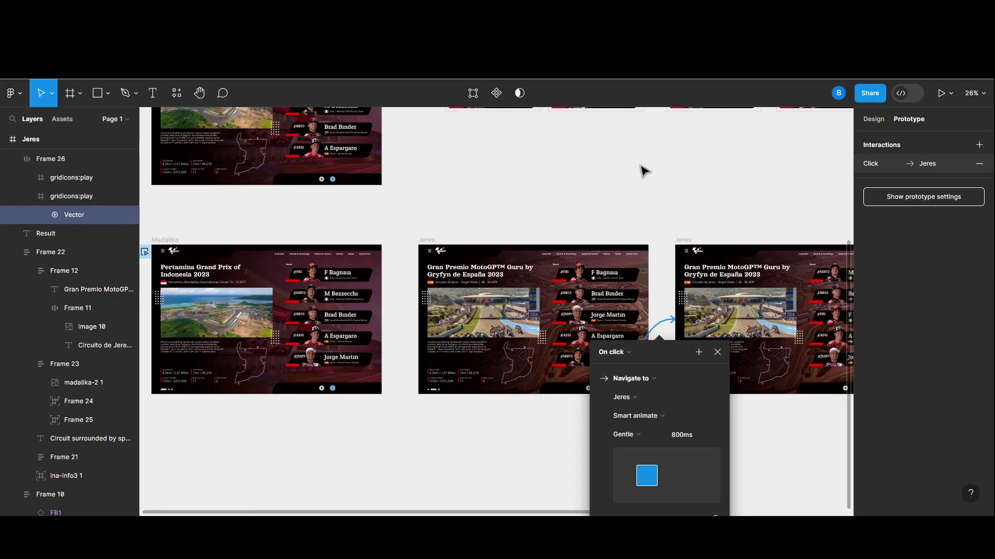
{"action": "left_click", "coordinate": [643, 173]}
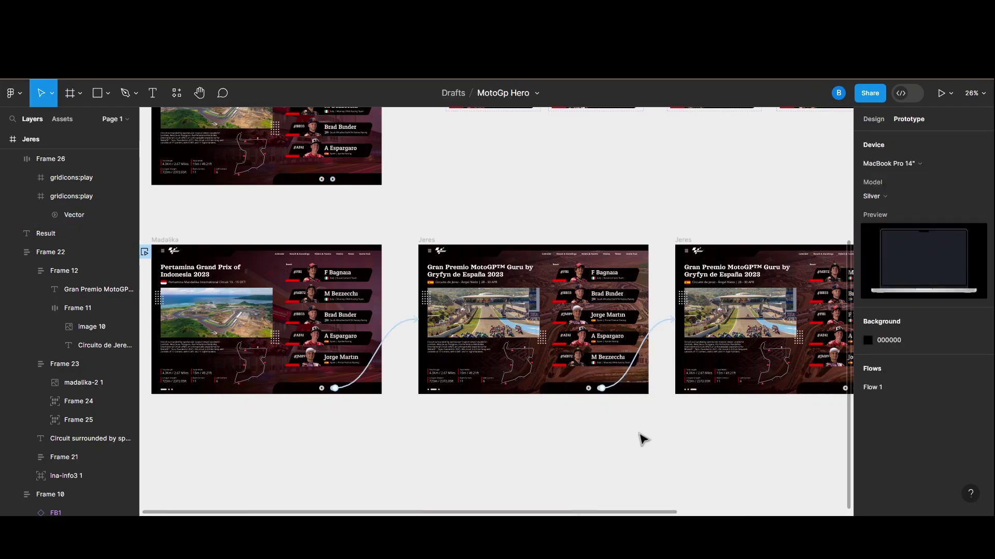
{"action": "scroll", "coordinate": [647, 453], "scroll_direction": "down", "scroll_amount": 2}
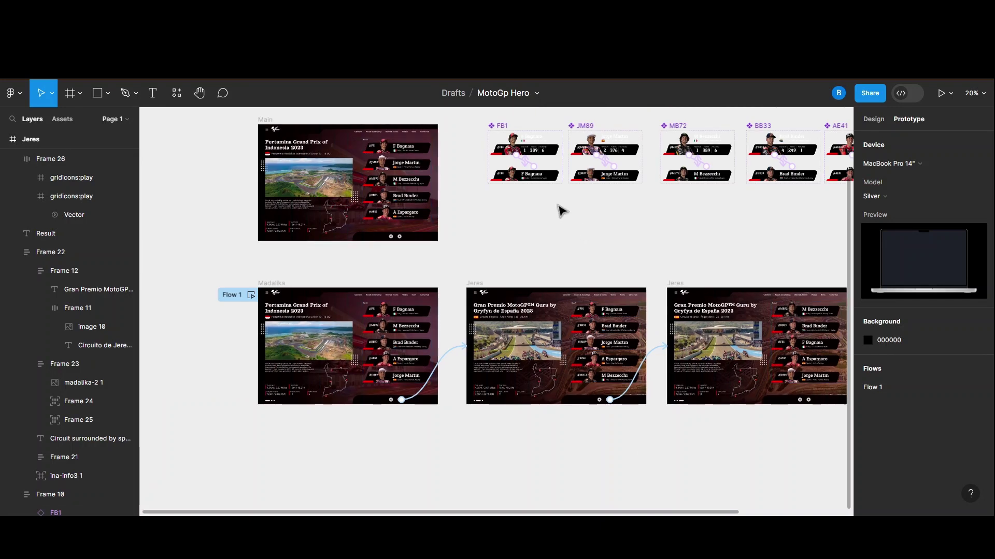
Present again to recheck the Indonesia-to-Jerez loop, then exit and pan to the Jeres frames
{"action": "key", "text": "ctrl+alt+Return"}
{"action": "mouse_move", "coordinate": [636, 194]}
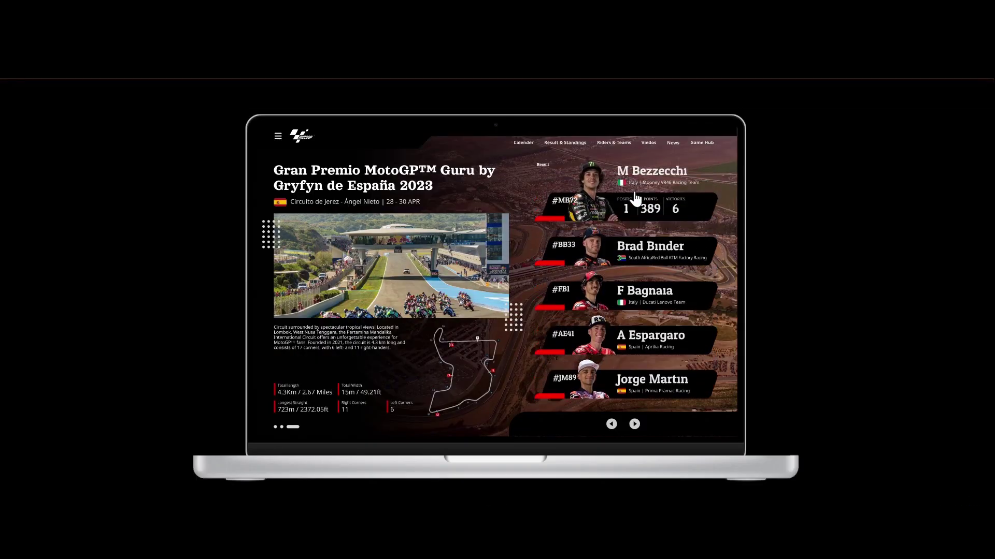
{"action": "left_click", "coordinate": [639, 430]}
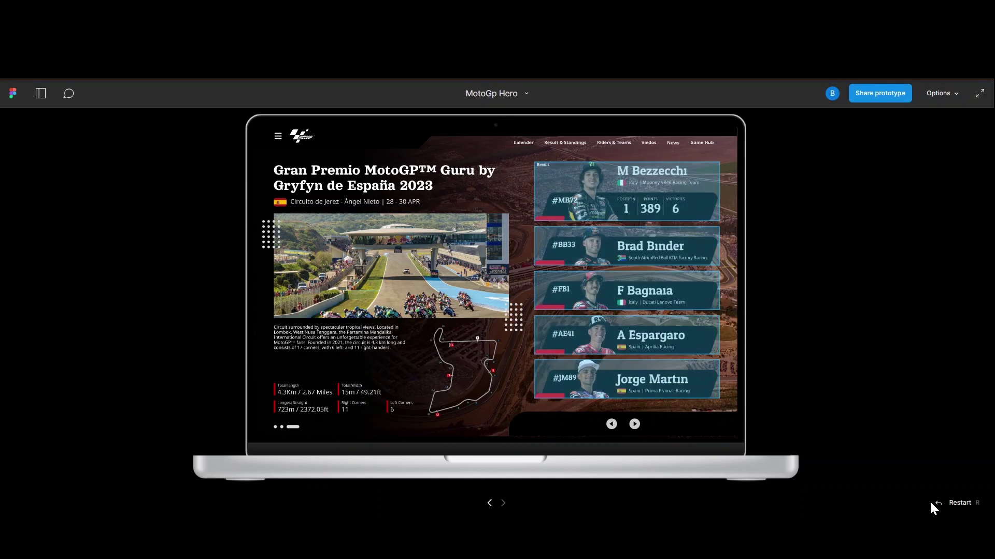
{"action": "left_click", "coordinate": [930, 501]}
{"action": "mouse_move", "coordinate": [626, 291]}
{"action": "left_click", "coordinate": [634, 426]}
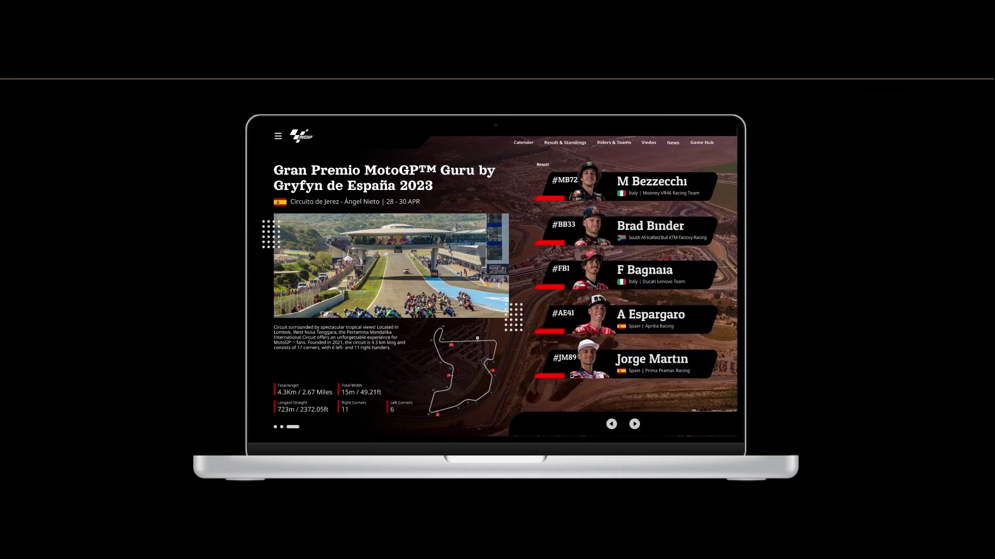
{"action": "key", "text": "Escape"}
{"action": "scroll", "coordinate": [582, 467], "scroll_direction": "up", "scroll_amount": 2}
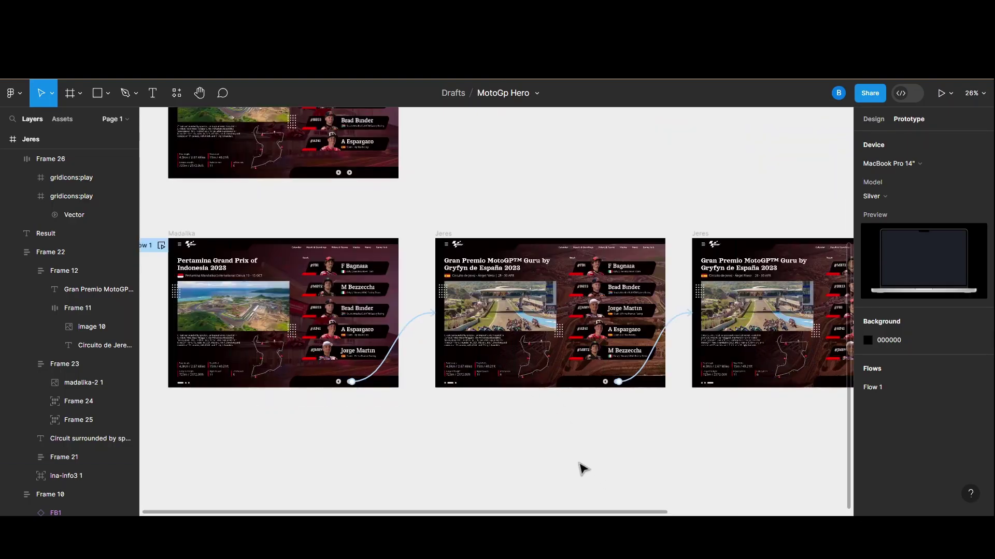
{"action": "left_click_drag", "start_coordinate": [566, 461], "coordinate": [528, 443]}
{"action": "scroll", "coordinate": [528, 443], "scroll_direction": "down", "scroll_amount": 3}
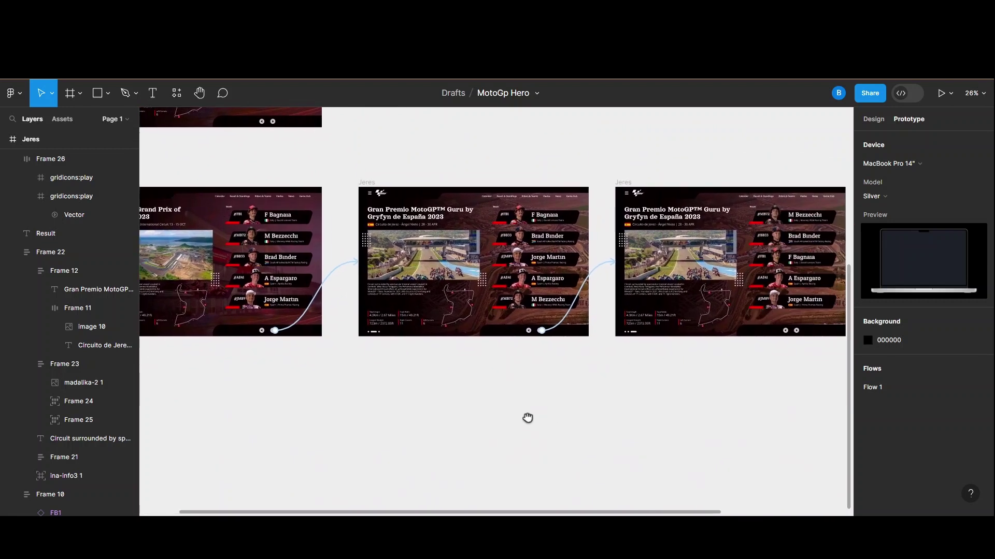
Move the last Jeres frame below the row and place a new copy of the Jeres frame
{"action": "left_click_drag", "start_coordinate": [565, 230], "coordinate": [652, 396]}
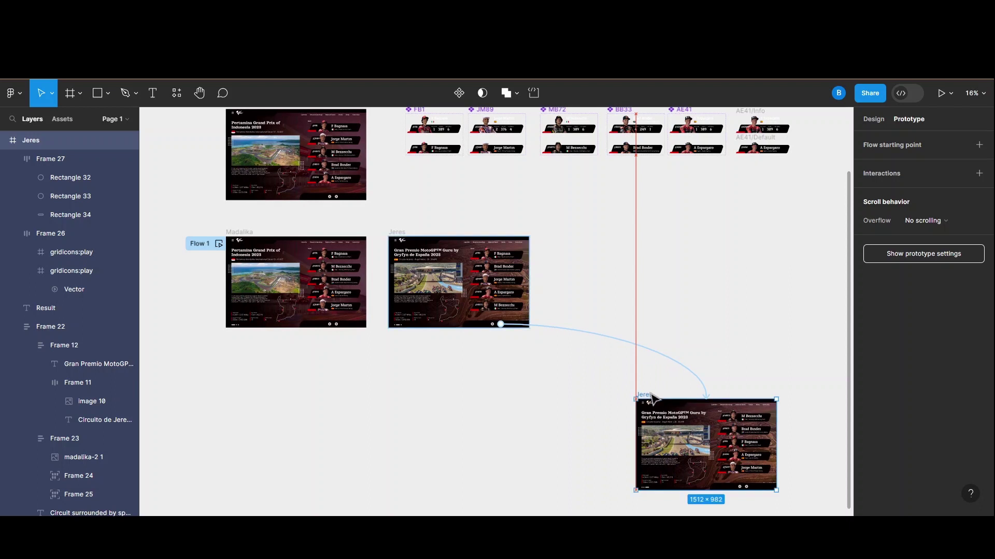
{"action": "left_click_drag", "start_coordinate": [400, 237], "coordinate": [568, 235]}
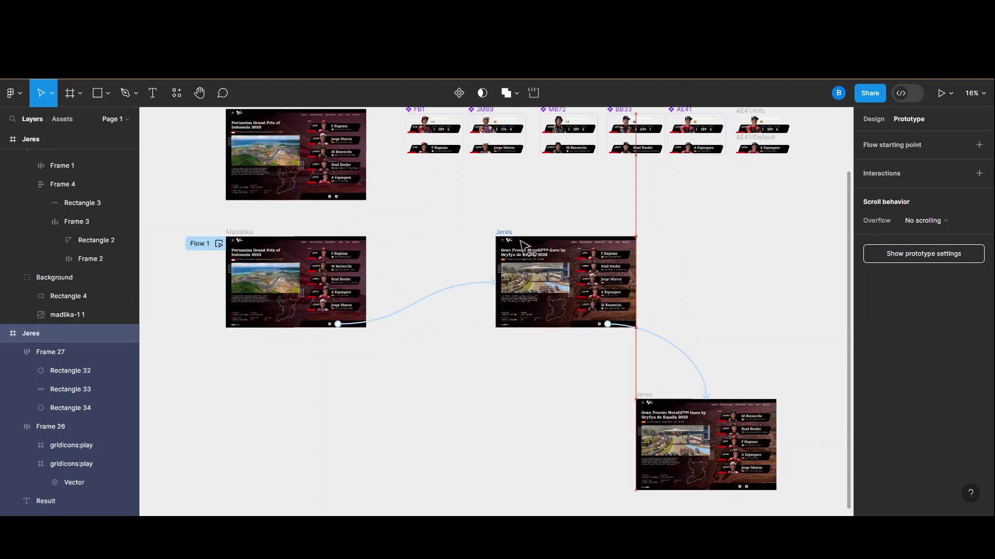
{"action": "left_click", "coordinate": [874, 119]}
{"action": "left_click", "coordinate": [637, 185]}
{"action": "left_click", "coordinate": [562, 233]}
{"action": "left_click_drag", "start_coordinate": [565, 244], "coordinate": [403, 243]}
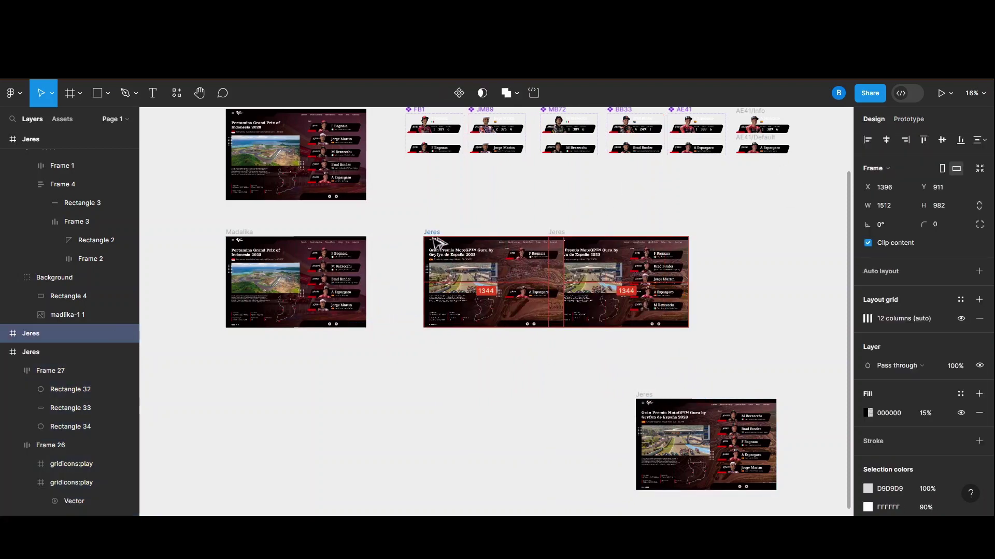
{"action": "left_click", "coordinate": [908, 119]}
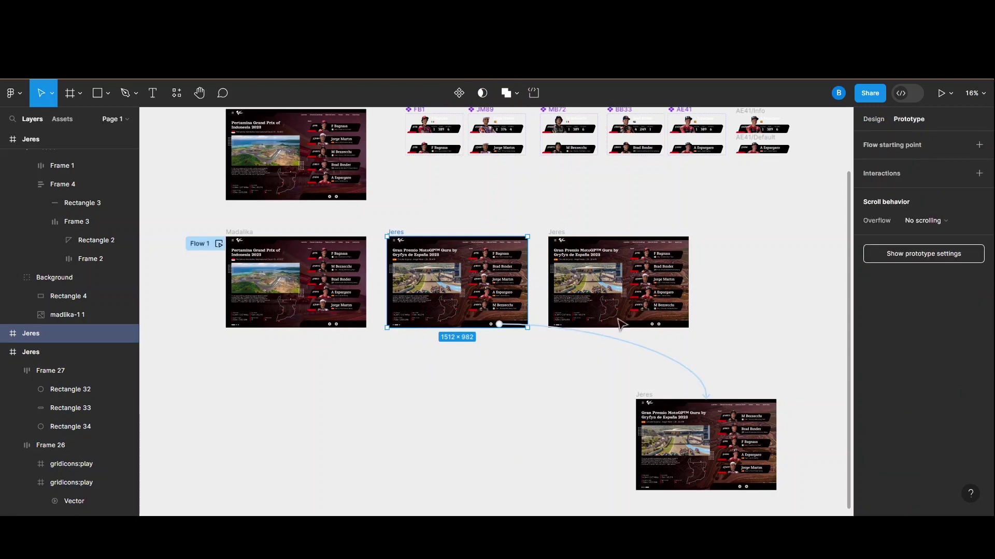
{"action": "key", "text": "Escape"}
{"action": "scroll", "coordinate": [388, 259], "scroll_direction": "up", "scroll_amount": 2}
Link the middle Jeres frame to the new Jeres copy with an on-click connection
{"action": "left_click", "coordinate": [591, 293]}
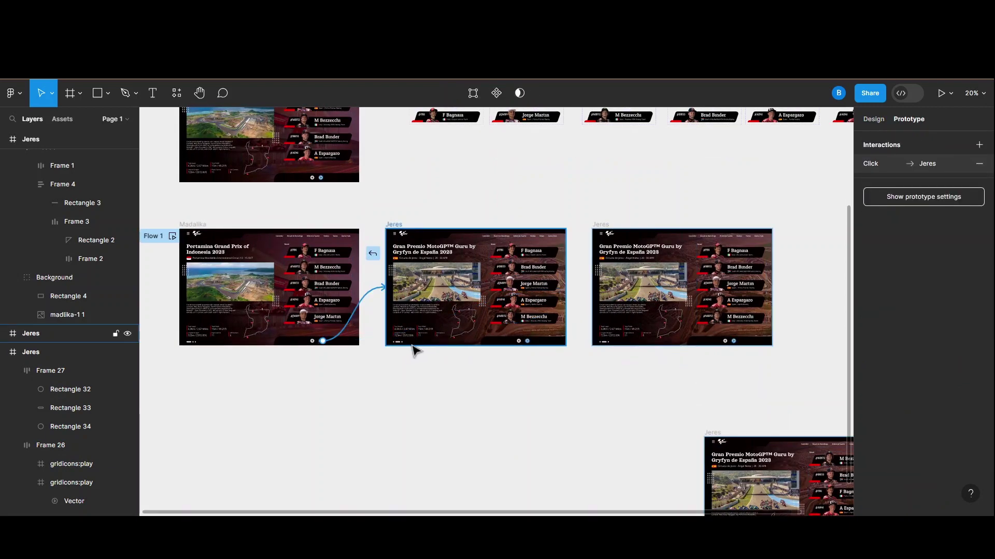
{"action": "key", "text": "Delete"}
{"action": "left_click", "coordinate": [561, 338]}
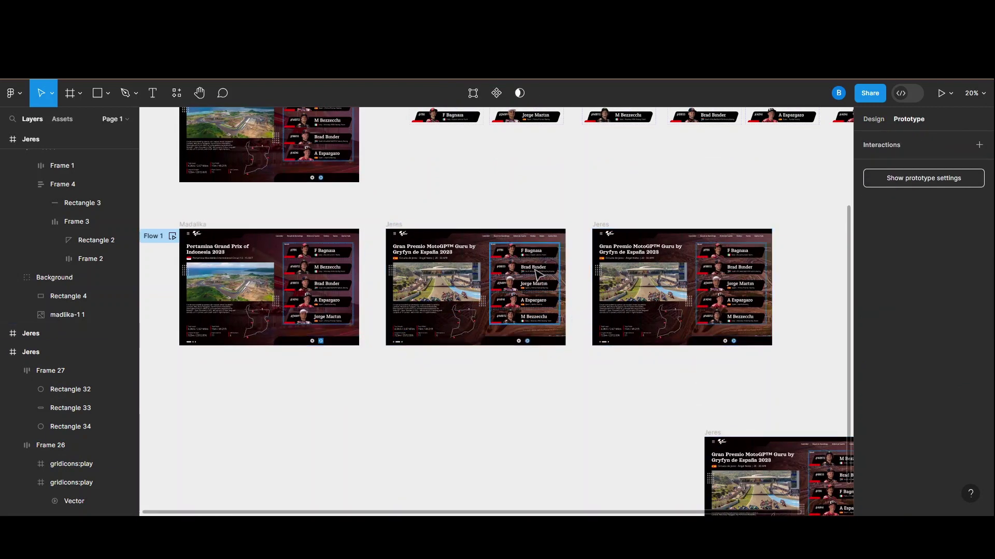
{"action": "left_click", "coordinate": [395, 225]}
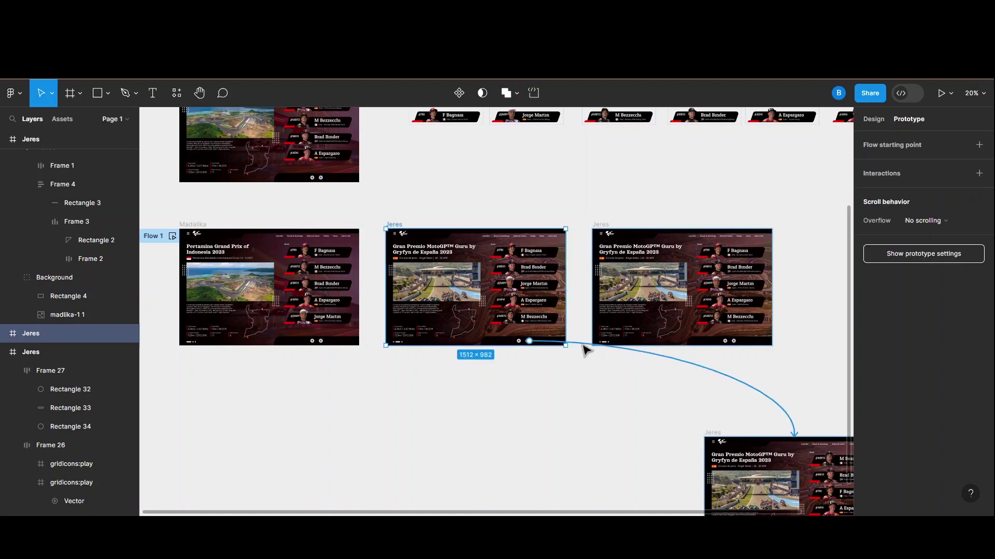
{"action": "left_click", "coordinate": [736, 353]}
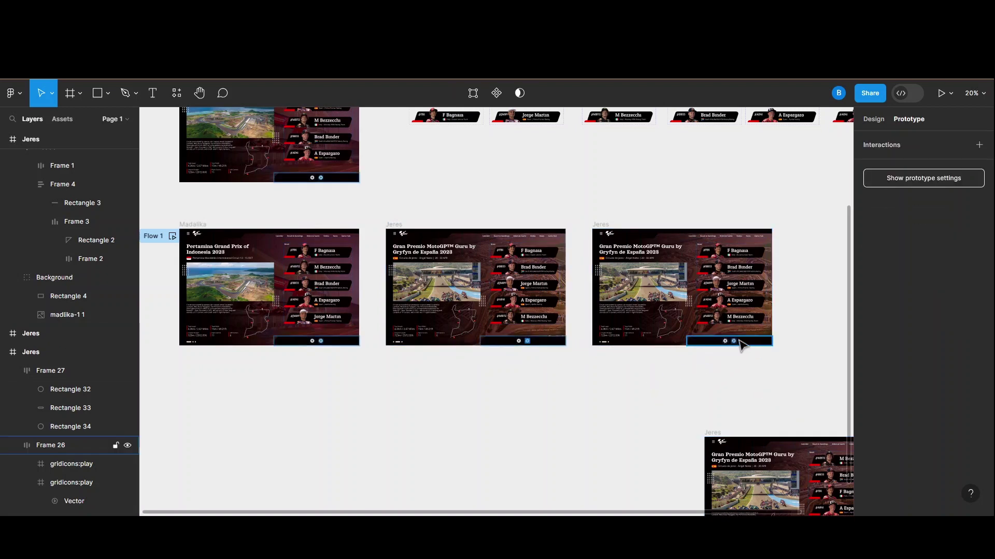
{"action": "scroll", "coordinate": [531, 286], "scroll_direction": "up", "scroll_amount": 2}
{"action": "left_click", "coordinate": [569, 295]}
{"action": "left_click_drag", "start_coordinate": [573, 286], "coordinate": [616, 294]}
Change the middle Jeres connection's trigger from On click to After delay of 100ms
{"action": "left_click", "coordinate": [358, 211]}
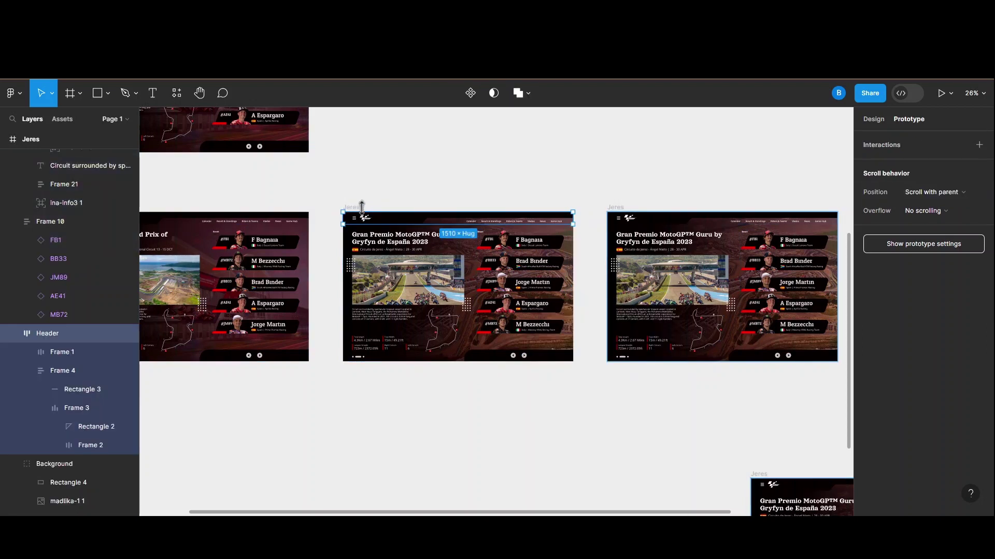
{"action": "left_click", "coordinate": [351, 207]}
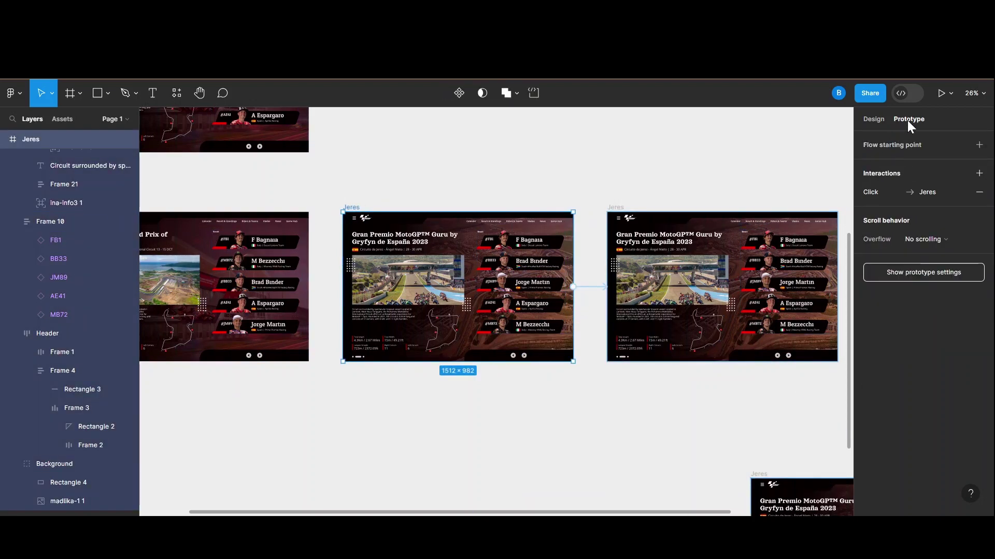
{"action": "left_click", "coordinate": [589, 286]}
{"action": "left_click", "coordinate": [546, 317]}
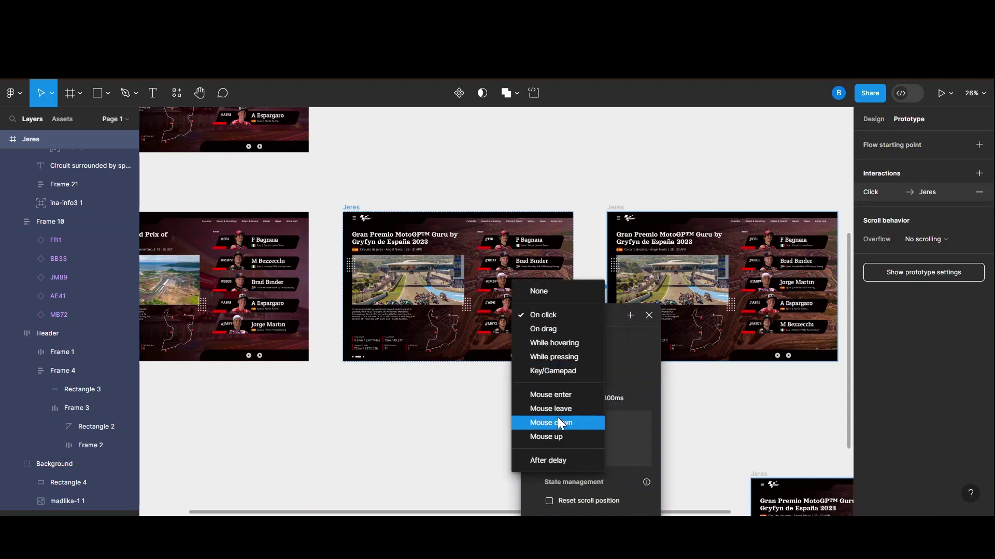
{"action": "left_click", "coordinate": [554, 459]}
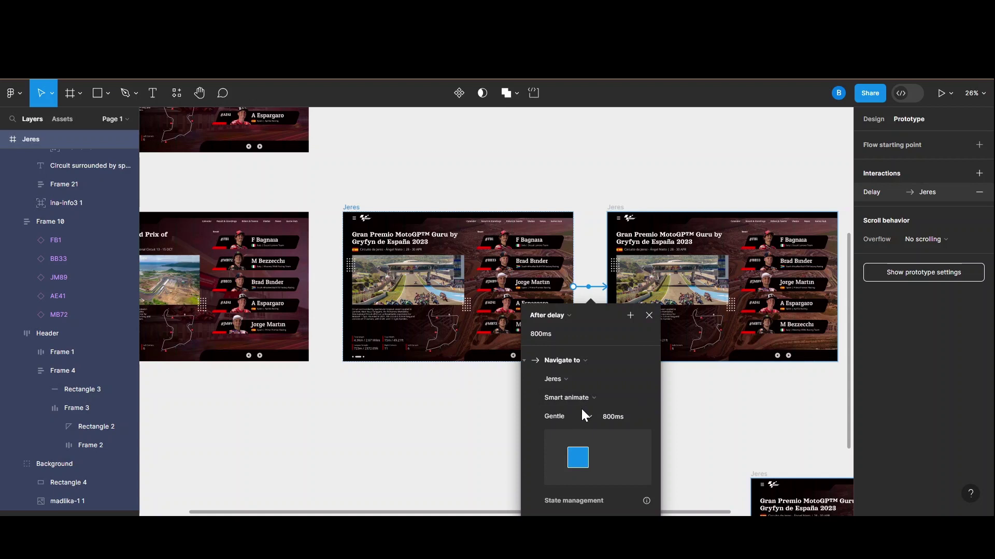
{"action": "left_click", "coordinate": [539, 336]}
{"action": "key", "text": "Return"}
{"action": "left_click", "coordinate": [456, 416]}
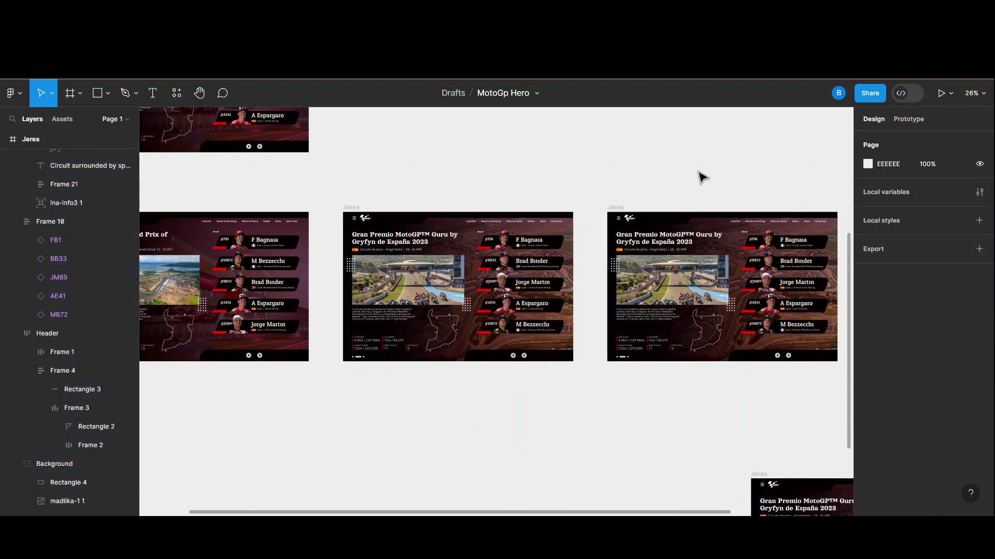
Nudge Frame 22 inside the middle Jeres frame and set its layer opacity to 0%
{"action": "left_click", "coordinate": [381, 283]}
{"action": "scroll", "coordinate": [381, 282], "scroll_direction": "up", "scroll_amount": 2}
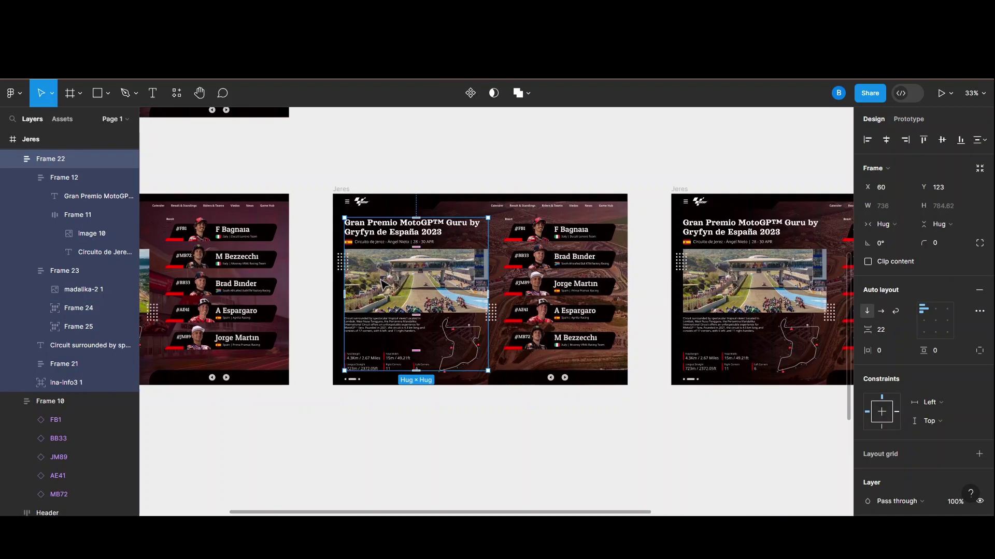
{"action": "left_click_drag", "start_coordinate": [381, 282], "coordinate": [383, 284]}
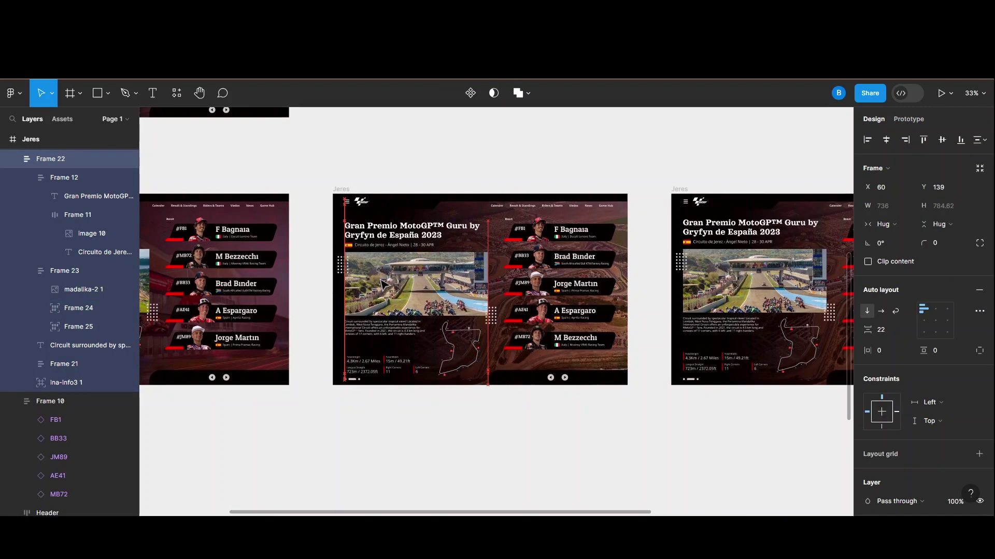
{"action": "left_click_drag", "start_coordinate": [383, 284], "coordinate": [383, 285]}
{"action": "scroll", "coordinate": [382, 285], "scroll_direction": "up", "scroll_amount": 2}
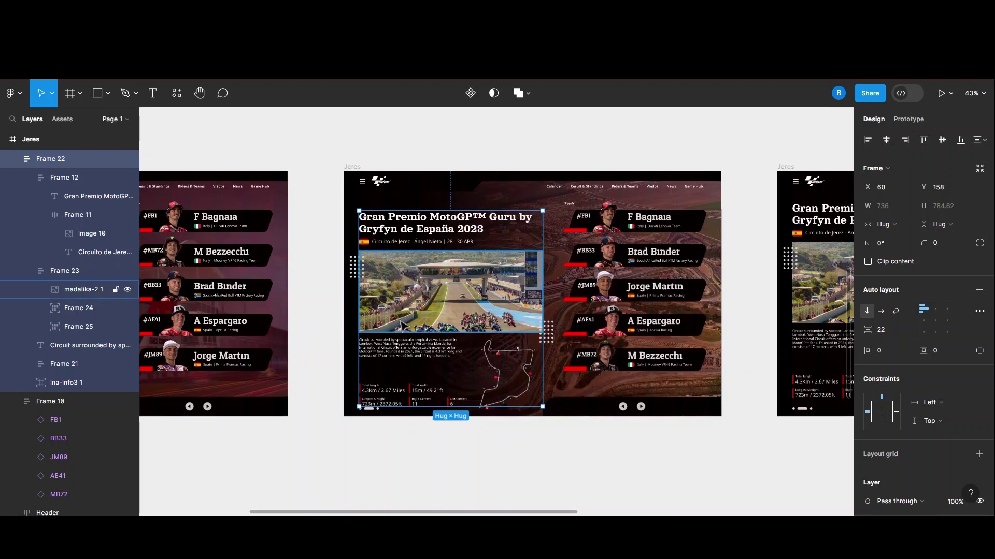
{"action": "scroll", "coordinate": [402, 326], "scroll_direction": "up", "scroll_amount": 2}
{"action": "left_click_drag", "start_coordinate": [402, 325], "coordinate": [437, 337]}
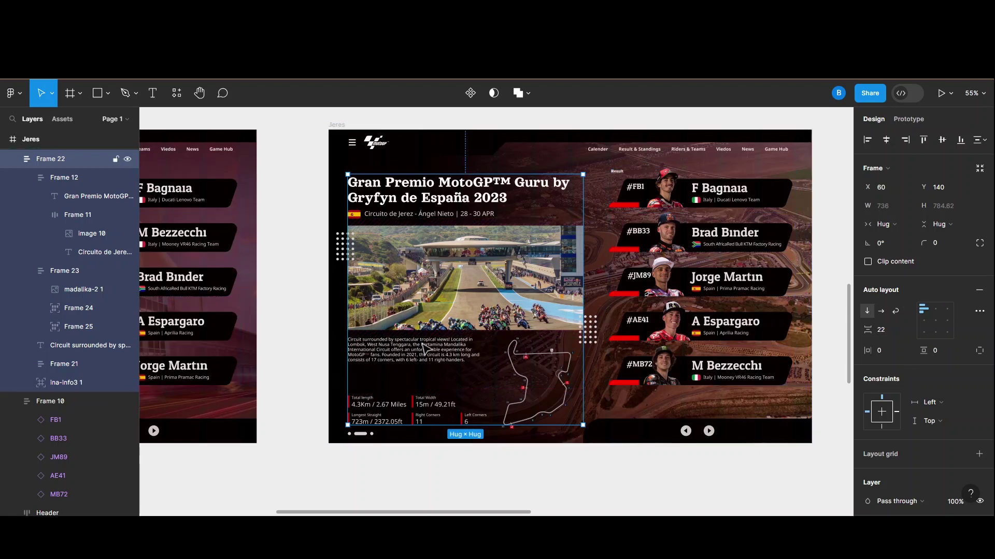
{"action": "scroll", "coordinate": [944, 270], "scroll_direction": "down", "scroll_amount": 3}
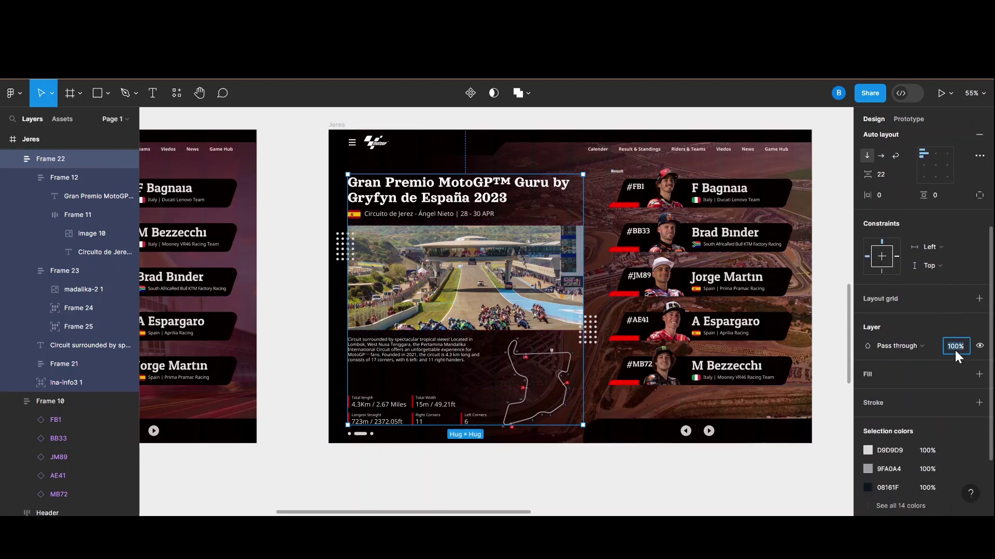
{"action": "type", "text": "0"}
{"action": "key", "text": "Return"}
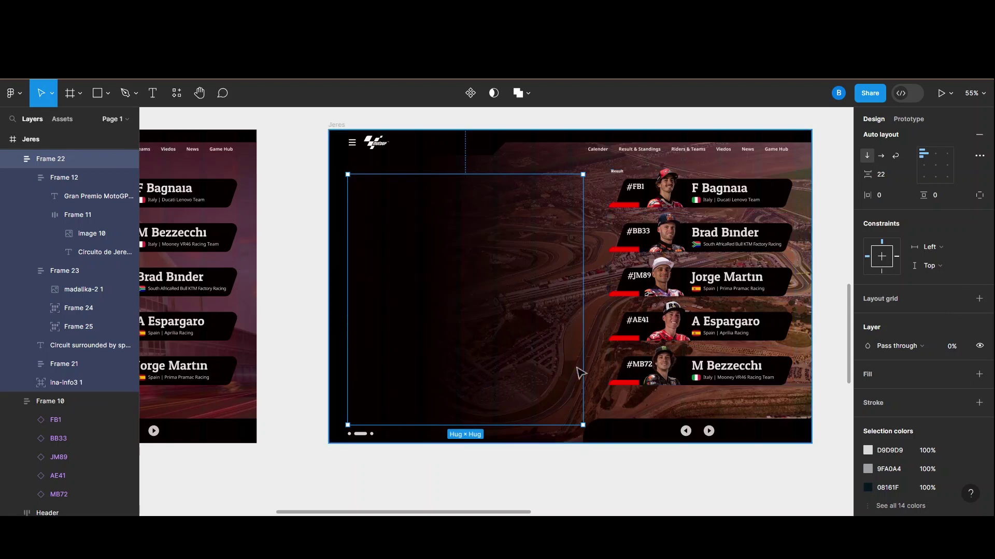
Select the Madalika frame and start the prototype presentation from it
{"action": "scroll", "coordinate": [581, 373], "scroll_direction": "down", "scroll_amount": 5}
{"action": "left_click", "coordinate": [394, 212]}
{"action": "scroll", "coordinate": [290, 208], "scroll_direction": "left", "scroll_amount": 3}
{"action": "left_click", "coordinate": [194, 210]}
{"action": "key", "text": "ctrl+alt+Return"}
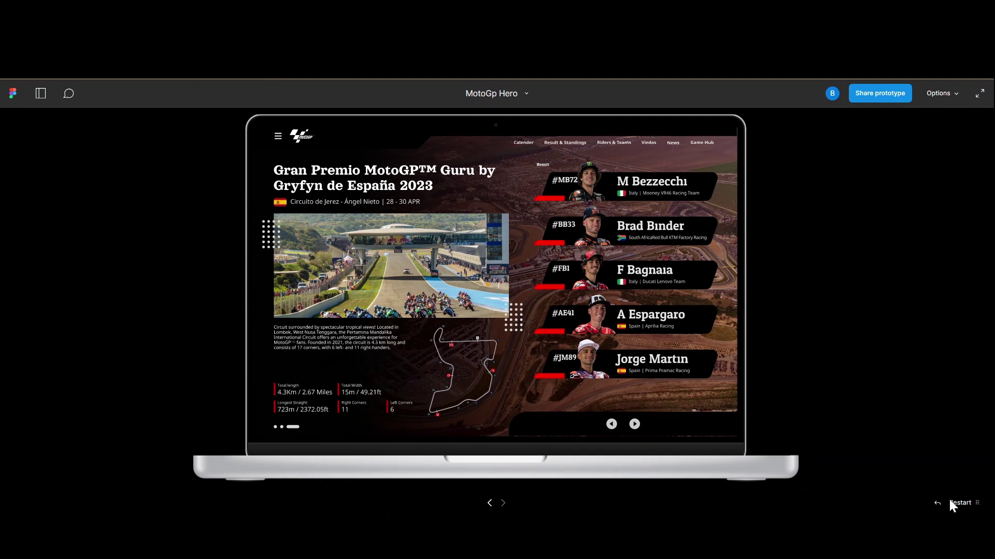
Review the slides, then connect Madalika's play icon to the faded Jeres frame
{"action": "left_click", "coordinate": [948, 498]}
{"action": "left_click", "coordinate": [635, 424]}
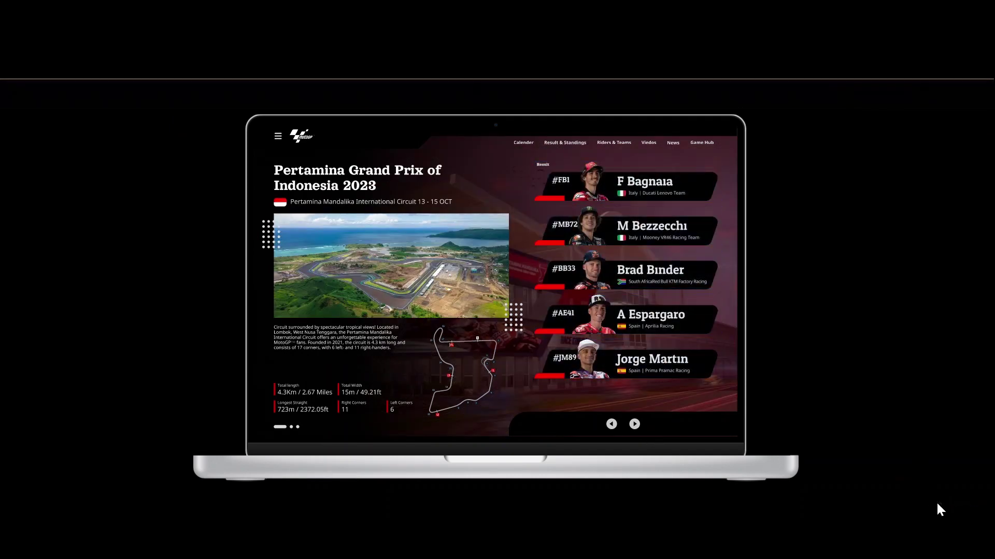
{"action": "left_click", "coordinate": [633, 427]}
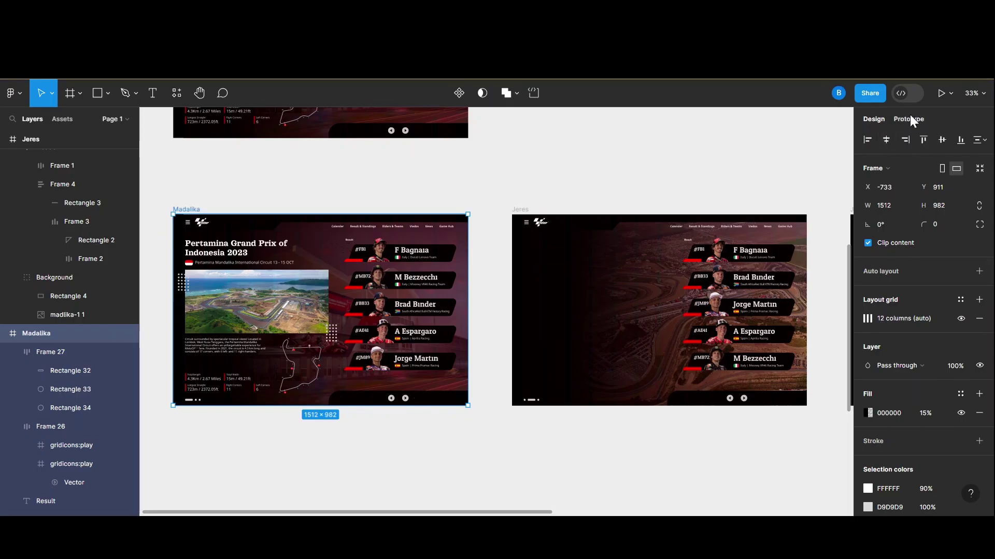
{"action": "left_click", "coordinate": [908, 118]}
{"action": "double_click", "coordinate": [407, 398]}
{"action": "left_click_drag", "start_coordinate": [410, 398], "coordinate": [517, 355]}
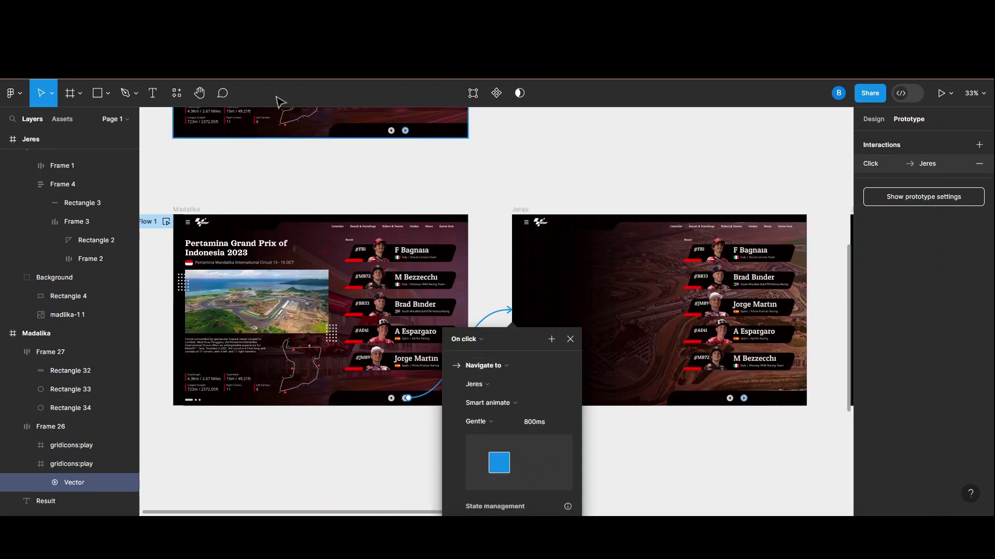
Preview the Gentle 800ms smart-animate fade from Indonesia to Jerez, then close it
{"action": "key", "text": "ctrl+alt+Return"}
{"action": "left_click", "coordinate": [634, 425]}
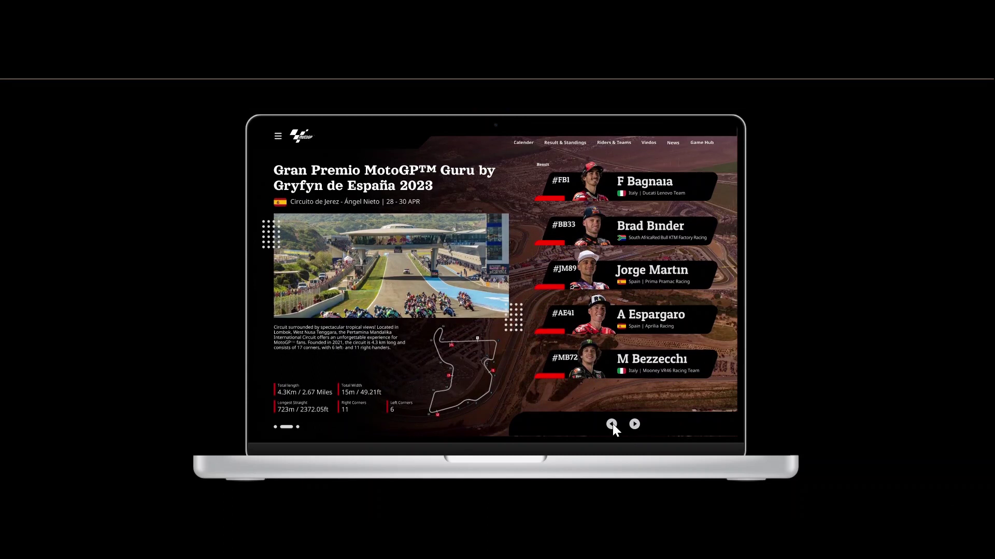
{"action": "key", "text": "Escape"}
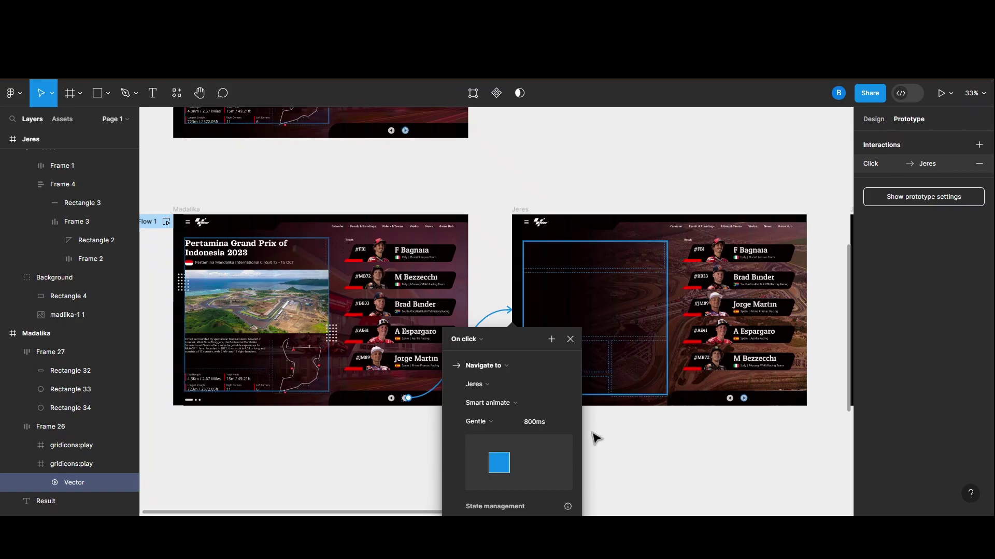
{"action": "left_click", "coordinate": [595, 438]}
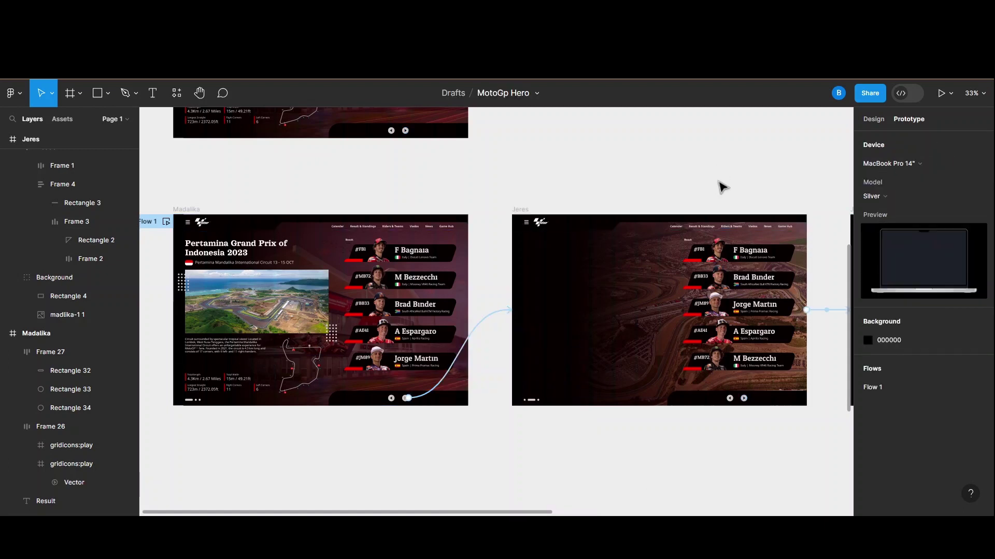
Delete the faded middle Jeres frame copy
{"action": "left_click", "coordinate": [874, 119]}
{"action": "scroll", "coordinate": [579, 182], "scroll_direction": "down", "scroll_amount": 5}
{"action": "scroll", "coordinate": [700, 394], "scroll_direction": "up", "scroll_amount": 2}
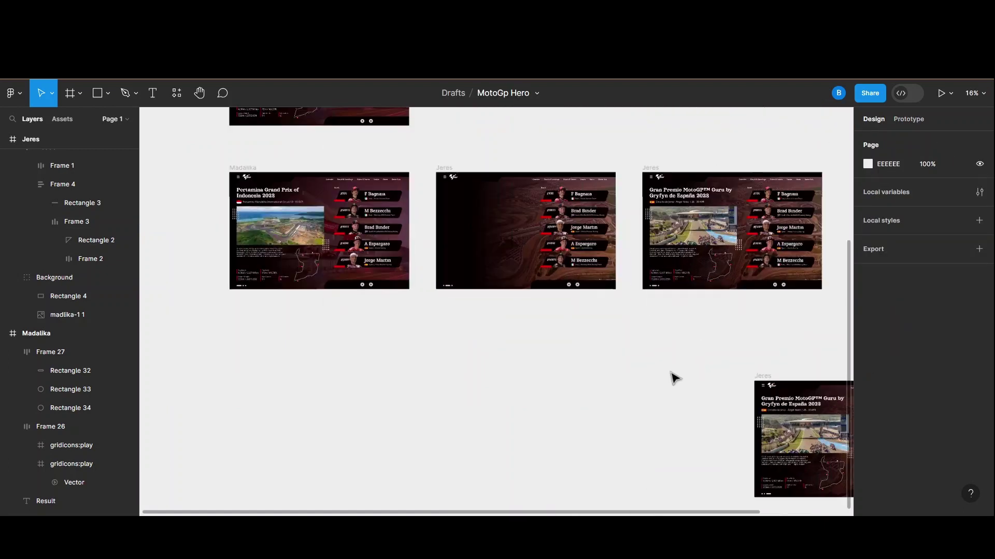
{"action": "scroll", "coordinate": [673, 378], "scroll_direction": "up", "scroll_amount": 2}
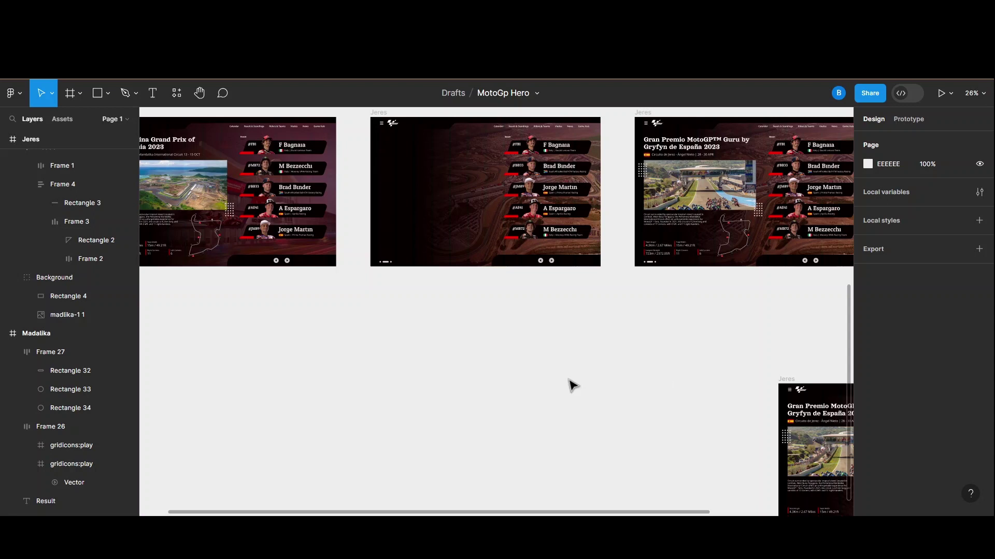
{"action": "left_click", "coordinate": [381, 113]}
{"action": "key", "text": "Delete"}
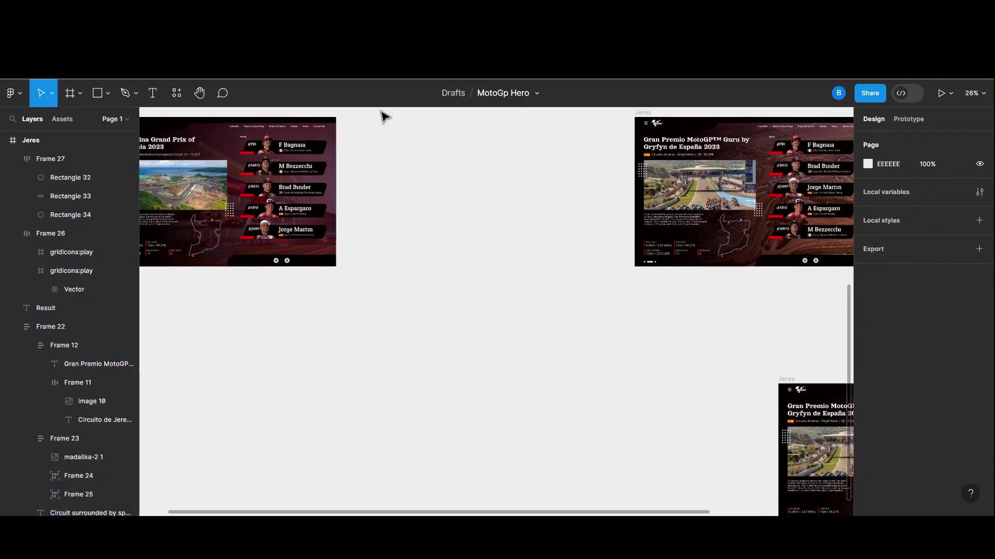
Line up the two remaining Jeres frames in a single row
{"action": "scroll", "coordinate": [570, 182], "scroll_direction": "up", "scroll_amount": 1}
{"action": "scroll", "coordinate": [570, 181], "scroll_direction": "right", "scroll_amount": 1}
{"action": "mouse_move", "coordinate": [600, 156]}
{"action": "left_mouse_down"}
{"action": "mouse_move", "coordinate": [378, 207]}
{"action": "mouse_move", "coordinate": [332, 207]}
{"action": "left_mouse_up"}
{"action": "left_click", "coordinate": [726, 384]}
{"action": "mouse_move", "coordinate": [759, 414]}
{"action": "left_mouse_down"}
{"action": "mouse_move", "coordinate": [712, 283]}
{"action": "mouse_move", "coordinate": [595, 153]}
{"action": "left_mouse_up"}
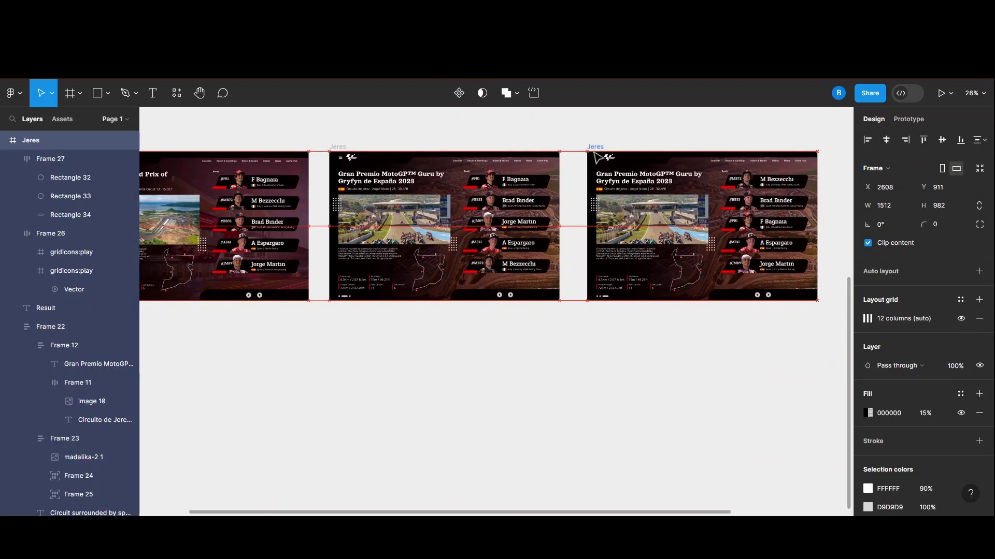
{"action": "scroll", "coordinate": [596, 155], "scroll_direction": "up", "scroll_amount": 2}
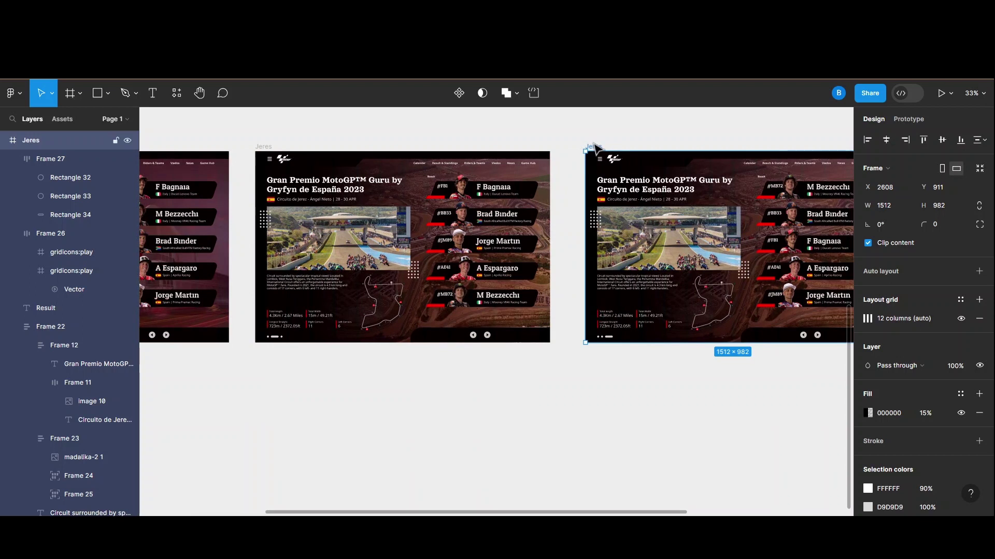
Rename the rightmost frame to USA
{"action": "double_click", "coordinate": [593, 146]}
{"action": "type", "text": "USA"}
{"action": "left_click", "coordinate": [682, 385]}
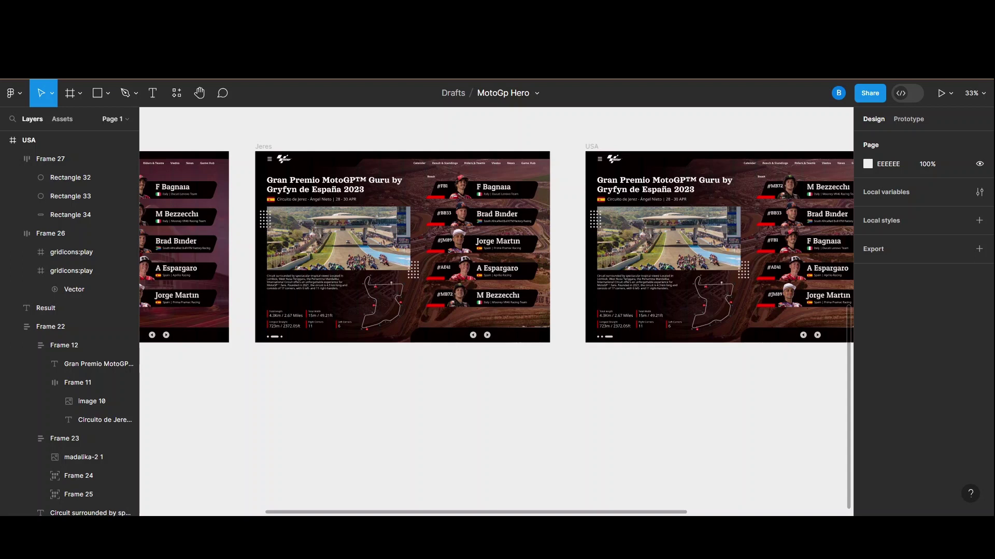
Change the title to 'Red Bull Grand Prix of The Americas' and the subtitle to 'Circuit of The Americas'
{"action": "left_click", "coordinate": [630, 186]}
{"action": "double_click", "coordinate": [641, 187]}
{"action": "type", "text": "Red Bull Grand Prix of The Americas"}
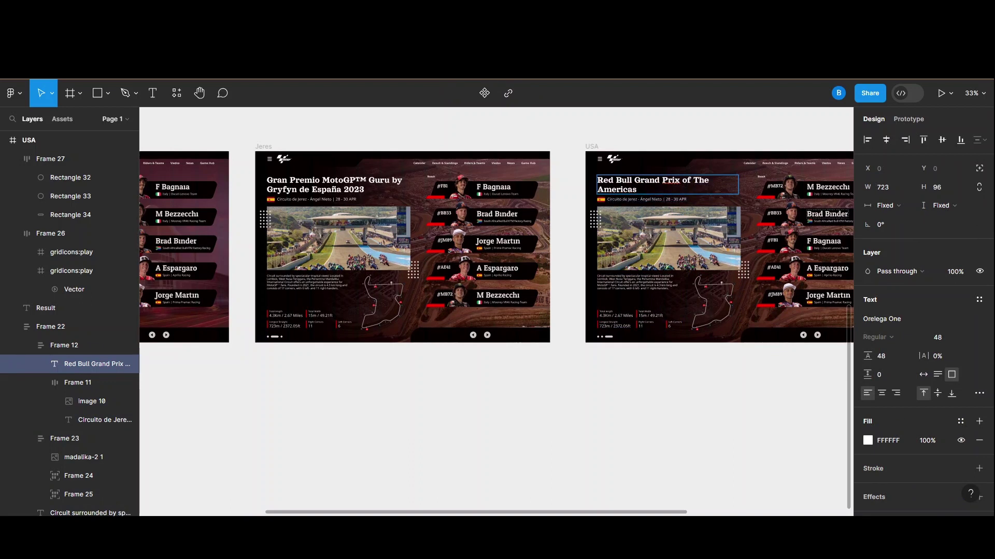
{"action": "scroll", "coordinate": [692, 189], "scroll_direction": "up", "scroll_amount": 2}
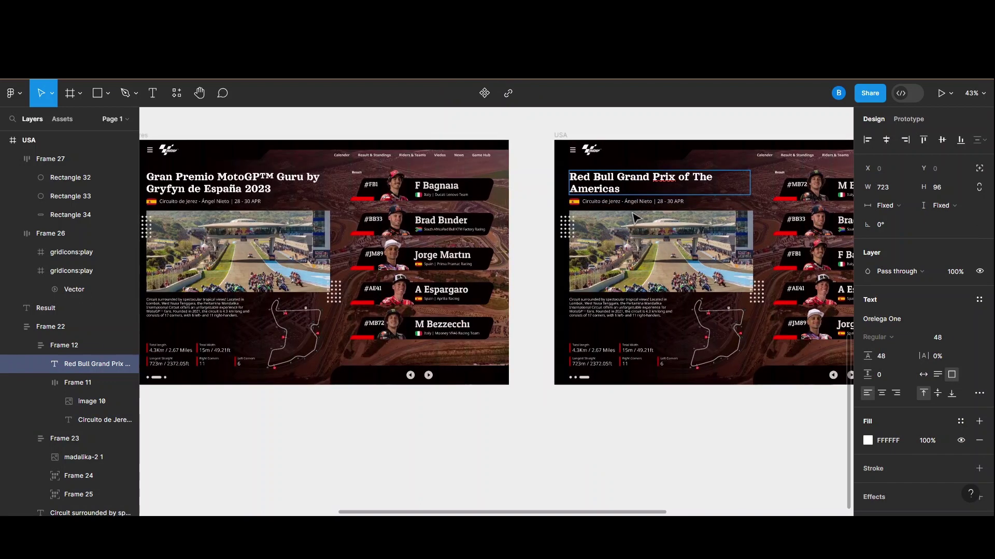
{"action": "double_click", "coordinate": [623, 202]}
{"action": "type", "text": "Circuit of The Americas"}
{"action": "key", "text": "Escape"}
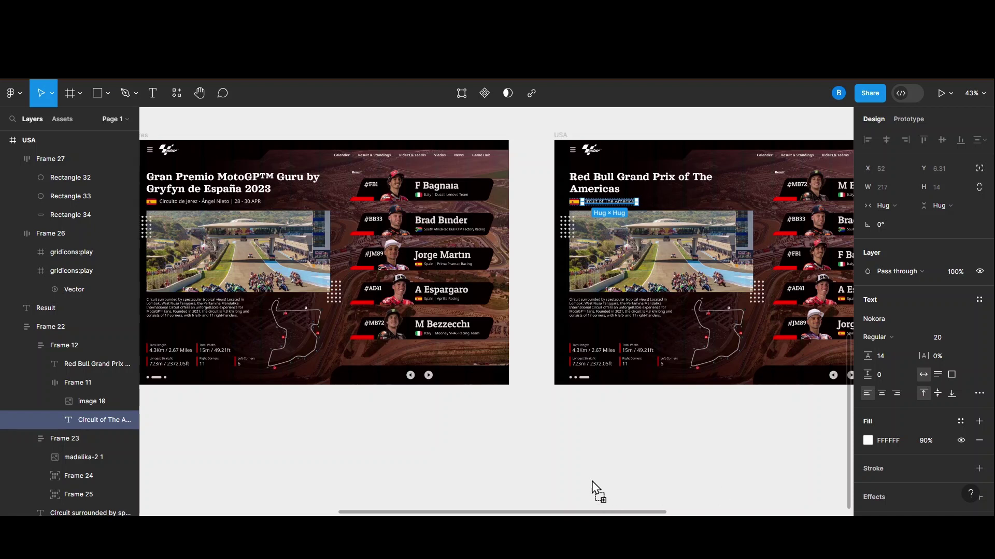
Paste a US flag image, shrink it to width 40 and round its corners
{"action": "key", "text": "ctrl+v"}
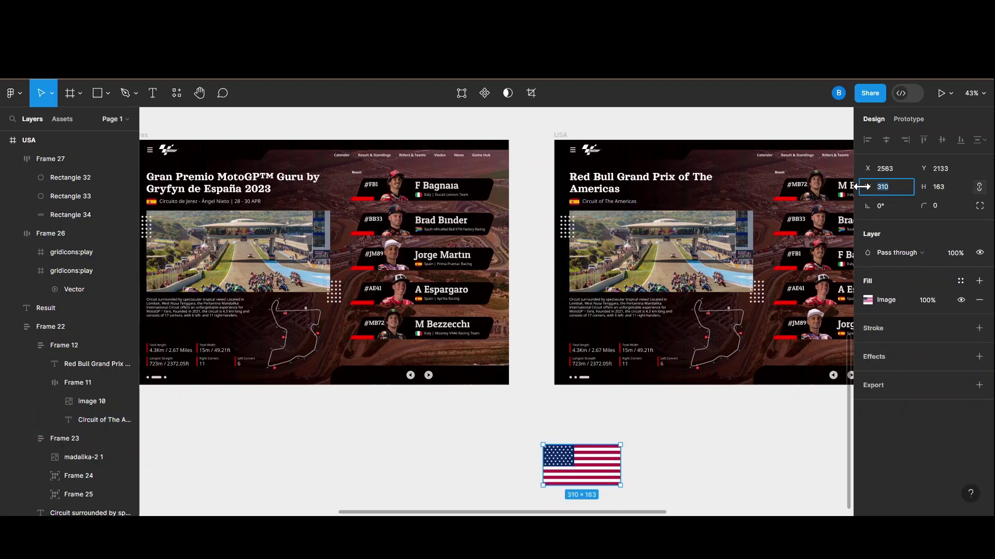
{"action": "type", "text": "40"}
{"action": "key", "text": "Return"}
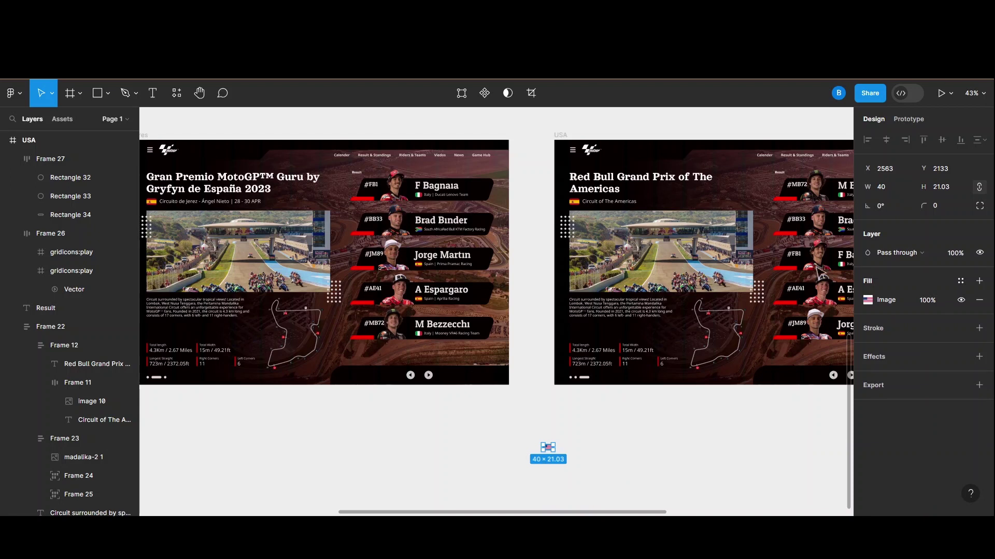
{"action": "scroll", "coordinate": [576, 479], "scroll_direction": "up", "scroll_amount": 5}
{"action": "left_click", "coordinate": [588, 451]}
{"action": "left_click", "coordinate": [532, 432]}
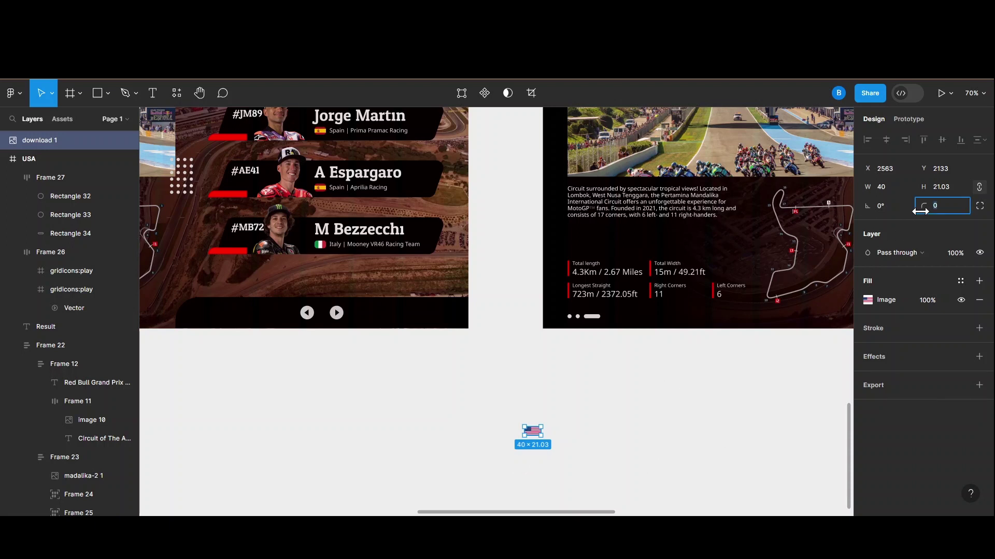
{"action": "type", "text": "8"}
{"action": "left_click", "coordinate": [682, 444]}
{"action": "left_click_drag", "start_coordinate": [682, 444], "coordinate": [577, 477]}
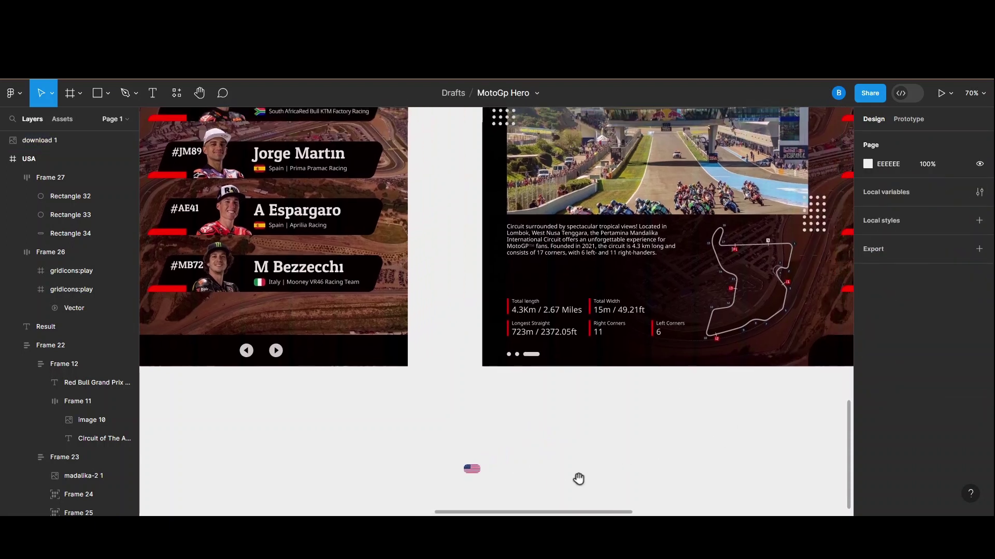
Move the US flag into the subtitle row before the text, deleting the Spanish flag
{"action": "left_click", "coordinate": [438, 481]}
{"action": "key", "text": "Delete"}
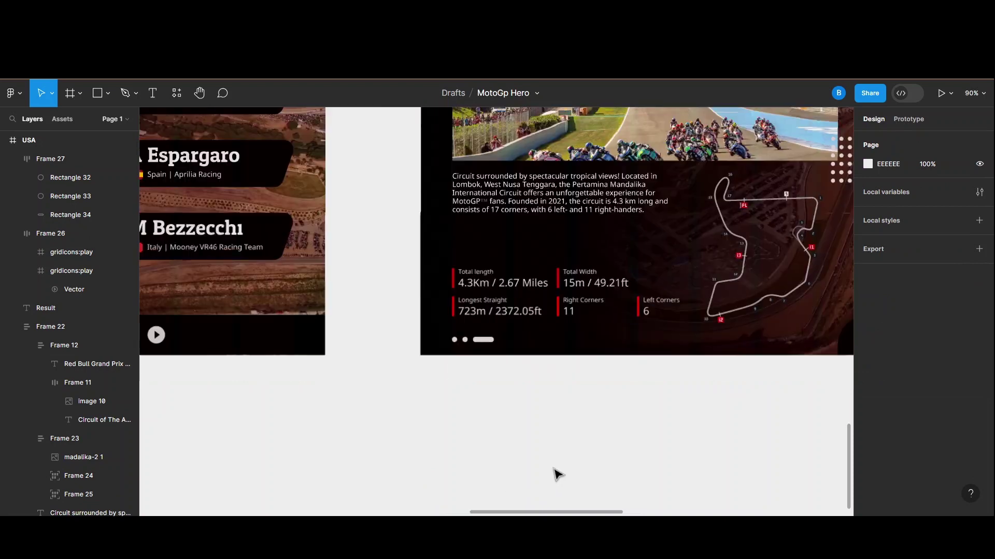
{"action": "scroll", "coordinate": [555, 473], "scroll_direction": "up", "scroll_amount": 2}
{"action": "scroll", "coordinate": [569, 459], "scroll_direction": "up", "scroll_amount": 2}
{"action": "left_click", "coordinate": [98, 419]}
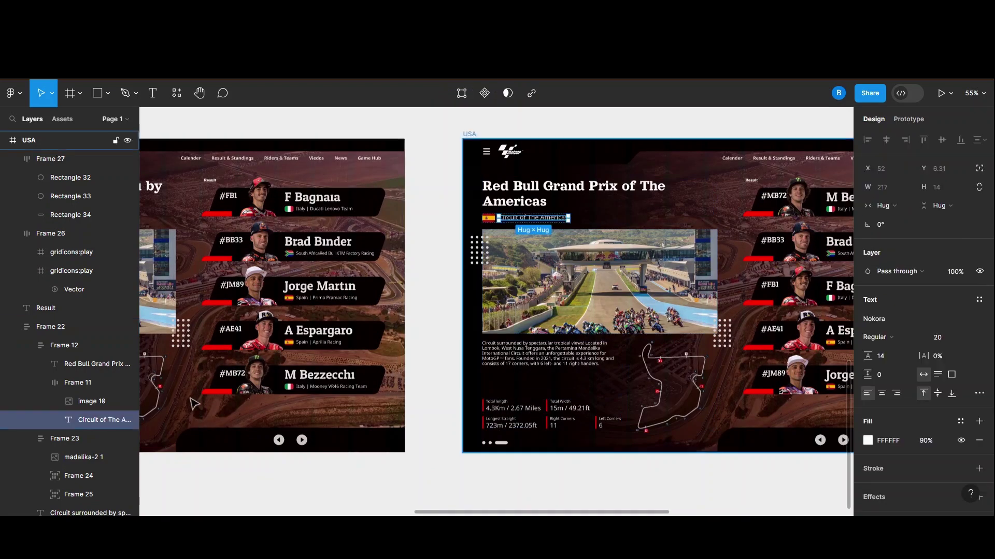
{"action": "left_click", "coordinate": [88, 381]}
{"action": "key", "text": "ctrl+v"}
{"action": "key", "text": "Left"}
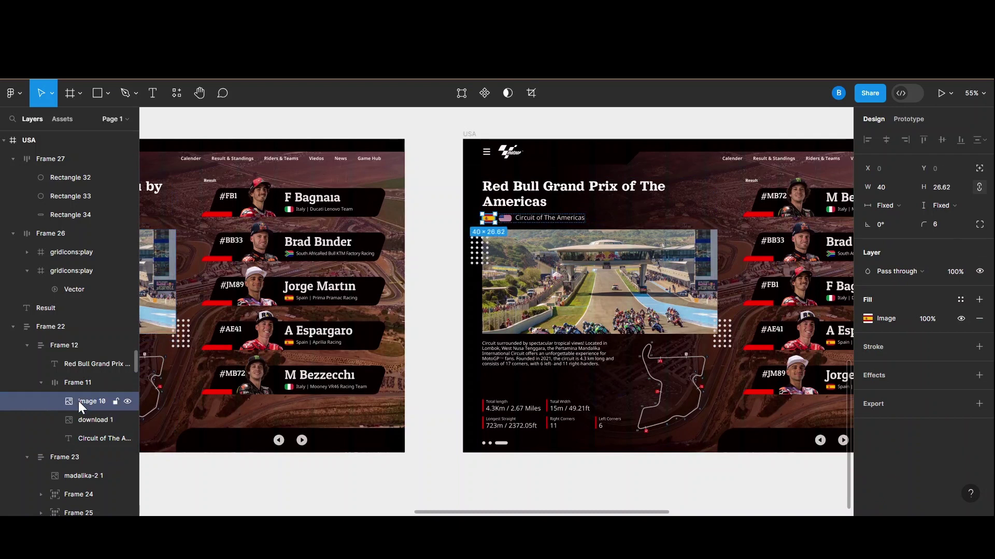
{"action": "left_click", "coordinate": [79, 401]}
{"action": "key", "text": "Delete"}
{"action": "scroll", "coordinate": [420, 339], "scroll_direction": "down", "scroll_amount": 3}
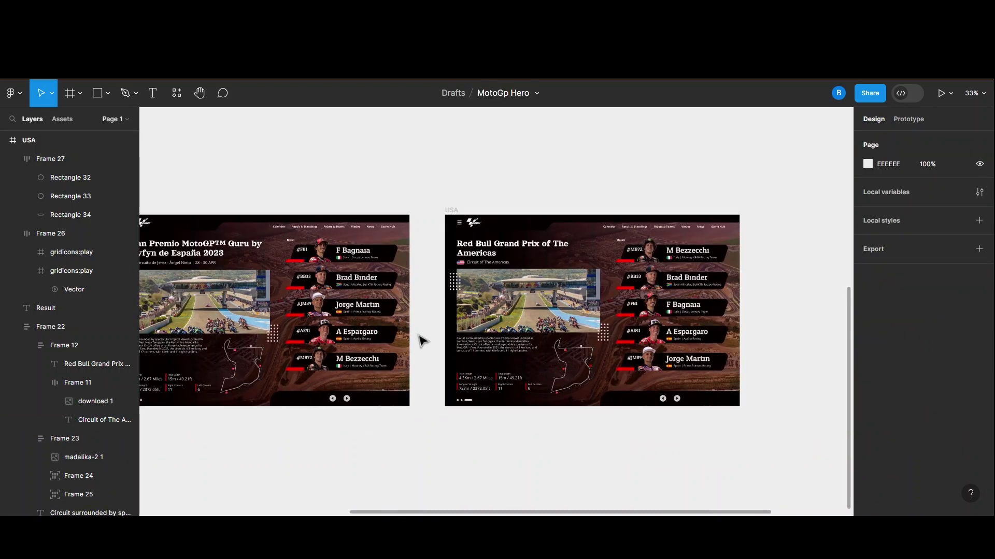
Replace the USA frame's main photo with a Circuit of the Americas track view
{"action": "scroll", "coordinate": [421, 340], "scroll_direction": "down", "scroll_amount": 2}
{"action": "scroll", "coordinate": [674, 365], "scroll_direction": "left", "scroll_amount": 5}
{"action": "scroll", "coordinate": [674, 365], "scroll_direction": "down", "scroll_amount": 2}
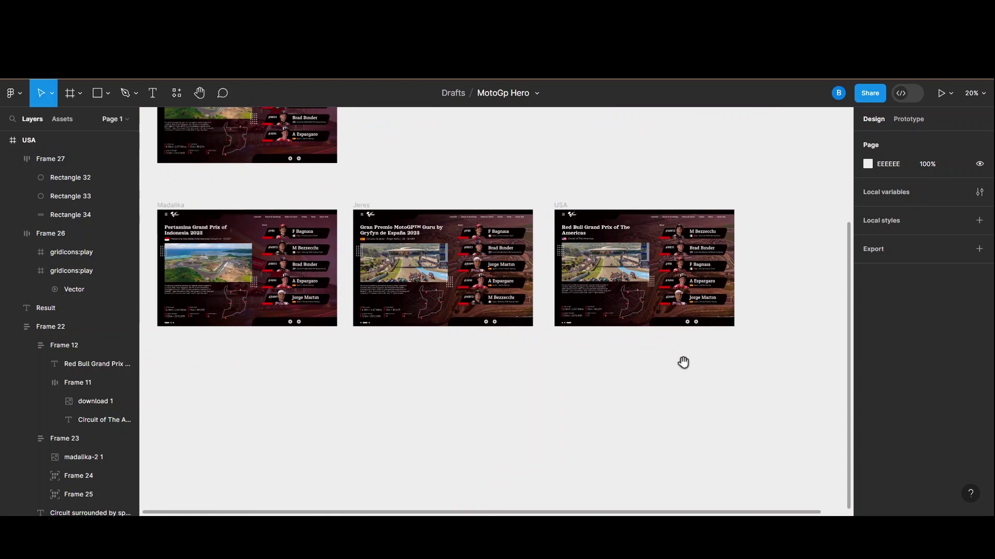
{"action": "scroll", "coordinate": [535, 351], "scroll_direction": "right", "scroll_amount": 1}
{"action": "scroll", "coordinate": [579, 371], "scroll_direction": "up", "scroll_amount": 2}
{"action": "scroll", "coordinate": [596, 310], "scroll_direction": "up", "scroll_amount": 2}
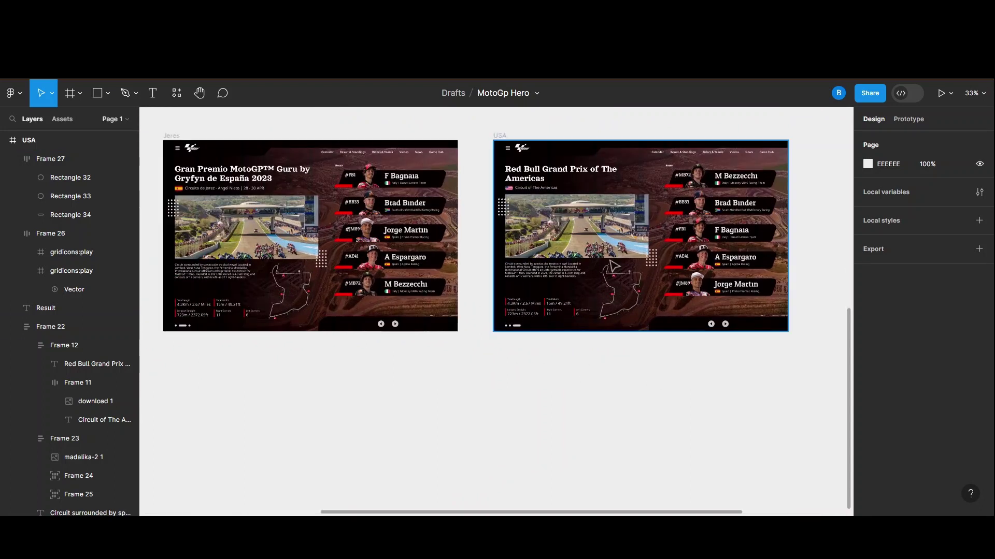
{"action": "left_click", "coordinate": [614, 250]}
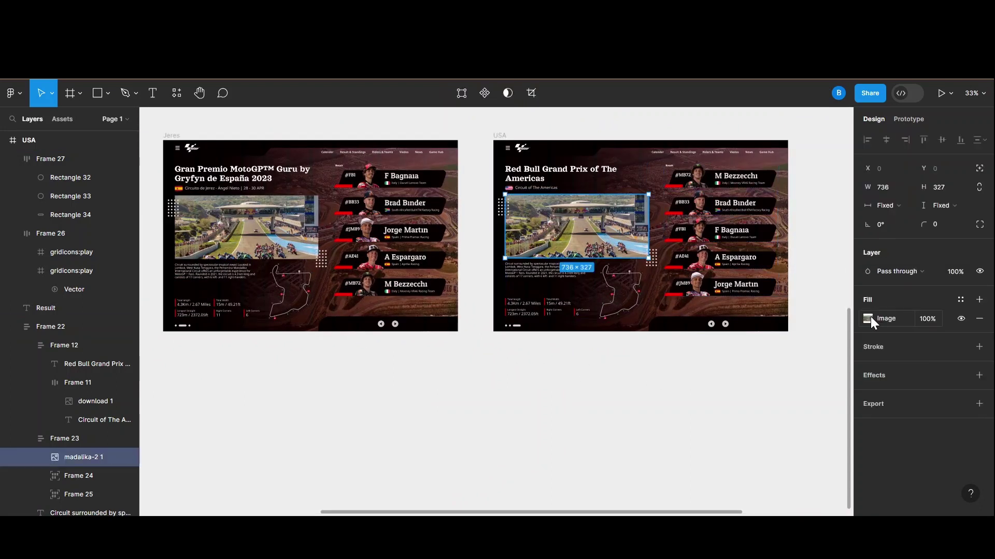
{"action": "left_click", "coordinate": [869, 318]}
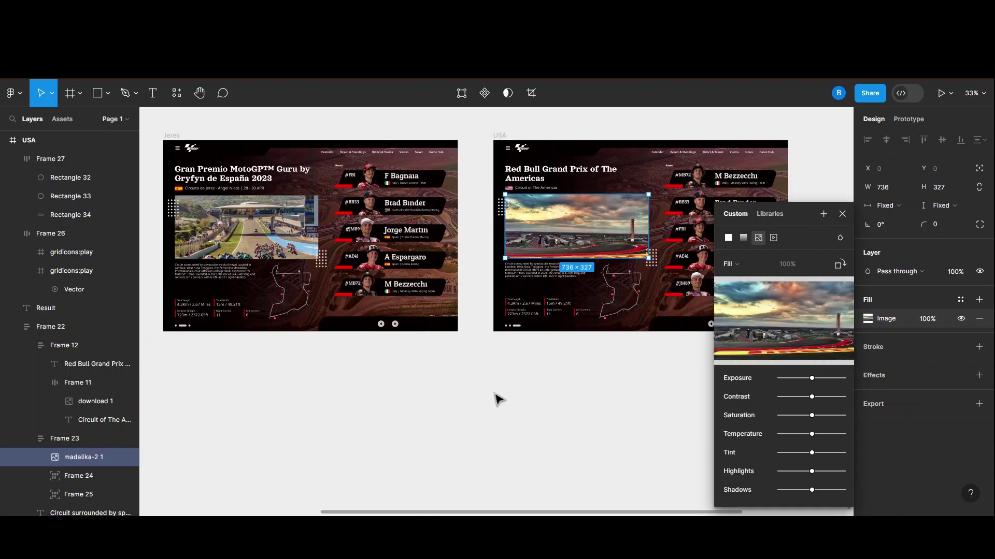
Replace the madlika-1 1 background image fill with a trackside crowd image
{"action": "left_click", "coordinate": [501, 140]}
{"action": "scroll", "coordinate": [103, 384], "scroll_direction": "down", "scroll_amount": 5}
{"action": "scroll", "coordinate": [102, 387], "scroll_direction": "down", "scroll_amount": 5}
{"action": "scroll", "coordinate": [103, 386], "scroll_direction": "down", "scroll_amount": 5}
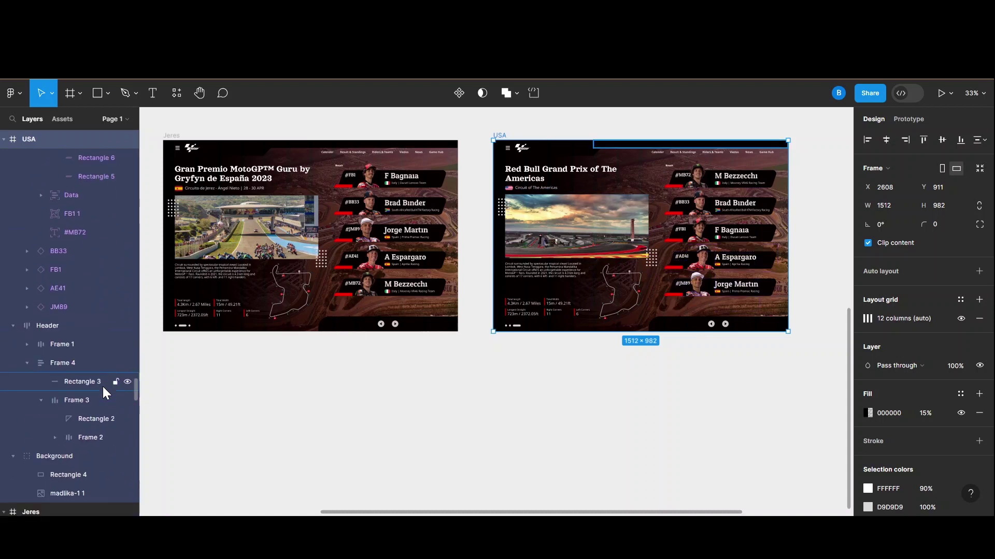
{"action": "scroll", "coordinate": [102, 387], "scroll_direction": "down", "scroll_amount": 5}
{"action": "left_click", "coordinate": [69, 260]}
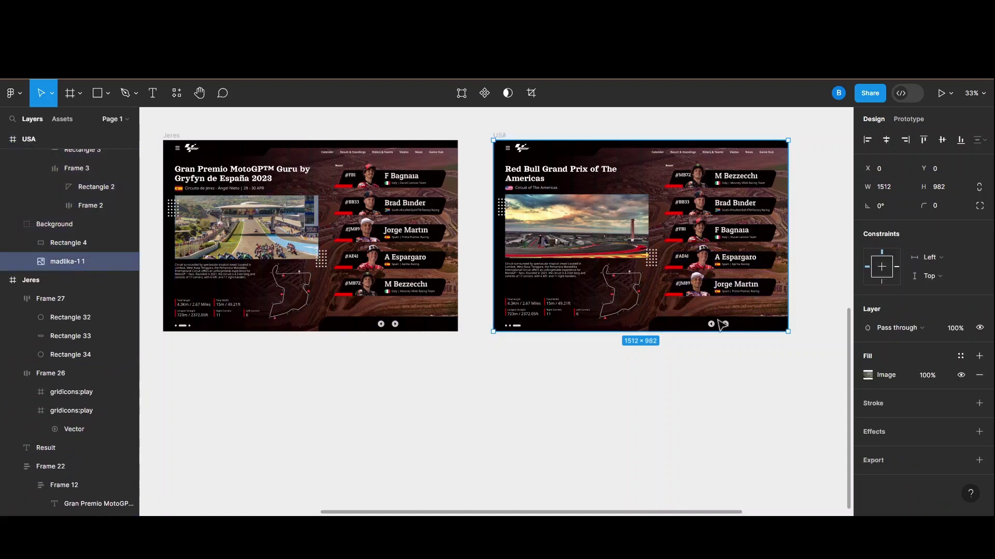
{"action": "left_click", "coordinate": [867, 375]}
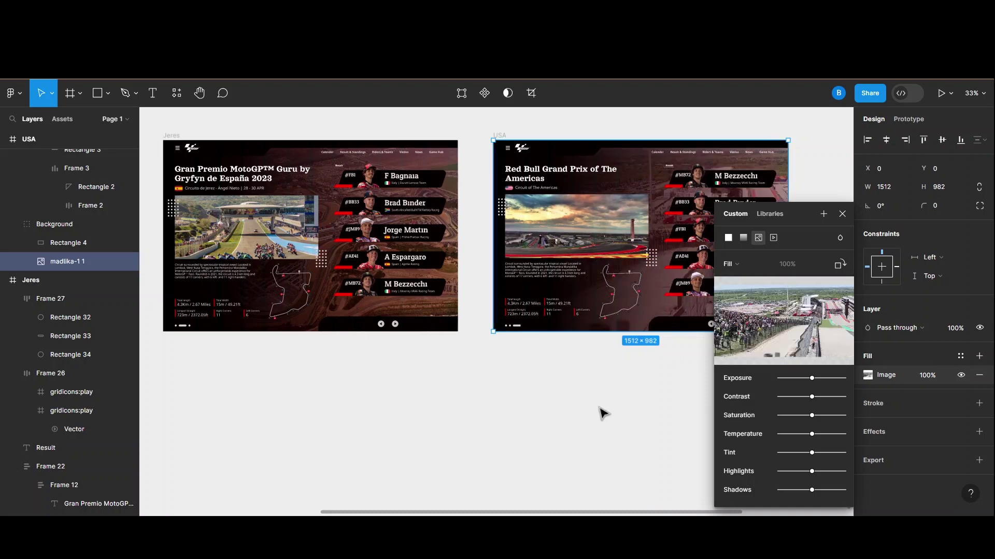
{"action": "left_click", "coordinate": [842, 214]}
{"action": "left_click", "coordinate": [729, 399]}
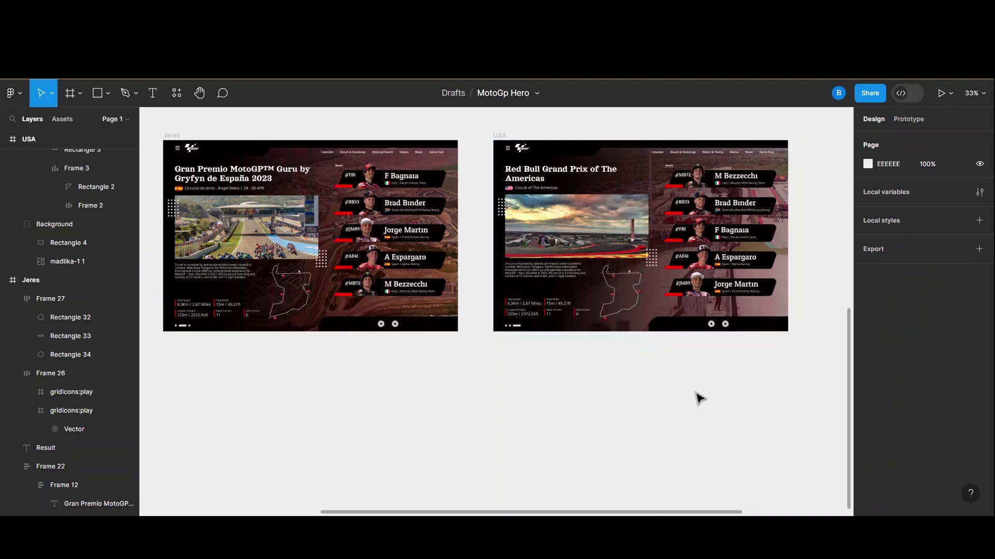
{"action": "scroll", "coordinate": [696, 399], "scroll_direction": "down", "scroll_amount": 2}
Paste the Circuit Of The Americas paragraph and delete everything after the home-straight sentence
{"action": "mouse_move", "coordinate": [566, 426]}
{"action": "left_mouse_down"}
{"action": "mouse_move", "coordinate": [636, 413]}
{"action": "mouse_move", "coordinate": [504, 418]}
{"action": "left_mouse_up"}
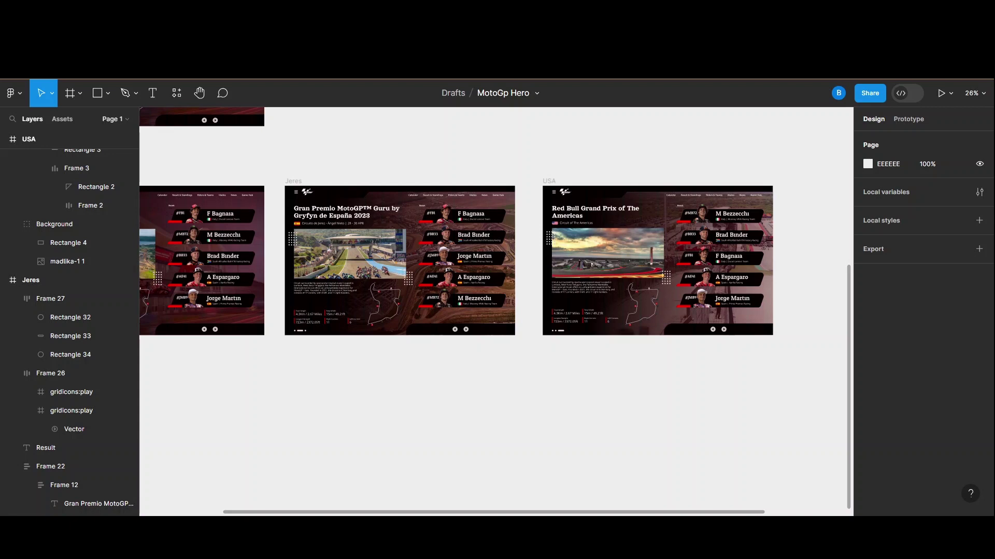
{"action": "left_click", "coordinate": [598, 296]}
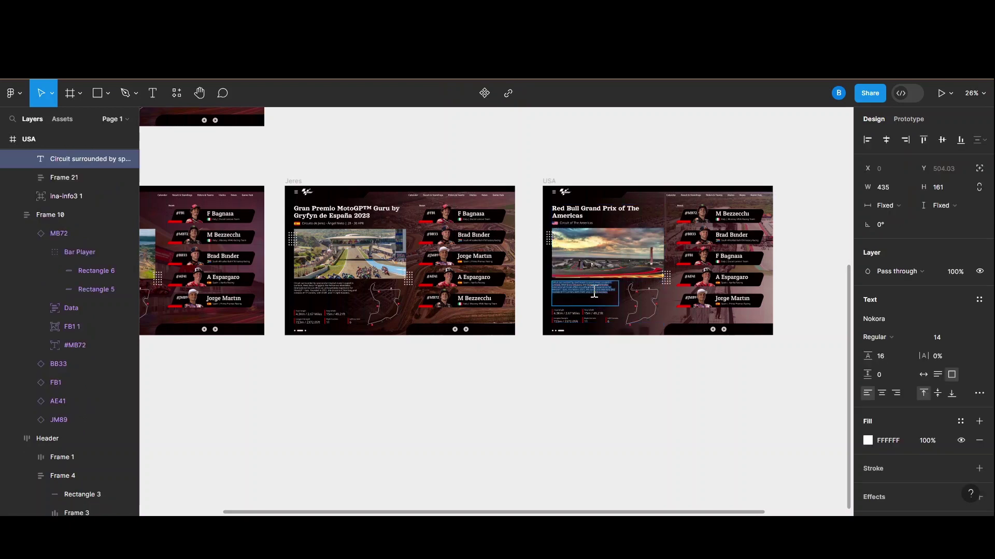
{"action": "type", "text": "The Circuit Of The Americas is the first purpose-built Grand Prix facility in the U.S. near Austin, Texas, with a 5.513km track and a capacity for 120,000 fans. Construction of the impressive 1000-acre facility was completed late in 2012, with MotoGP lining up at the track for the first time in 2013. One of its more distinctive features is near 41m-elevation change with an impressive incline at the end of the home-straight followed by a sharp left. The circuit is one of the most varied on the GP circuit, with a mix of fast straights and tight hairpins, with most sections mirroring at least some part of a famous track around the world. It was designed by well-known German architect and circuit designer Hermann Tilke. The driving direction is counter clockwise and has a total of 20 corners with 9 right turns and 11 left turns."}
{"action": "scroll", "coordinate": [594, 294], "scroll_direction": "up", "scroll_amount": 3}
{"action": "scroll", "coordinate": [580, 290], "scroll_direction": "up", "scroll_amount": 6}
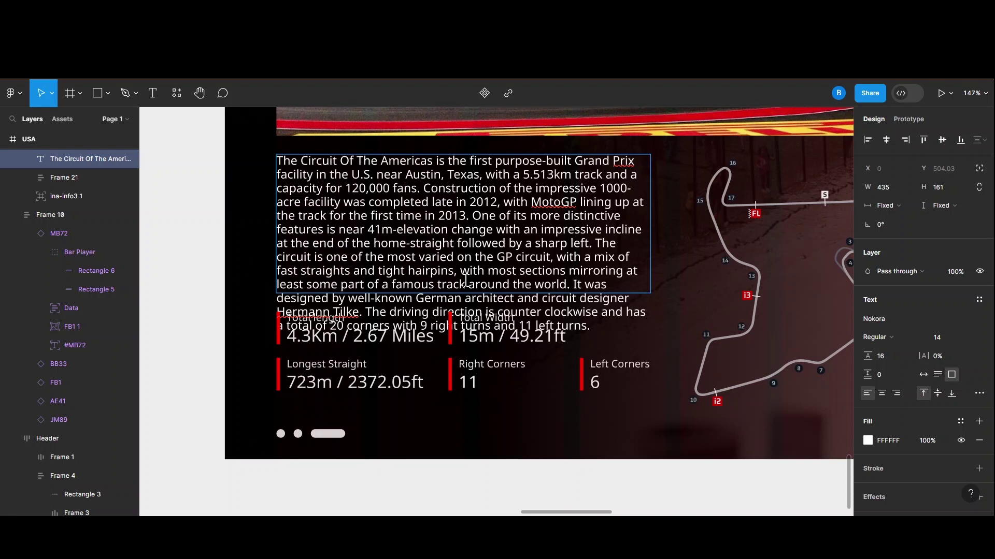
{"action": "left_click", "coordinate": [594, 244], "text": "shift"}
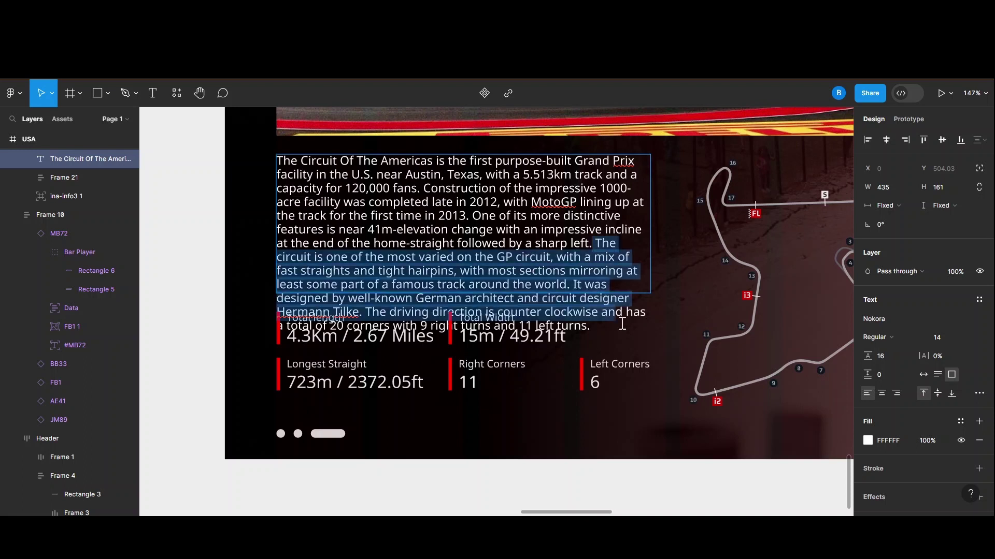
{"action": "key", "text": "BackSpace"}
{"action": "key", "text": "Escape"}
{"action": "scroll", "coordinate": [535, 359], "scroll_direction": "down", "scroll_amount": 5}
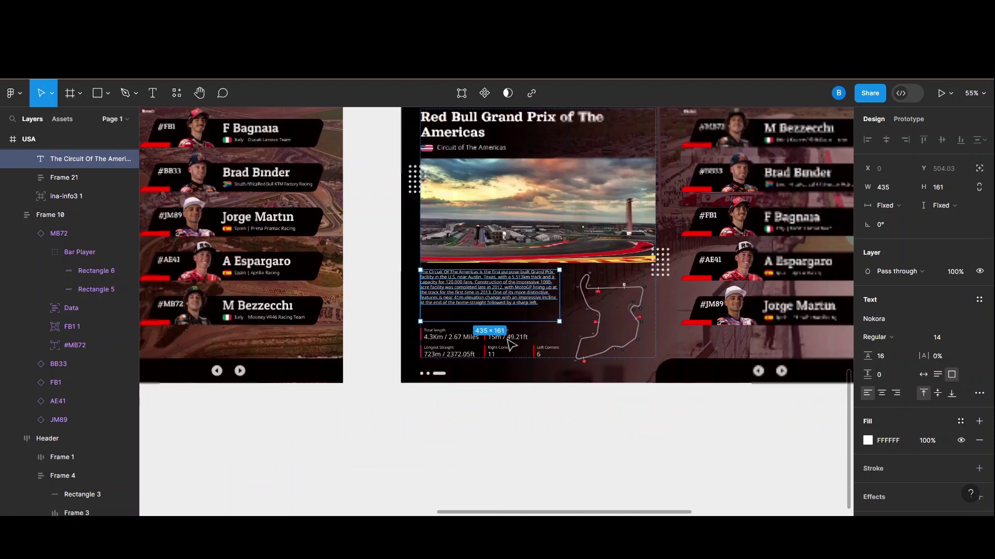
{"action": "left_click", "coordinate": [577, 437]}
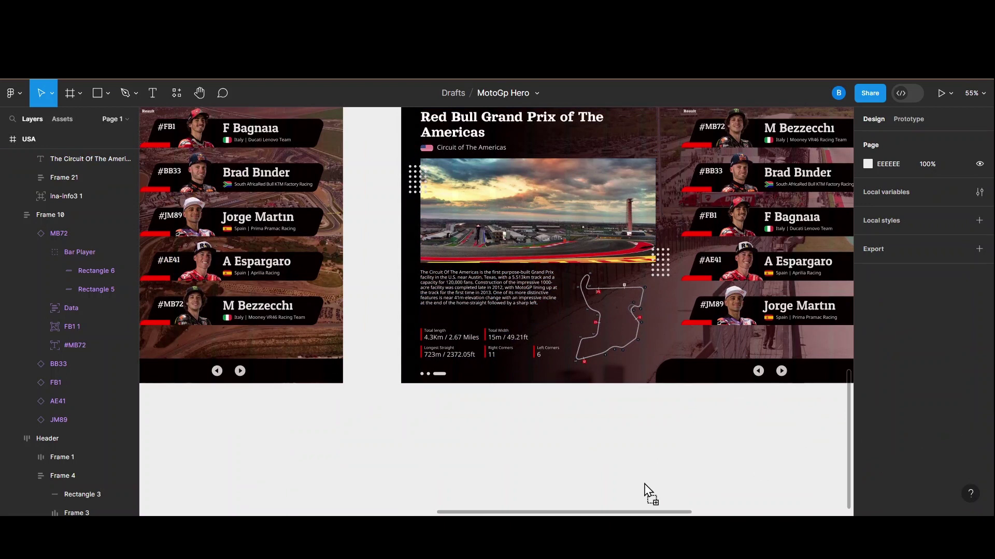
Paste the ame-info3 1 track map into the USA frame and delete the old ina-info3 1 map
{"action": "key", "text": "ctrl+v"}
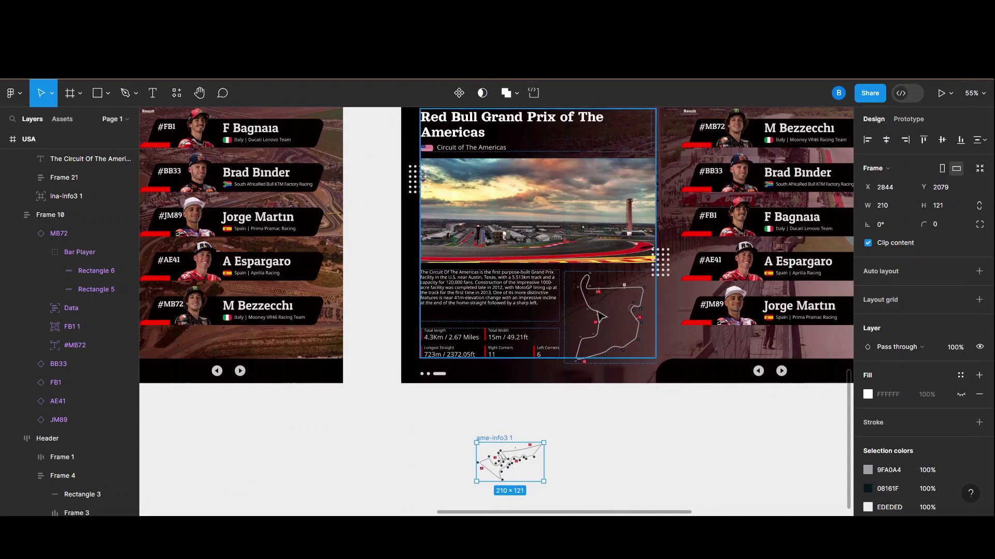
{"action": "key", "text": "Delete"}
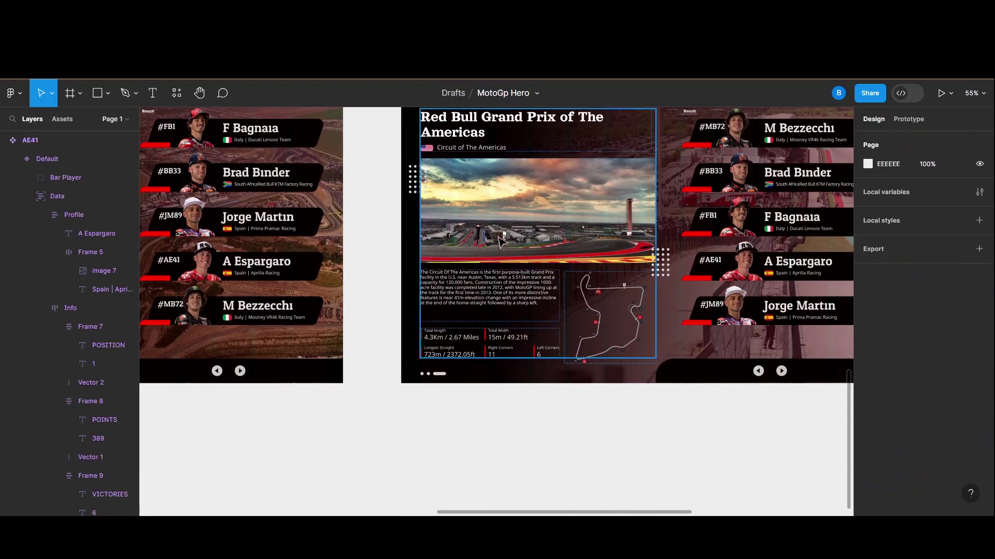
{"action": "left_click", "coordinate": [501, 241]}
{"action": "key", "text": "ctrl+v"}
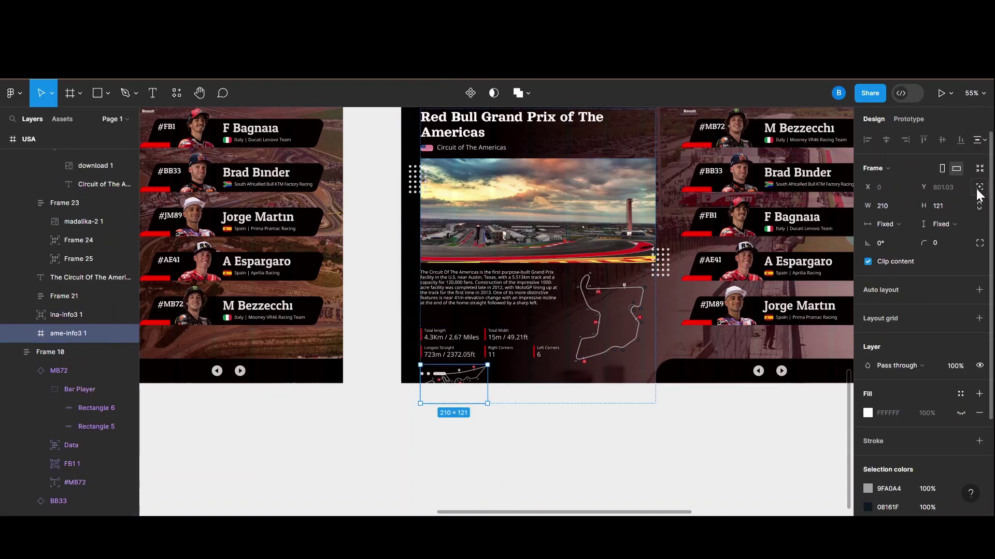
{"action": "left_click_drag", "start_coordinate": [923, 187], "coordinate": [741, 216]}
{"action": "left_click", "coordinate": [584, 309]}
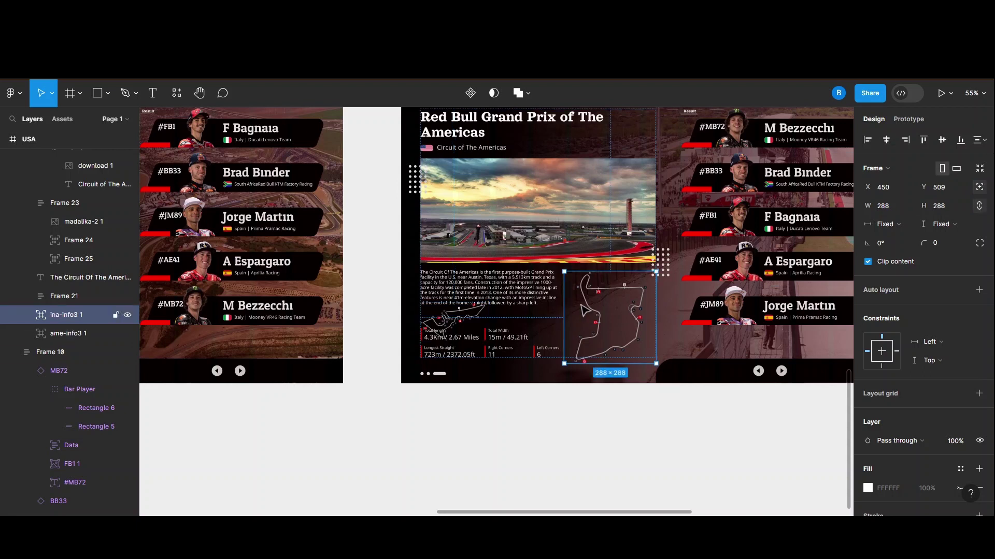
{"action": "key", "text": "Delete"}
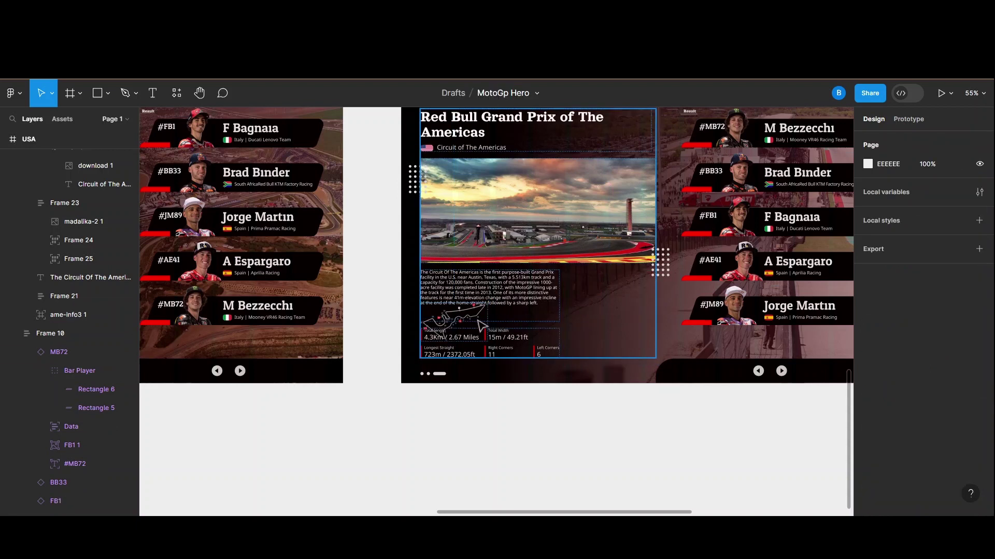
Size the new track map to 360 × 207.43 at X 209, Y 540 beside the stats
{"action": "left_click", "coordinate": [479, 324]}
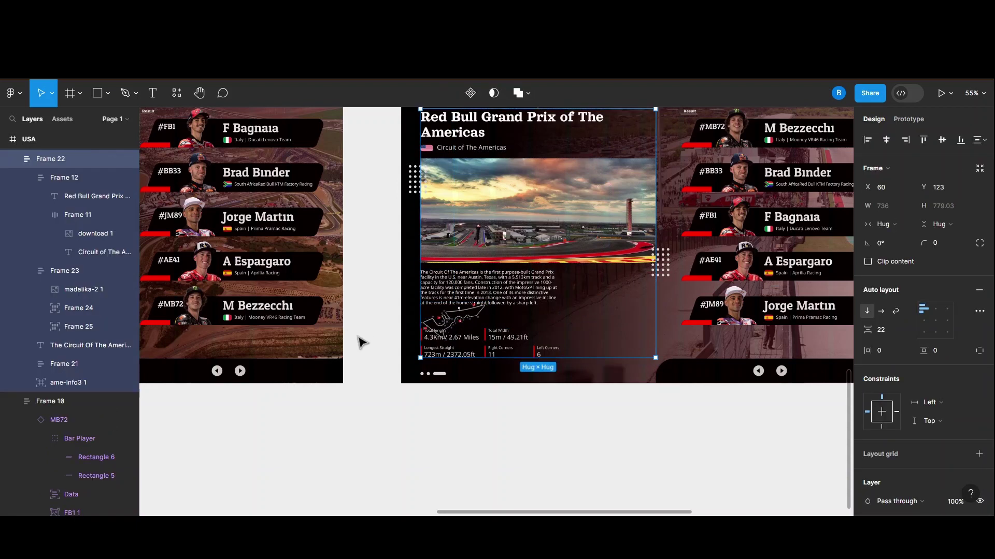
{"action": "left_click", "coordinate": [65, 384]}
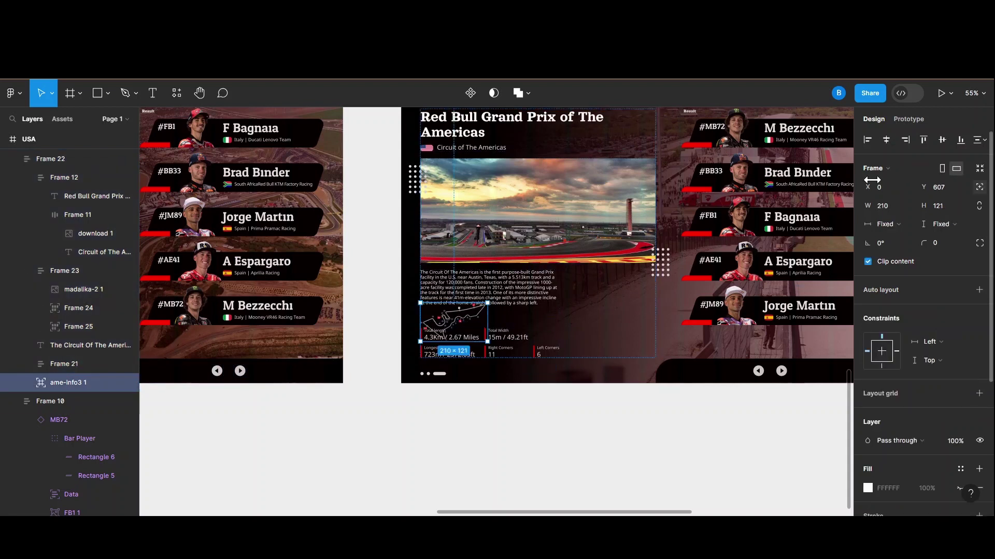
{"action": "left_click_drag", "start_coordinate": [871, 179], "coordinate": [919, 187]}
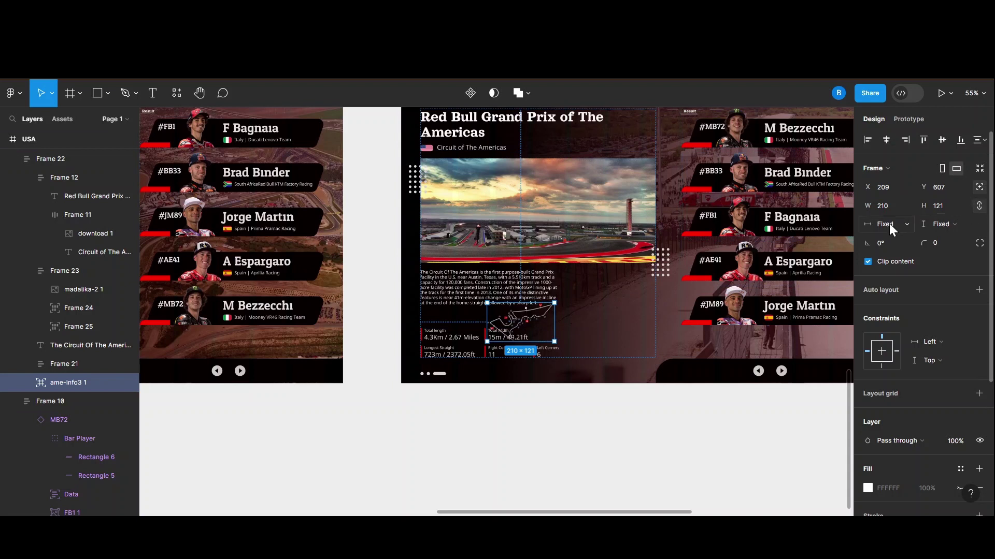
{"action": "left_click_drag", "start_coordinate": [867, 206], "coordinate": [856, 215]}
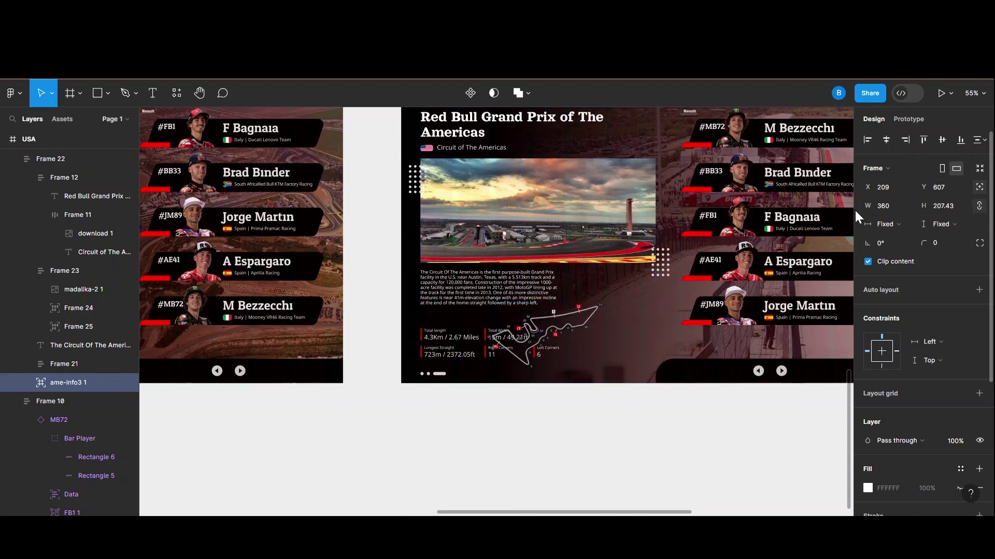
{"action": "mouse_move", "coordinate": [923, 187]}
{"action": "left_mouse_down"}
{"action": "mouse_move", "coordinate": [848, 203]}
{"action": "mouse_move", "coordinate": [930, 189]}
{"action": "left_mouse_up"}
{"action": "mouse_move", "coordinate": [864, 194]}
{"action": "left_mouse_down"}
{"action": "mouse_move", "coordinate": [54, 153]}
{"action": "mouse_move", "coordinate": [864, 191]}
{"action": "left_mouse_up"}
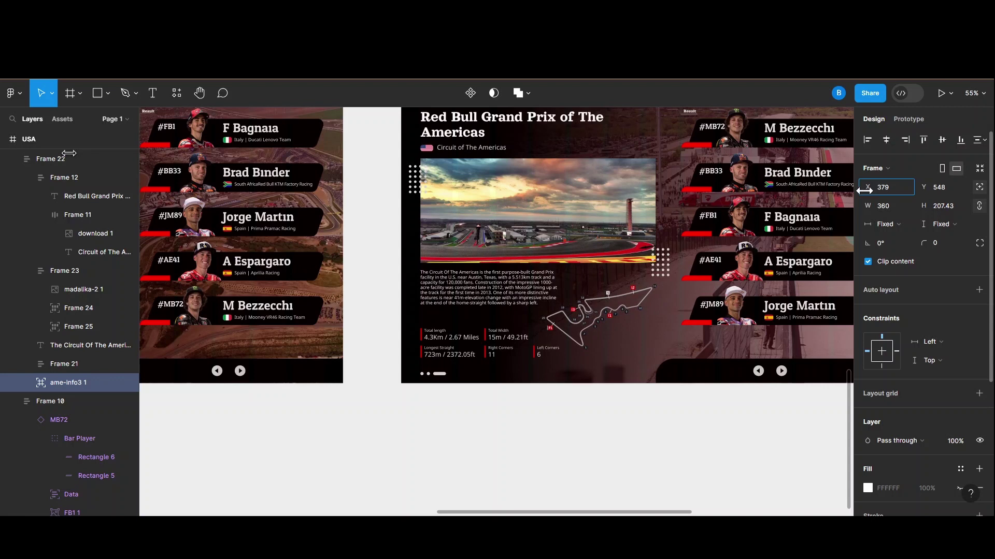
{"action": "left_click", "coordinate": [555, 460]}
{"action": "scroll", "coordinate": [577, 444], "scroll_direction": "down", "scroll_amount": 5, "text": "ctrl"}
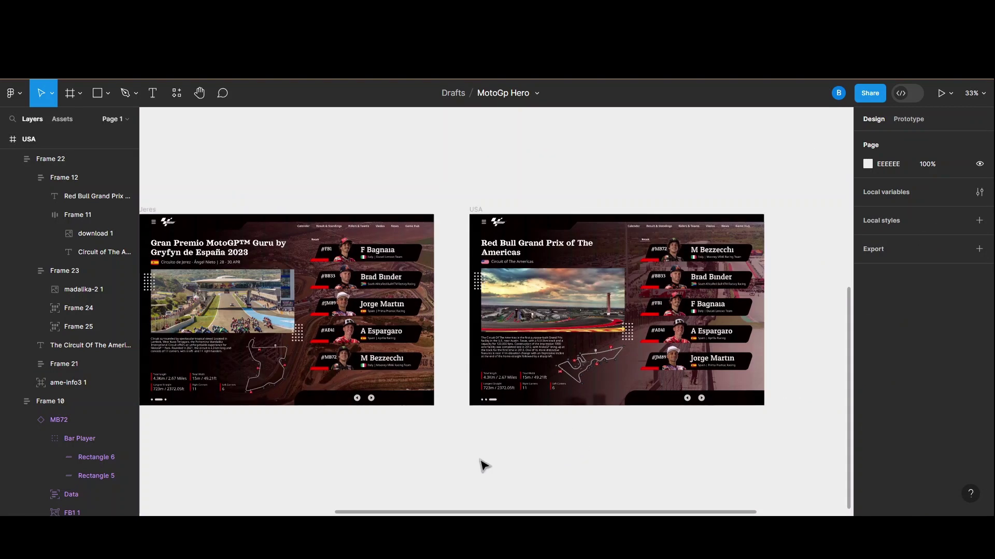
Change the total length value to 5.51Km / 3.43 Miles
{"action": "scroll", "coordinate": [480, 463], "scroll_direction": "left", "scroll_amount": 3}
{"action": "scroll", "coordinate": [521, 448], "scroll_direction": "left", "scroll_amount": 4}
{"action": "scroll", "coordinate": [511, 462], "scroll_direction": "left", "scroll_amount": 3}
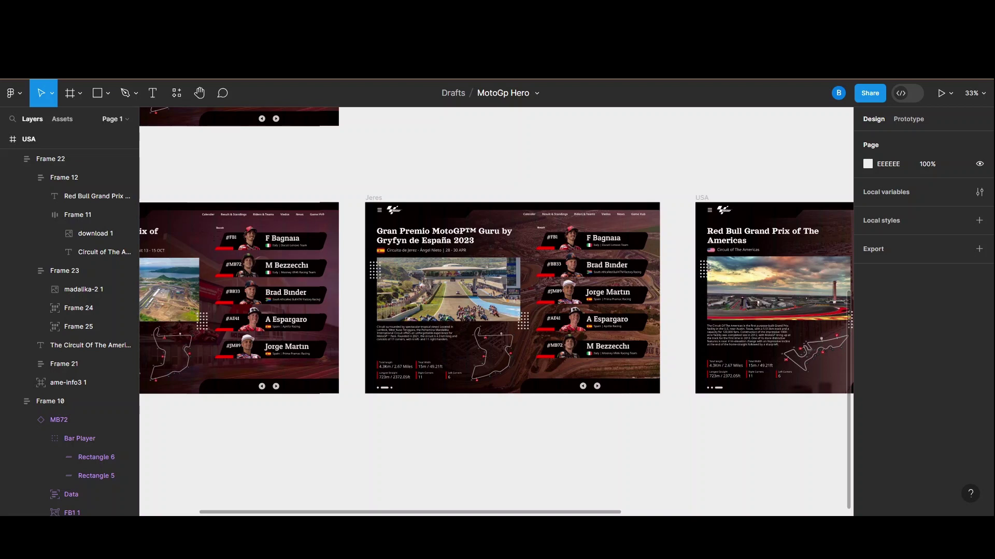
{"action": "left_click", "coordinate": [479, 342]}
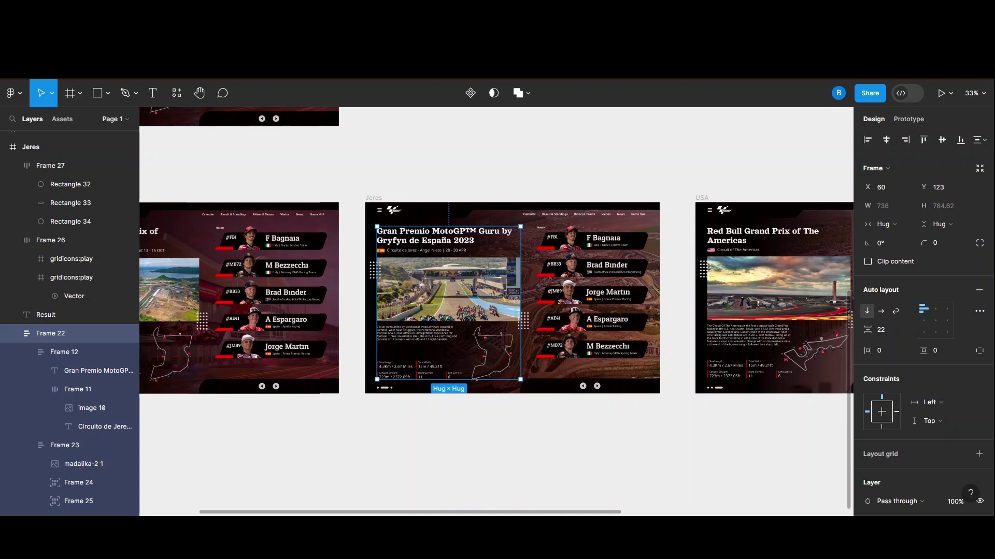
{"action": "left_click", "coordinate": [773, 475]}
{"action": "scroll", "coordinate": [775, 411], "scroll_direction": "up", "scroll_amount": 5}
{"action": "scroll", "coordinate": [766, 395], "scroll_direction": "down", "scroll_amount": 3}
{"action": "scroll", "coordinate": [660, 461], "scroll_direction": "right", "scroll_amount": 3}
{"action": "double_click", "coordinate": [553, 339]}
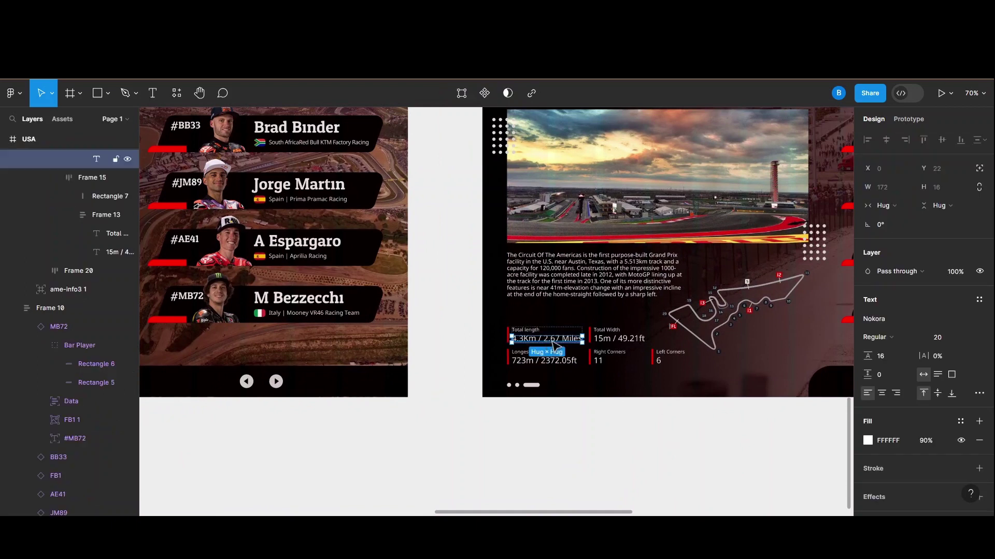
{"action": "type", "text": "5.51Km / 3.43 Miles"}
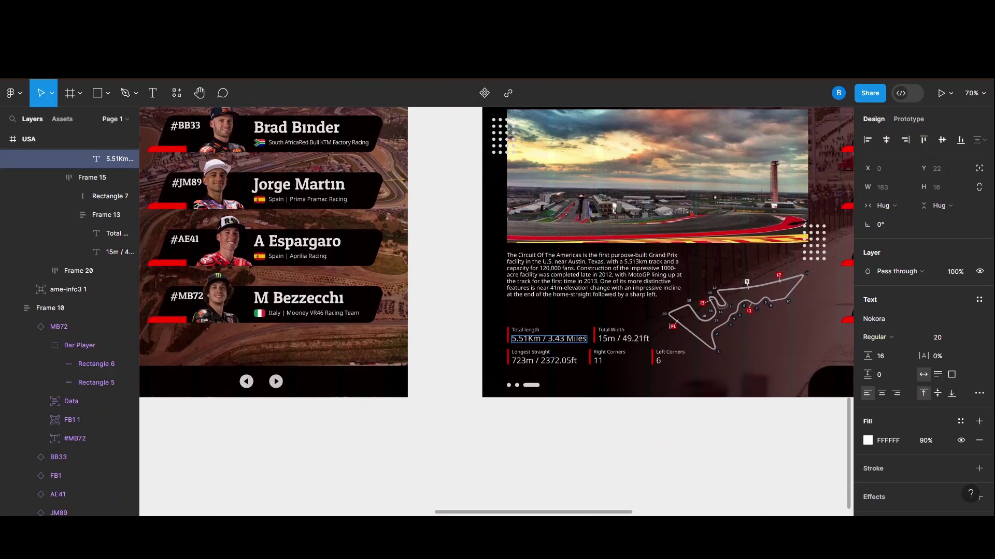
Remove the list bullet and extra empty line from the Total Width value
{"action": "double_click", "coordinate": [622, 338]}
{"action": "key", "text": "ctrl+shift+8"}
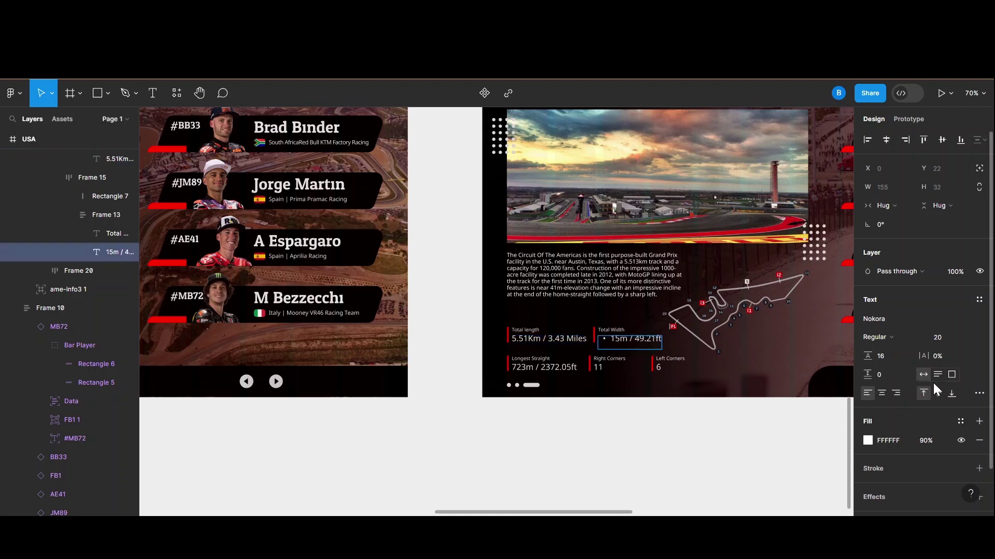
{"action": "key", "text": "ctrl+a"}
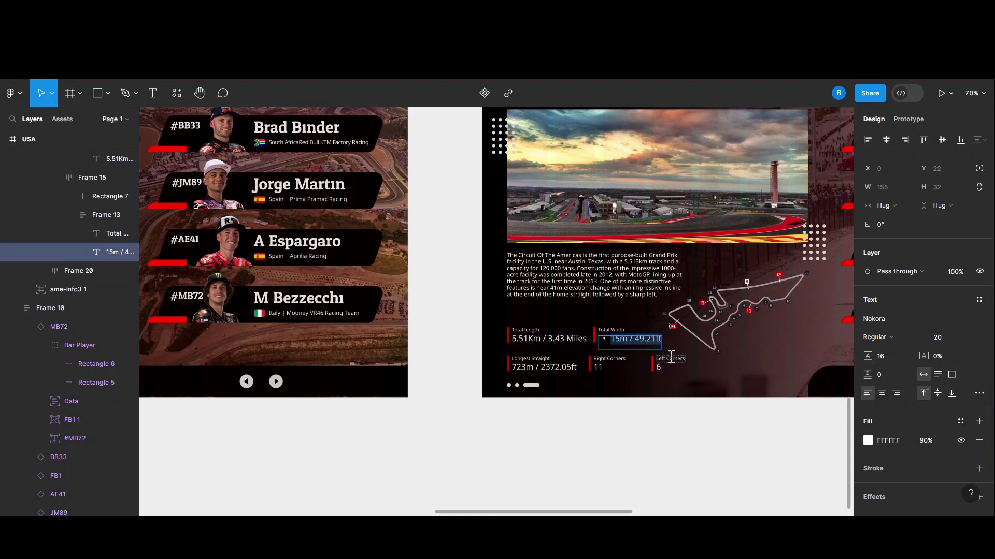
{"action": "left_click", "coordinate": [637, 341]}
{"action": "key", "text": "BackSpace"}
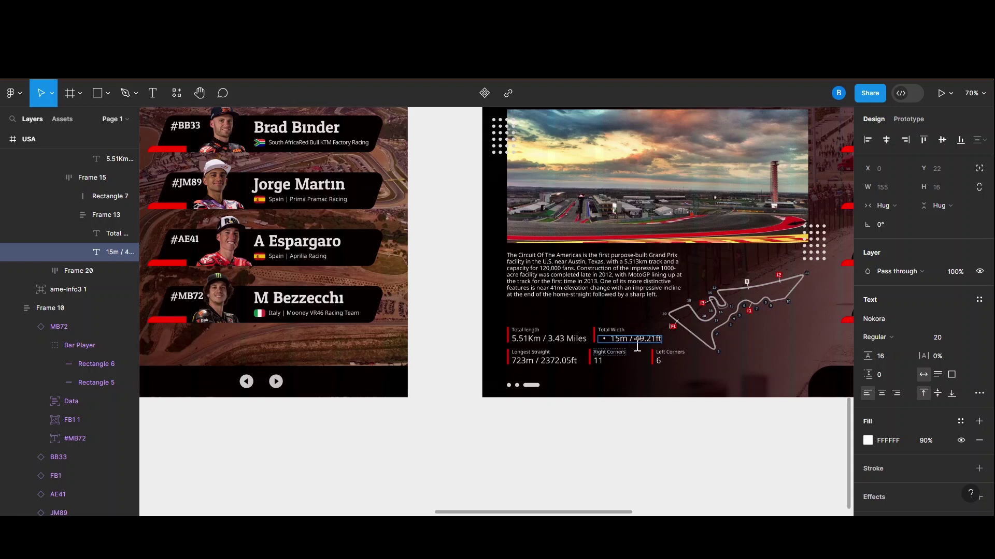
{"action": "left_click", "coordinate": [979, 394]}
{"action": "left_click", "coordinate": [809, 437]}
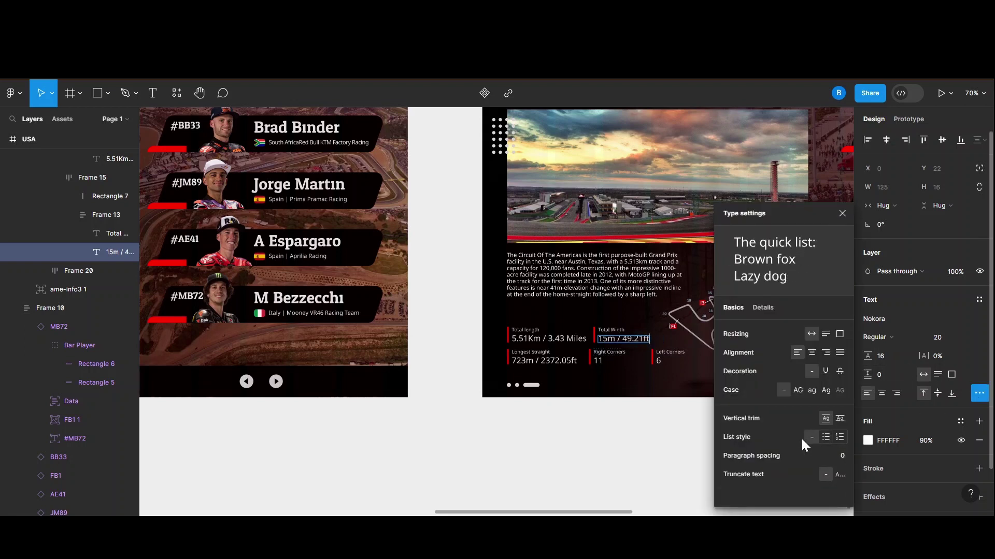
{"action": "left_click", "coordinate": [609, 352]}
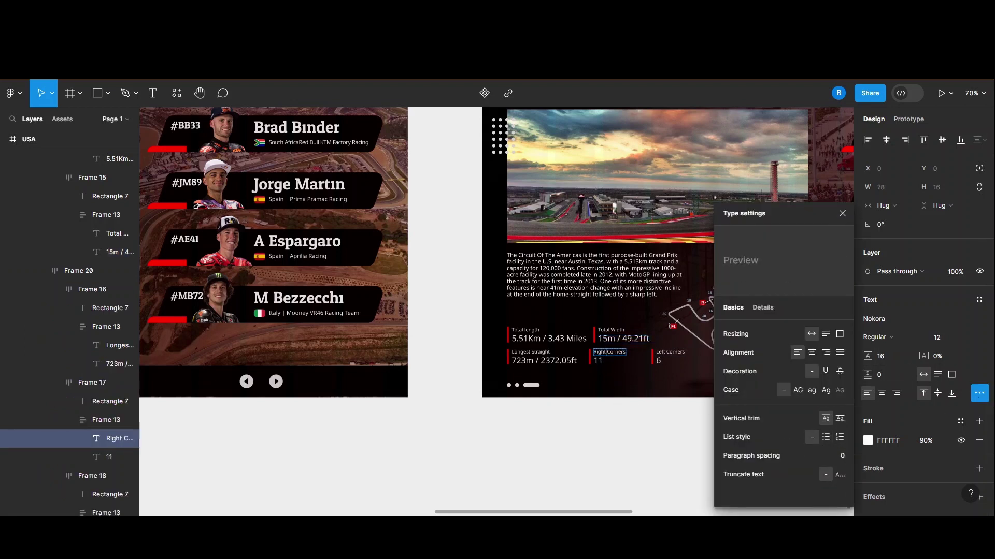
Replace the Longest Straight value with 1,200m / 3937.01ft
{"action": "double_click", "coordinate": [569, 363]}
{"action": "type", "text": "1,200m / 3937.01ft"}
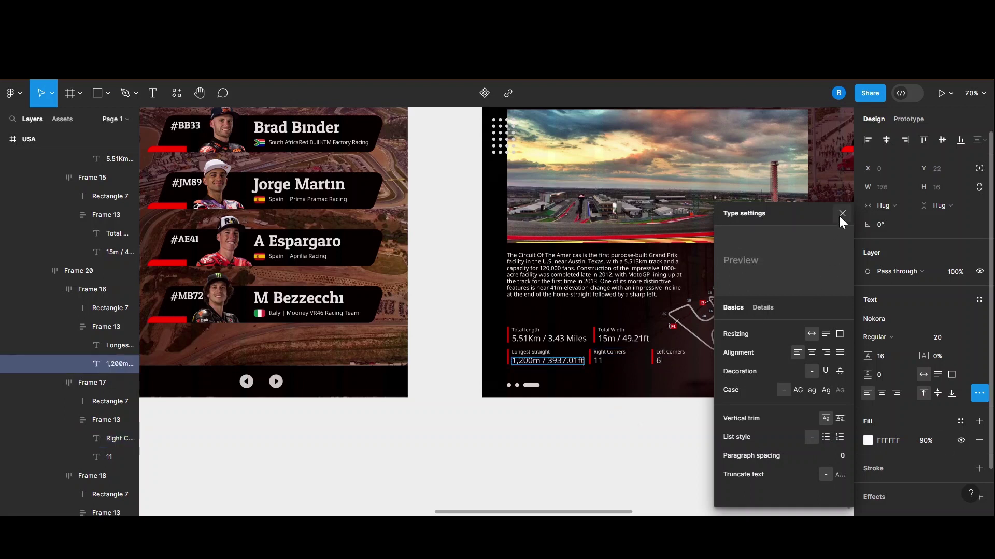
{"action": "left_click", "coordinate": [842, 215]}
{"action": "key", "text": "Escape"}
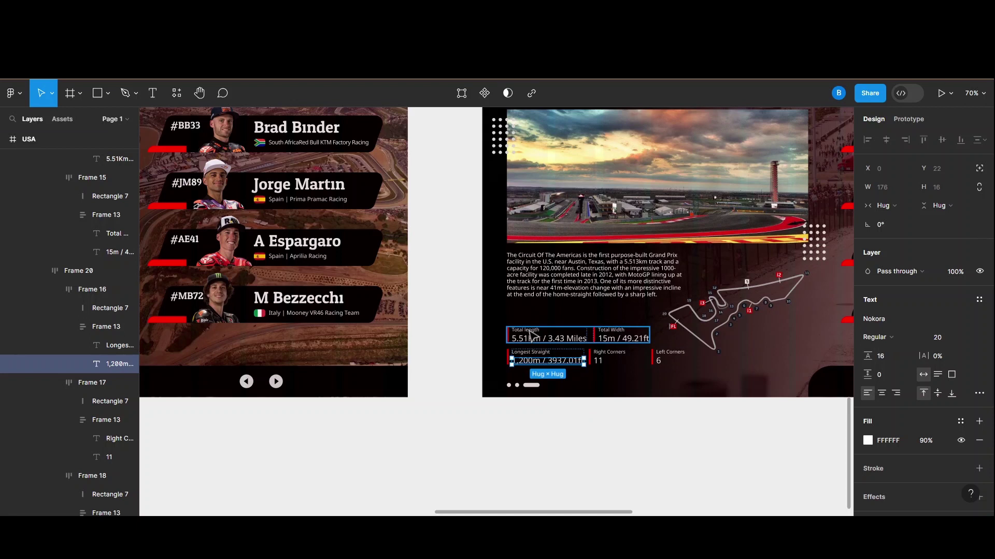
{"action": "double_click", "coordinate": [526, 331]}
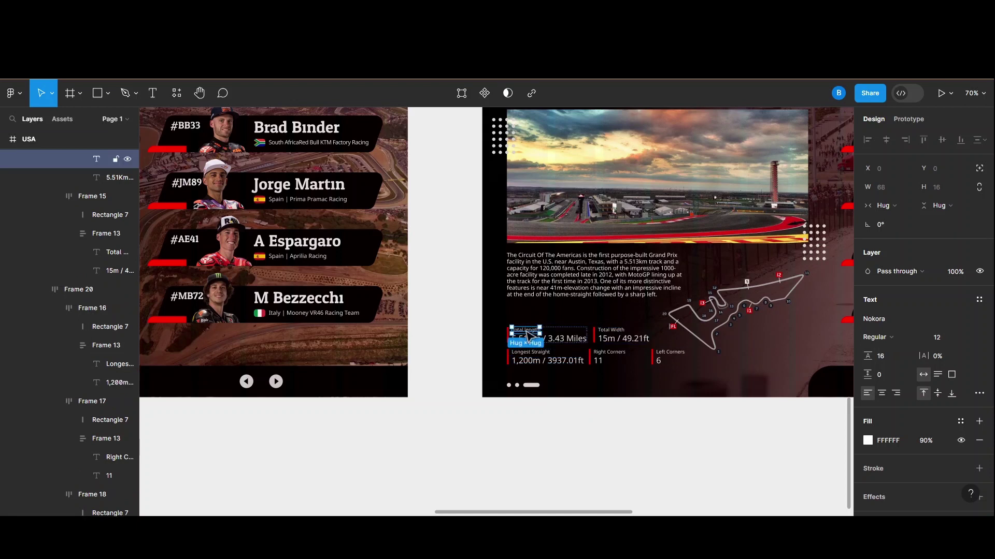
{"action": "left_click", "coordinate": [593, 441]}
{"action": "scroll", "coordinate": [575, 410], "scroll_direction": "up", "scroll_amount": 5}
{"action": "double_click", "coordinate": [565, 306]}
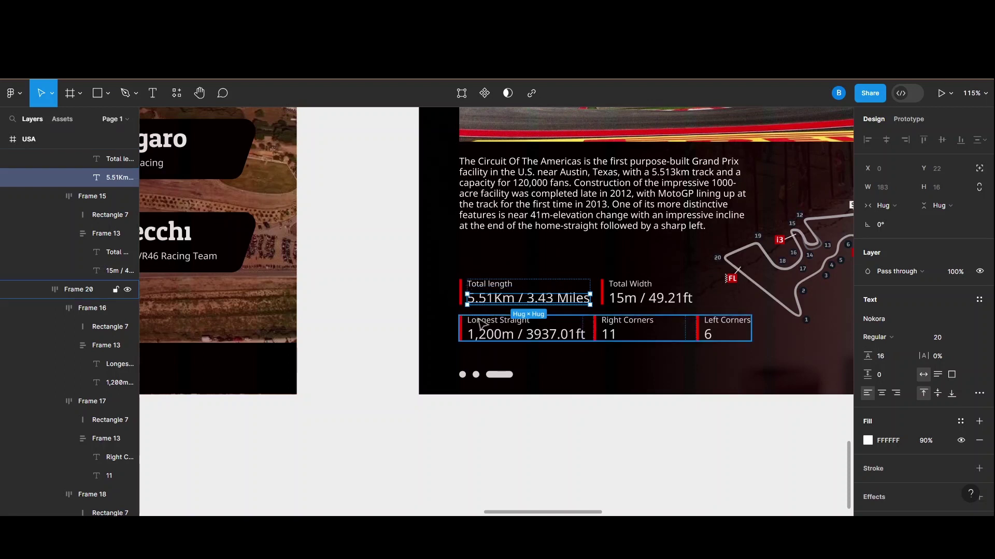
{"action": "left_click", "coordinate": [503, 285]}
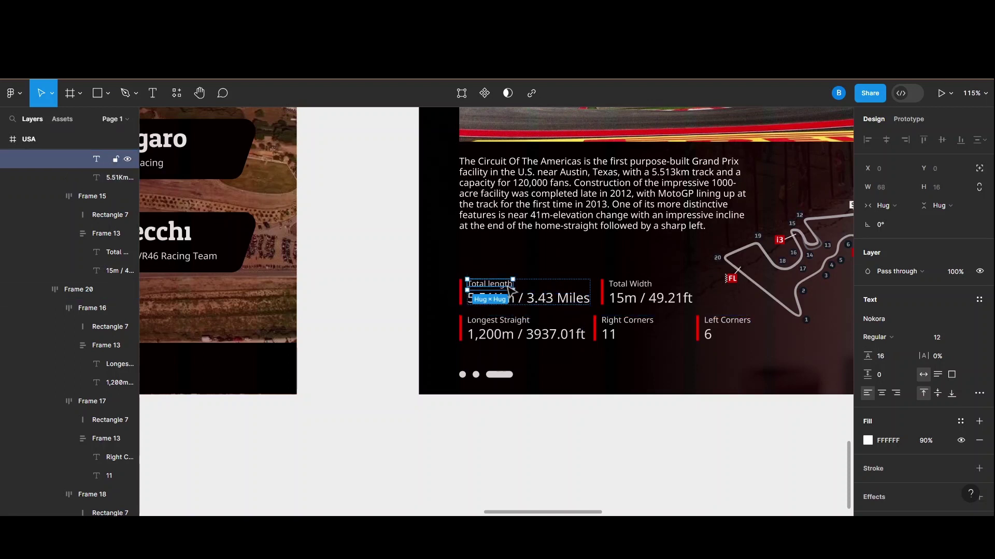
Set the Longest Straight stat group's width to 195
{"action": "scroll", "coordinate": [121, 213], "scroll_direction": "up", "scroll_amount": 3}
{"action": "left_click", "coordinate": [83, 180]}
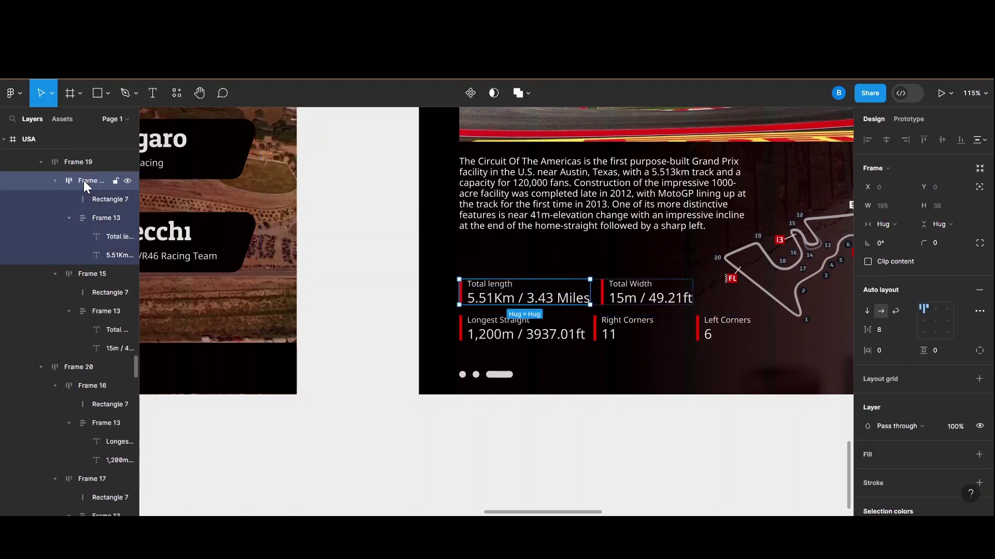
{"action": "left_click", "coordinate": [516, 336]}
{"action": "left_click", "coordinate": [92, 385]}
{"action": "left_click", "coordinate": [888, 205]}
{"action": "type", "text": "195"}
{"action": "key", "text": "Return"}
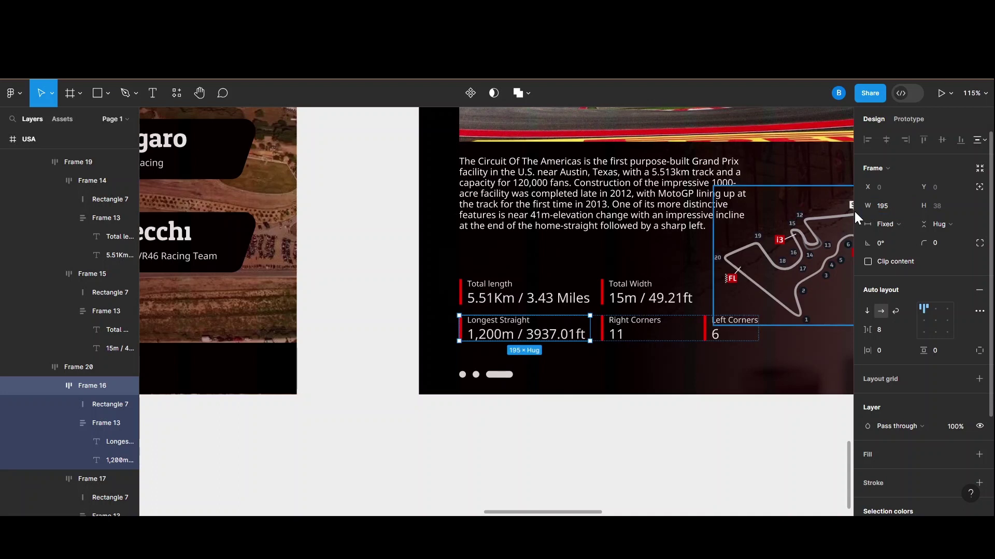
{"action": "left_click", "coordinate": [754, 428]}
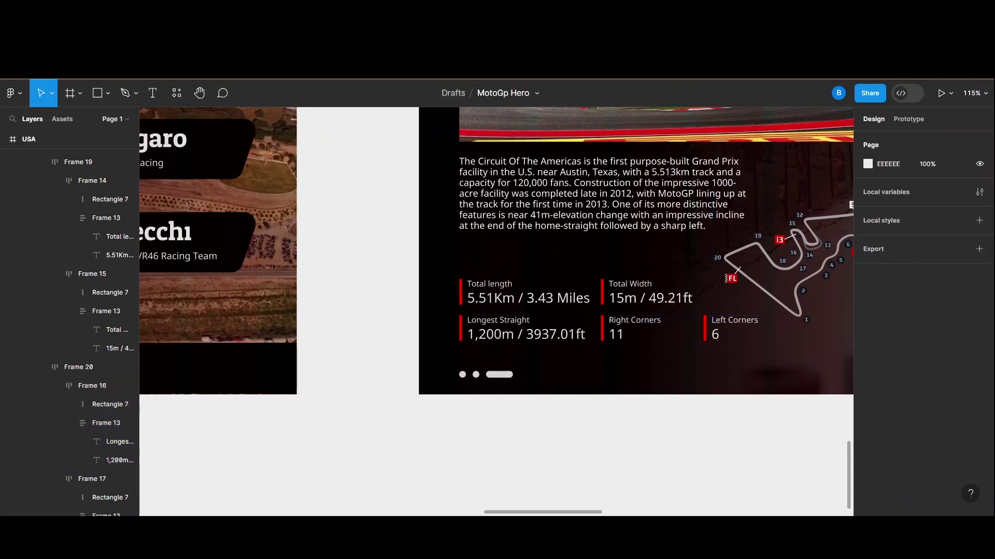
Set the corner counts to 9 right corners and 11 left corners
{"action": "left_click", "coordinate": [616, 335]}
{"action": "double_click", "coordinate": [620, 335]}
{"action": "type", "text": "9"}
{"action": "left_click", "coordinate": [714, 335]}
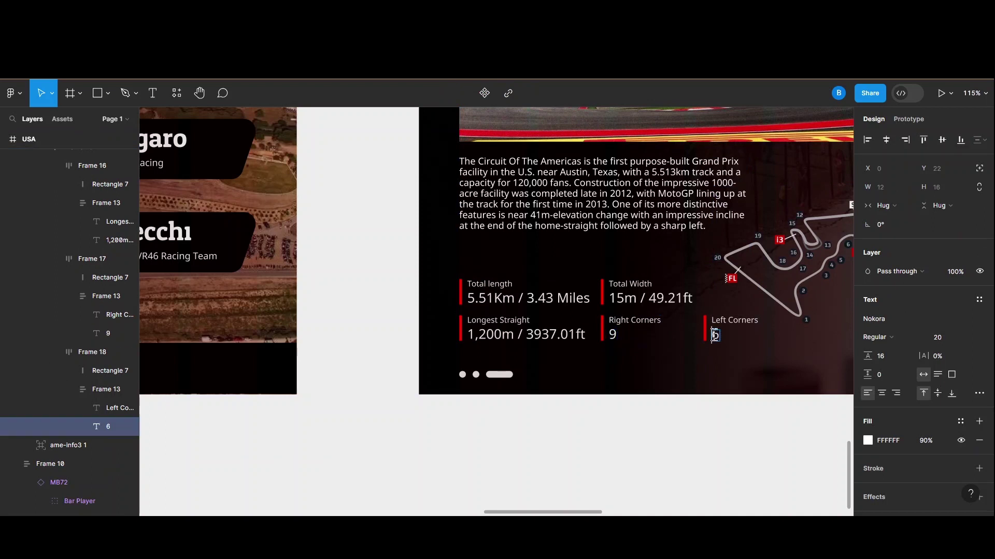
{"action": "type", "text": "11"}
{"action": "key", "text": "Escape"}
{"action": "key", "text": "Escape"}
{"action": "scroll", "coordinate": [706, 410], "scroll_direction": "down", "scroll_amount": 5}
{"action": "scroll", "coordinate": [690, 455], "scroll_direction": "down", "scroll_amount": 2}
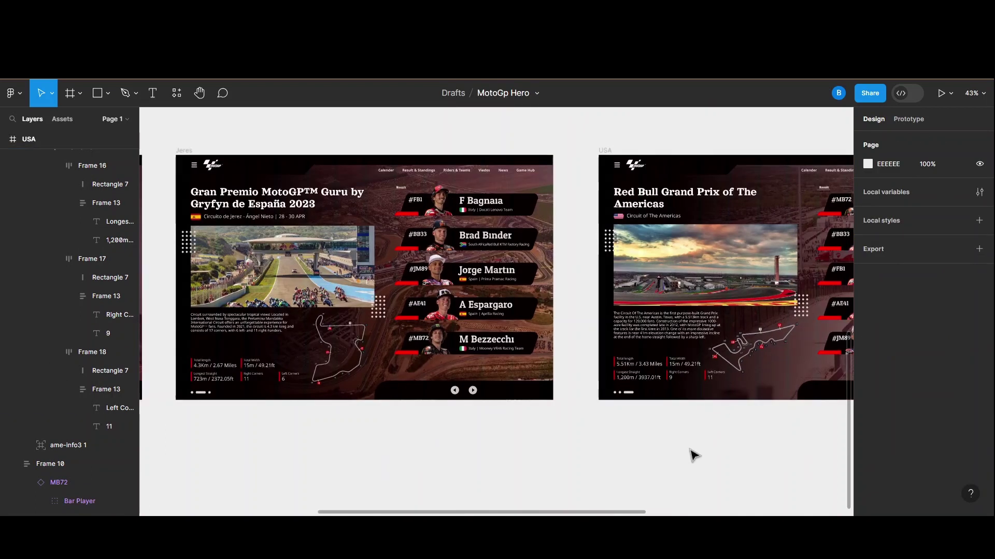
{"action": "scroll", "coordinate": [689, 458], "scroll_direction": "down", "scroll_amount": 1}
{"action": "left_click_drag", "start_coordinate": [582, 466], "coordinate": [525, 429]}
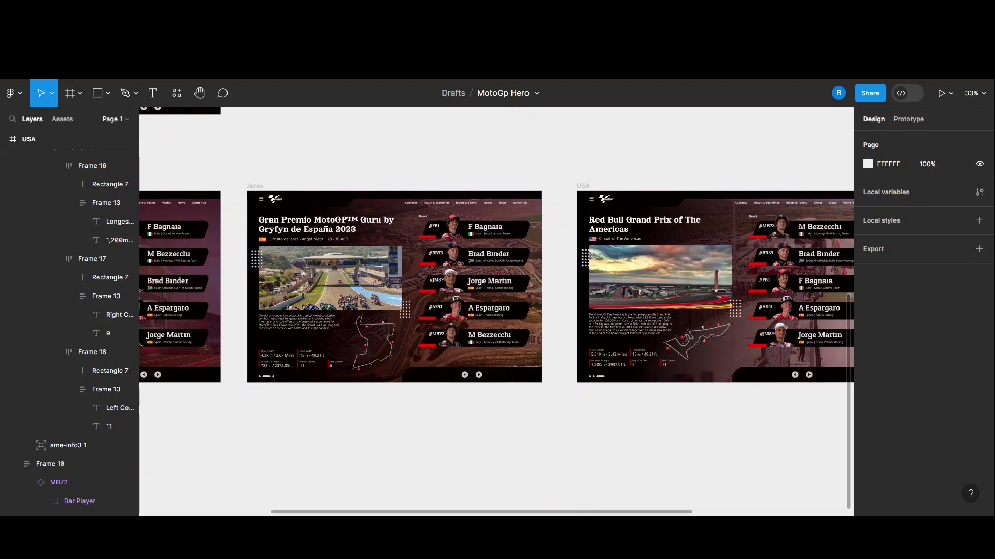
{"action": "scroll", "coordinate": [288, 371], "scroll_direction": "up", "scroll_amount": 5}
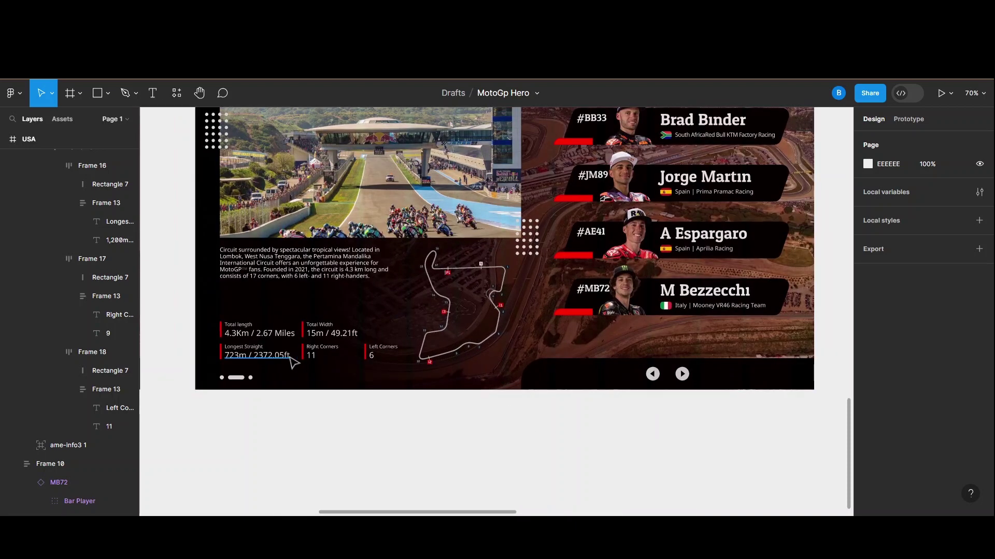
Change the Jerez total length value to 4.42Km / 2.75 Miles
{"action": "scroll", "coordinate": [288, 355], "scroll_direction": "up", "scroll_amount": 3}
{"action": "double_click", "coordinate": [264, 328]}
{"action": "key", "text": "Right"}
{"action": "key", "text": "ctrl+a"}
{"action": "key", "text": "Right"}
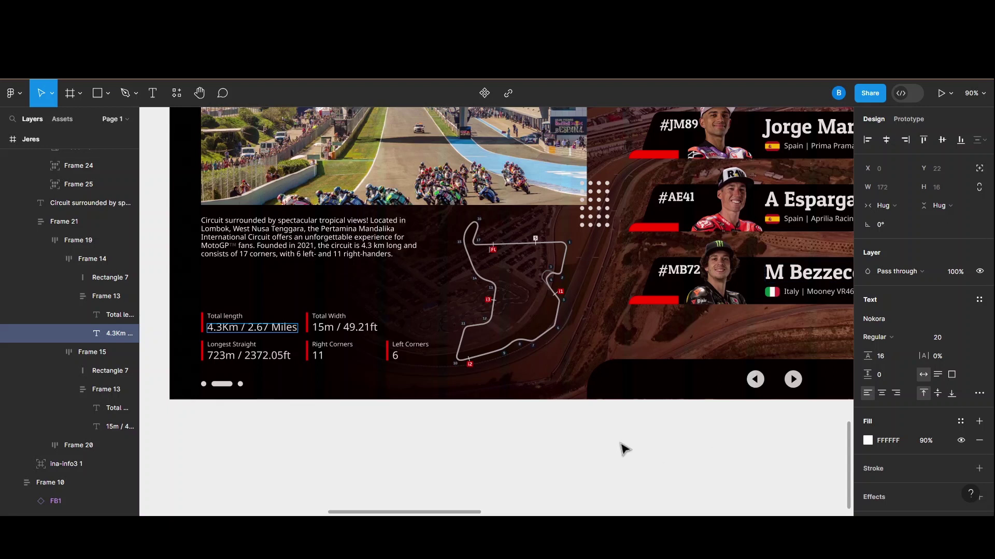
{"action": "double_click", "coordinate": [336, 328]}
{"action": "scroll", "coordinate": [422, 372], "scroll_direction": "down", "scroll_amount": 3}
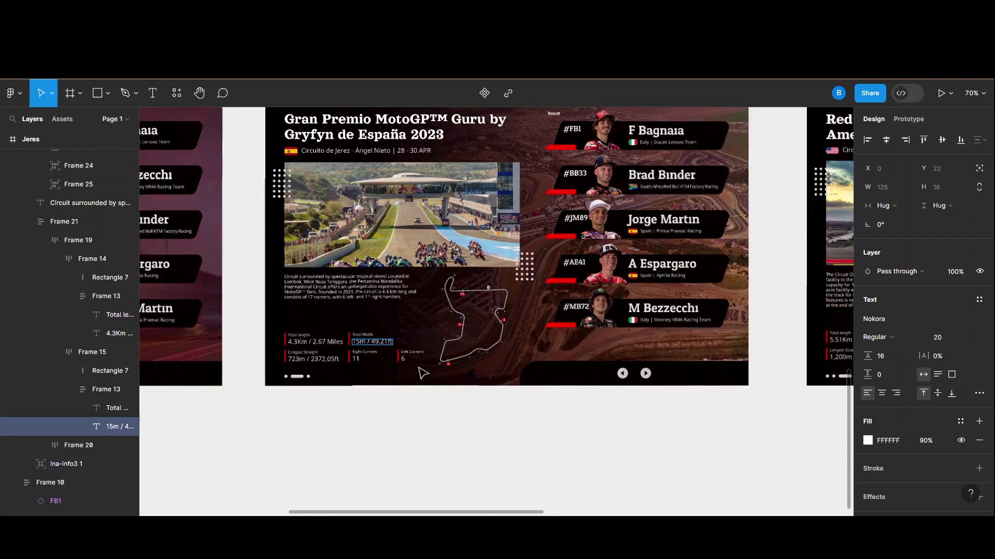
{"action": "scroll", "coordinate": [421, 372], "scroll_direction": "down", "scroll_amount": 2}
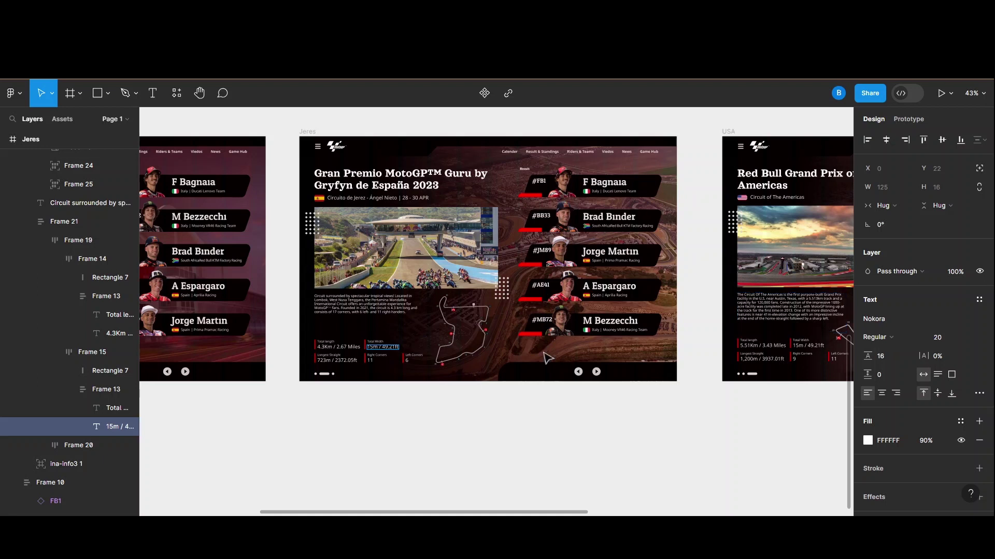
{"action": "scroll", "coordinate": [340, 352], "scroll_direction": "up", "scroll_amount": 5, "text": "ctrl"}
{"action": "left_click", "coordinate": [332, 343]}
{"action": "scroll", "coordinate": [356, 347], "scroll_direction": "up", "scroll_amount": 5, "text": "ctrl"}
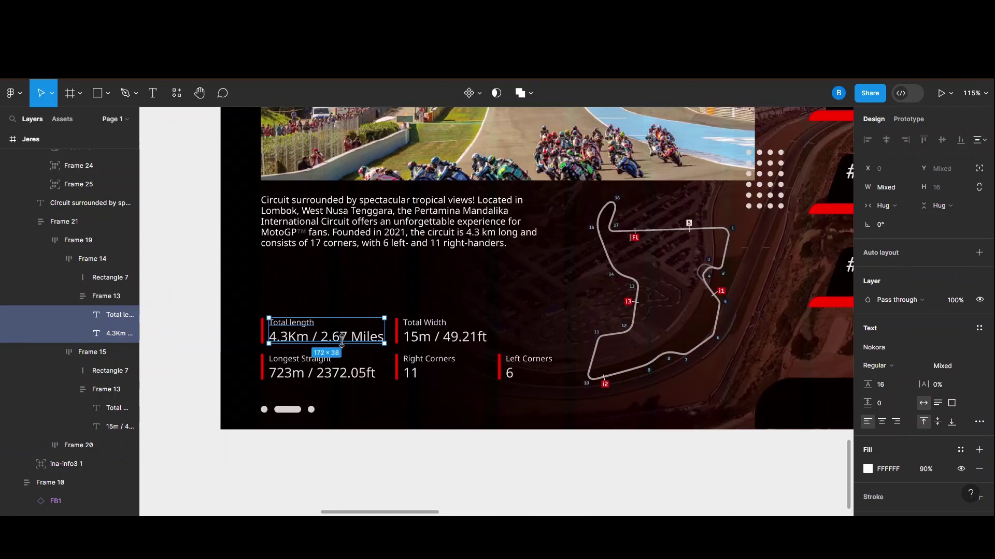
{"action": "double_click", "coordinate": [331, 337]}
{"action": "type", "text": "4.42Km / 2.75 Miles"}
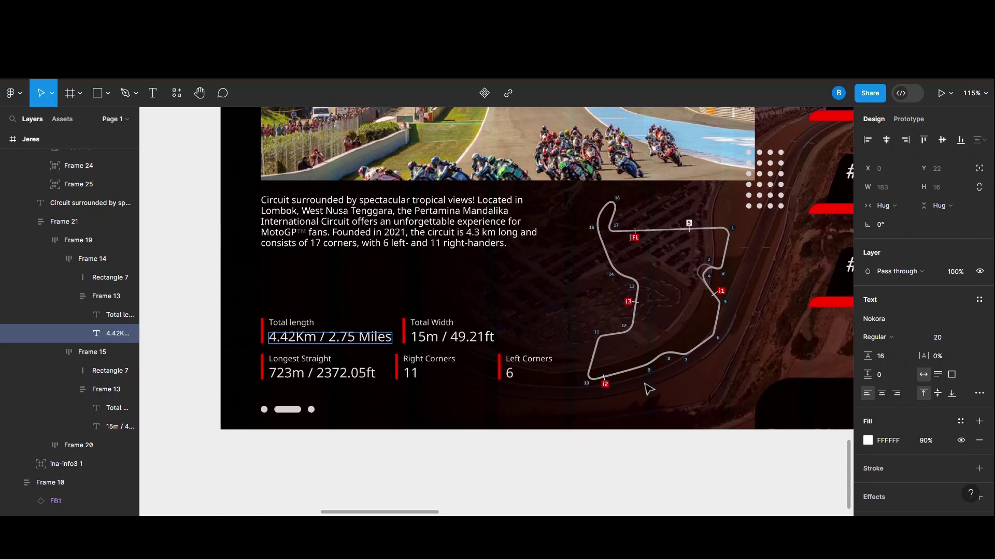
Set total width to 11m / 36.09ft and remove its bullet list style
{"action": "double_click", "coordinate": [456, 336]}
{"action": "type", "text": "11m / 36.09ft"}
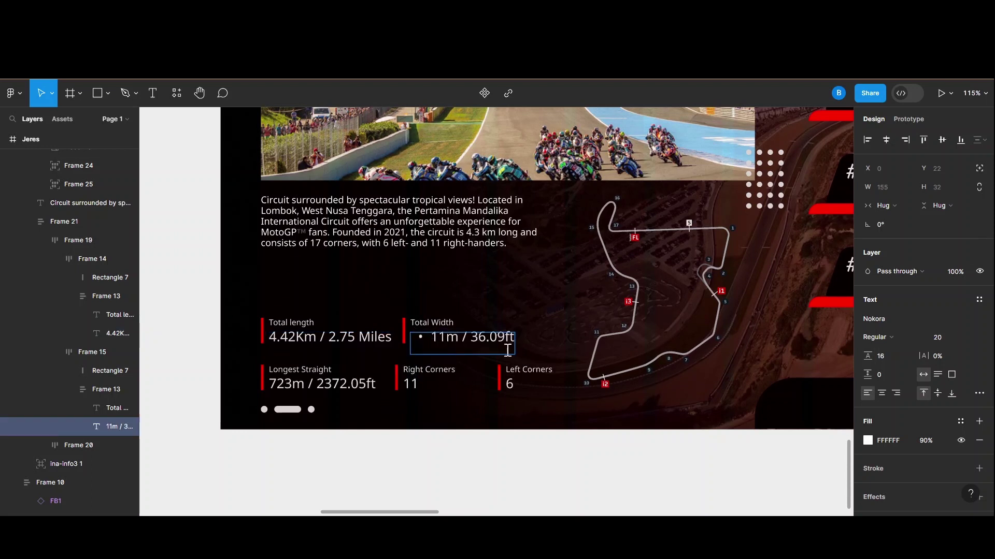
{"action": "left_click", "coordinate": [979, 393]}
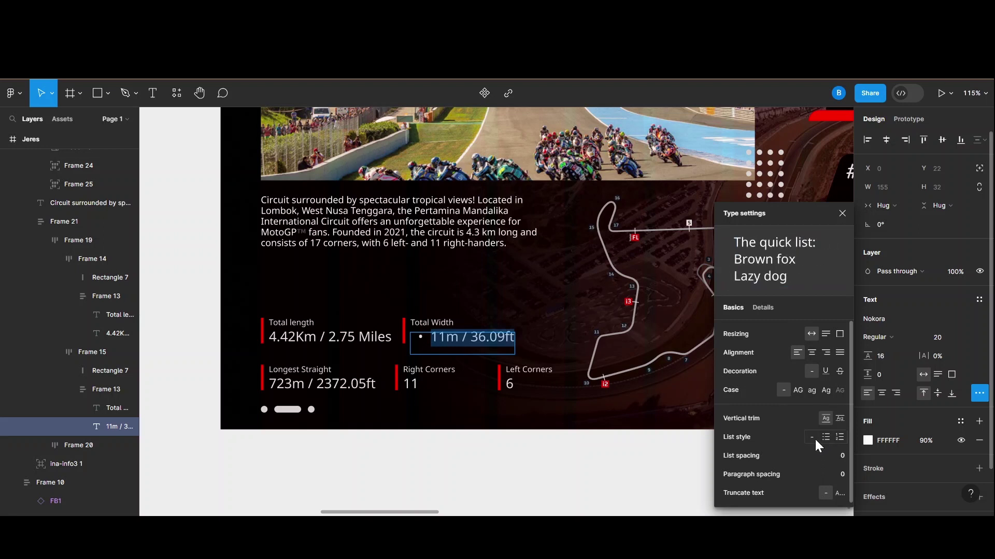
{"action": "left_click", "coordinate": [467, 348]}
{"action": "key", "text": "BackSpace"}
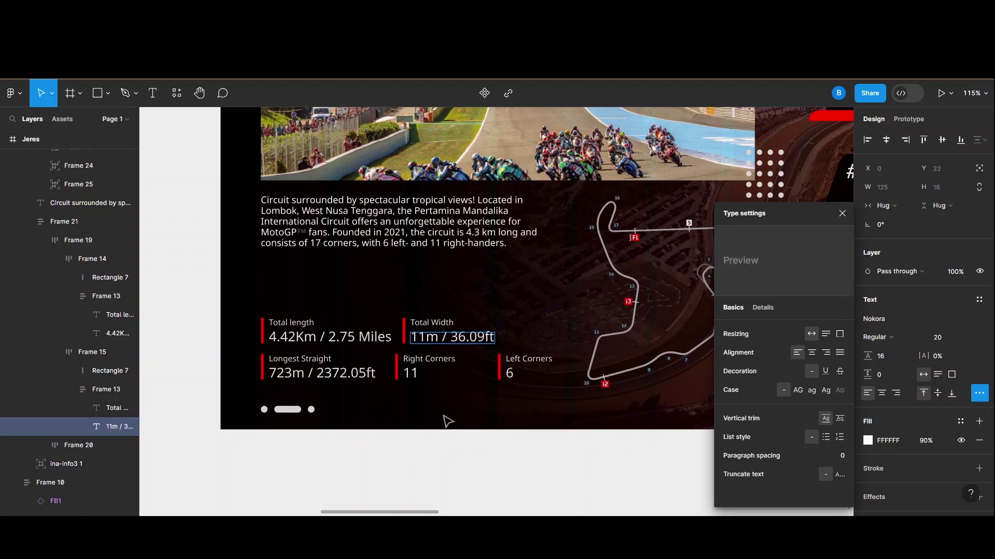
Set longest straight to 607m / 1991.47ft, 8 right and 5 left corners, and paste the track map
{"action": "double_click", "coordinate": [362, 374]}
{"action": "type", "text": "607m / 1991.47ft"}
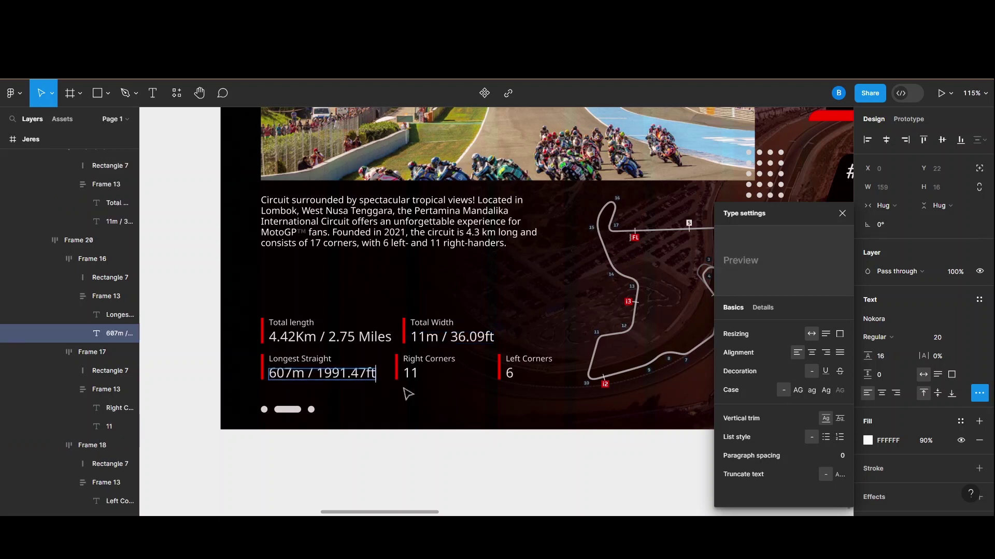
{"action": "double_click", "coordinate": [410, 373]}
{"action": "type", "text": "8"}
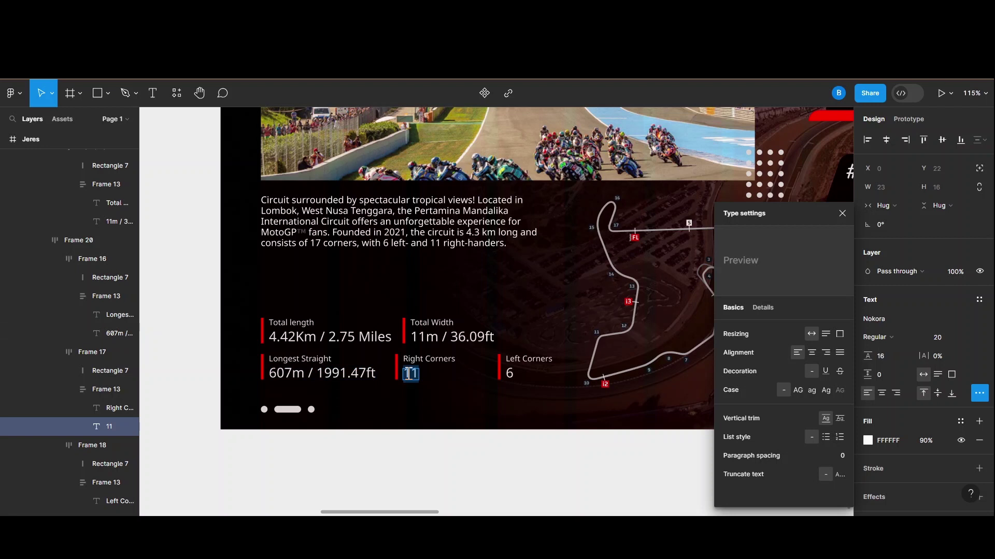
{"action": "double_click", "coordinate": [509, 374]}
{"action": "type", "text": "5"}
{"action": "left_click", "coordinate": [842, 213]}
{"action": "key", "text": "Escape"}
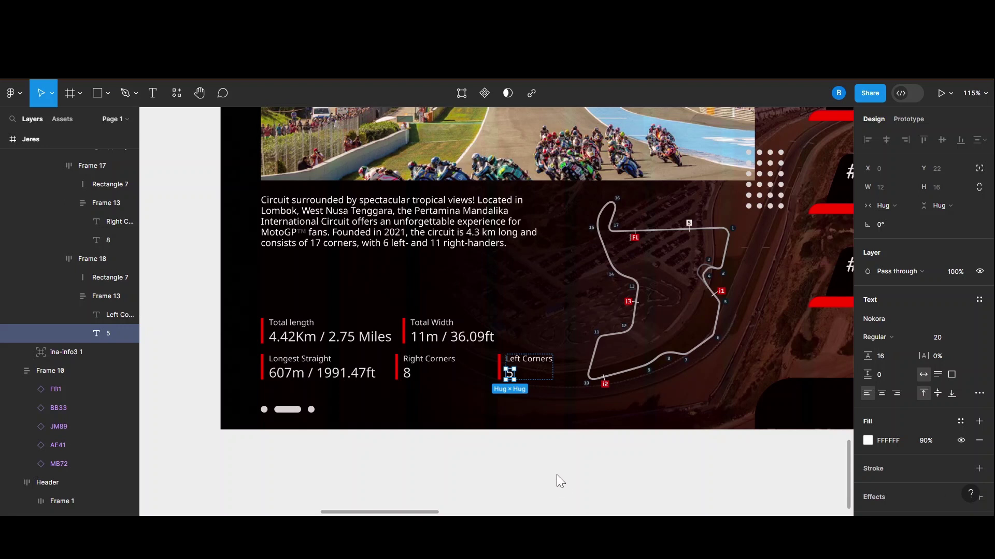
{"action": "key", "text": "ctrl+v"}
{"action": "scroll", "coordinate": [674, 469], "scroll_direction": "down", "scroll_amount": 5}
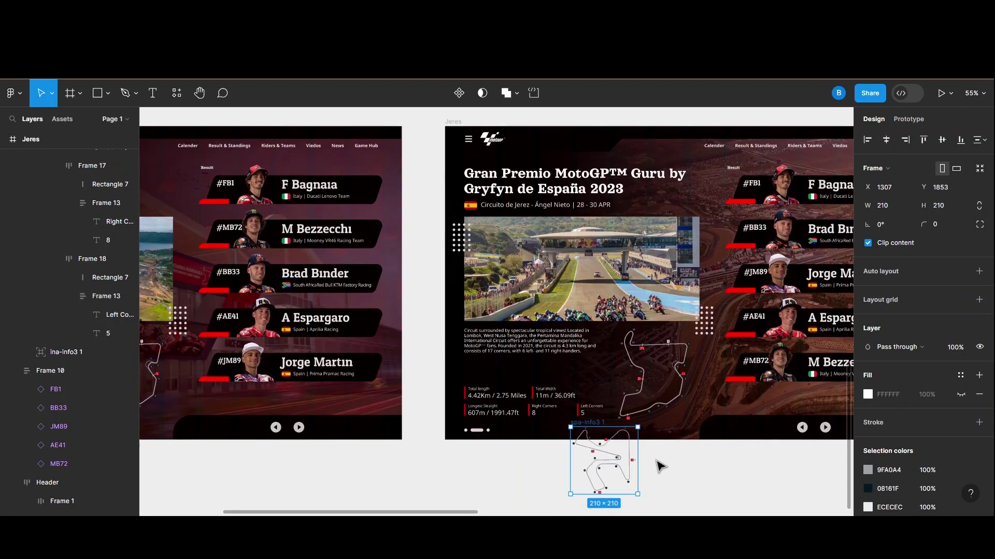
Replace the circuit description paragraph with the Jerez description
{"action": "scroll", "coordinate": [657, 466], "scroll_direction": "down", "scroll_amount": 2}
{"action": "left_click", "coordinate": [666, 473]}
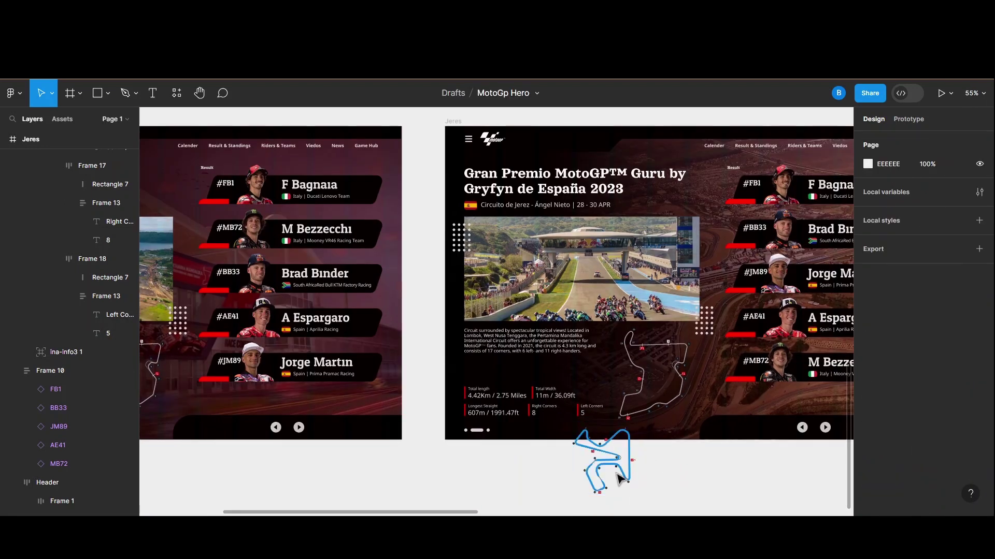
{"action": "left_click_drag", "start_coordinate": [620, 480], "coordinate": [591, 501]}
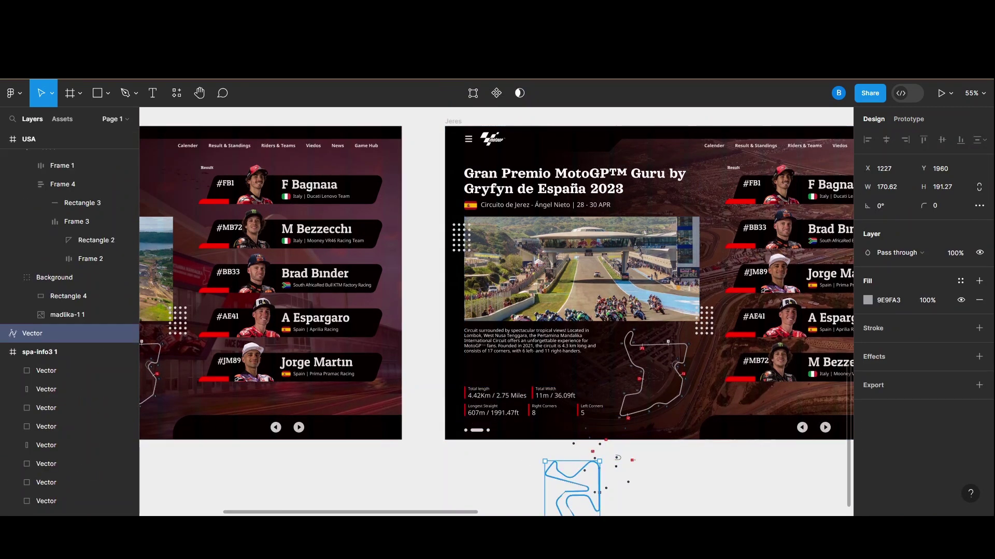
{"action": "double_click", "coordinate": [493, 337]}
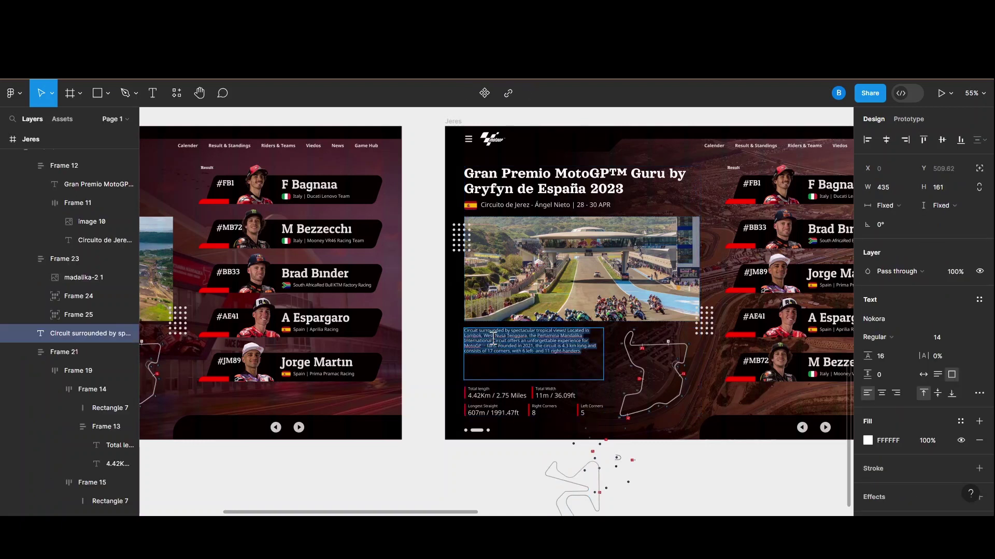
{"action": "type", "text": "Built in 1986 and hosting its first Grand Prix one year later, the circuit of Jerez is now one of the most popular MotoGP venues and the focal point for a city fanatical about sport. Set in a slight valley in the south of Spain, Jerez is blessed with consistently good weather and beautiful scenery, its numerous grandstands providing the perfect viewing facilities for up to 250,000 spectators."}
{"action": "left_click", "coordinate": [507, 477]}
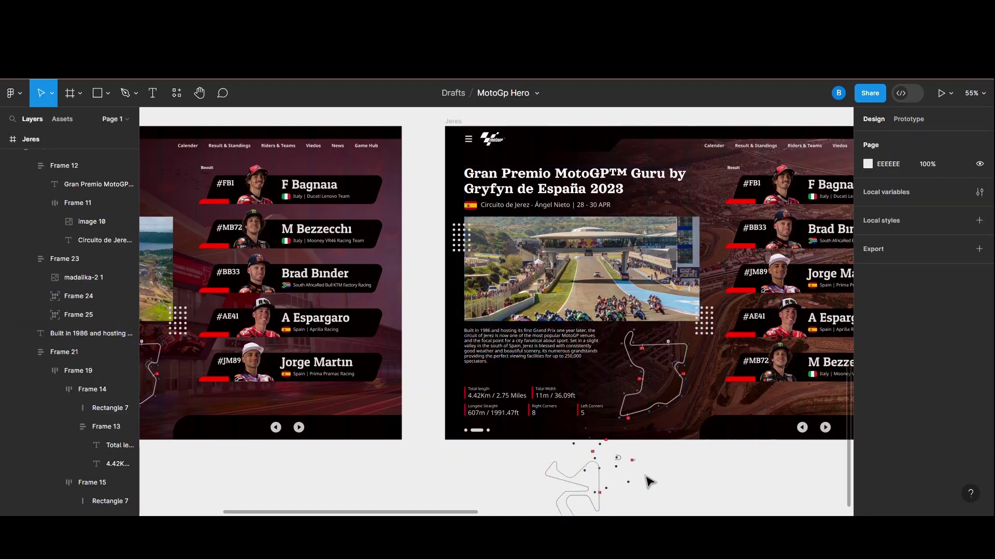
Delete the old track maps and put a pasted Jerez track map inside the Jeres frame
{"action": "double_click", "coordinate": [593, 453]}
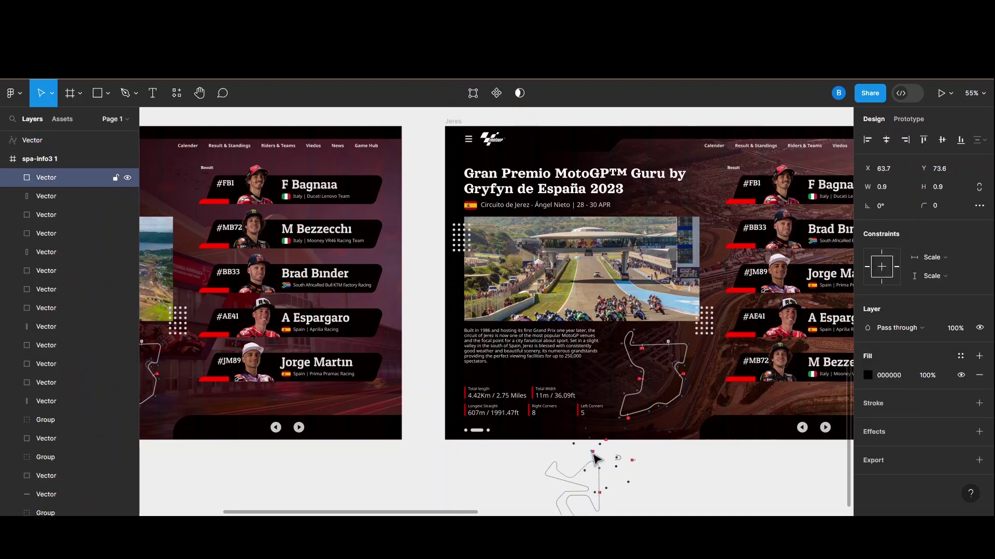
{"action": "left_click", "coordinate": [599, 430]}
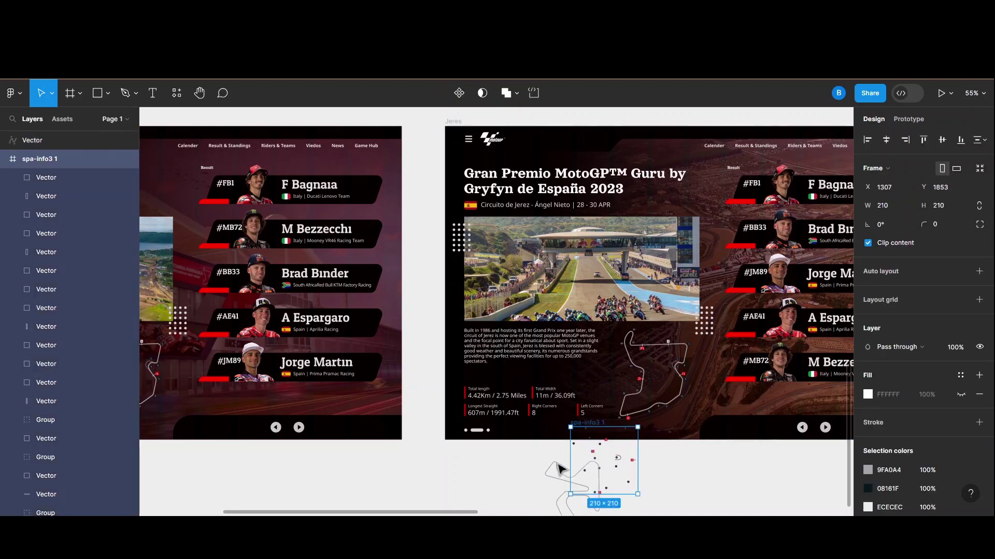
{"action": "key", "text": "Delete"}
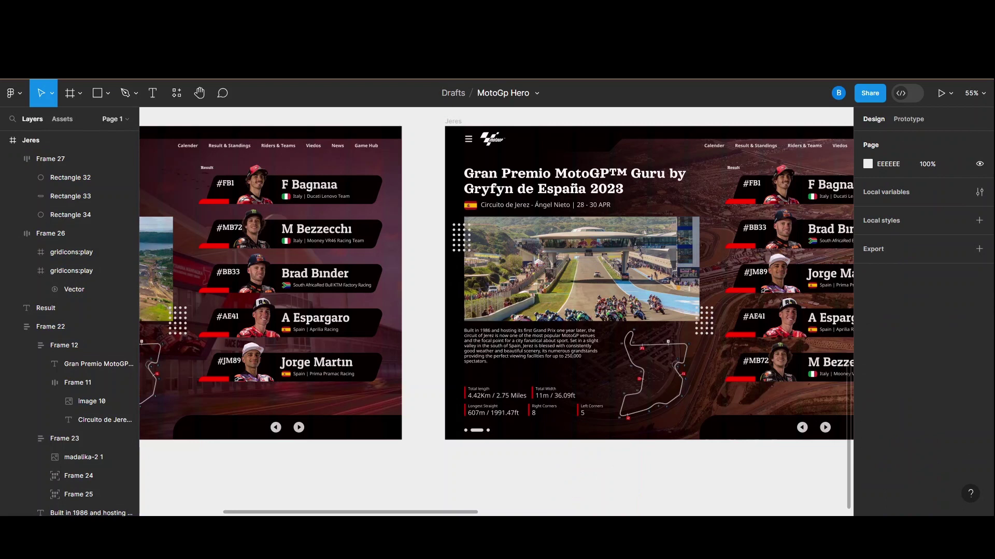
{"action": "key", "text": "ctrl+v"}
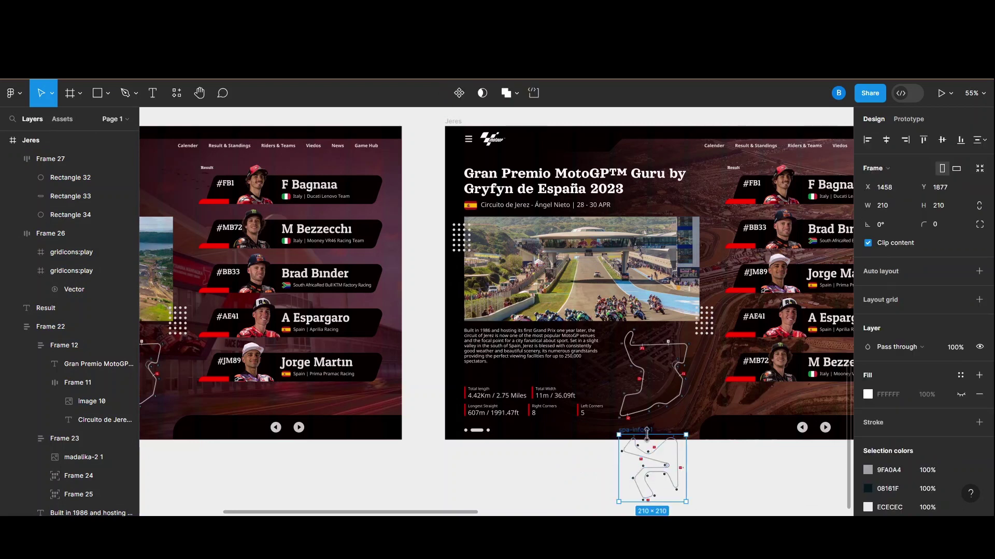
{"action": "left_click_drag", "start_coordinate": [647, 430], "coordinate": [557, 493]}
{"action": "key", "text": "Delete"}
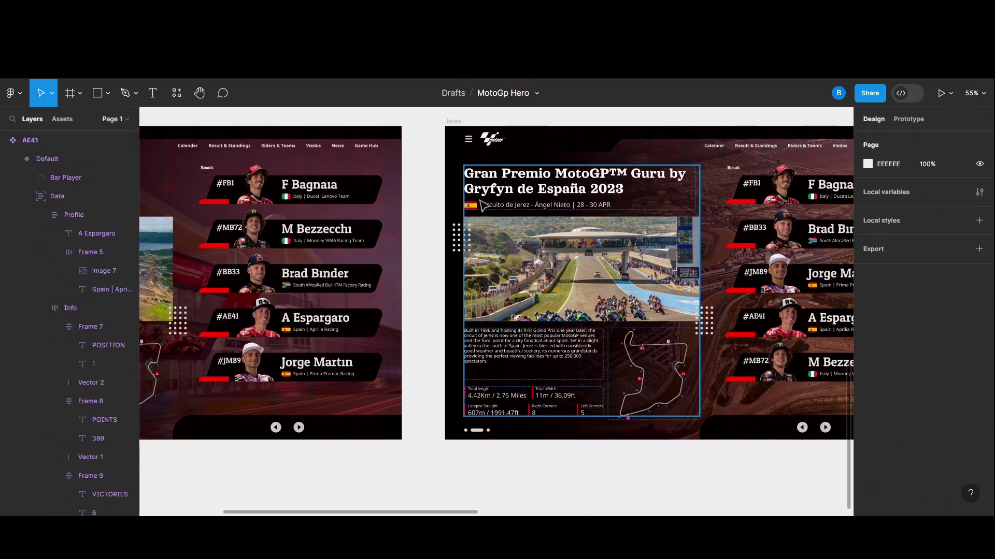
{"action": "key", "text": "ctrl+z"}
{"action": "left_click", "coordinate": [979, 188]}
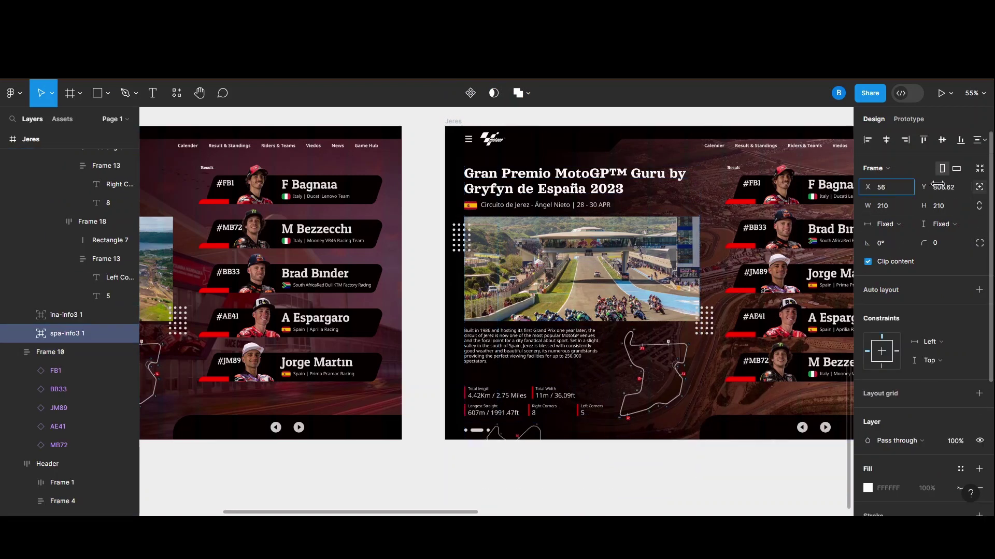
{"action": "left_click", "coordinate": [665, 358]}
{"action": "key", "text": "Delete"}
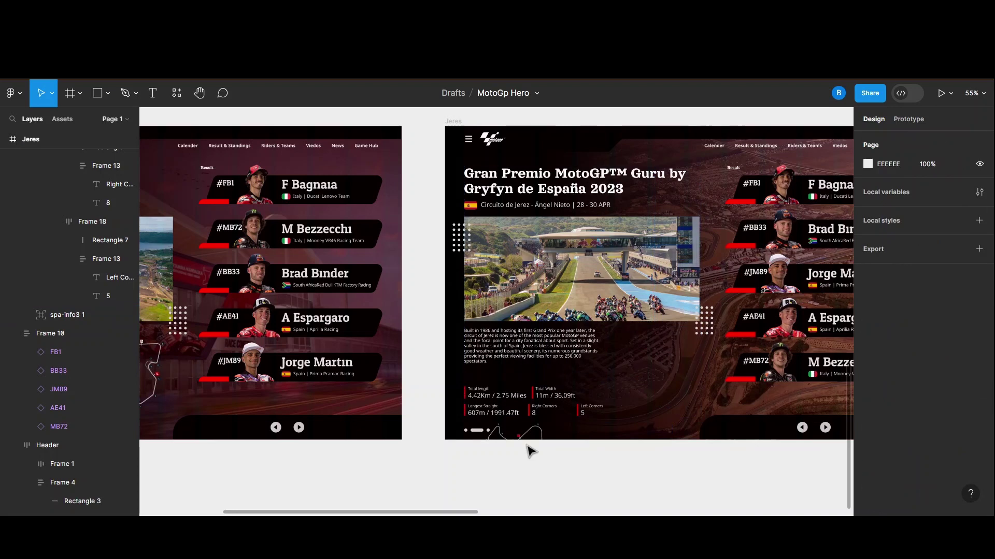
{"action": "left_click", "coordinate": [528, 456]}
Position and size the Jerez track map to 298 × 298 at X 442, Y 510
{"action": "left_click", "coordinate": [942, 187]}
{"action": "type", "text": "576"}
{"action": "key", "text": "Return"}
{"action": "left_click_drag", "start_coordinate": [868, 187], "coordinate": [966, 243]}
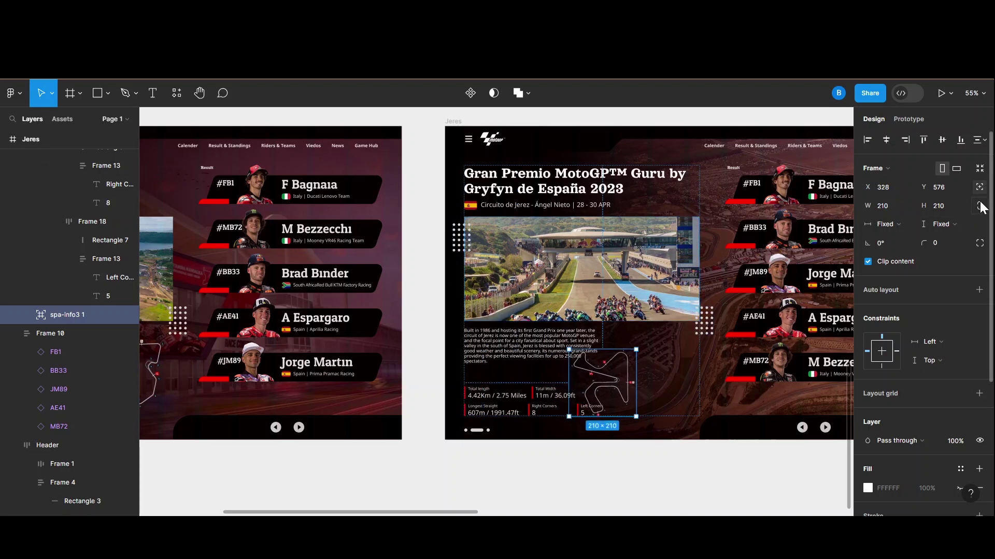
{"action": "left_click_drag", "start_coordinate": [868, 206], "coordinate": [949, 198]}
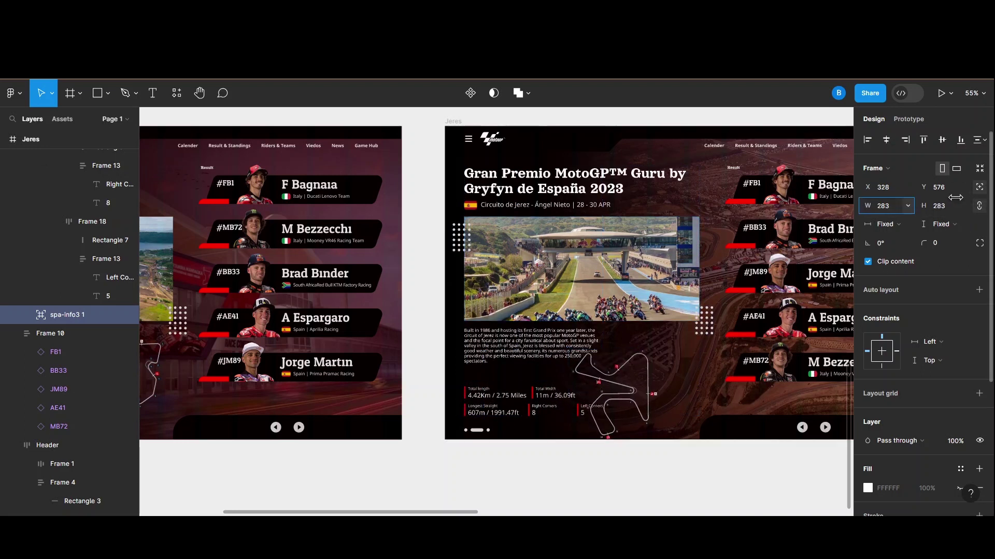
{"action": "left_click_drag", "start_coordinate": [868, 187], "coordinate": [37, 172]}
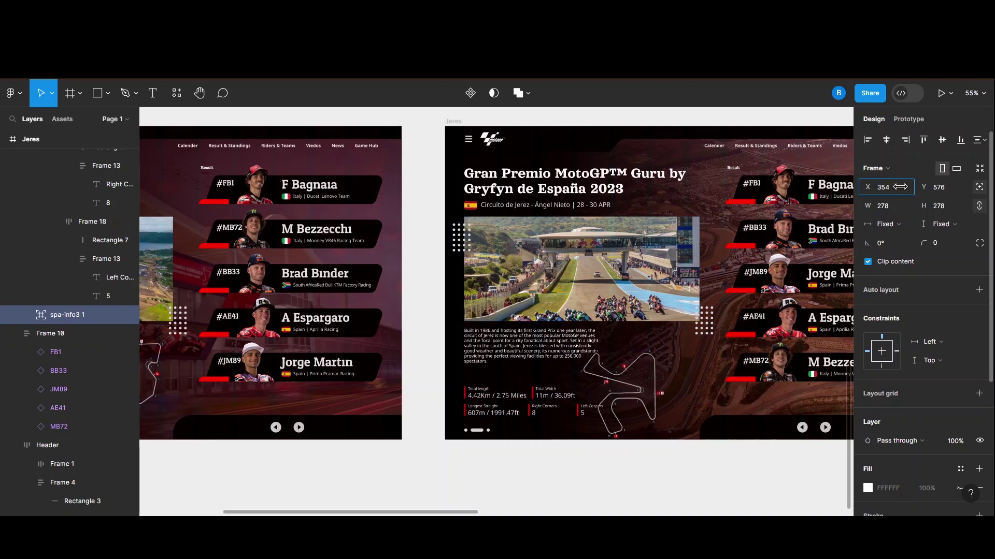
{"action": "mouse_move", "coordinate": [923, 187]}
{"action": "left_mouse_down"}
{"action": "mouse_move", "coordinate": [892, 185]}
{"action": "mouse_move", "coordinate": [921, 202]}
{"action": "mouse_move", "coordinate": [910, 187]}
{"action": "mouse_move", "coordinate": [860, 191]}
{"action": "left_mouse_up"}
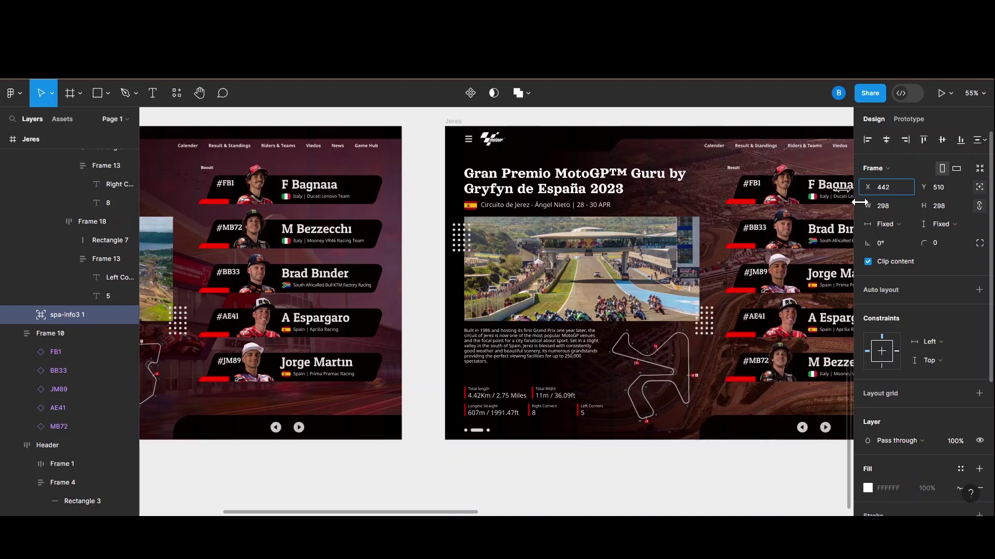
{"action": "left_click", "coordinate": [706, 488]}
{"action": "scroll", "coordinate": [647, 398], "scroll_direction": "down", "scroll_amount": 5}
{"action": "scroll", "coordinate": [663, 440], "scroll_direction": "down", "scroll_amount": 5}
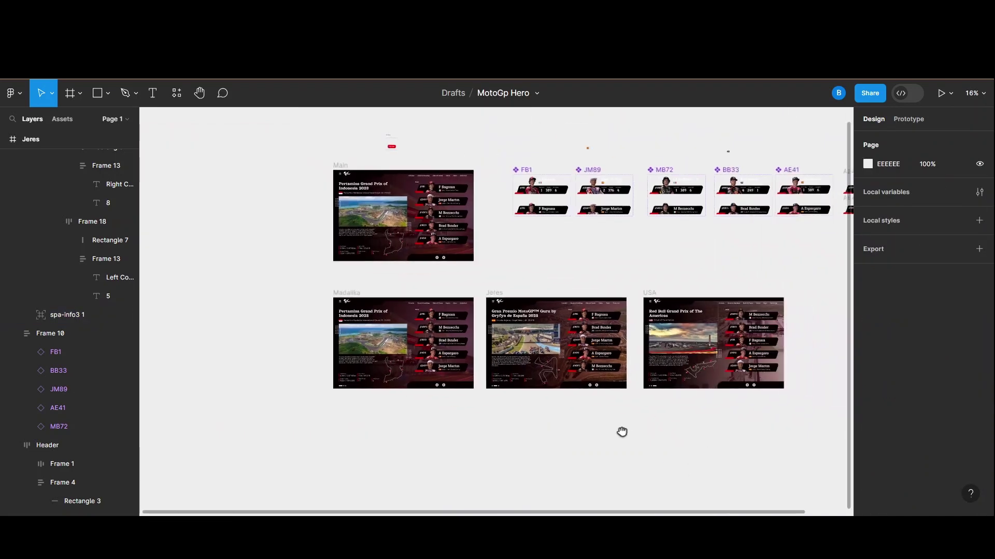
Stack the Jeres and USA frames beneath the Madalika frame
{"action": "scroll", "coordinate": [617, 435], "scroll_direction": "up", "scroll_amount": 5}
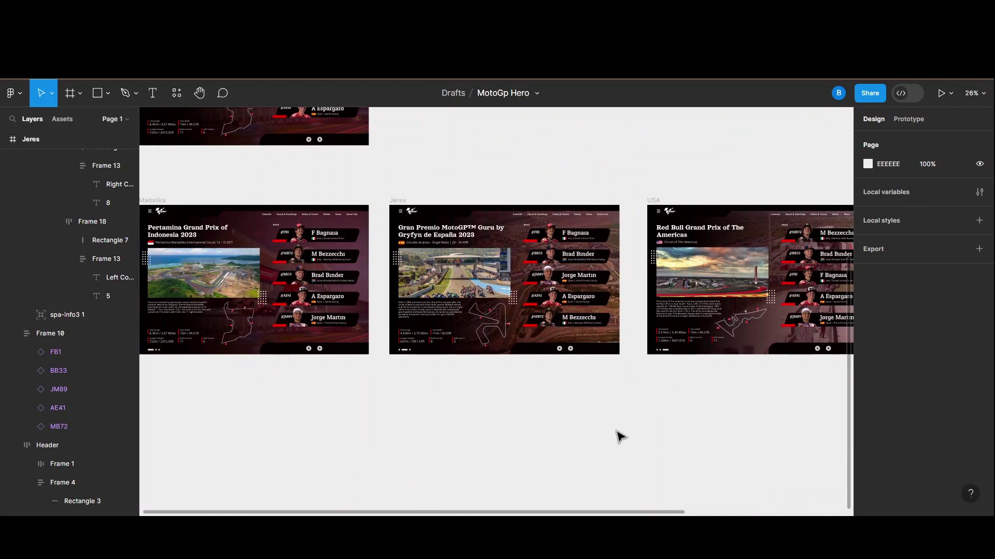
{"action": "left_click_drag", "start_coordinate": [689, 435], "coordinate": [561, 425]}
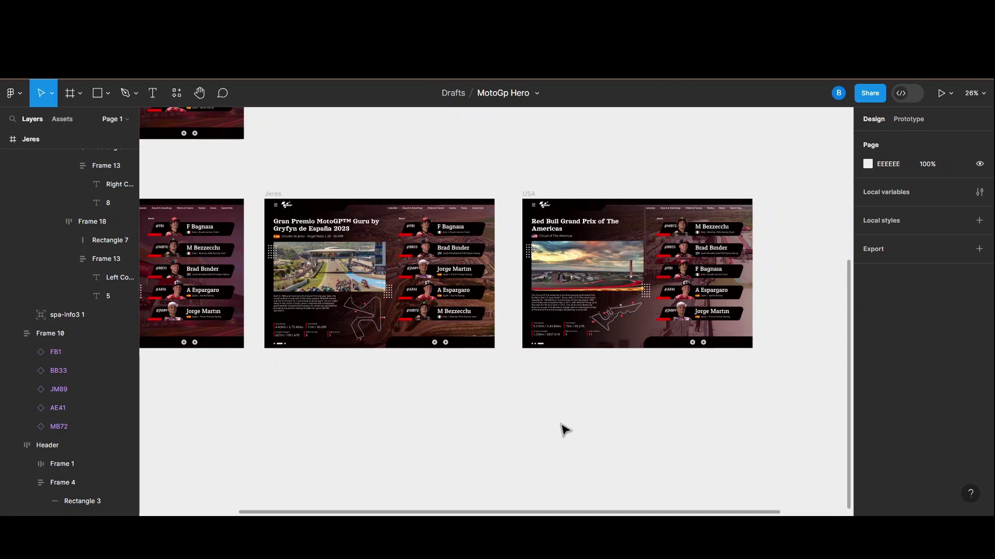
{"action": "scroll", "coordinate": [564, 429], "scroll_direction": "down", "scroll_amount": 5}
{"action": "scroll", "coordinate": [620, 356], "scroll_direction": "up", "scroll_amount": 3}
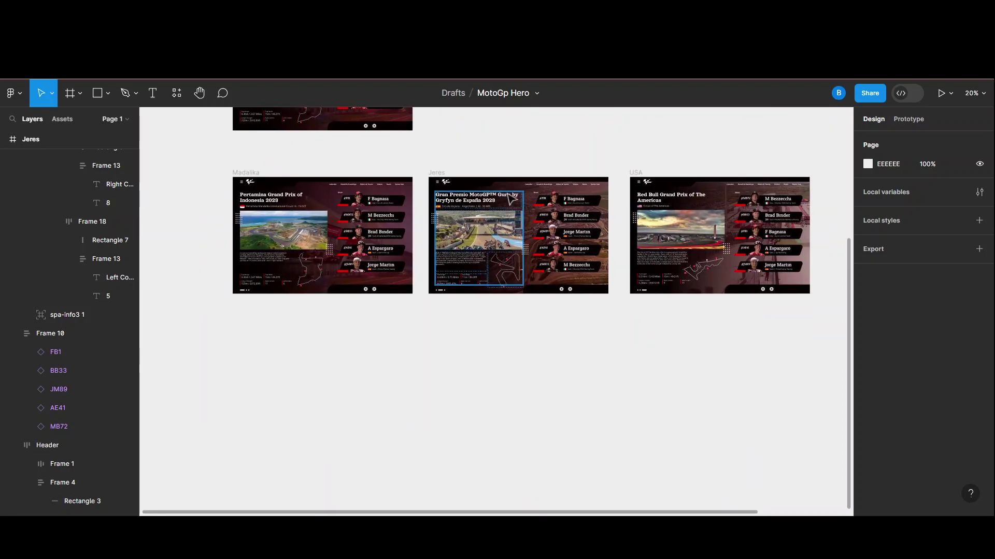
{"action": "left_click_drag", "start_coordinate": [435, 179], "coordinate": [237, 347]}
{"action": "scroll", "coordinate": [555, 262], "scroll_direction": "down", "scroll_amount": 1}
{"action": "mouse_move", "coordinate": [653, 155]}
{"action": "left_mouse_down"}
{"action": "mouse_move", "coordinate": [555, 352]}
{"action": "mouse_move", "coordinate": [522, 390]}
{"action": "left_mouse_up"}
{"action": "mouse_move", "coordinate": [590, 284]}
{"action": "left_mouse_down"}
{"action": "mouse_move", "coordinate": [513, 355]}
{"action": "mouse_move", "coordinate": [558, 329]}
{"action": "mouse_move", "coordinate": [286, 400]}
{"action": "left_mouse_up"}
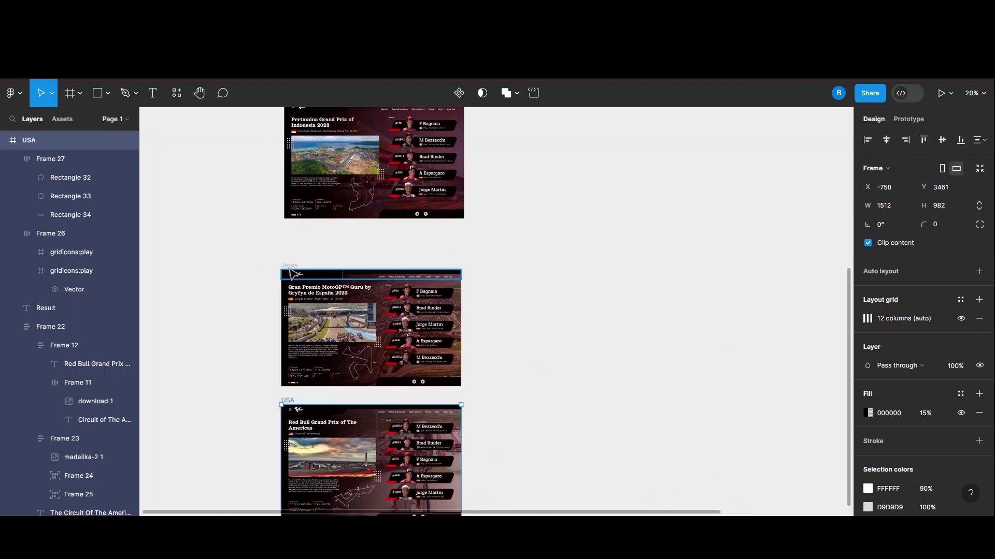
{"action": "left_click", "coordinate": [293, 274], "text": "shift"}
{"action": "left_click_drag", "start_coordinate": [293, 273], "coordinate": [298, 242]}
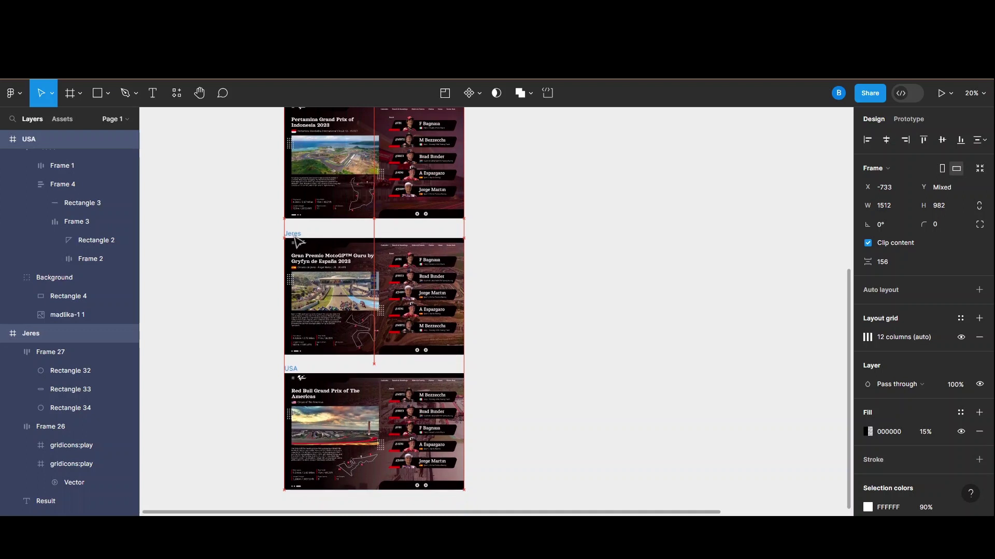
{"action": "left_click", "coordinate": [555, 275]}
{"action": "scroll", "coordinate": [556, 311], "scroll_direction": "up", "scroll_amount": 2}
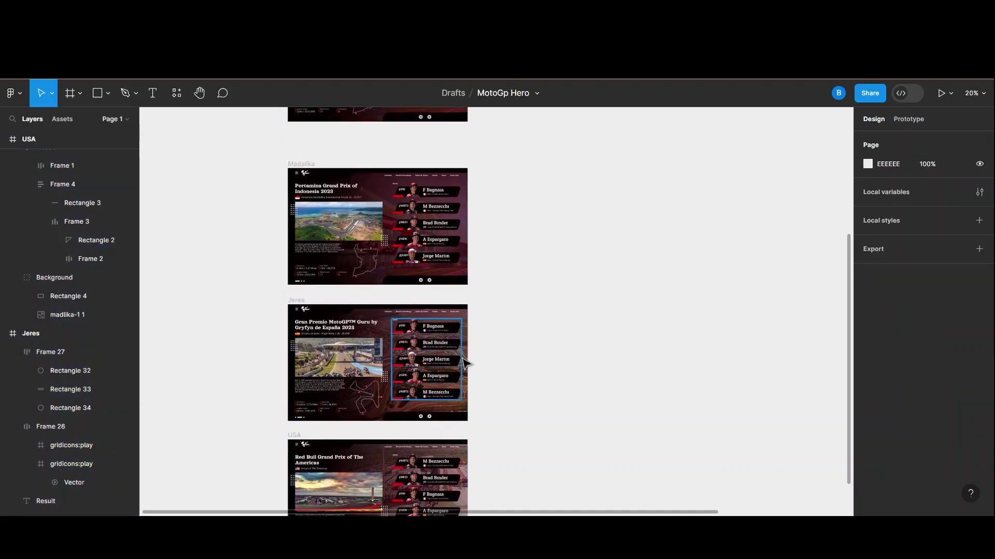
Duplicate the Jeres and USA frames, placing each copy to the right
{"action": "left_click", "coordinate": [299, 301]}
{"action": "left_click_drag", "start_coordinate": [317, 306], "coordinate": [497, 312], "text": "alt"}
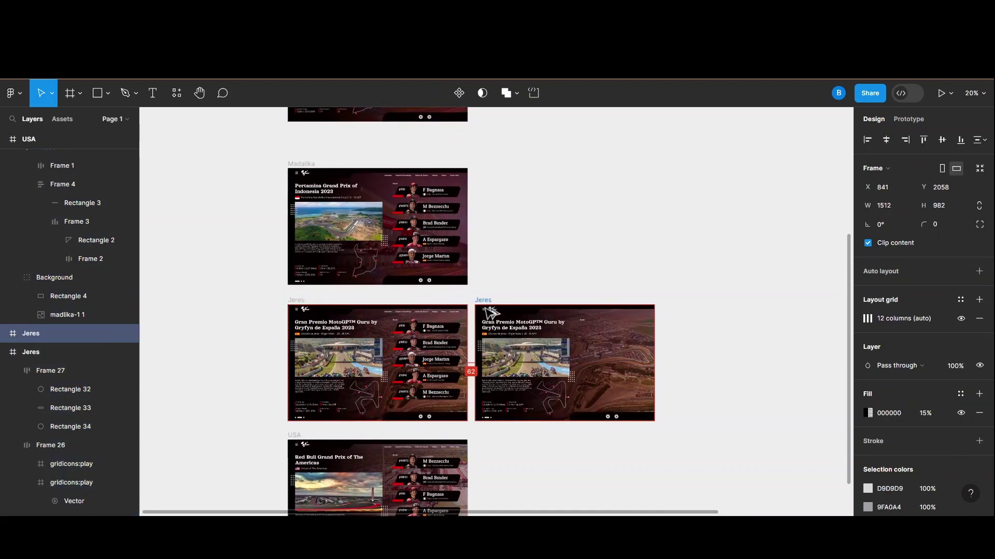
{"action": "left_click", "coordinate": [502, 270]}
{"action": "scroll", "coordinate": [502, 271], "scroll_direction": "down", "scroll_amount": 3}
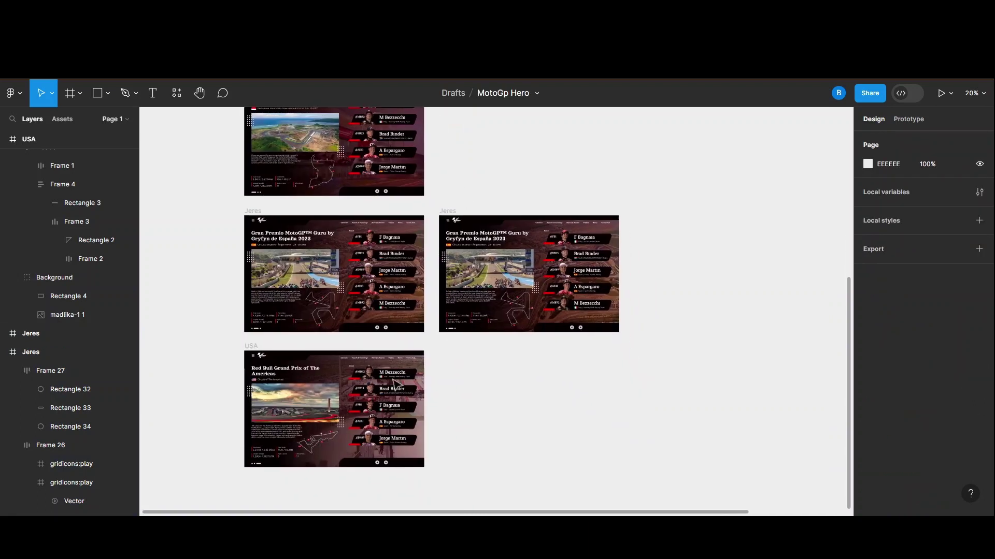
{"action": "left_click_drag", "start_coordinate": [262, 348], "coordinate": [447, 363]}
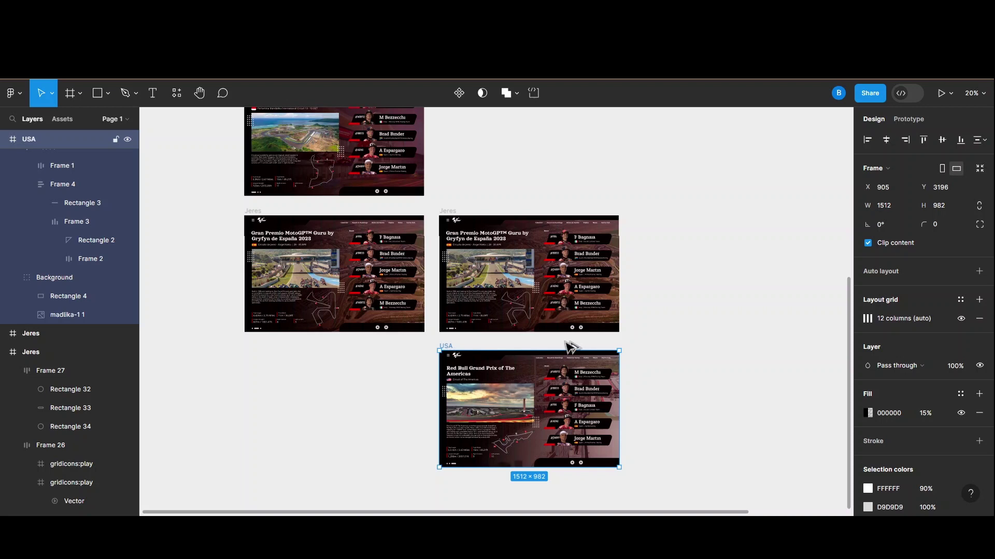
{"action": "left_click_drag", "start_coordinate": [447, 362], "coordinate": [644, 362], "text": "alt"}
{"action": "left_click", "coordinate": [674, 320]}
Select the Madalika frame and switch to prototyping mode
{"action": "scroll", "coordinate": [691, 326], "scroll_direction": "up", "scroll_amount": 2}
{"action": "left_click", "coordinate": [311, 140]}
{"action": "scroll", "coordinate": [420, 233], "scroll_direction": "up", "scroll_amount": 2}
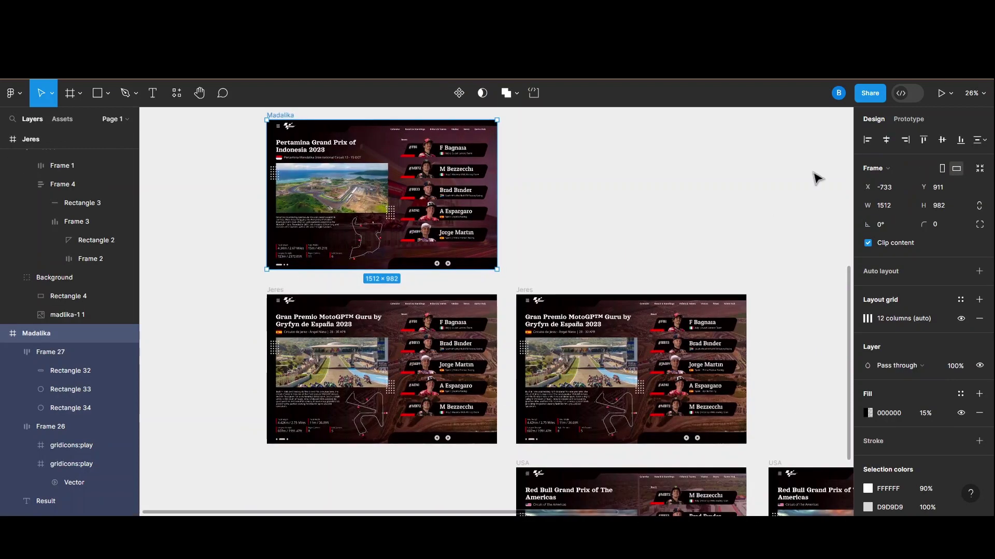
{"action": "left_click", "coordinate": [909, 119]}
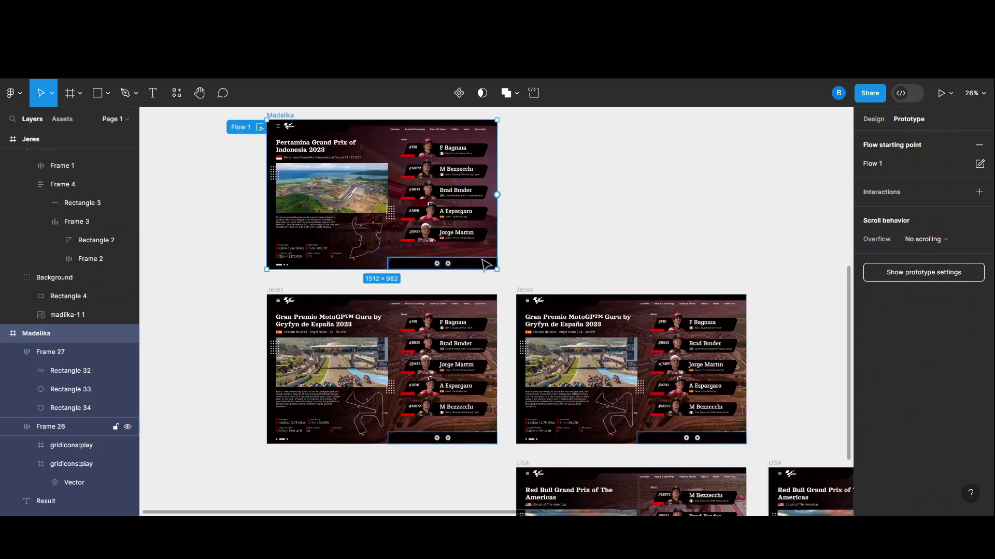
{"action": "scroll", "coordinate": [448, 263], "scroll_direction": "up", "scroll_amount": 3}
{"action": "scroll", "coordinate": [449, 264], "scroll_direction": "up", "scroll_amount": 2}
Link Madalika's next arrow to Jeres with Smart animate and Gentle easing
{"action": "left_click", "coordinate": [449, 261]}
{"action": "left_click_drag", "start_coordinate": [449, 268], "coordinate": [508, 325]}
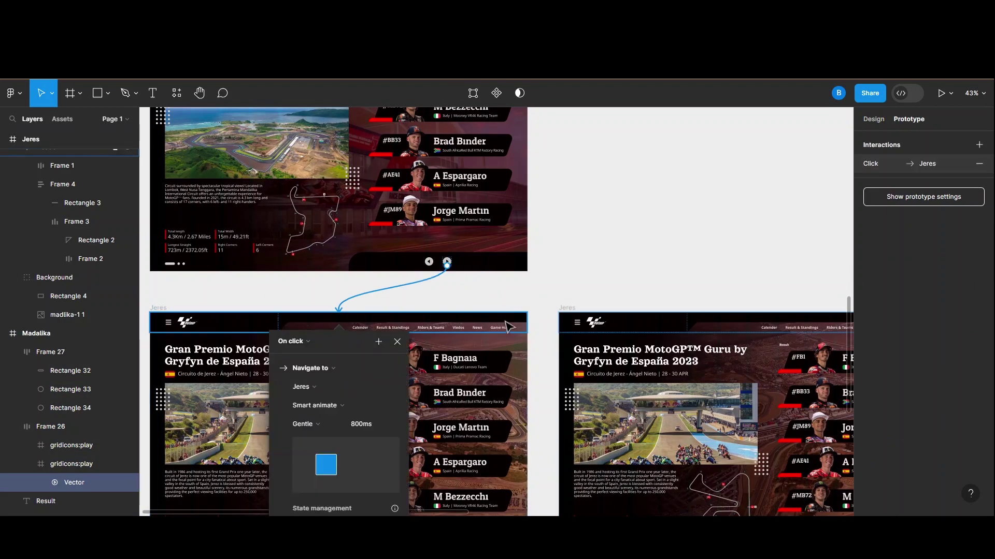
{"action": "scroll", "coordinate": [507, 325], "scroll_direction": "down", "scroll_amount": 3}
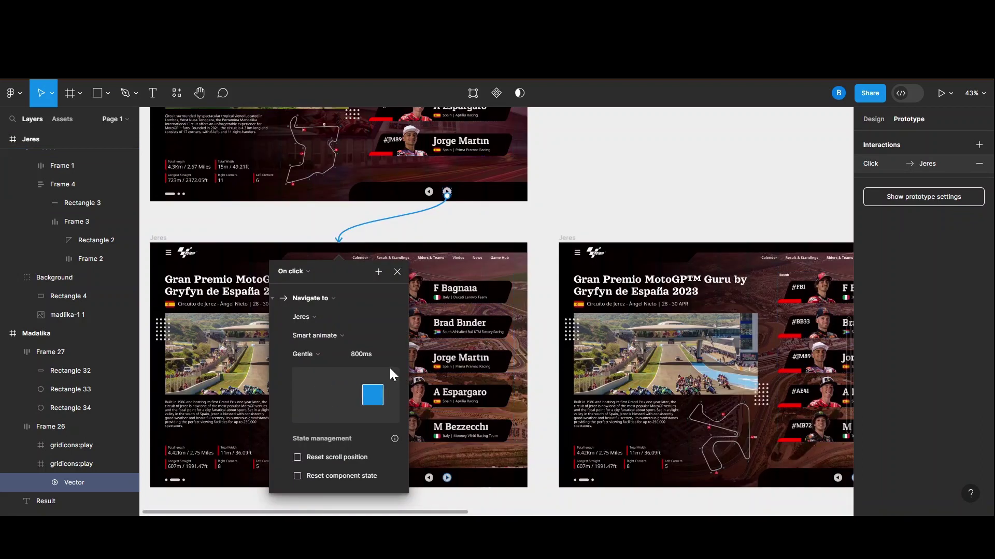
{"action": "left_click", "coordinate": [337, 355]}
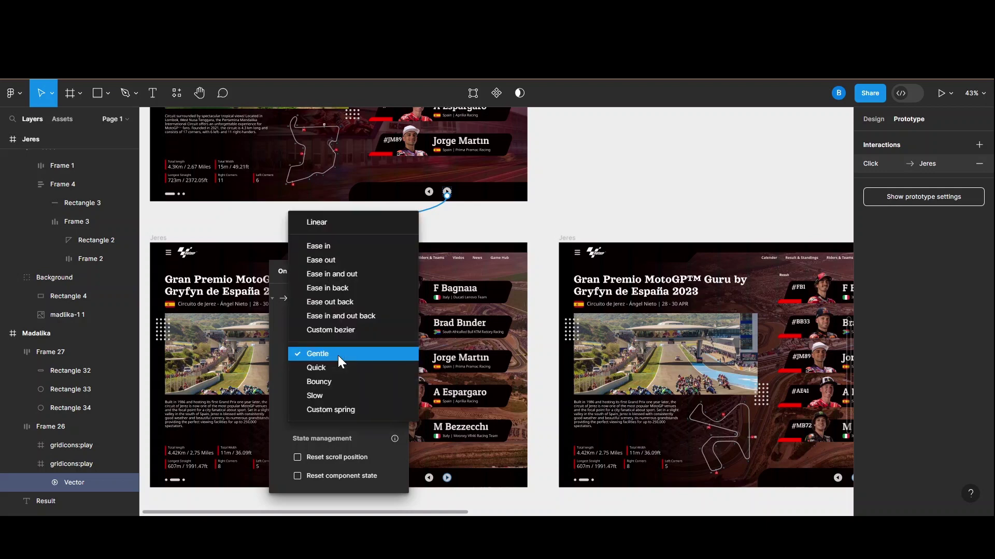
{"action": "left_click", "coordinate": [338, 355]}
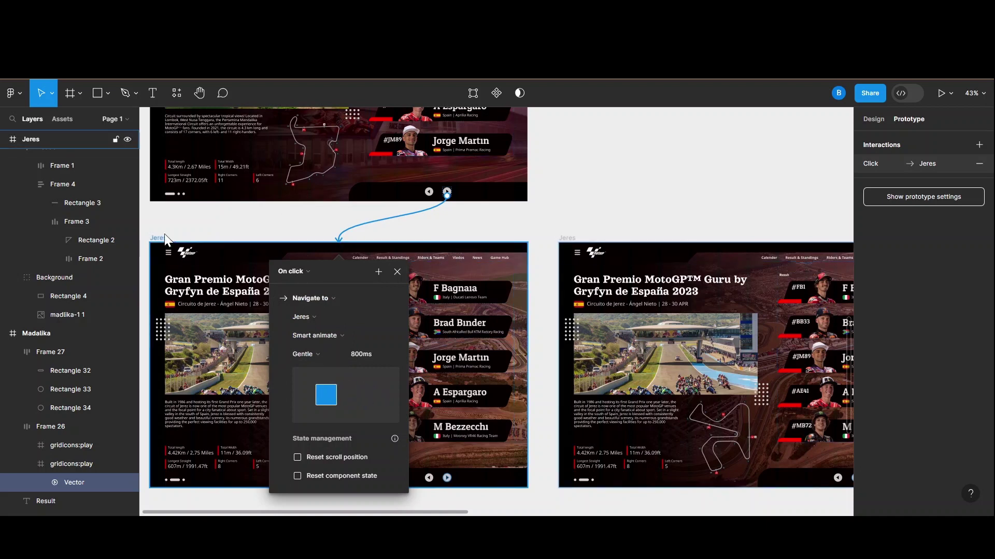
Connect the left Jeres frame to its copy with an After delay trigger
{"action": "left_click", "coordinate": [158, 238]}
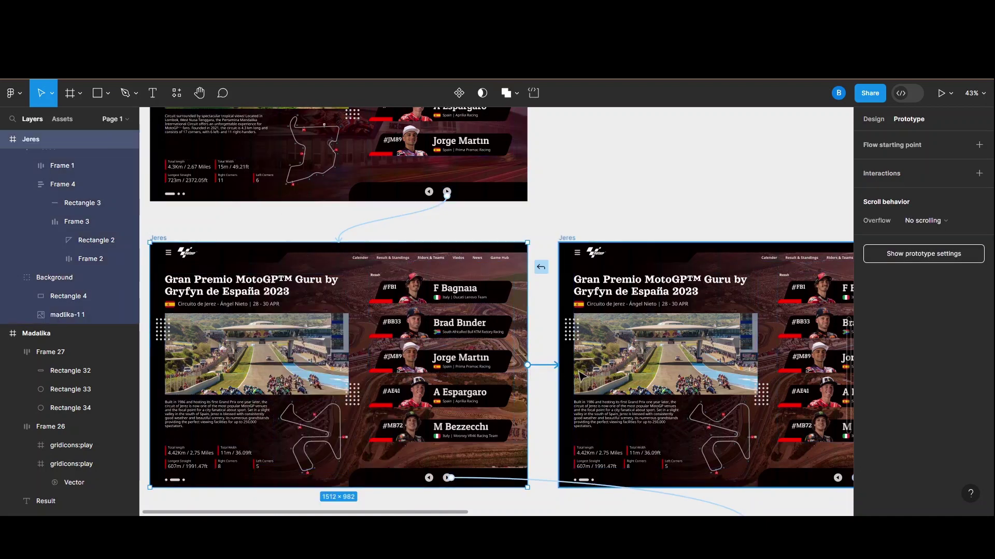
{"action": "left_click_drag", "start_coordinate": [528, 365], "coordinate": [580, 376]}
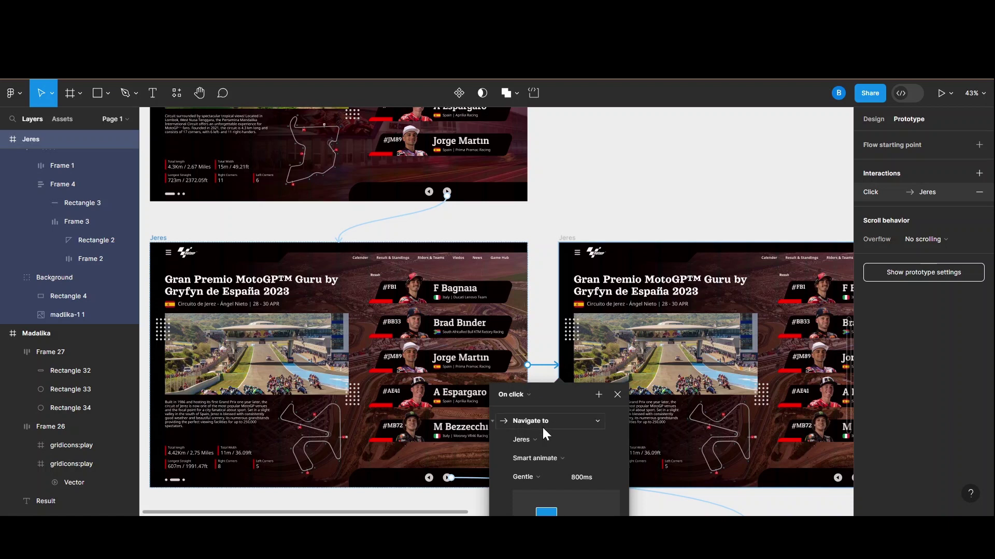
{"action": "left_click", "coordinate": [523, 397]}
{"action": "left_click", "coordinate": [511, 500]}
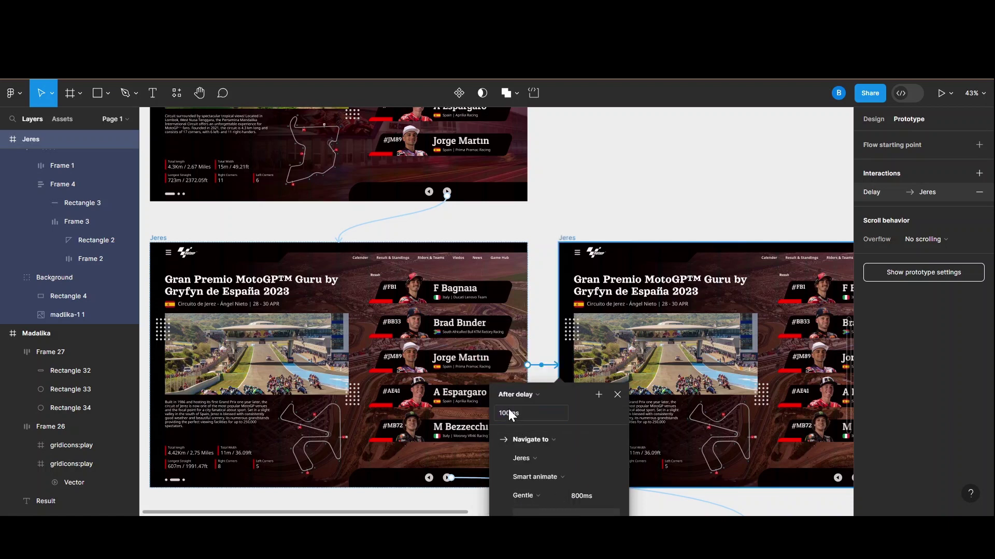
{"action": "left_click", "coordinate": [568, 222]}
{"action": "left_click", "coordinate": [873, 118]}
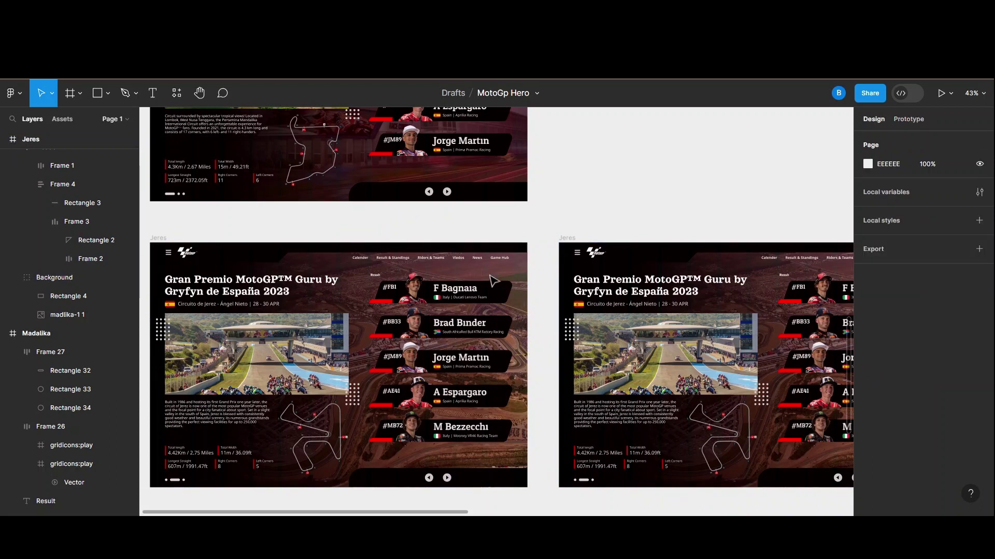
Nudge Frame 22 down slightly and set its layer opacity to 0%
{"action": "left_click", "coordinate": [343, 324]}
{"action": "scroll", "coordinate": [379, 324], "scroll_direction": "left", "scroll_amount": 2}
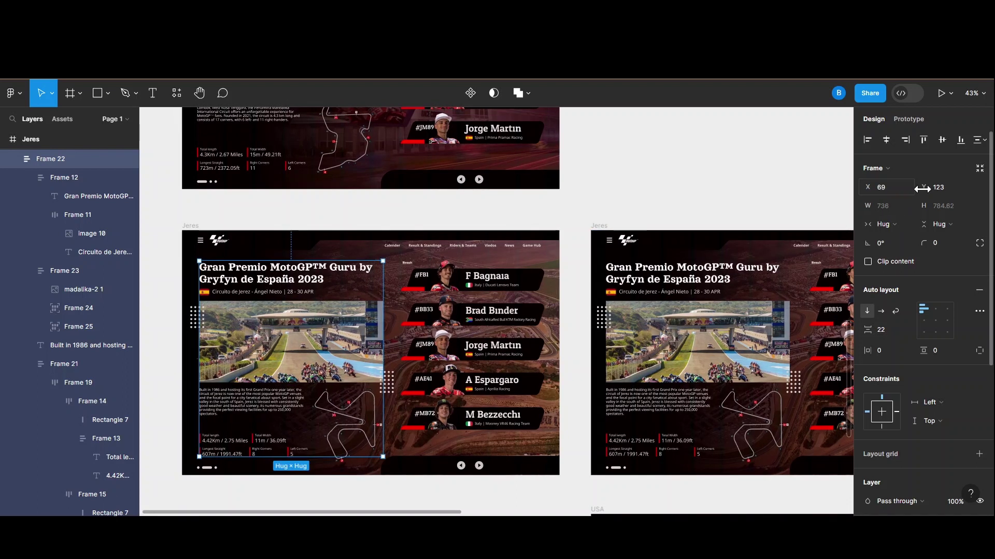
{"action": "left_click_drag", "start_coordinate": [927, 188], "coordinate": [981, 189]}
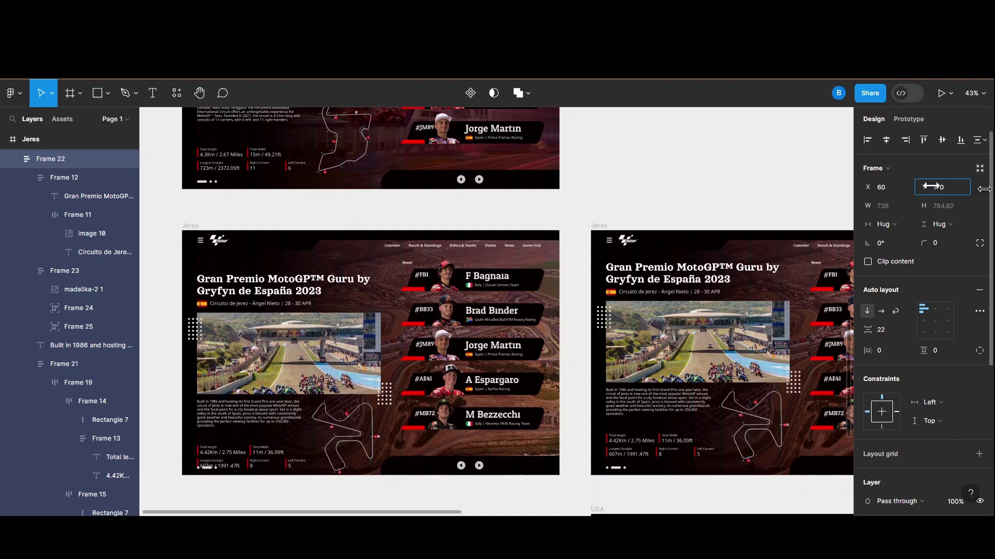
{"action": "scroll", "coordinate": [934, 329], "scroll_direction": "down", "scroll_amount": 3}
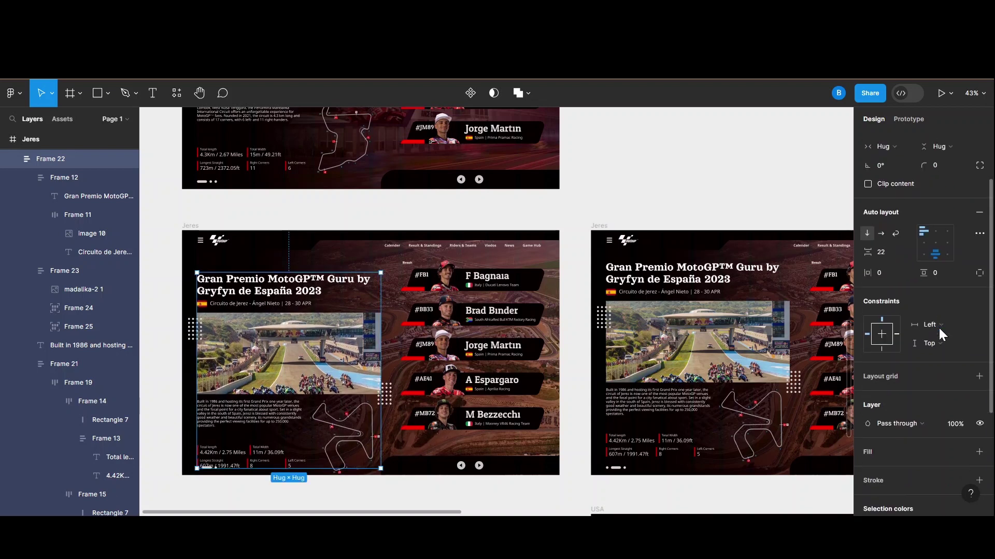
{"action": "left_click", "coordinate": [952, 423]}
{"action": "type", "text": "0"}
{"action": "key", "text": "Return"}
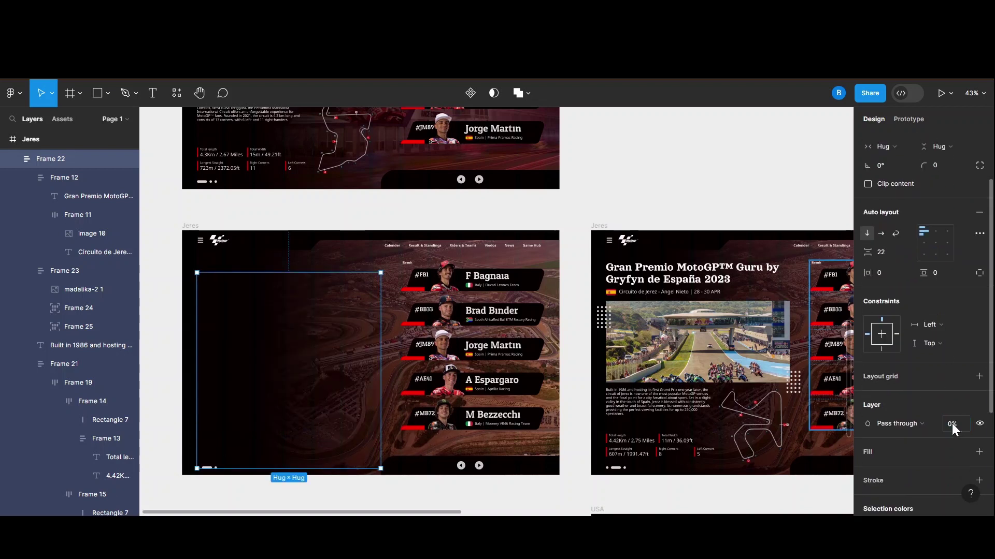
{"action": "scroll", "coordinate": [549, 399], "scroll_direction": "down", "scroll_amount": 5}
Preview the prototype from Madalika through to the Jerez slide
{"action": "left_click", "coordinate": [350, 108]}
{"action": "left_click", "coordinate": [941, 93]}
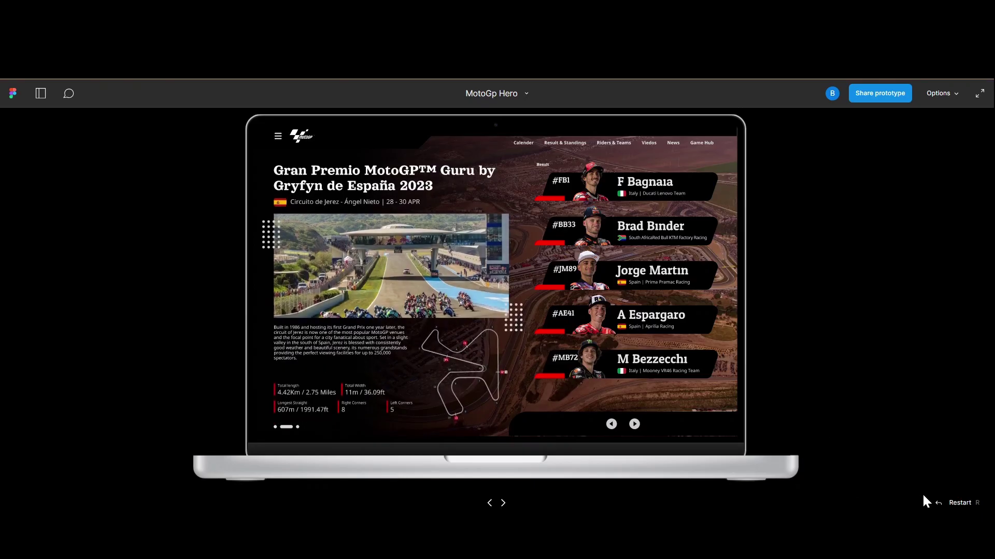
{"action": "left_click", "coordinate": [936, 501]}
{"action": "left_click", "coordinate": [634, 427]}
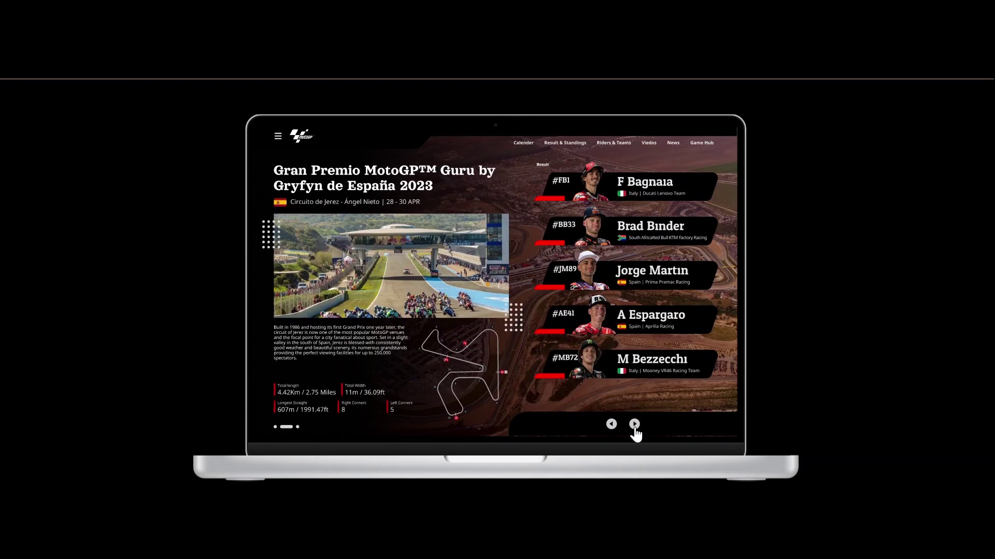
{"action": "key", "text": "Escape"}
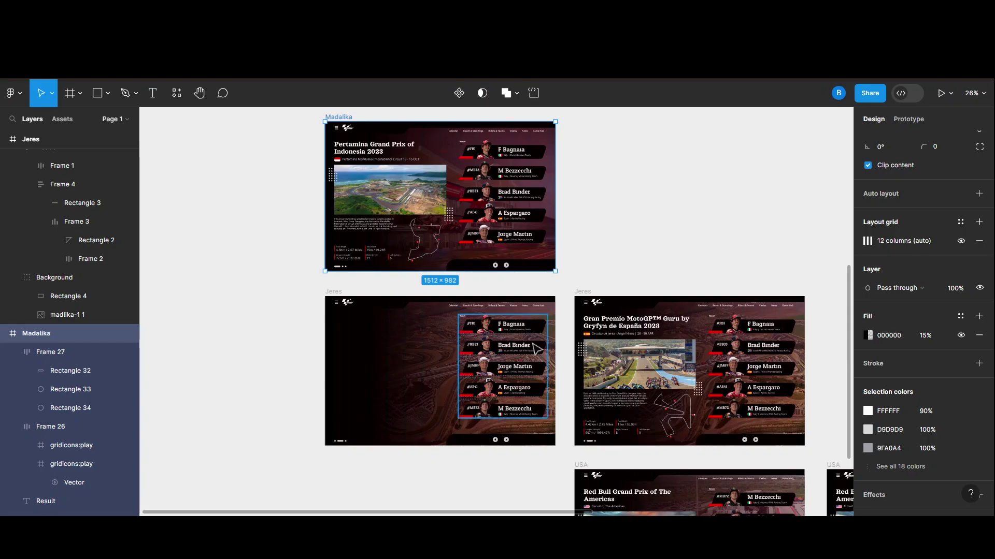
Reorder the Jeres rider cards to FB1, MB72, BB33, JM89, AE41
{"action": "left_click", "coordinate": [536, 350]}
{"action": "scroll", "coordinate": [537, 350], "scroll_direction": "up", "scroll_amount": 2}
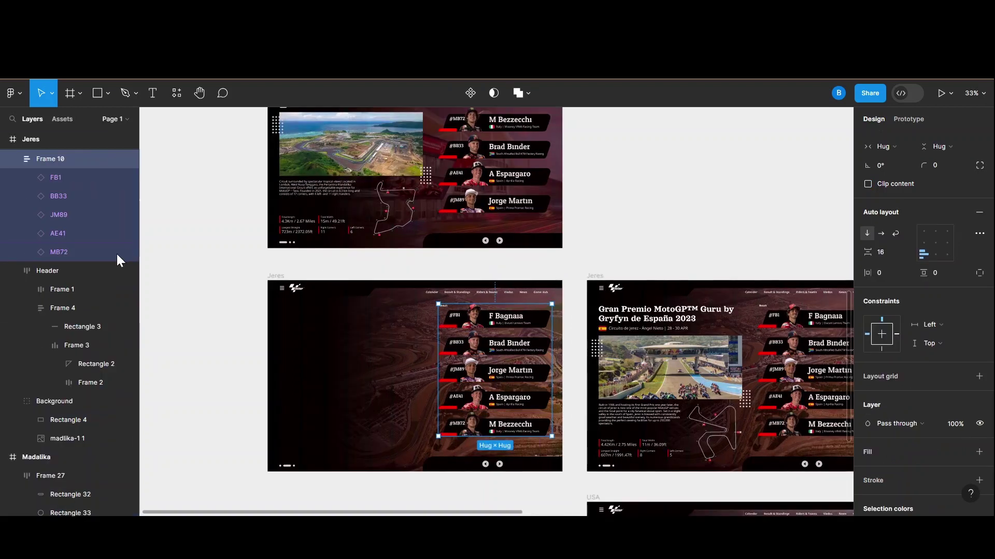
{"action": "left_click", "coordinate": [63, 197]}
{"action": "scroll", "coordinate": [361, 327], "scroll_direction": "up", "scroll_amount": 2}
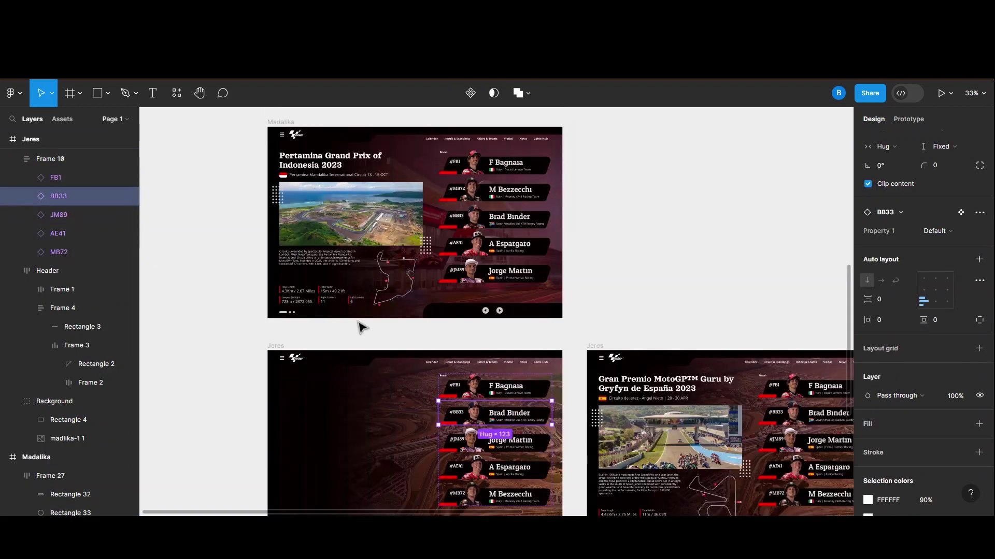
{"action": "key", "text": "Down"}
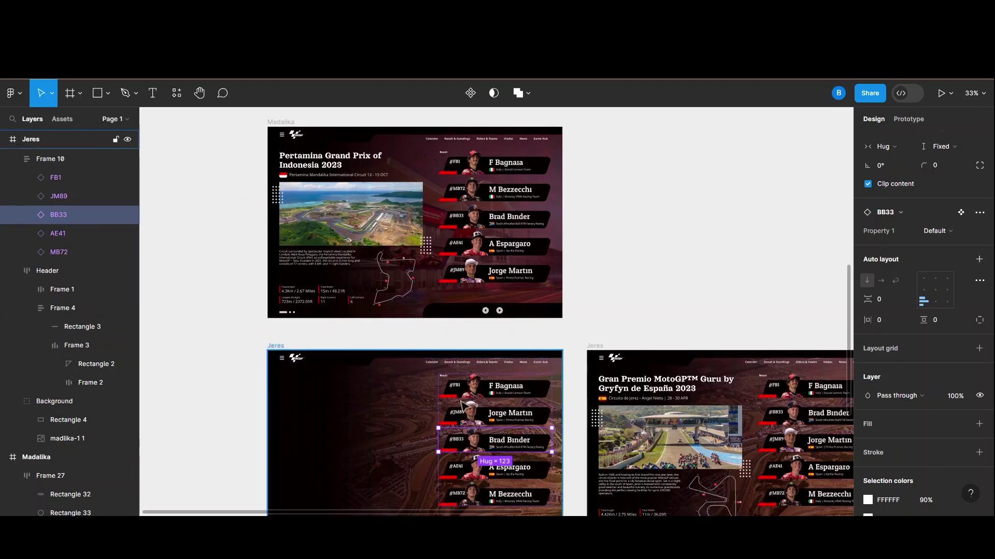
{"action": "left_click", "coordinate": [472, 413]}
{"action": "key", "text": "Down"}
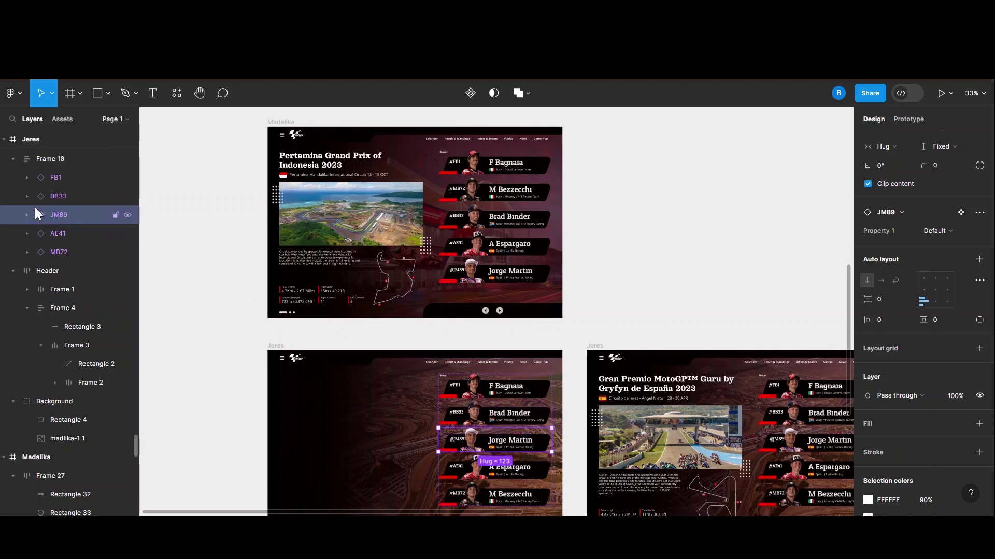
{"action": "key", "text": "Down"}
{"action": "key", "text": "Down"}
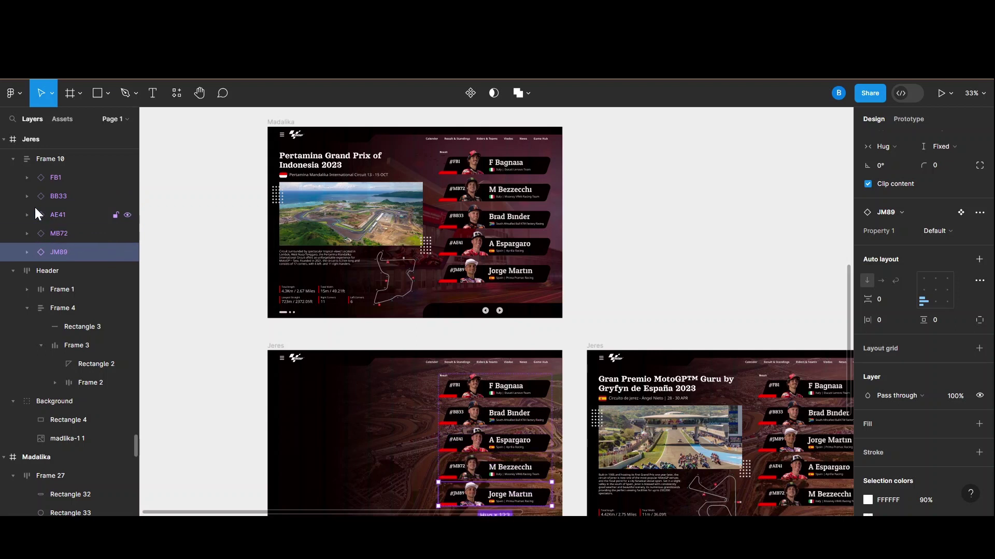
{"action": "left_click", "coordinate": [495, 440]}
{"action": "key", "text": "Down"}
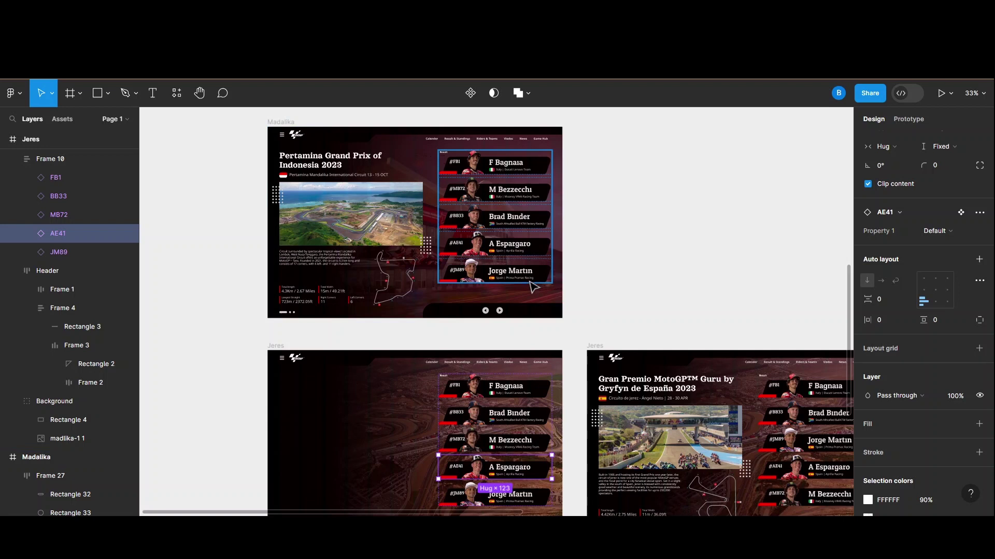
{"action": "left_click", "coordinate": [536, 443]}
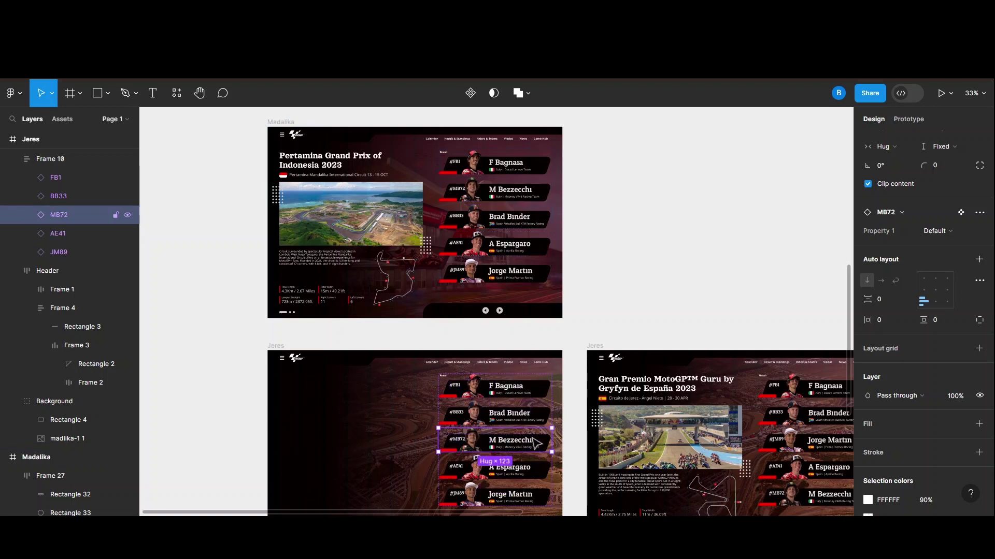
{"action": "key", "text": "Up"}
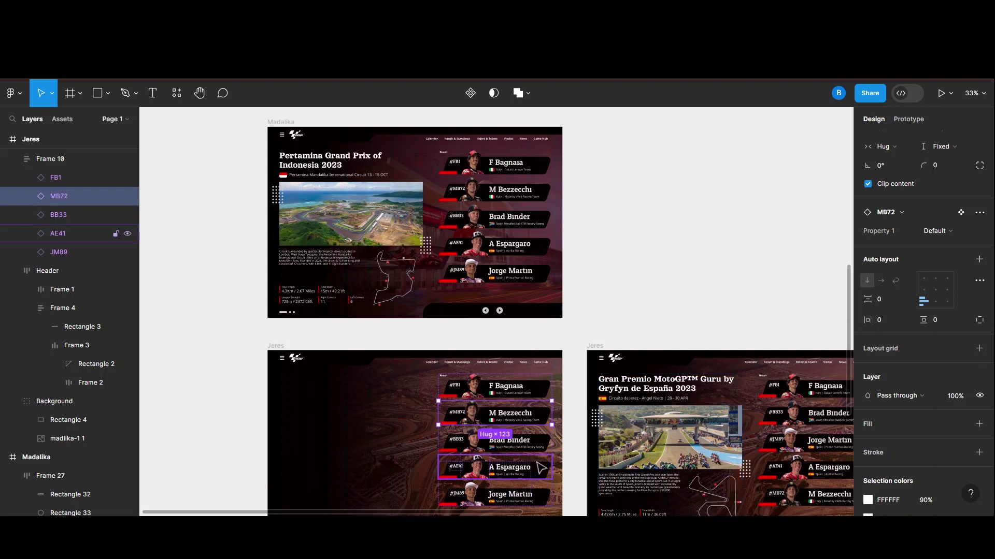
{"action": "left_click", "coordinate": [534, 474]}
{"action": "left_click_drag", "start_coordinate": [534, 475], "coordinate": [532, 501]}
Move the AE41 card to the bottom of the Madalika rider list
{"action": "left_click", "coordinate": [526, 264]}
{"action": "left_click", "coordinate": [541, 251]}
{"action": "left_click", "coordinate": [70, 408]}
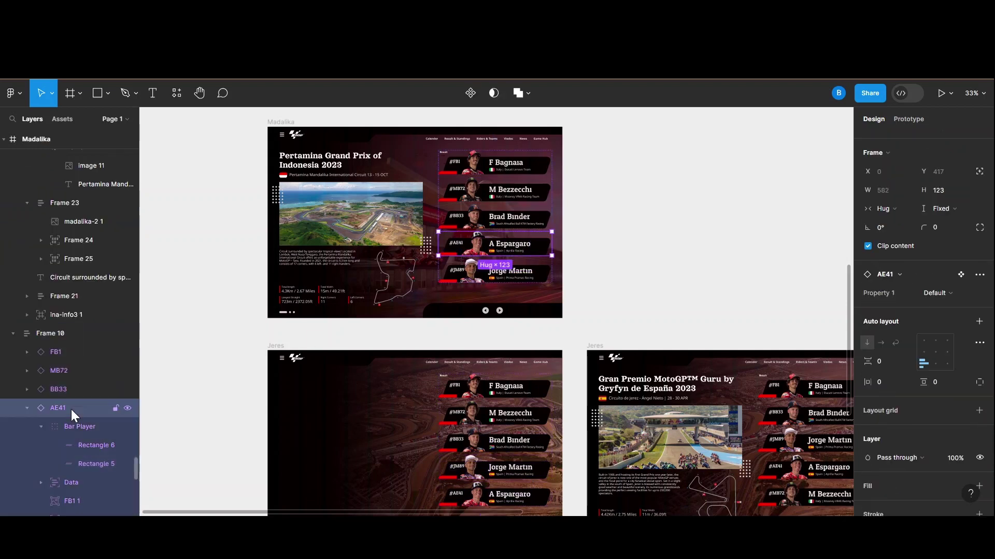
{"action": "key", "text": "Down"}
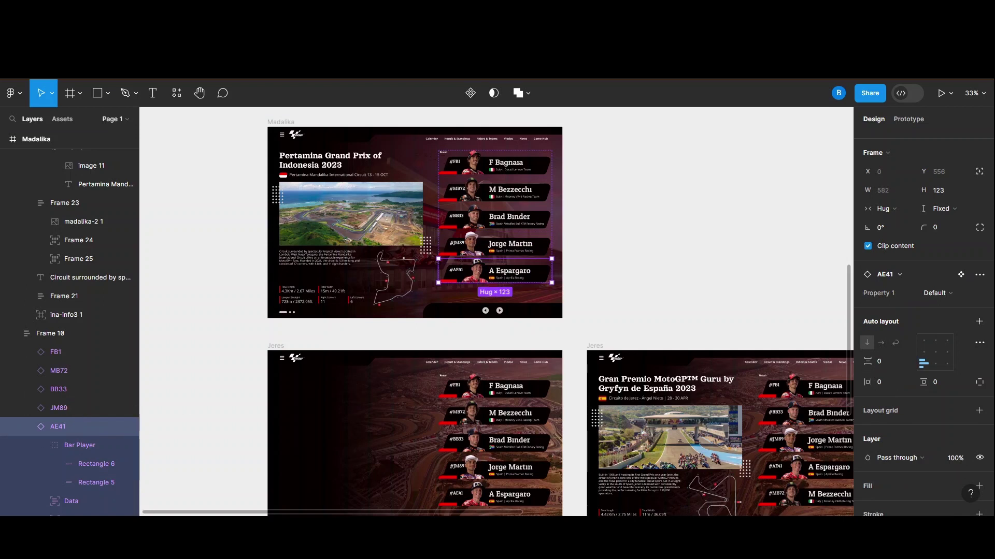
{"action": "left_click", "coordinate": [608, 315]}
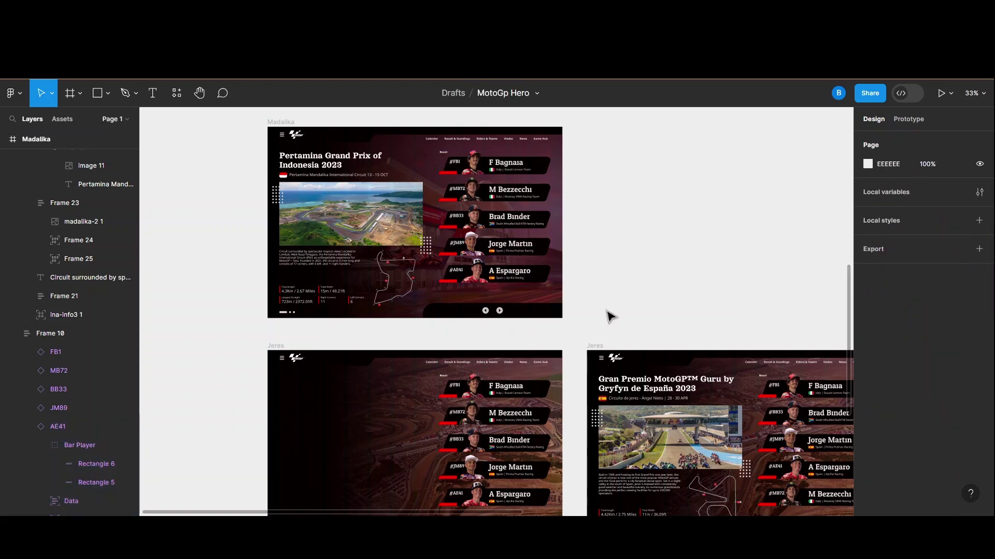
{"action": "scroll", "coordinate": [608, 302], "scroll_direction": "down", "scroll_amount": 2}
{"action": "left_click", "coordinate": [361, 156]}
{"action": "key", "text": "ctrl+alt+Return"}
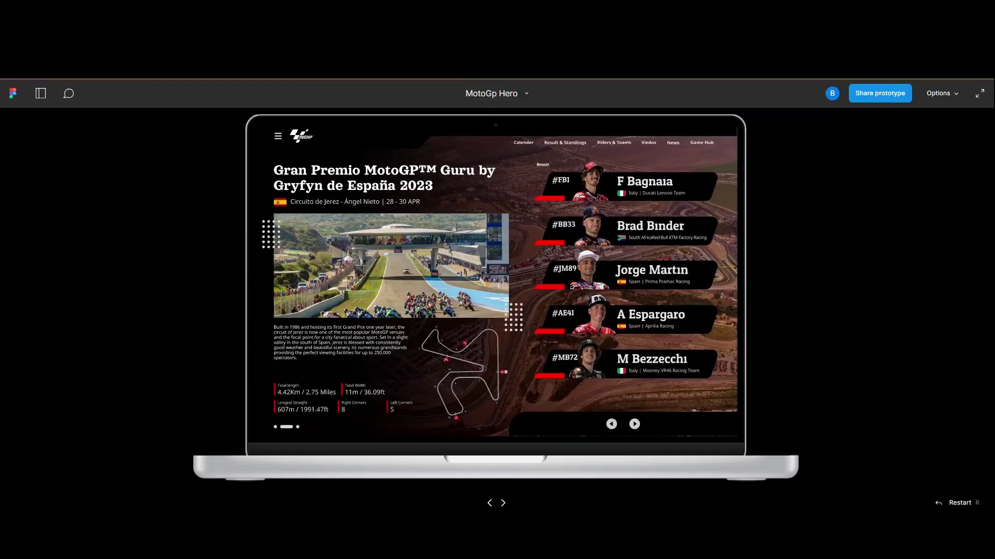
{"action": "left_click", "coordinate": [938, 503]}
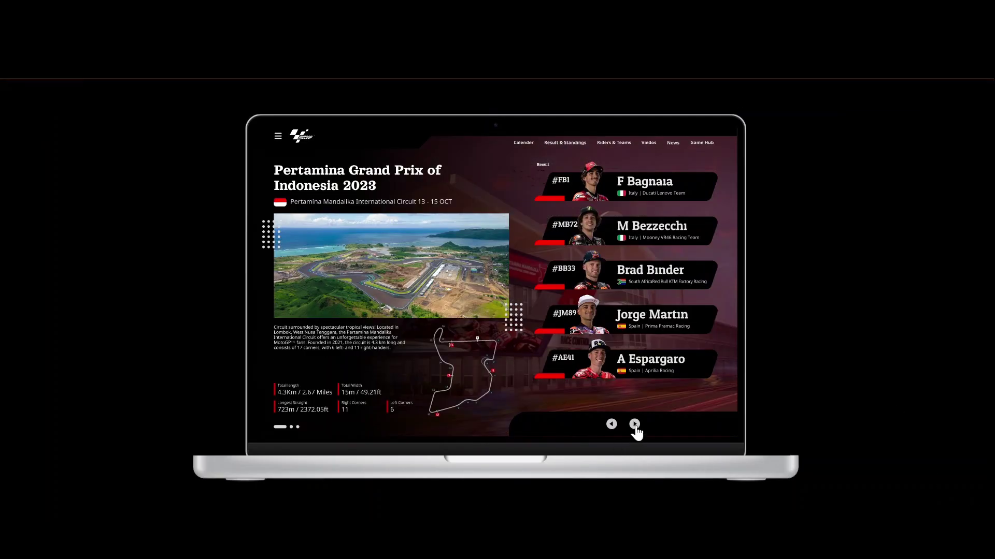
{"action": "left_click", "coordinate": [635, 424]}
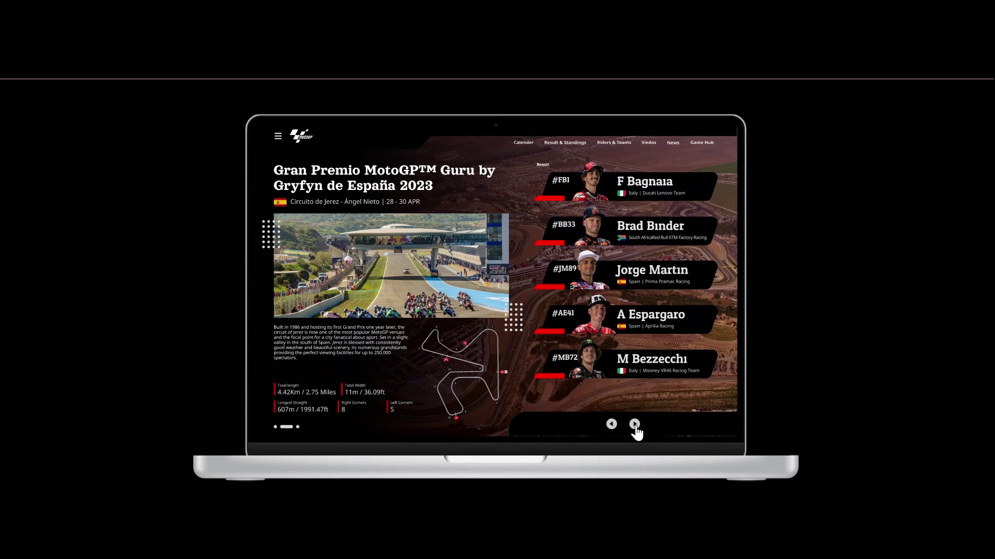
{"action": "left_click", "coordinate": [634, 425]}
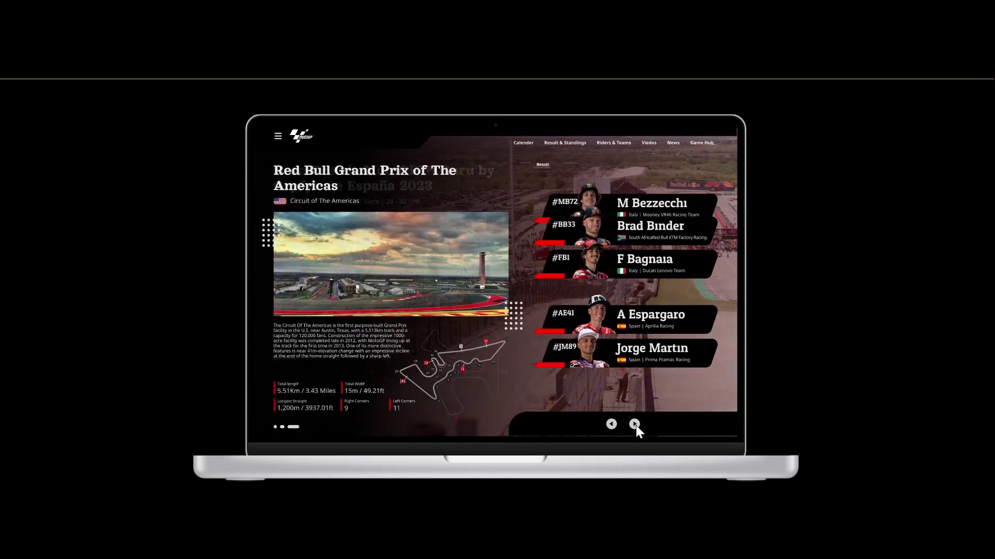
{"action": "key", "text": "Escape"}
{"action": "left_click", "coordinate": [699, 260]}
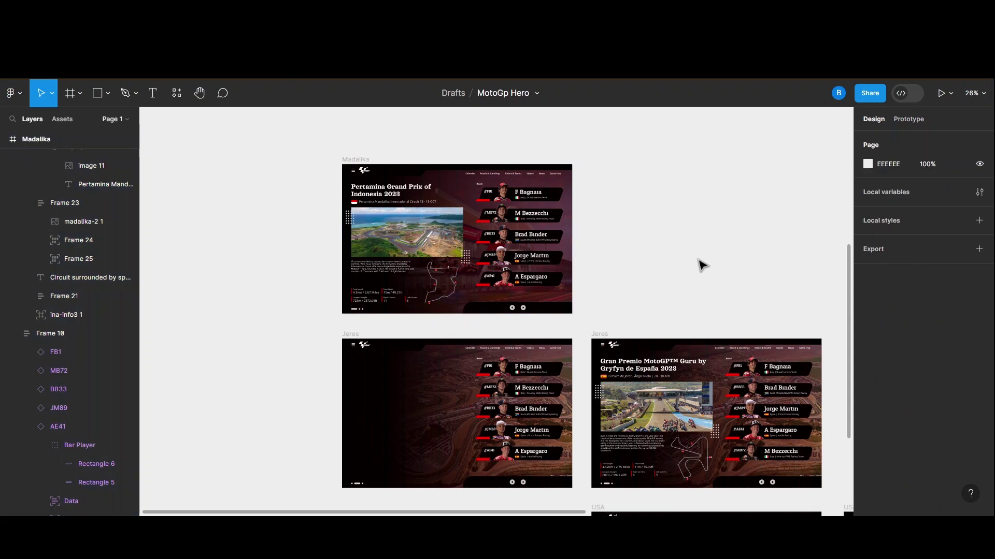
Switch the Madalika-to-Jeres transition to Ease in and out at 300ms, then preview
{"action": "left_click", "coordinate": [920, 125]}
{"action": "mouse_move", "coordinate": [650, 288]}
{"action": "left_mouse_down"}
{"action": "mouse_move", "coordinate": [511, 149]}
{"action": "mouse_move", "coordinate": [419, 138]}
{"action": "mouse_move", "coordinate": [427, 132]}
{"action": "left_mouse_up"}
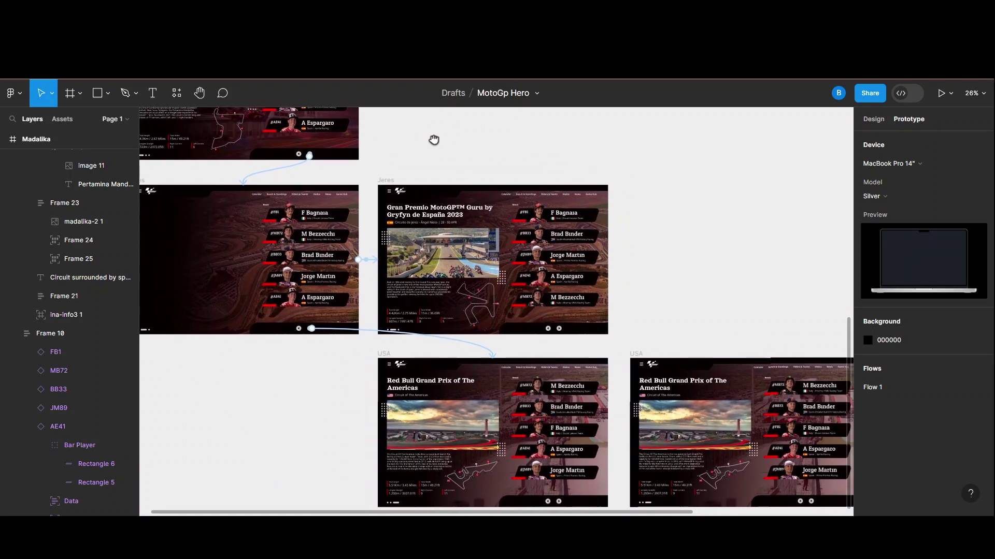
{"action": "left_click", "coordinate": [380, 172]}
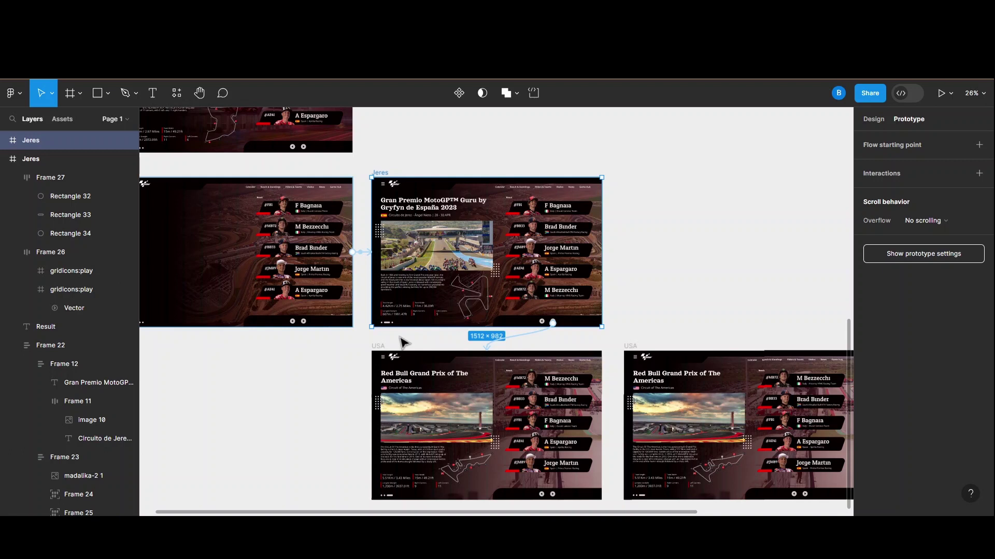
{"action": "scroll", "coordinate": [391, 160], "scroll_direction": "left", "scroll_amount": 3}
{"action": "left_click", "coordinate": [379, 168]}
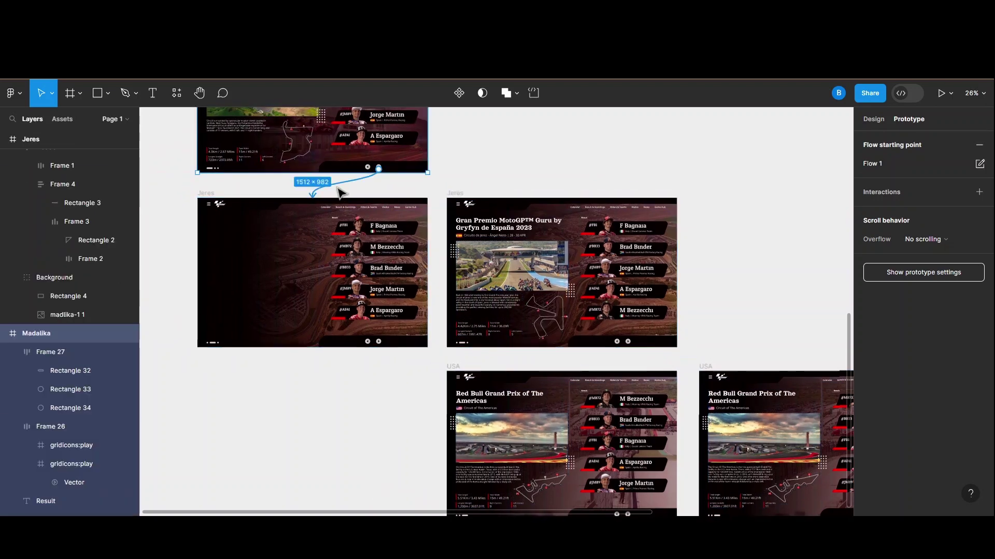
{"action": "left_click_drag", "start_coordinate": [379, 168], "coordinate": [344, 196]}
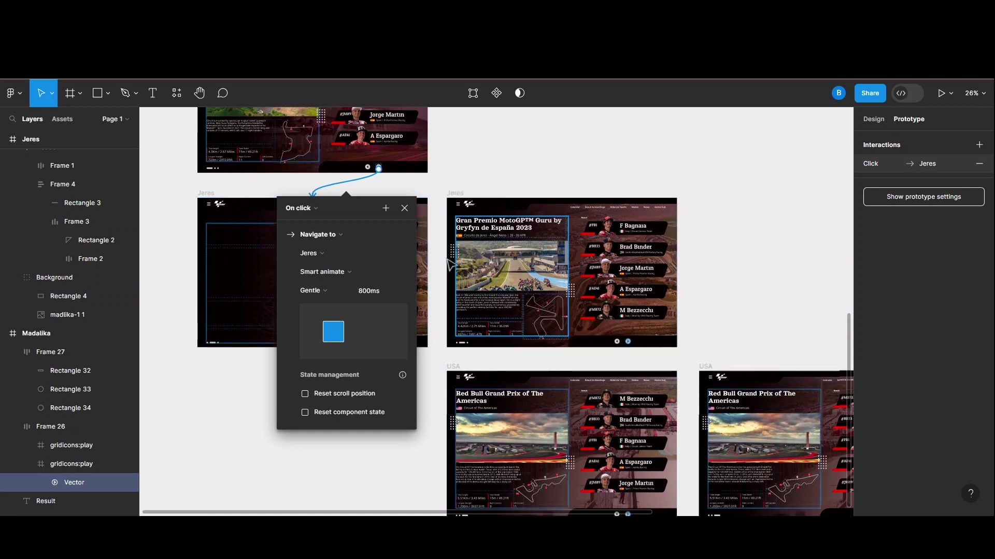
{"action": "left_click", "coordinate": [329, 291]}
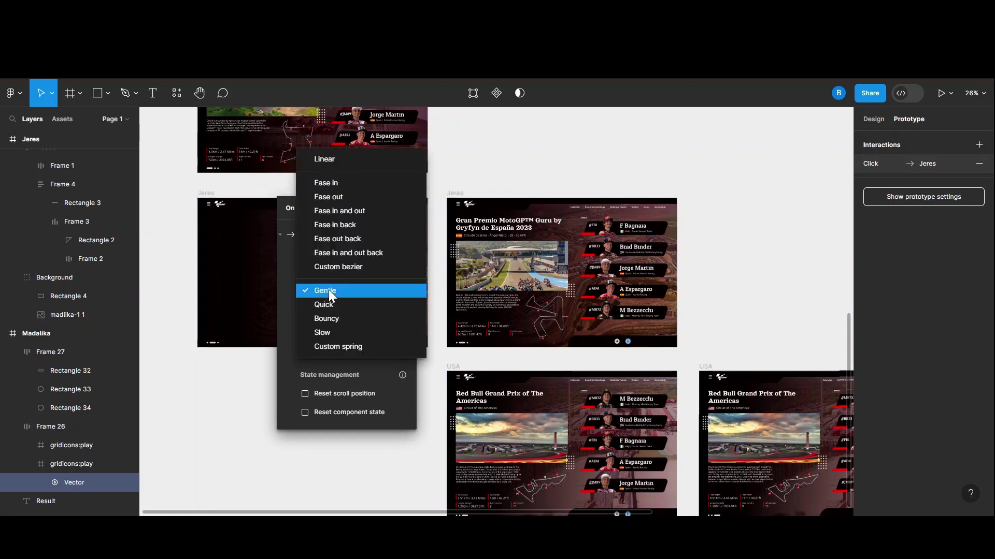
{"action": "left_click", "coordinate": [338, 253]}
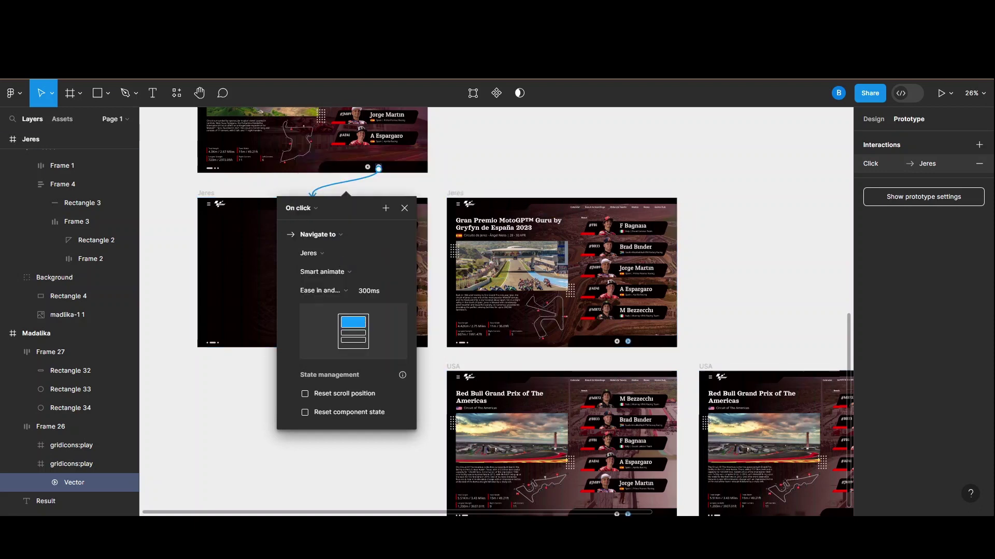
{"action": "key", "text": "ctrl+alt+Return"}
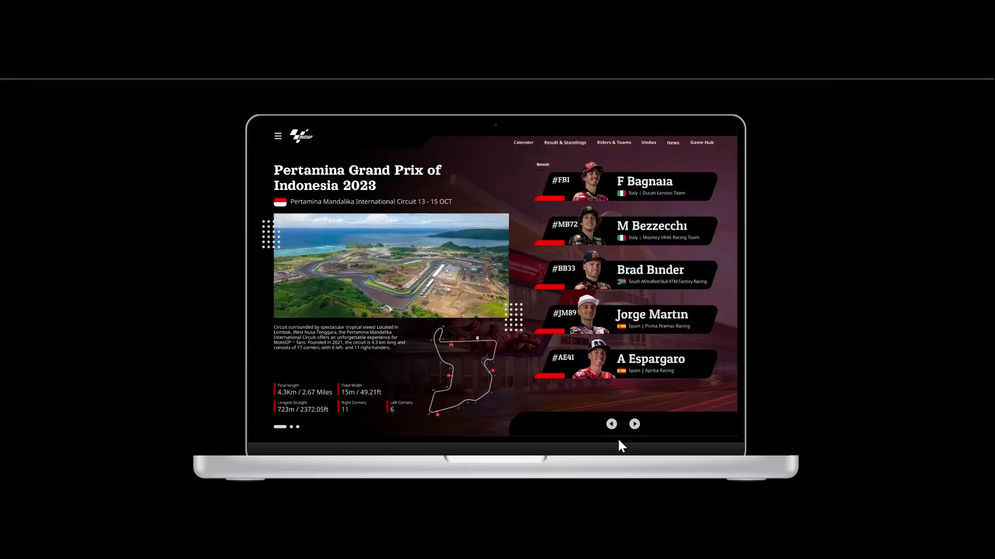
Preview the Indonesia-to-Jerez slide change repeatedly to watch the rider cards reorder
{"action": "left_click", "coordinate": [634, 425]}
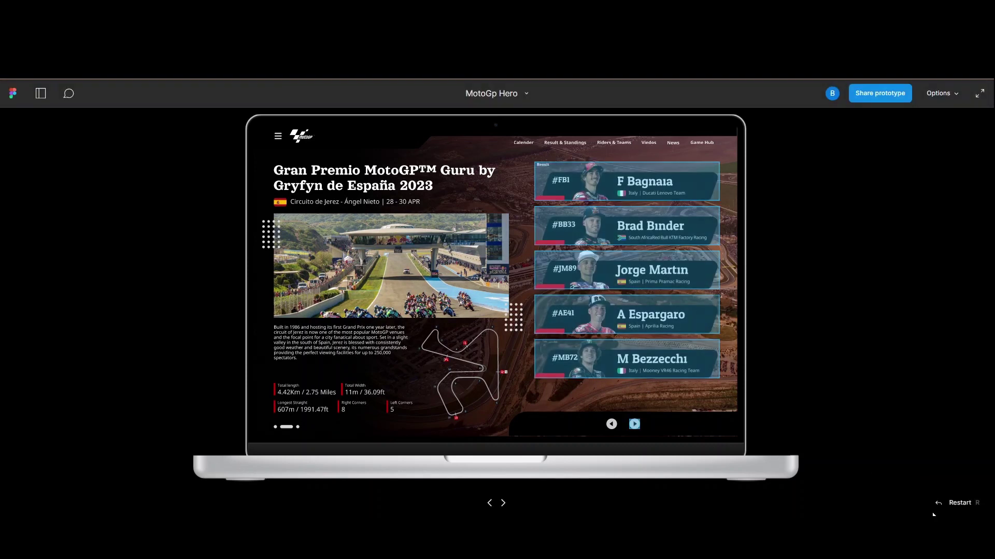
{"action": "left_click", "coordinate": [941, 501]}
{"action": "left_click", "coordinate": [634, 424]}
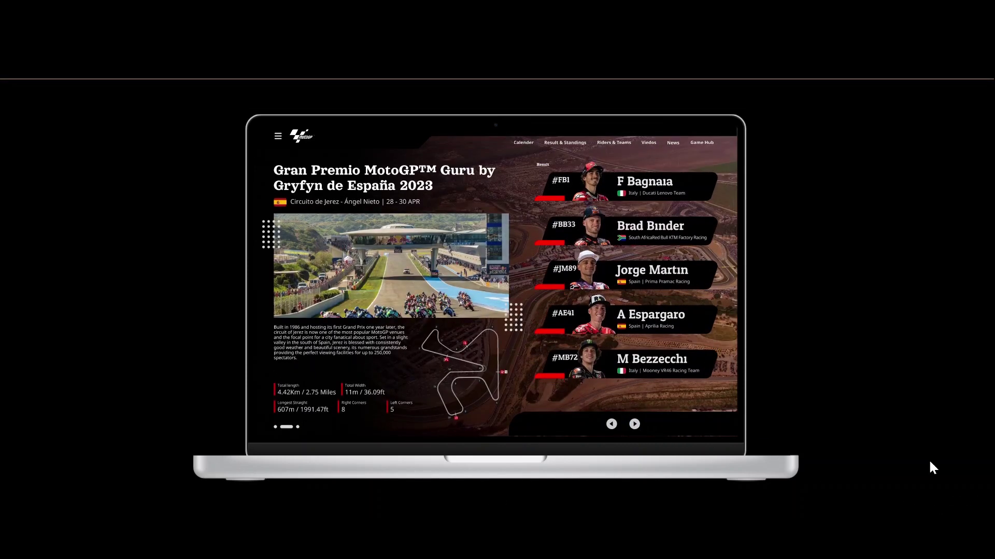
{"action": "left_click", "coordinate": [941, 504]}
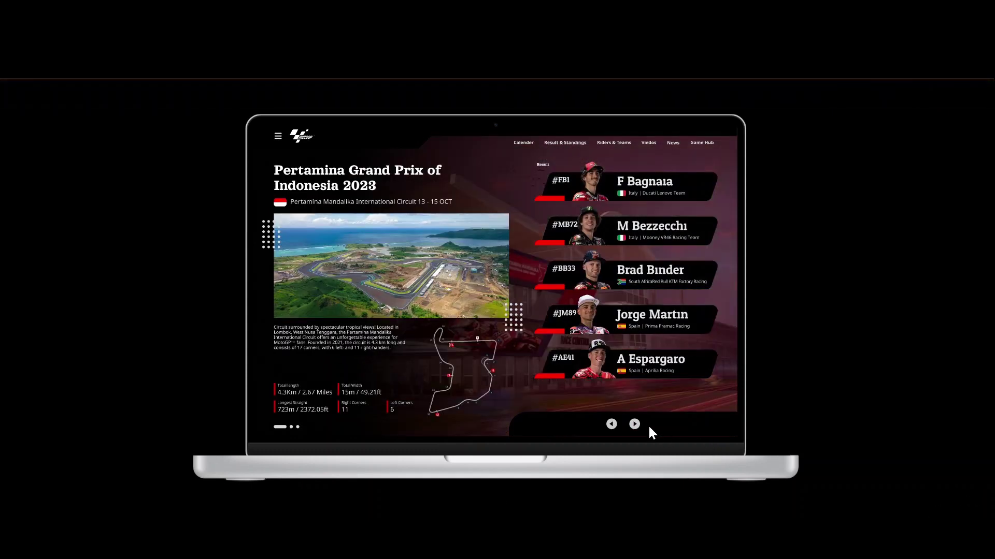
{"action": "left_click", "coordinate": [634, 424]}
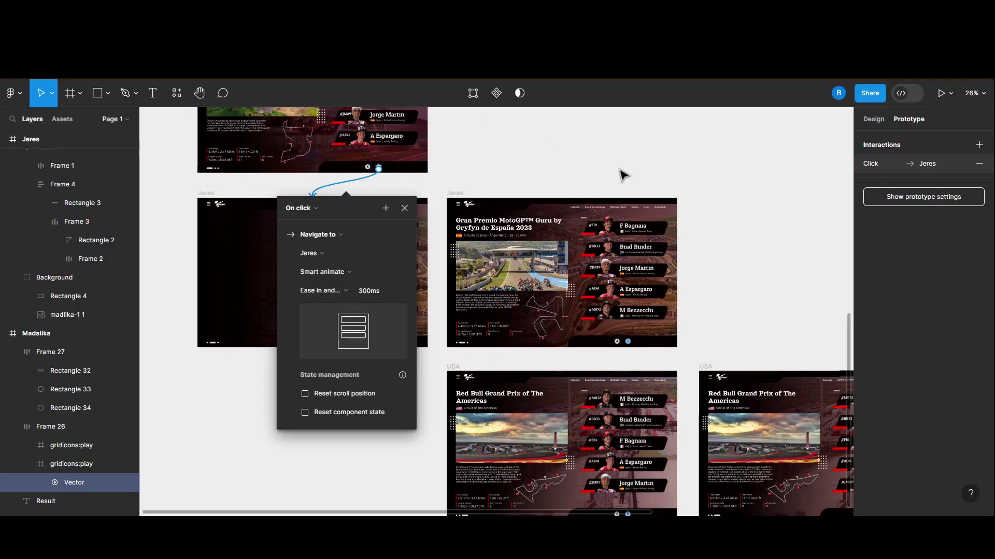
Remove the accidental scroll-to interaction created from the Jerez next button
{"action": "left_click", "coordinate": [623, 175]}
{"action": "left_click_drag", "start_coordinate": [380, 341], "coordinate": [493, 348]}
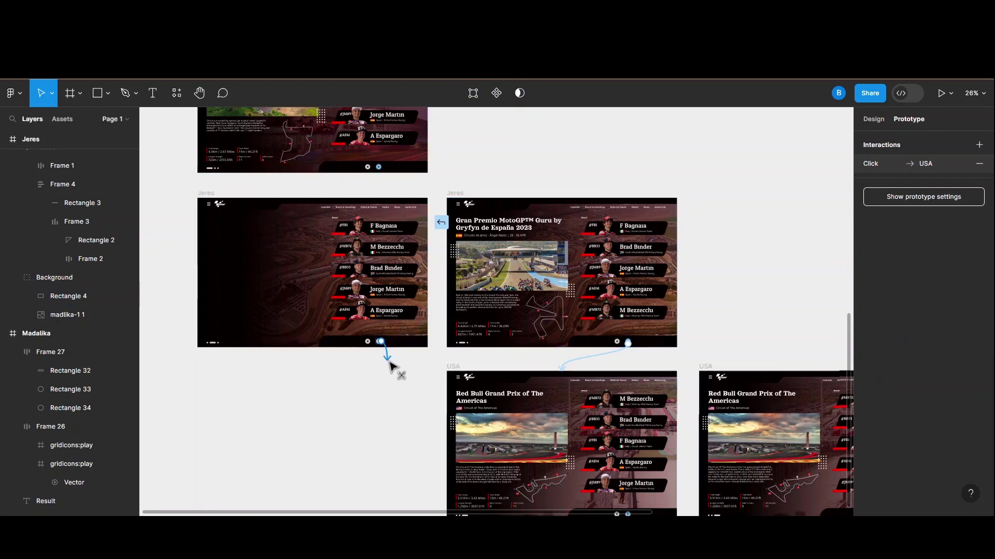
{"action": "left_click_drag", "start_coordinate": [435, 290], "coordinate": [433, 275]}
{"action": "left_click", "coordinate": [486, 302]}
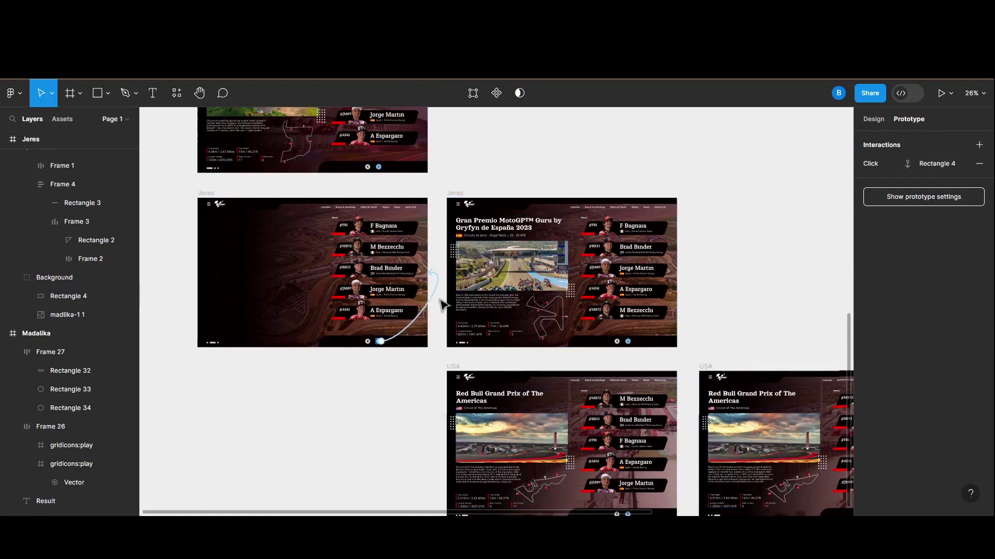
{"action": "left_click", "coordinate": [433, 291]}
{"action": "key", "text": "Delete"}
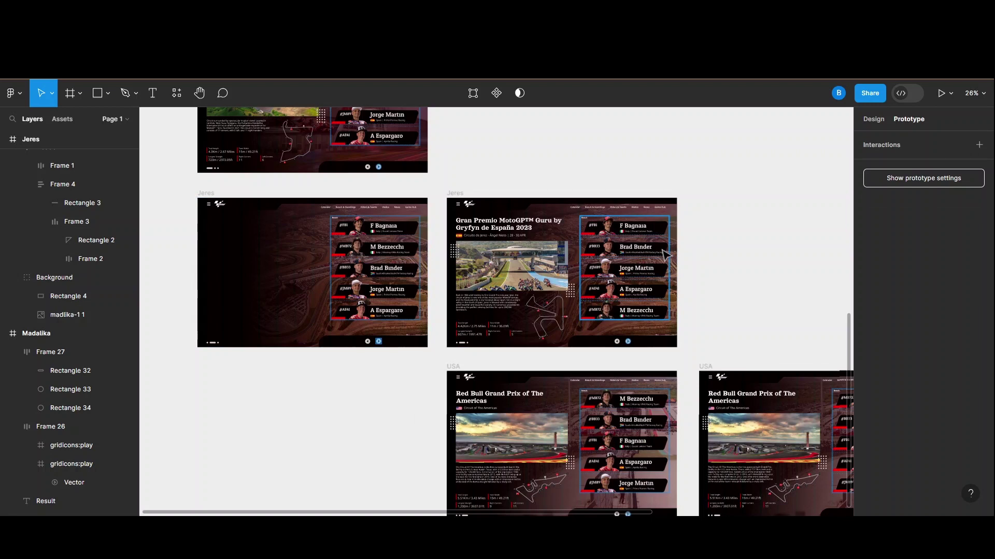
Link the Jerez next button to the USA frame with Ease in and out back easing
{"action": "left_click", "coordinate": [455, 194]}
{"action": "left_click_drag", "start_coordinate": [611, 362], "coordinate": [611, 365]}
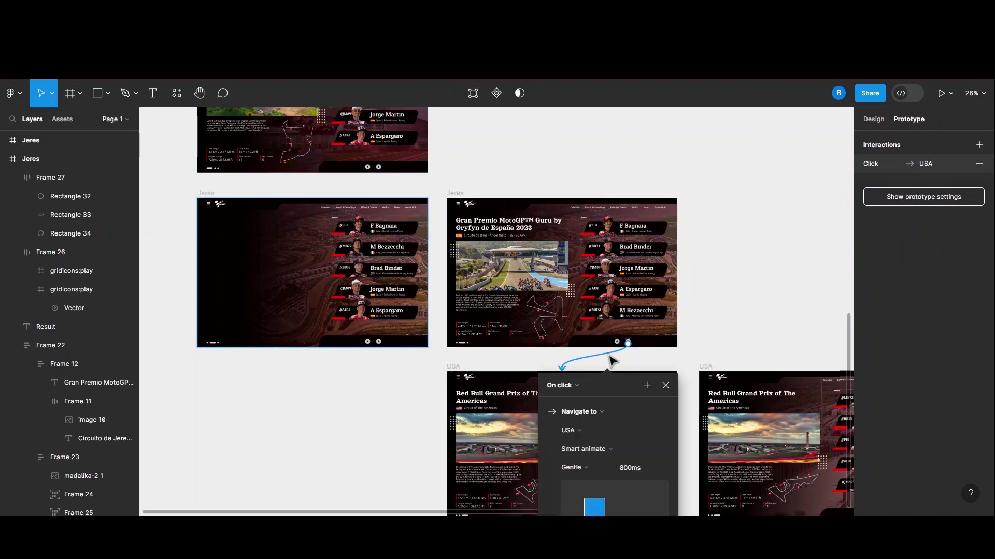
{"action": "left_click", "coordinate": [583, 464]}
{"action": "left_click", "coordinate": [608, 408]}
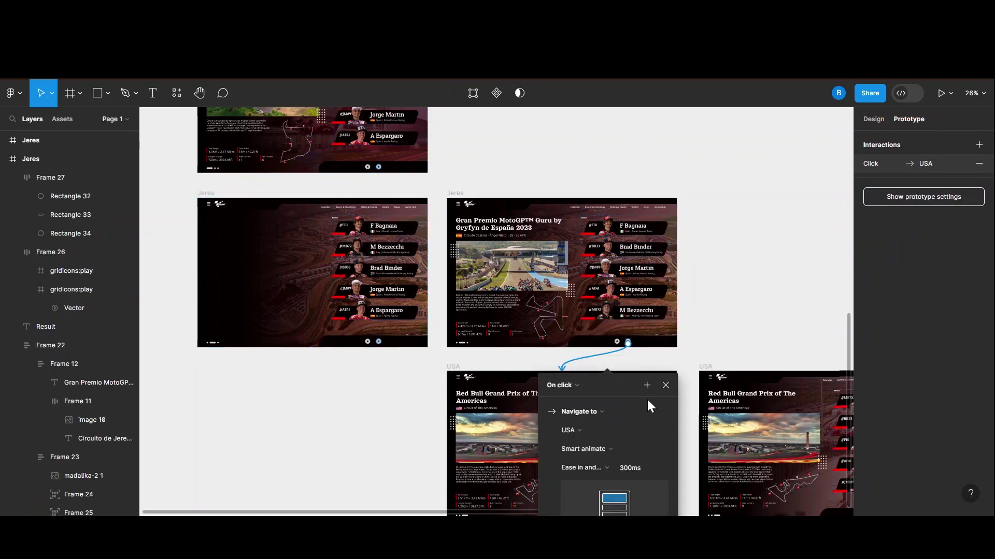
{"action": "left_click", "coordinate": [701, 308]}
{"action": "scroll", "coordinate": [435, 277], "scroll_direction": "down", "scroll_amount": 3}
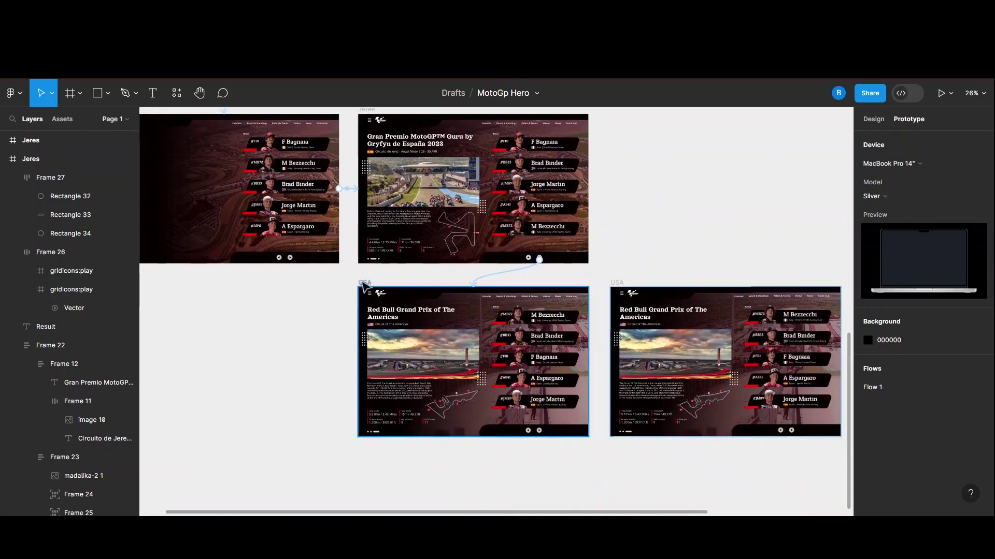
{"action": "left_click", "coordinate": [364, 283]}
Link the left USA frame to the right USA frame on After delay with Gentle easing
{"action": "left_click_drag", "start_coordinate": [588, 362], "coordinate": [619, 378]}
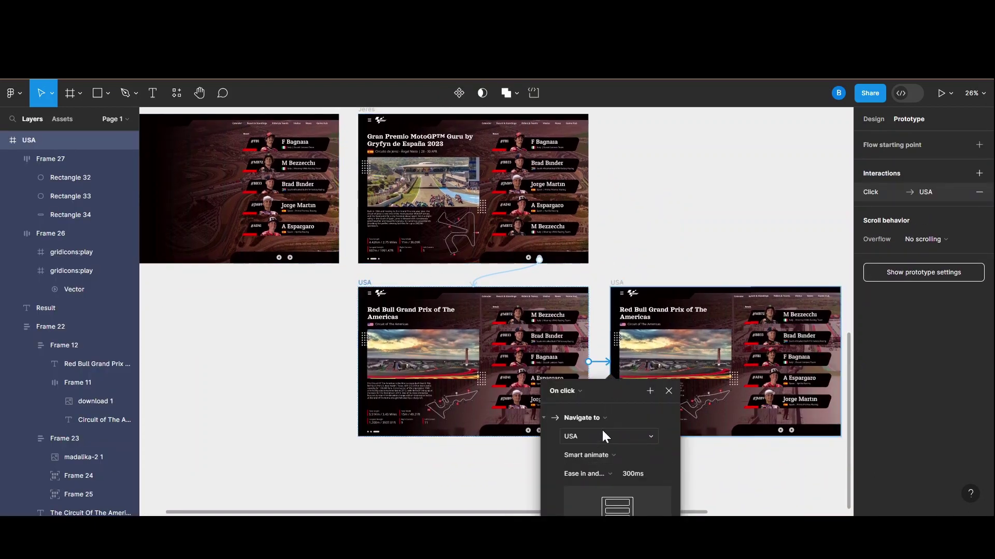
{"action": "left_click", "coordinate": [567, 390]}
{"action": "left_click", "coordinate": [571, 495]}
{"action": "scroll", "coordinate": [622, 456], "scroll_direction": "down", "scroll_amount": 2}
{"action": "left_click", "coordinate": [601, 423]}
{"action": "left_click", "coordinate": [591, 444]}
{"action": "left_click", "coordinate": [727, 434]}
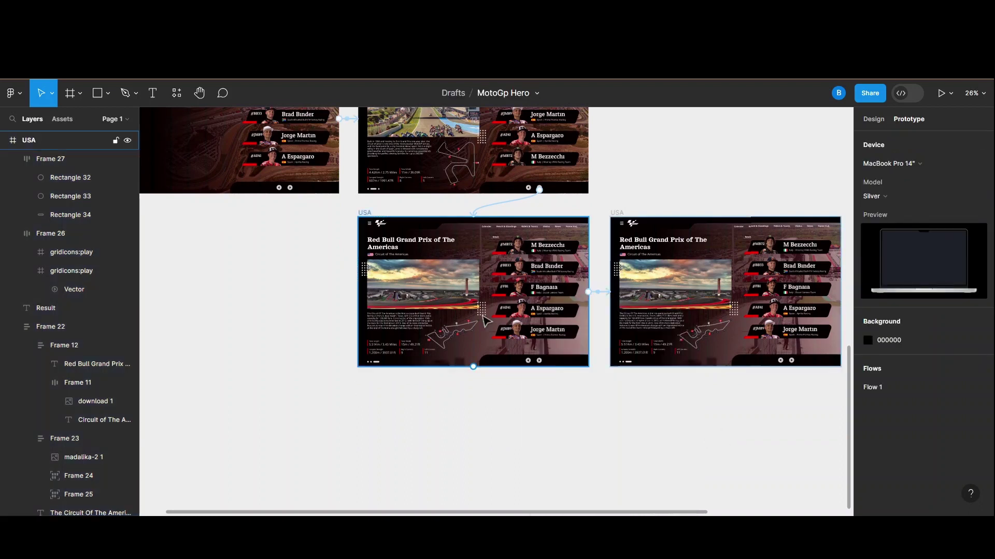
Move race-info block Frame 22 to Y 170 and set its opacity to 0%
{"action": "left_click", "coordinate": [458, 290]}
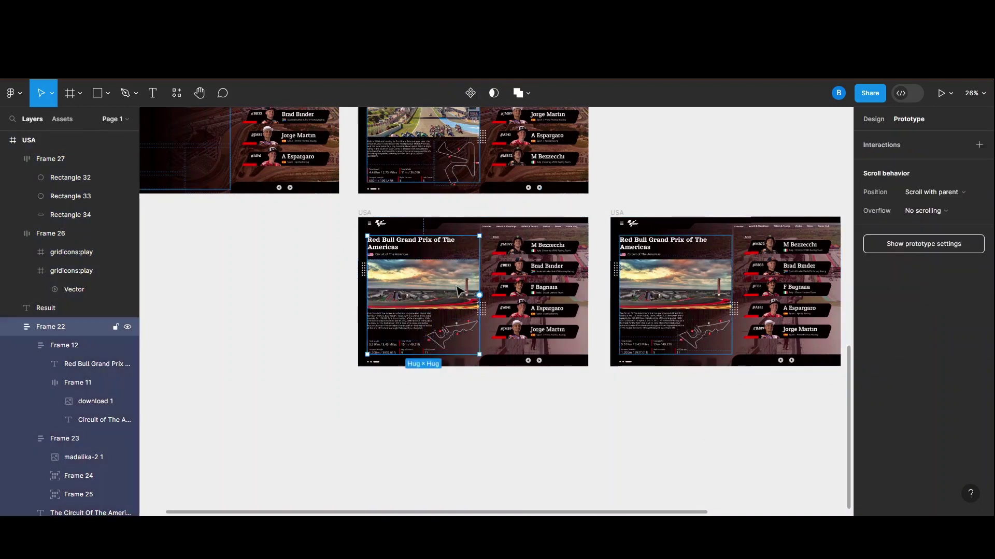
{"action": "left_click", "coordinate": [874, 120]}
{"action": "type", "text": "70"}
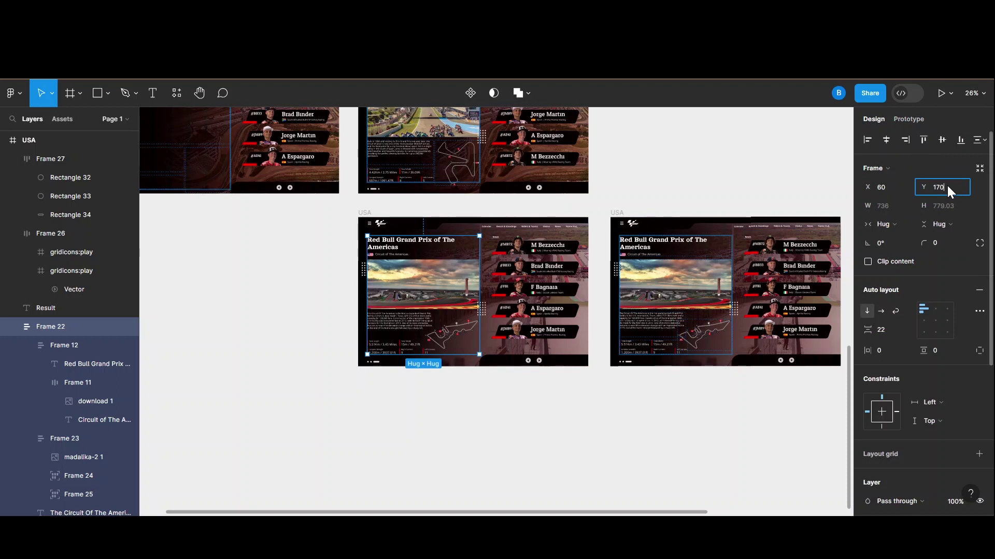
{"action": "key", "text": "Return"}
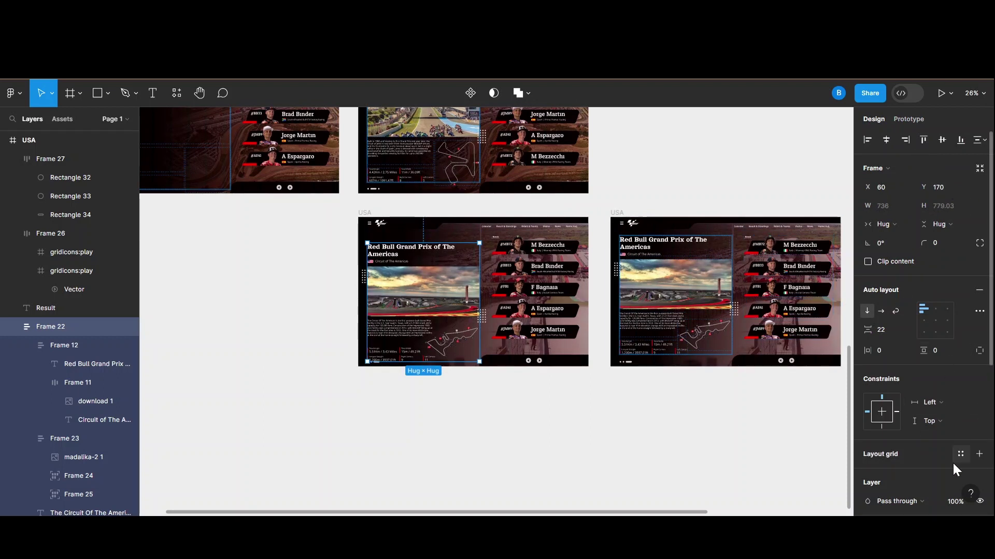
{"action": "type", "text": "0"}
{"action": "key", "text": "Return"}
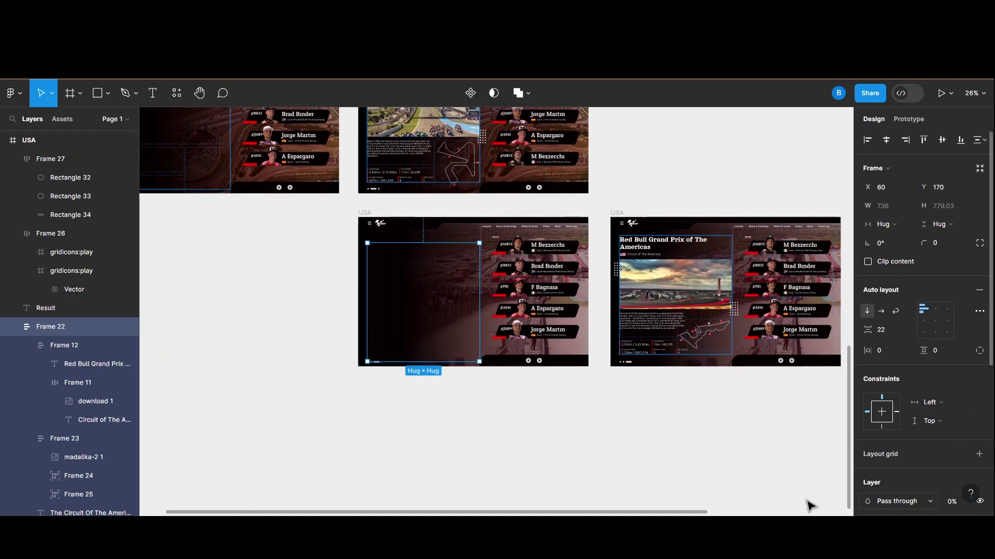
{"action": "left_click", "coordinate": [675, 459]}
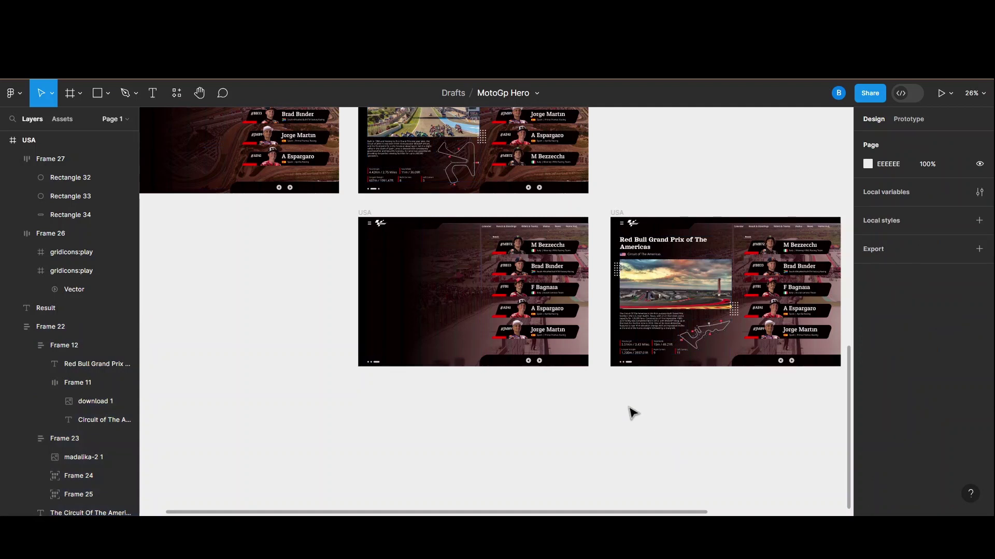
Move the M Bezzecchi (MB72) rider card to the bottom of the USA frame's list
{"action": "scroll", "coordinate": [632, 413], "scroll_direction": "down", "scroll_amount": 2}
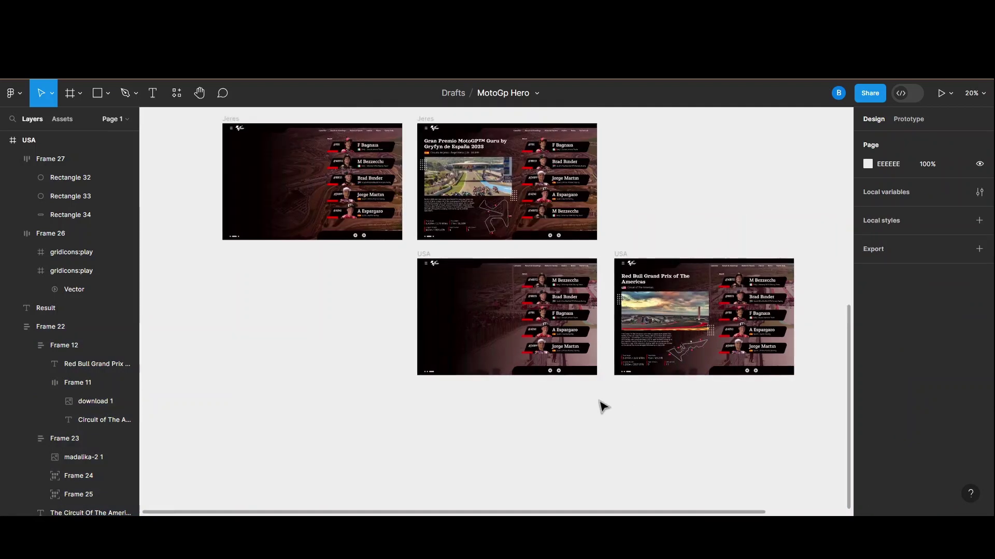
{"action": "scroll", "coordinate": [603, 407], "scroll_direction": "up", "scroll_amount": 2}
{"action": "left_click_drag", "start_coordinate": [582, 440], "coordinate": [547, 455]}
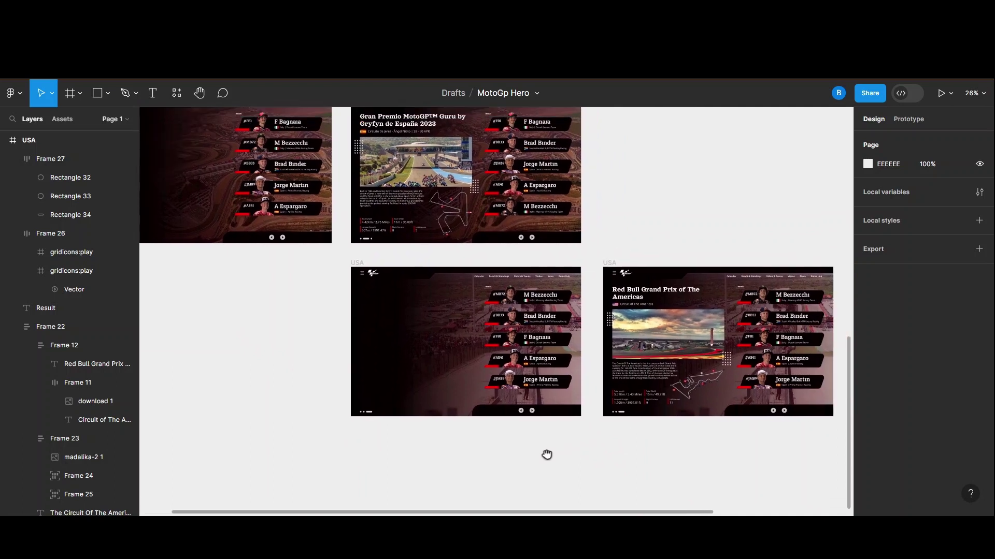
{"action": "scroll", "coordinate": [615, 233], "scroll_direction": "up", "scroll_amount": 2}
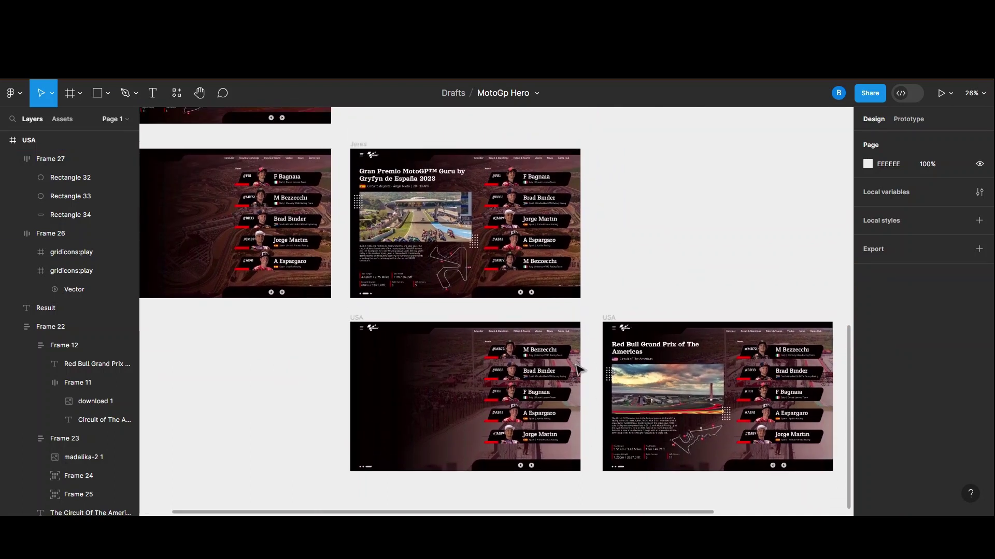
{"action": "scroll", "coordinate": [632, 249], "scroll_direction": "up", "scroll_amount": 1}
{"action": "left_click_drag", "start_coordinate": [644, 259], "coordinate": [675, 315]}
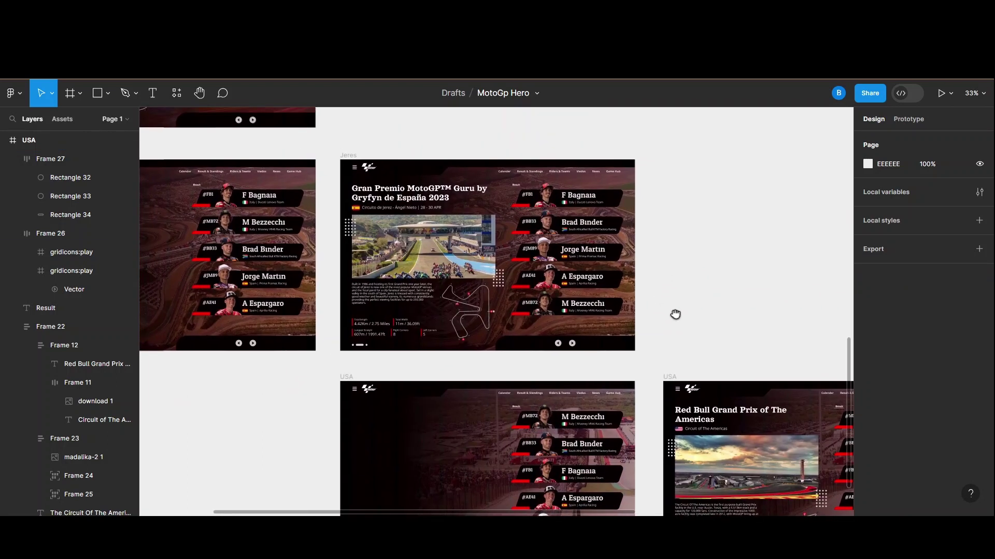
{"action": "left_click", "coordinate": [592, 434]}
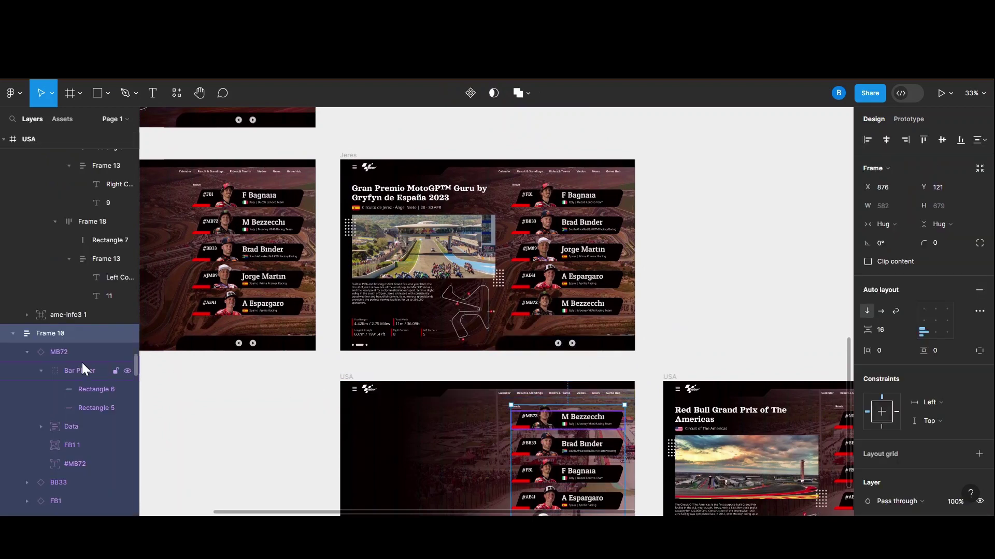
{"action": "left_click", "coordinate": [27, 353]}
{"action": "left_click", "coordinate": [57, 357]}
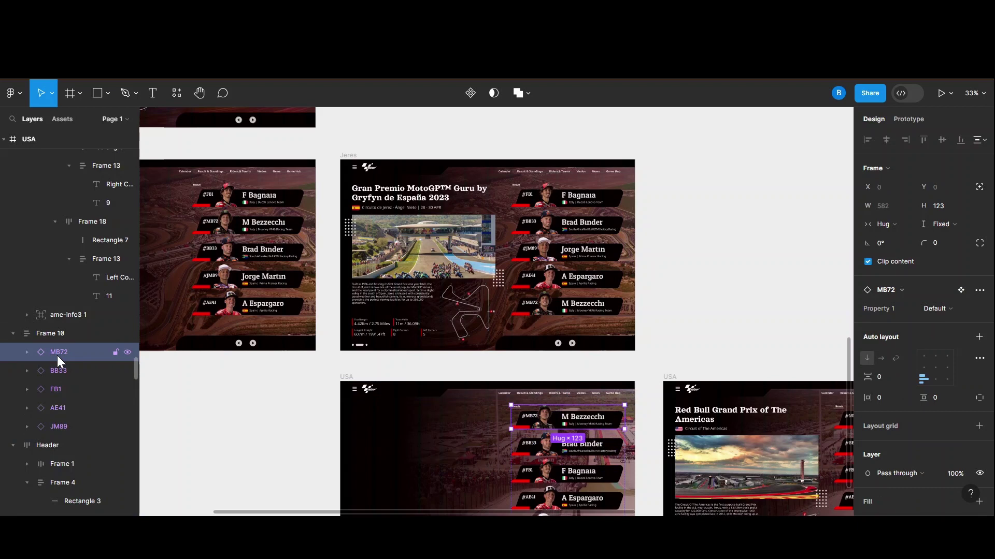
{"action": "scroll", "coordinate": [541, 283], "scroll_direction": "down", "scroll_amount": 3}
{"action": "key", "text": "Down"}
{"action": "key", "text": "Down"}
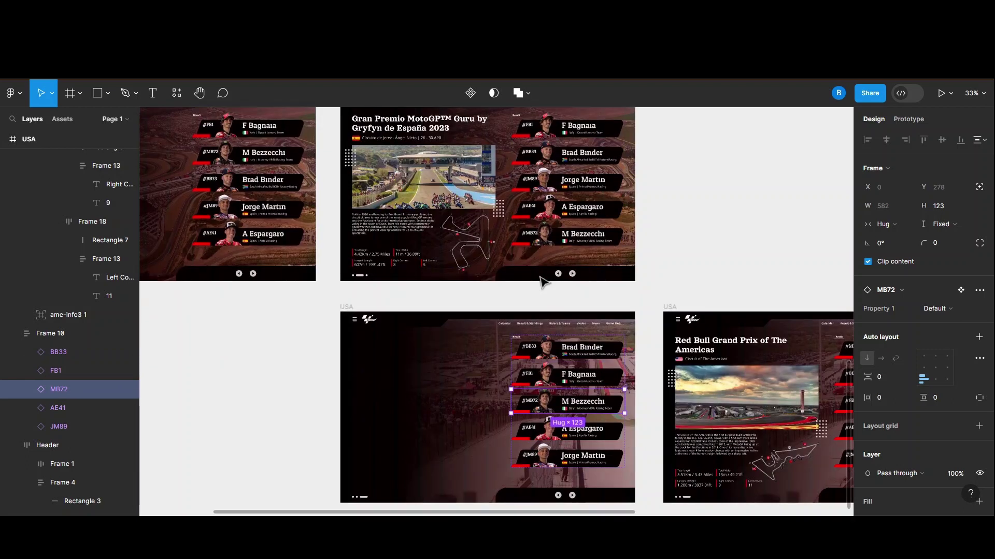
{"action": "key", "text": "Down"}
{"action": "key", "text": "Down"}
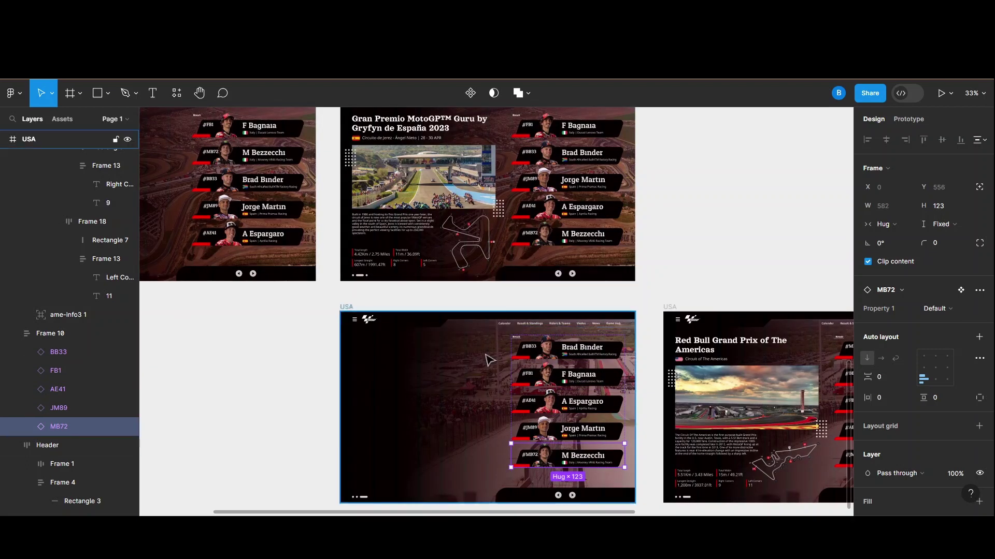
Move Brad Binder below F Bagnaia and Jorge Martin above A Espargaro
{"action": "left_click", "coordinate": [616, 351]}
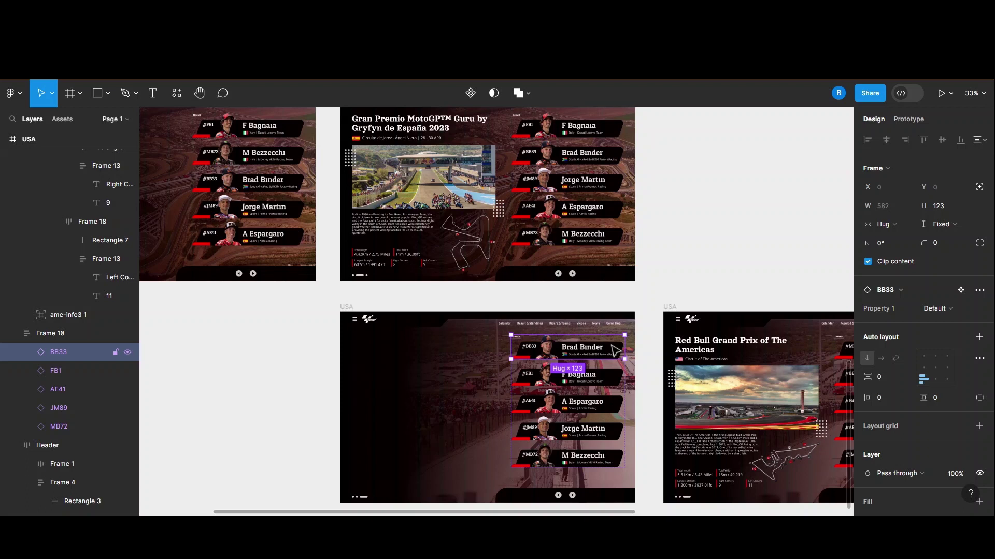
{"action": "key", "text": "Down"}
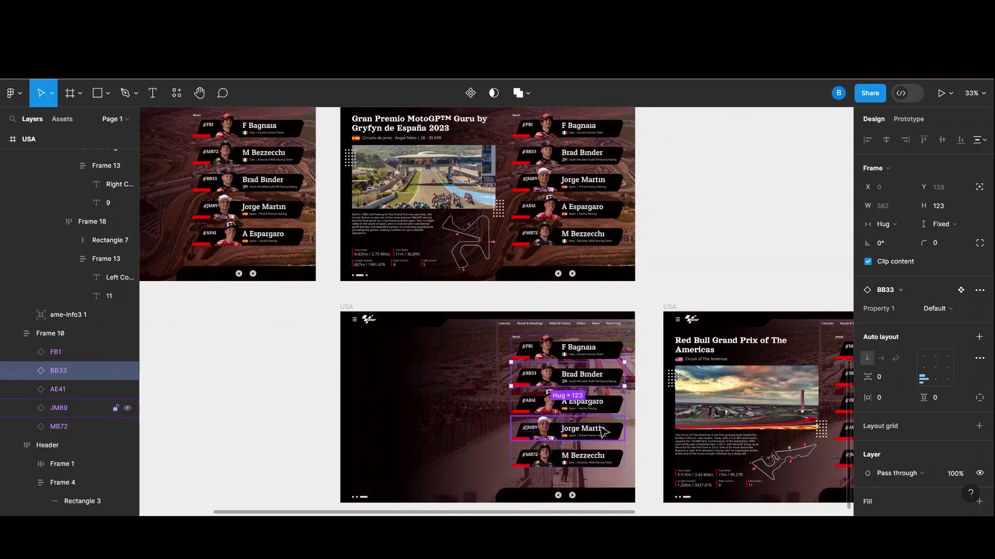
{"action": "left_click", "coordinate": [602, 430]}
{"action": "key", "text": "Up"}
{"action": "left_click", "coordinate": [663, 262]}
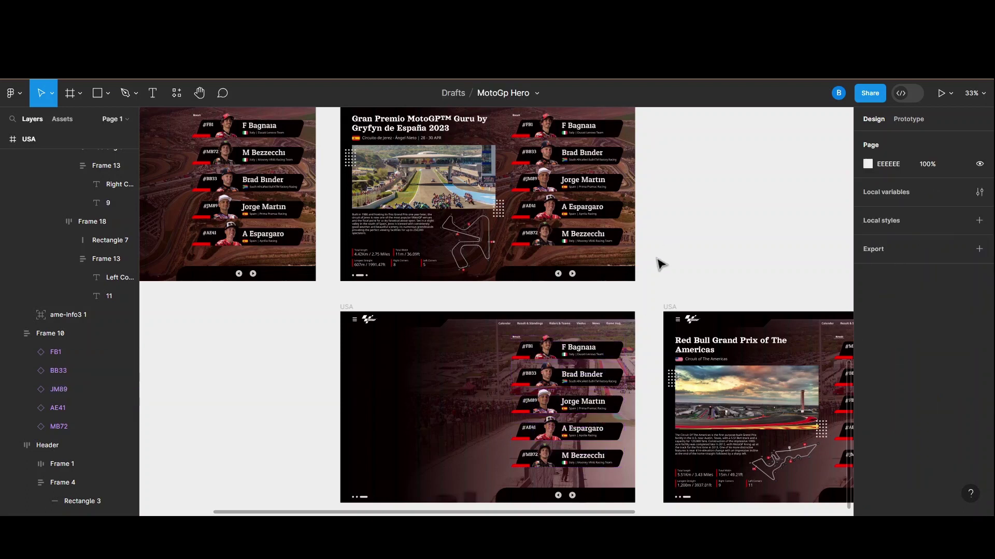
{"action": "scroll", "coordinate": [658, 267], "scroll_direction": "down", "scroll_amount": 3}
{"action": "scroll", "coordinate": [679, 268], "scroll_direction": "right", "scroll_amount": 2}
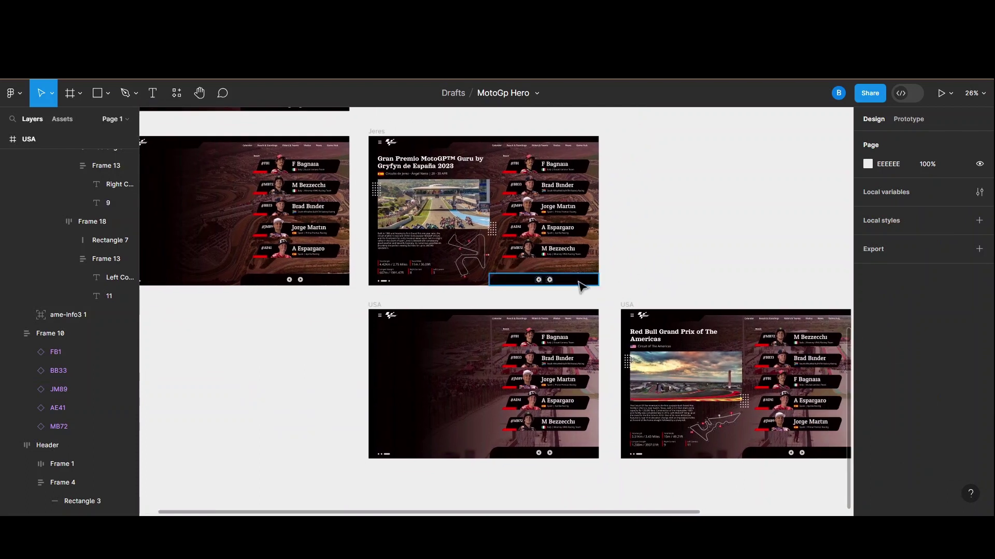
Connect the Jerez frame's bottom control bar to the USA frame
{"action": "left_click", "coordinate": [579, 283]}
{"action": "left_click", "coordinate": [908, 119]}
{"action": "left_click_drag", "start_coordinate": [549, 280], "coordinate": [593, 325]}
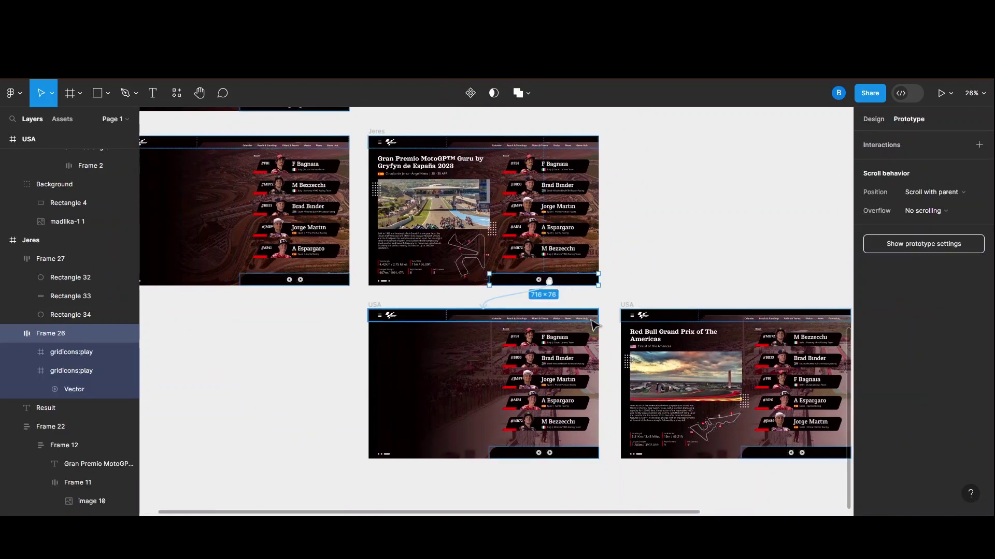
{"action": "left_click_drag", "start_coordinate": [536, 313], "coordinate": [373, 306]}
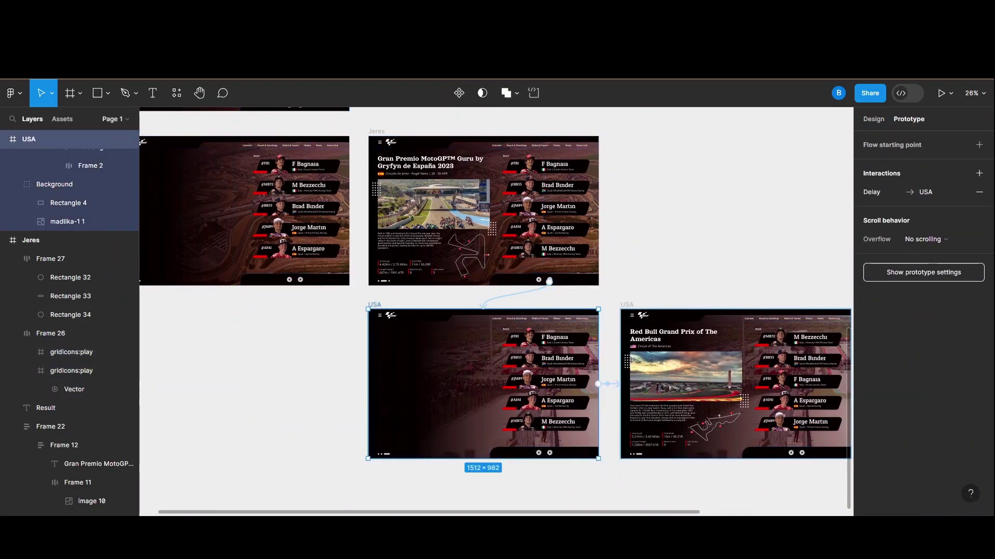
Present the prototype and click through from the Jerez slide to the Americas slide
{"action": "key", "text": "ctrl+alt+Return"}
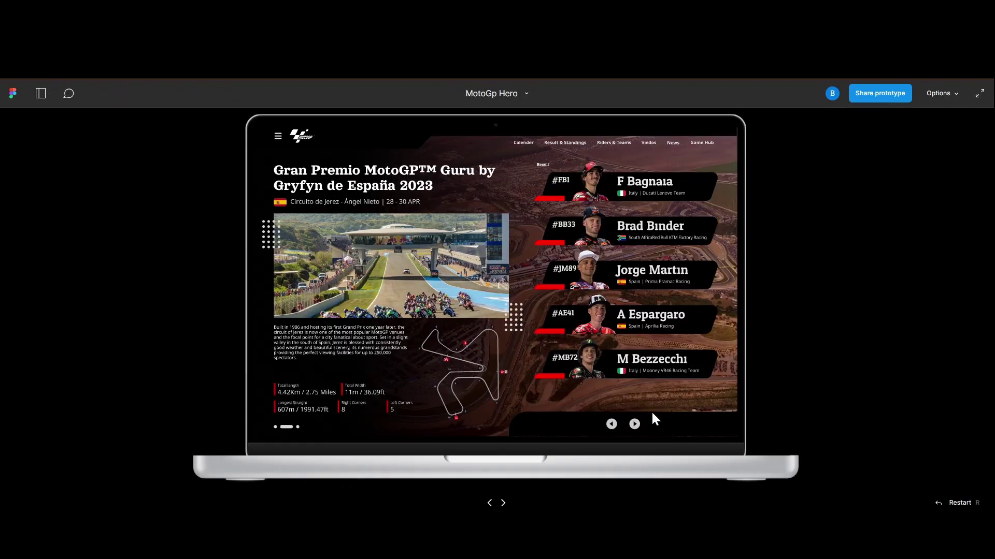
{"action": "left_click", "coordinate": [634, 425]}
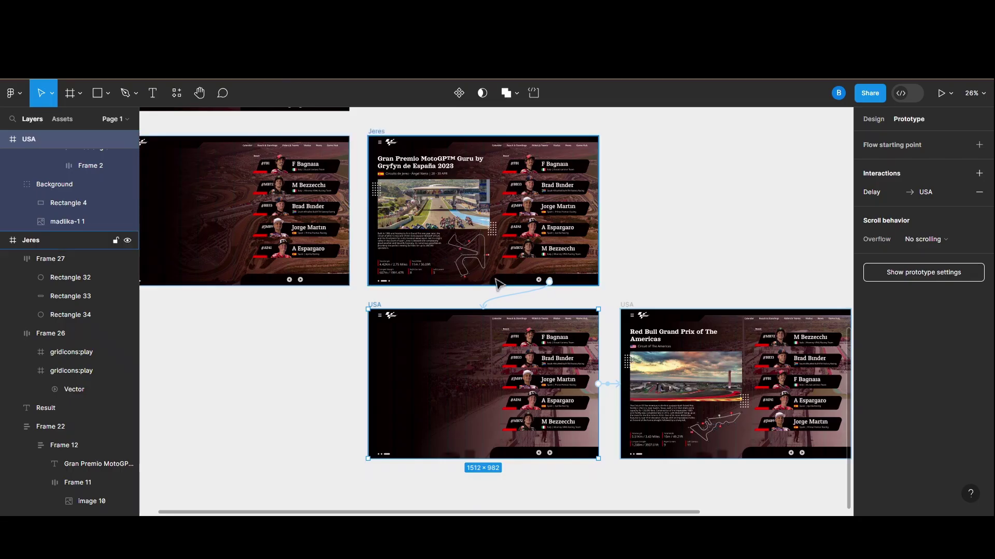
{"action": "left_click", "coordinate": [607, 384]}
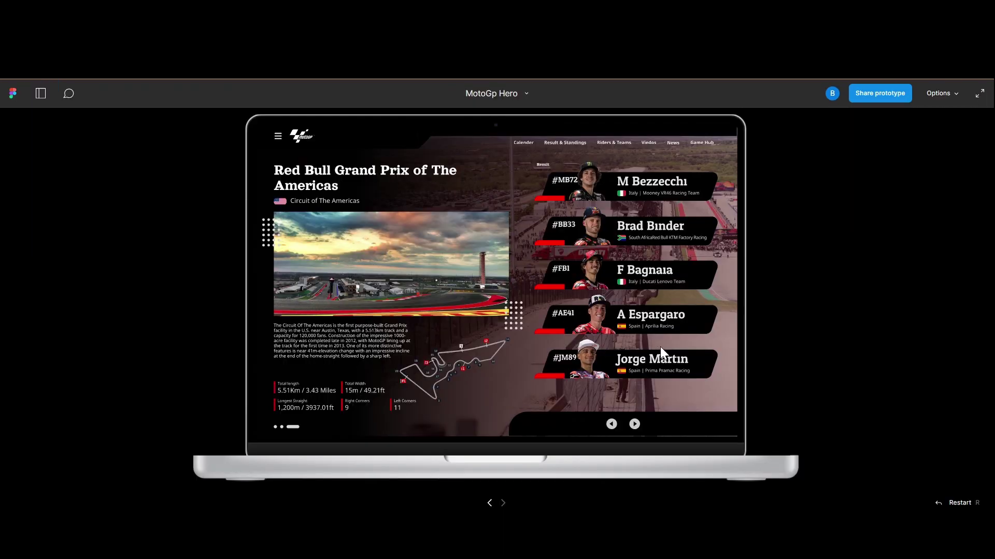
{"action": "left_click", "coordinate": [634, 425]}
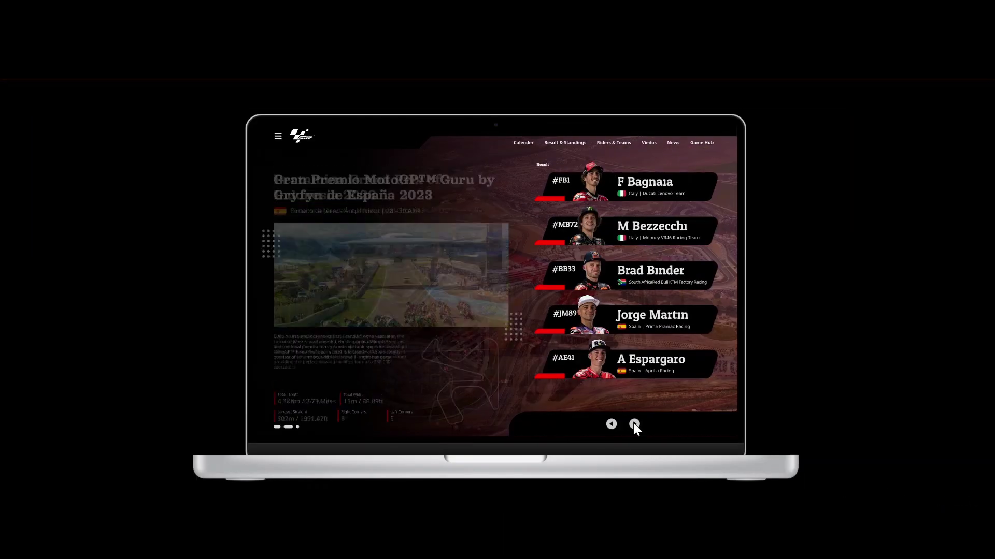
{"action": "left_click", "coordinate": [634, 424]}
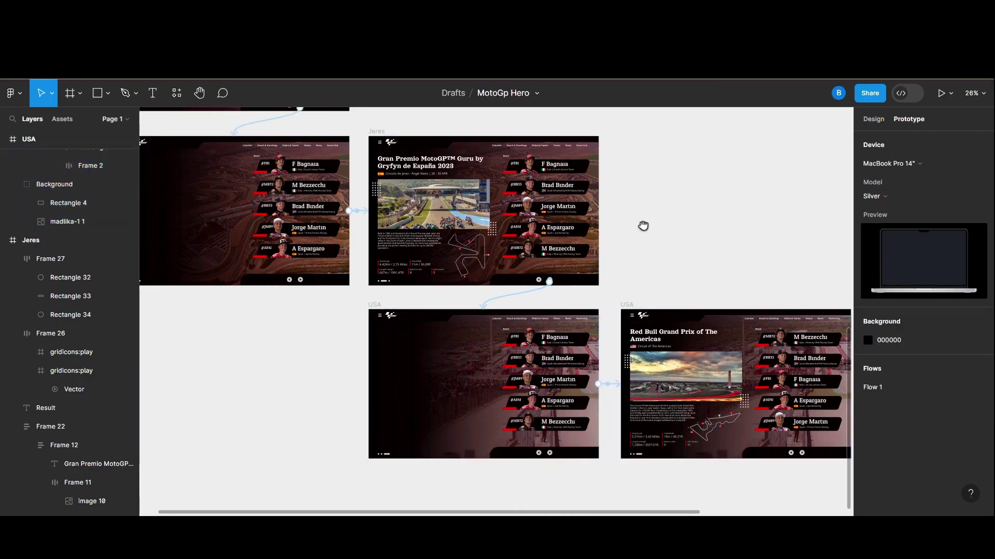
Try linking the Americas play icon to Madalika, then cancel the unfinished connection
{"action": "scroll", "coordinate": [643, 226], "scroll_direction": "down", "scroll_amount": 2}
{"action": "scroll", "coordinate": [719, 399], "scroll_direction": "up", "scroll_amount": 2}
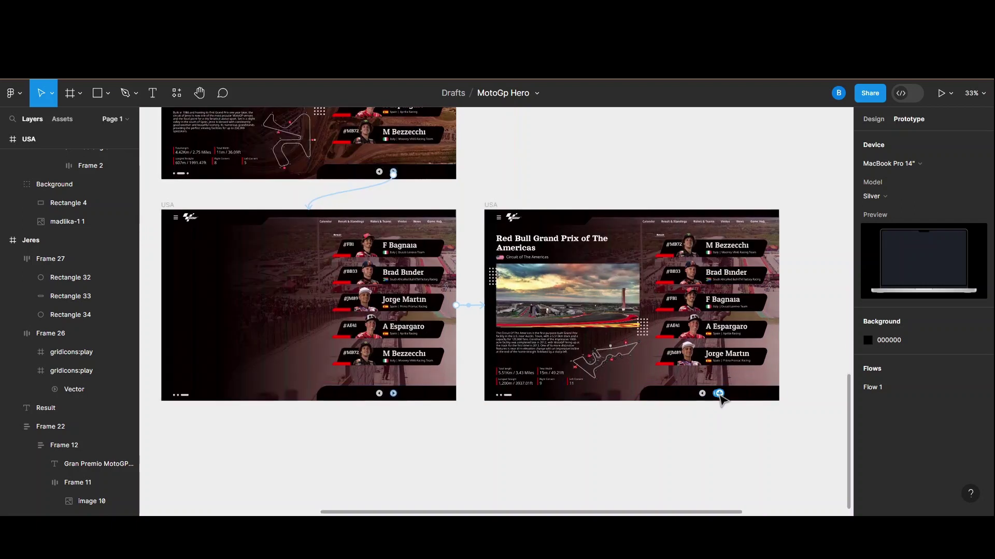
{"action": "scroll", "coordinate": [719, 397], "scroll_direction": "up", "scroll_amount": 2}
{"action": "scroll", "coordinate": [719, 397], "scroll_direction": "up", "scroll_amount": 2}
{"action": "left_click", "coordinate": [718, 395]}
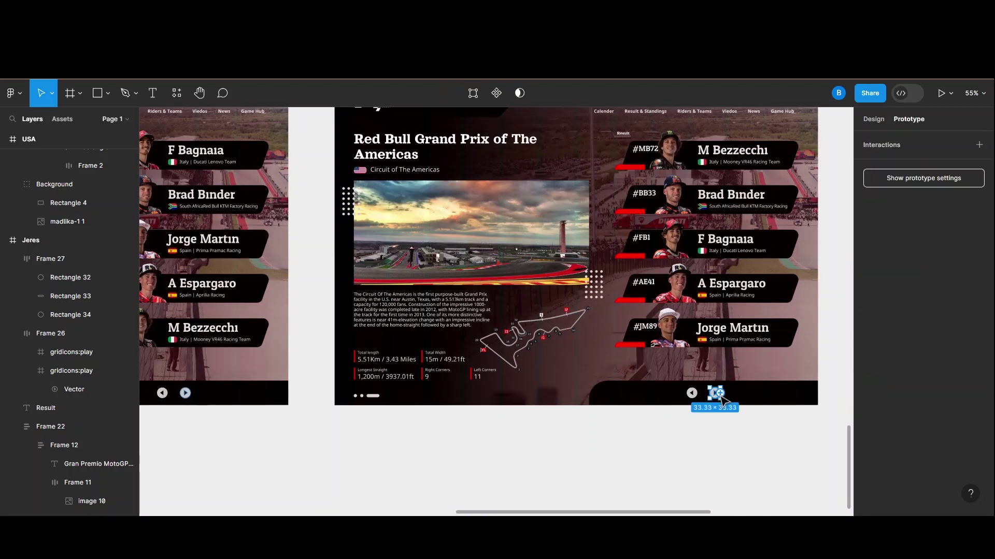
{"action": "left_click_drag", "start_coordinate": [611, 445], "coordinate": [715, 391]}
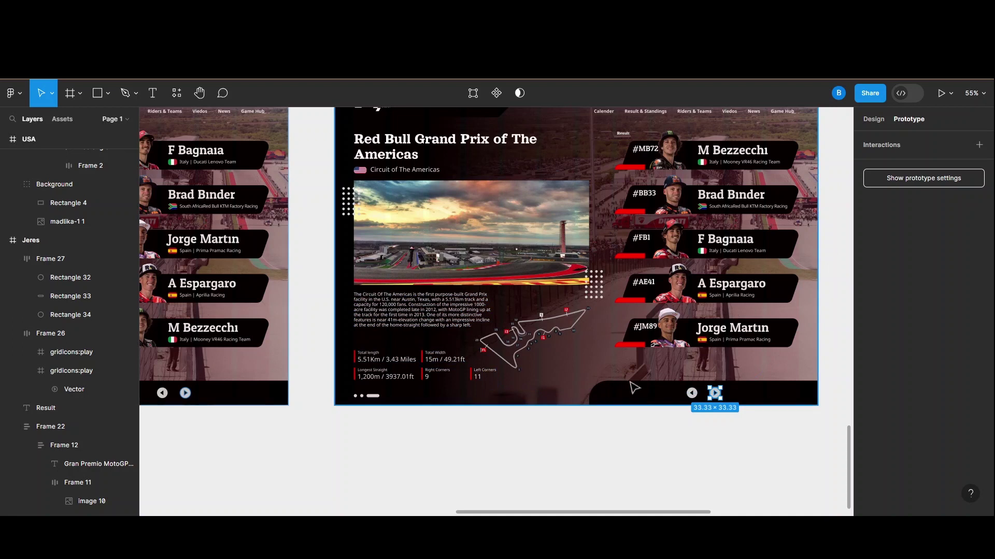
{"action": "scroll", "coordinate": [662, 381], "scroll_direction": "down", "scroll_amount": 5}
{"action": "scroll", "coordinate": [663, 386], "scroll_direction": "down", "scroll_amount": 3}
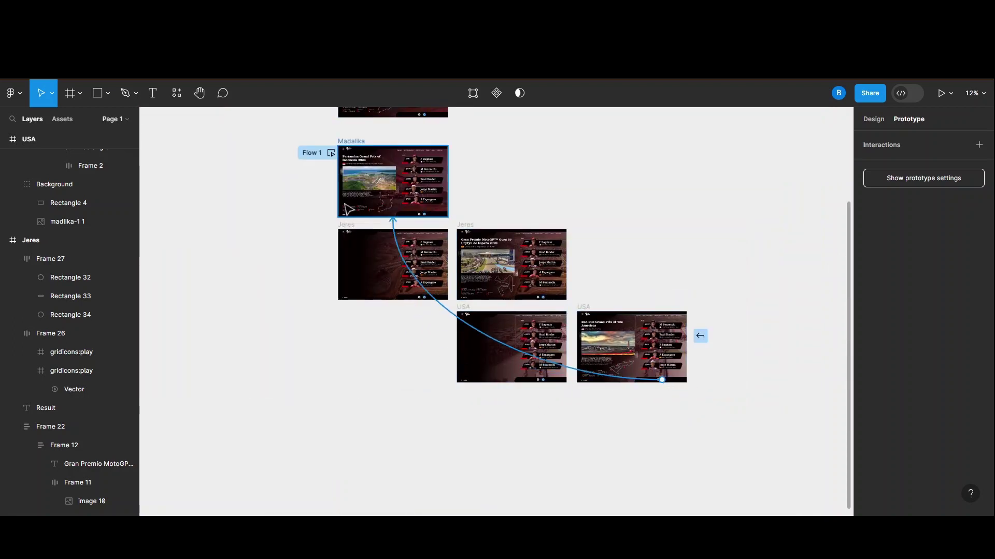
{"action": "left_click_drag", "start_coordinate": [544, 404], "coordinate": [421, 388]}
{"action": "left_click", "coordinate": [422, 389]}
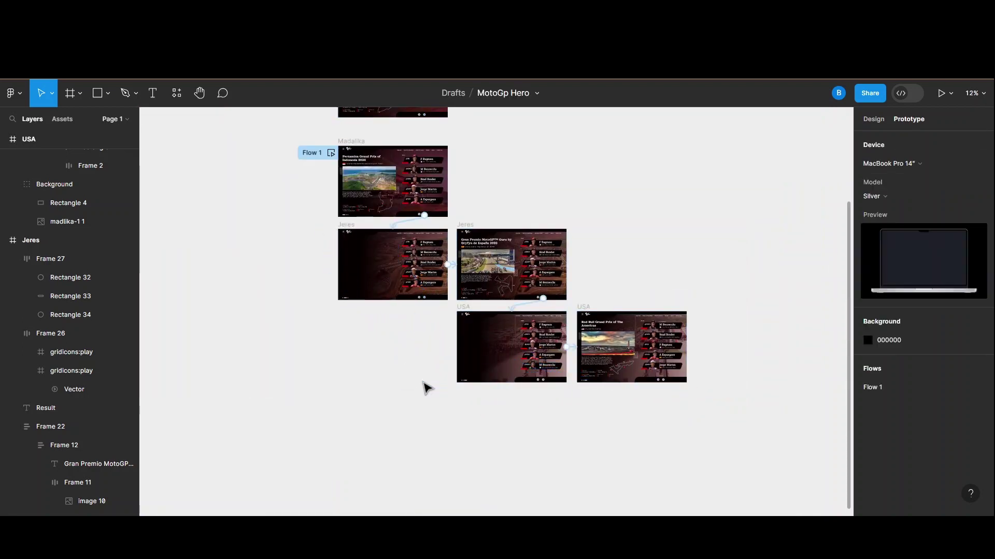
{"action": "scroll", "coordinate": [477, 180], "scroll_direction": "up", "scroll_amount": 2}
{"action": "scroll", "coordinate": [518, 182], "scroll_direction": "left", "scroll_amount": 3}
Duplicate the Madalika frame beside the Americas frame and delete the copy's link to Jeres
{"action": "mouse_move", "coordinate": [438, 178]}
{"action": "left_mouse_down"}
{"action": "mouse_move", "coordinate": [284, 180]}
{"action": "mouse_move", "coordinate": [753, 258]}
{"action": "left_mouse_up"}
{"action": "scroll", "coordinate": [673, 259], "scroll_direction": "right", "scroll_amount": 4}
{"action": "scroll", "coordinate": [673, 259], "scroll_direction": "down", "scroll_amount": 1}
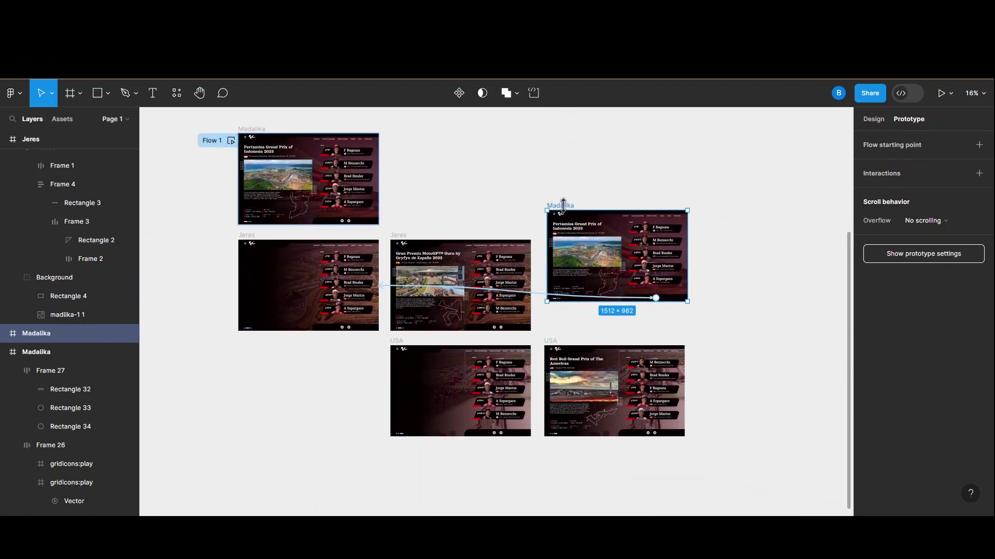
{"action": "left_click_drag", "start_coordinate": [562, 205], "coordinate": [726, 330]}
{"action": "left_click", "coordinate": [378, 374]}
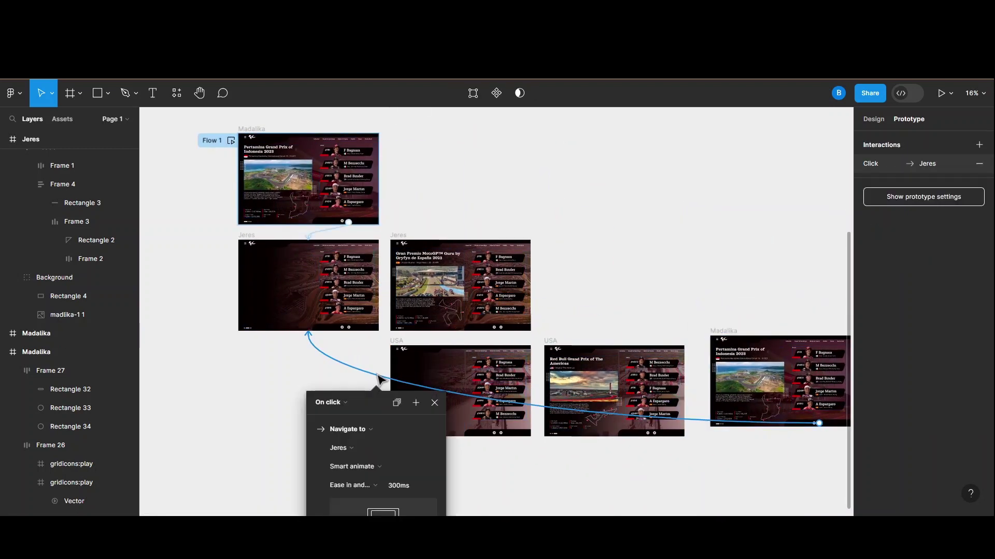
{"action": "key", "text": "Delete"}
{"action": "scroll", "coordinate": [777, 380], "scroll_direction": "up", "scroll_amount": 5}
Nudge the Madalika copy, then move its F Bagnaia (FB1) card below Brad Binder
{"action": "left_click", "coordinate": [483, 224]}
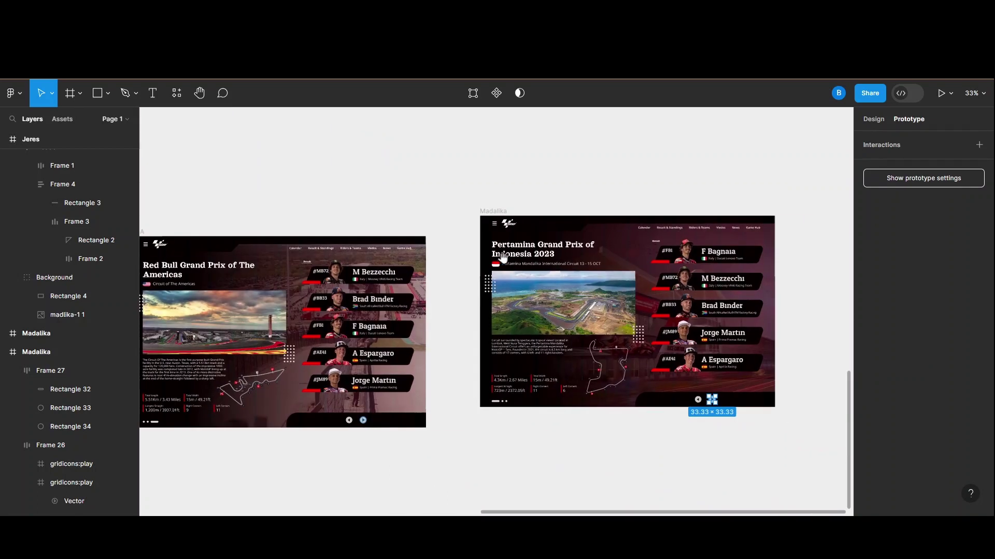
{"action": "left_click_drag", "start_coordinate": [483, 223], "coordinate": [454, 249]}
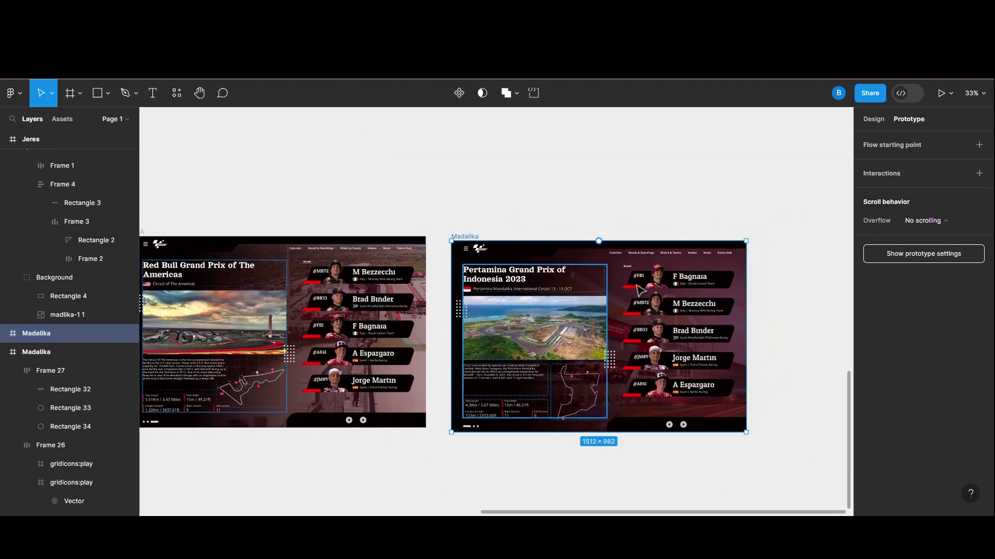
{"action": "left_click", "coordinate": [694, 292]}
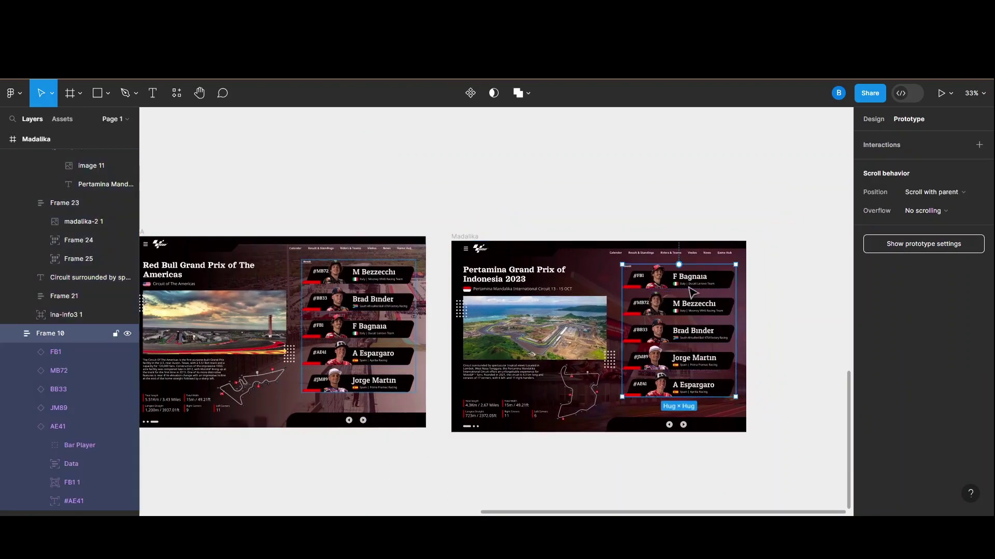
{"action": "left_click", "coordinate": [57, 356]}
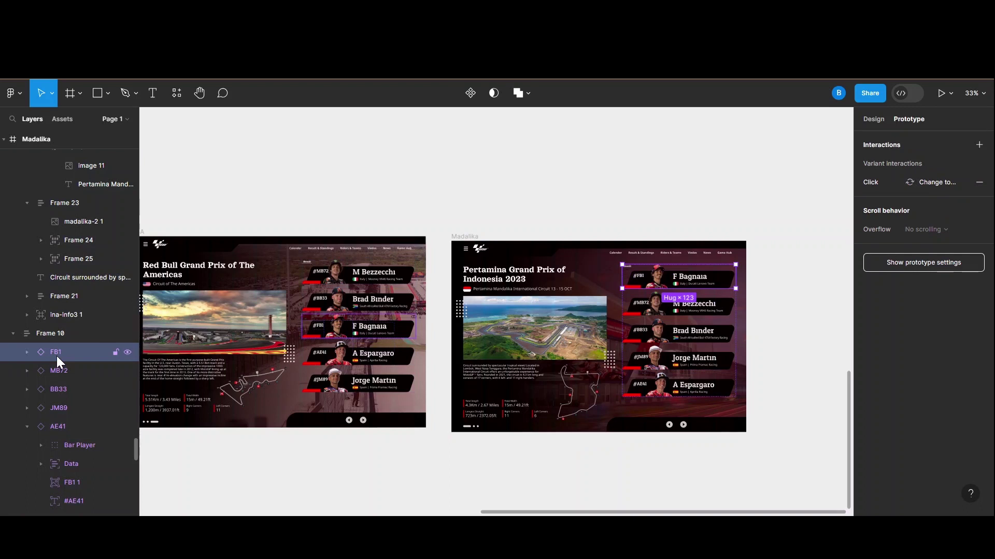
{"action": "key", "text": "Down"}
{"action": "key", "text": "Down"}
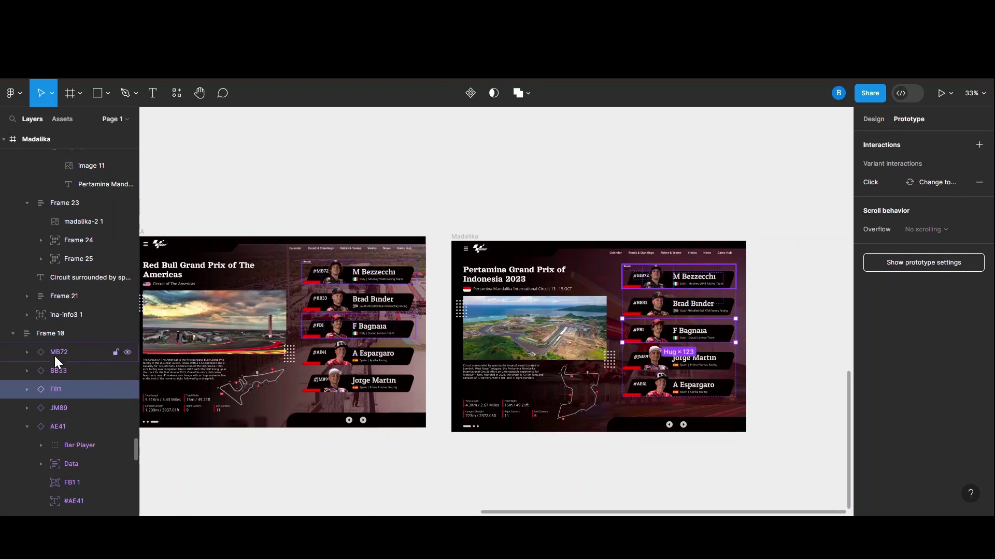
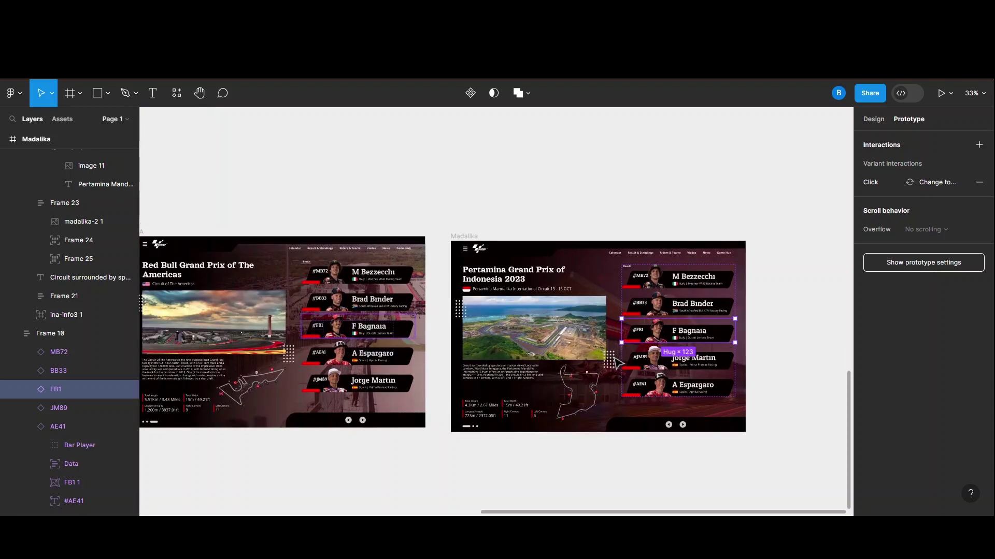
Move A Espargaro's rider card above Jorge Martin in the layer order
{"action": "left_click", "coordinate": [64, 425]}
{"action": "key", "text": "Up"}
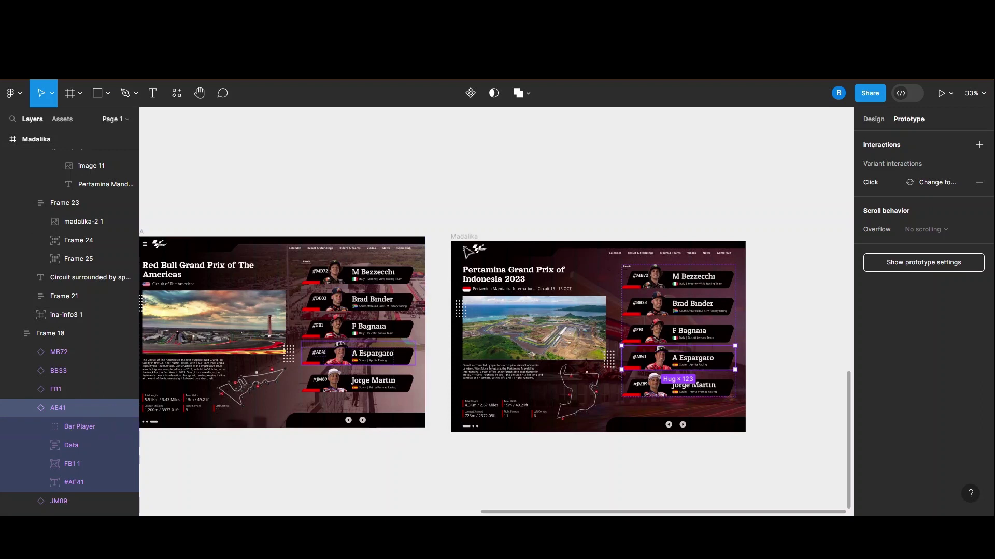
{"action": "left_click", "coordinate": [569, 186]}
Place this Madalika frame beside the other and connect them with a prototype link
{"action": "scroll", "coordinate": [569, 186], "scroll_direction": "down", "scroll_amount": 5}
{"action": "mouse_move", "coordinate": [691, 337]}
{"action": "left_mouse_down"}
{"action": "mouse_move", "coordinate": [323, 255]}
{"action": "mouse_move", "coordinate": [281, 197]}
{"action": "left_mouse_up"}
{"action": "scroll", "coordinate": [365, 210], "scroll_direction": "up", "scroll_amount": 5}
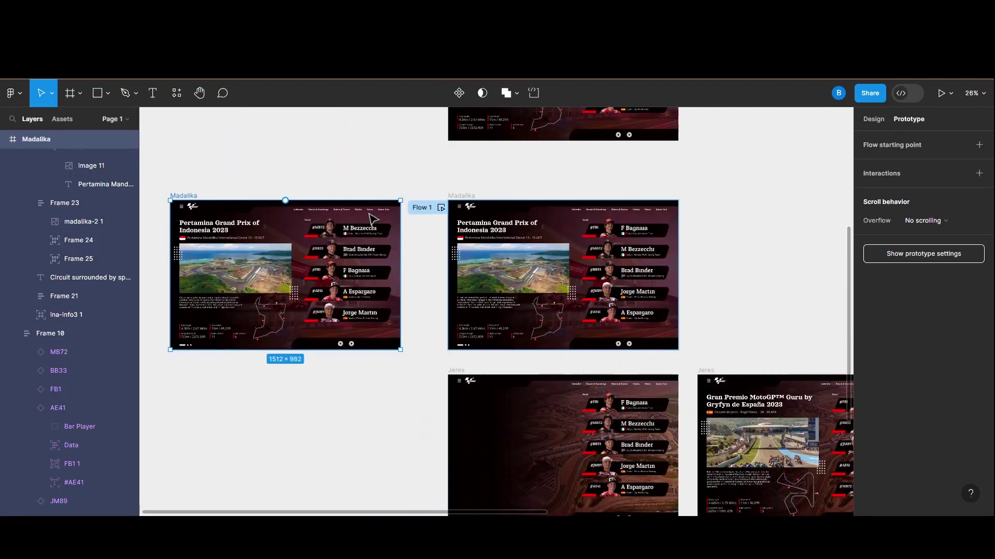
{"action": "scroll", "coordinate": [289, 161], "scroll_direction": "up", "scroll_amount": 1}
{"action": "scroll", "coordinate": [288, 160], "scroll_direction": "up", "scroll_amount": 1}
{"action": "left_click_drag", "start_coordinate": [268, 202], "coordinate": [296, 202]}
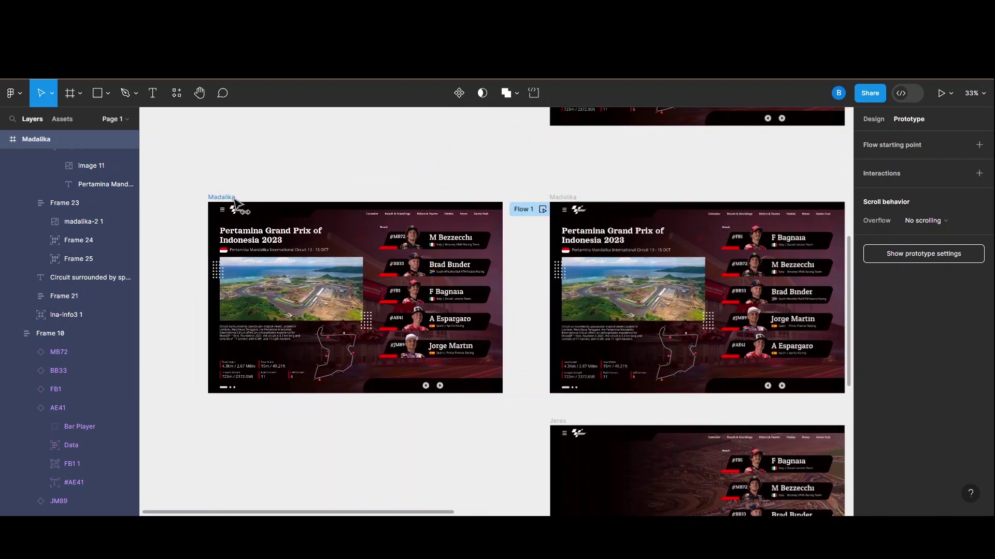
{"action": "left_click_drag", "start_coordinate": [516, 298], "coordinate": [563, 306]}
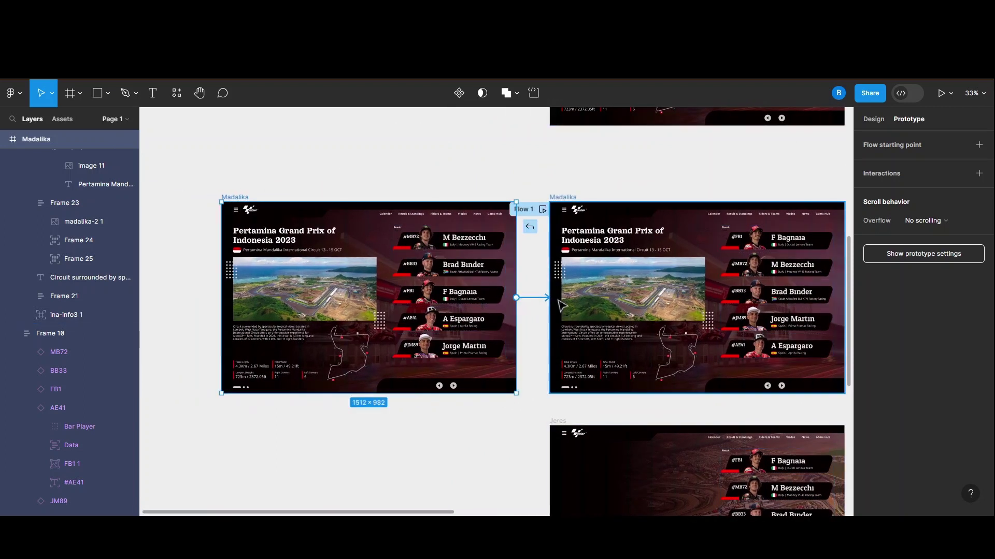
Set the Madalika link's trigger to After delay 800ms
{"action": "left_click", "coordinate": [502, 327]}
{"action": "left_click", "coordinate": [496, 470]}
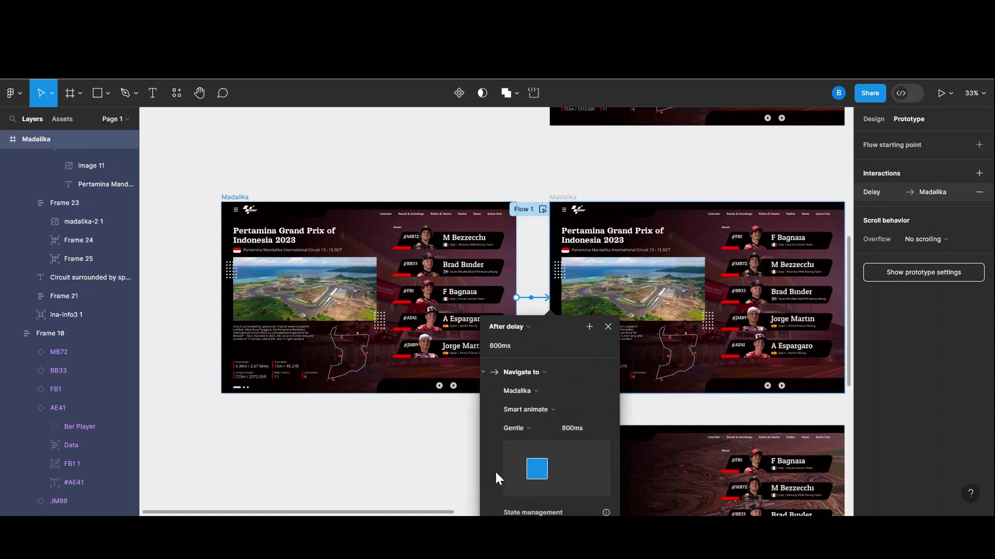
{"action": "scroll", "coordinate": [559, 371], "scroll_direction": "down", "scroll_amount": 3}
{"action": "left_click", "coordinate": [363, 400]}
{"action": "key", "text": "shift+1"}
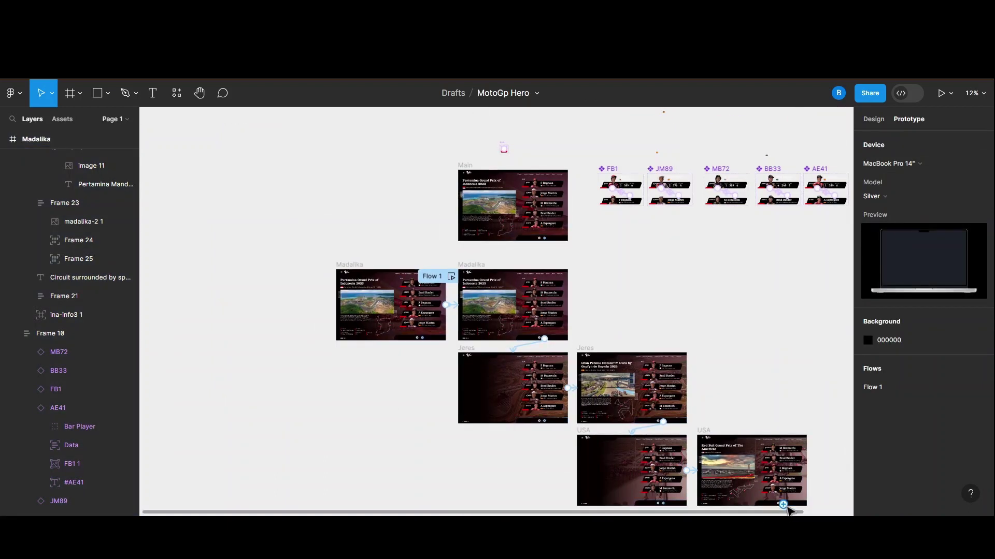
Link the arrow icon on the USA frame to the Jeres frame
{"action": "scroll", "coordinate": [789, 510], "scroll_direction": "up", "scroll_amount": 2}
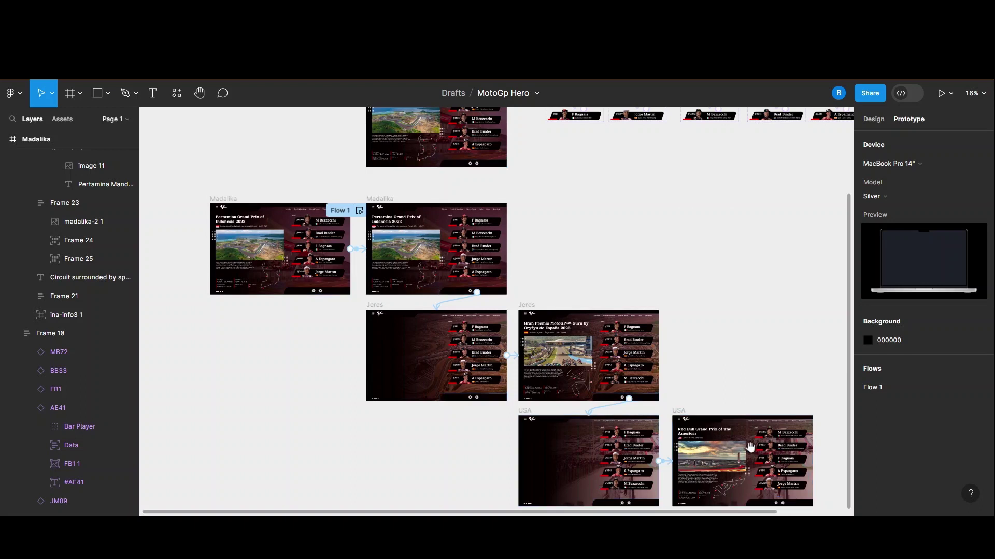
{"action": "scroll", "coordinate": [785, 510], "scroll_direction": "up", "scroll_amount": 1}
{"action": "scroll", "coordinate": [713, 440], "scroll_direction": "up", "scroll_amount": 2}
{"action": "left_click", "coordinate": [710, 435]}
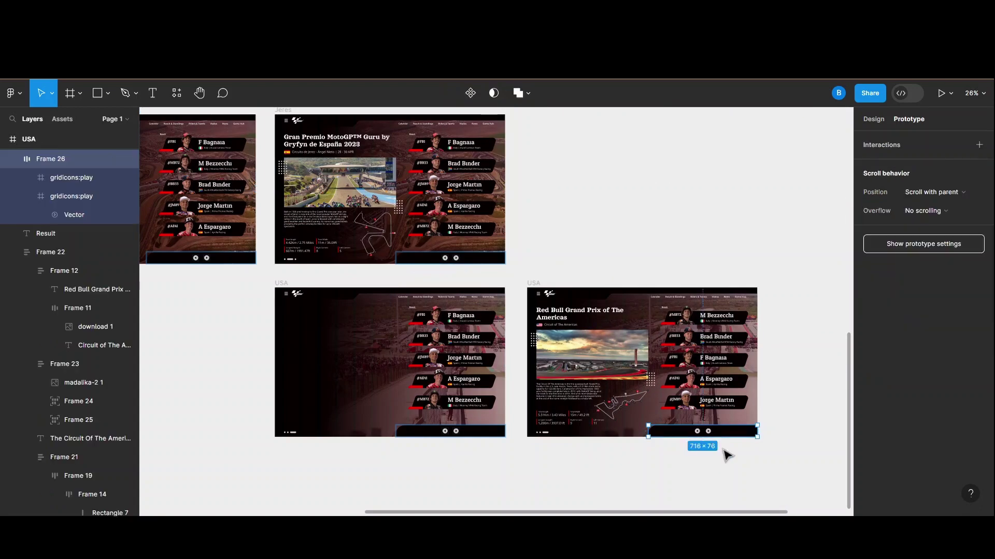
{"action": "scroll", "coordinate": [710, 435], "scroll_direction": "up", "scroll_amount": 2}
{"action": "left_click", "coordinate": [706, 424]}
{"action": "mouse_move", "coordinate": [707, 424]}
{"action": "left_mouse_down"}
{"action": "mouse_move", "coordinate": [240, 245]}
{"action": "mouse_move", "coordinate": [234, 275]}
{"action": "left_mouse_up"}
Use 300ms ease in and out, retarget the USA arrow to Madalika, and present
{"action": "left_click_drag", "start_coordinate": [173, 317], "coordinate": [323, 283]}
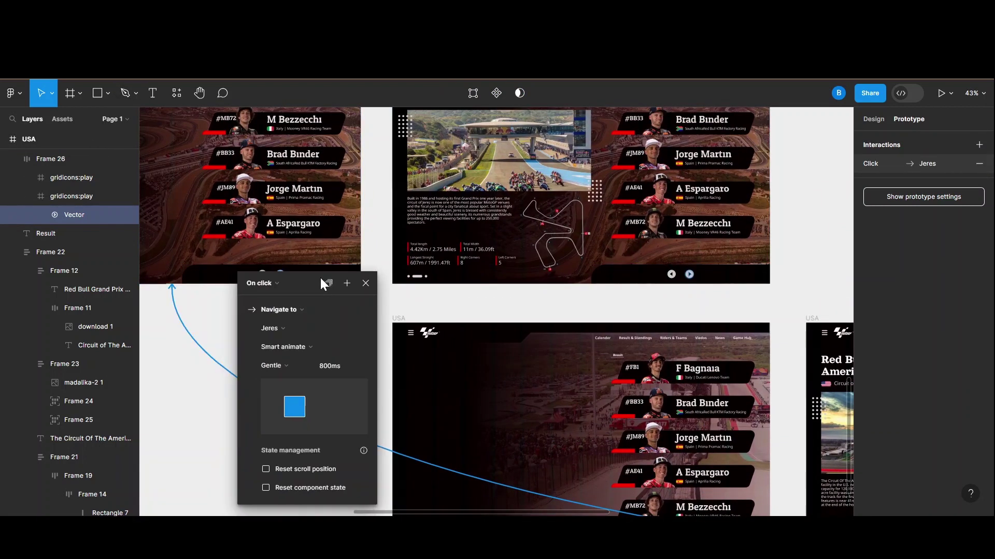
{"action": "left_click", "coordinate": [307, 361]}
{"action": "left_click", "coordinate": [308, 322]}
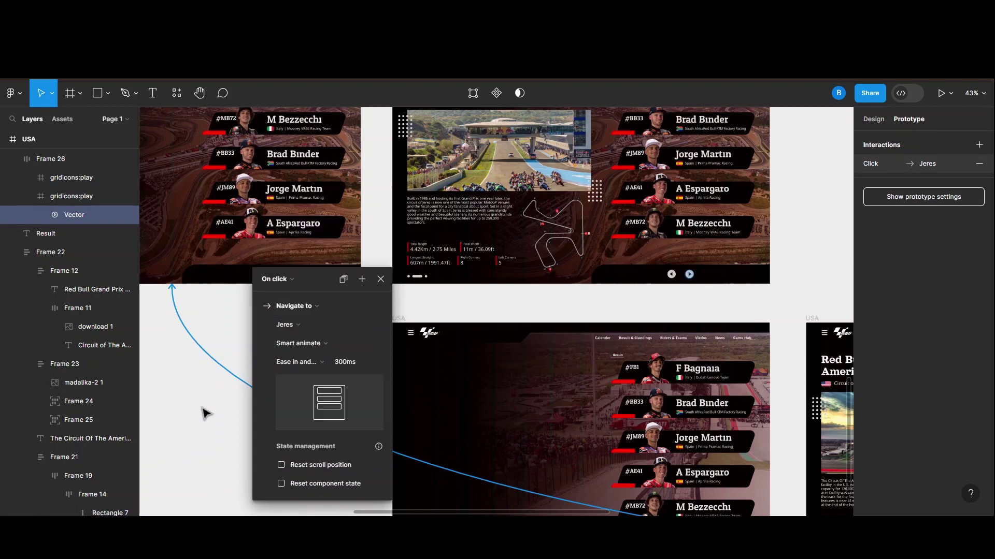
{"action": "left_click", "coordinate": [206, 413]}
{"action": "scroll", "coordinate": [351, 355], "scroll_direction": "down", "scroll_amount": 5}
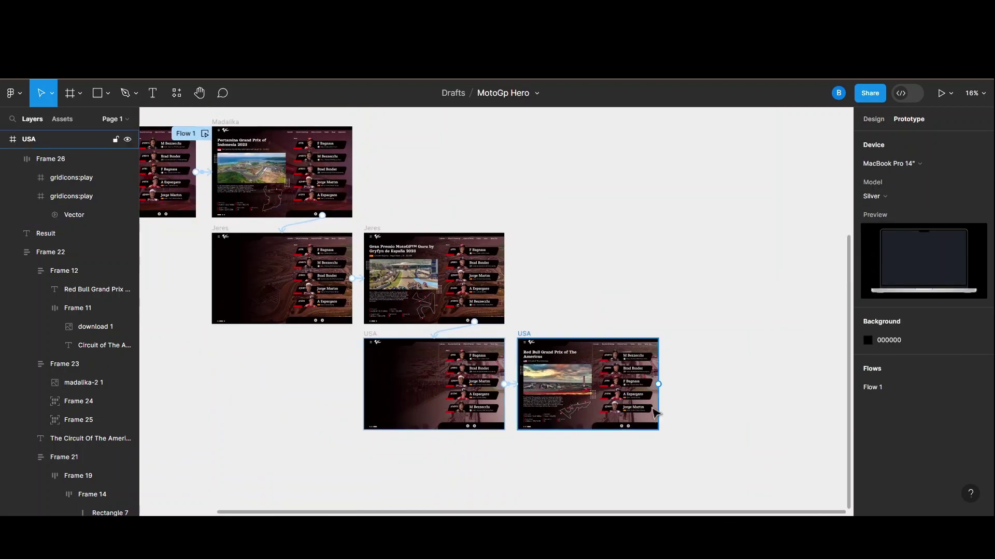
{"action": "mouse_move", "coordinate": [627, 426]}
{"action": "left_mouse_down"}
{"action": "mouse_move", "coordinate": [469, 389]}
{"action": "mouse_move", "coordinate": [304, 246]}
{"action": "left_mouse_up"}
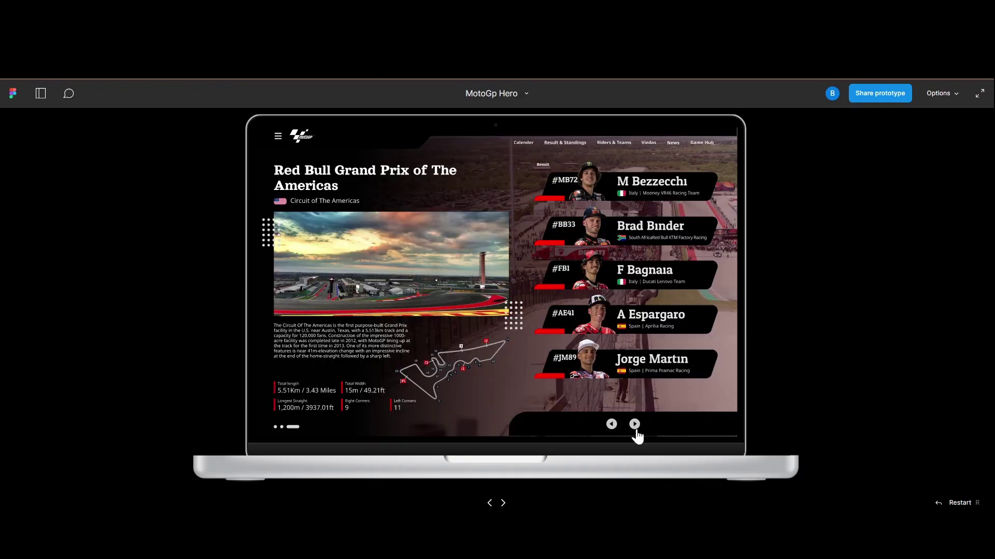
{"action": "left_click", "coordinate": [635, 425]}
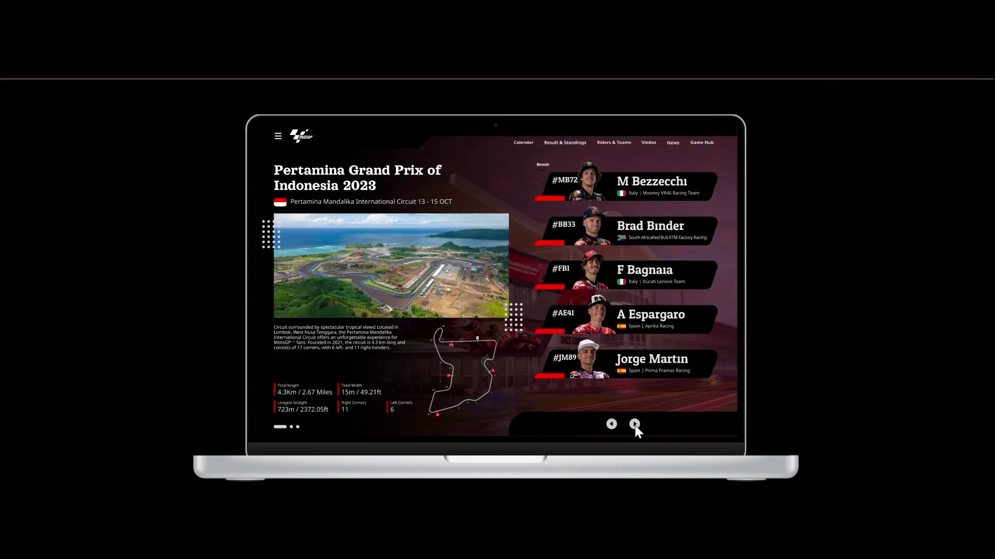
Click through the Spain, Americas and Indonesia slides in the prototype
{"action": "left_click", "coordinate": [634, 424]}
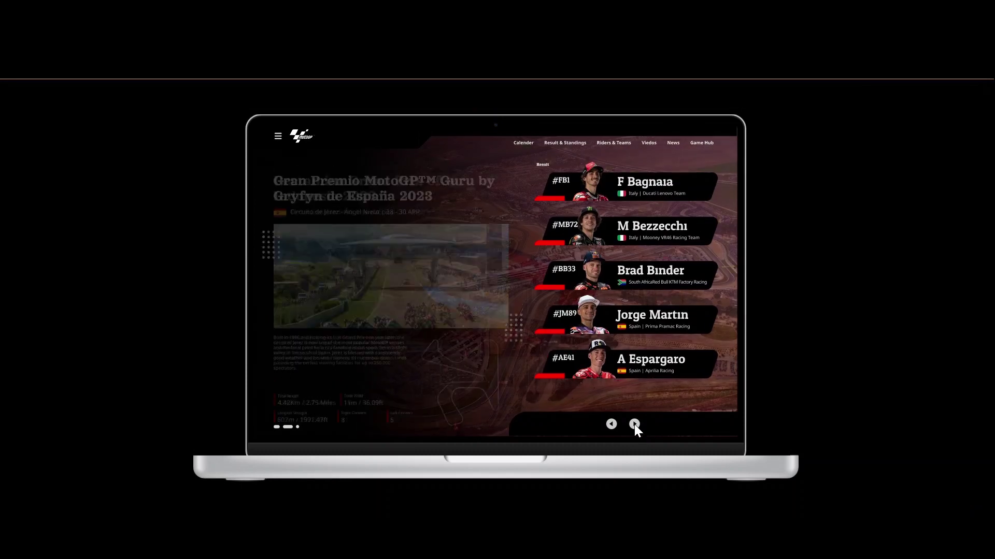
{"action": "left_click", "coordinate": [634, 424]}
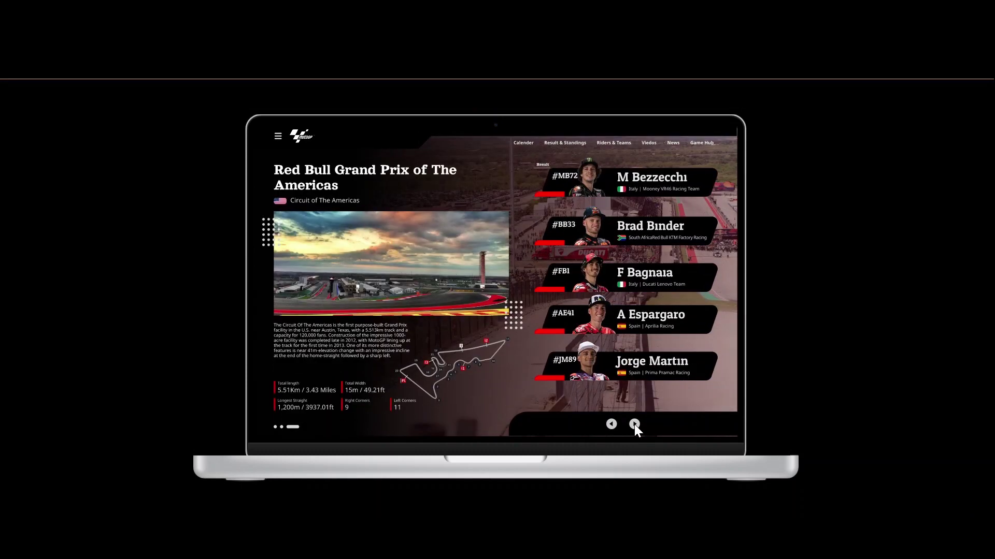
{"action": "left_click", "coordinate": [634, 424]}
{"action": "left_click", "coordinate": [634, 424]}
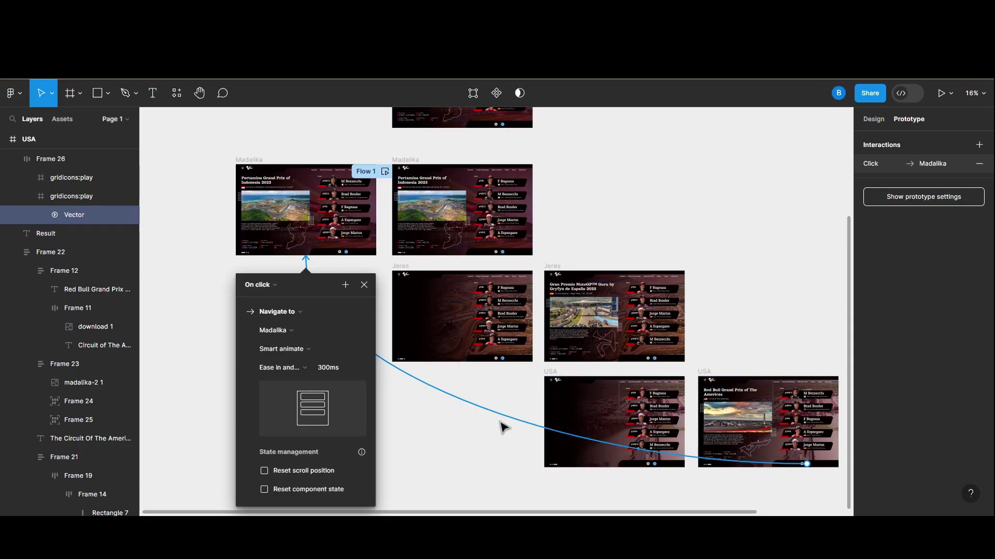
Change the Madalika link's After delay from 800ms to 100ms
{"action": "left_click", "coordinate": [496, 415]}
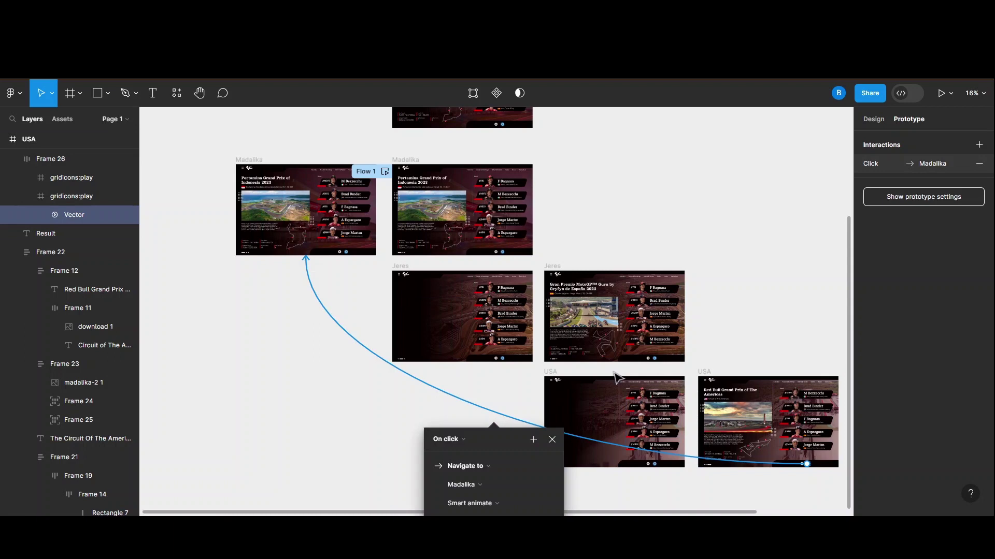
{"action": "left_click", "coordinate": [449, 403]}
{"action": "left_click", "coordinate": [370, 217]}
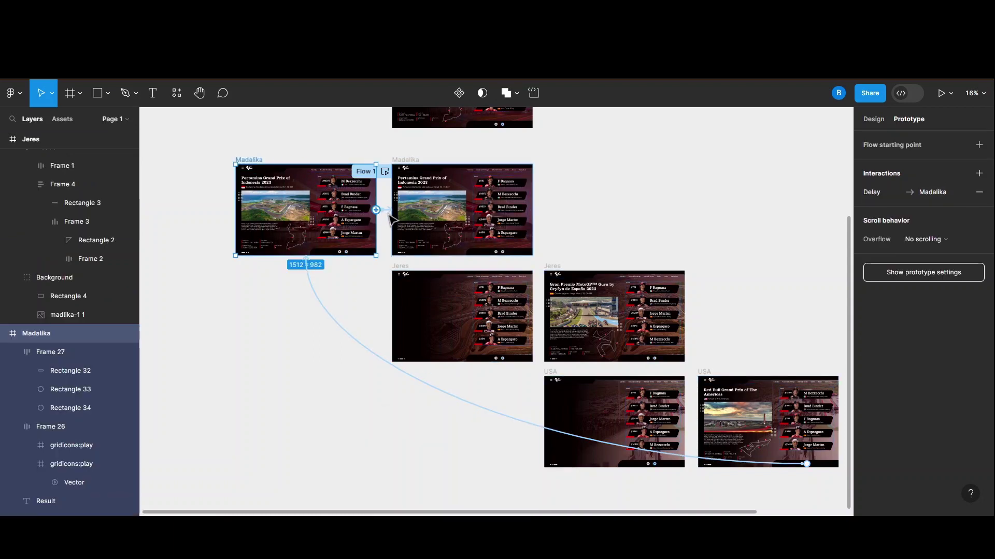
{"action": "left_click", "coordinate": [385, 211]}
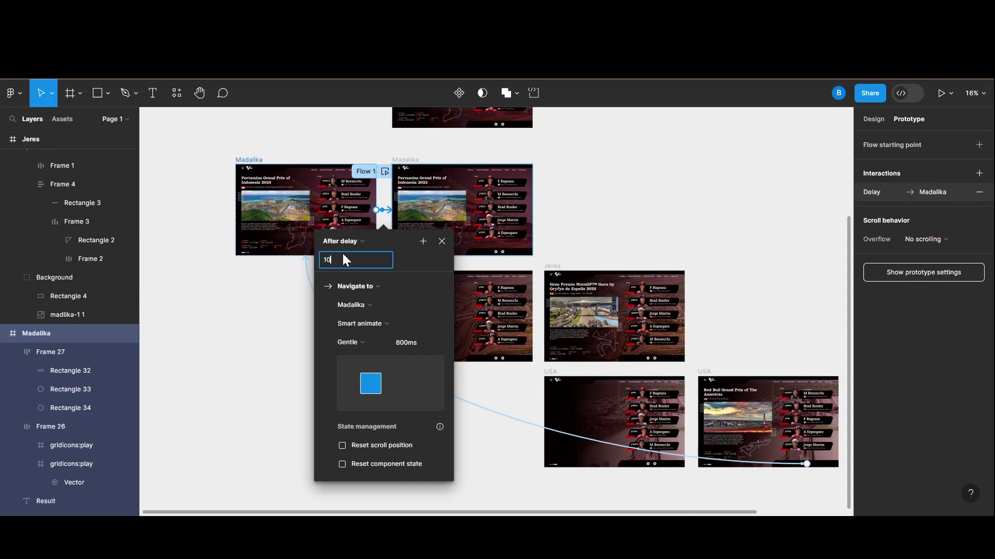
Rerun the prototype, advance through the Americas and Indonesia slides, and return to the editor
{"action": "key", "text": "ctrl+alt+Return"}
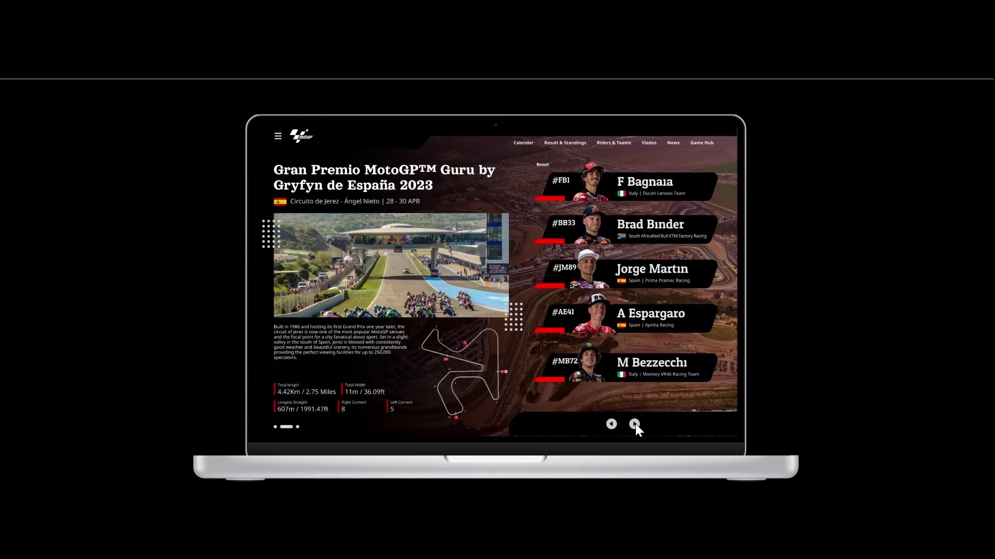
{"action": "left_click", "coordinate": [635, 424]}
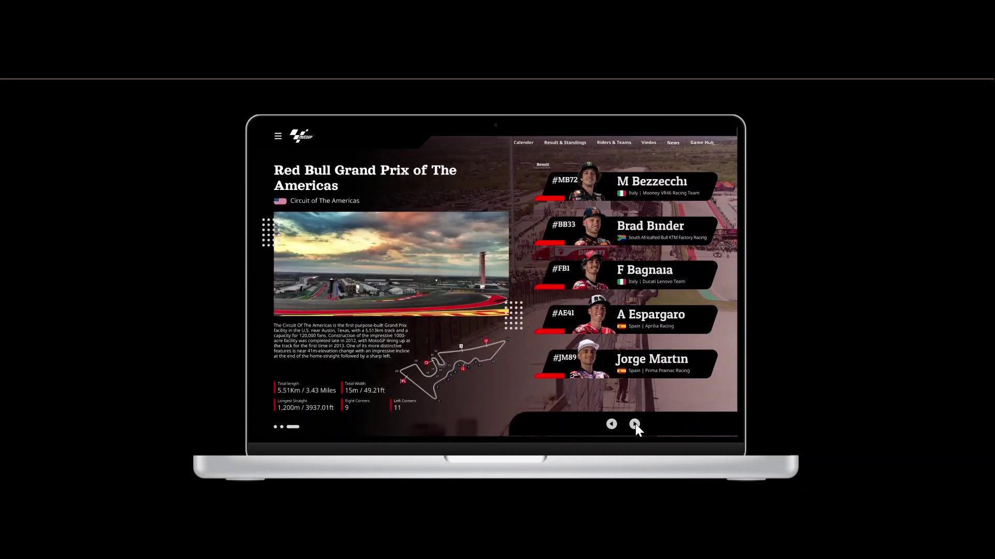
{"action": "left_click", "coordinate": [635, 424]}
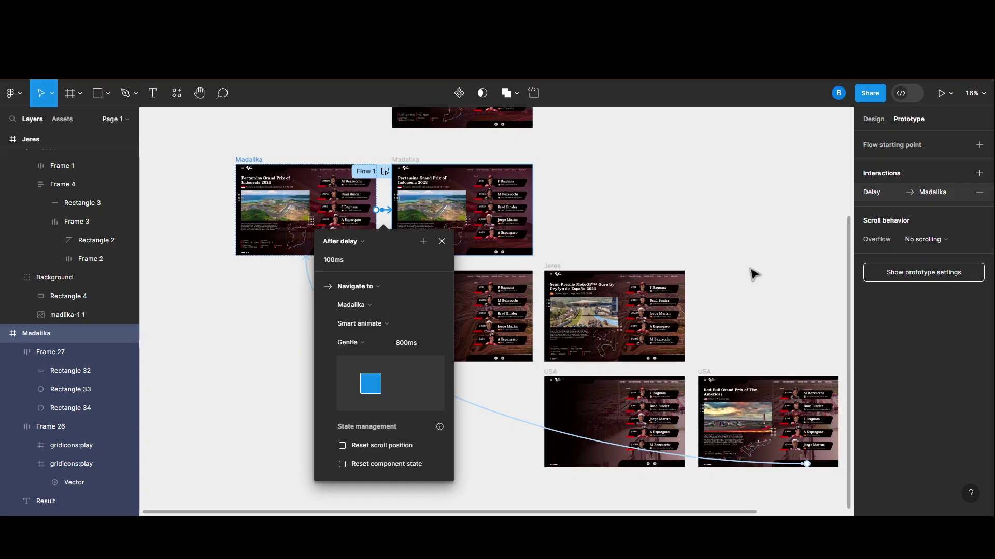
{"action": "left_click", "coordinate": [700, 255]}
{"action": "scroll", "coordinate": [779, 472], "scroll_direction": "up", "scroll_amount": 2, "text": "ctrl"}
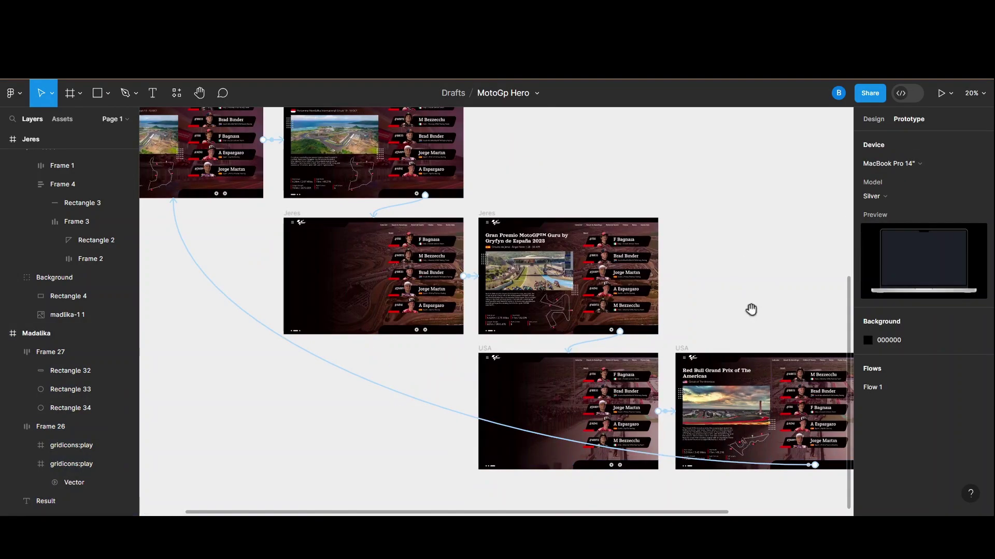
Link the USA back arrow to Jeres with Smart animate, 300ms ease in-out
{"action": "left_click_drag", "start_coordinate": [750, 311], "coordinate": [648, 249]}
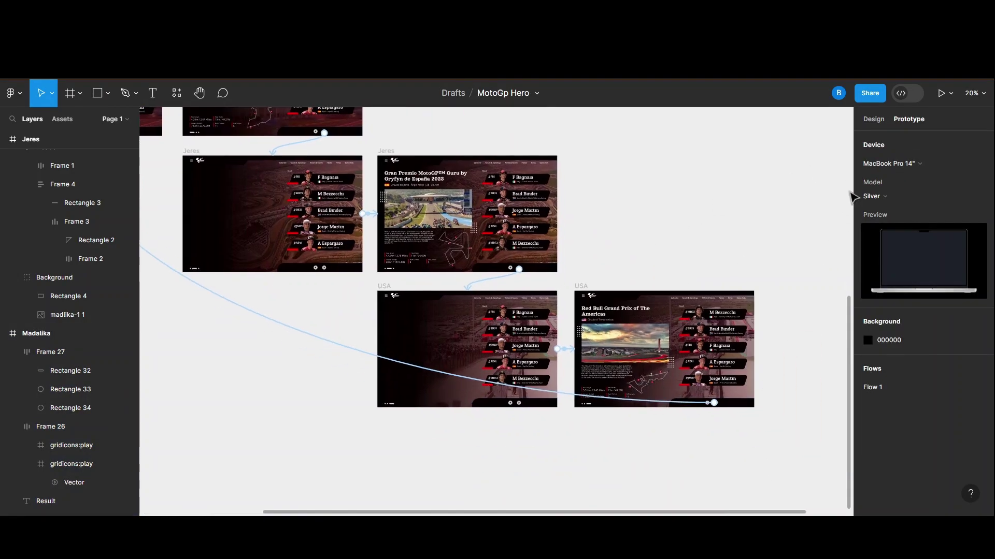
{"action": "scroll", "coordinate": [710, 420], "scroll_direction": "up", "scroll_amount": 3, "text": "ctrl"}
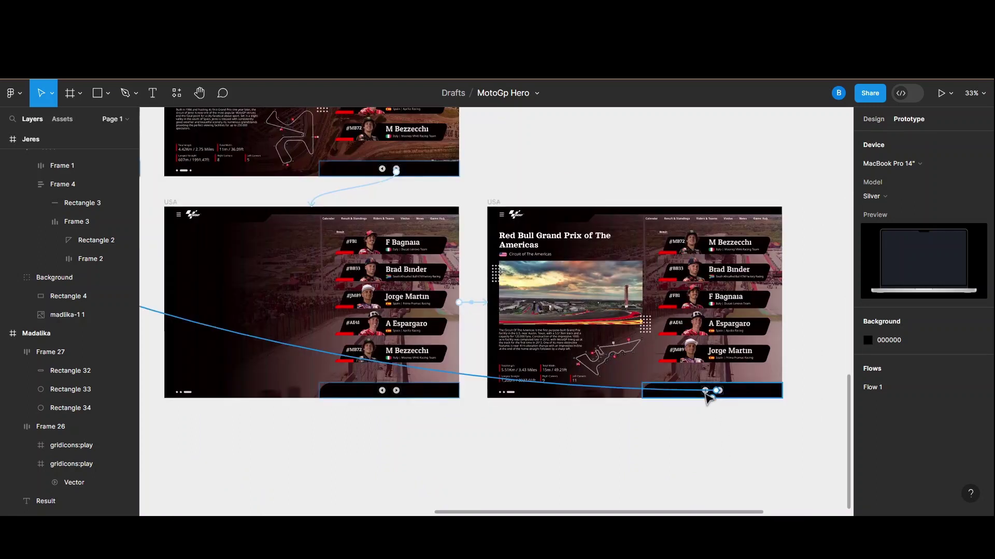
{"action": "scroll", "coordinate": [709, 406], "scroll_direction": "up", "scroll_amount": 4, "text": "ctrl"}
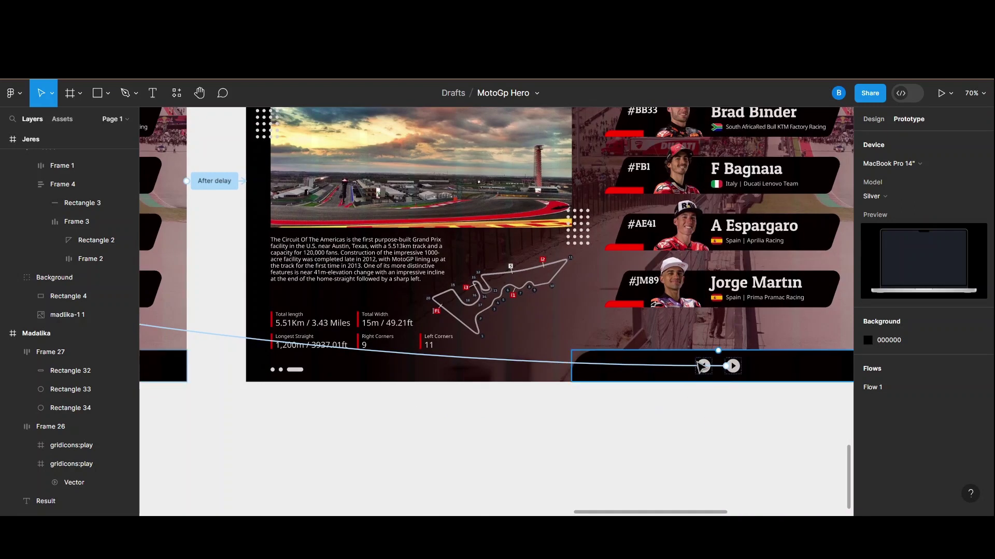
{"action": "left_click", "coordinate": [703, 367]}
{"action": "scroll", "coordinate": [710, 414], "scroll_direction": "down", "scroll_amount": 5, "text": "ctrl"}
{"action": "mouse_move", "coordinate": [703, 397]}
{"action": "left_mouse_down"}
{"action": "mouse_move", "coordinate": [269, 276]}
{"action": "mouse_move", "coordinate": [267, 264]}
{"action": "left_mouse_up"}
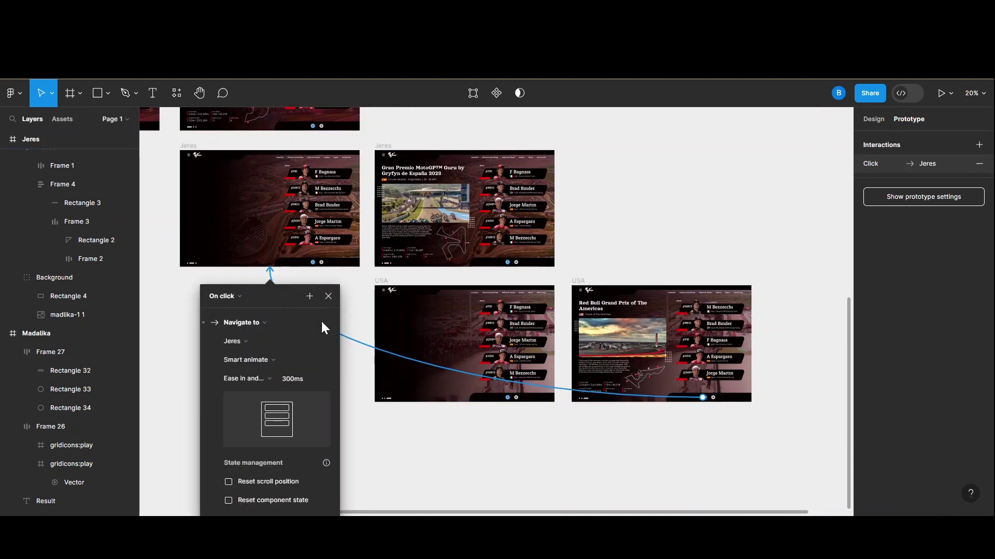
{"action": "left_click", "coordinate": [255, 378]}
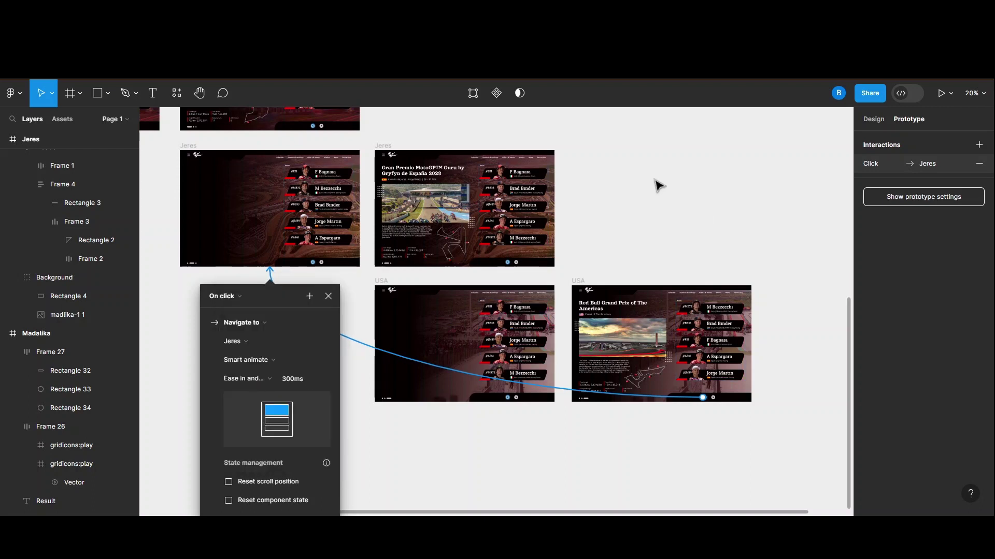
{"action": "left_click", "coordinate": [655, 181]}
Link the Jeres back arrow to the Madalika frame
{"action": "scroll", "coordinate": [655, 182], "scroll_direction": "up", "scroll_amount": 2}
{"action": "scroll", "coordinate": [690, 266], "scroll_direction": "up", "scroll_amount": 3}
{"action": "scroll", "coordinate": [656, 338], "scroll_direction": "up", "scroll_amount": 2}
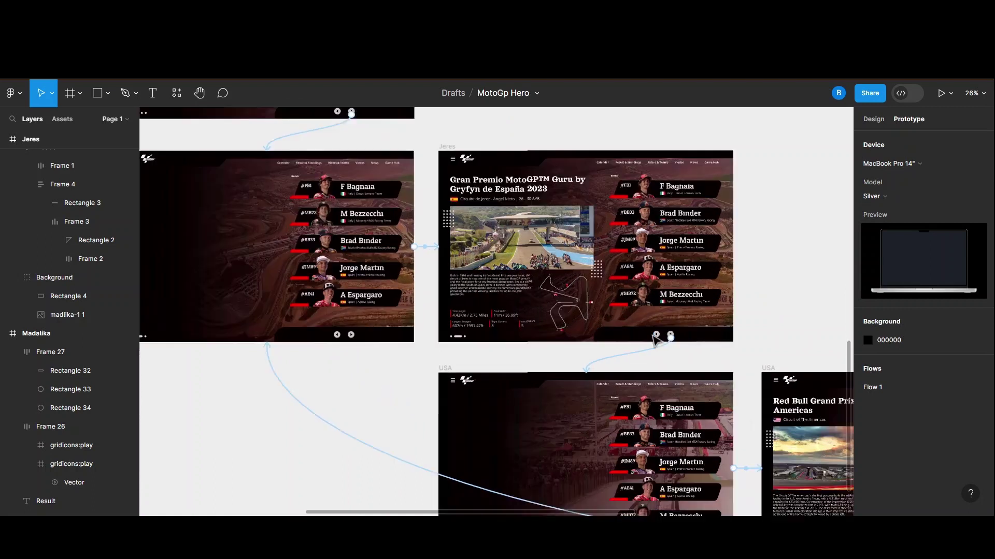
{"action": "scroll", "coordinate": [657, 336], "scroll_direction": "up", "scroll_amount": 2}
{"action": "mouse_move", "coordinate": [658, 333]}
{"action": "left_mouse_down"}
{"action": "mouse_move", "coordinate": [243, 225]}
{"action": "mouse_move", "coordinate": [249, 241]}
{"action": "left_mouse_up"}
{"action": "scroll", "coordinate": [315, 279], "scroll_direction": "down", "scroll_amount": 5}
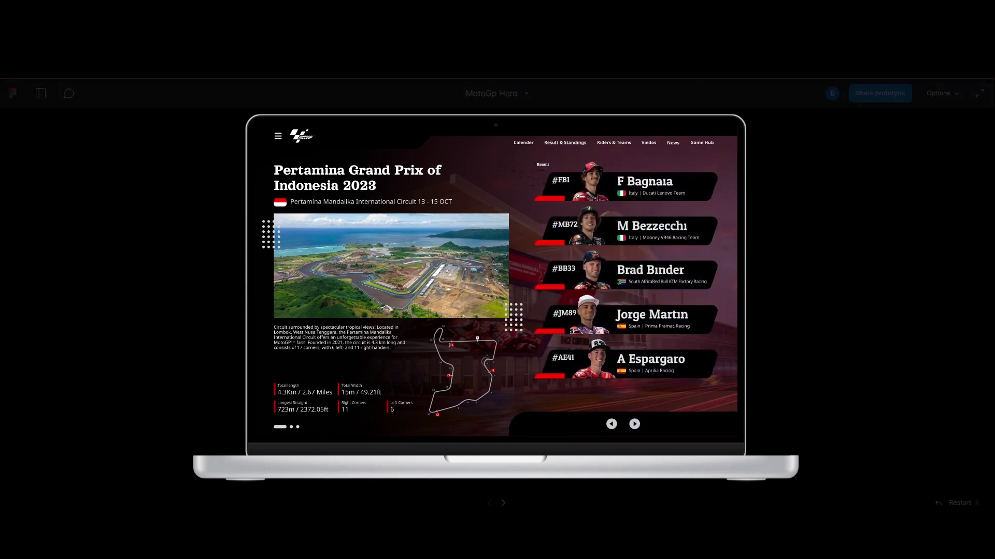
Link the Madalika back arrow to the USA frame
{"action": "scroll", "coordinate": [456, 256], "scroll_direction": "up", "scroll_amount": 3}
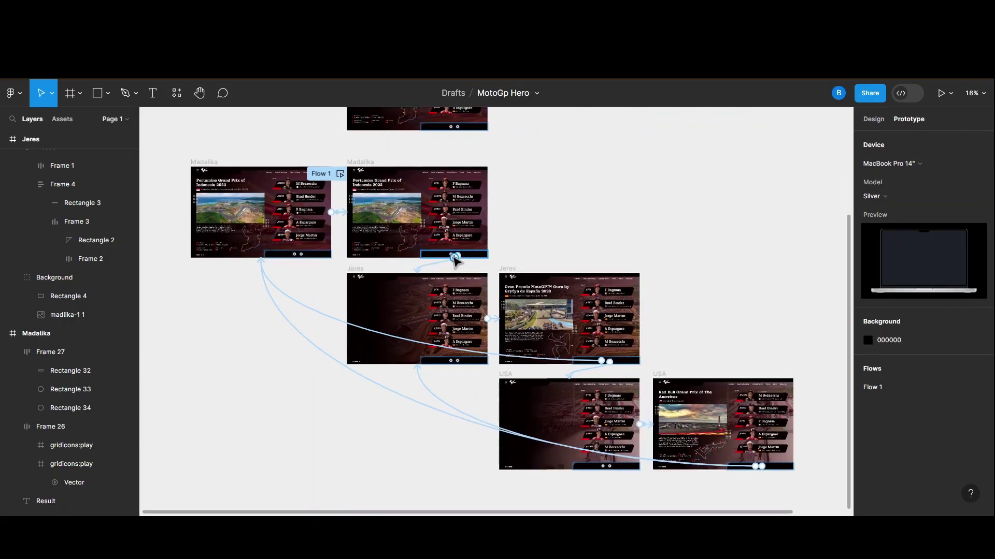
{"action": "scroll", "coordinate": [451, 259], "scroll_direction": "up", "scroll_amount": 5}
{"action": "left_click", "coordinate": [456, 250]}
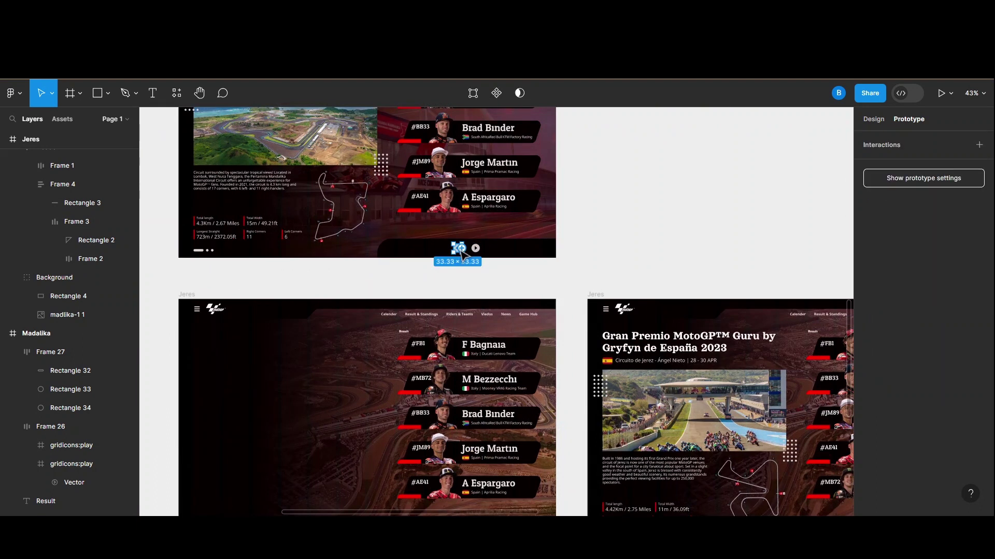
{"action": "left_click_drag", "start_coordinate": [461, 249], "coordinate": [774, 320]}
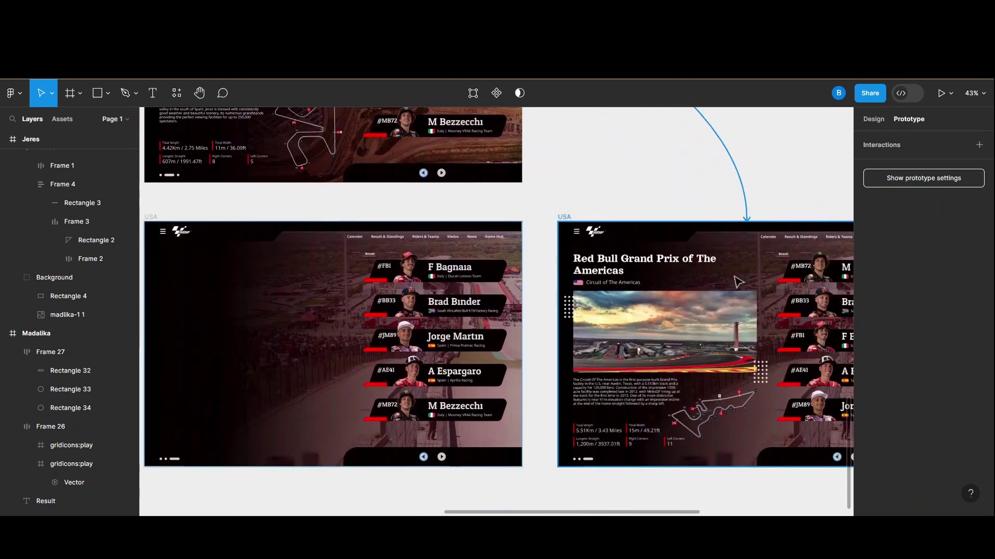
Test the back arrow in the preview, then retarget the connection onto the USA frame
{"action": "key", "text": "ctrl+alt+Return"}
{"action": "left_click", "coordinate": [611, 425]}
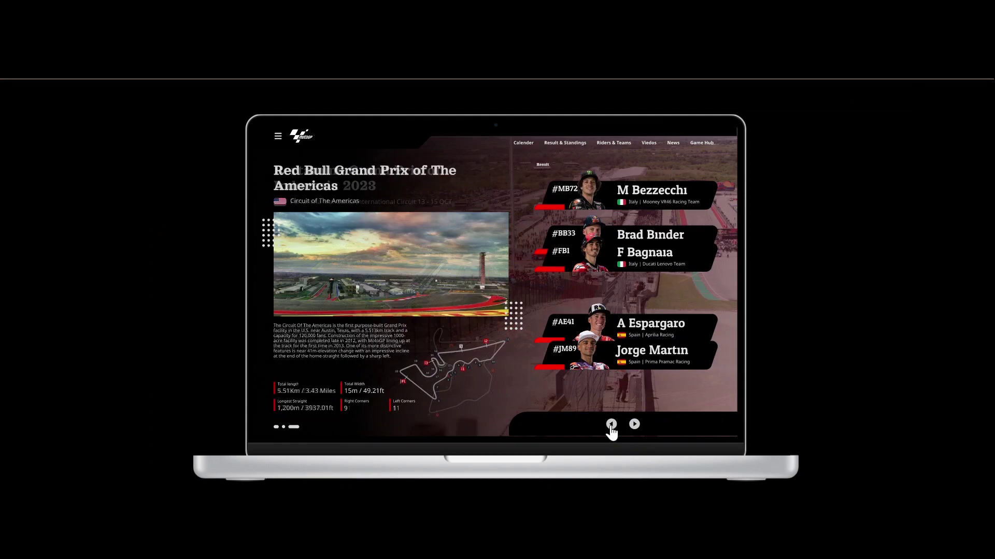
{"action": "left_click", "coordinate": [611, 425]}
{"action": "key", "text": "Escape"}
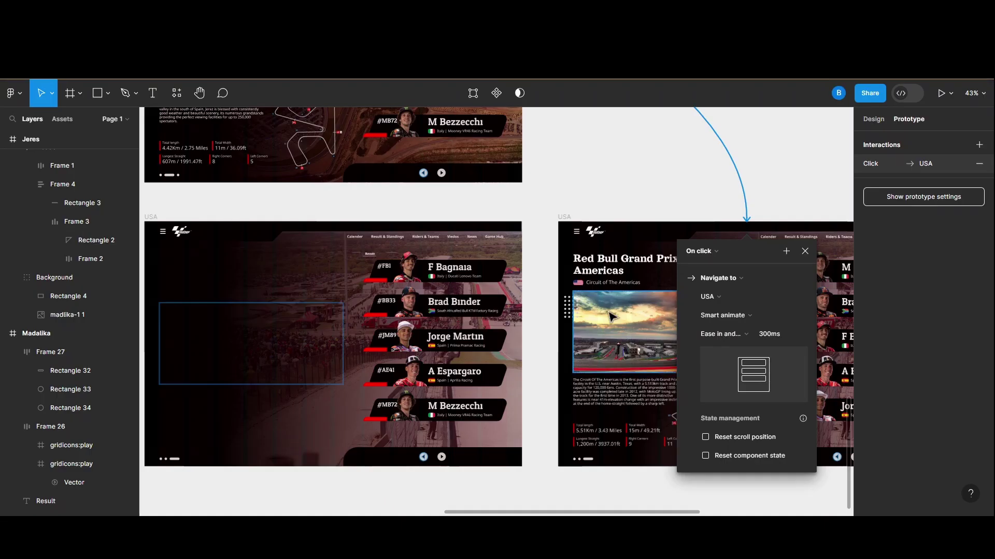
{"action": "scroll", "coordinate": [666, 229], "scroll_direction": "down", "scroll_amount": 3}
{"action": "left_click_drag", "start_coordinate": [712, 227], "coordinate": [482, 261]}
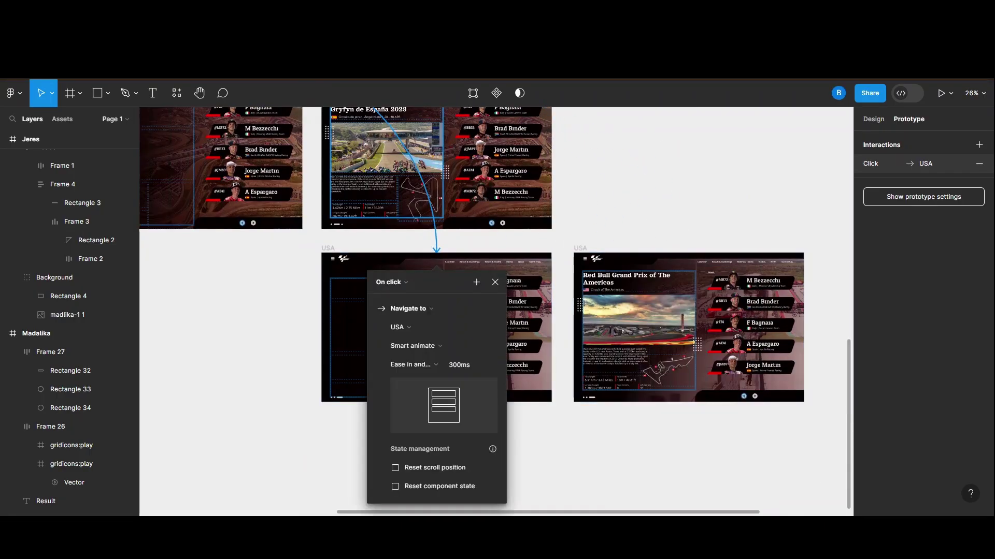
{"action": "key", "text": "ctrl+alt+Return"}
Step back three slides to Jeres in the preview, then exit to the Madalika frames
{"action": "left_click", "coordinate": [612, 424]}
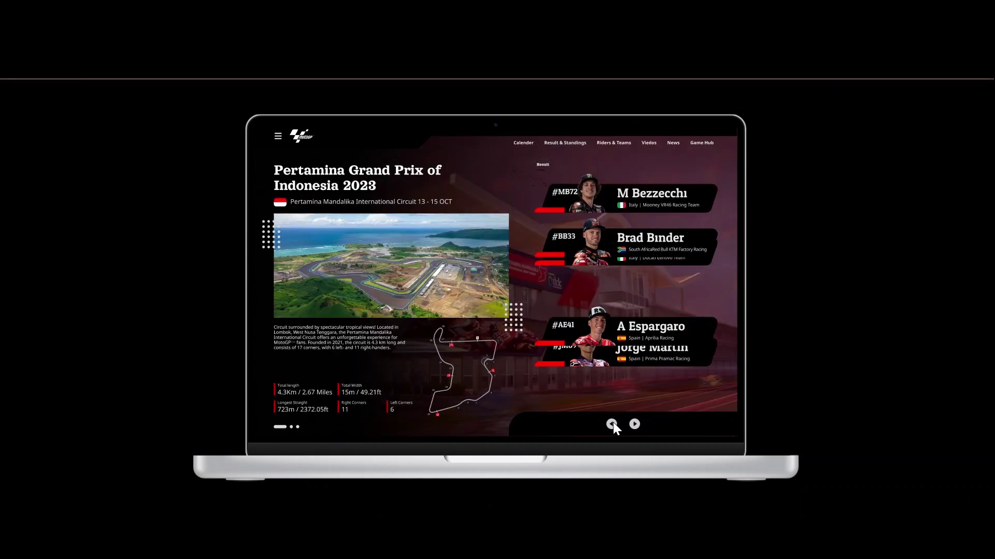
{"action": "left_click", "coordinate": [612, 424]}
{"action": "left_click", "coordinate": [612, 424]}
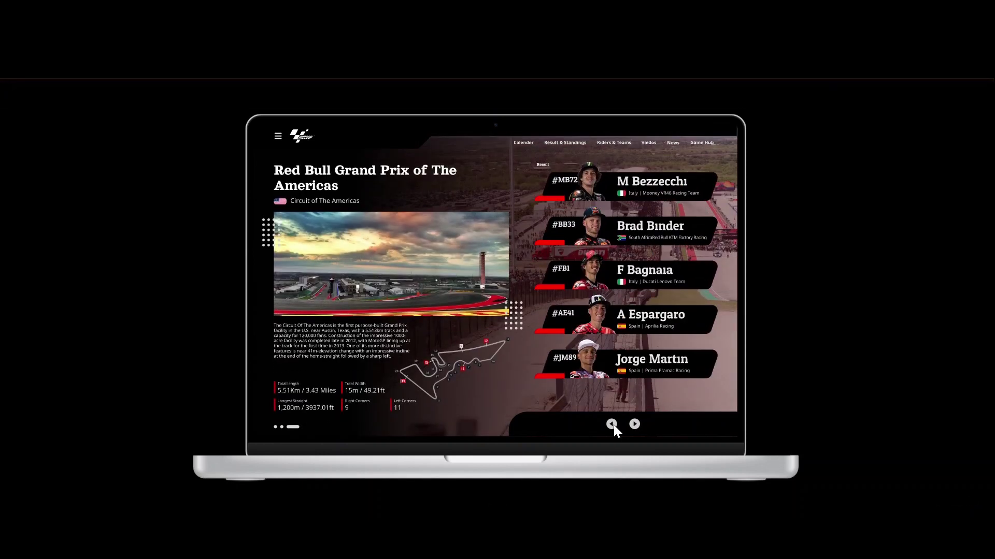
{"action": "key", "text": "Escape"}
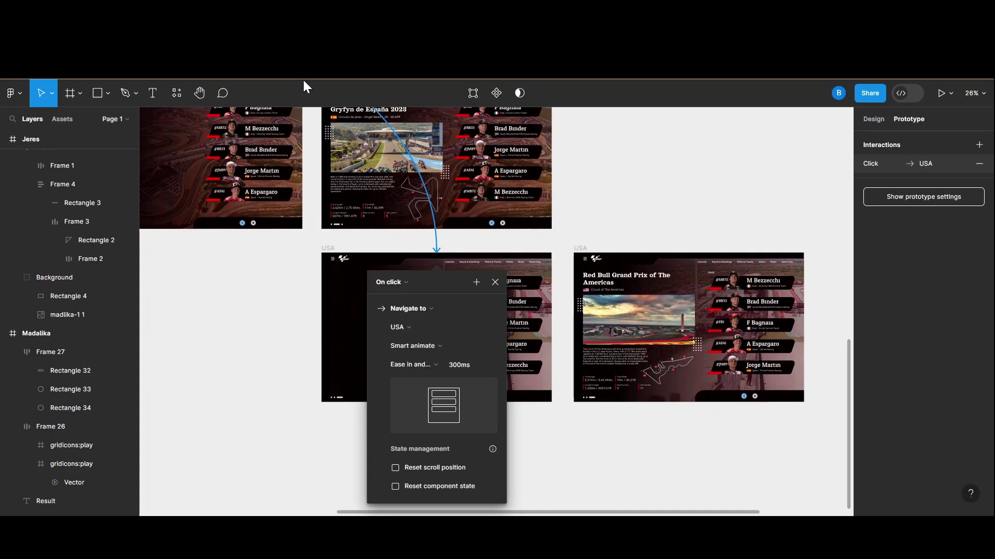
{"action": "scroll", "coordinate": [636, 213], "scroll_direction": "down", "scroll_amount": 3}
{"action": "left_click_drag", "start_coordinate": [633, 177], "coordinate": [660, 282]}
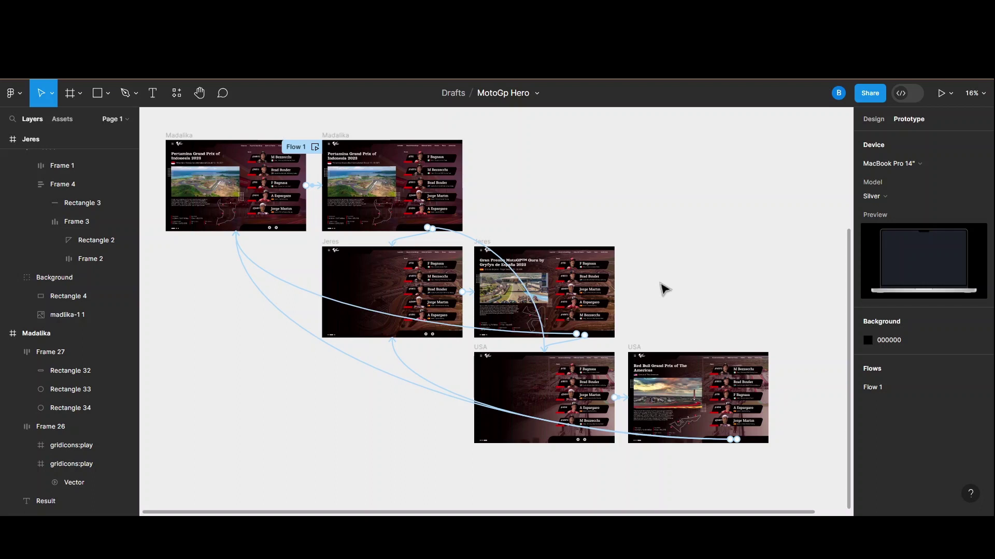
Preview from the Madalika start frame, cycle all slides back to Indonesia, and exit
{"action": "left_click", "coordinate": [176, 136]}
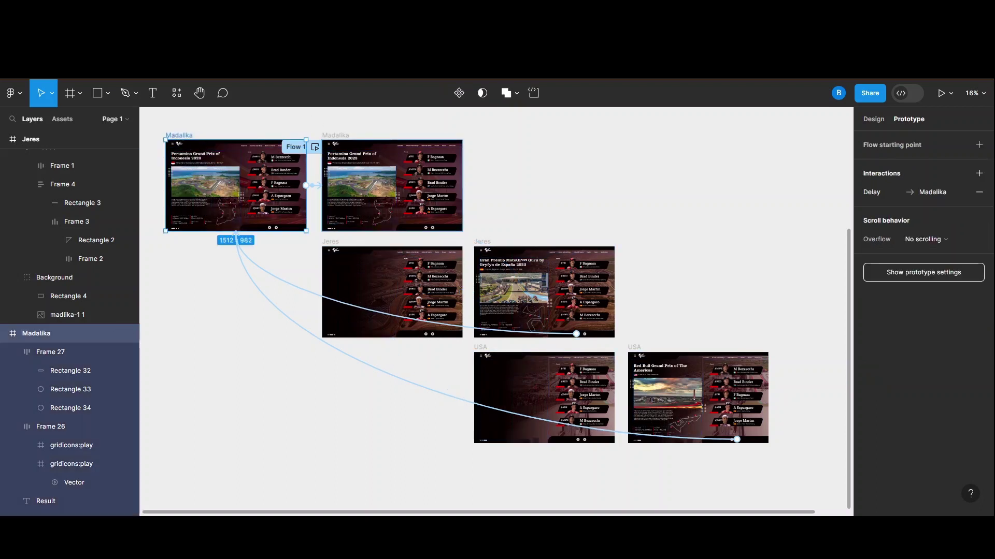
{"action": "left_click", "coordinate": [636, 422]}
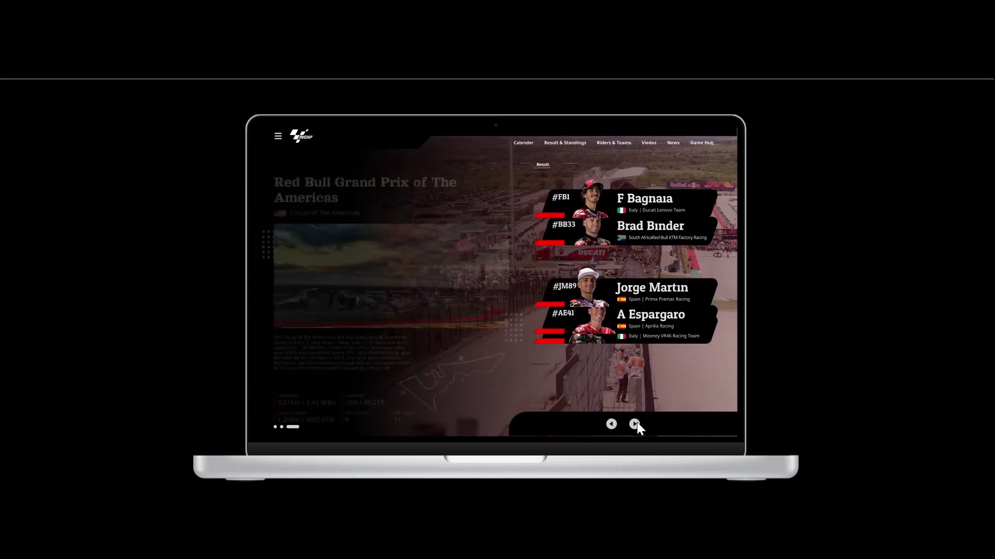
{"action": "left_click", "coordinate": [635, 424]}
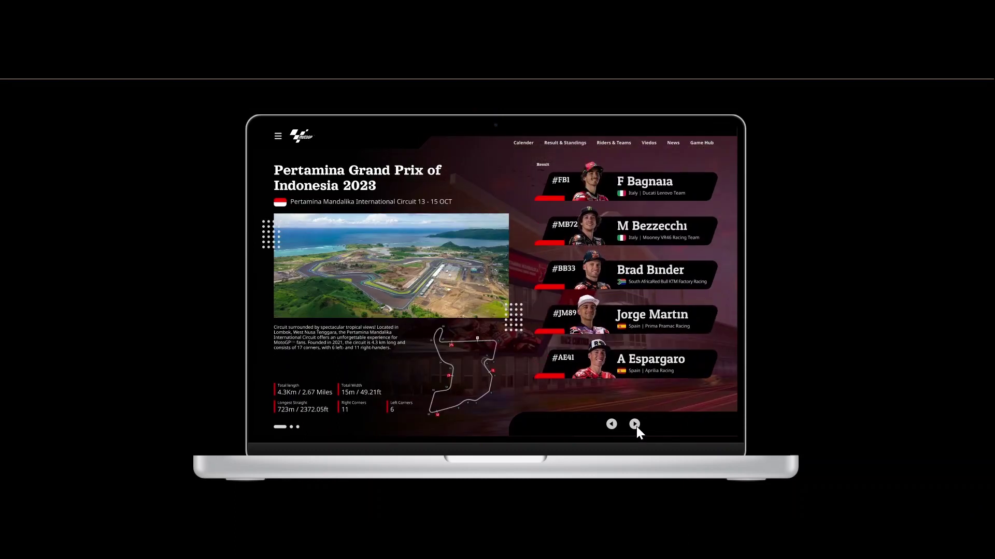
{"action": "left_click", "coordinate": [635, 424]}
{"action": "left_click", "coordinate": [635, 425]}
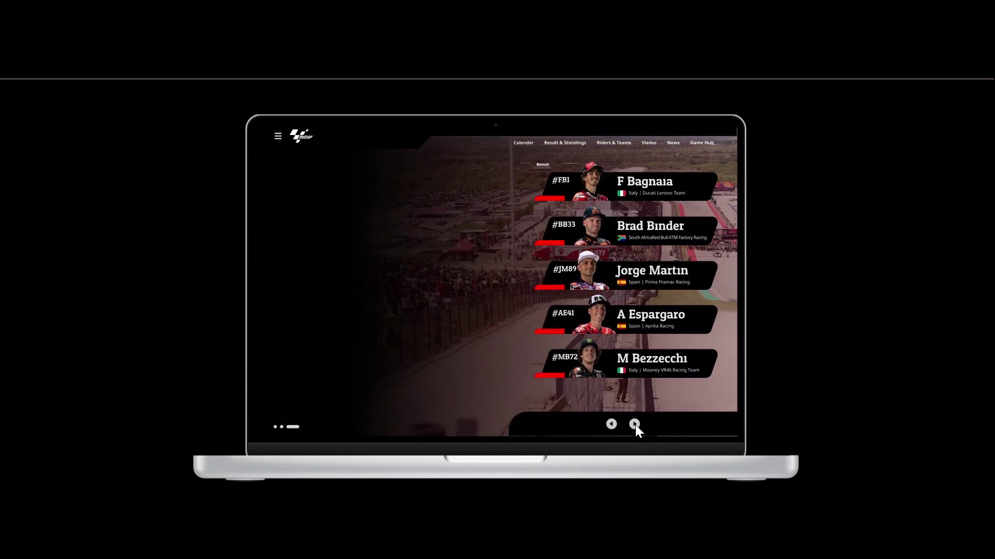
{"action": "left_click", "coordinate": [635, 425]}
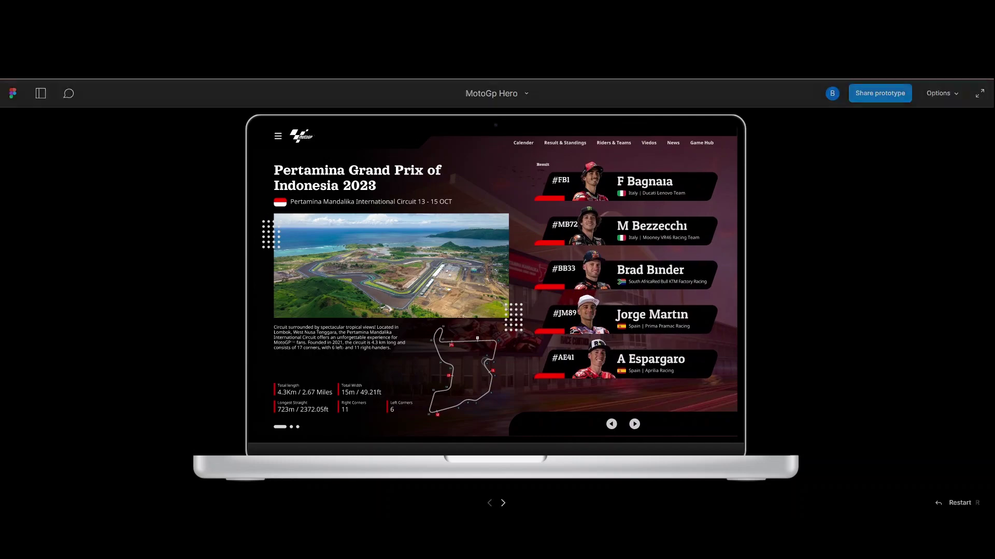
{"action": "key", "text": "ctrl+w"}
{"action": "left_click", "coordinate": [674, 249]}
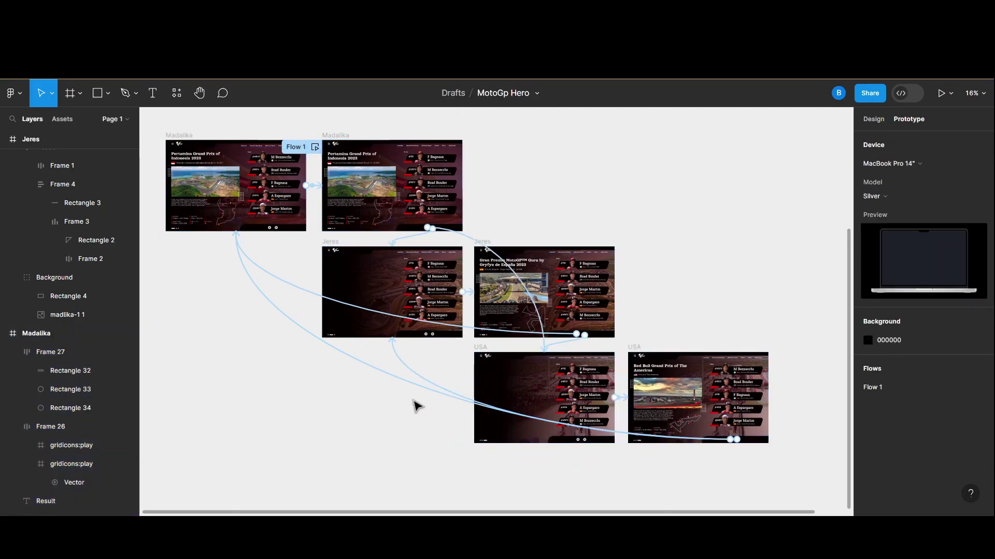
Inspect the USA frame's click interaction
{"action": "scroll", "coordinate": [741, 461], "scroll_direction": "up", "scroll_amount": 5}
{"action": "scroll", "coordinate": [746, 373], "scroll_direction": "up", "scroll_amount": 3}
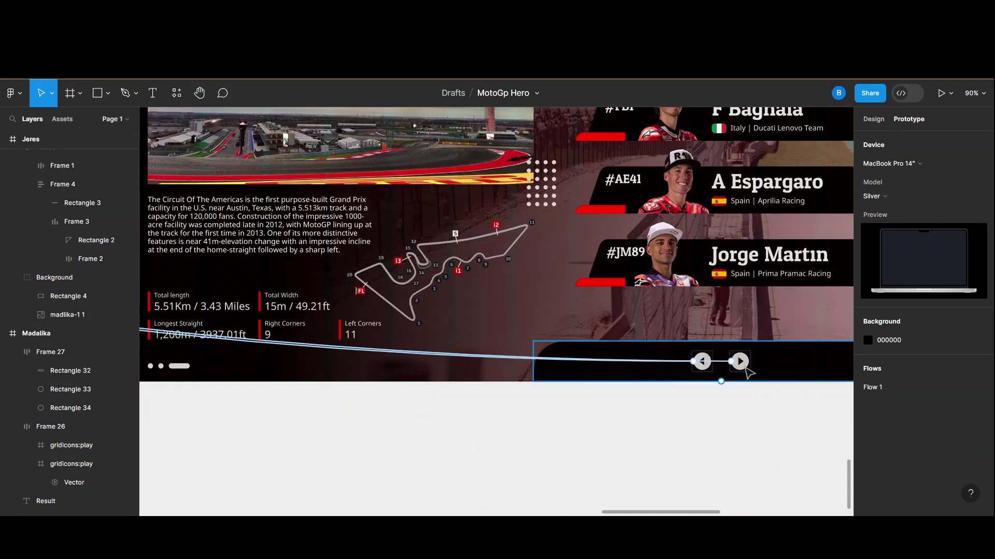
{"action": "left_click", "coordinate": [725, 371]}
{"action": "scroll", "coordinate": [356, 287], "scroll_direction": "down", "scroll_amount": 10}
{"action": "scroll", "coordinate": [305, 206], "scroll_direction": "up", "scroll_amount": 2}
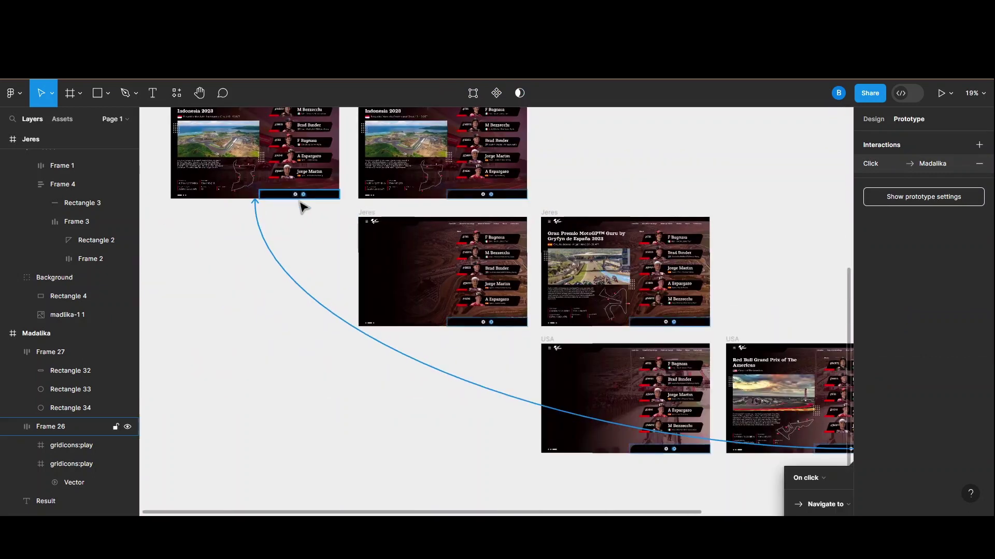
{"action": "scroll", "coordinate": [340, 269], "scroll_direction": "up", "scroll_amount": 3}
{"action": "scroll", "coordinate": [307, 291], "scroll_direction": "up", "scroll_amount": 3}
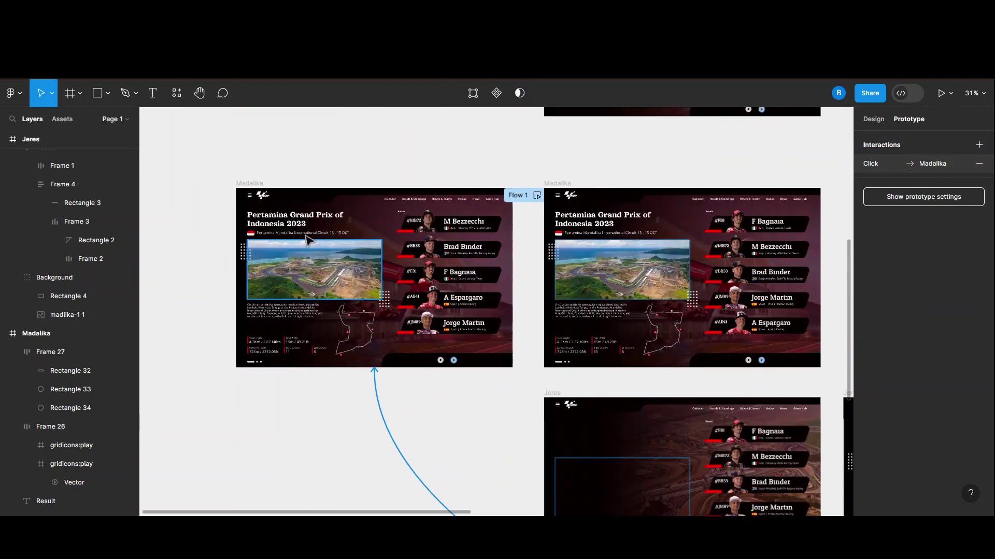
Move Frame 22's race info block in the Madalika frame down to Y 170
{"action": "left_click", "coordinate": [307, 290]}
{"action": "left_click", "coordinate": [873, 120]}
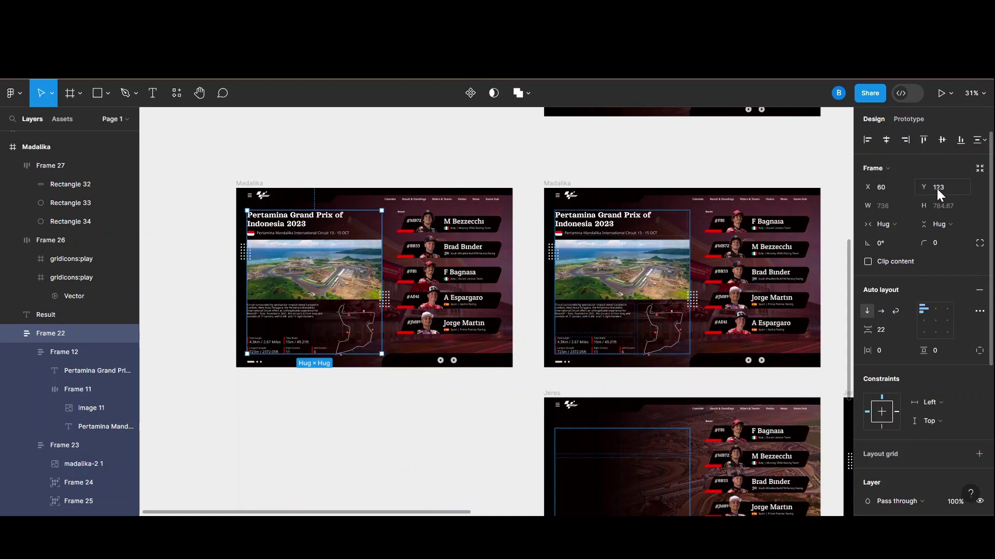
{"action": "type", "text": "170"}
{"action": "key", "text": "Return"}
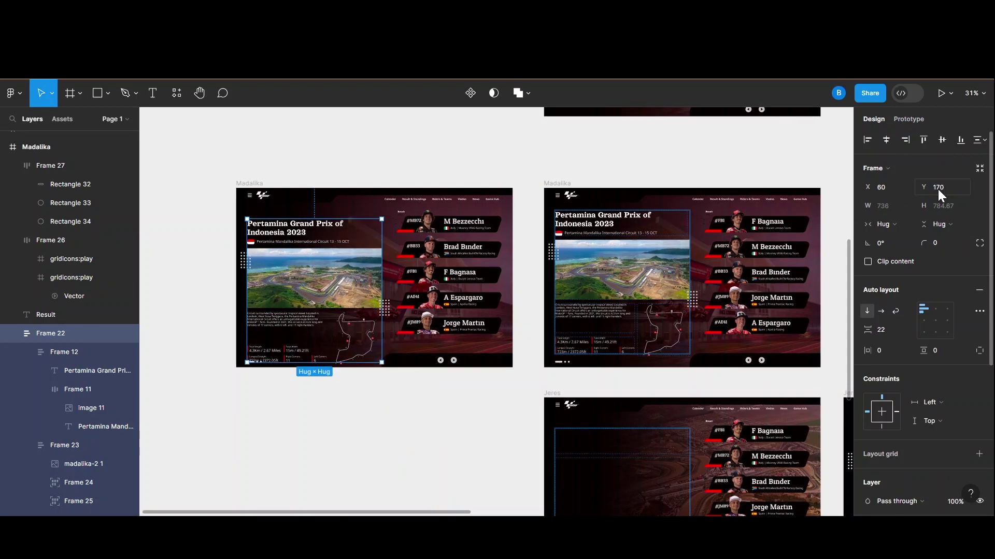
Set the race info block's opacity to 0 and launch the prototype preview
{"action": "scroll", "coordinate": [951, 408], "scroll_direction": "down", "scroll_amount": 3}
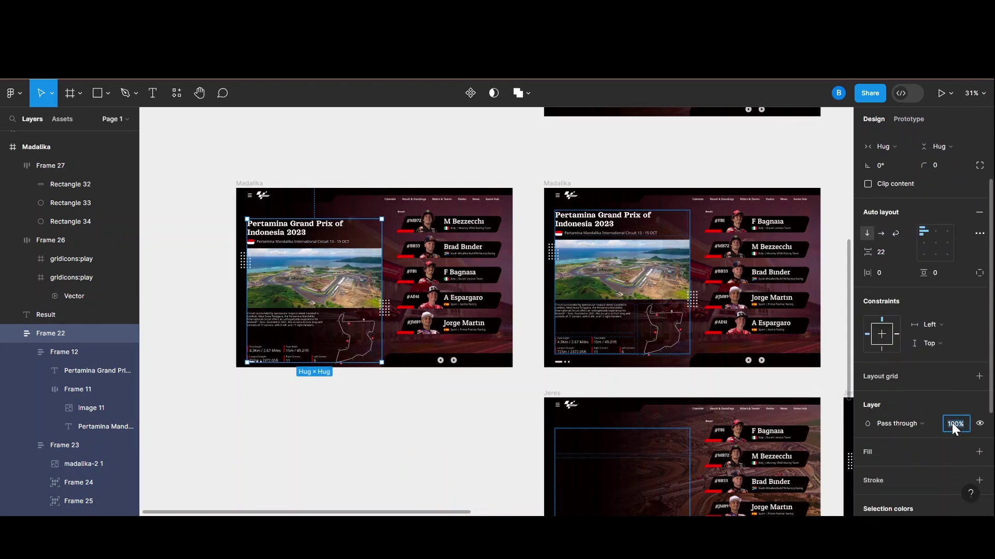
{"action": "type", "text": "0"}
{"action": "key", "text": "Return"}
{"action": "key", "text": "ctrl+alt+Return"}
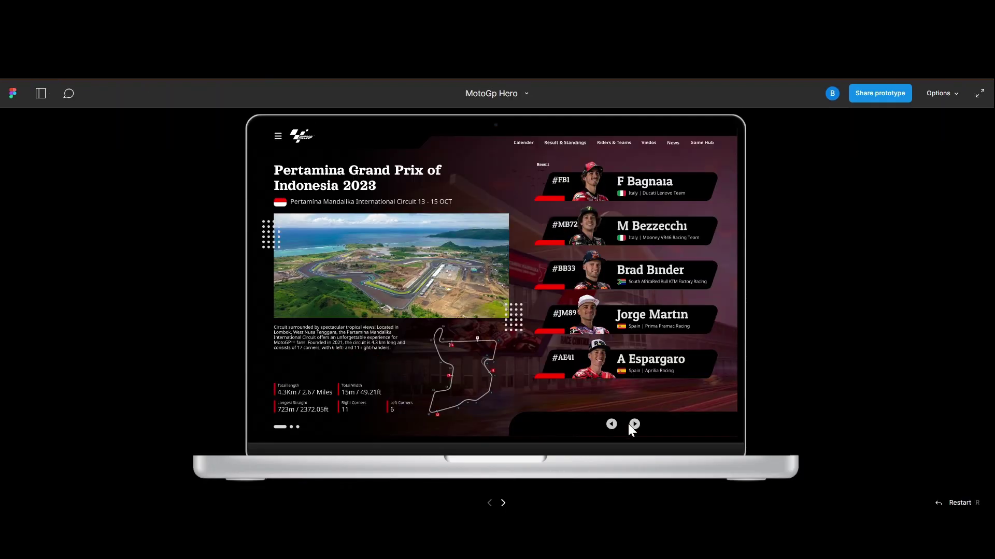
Advance the slider through Jerez, Americas, Indonesia, Jerez and Americas slides
{"action": "left_click", "coordinate": [633, 424]}
{"action": "left_click", "coordinate": [634, 424]}
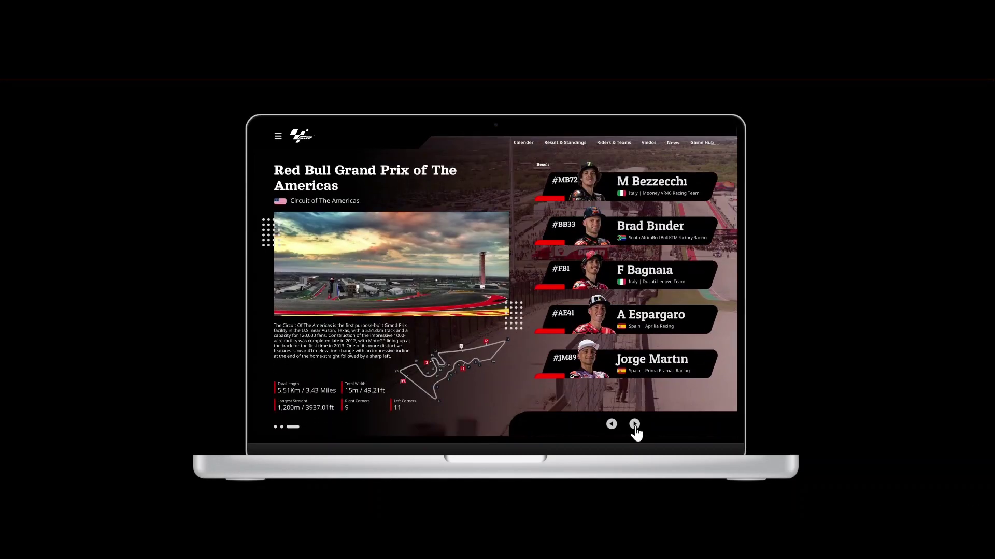
{"action": "left_click", "coordinate": [634, 424]}
{"action": "left_click", "coordinate": [633, 424]}
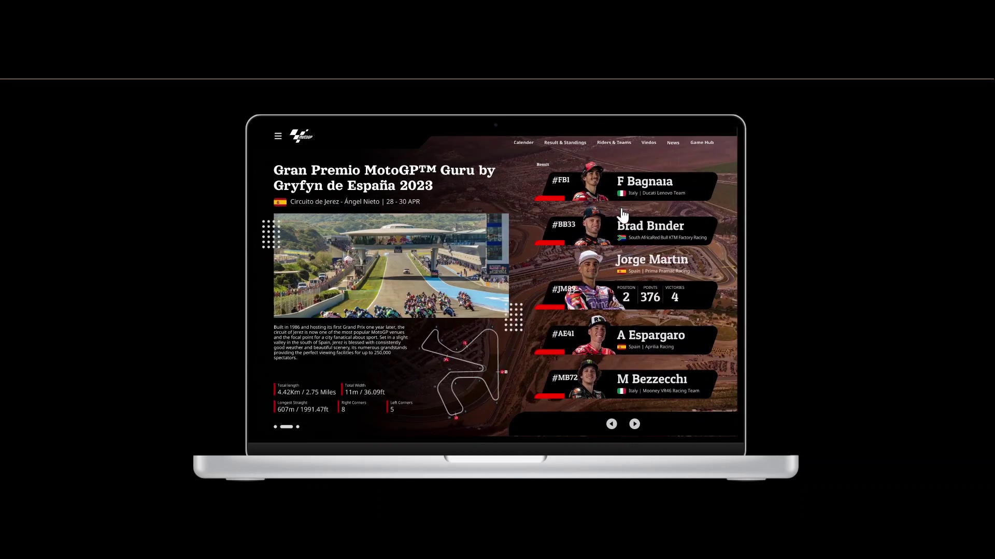
{"action": "left_click", "coordinate": [634, 424]}
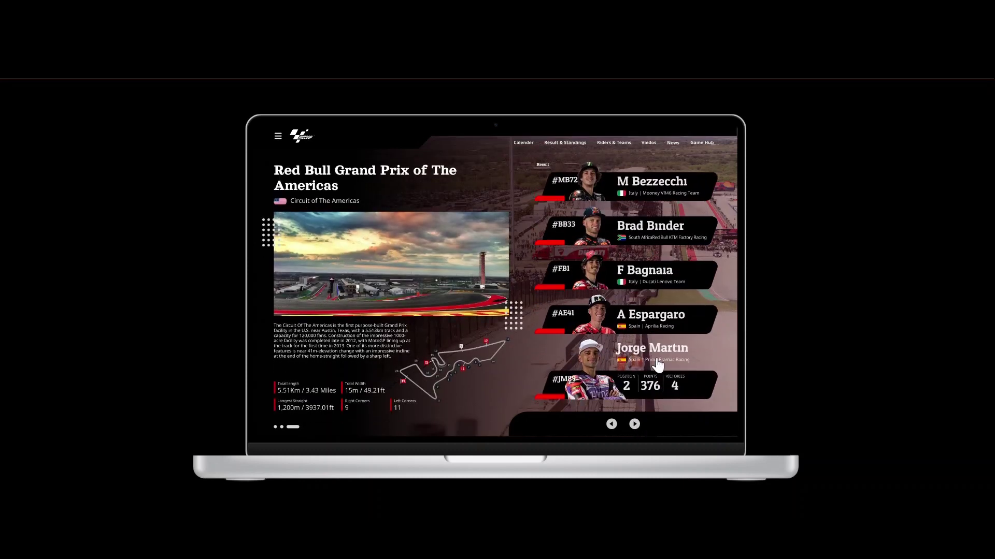
Reveal F Bagnaia's stat card, then cycle the slides on to Spain Jerez
{"action": "left_click", "coordinate": [654, 272]}
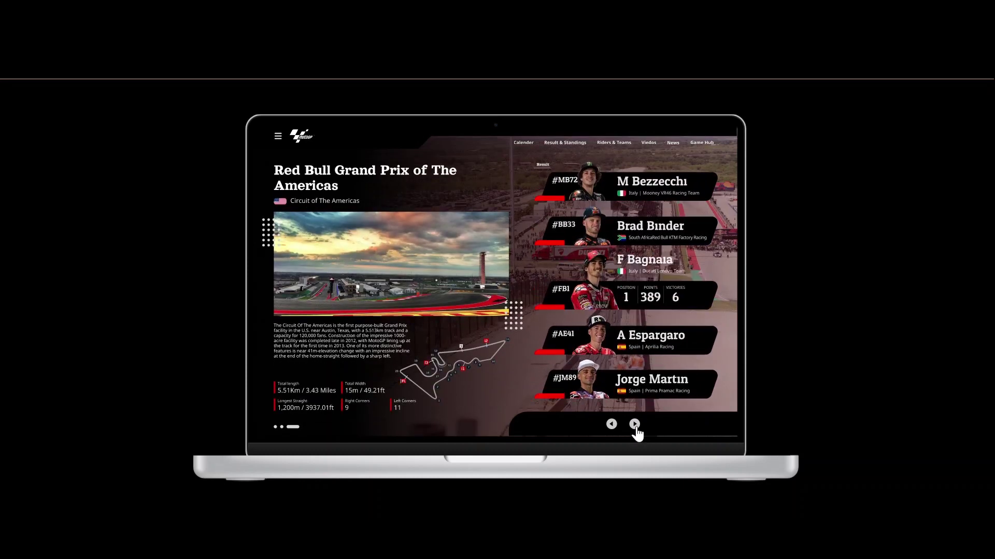
{"action": "left_click", "coordinate": [635, 425]}
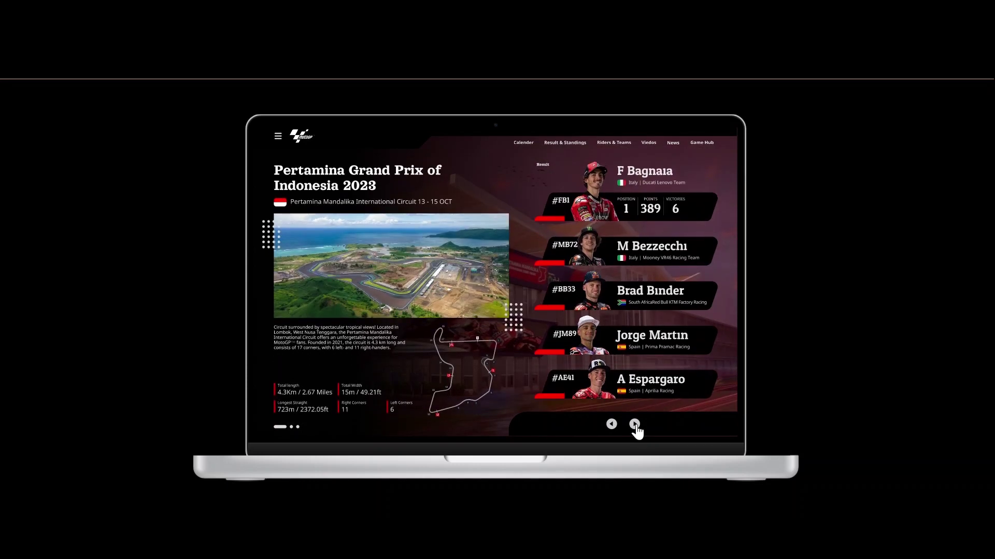
{"action": "left_click", "coordinate": [634, 425]}
{"action": "left_click", "coordinate": [635, 425]}
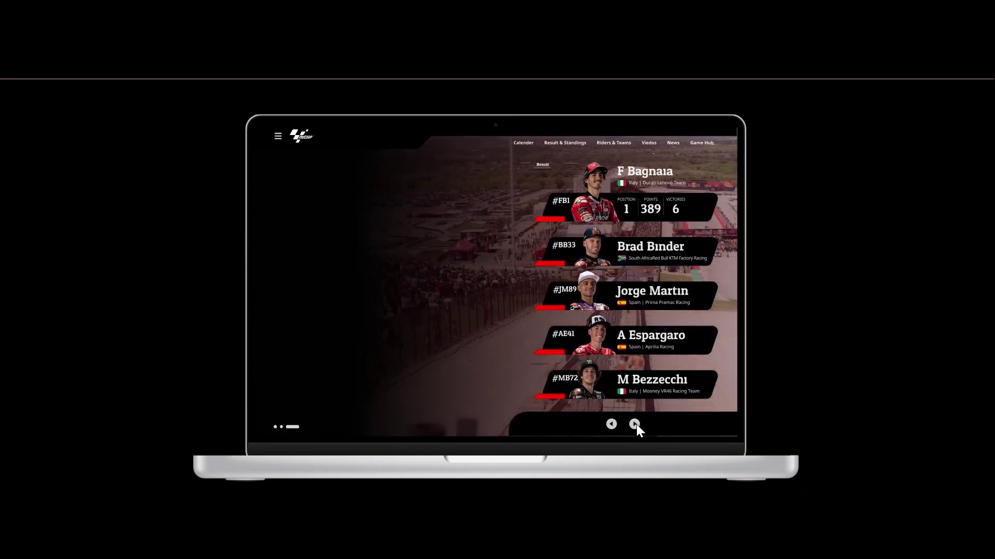
{"action": "left_click", "coordinate": [634, 425]}
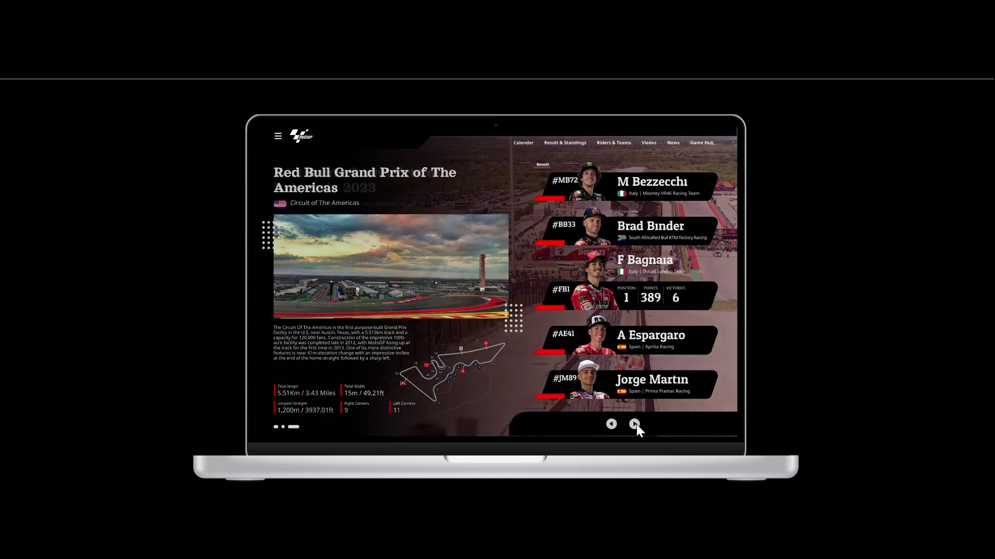
{"action": "left_click", "coordinate": [634, 425]}
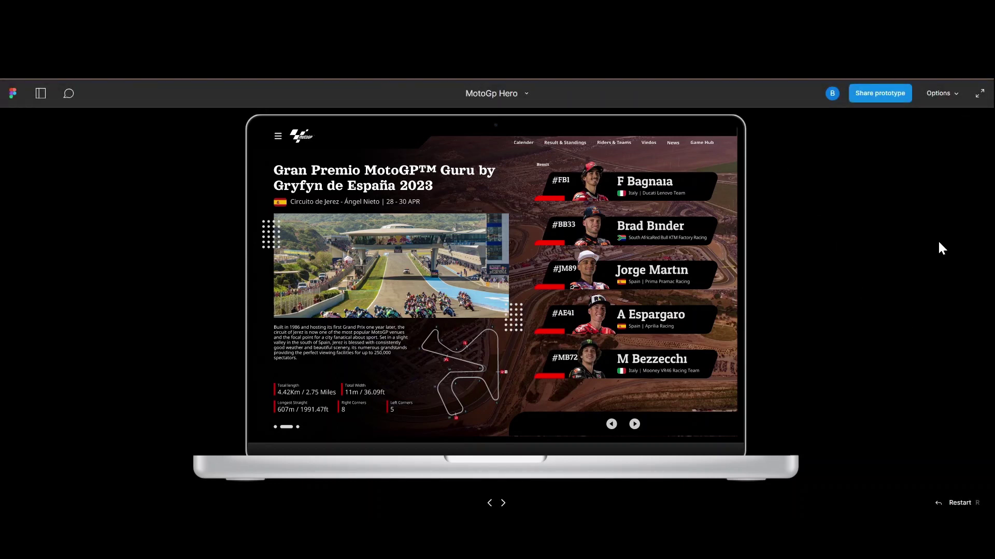
{"action": "left_click", "coordinate": [977, 98]}
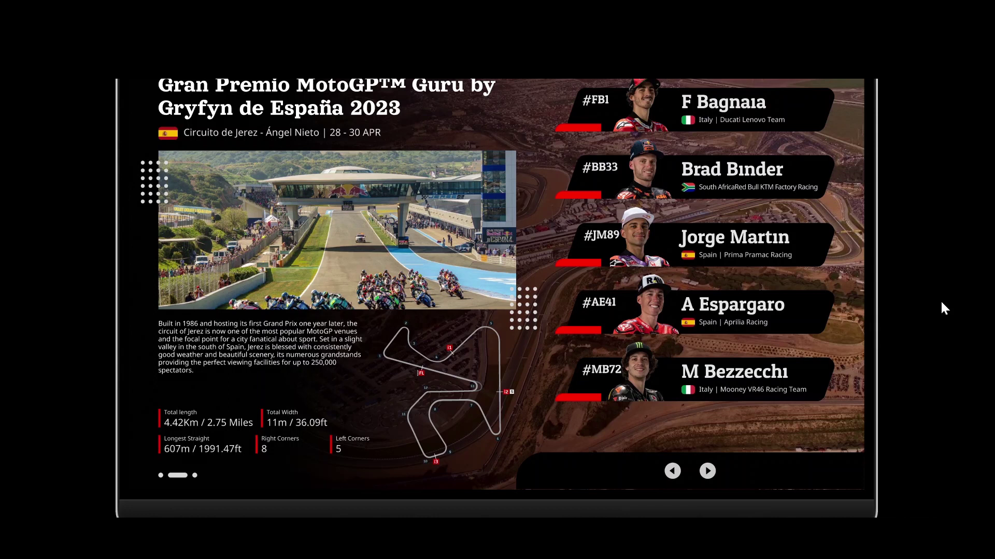
{"action": "key", "text": "Escape"}
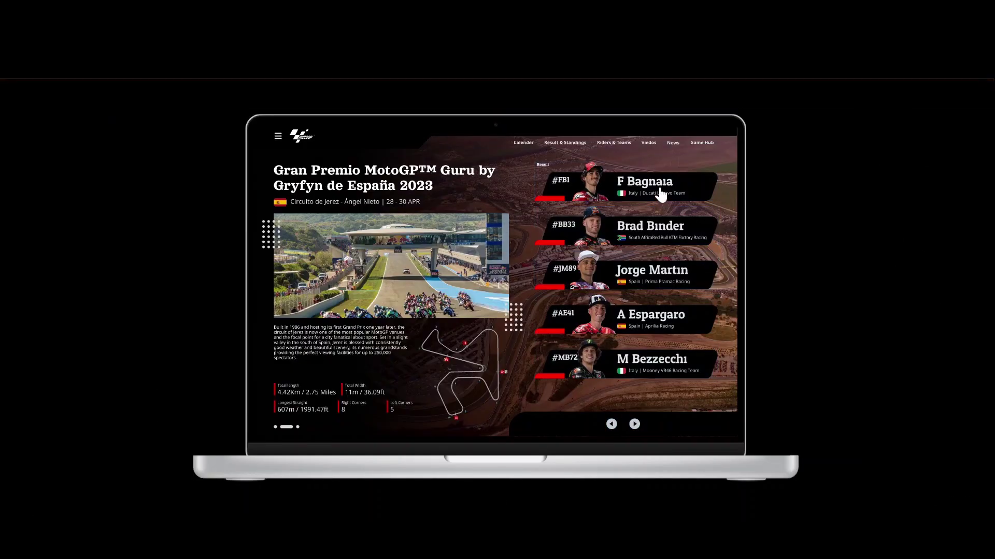
{"action": "left_click", "coordinate": [661, 195]}
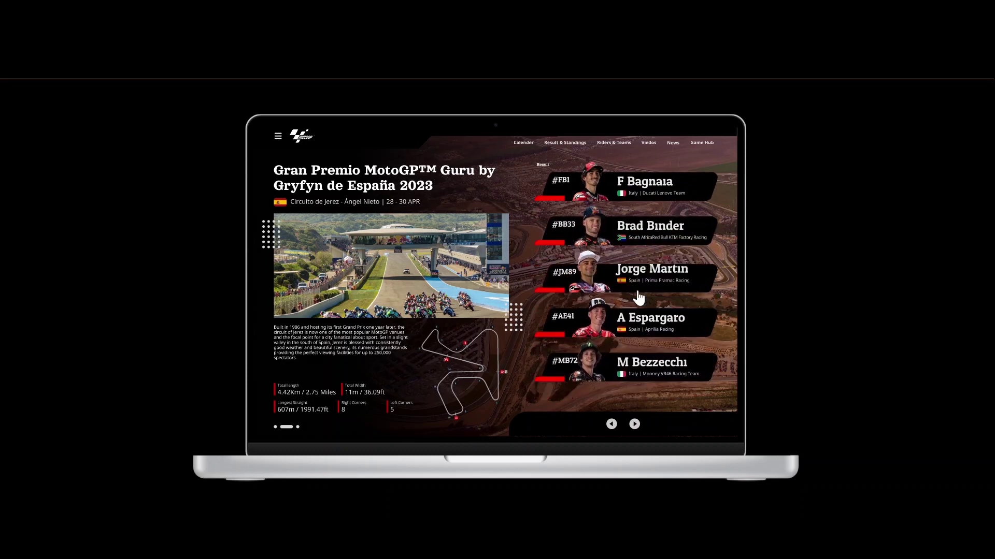
{"action": "left_click", "coordinate": [634, 425]}
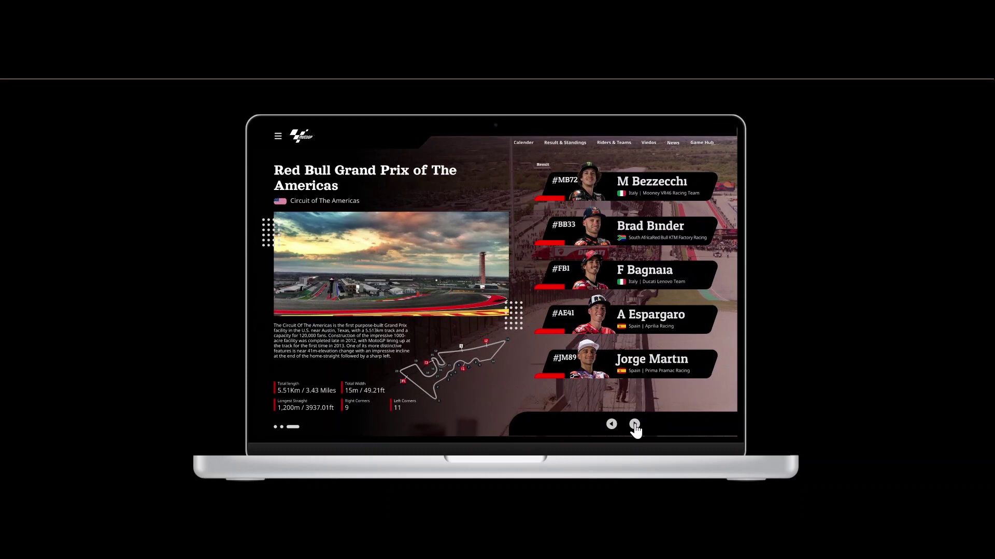
{"action": "left_click", "coordinate": [652, 242]}
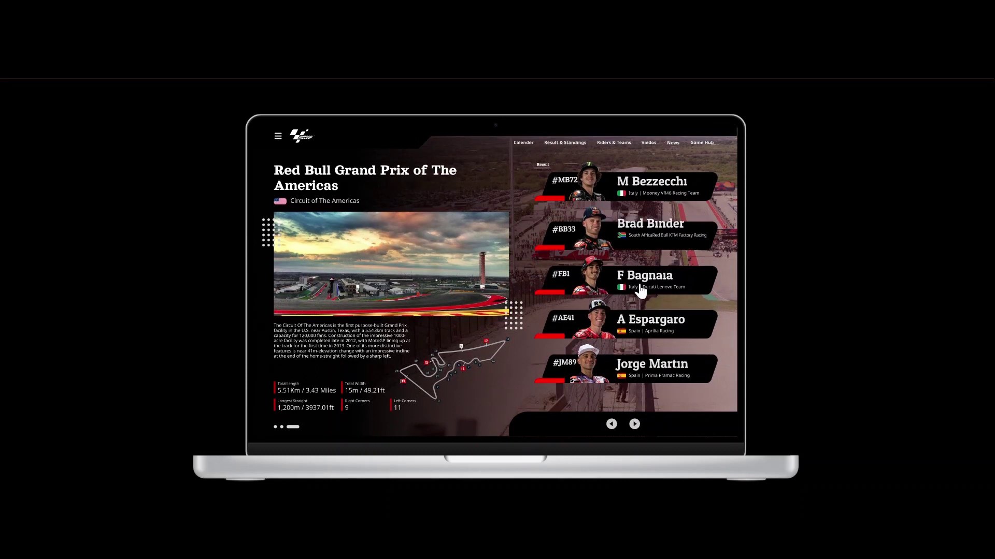
{"action": "left_click", "coordinate": [634, 424]}
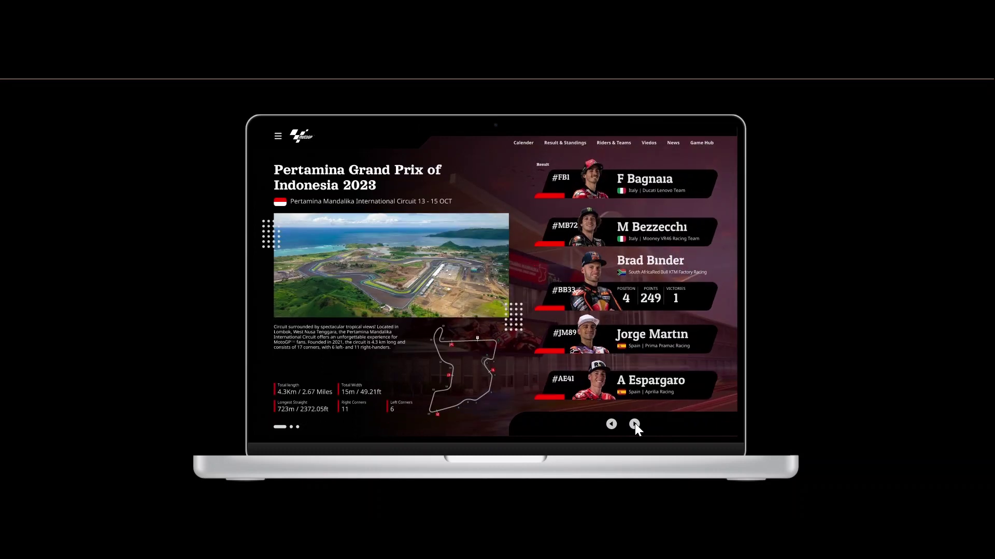
{"action": "left_click", "coordinate": [634, 424]}
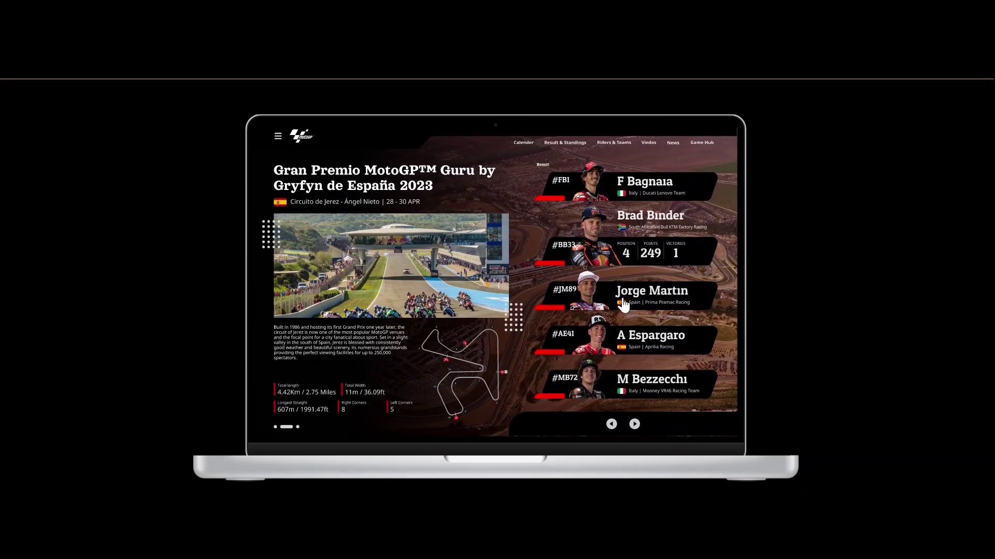
{"action": "left_click", "coordinate": [638, 261]}
{"action": "left_click", "coordinate": [644, 204]}
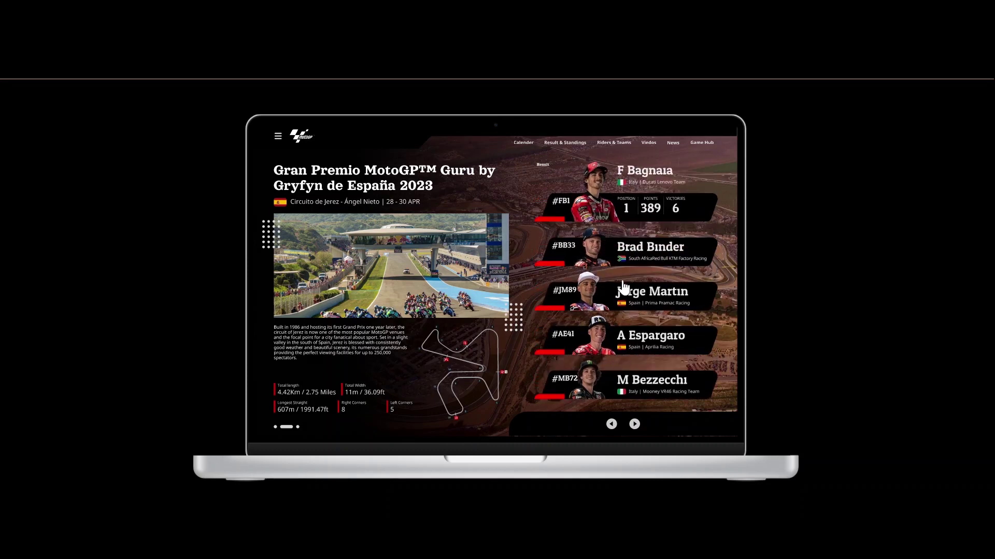
{"action": "left_click", "coordinate": [635, 423]}
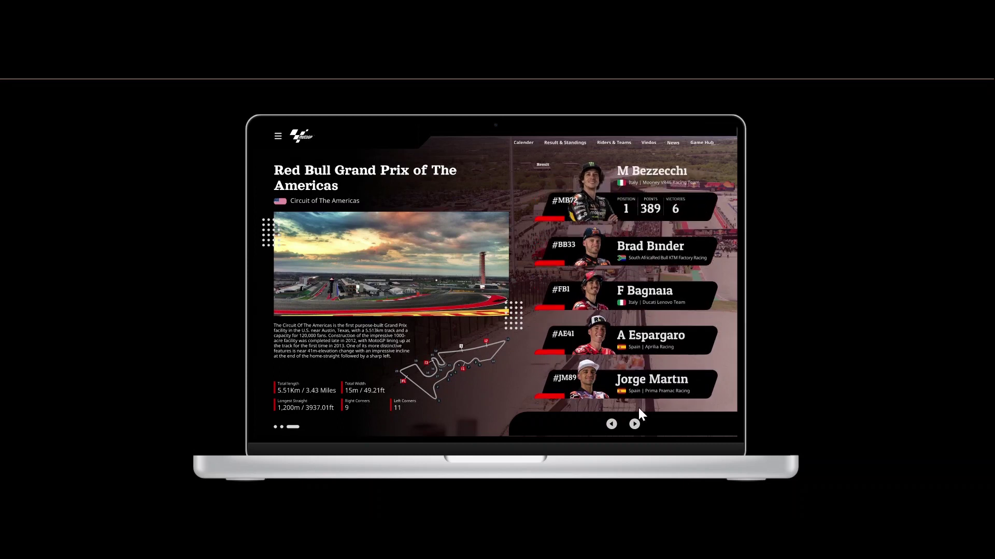
{"action": "left_click", "coordinate": [634, 425]}
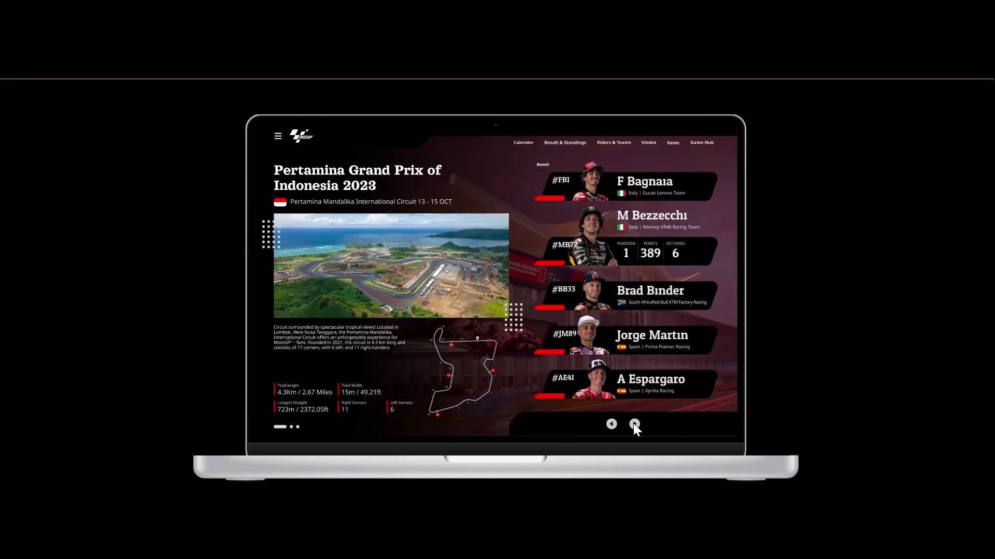